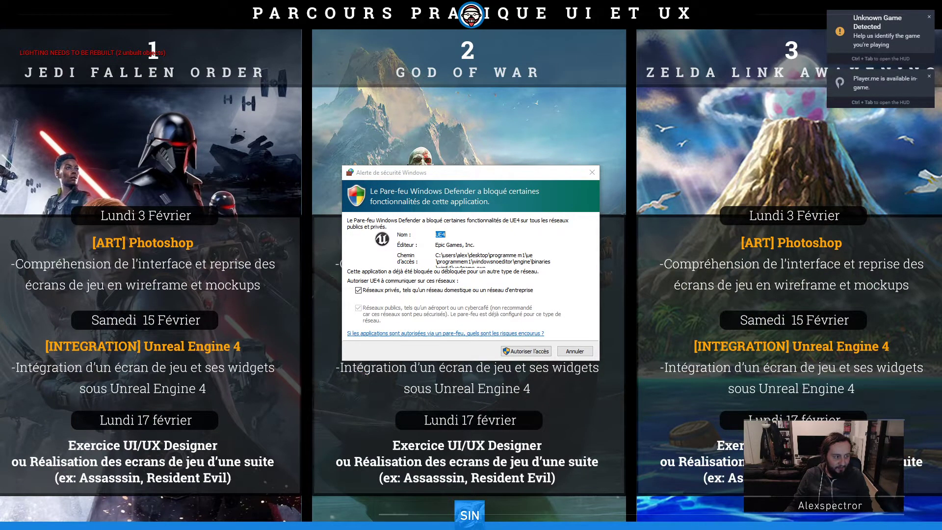
Allow UE4 to communicate on private networks in the Windows firewall alert.
key("super")
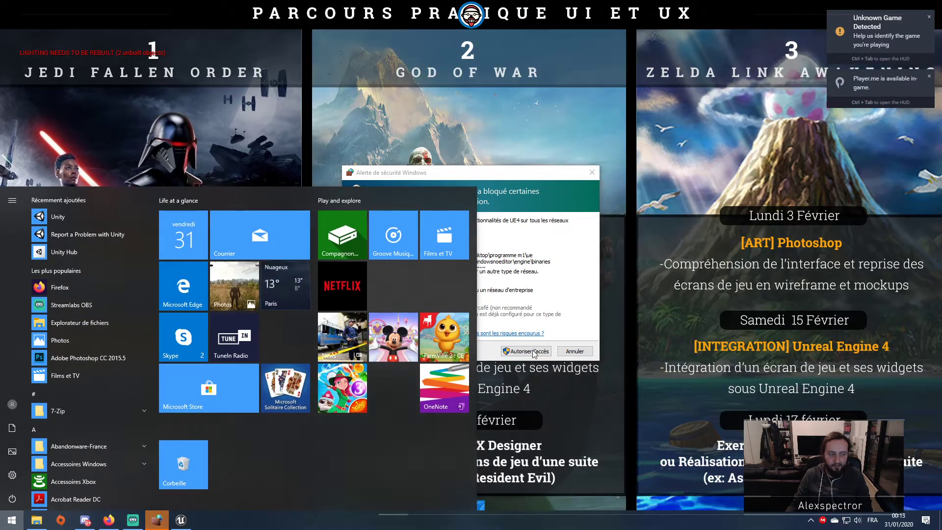
left_click(530, 351)
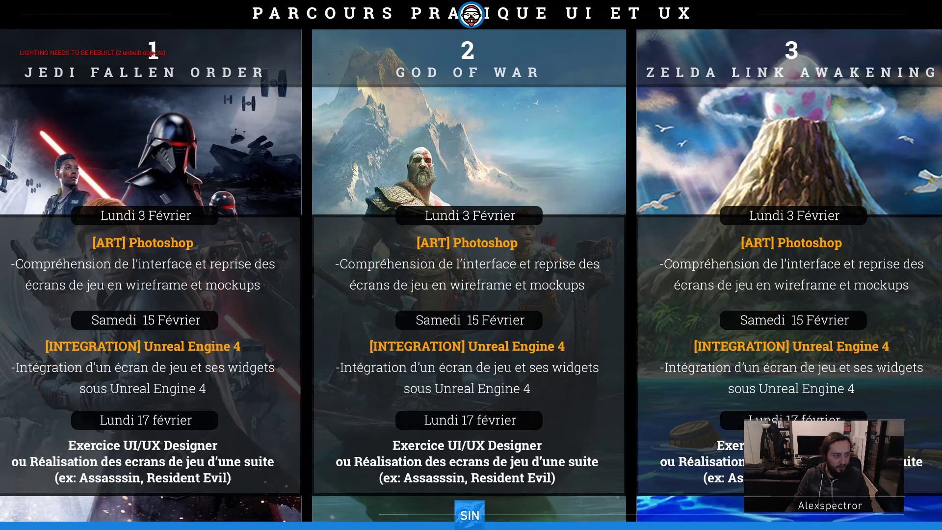
Try the Jedi Fallen Order and Zelda Link Awakening cards in the running course menu with the pointer.
key("super")
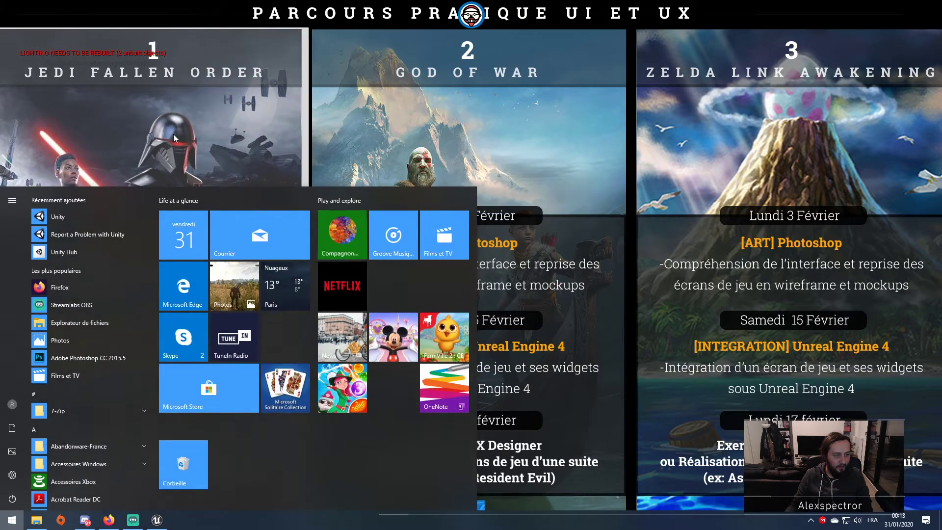
left_click(173, 135)
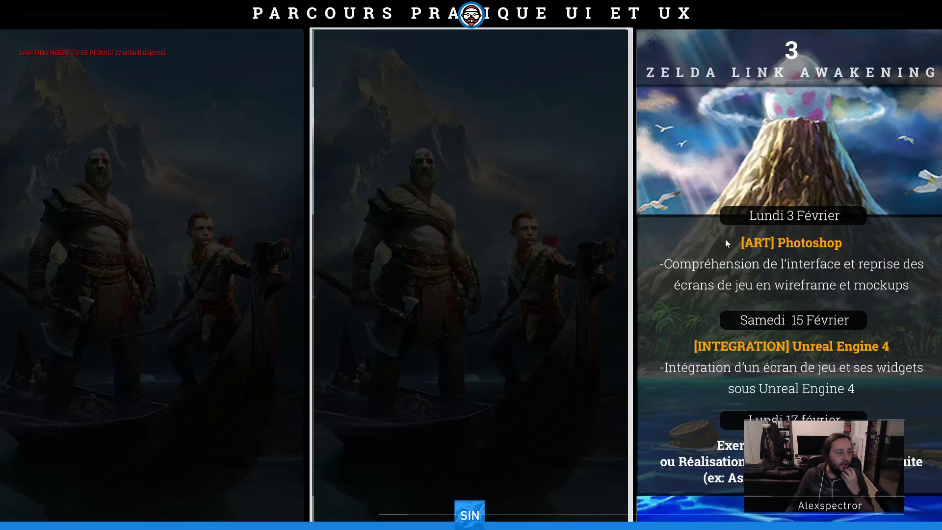
left_click(766, 247)
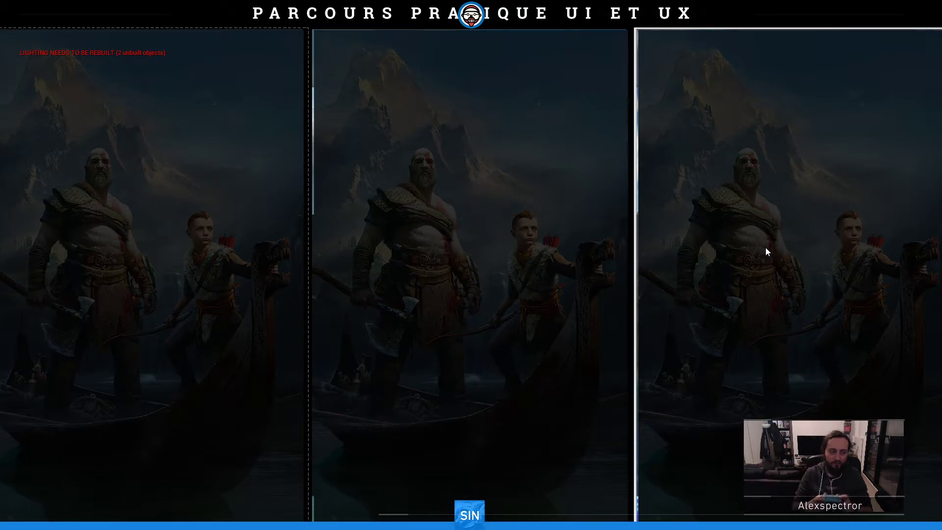
Test moving the focus between the three practical course cards without the pointer and activating a card.
key("Left")
key("Left")
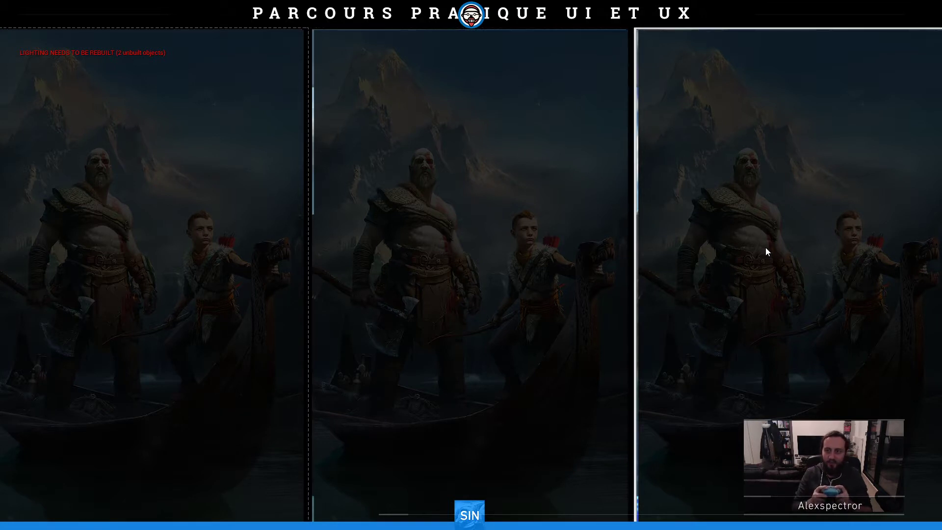
key("Right")
key("Left")
key("Right")
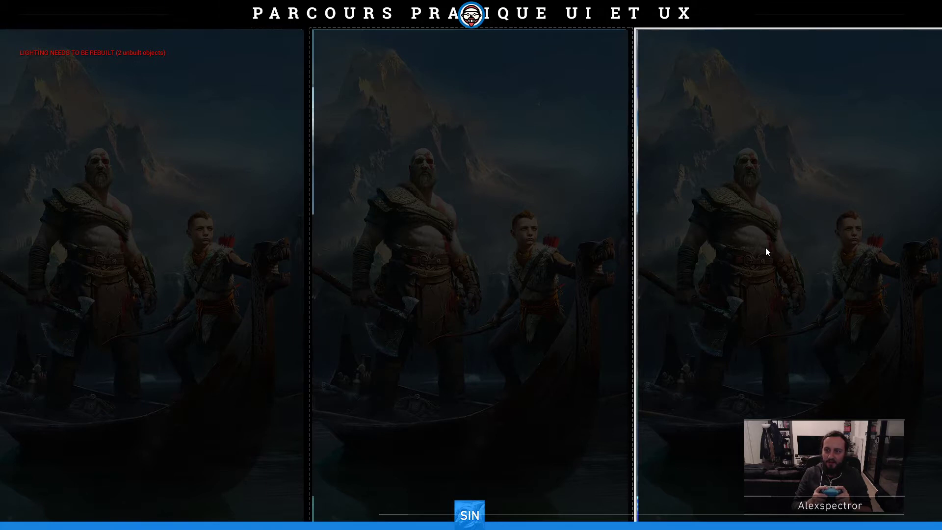
key("Right")
key("Left")
key("Return")
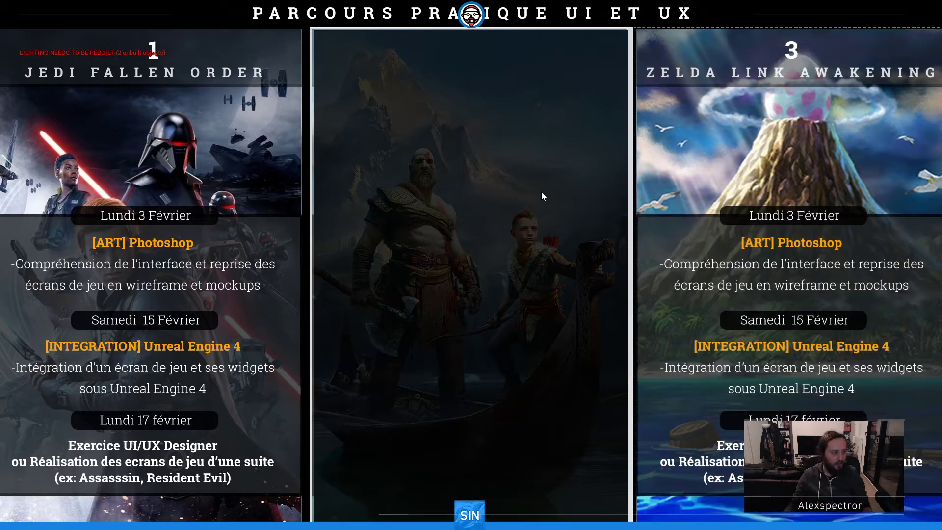
Switch the ProgrammeM1 build to windowed mode, close it, and go back to the Programme M1 folder.
key("alt+Return")
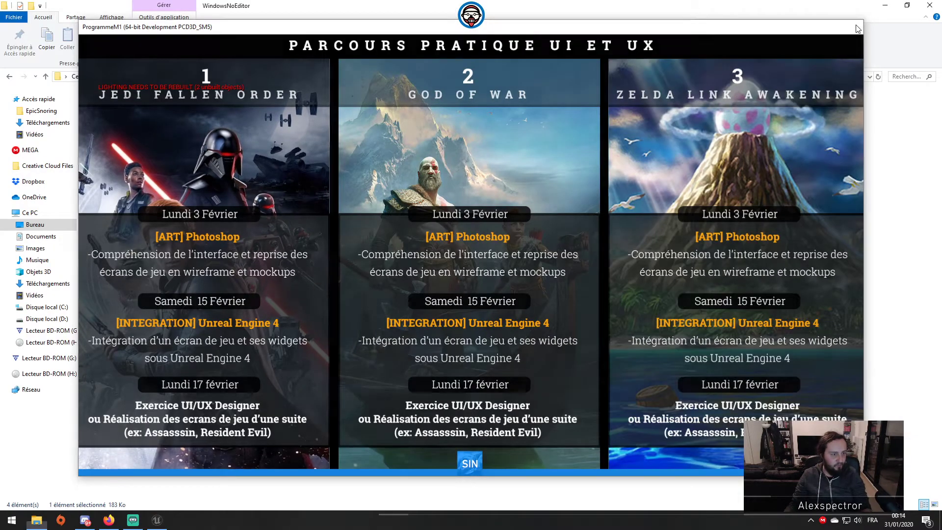
left_click(857, 29)
left_click(211, 77)
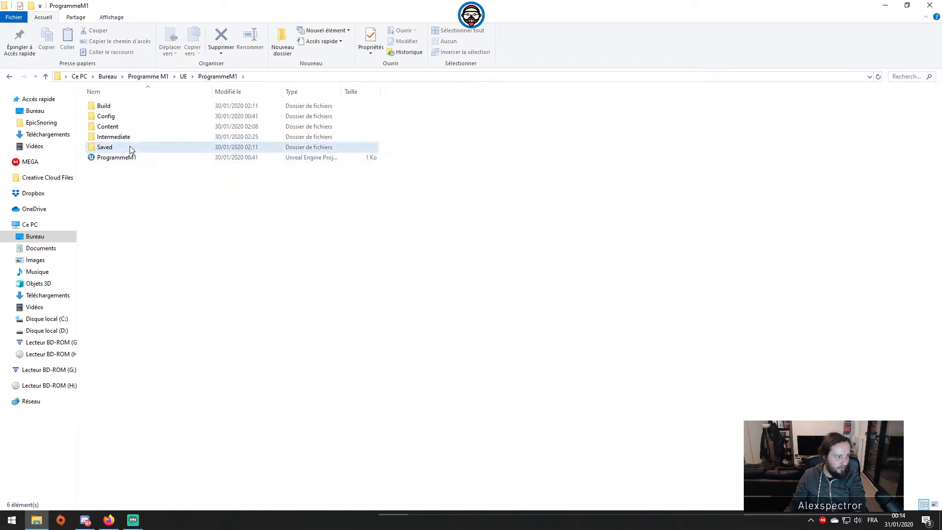
double_click(130, 147)
left_click(217, 76)
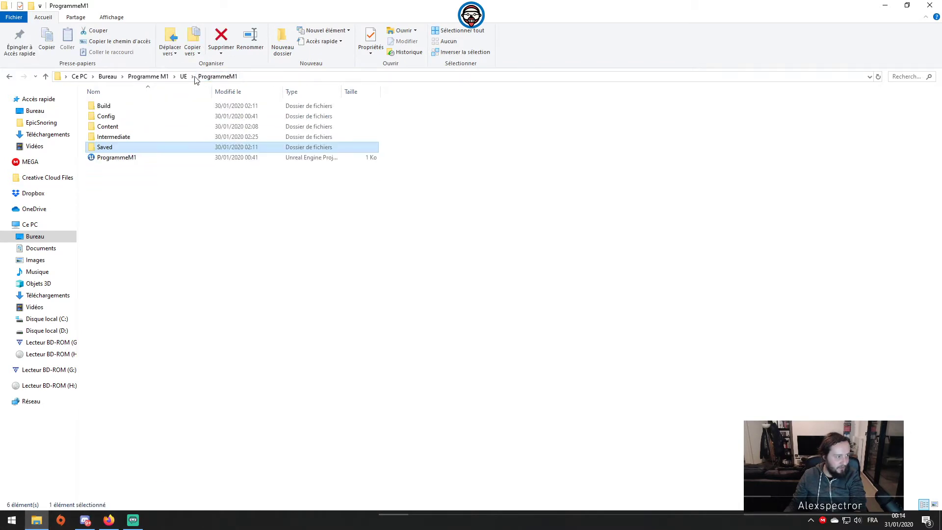
left_click(184, 76)
left_click(152, 77)
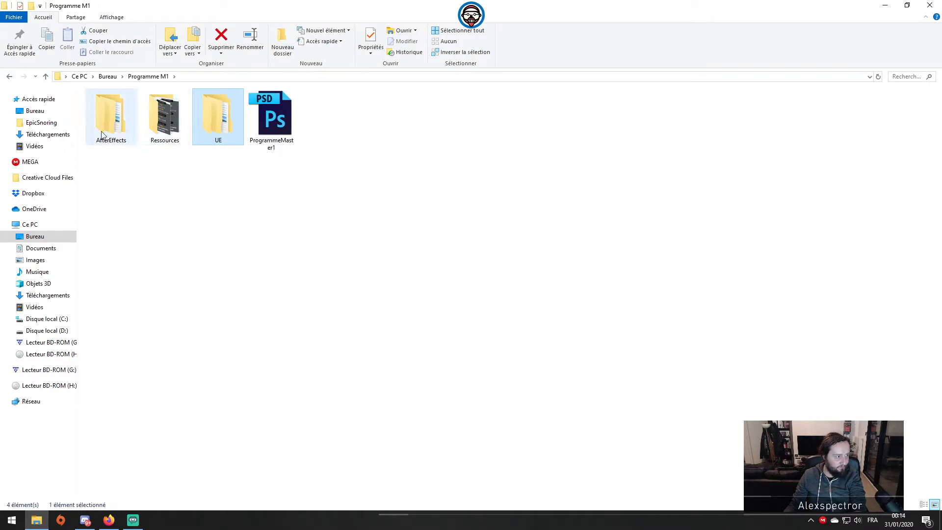
Open the ProgrammeMaster1 Photoshop file without resolving its missing fonts and hide the guides with the Move tool active.
double_click(267, 129)
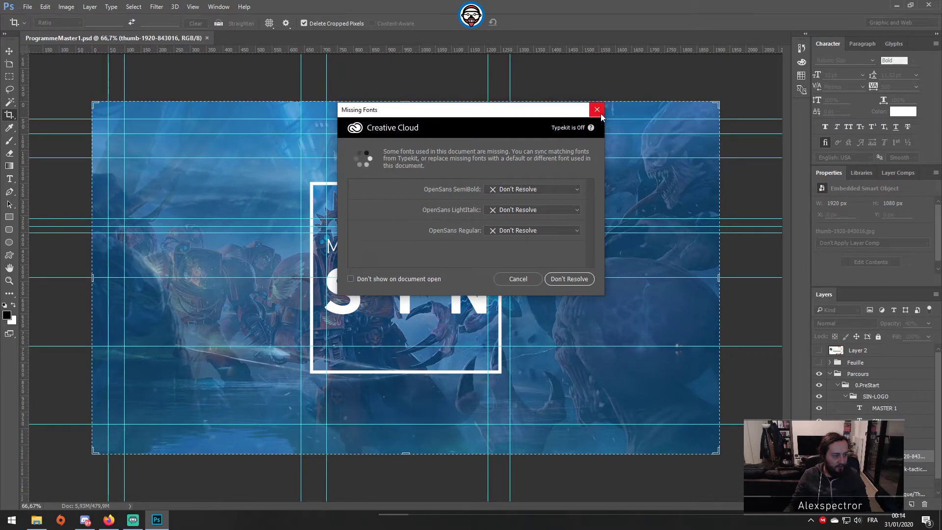
left_click(597, 109)
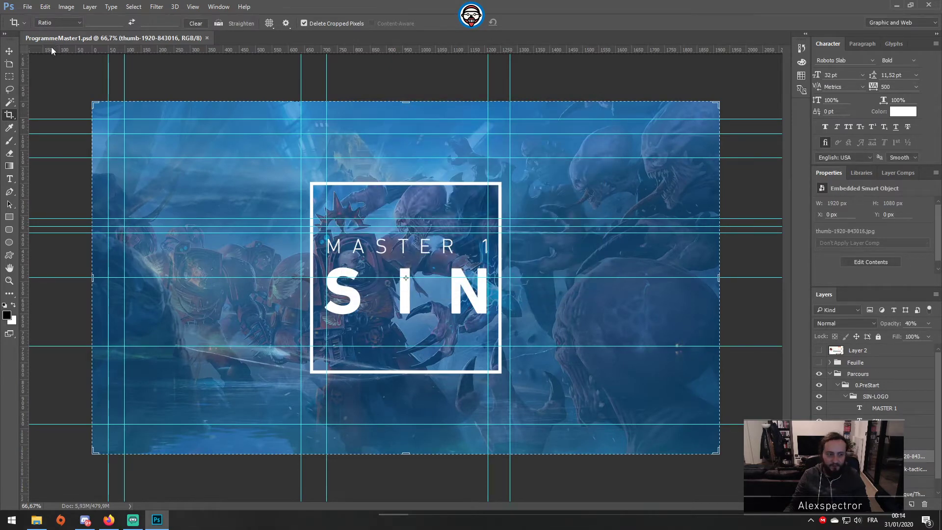
left_click(7, 52)
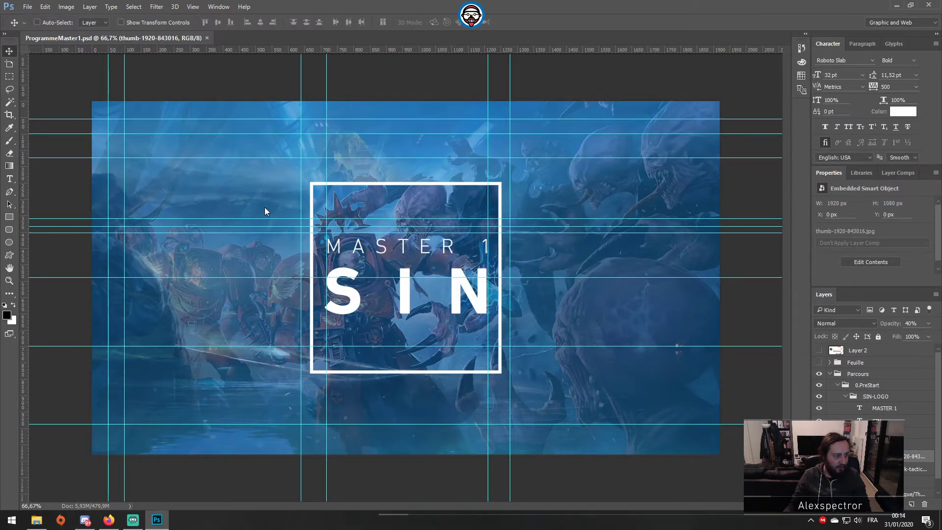
key("ctrl+h")
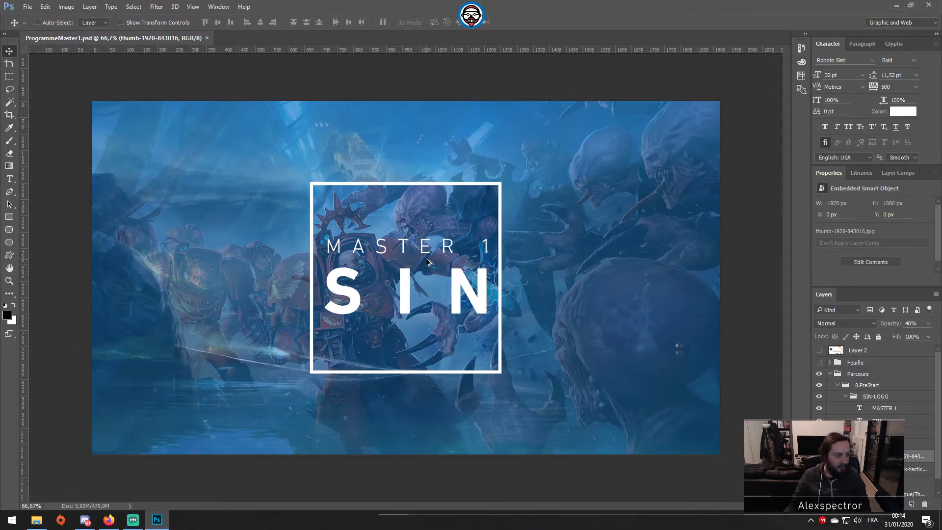
Collapse the 0.PreStart group along with its BG subgroup and hide 0.PreStart to show the course choice screen.
key("ctrl+0")
scroll(427, 262, "up", 2, "alt")
scroll(427, 263, "up", 1, "alt")
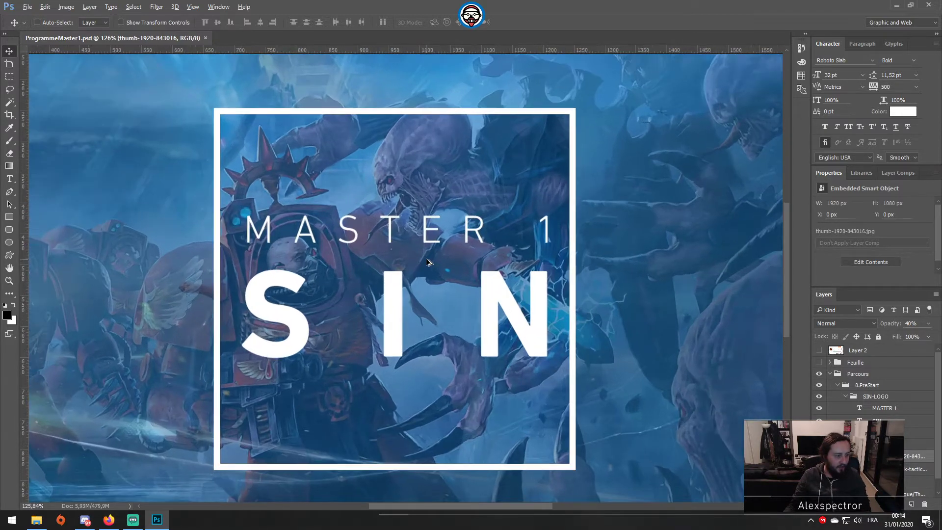
scroll(427, 262, "down", 3, "alt")
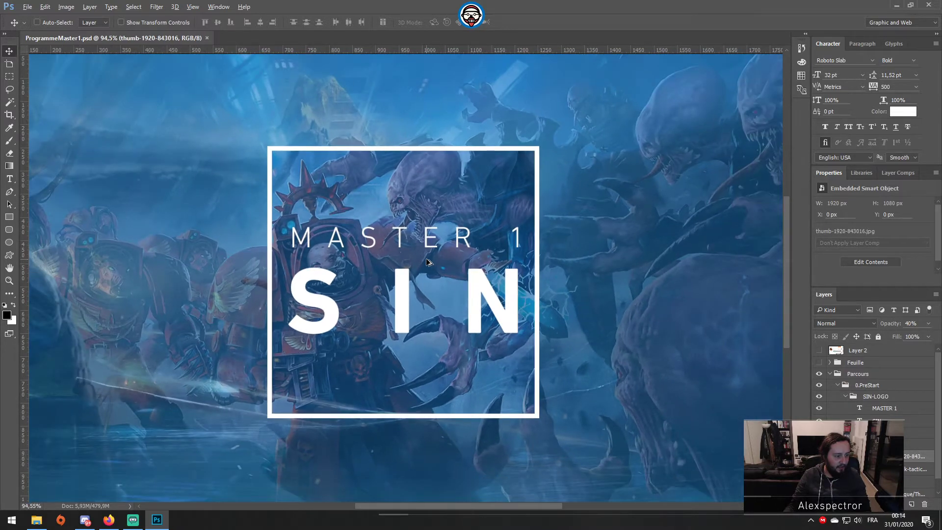
left_click_drag(259, 150, 393, 205)
scroll(399, 204, "down", 2, "alt")
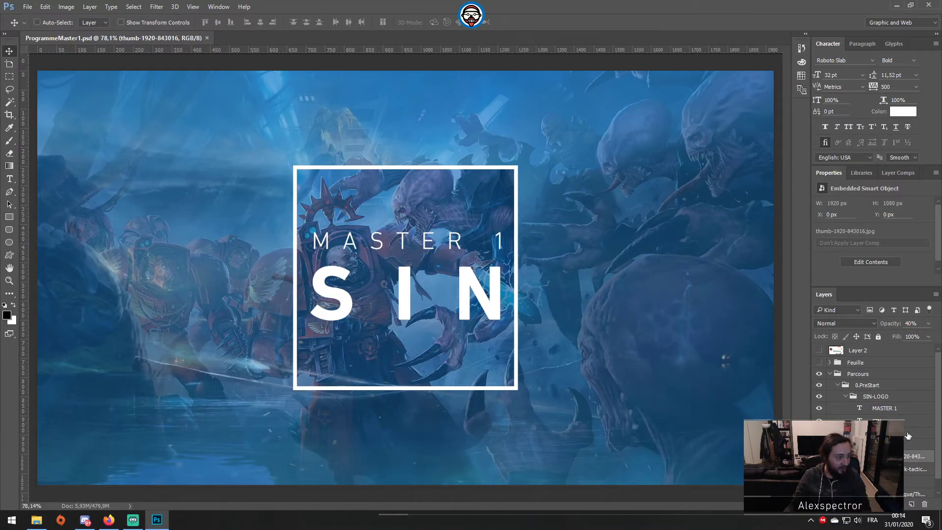
left_click(845, 444)
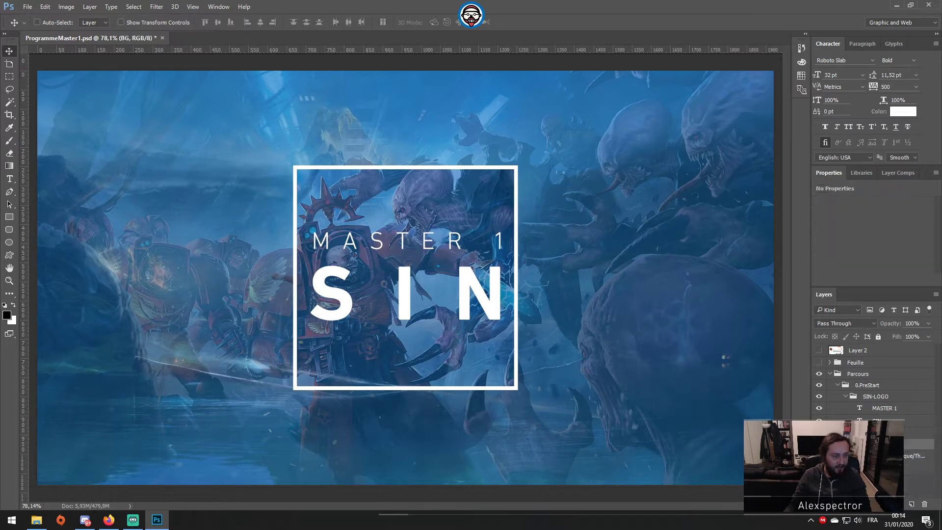
left_click(845, 395)
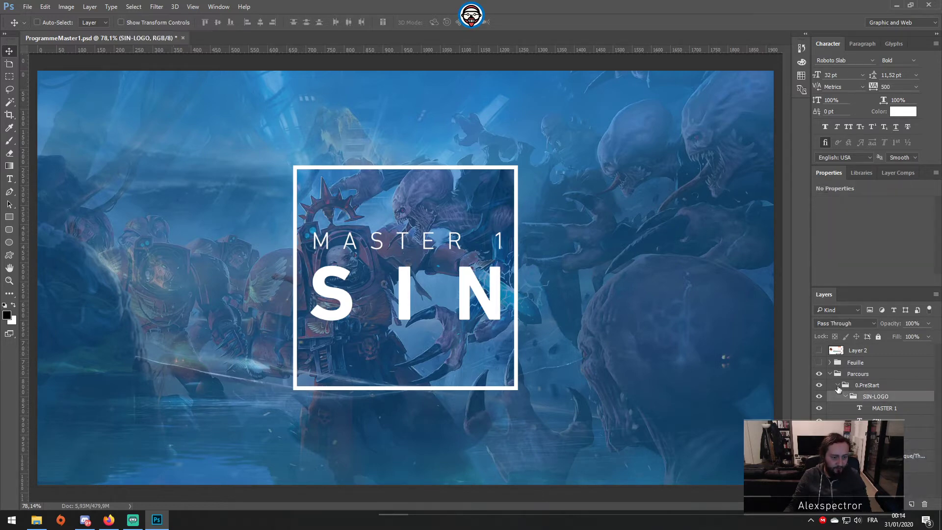
left_click(837, 385)
left_click(819, 385)
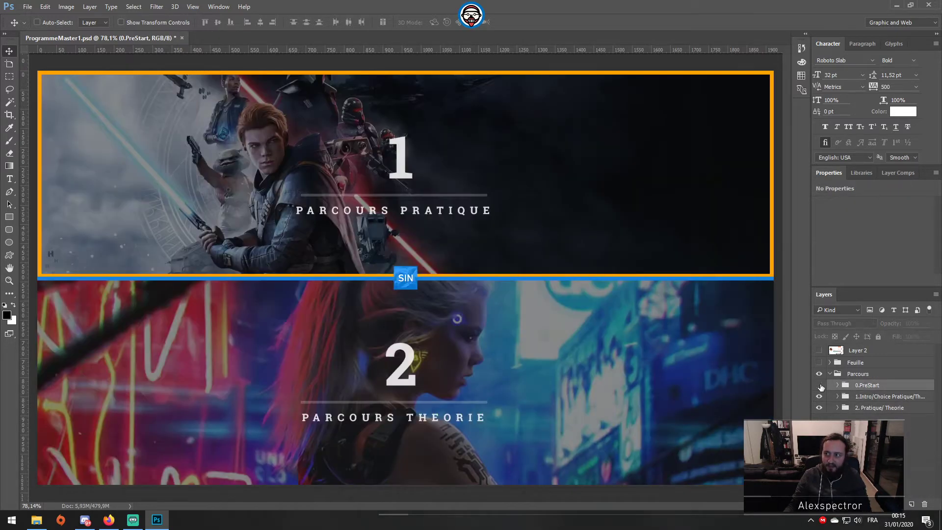
Hide the 1.Intro/Choice Pratique group to show the three-game practical course screen.
scroll(465, 315, "down", 3, "alt")
scroll(465, 315, "up", 4, "alt")
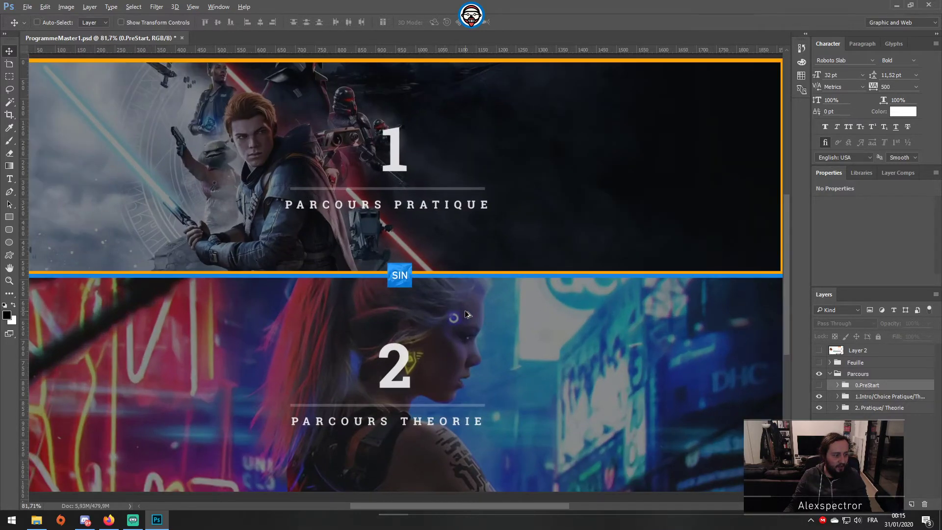
scroll(465, 315, "down", 1, "alt")
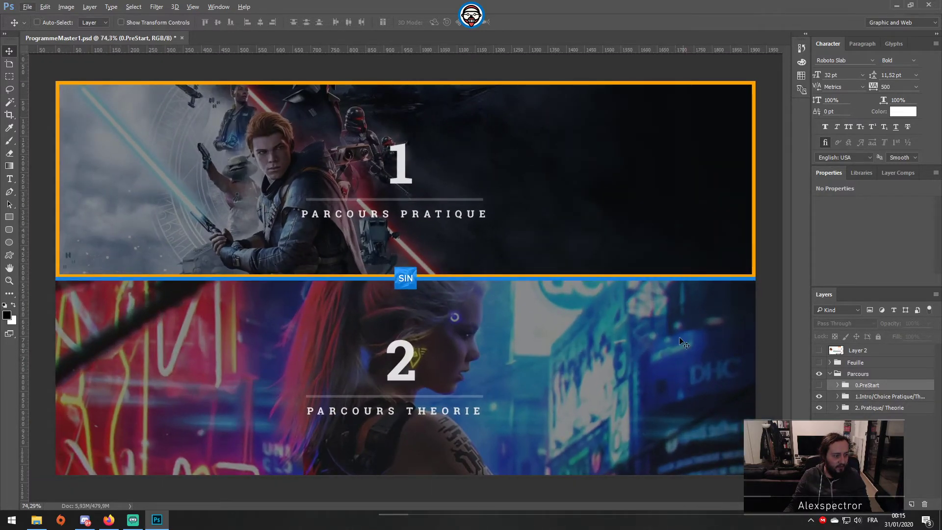
left_click(822, 398)
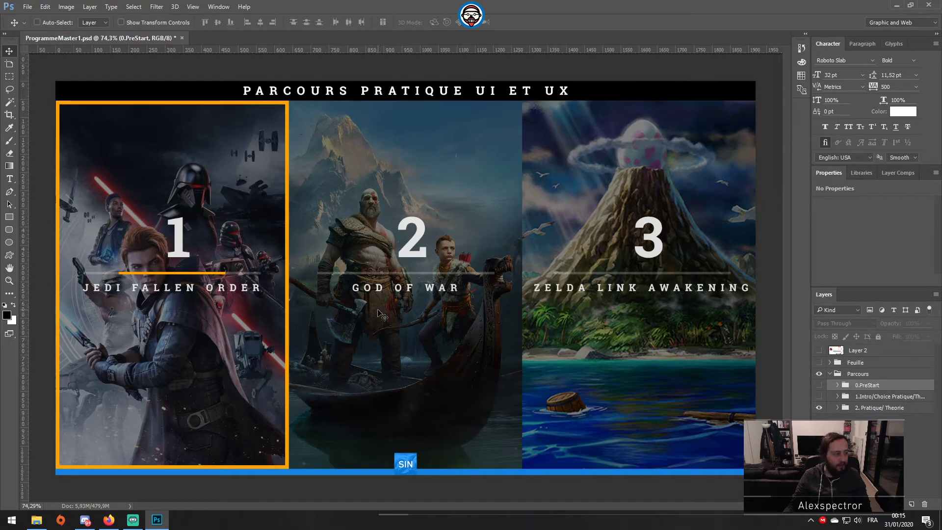
Expand the 2. Pratique/ Theorie group and hide the orange selection highlight around the Jedi Fallen Order card.
scroll(385, 251, "up", 2, "alt")
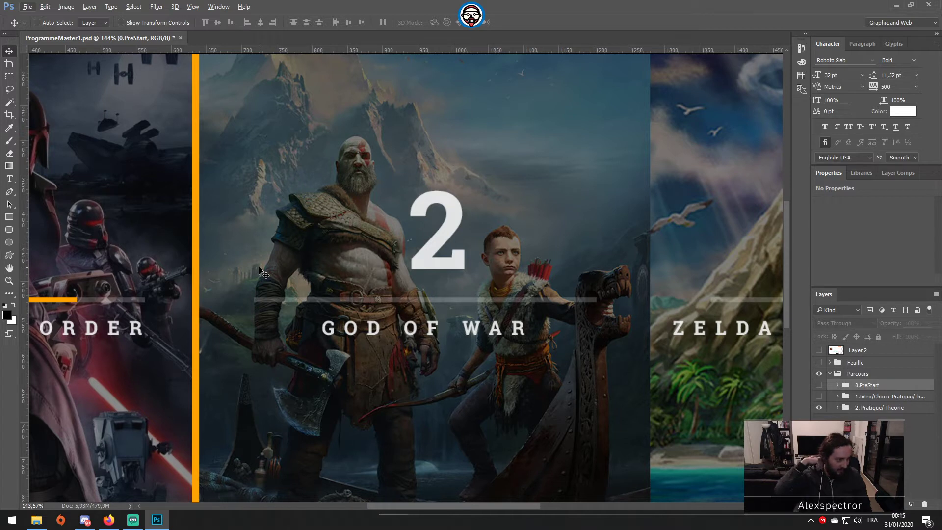
left_click(839, 407)
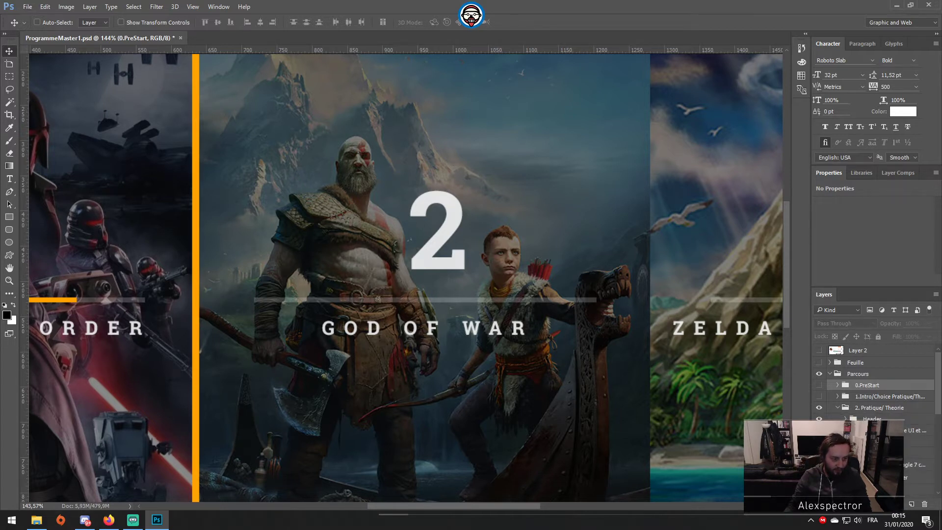
scroll(448, 312, "down", 8, "alt")
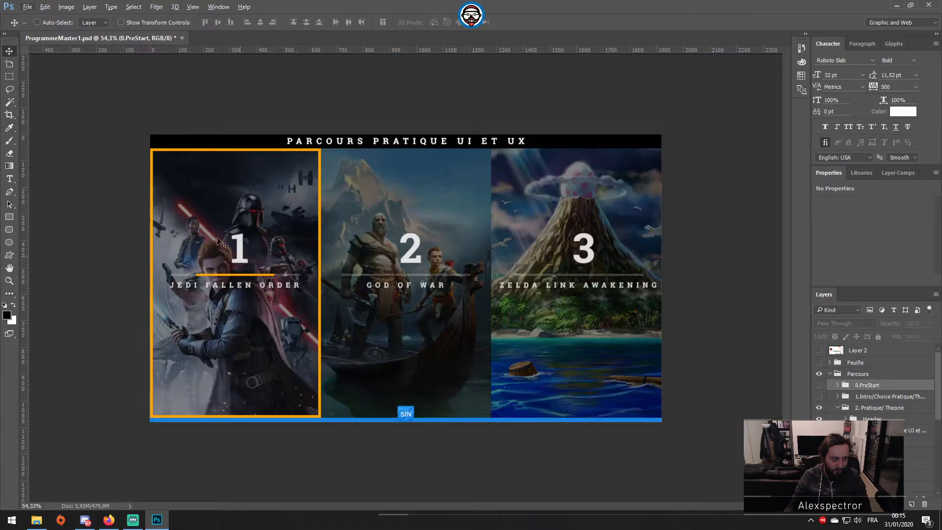
scroll(204, 257, "up", 1, "alt")
scroll(205, 260, "up", 1, "alt")
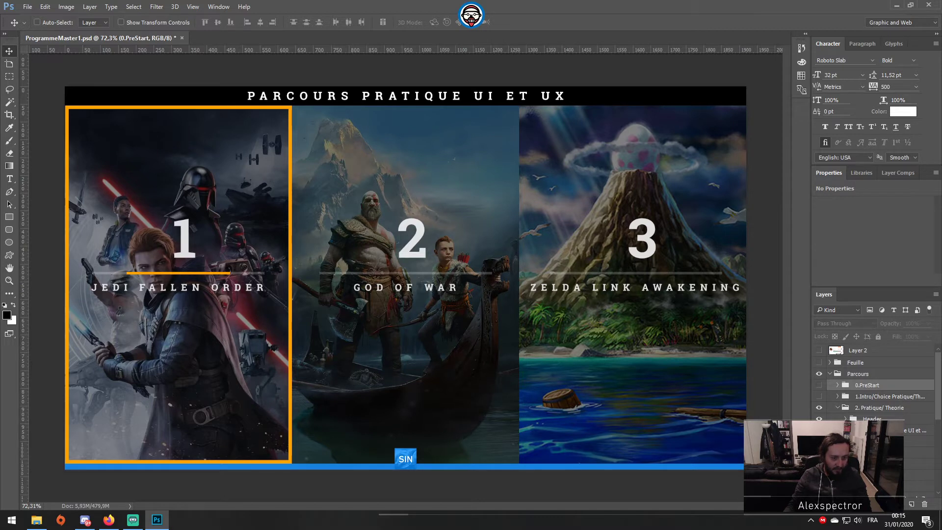
left_click(819, 452)
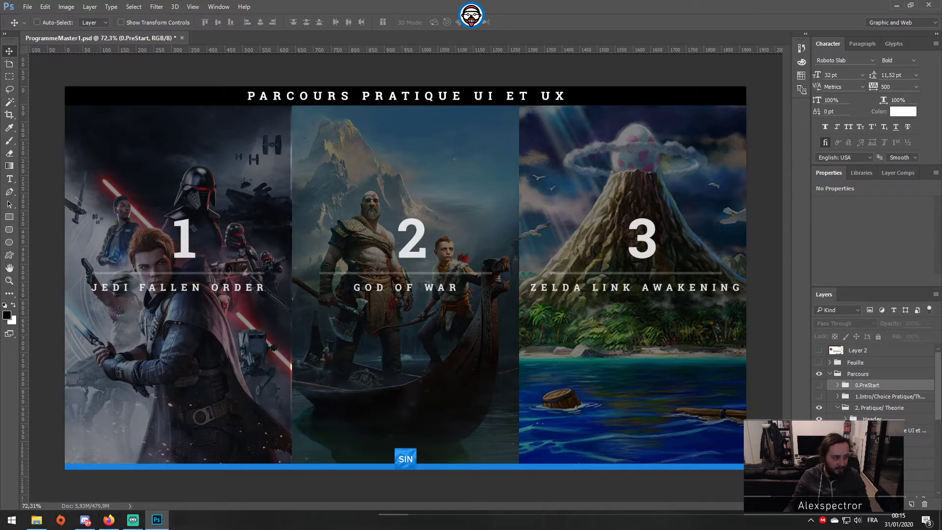
left_click(818, 453)
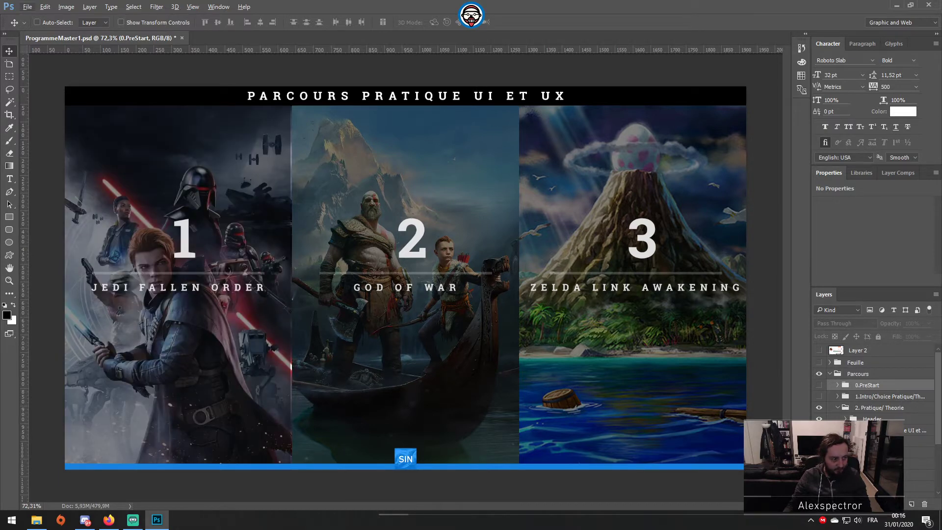
Start a quick PNG export of the practical course screen and look into the Ressources folder as a possible destination.
scroll(261, 154, "down", 2, "alt")
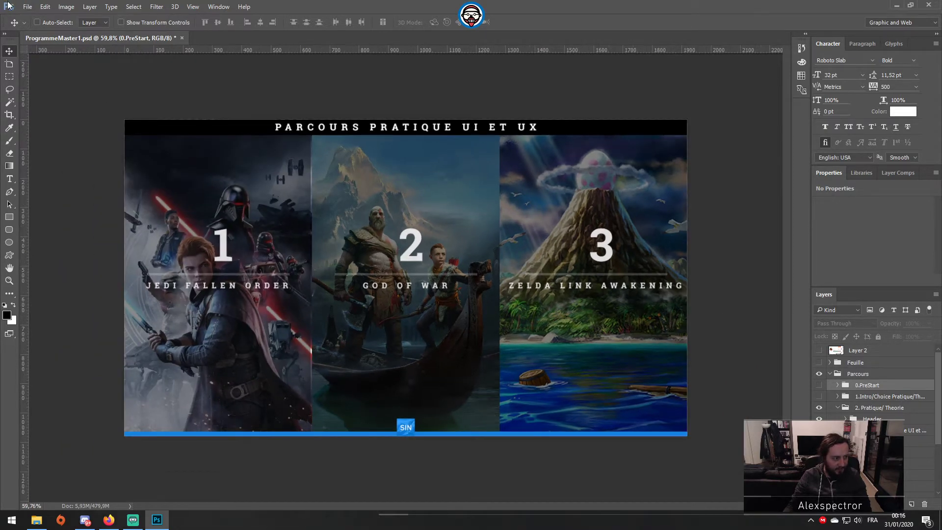
left_click(28, 7)
mouse_move(114, 147)
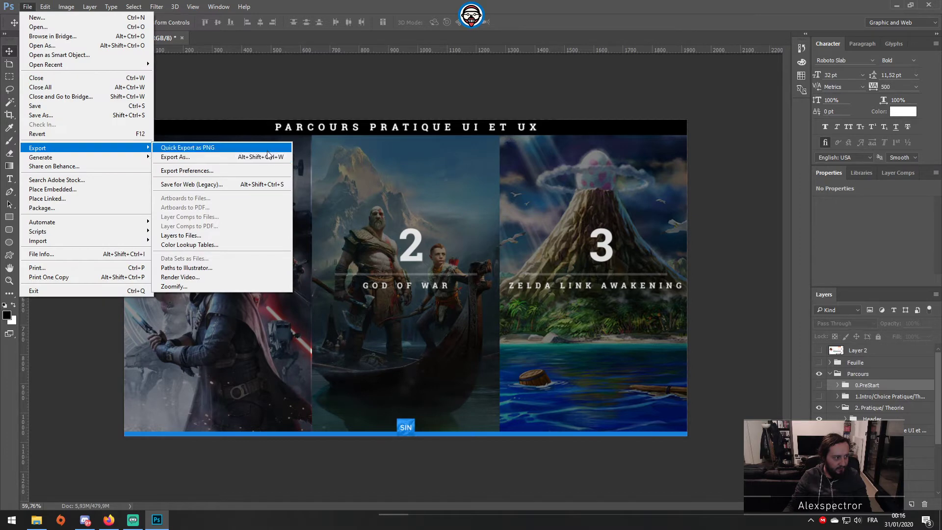
left_click(267, 150)
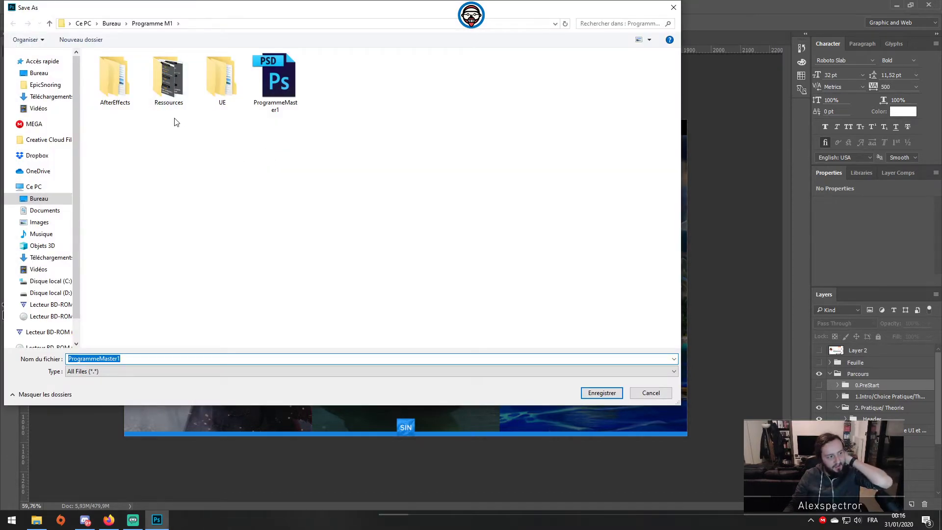
left_click(164, 87)
double_click(165, 87)
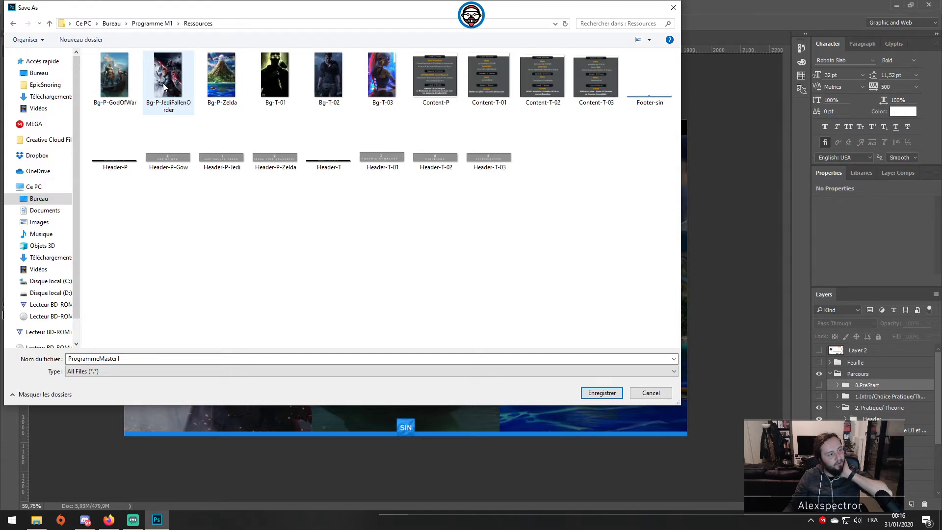
Return to the Programme M1 folder and create a new folder named References in it.
left_click(162, 24)
right_click(287, 175)
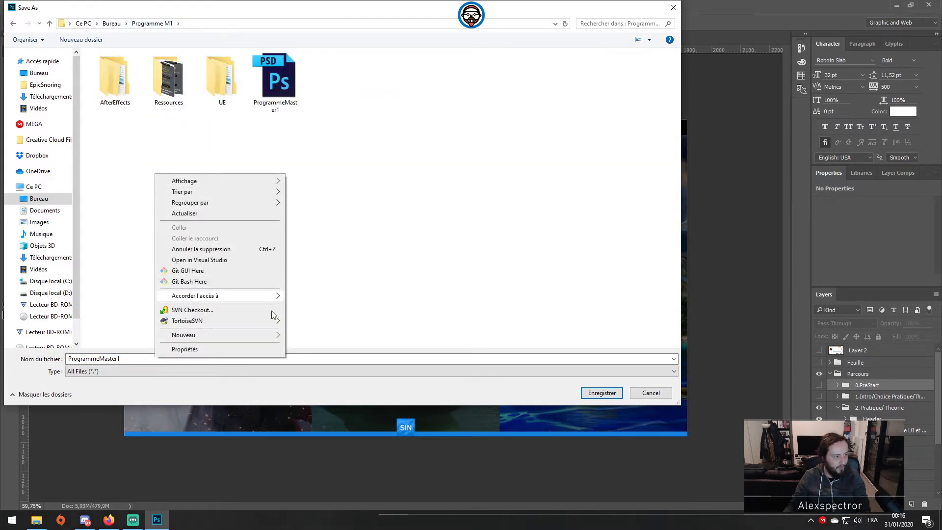
left_click(311, 337)
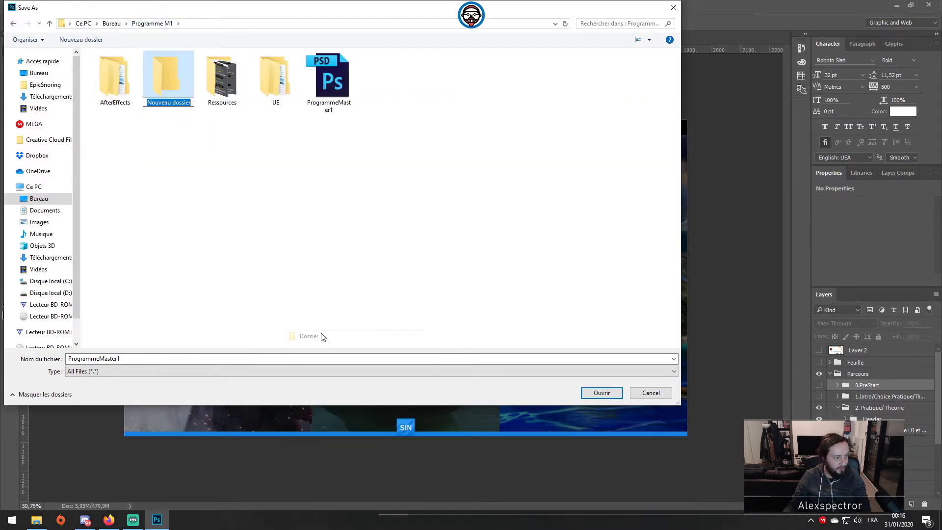
type("References")
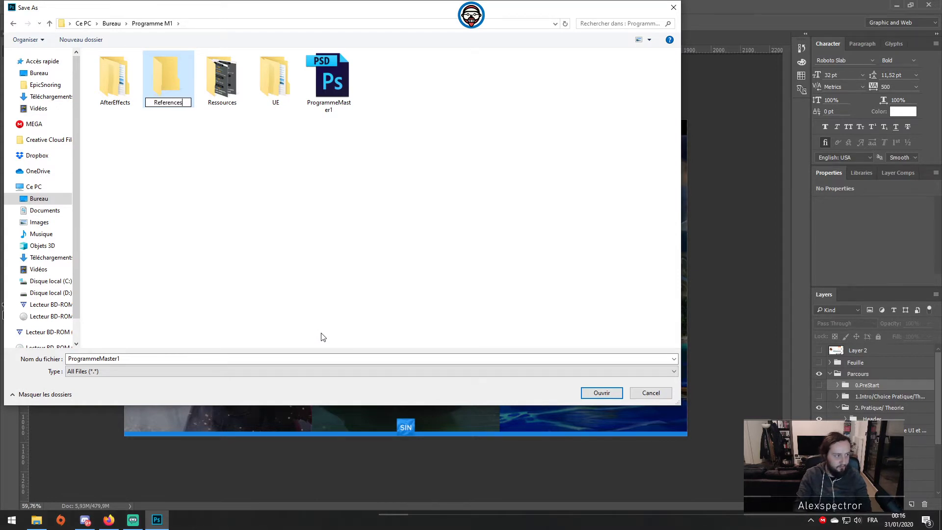
key("Return")
Rename the Ressources folder as Textures.
left_click(225, 78)
key("F2")
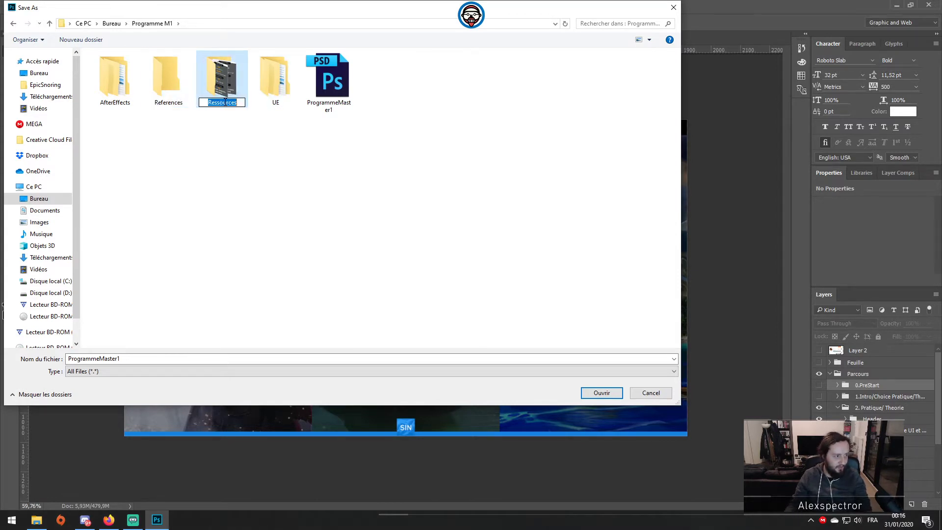
type("Textures")
key("Return")
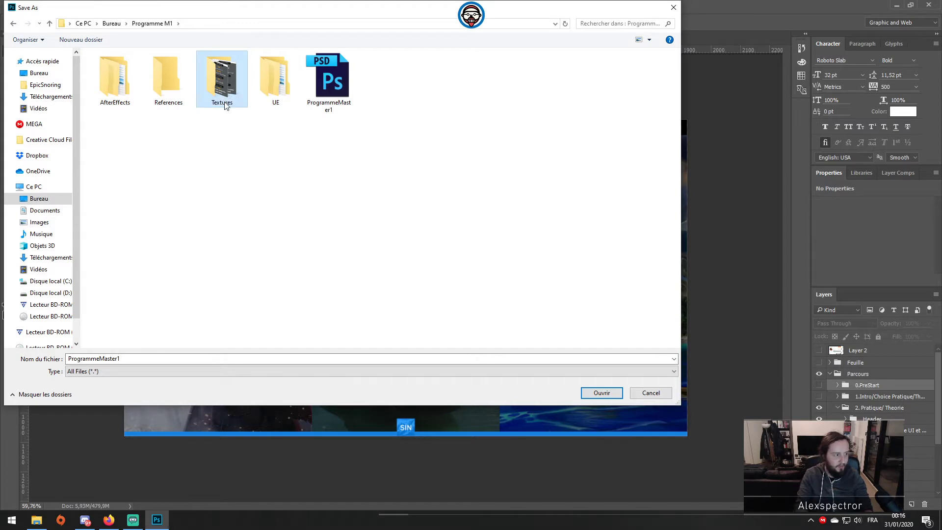
Rename the References folder as !Export.
left_click(115, 82)
left_click(171, 89)
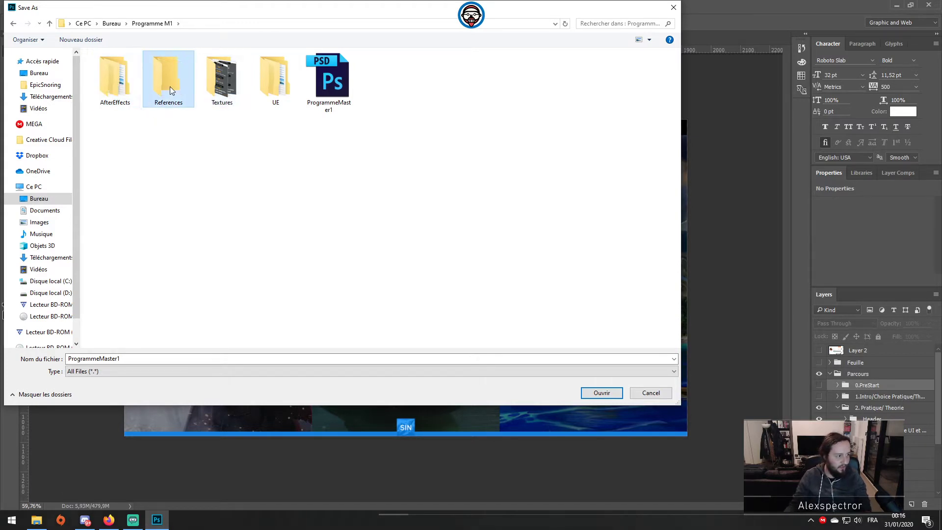
left_click(196, 136)
left_click(169, 104)
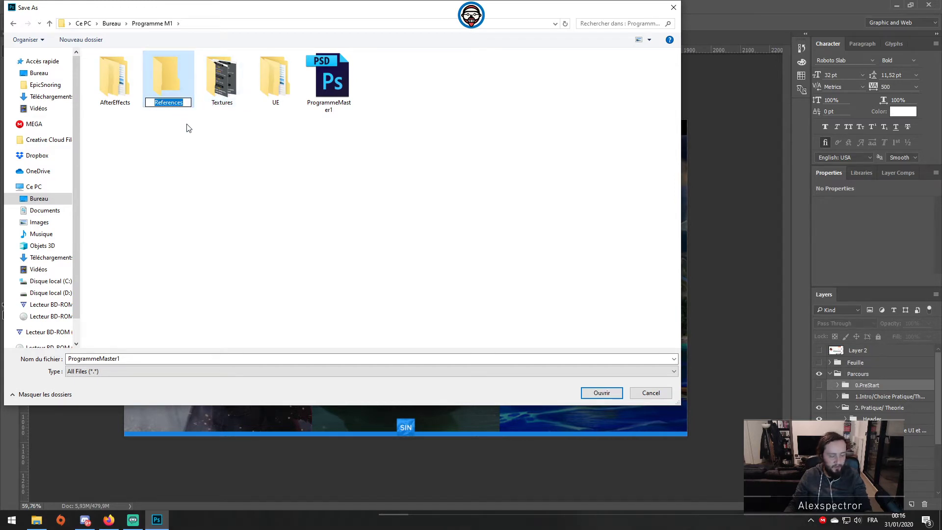
type("!Export")
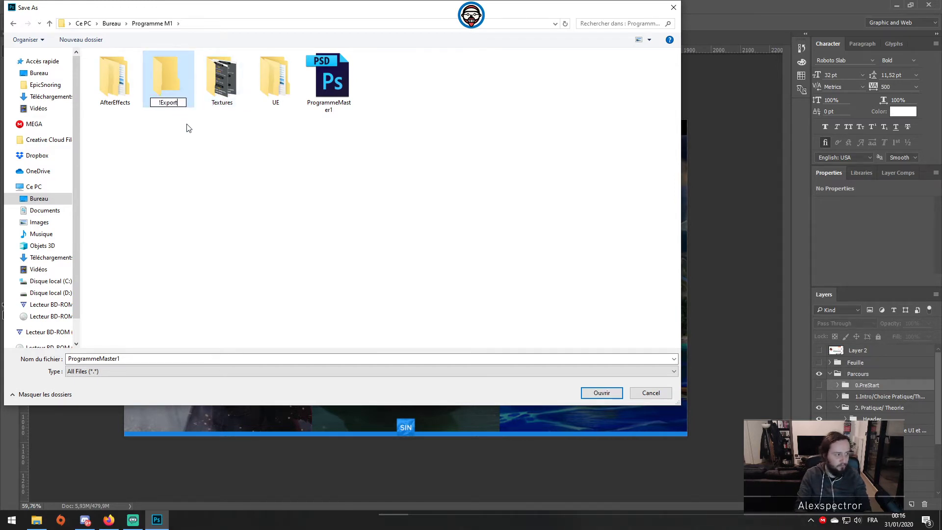
key("Return")
Save the practical course screen in the !Export folder as Screen-Pratique00 and close the folder window that opens.
double_click(157, 75)
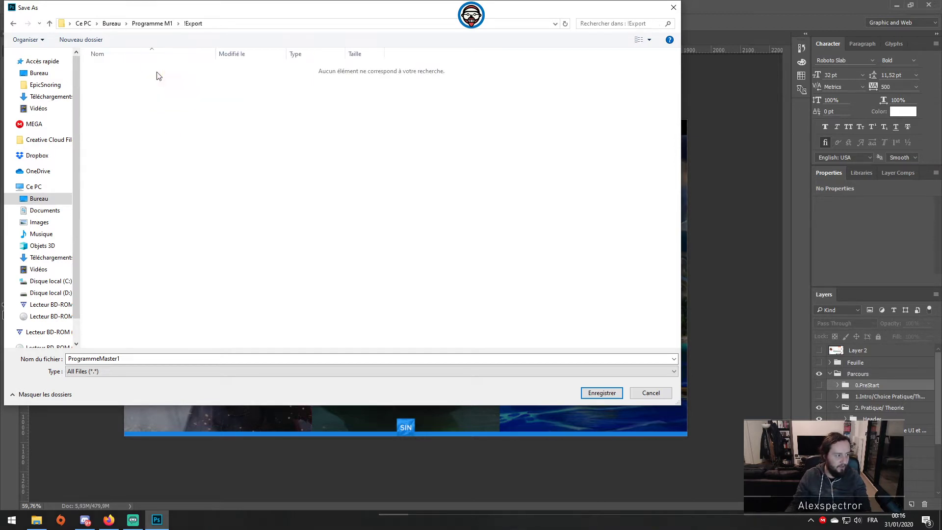
left_click_drag(349, 13, 530, 161)
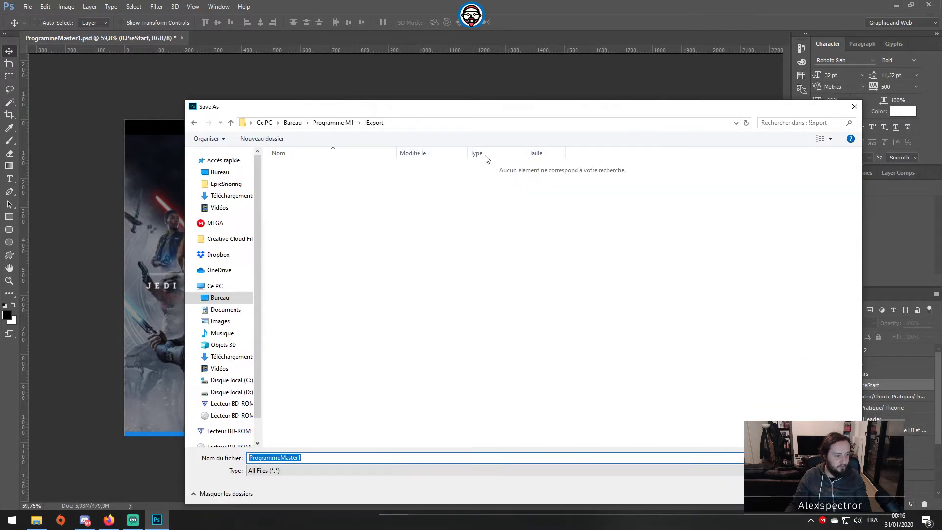
type("Screen")
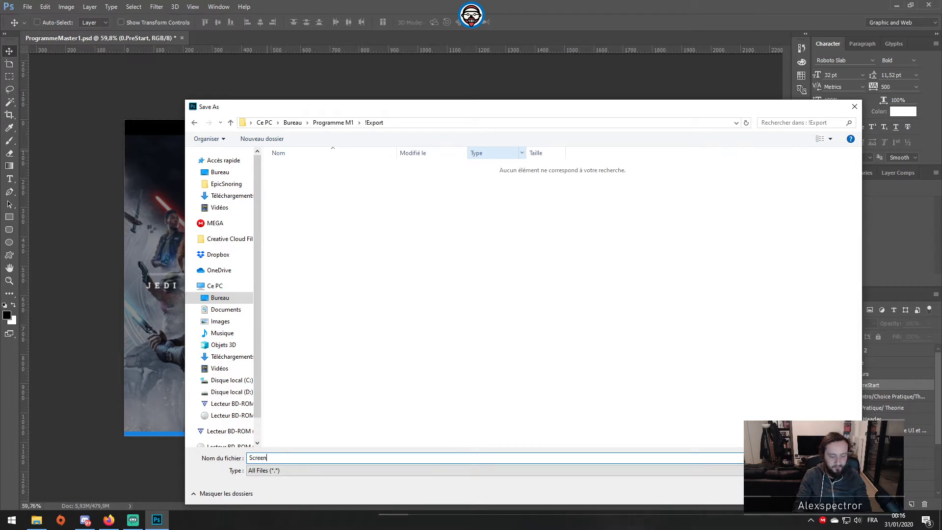
type("-Pratique")
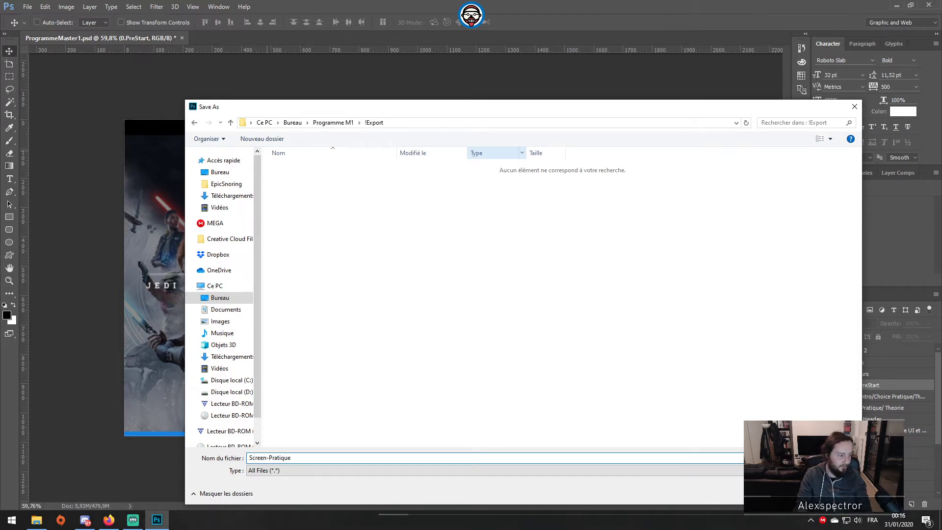
type("00")
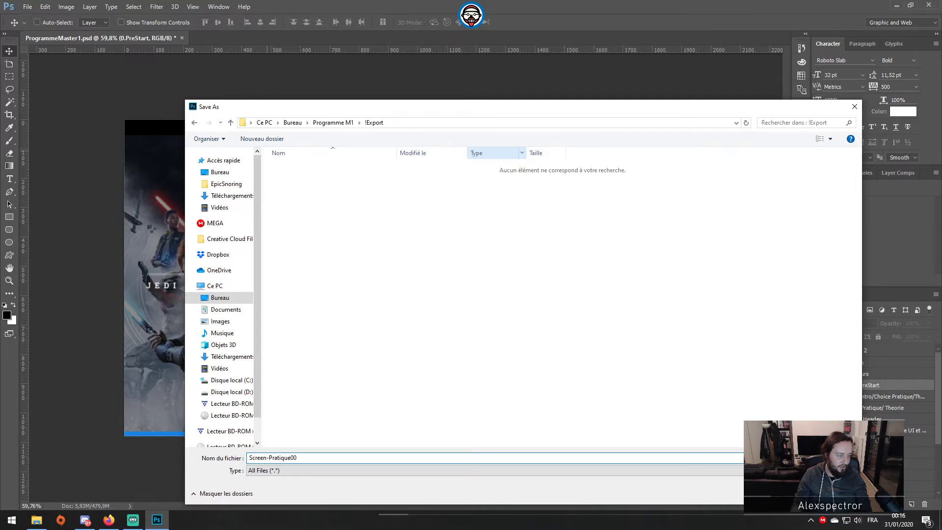
key("Return")
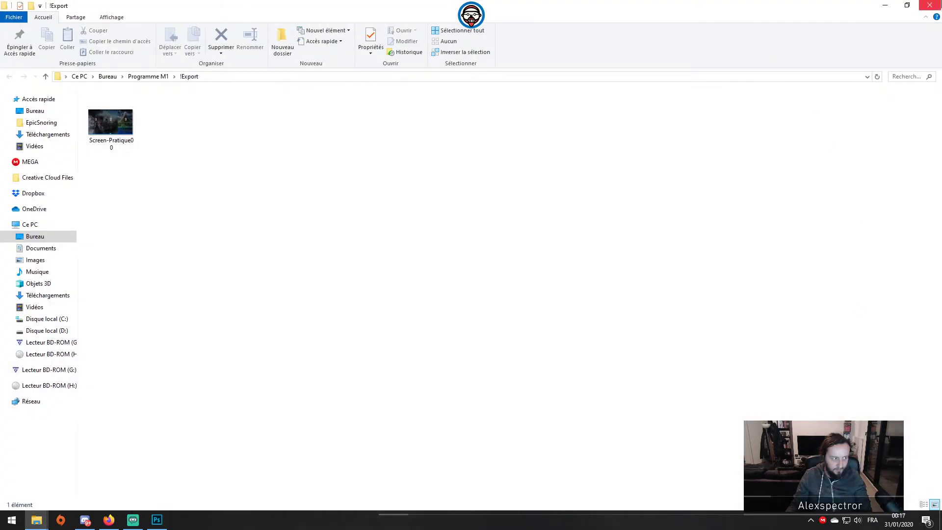
left_click(928, 12)
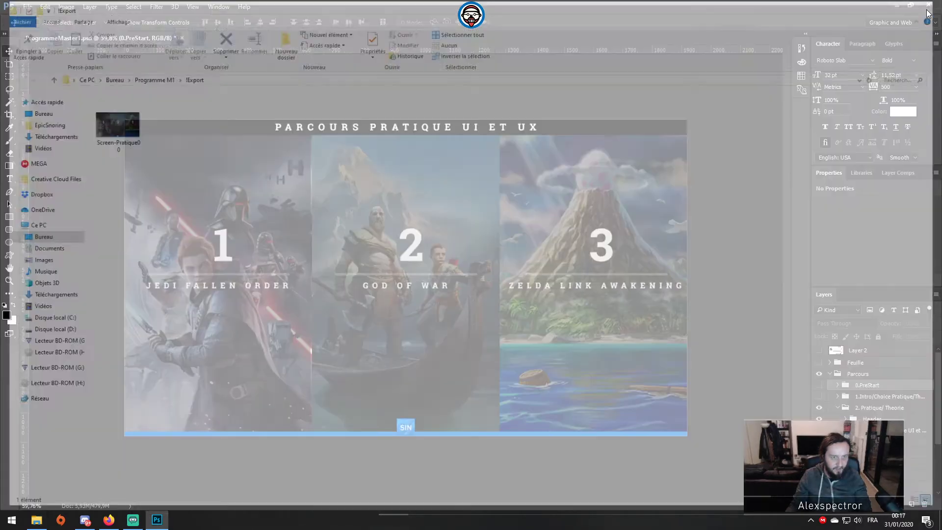
Show the 1.Intro/Choice Pratique group and quick-export the course choice screen as a PNG named Screen-Intro in !Export.
left_click(819, 397)
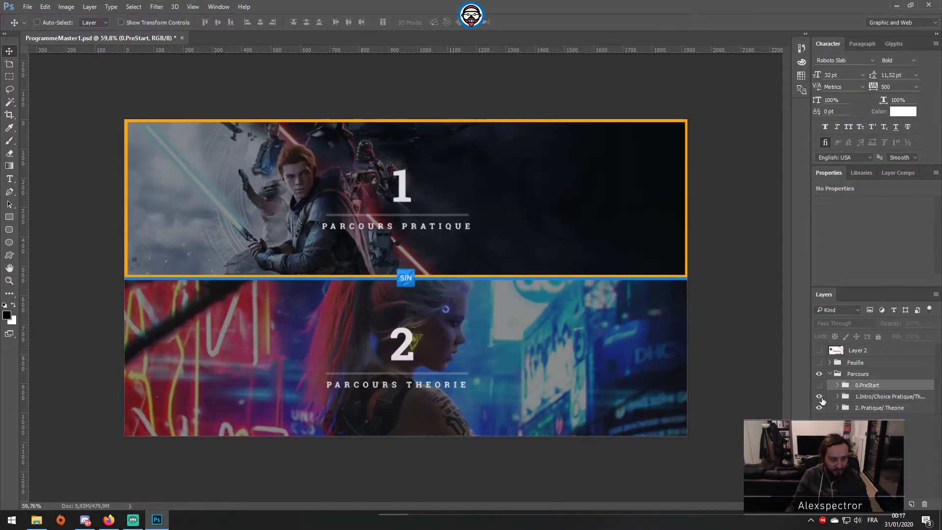
left_click(27, 6)
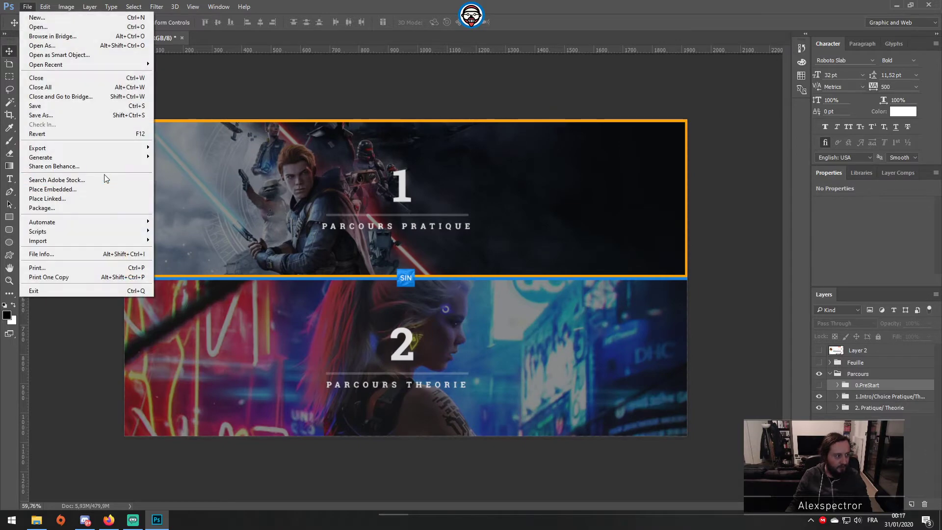
mouse_move(123, 147)
left_click(202, 146)
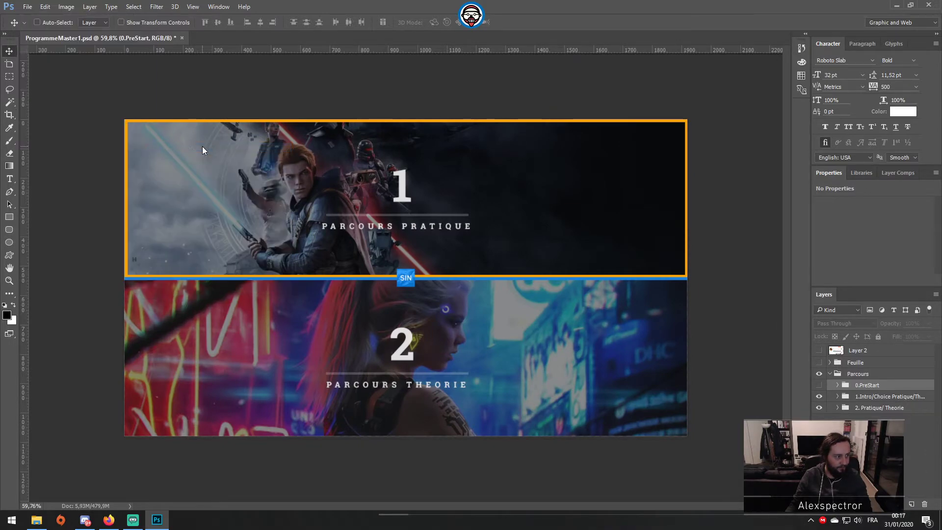
left_click(299, 179)
left_click(270, 457)
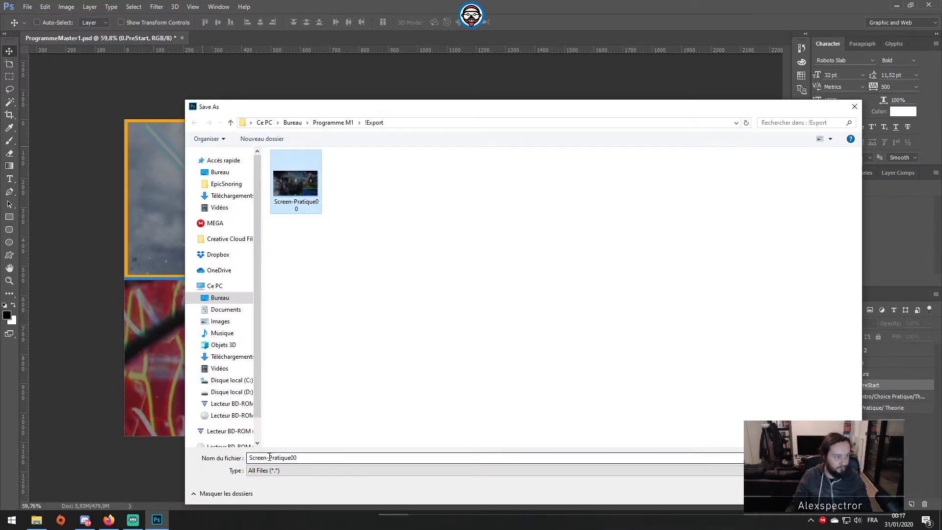
left_click(269, 457)
left_click_drag(305, 459, 269, 462)
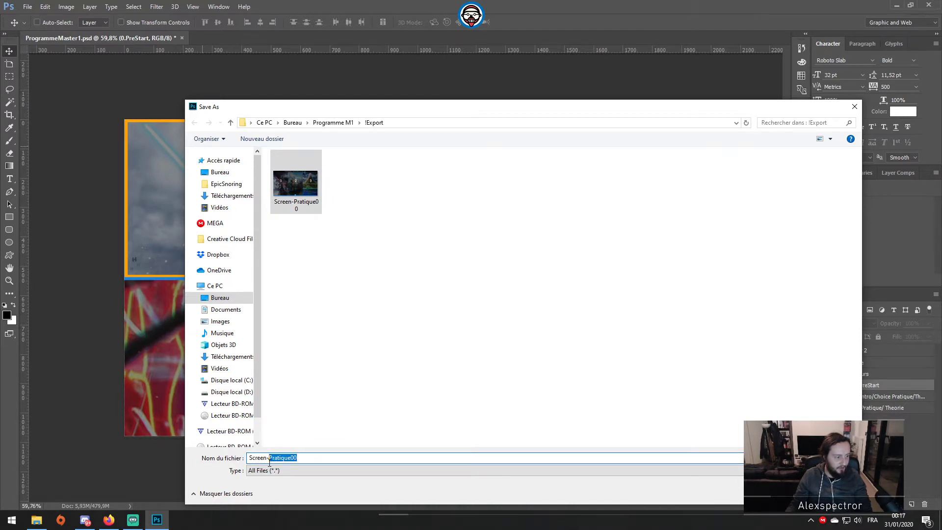
type("Intro")
key("Return")
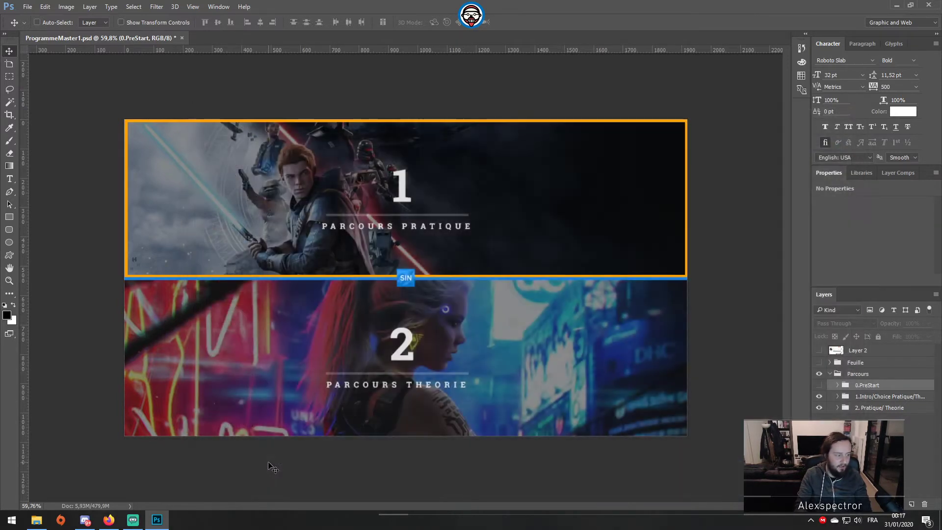
Show the 0.PreStart group and quick-export the title screen as a PNG named Screen-PressStart in !Export.
left_click(819, 385)
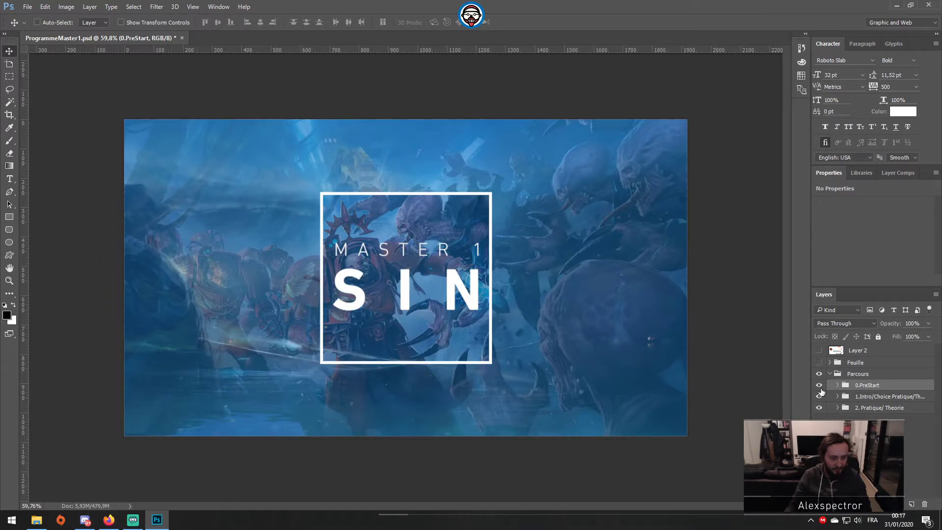
left_click(28, 7)
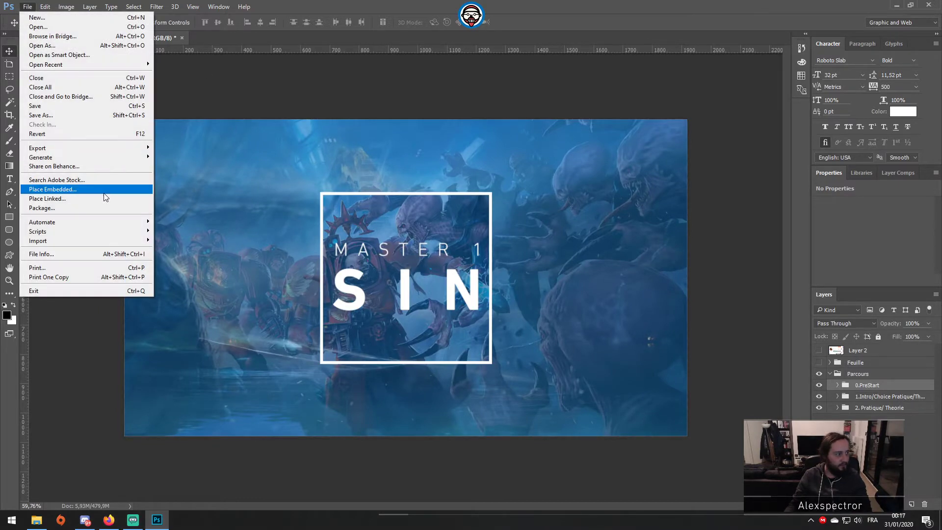
mouse_move(124, 148)
left_click(175, 148)
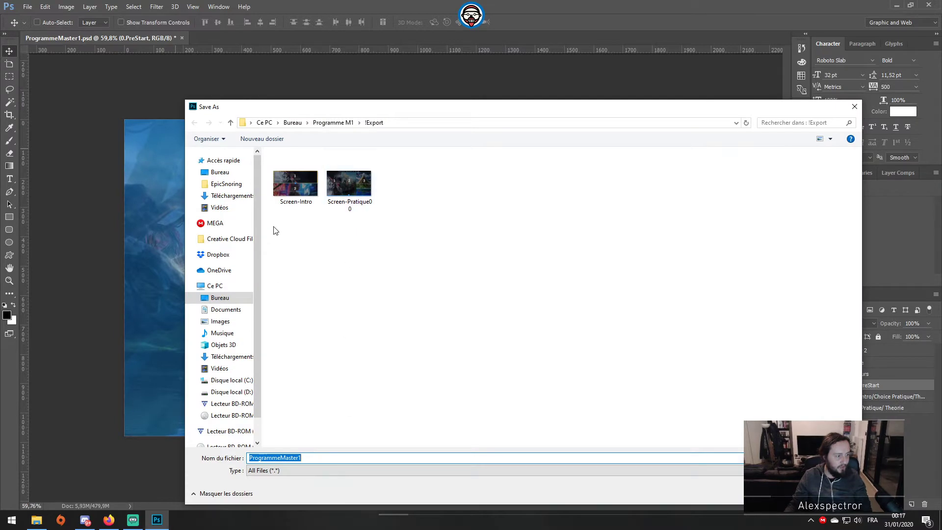
left_click(294, 184)
left_click_drag(269, 457, 305, 457)
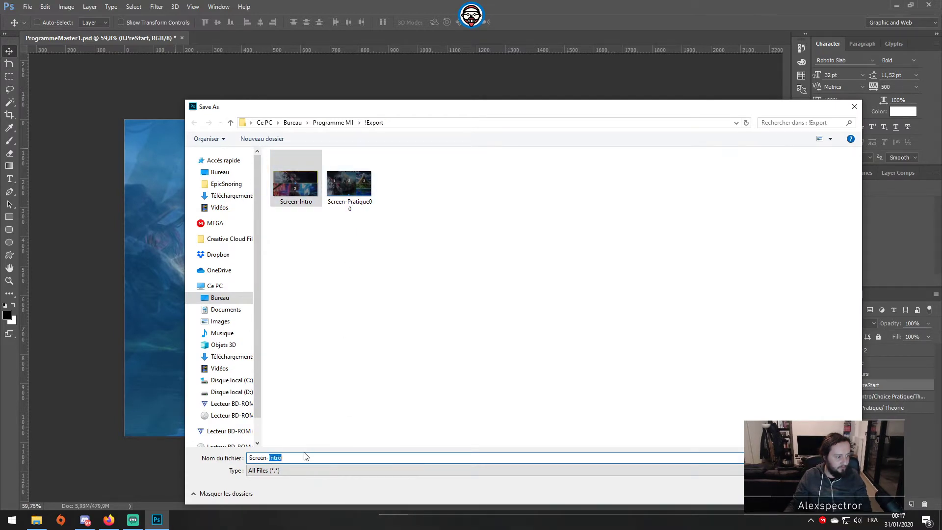
type("PressStart")
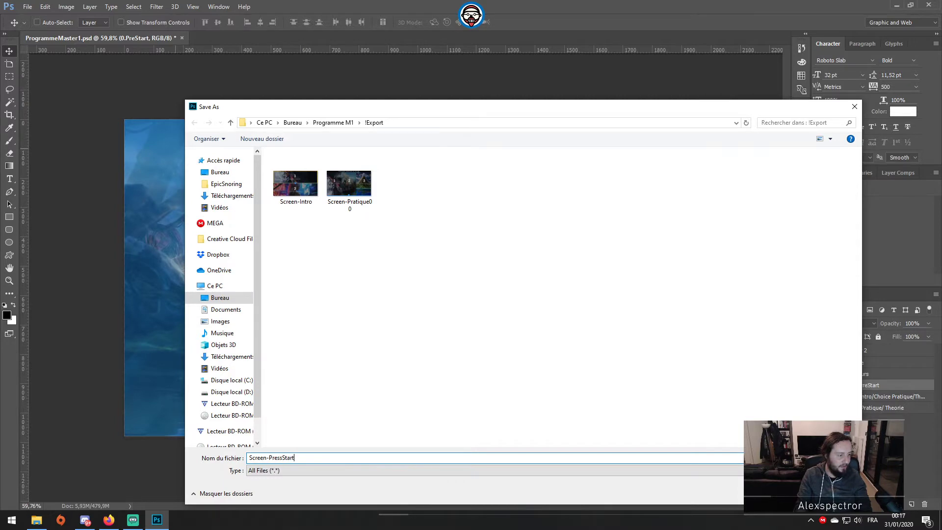
key("Return")
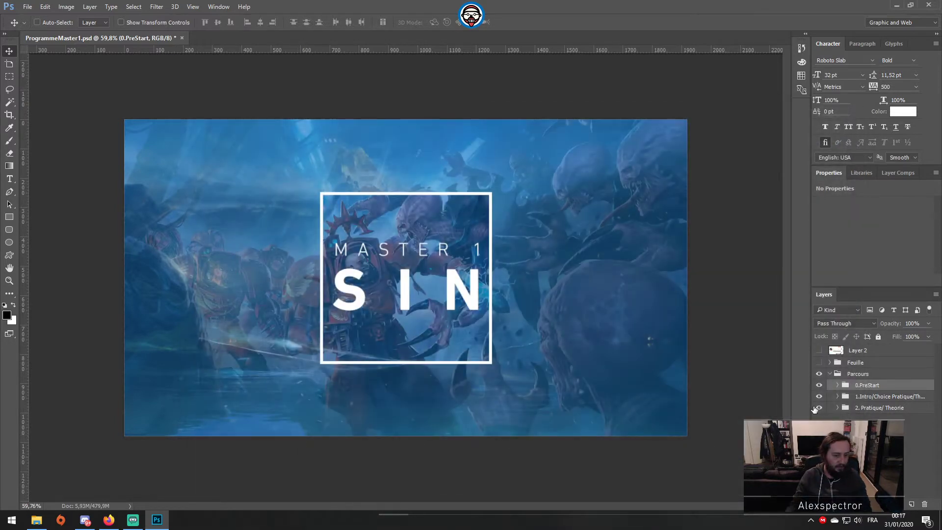
Hide the 0.PreStart and 1.Intro/Choice Pratique groups and expand the 2. Pratique/ Theorie group.
left_click(819, 385)
left_click(819, 396)
left_click(836, 408)
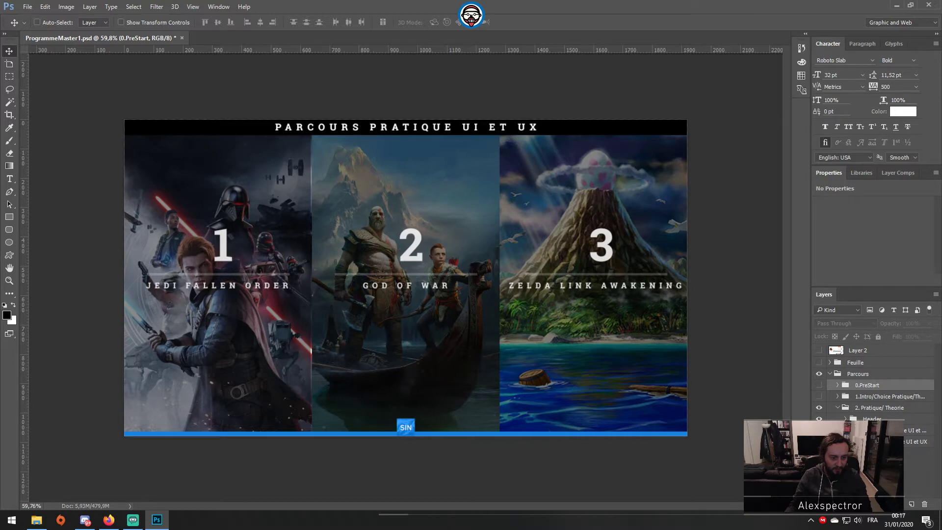
Hide the Parcours Pratique UI et UX group to examine the theory course screen, and show the group again.
left_click(875, 430)
left_click(819, 430)
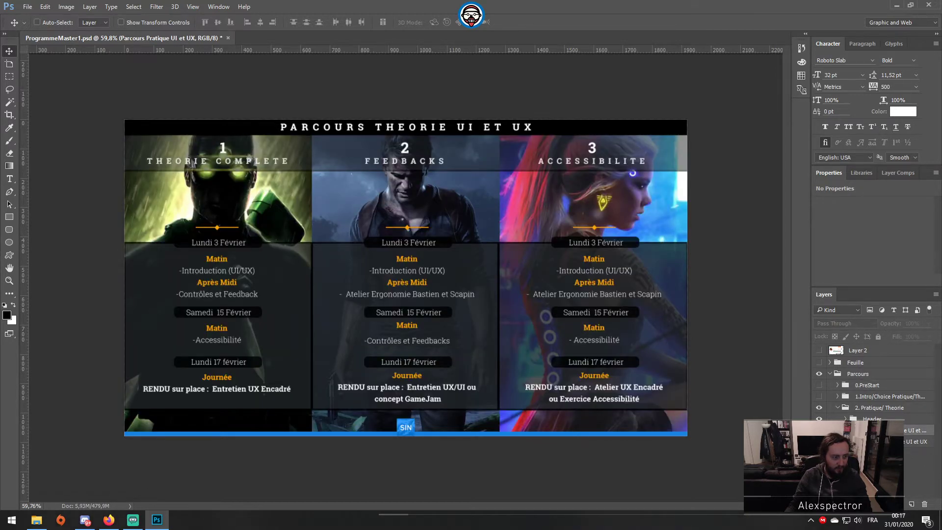
left_click(819, 431)
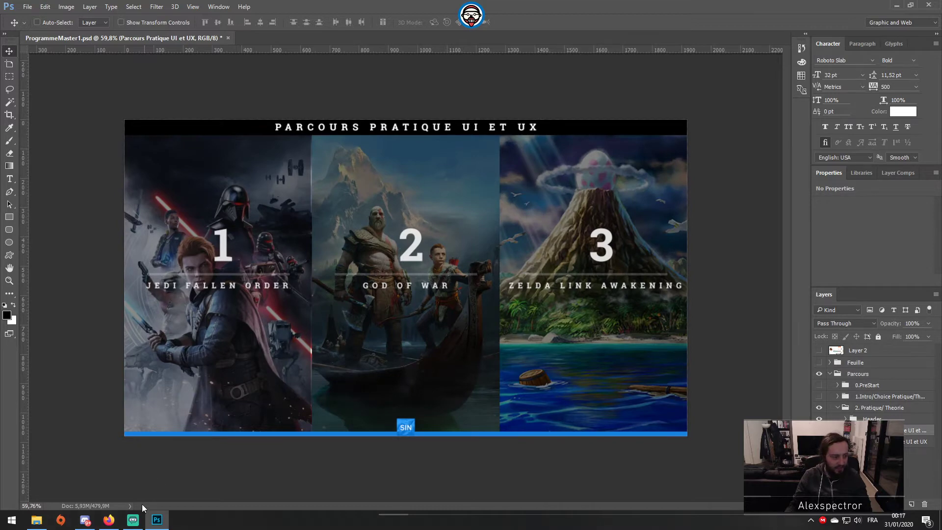
Open the ProgrammeM1 Unreal project from the UE folder of Programme M1 and allow UE4Editor through the firewall on private networks.
left_click(37, 519)
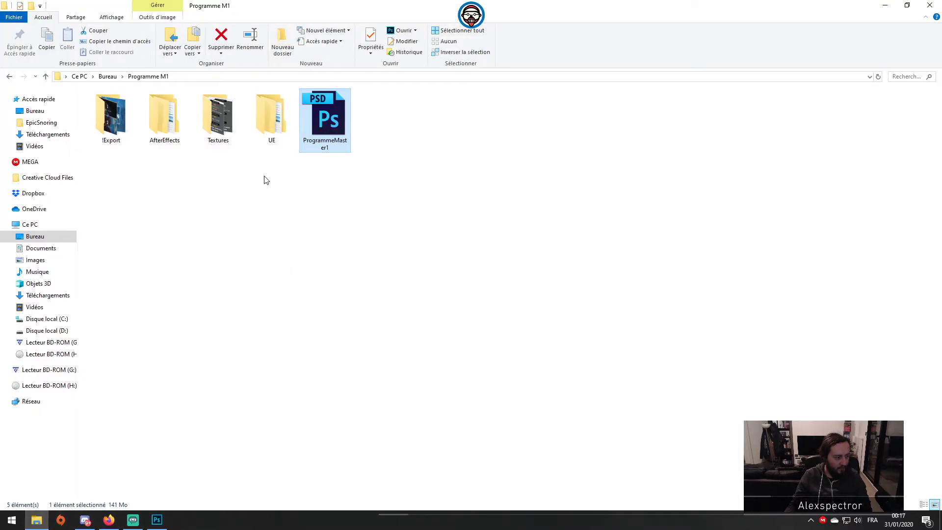
double_click(270, 113)
double_click(116, 107)
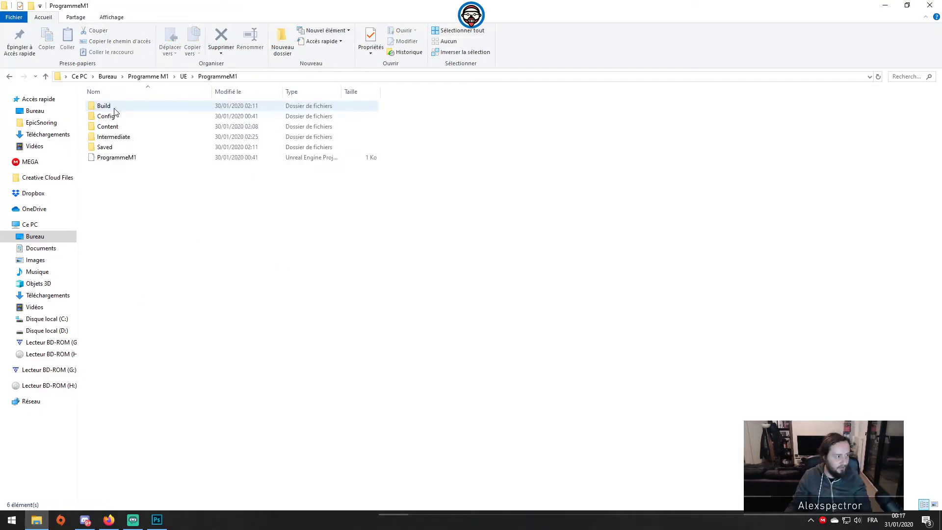
double_click(118, 157)
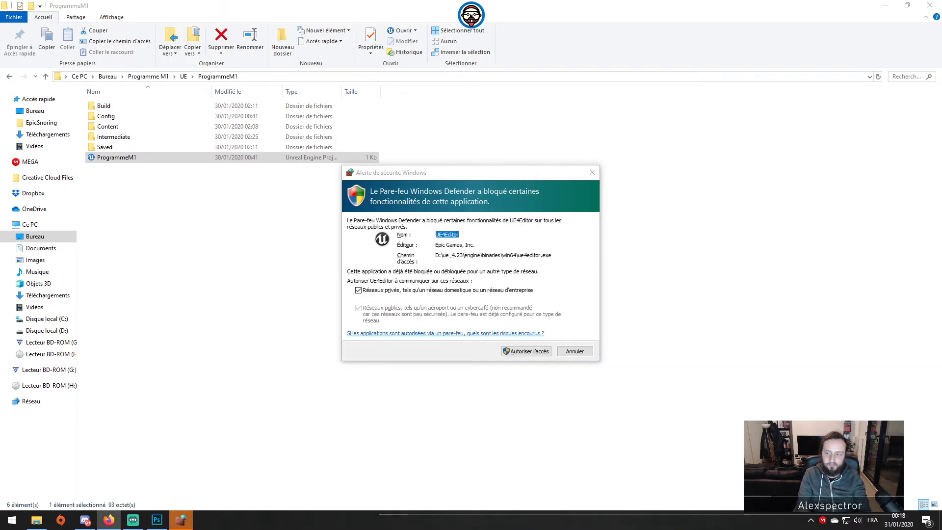
left_click(542, 349)
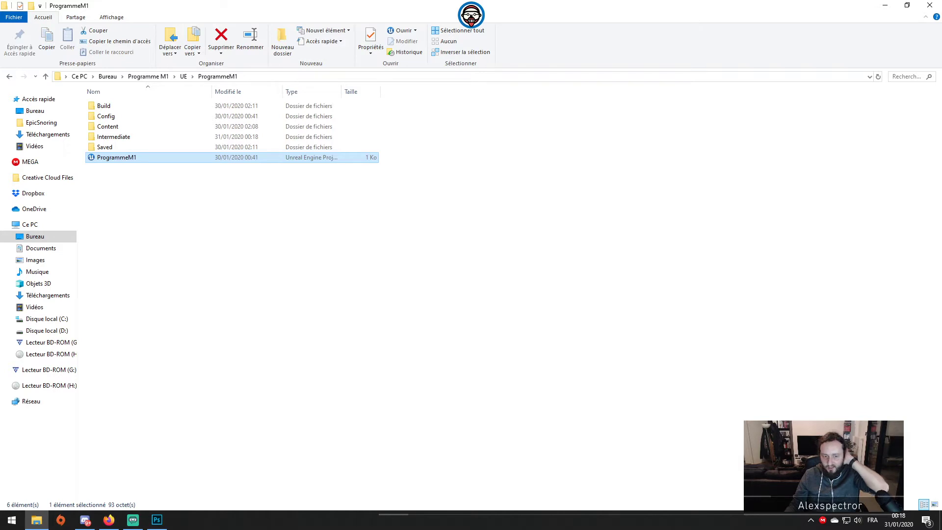
left_click(885, 5)
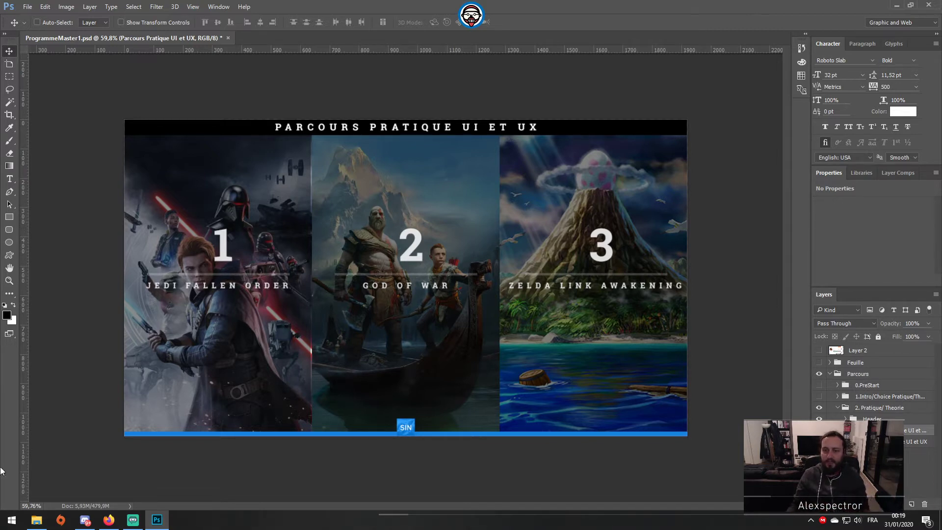
left_click(895, 2)
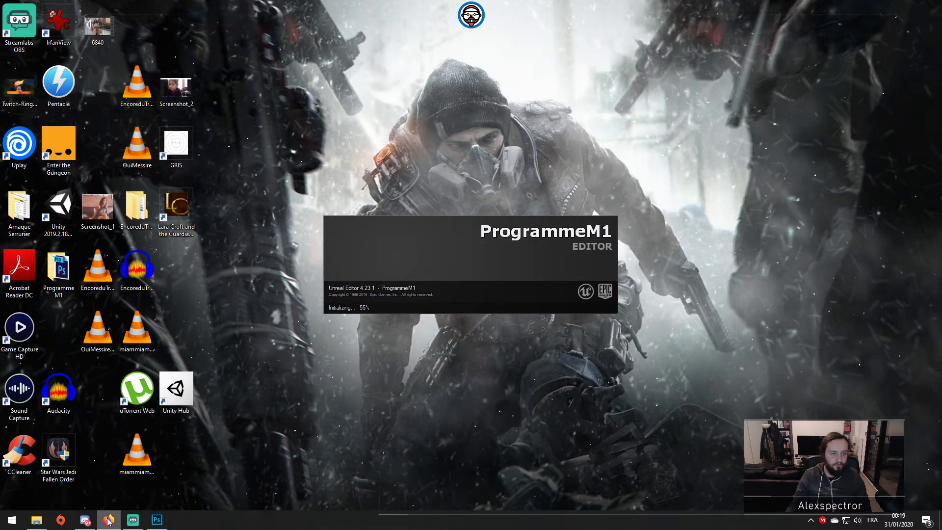
left_click(37, 521)
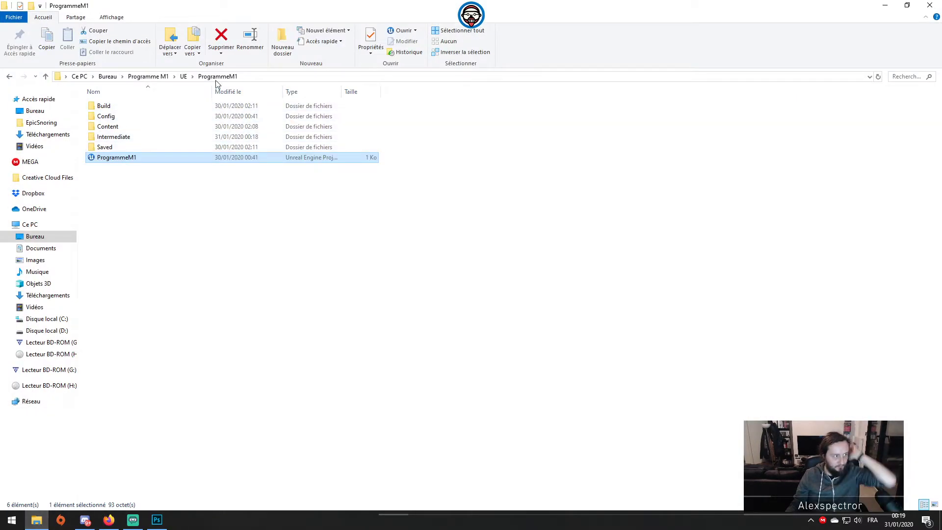
left_click(157, 519)
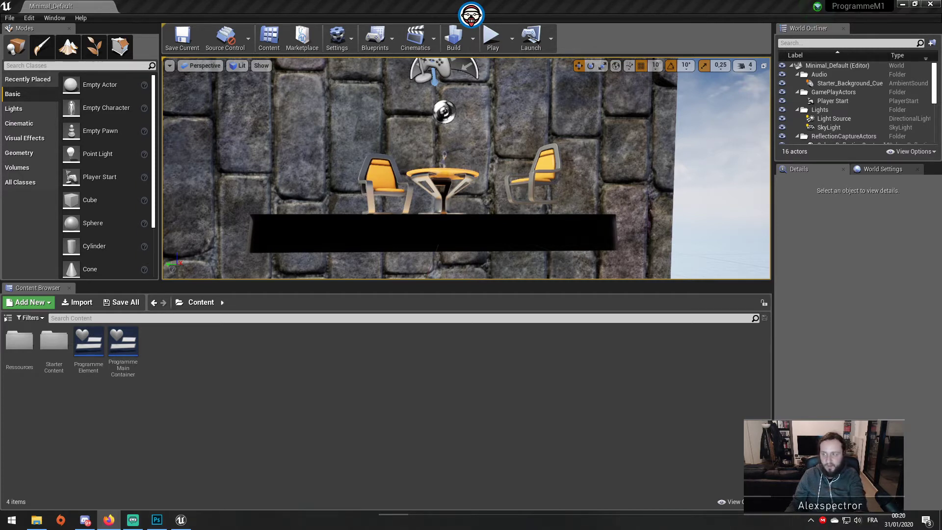
Switch to Unreal Editor and delete the large brick-textured cube behind the table and chairs from the level.
key("alt+Tab")
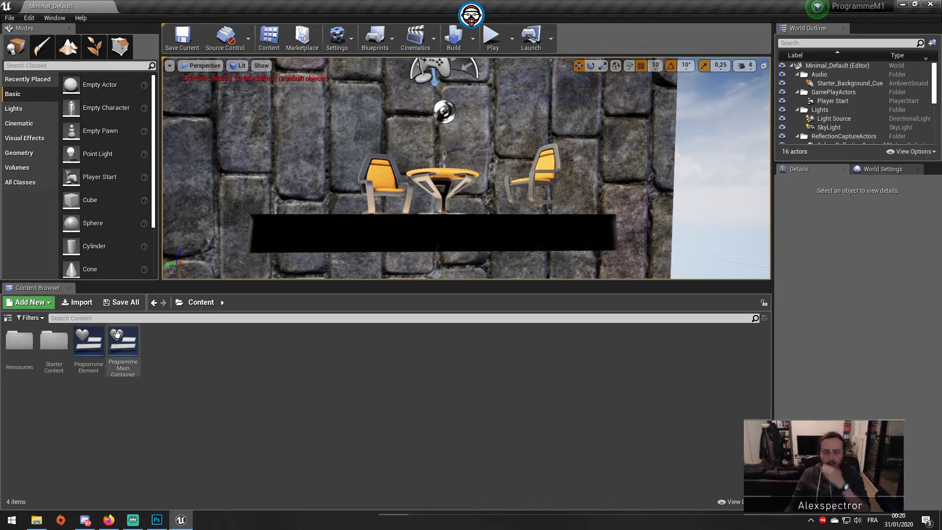
left_click(499, 134)
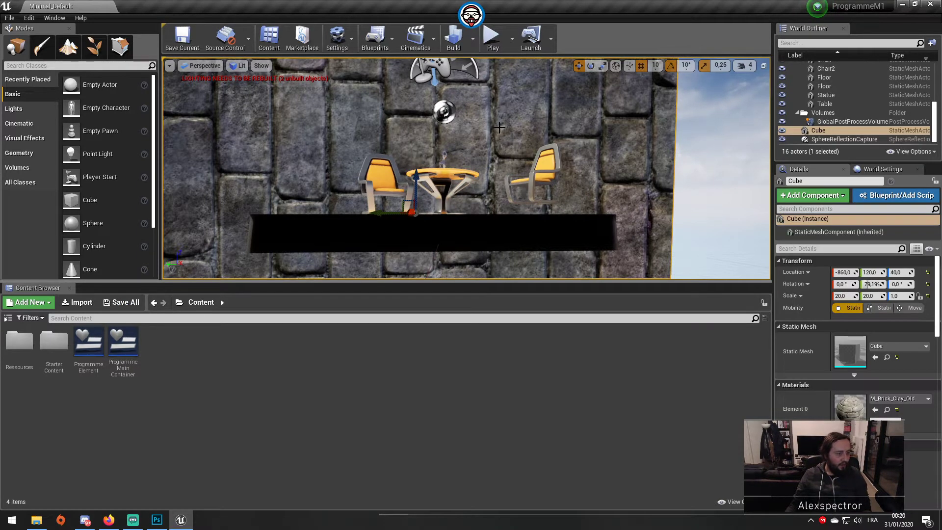
key("Delete")
right_click_drag(498, 126, 521, 152)
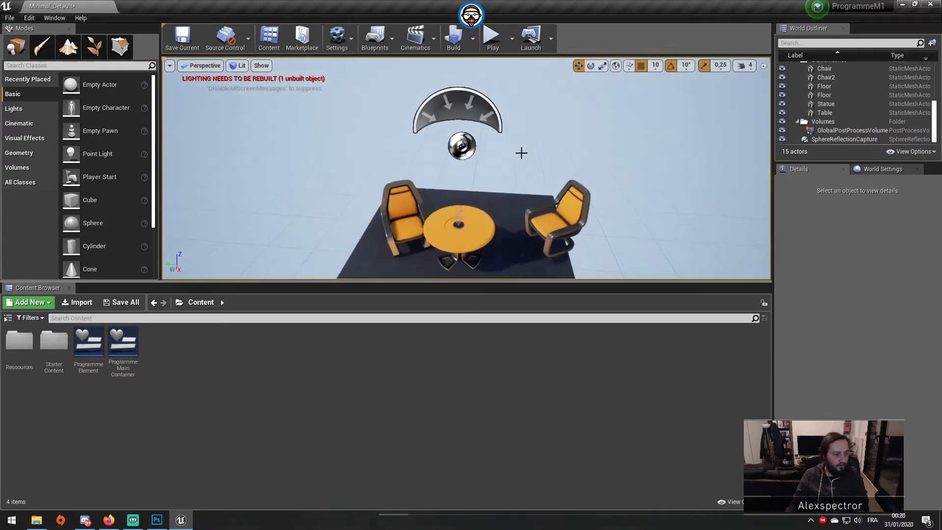
left_click(550, 217)
left_click_drag(558, 206, 559, 215)
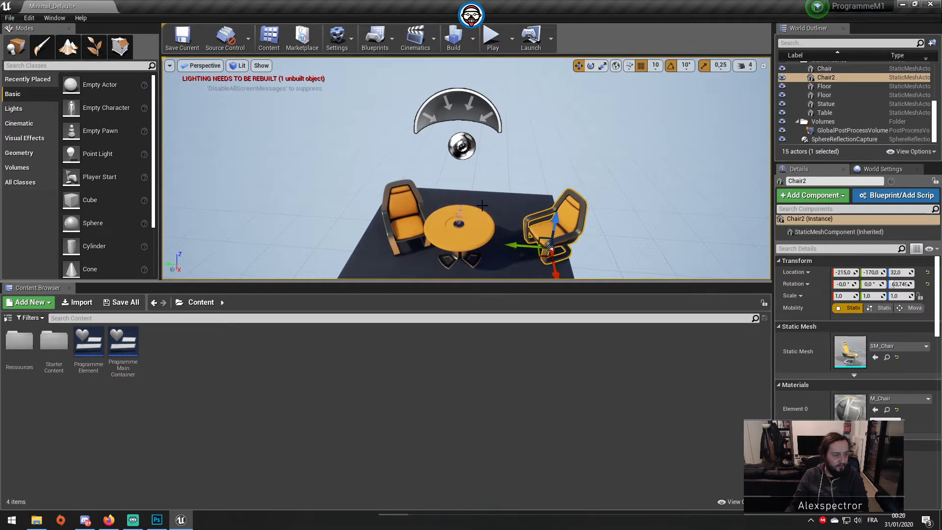
right_click_drag(482, 205, 407, 248)
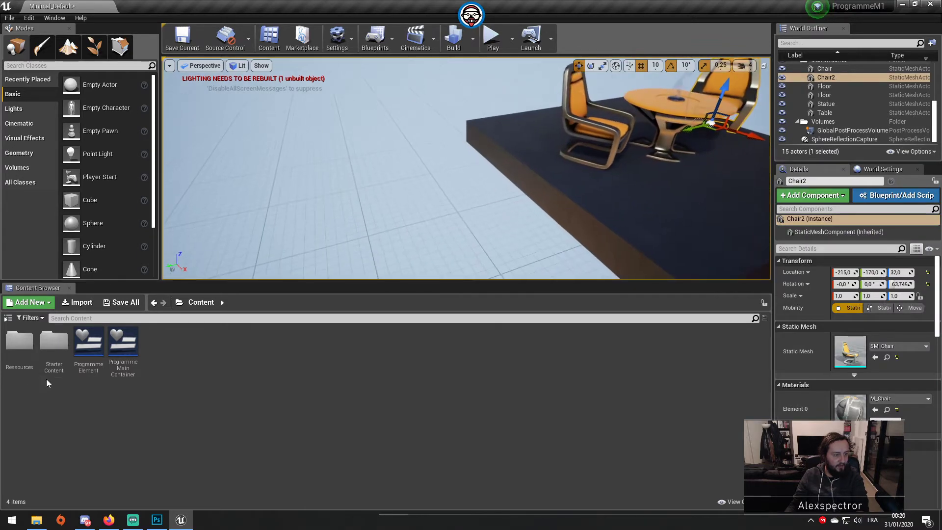
Rename the Ressources content folder as Textures.
left_click(16, 355)
key("F2")
type("Te")
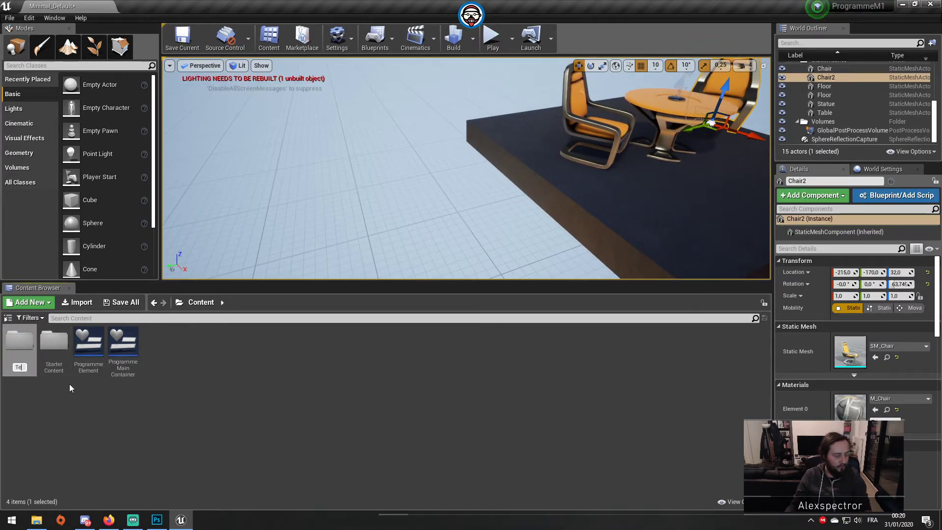
type("xtures")
key("Return")
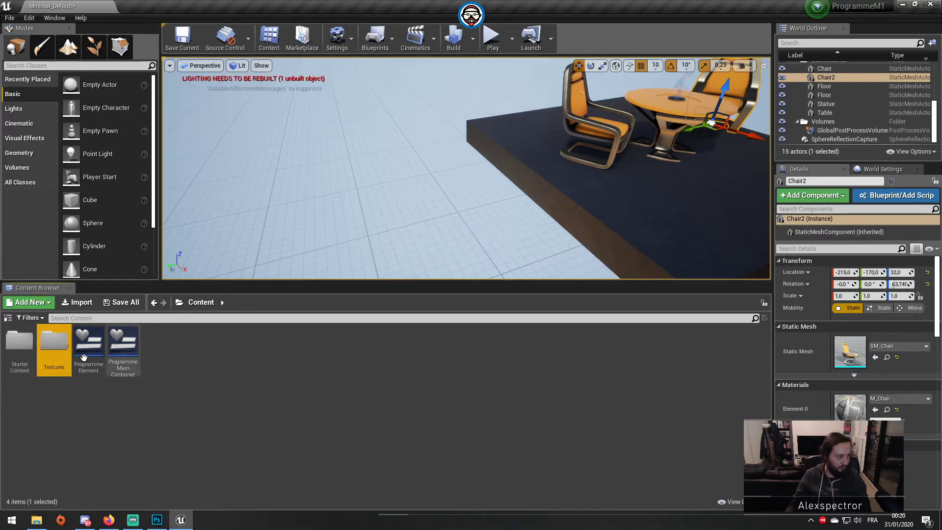
Create a new folder named Export in the project's root Content folder.
left_click(31, 304)
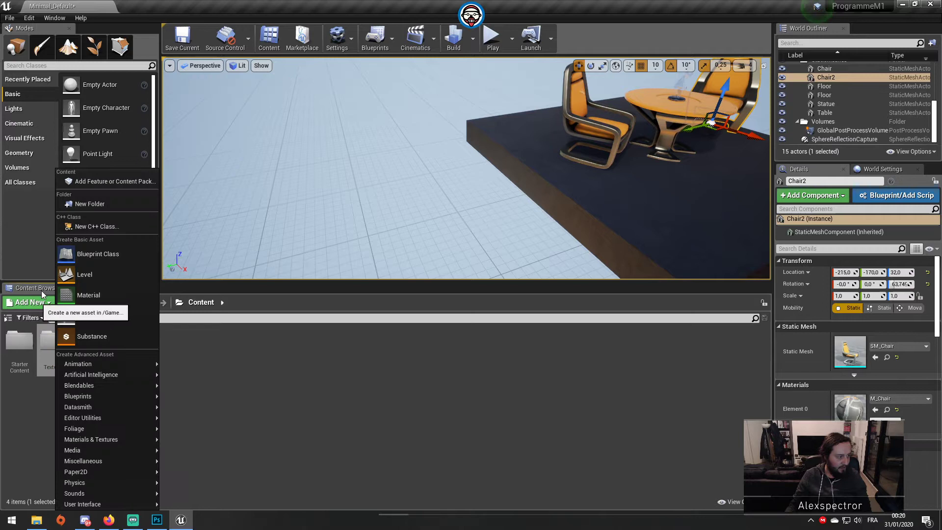
left_click(81, 206)
type("!")
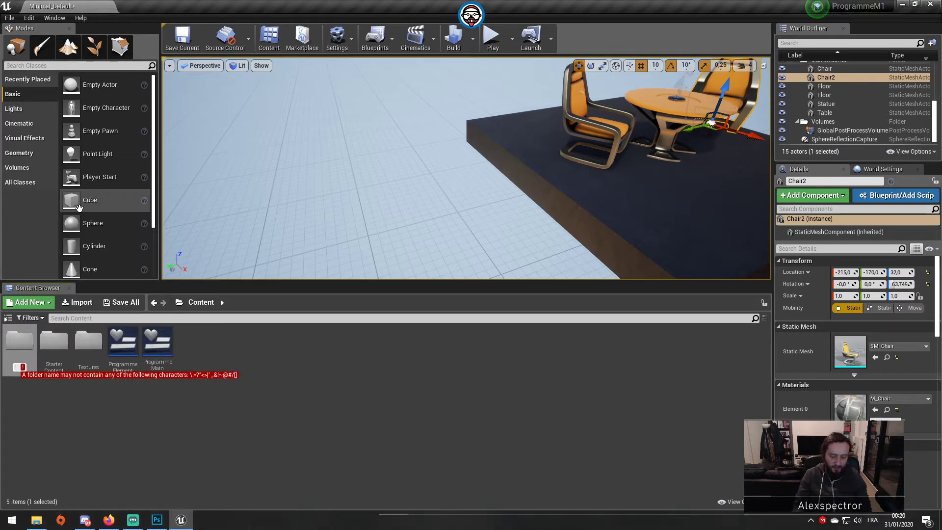
type("Export")
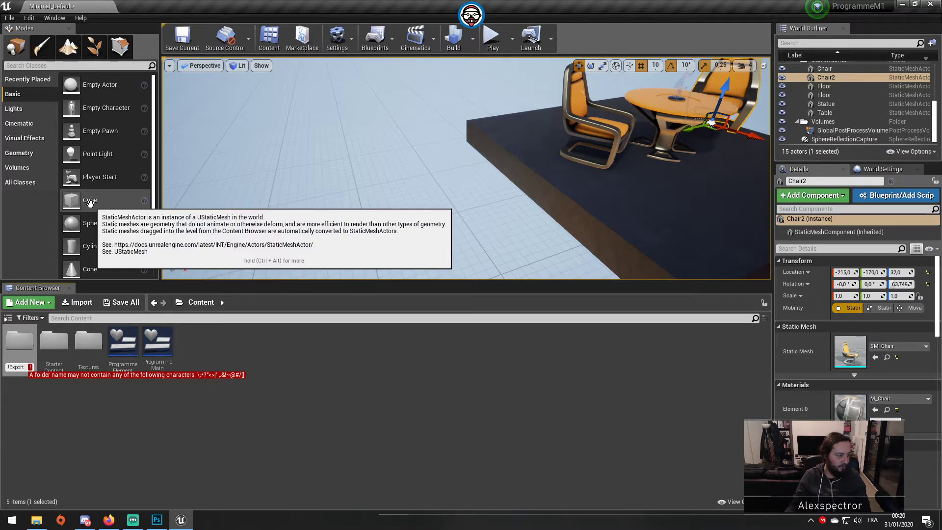
type("Export")
key("Return")
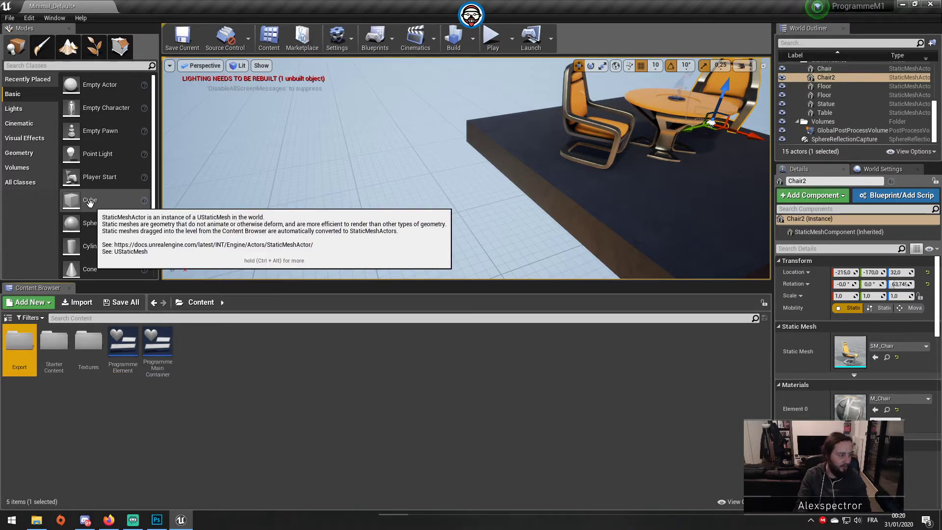
Import Screen-Intro, Screen-Pratique00 and Screen-PressStart from the Programme M1 !Export folder into the Export content folder.
double_click(22, 356)
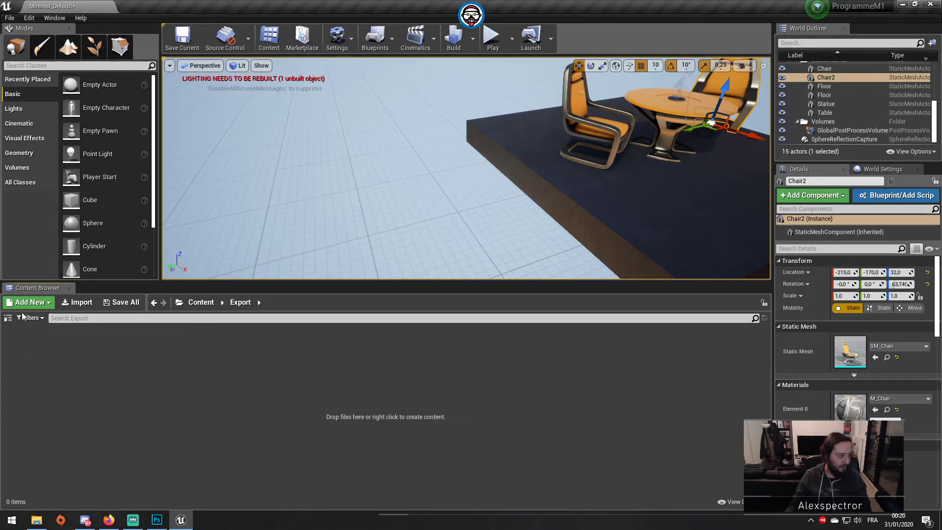
left_click(82, 304)
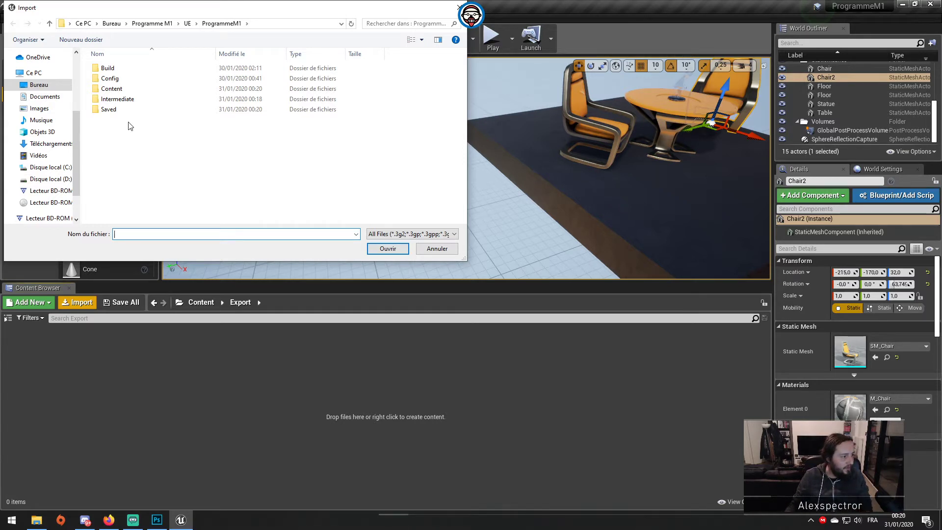
left_click(188, 24)
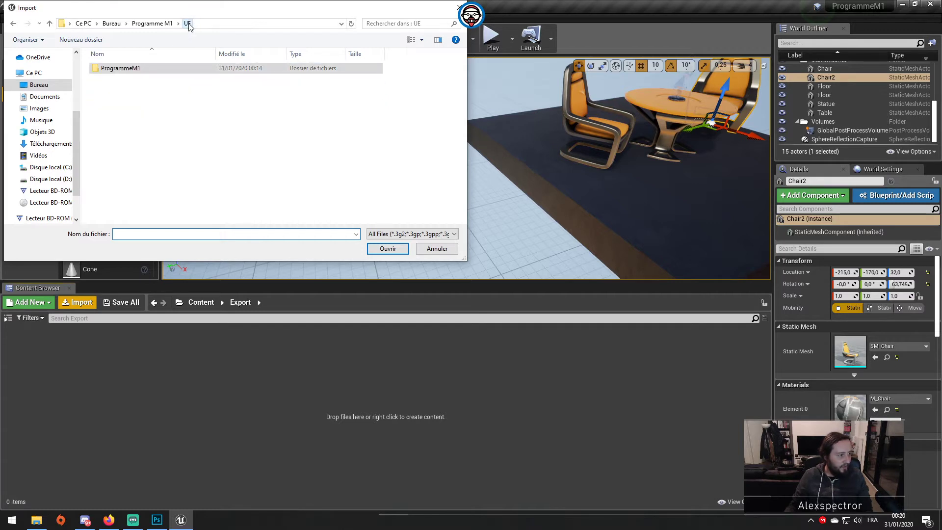
double_click(147, 68)
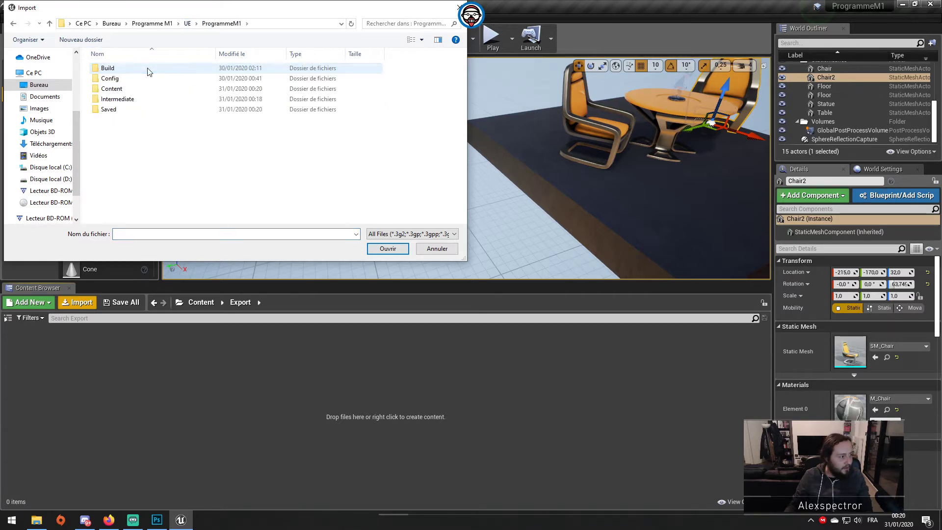
left_click(152, 24)
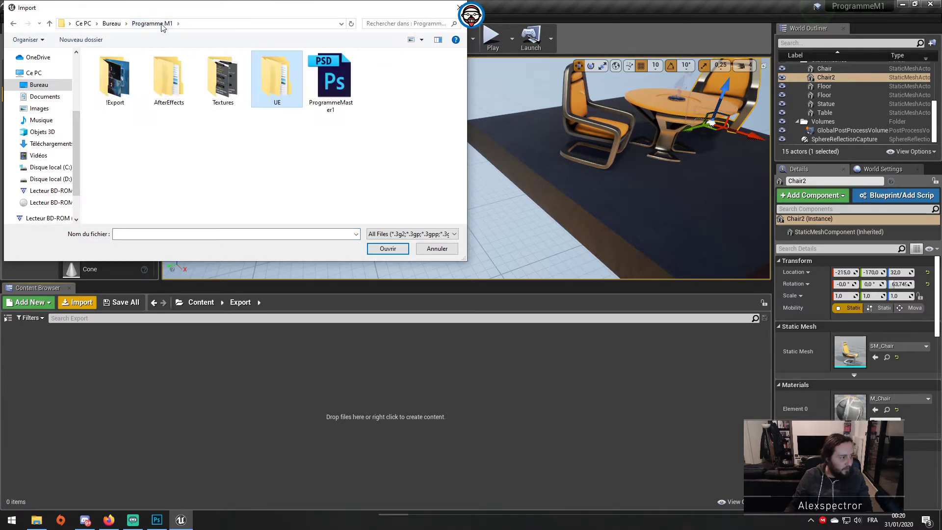
double_click(127, 80)
left_click_drag(123, 116, 205, 94)
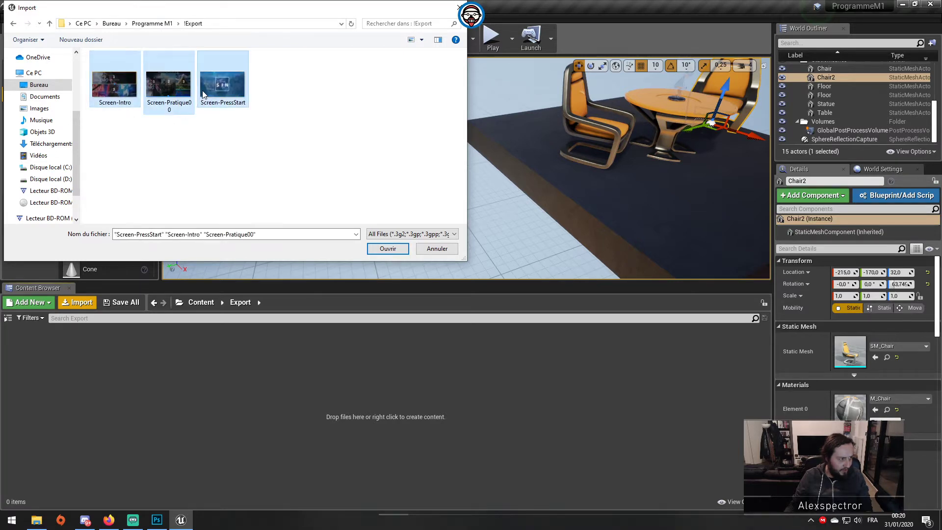
left_click(387, 249)
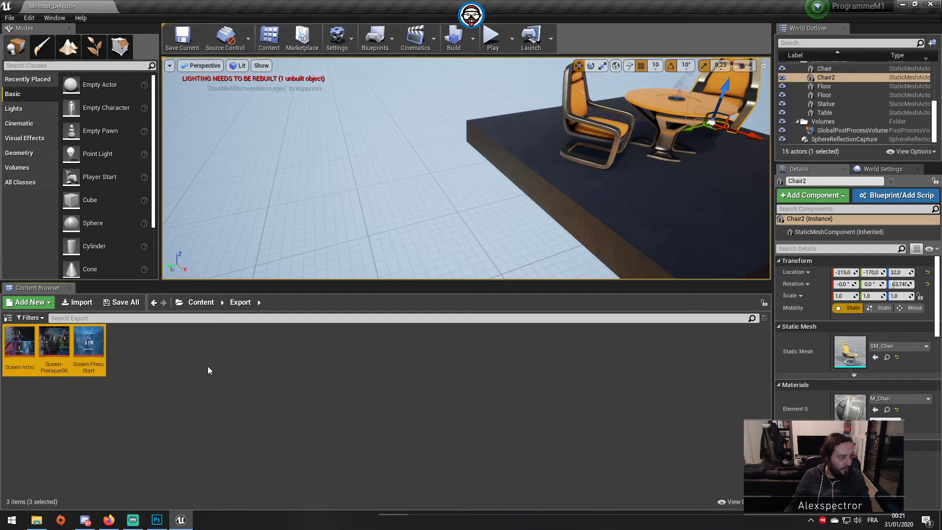
Return to the root Content folder and rename the Export folder as Refs.
left_click(201, 302)
left_click(18, 365)
left_click(18, 367)
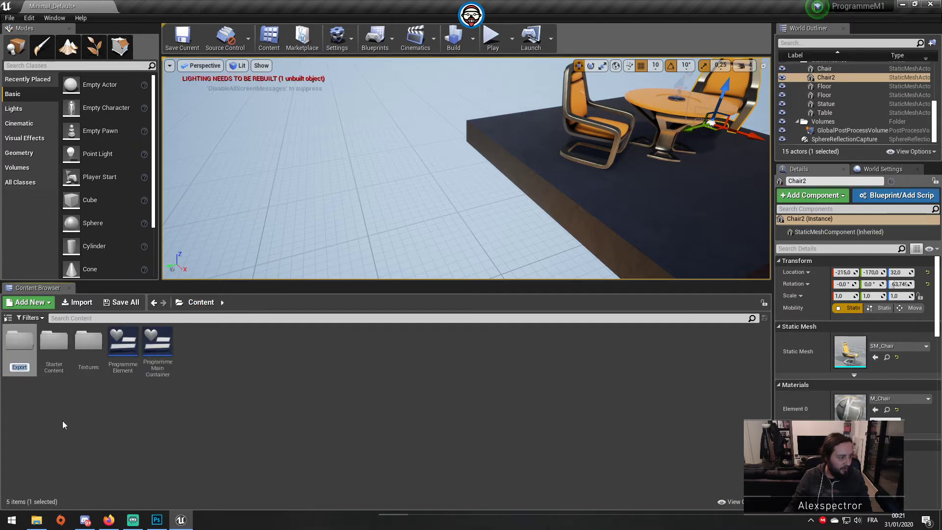
type("Refe")
key("BackSpace")
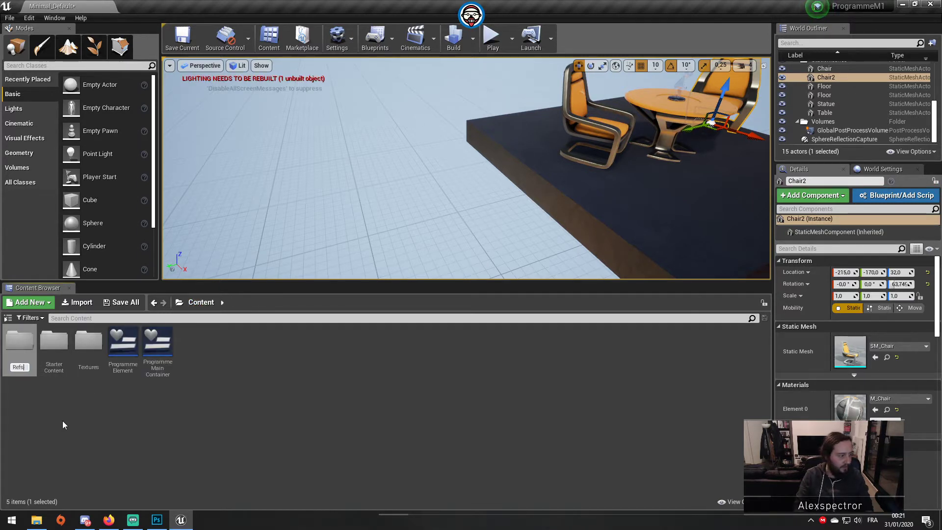
type("s")
key("Return")
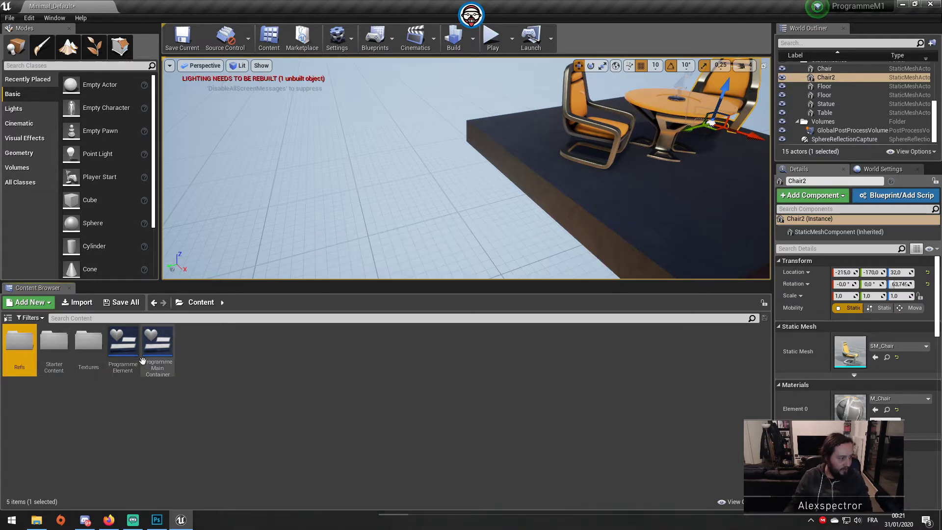
Open the ProgrammeElement widget in a maximised editor and inspect its God of War card in the NormalState and RevealState layers.
double_click(128, 350)
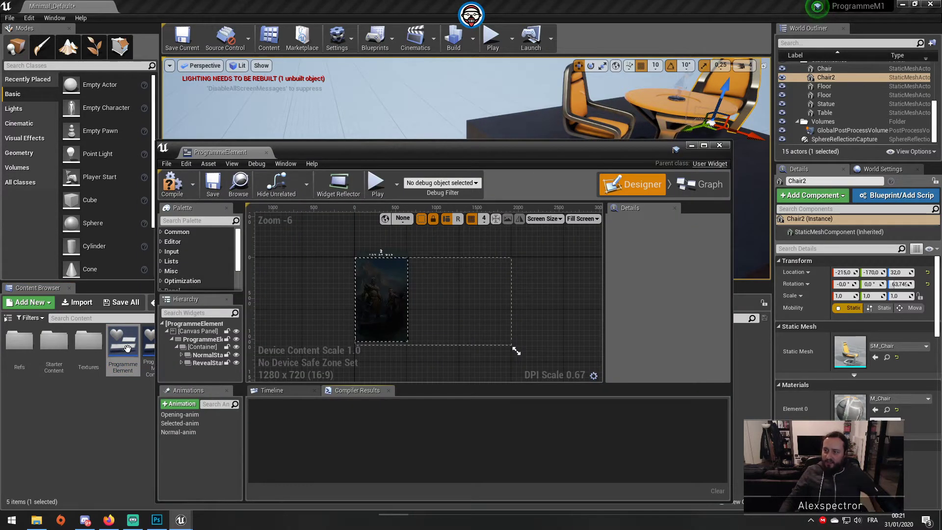
left_click(704, 146)
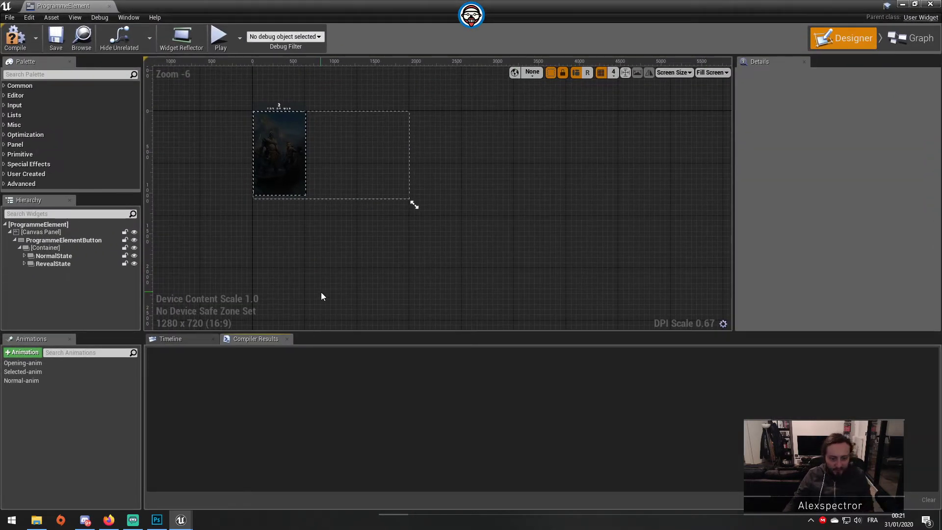
scroll(221, 129, "up", 6)
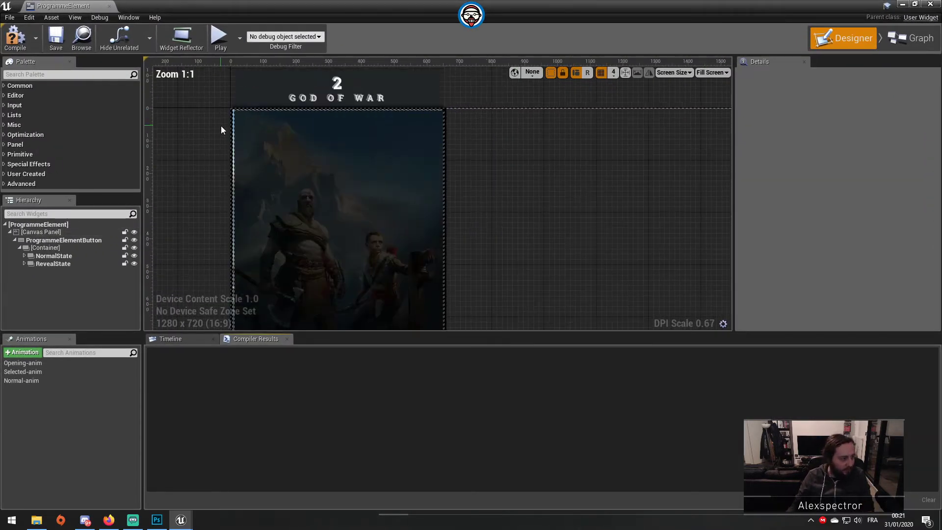
scroll(221, 130, "down", 2)
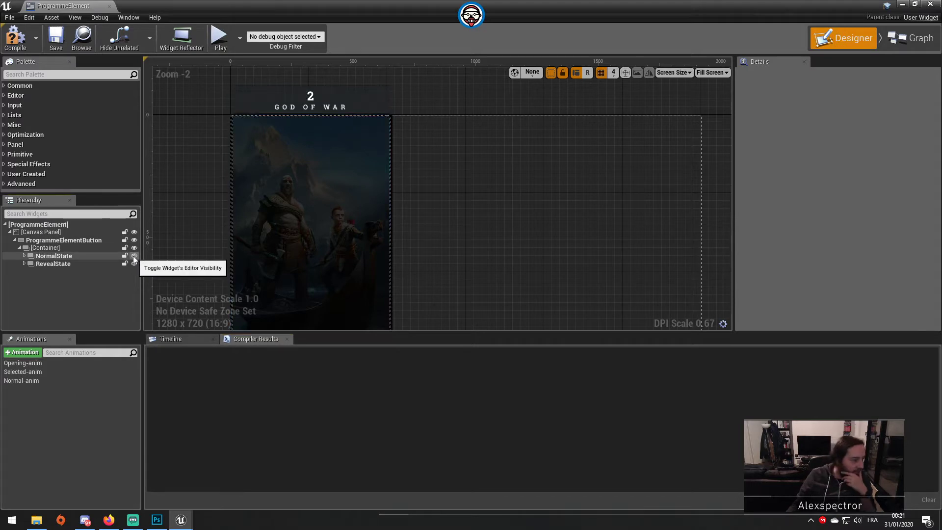
scroll(187, 243, "down", 2)
right_click_drag(187, 244, 222, 213)
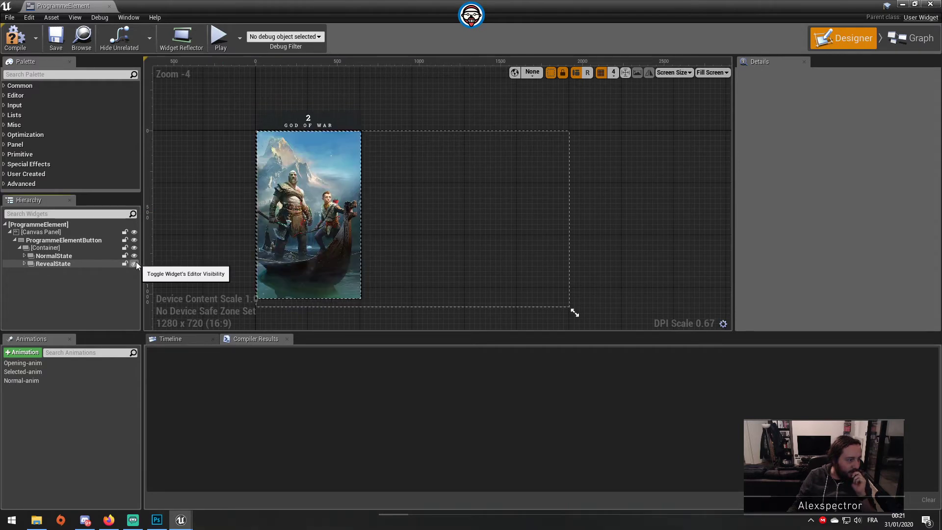
Examine the settings of the RevealState overlay and of the BG_1 image inside it.
left_click(74, 362)
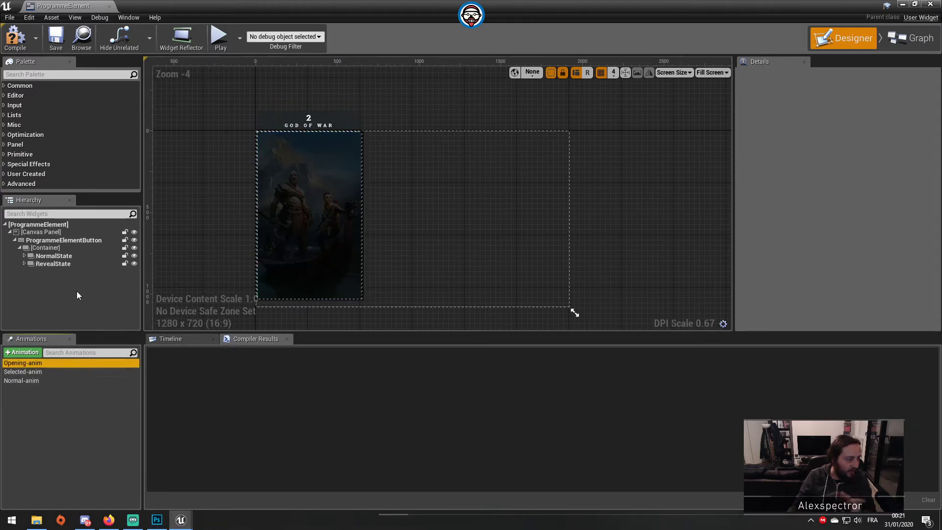
left_click(76, 264)
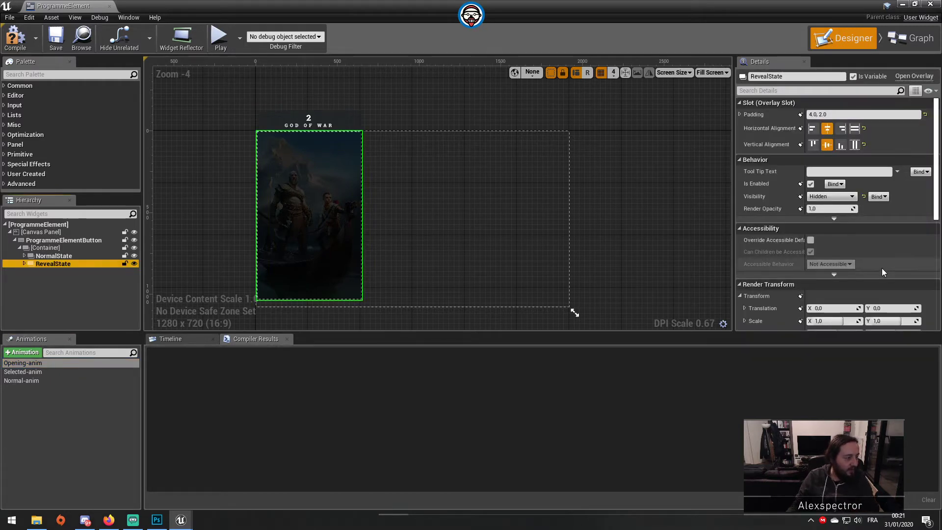
scroll(881, 269, "down", 3)
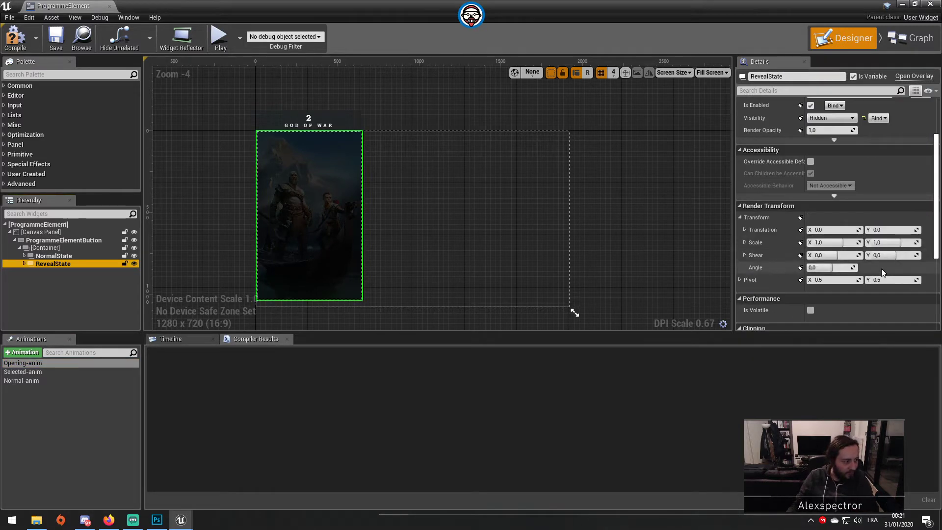
left_click(24, 263)
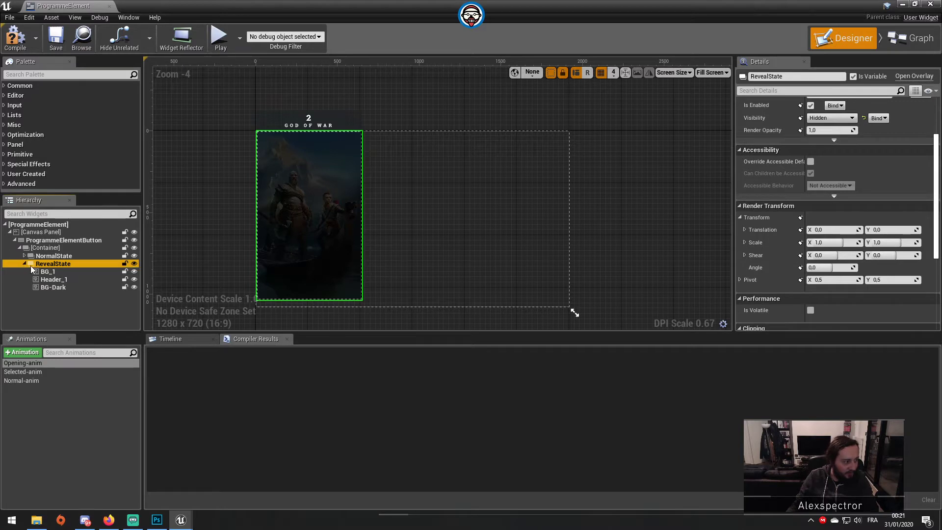
left_click(48, 273)
scroll(852, 298, "down", 2)
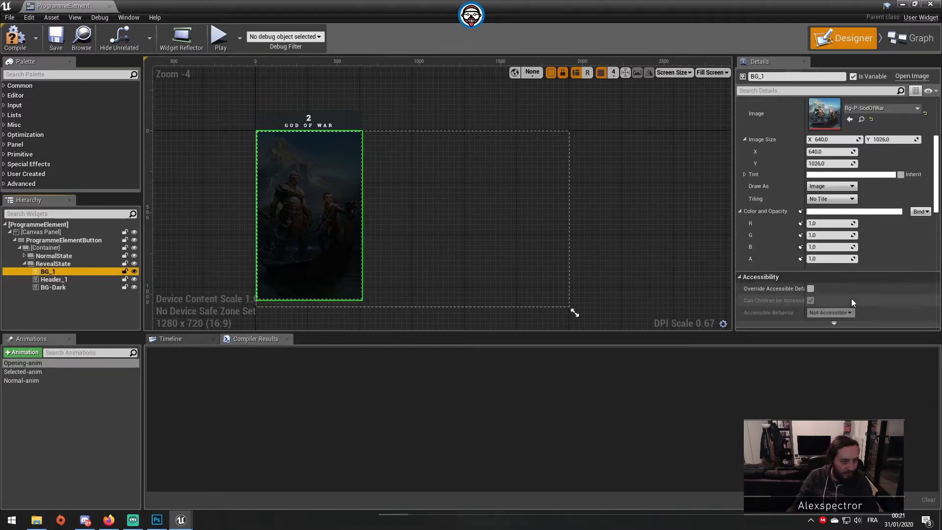
scroll(852, 299, "down", 1)
scroll(852, 299, "up", 2)
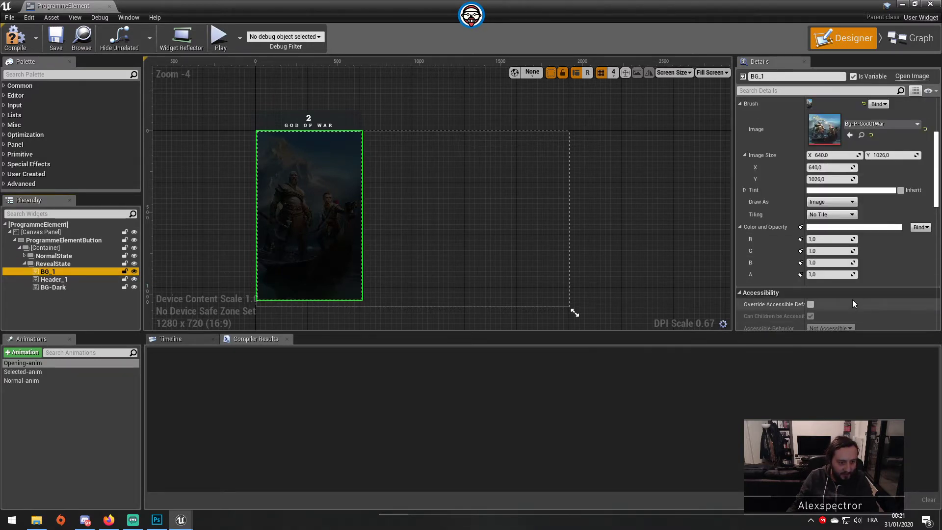
scroll(852, 299, "down", 4)
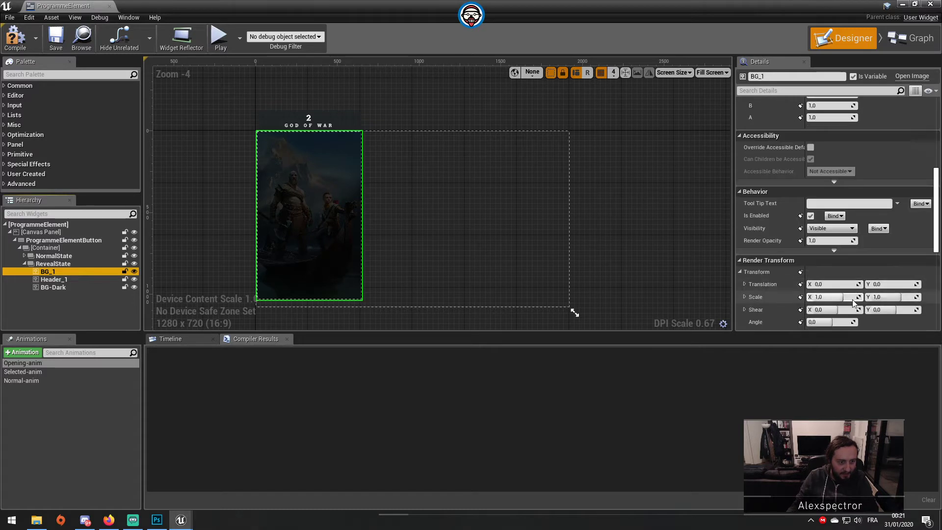
Set the Y translation of the Header_1 image in RevealState to 0.
left_click(69, 279)
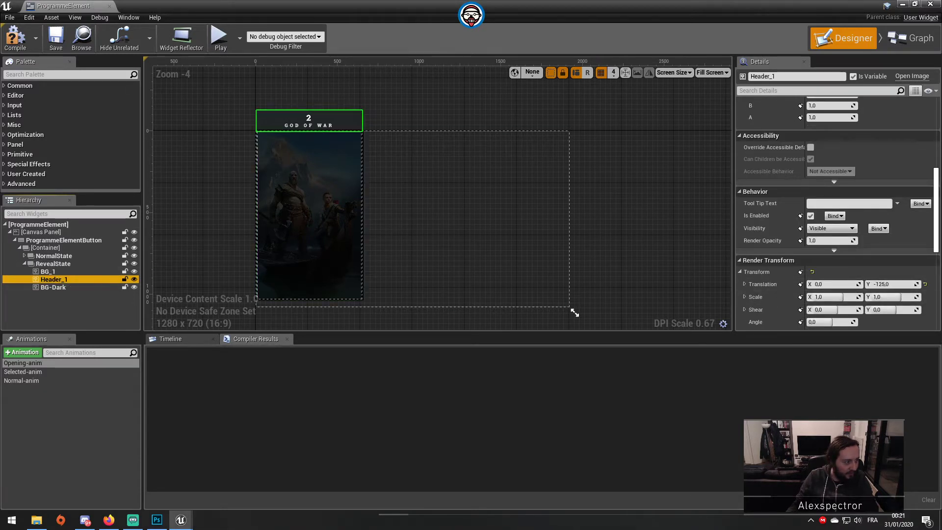
left_click(888, 284)
type("0")
key("Return")
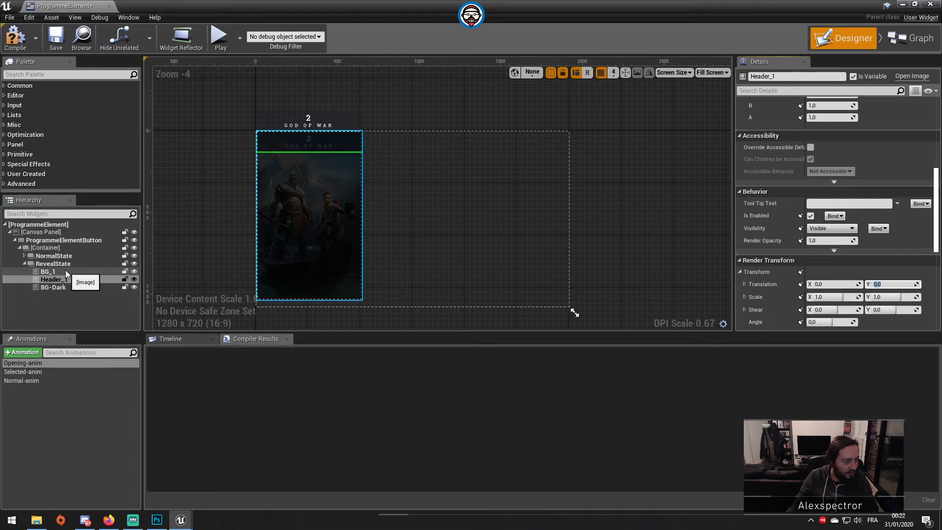
Compare the card with and without NormalState, leave NormalState hidden in the designer, and select the BG-Dark image.
left_click(134, 255)
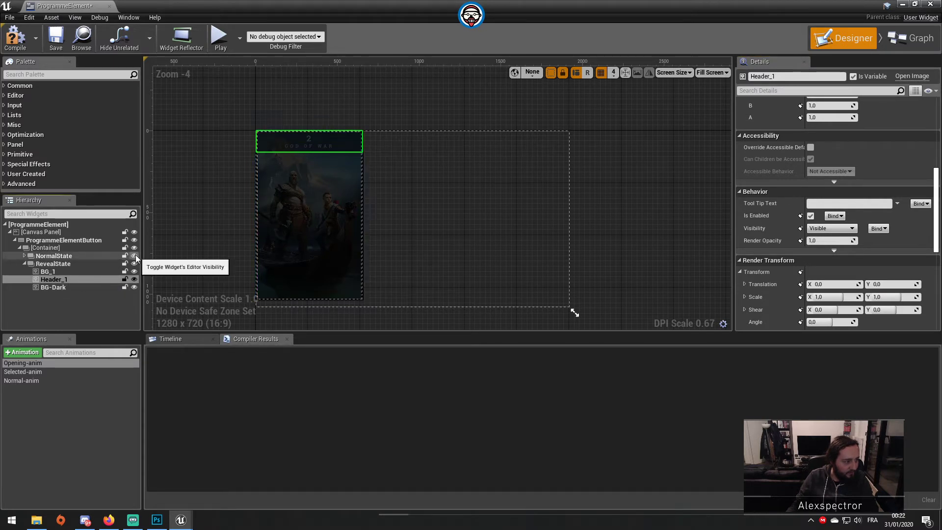
left_click(134, 256)
left_click(134, 256)
left_click(134, 255)
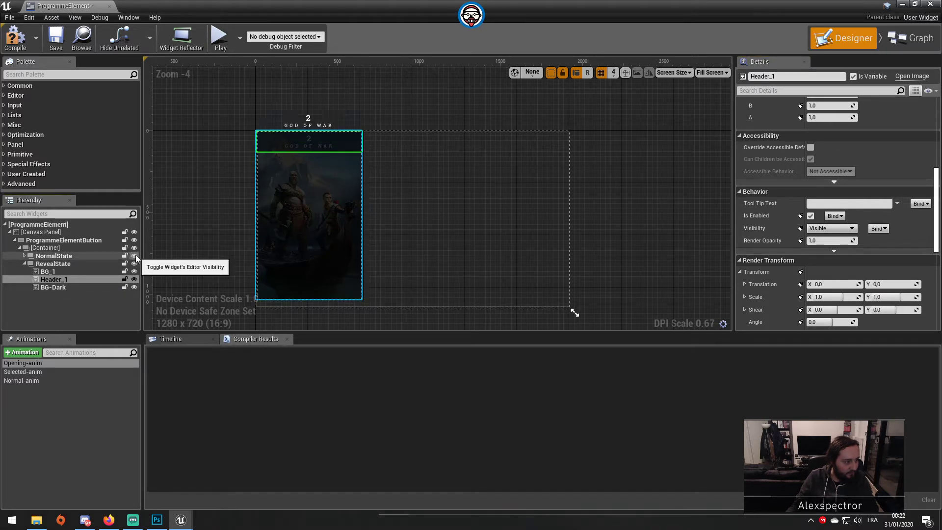
left_click(134, 255)
left_click(69, 287)
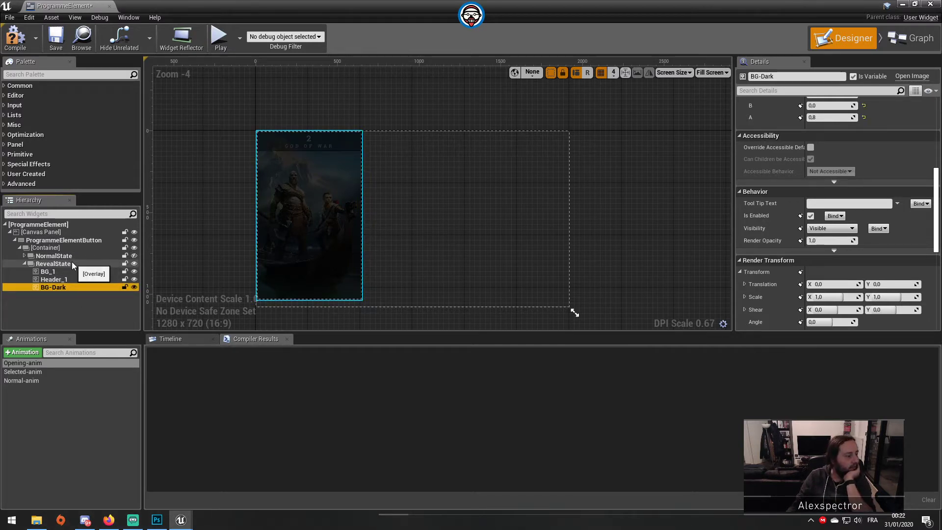
Preview the widget's Opening-anim, Selected-anim and Normal-anim animations on the timeline.
left_click(193, 355)
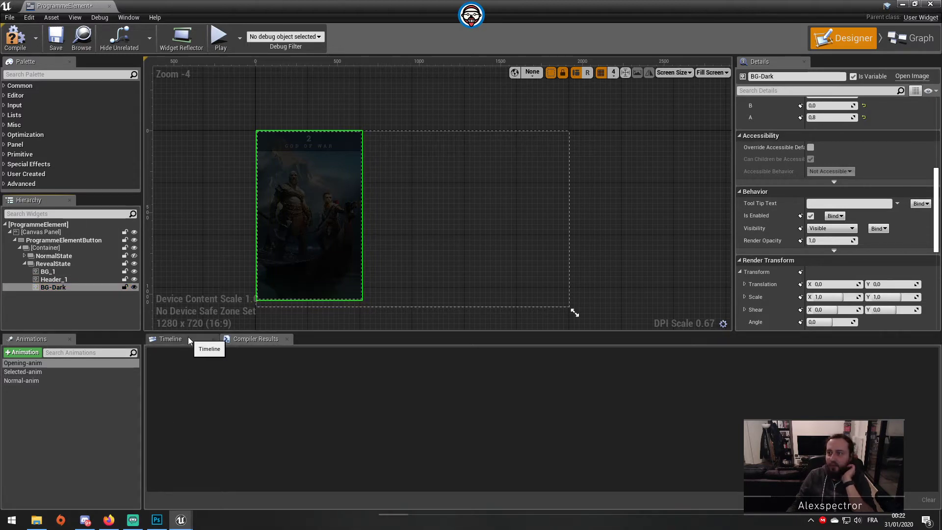
left_click(263, 500)
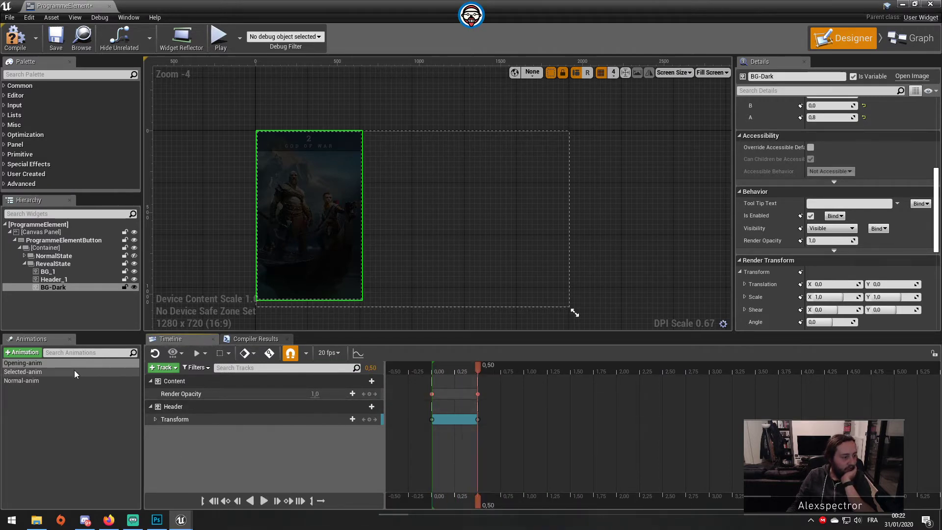
left_click(75, 374)
left_click(263, 500)
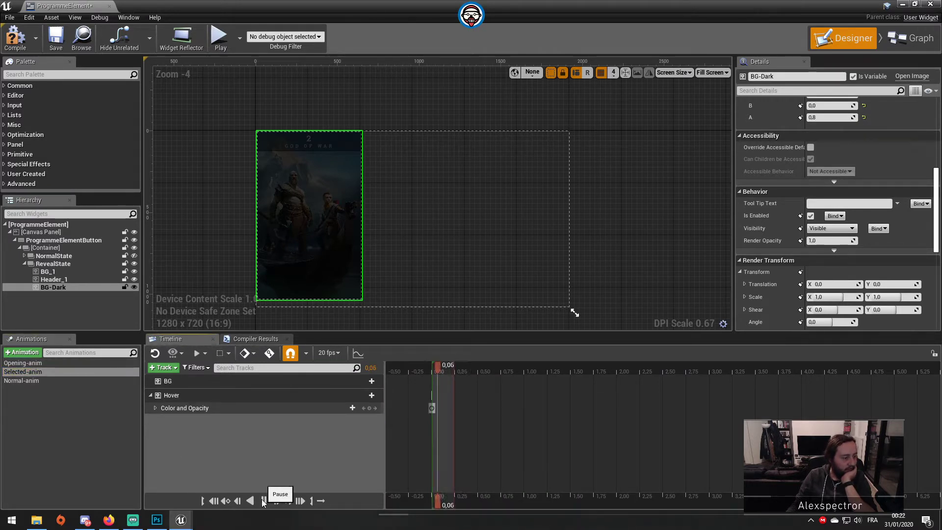
left_click(23, 382)
left_click(264, 500)
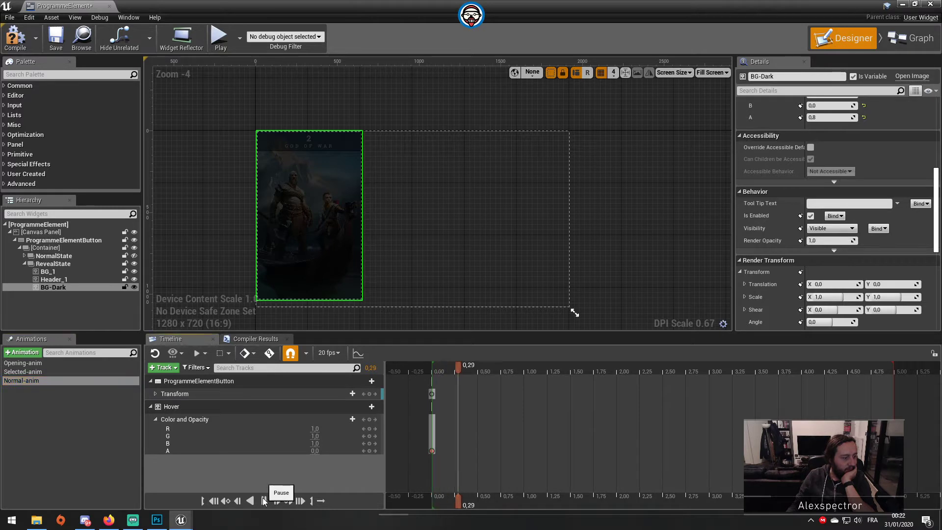
left_click_drag(537, 367, 437, 371)
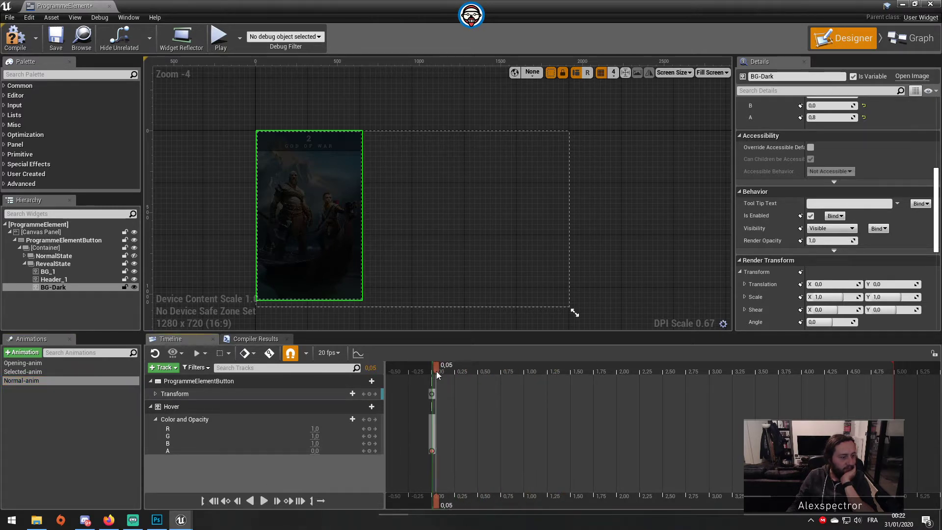
Collapse RevealState and examine the On Clicked and On Unhovered logic in ProgrammeElement's event graph.
double_click(62, 265)
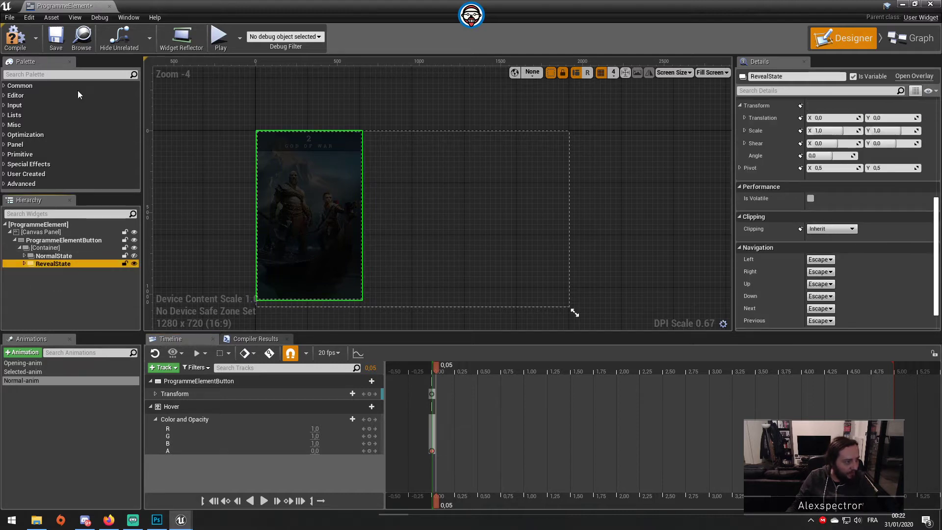
left_click(915, 39)
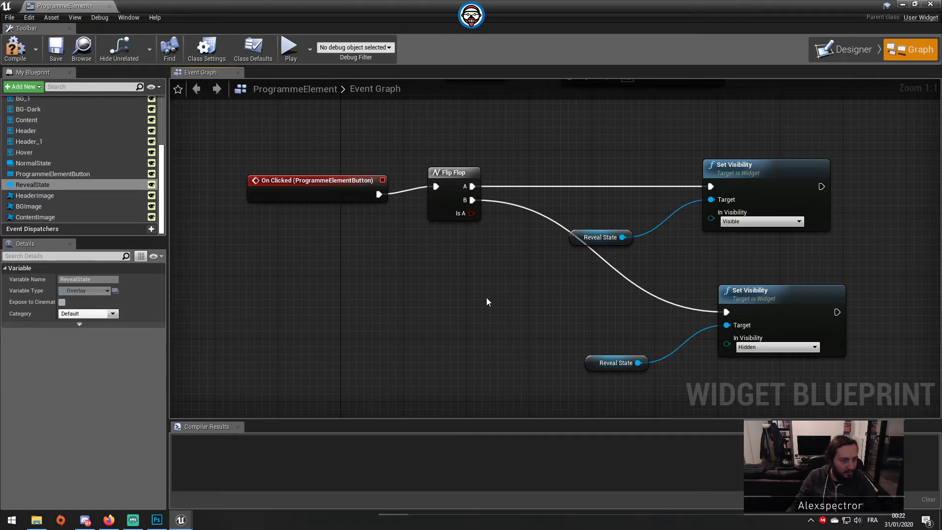
right_click_drag(491, 292, 482, 376)
right_click_drag(455, 236, 454, 320)
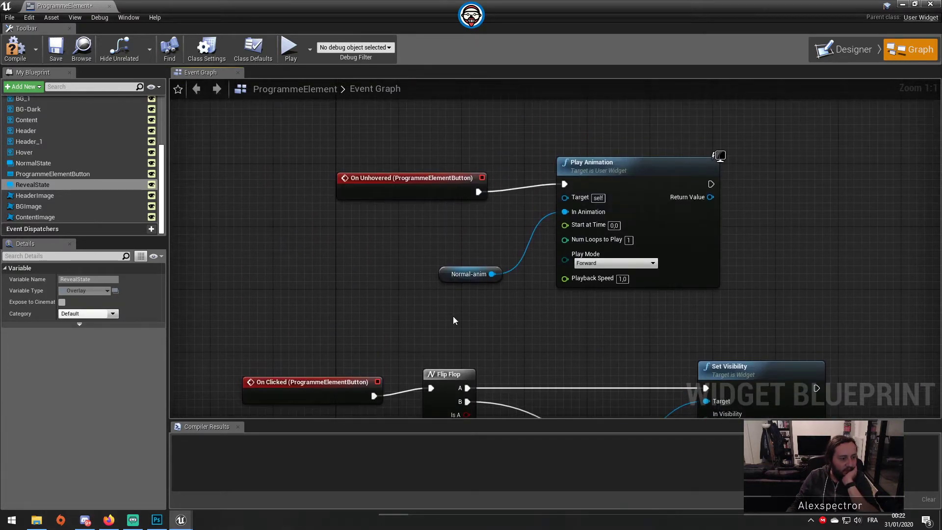
Check the menu running in the level editor, return to the ProgrammeElement graph and stop the play session.
left_click(902, 5)
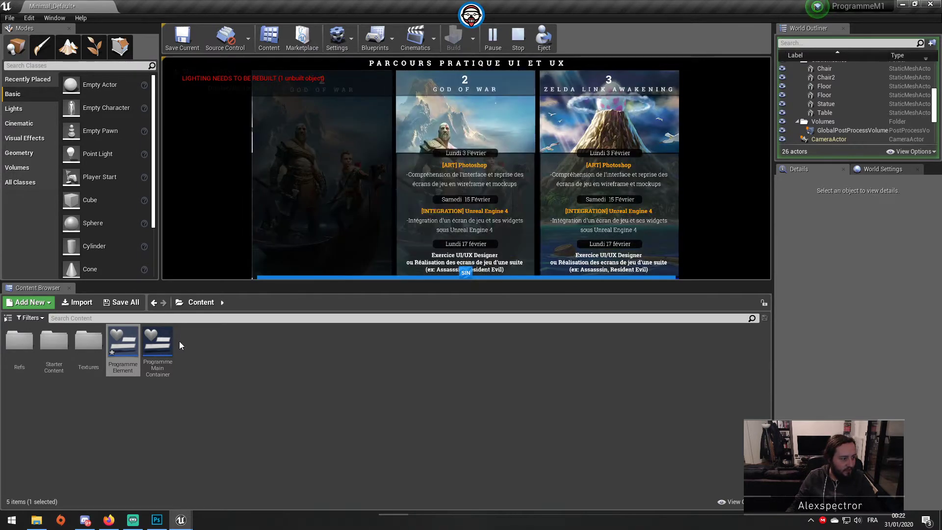
double_click(118, 336)
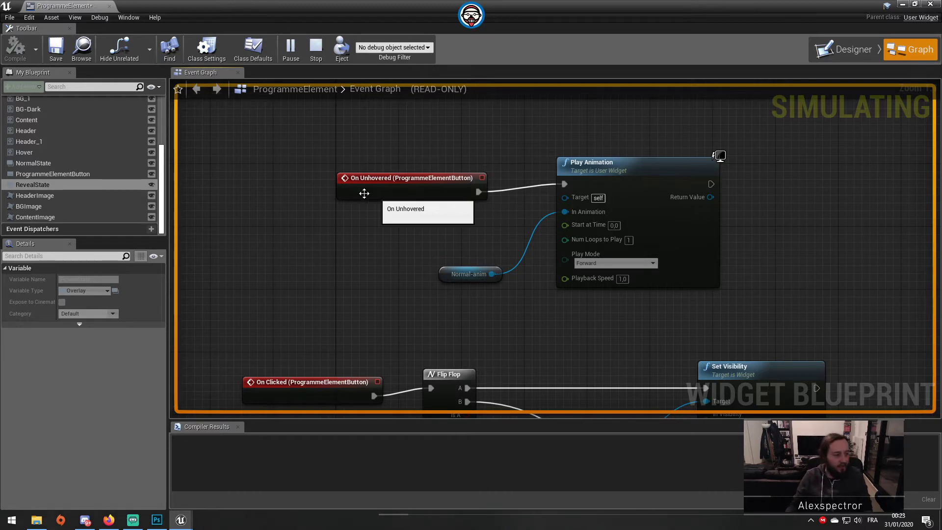
left_click(316, 47)
Move the On Unhovered event node slightly closer to Play Animation and review the On Clicked Flip Flop visibility logic.
left_click_drag(429, 181, 444, 174)
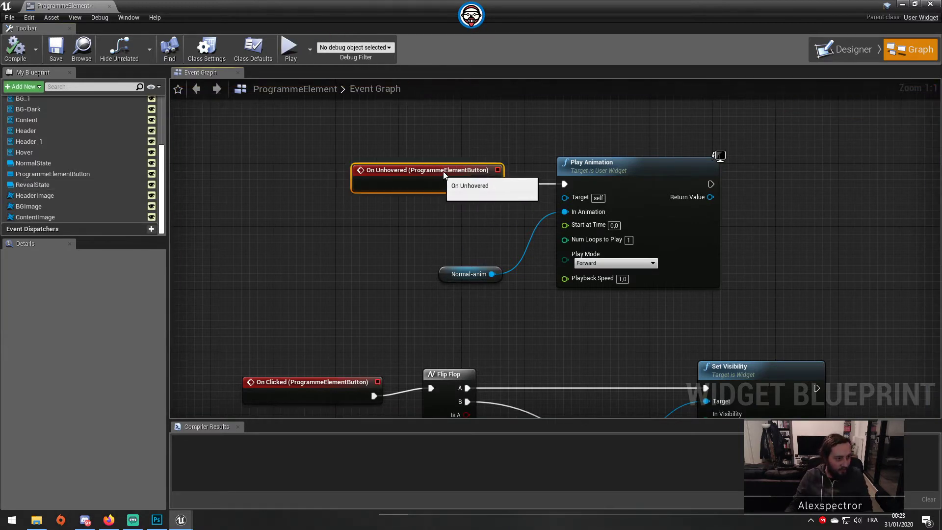
right_click_drag(605, 343, 719, 192)
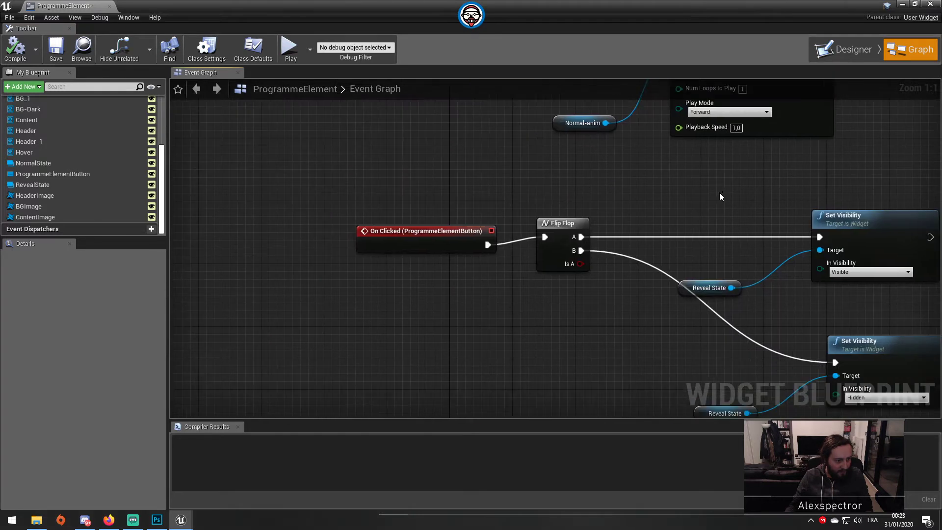
right_click_drag(632, 365, 529, 277)
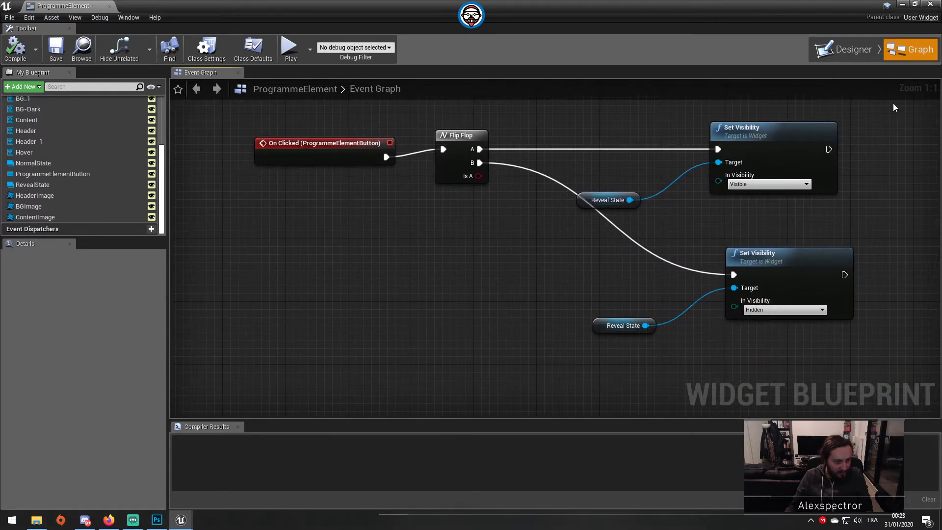
Return to the widget's designer, replay Selected-anim from its start, and show the Normal-anim tracks.
left_click(839, 48)
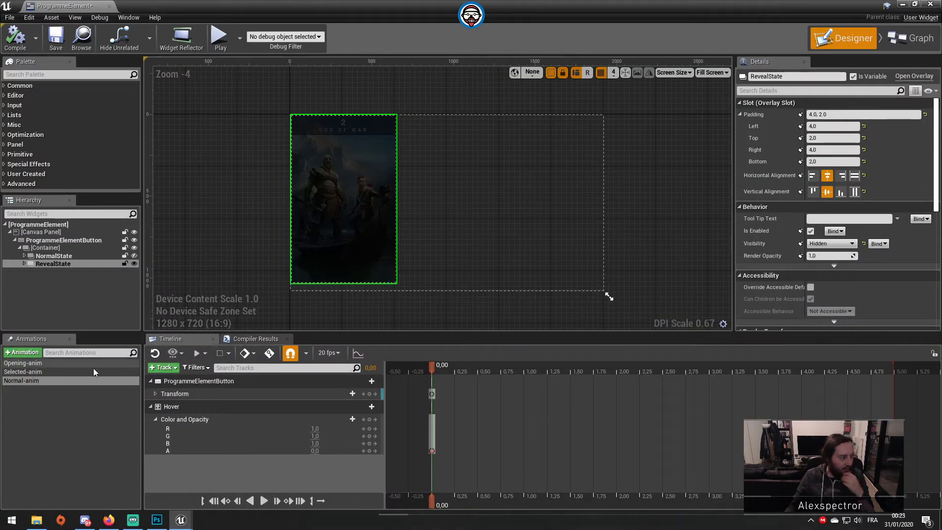
left_click(78, 372)
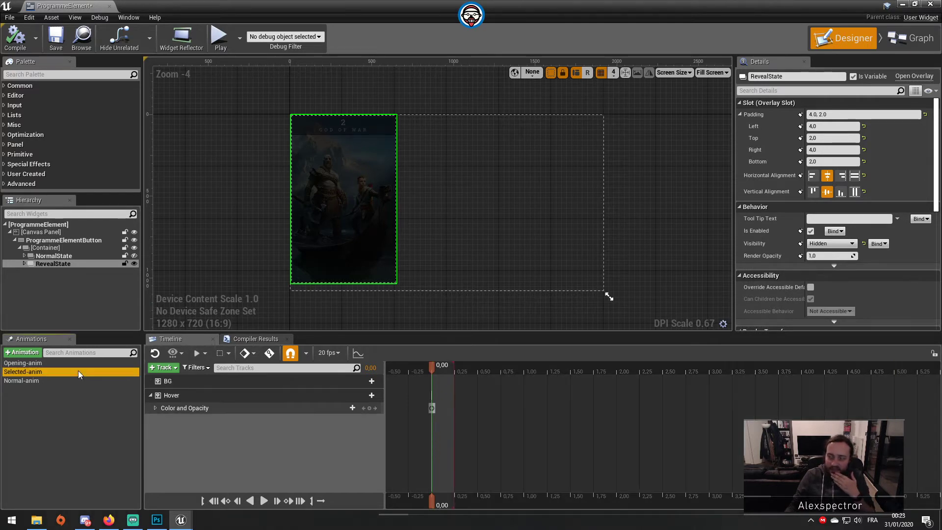
left_click(210, 503)
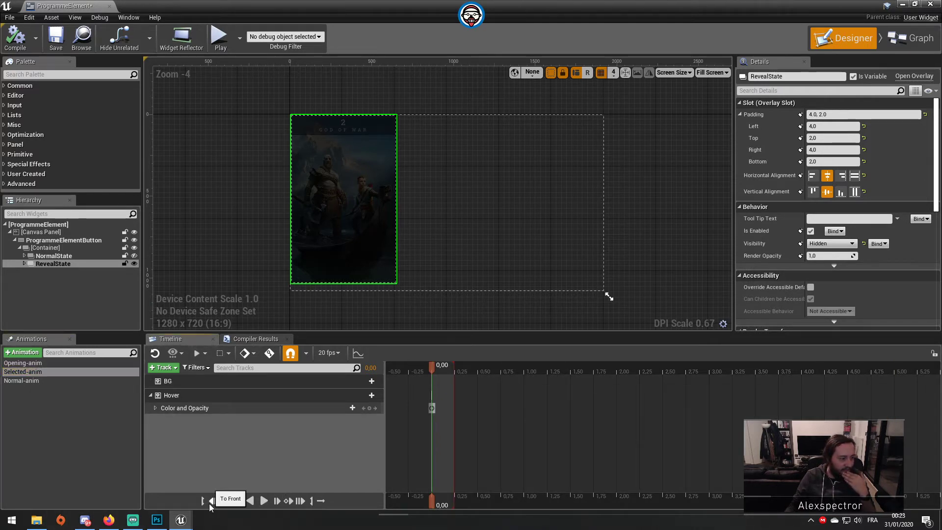
left_click(265, 498)
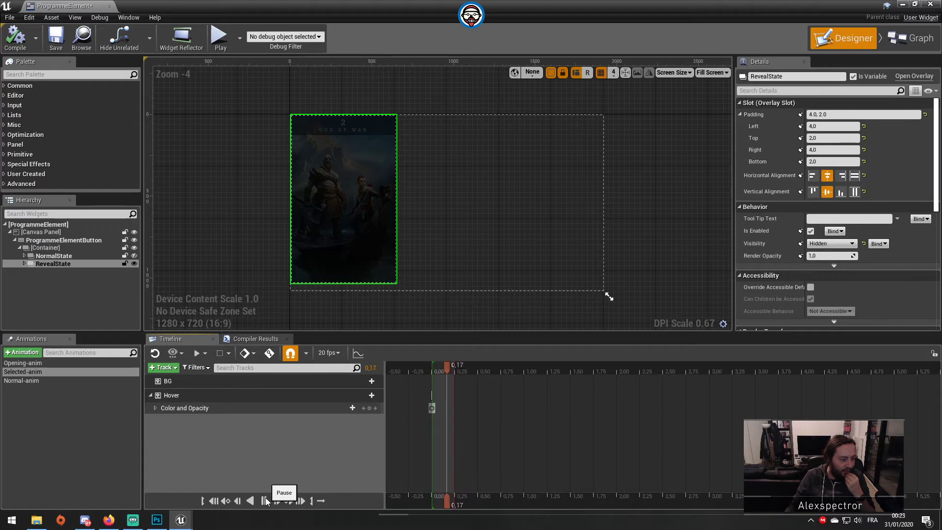
left_click(36, 383)
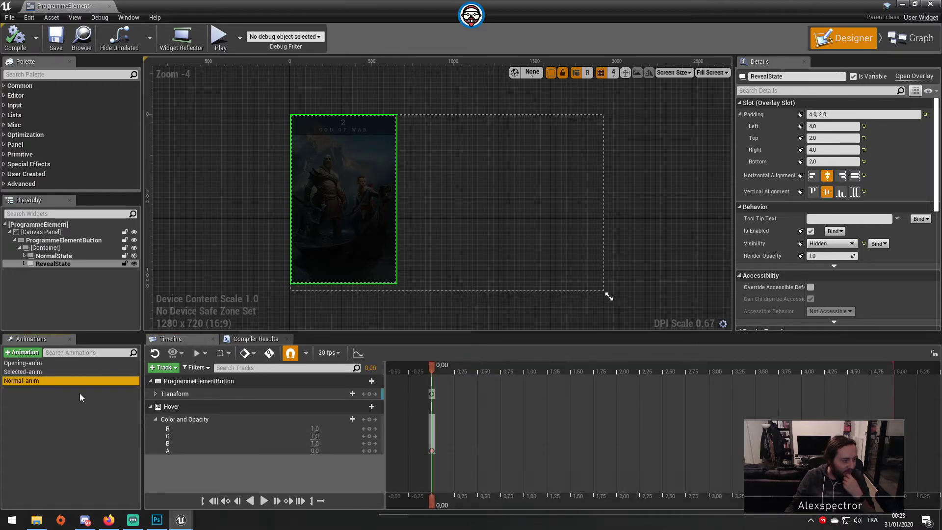
Hide RevealState in the designer preview and replay Opening-anim to check the header and content transition.
left_click(55, 363)
left_click_drag(431, 366, 491, 377)
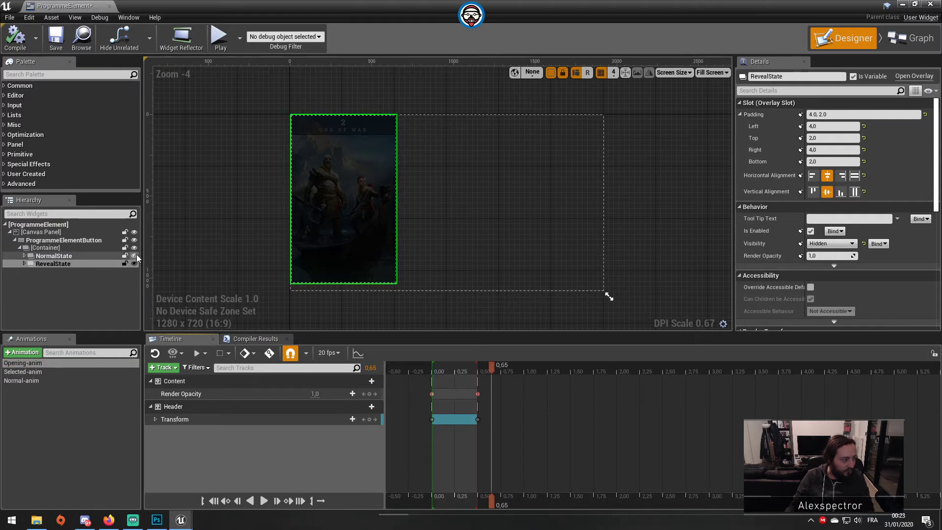
left_click(263, 501)
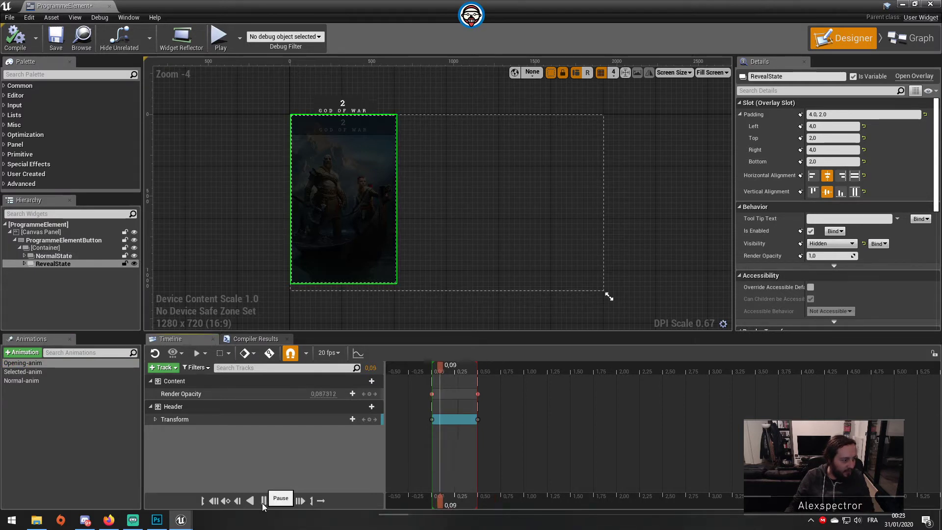
left_click(134, 264)
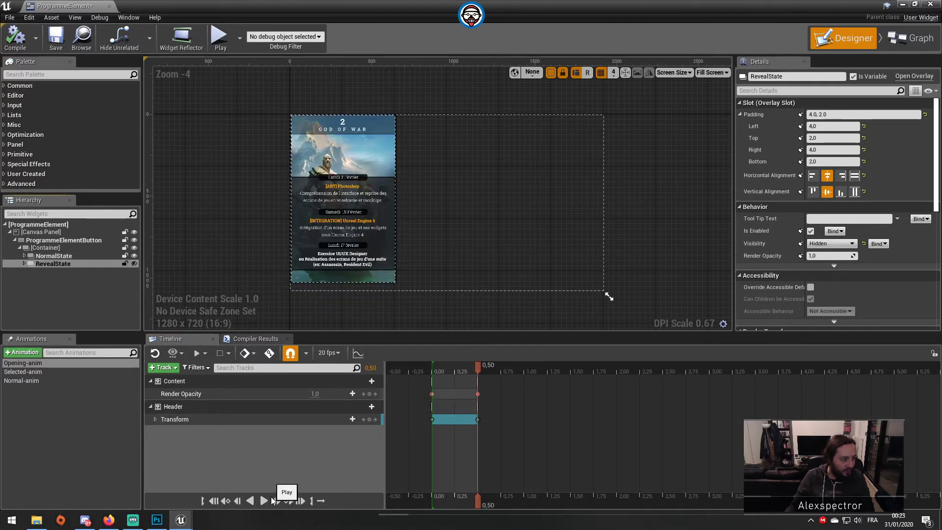
left_click(264, 501)
left_click(264, 500)
scroll(313, 131, "up", 3)
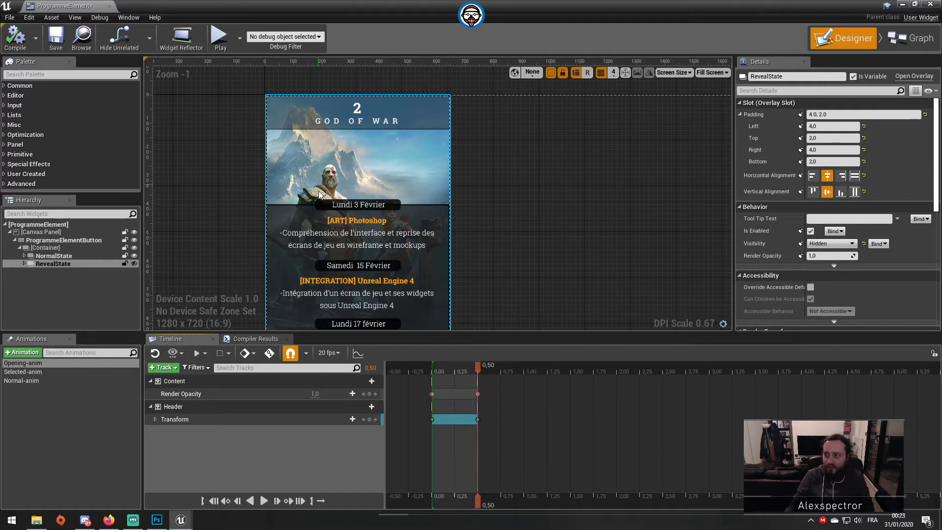
scroll(320, 198, "down", 2)
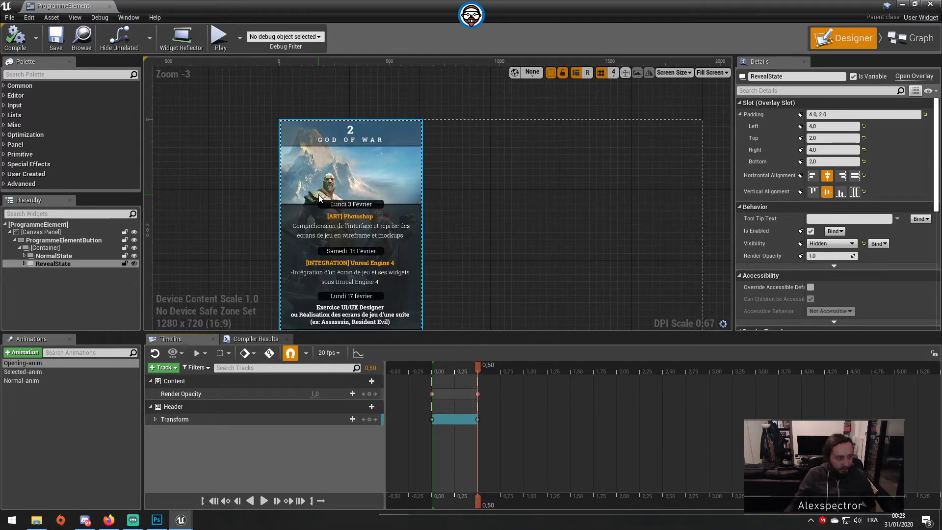
left_click(264, 500)
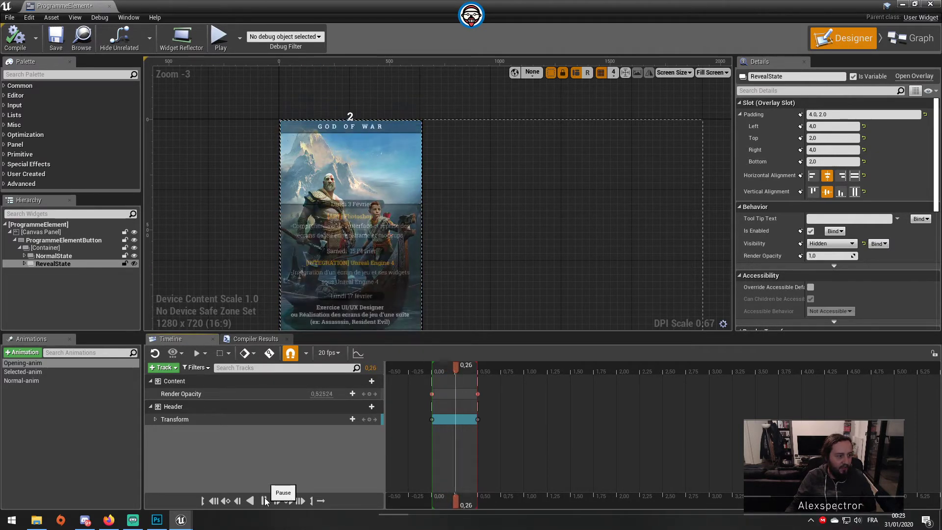
Return to ProgrammeElement's event graph and examine the Event Construct chain that sets the header, content and background textures.
left_click(910, 41)
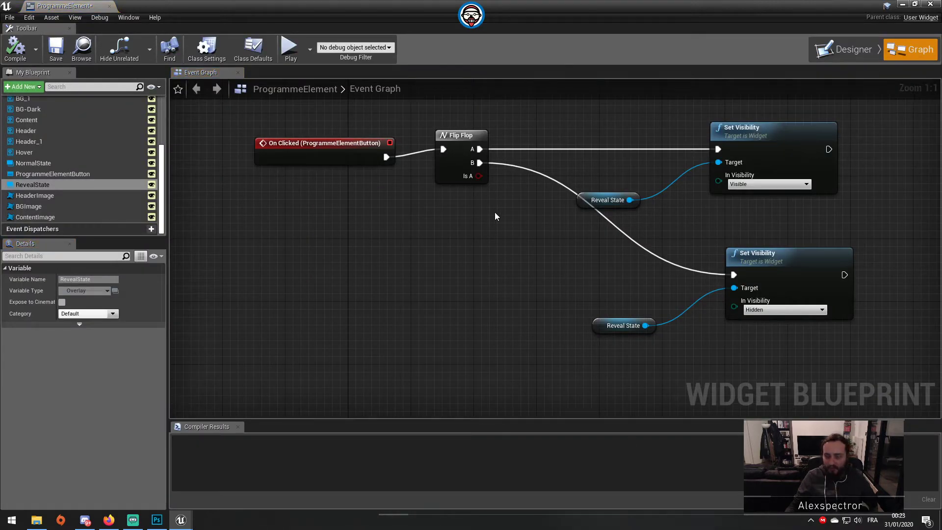
scroll(495, 214, "down", 3)
right_click_drag(495, 214, 506, 319)
right_click_drag(456, 208, 446, 353)
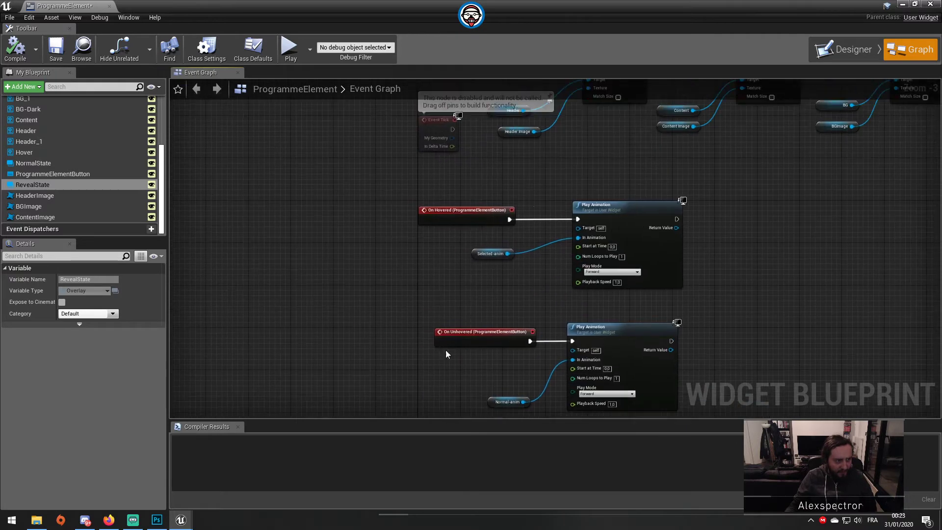
right_click_drag(580, 183, 574, 358)
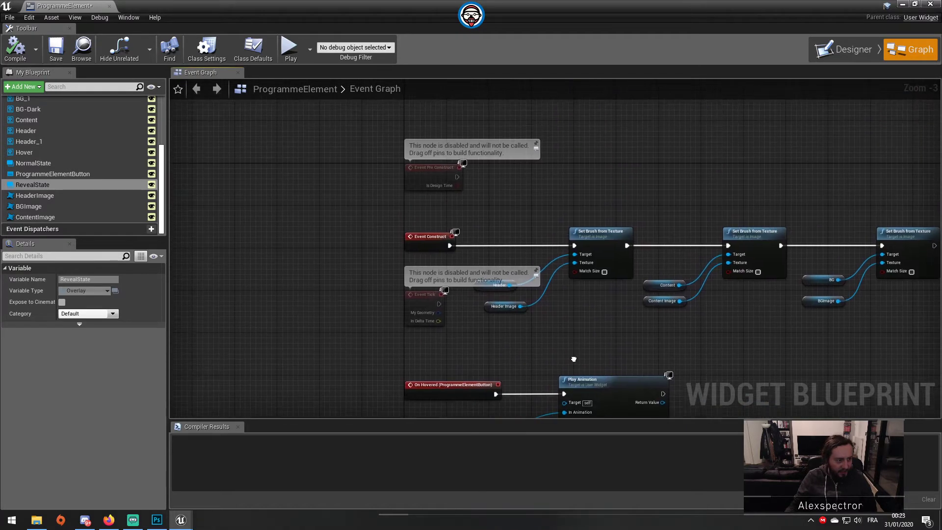
scroll(463, 273, "up", 3)
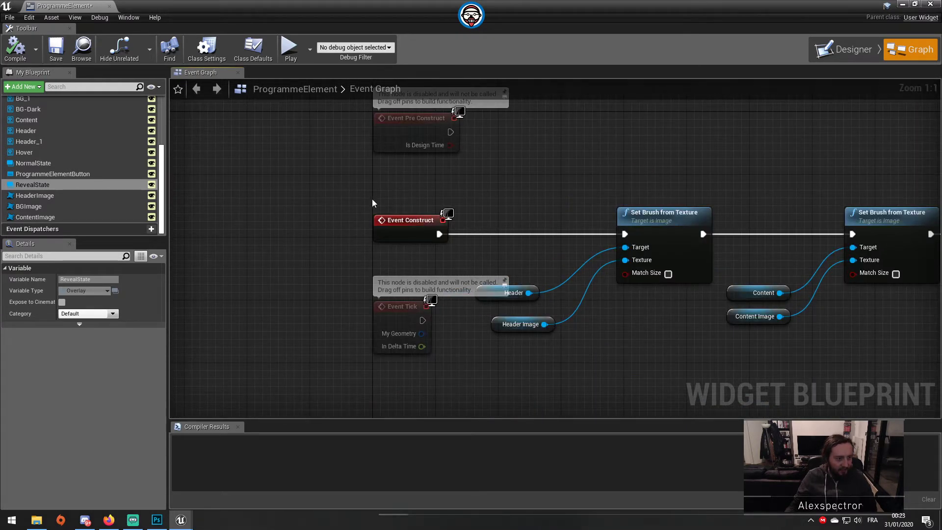
right_click_drag(868, 352, 568, 329)
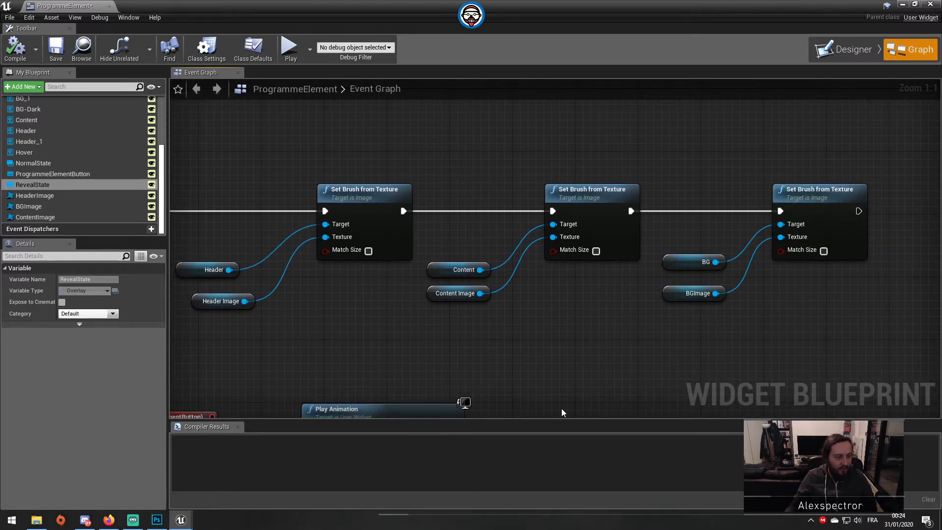
Examine the On Hovered and On Unhovered events with their Play Animation nodes for Selected-anim and Normal-anim.
right_click_drag(451, 373, 614, 179)
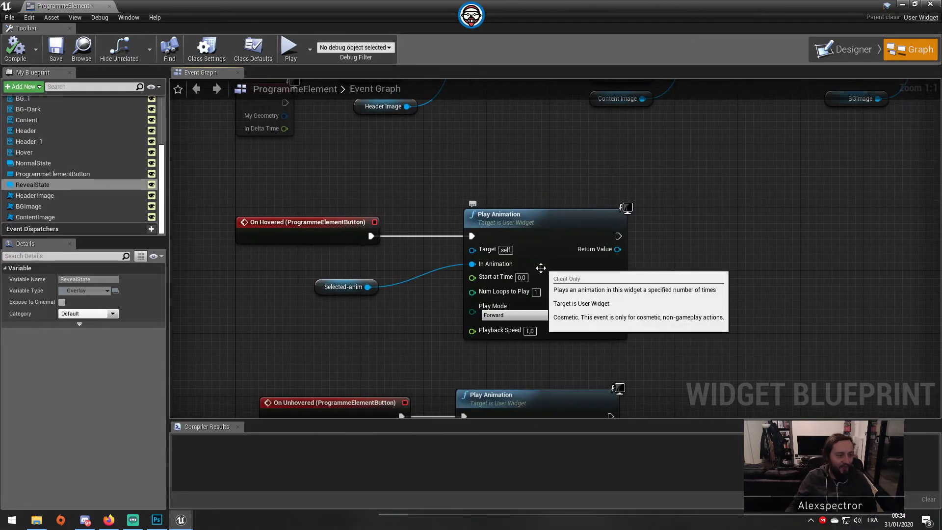
left_click(281, 235)
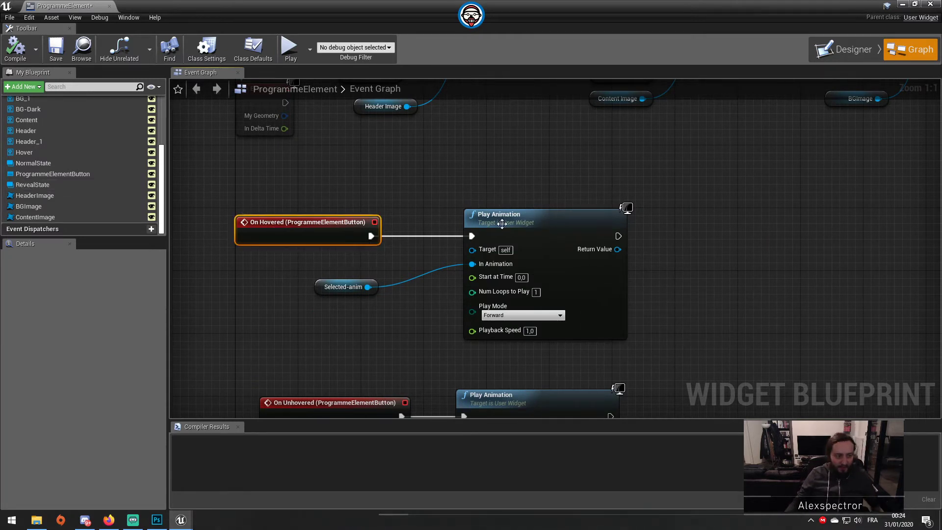
left_click(339, 287)
right_click_drag(359, 378, 399, 241)
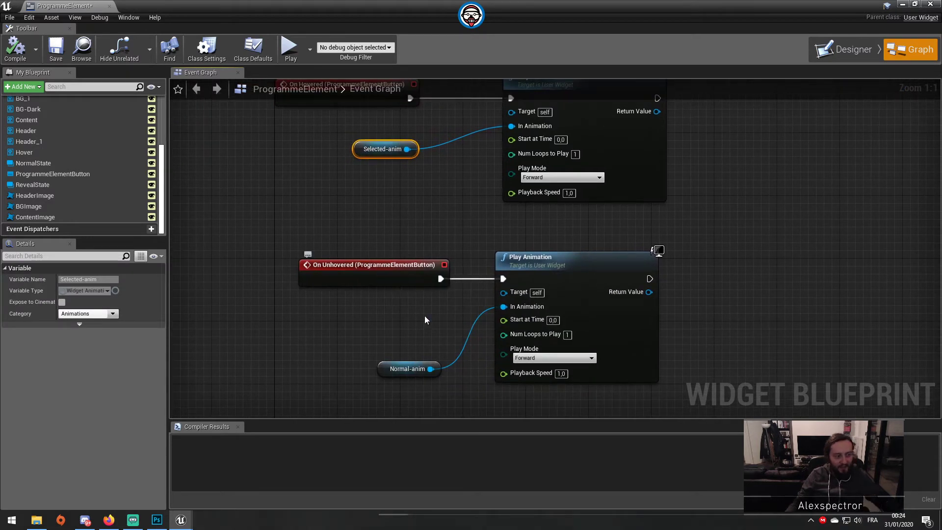
left_click(543, 256)
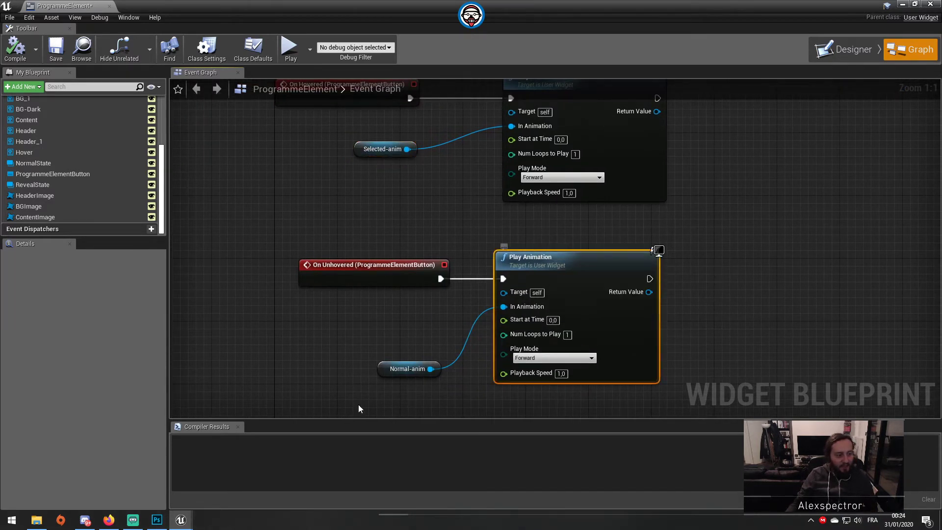
left_click(393, 370)
Compile ProgrammeElement and test the menu's cards full screen in a play session, ending the session when done.
left_click(14, 49)
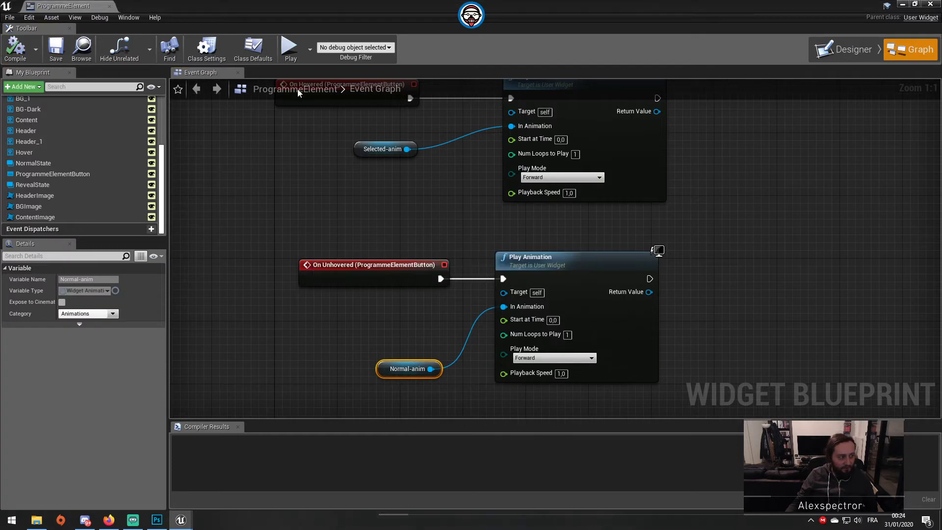
left_click(289, 48)
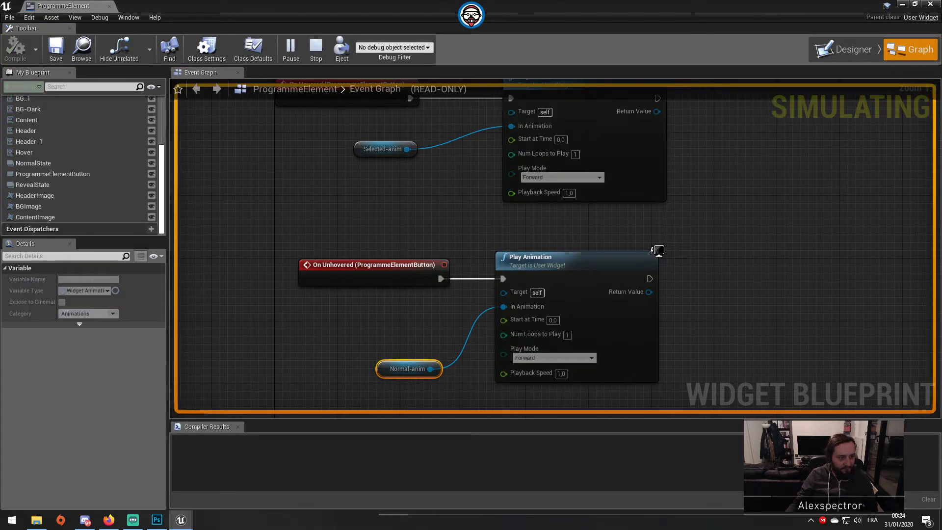
left_click(905, 6)
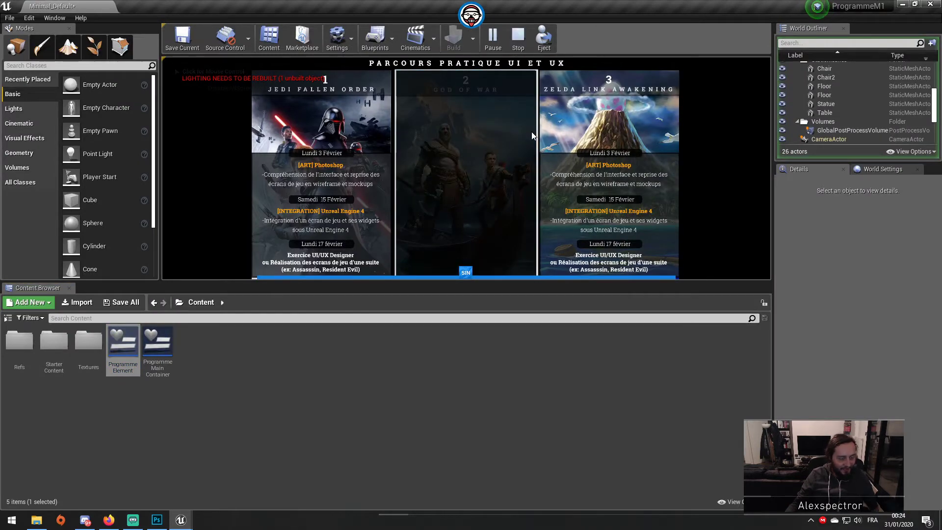
key("F11")
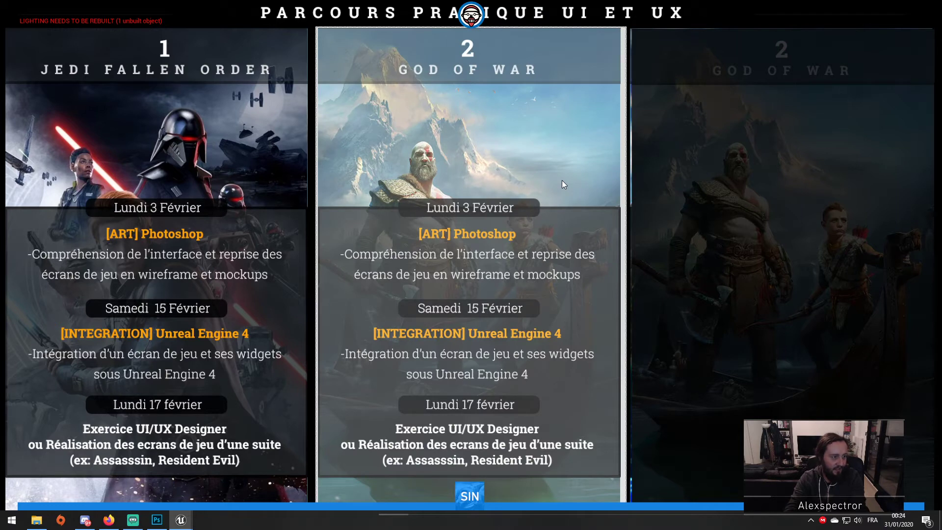
key("F11")
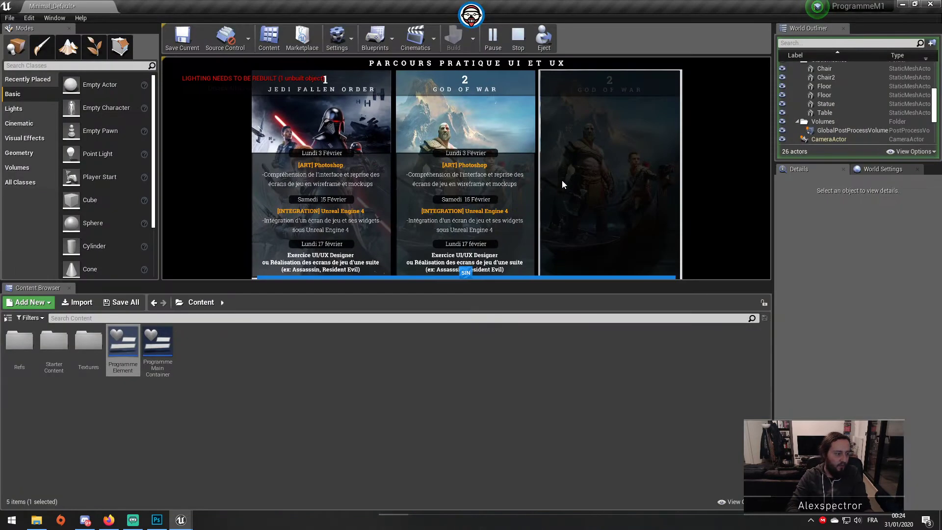
left_click(519, 37)
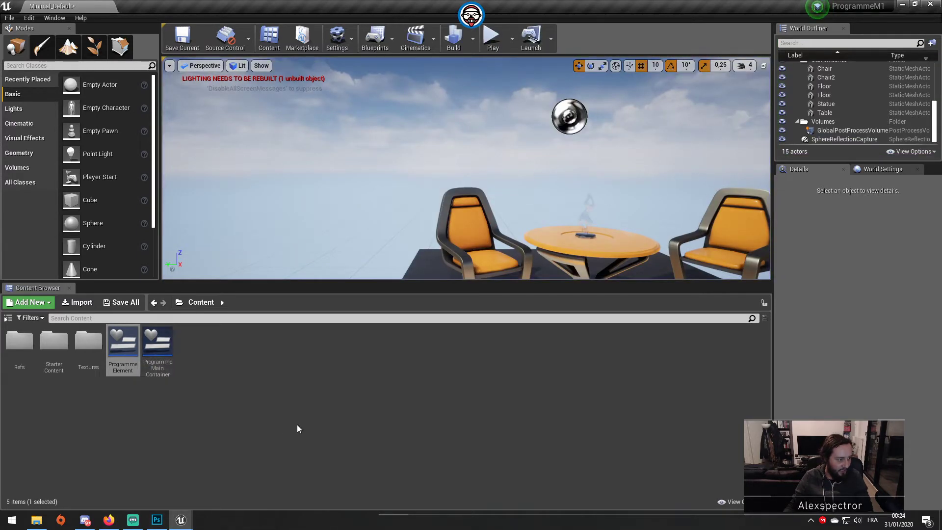
Reopen ProgrammeElement to review the layers inside NormalState and the event graph, and close the widget.
double_click(123, 346)
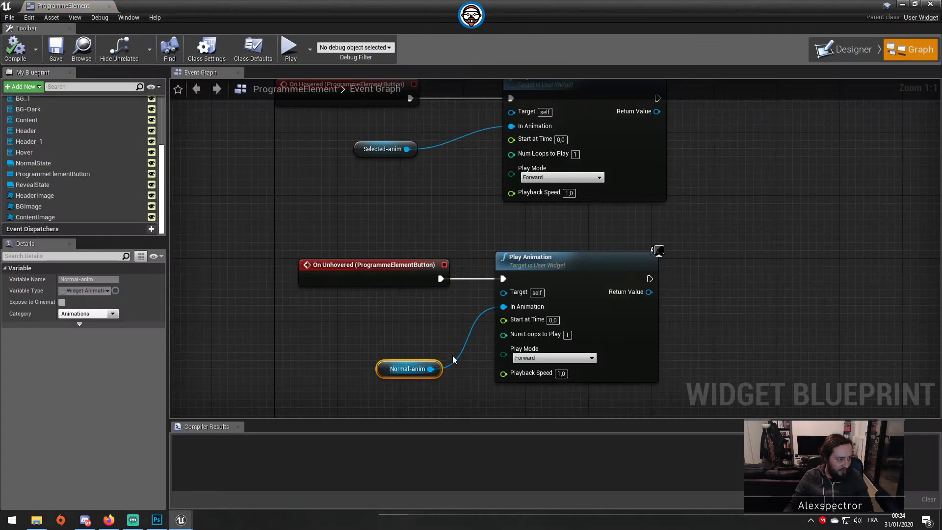
left_click(834, 49)
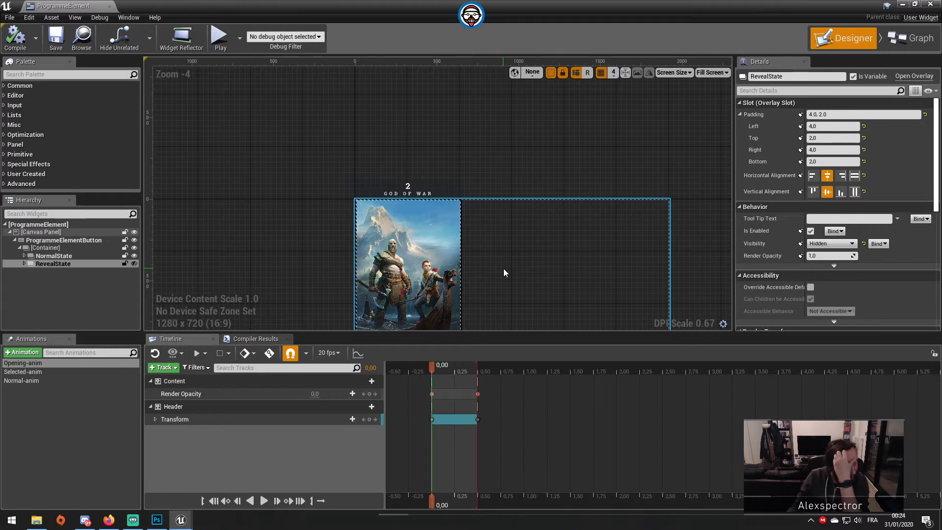
left_click(73, 256)
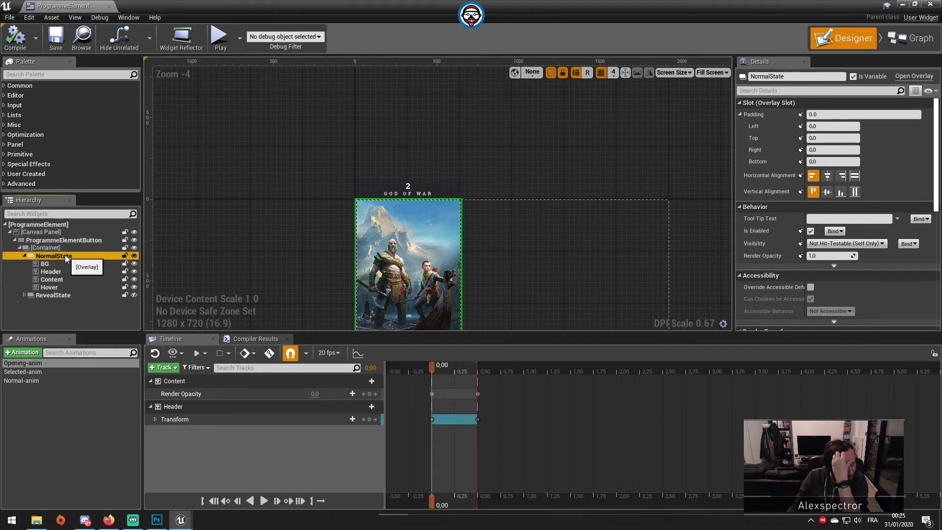
left_click(906, 47)
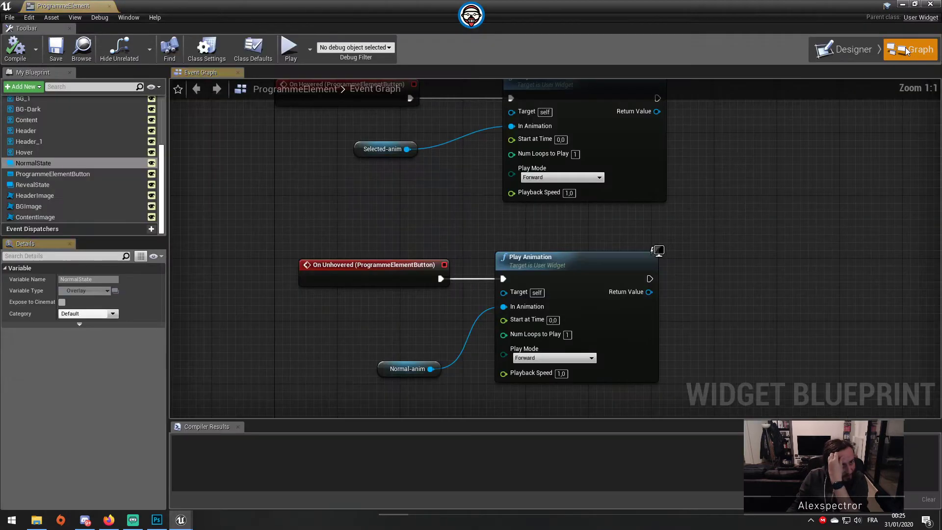
left_click(109, 6)
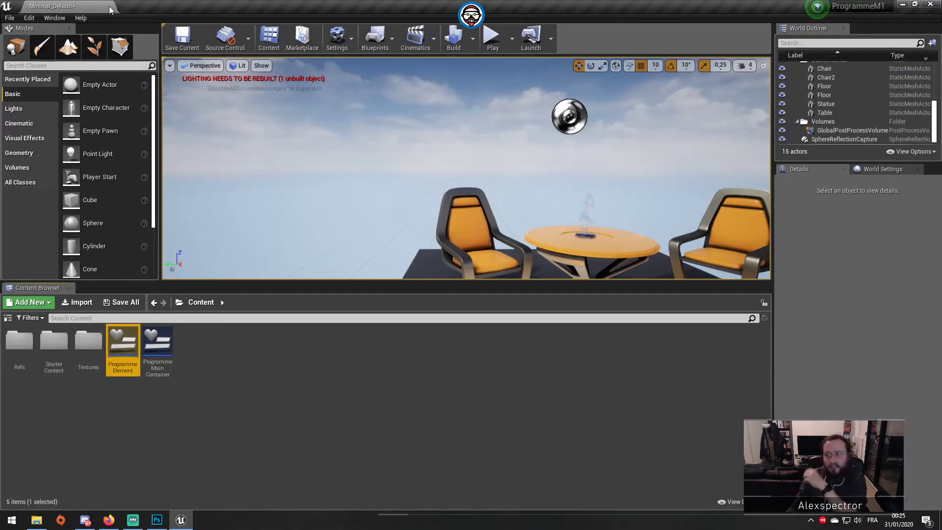
Create a Widget Blueprint named ProgrammeElementTitle in the Content folder.
right_click(230, 354)
mouse_move(249, 352)
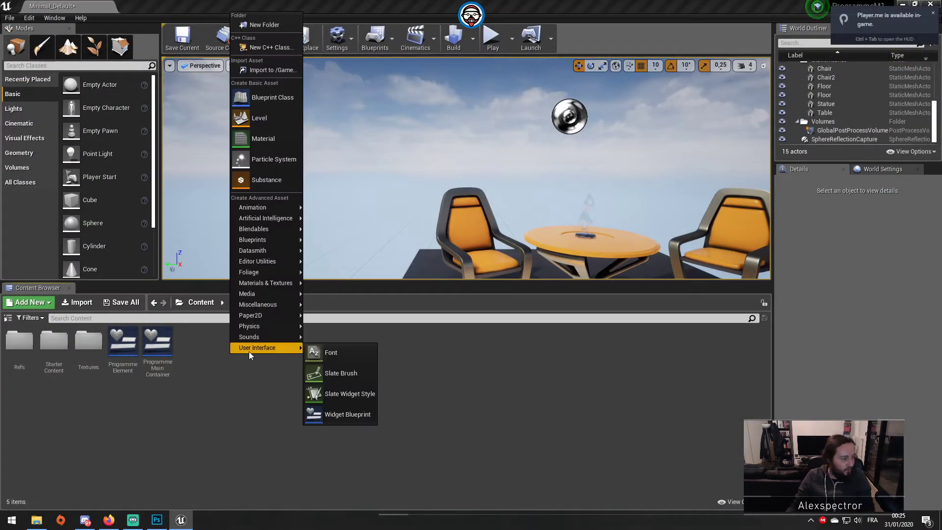
left_click(337, 413)
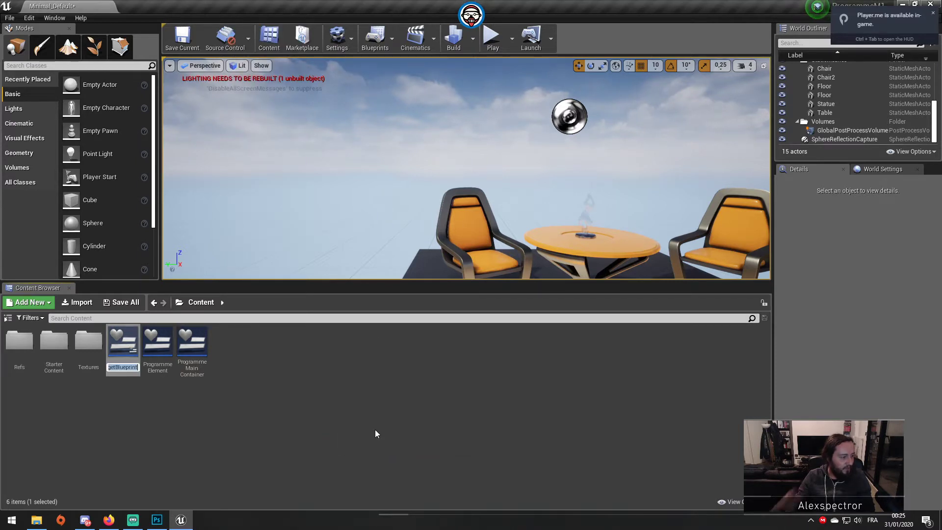
type("ProgrammeElement")
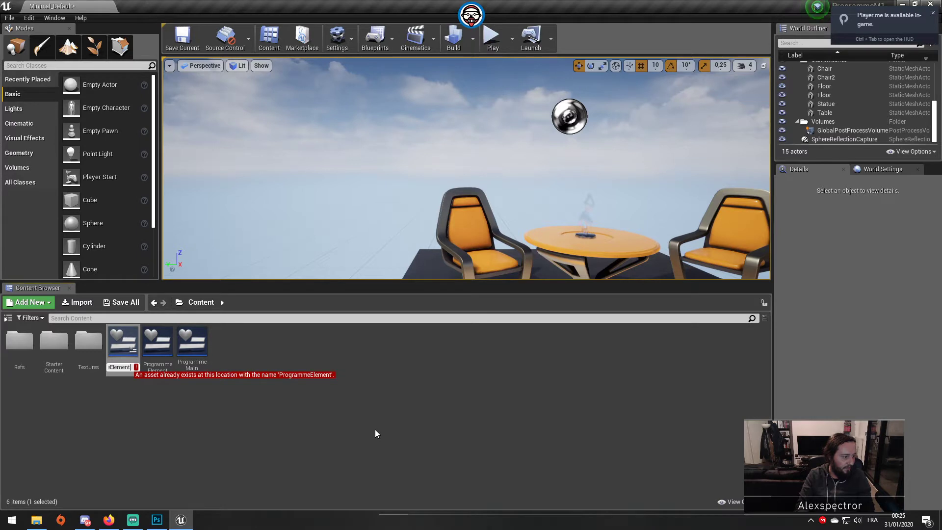
type("Title")
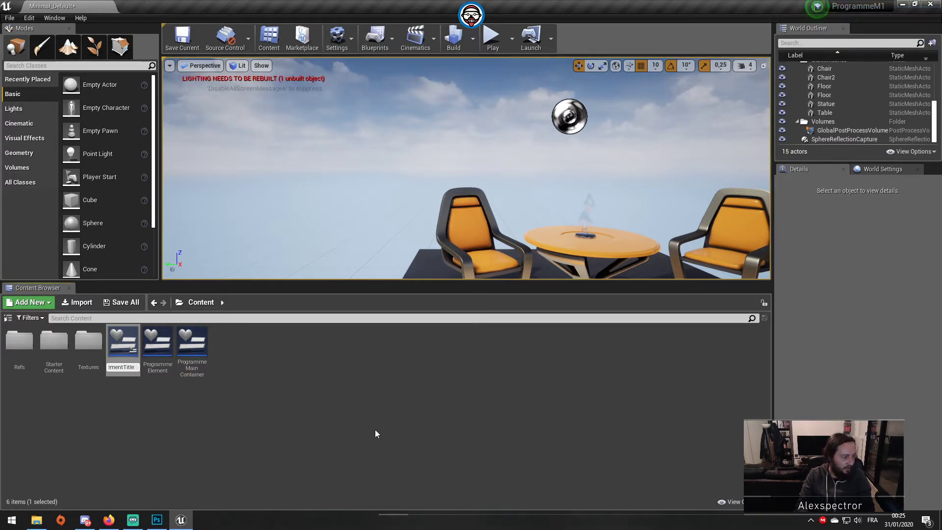
key("Return")
Open ProgrammeElementTitle, add an Image widget to its Canvas Panel, and rename the image Reference.
double_click(156, 353)
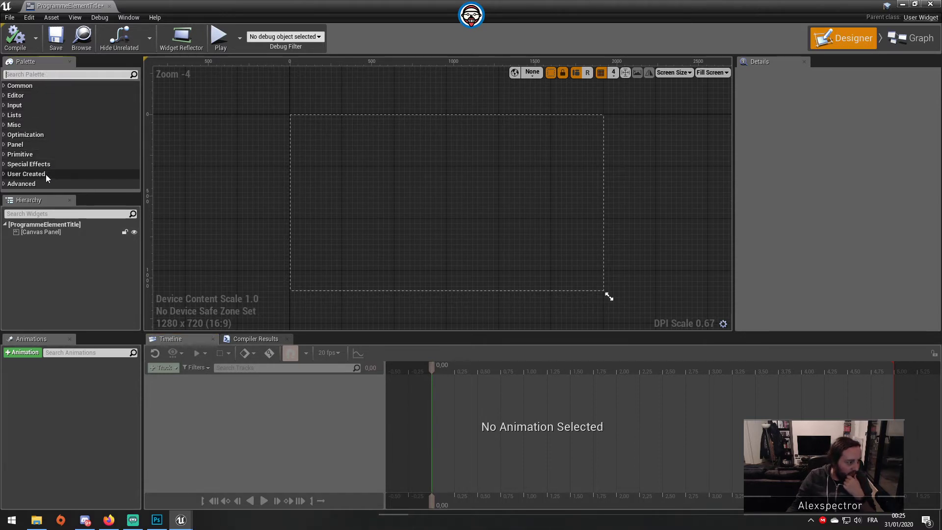
left_click(28, 74)
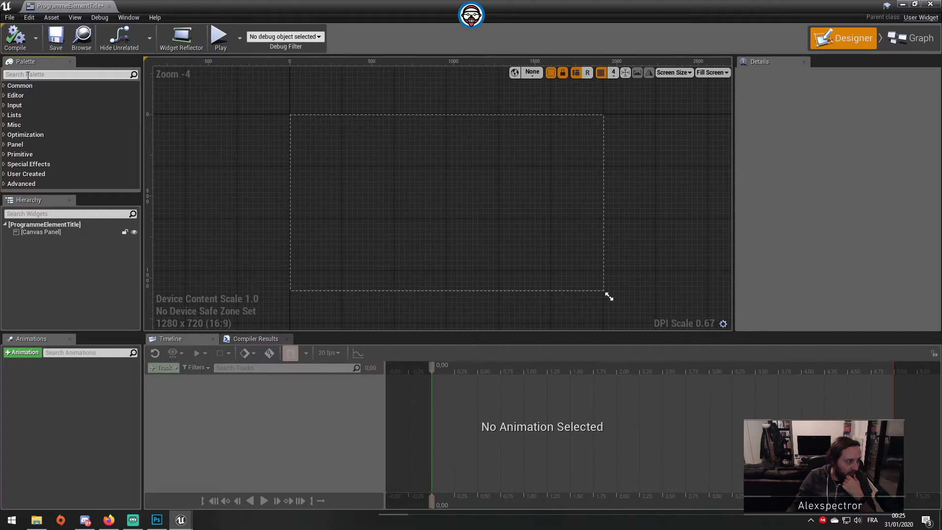
type("image")
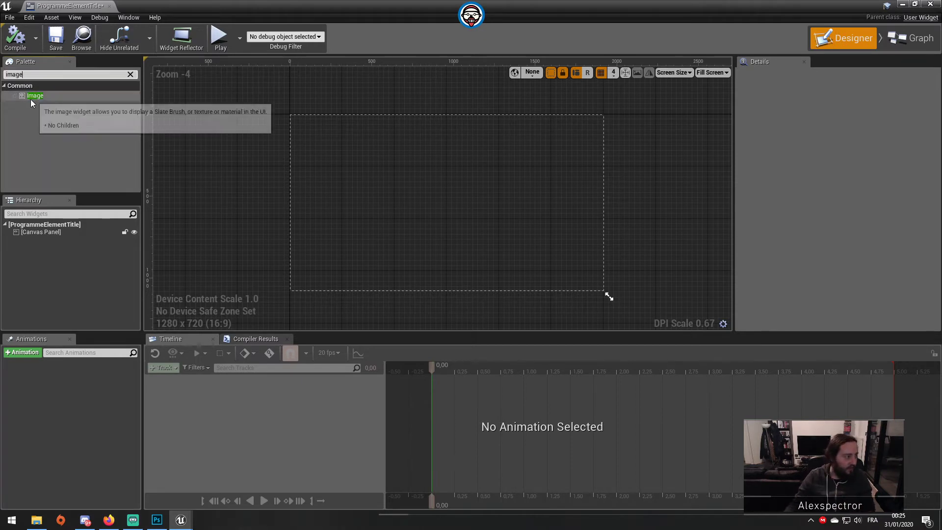
left_click_drag(31, 99, 58, 232)
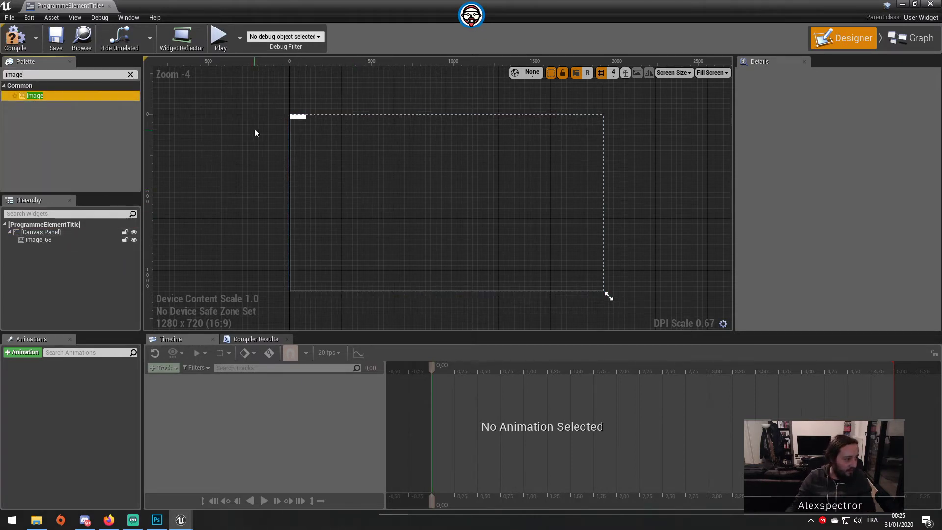
double_click(34, 240)
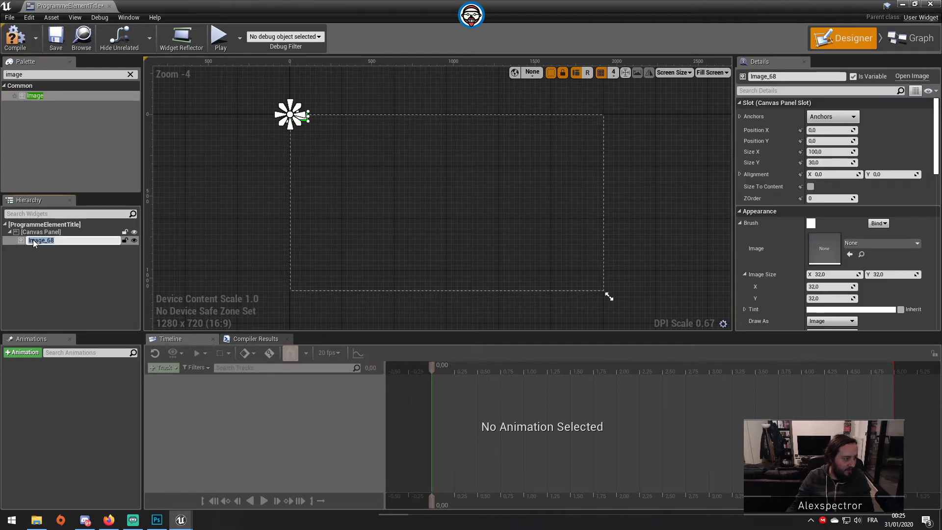
type("Refer")
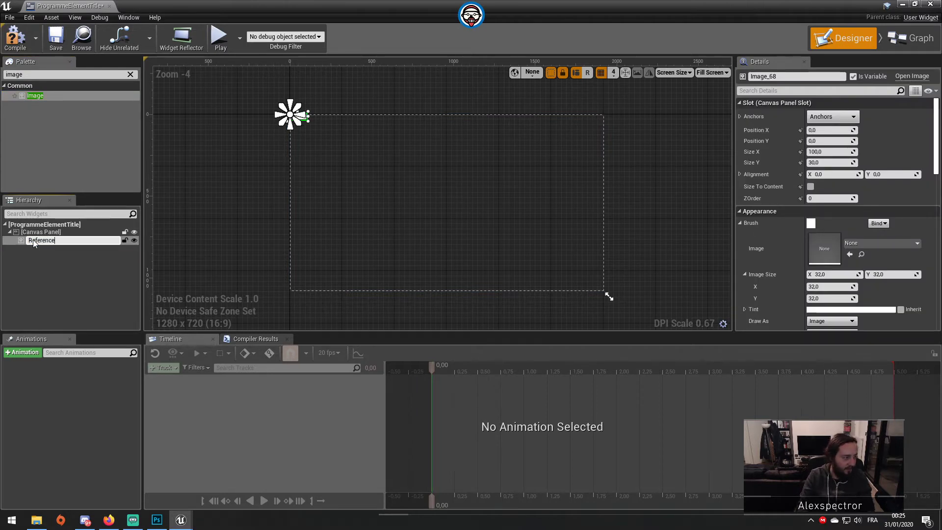
type("ence")
key("Return")
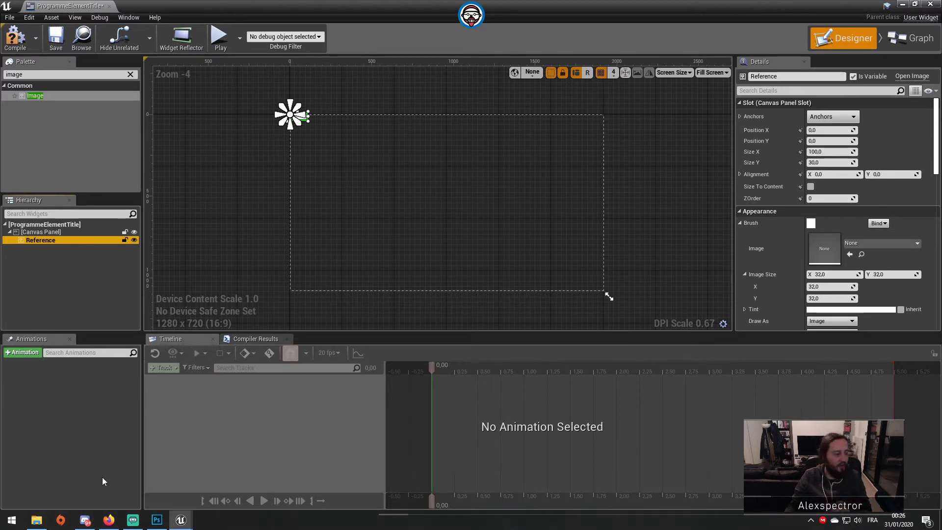
Stretch the Reference image over the whole canvas, about 1908 by 1084, and enable Size To Content.
mouse_move(111, 519)
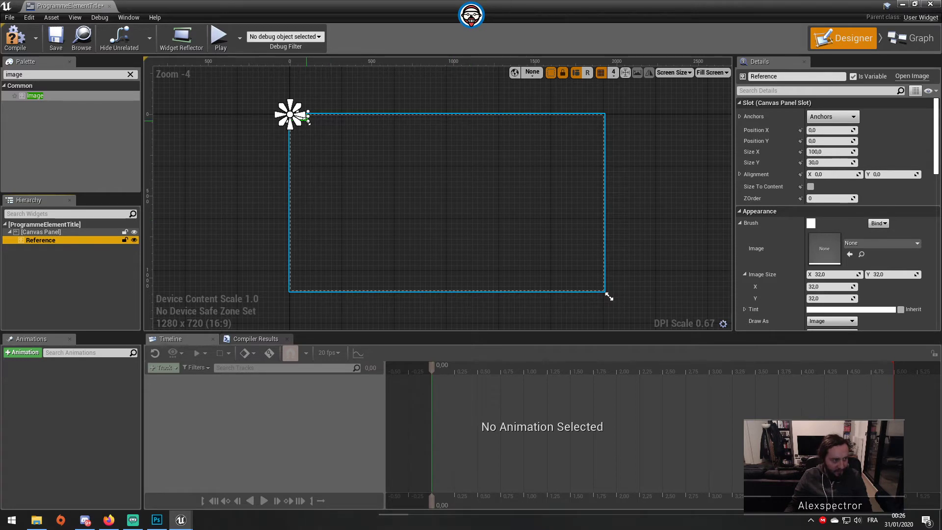
left_click_drag(308, 120, 606, 295)
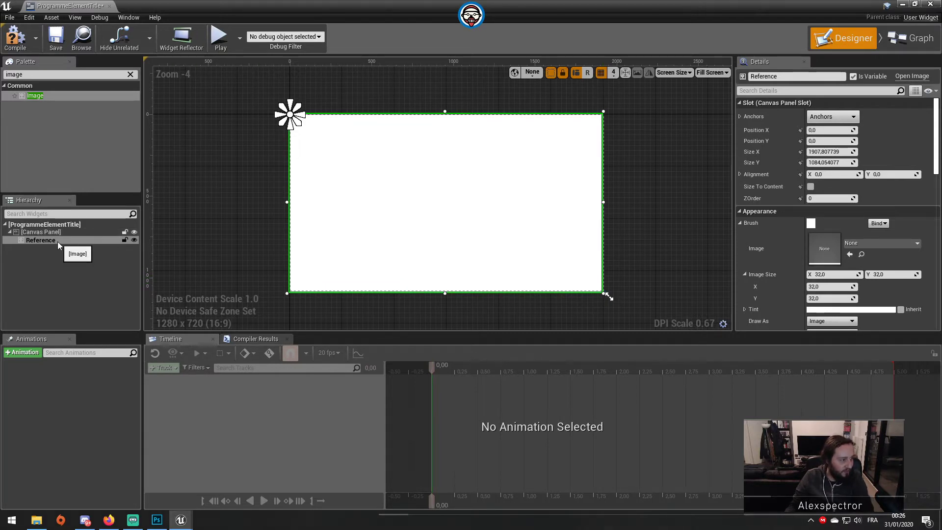
left_click(810, 186)
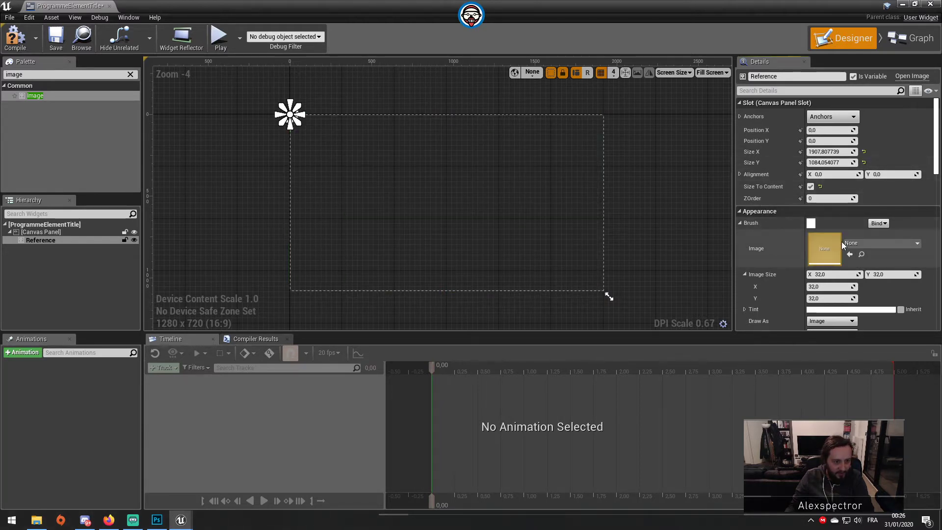
Assign the Screen-Pratique00 texture as the Reference image's brush.
left_click(857, 243)
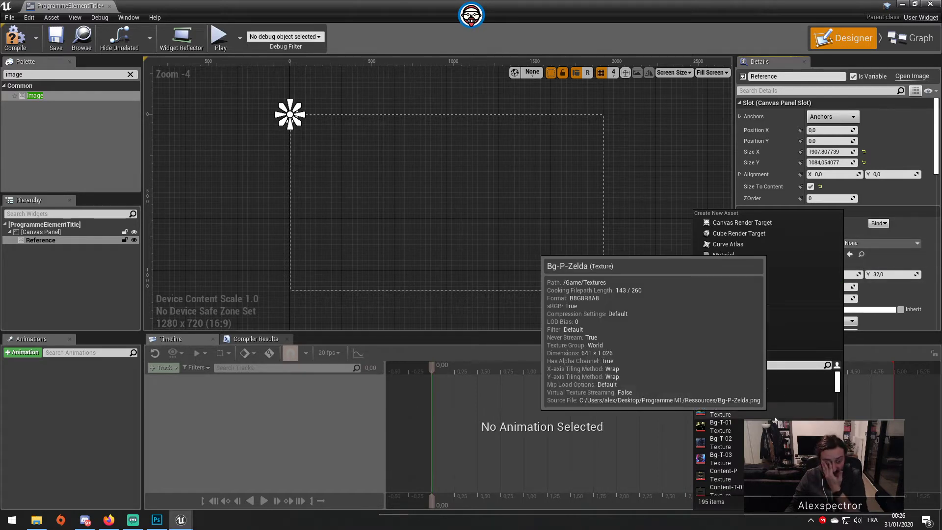
scroll(736, 432, "down", 15)
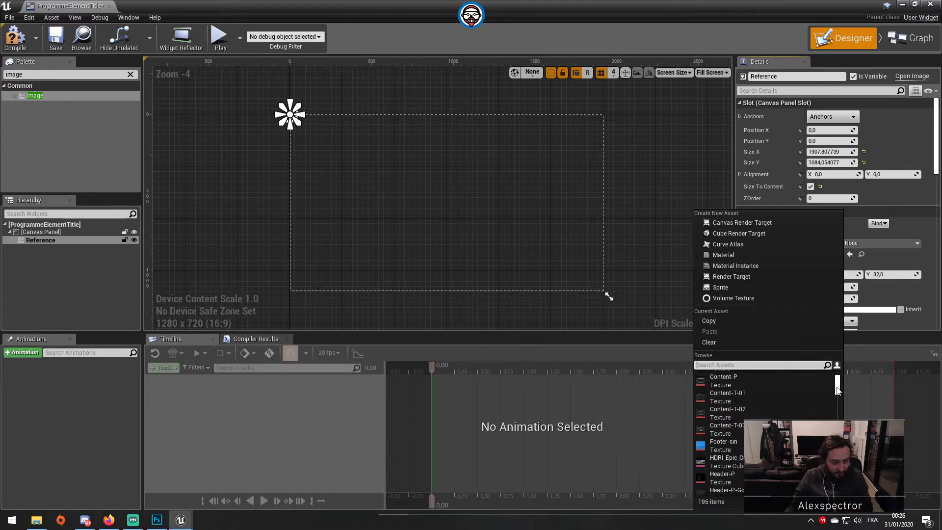
scroll(736, 432, "up", 10)
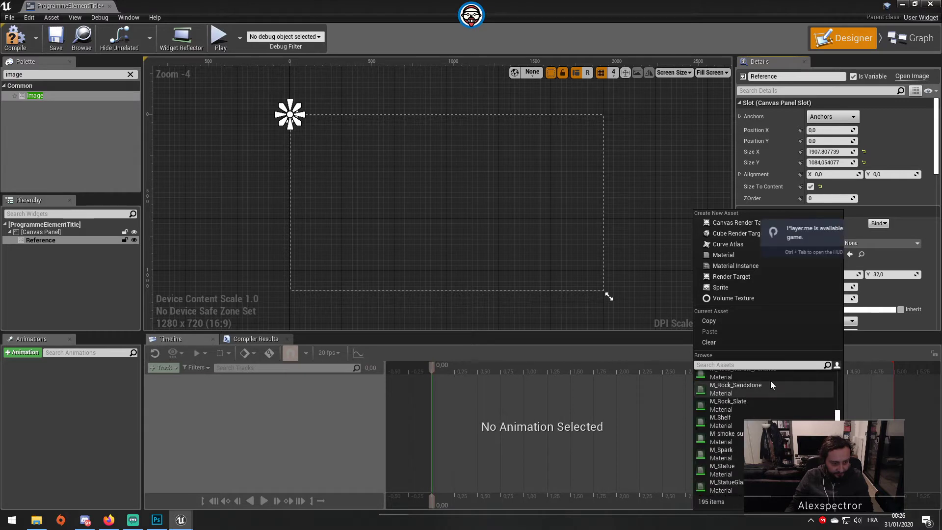
type("sc")
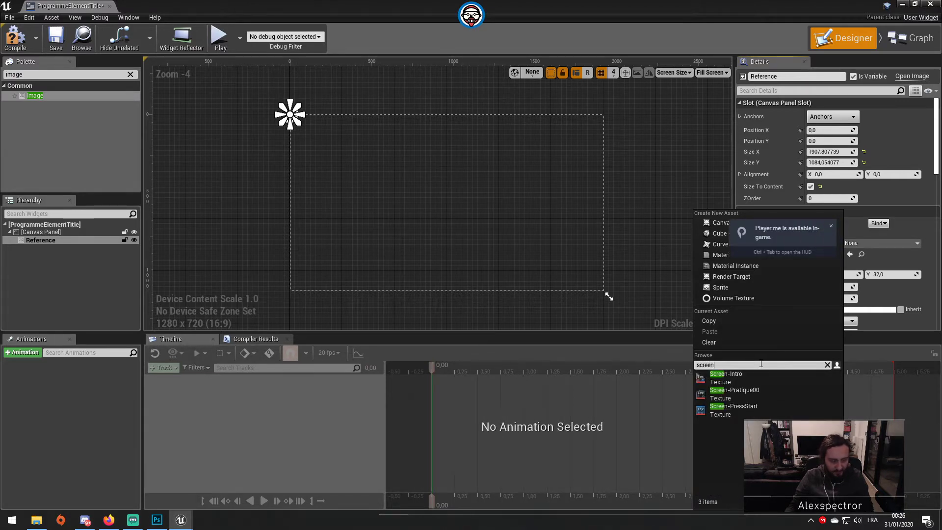
left_click(767, 390)
scroll(287, 182, "up", 6)
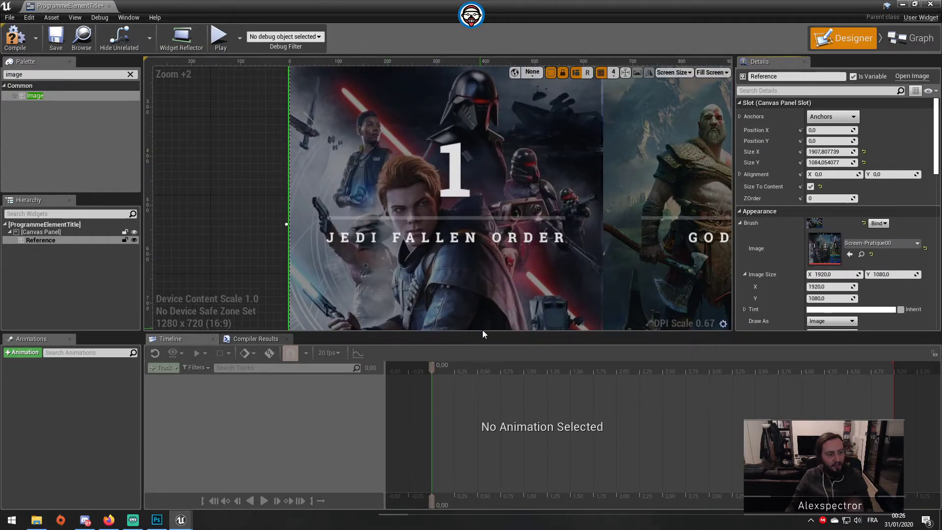
left_click(443, 60)
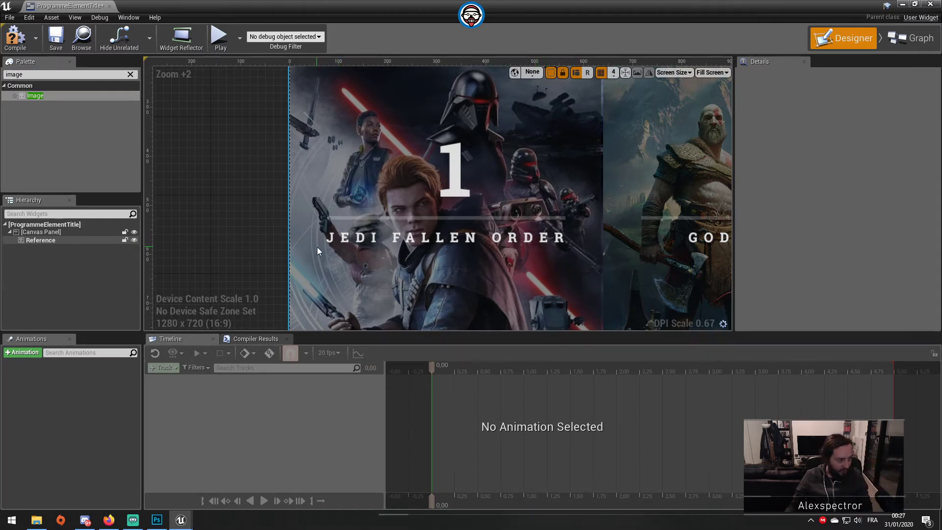
Find the Vertical Box widget in the palette and add one to the Canvas Panel.
left_click(26, 74)
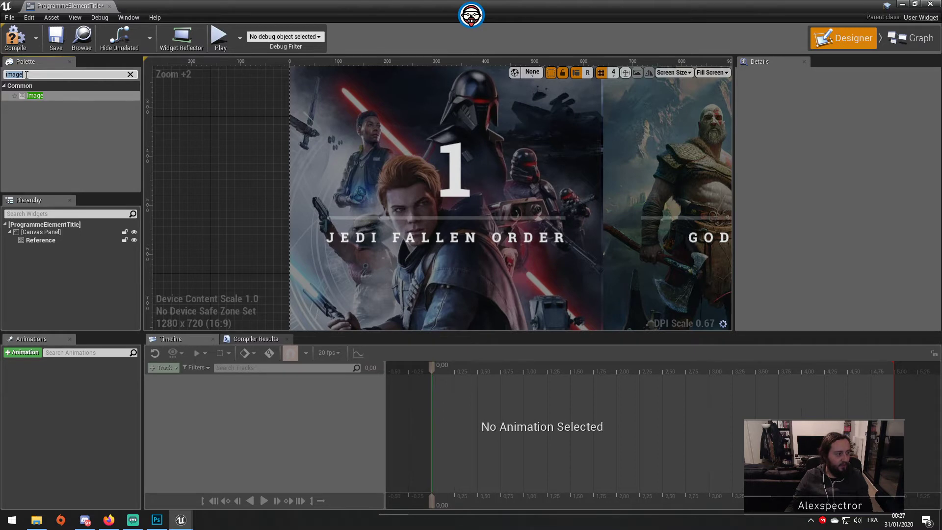
key("BackSpace")
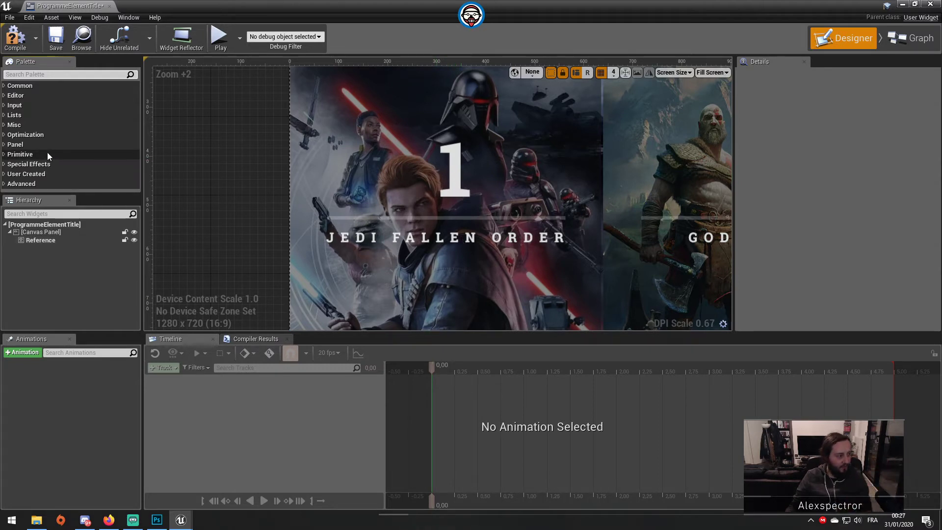
left_click(34, 74)
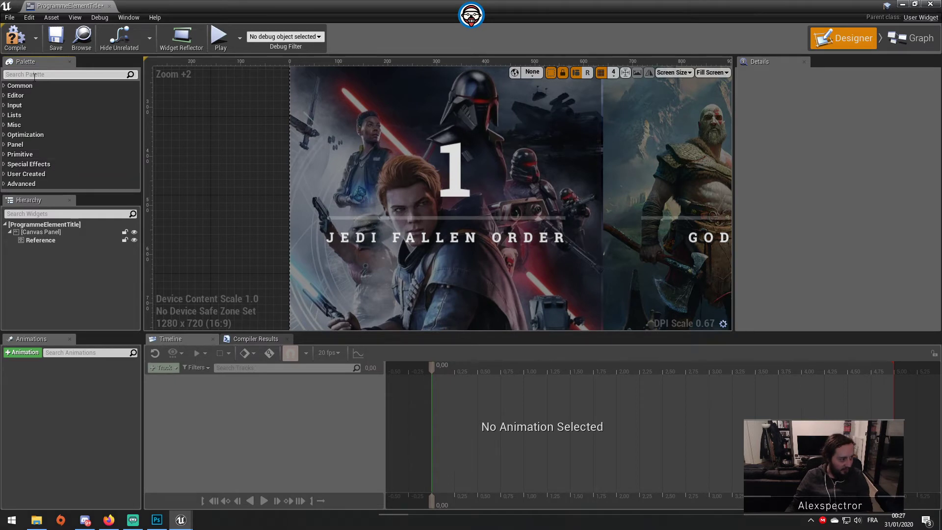
type("vertical")
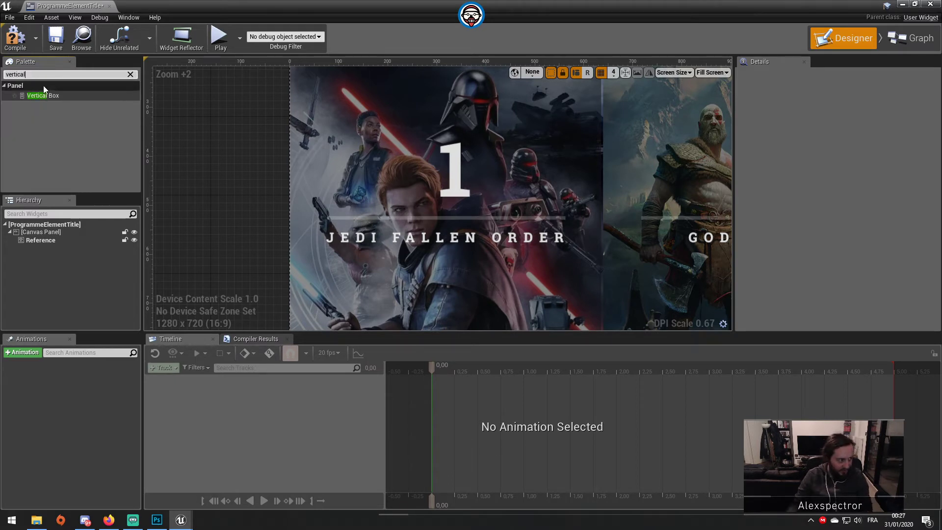
left_click_drag(48, 95, 64, 238)
Add a Text widget inside the Vertical Box and duplicate it once.
left_click(49, 73)
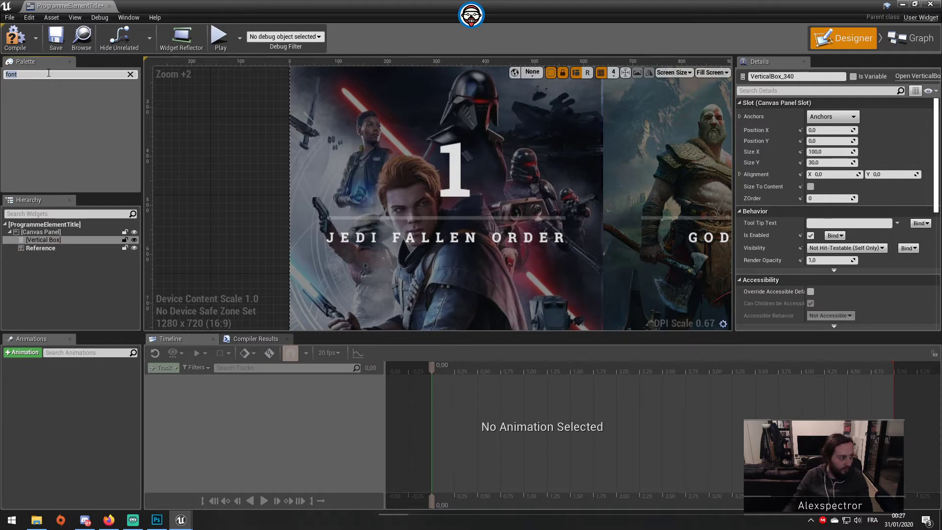
key("BackSpace")
type("text")
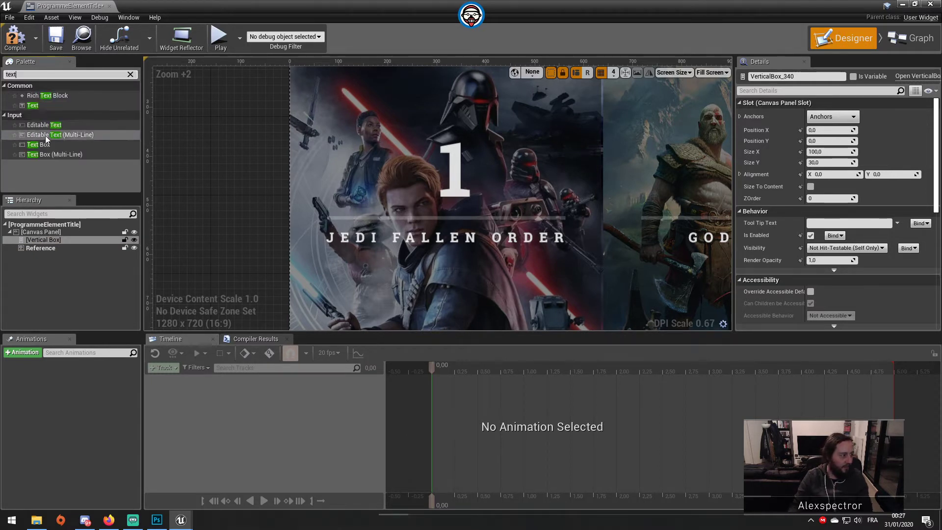
left_click_drag(73, 105, 61, 240)
left_click(62, 247)
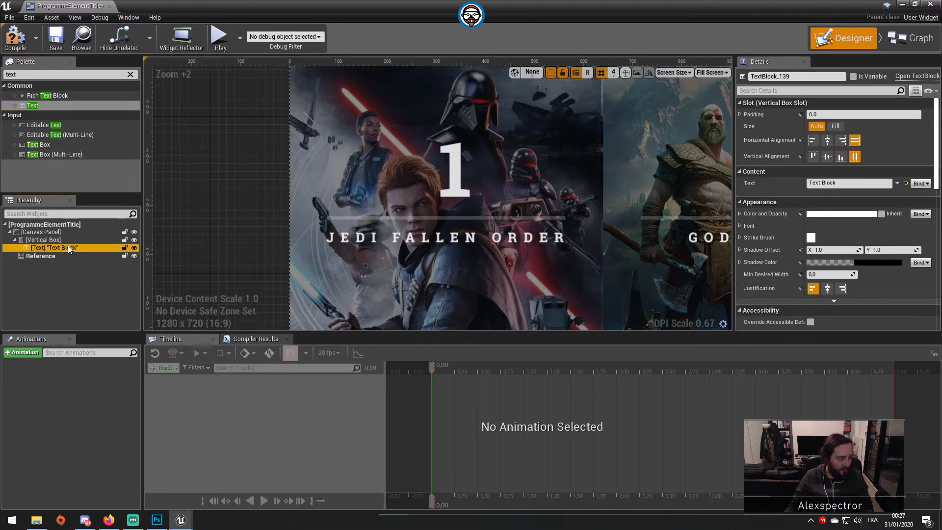
double_click(67, 247)
left_click(57, 240)
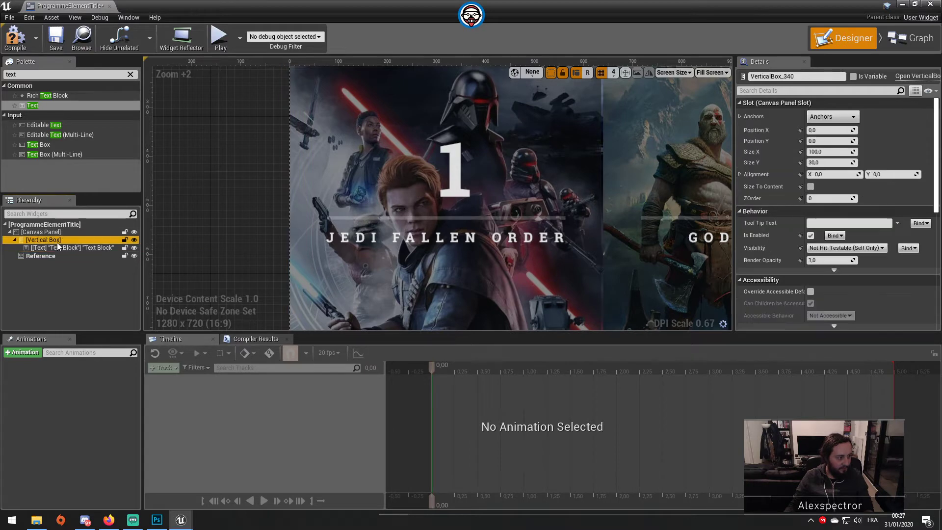
left_click(59, 247)
key("ctrl+w")
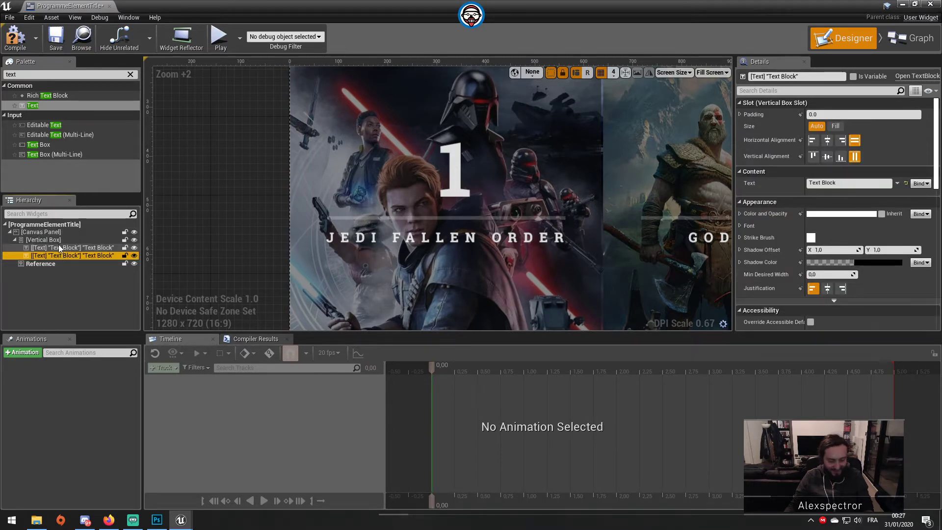
Move the Vertical Box after Reference in the hierarchy so its text blocks draw over the reference image.
scroll(478, 196, "down", 5)
scroll(434, 125, "up", 4)
right_click_drag(434, 125, 479, 201)
scroll(480, 204, "up", 1)
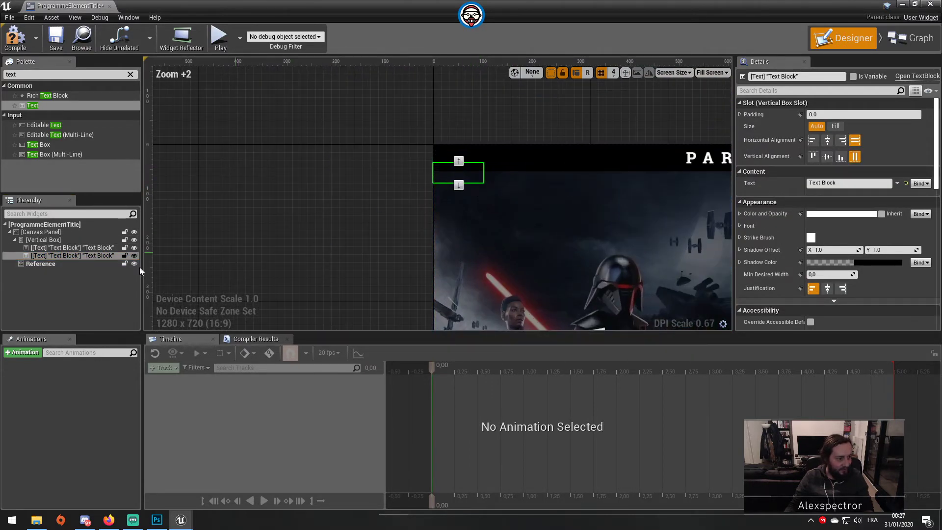
left_click(73, 247)
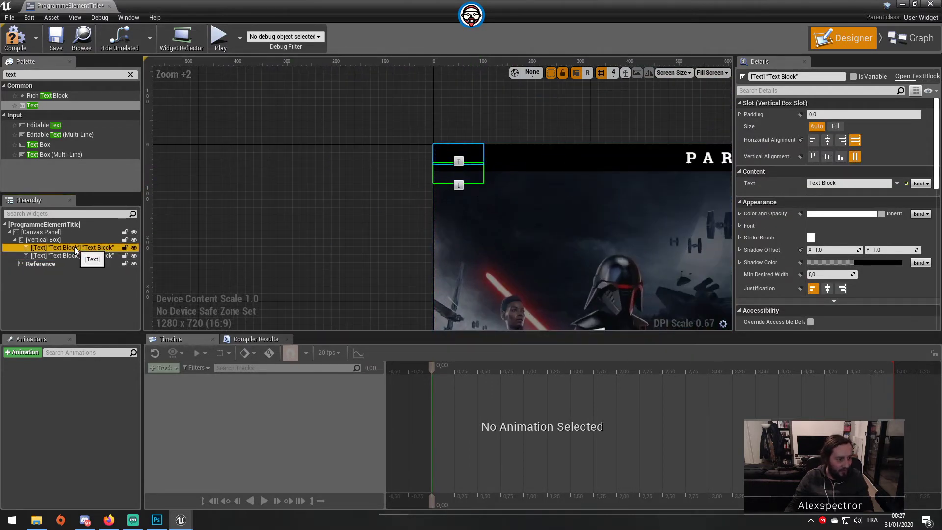
left_click(844, 183)
left_click_drag(46, 240, 42, 270)
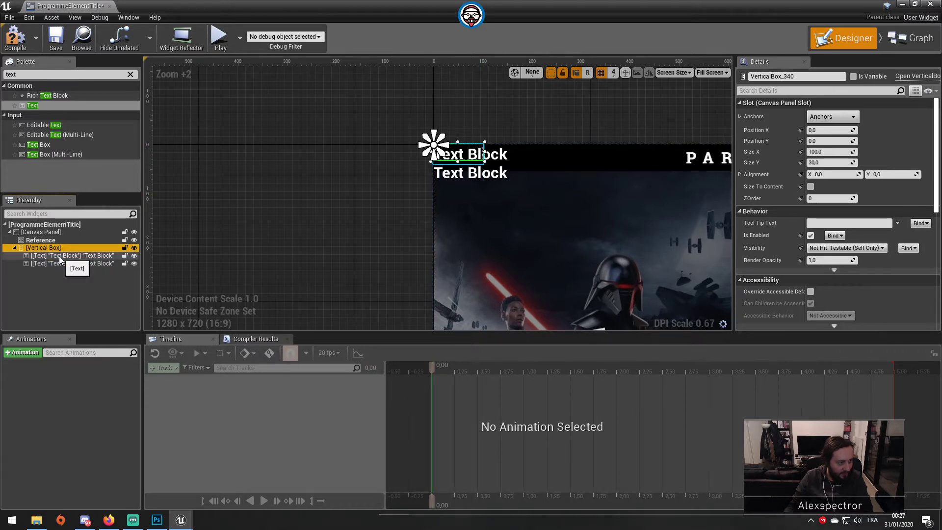
Paste six more text blocks into the Vertical Box to demonstrate stacking, and delete those extra copies.
left_click(101, 255)
left_click(61, 247)
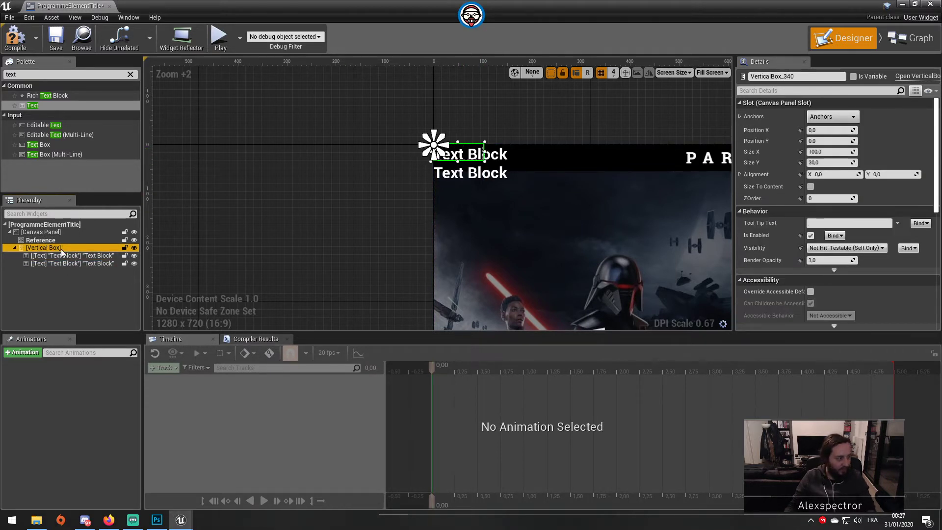
key("ctrl+v")
key("ctrl+v")
key("ctrl+v")
key("ctrl+v")
key("ctrl+v")
key("ctrl+v")
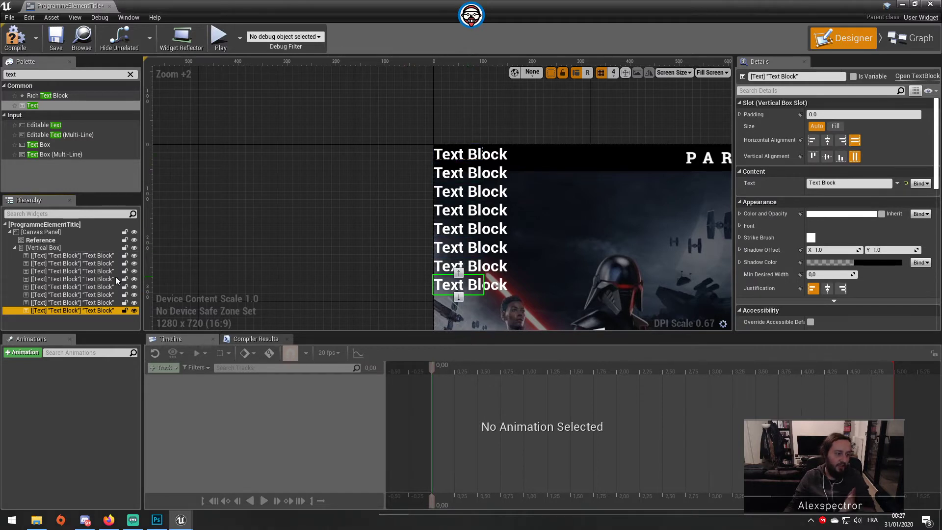
left_click(74, 271)
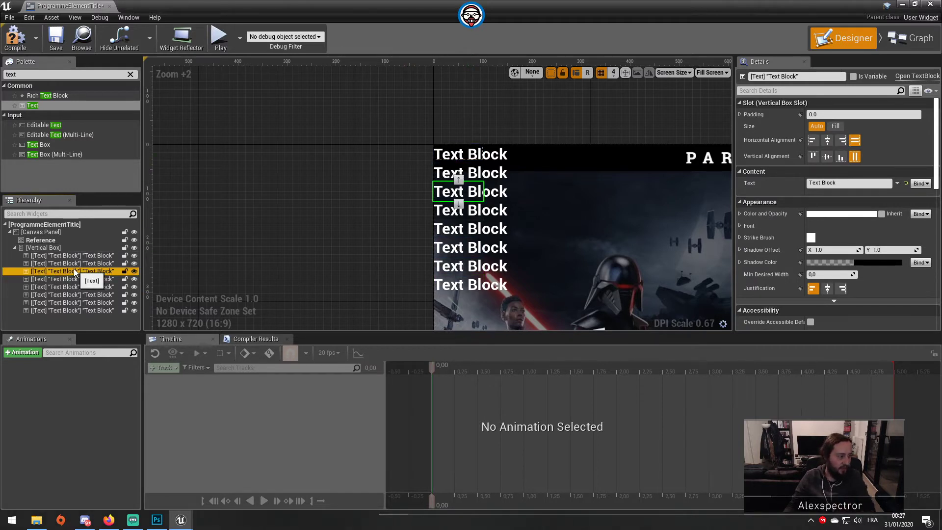
left_click(88, 311, "shift")
key("Delete")
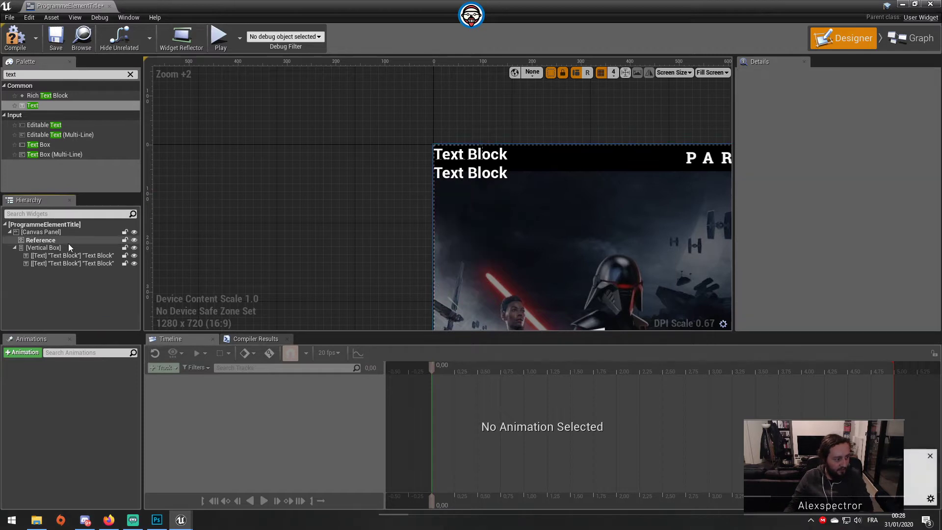
Enable Size To Content on the Vertical Box and select its first text block.
left_click(67, 247)
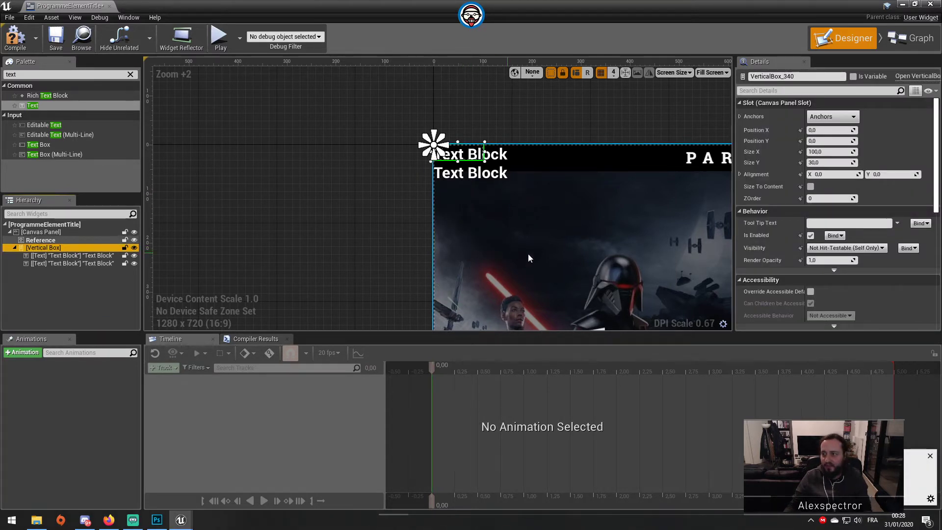
right_click_drag(528, 254, 508, 215)
left_click(811, 187)
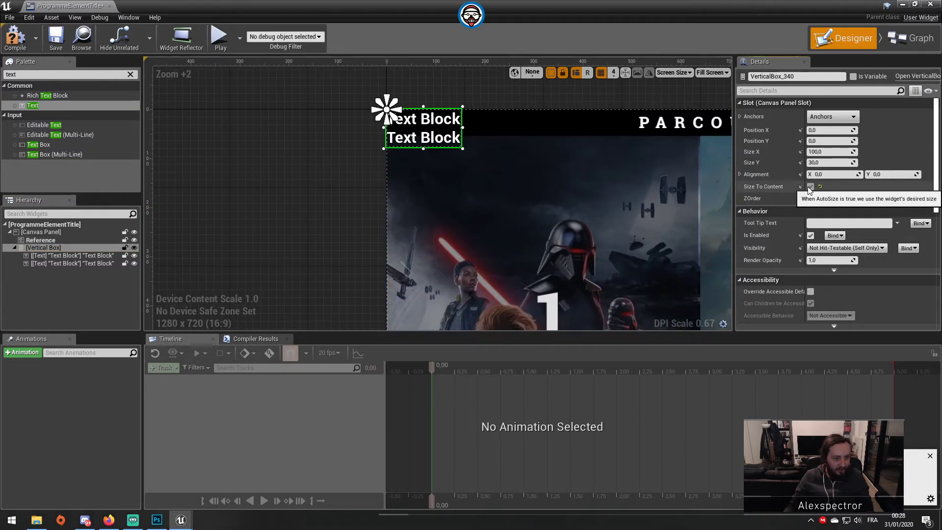
left_click(93, 255)
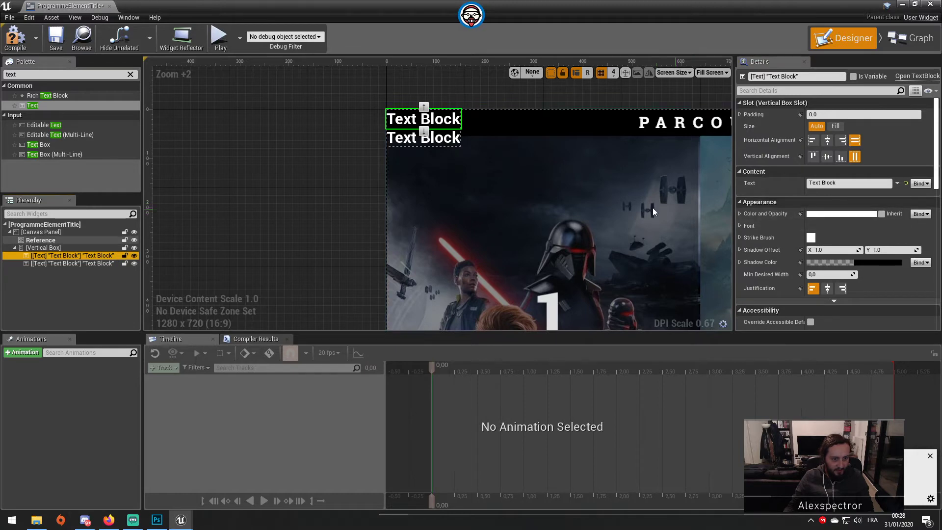
Move the reference image to X -240, Y -372 and set the first text block's text to 1.
left_click_drag(528, 210, 535, 173)
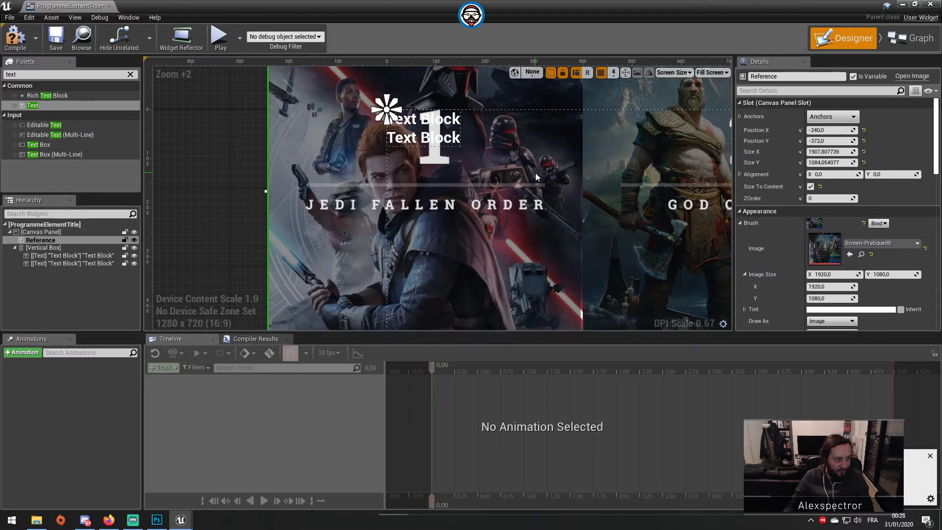
left_click(426, 119)
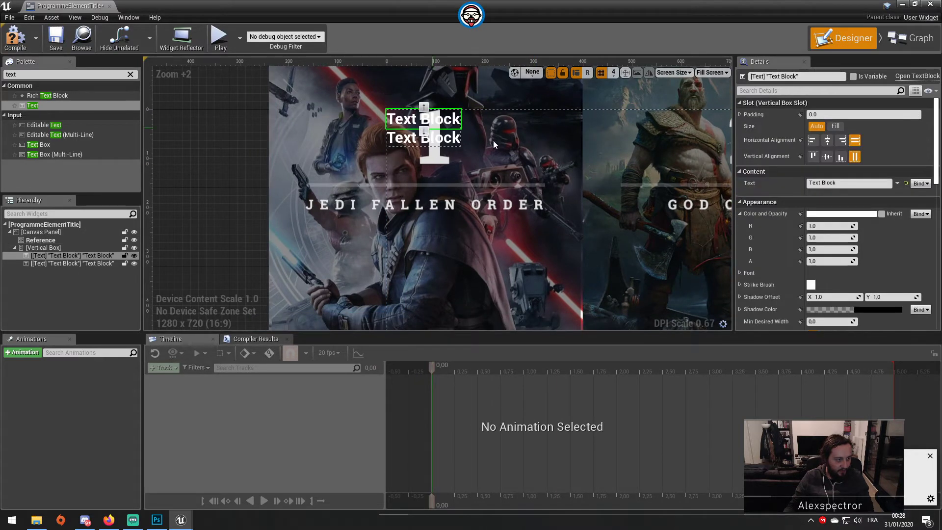
left_click(818, 183)
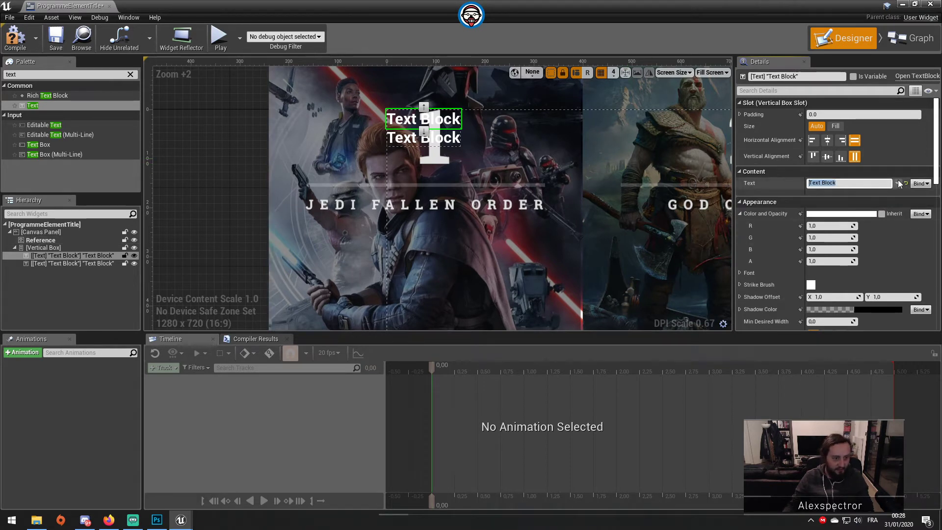
type("1")
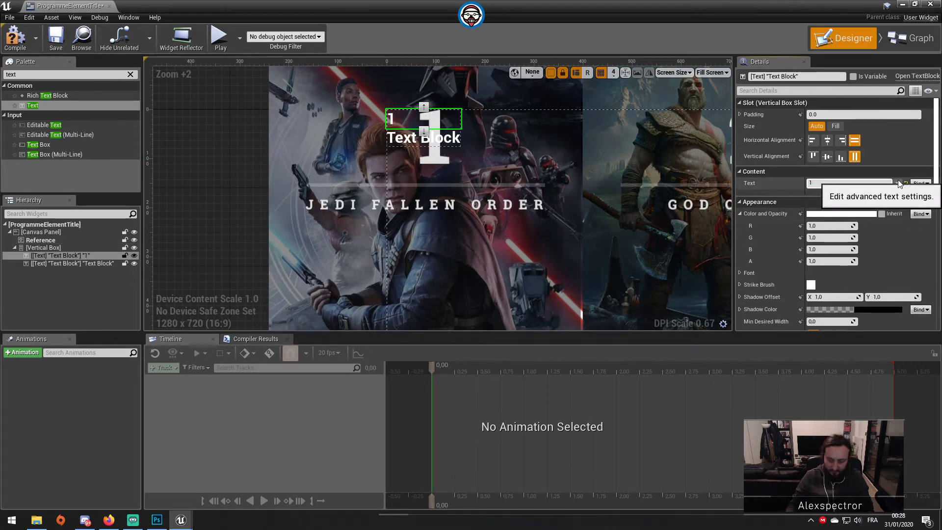
Set the second text block's text to JEDI FALLEN ORDER.
left_click(400, 146)
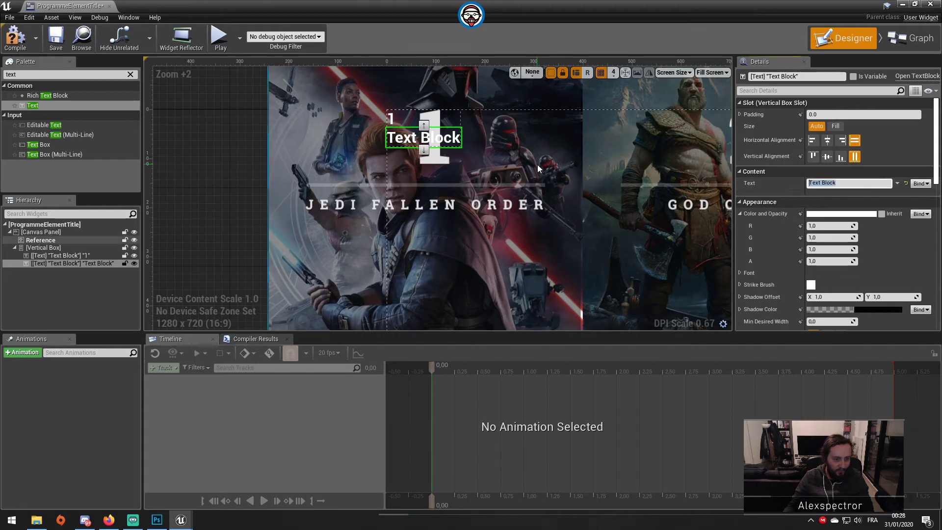
type("JEDI FALLEN")
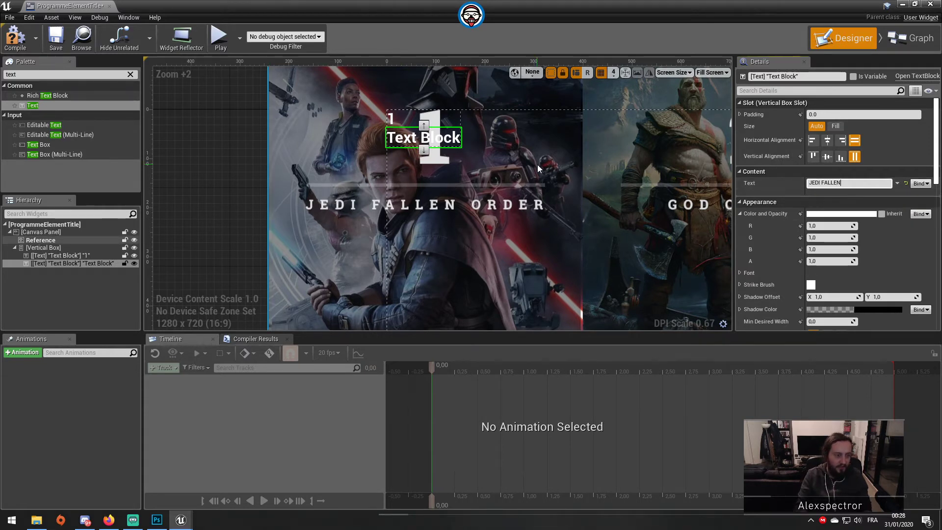
type(" ORDER")
key("Return")
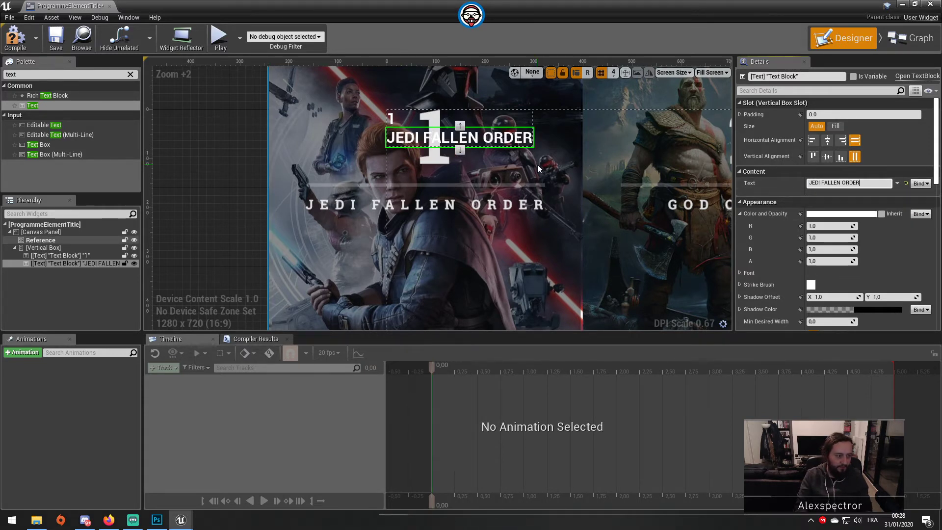
Center the justification of both text blocks together.
left_click(408, 120)
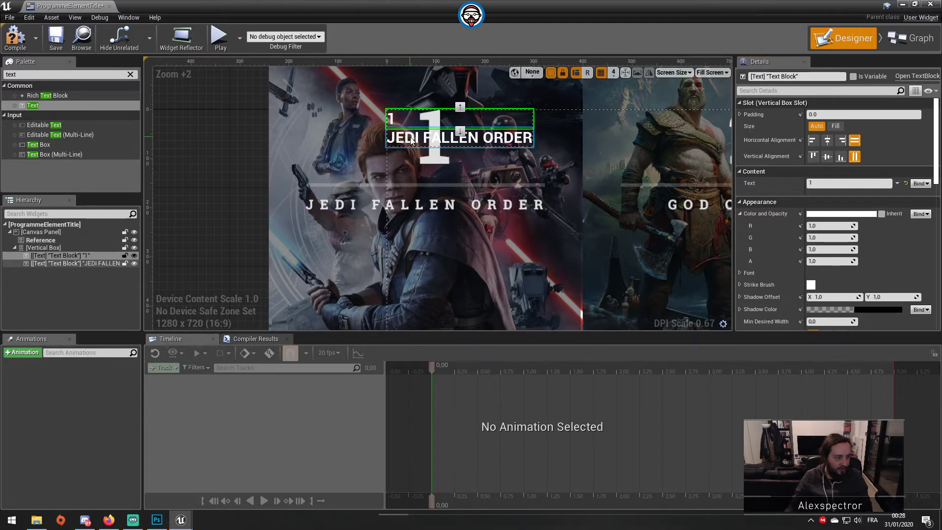
left_click(411, 140, "ctrl")
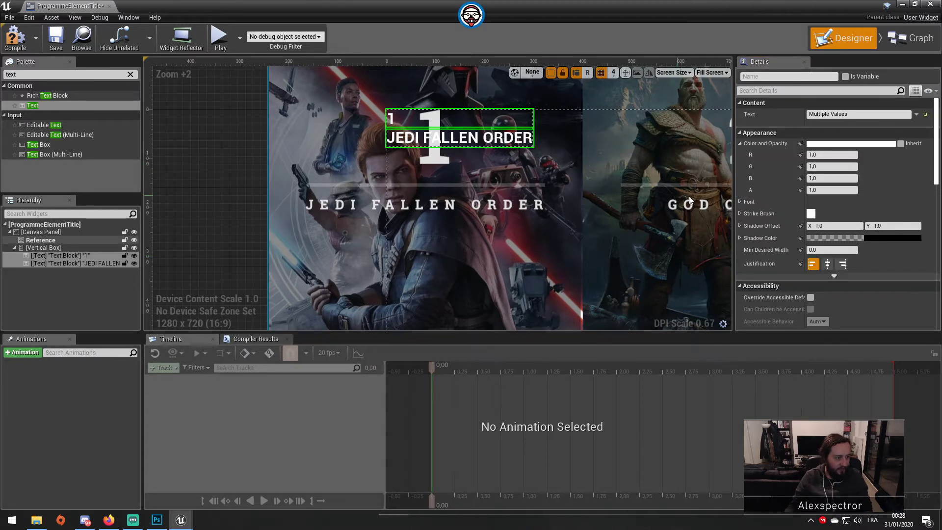
left_click(831, 267)
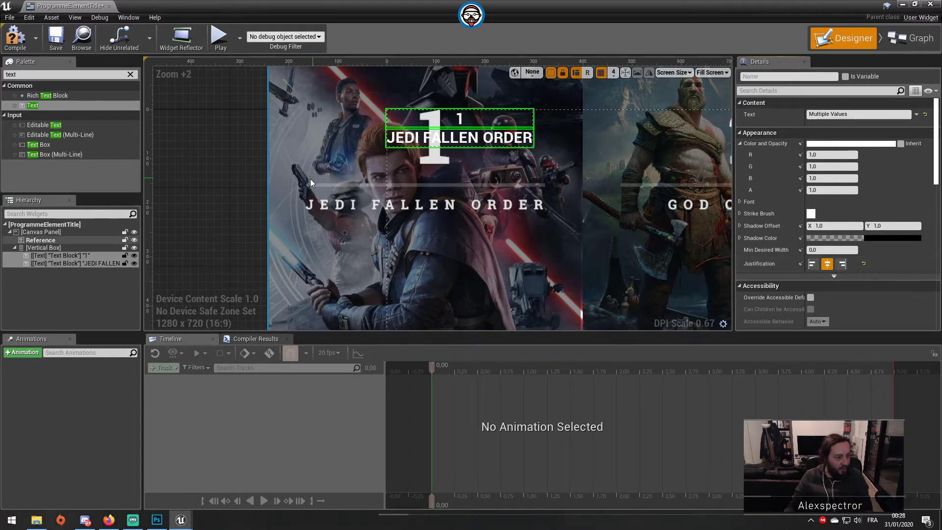
Add an Image widget between the two text blocks in the Vertical Box and rename it separator.
left_click(35, 74)
type("image")
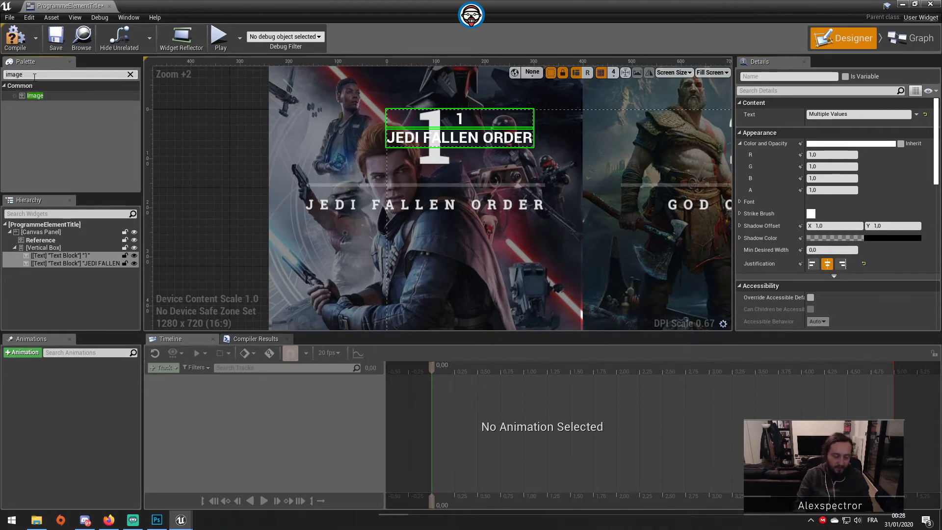
left_click(74, 96)
left_click_drag(69, 98, 72, 258)
left_click(71, 259)
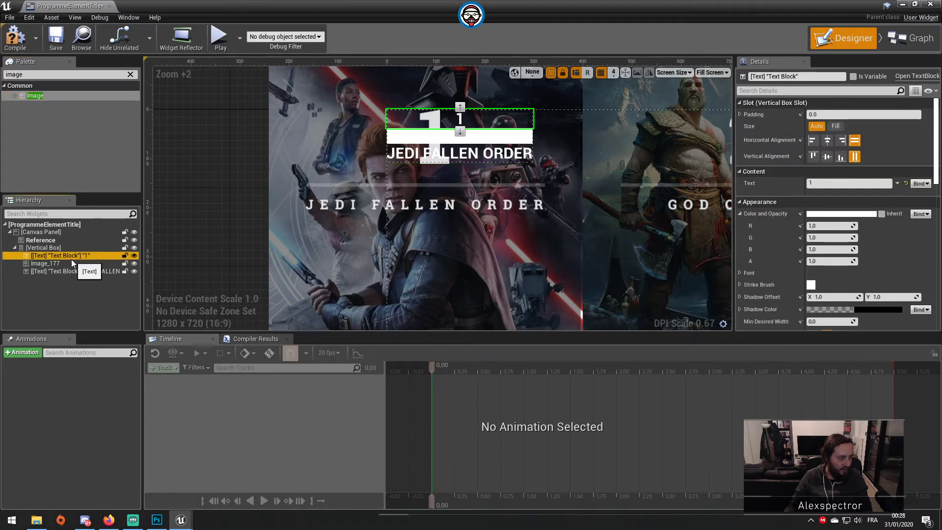
left_click(64, 261)
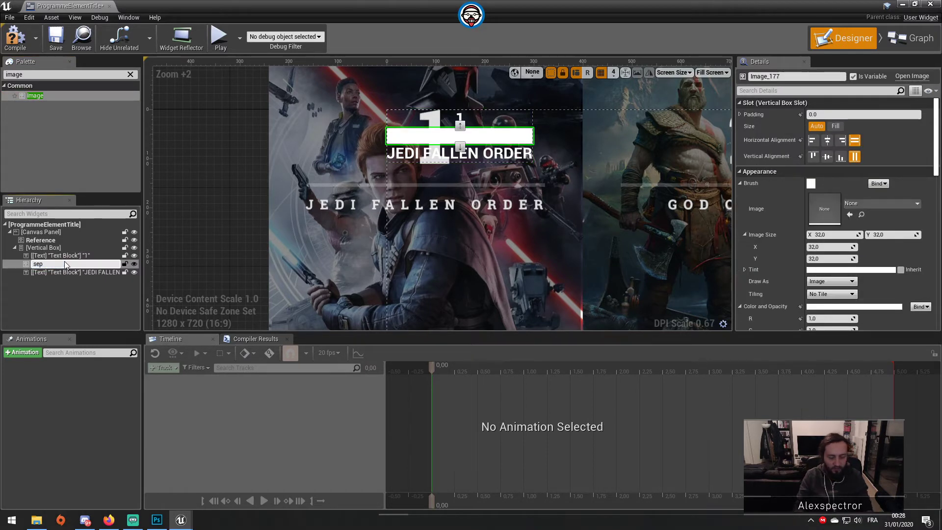
type("sepat")
type("arator")
key("Return")
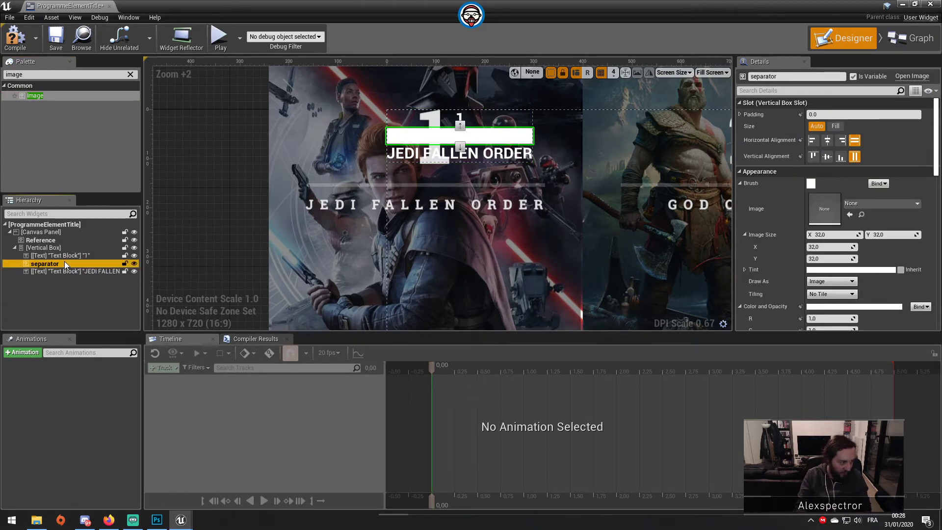
Set the separator's image size Y to 4 and its Color and Opacity alpha to 0,4.
left_click(845, 258)
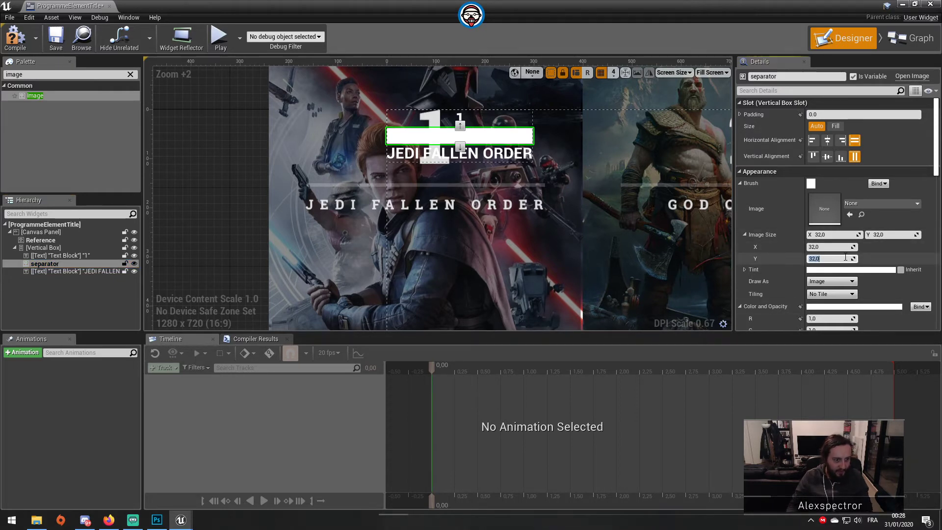
type("4")
key("Return")
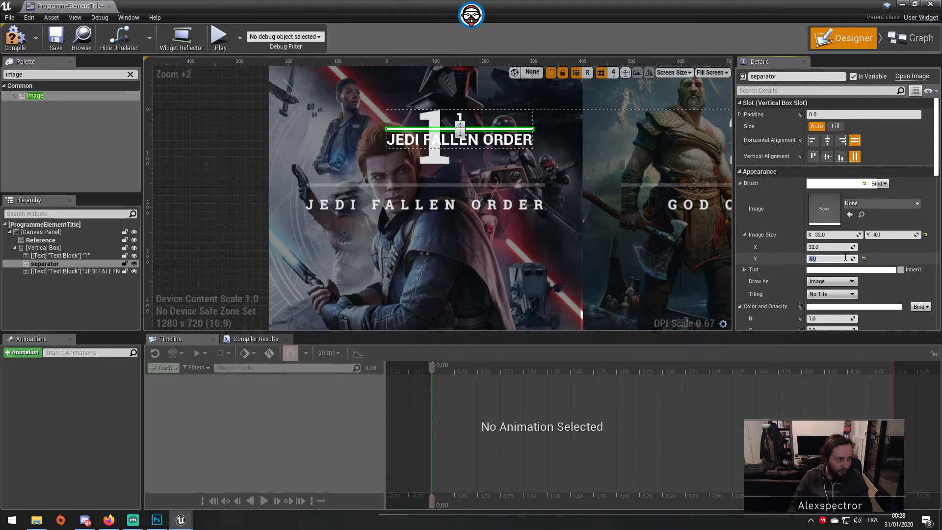
scroll(834, 314, "down", 2)
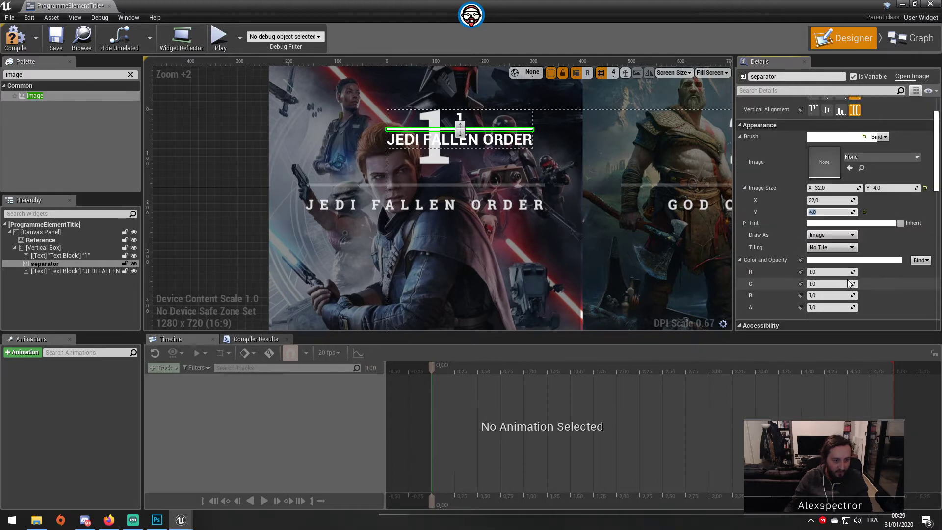
left_click(834, 307)
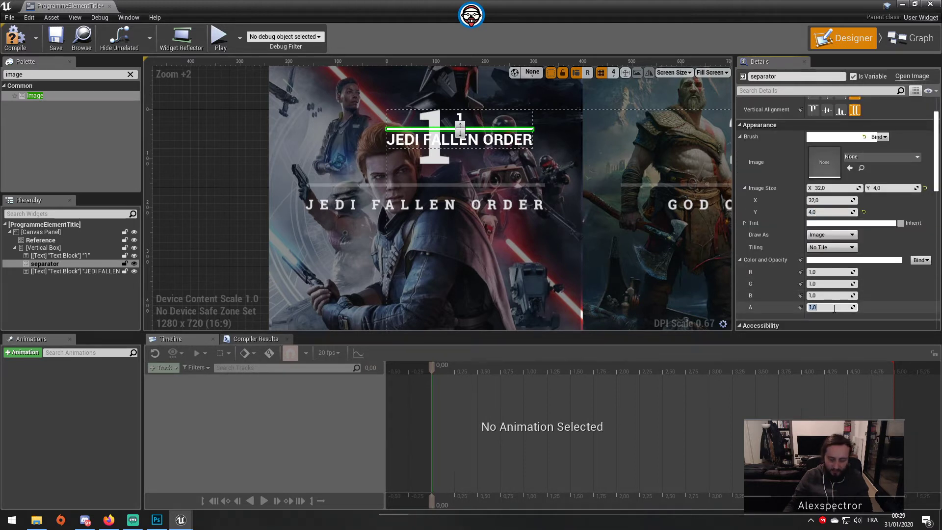
type("0,2")
key("Return")
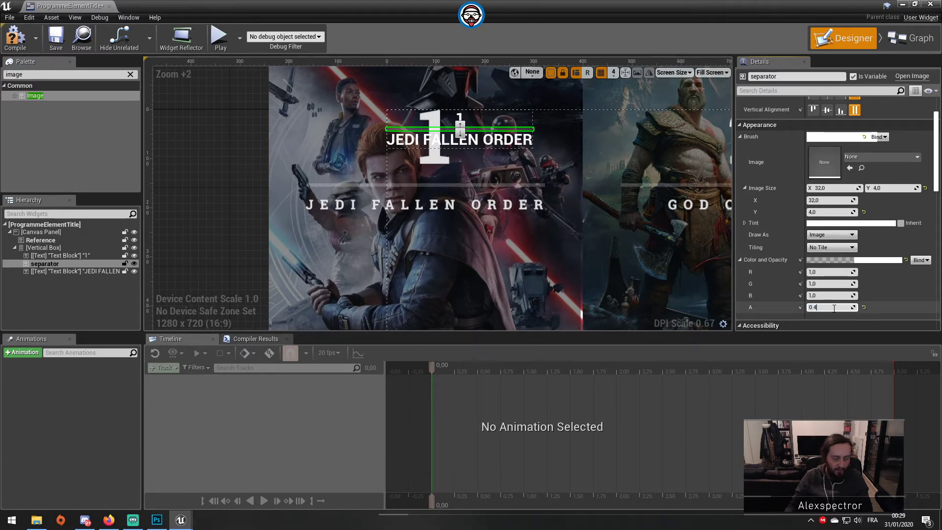
key("Return")
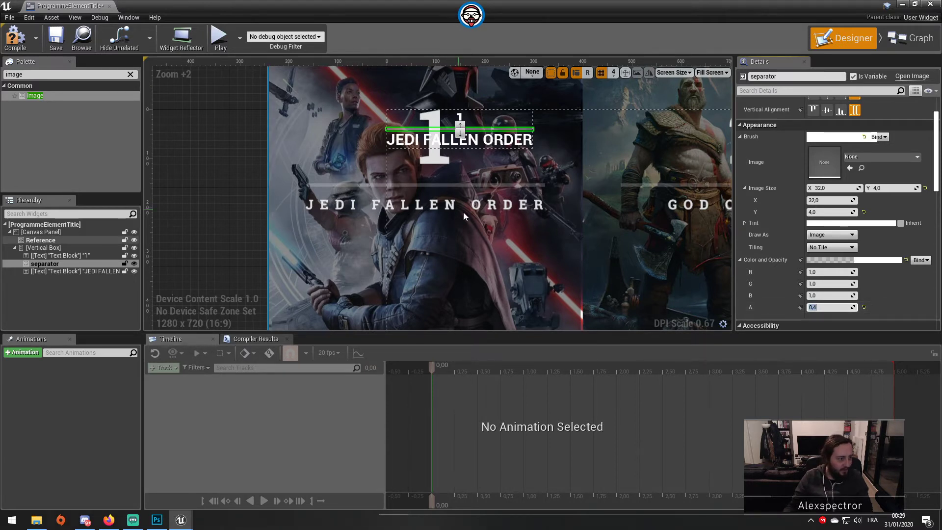
Shift the reference image slightly to the right beneath the text blocks.
left_click(461, 114)
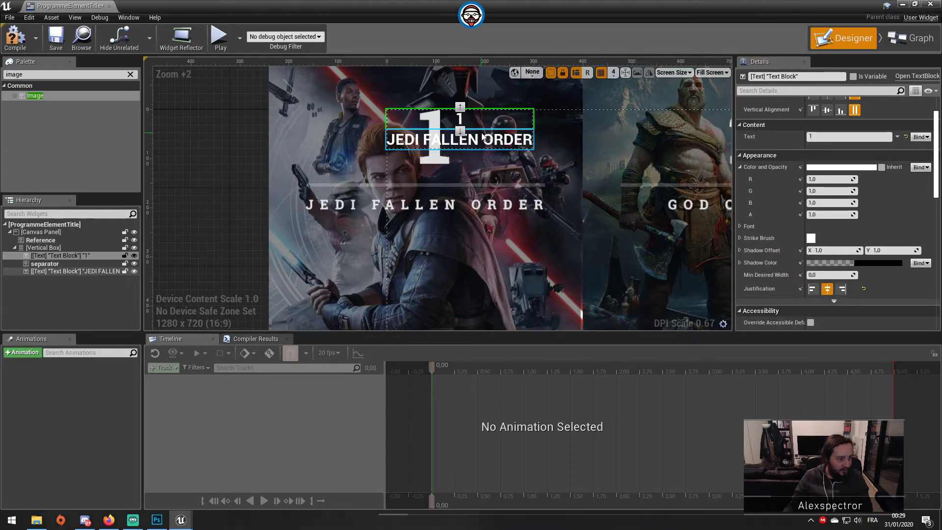
mouse_move(458, 222)
left_mouse_down()
mouse_move(787, 233)
mouse_move(499, 170)
mouse_move(470, 202)
mouse_move(464, 260)
mouse_move(467, 216)
mouse_move(546, 214)
mouse_move(521, 224)
left_mouse_up()
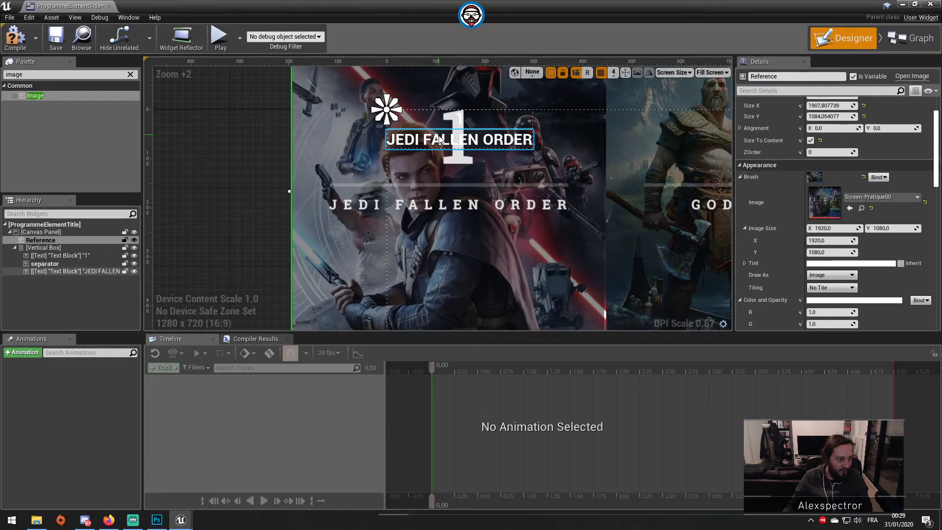
Switch to File Explorer and search for "roboto slab" from the folder's address bar.
left_click(35, 520)
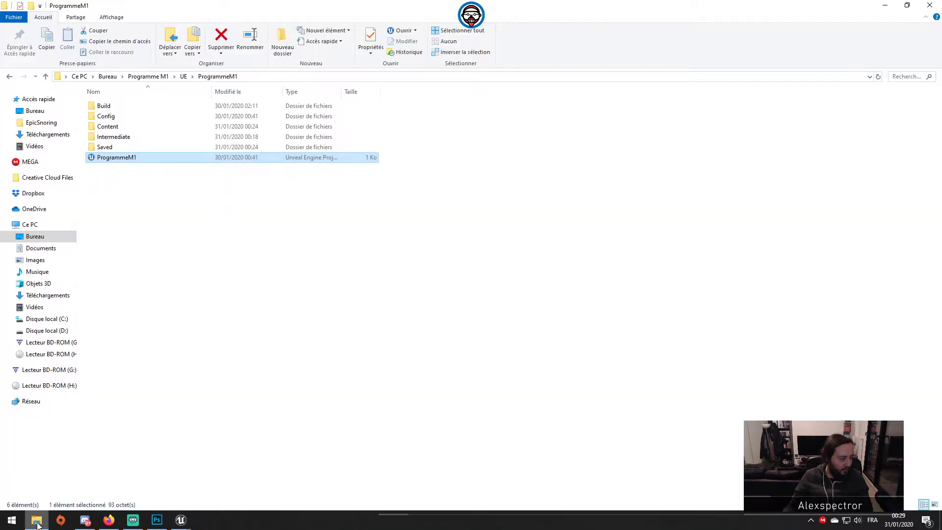
left_click(322, 77)
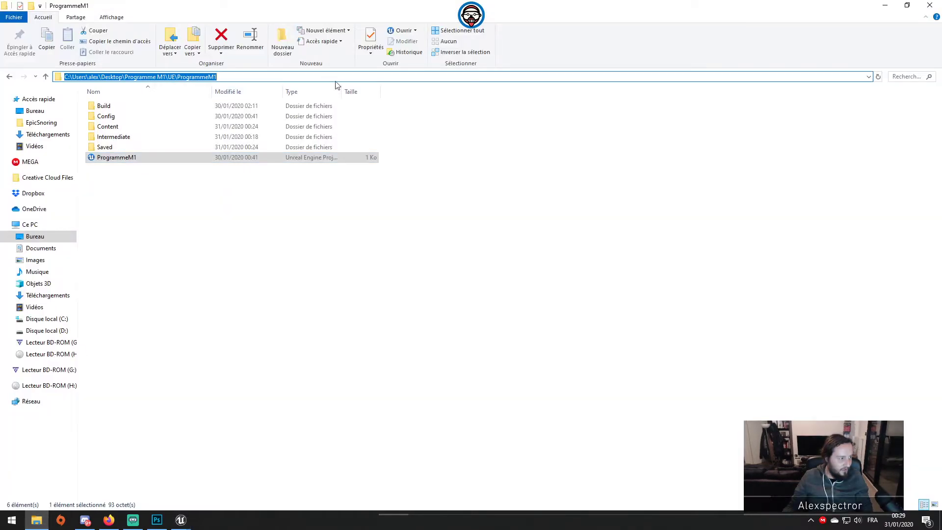
type("roboto slab")
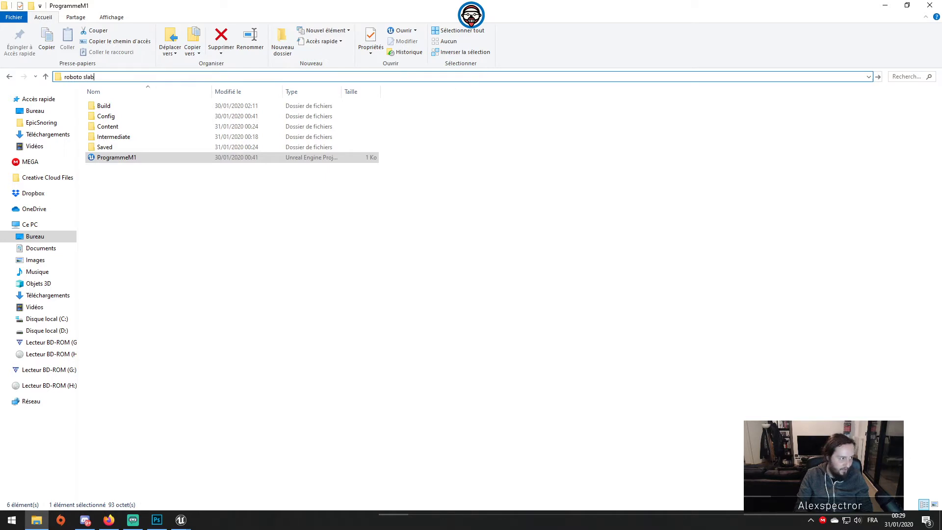
key("ctrl+a")
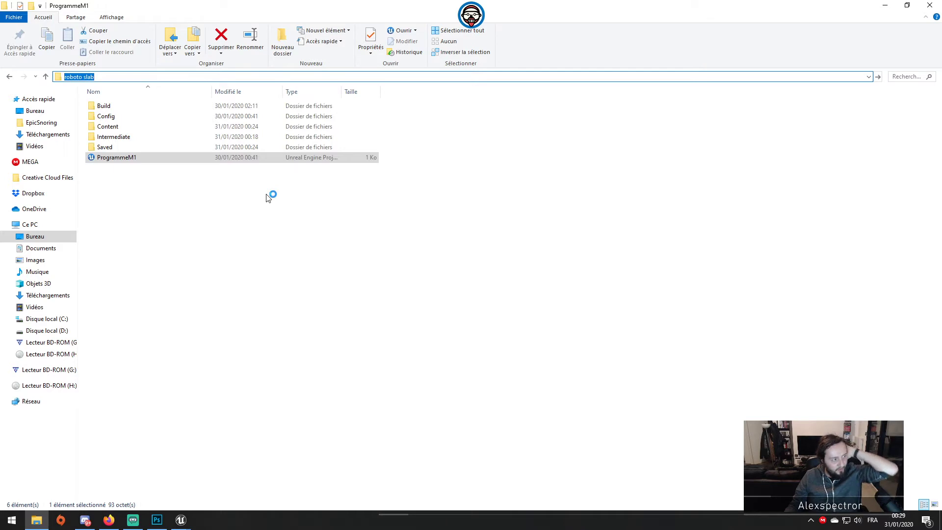
key("Return")
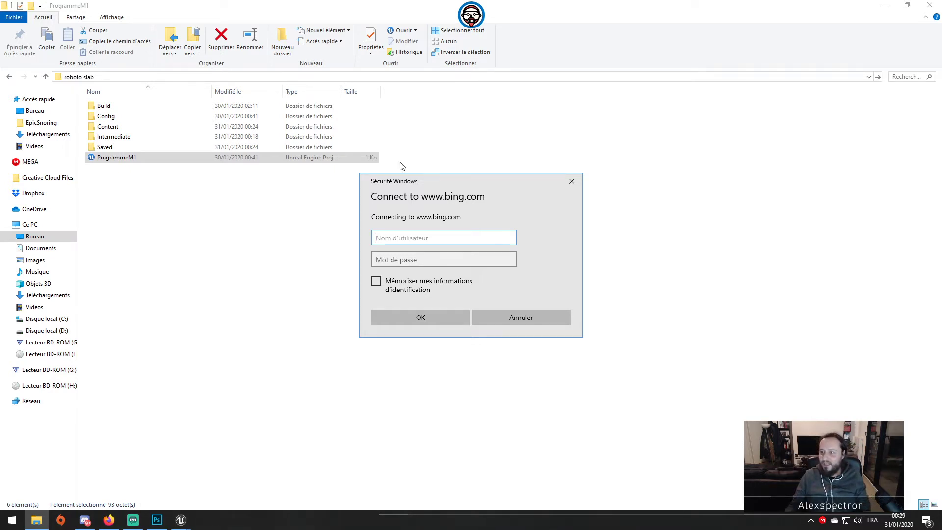
left_click(572, 183)
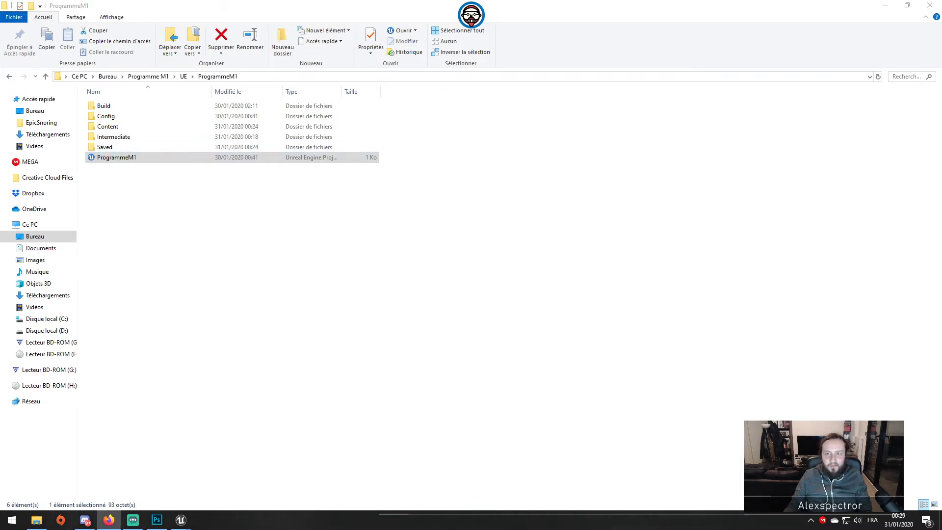
Bring up the Firefox window, maximize it and look through the "roboto slab" search results.
left_click_drag(515, 529, 492, 103)
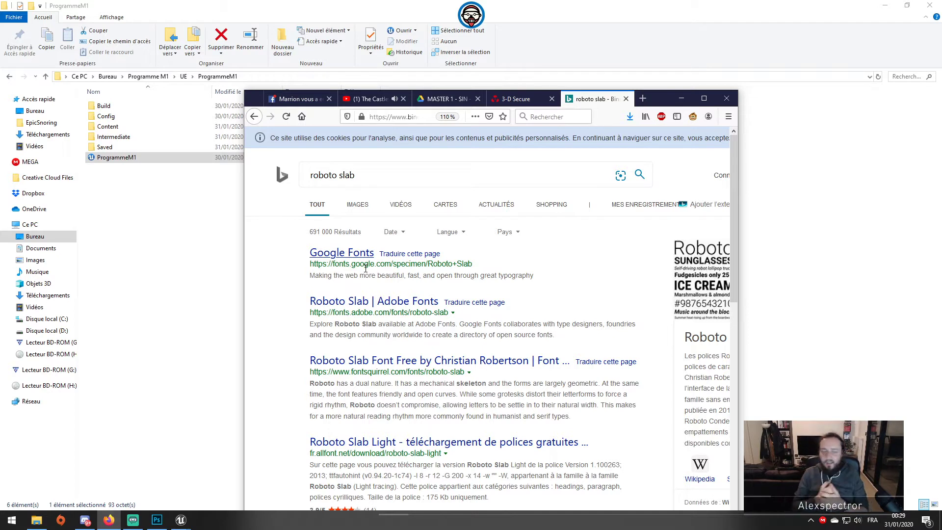
left_click(704, 98)
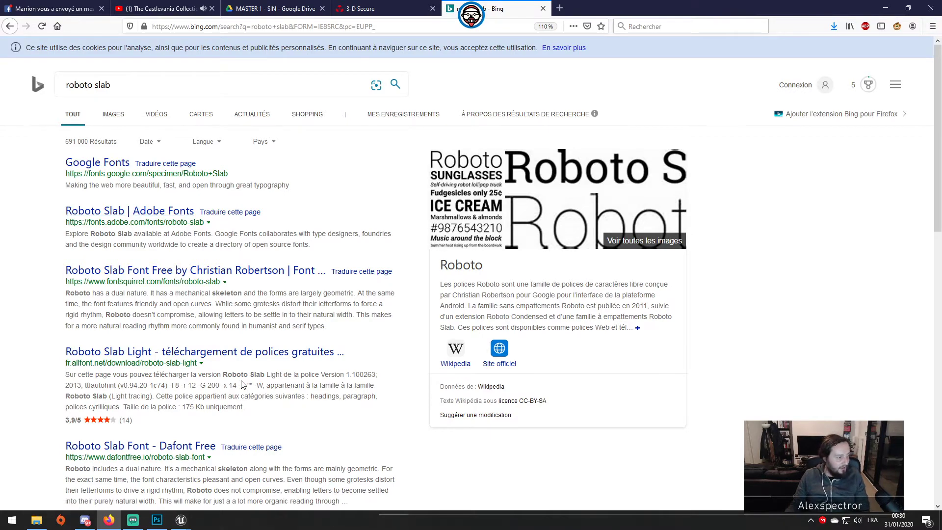
scroll(122, 196, "down", 3)
scroll(103, 179, "up", 4)
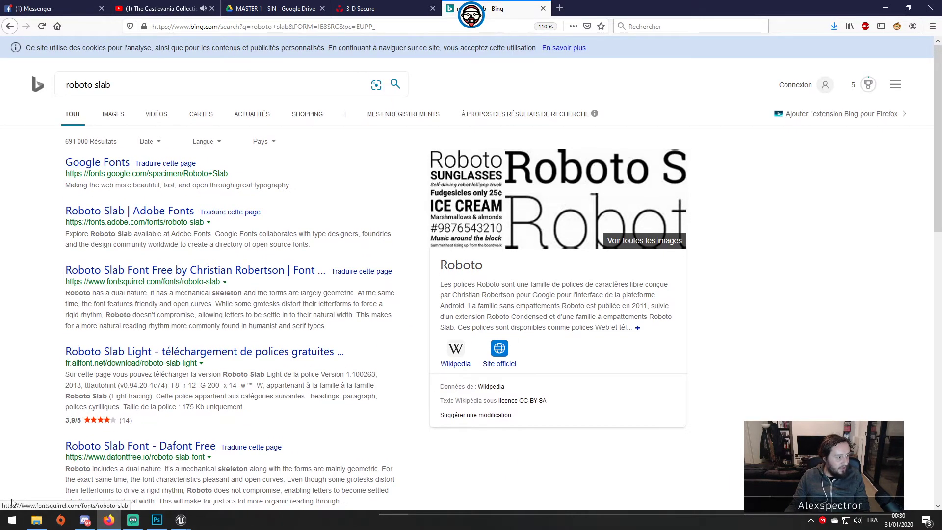
Try a Windows search for "rob" and clear the query.
left_click(2, 523)
left_click(2, 523)
left_click(2, 522)
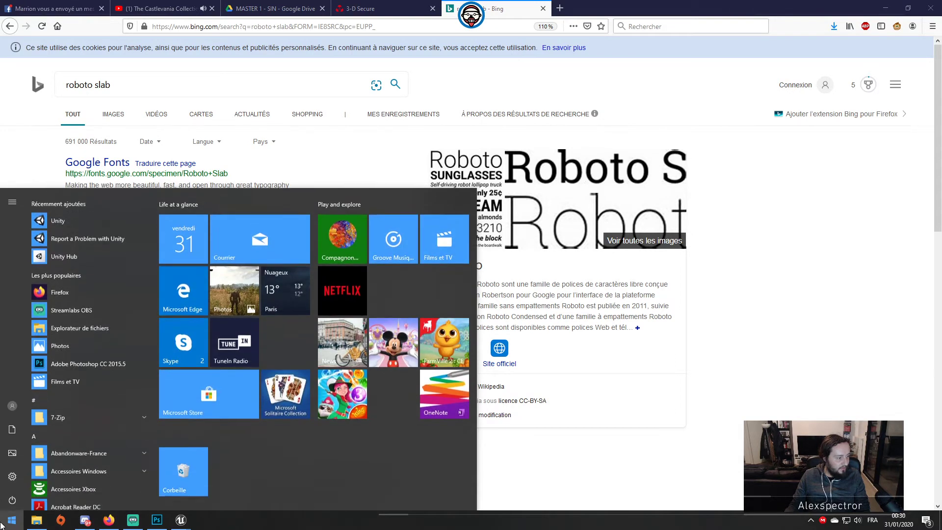
type("rob")
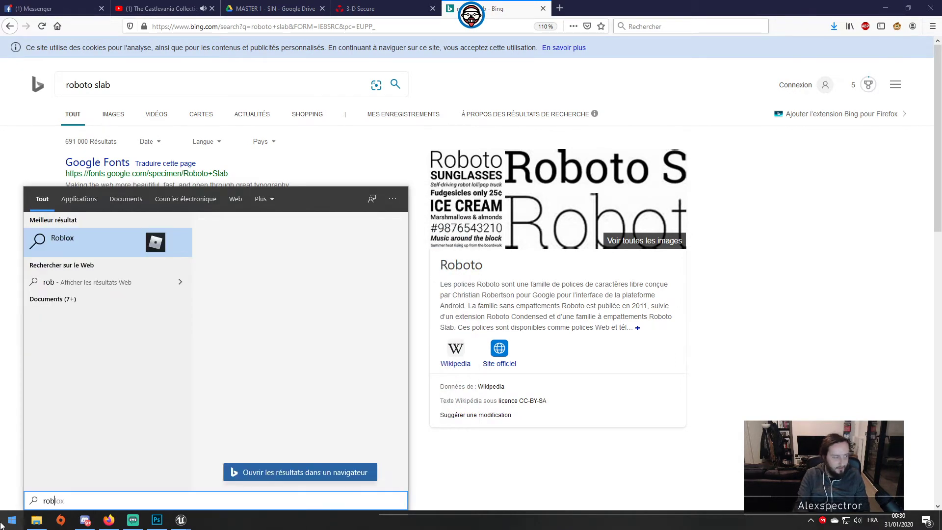
key("BackSpace")
key("BackSpace")
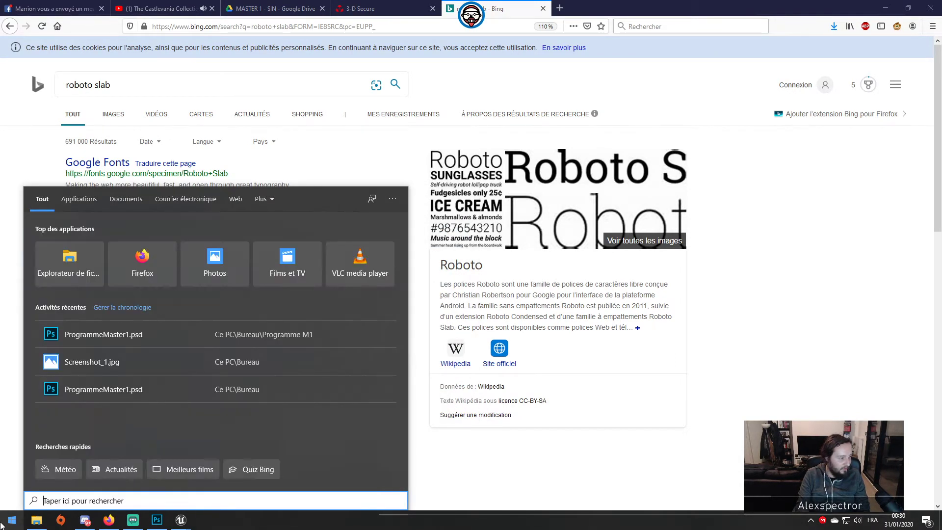
Search Windows for "robo", open the file location of RobotoRegular and go up to its ProgrammeM1 project folder.
left_click(2, 525)
left_click(2, 525)
left_click(2, 525)
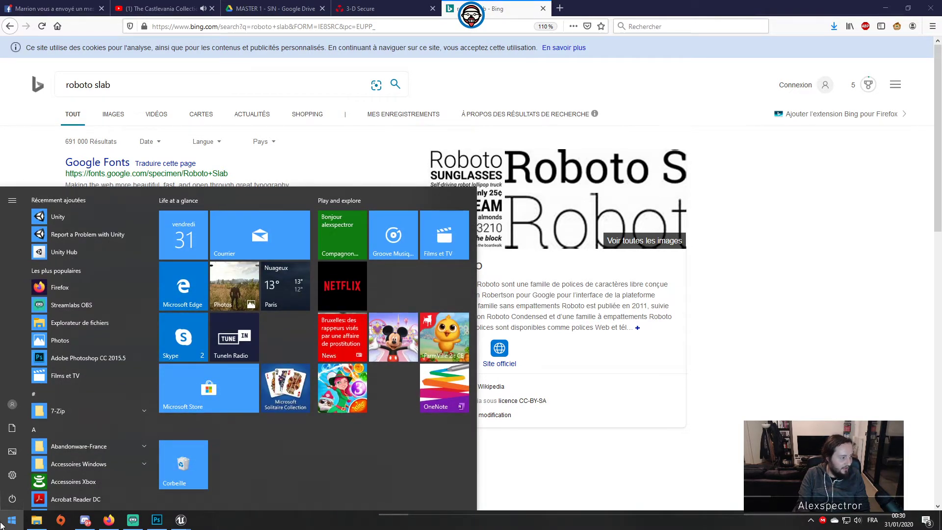
type("robo")
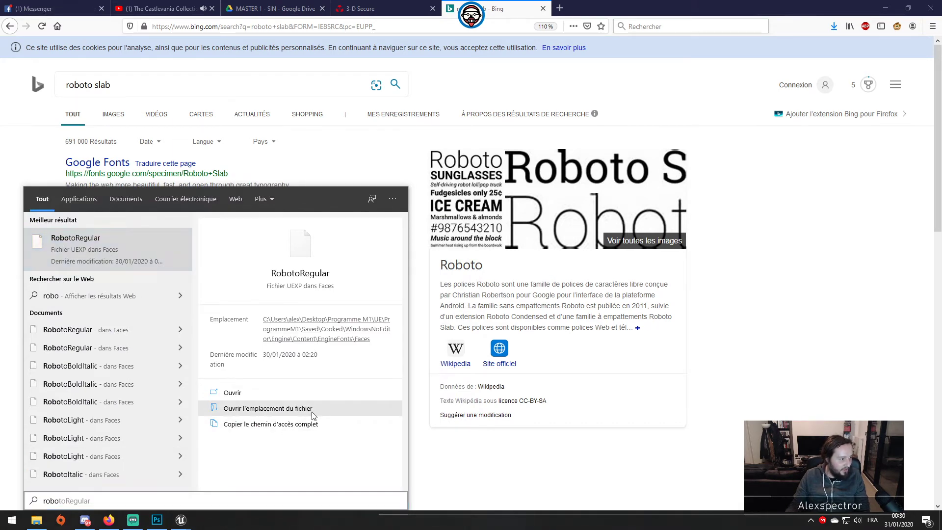
left_click(267, 408)
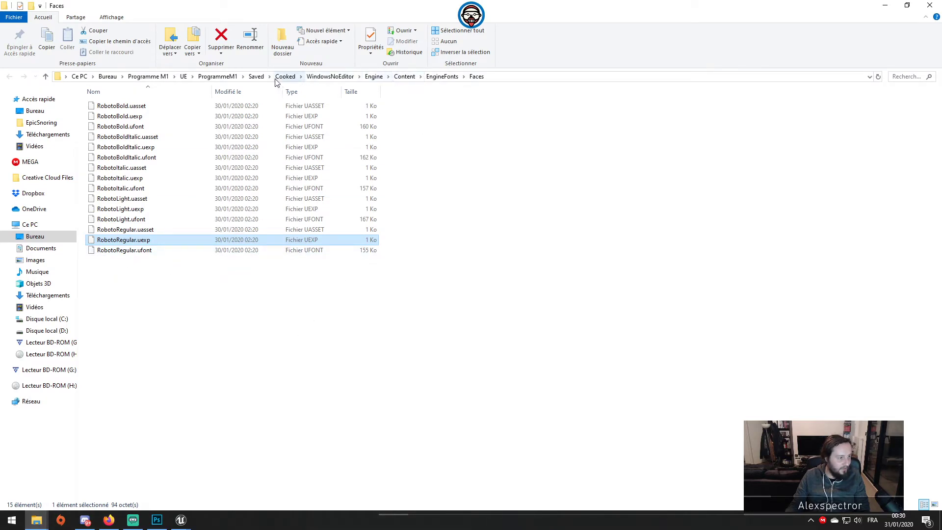
left_click(216, 77)
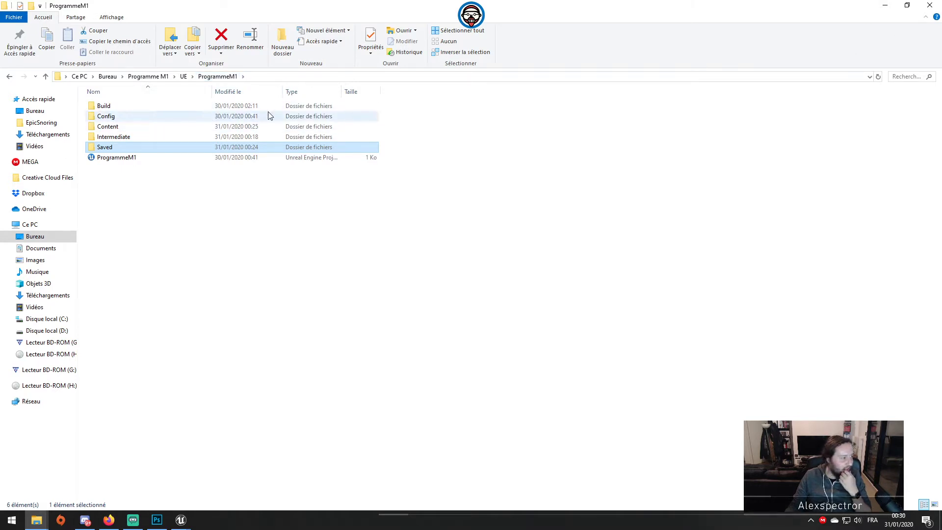
Search the local disk C: for "roboto" in File Explorer.
left_click(35, 111)
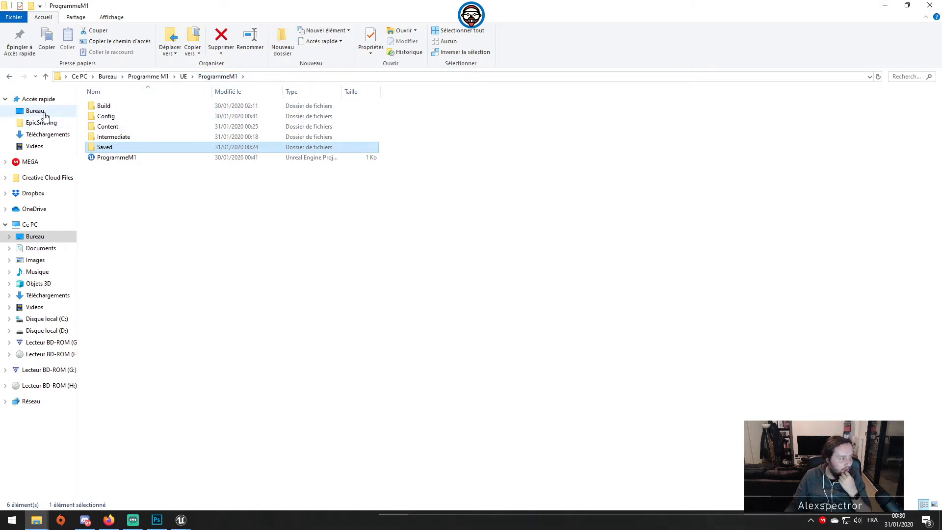
left_click(898, 77)
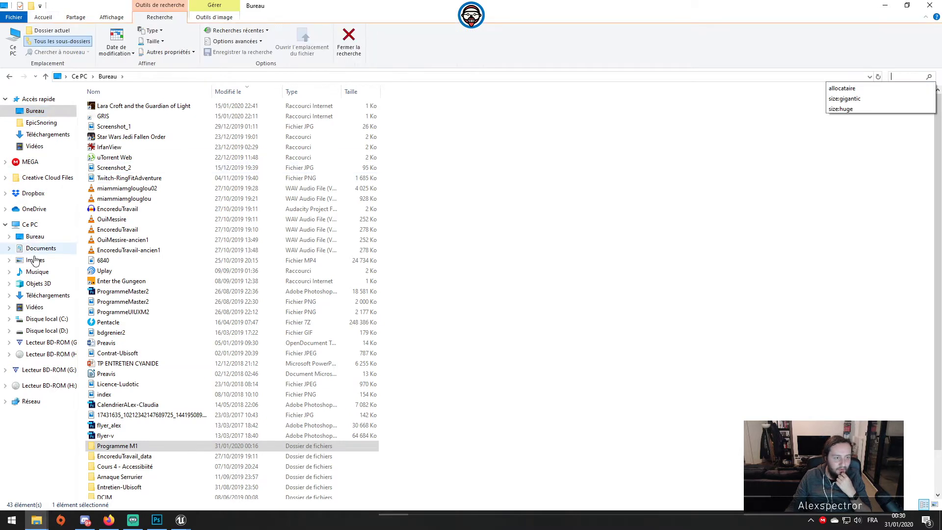
left_click(37, 330)
left_click(37, 320)
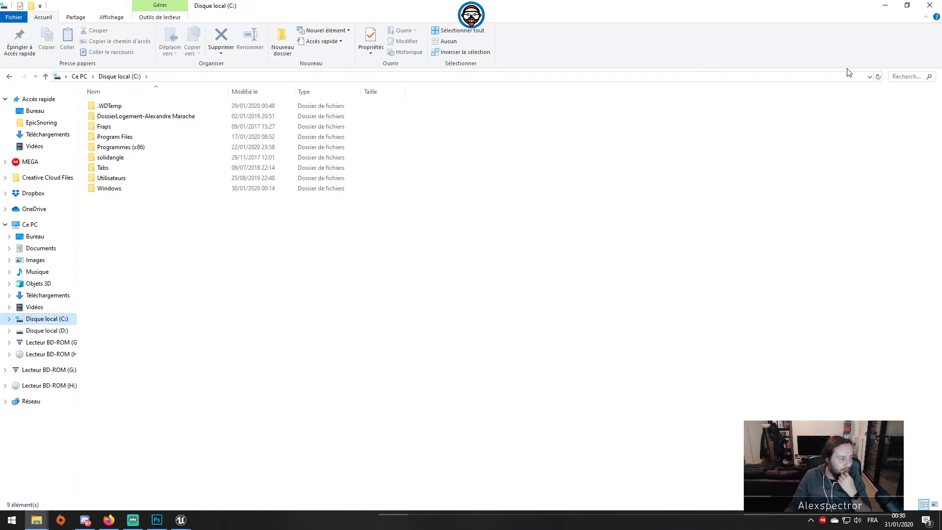
left_click(907, 77)
type("roboto")
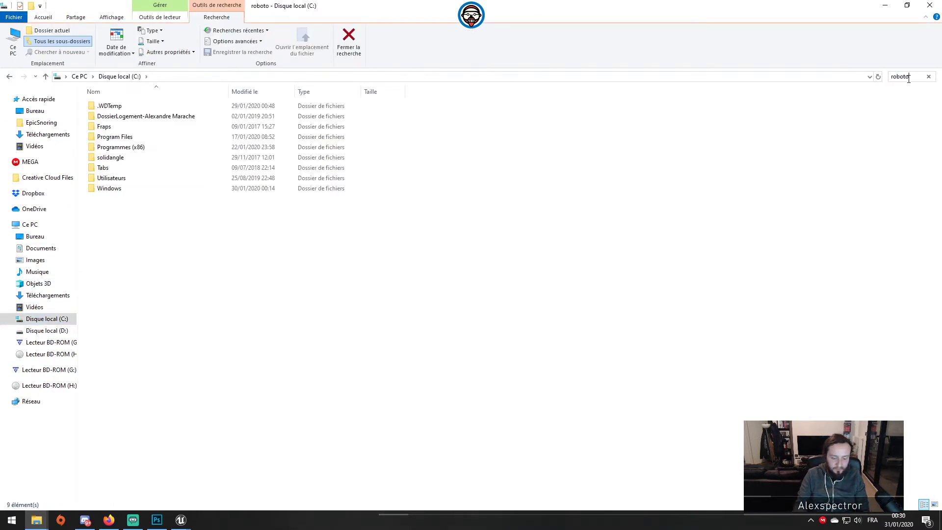
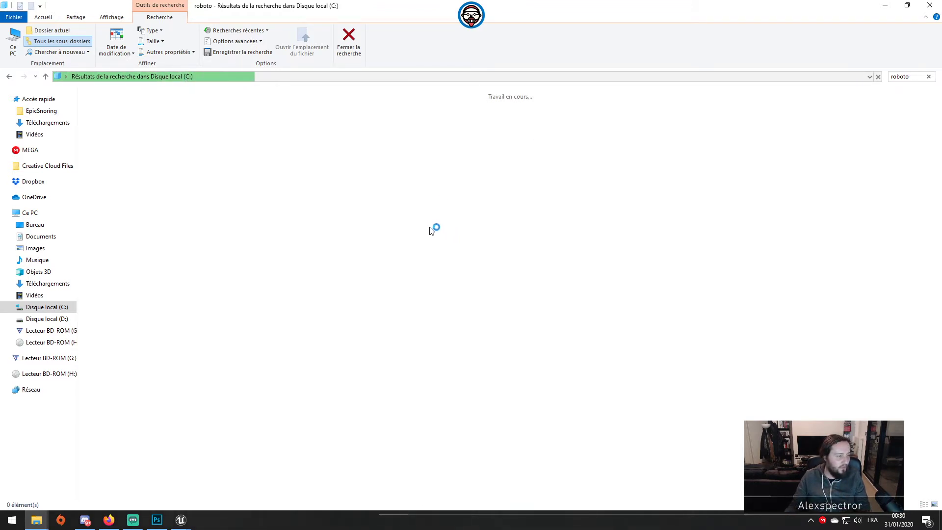
Switch to Firefox, open the Google Fonts result for Roboto Slab and look through its styles and pairings.
left_click(108, 520)
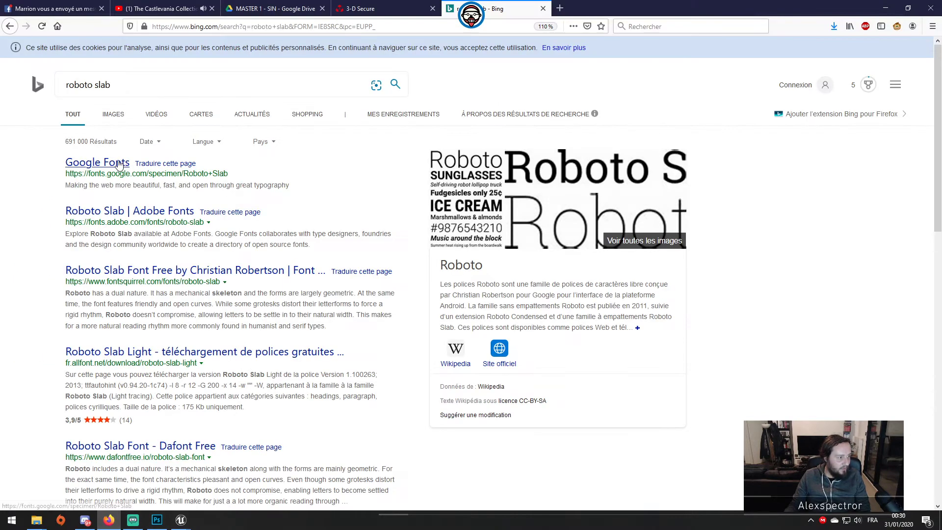
left_click(118, 165)
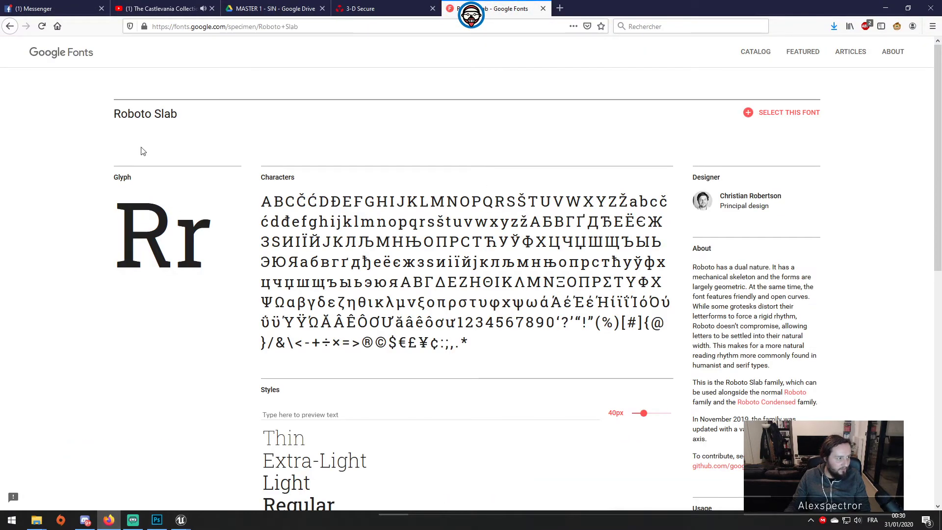
scroll(438, 374, "down", 4)
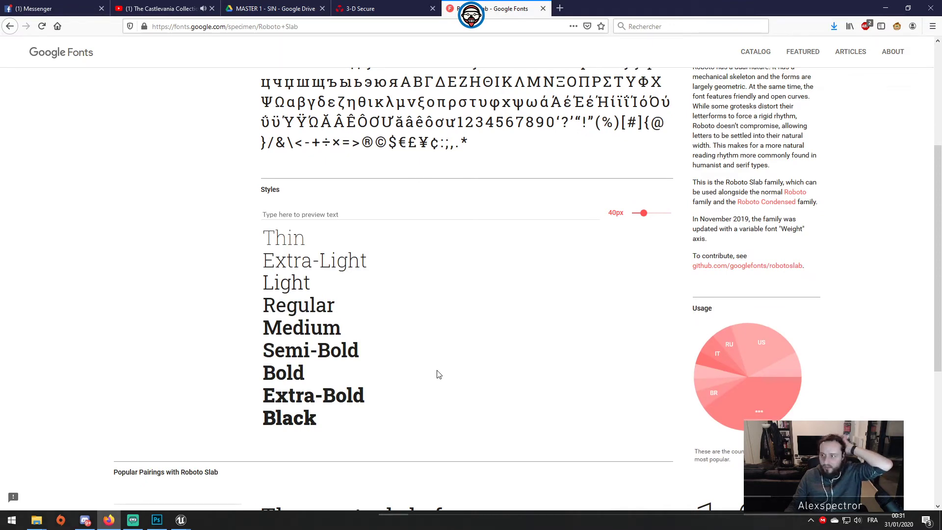
scroll(438, 374, "down", 3)
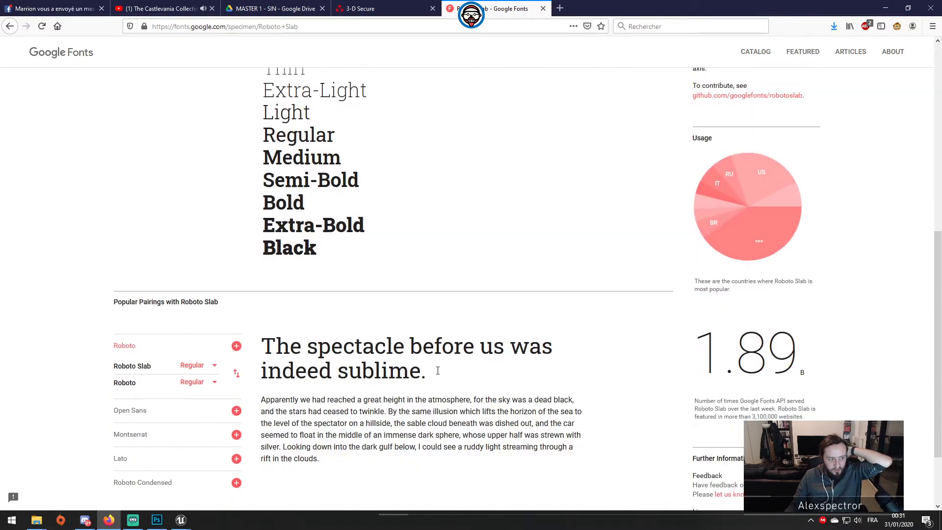
scroll(438, 375, "up", 5)
scroll(438, 374, "up", 2)
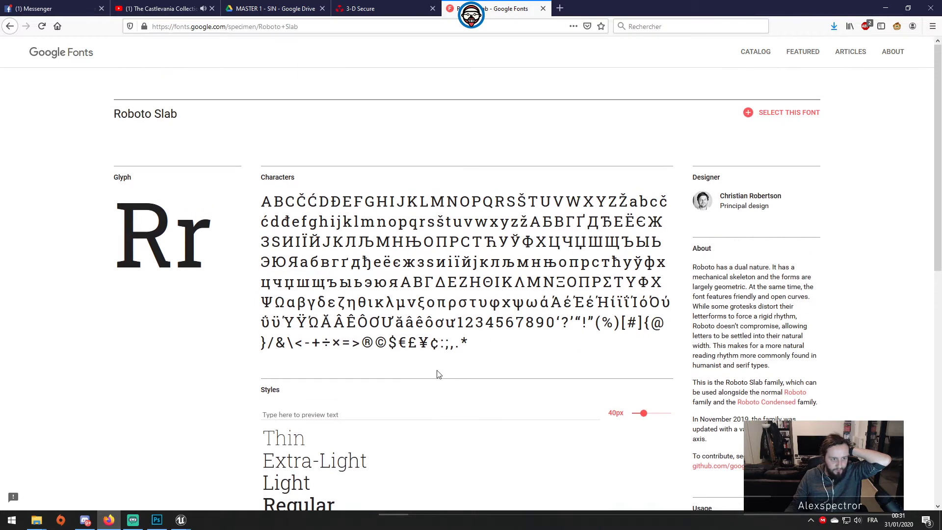
Select the Roboto Slab family on Google Fonts and download it, saving Roboto_Slab.zip.
left_click(789, 113)
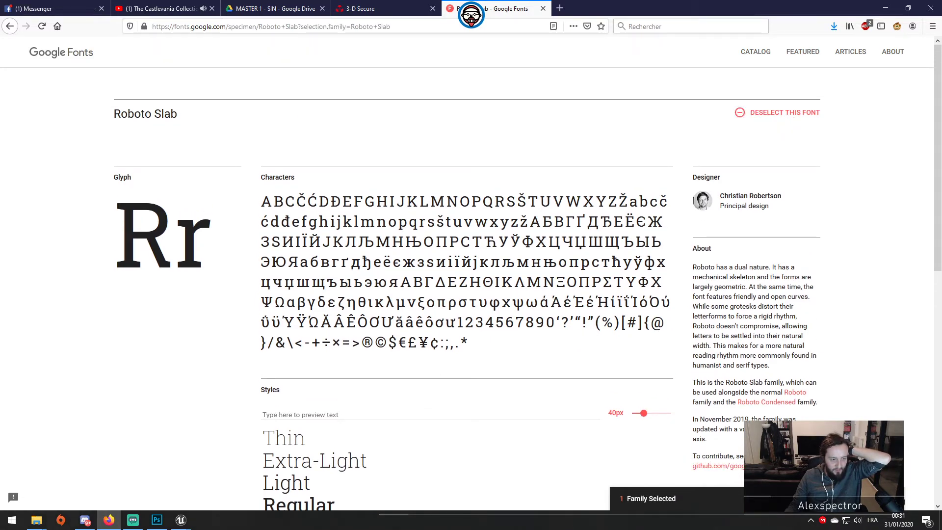
left_click(784, 499)
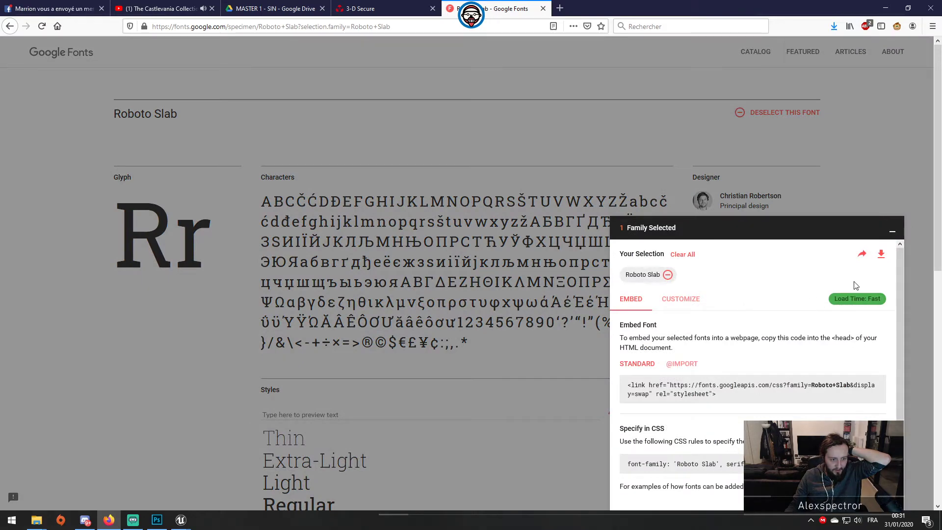
left_click(882, 255)
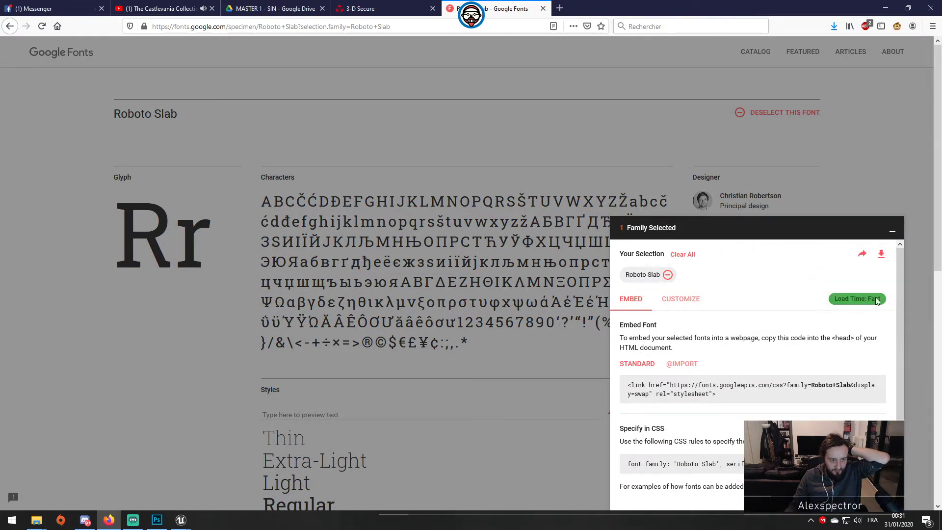
left_click(886, 251)
left_click(825, 323)
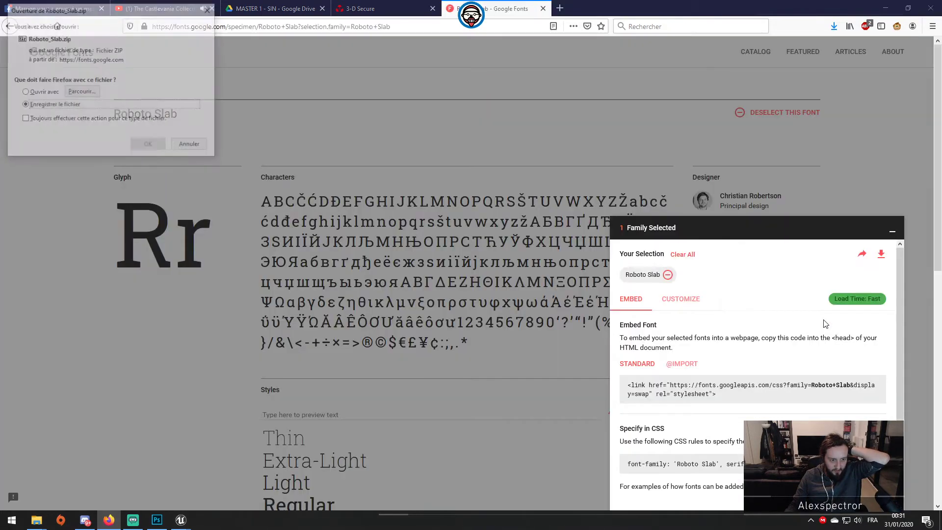
left_click(139, 147)
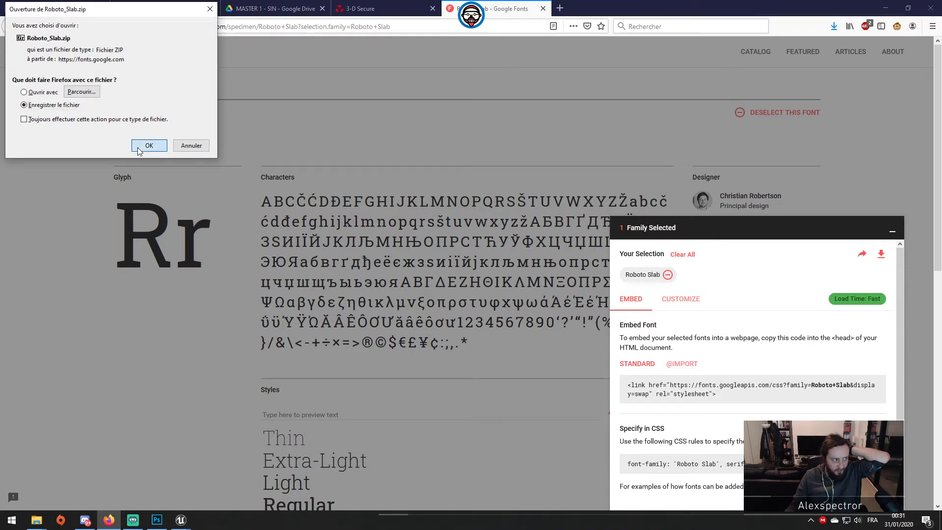
Show the downloaded Roboto_Slab.zip in its containing folder and copy the archive.
left_click(36, 519)
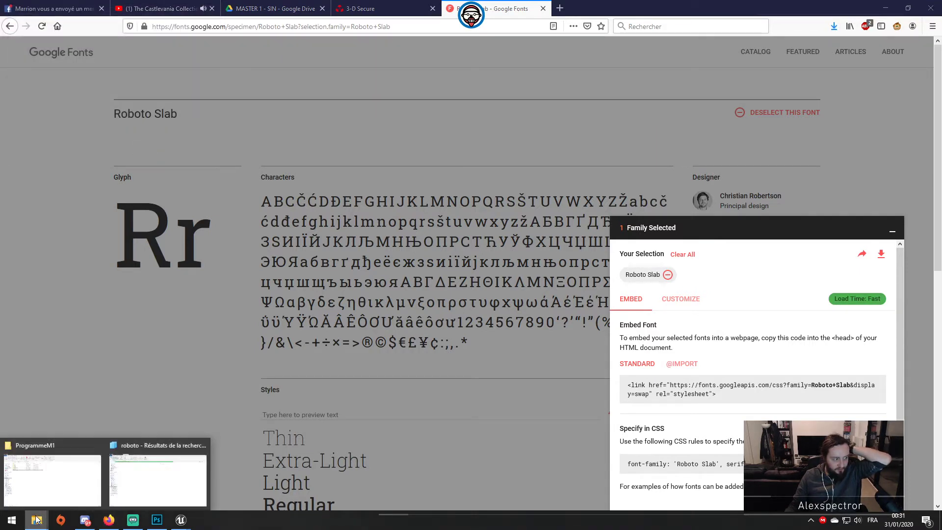
left_click(833, 26)
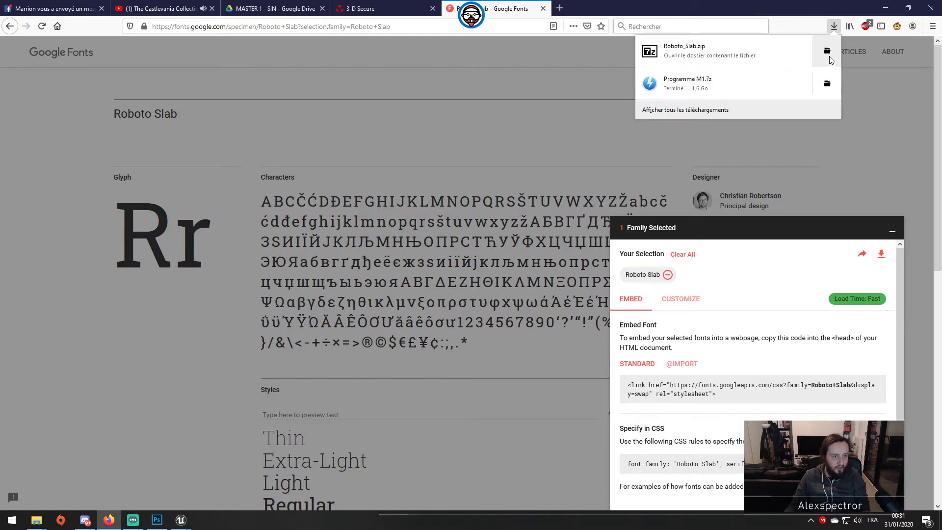
left_click(829, 55)
right_click(146, 120)
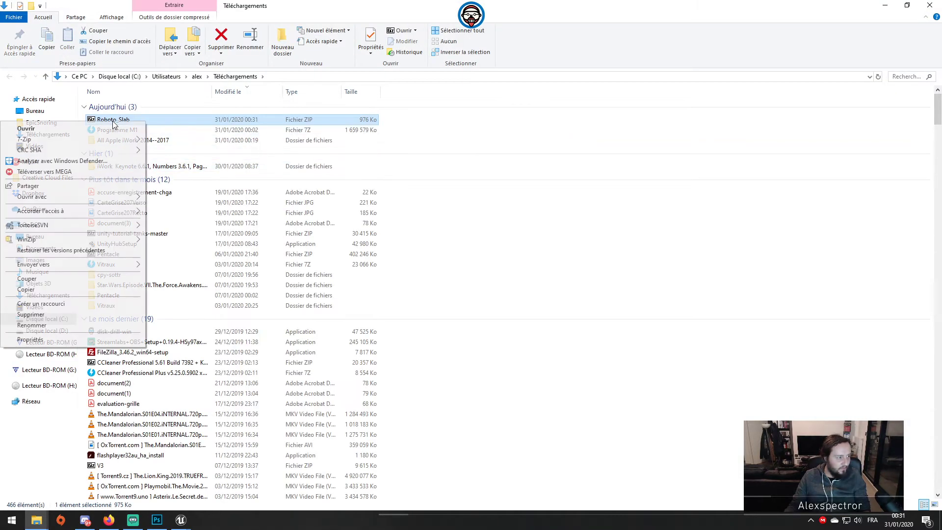
left_click(38, 290)
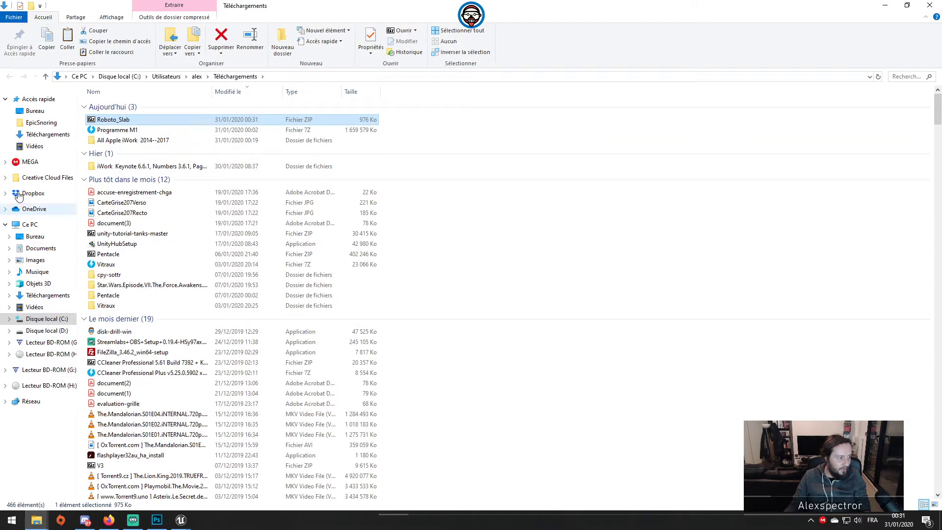
Create a folder named Fonts inside the desktop's Programme M1 folder.
left_click(50, 112)
scroll(206, 236, "down", 2)
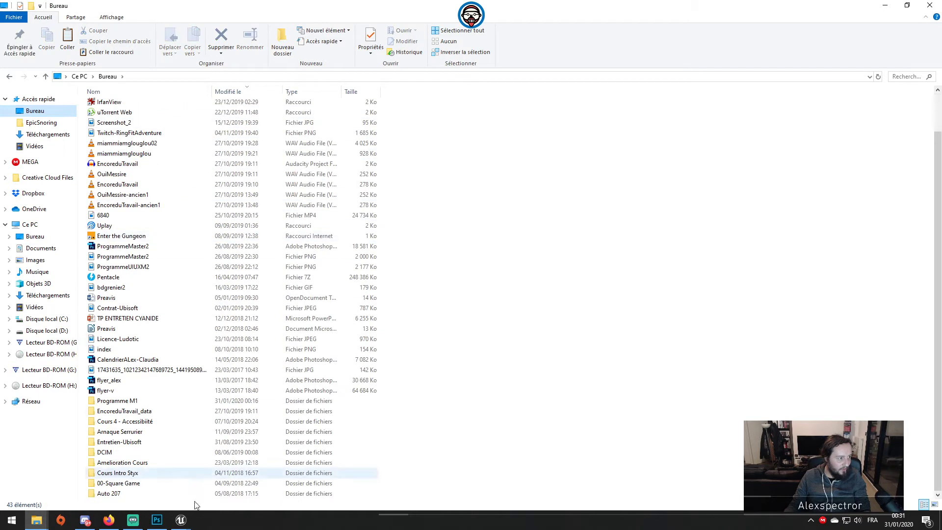
double_click(118, 401)
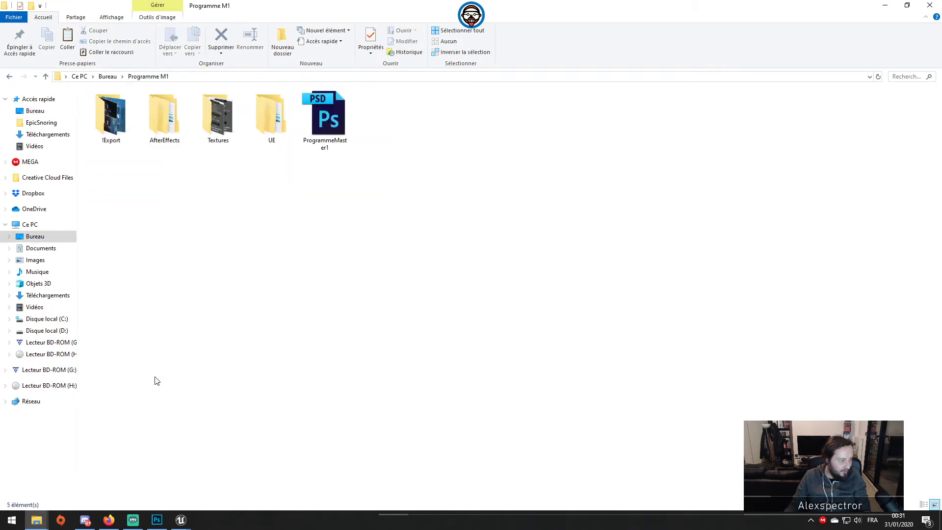
right_click(212, 224)
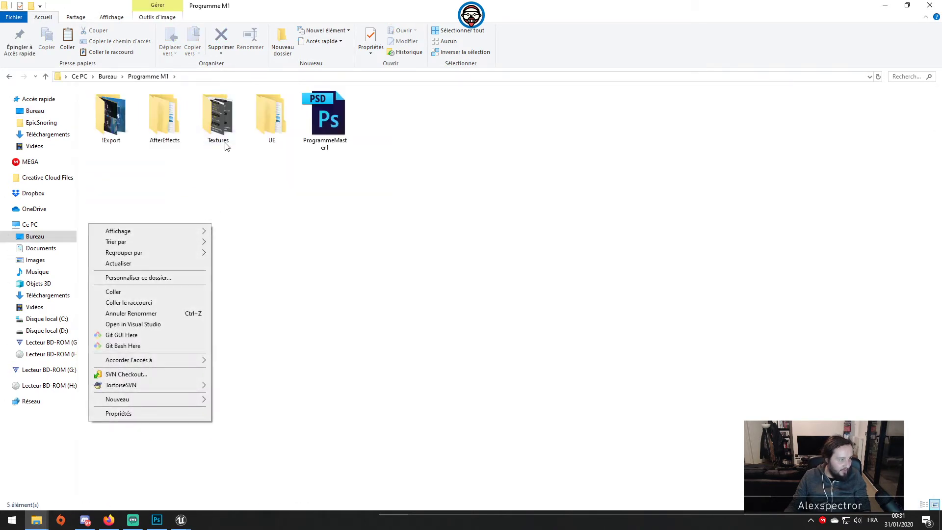
mouse_move(165, 400)
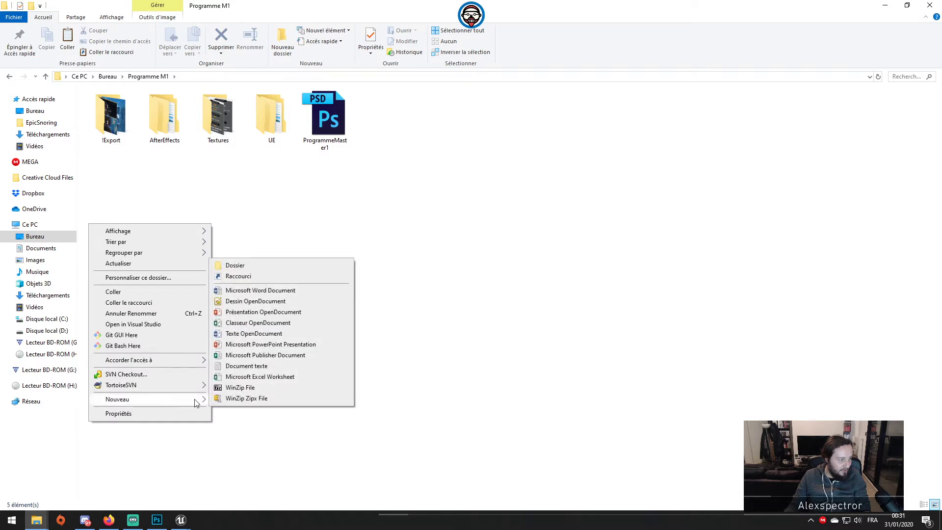
left_click(262, 268)
type("Fonts")
key("Return")
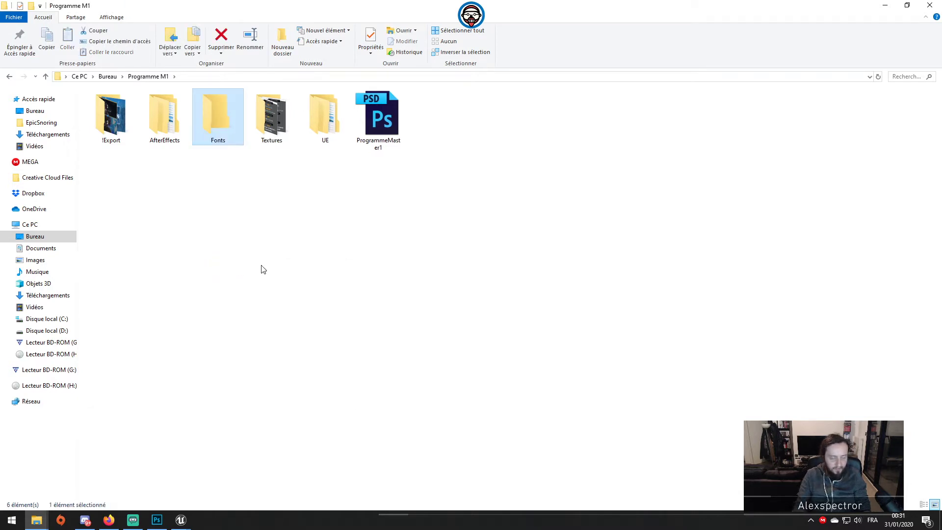
Paste the Roboto_Slab archive into the Fonts folder and extract it with 7-Zip to its own Roboto_Slab subfolder.
double_click(215, 119)
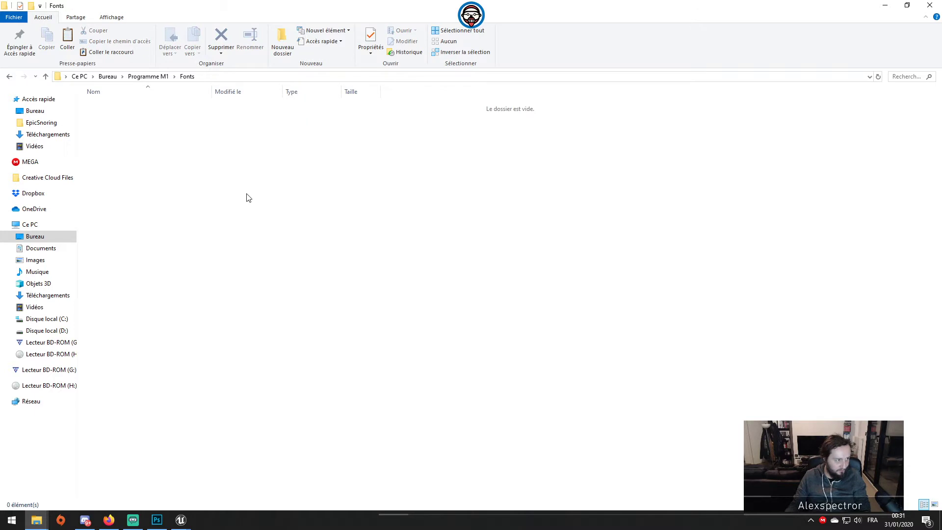
key("ctrl+v")
right_click(133, 107)
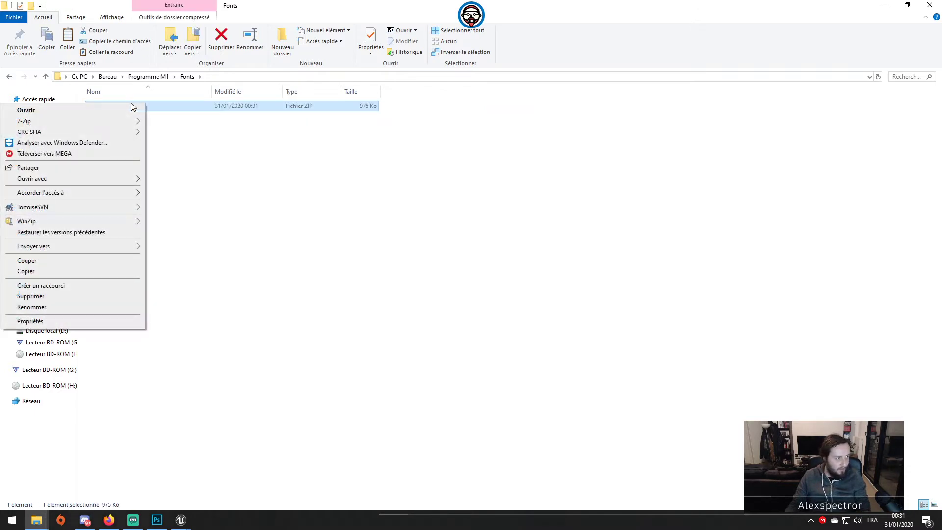
mouse_move(118, 123)
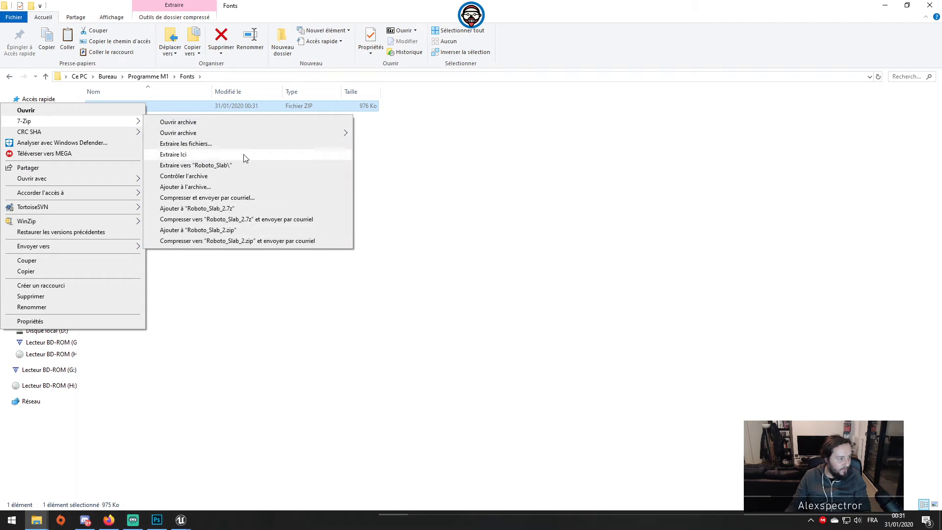
left_click(245, 165)
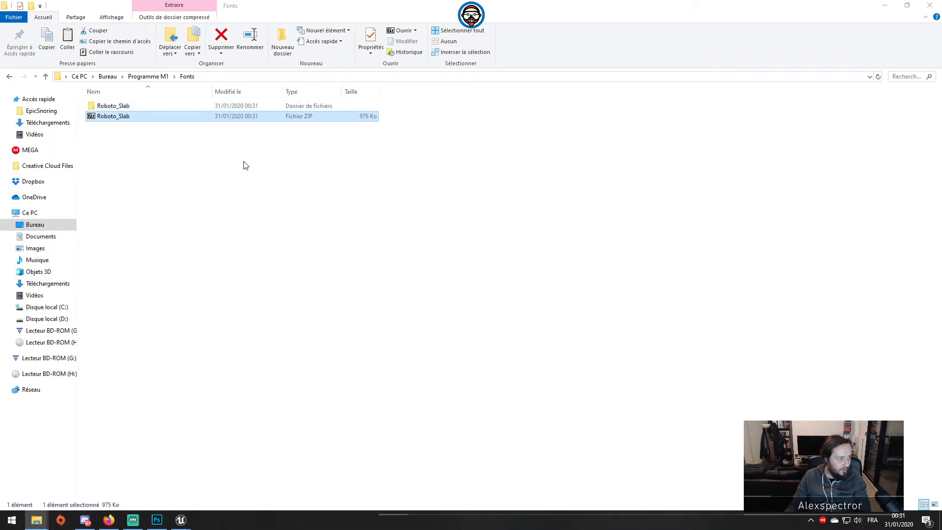
Delete the Roboto_Slab ZIP from the Fonts folder, return to Programme M1 and select the ProgrammeMaster1 file.
key("Delete")
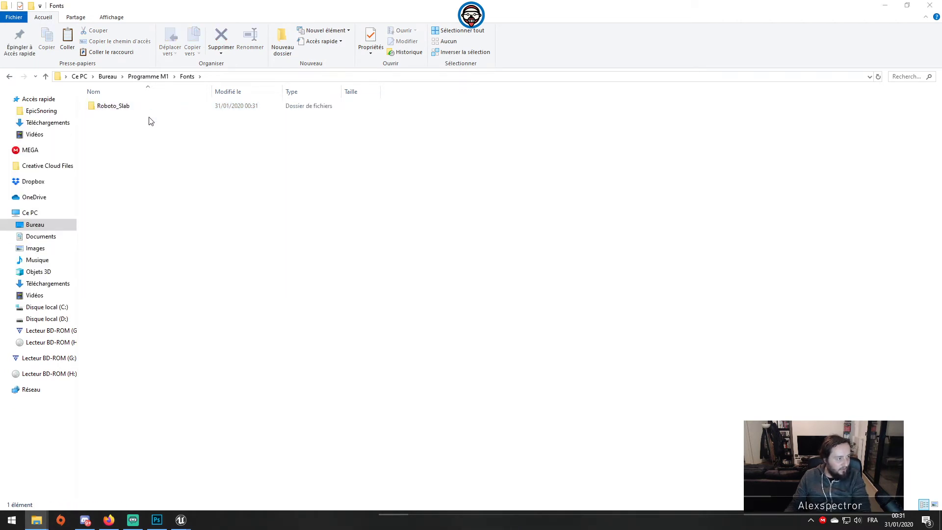
left_click(150, 77)
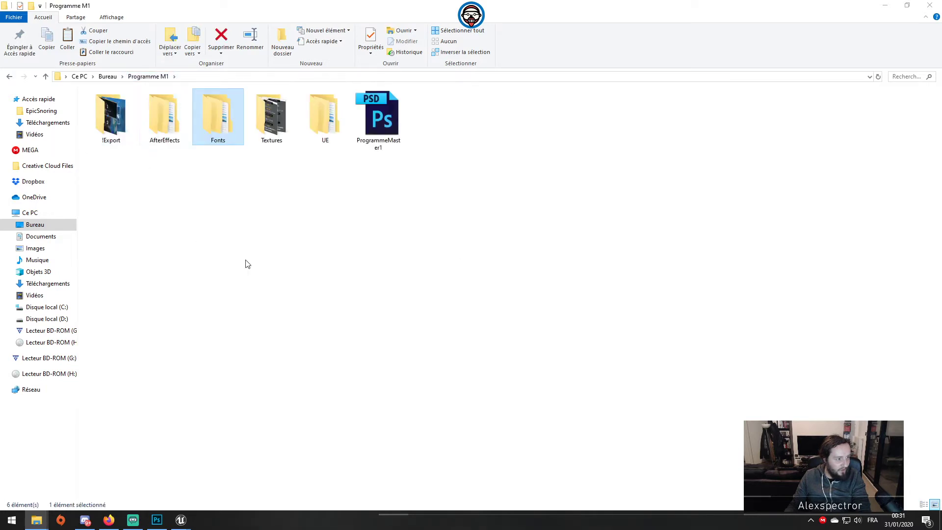
left_click(378, 117)
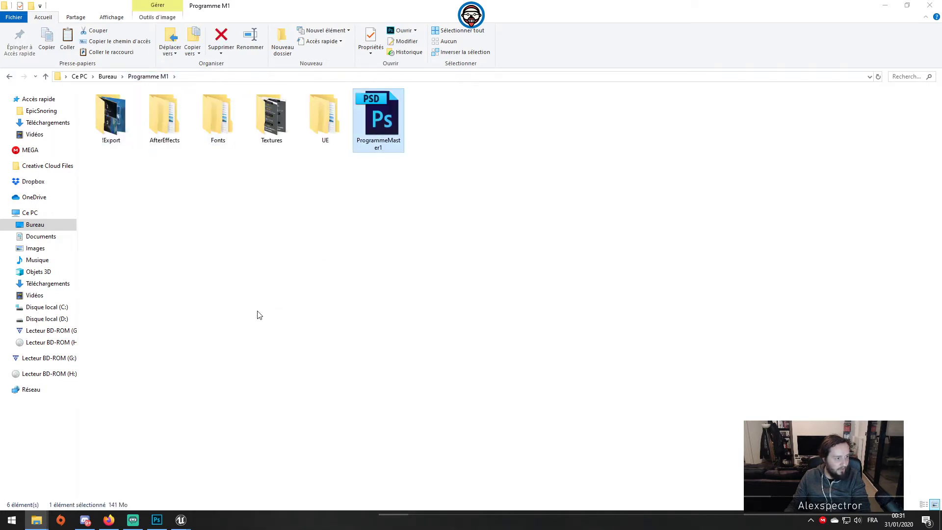
left_click(273, 118)
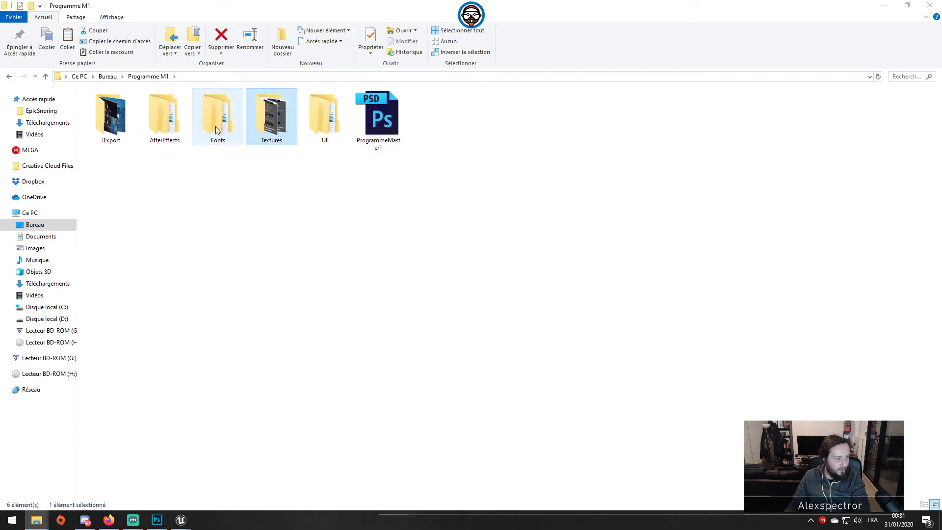
left_click(103, 115)
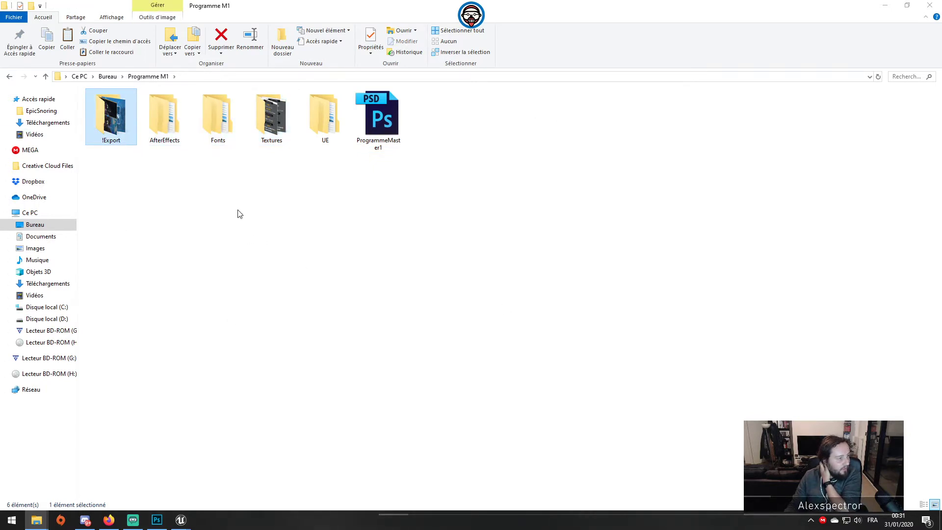
left_click(169, 122)
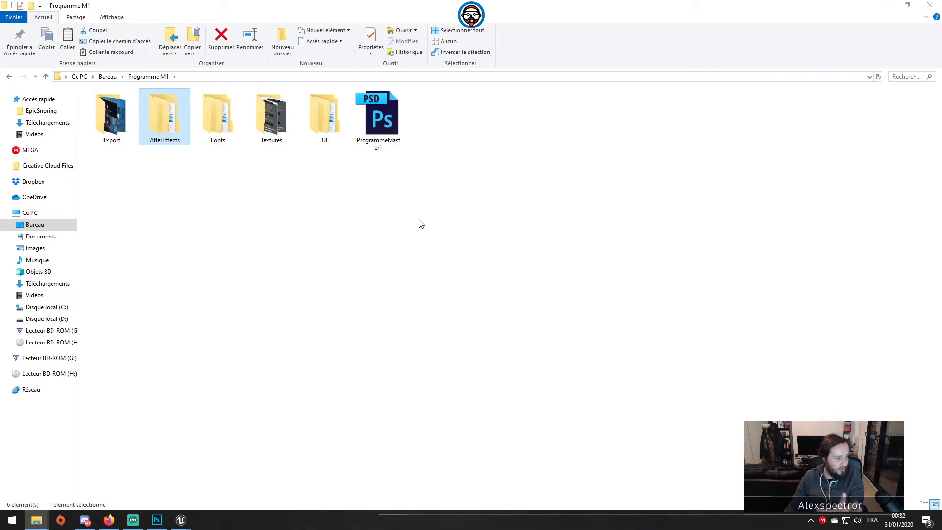
Switch to the ProgrammeM1 project in Unreal Engine and create a folder named Fonts in its Content folder.
mouse_move(180, 523)
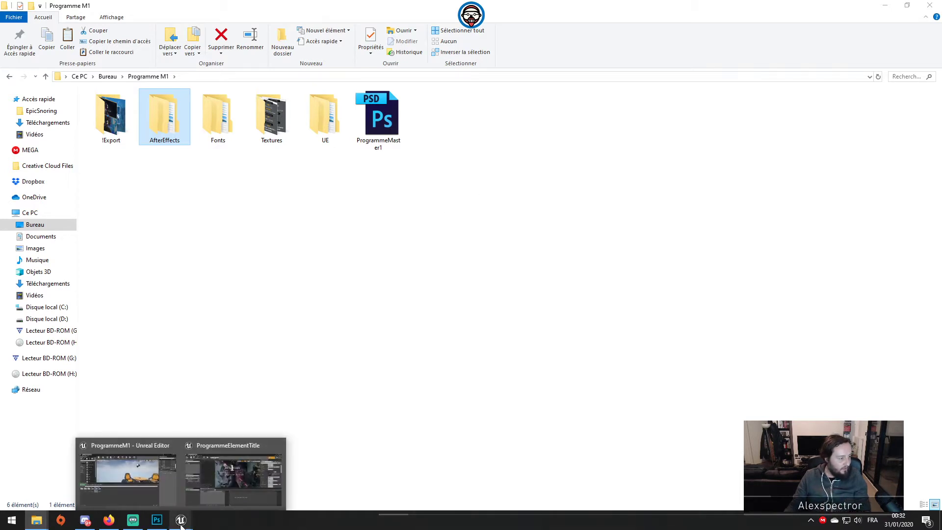
left_click(214, 469)
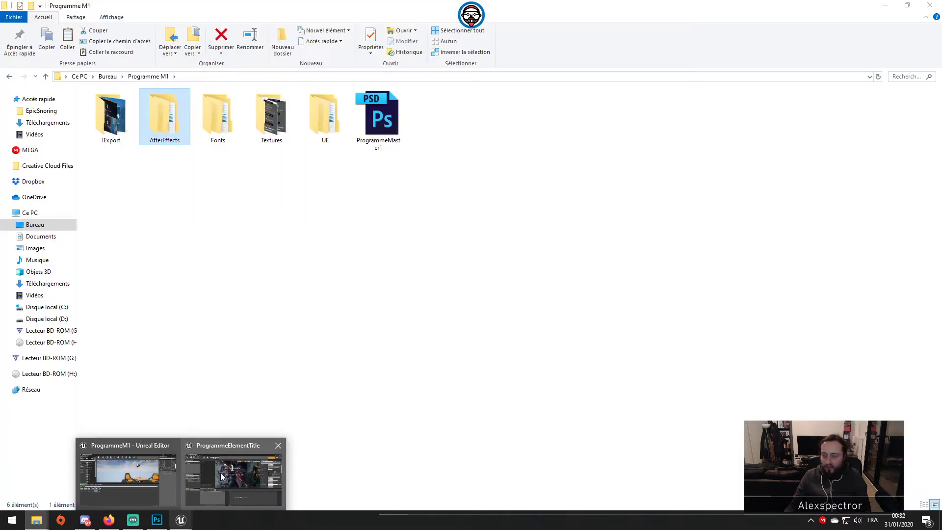
left_click(220, 472)
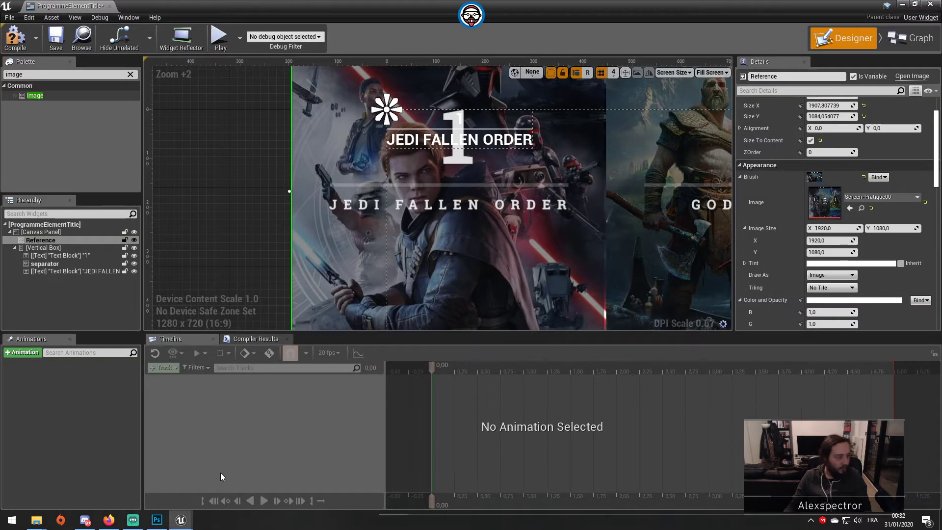
left_click(902, 4)
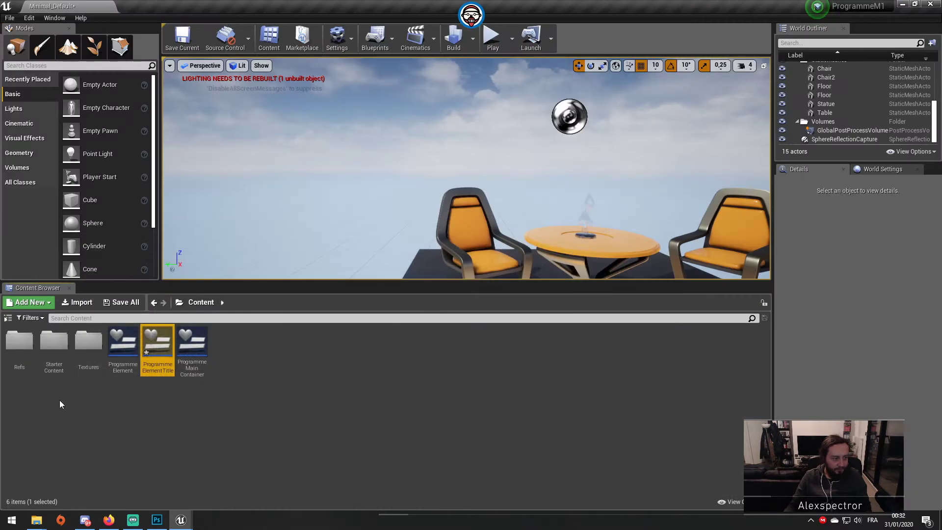
left_click(67, 423)
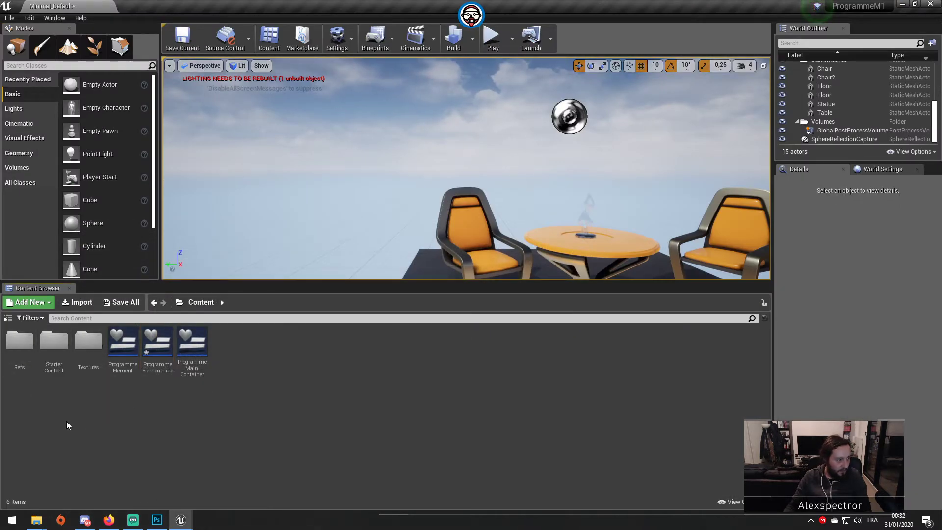
left_click(28, 302)
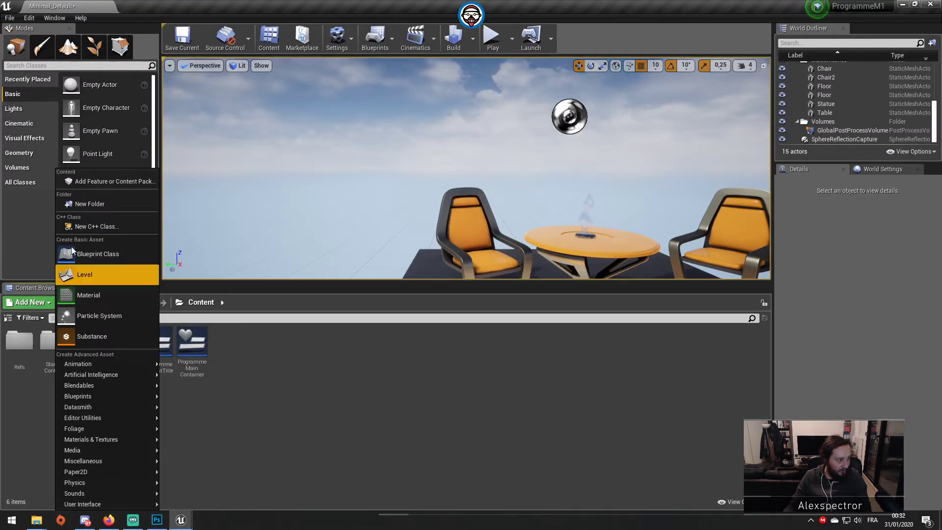
left_click(104, 205)
type("Fonts")
key("Return")
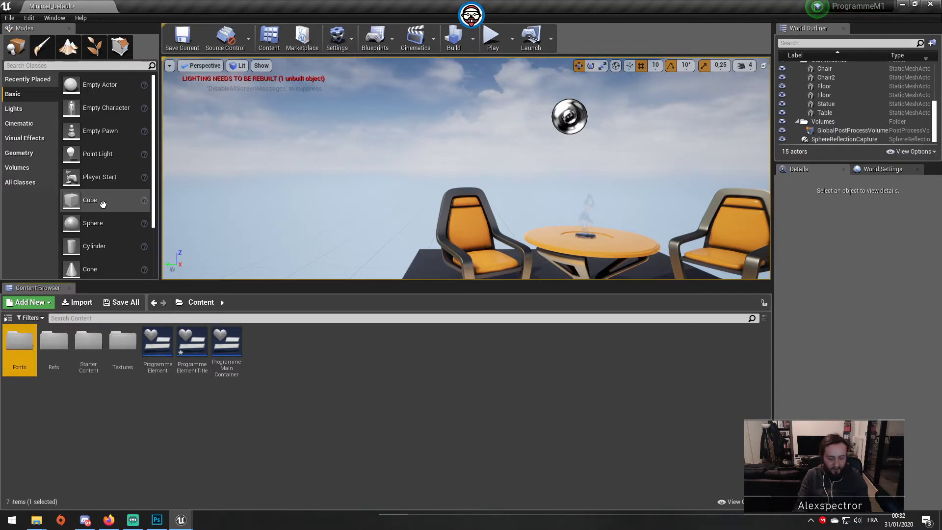
Import every RobotoSlab file, Black through Thin, from Roboto_Slab's static folder into the Fonts folder, creating a Font asset for each, and save the level.
double_click(26, 348)
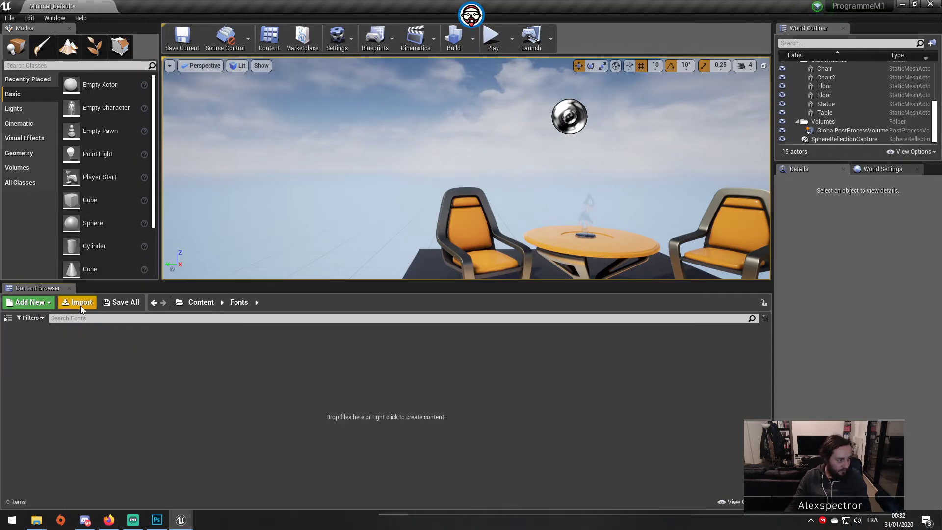
left_click(81, 305)
left_click(152, 23)
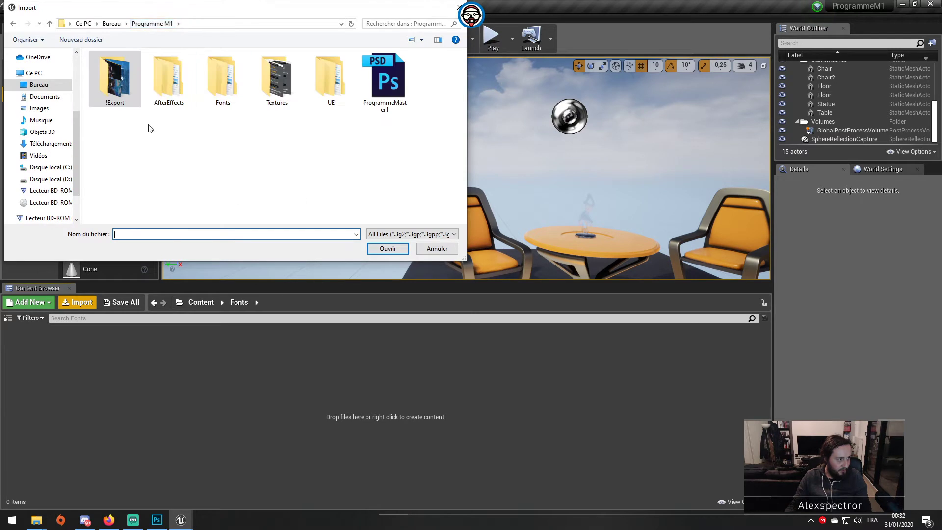
double_click(216, 78)
double_click(128, 70)
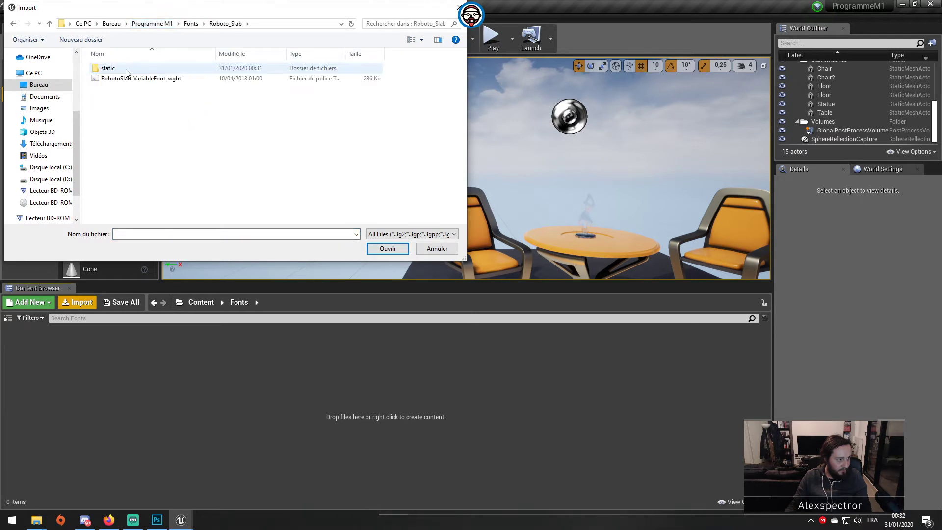
double_click(131, 72)
left_click(147, 70)
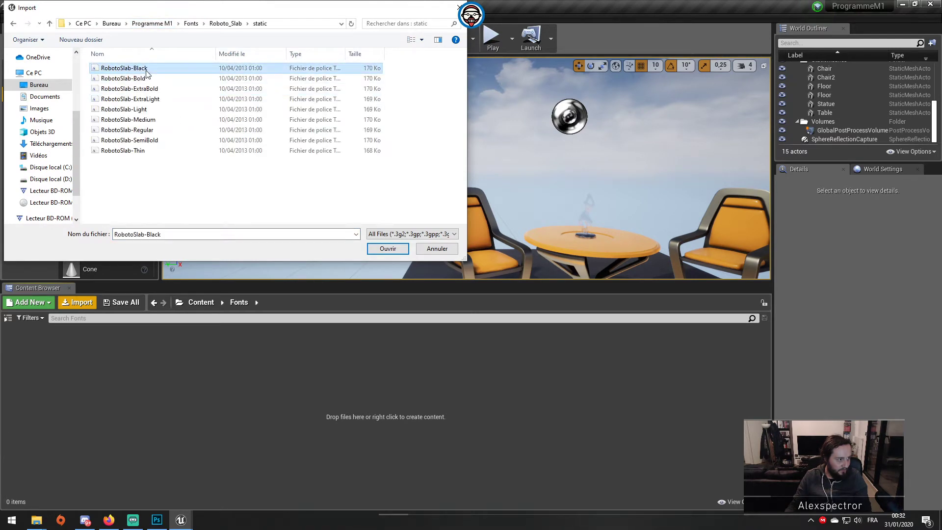
left_click(152, 150, "shift")
left_click(388, 248)
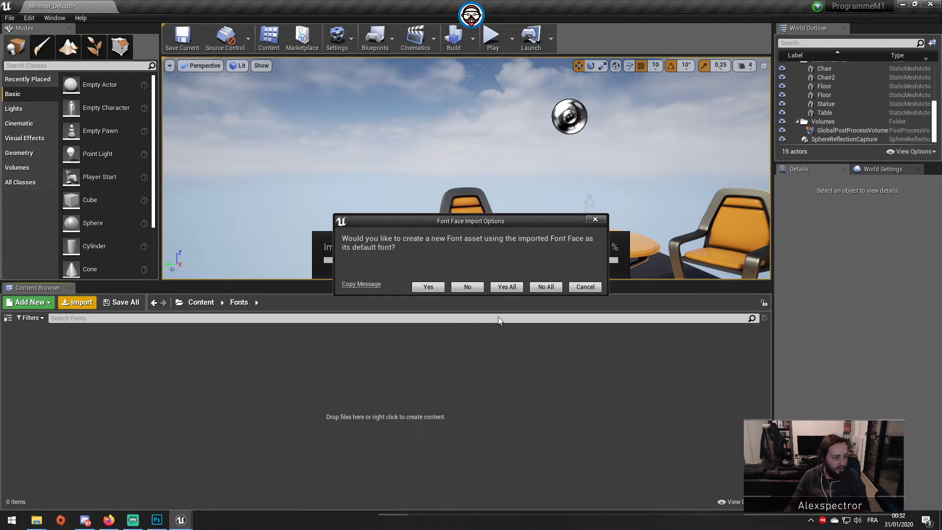
left_click(510, 287)
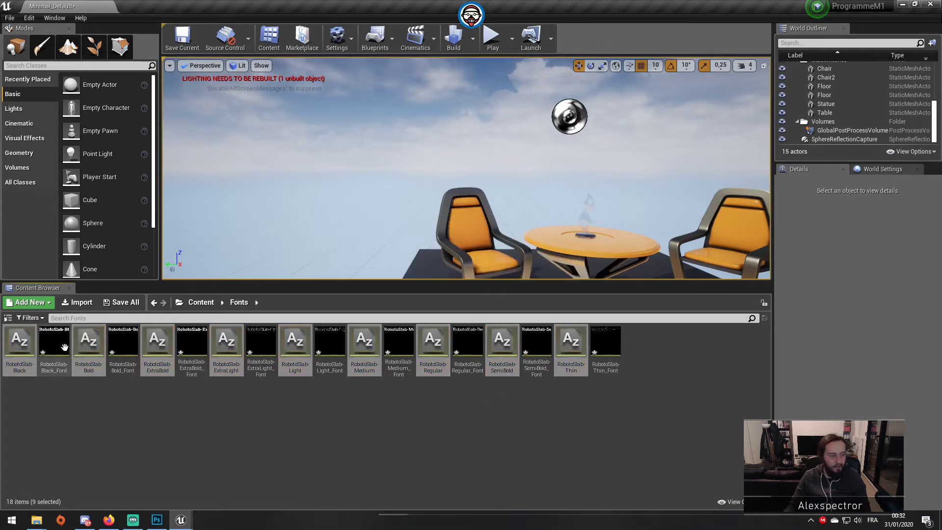
key("ctrl+s")
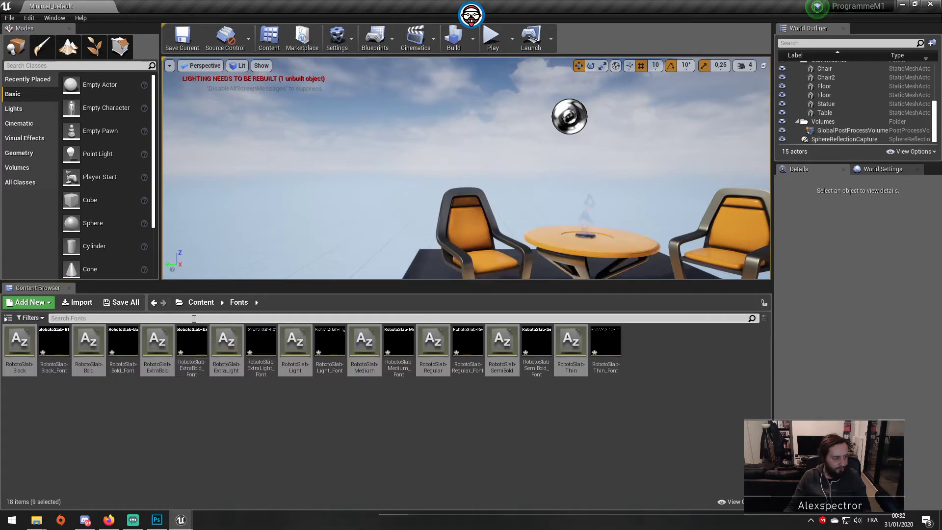
Reopen the ProgrammeElementTitle widget from Content and set the "1" text block's font family to RobotoSlab-SemiBold_Font.
left_click(201, 303)
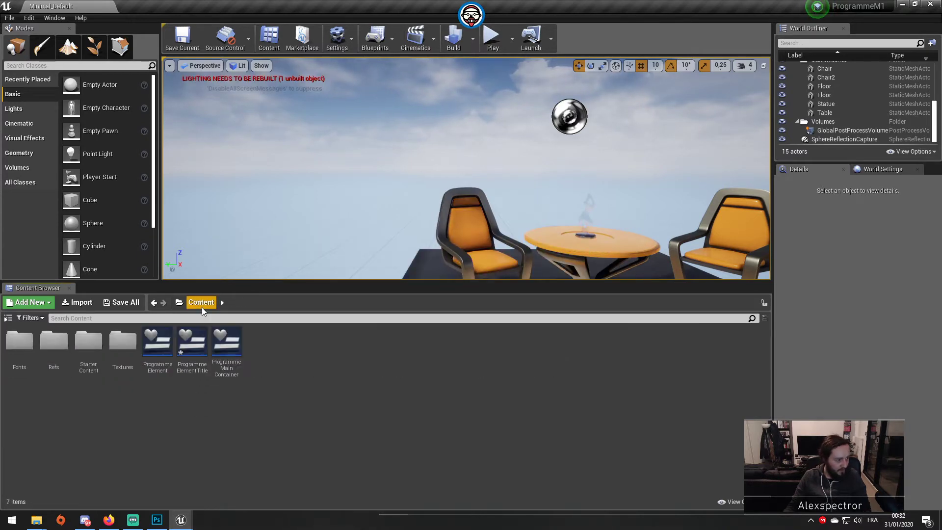
double_click(192, 346)
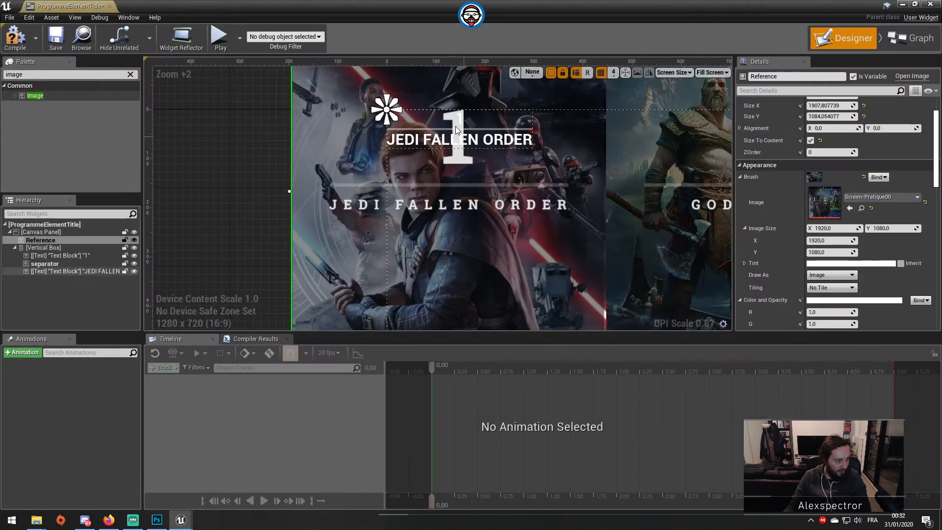
left_click(455, 126)
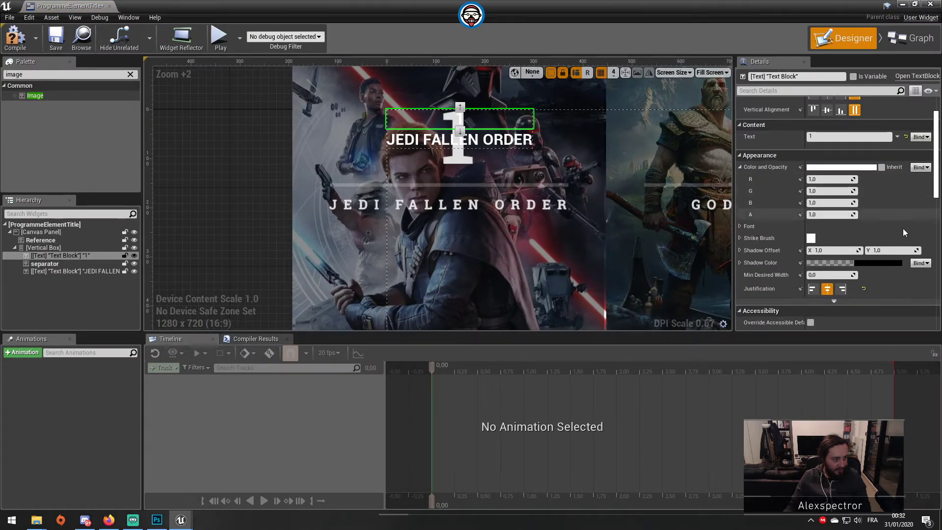
scroll(887, 242, "down", 8)
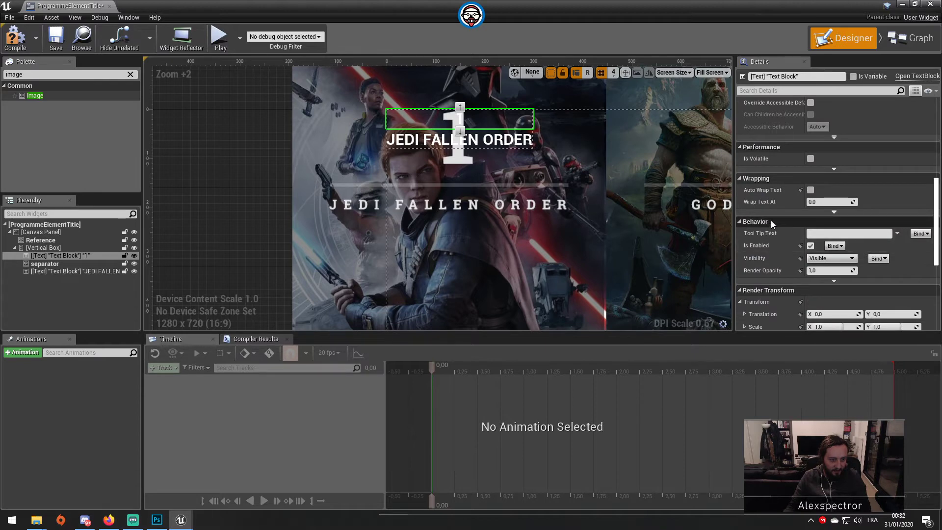
scroll(779, 252, "up", 5)
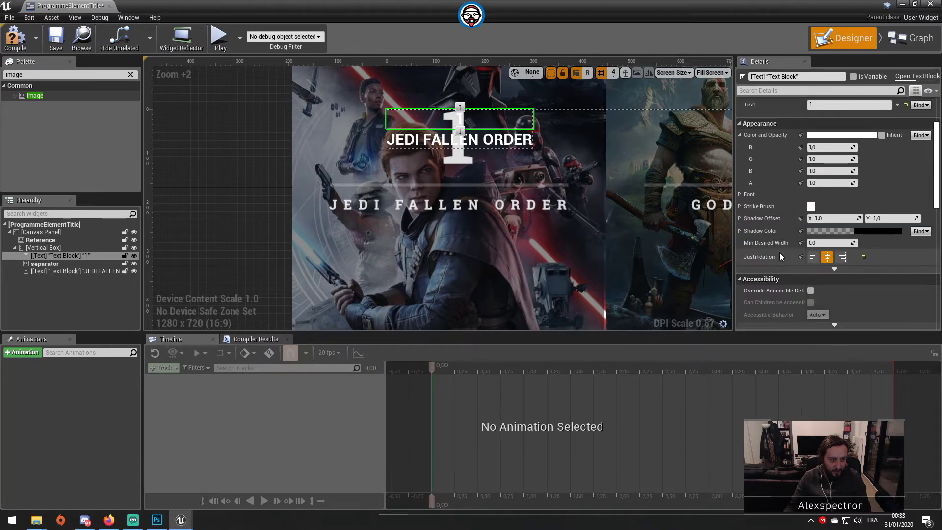
left_click(740, 194)
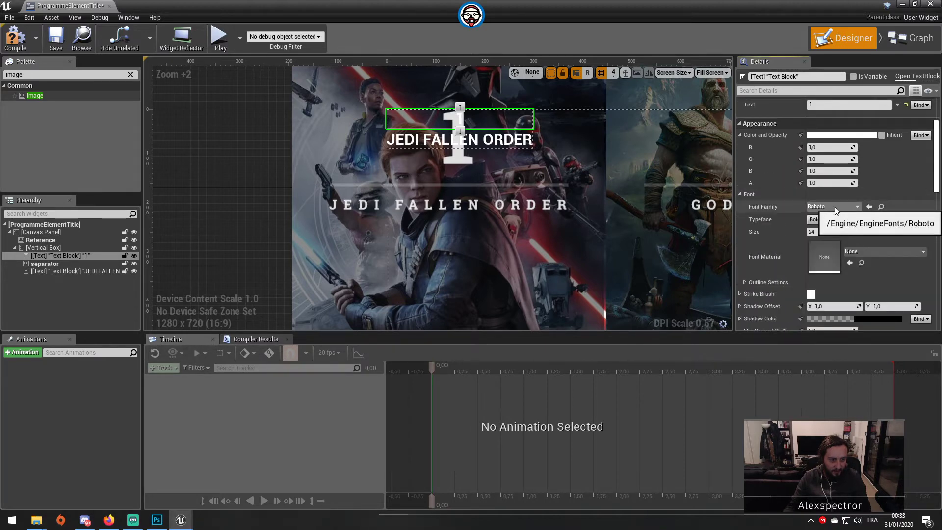
left_click(834, 206)
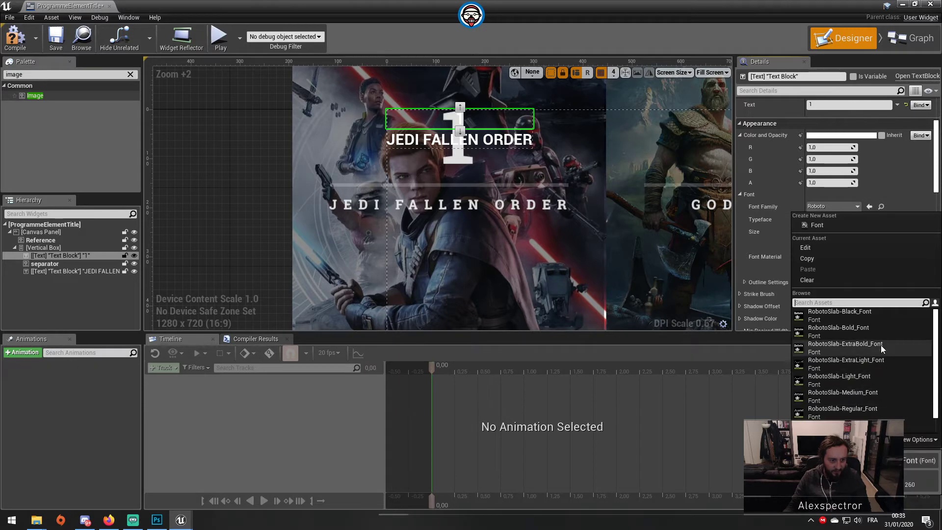
left_click(878, 409)
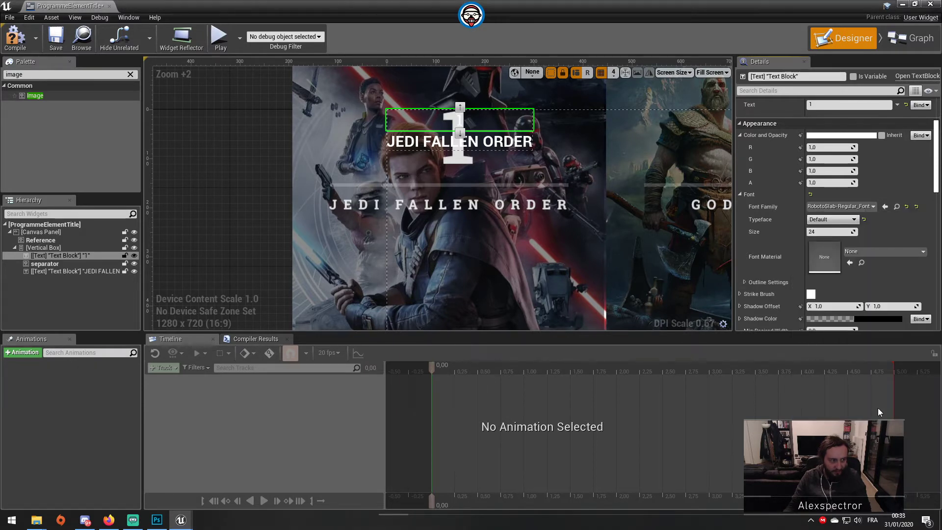
left_click(840, 206)
scroll(852, 393, "down", 2)
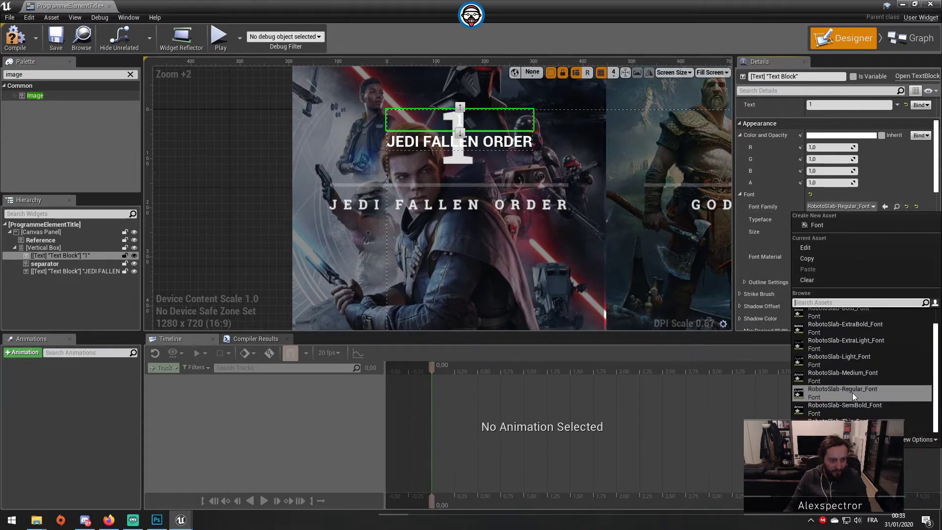
left_click(869, 405)
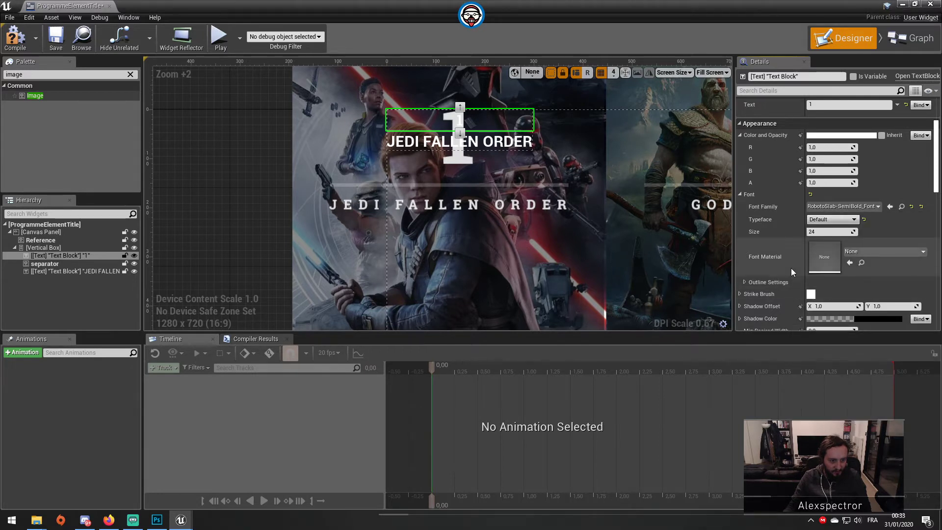
Try font sizes 144 and 100 on the "1" text block, and settle on 120.
left_click_drag(823, 229, 812, 232)
left_click_drag(809, 232, 812, 232)
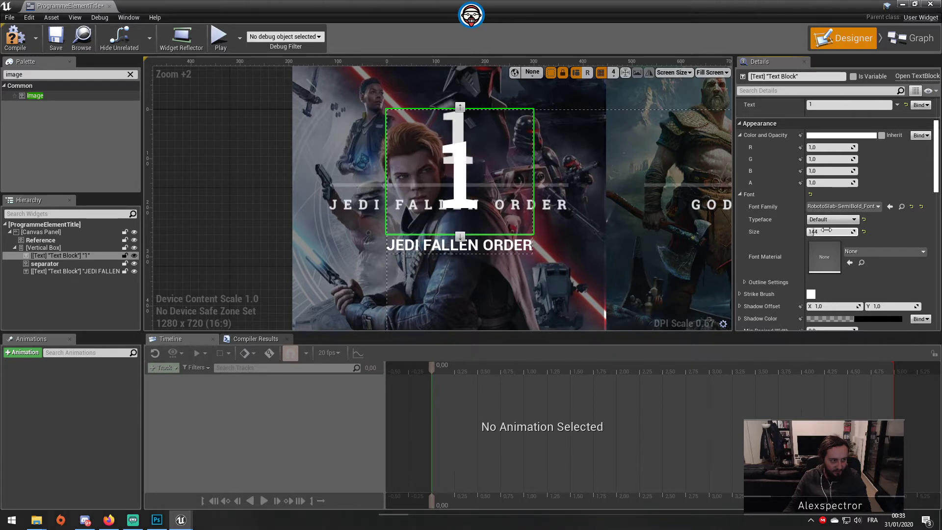
left_click(826, 231)
type("1")
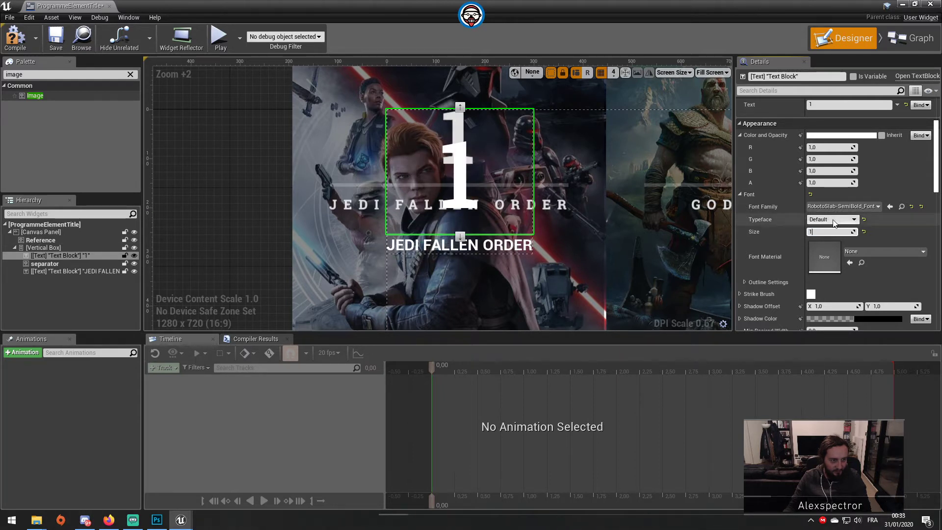
type("00")
key("Return")
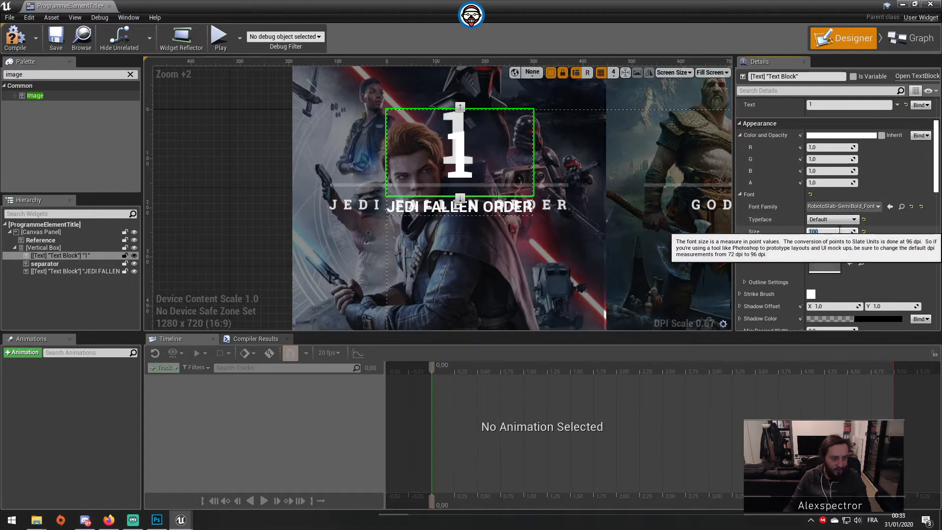
type("120")
key("Return")
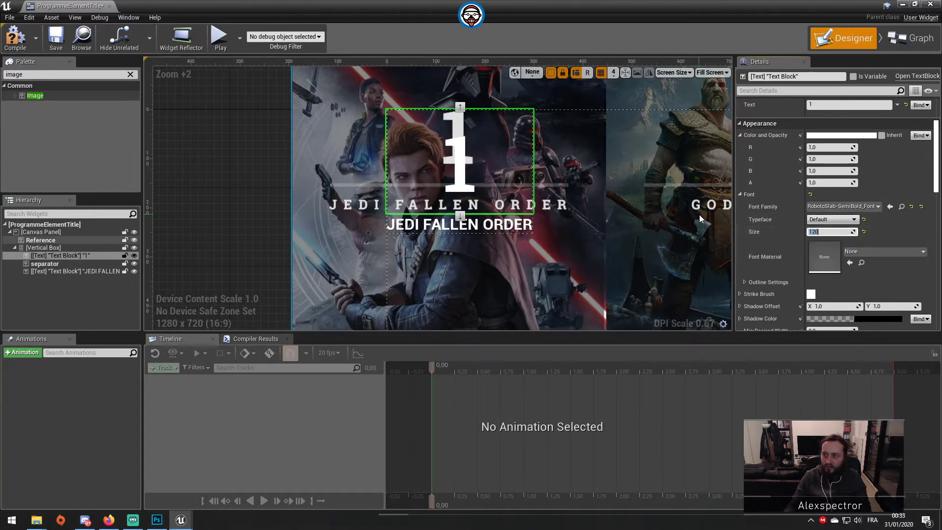
Move the Reference image down so its number 1 lines up with the widget's "1" text block.
left_click(76, 246)
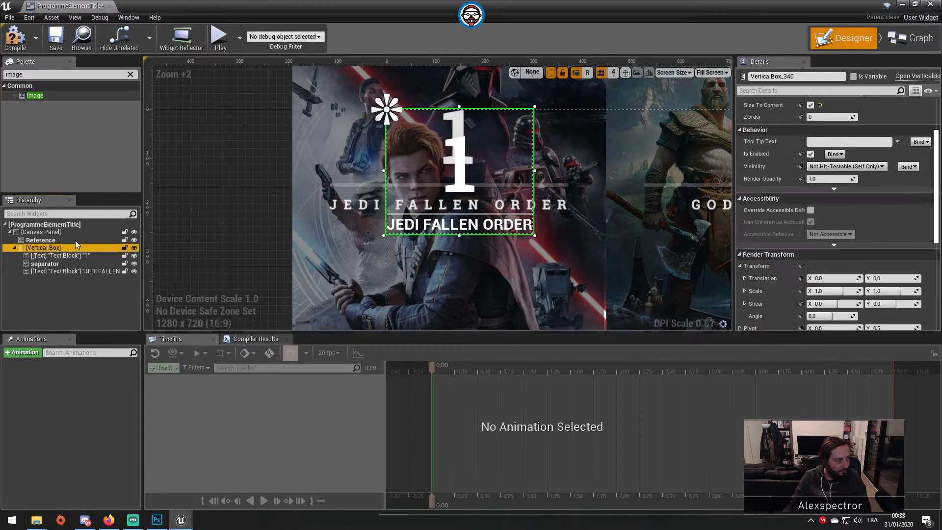
left_click(617, 175)
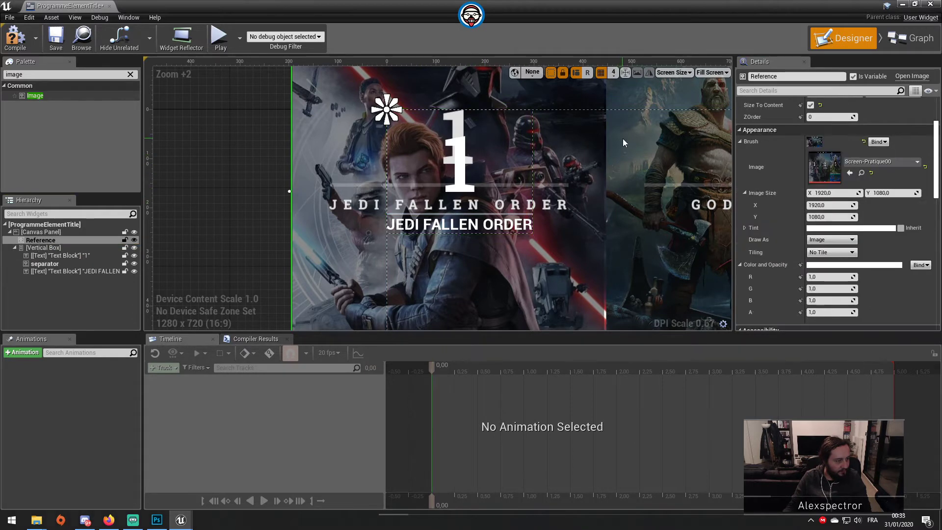
left_click_drag(623, 138, 624, 164)
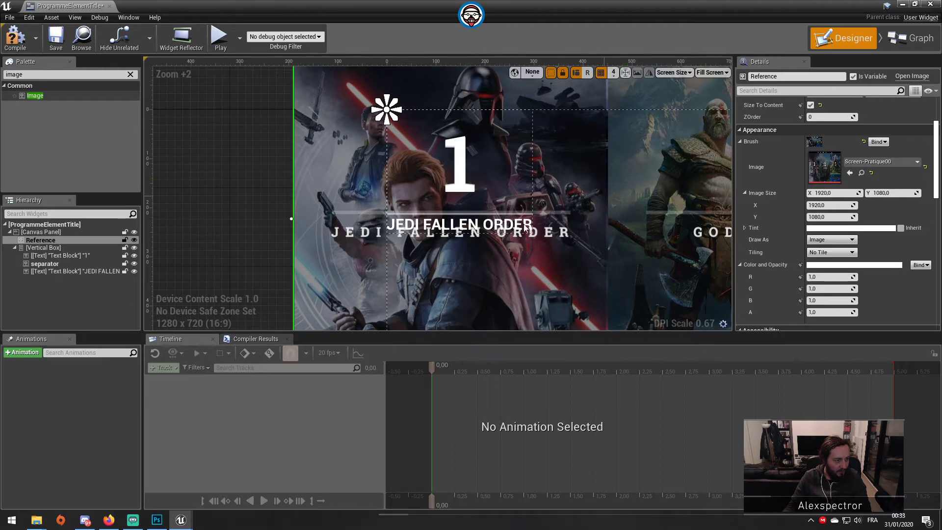
Try RobotoSlab-Regular_Font on the "JEDI FALLEN ORDER" text block, and settle on RobotoSlab-Medium_Font as its font family.
left_click(438, 227)
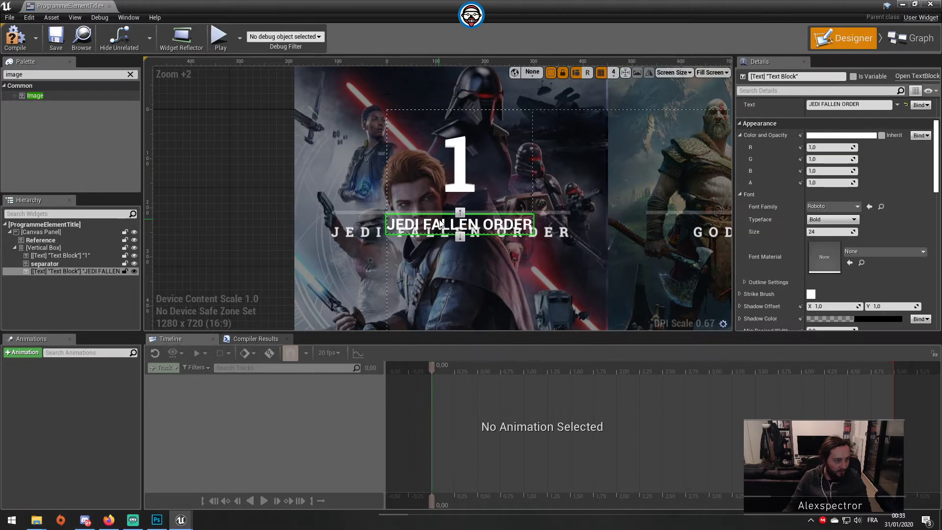
left_click(843, 208)
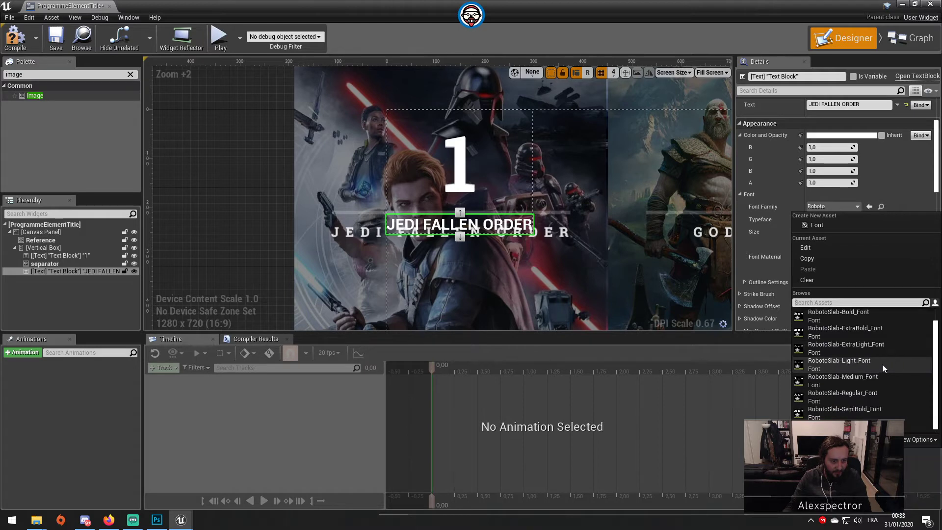
scroll(882, 373, "down", 1)
left_click(884, 390)
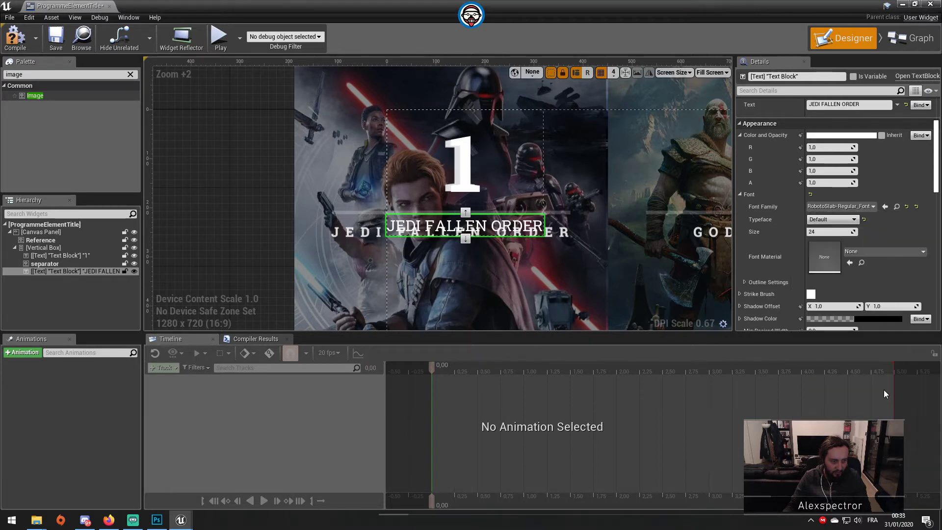
left_click(854, 208)
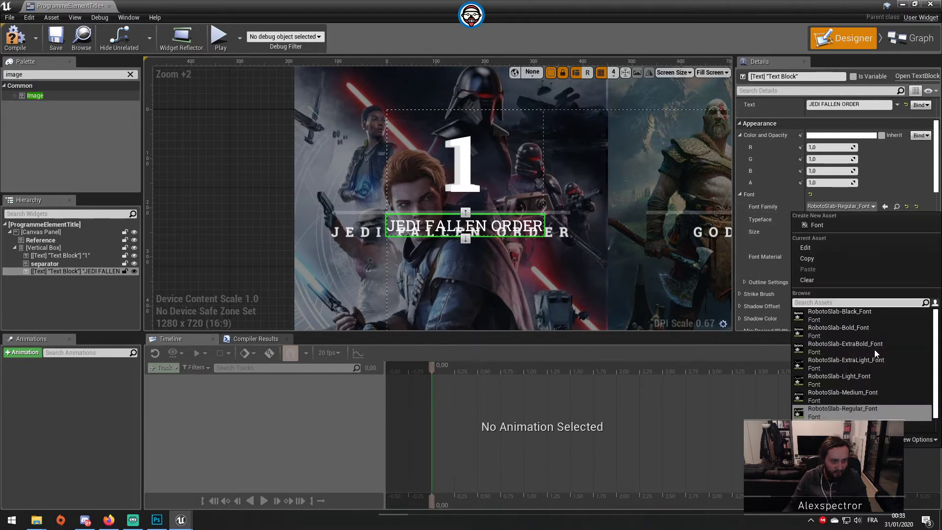
left_click(866, 380)
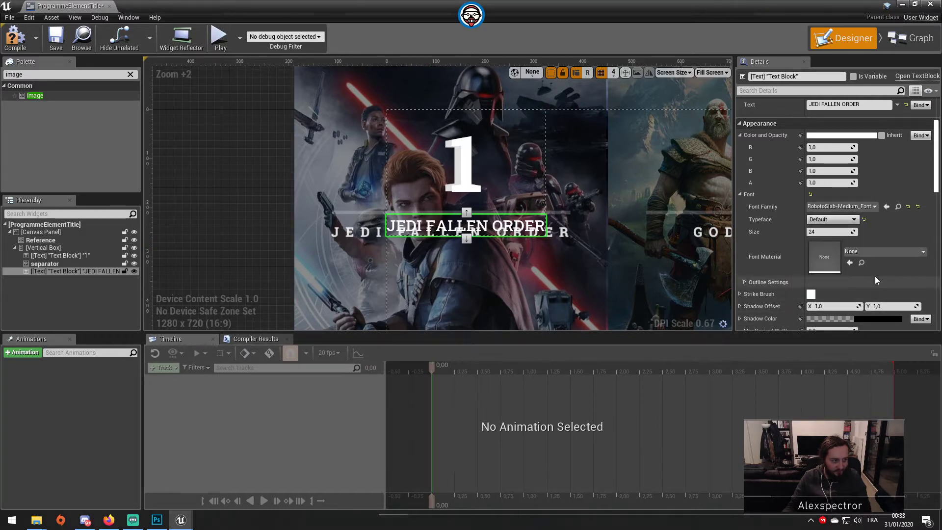
Try widening the separator image by raising its Image Size X to about 87.
left_click(406, 215)
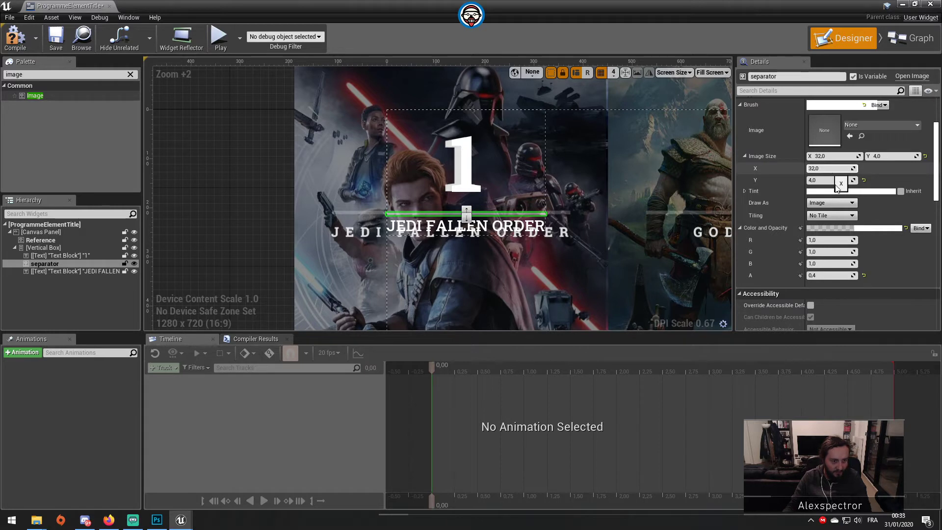
scroll(836, 185, "up", 3)
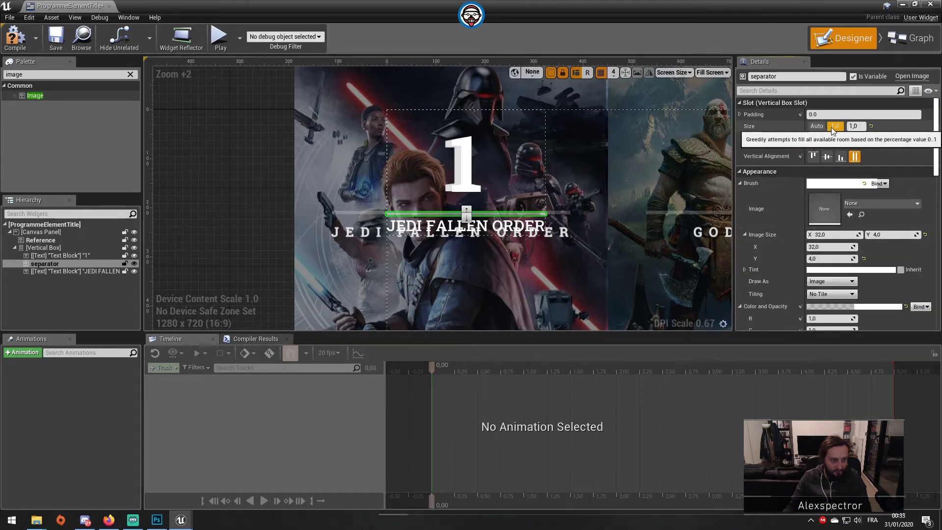
scroll(829, 232, "down", 2)
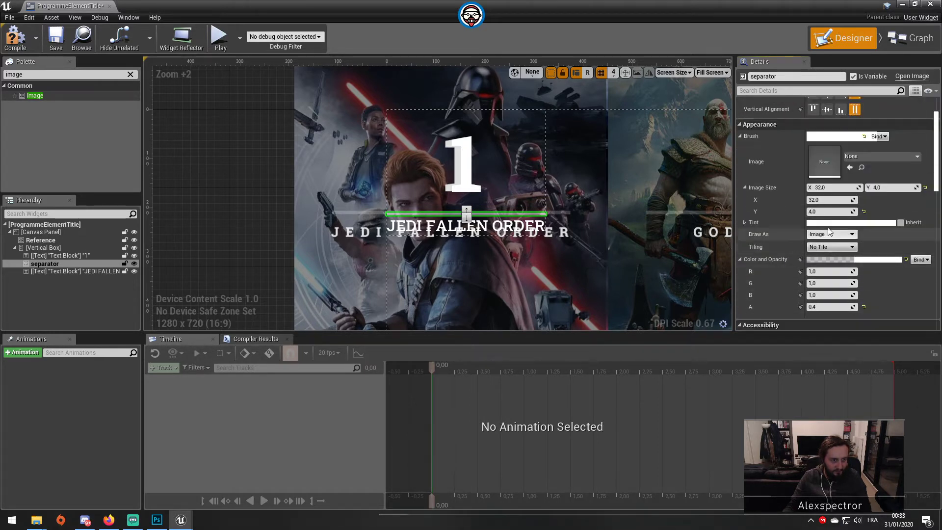
left_click_drag(827, 200, 861, 199)
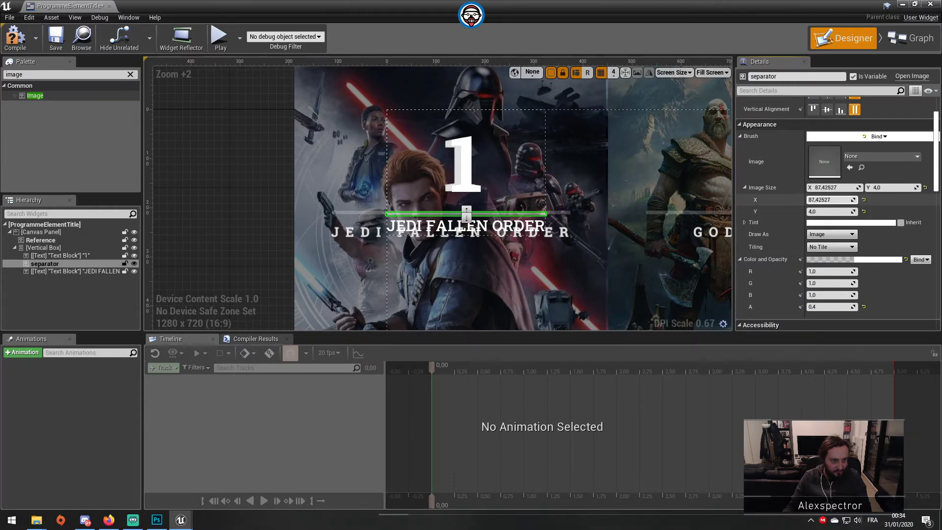
Examine the font, outline and shadow settings of the "JEDI FALLEN ORDER" text block.
left_click(517, 227)
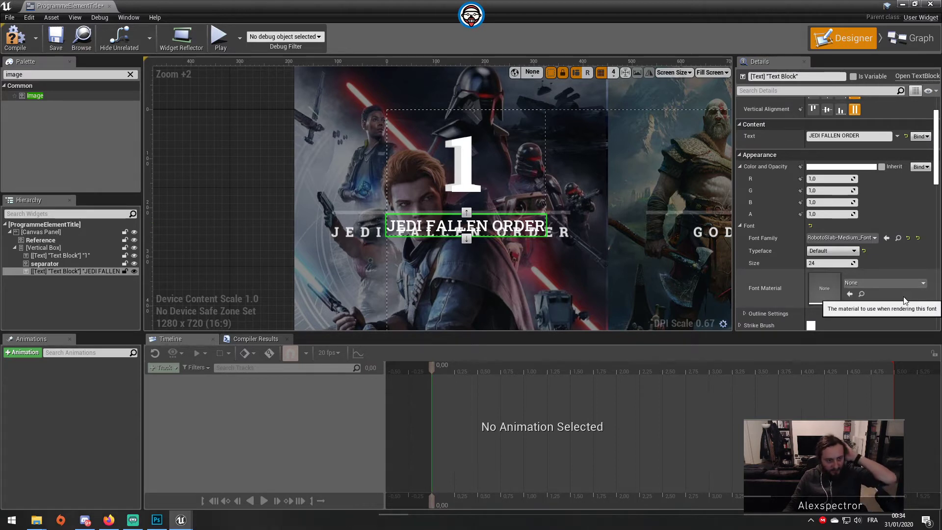
scroll(903, 297, "down", 4)
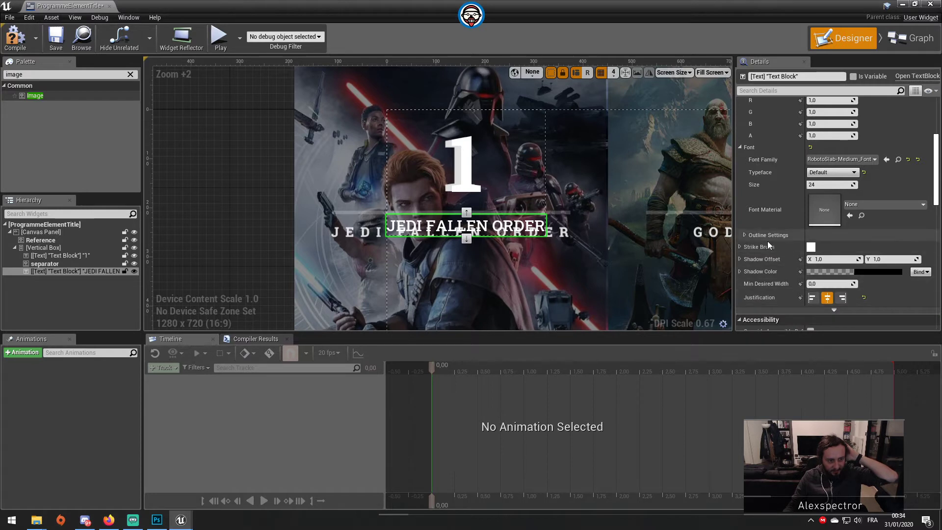
scroll(834, 260, "down", 2)
scroll(847, 265, "up", 2)
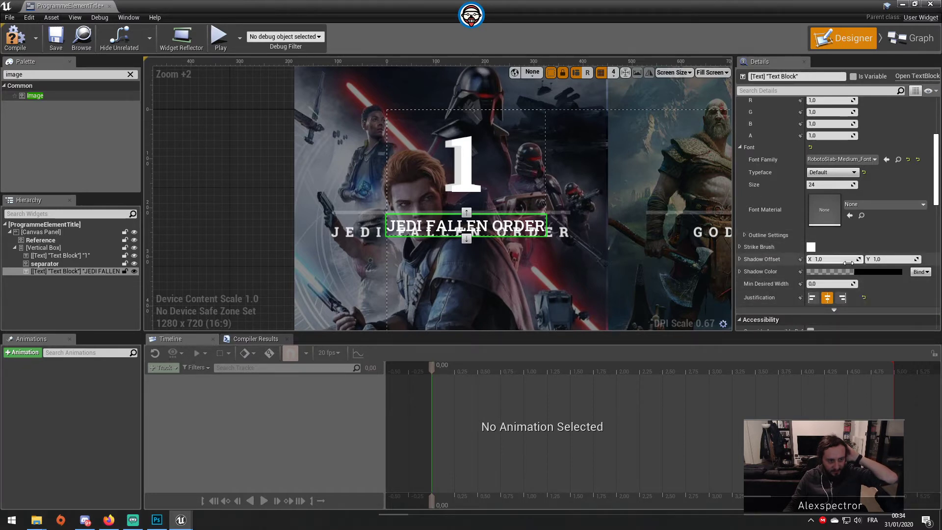
left_click(744, 235)
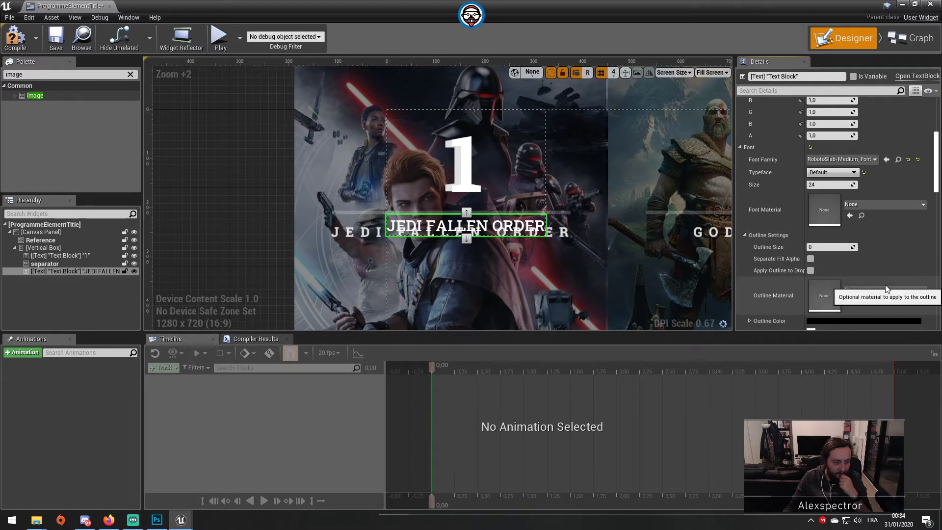
scroll(885, 285, "up", 3)
scroll(885, 284, "up", 5)
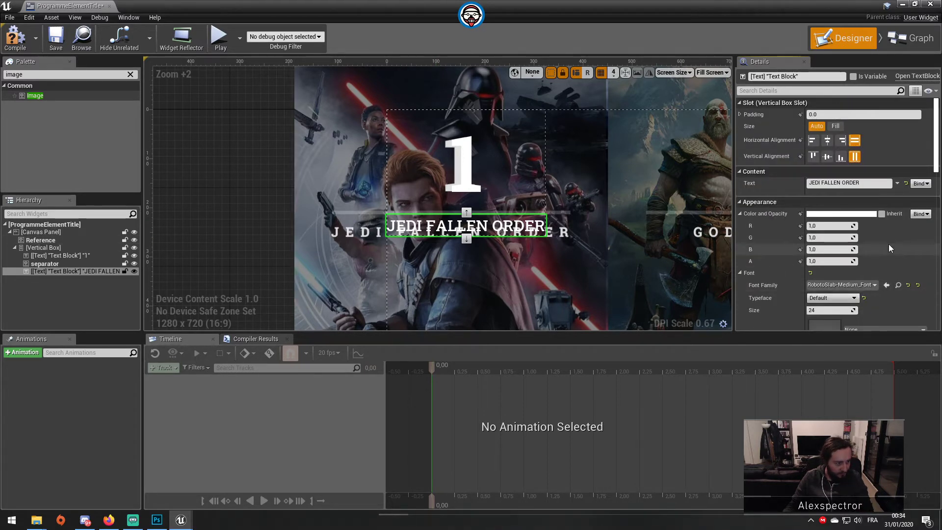
Try top paddings of 5 and 10 on the "JEDI FALLEN ORDER" text block.
left_click(745, 116)
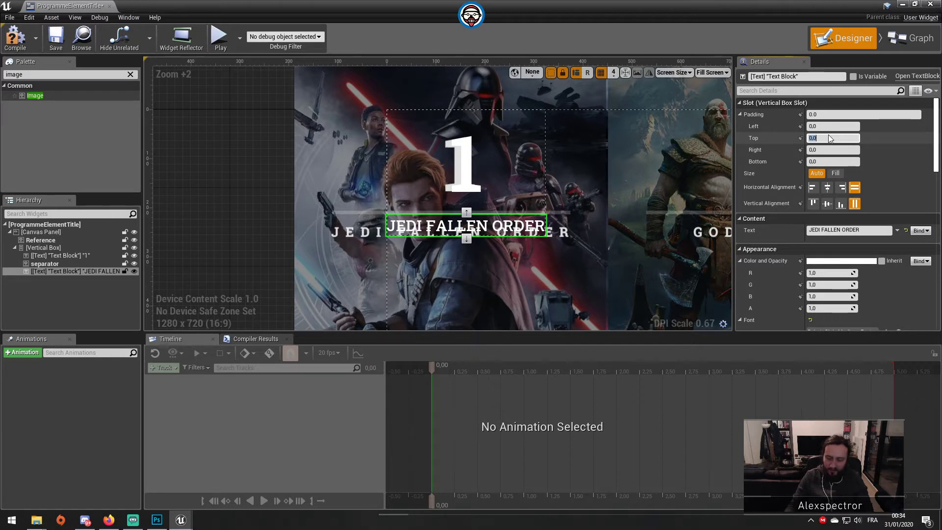
key("Return")
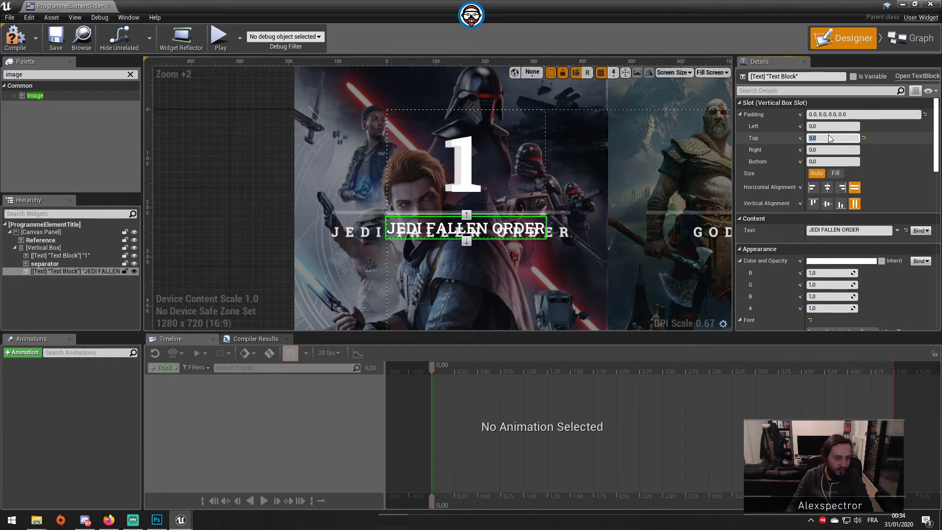
type("10")
key("Return")
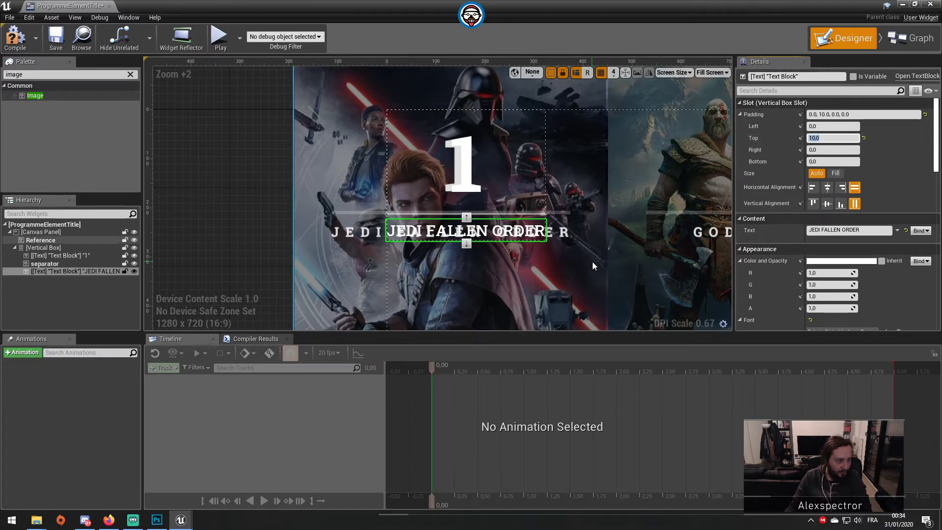
Set the separator's Image Size Y to 6.
left_click(490, 213)
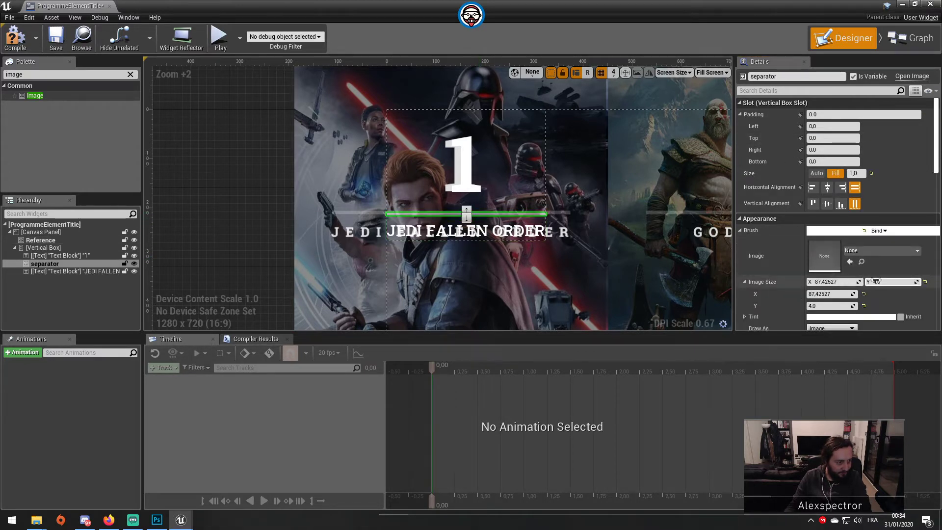
left_click(876, 281)
type("6")
key("Return")
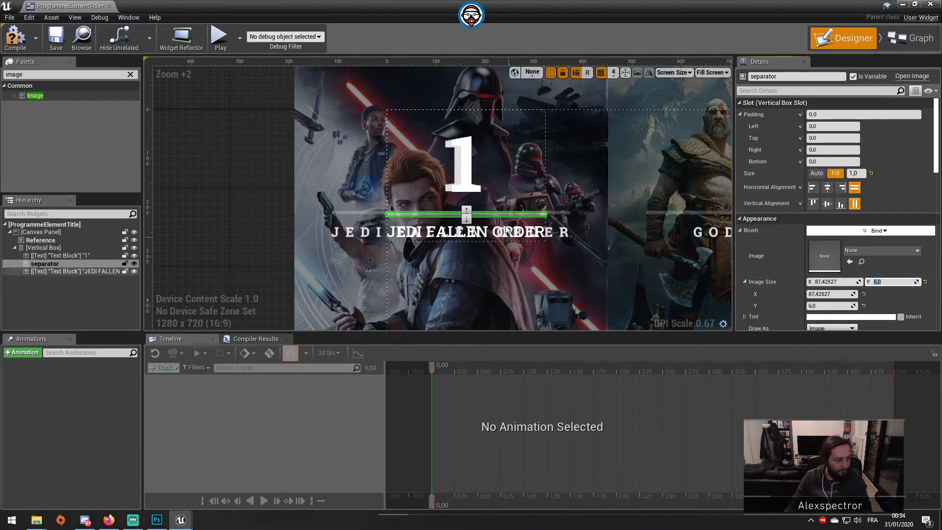
Change the separator's slot size from Fill to Auto and widen its Image Size X to about 584.
left_click(61, 249)
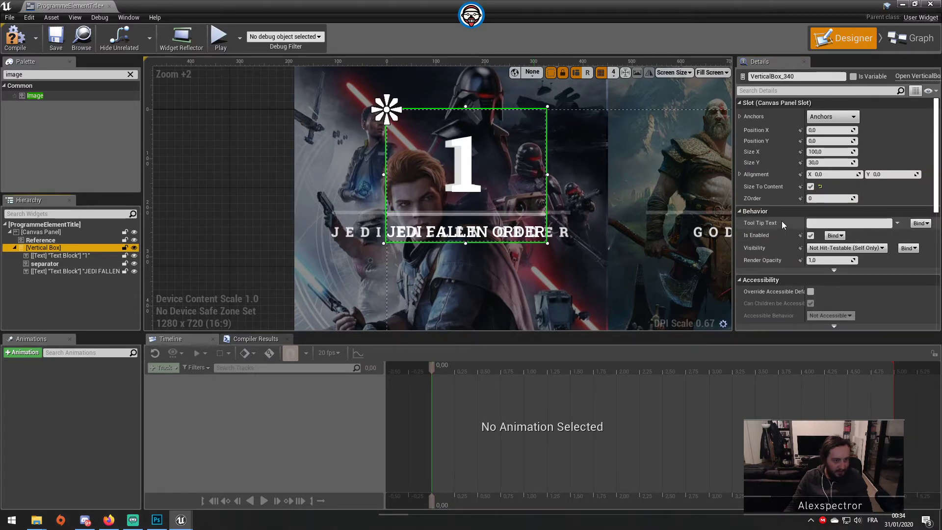
left_click(424, 214)
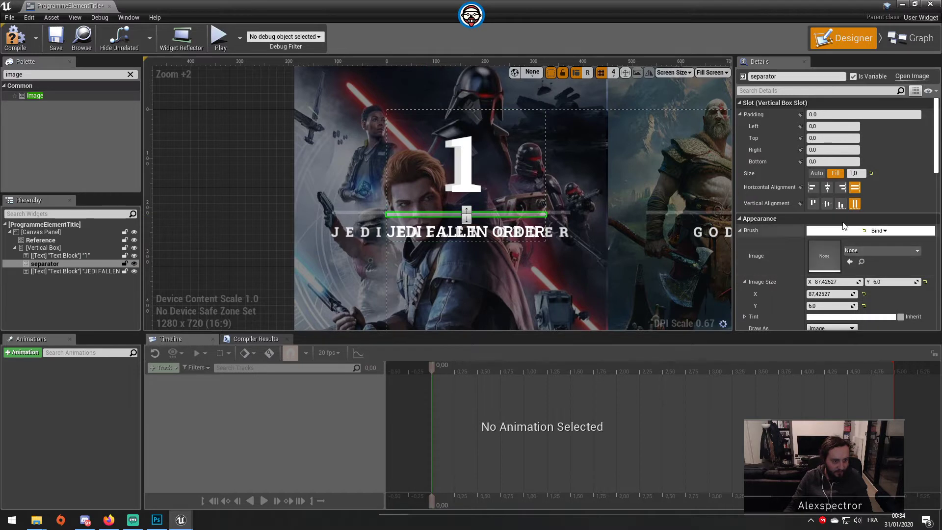
left_click(812, 174)
scroll(891, 294, "down", 1)
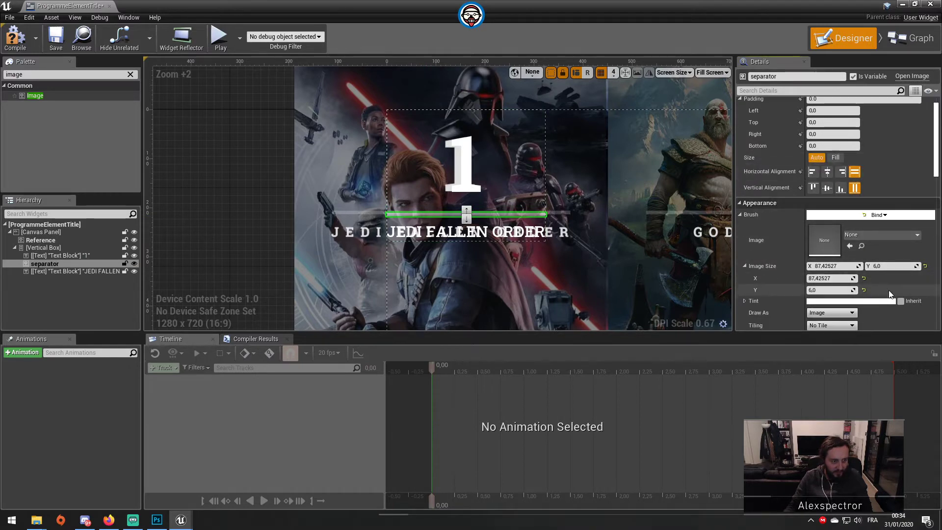
mouse_move(831, 278)
left_mouse_down()
mouse_move(878, 279)
mouse_move(846, 279)
left_mouse_up()
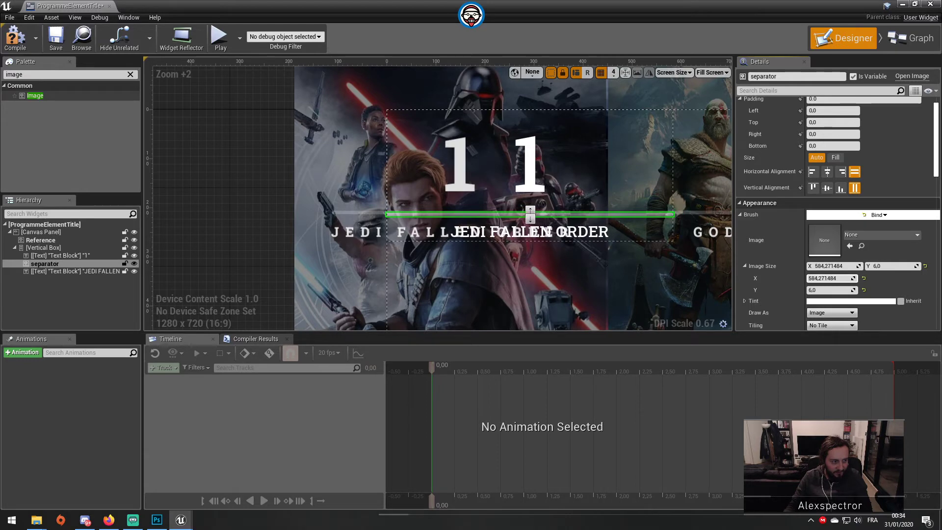
left_click(831, 278)
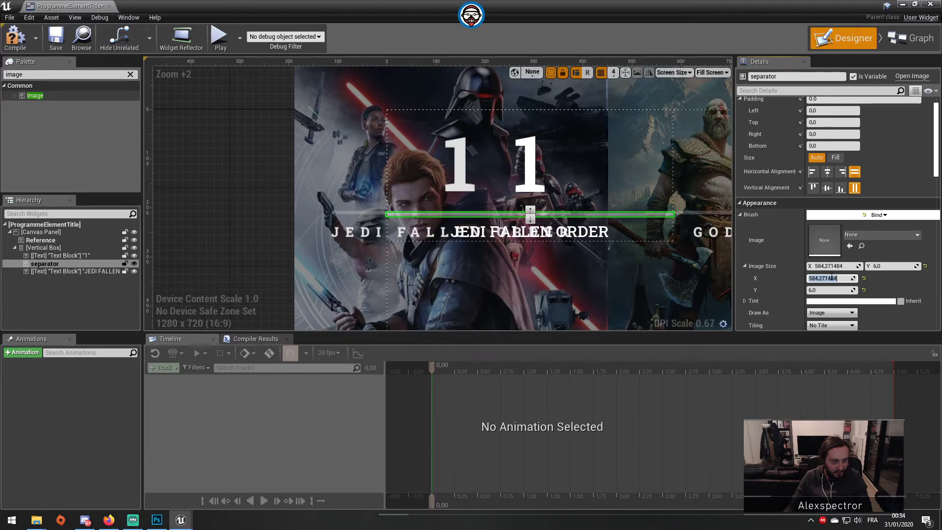
Switch to Photoshop and check the pixel width of the line under the number 1 with Free Transform.
left_click(157, 520)
scroll(221, 270, "up", 5, "alt")
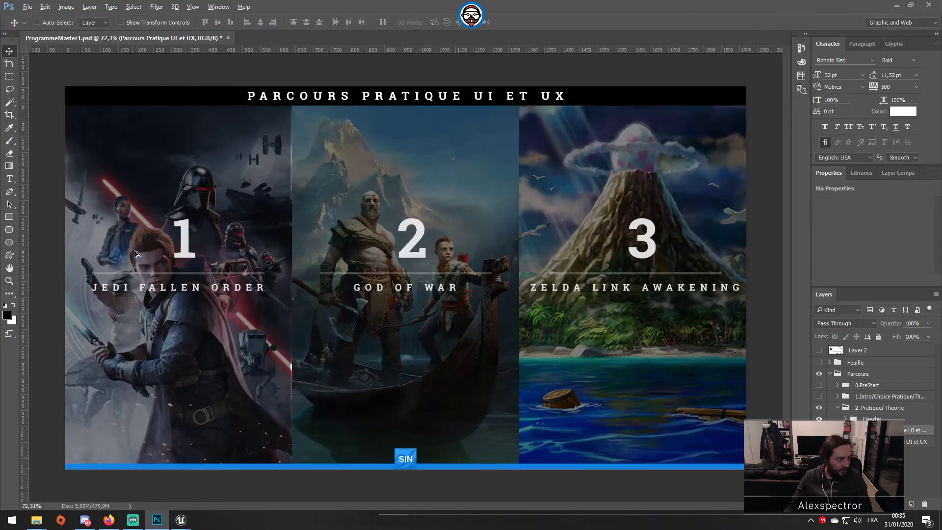
left_click(216, 285, "ctrl")
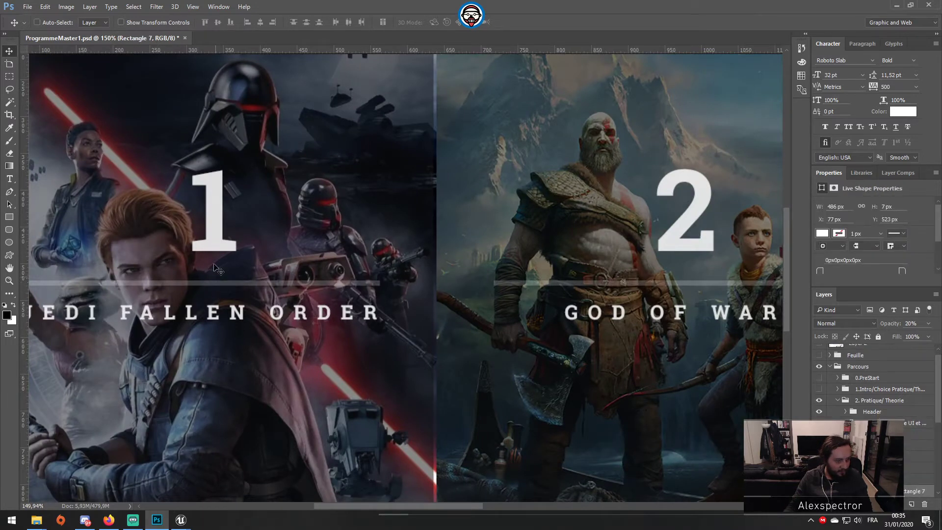
key("ctrl+t")
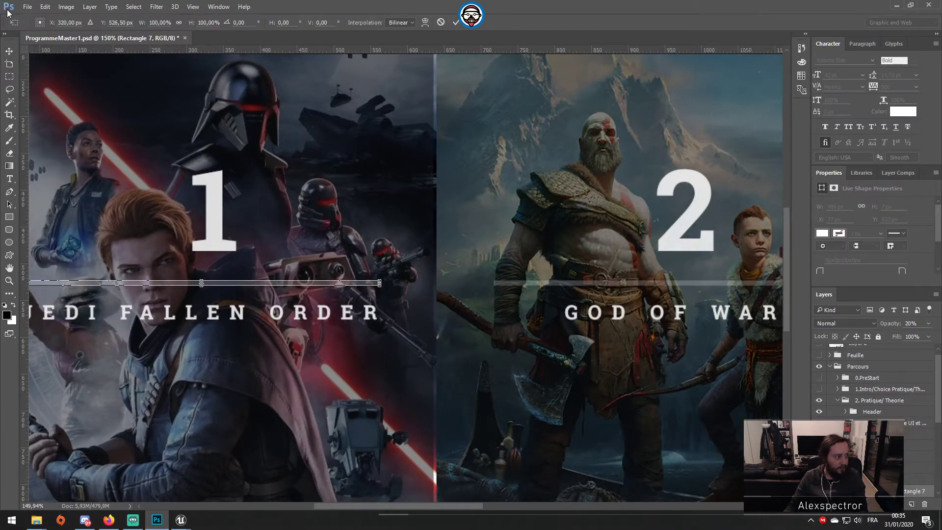
right_click(153, 20)
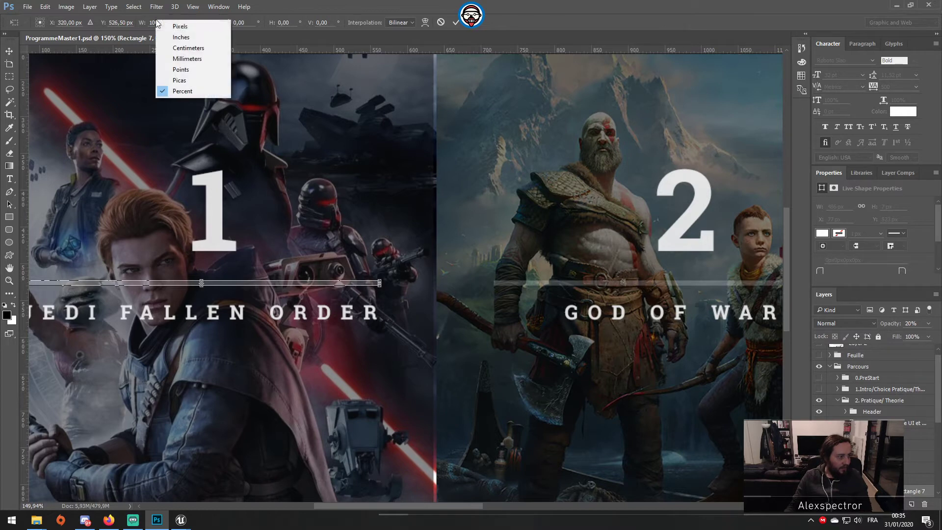
left_click(169, 27)
left_click(896, 5)
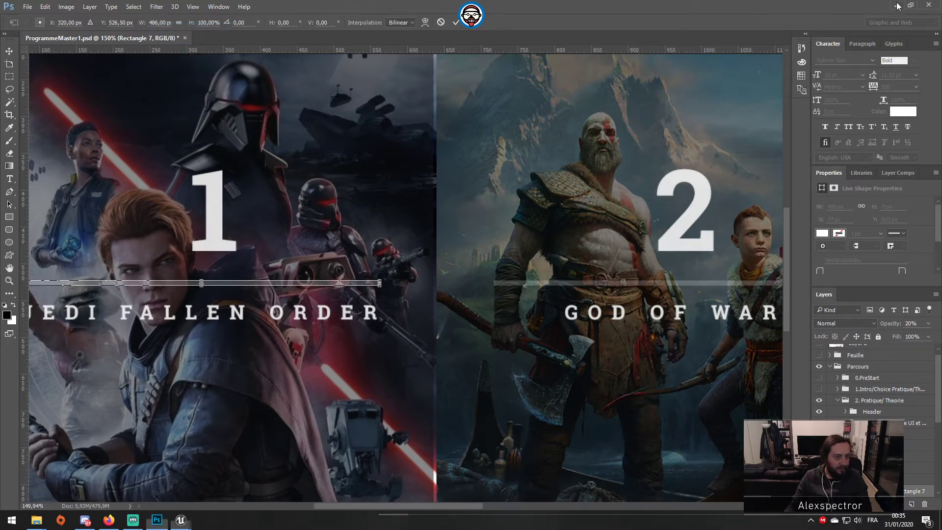
Back in Unreal, set the separator's Image Size X to 486 and shift the Reference image to line up with the widget's number and separator.
left_click(843, 266)
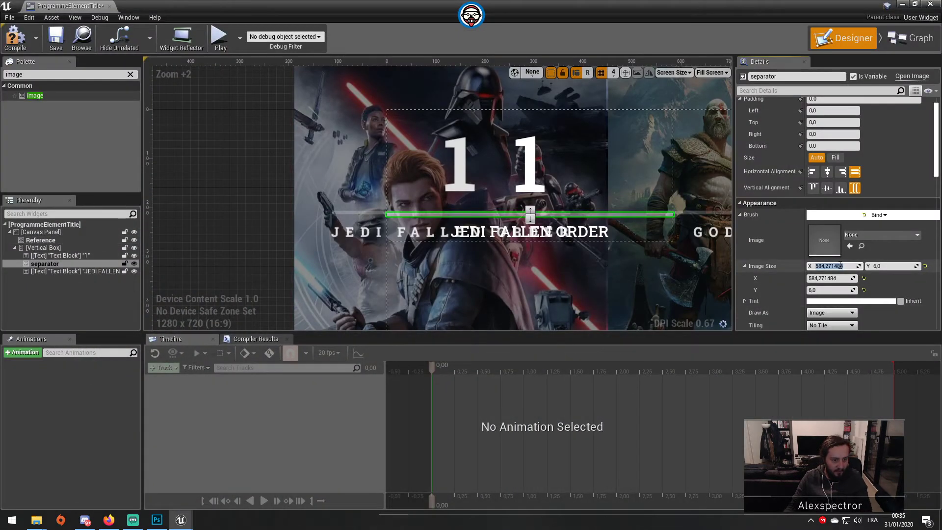
type("486")
key("Return")
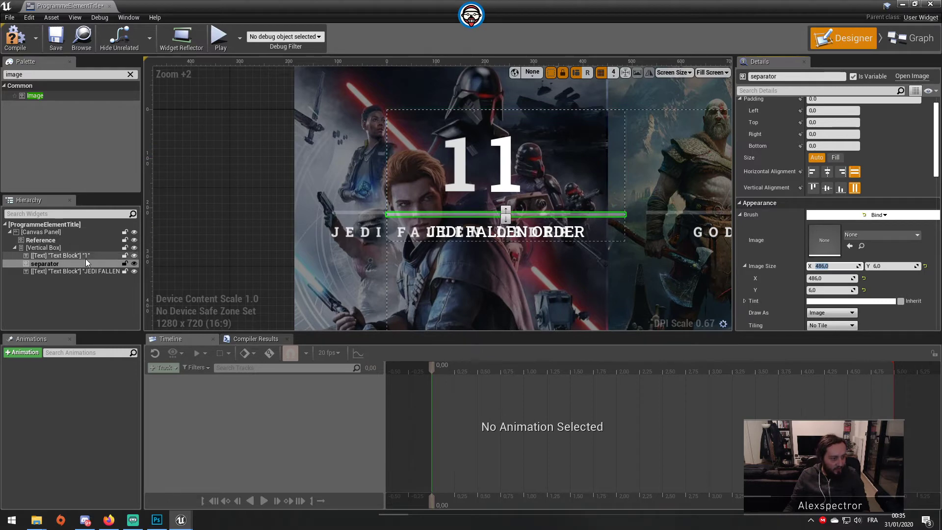
left_click(74, 248)
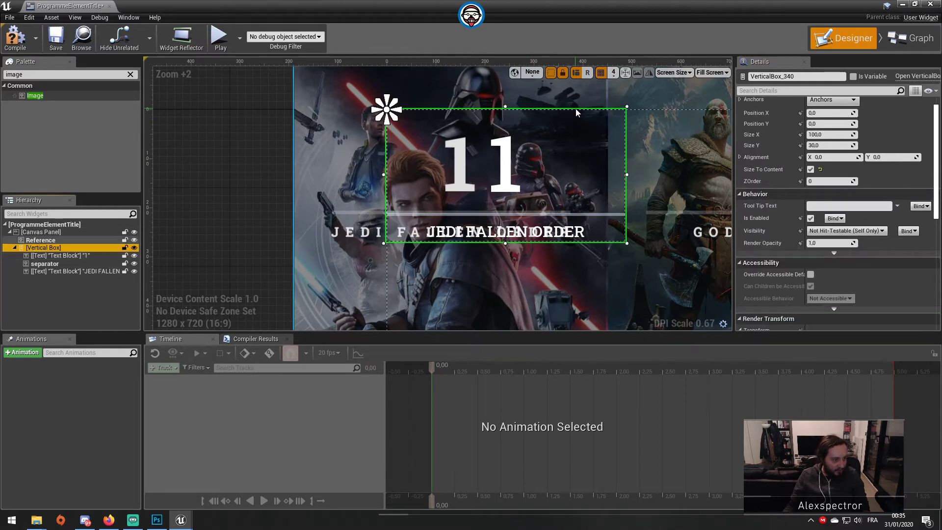
left_click_drag(577, 113, 684, 225)
Set the "JEDI FALLEN ORDER" text block's top padding to 14.
left_click(558, 234)
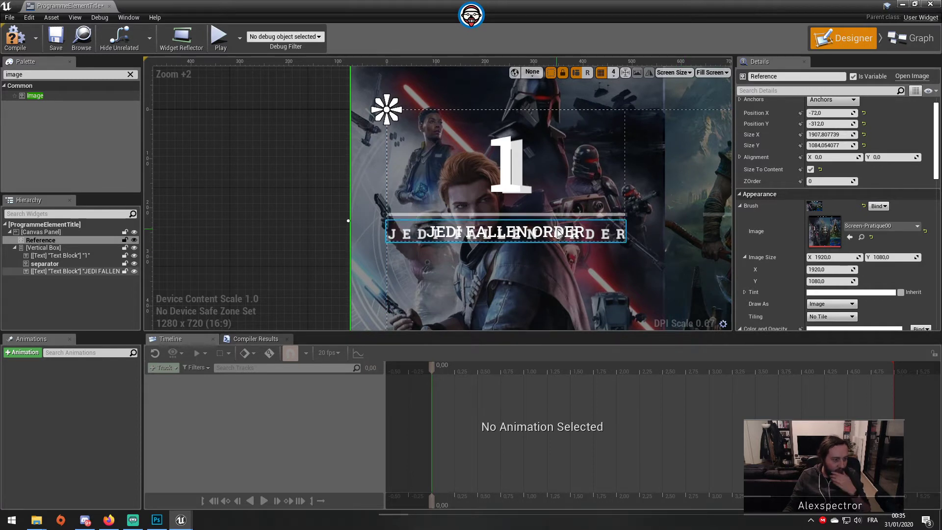
scroll(832, 188, "up", 1)
left_click(832, 138)
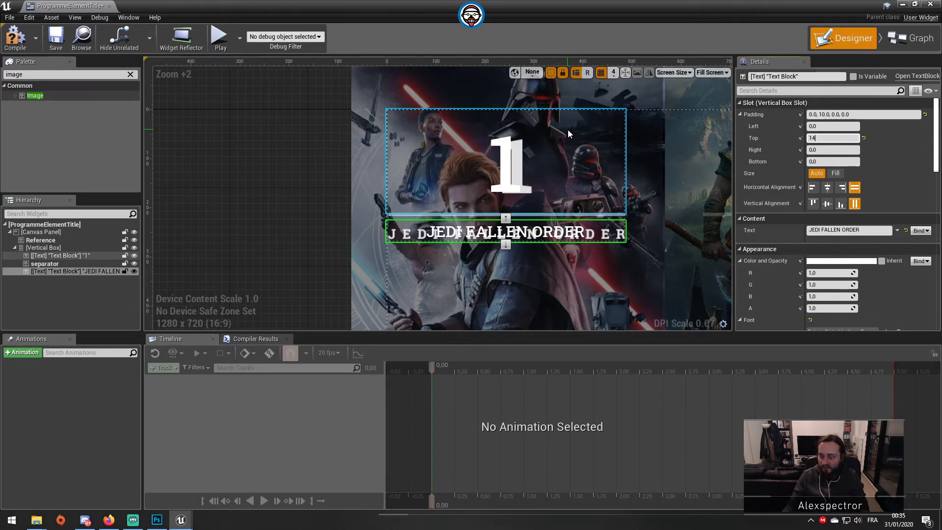
type("14")
key("Return")
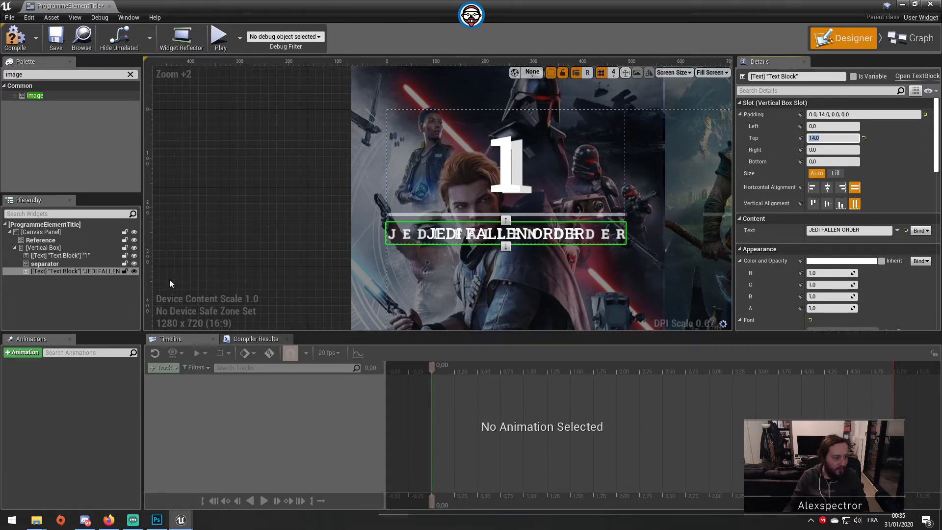
Hide the Reference image in the designer and save the ProgrammeElementTitle widget.
left_click(137, 240)
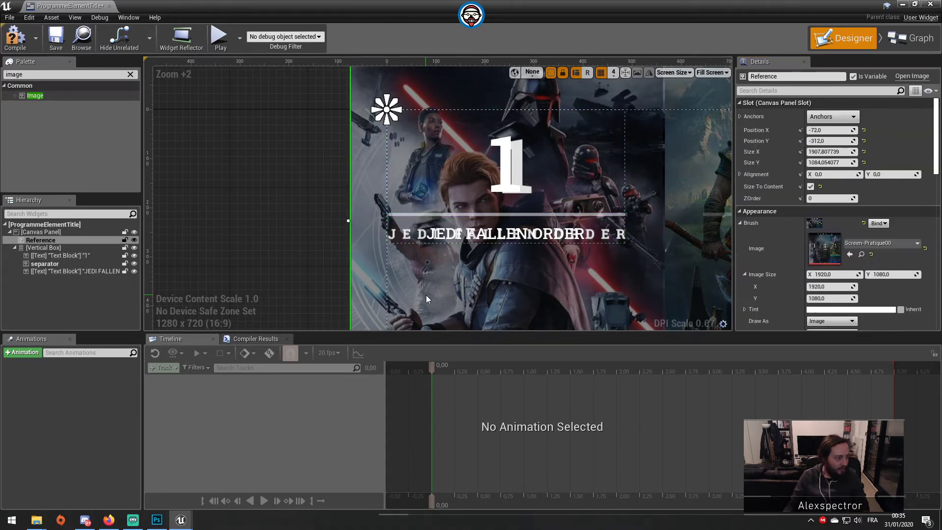
left_click(135, 239)
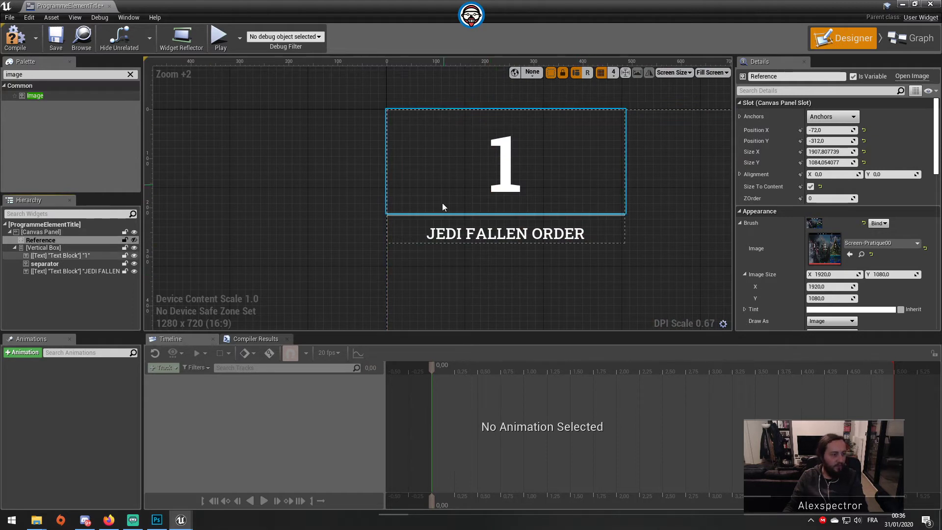
left_click(530, 201)
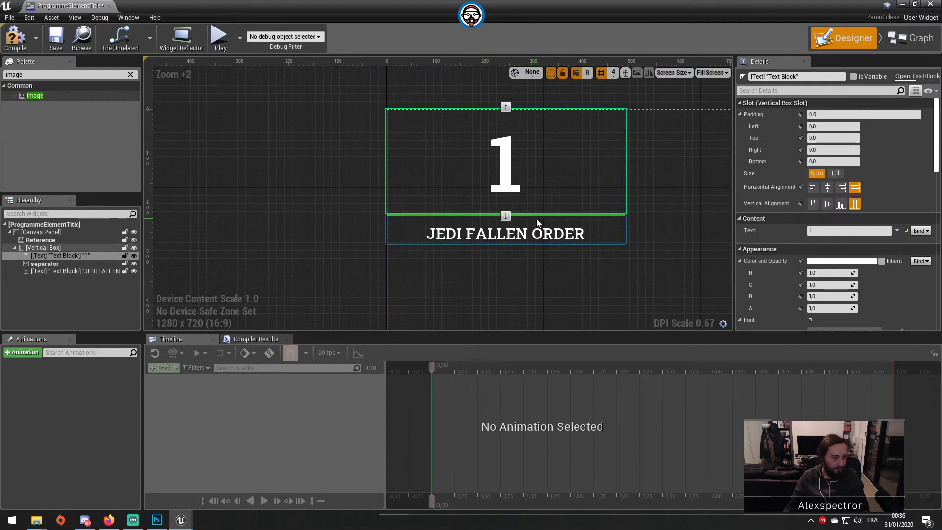
left_click(537, 219)
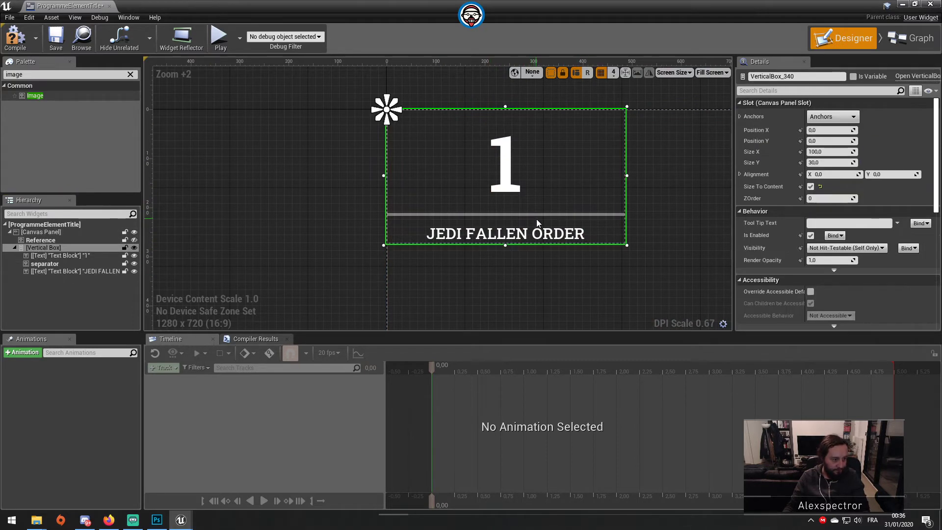
left_click(53, 39)
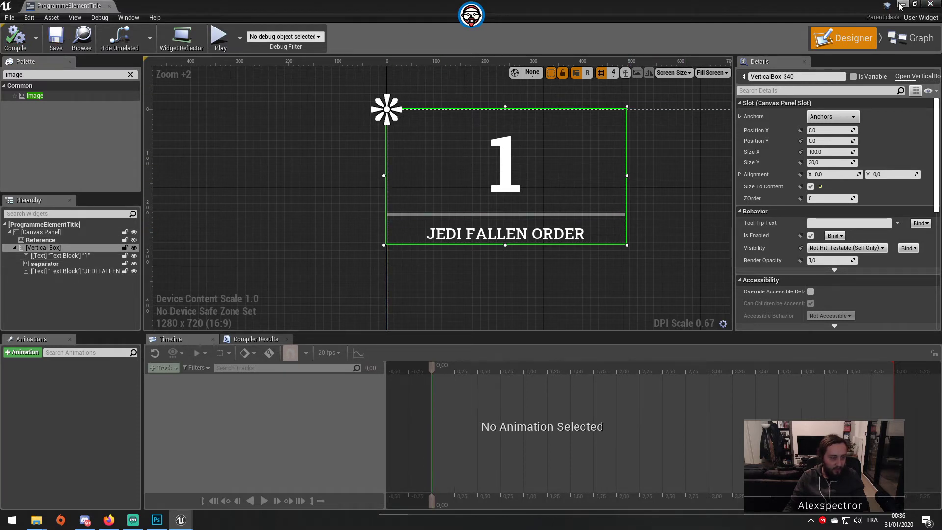
Open the ProgrammeElement widget from the project's Content folder.
left_click(900, 6)
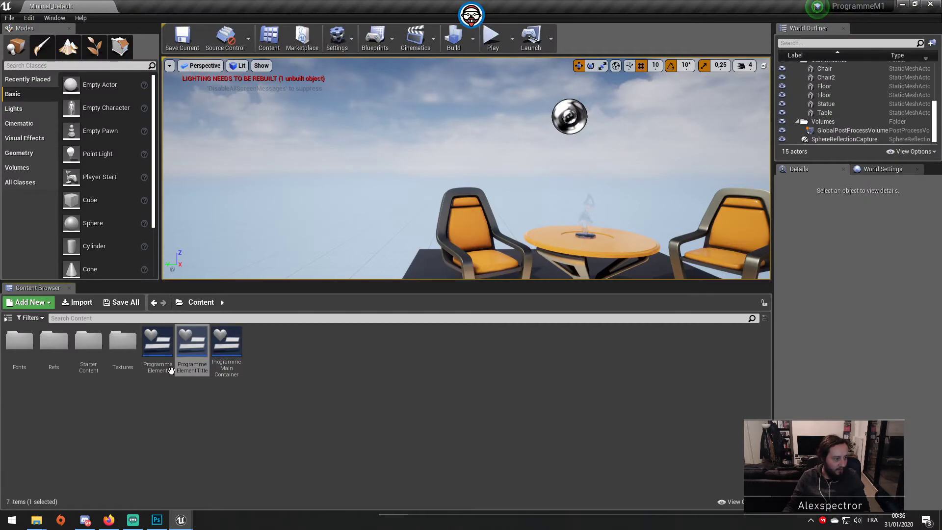
double_click(166, 349)
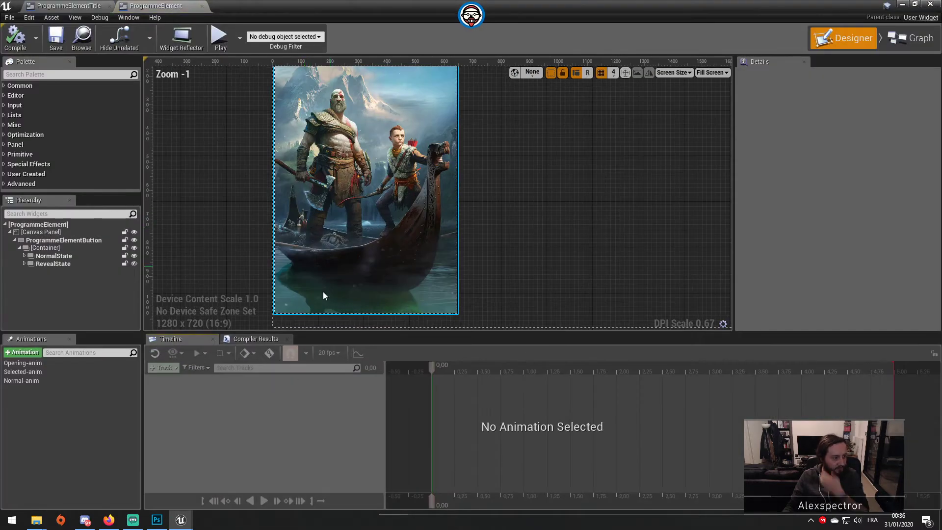
Switch to Photoshop, exit the transform, and preview the first panel's hover and selected states by toggling their layer visibility.
left_click(157, 521)
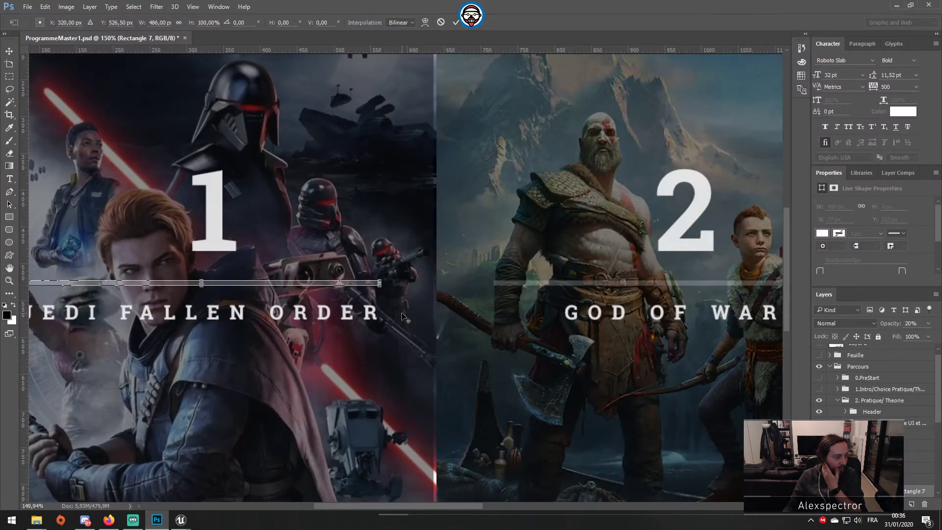
key("ctrl+0")
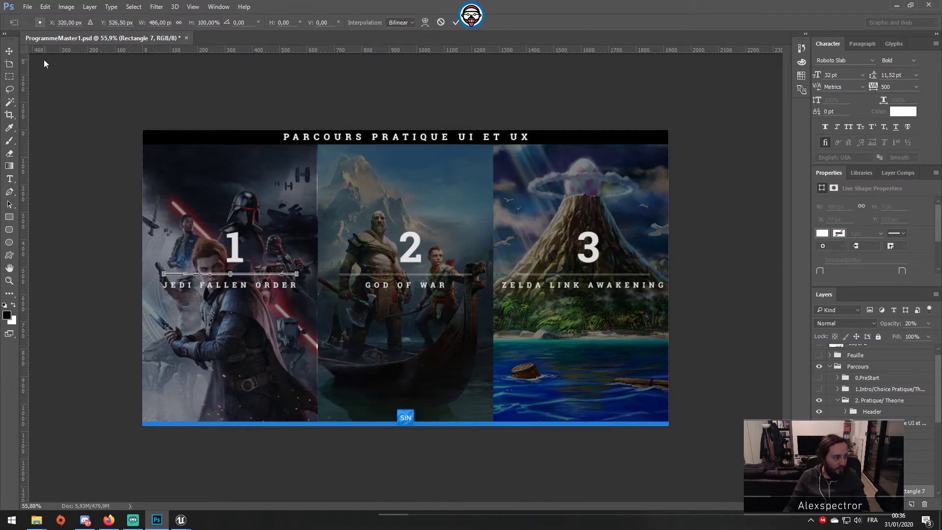
left_click(9, 51)
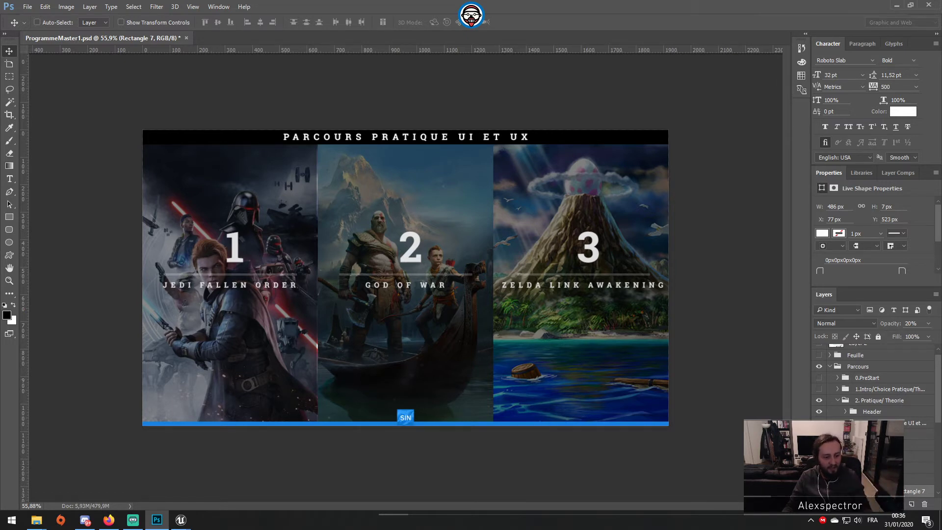
left_click(861, 468)
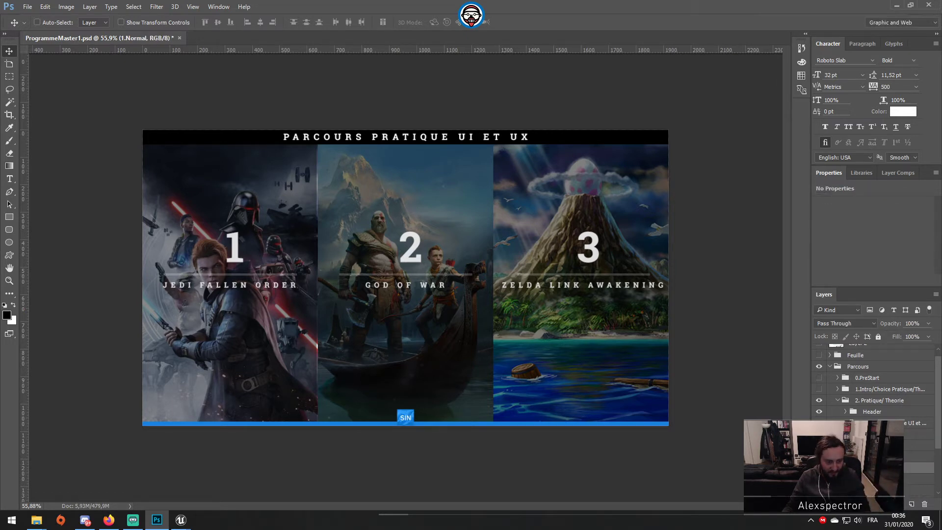
left_click(819, 456)
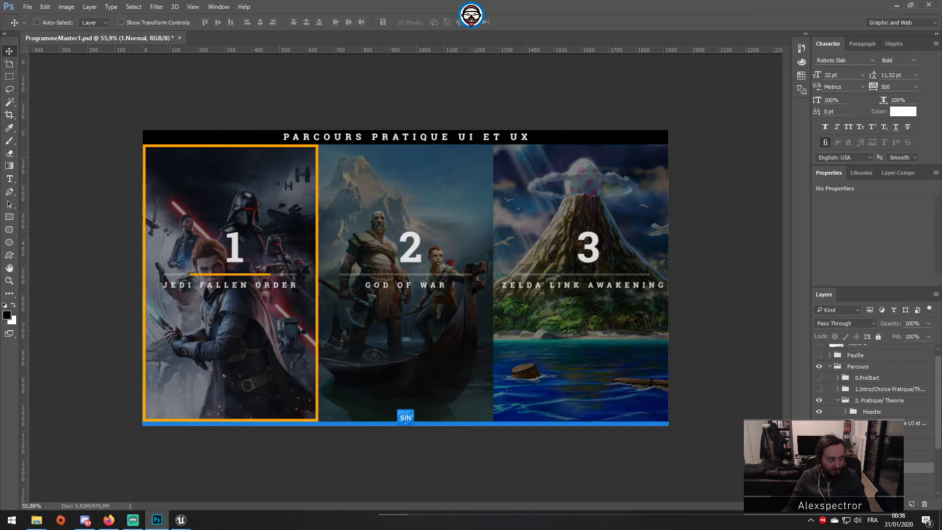
left_click(818, 468)
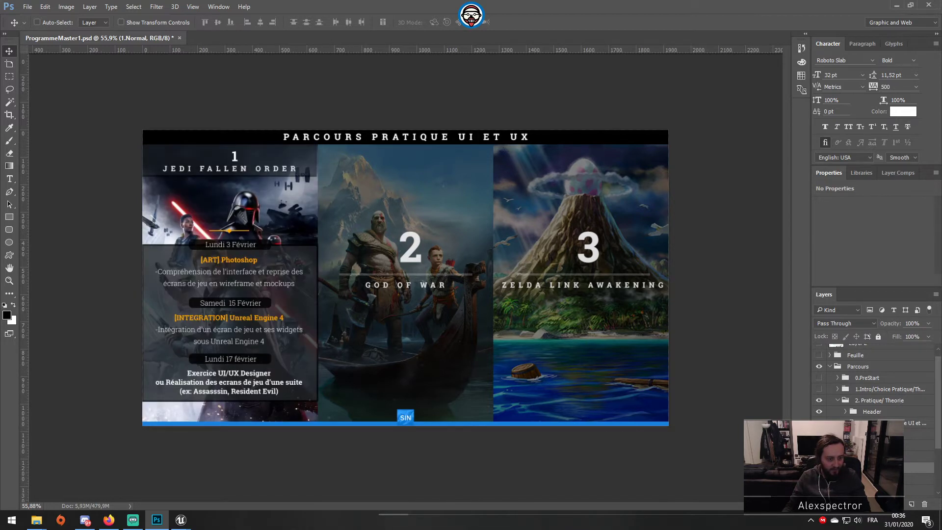
left_click(819, 468)
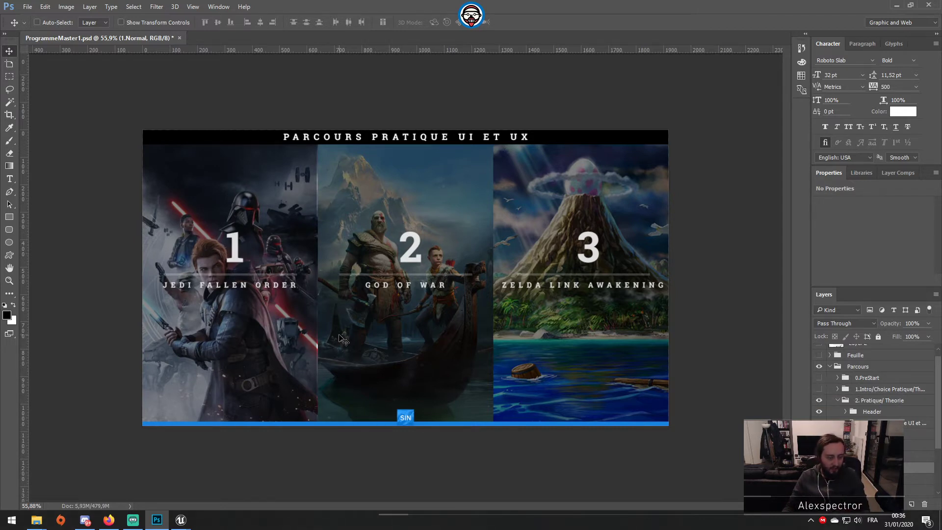
left_click(896, 5)
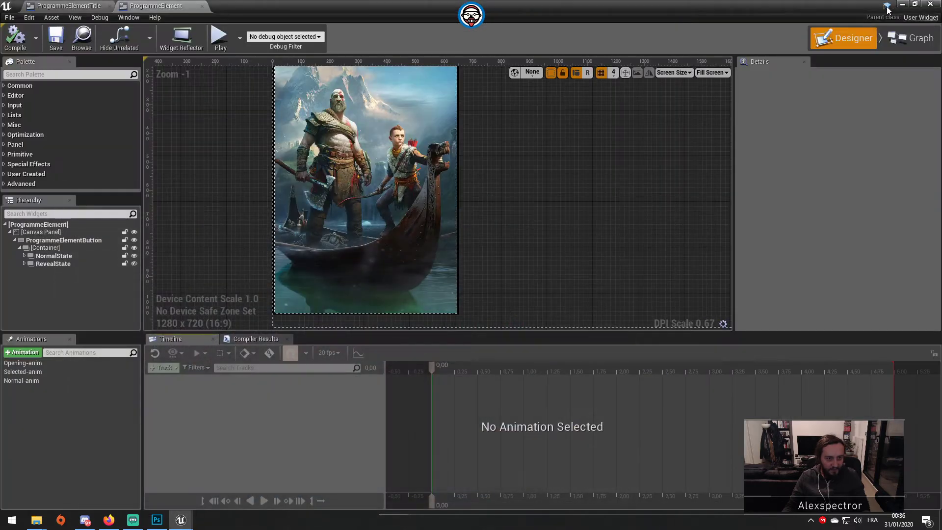
In Unreal's ProgrammeElement widget, rename the RevealState overlay to SelectedState.
scroll(473, 219, "up", 2)
scroll(521, 189, "down", 2)
right_click_drag(520, 184, 559, 232)
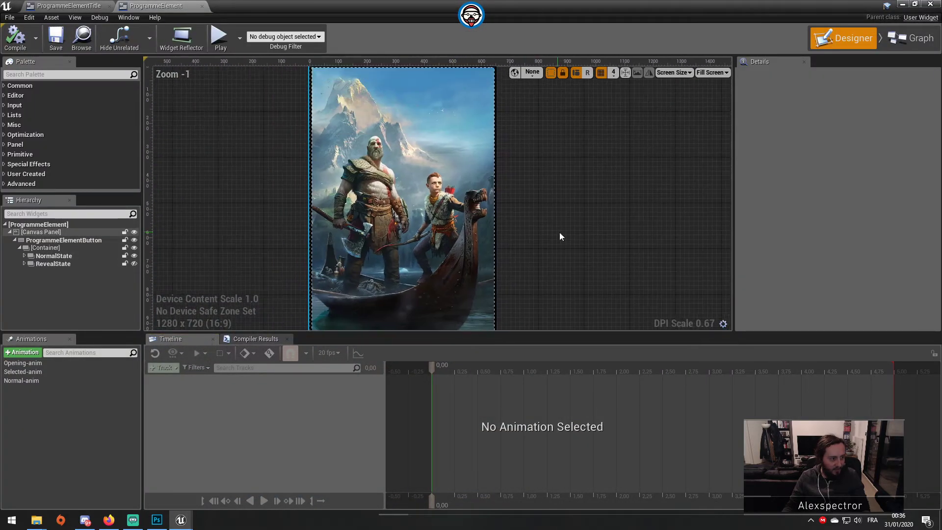
double_click(73, 255)
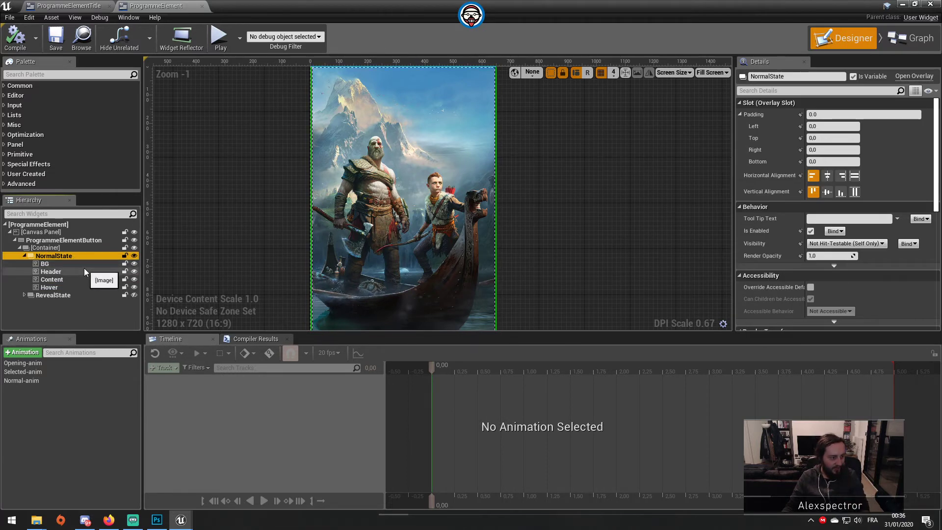
left_click(68, 295)
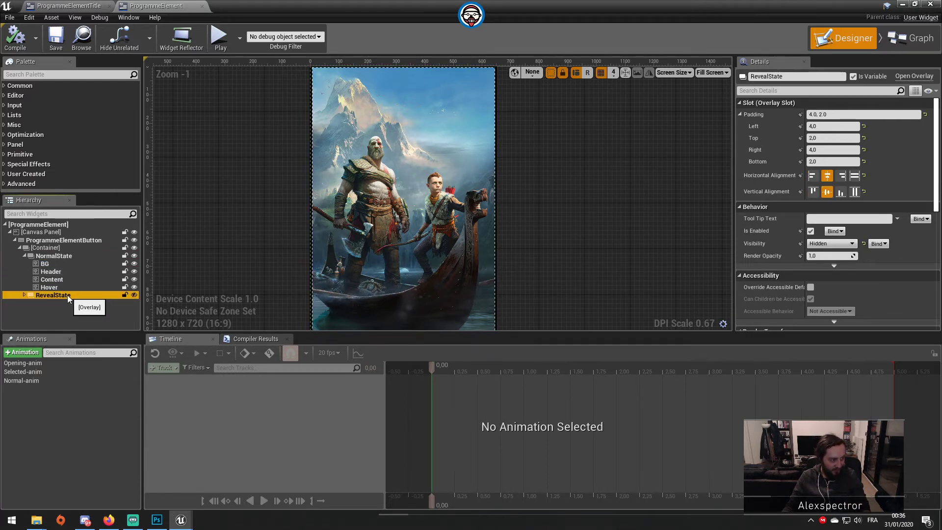
left_click(67, 295)
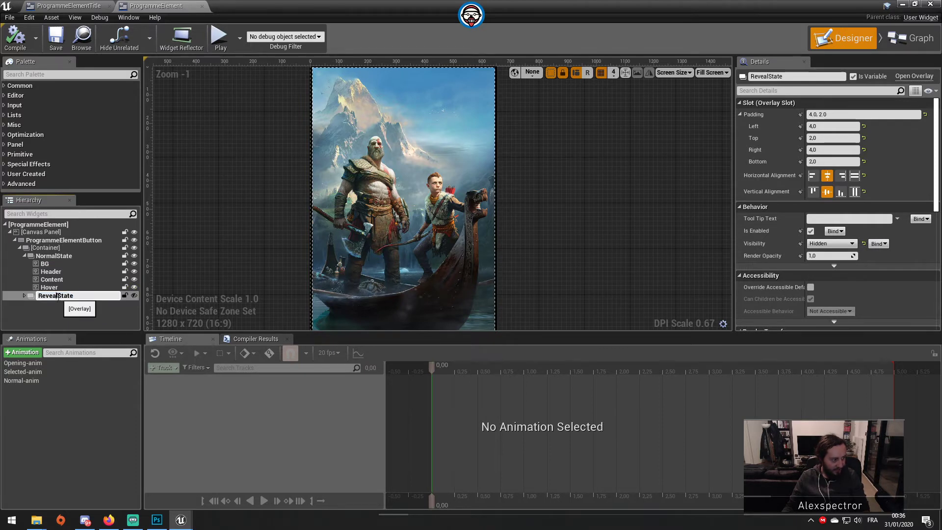
left_click_drag(58, 295, 16, 301)
type("Selected")
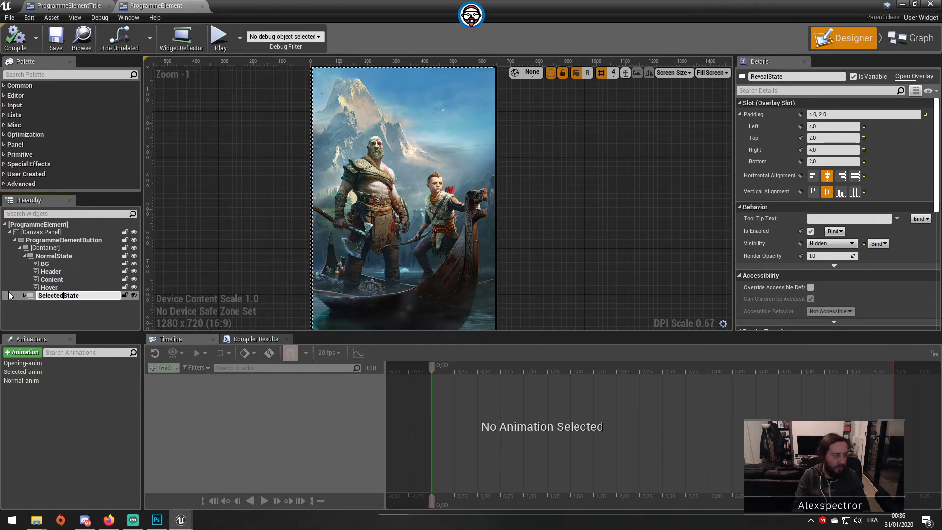
key("Return")
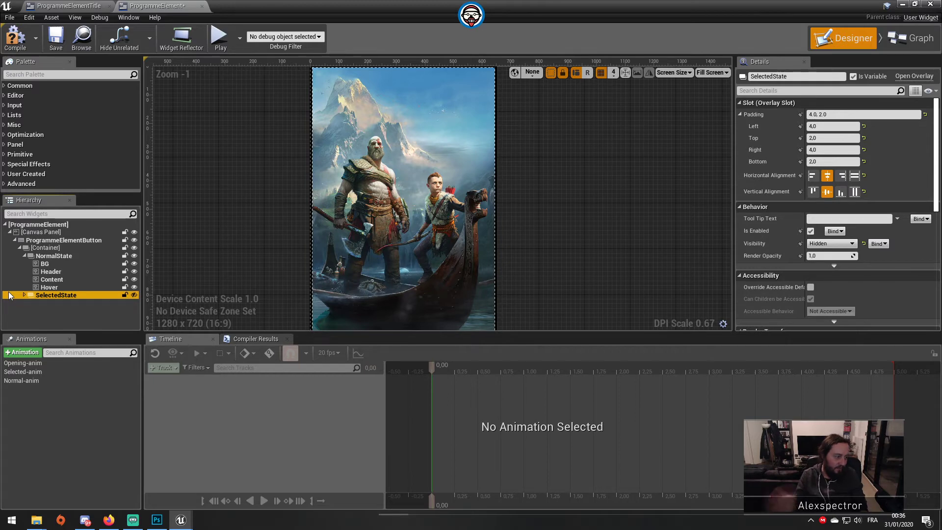
Play the Opening-anim animation and inspect the contents of the NormalState and SelectedState overlays.
left_click(68, 256)
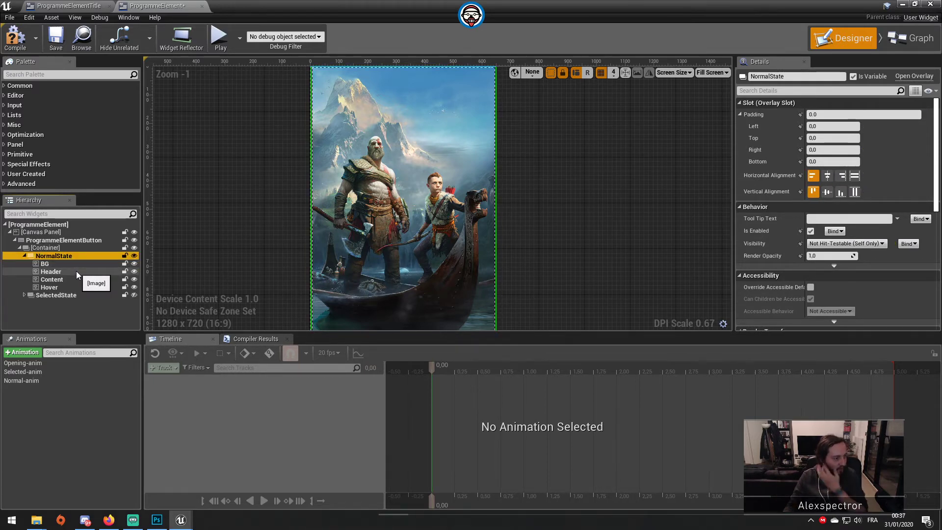
scroll(186, 233, "down", 2)
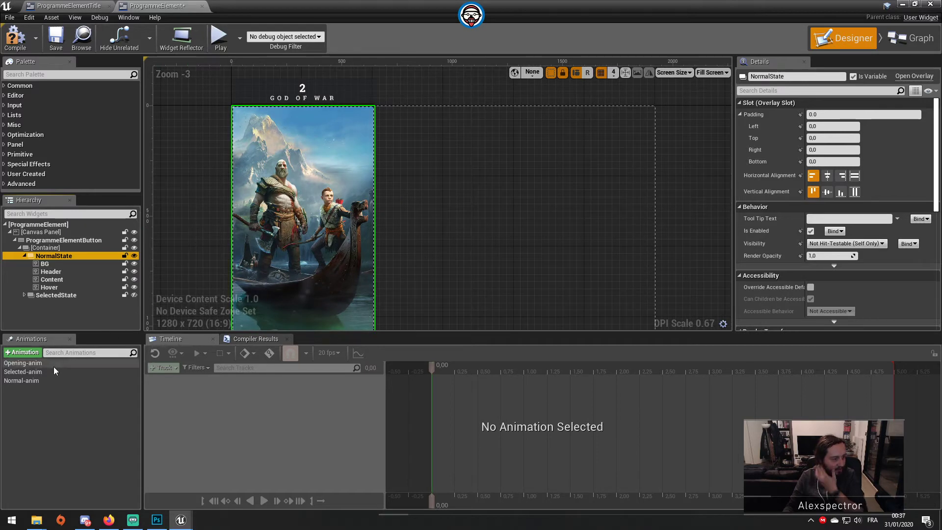
left_click(22, 363)
left_click(264, 500)
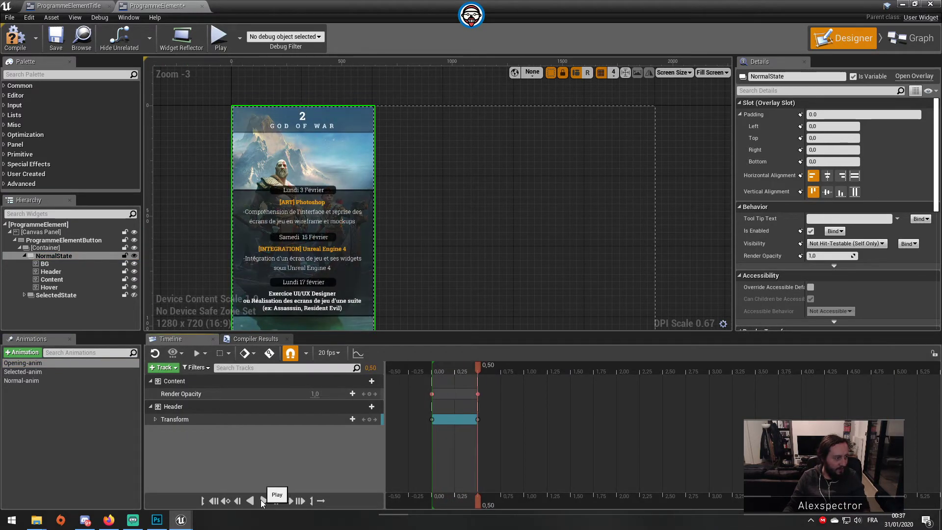
left_click(46, 297)
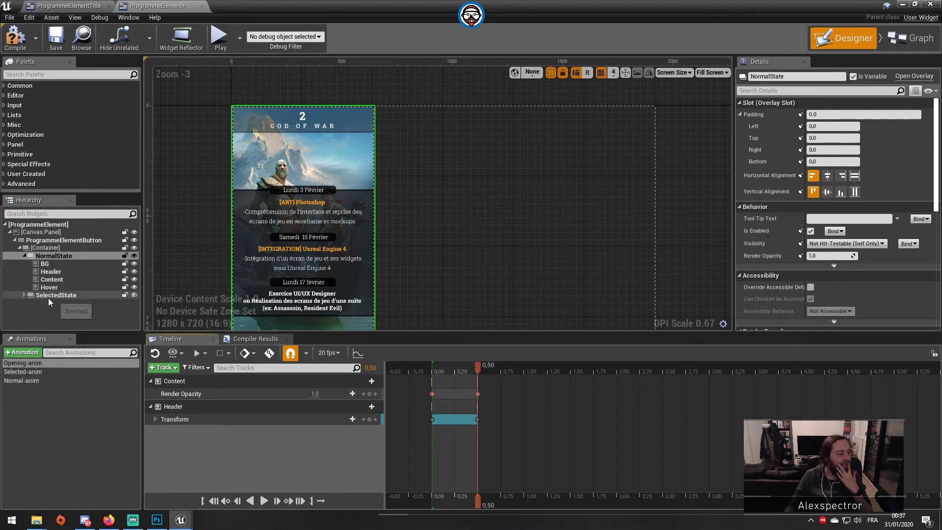
left_click(24, 295)
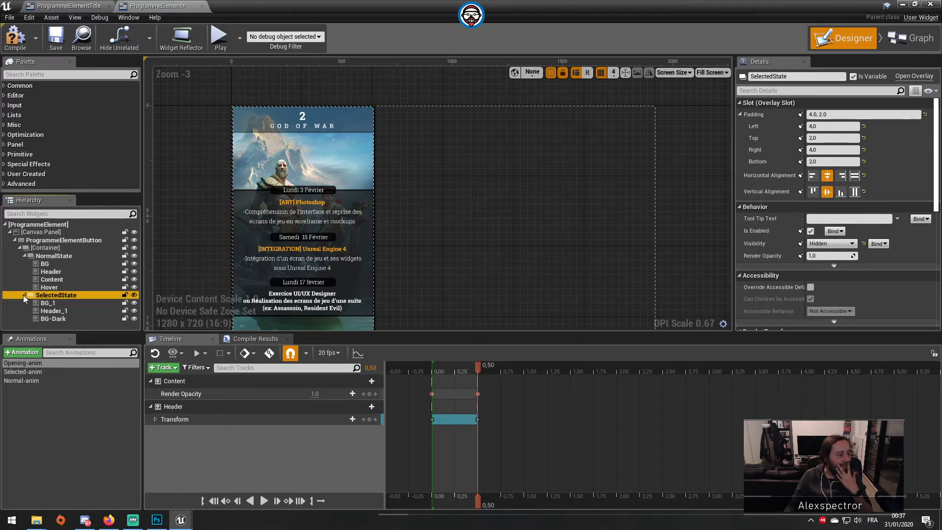
left_click(24, 295)
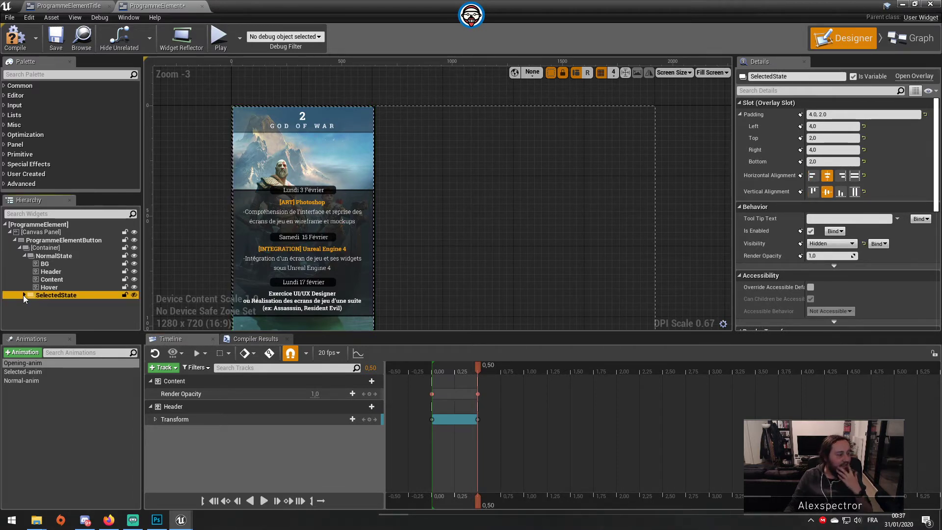
Rename the hidden SelectedState overlay to Normal00State.
double_click(60, 296)
left_click(67, 313)
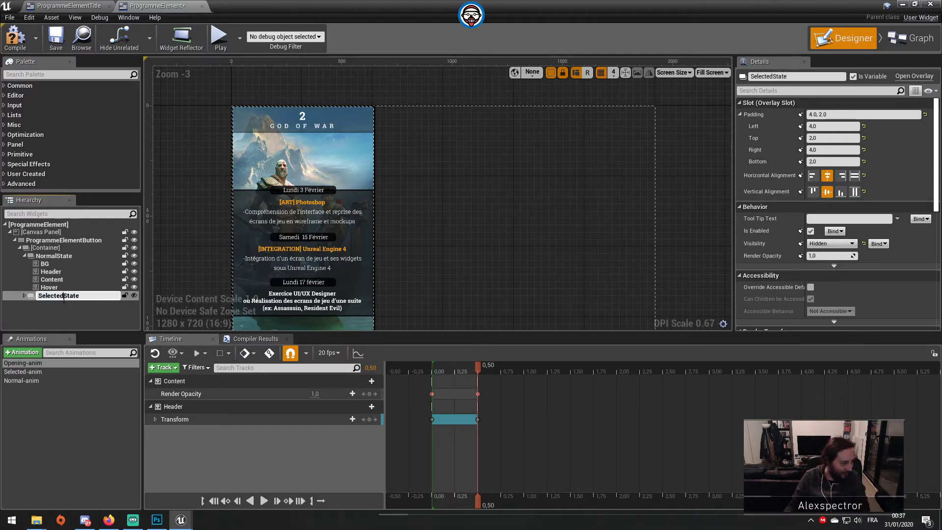
left_click_drag(64, 298, 1, 297)
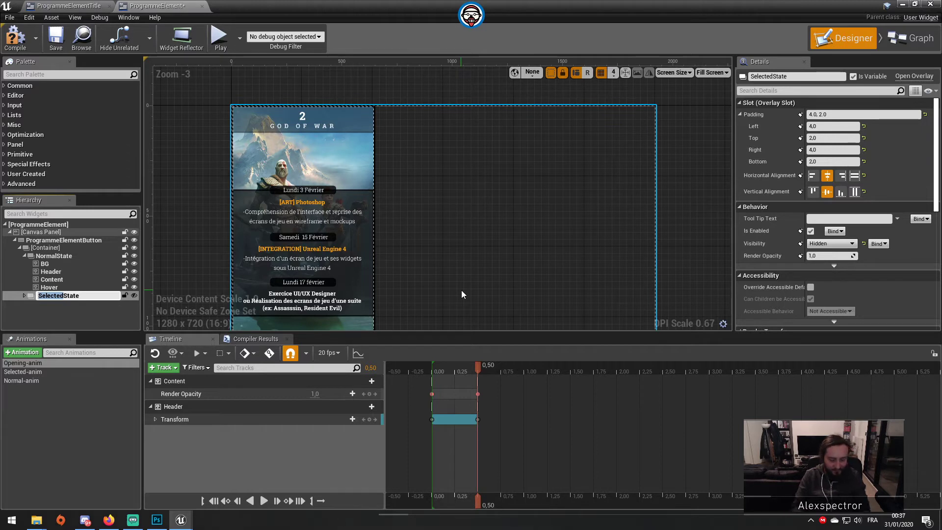
type("Normal")
key("Escape")
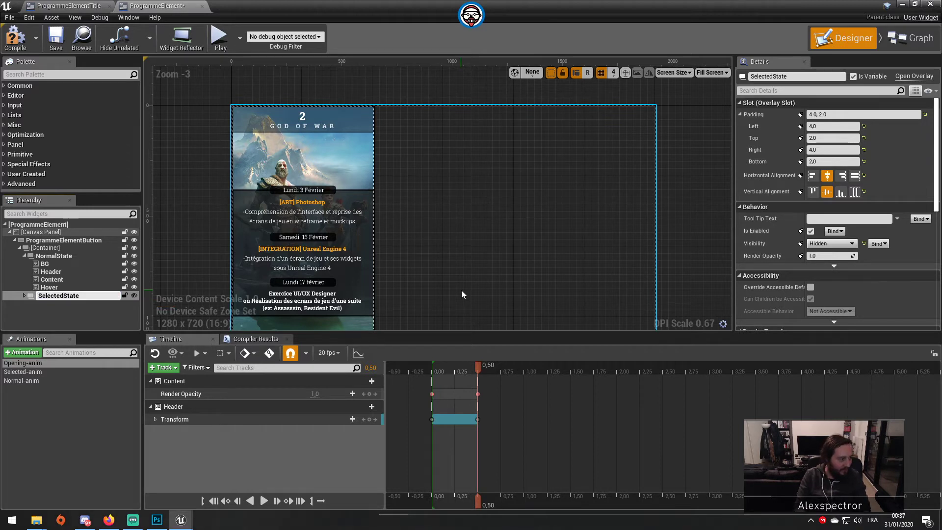
left_click_drag(63, 295, 39, 295)
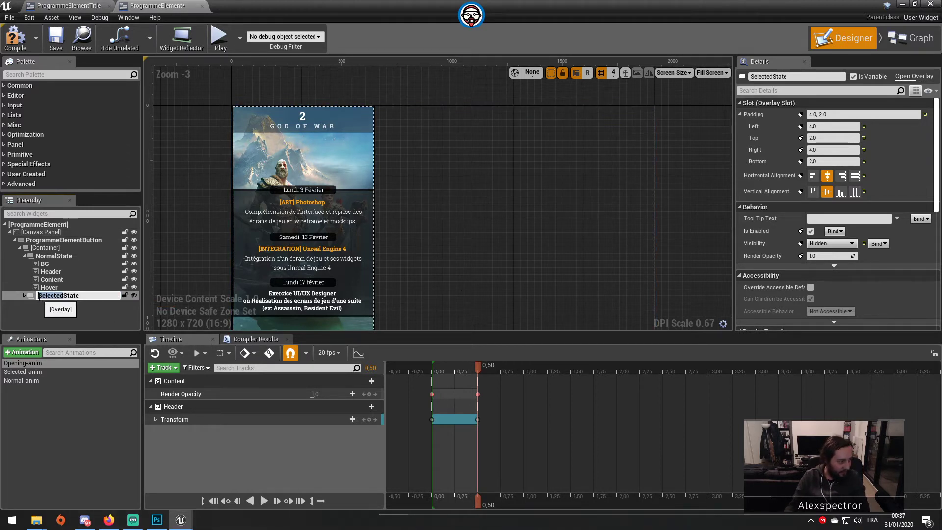
type("Normal00")
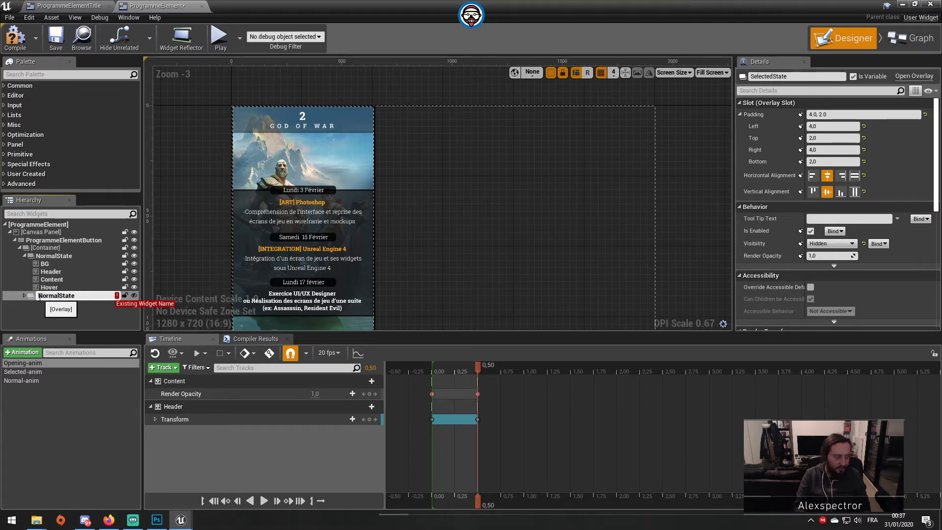
key("Return")
Rename the NormalState overlay that holds BG, Header, Content and Hover to SelectedState.
left_click(53, 256)
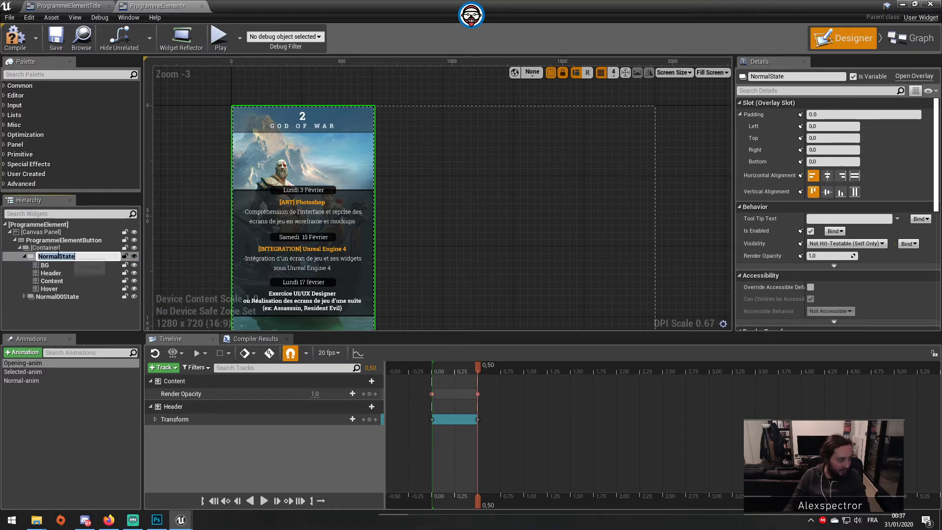
left_click(54, 256)
left_click_drag(57, 256, 36, 256)
type("Selected")
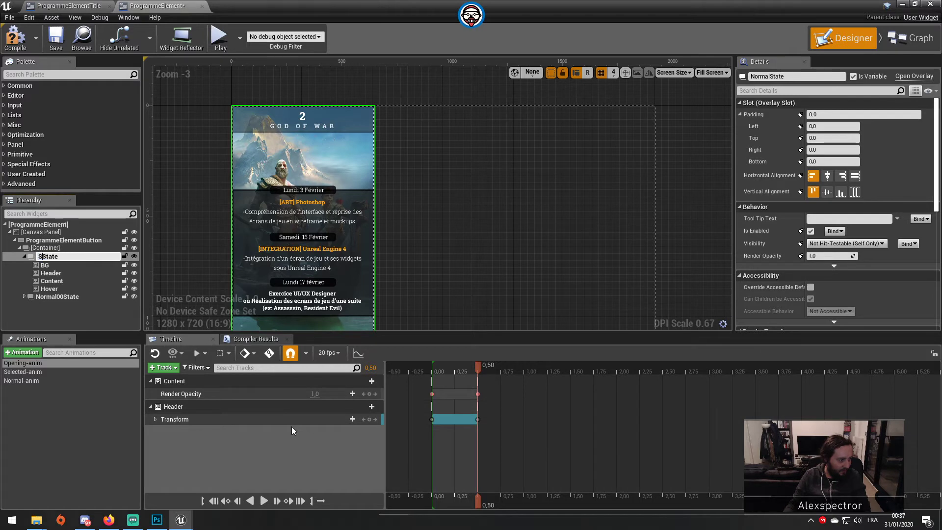
key("Return")
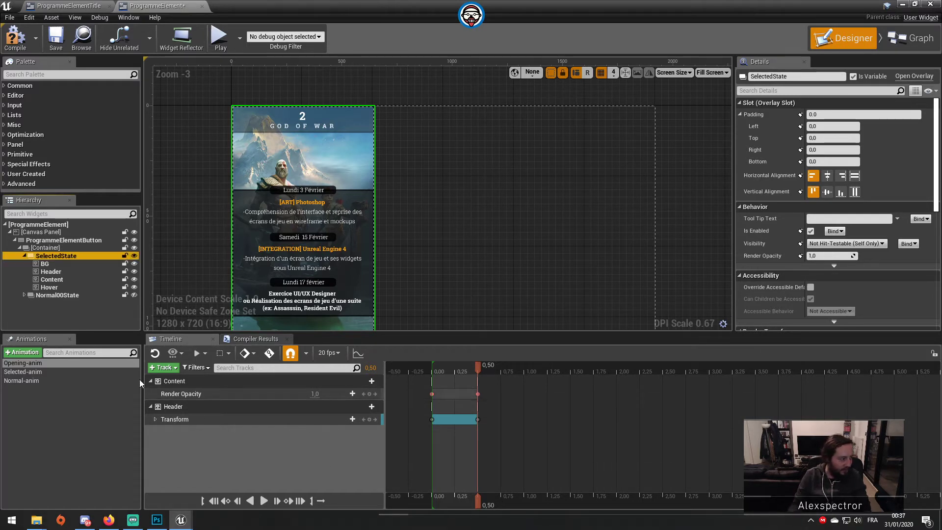
Rename the Normal00State overlay to NormalState, then show it in the designer with its child widgets expanded.
left_click(58, 295)
left_click(67, 295)
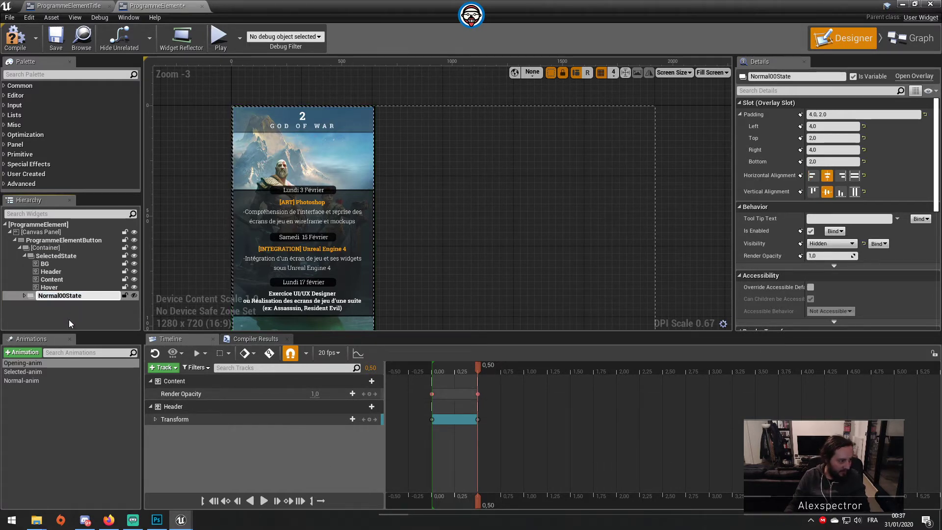
key("BackSpace")
key("BackSpace")
key("Return")
left_click(132, 295)
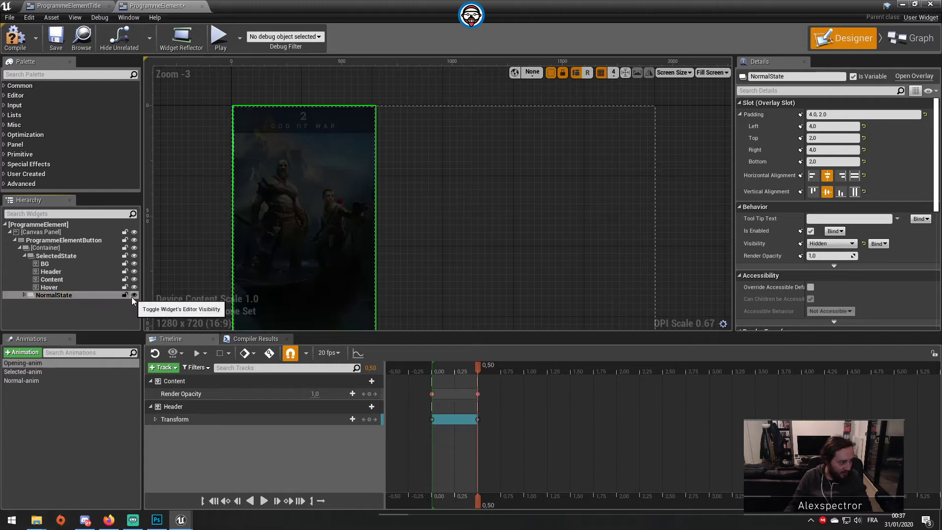
left_click(23, 296)
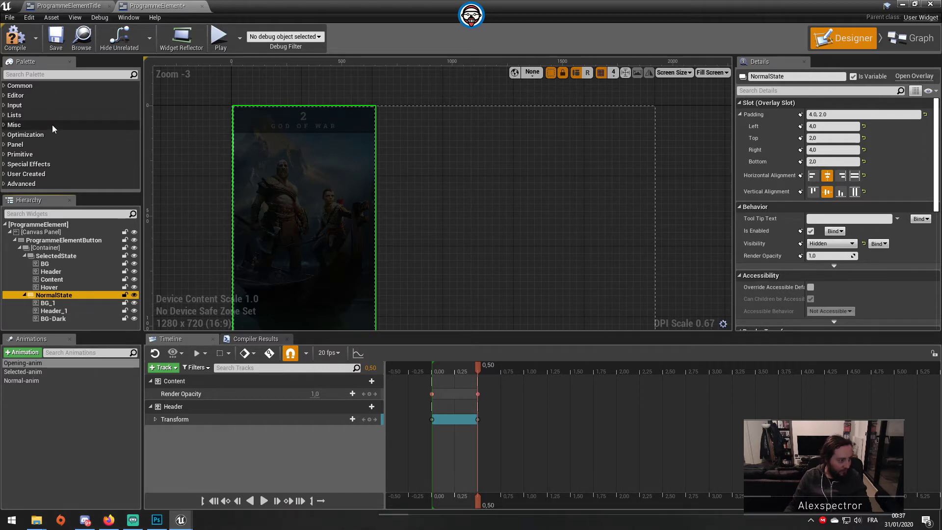
Try to rename the Normal-anim animation with Selected in place of Normal, and select the existing Selected-anim animation.
left_click(25, 381)
left_click(25, 381)
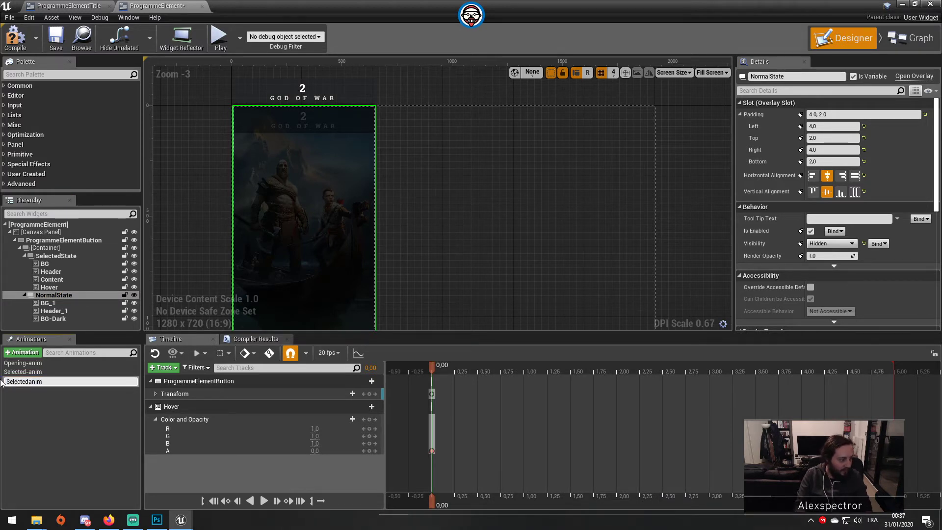
left_click(29, 373)
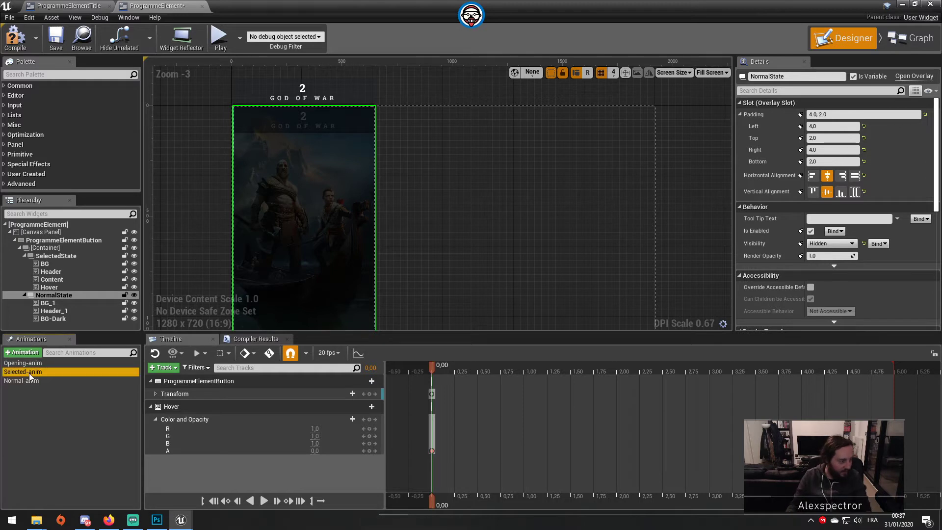
Try Normal in the name of the Selected-anim animation, and rename it Selected-anim0 instead.
left_click(29, 373)
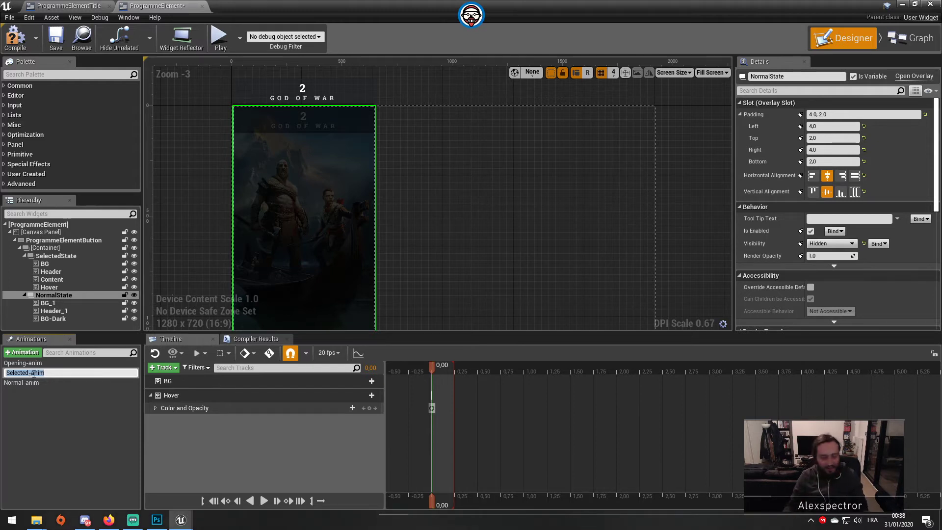
left_click(29, 373)
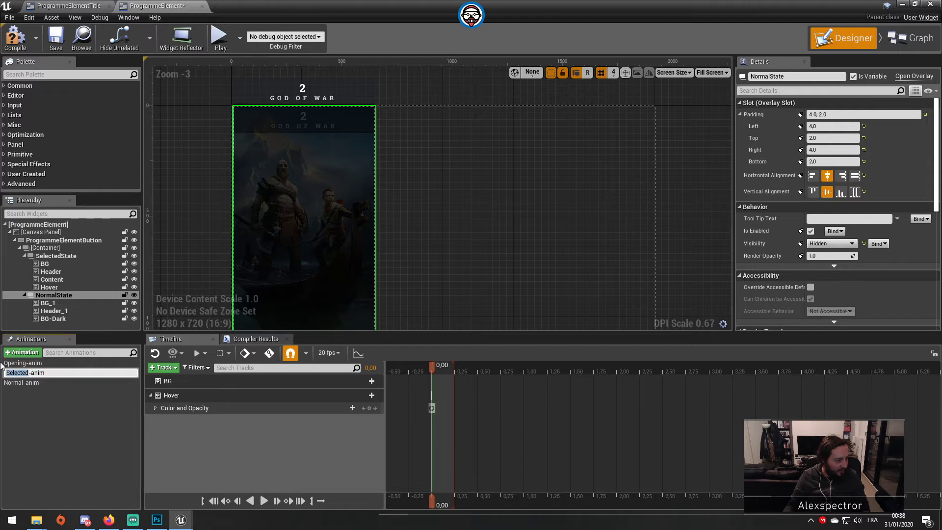
type("Normal")
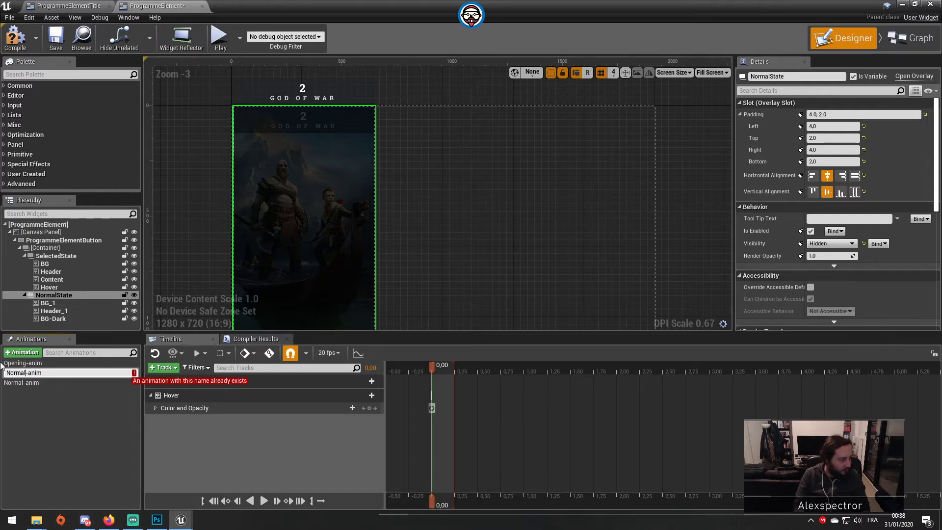
type("0.")
key("Escape")
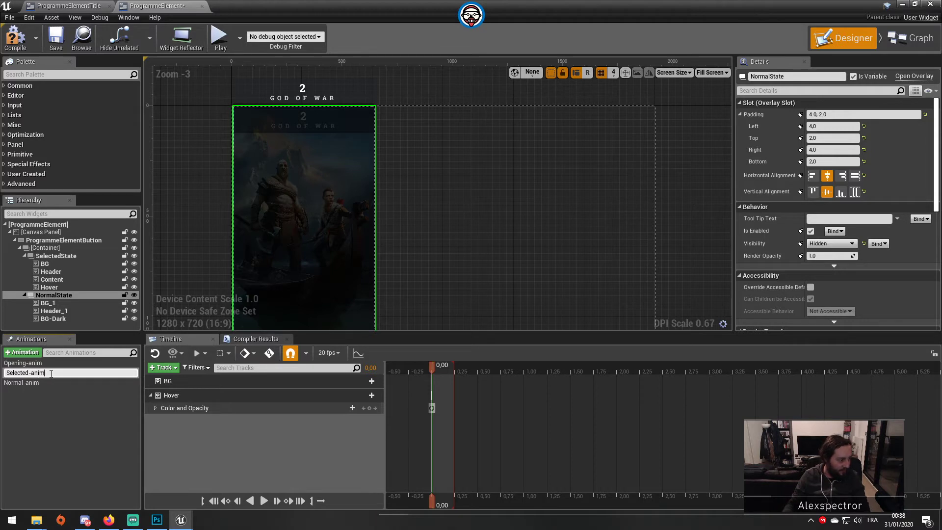
type("0")
key("Return")
Play back the Normal-anim animation and return its playhead to 0,00.
left_click(27, 381)
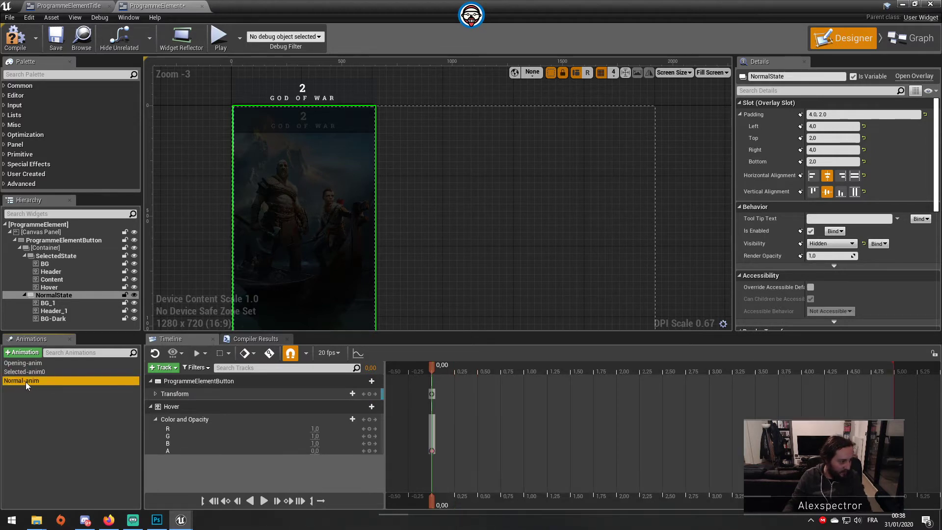
left_click(264, 500)
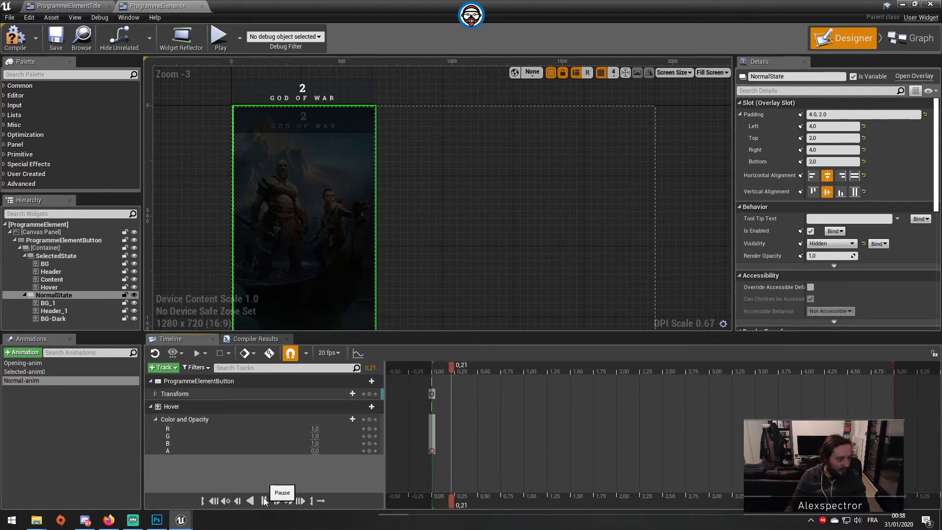
left_click_drag(494, 363, 432, 373)
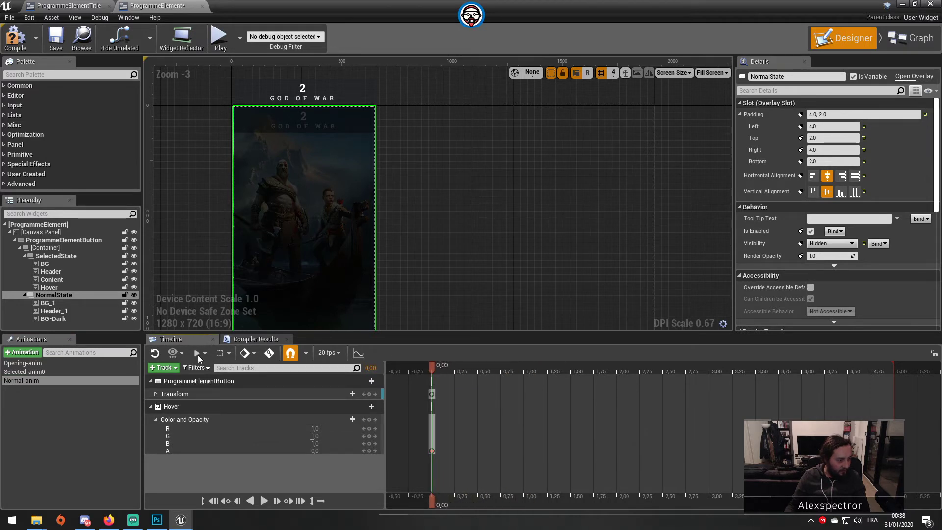
Rename the Selected-anim0 animation back to Selected-anim.
left_click(85, 320)
left_click(42, 375)
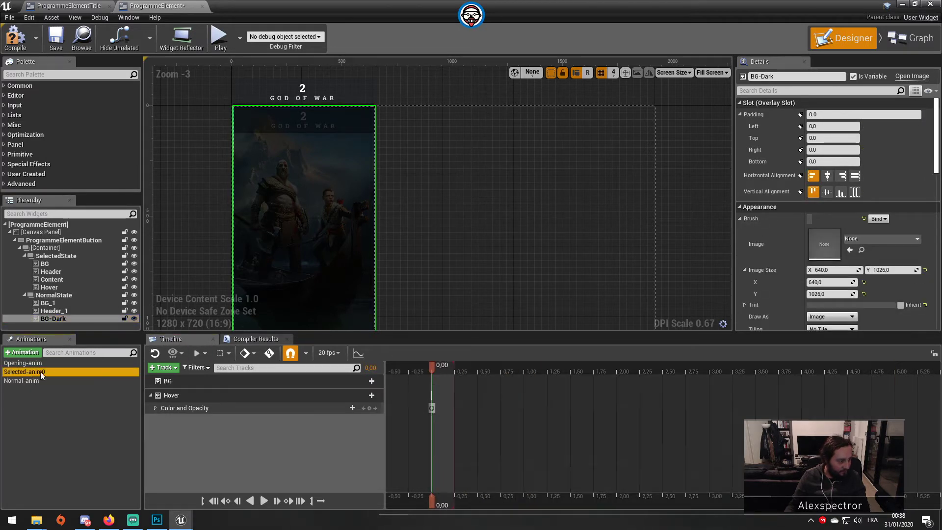
double_click(58, 376)
left_click(72, 381)
key("BackSpace")
key("Return")
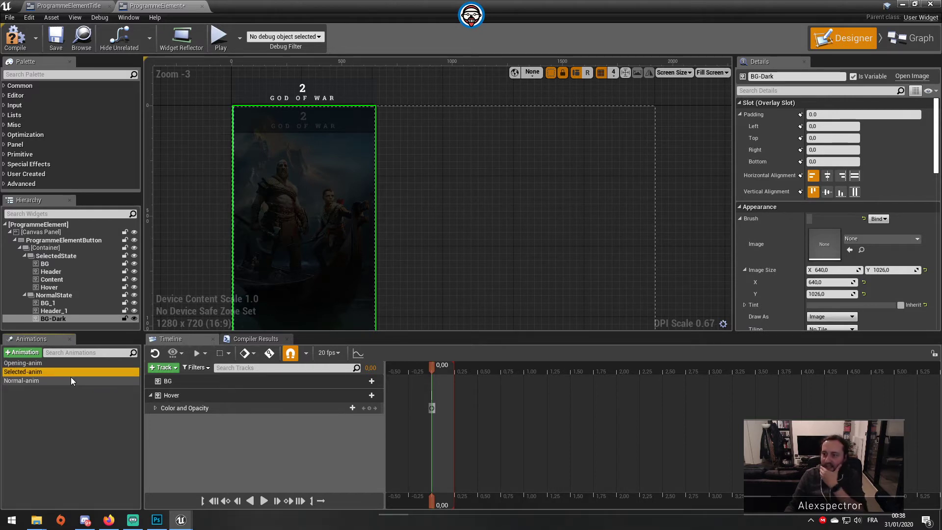
Examine the Color and Opacity channels of the Hover track in Selected-anim.
left_click(35, 364)
left_click(35, 372)
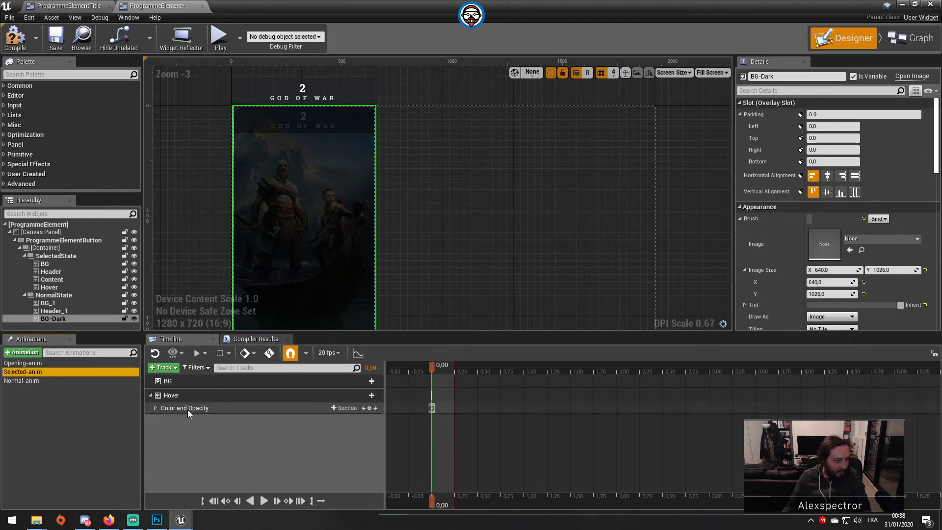
left_click(172, 395)
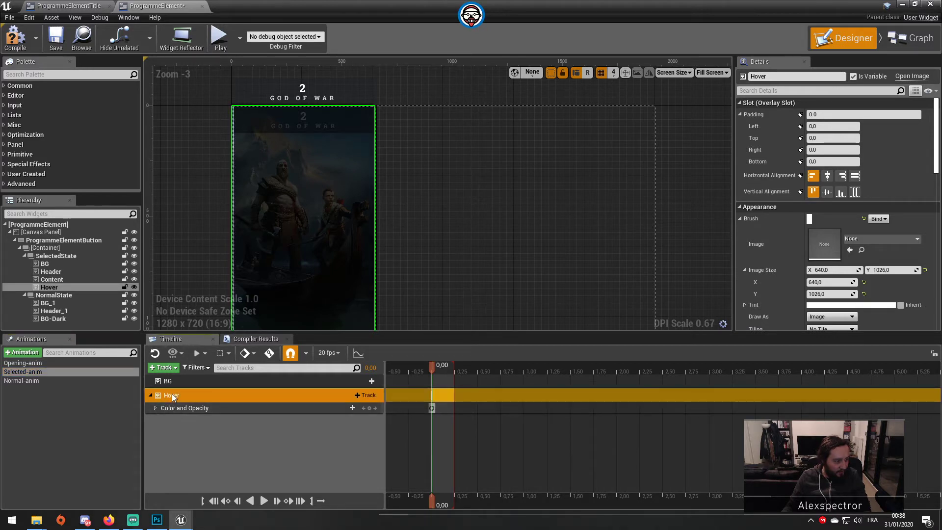
left_click(156, 408)
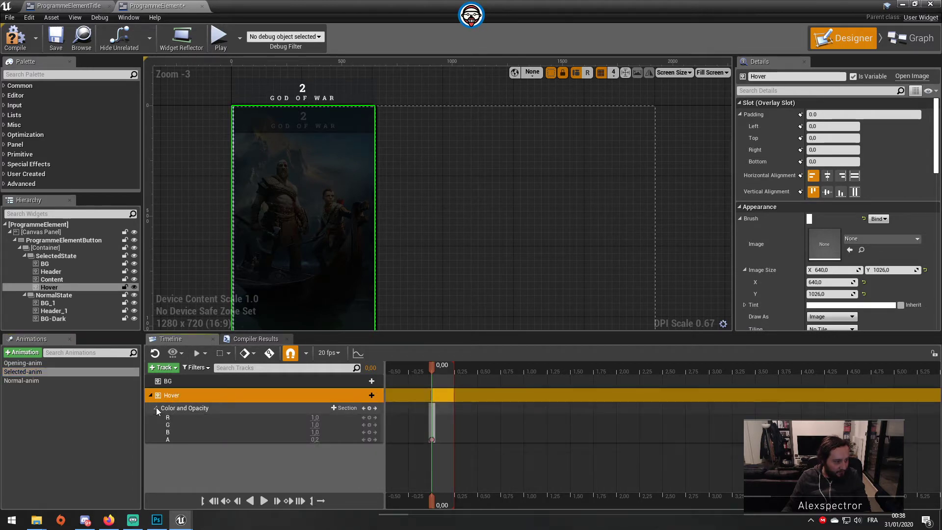
left_click(260, 439)
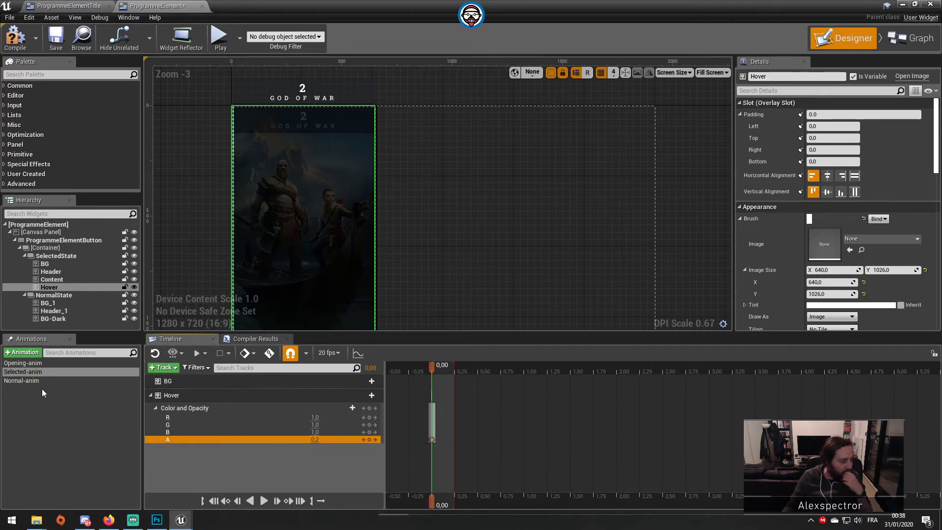
Examine the On Hovered and On Unhovered animation nodes in the event graph and return to the widget layout.
left_click(912, 39)
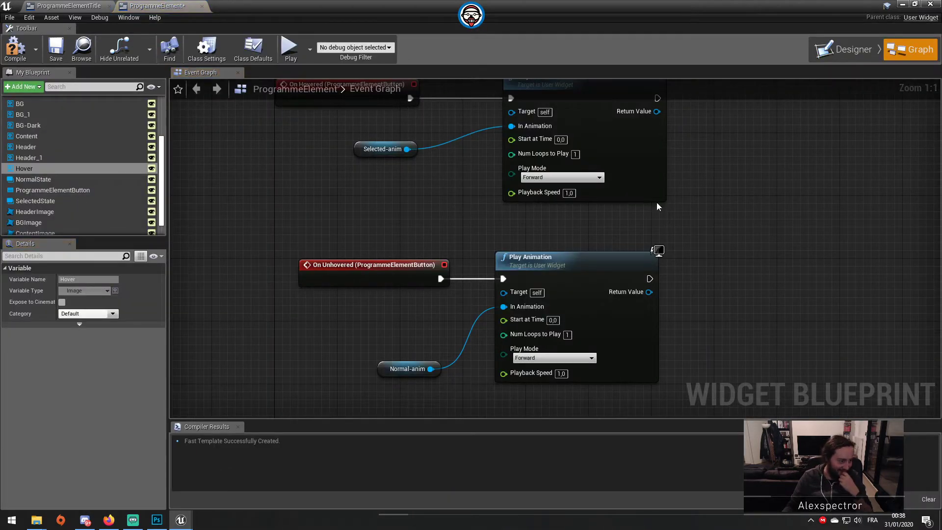
left_click(403, 277)
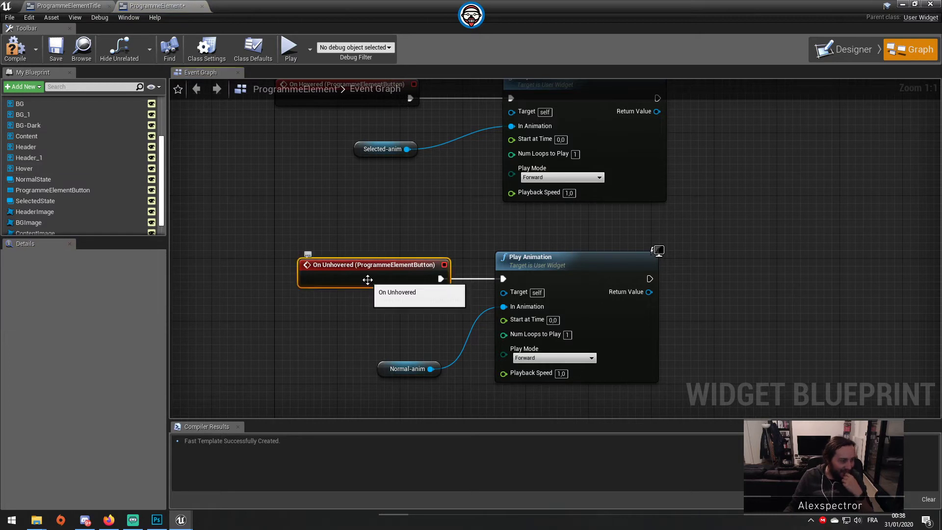
right_click_drag(449, 257, 453, 377)
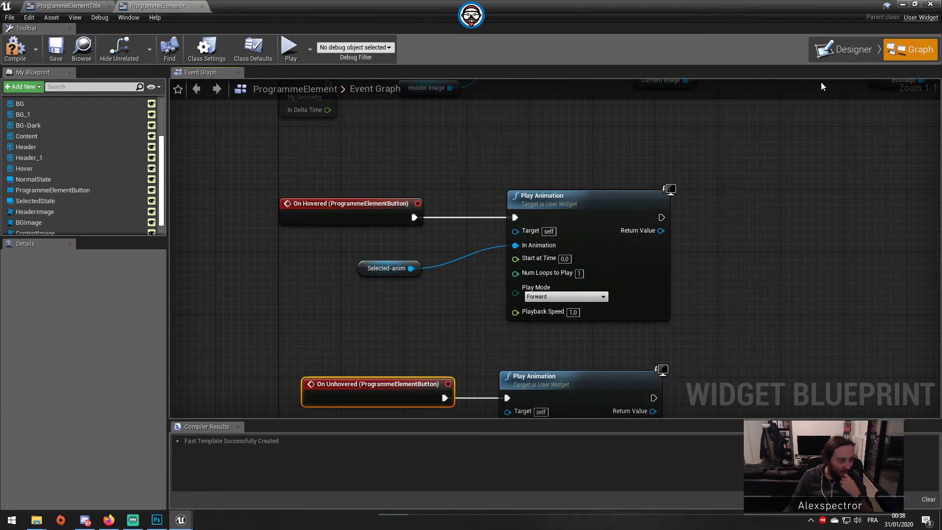
left_click(849, 46)
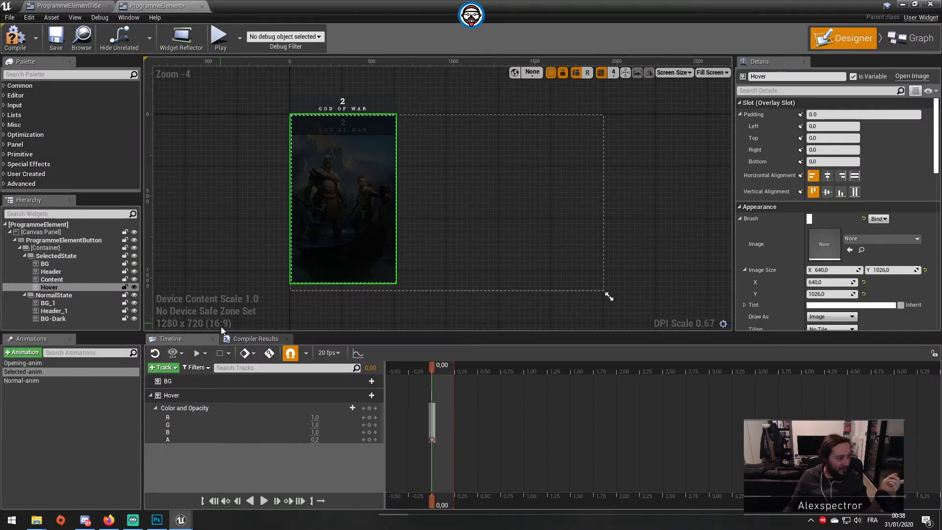
Collapse the SelectedState overlay's contents and add the user-created Programme Element Title widget inside NormalState, below BG-Dark.
left_click(24, 295)
left_click(46, 295)
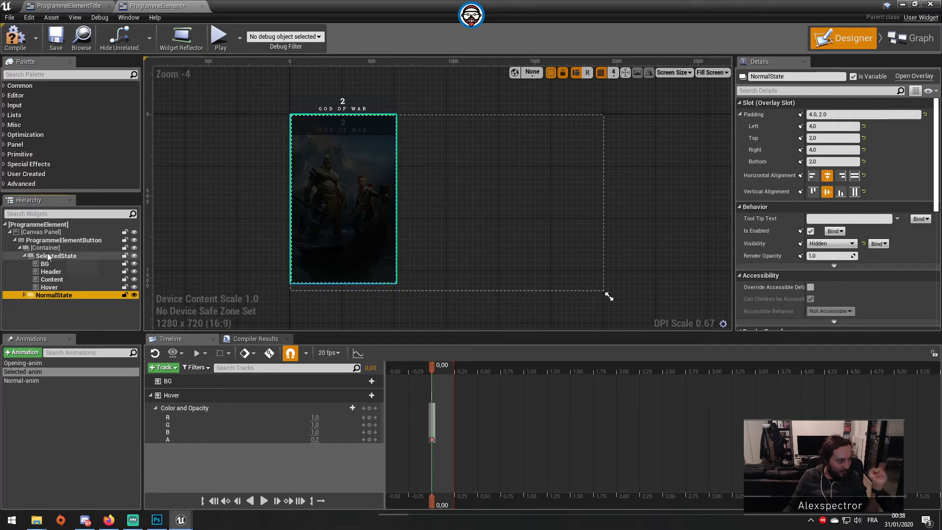
double_click(48, 256)
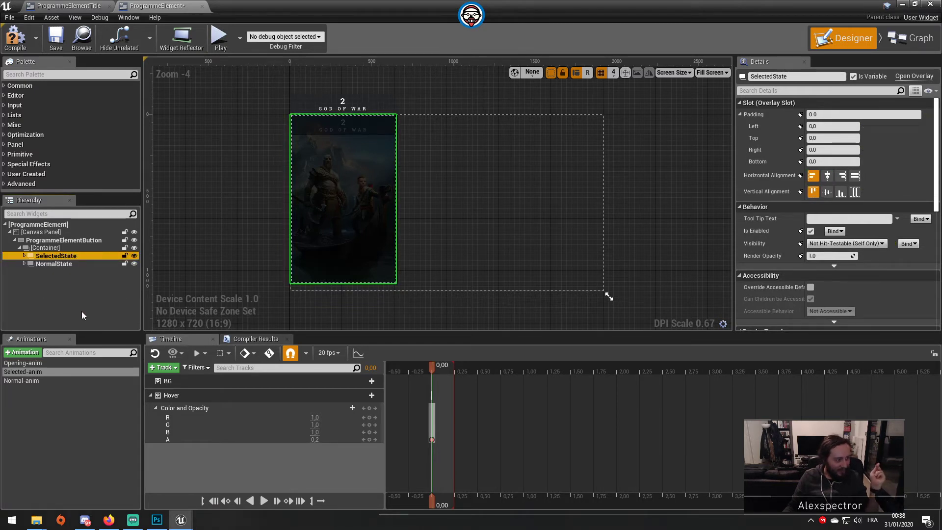
double_click(62, 264)
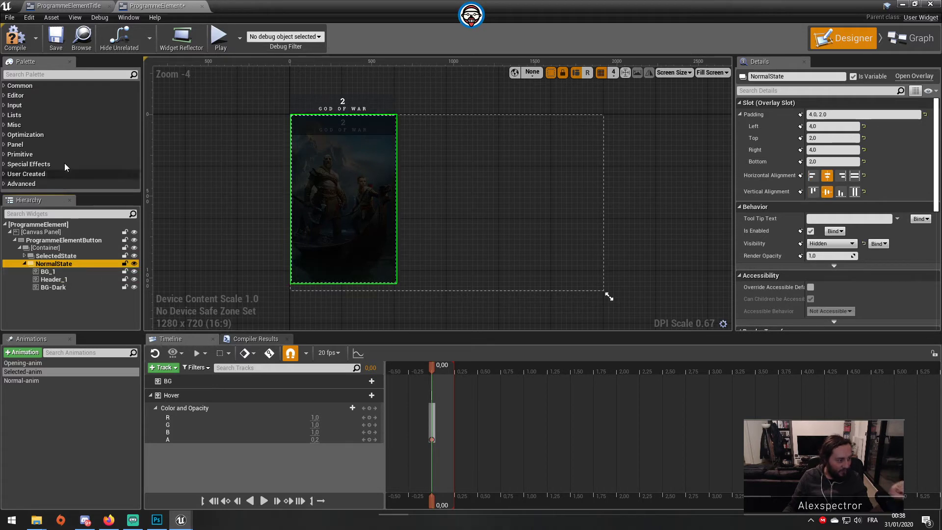
left_click(53, 173)
scroll(64, 176, "down", 2)
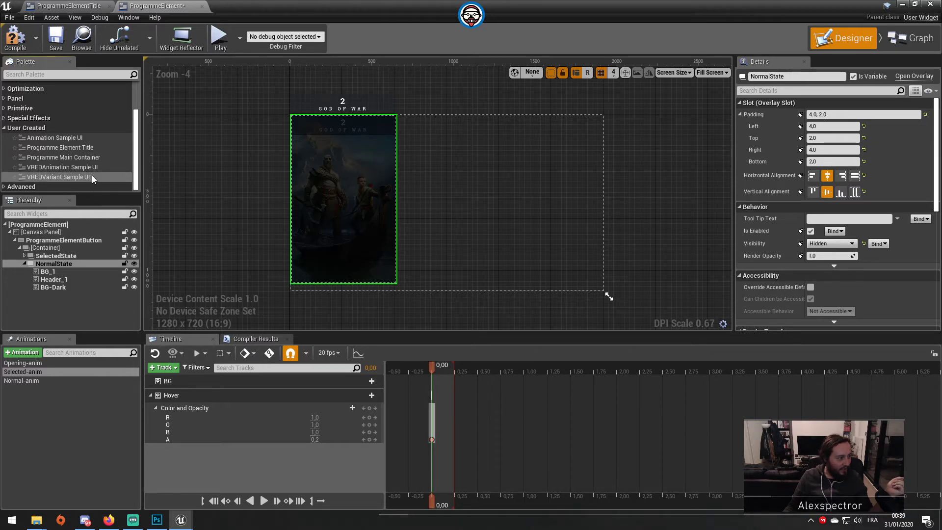
left_click(80, 158)
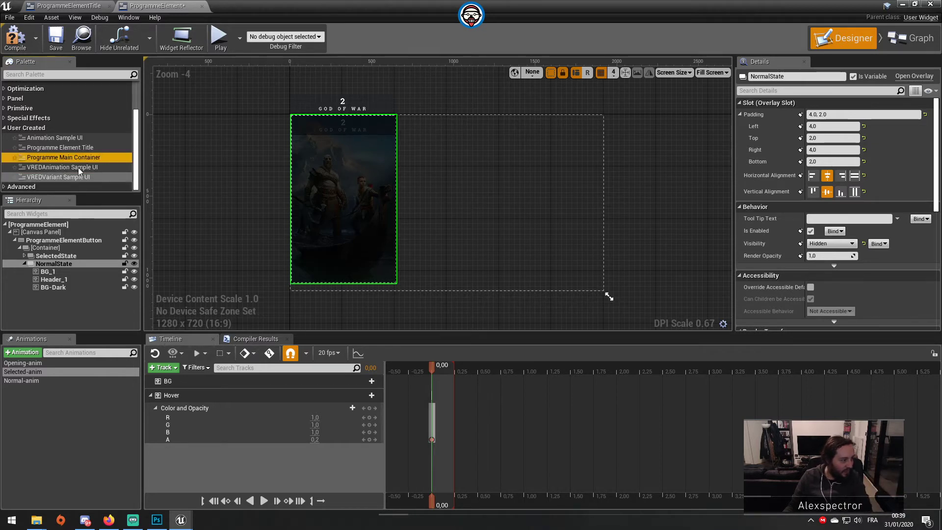
left_click(74, 147)
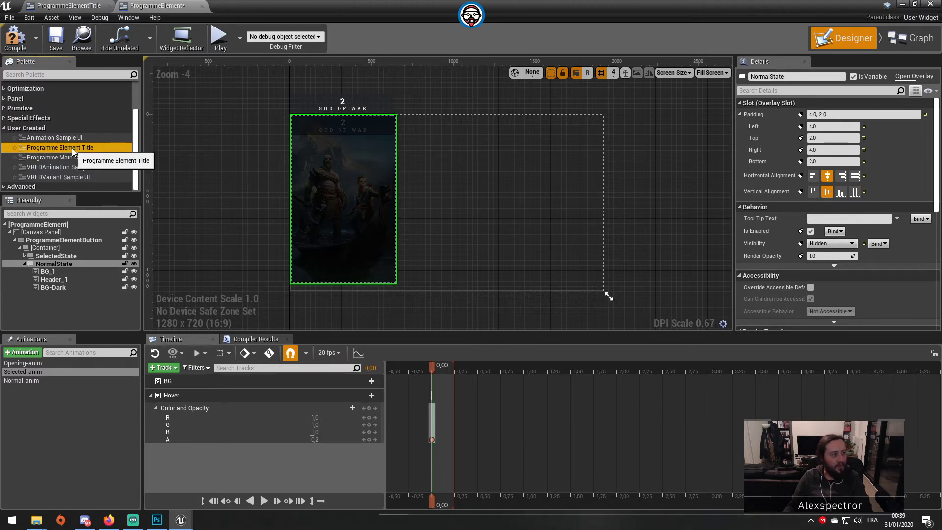
left_click_drag(71, 148, 64, 290)
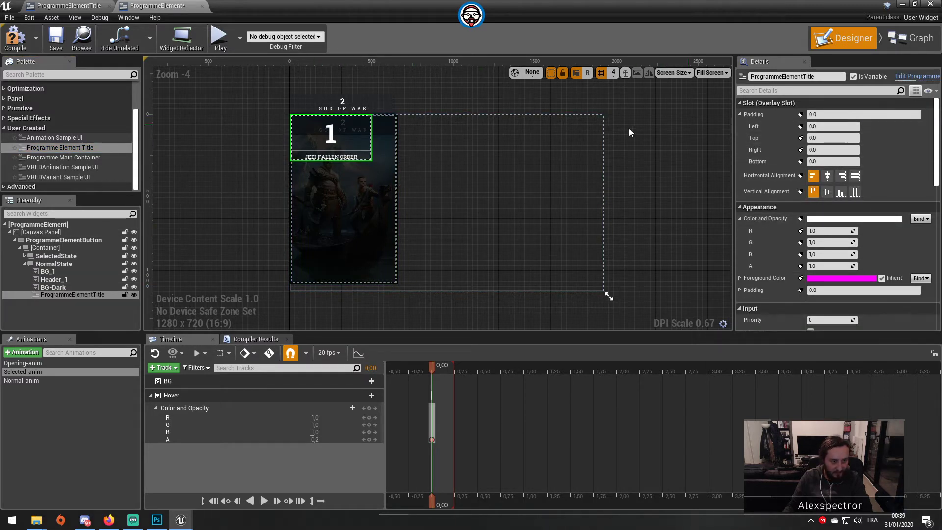
Center the new ProgrammeElementTitle horizontally and vertically in its overlay slot, and compile and save the widget.
left_click(827, 175)
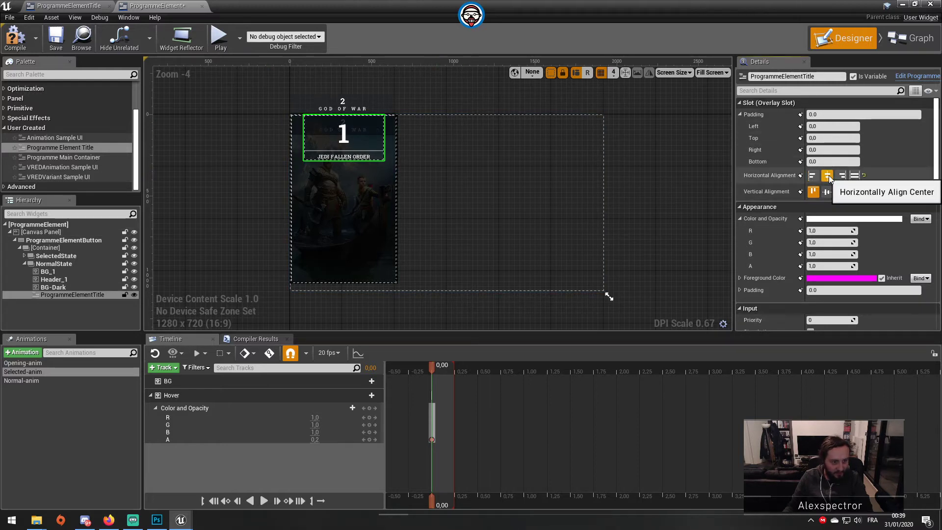
left_click(828, 192)
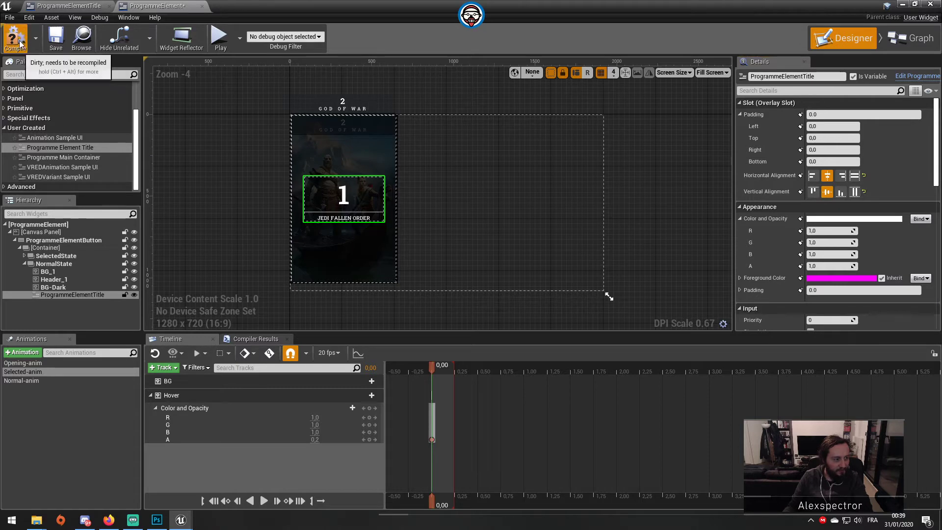
left_click(55, 39)
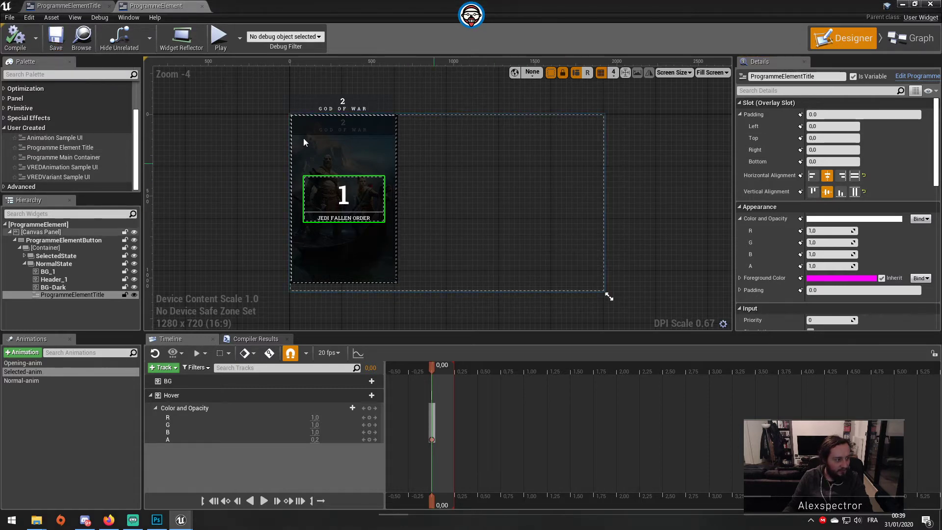
Go to the level editor, play the level to check the programme tiles, toggling full screen, and stop the preview.
left_click(902, 6)
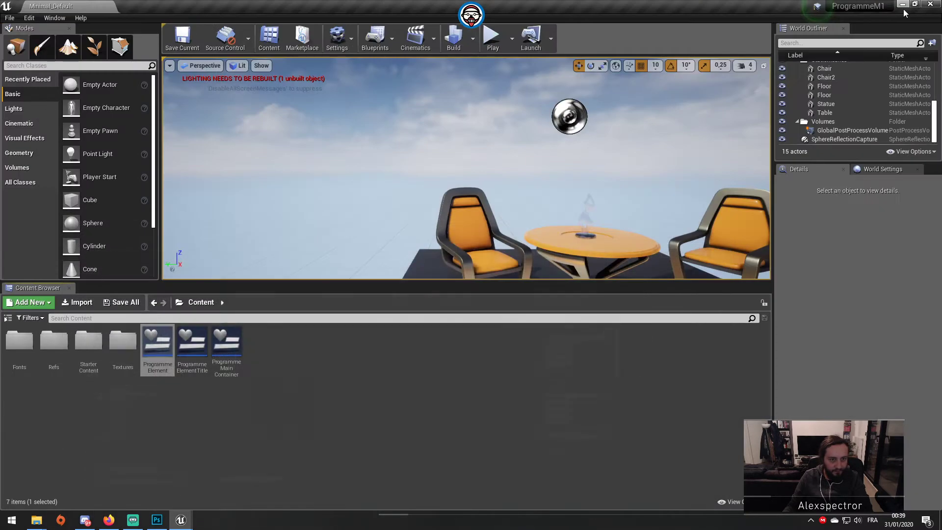
left_click(491, 36)
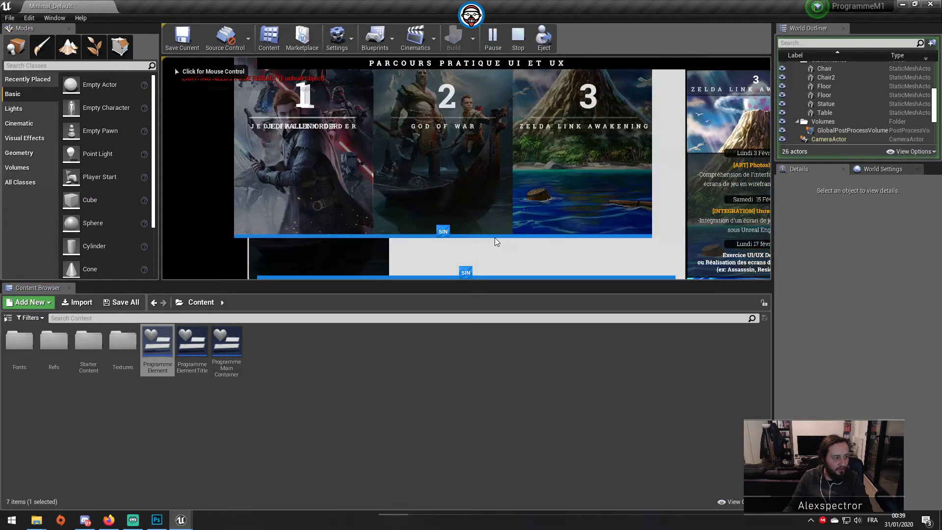
key("F11")
key("F11")
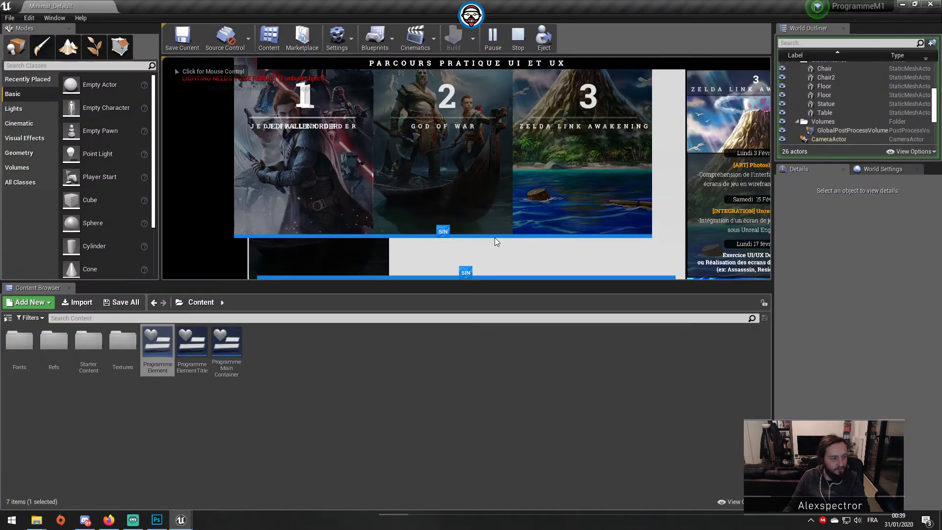
key("F11")
key("Escape")
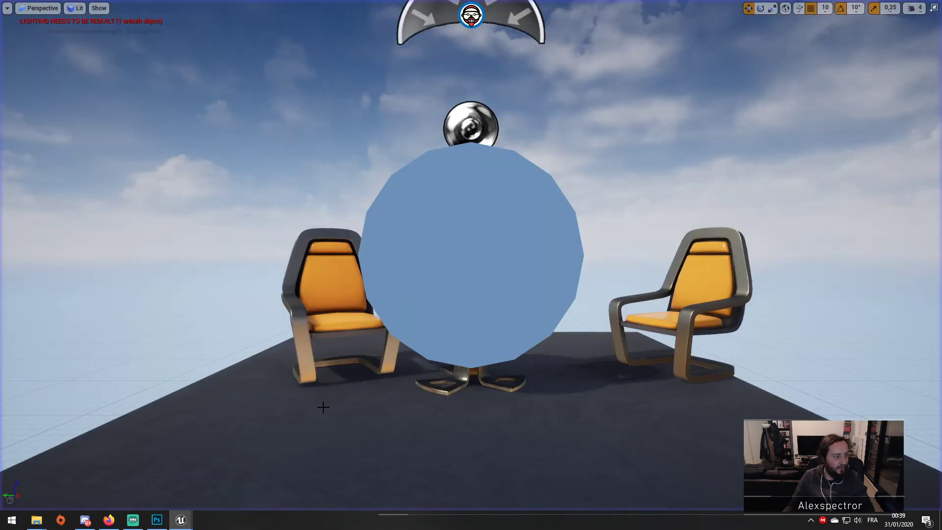
key("F11")
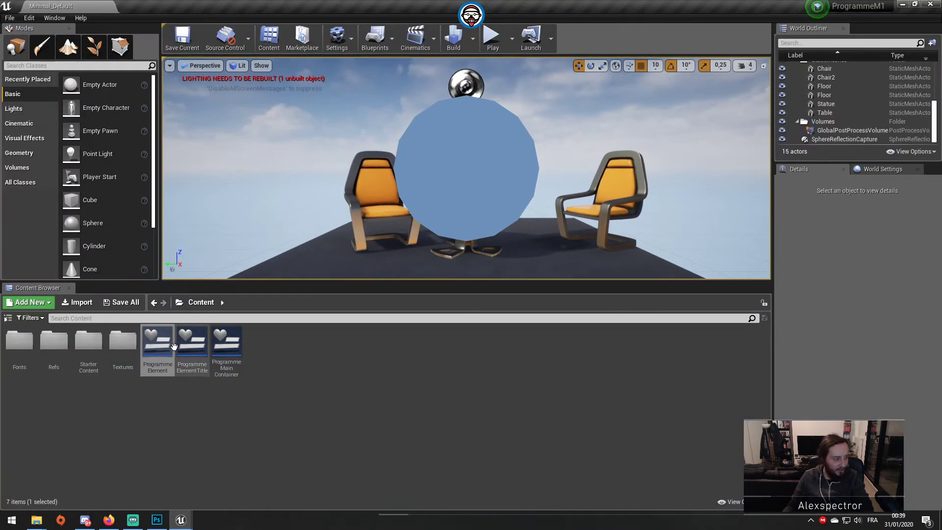
Open the ProgrammeElementTitle widget and show its hidden Reference image in the designer.
double_click(201, 346)
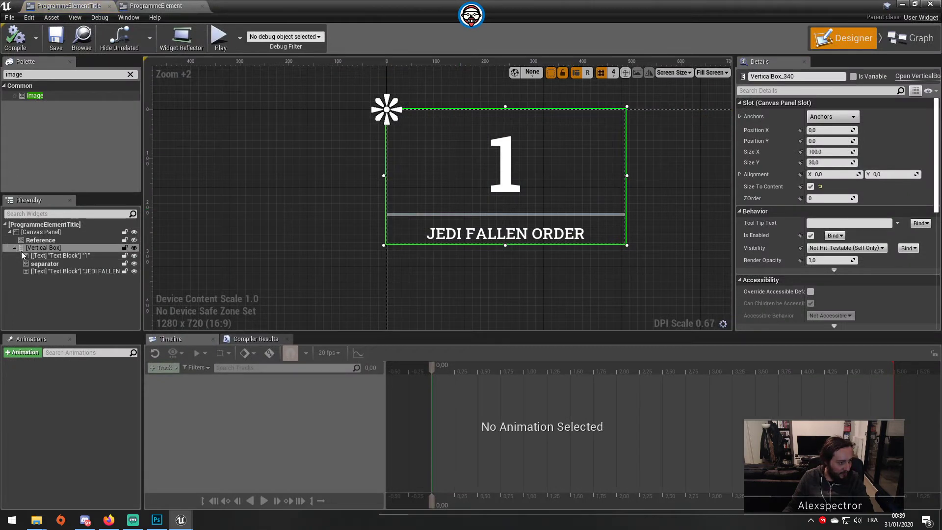
left_click(87, 240)
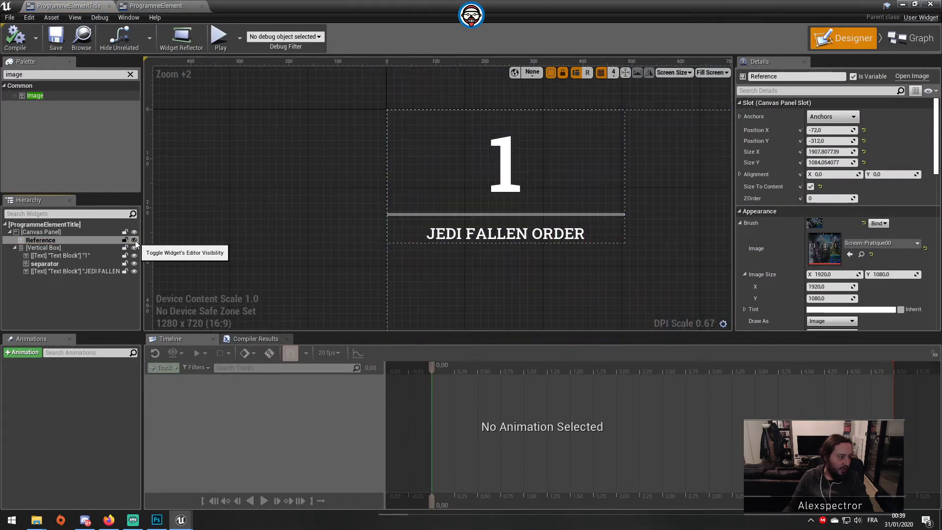
left_click(135, 240)
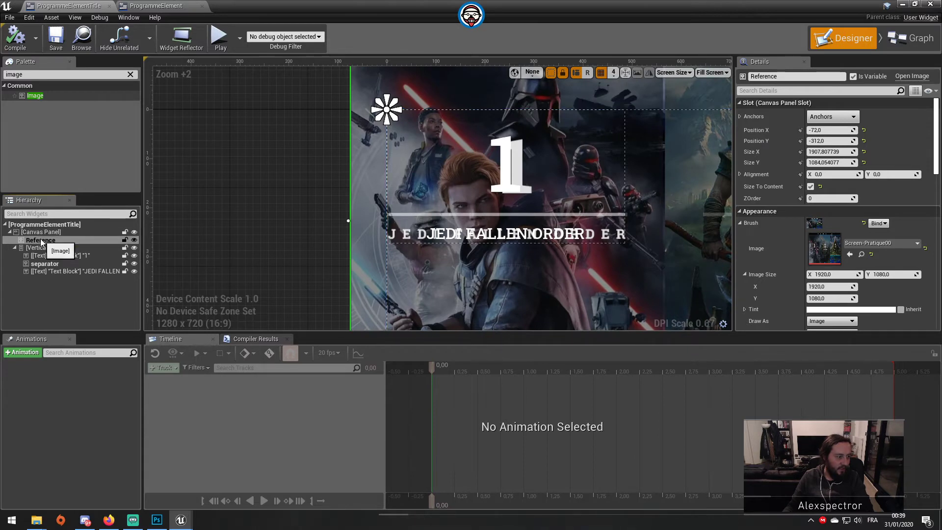
Hide and delete the Reference image from the ProgrammeElementTitle widget, and save the widget.
left_click(42, 241)
left_click(135, 240)
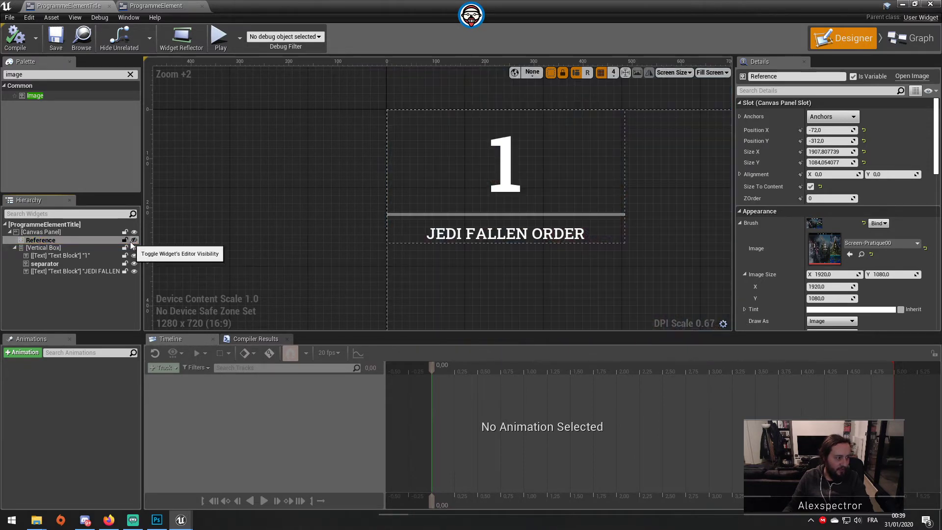
key("Delete")
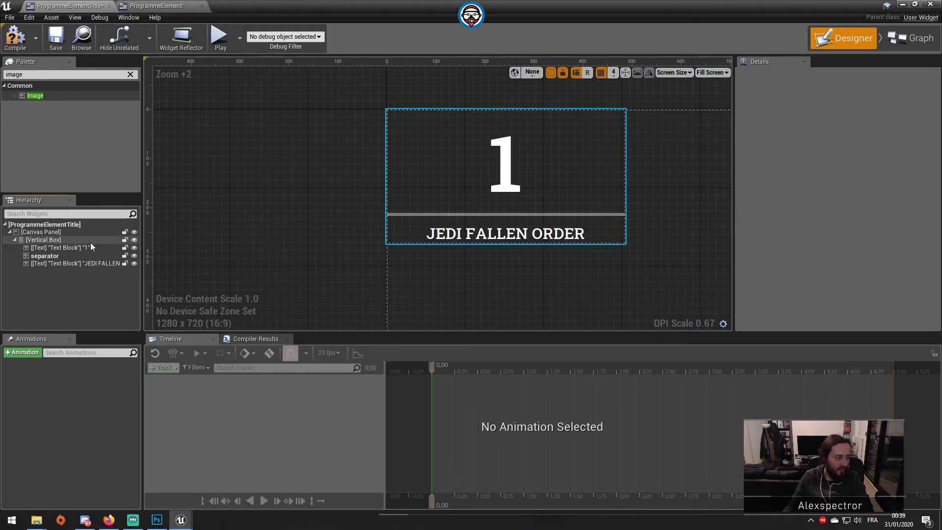
key("ctrl+s")
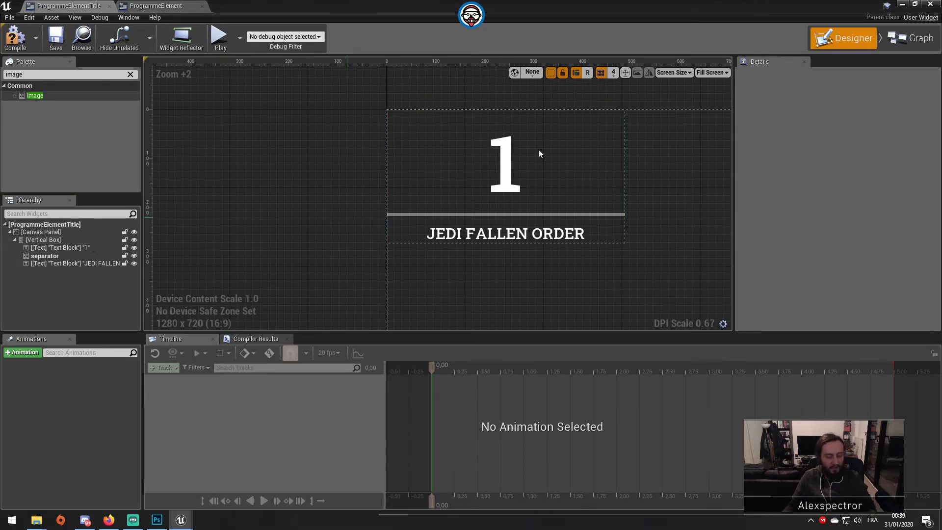
Play the level full screen and repeatedly toggle the three programme tiles between their states, ending in the windowed view.
left_click(901, 4)
left_click(480, 39)
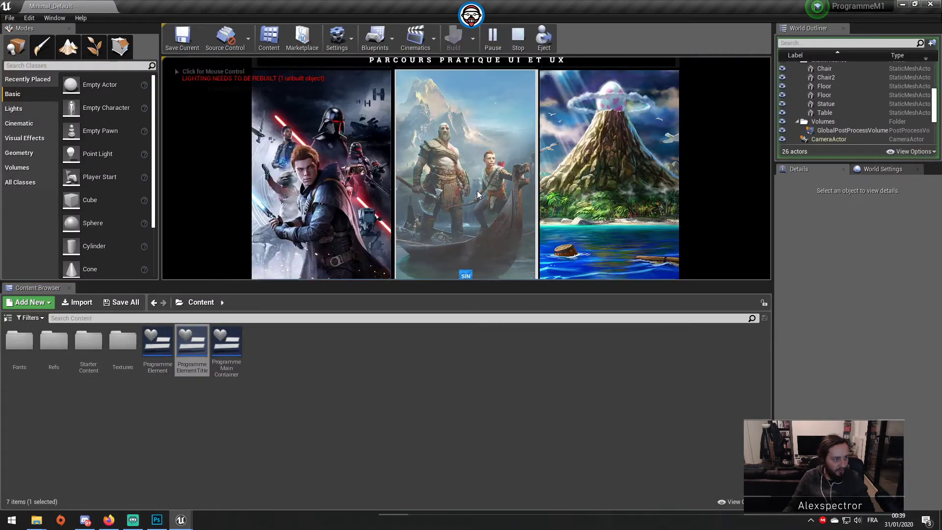
key("F11")
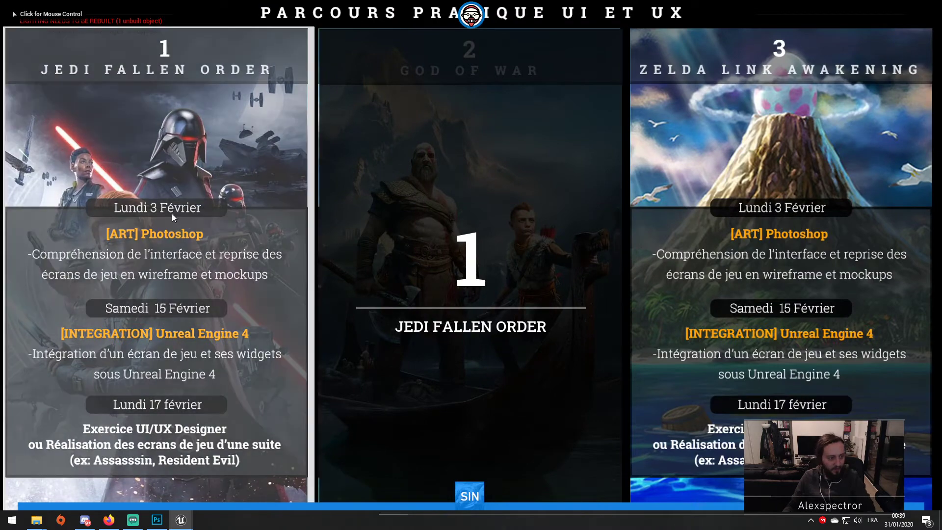
left_click(172, 214)
left_click(766, 320)
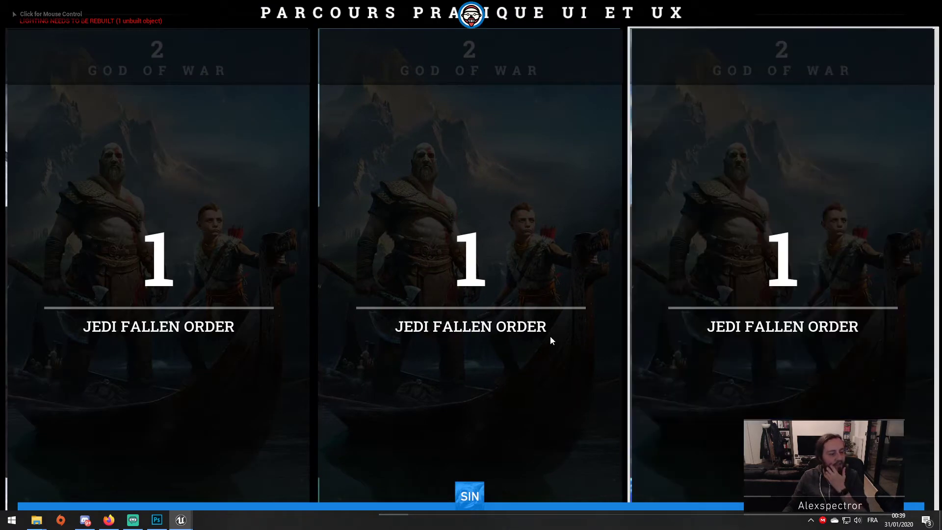
left_click(466, 314)
left_click(220, 305)
left_click(438, 309)
left_click(728, 284)
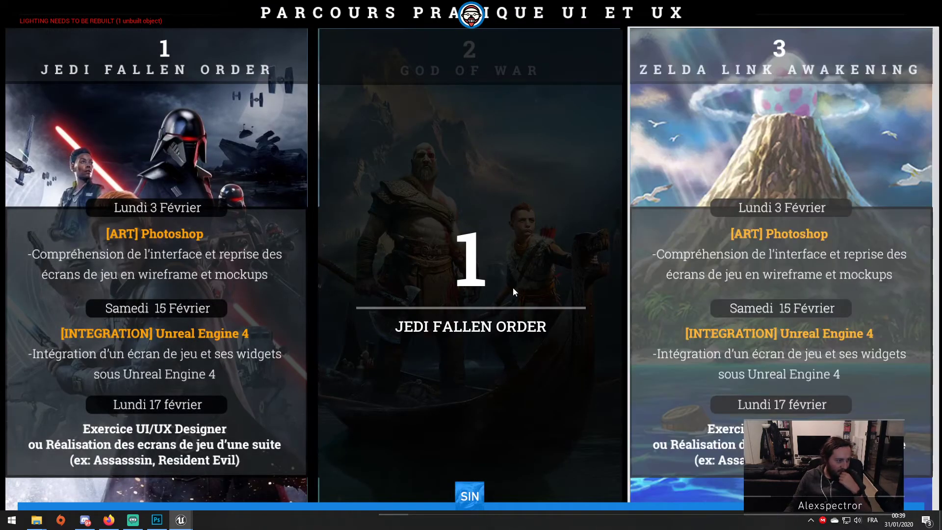
left_click(513, 292)
left_click(242, 254)
left_click(440, 305)
left_click(687, 300)
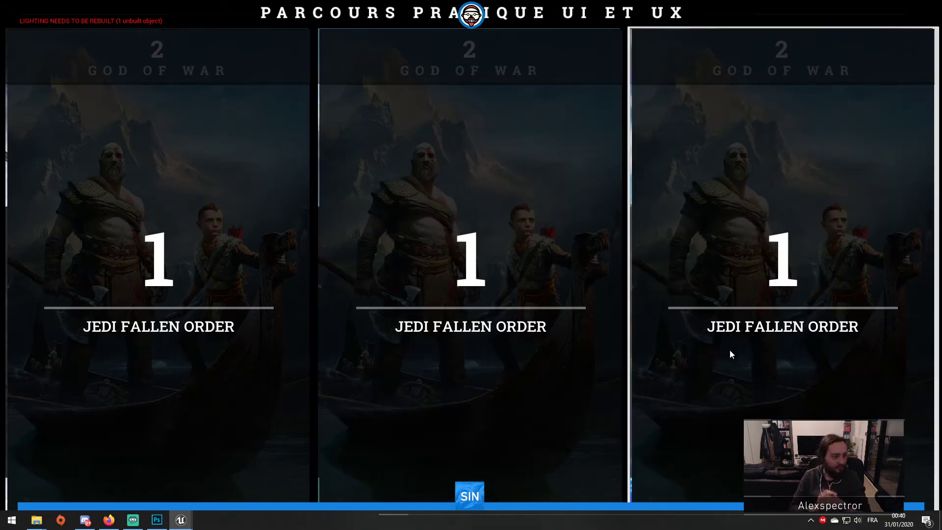
left_click(256, 275)
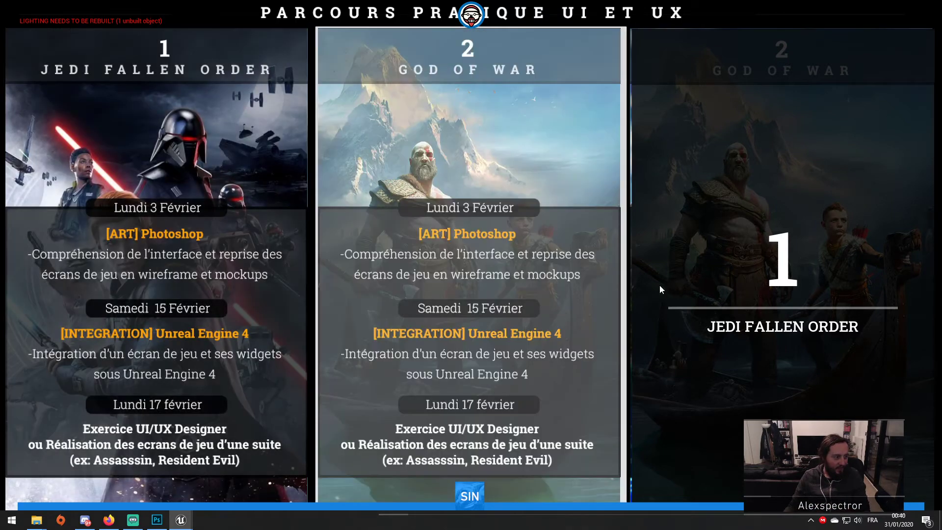
key("F11")
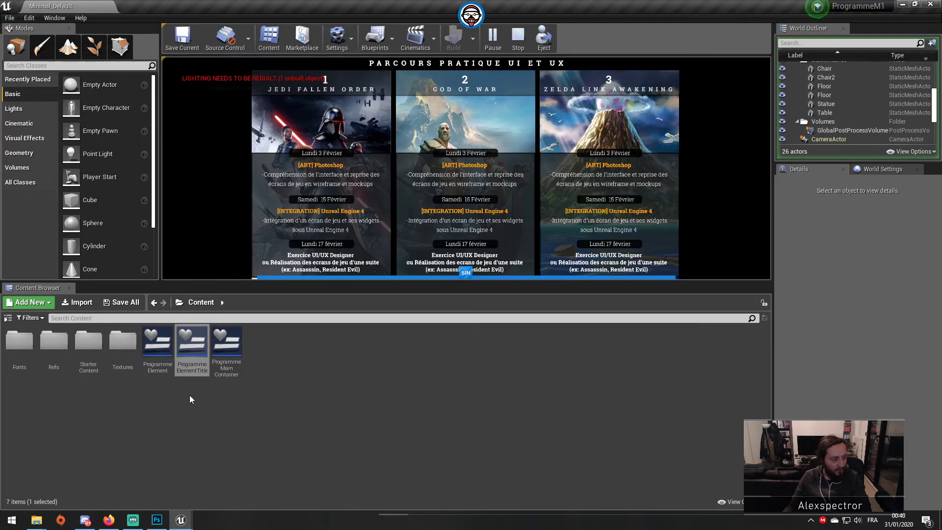
Go to the ProgrammeElement widget, stop the running simulation, and set the NormalState overlay's visibility to Visible.
double_click(190, 350)
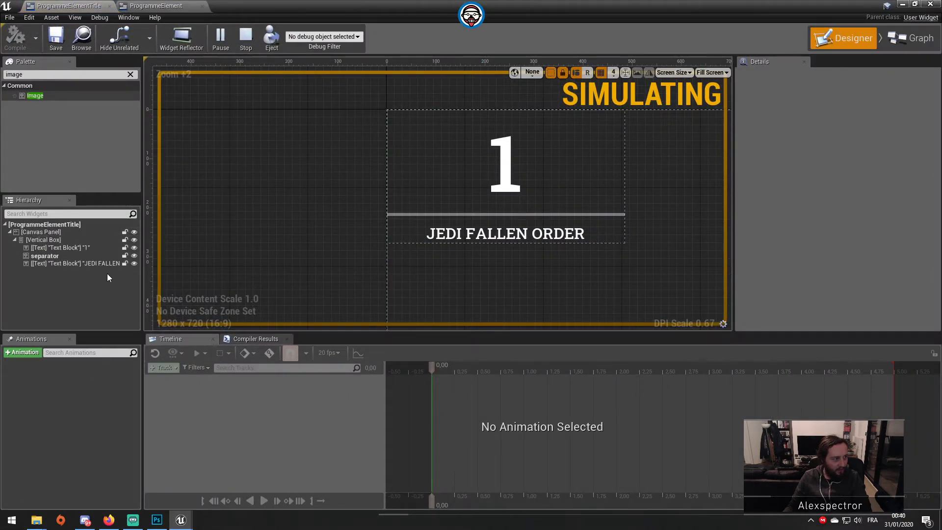
left_click(164, 7)
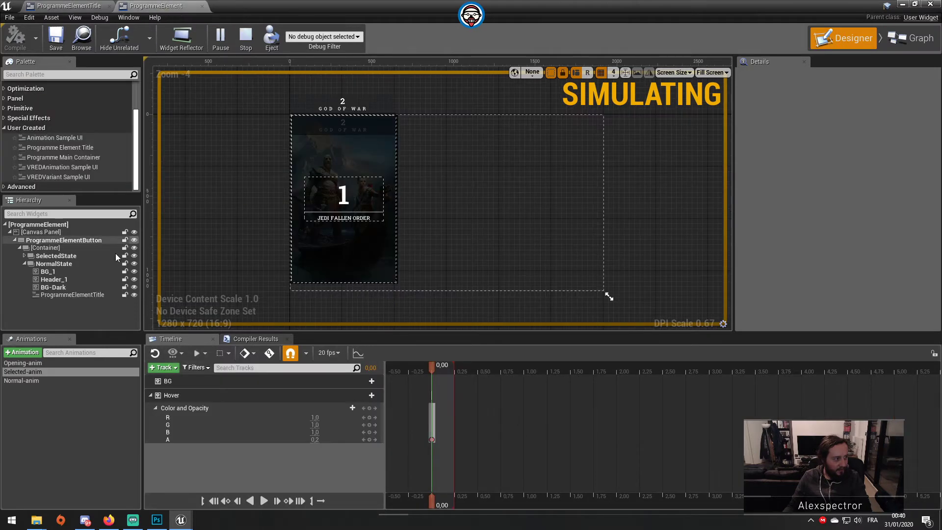
left_click(71, 263)
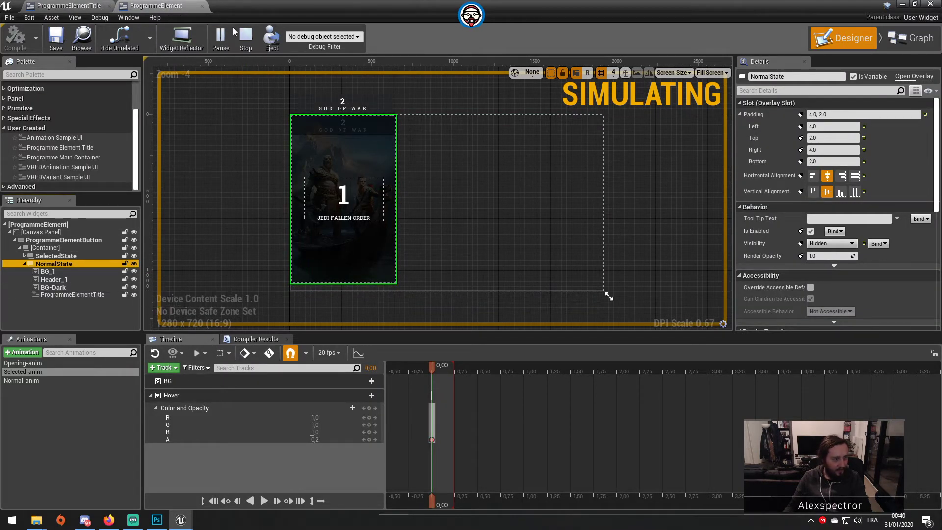
left_click(245, 37)
scroll(832, 254, "down", 3)
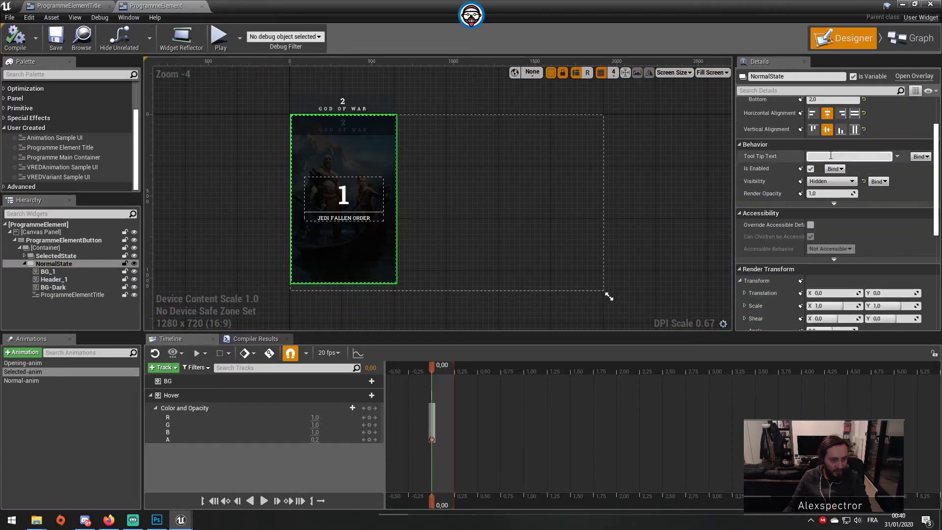
left_click(829, 181)
left_click(815, 189)
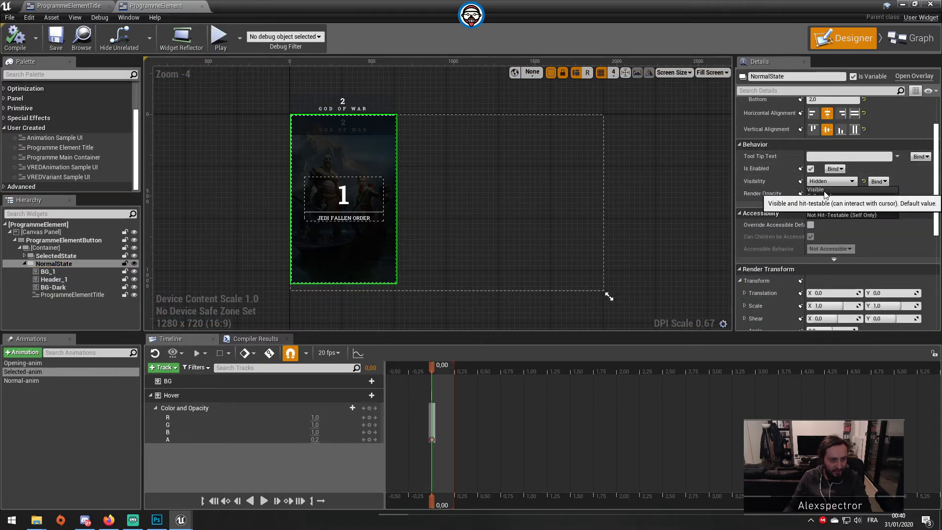
Set the SelectedState overlay's visibility to Hidden and save the ProgrammeElement widget.
left_click(84, 256)
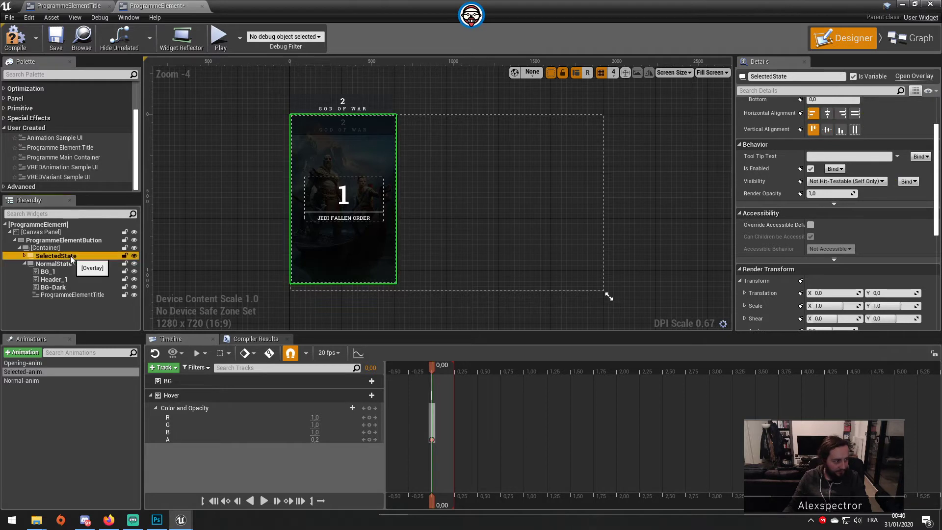
left_click(846, 181)
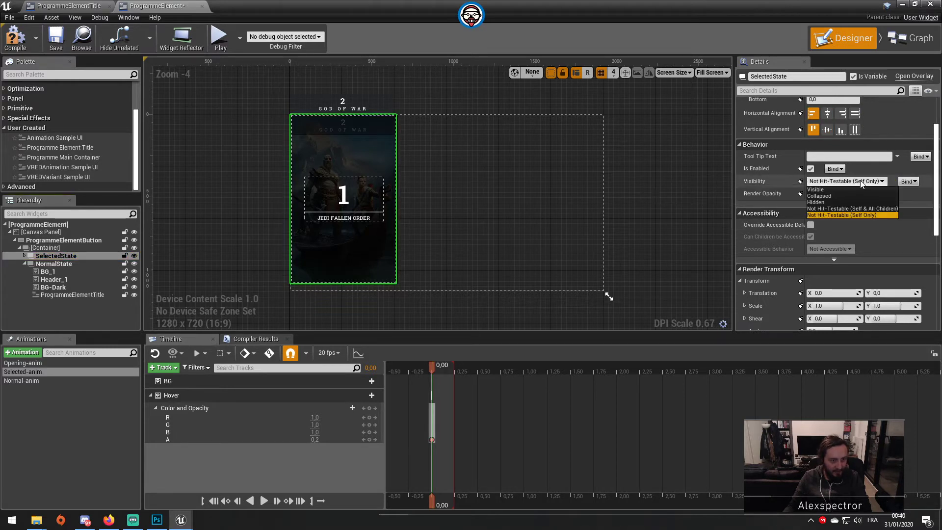
left_click(855, 200)
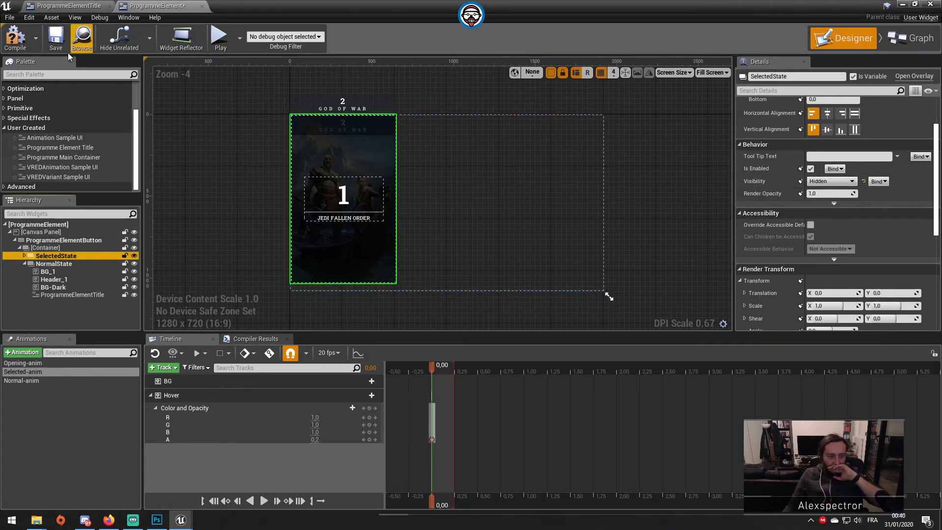
left_click(61, 40)
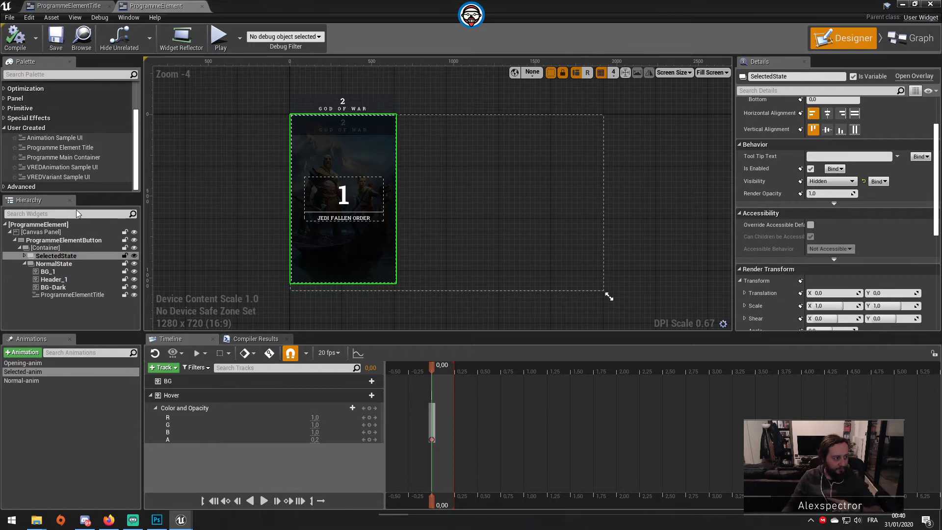
Open ProgrammeElement's event graph at the On Clicked event, where the Flip Flop drives NormalState's two Set Visibility nodes.
left_click(68, 264)
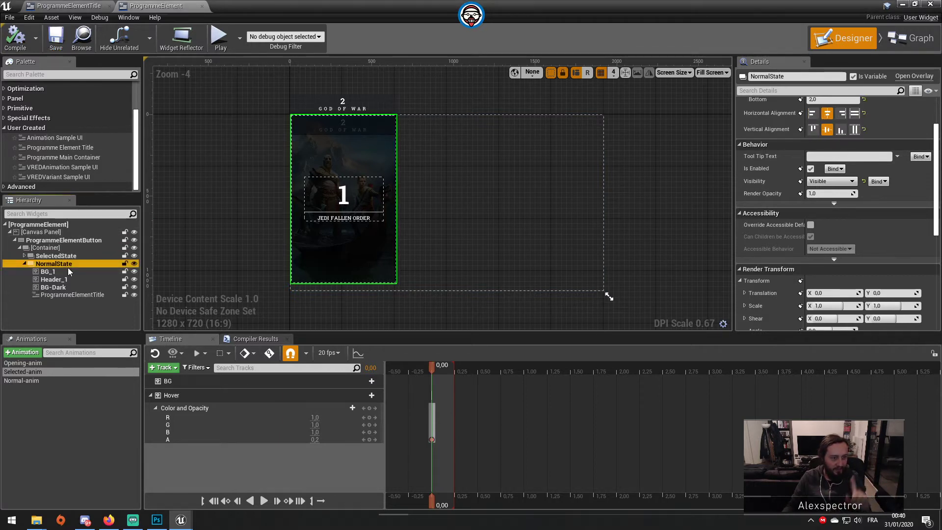
left_click(914, 39)
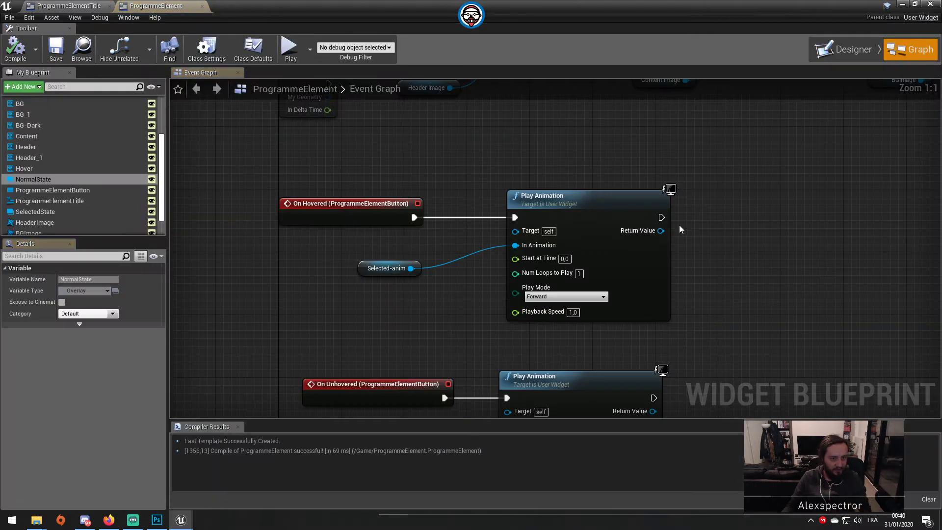
right_click_drag(769, 298, 784, 199)
scroll(782, 202, "down", 1)
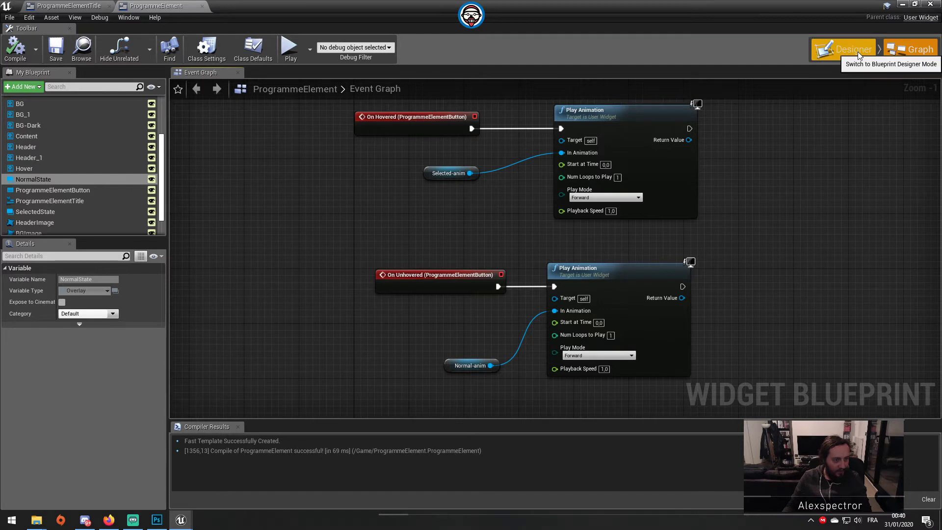
mouse_move(810, 126)
right_mouse_down()
mouse_move(729, 333)
mouse_move(755, 206)
mouse_move(767, 228)
right_mouse_up()
scroll(762, 327, "down", 3)
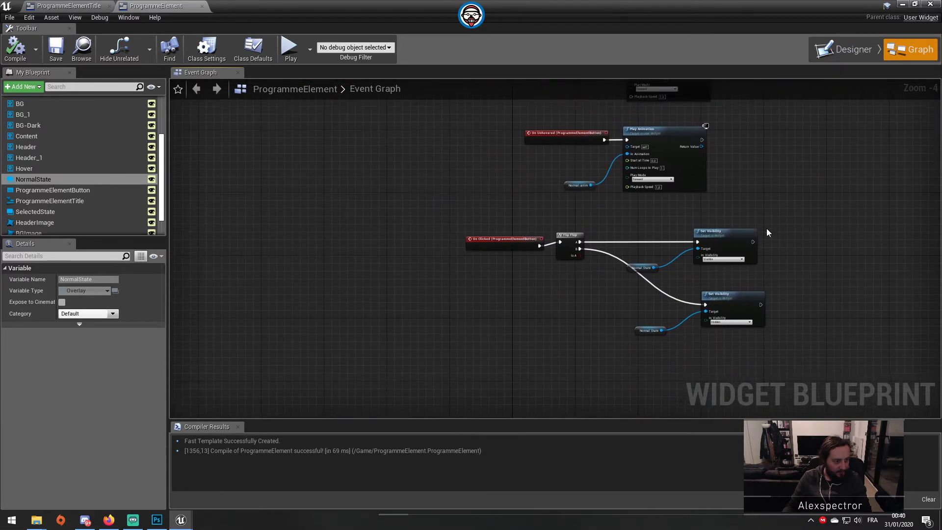
scroll(677, 268, "up", 2)
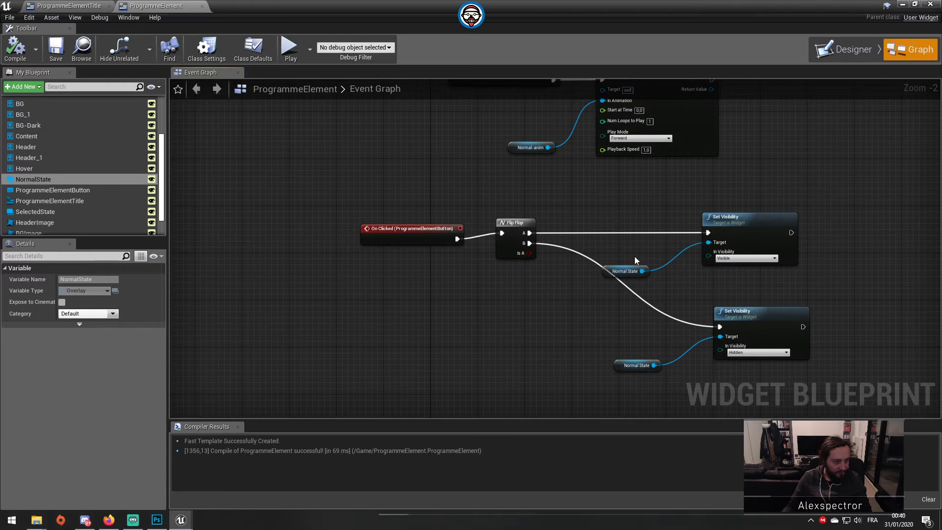
left_click(637, 271)
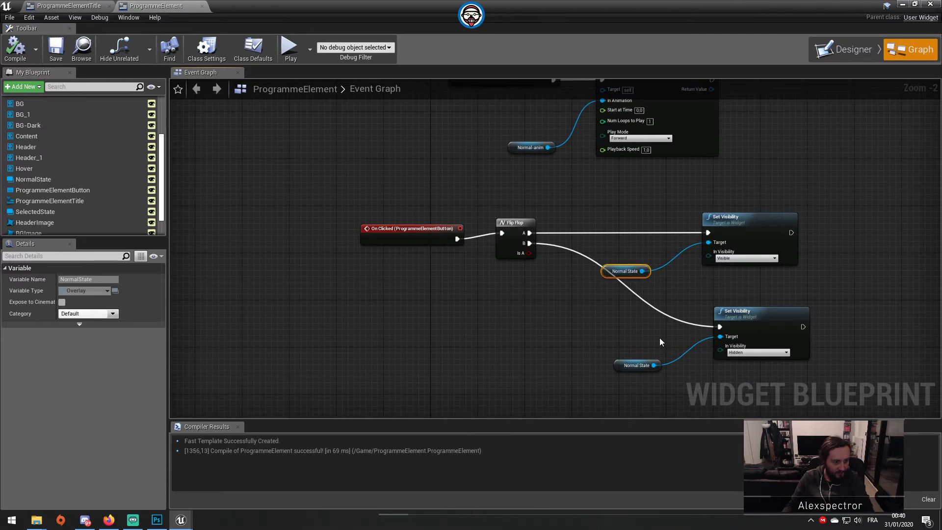
left_click_drag(642, 271, 717, 333)
left_click(679, 287)
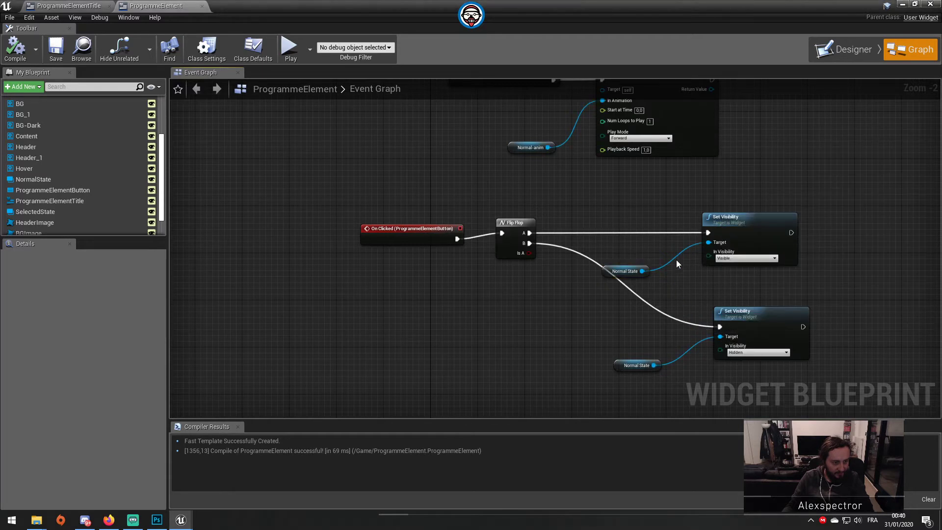
Set NormalState's visibility to Hidden on Flip Flop output A and Visible on output B, and compile and save the widget.
left_click(745, 258)
left_click(735, 279)
left_click(749, 352)
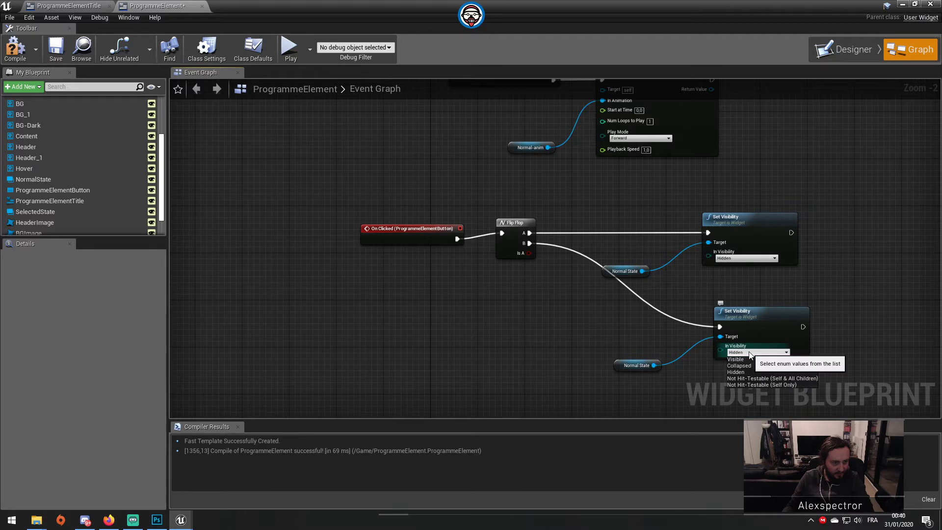
left_click(745, 360)
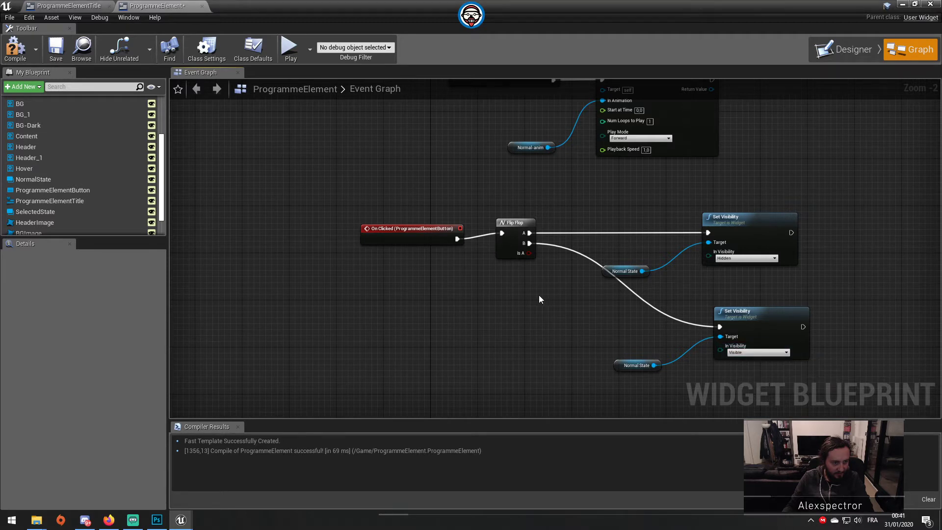
left_click(16, 48)
left_click(55, 48)
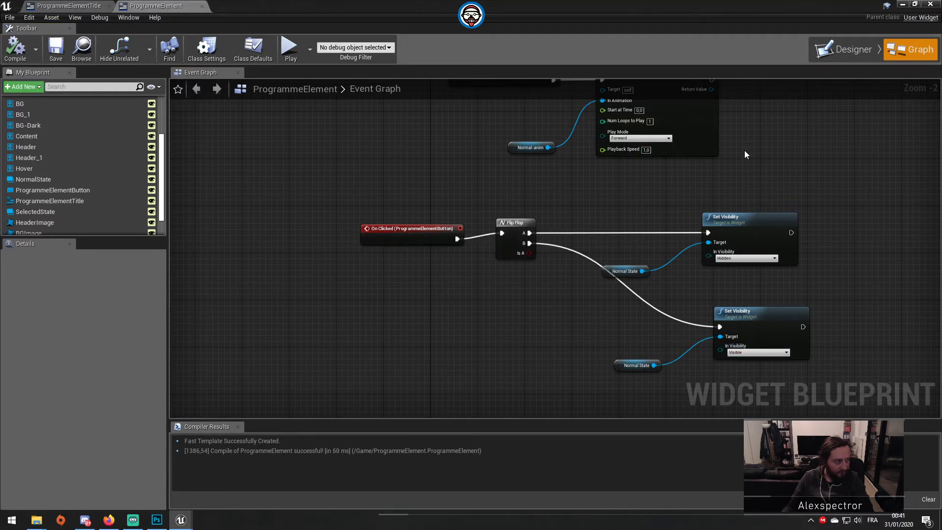
Play the level full screen again and click each programme tile several times to test the inverted visibility toggle.
left_click(901, 4)
left_click(491, 36)
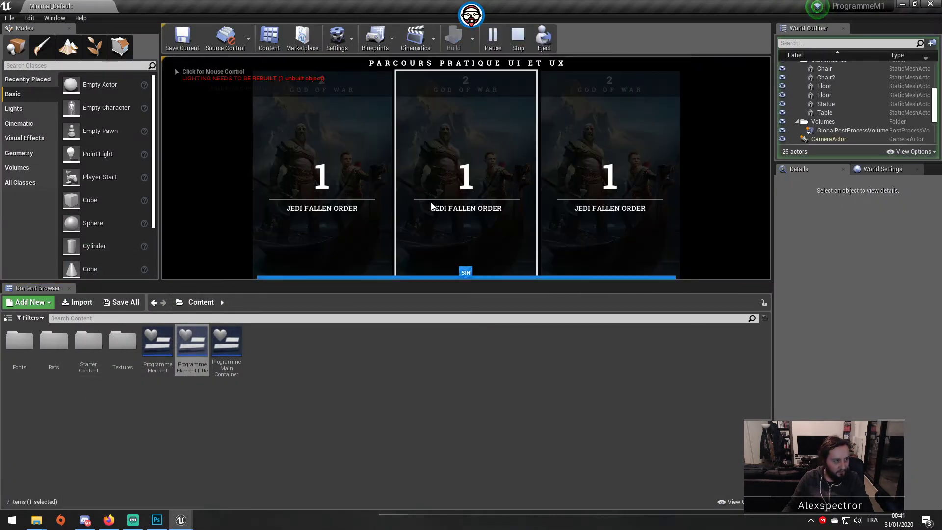
left_click(234, 161)
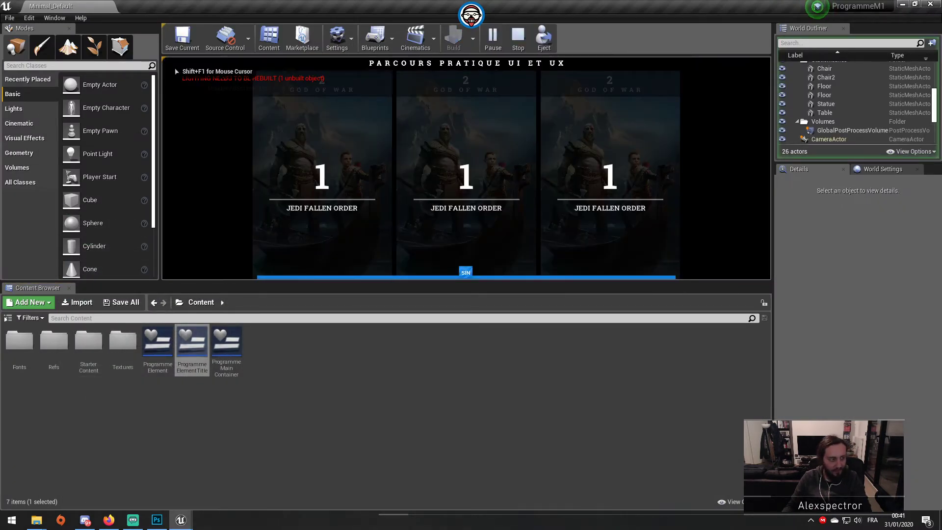
key("F11")
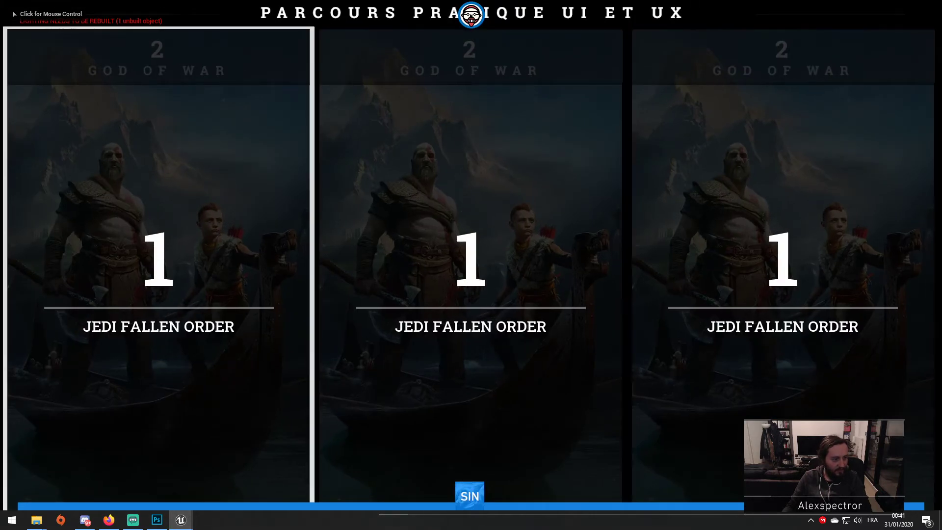
left_click(163, 196)
left_click(163, 193)
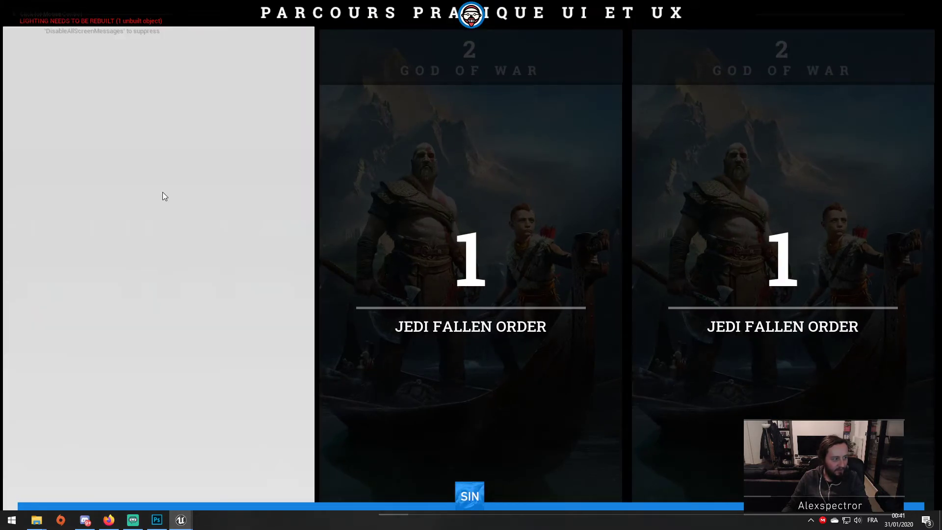
left_click(162, 192)
left_click(162, 193)
left_click(162, 193)
left_click(163, 193)
left_click(419, 221)
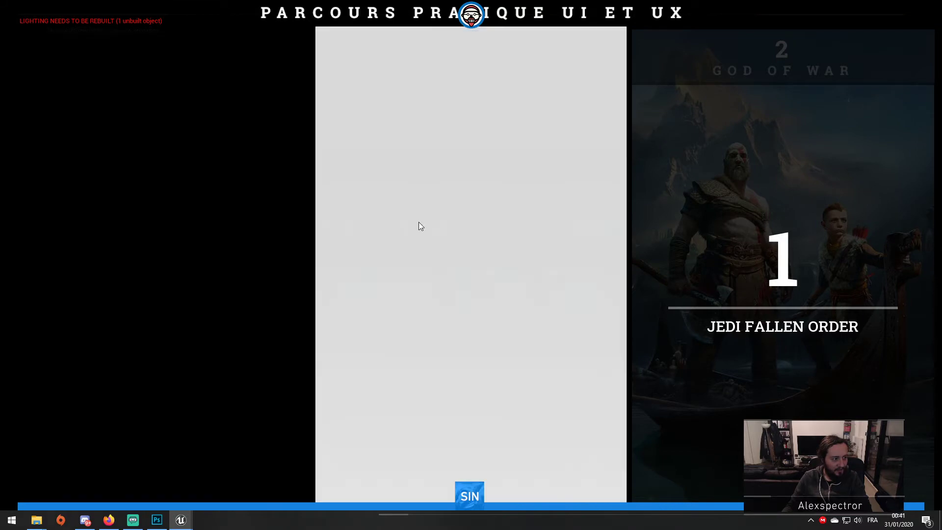
left_click(748, 278)
left_click(471, 250)
left_click(203, 216)
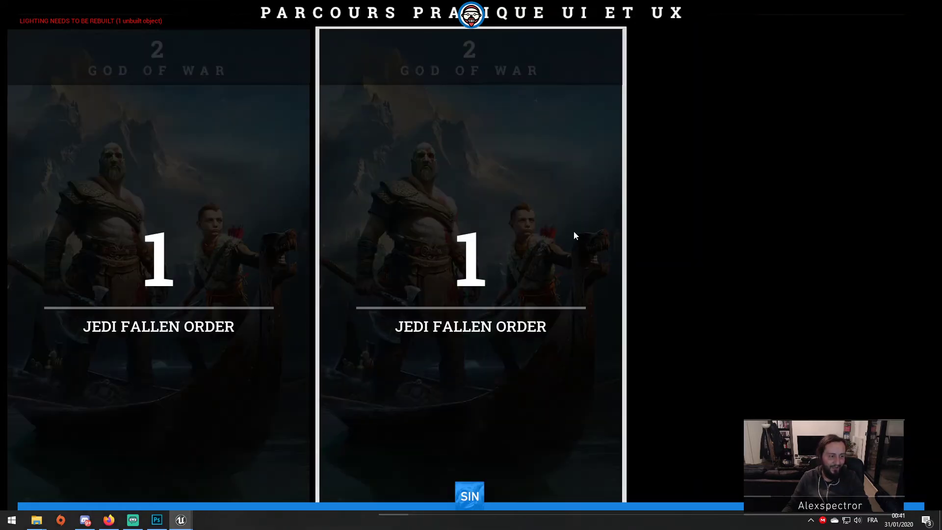
Test the state toggle on the three programme tiles in the running level, and end the play session.
left_click(573, 231)
left_click(770, 229)
left_click(449, 213)
left_click(245, 194)
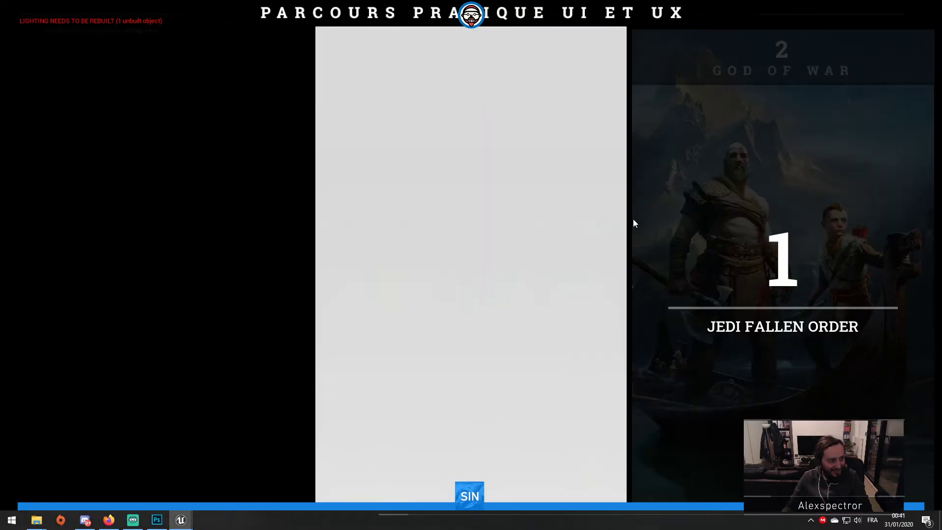
key("Escape")
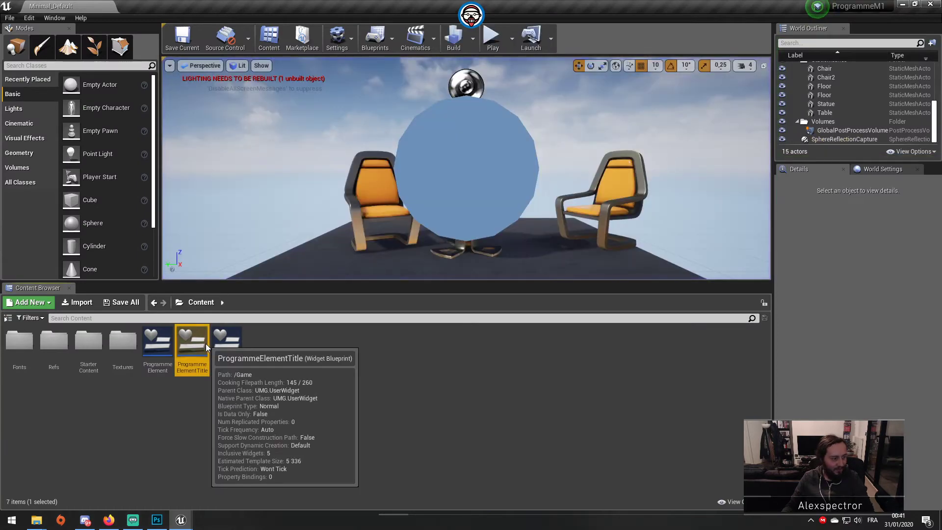
Return to ProgrammeElement's event graph and examine the NormalState references feeding the two Set Visibility nodes after the Flip Flop.
double_click(205, 343)
left_click(918, 42)
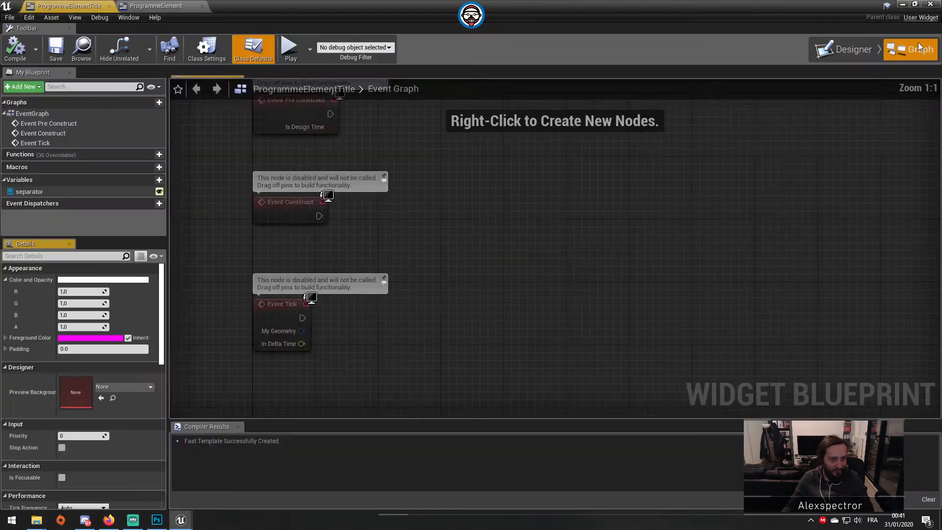
left_click(174, 6)
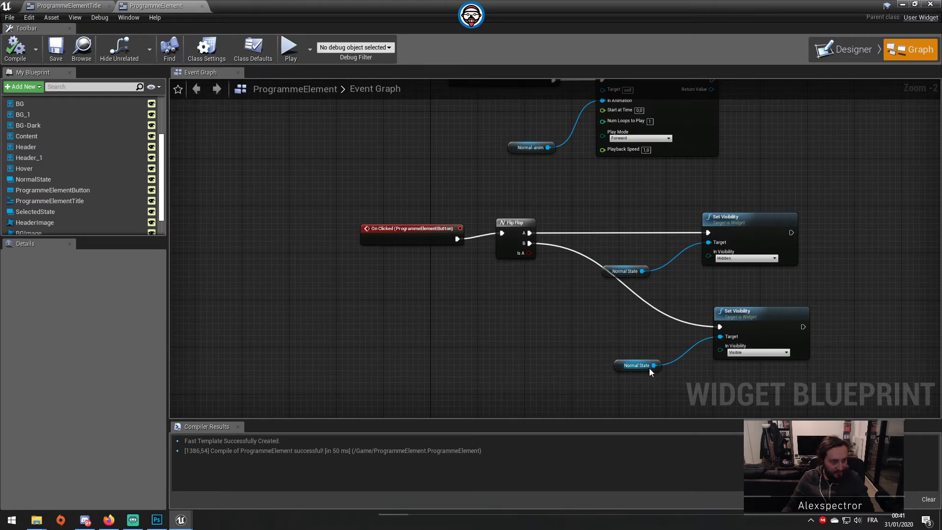
left_click(636, 365)
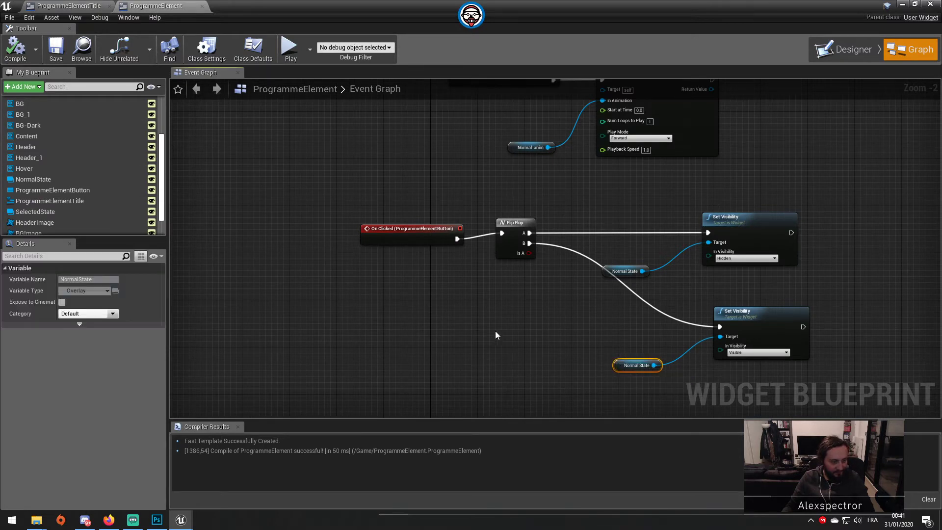
right_click_drag(496, 331, 500, 402)
right_click_drag(631, 234, 639, 113)
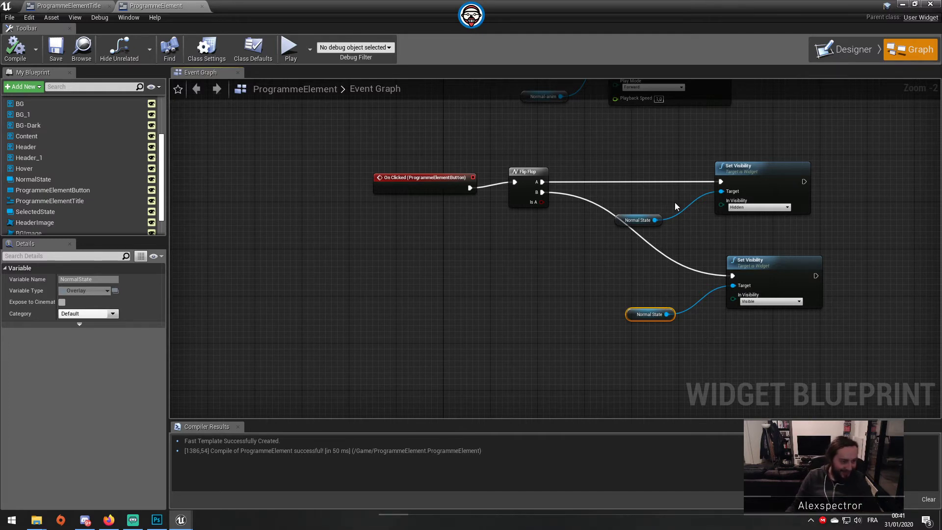
left_click(637, 220)
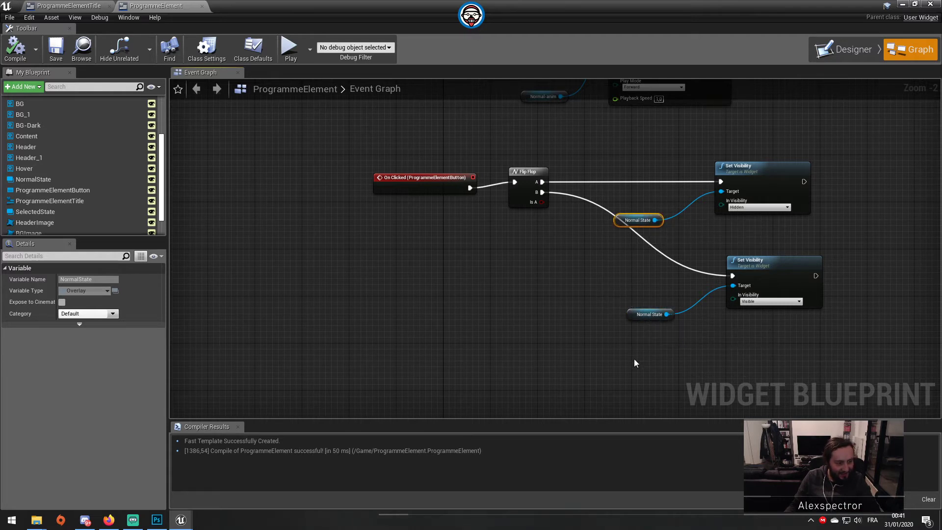
left_click_drag(616, 286, 669, 357)
Try Visible on Flip Flop output A's Set Visibility node, compare it with NormalState's designer visibility, and restore Hidden.
left_click(742, 207)
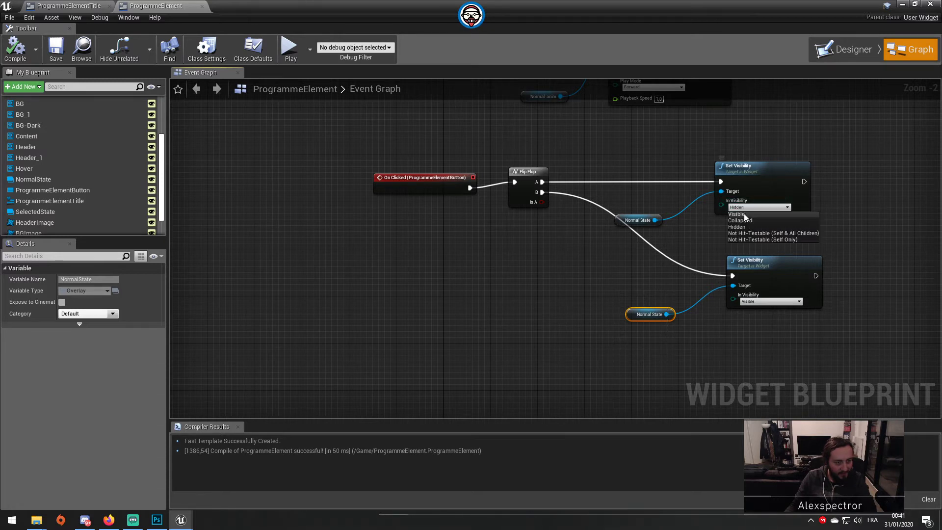
left_click(743, 214)
left_click(843, 57)
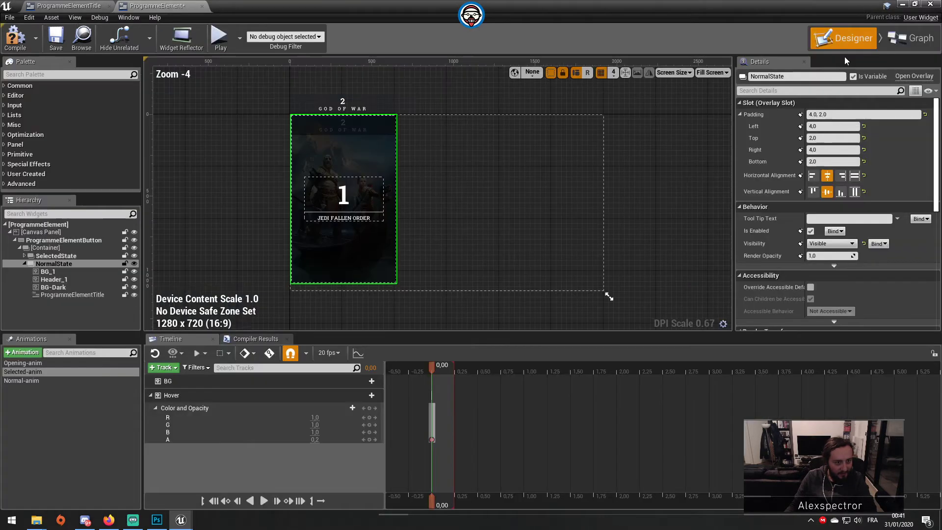
left_click(52, 264)
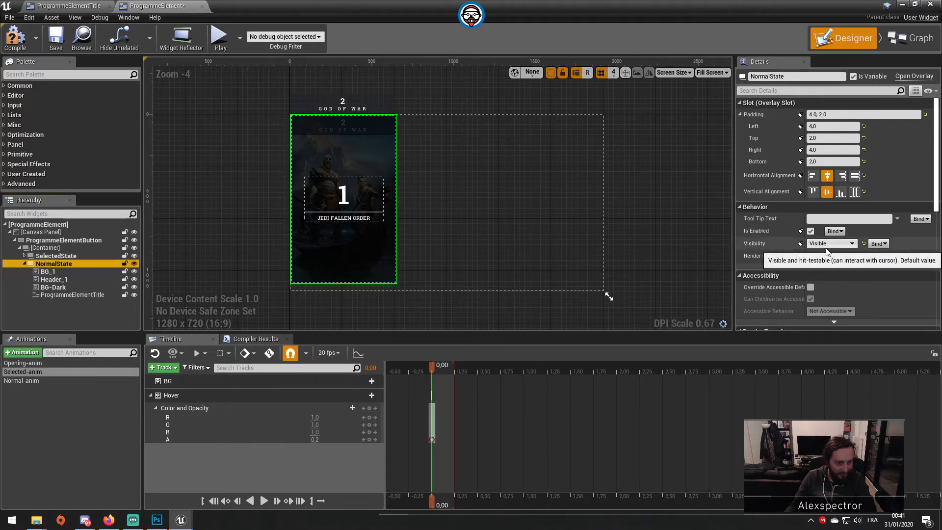
left_click(908, 38)
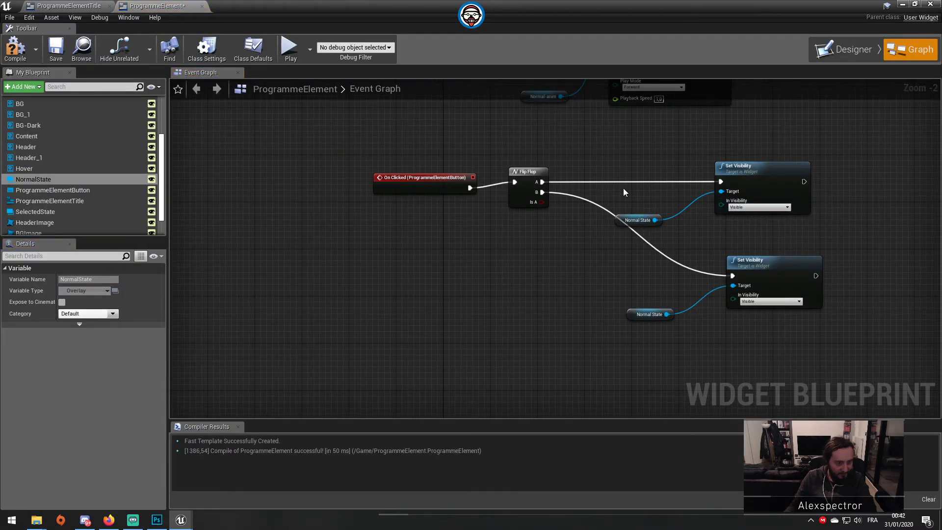
left_click(741, 207)
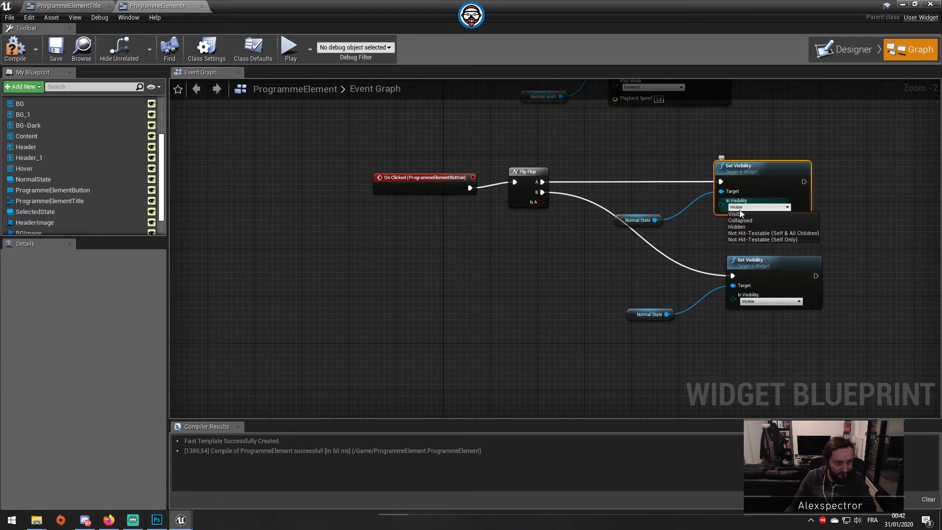
left_click(737, 227)
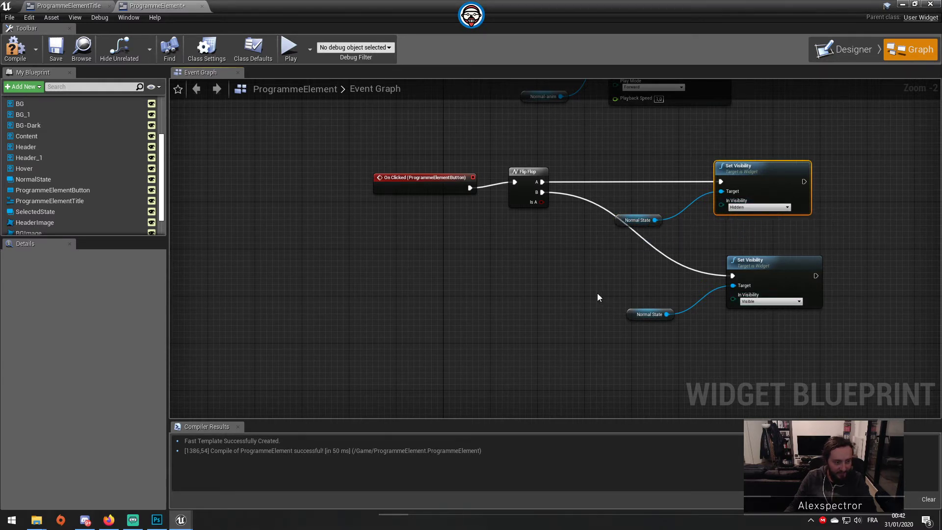
left_click(850, 52)
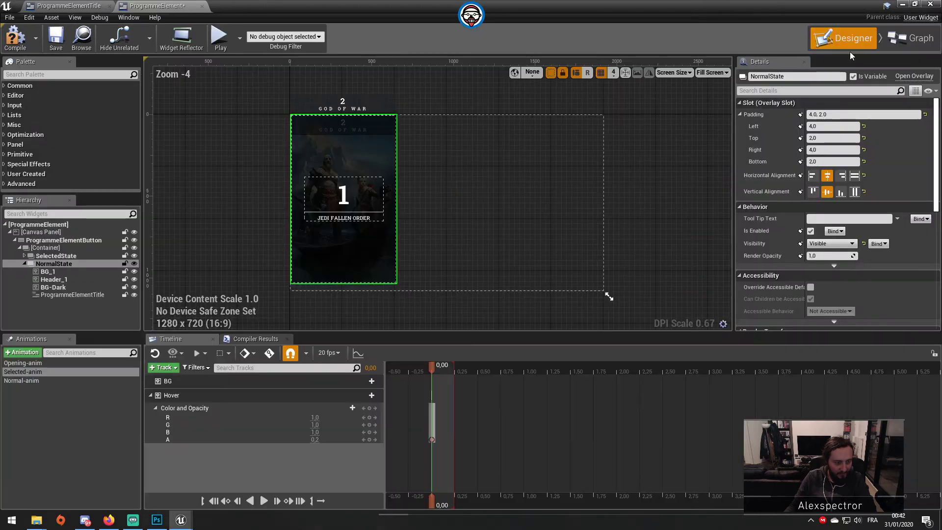
left_click(909, 43)
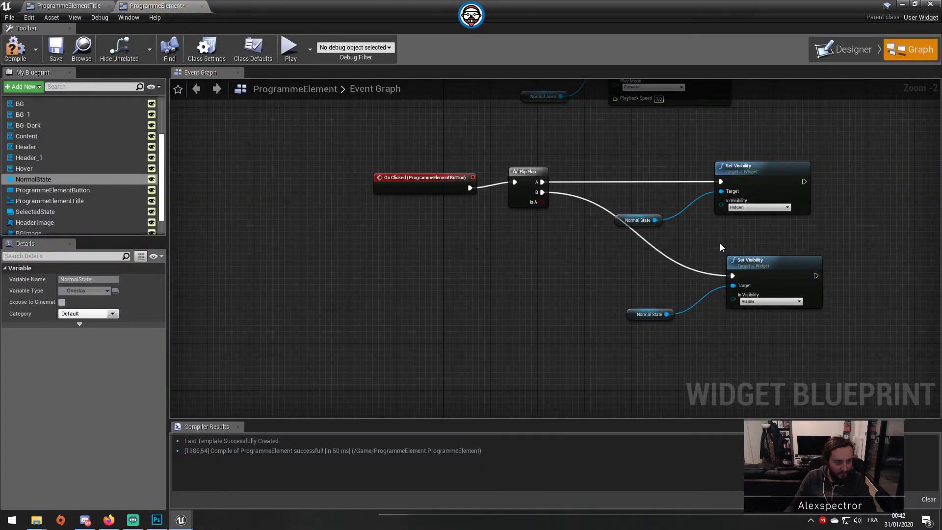
Make SelectedState the target of both Set Visibility nodes and delete the two NormalState reference nodes.
left_click_drag(648, 200, 663, 236)
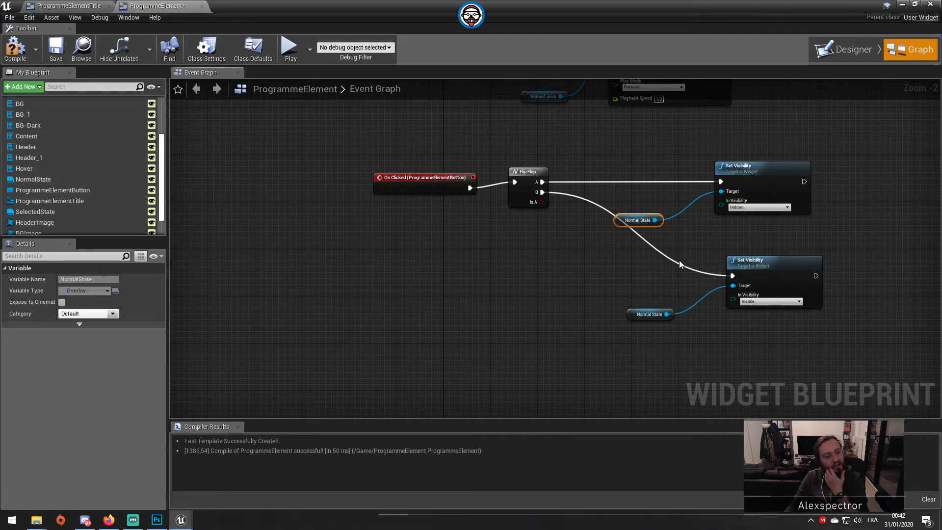
scroll(72, 173, "down", 2)
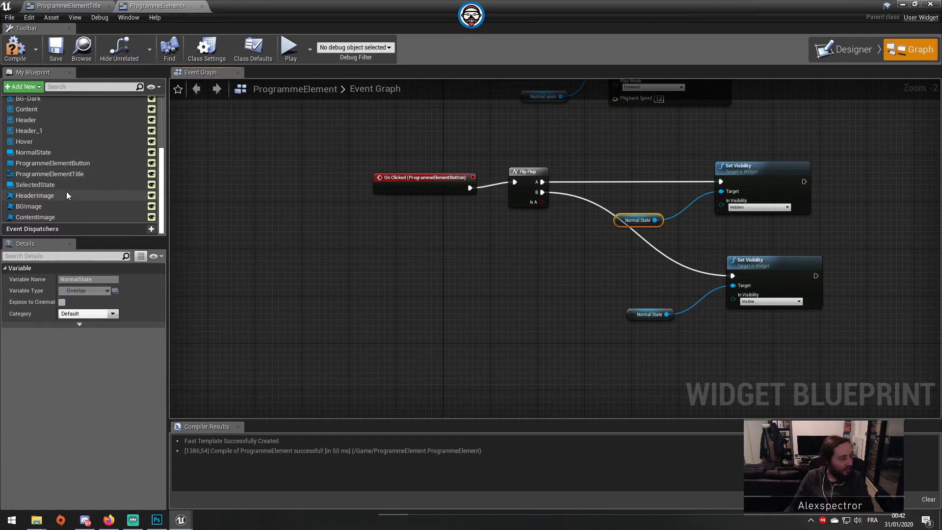
left_click_drag(62, 184, 720, 192)
left_click(478, 271)
left_click_drag(732, 286, 485, 262)
left_click(638, 219)
key("Delete")
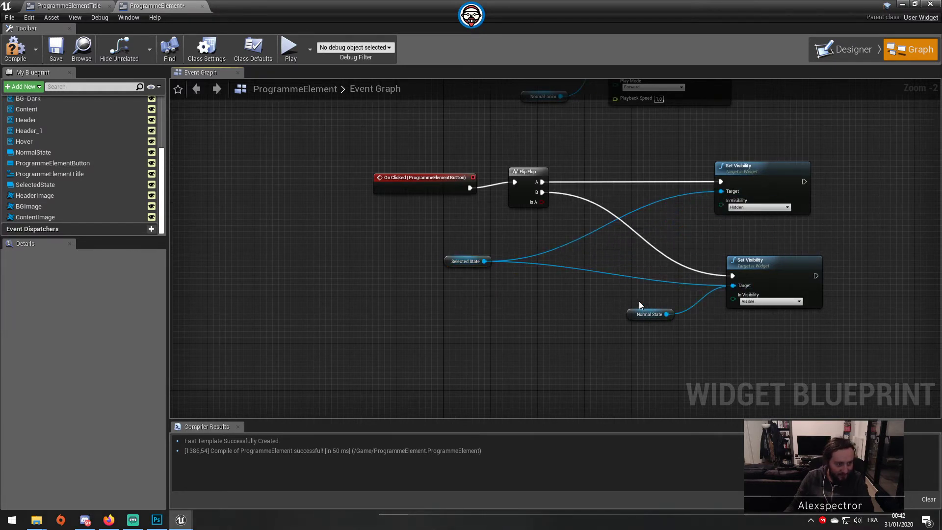
left_click(646, 314)
key("Delete")
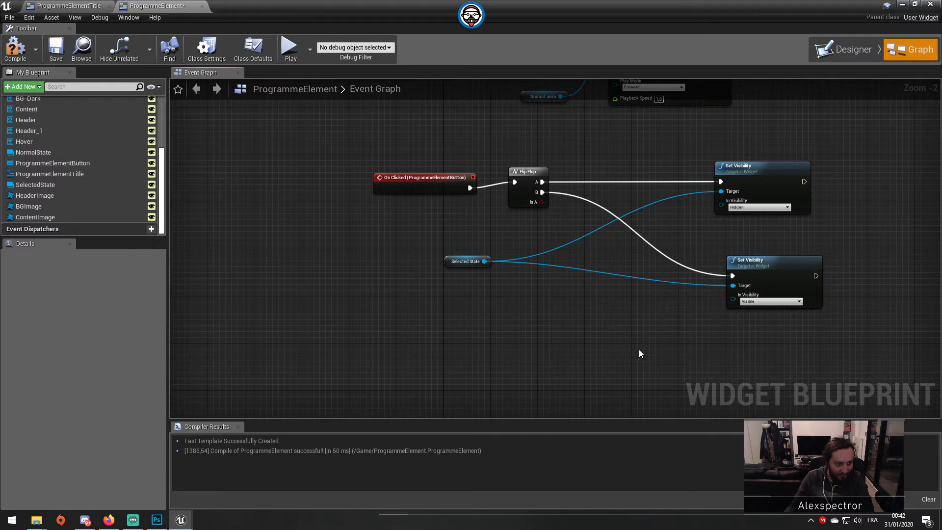
Compile and save the ProgrammeElement widget, and play the level full screen to check the SelectedState toggle.
left_click(16, 48)
left_click(56, 48)
left_click(903, 4)
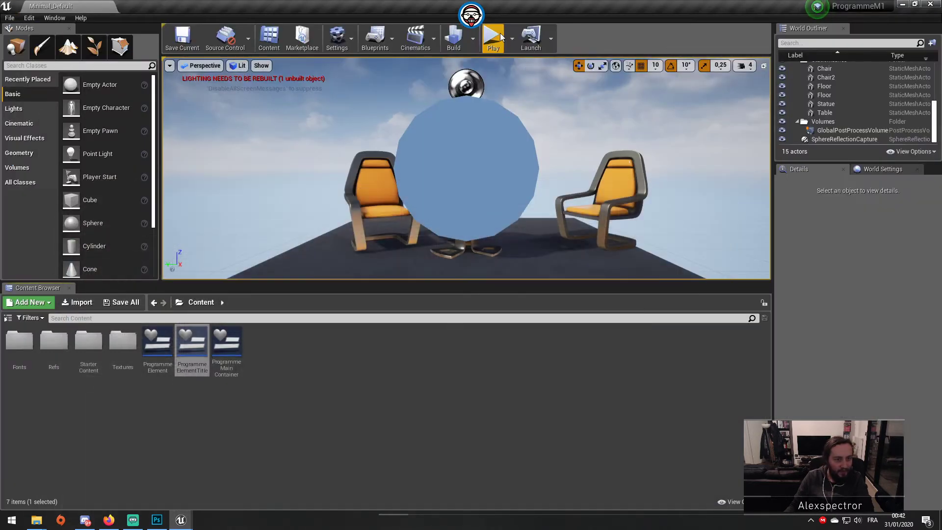
left_click(493, 39)
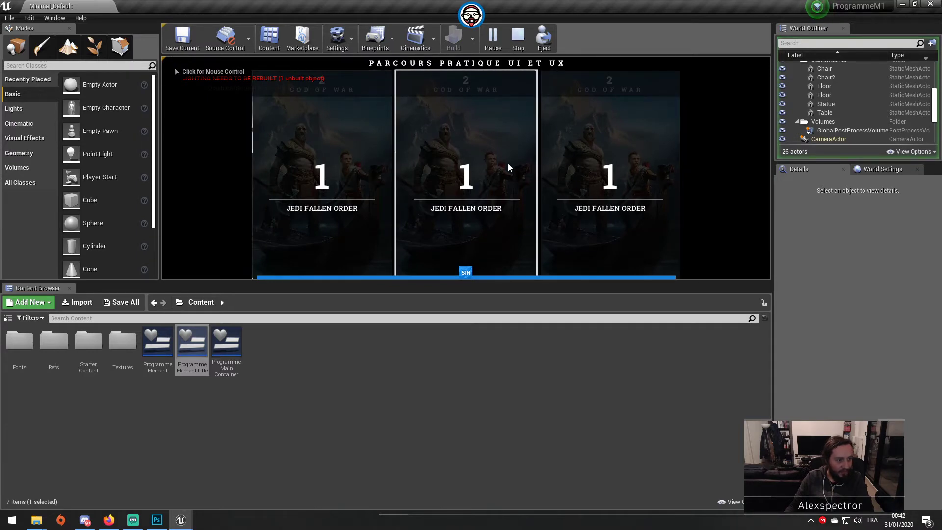
key("F11")
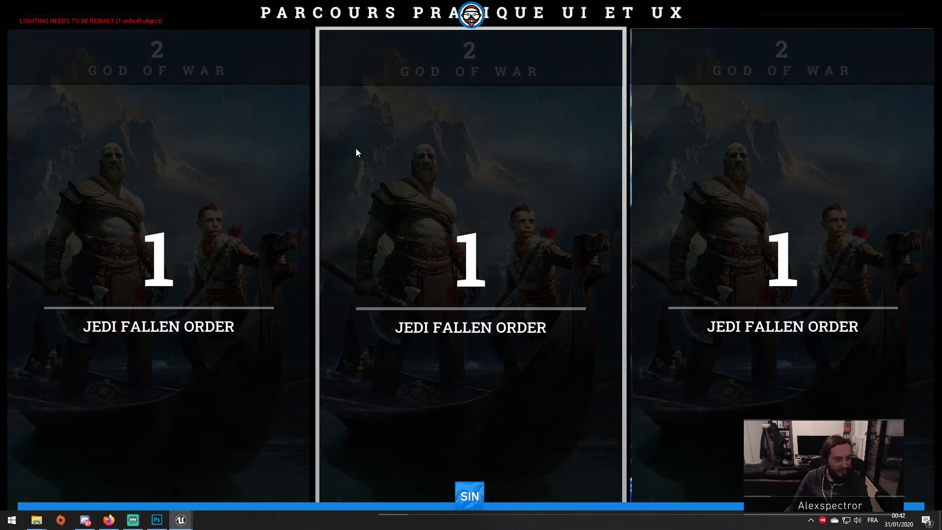
key("F11")
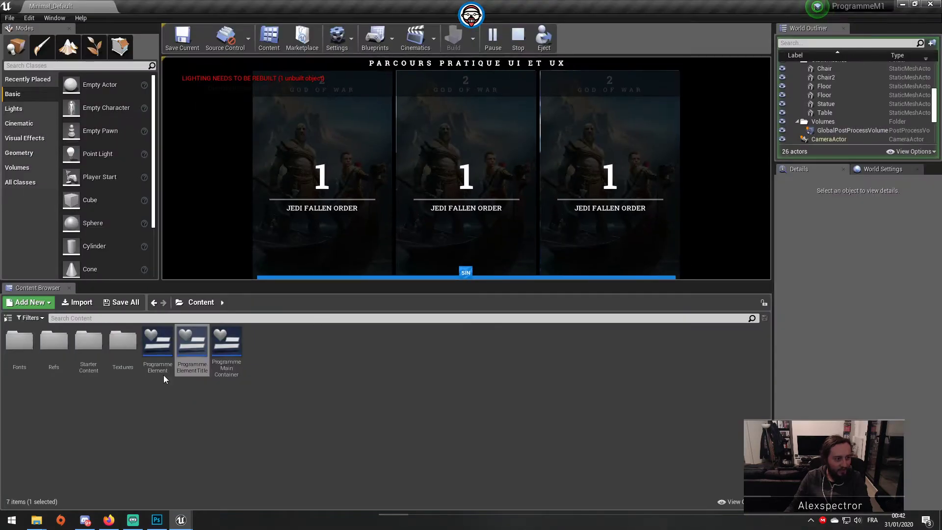
Reopen ProgrammeElement's event graph, copy both Set Visibility nodes, and stop the running simulation.
double_click(193, 352)
left_click(156, 5)
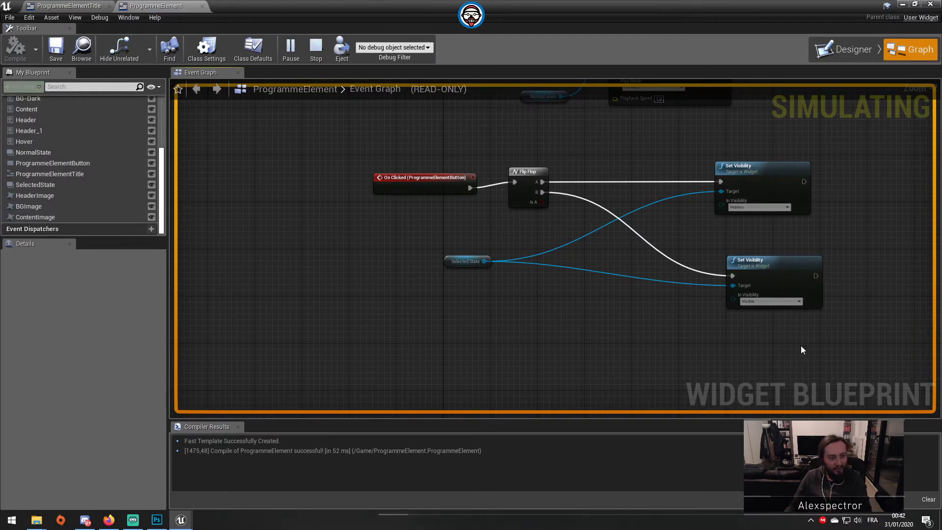
left_click_drag(801, 346, 699, 158)
right_click_drag(722, 276, 542, 282)
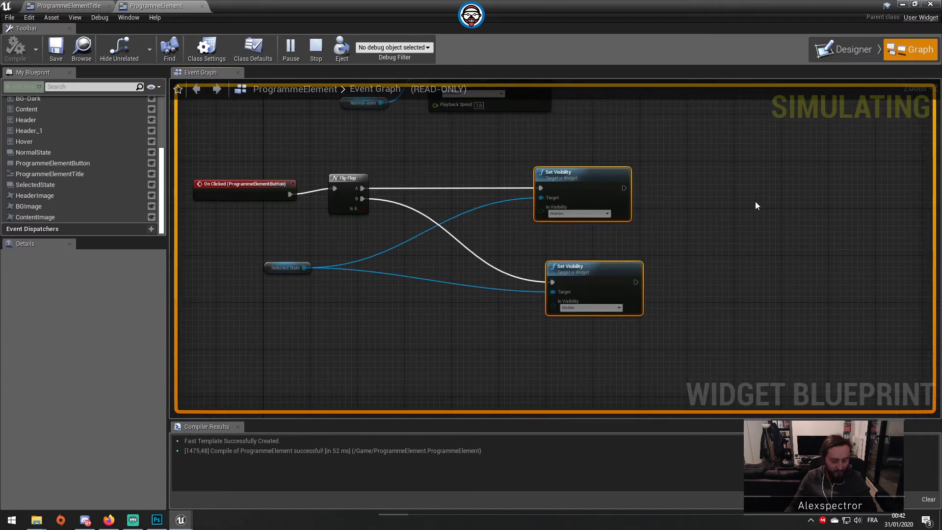
left_click(755, 201)
left_click(316, 46)
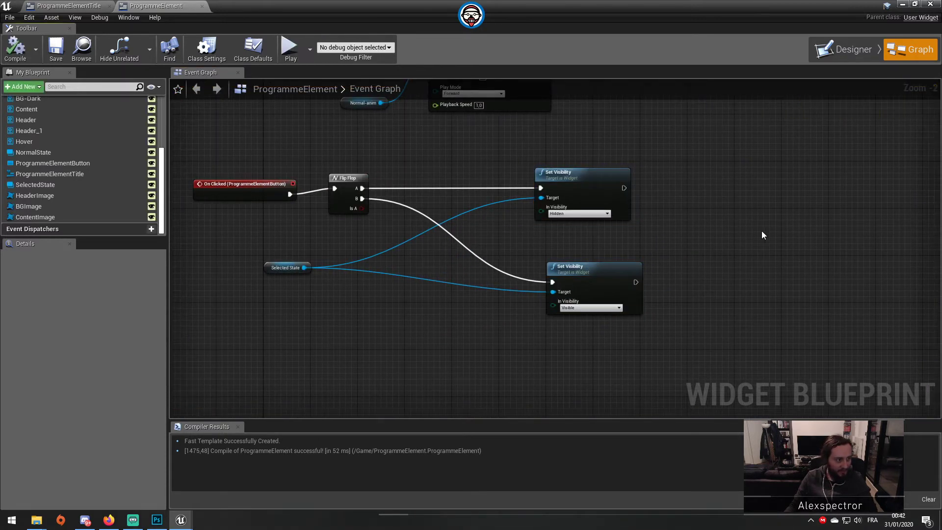
Paste the two Set Visibility nodes after the originals, chain each to its original's execution output, and reposition the SelectedState node.
right_click_drag(761, 230, 623, 225)
key("ctrl+v")
left_click_drag(621, 196, 484, 185)
mouse_move(673, 186)
left_mouse_down()
mouse_move(666, 157)
mouse_move(662, 175)
left_mouse_up()
left_click_drag(624, 279, 496, 277)
right_click_drag(300, 326, 467, 327)
left_click_drag(283, 260, 421, 247)
Set the added Set Visibility node to Visible on the Flip Flop A branch and Hidden on the B branch.
left_click(840, 213)
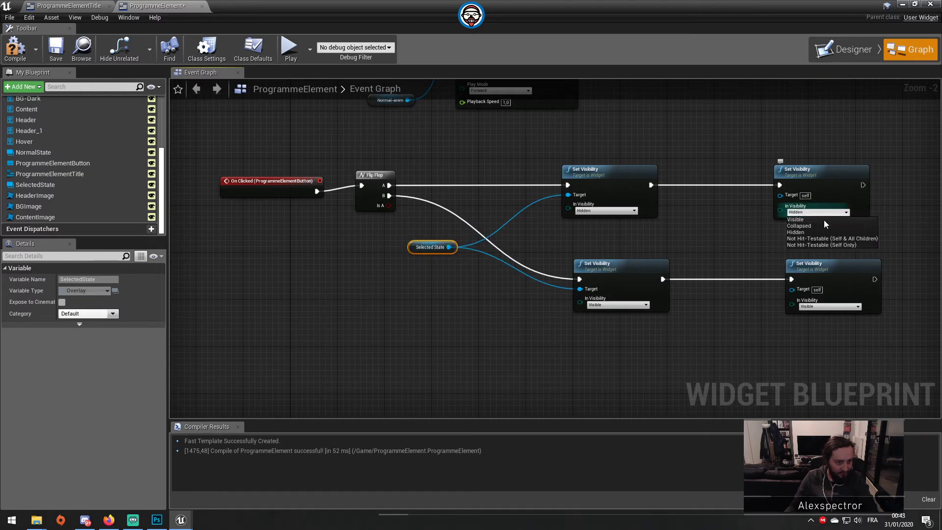
left_click(820, 219)
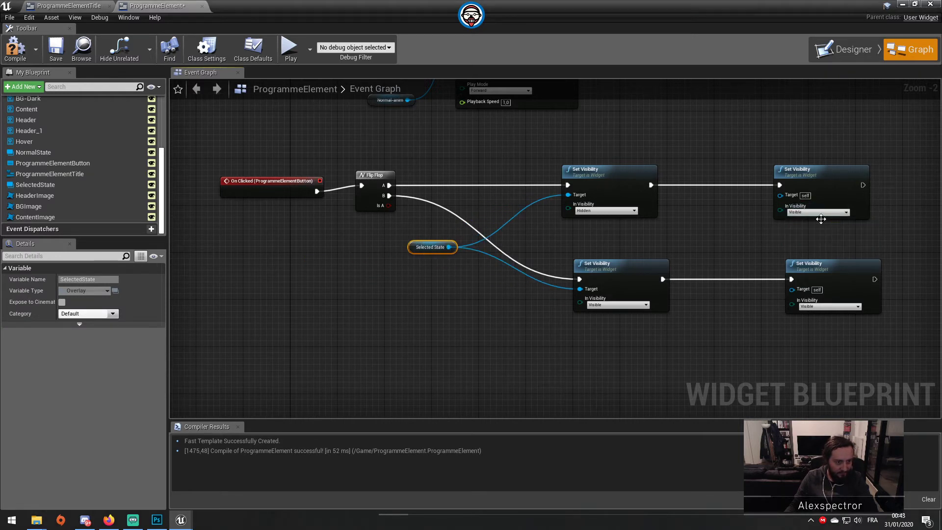
left_click(839, 307)
left_click(821, 326)
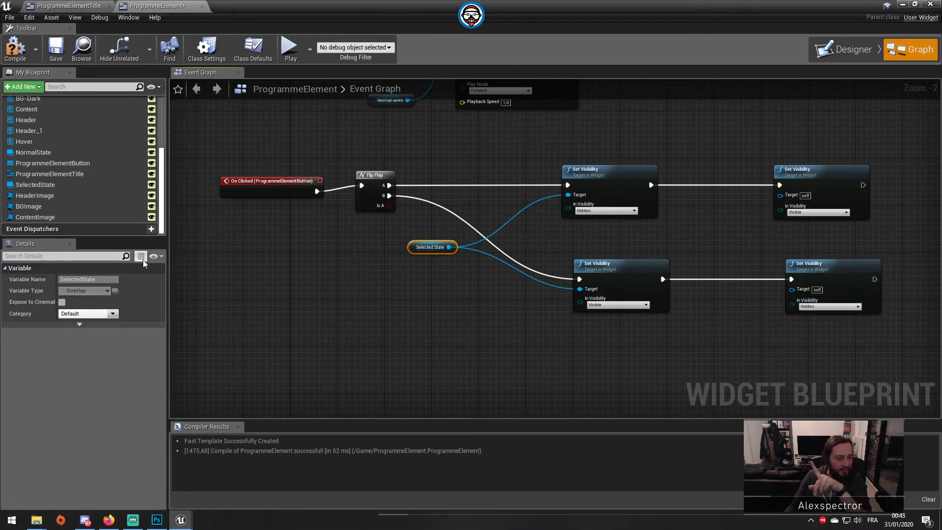
Add a NormalState reference to the graph and connect it as the target of both added Set Visibility nodes.
scroll(39, 196, "up", 2)
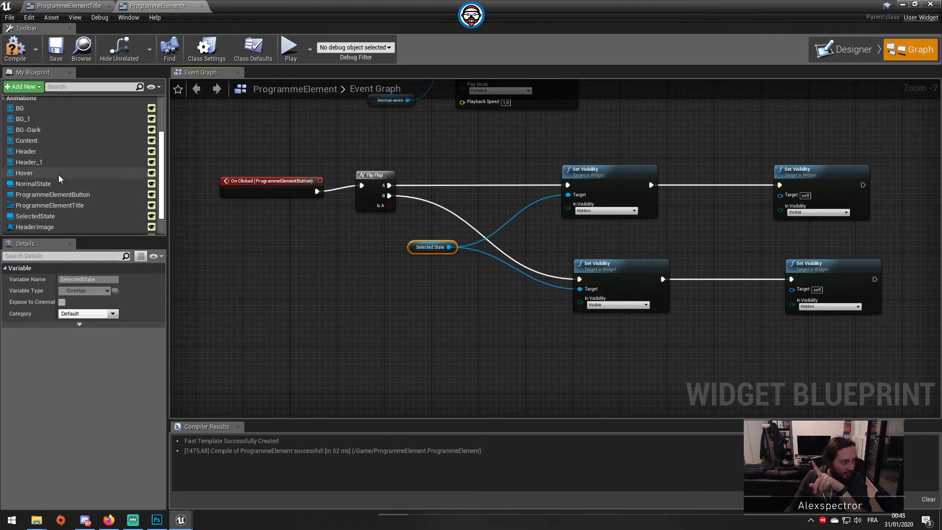
left_click_drag(34, 184, 686, 265)
left_click(709, 247)
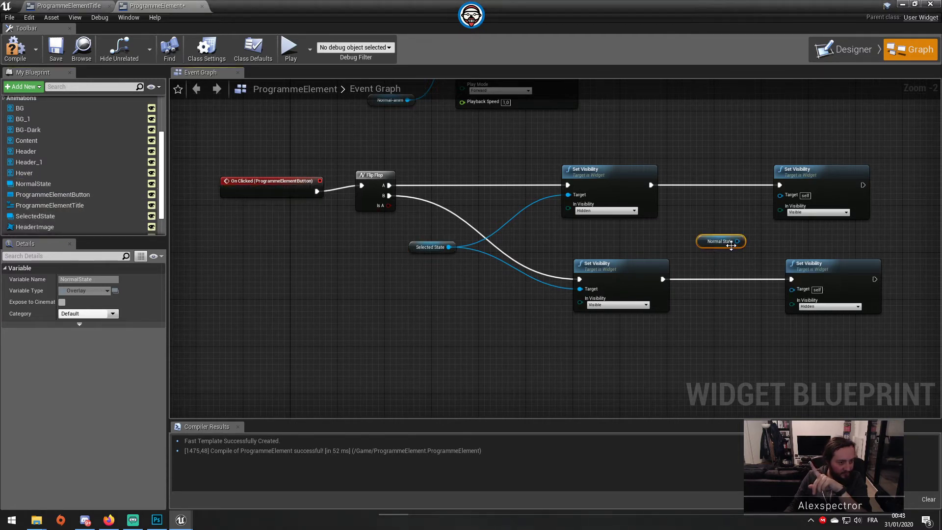
left_click_drag(737, 241, 781, 194)
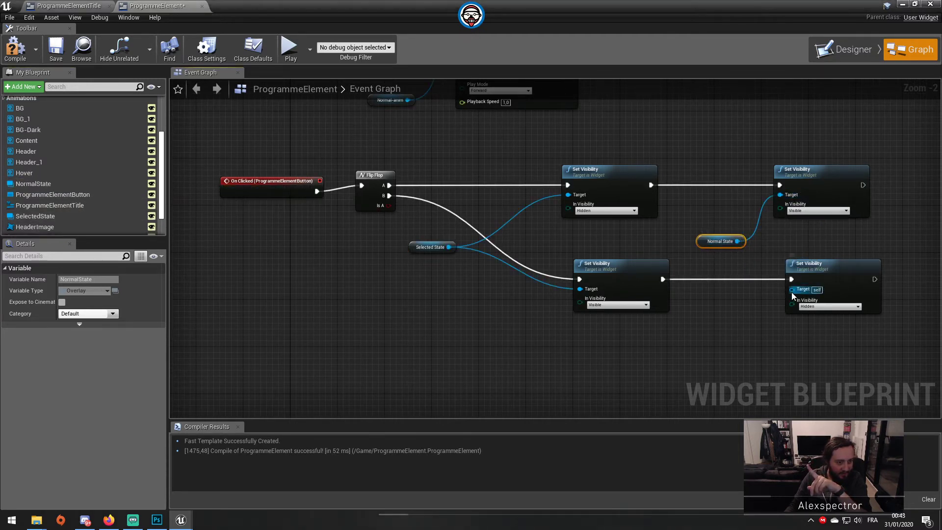
left_click_drag(792, 290, 737, 241)
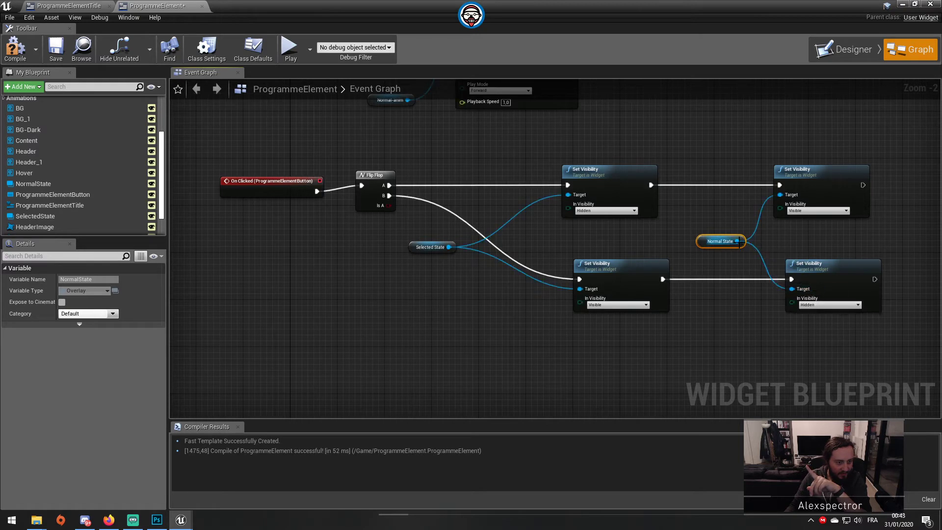
Compile and save the ProgrammeElement widget, and start playing the level to check the combined state toggle.
left_click(14, 51)
left_click(54, 52)
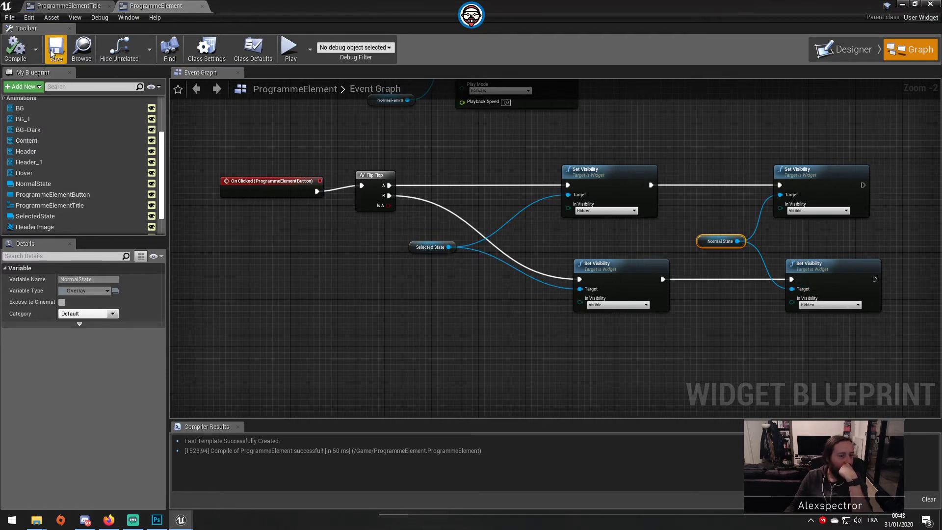
left_click(901, 5)
left_click(492, 37)
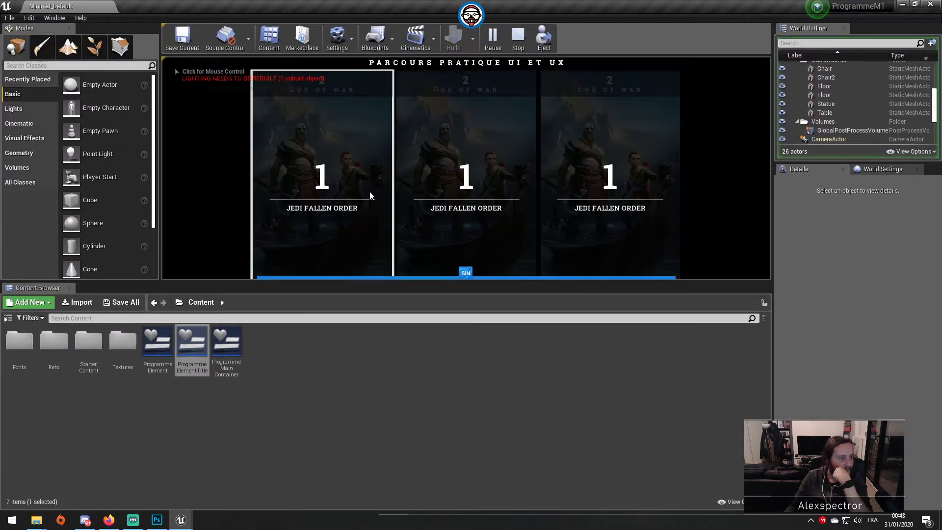
Toggle the three programme tiles in the running level, check them at full-screen size, and stop playing.
left_click(321, 186)
left_click(482, 189)
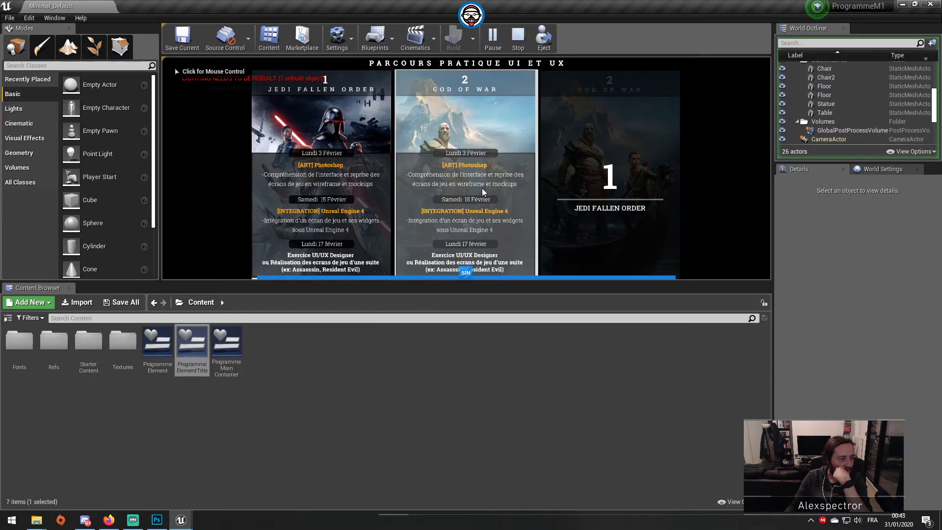
left_click(626, 193)
left_click(625, 192)
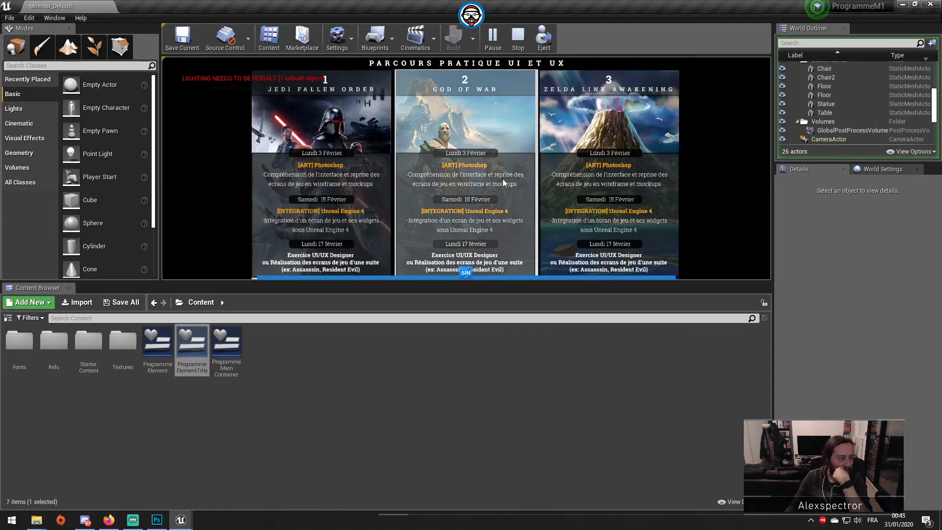
key("F11")
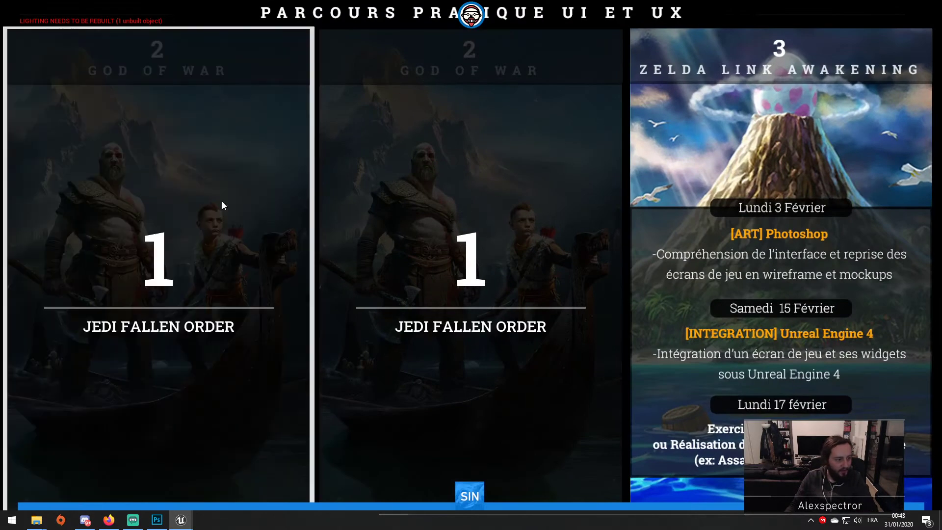
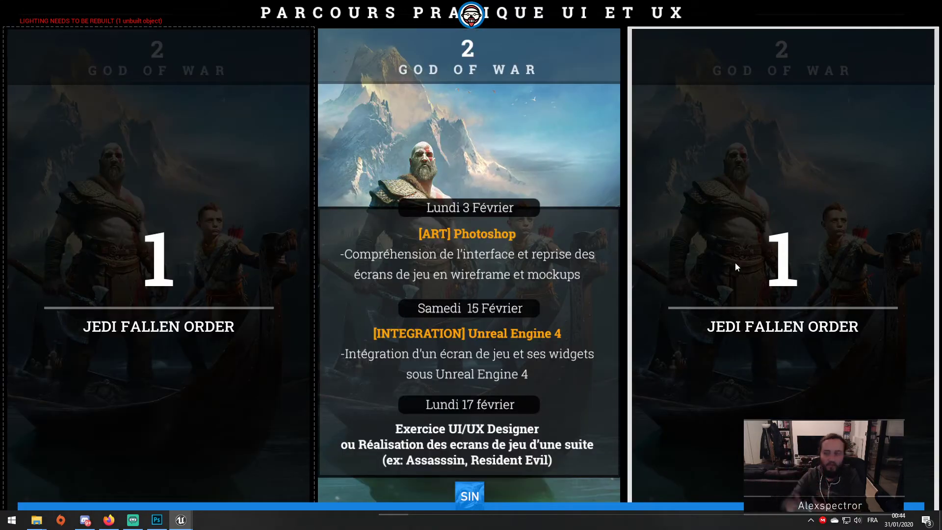
key("F11")
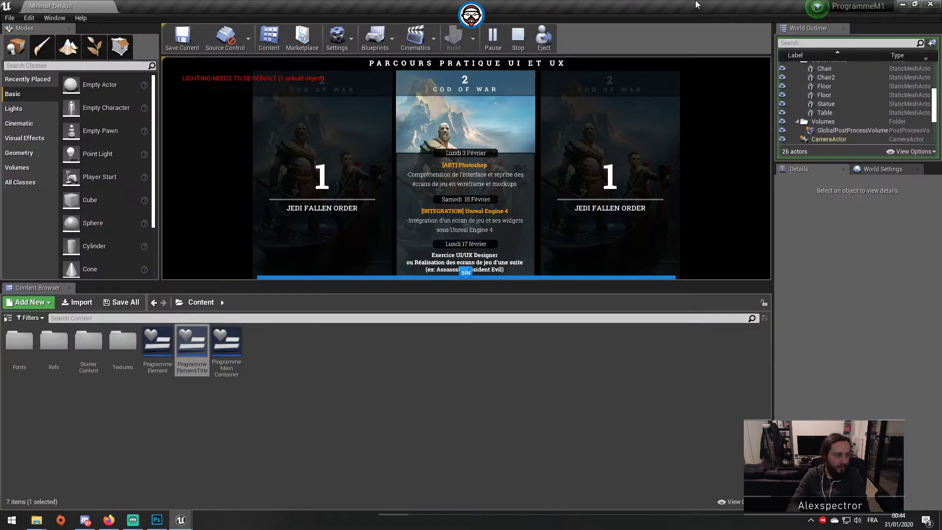
key("Escape")
Swap the Flip Flop outputs in ProgrammeElement so A drives the SelectedState Visible node and B the Hidden node, and compile and save the widget.
double_click(192, 349)
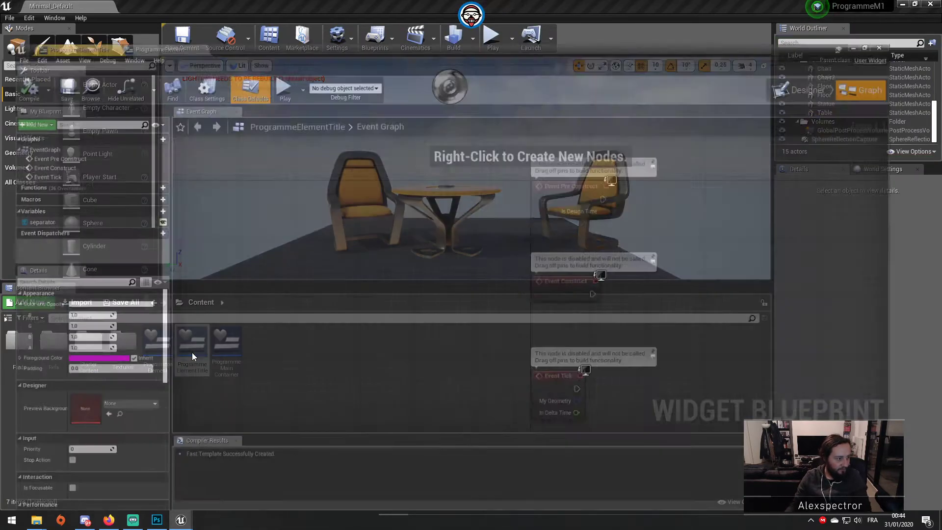
left_click(140, 6)
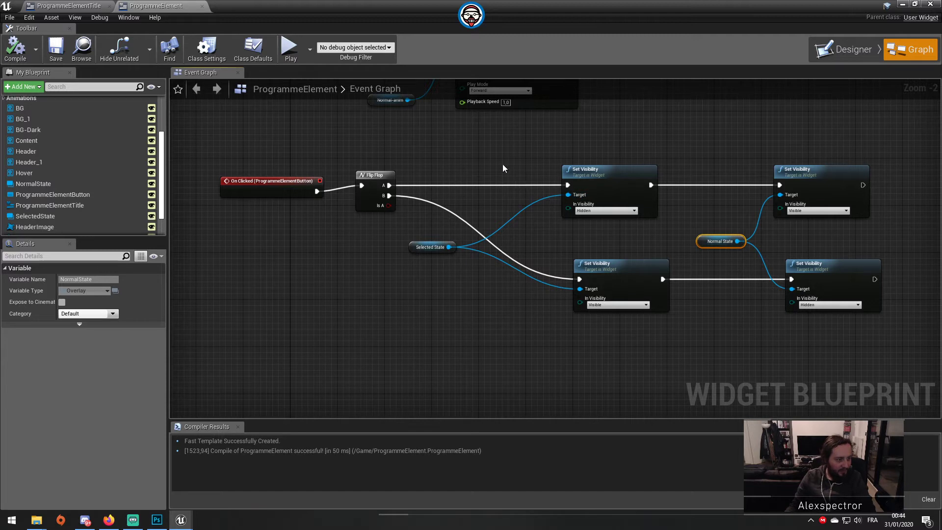
left_click_drag(460, 207, 458, 208)
double_click(445, 207)
key("Delete")
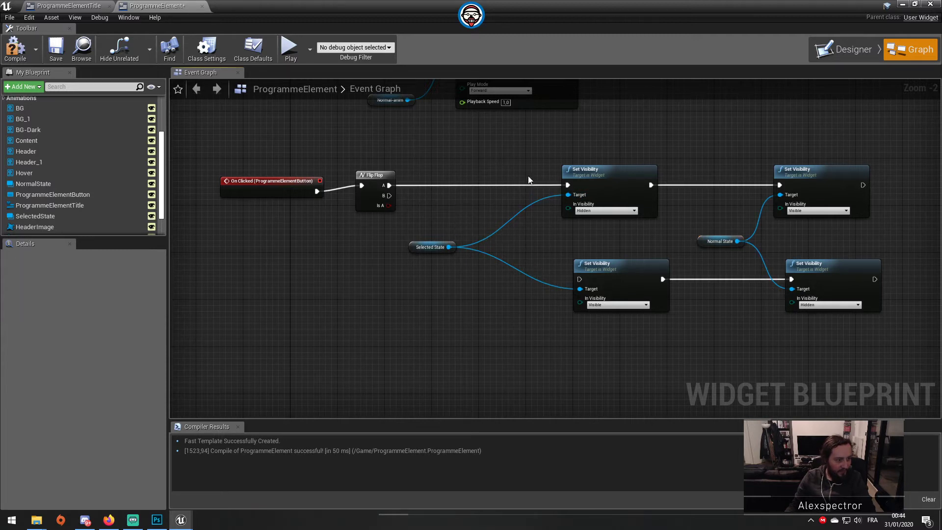
mouse_move(568, 185)
left_mouse_down("ctrl")
mouse_move(394, 193)
mouse_move(575, 187)
mouse_move(568, 186)
left_mouse_up("ctrl")
left_click(393, 193)
left_click_drag(581, 279, 389, 186)
left_click(56, 49)
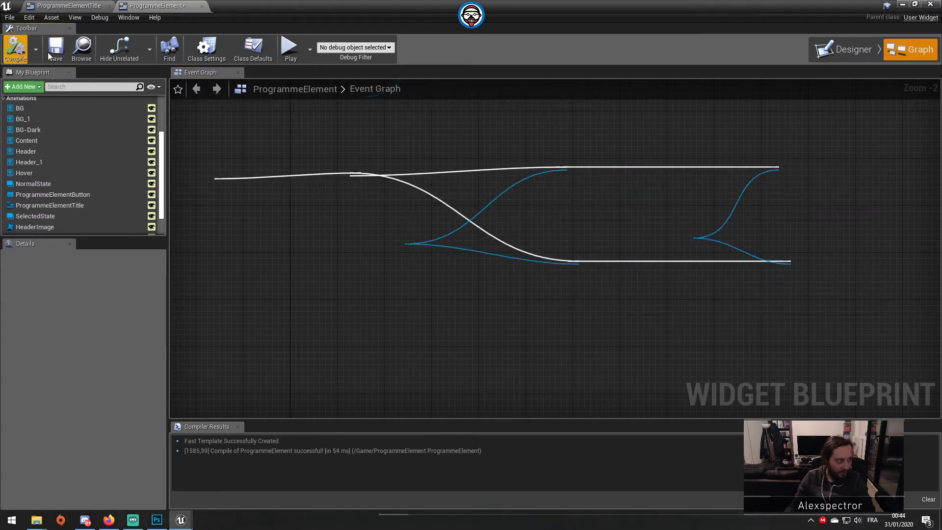
Play the level from the main editor at full-screen size to check the three tiles, and stop playing.
left_click(289, 49)
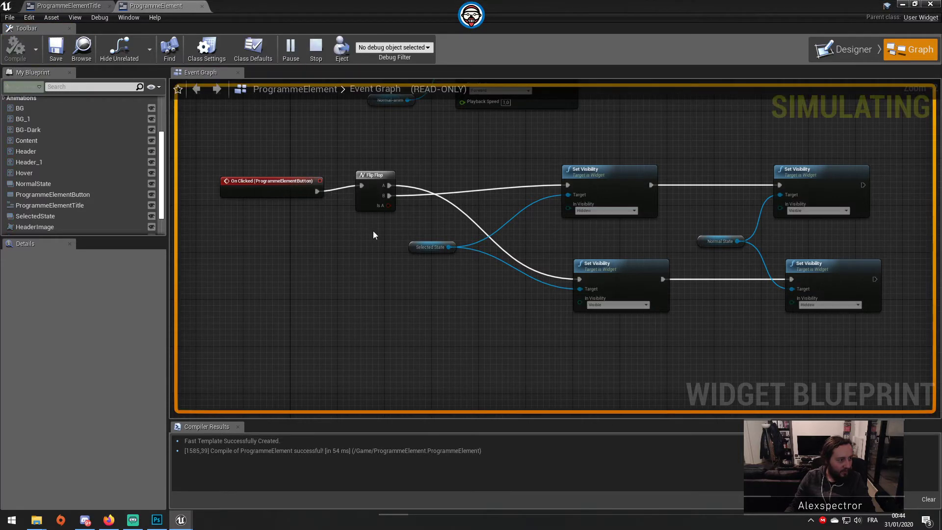
left_click(316, 49)
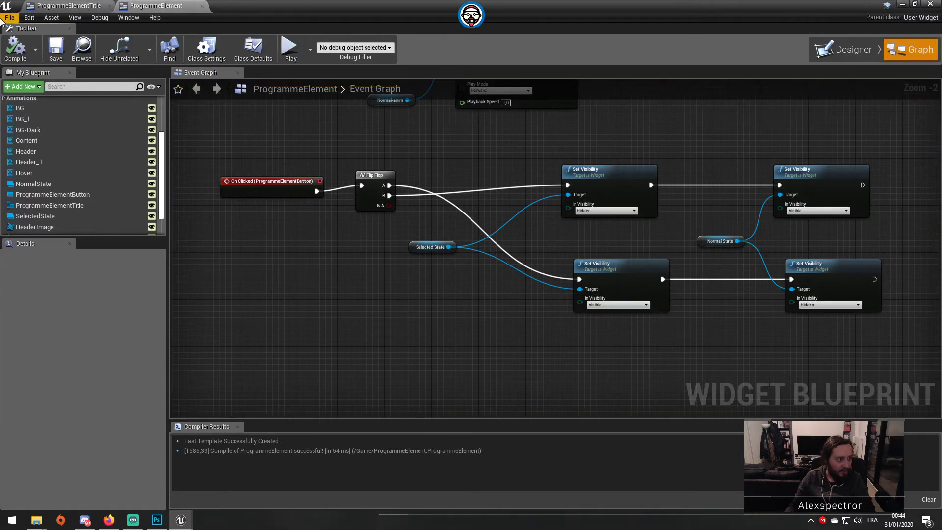
left_click(902, 5)
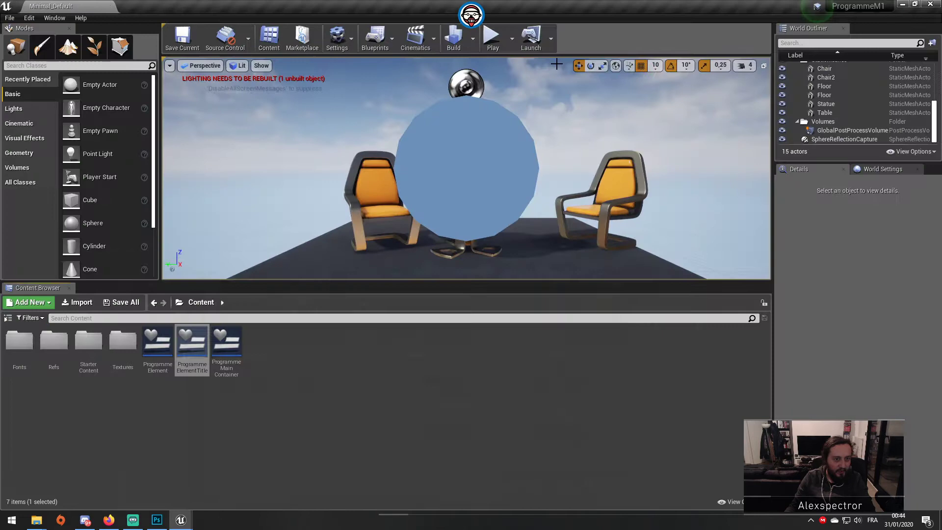
left_click(493, 37)
key("F11")
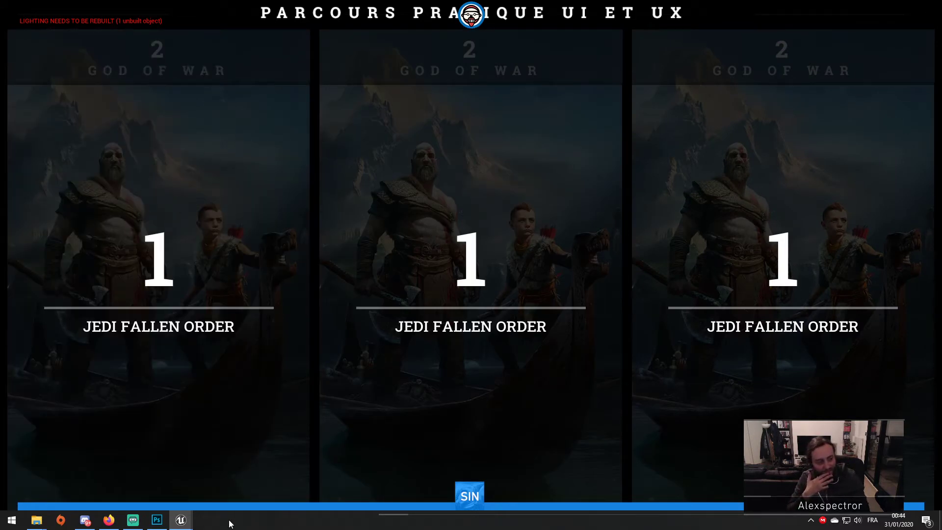
key("Escape")
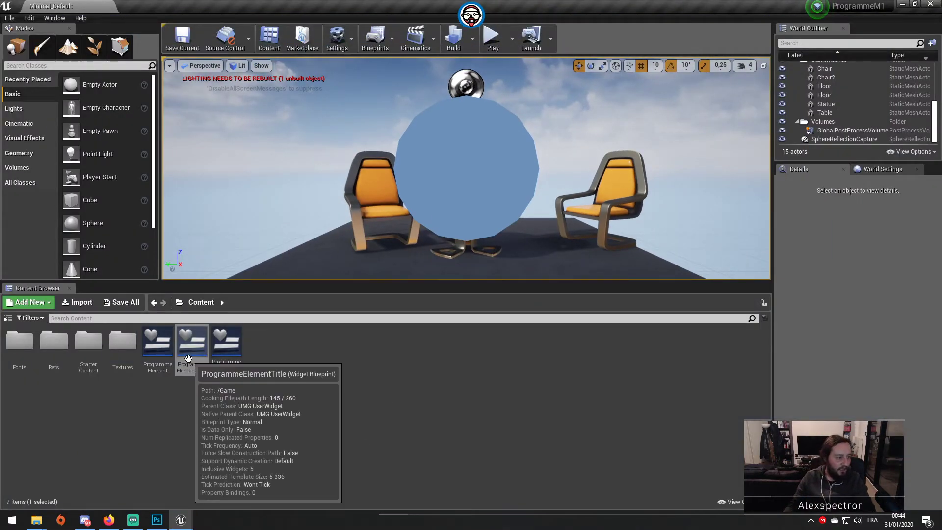
Open the ProgrammeMainContainer widget and examine the image settings of its three ProgrammeElement tiles.
double_click(146, 346)
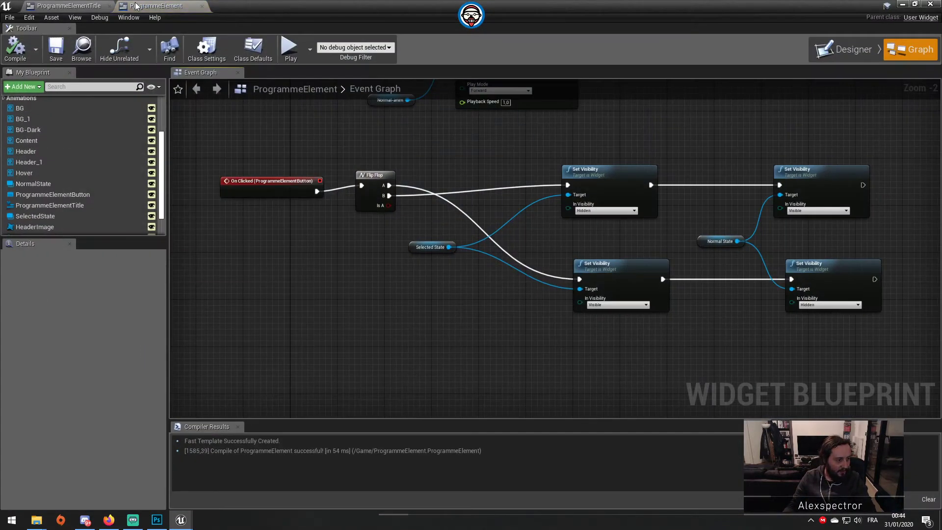
left_click(68, 6)
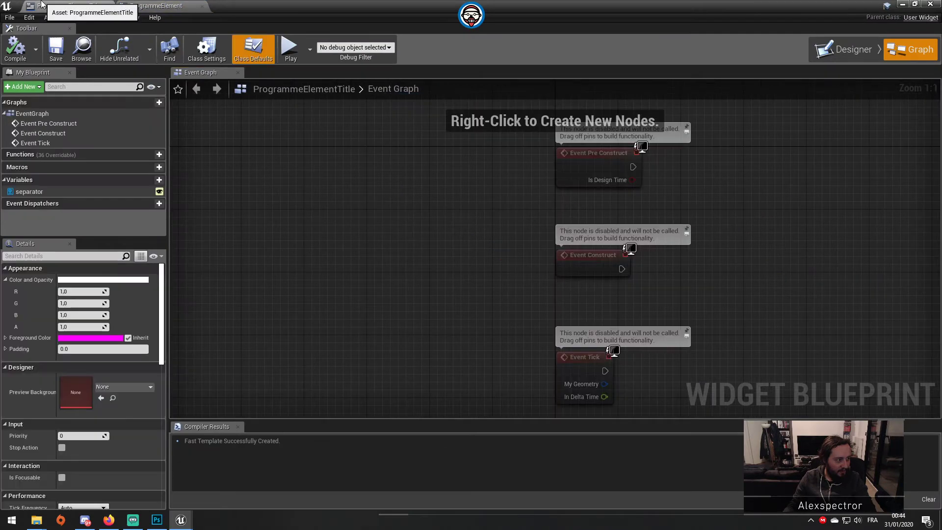
left_click(904, 4)
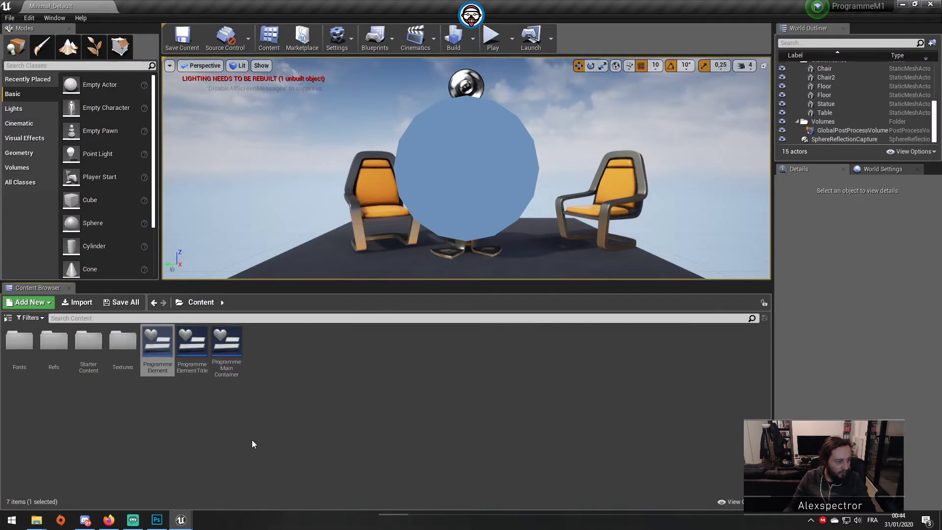
left_click(235, 343)
double_click(236, 341)
left_click(340, 189)
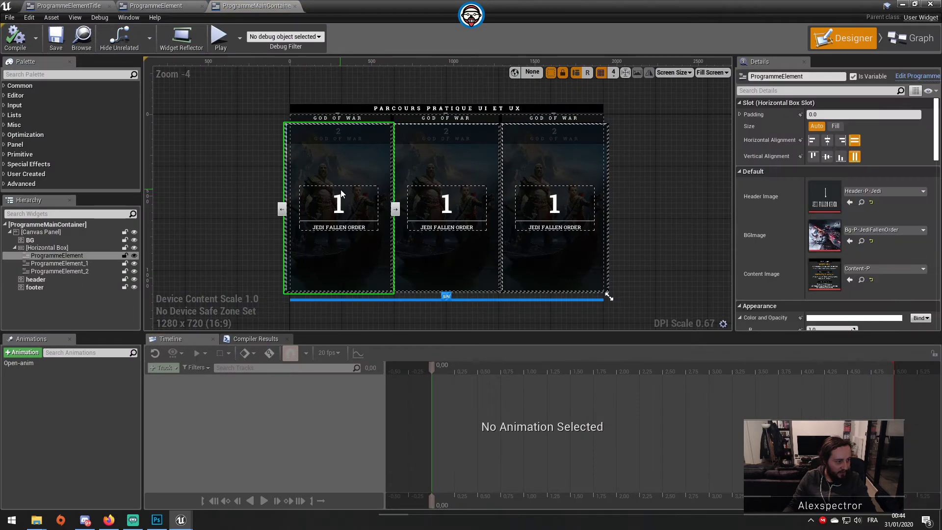
left_click(454, 159)
left_click(522, 158)
left_click(336, 164)
scroll(335, 164, "up", 3)
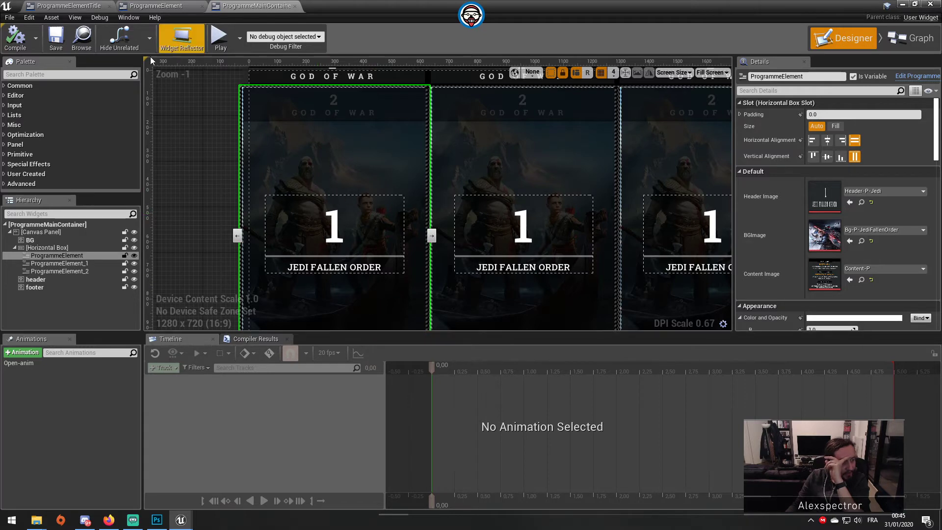
In the ProgrammeElementTitle designer, make the "1" text block a variable and name it TitleNumber.
left_click(64, 6)
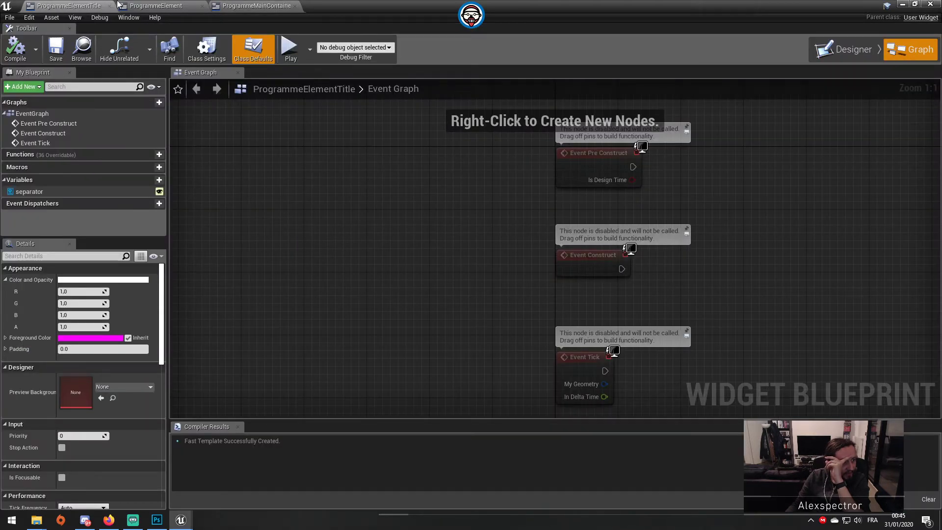
left_click(847, 50)
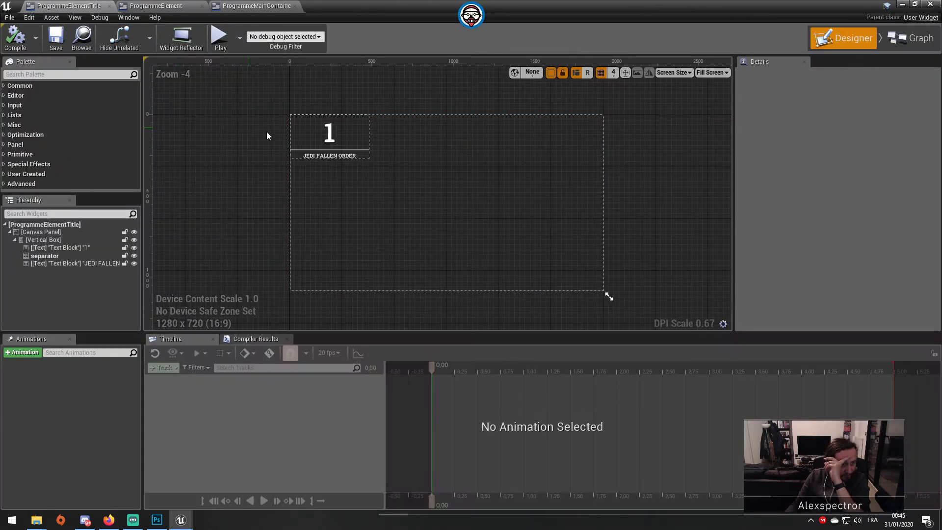
left_click(301, 141)
left_click(305, 155)
left_click(306, 130)
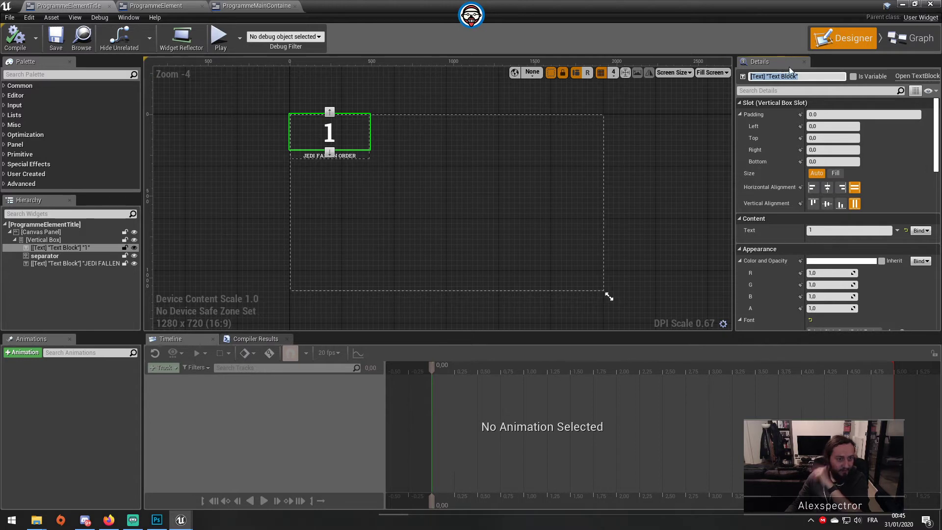
left_click(853, 77)
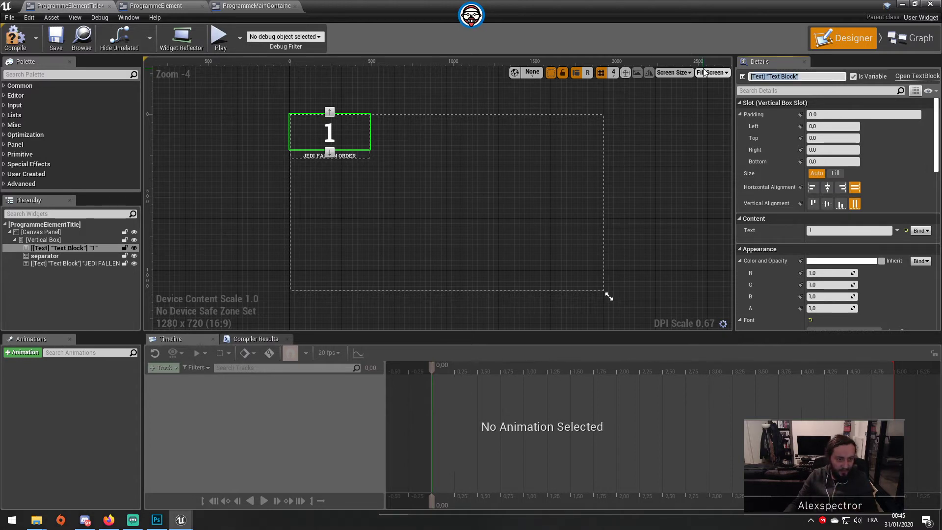
key("BackSpace")
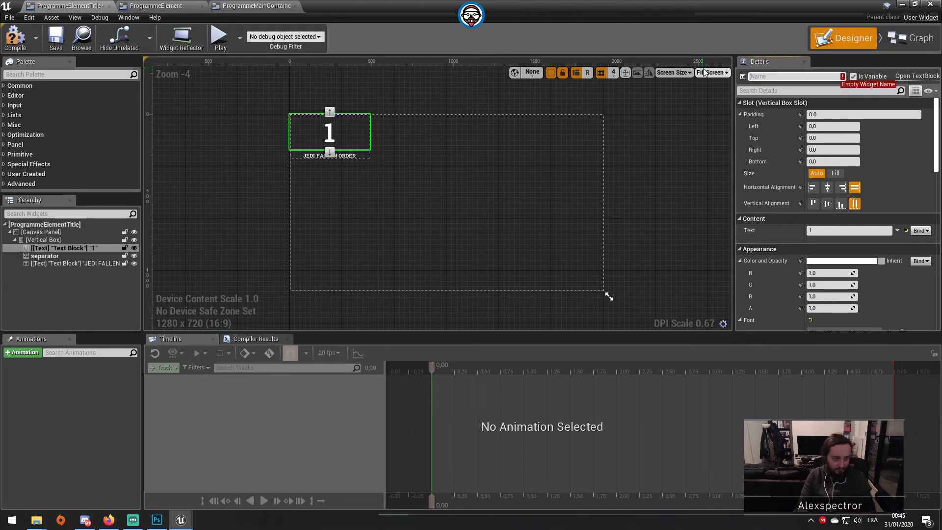
type("TitleNumber")
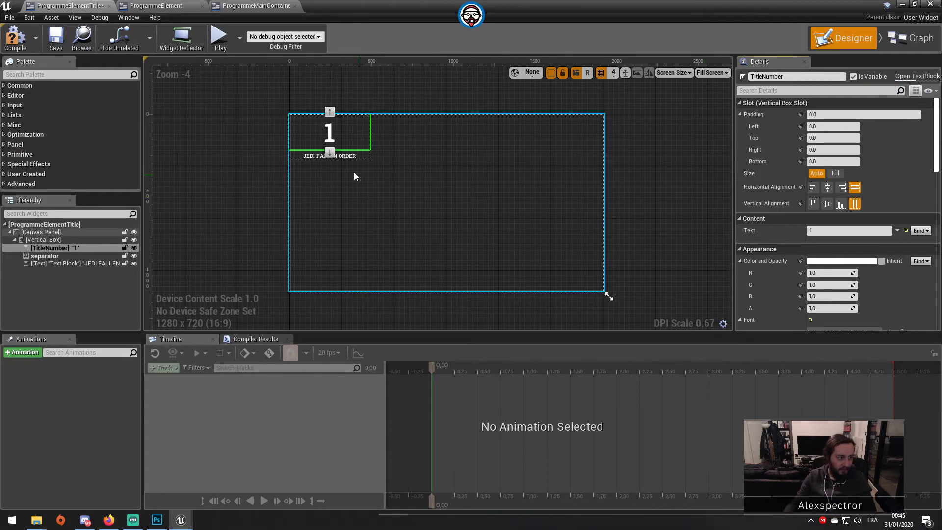
Make the JEDI FALLEN ORDER text block a variable named TitleLabel, and compile and save the ProgrammeElementTitle widget.
left_click(317, 157)
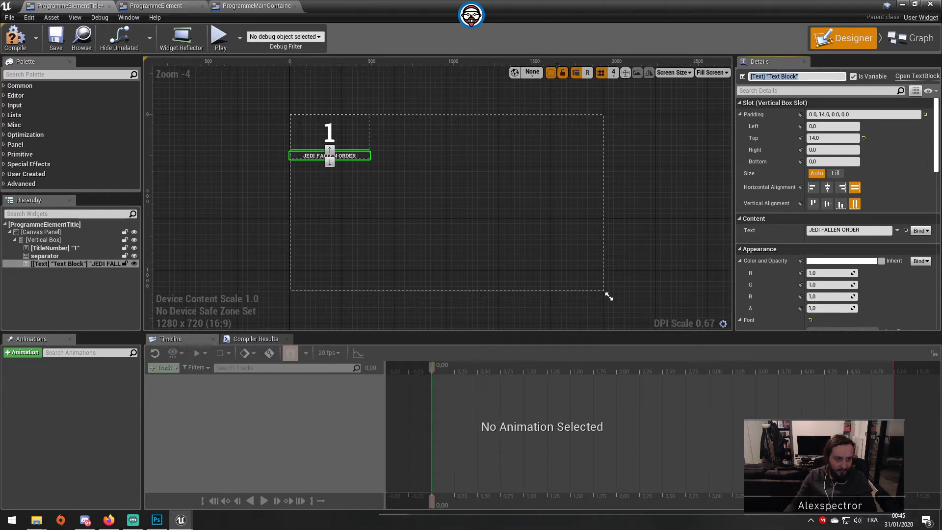
type("eLabel")
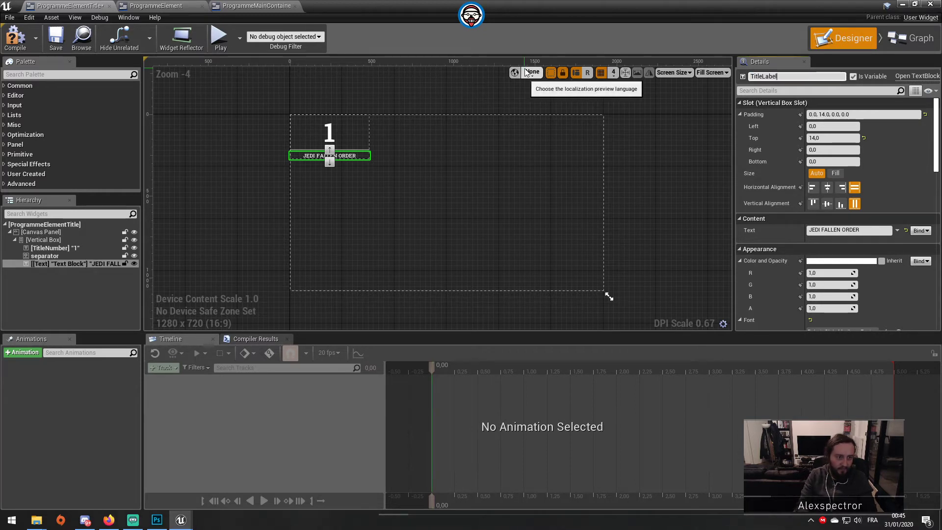
key("Return")
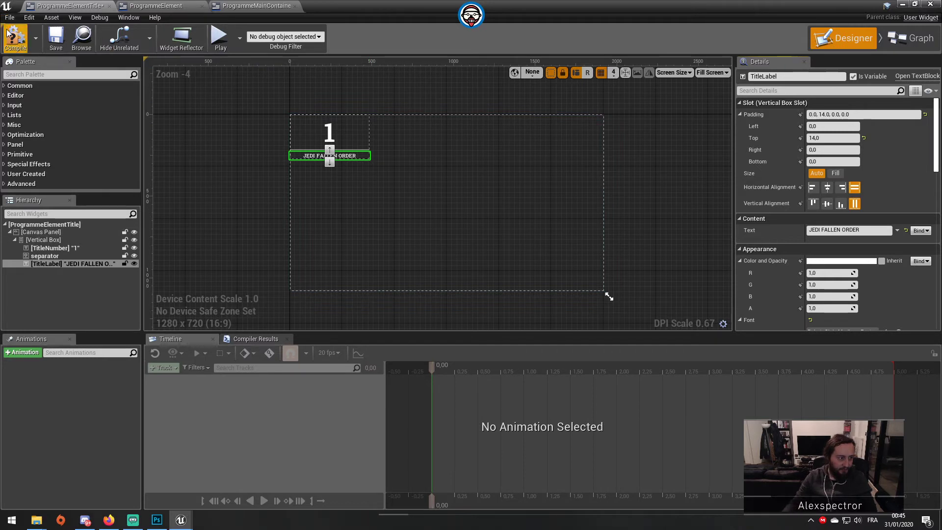
left_click(54, 36)
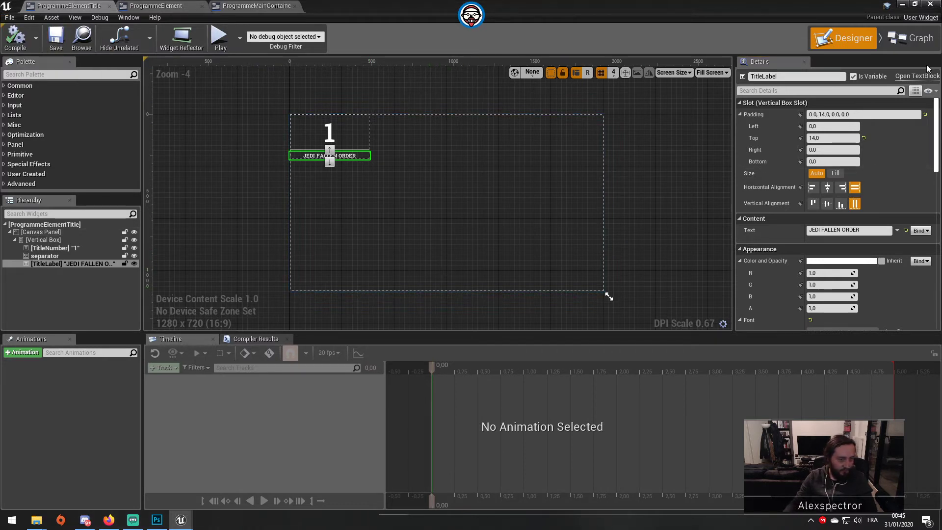
Place get references to TitleNumber and TitleLabel in the ProgrammeElementTitle event graph.
left_click(914, 36)
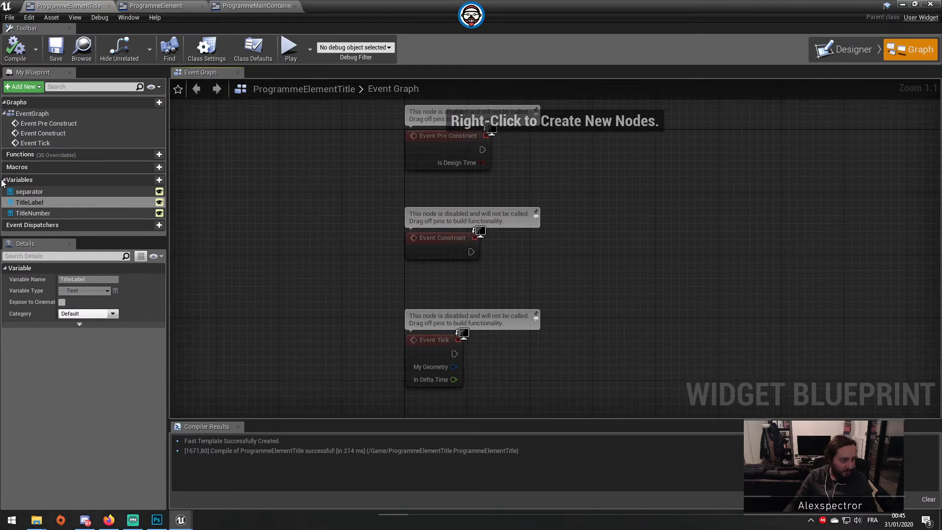
left_click_drag(34, 201, 674, 250)
left_click_drag(72, 212, 584, 209)
left_click(611, 224)
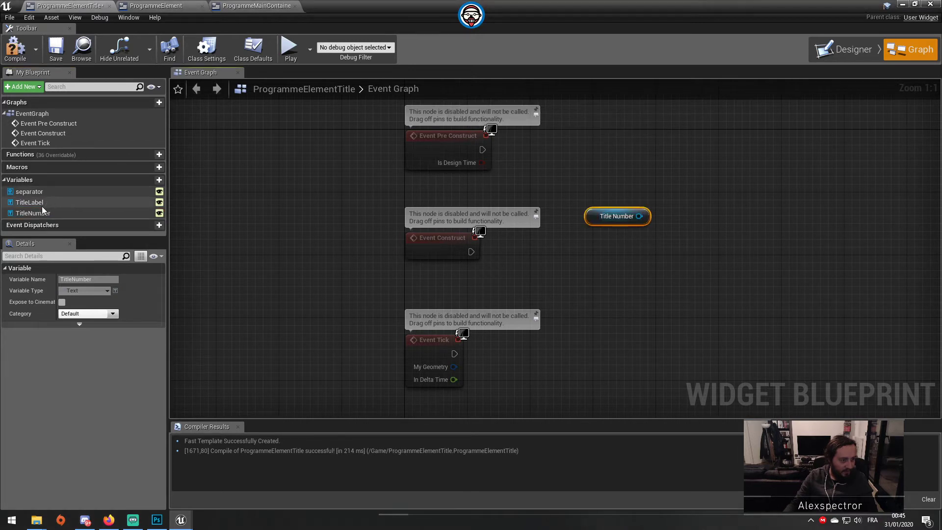
left_click_drag(42, 203, 212, 214)
left_click_drag(720, 292, 819, 258)
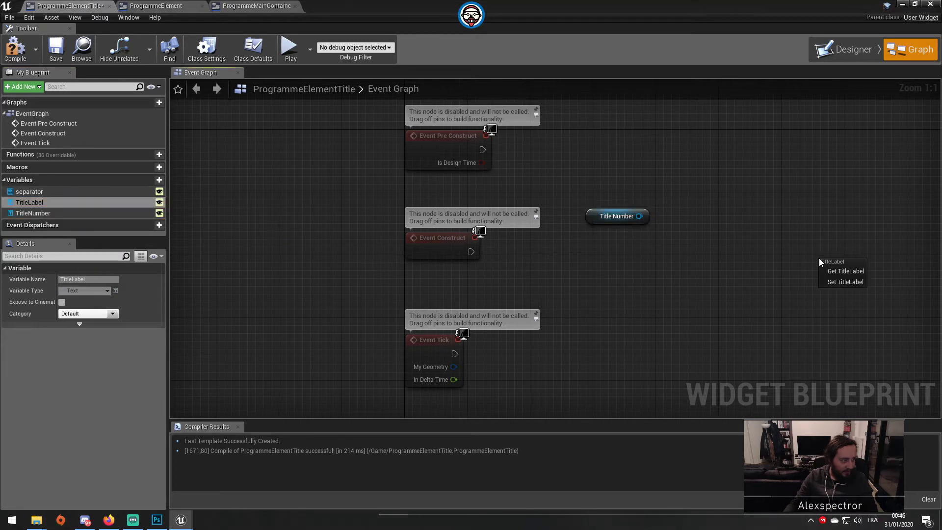
left_click(829, 270)
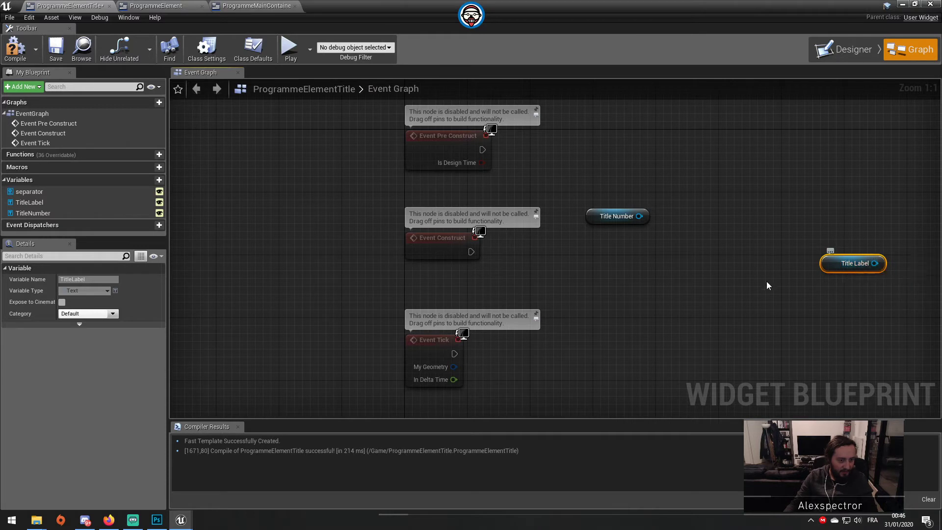
Add a SetText (Text) node targeting Title Number, connect it to Event Construct, and arrange the two nodes clear of the wire.
right_click_drag(652, 247, 608, 281)
left_click_drag(595, 250, 649, 182)
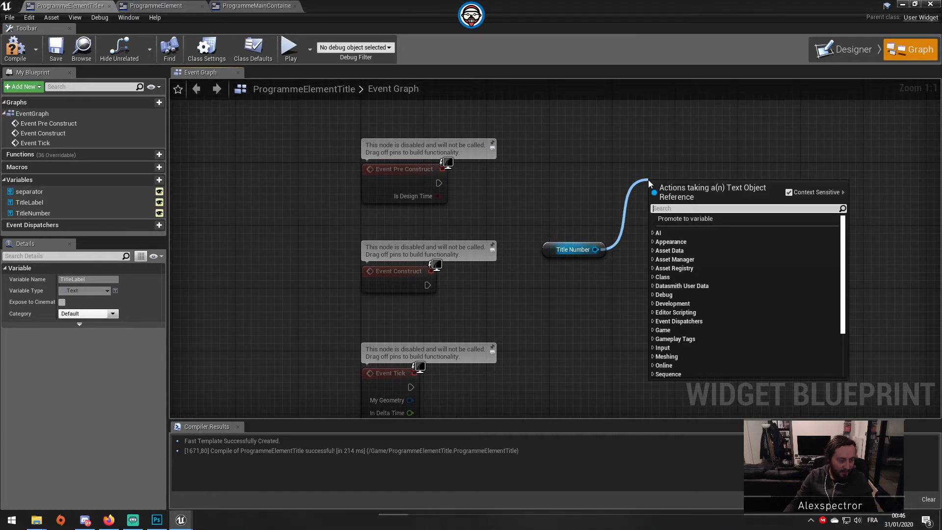
type("set text")
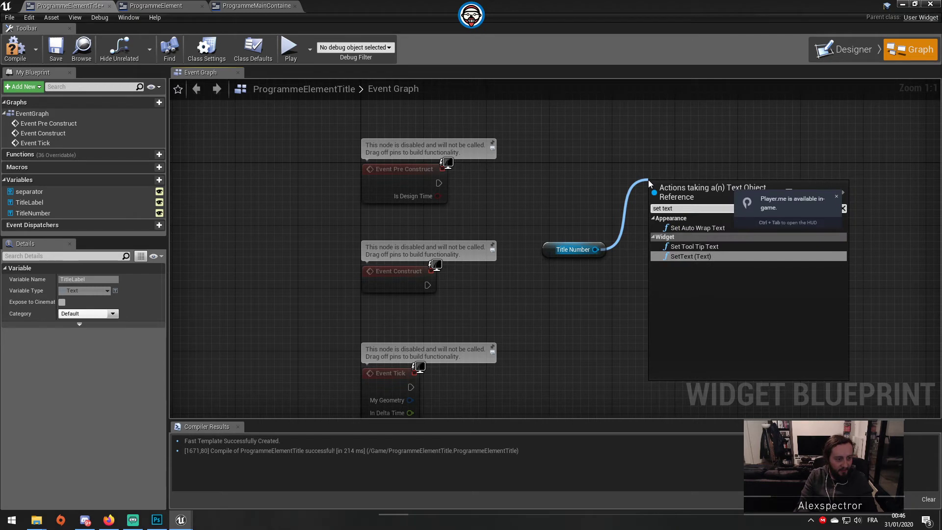
left_click(701, 257)
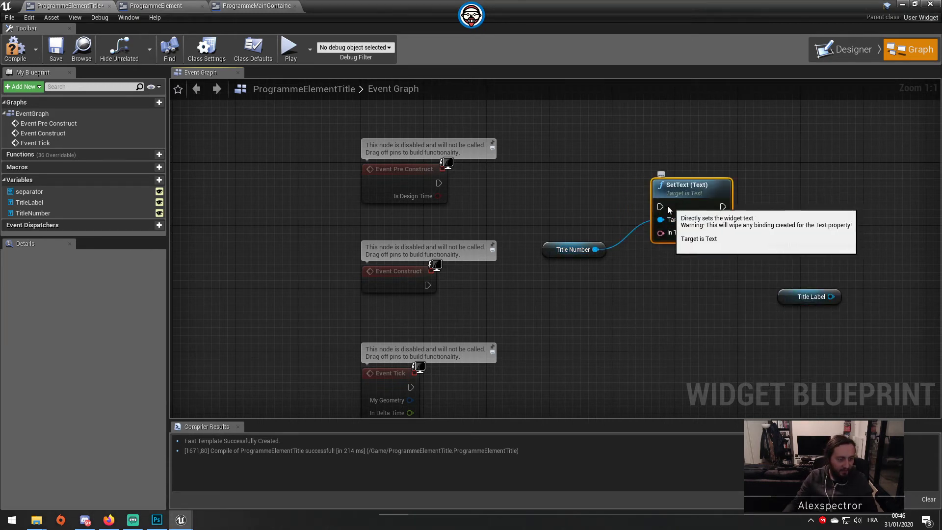
left_click_drag(666, 208, 427, 286)
left_click_drag(696, 182, 712, 229)
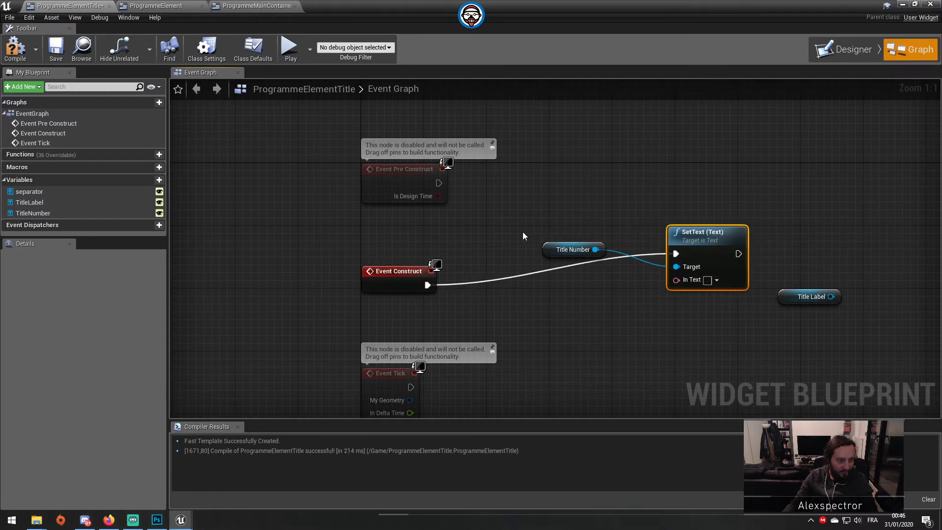
left_click_drag(553, 245, 560, 307)
Add a SetText (Text) node targeting Title Label and chain its execution after the Title Number SetText node.
right_click_drag(867, 293, 727, 298)
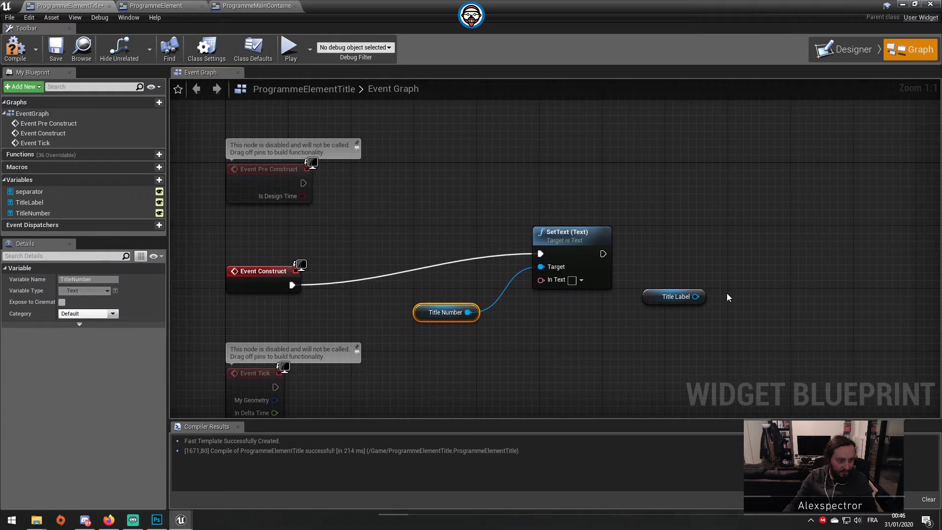
left_click_drag(603, 254, 751, 254)
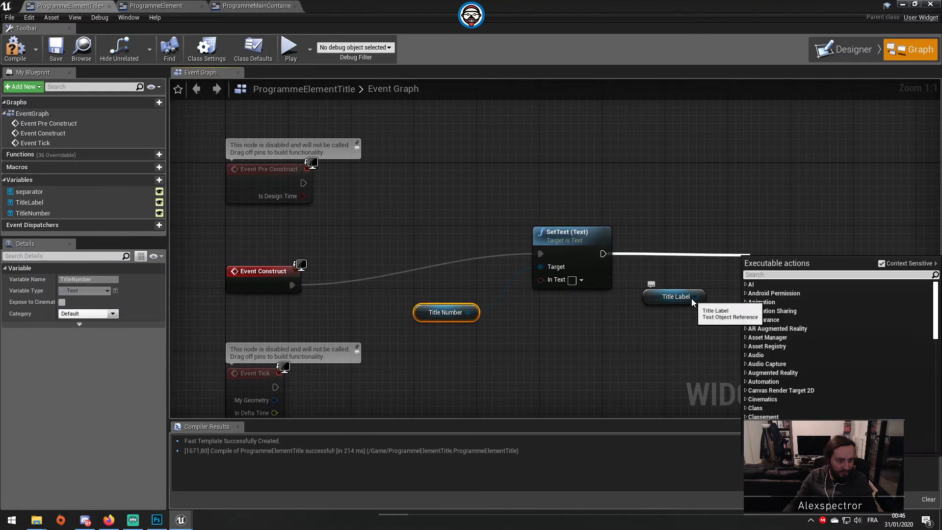
left_click_drag(694, 297, 783, 229)
type("set text")
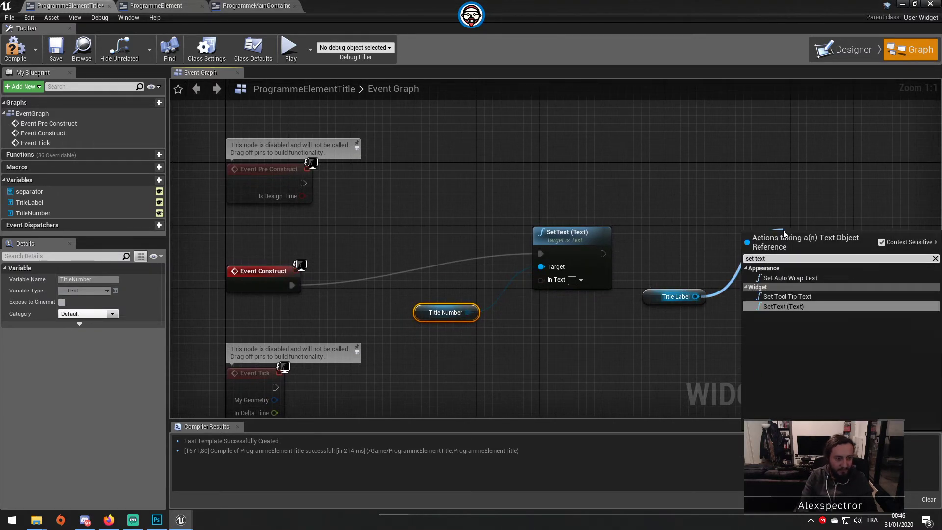
left_click(789, 306)
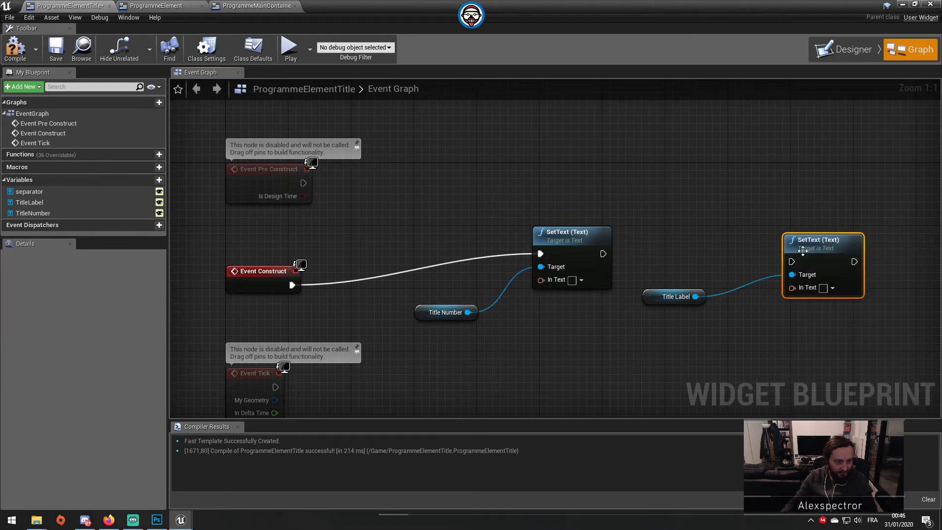
left_click_drag(792, 260, 602, 256)
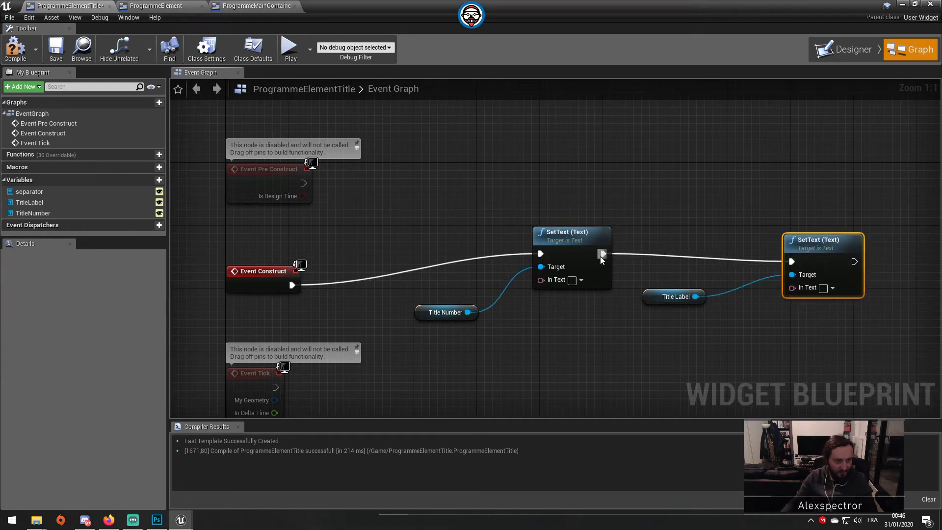
Set the Title Number text to "2" and the Title Label text to "God of War", and compile and save the widget.
left_click(573, 280)
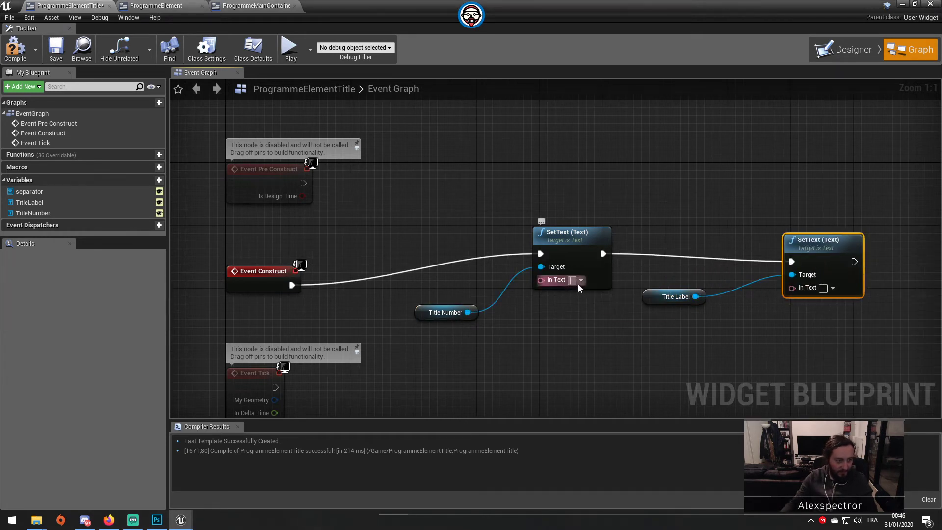
type("2")
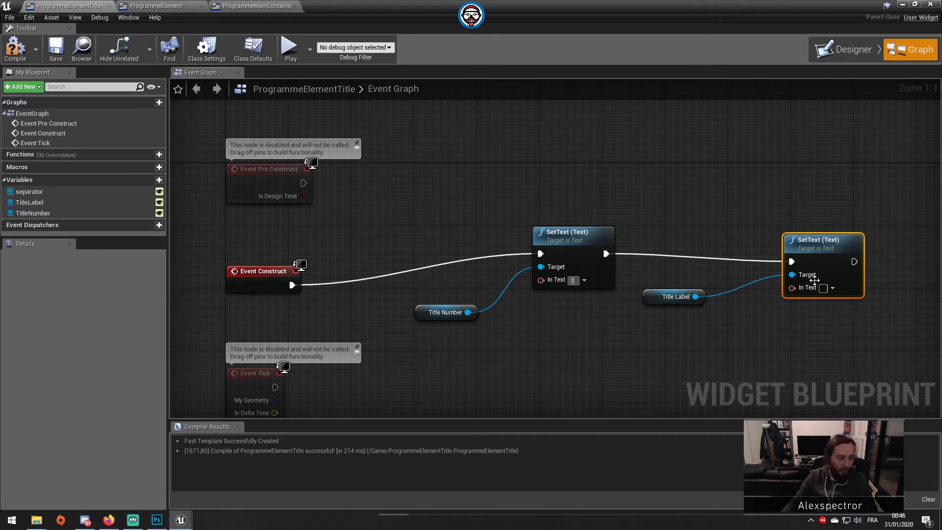
left_click(823, 289)
type("Gof")
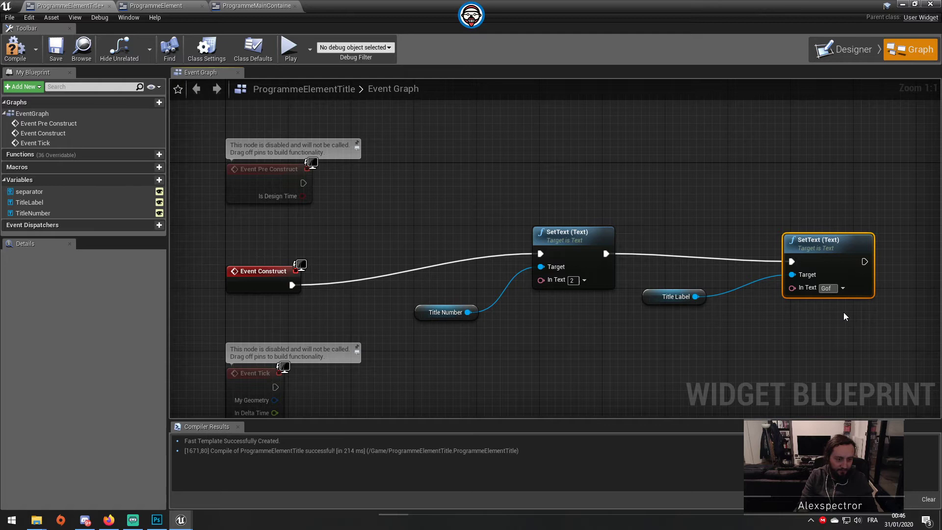
key("BackSpace")
type("d")
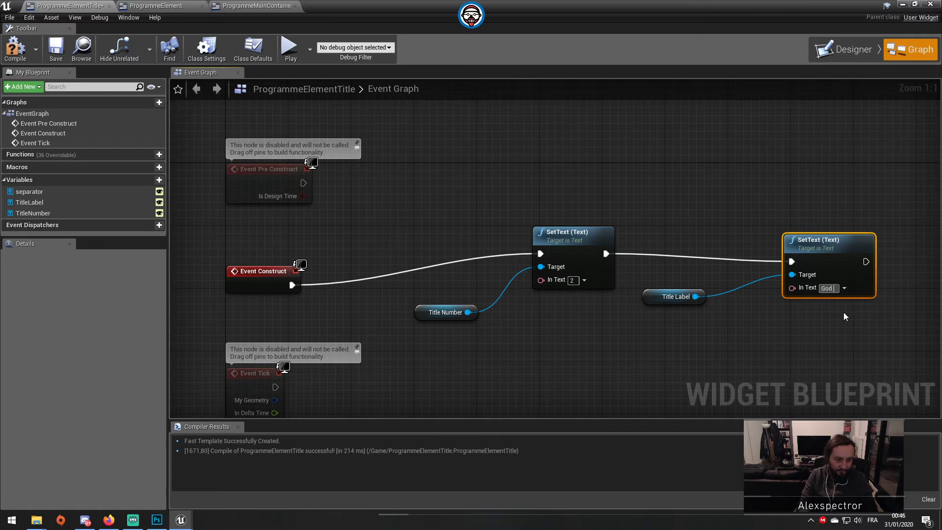
type(" of War")
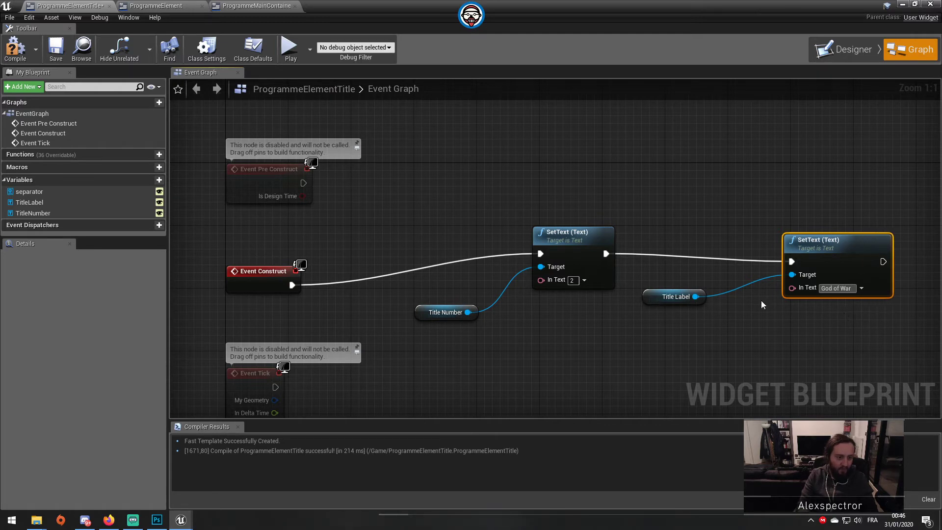
left_click(14, 46)
left_click(56, 47)
Run the game full screen, move through the three tiles to check their number and label texts, and stop the run.
left_click(843, 49)
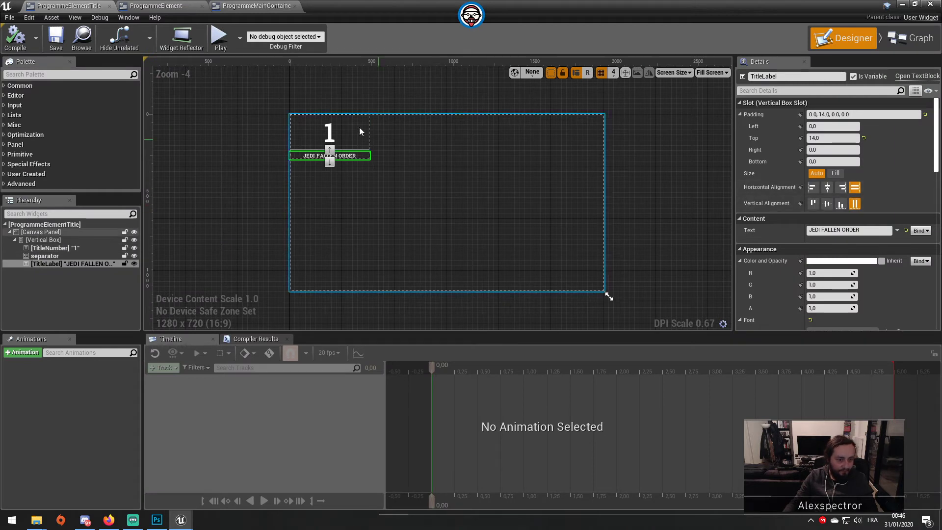
left_click(220, 37)
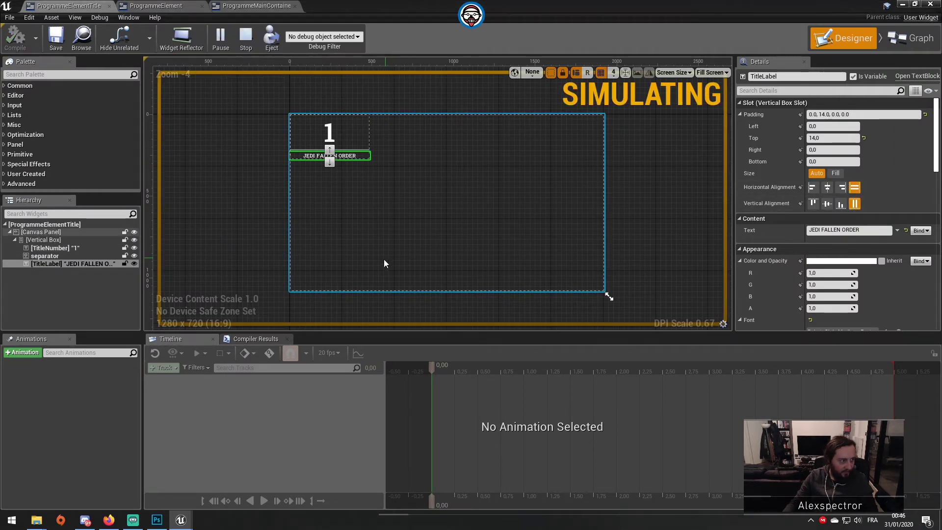
left_click(902, 6)
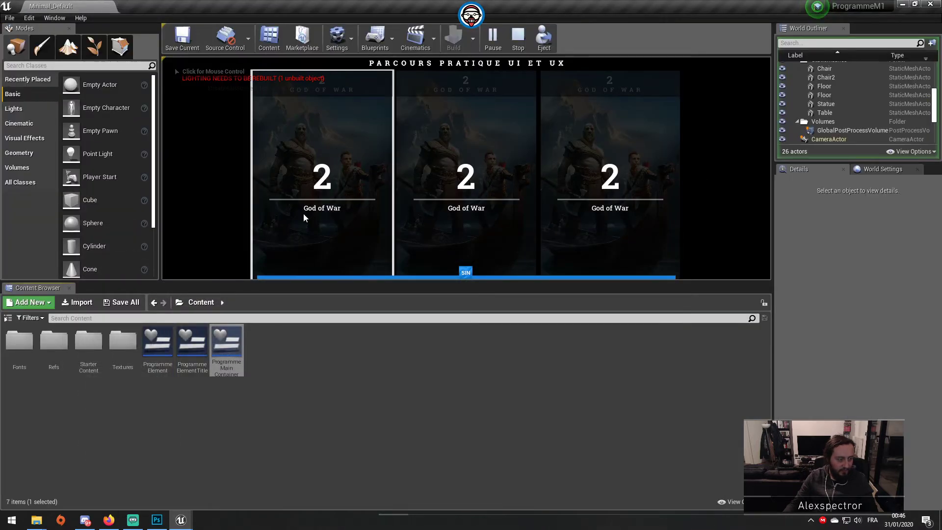
key("F11")
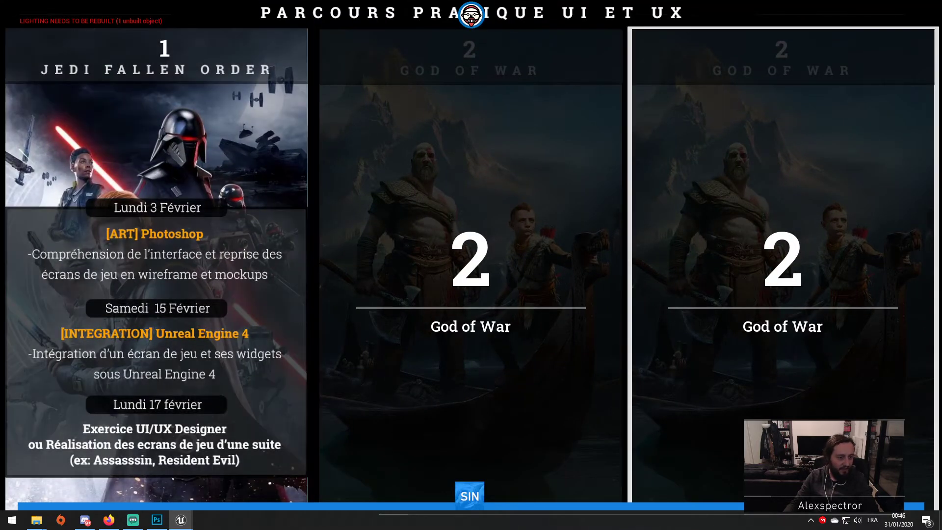
key("Left")
key("Left")
key("Right")
key("Right")
key("Left")
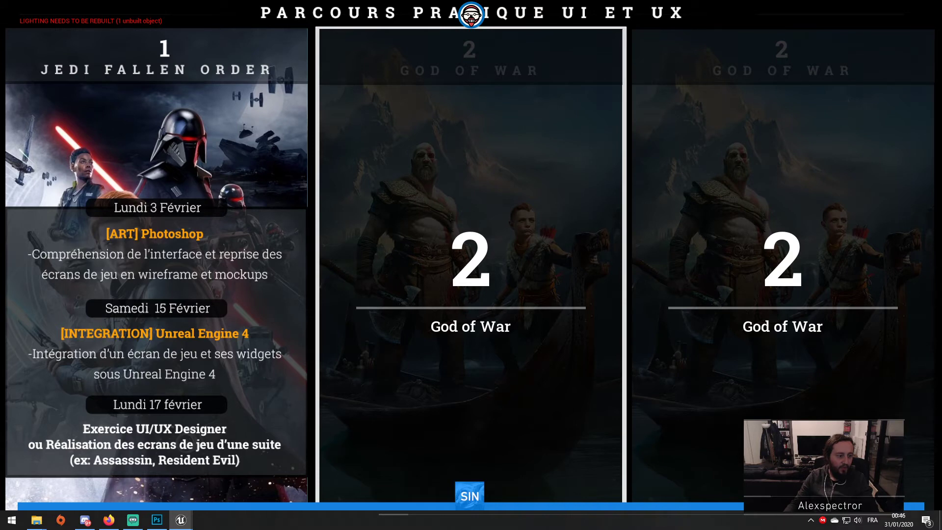
key("Left")
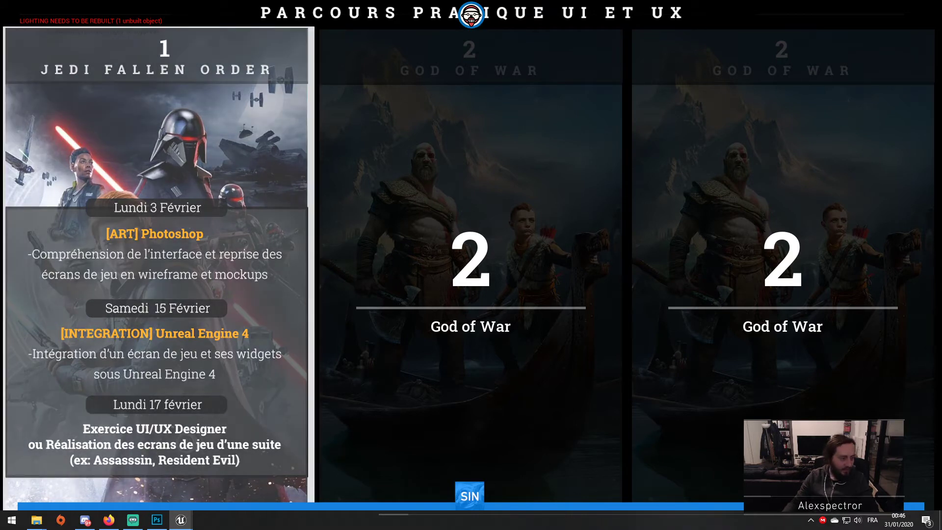
key("F11")
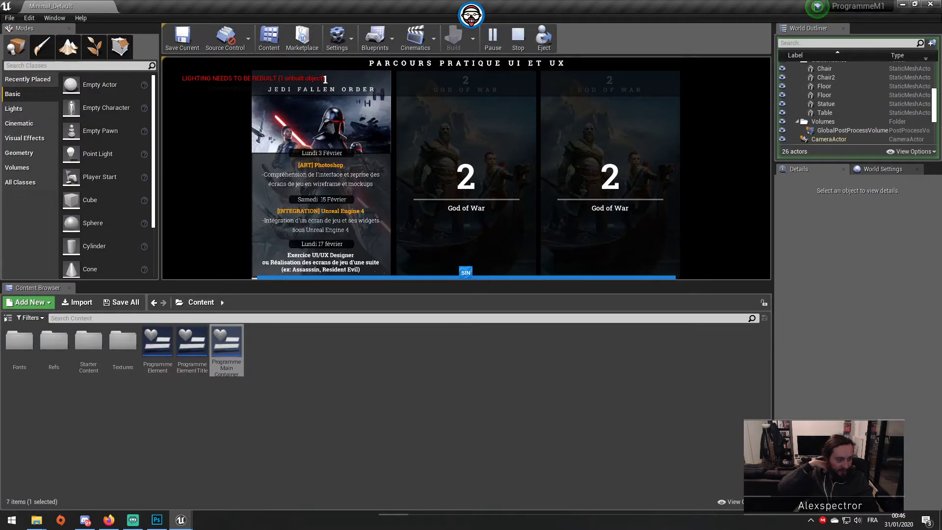
key("Escape")
Return to the ProgrammeElementTitle event graph and add a new variable.
left_click(168, 342)
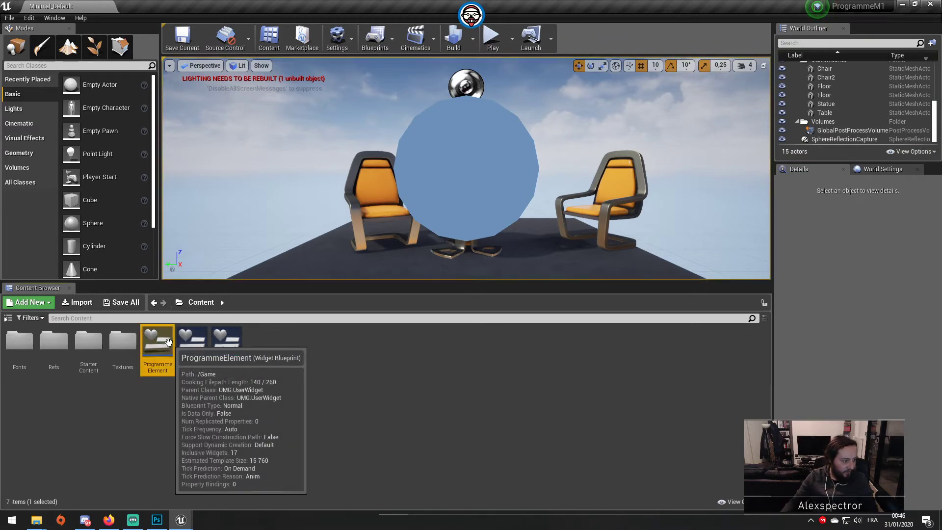
double_click(168, 342)
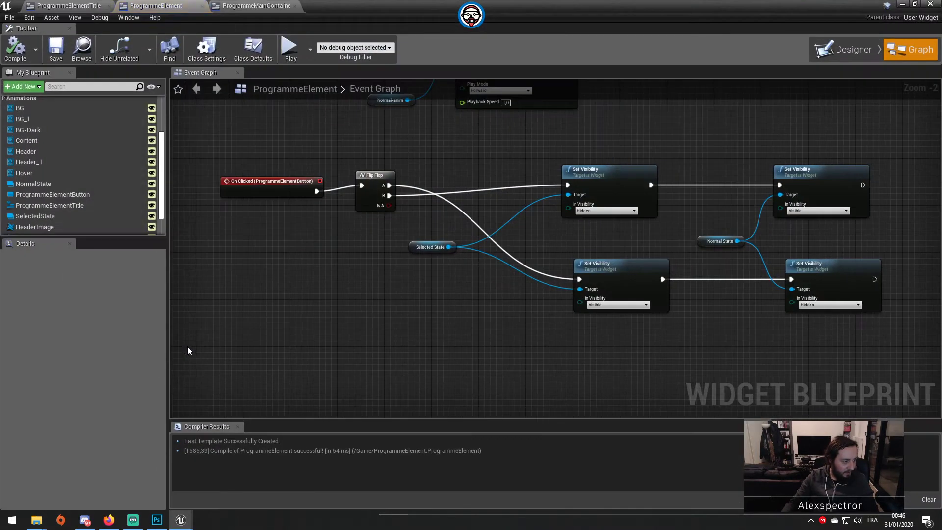
left_click(78, 6)
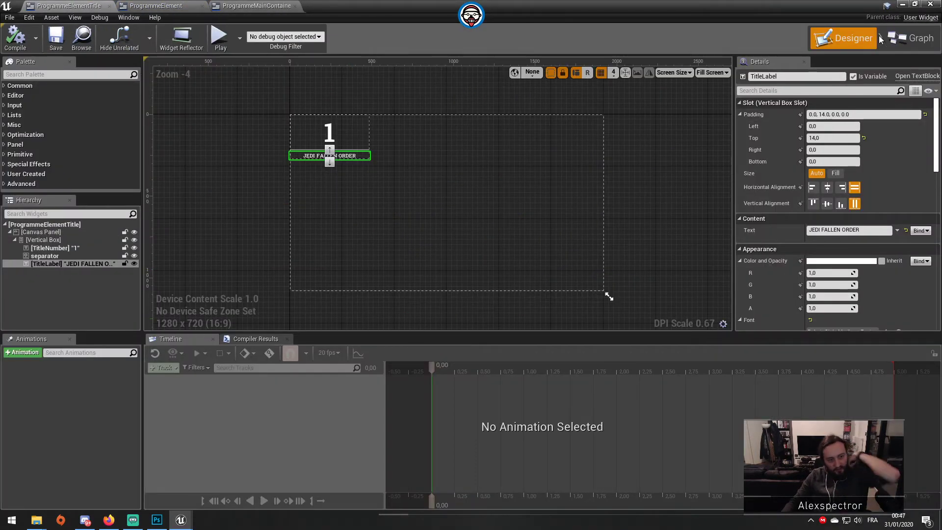
left_click(896, 36)
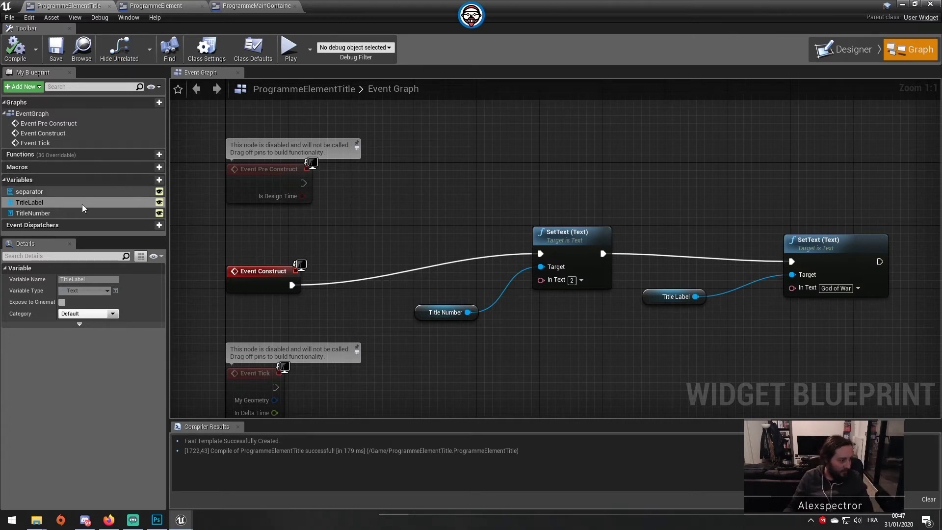
left_click(150, 180)
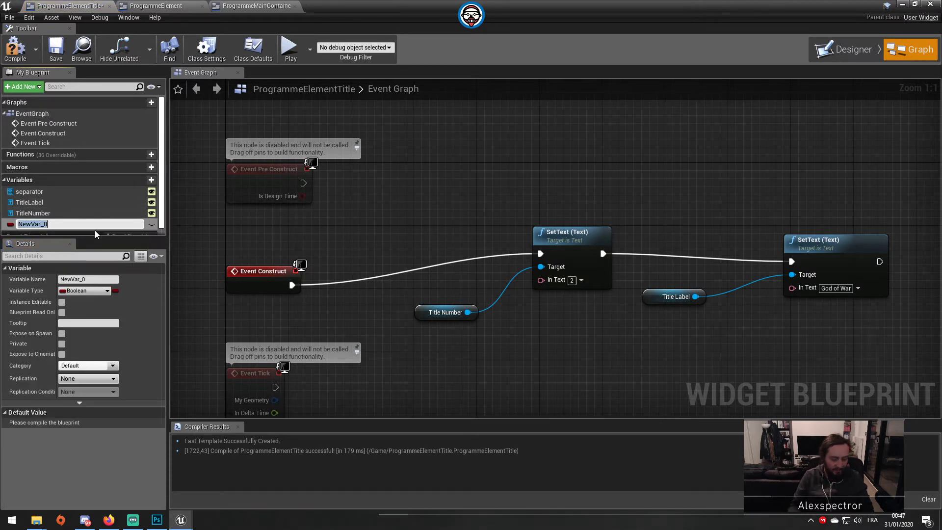
type("T")
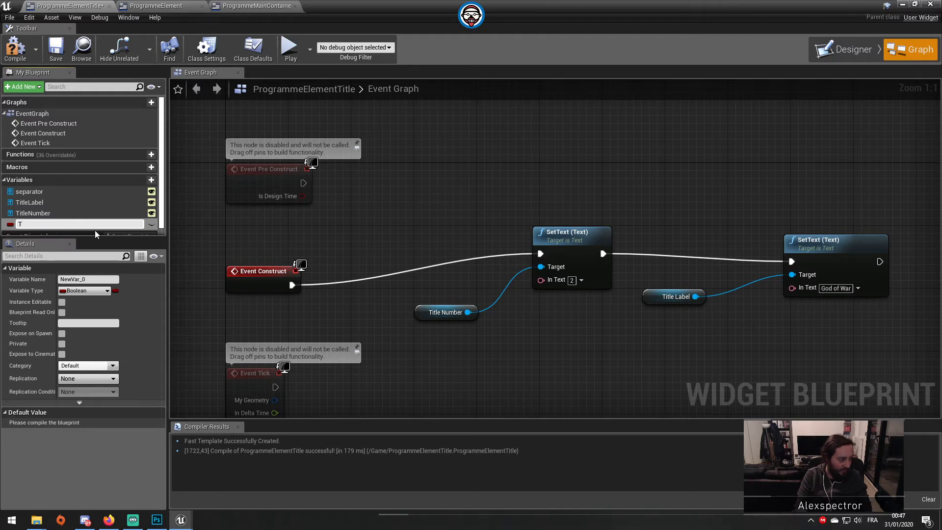
type("i")
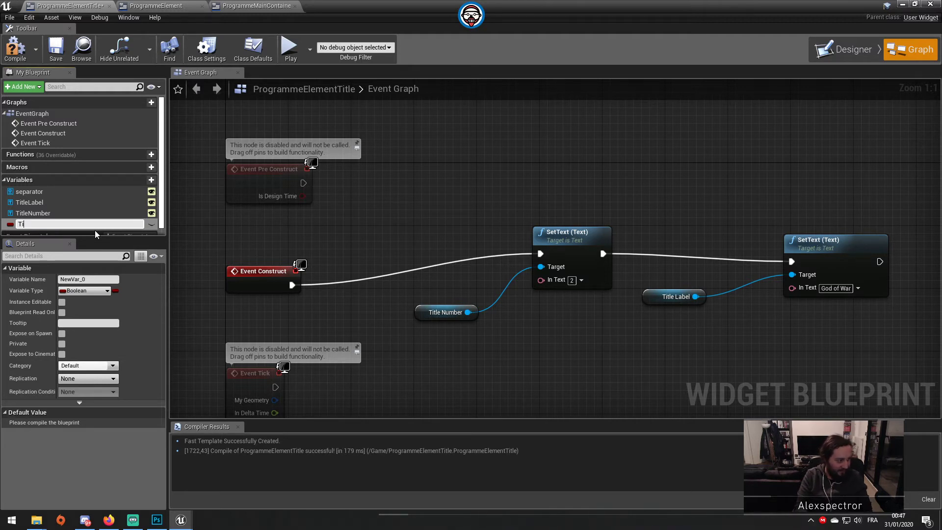
type("tleLabe")
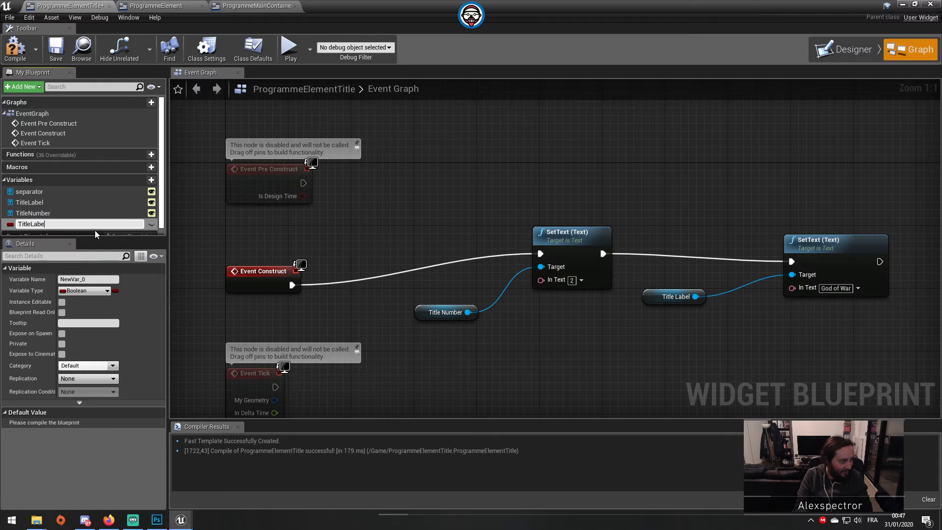
type("lVar")
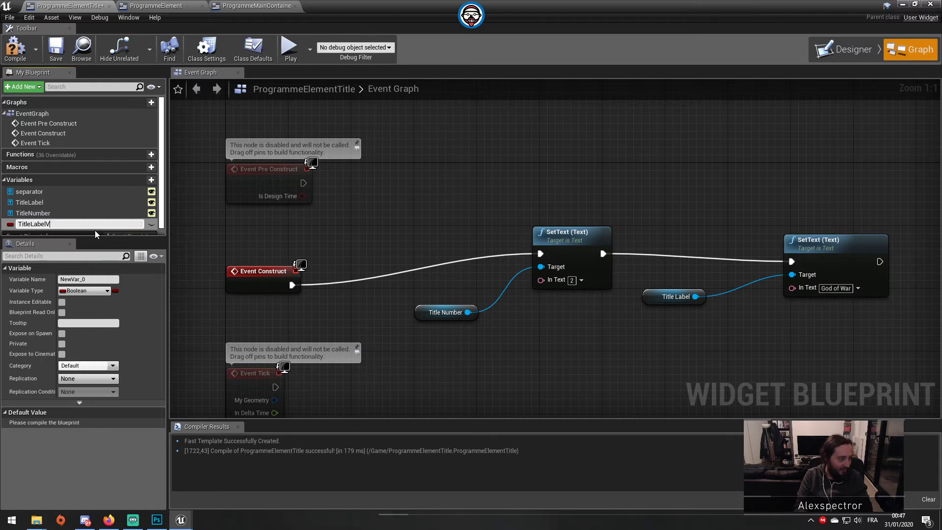
key("BackSpace")
key("BackSpace")
key("BackSpace")
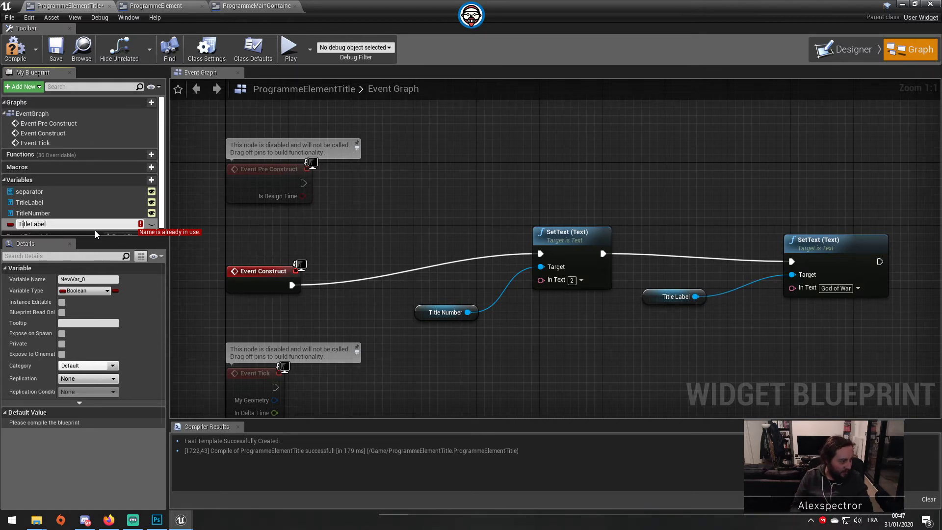
key("End")
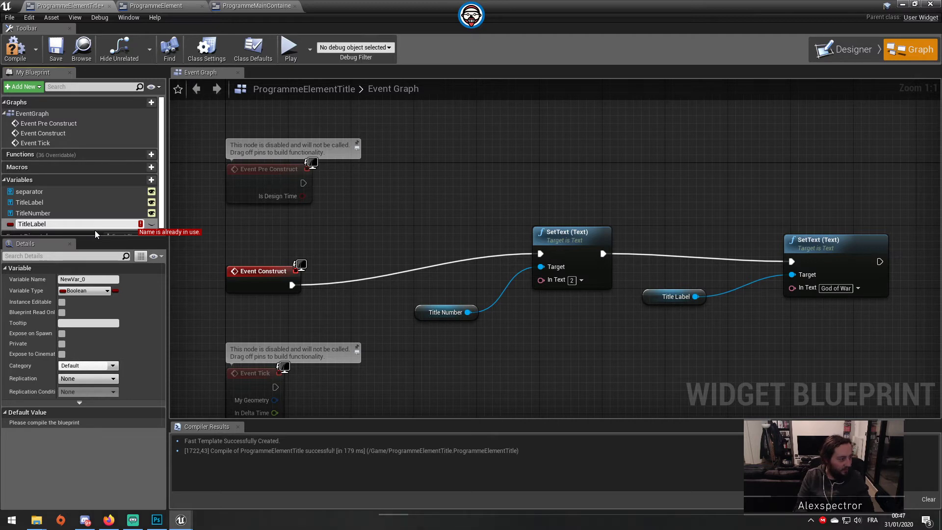
left_click(87, 288)
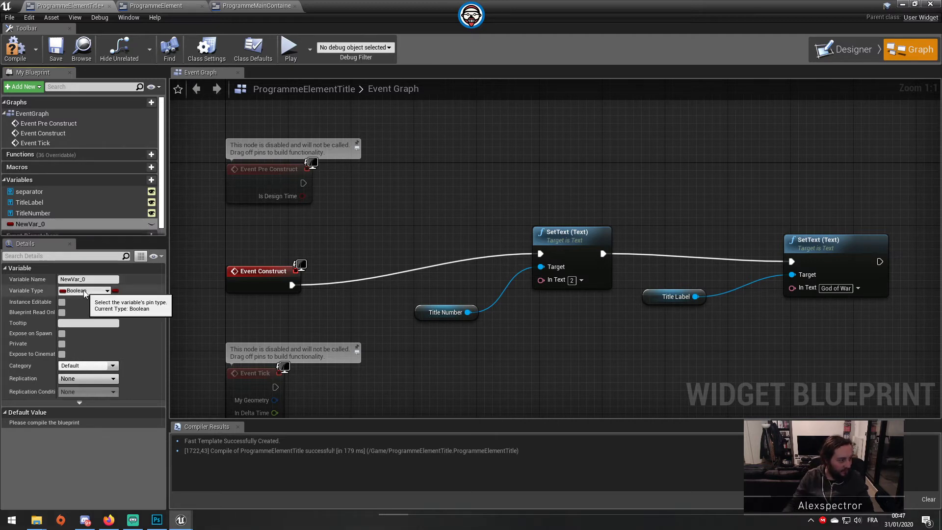
Name the new variable TitleNumberInt, set its type to Integer, and make it instance editable.
double_click(61, 226)
type("Tit")
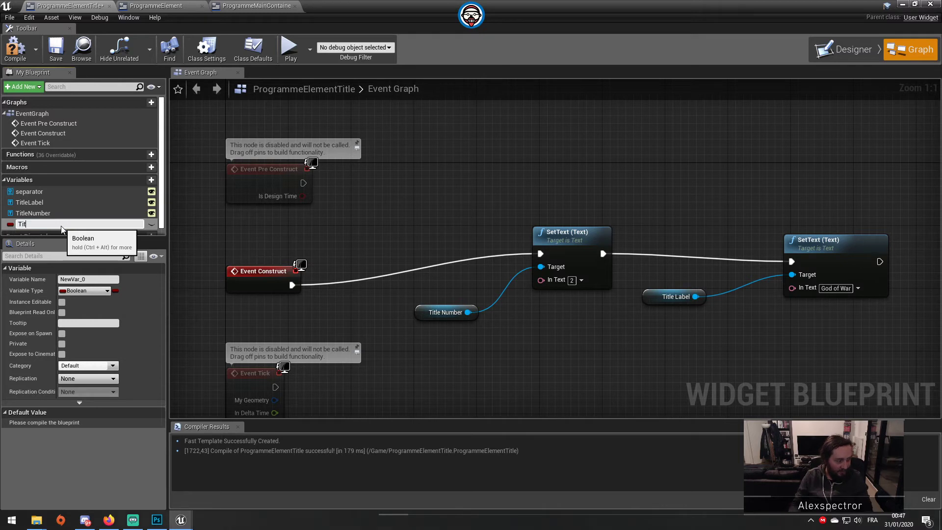
type("leNumberInt")
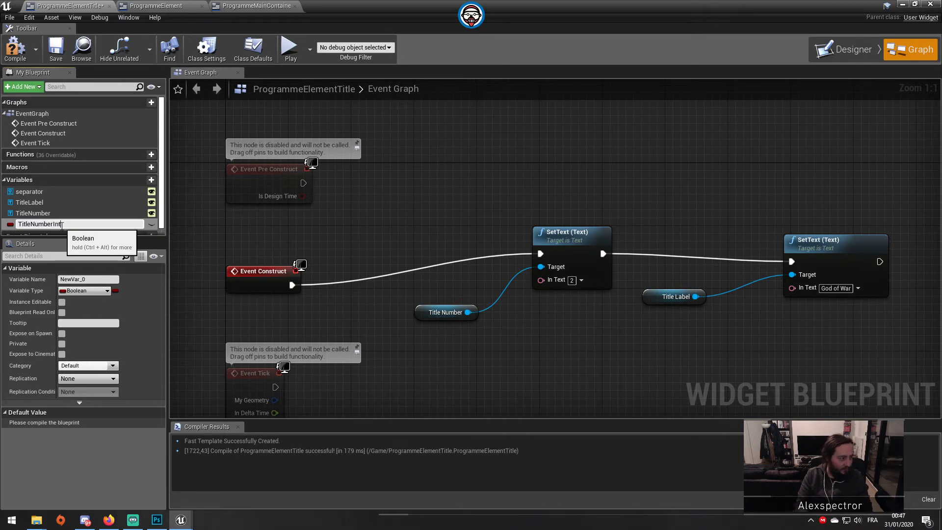
key("Return")
left_click(85, 290)
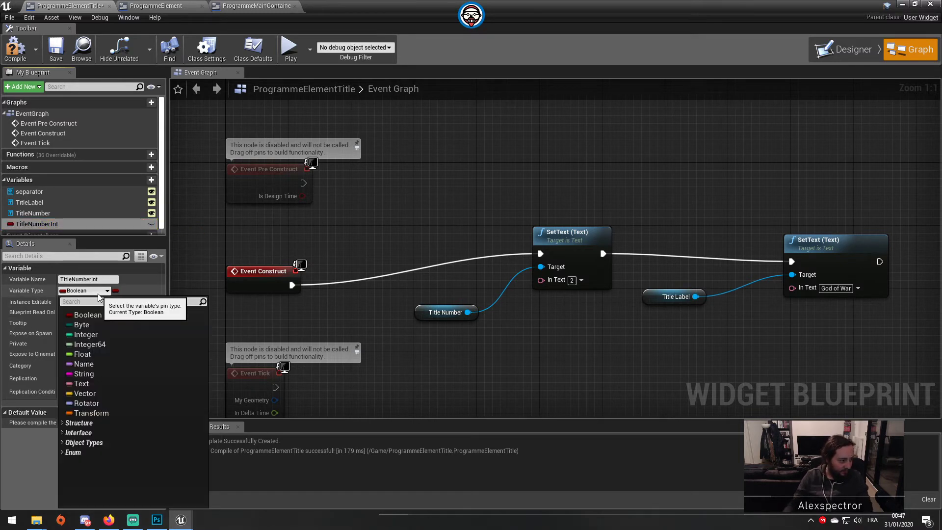
left_click(106, 334)
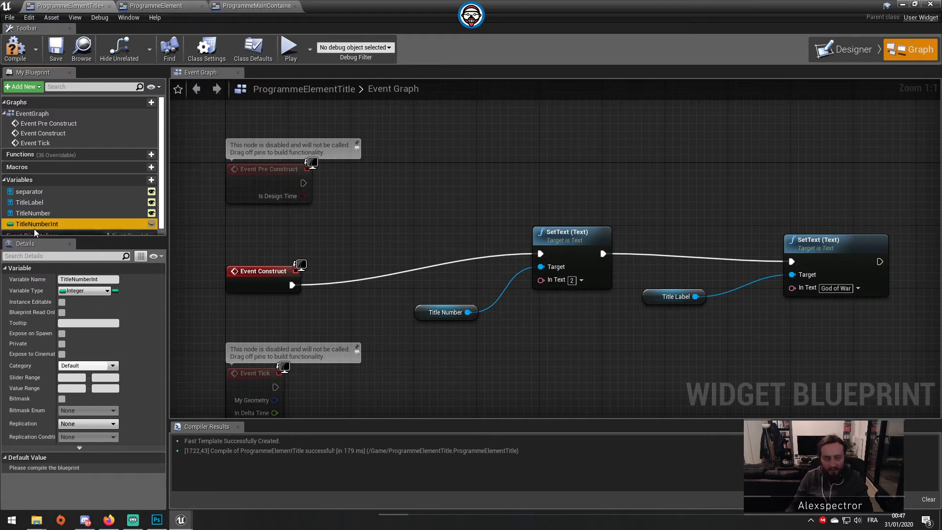
left_click(152, 224)
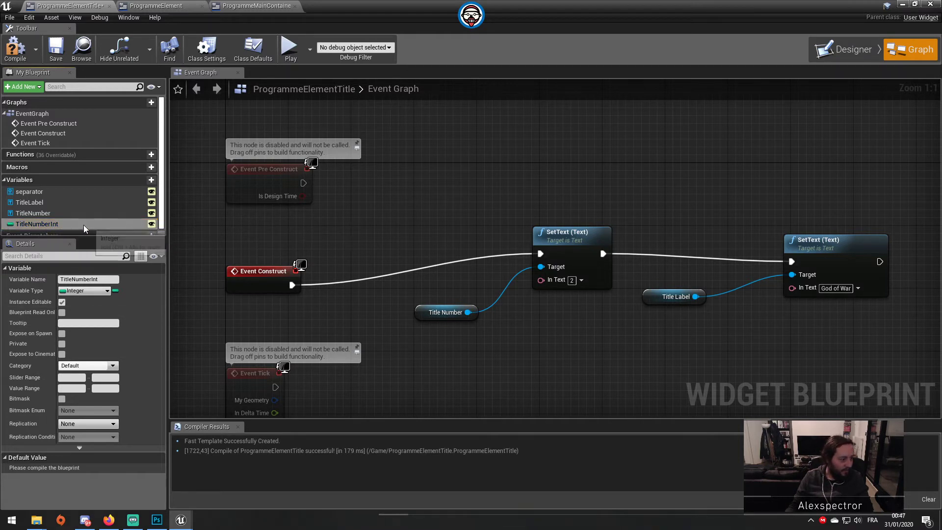
Feed a Get TitleNumberInt node through ToText (integer) into the Title Number SetText's In Text, tidy the nodes, and compile and save.
left_click_drag(85, 225, 548, 406)
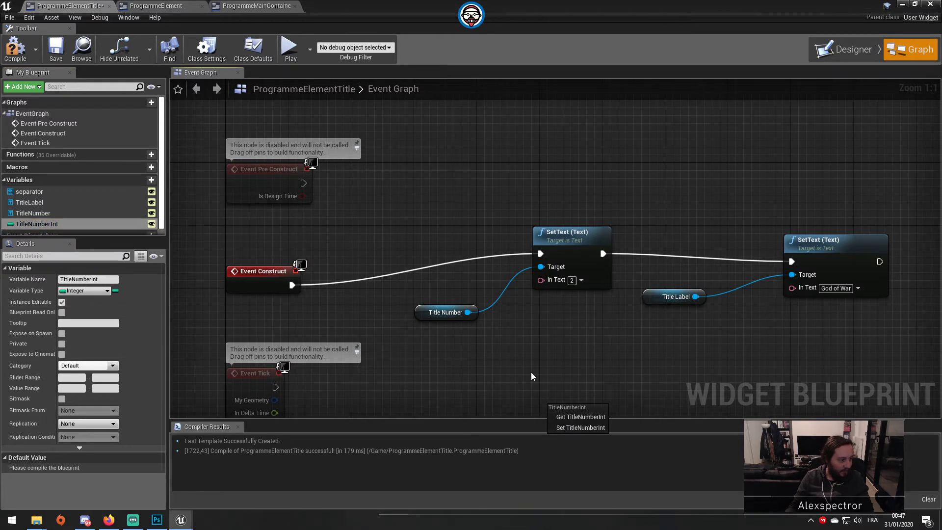
left_click(580, 418)
left_click_drag(610, 414, 541, 181)
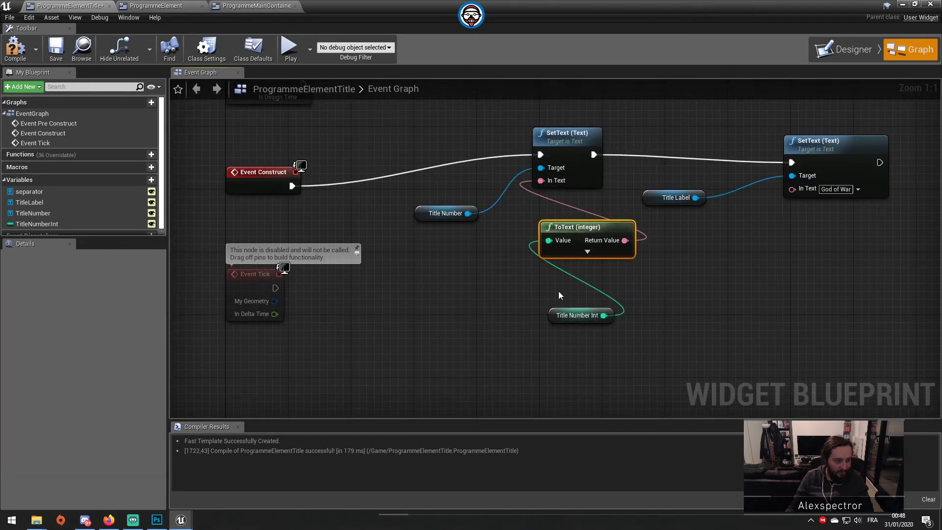
left_click(577, 315)
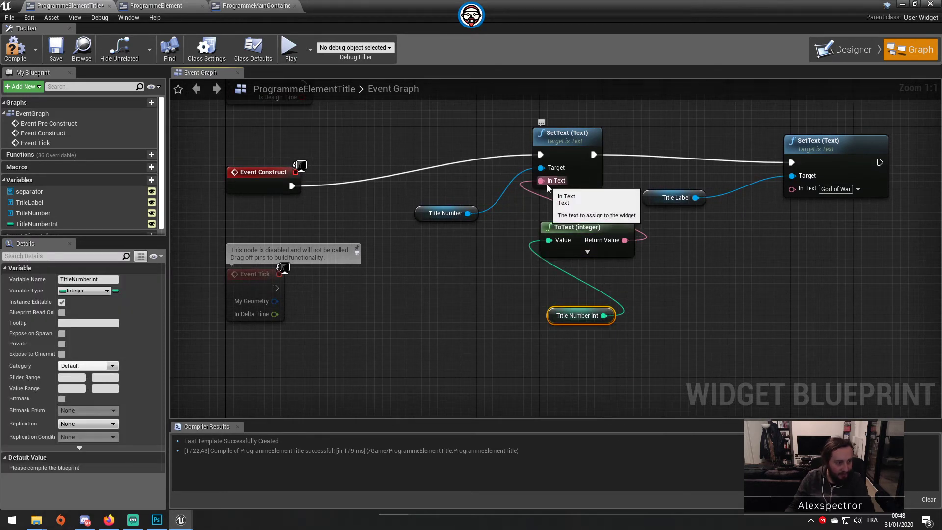
left_click_drag(557, 319, 432, 248)
left_click_drag(567, 228, 543, 230)
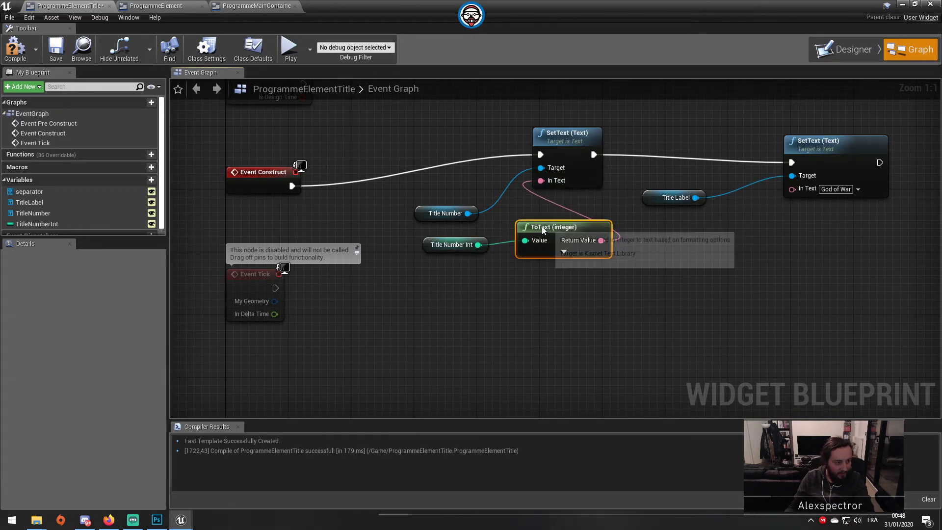
left_click(15, 49)
left_click(56, 49)
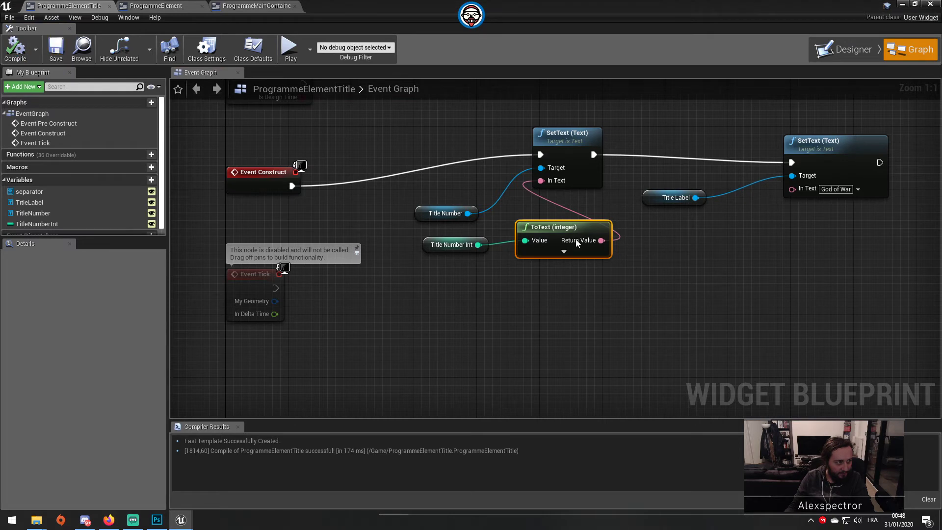
Add a String variable named TitleLabelString and make it instance editable.
left_click(151, 180)
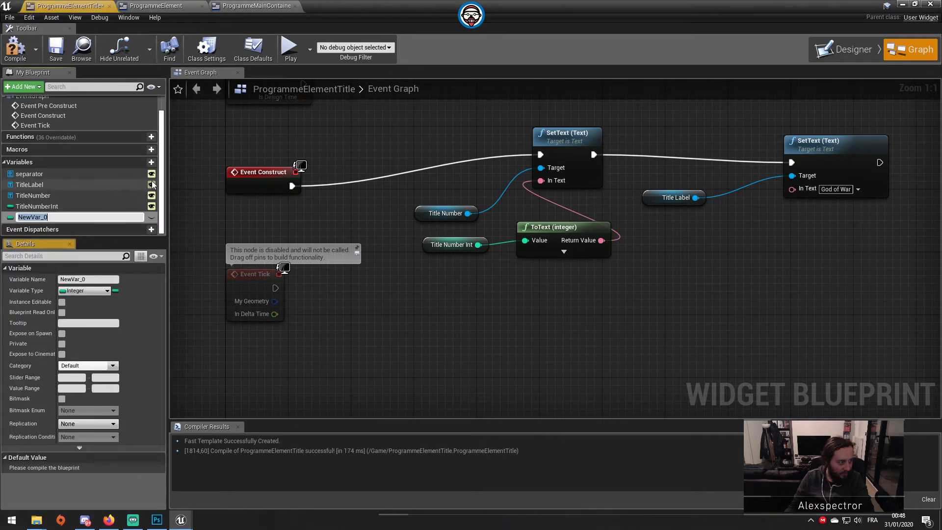
left_click(96, 290)
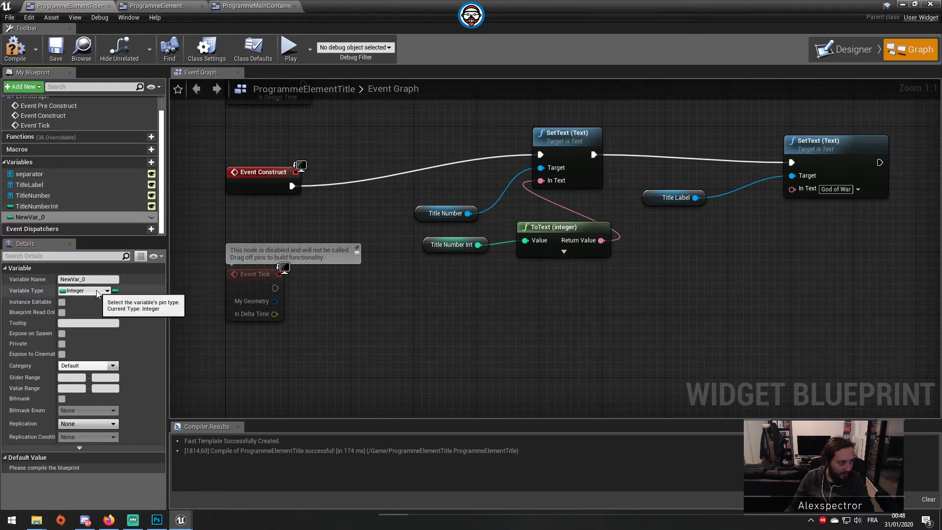
left_click(96, 290)
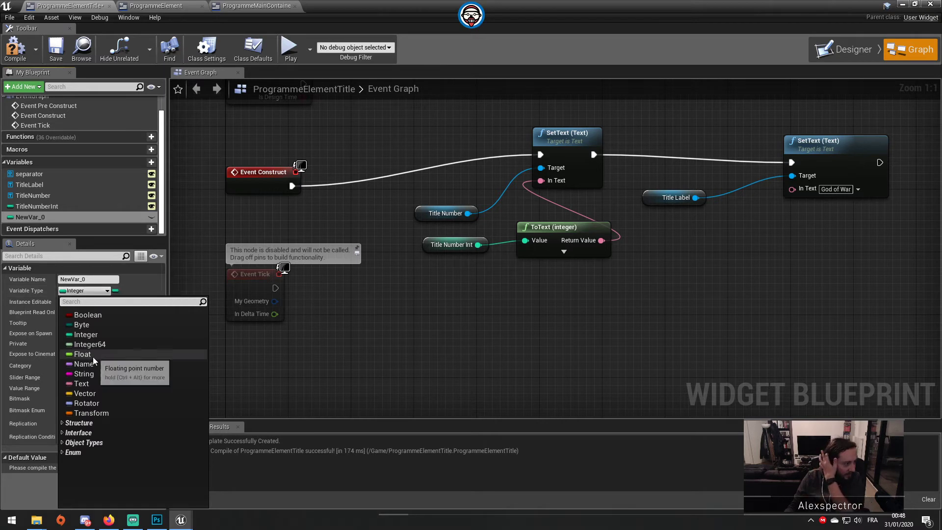
left_click(92, 374)
left_click(87, 279)
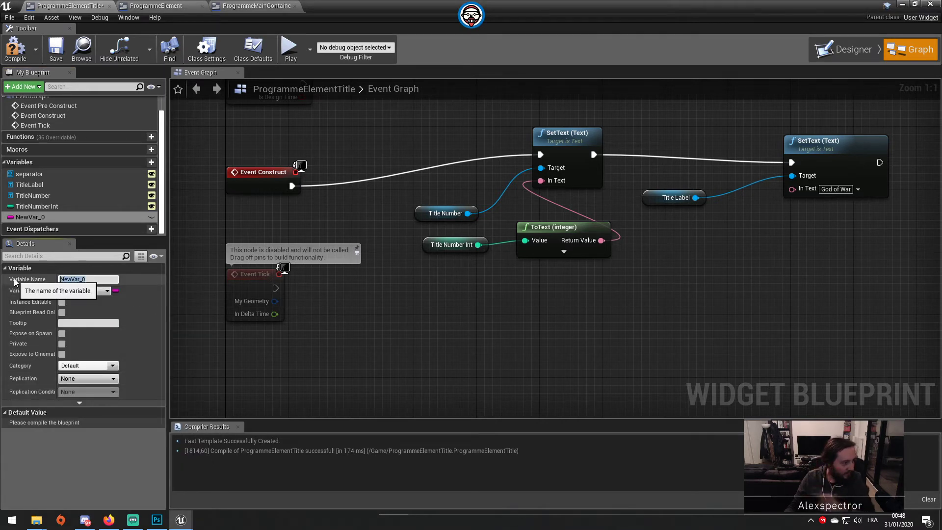
type("TitleLabel")
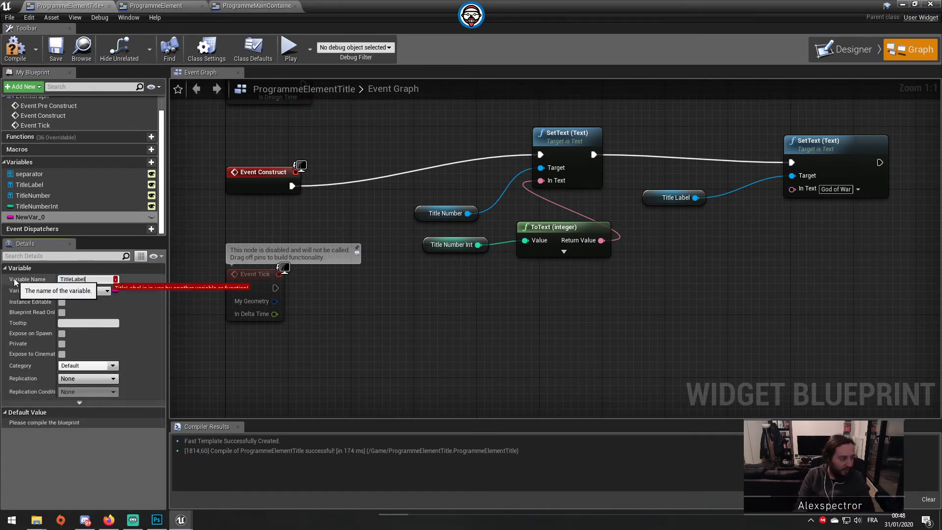
type("String")
key("Return")
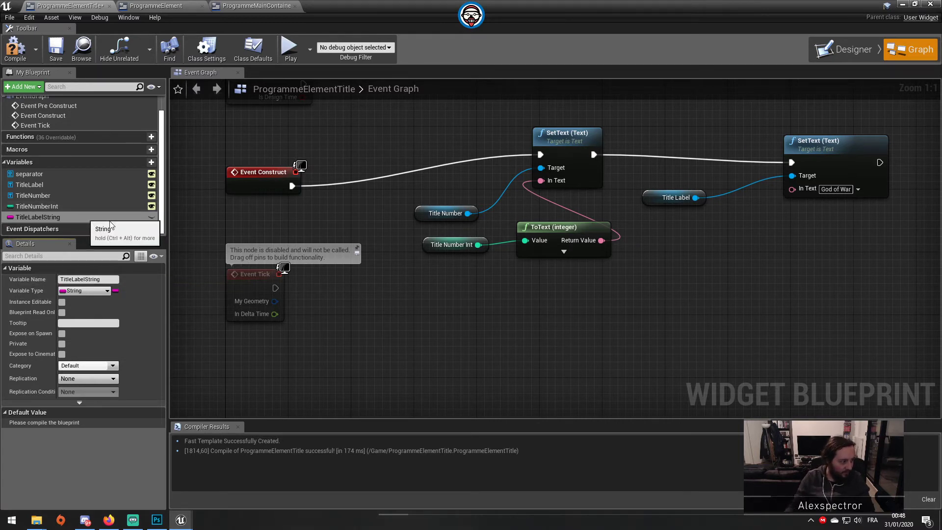
left_click(151, 217)
Feed a Get TitleLabelString node through ToText (string) into the Title Label SetText's In Text, and compile and save.
left_click_drag(62, 221, 739, 296)
left_click(742, 298)
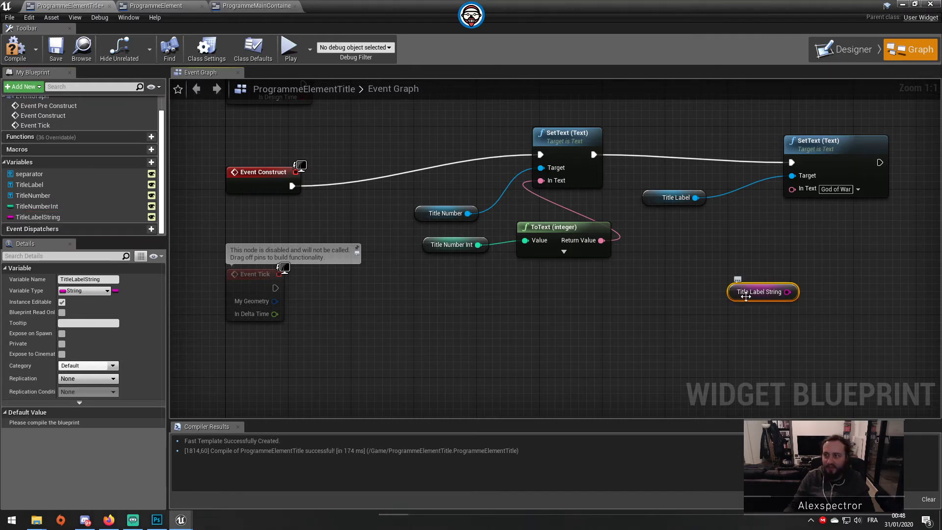
left_click_drag(788, 292, 797, 191)
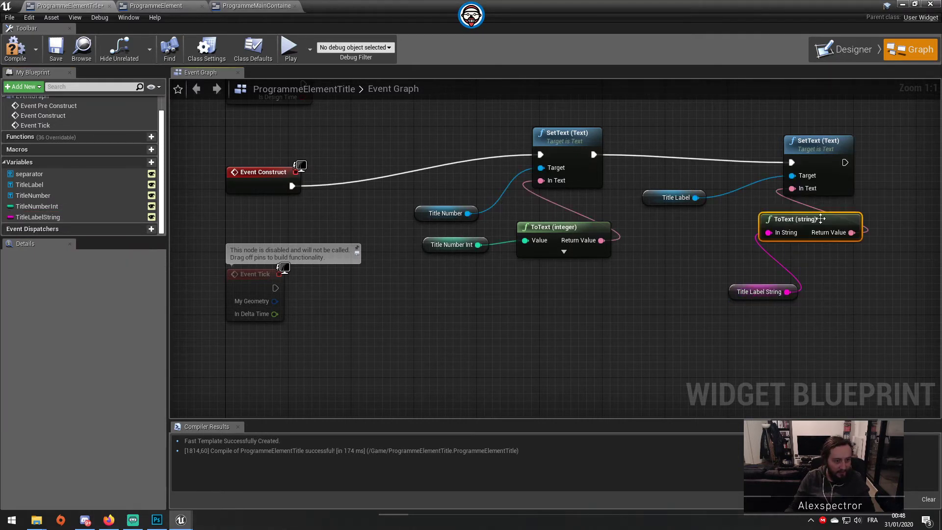
left_click(18, 49)
left_click(55, 49)
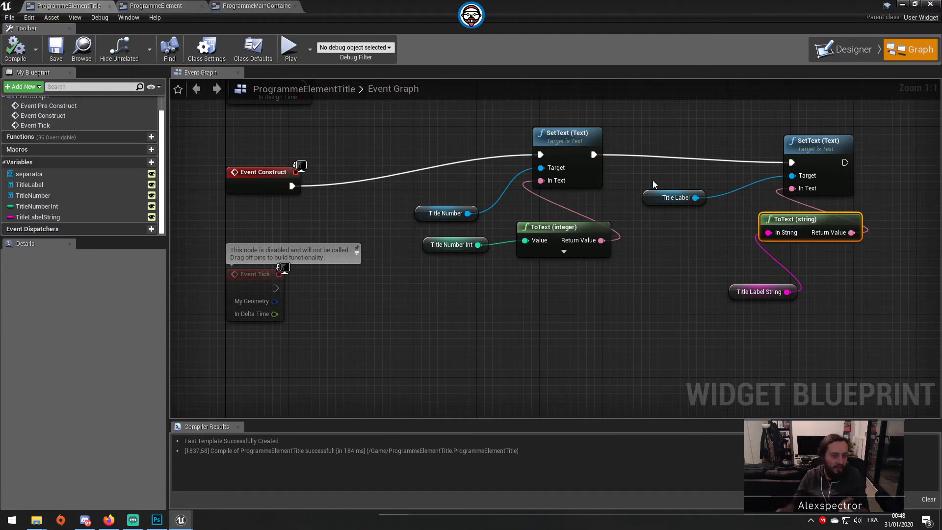
left_click(852, 52)
scroll(868, 270, "down", 7)
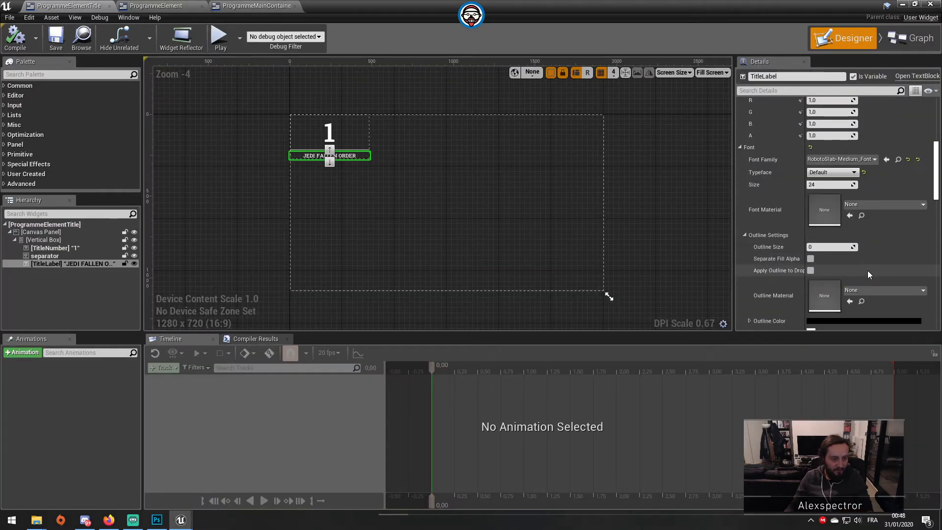
scroll(867, 269, "down", 3)
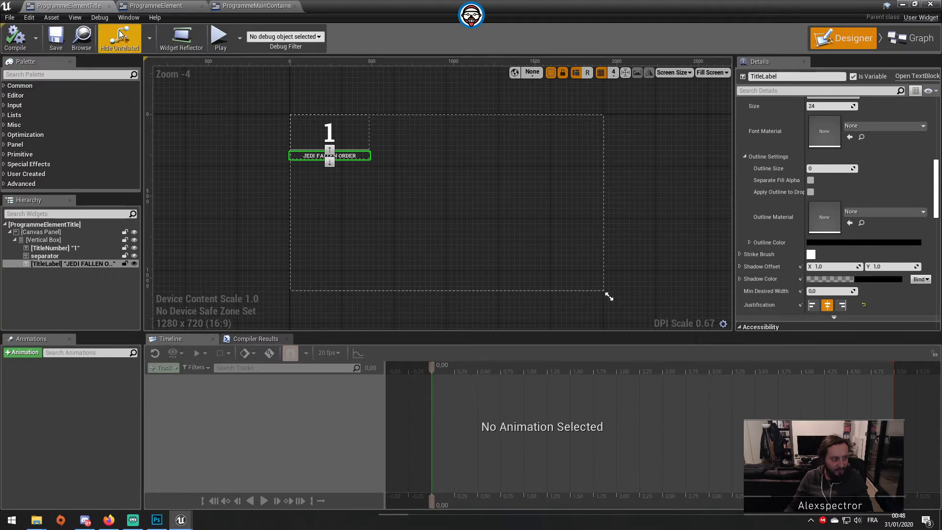
In the ProgrammeElement designer, set the ProgrammeElementTitle's Title Number Int to 1 and Title Label String to "ZELDA", and compile.
left_click(156, 5)
left_click(845, 49)
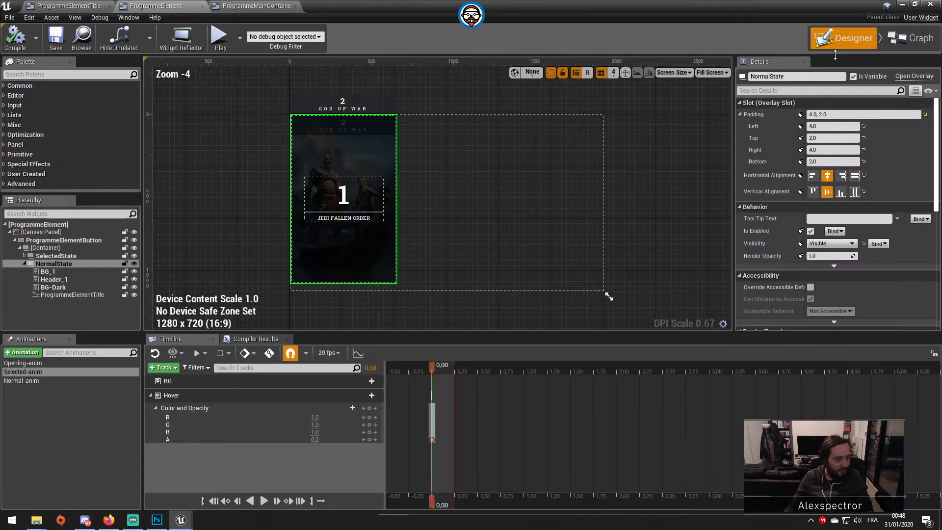
left_click(333, 196)
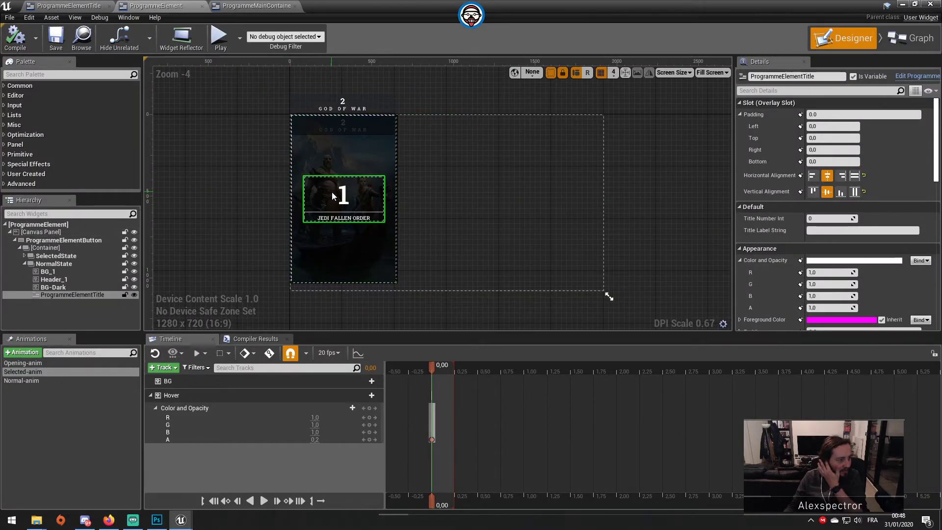
left_click(834, 221)
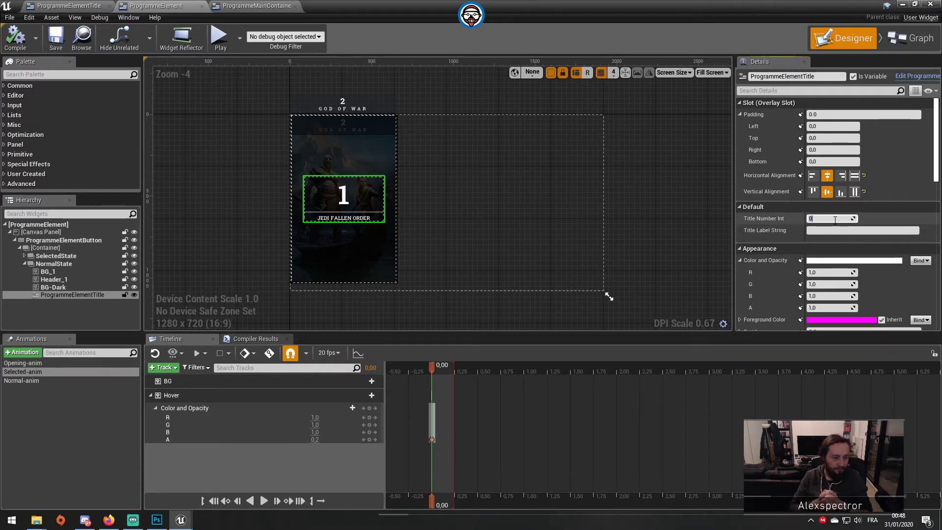
left_click(861, 230)
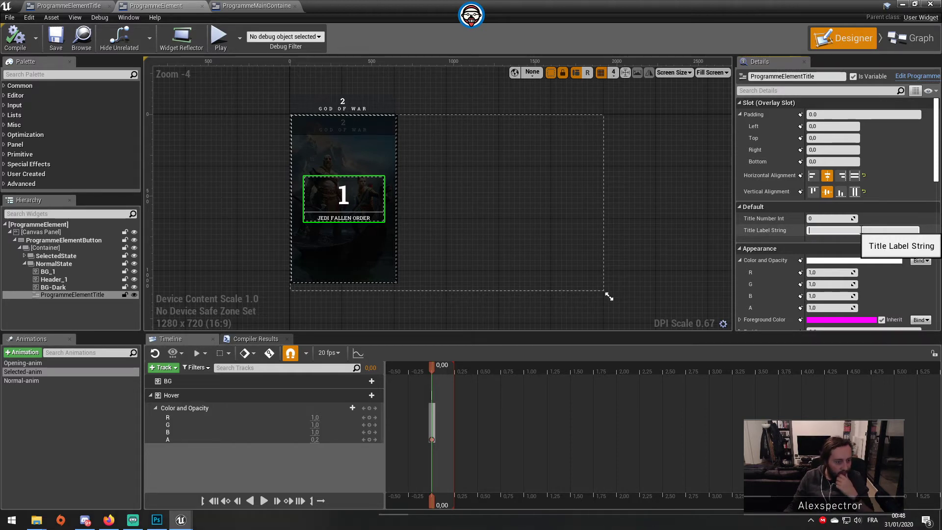
left_click(825, 218)
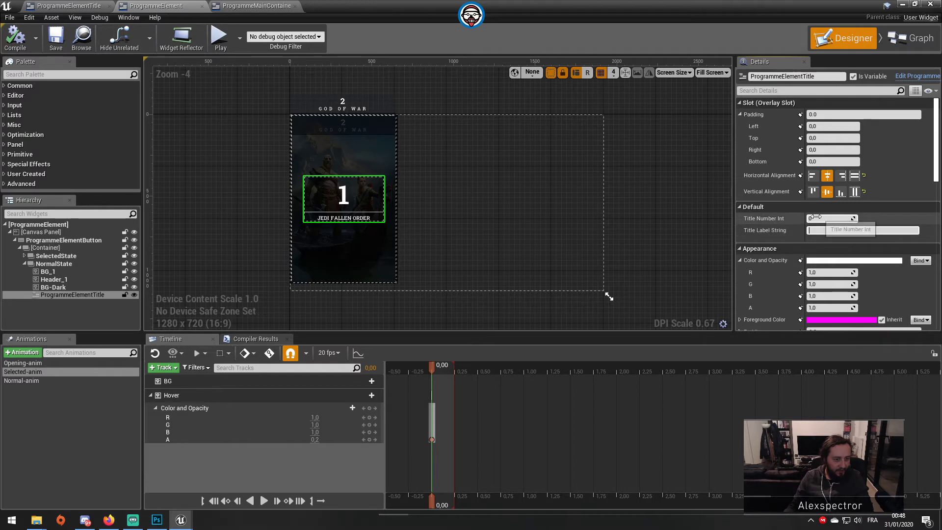
type("1")
left_click(825, 230)
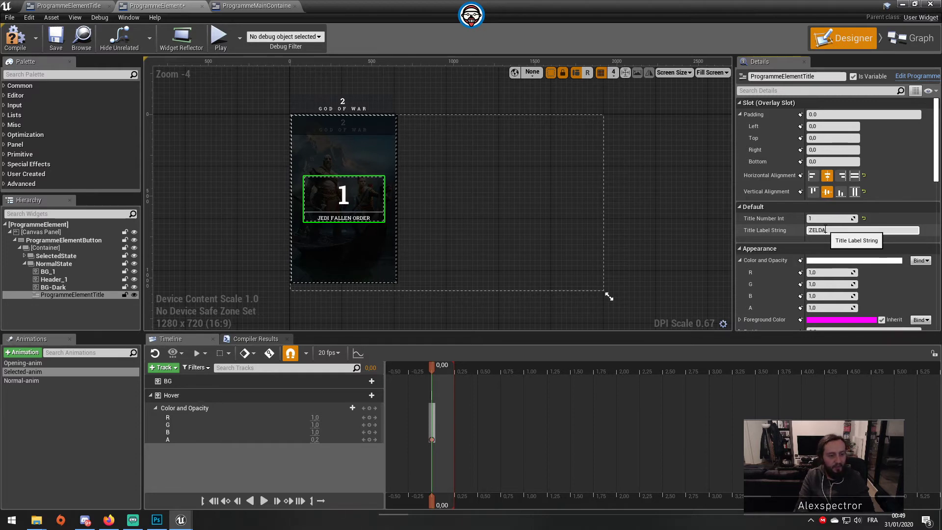
left_click(12, 46)
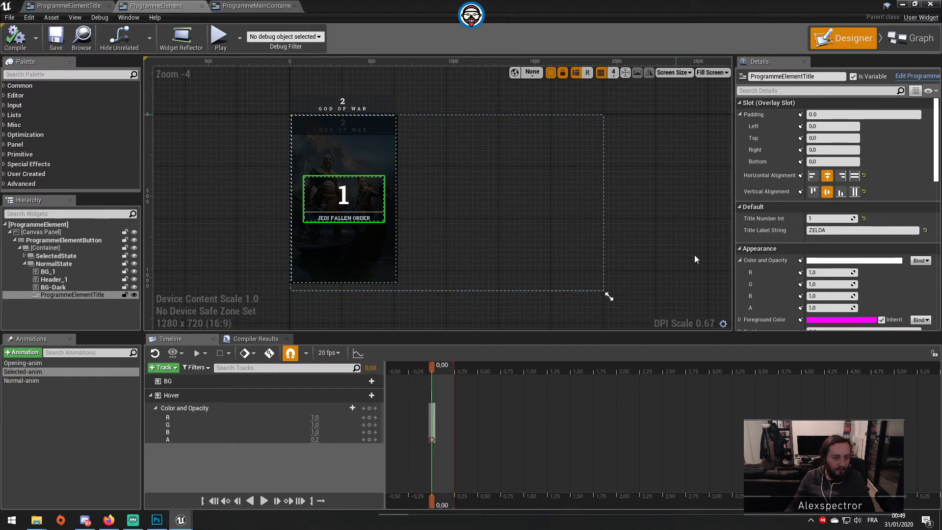
Run the game from the level editor, toggle the three tiles to check their number and label texts, and stop the run.
left_click(903, 5)
left_click(492, 37)
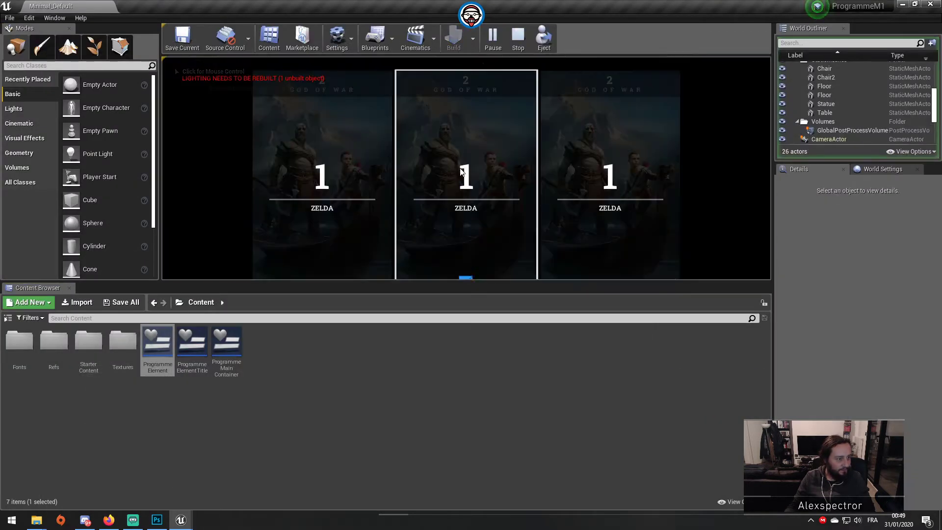
left_click(461, 177)
left_click(336, 192)
left_click(617, 199)
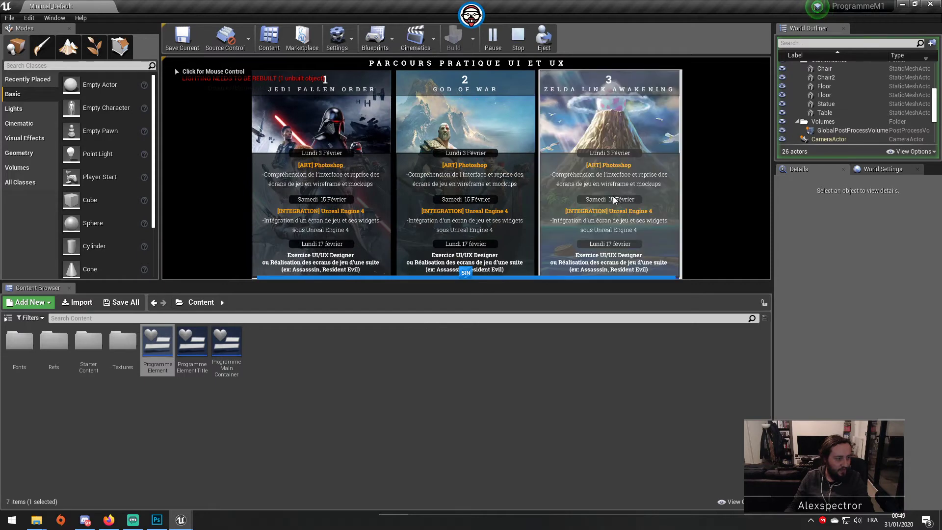
key("Escape")
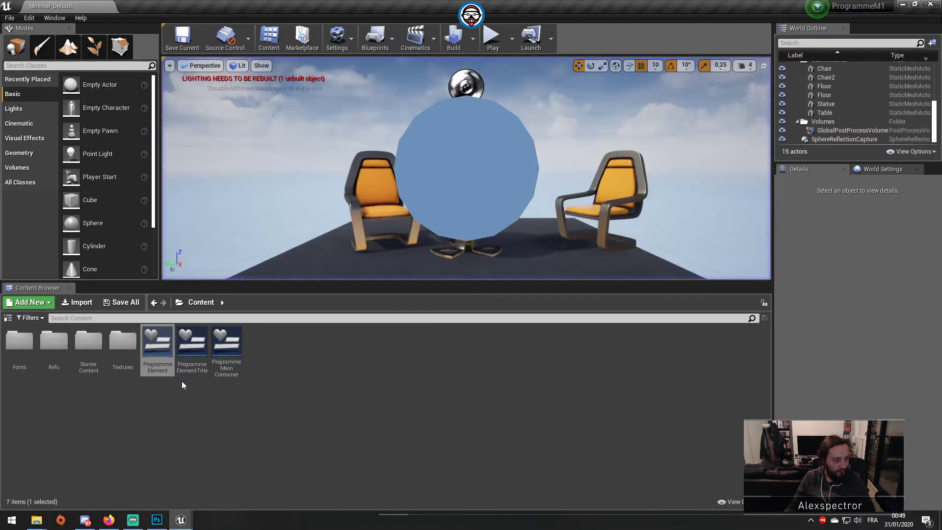
Open the ProgrammeMainContainer widget and examine which properties the first ProgrammeElement exposes.
double_click(226, 345)
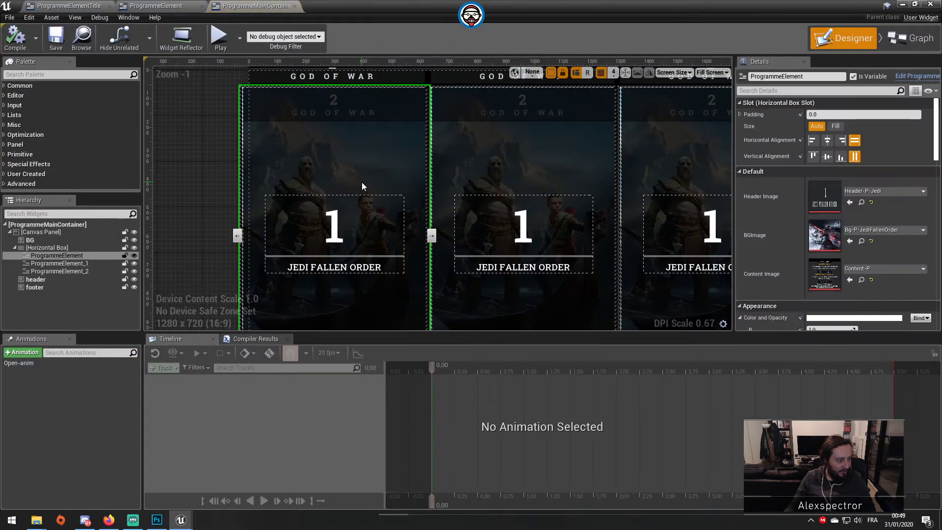
scroll(899, 224, "down", 5)
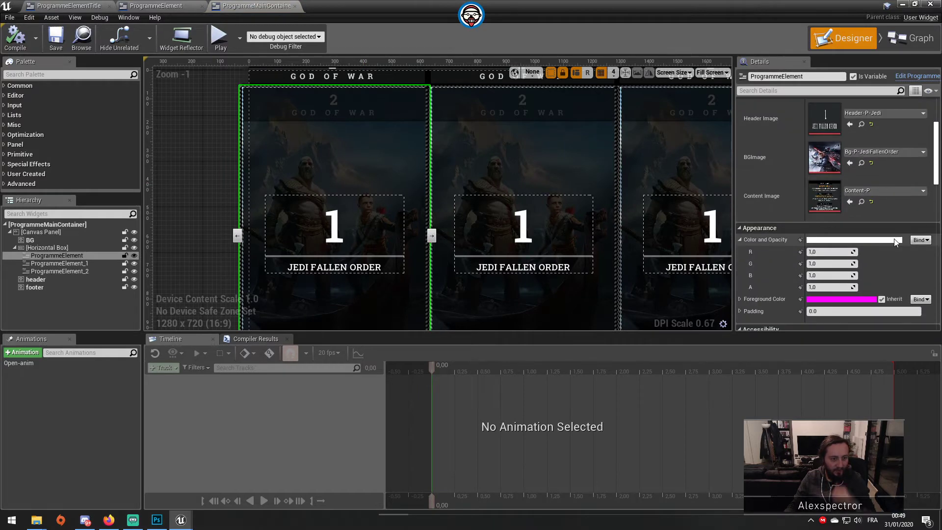
scroll(881, 253, "down", 3)
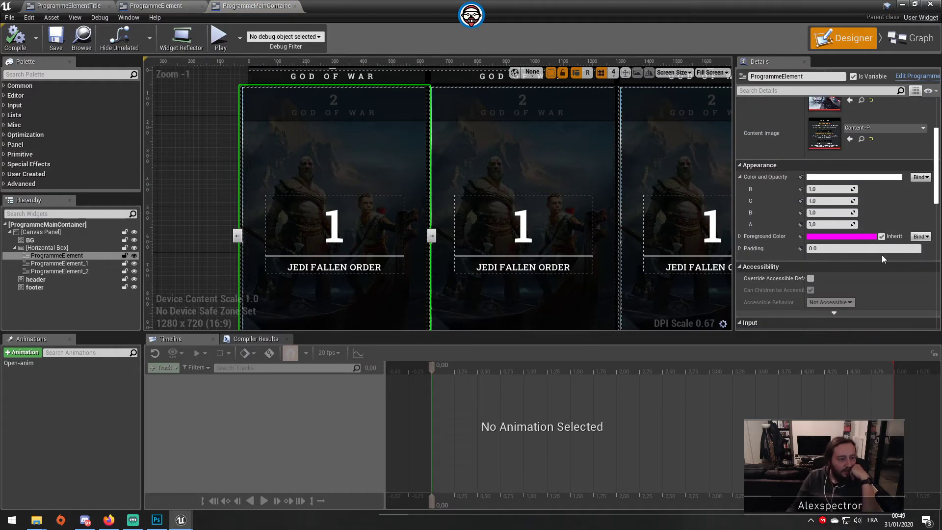
scroll(881, 255, "down", 5)
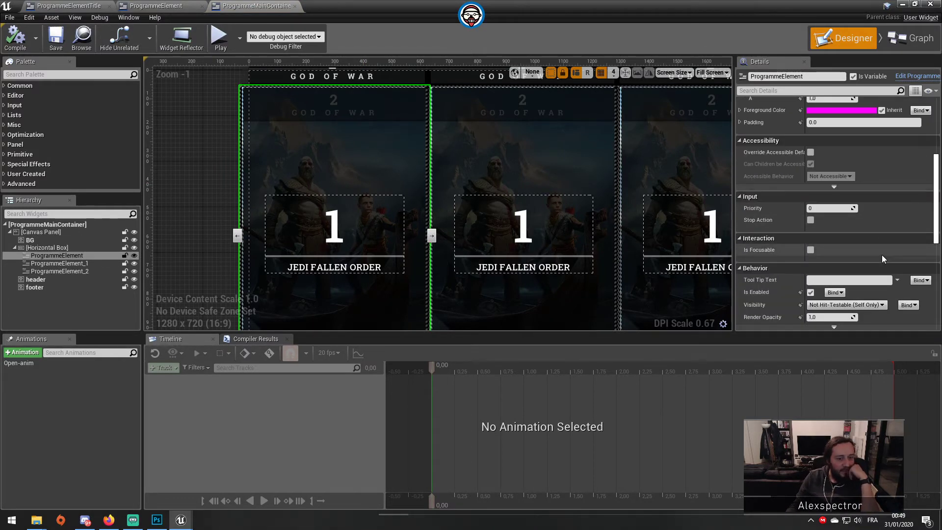
Compare the exposed Default properties of the ProgrammeElement tiles in the ProgrammeMainContainer designer.
scroll(881, 254, "up", 8)
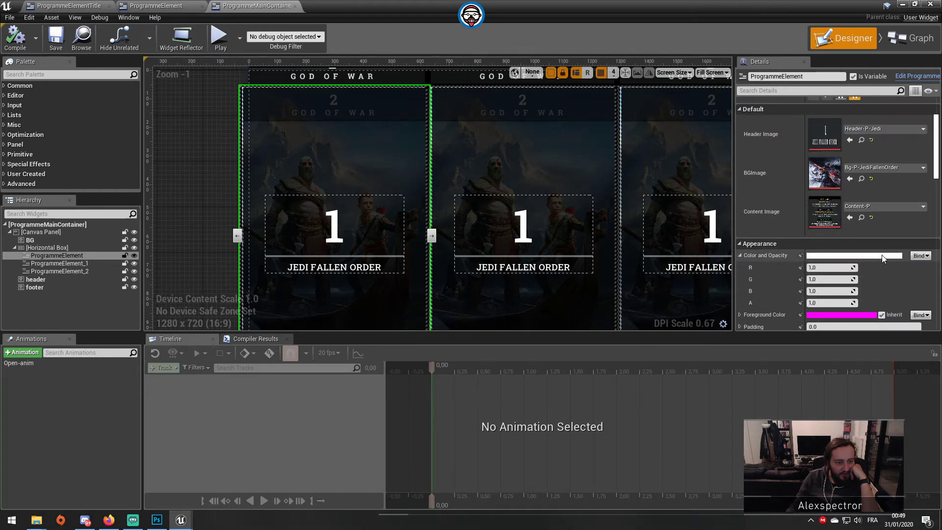
scroll(882, 254, "up", 2)
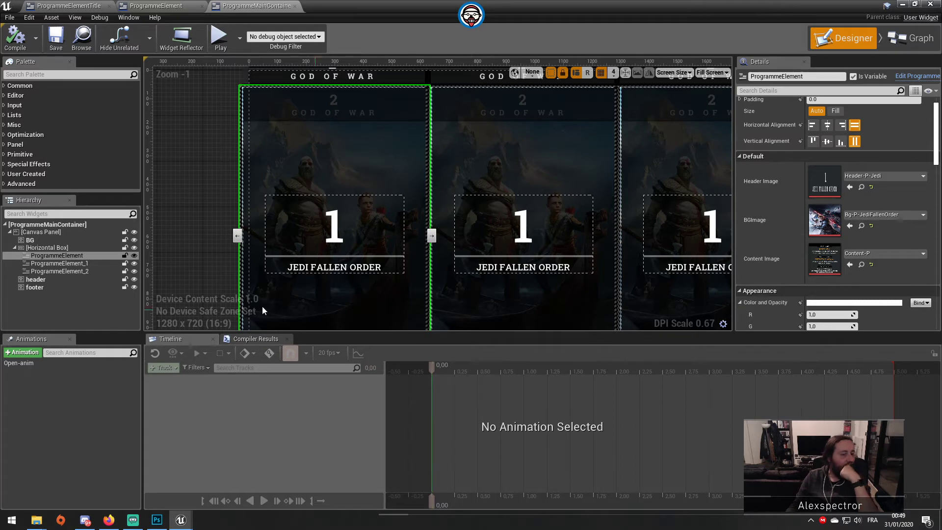
left_click(534, 249)
left_click(649, 237)
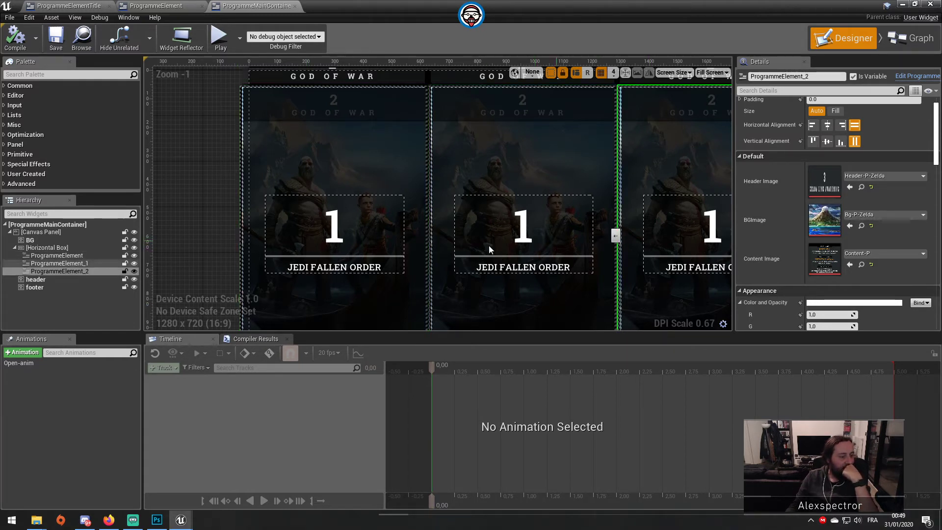
left_click(57, 256)
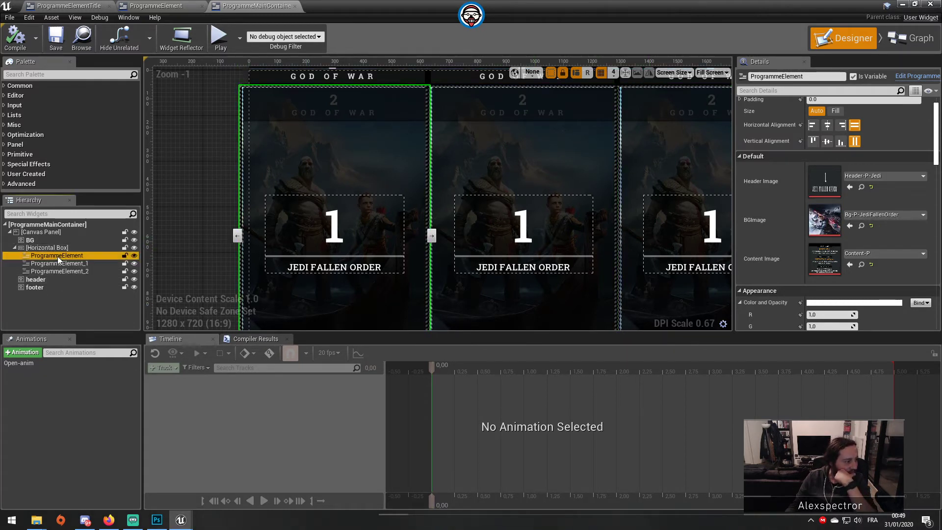
Open the ProgrammeElementTitle graph and inspect the TitleNumberInt variable's settings.
left_click(162, 6)
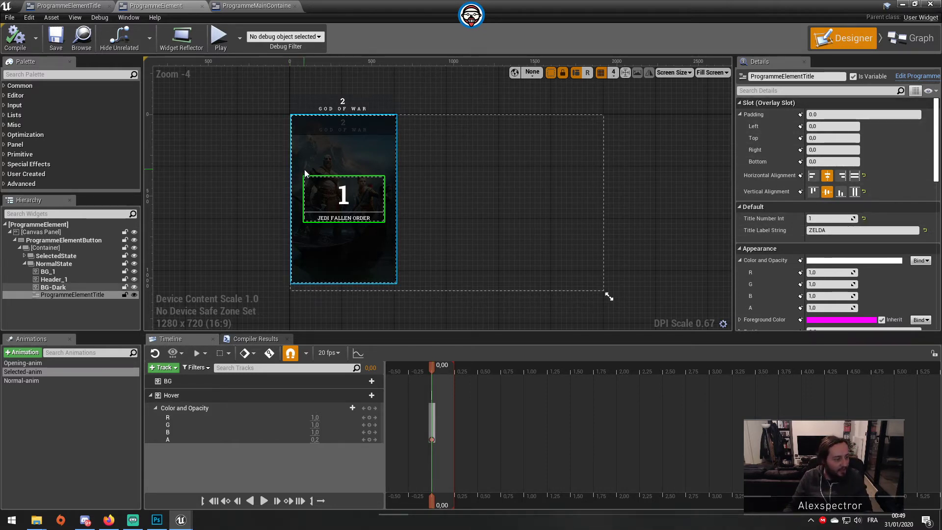
left_click(916, 76)
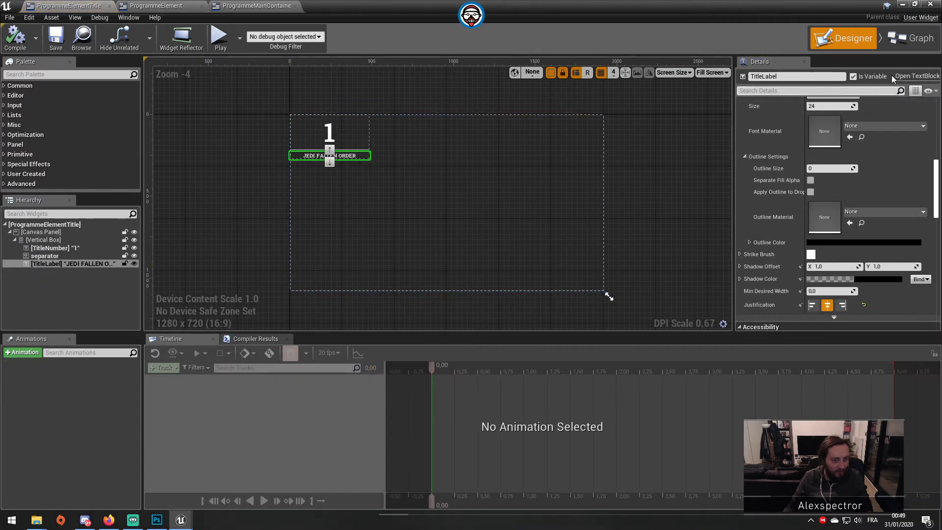
left_click(913, 38)
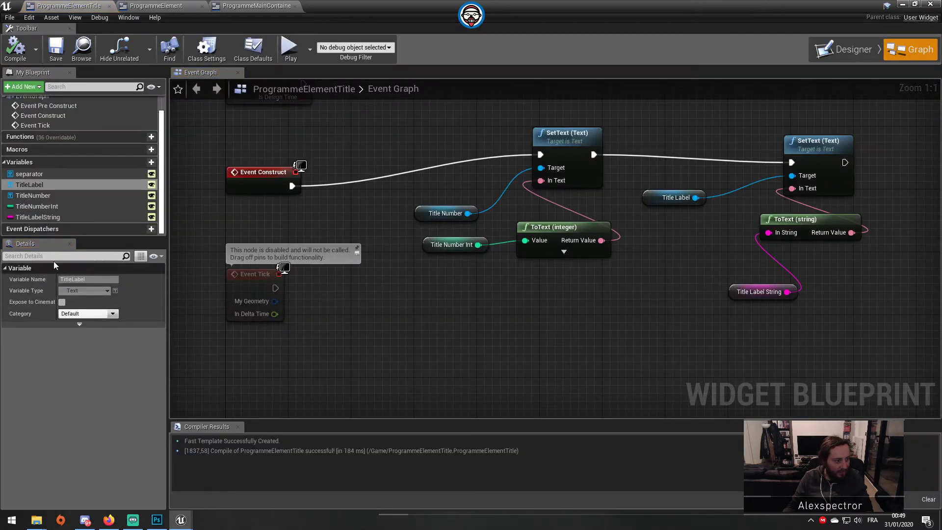
left_click(71, 206)
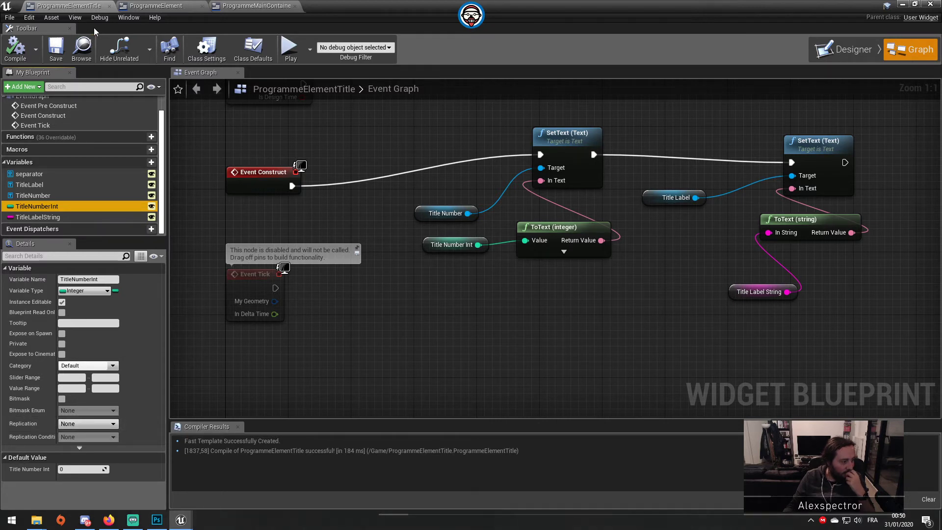
left_click(118, 43)
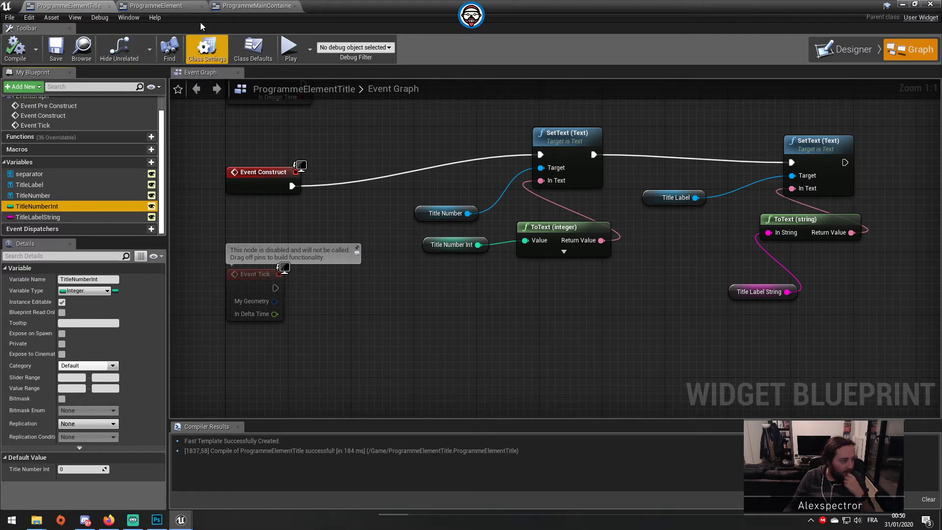
In the ProgrammeElement event graph, place a Get ProgrammeElementTitle node in the empty area beside the On Unhovered animation logic.
left_click(169, 7)
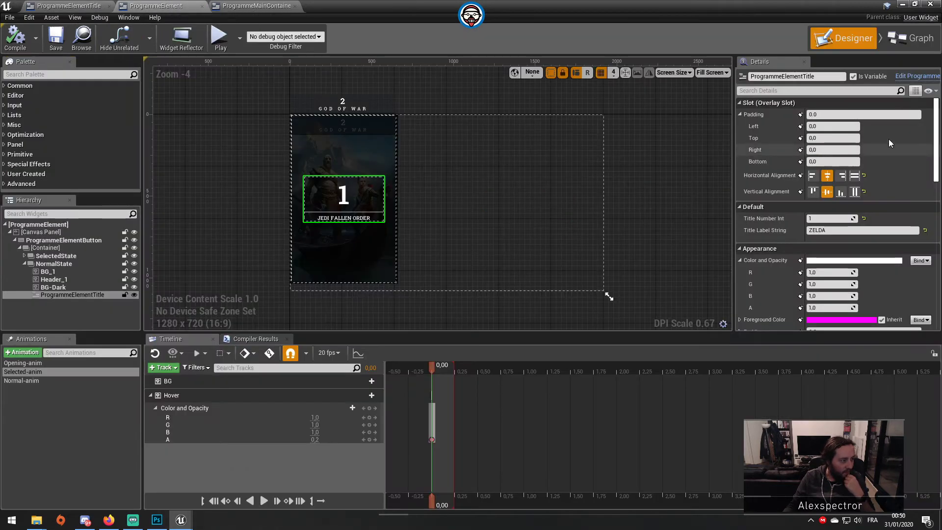
left_click(913, 38)
scroll(617, 374, "up", 3)
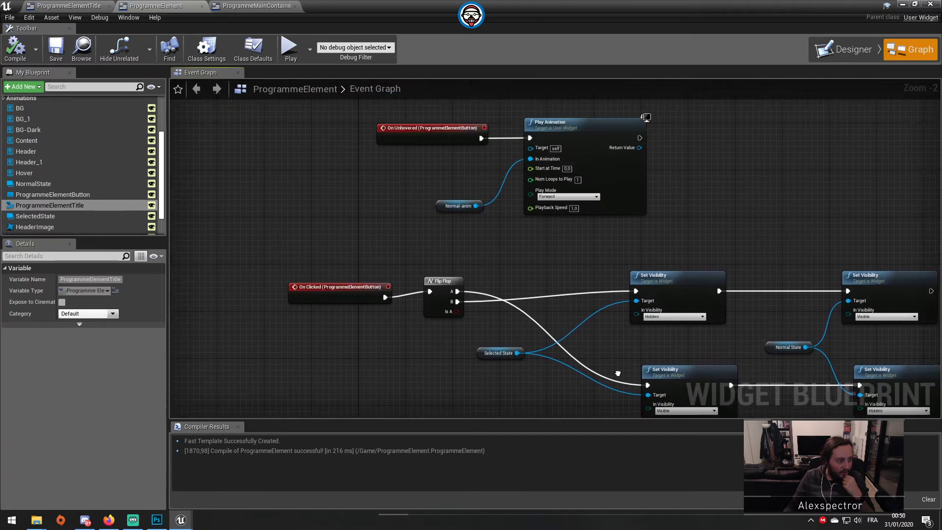
right_click_drag(618, 373, 633, 386)
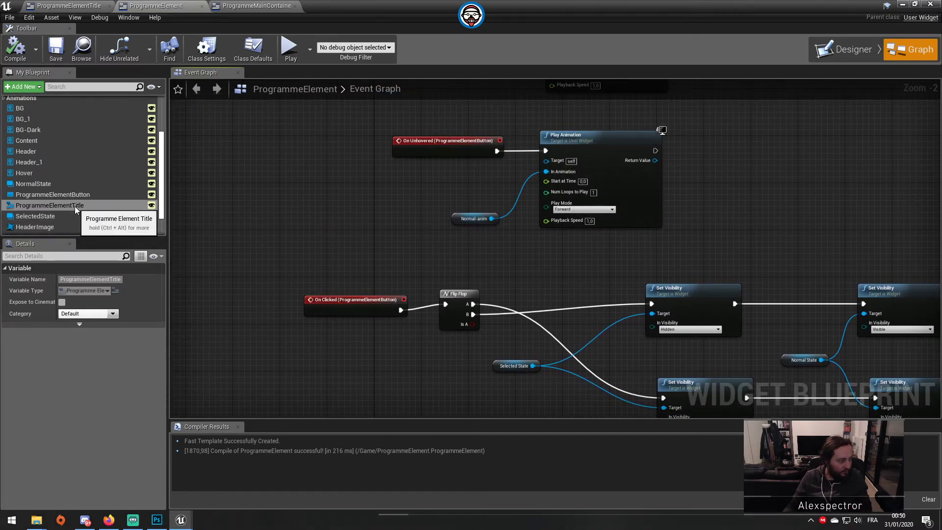
left_click_drag(75, 206, 767, 177)
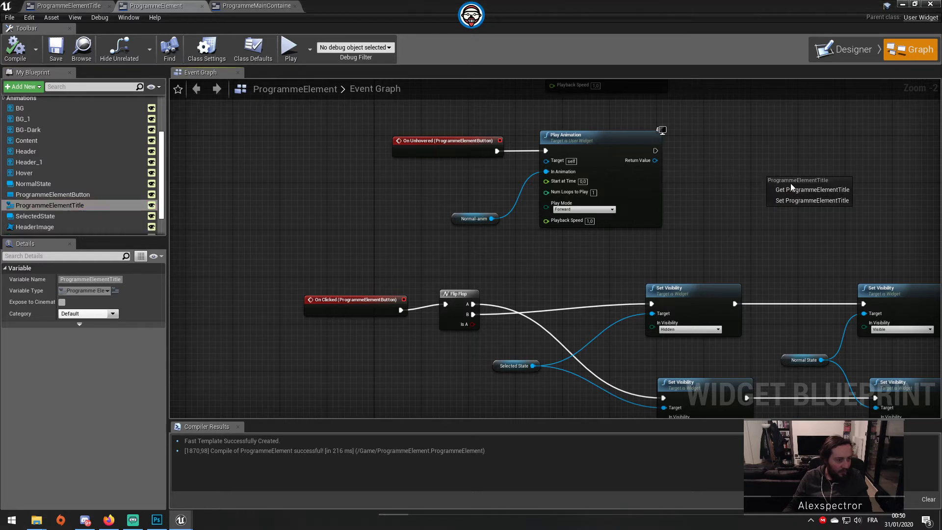
left_click(804, 190)
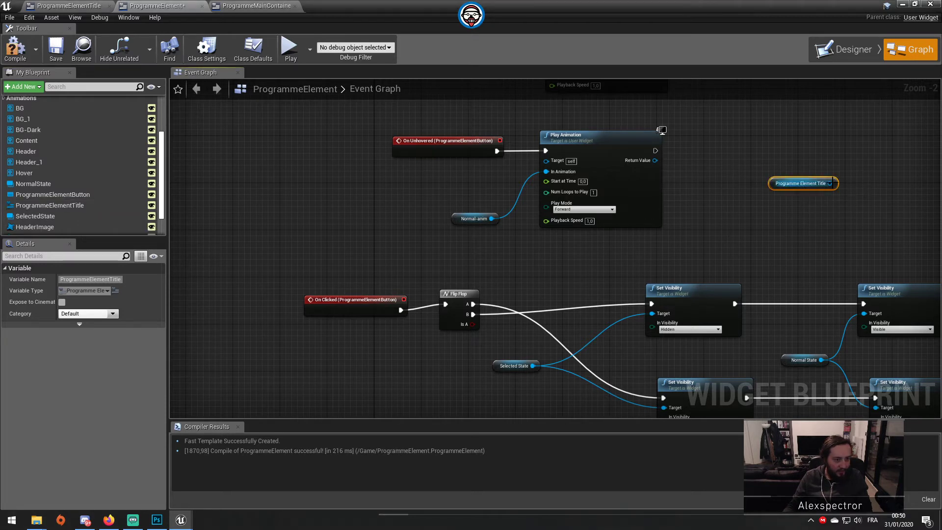
Add a Get Title Number Int node from the Programme Element Title reference.
left_click_drag(829, 183, 882, 209)
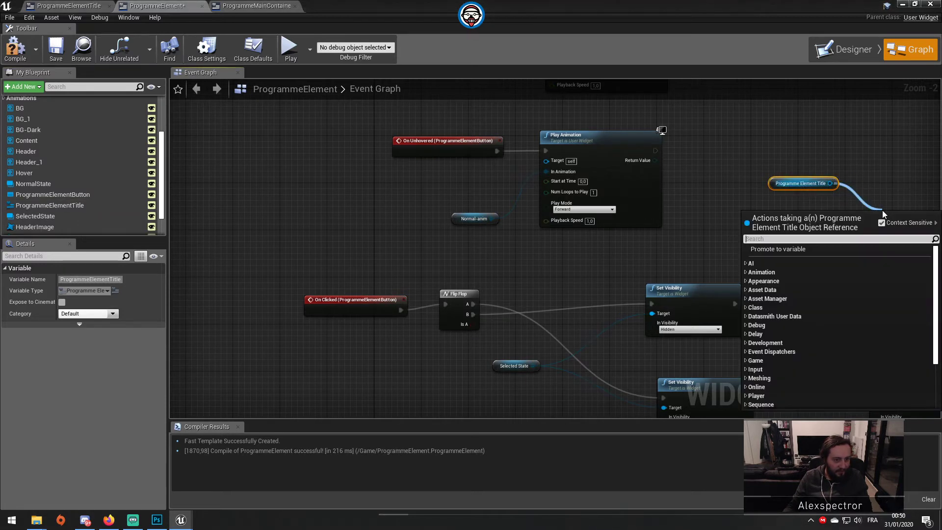
type("title")
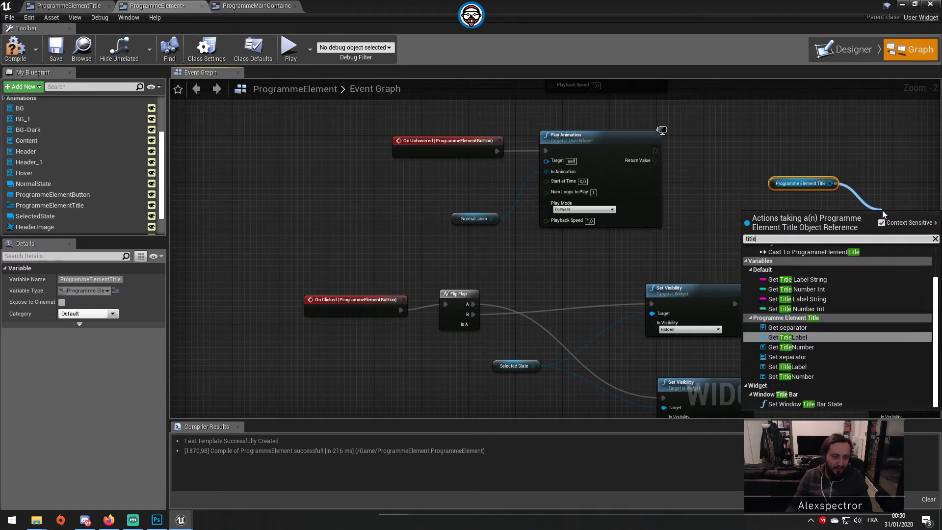
left_click(840, 290)
right_click_drag(819, 226, 718, 241)
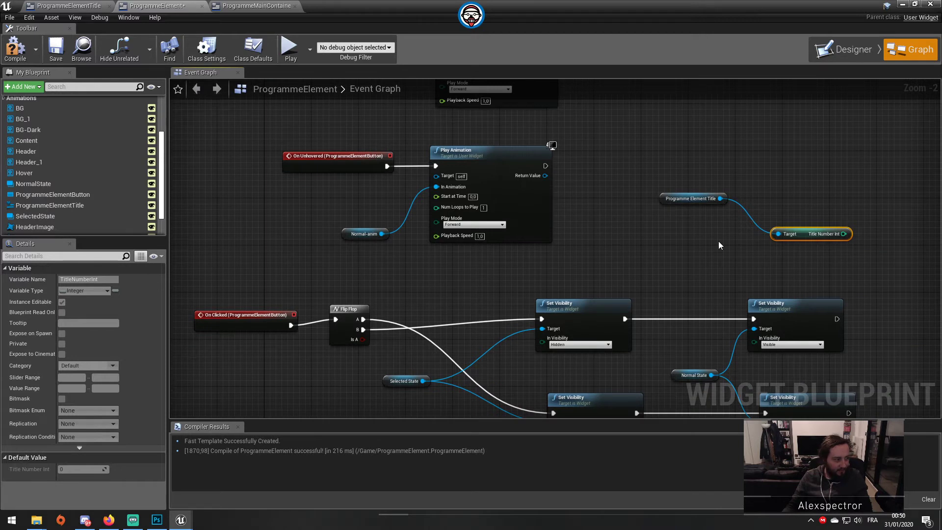
scroll(83, 186, "down", 2)
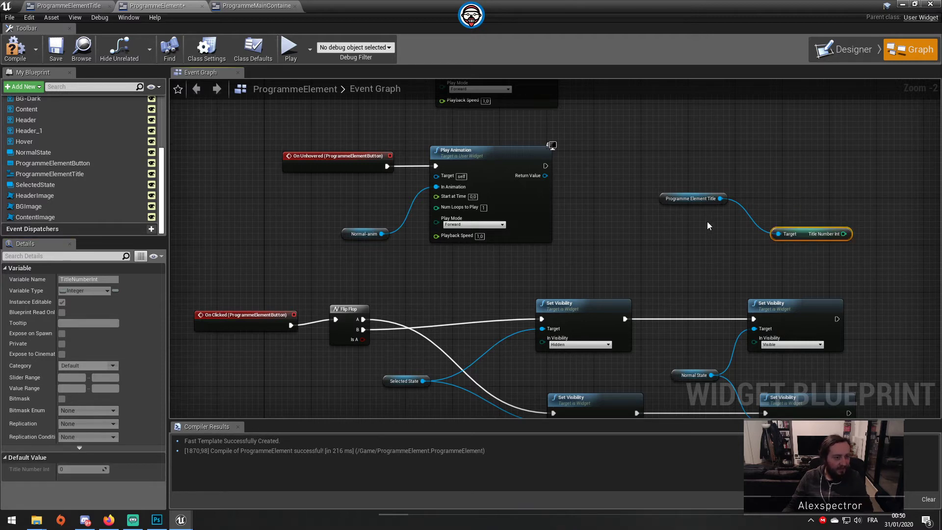
Copy both SetText nodes with their variable and ToText nodes from the ProgrammeElementTitle graph into the ProgrammeElement event graph.
left_click(69, 6)
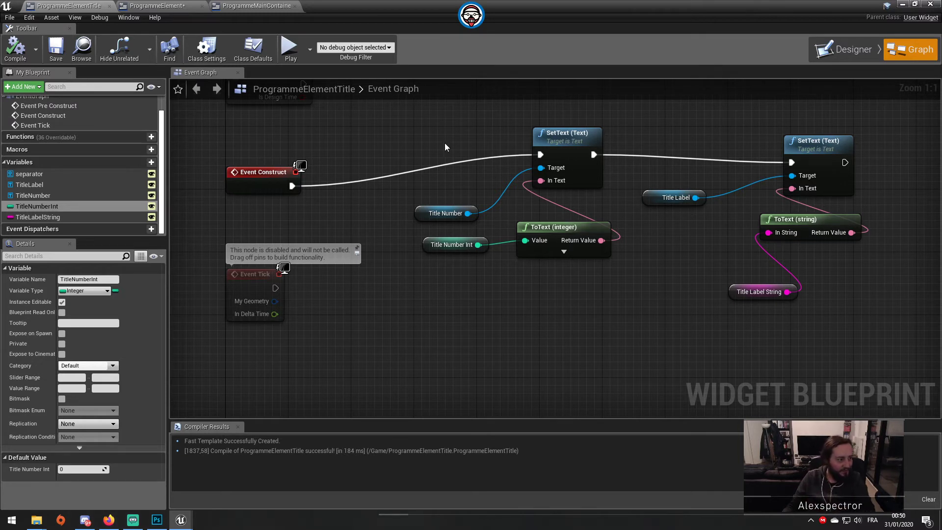
left_click_drag(431, 120, 853, 328)
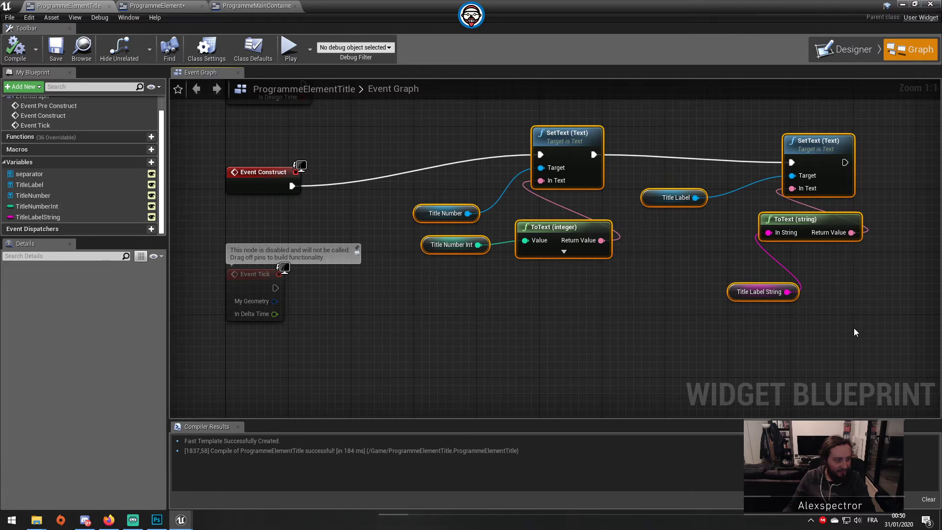
left_click(146, 6)
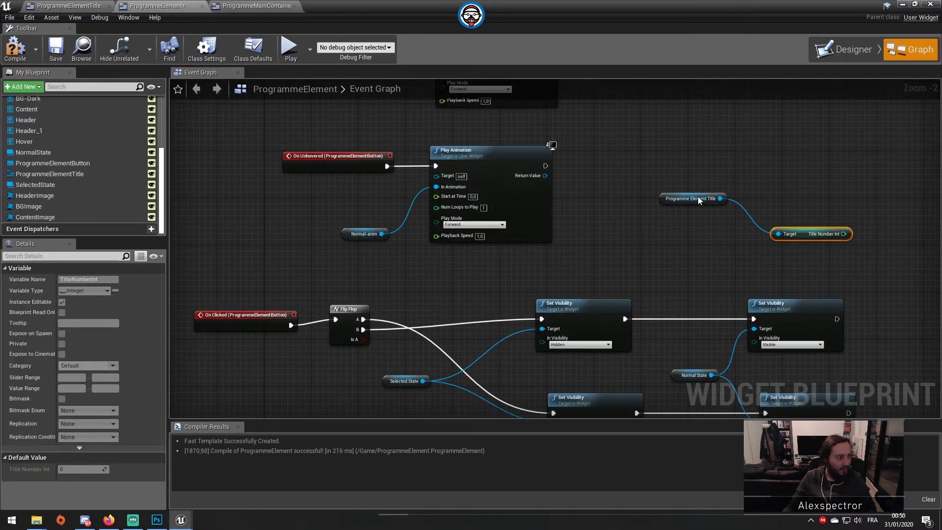
right_click_drag(698, 196, 545, 245)
key("ctrl+v")
left_click(493, 155)
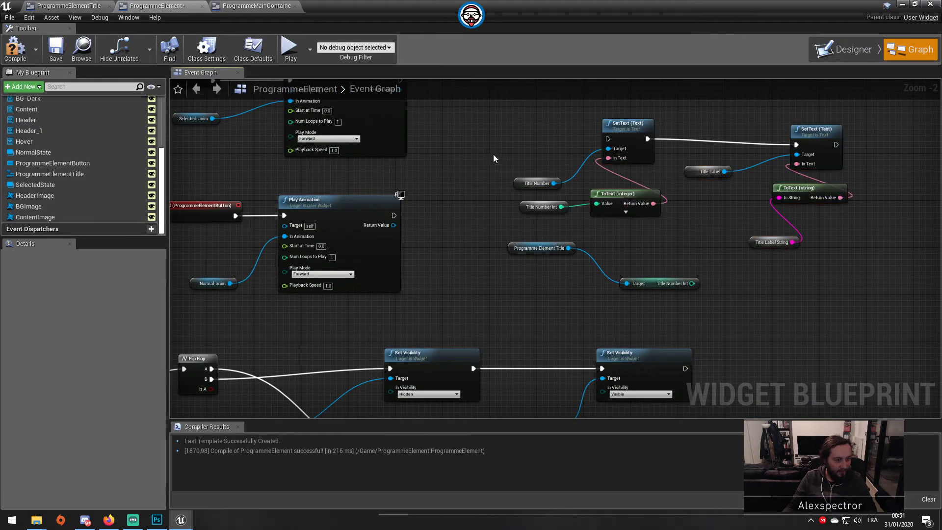
Move the Programme Element Title node beside the pasted nodes and delete the pasted ToText (integer) and Title Number Int nodes.
left_click_drag(574, 250, 499, 110)
left_click(466, 237)
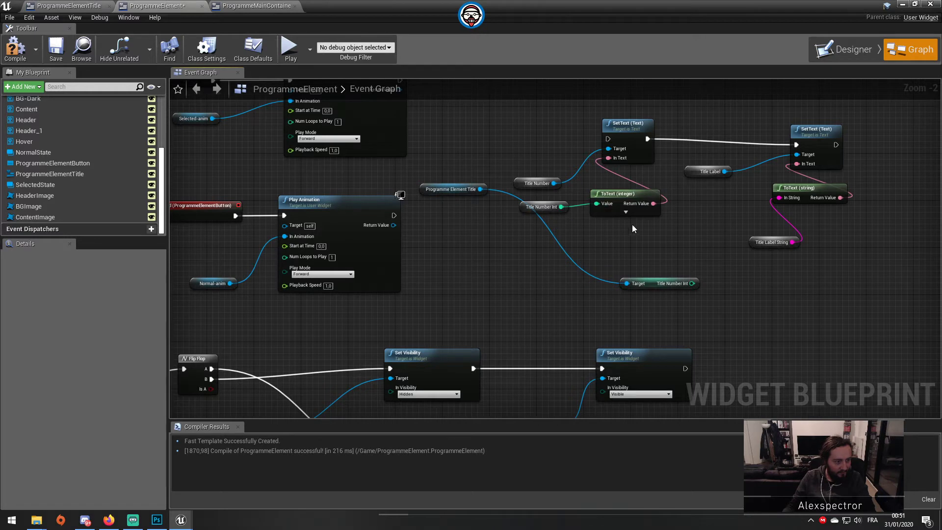
left_click(594, 194)
key("Delete")
left_click(540, 207)
key("Delete")
Delete the pasted Title Label String and ToText (string) nodes, and the Title Number Int getter attached to Programme Element Title.
left_click_drag(843, 277, 755, 237)
key("Delete")
left_click(774, 196)
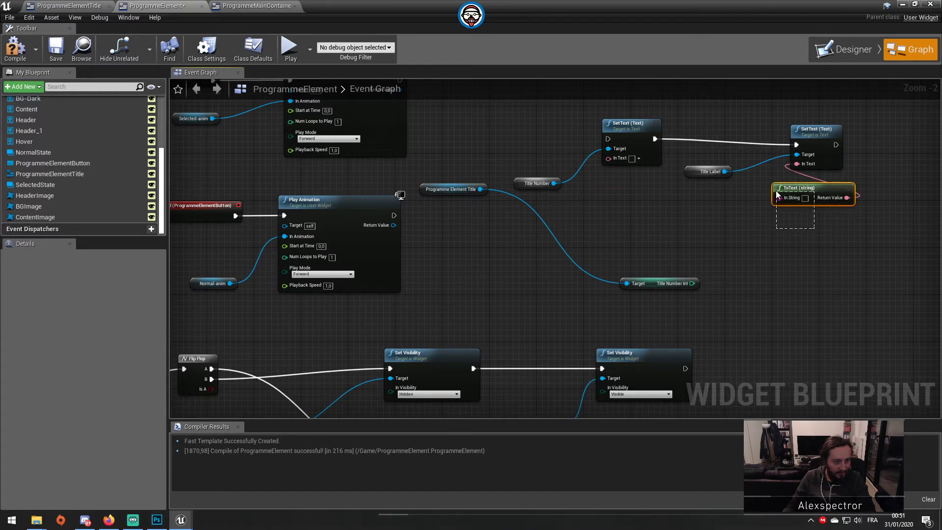
left_click_drag(776, 194, 775, 192)
key("Delete")
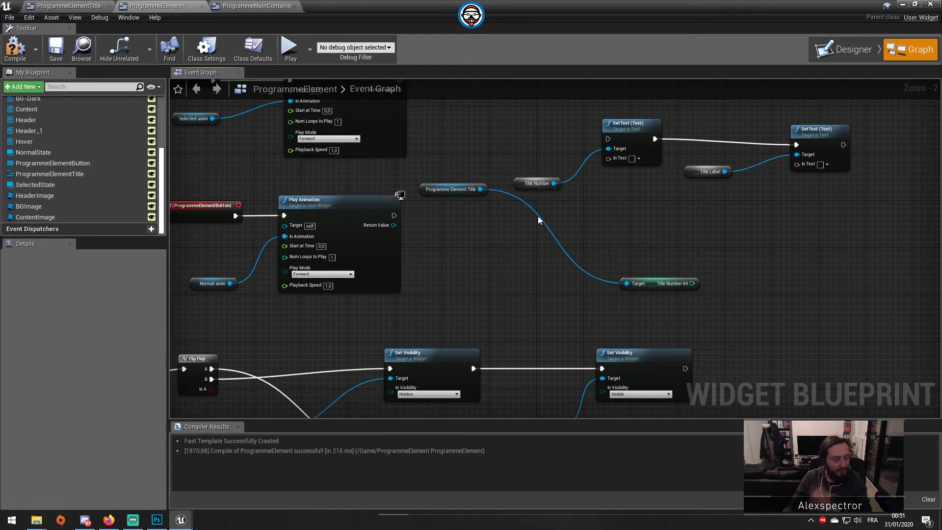
left_click_drag(638, 272, 669, 298)
key("Delete")
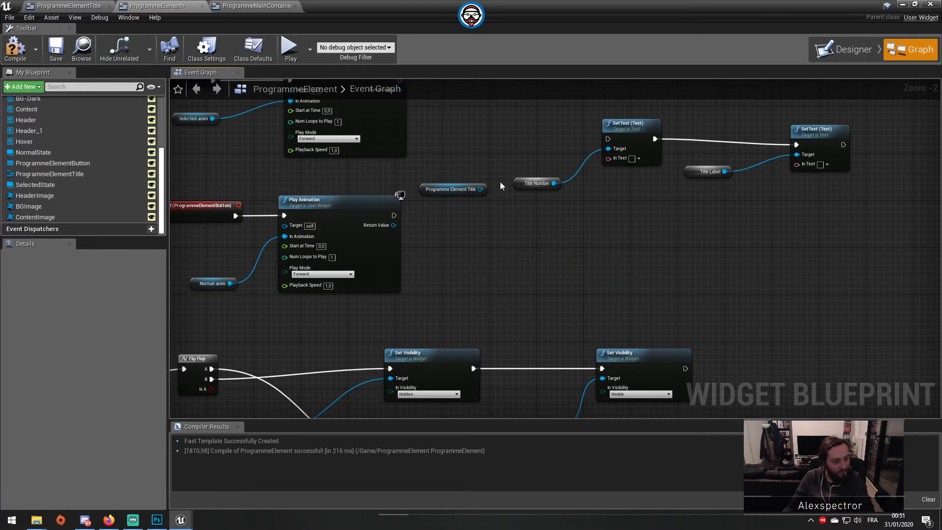
Replace the pasted Title Number node with a Get TitleNumber from Programme Element Title, wired into the first SetText's Target.
left_click_drag(480, 188, 514, 254)
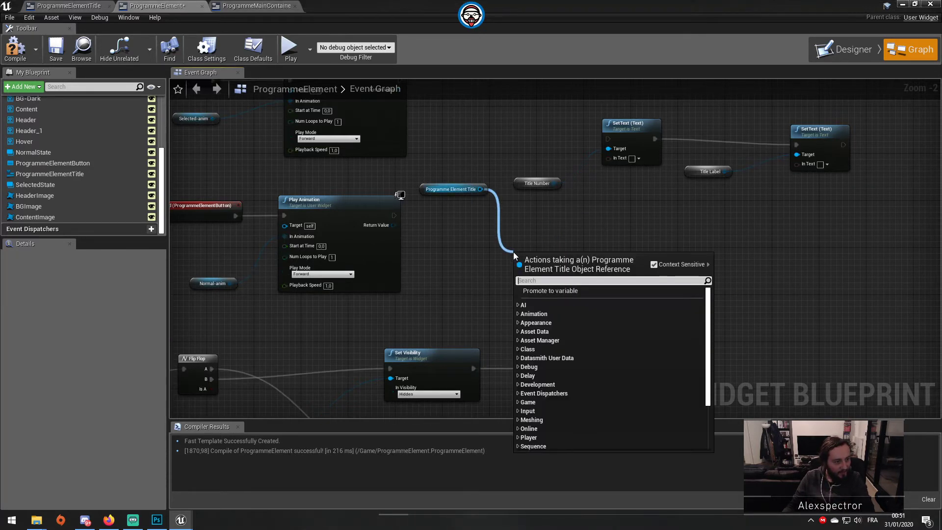
type("get")
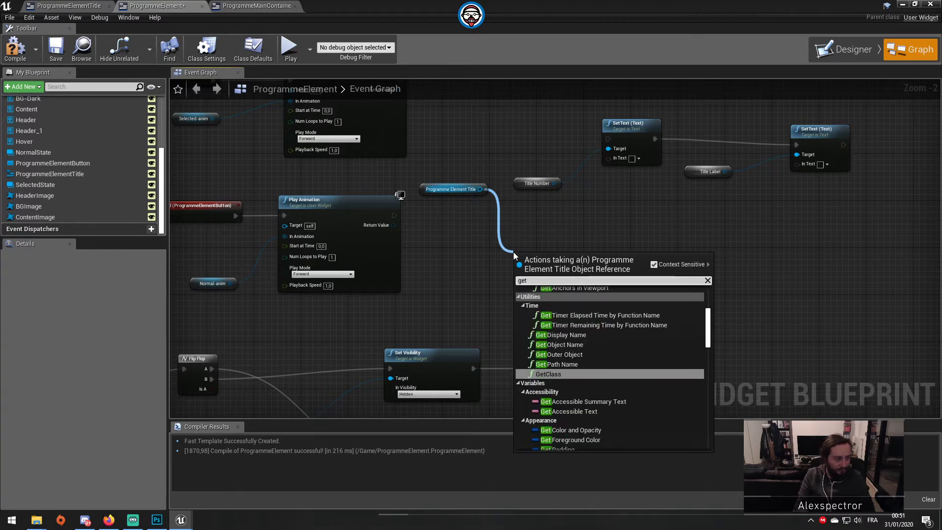
type(" title nm")
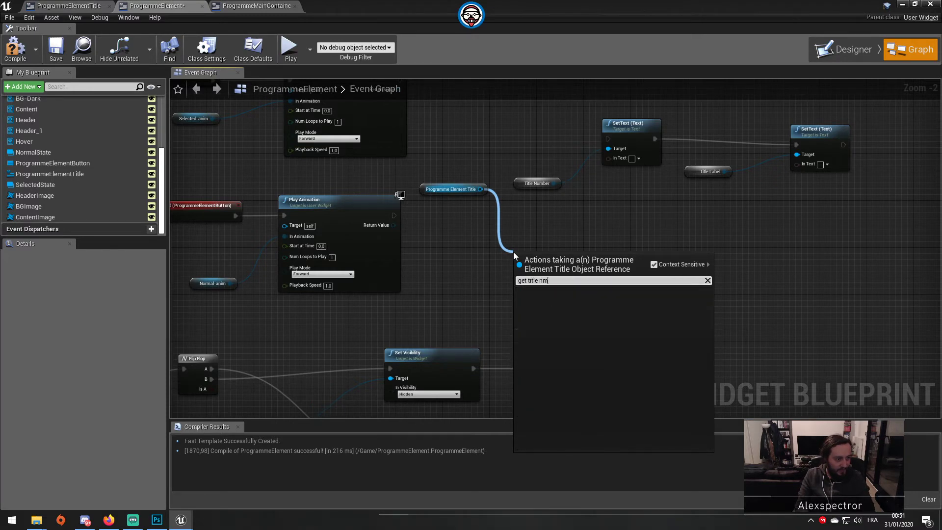
key("BackSpace")
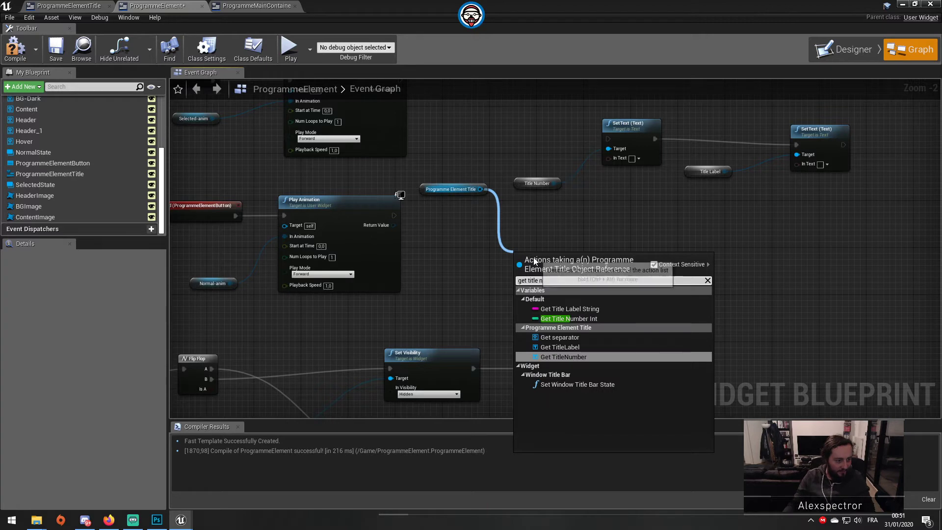
left_click(584, 357)
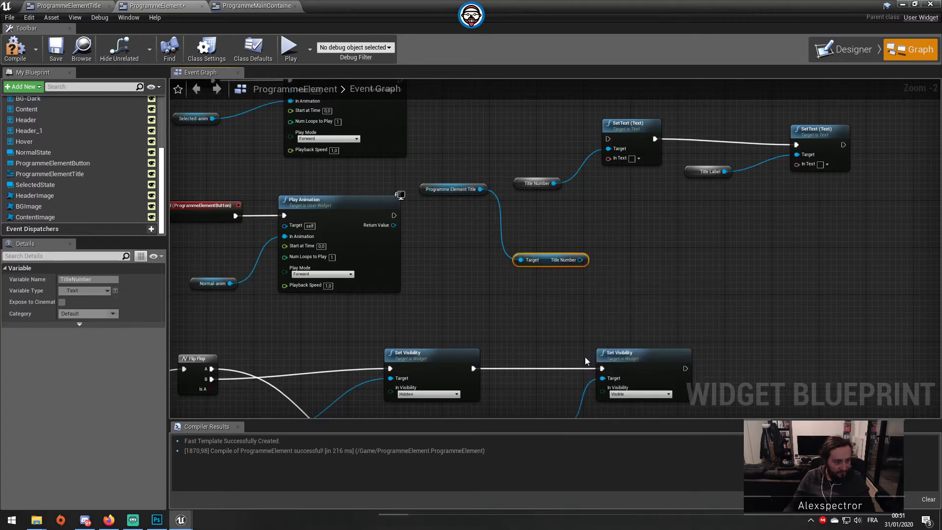
left_click_drag(581, 259, 609, 147)
left_click(541, 202)
left_click_drag(550, 256, 547, 183)
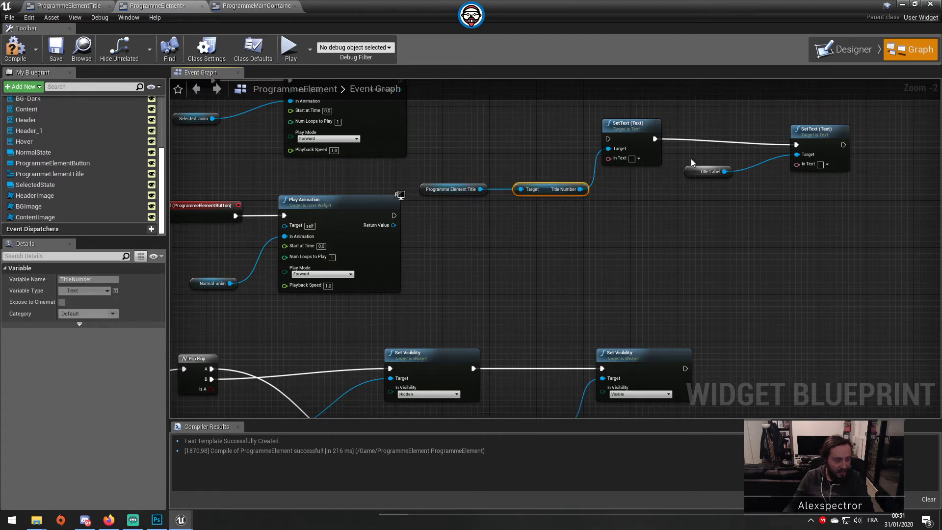
Delete the pasted Title Label node and shift the second SetText node farther from the first, level with it.
left_click(701, 171)
key("Delete")
left_click_drag(814, 130, 842, 123)
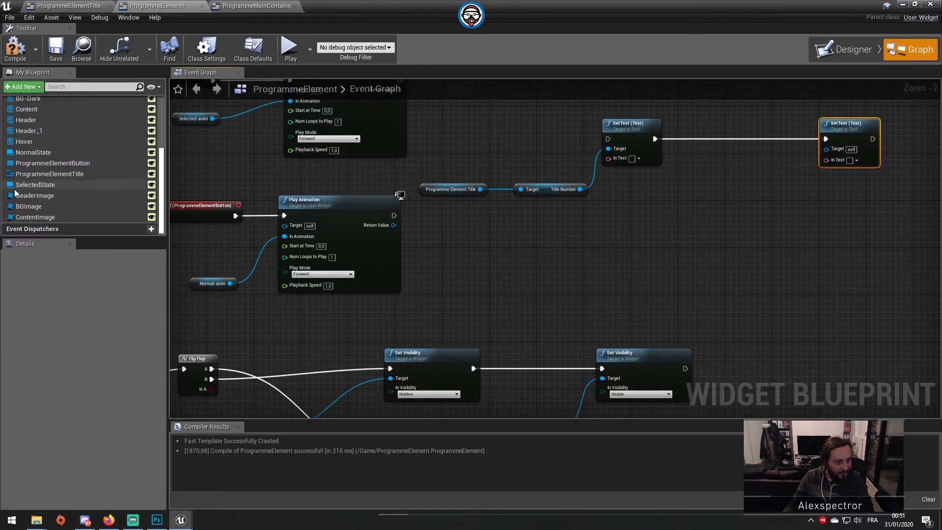
Duplicate the Programme Element Title getter, pull Get TitleLabel from it into the second SetText's Target, and line both getters up below.
left_click(449, 187)
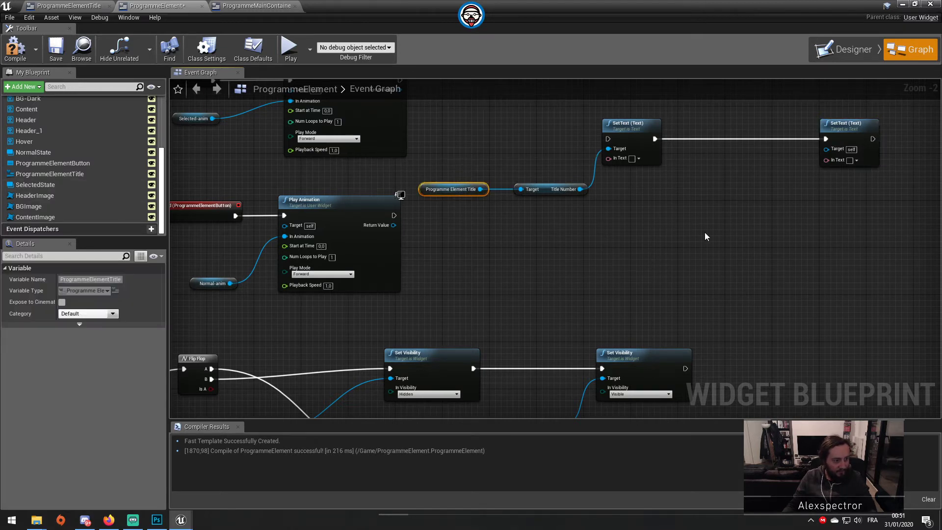
key("ctrl+c")
key("ctrl+v")
left_click_drag(763, 236, 794, 251)
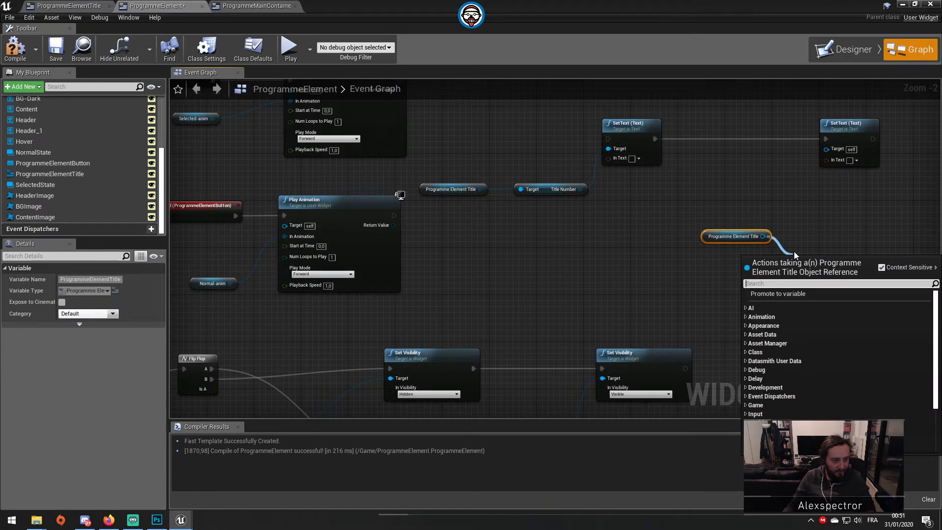
type("TitleLabel")
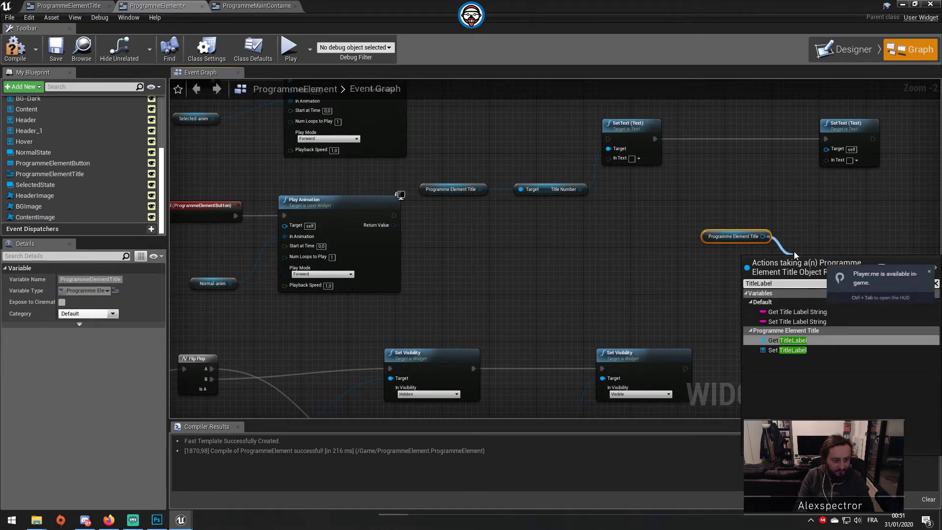
key("Return")
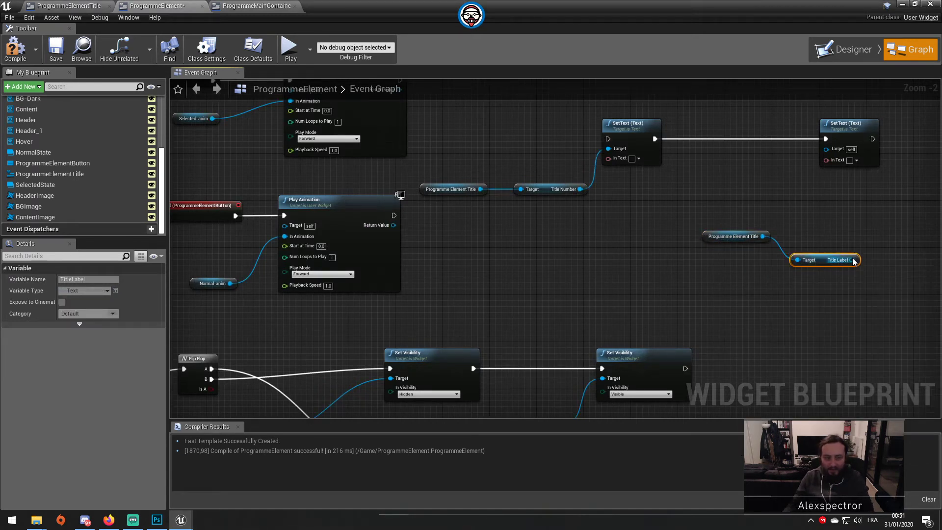
left_click_drag(852, 260, 827, 159)
left_click_drag(748, 188, 690, 190)
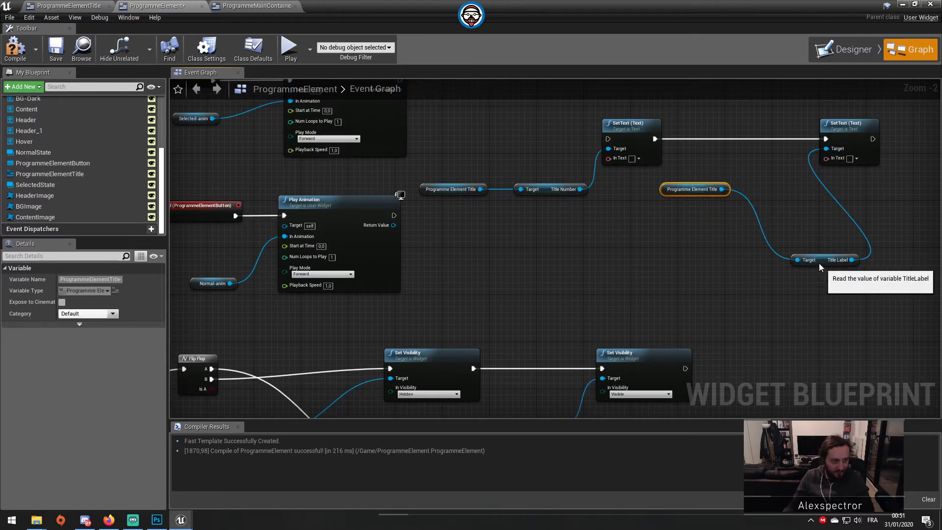
left_click_drag(819, 264, 772, 193)
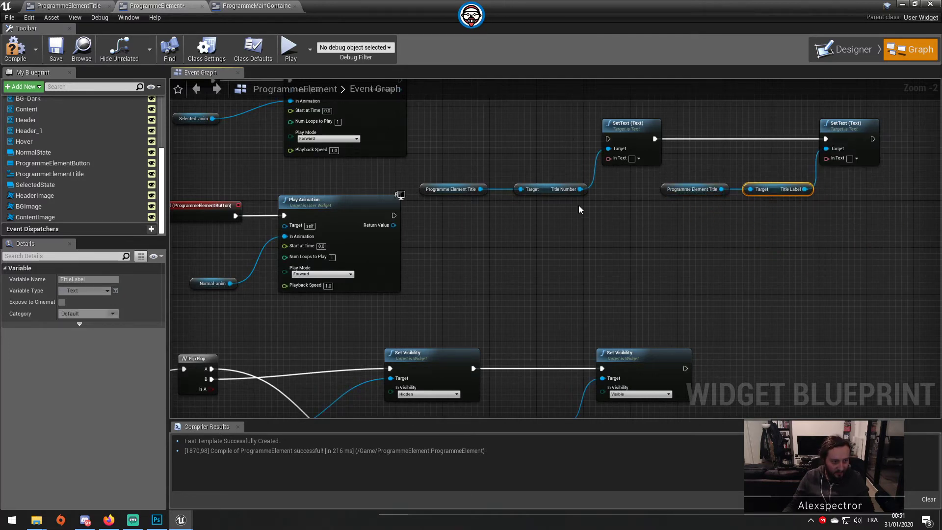
Connect the execution output of the last Set Brush from Texture node to the first SetText node.
right_click_drag(591, 256, 607, 291)
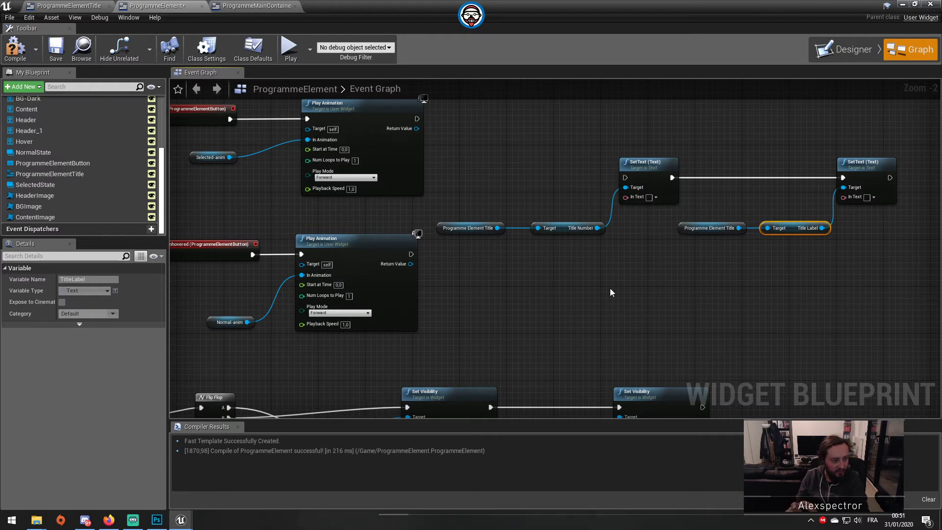
right_click_drag(469, 308, 576, 354)
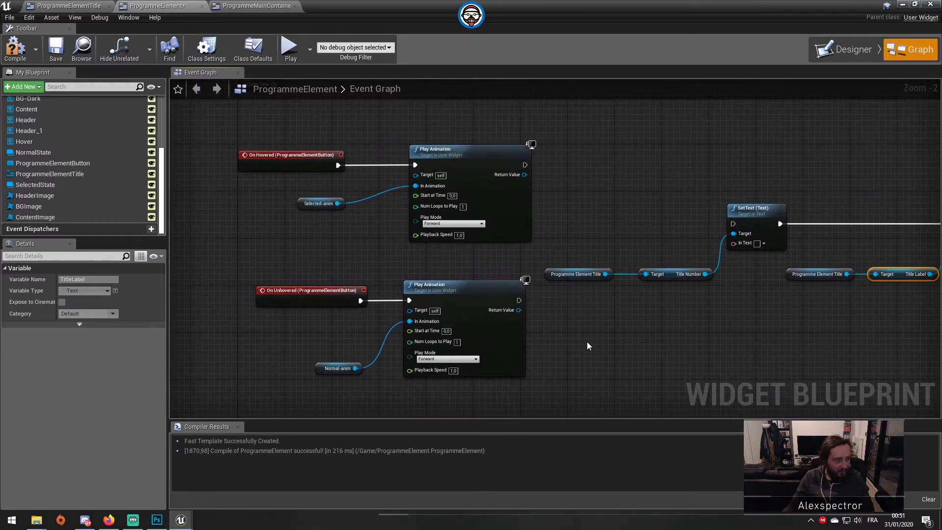
scroll(588, 346, "down", 1)
right_click_drag(588, 205, 548, 286)
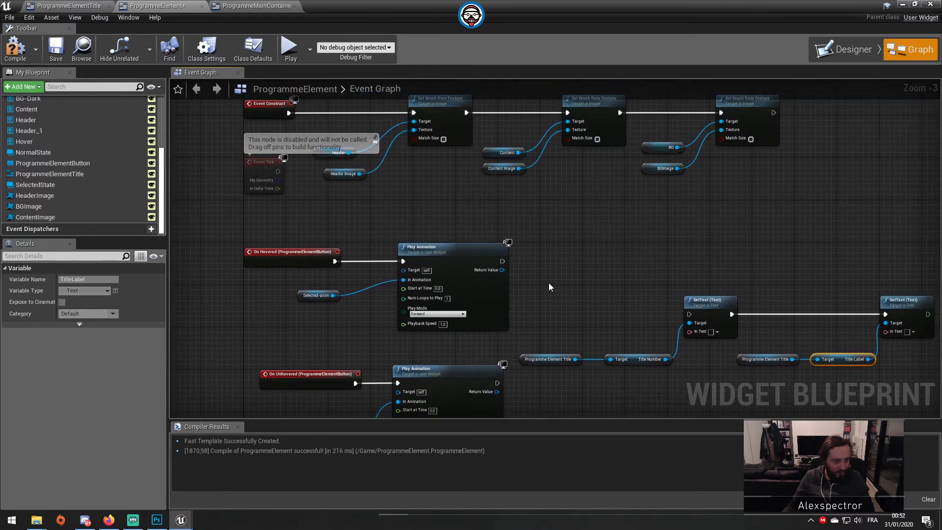
mouse_move(773, 112)
left_mouse_down()
mouse_move(678, 283)
mouse_move(689, 314)
left_mouse_up()
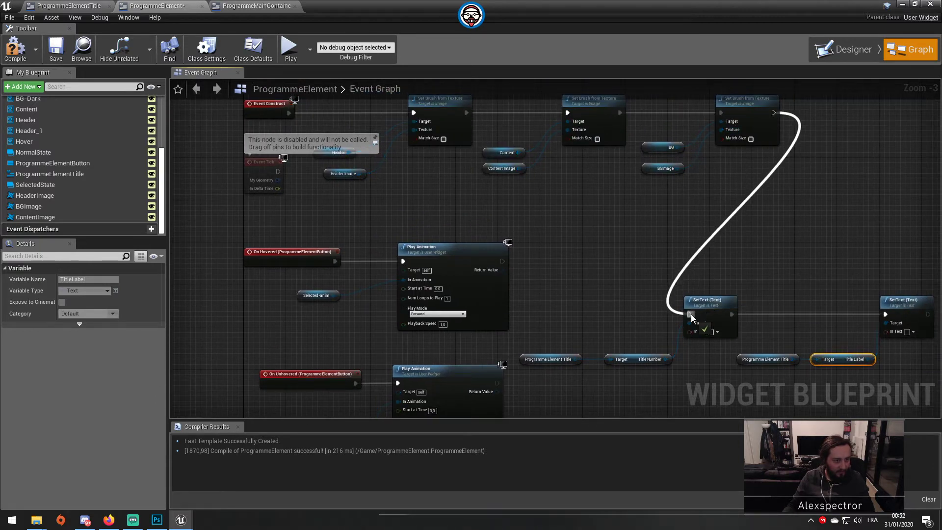
Move both SetText nodes with their getters into line after the last Set Brush from Texture node, and compile and save ProgrammeElement.
left_click_drag(569, 298, 890, 390)
right_click_drag(891, 390, 787, 319)
left_click_drag(779, 291, 807, 121)
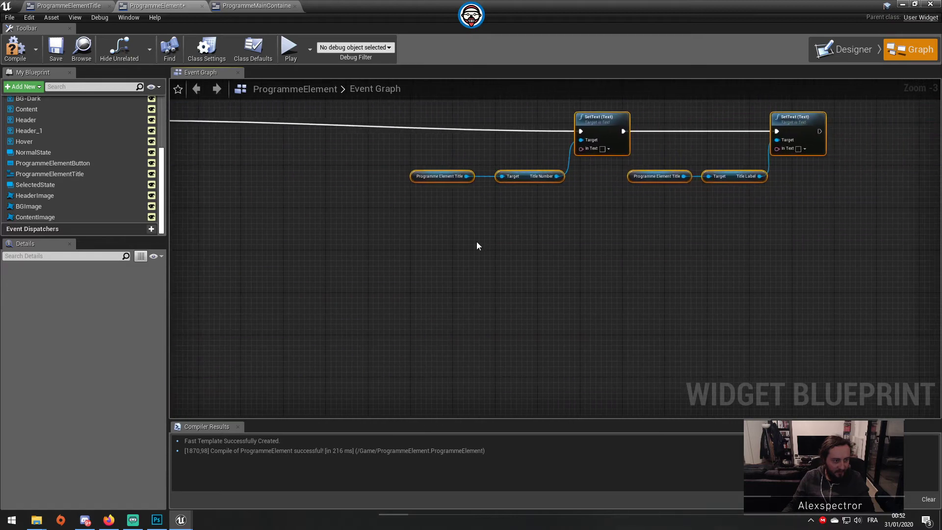
right_click_drag(476, 241, 560, 317)
left_click_drag(682, 195, 416, 182)
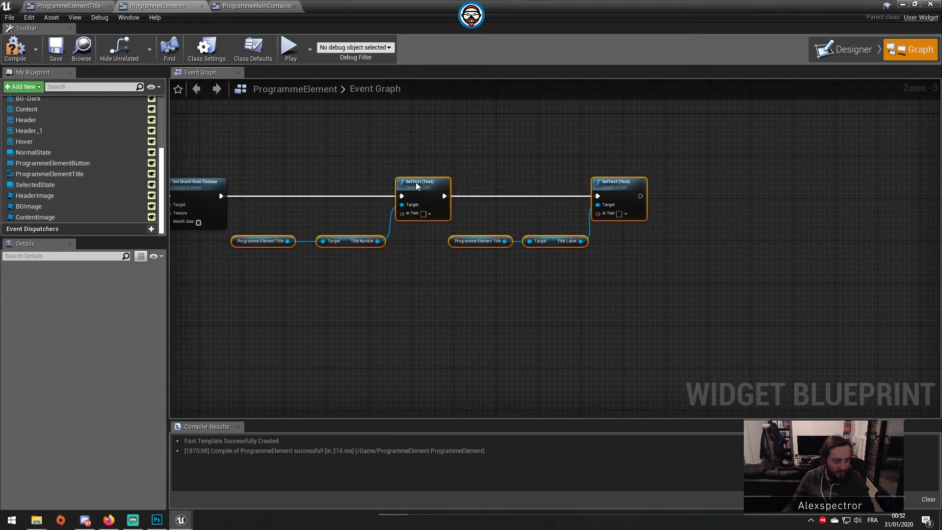
right_click_drag(337, 311, 499, 338)
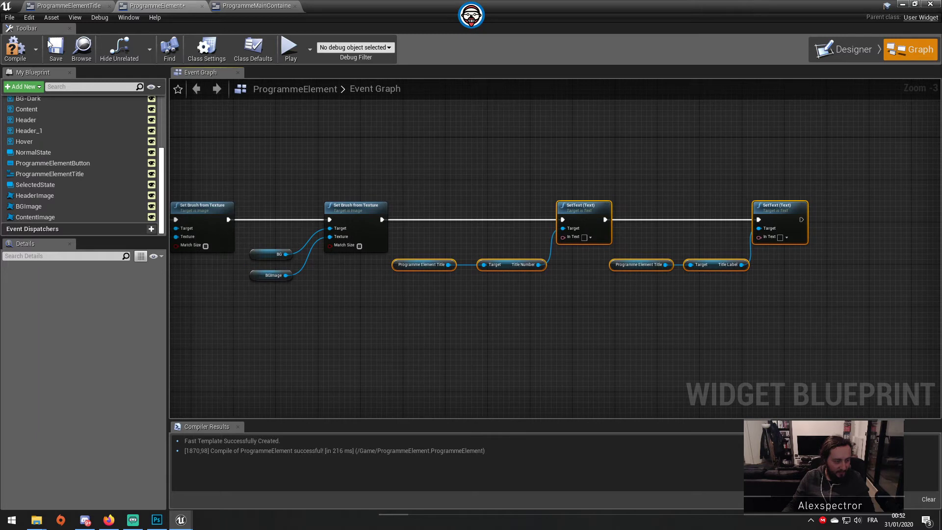
left_click(15, 48)
left_click(56, 49)
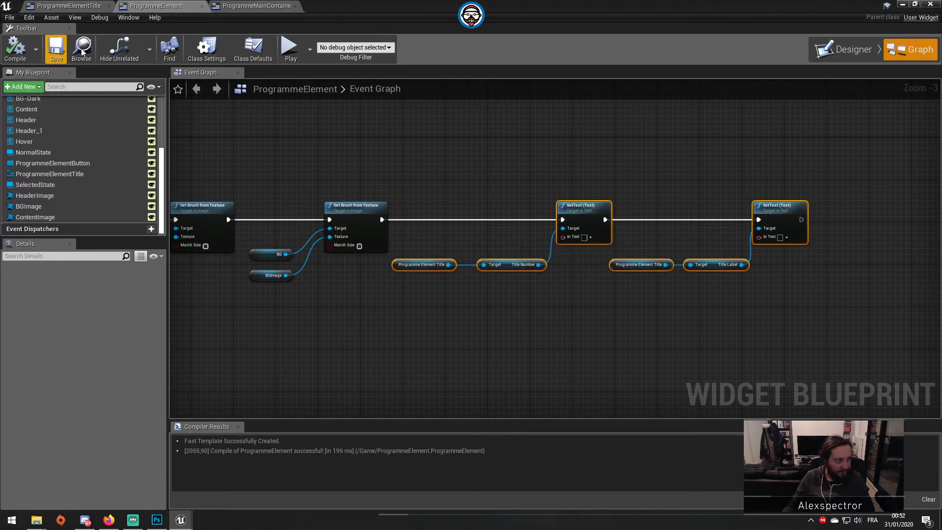
Delete the two SetText nodes and all their attached getter and ToText nodes from the ProgrammeElementTitle event graph.
left_click(70, 6)
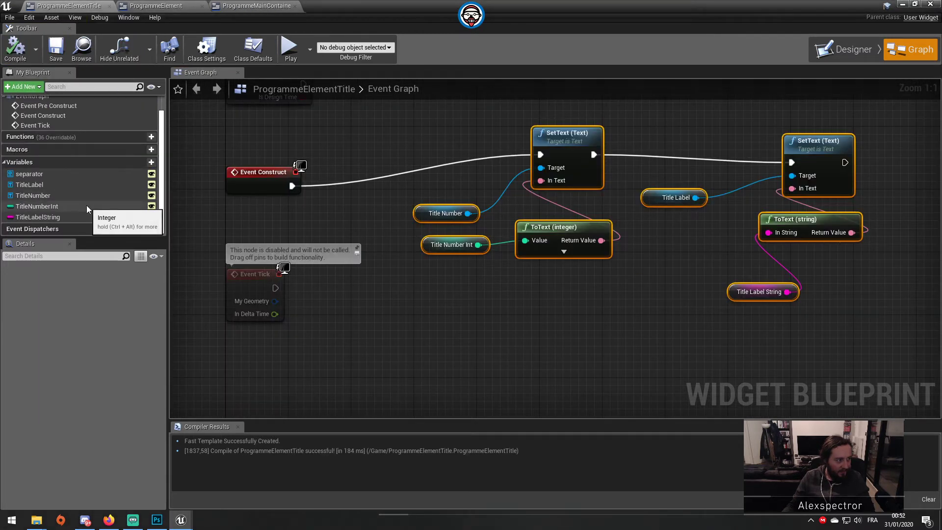
left_click(80, 216)
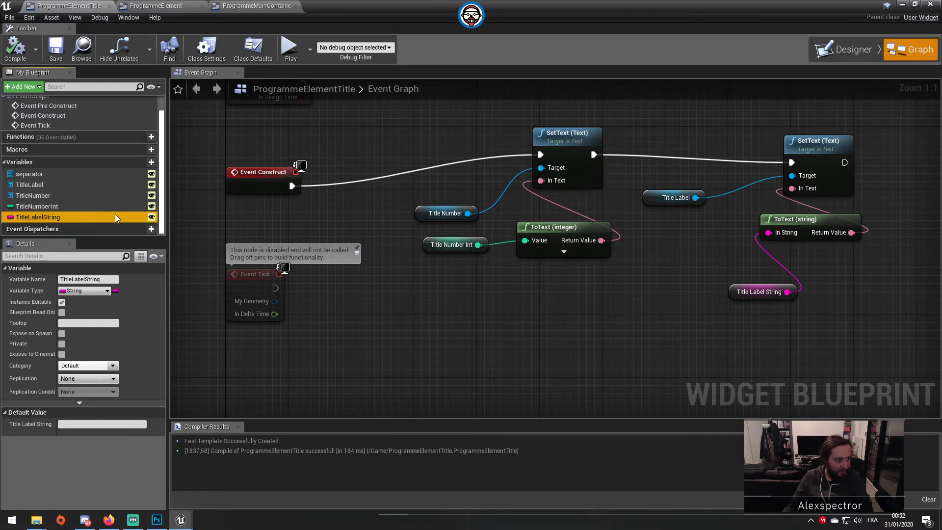
left_click_drag(419, 126, 863, 320)
key("Delete")
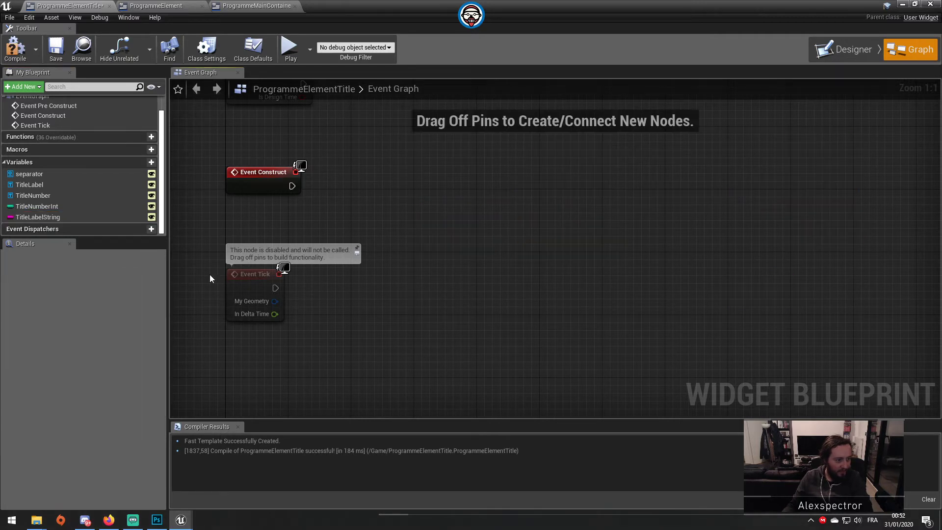
Delete the TitleNumberInt and TitleLabelString variables from ProgrammeElementTitle, and compile and save it.
left_click(87, 207)
key("Delete")
left_click(77, 218)
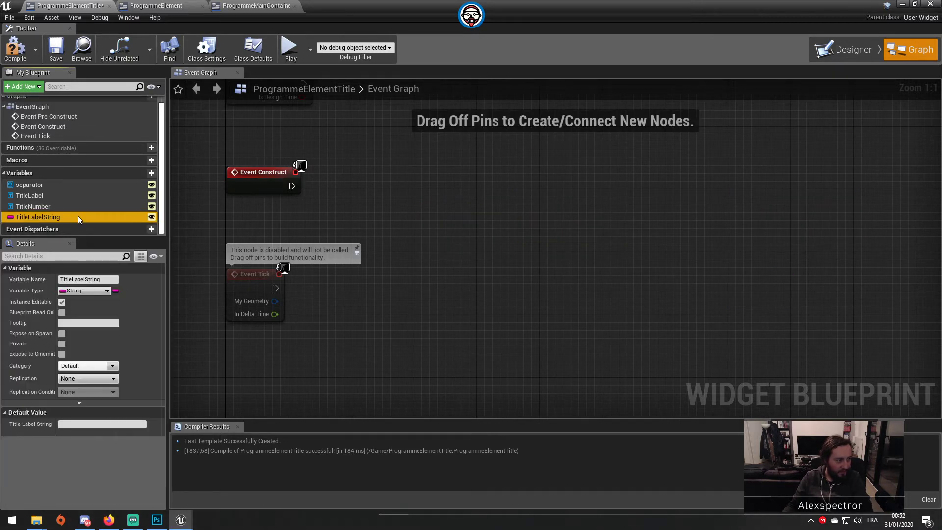
key("Delete")
left_click(15, 49)
left_click(55, 49)
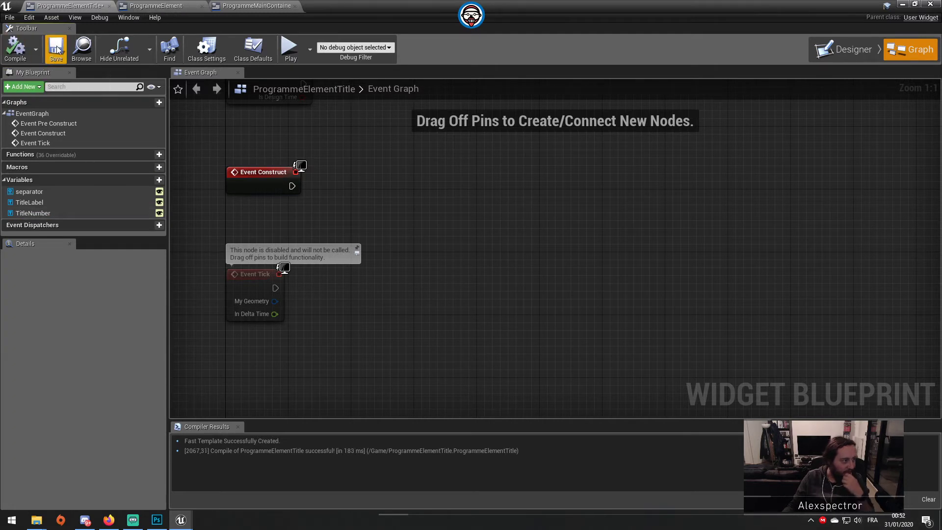
Create an instance-editable Integer variable named TitleNumberInt in ProgrammeElement.
left_click(139, 5)
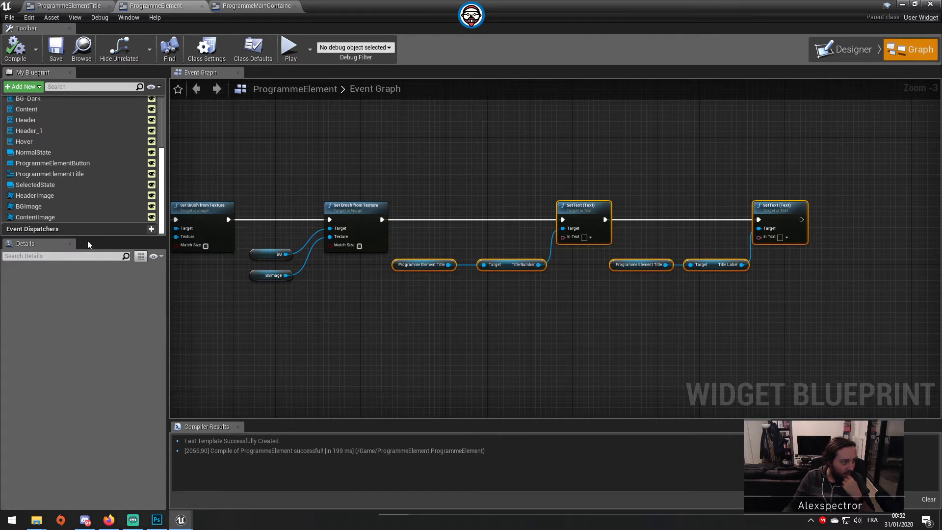
right_click_drag(408, 326, 530, 327)
scroll(96, 164, "up", 4)
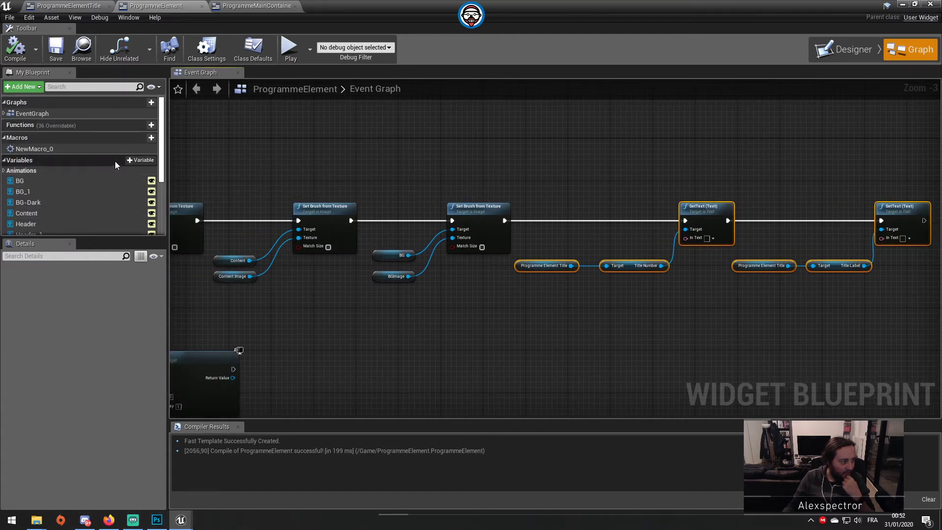
left_click(151, 160)
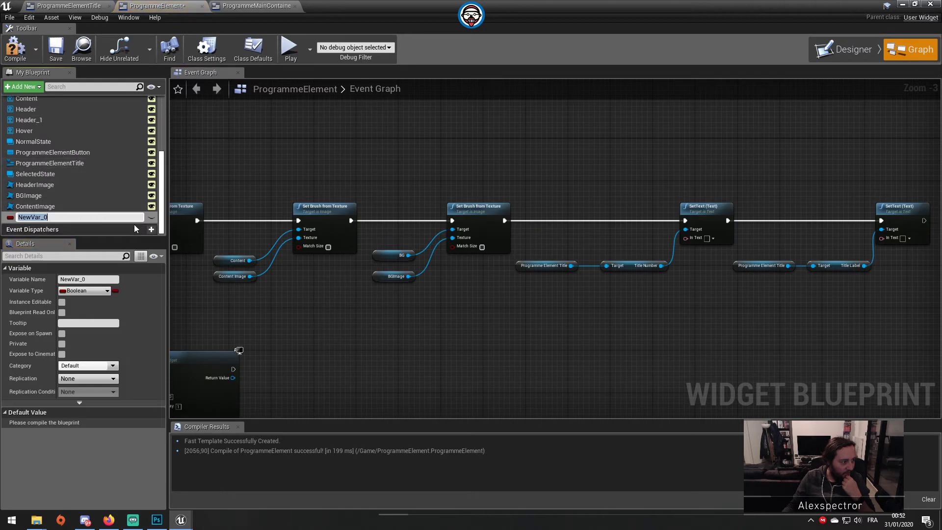
left_click(96, 291)
left_click(97, 291)
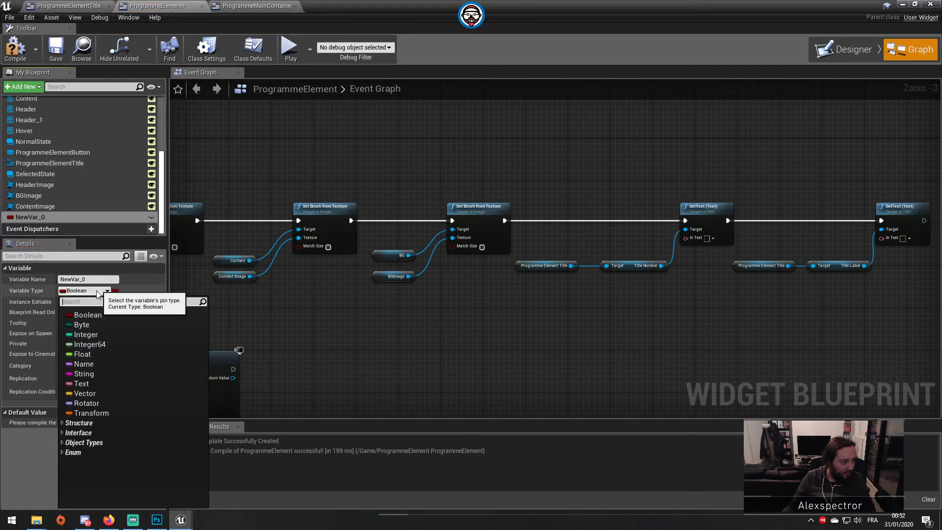
left_click(87, 331)
left_click(96, 280)
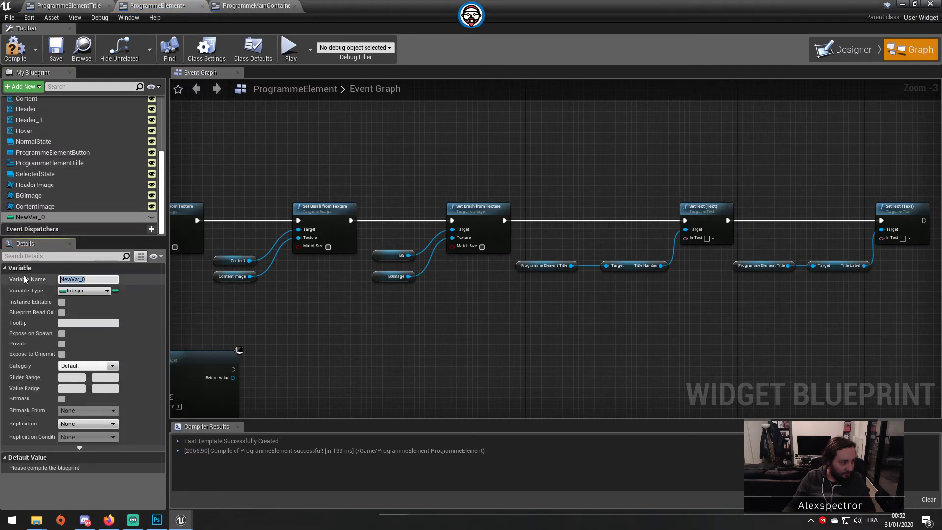
type("Title")
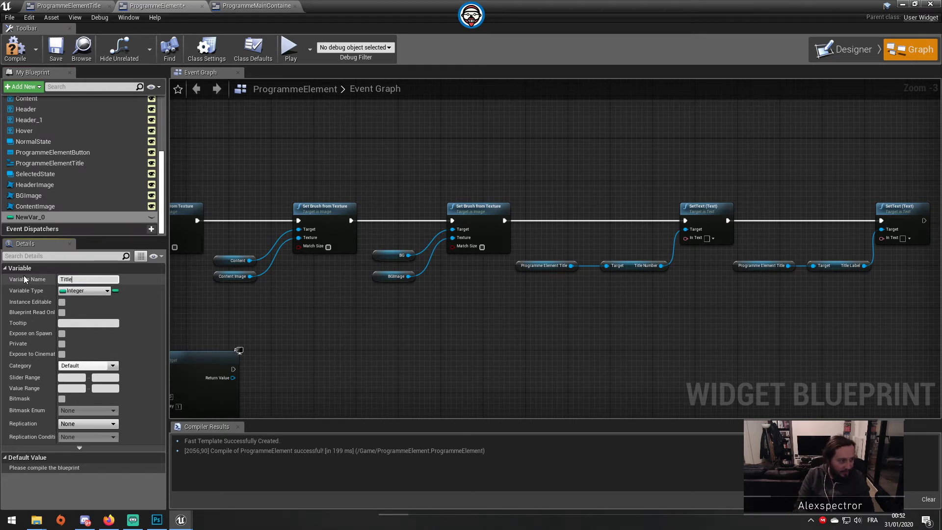
type("NumberInt")
key("Return")
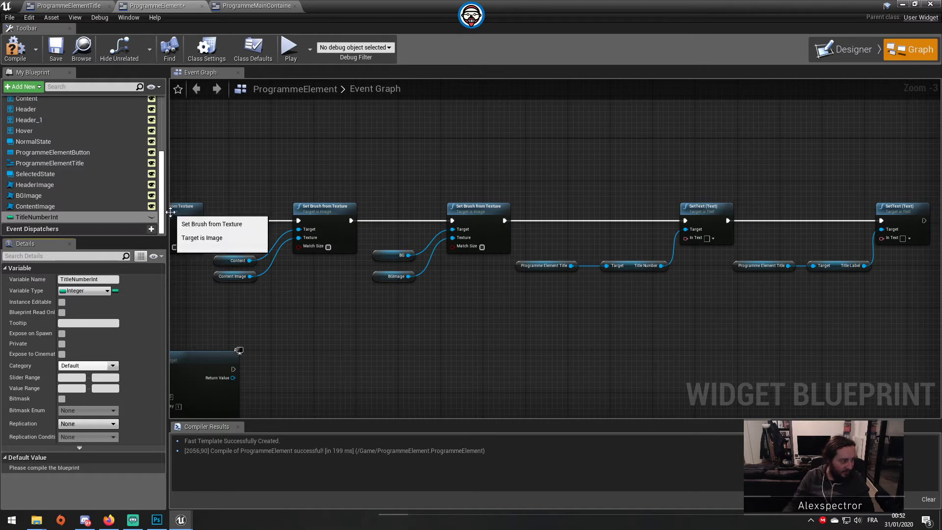
left_click(152, 217)
Wire a Get TitleNumberInt node through ToText (integer) into the first SetText's In Text, placing both nodes below the Title Number getter.
left_click_drag(96, 216, 686, 238, "ctrl")
left_click_drag(513, 319, 560, 298)
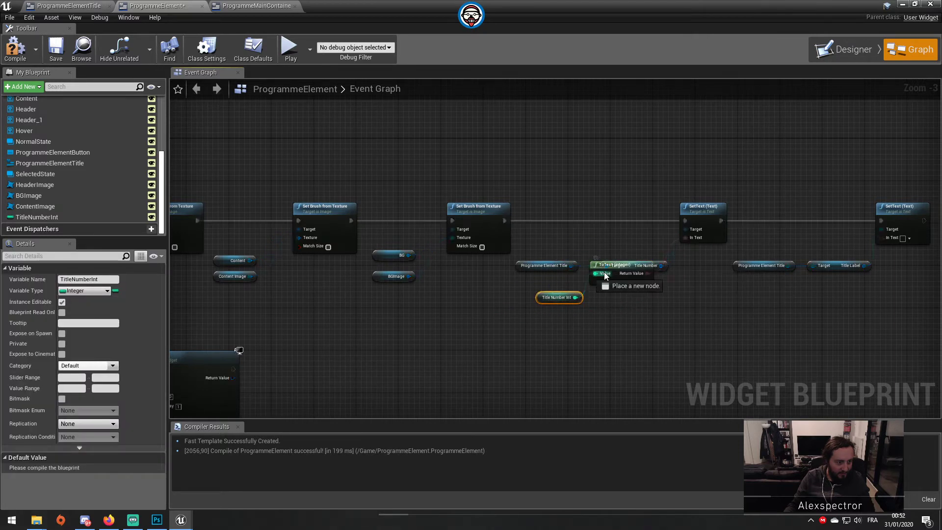
left_click_drag(619, 266, 622, 290)
Create an instance-editable String variable named TitleLabelString in ProgrammeElement.
right_click_drag(729, 345, 578, 328)
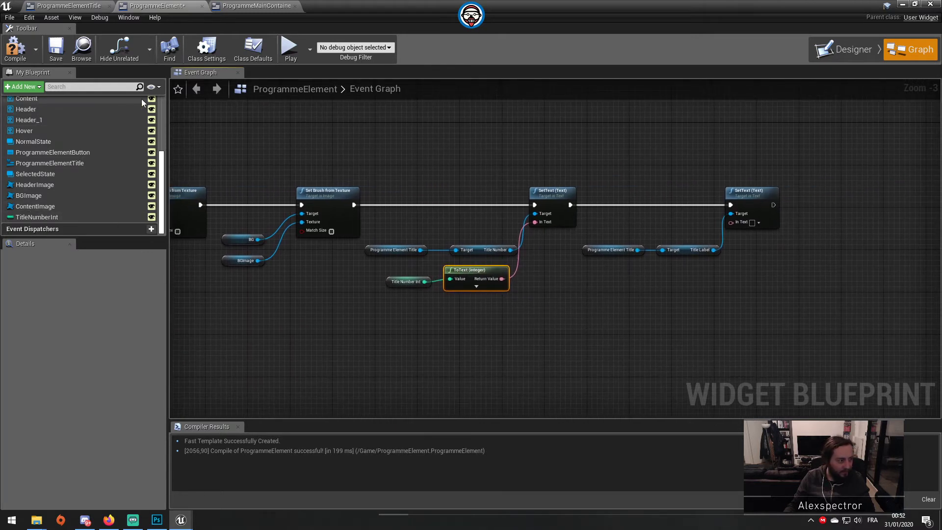
left_click(22, 87)
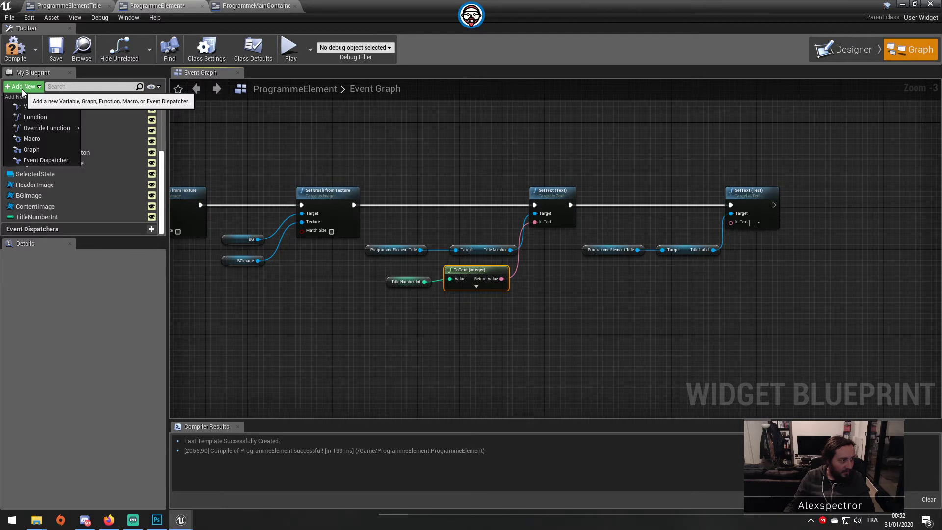
left_click(47, 105)
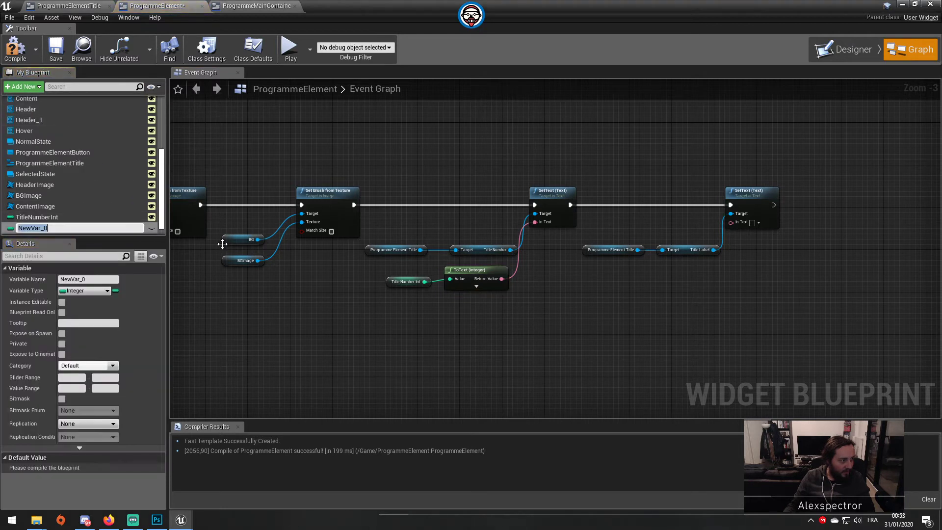
type("Tui")
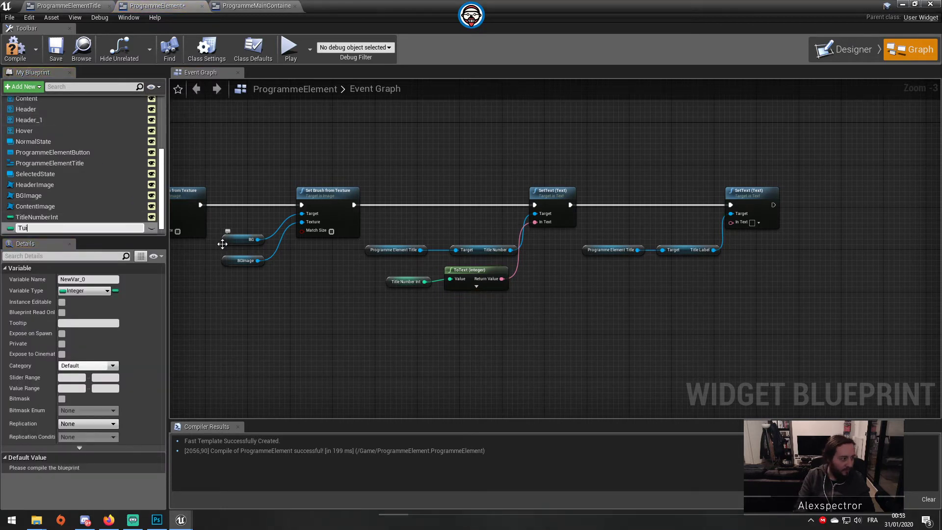
key("BackSpace")
type("itleLabelString")
key("Return")
left_click(84, 291)
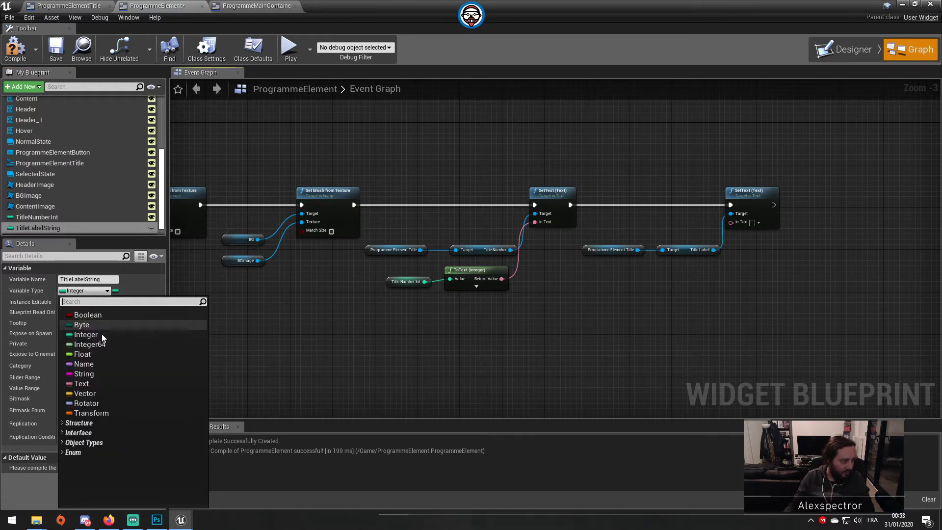
left_click(105, 376)
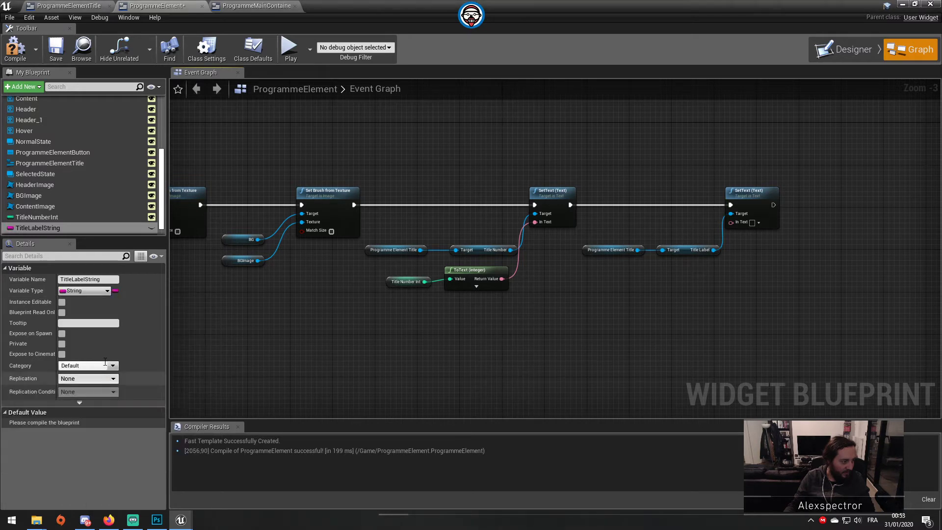
left_click(151, 228)
Wire a Get TitleLabelString node through ToText (string) into the second SetText's In Text, placing the conversion below the Title Label getter.
left_click_drag(143, 228, 538, 291)
left_click(586, 296)
left_click_drag(581, 292, 731, 222)
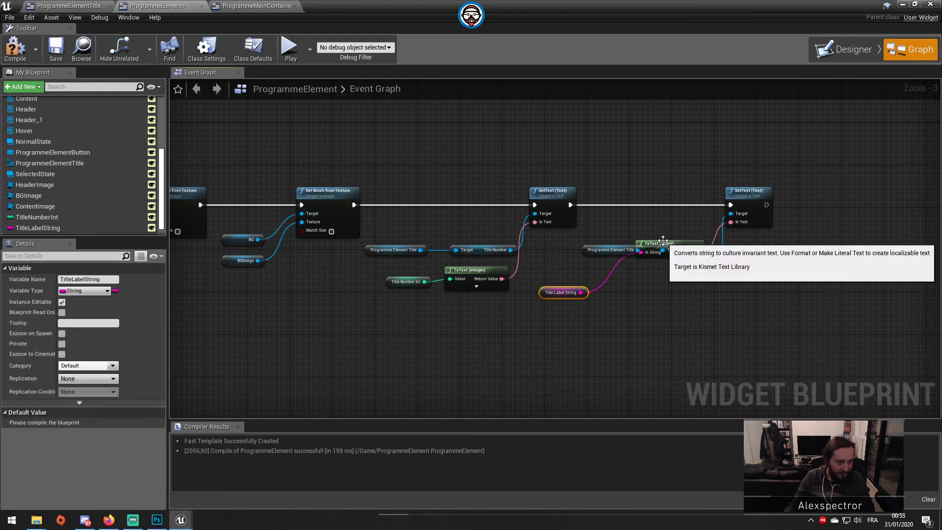
left_click_drag(663, 242, 664, 281)
left_click_drag(671, 312, 553, 277)
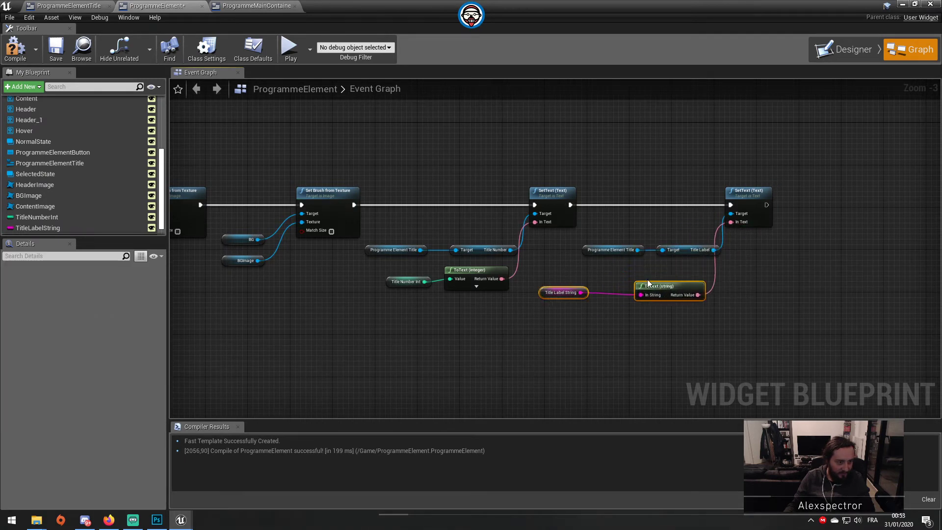
Align the Title Label String getter and its ToText node below the Title Label getter, then compile and save ProgrammeElement.
left_click_drag(658, 286, 669, 274)
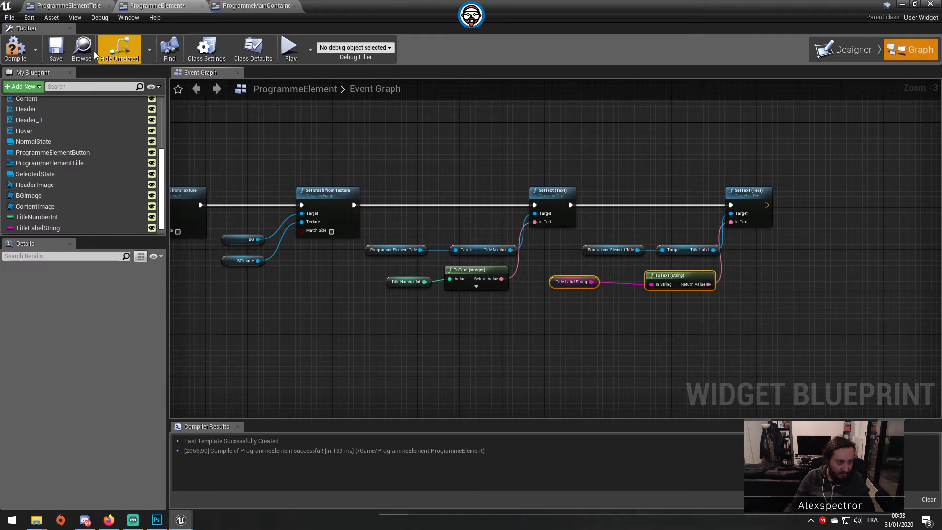
left_click(18, 57)
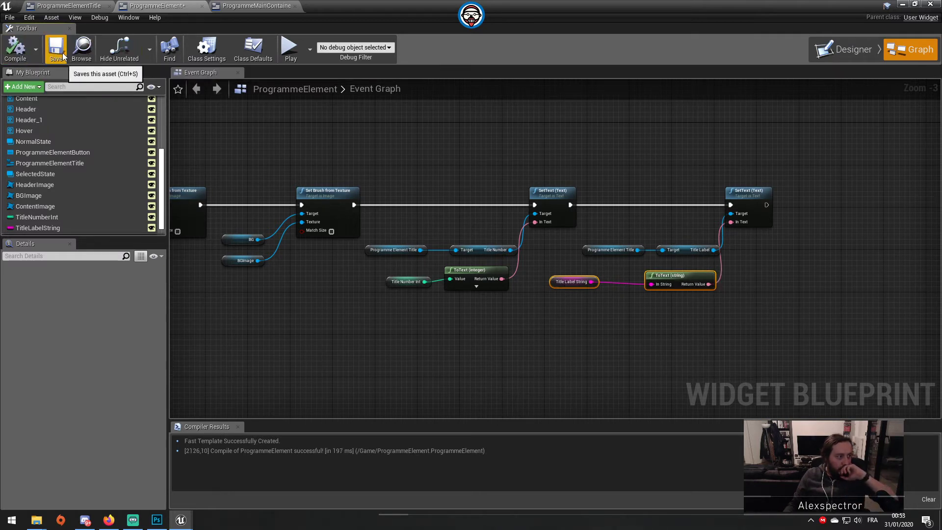
left_click(63, 52)
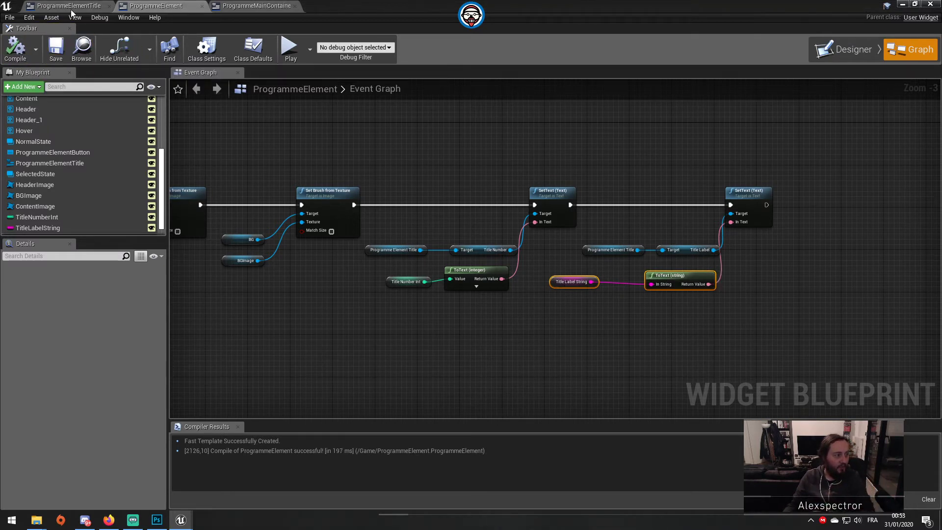
In ProgrammeMainContainer, set the first tile's Title Number Int to 1 and Title Label String to JEDI FALLEN ORDER.
left_click(253, 6)
left_click(314, 198)
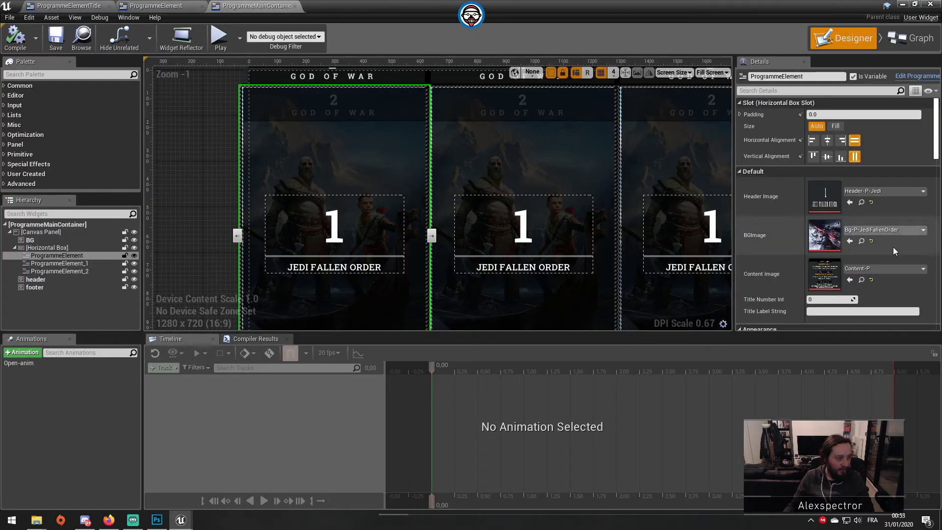
scroll(927, 263, "down", 1)
scroll(927, 262, "down", 1)
left_click(829, 268)
type("1")
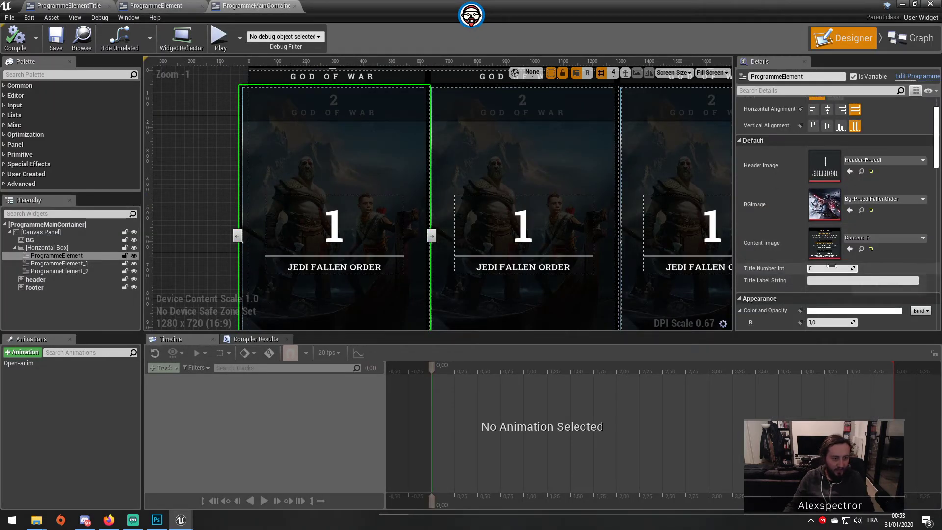
left_click(829, 279)
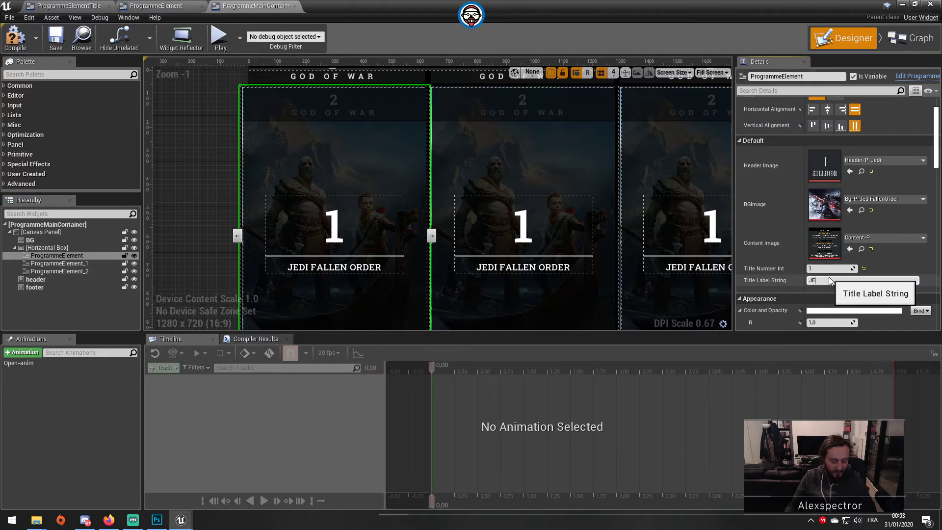
type("JEDI FALLEN ORDER")
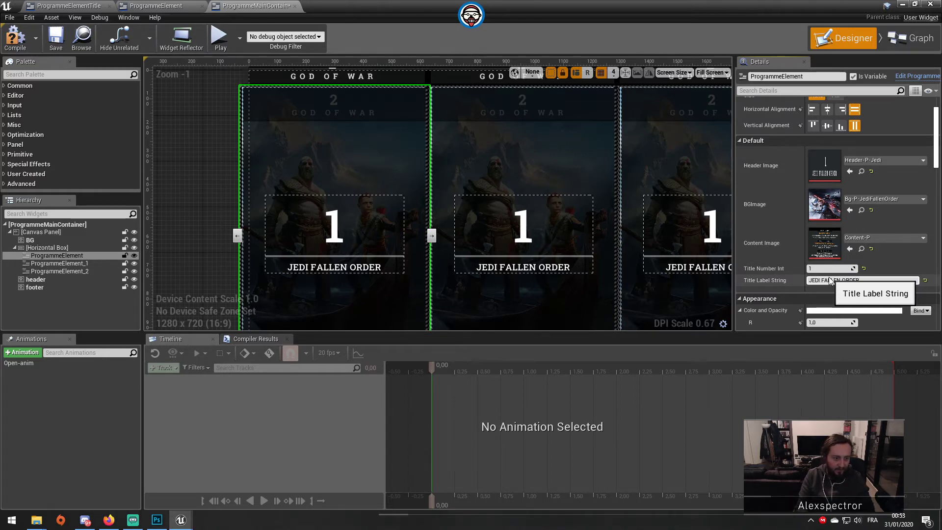
Set the second tile's Title Number Int to 2 and Title Label String to GOD OF WAR.
left_click(531, 213)
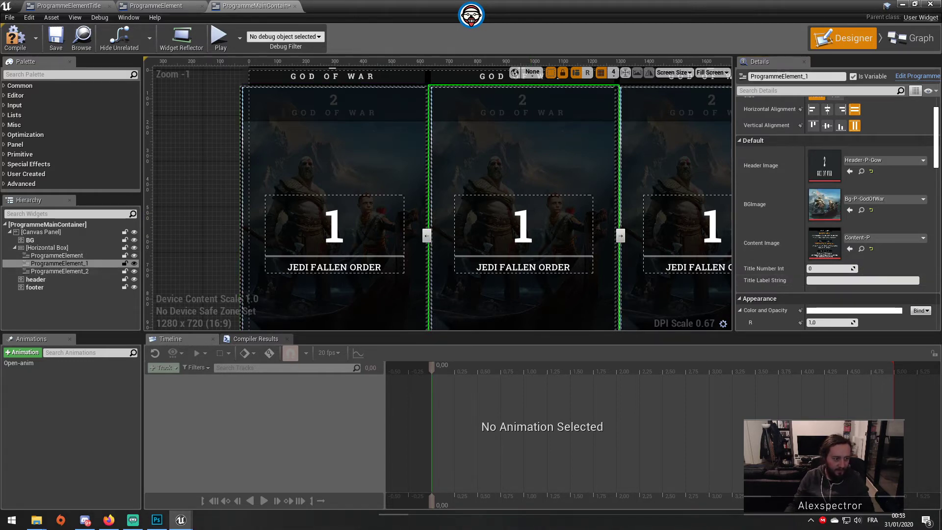
left_click(809, 269)
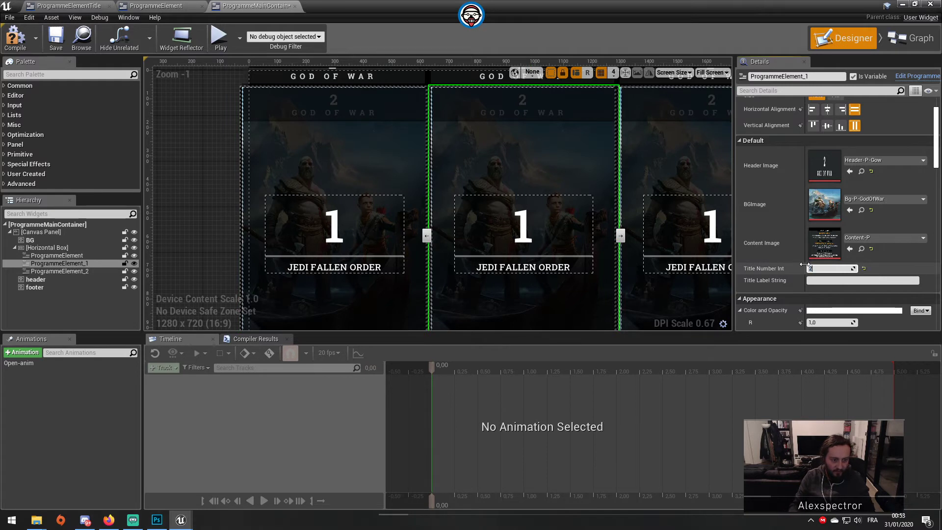
left_click(838, 281)
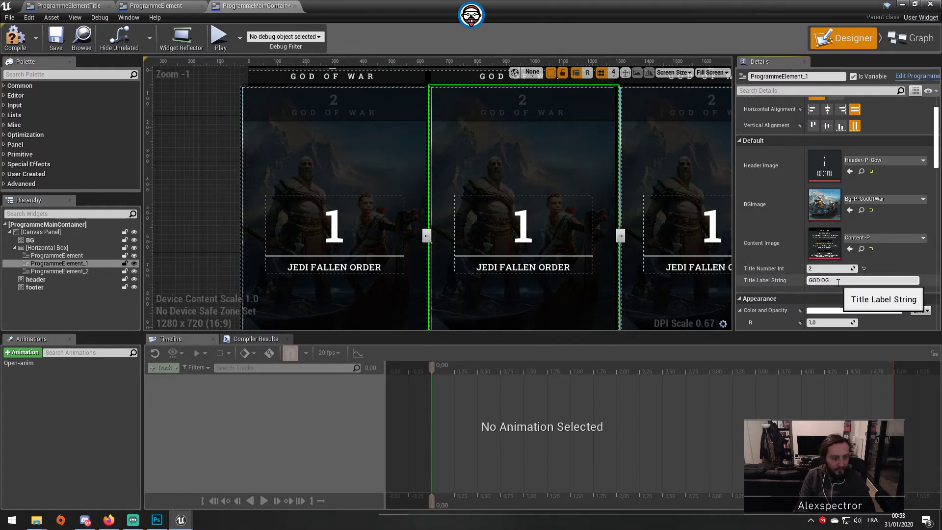
Set the third tile's Title Number Int to 3 and Title Label String to ZELDA LINK AWAKENING.
left_click(688, 244)
left_click(833, 269)
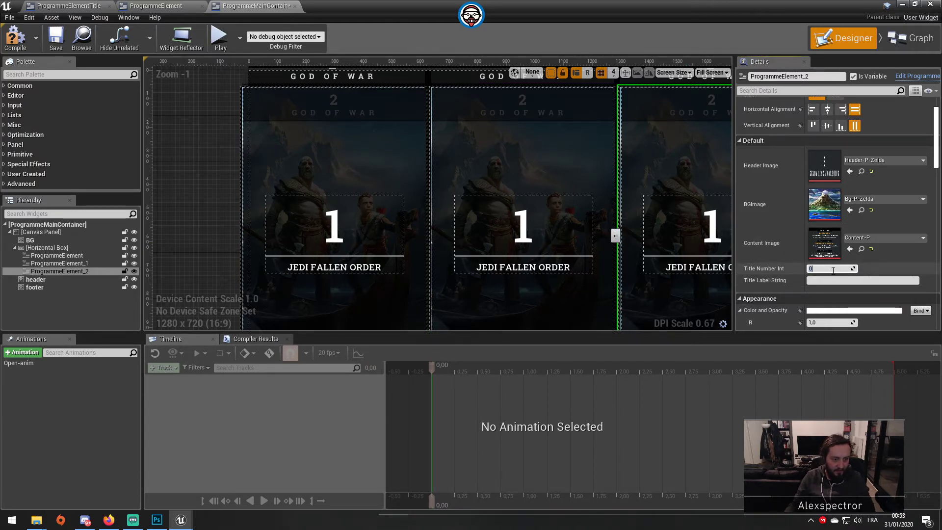
left_click(832, 283)
type("L")
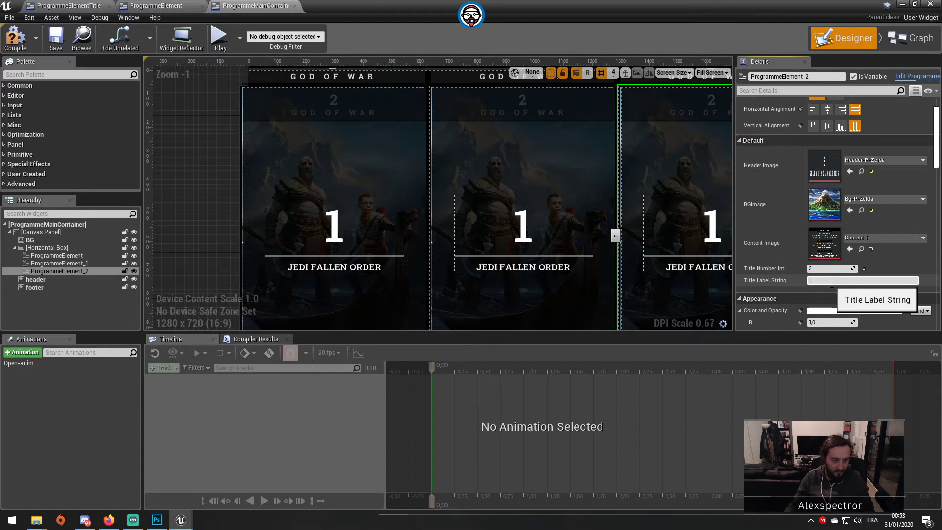
type("INK AWAKENING")
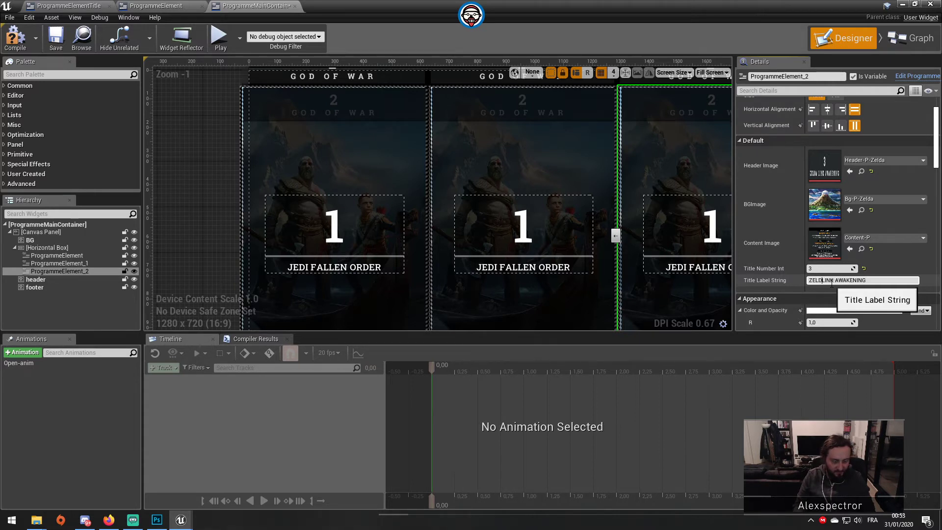
type("A")
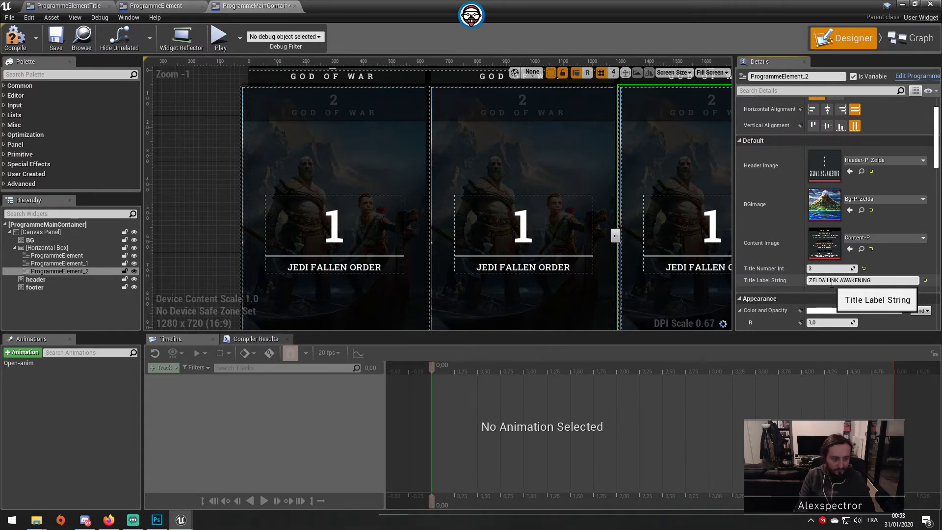
Recheck the second tile's title values and save ProgrammeMainContainer.
left_click(414, 171)
left_click(556, 179)
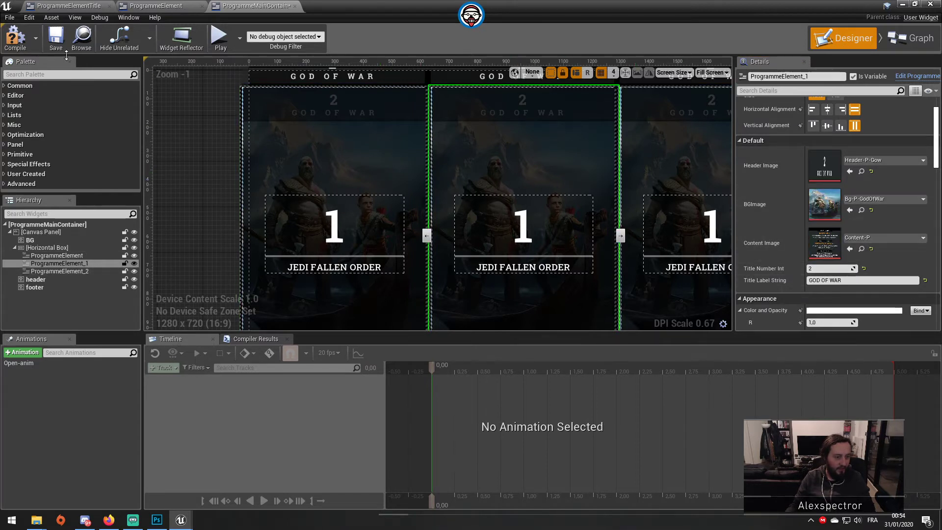
left_click(55, 40)
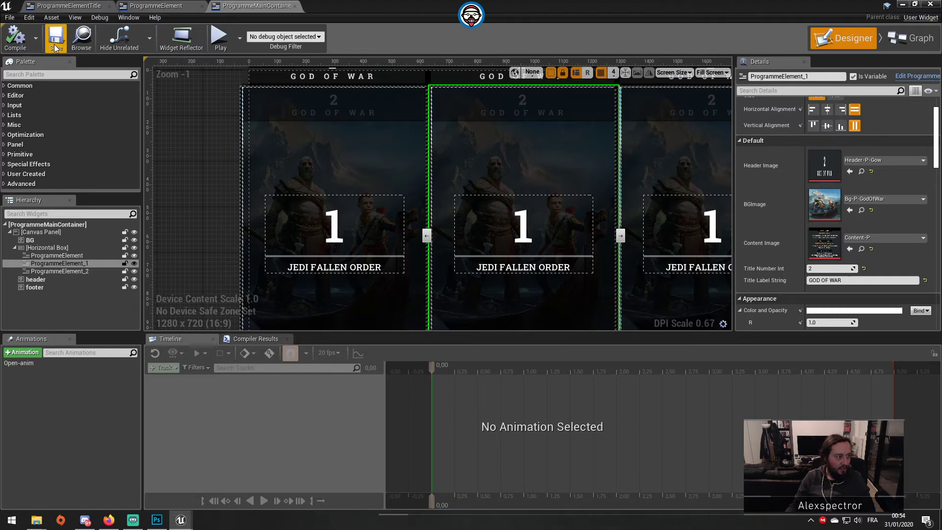
Play the level full screen and move the focus between the programme tiles to check their titles.
left_click(220, 37)
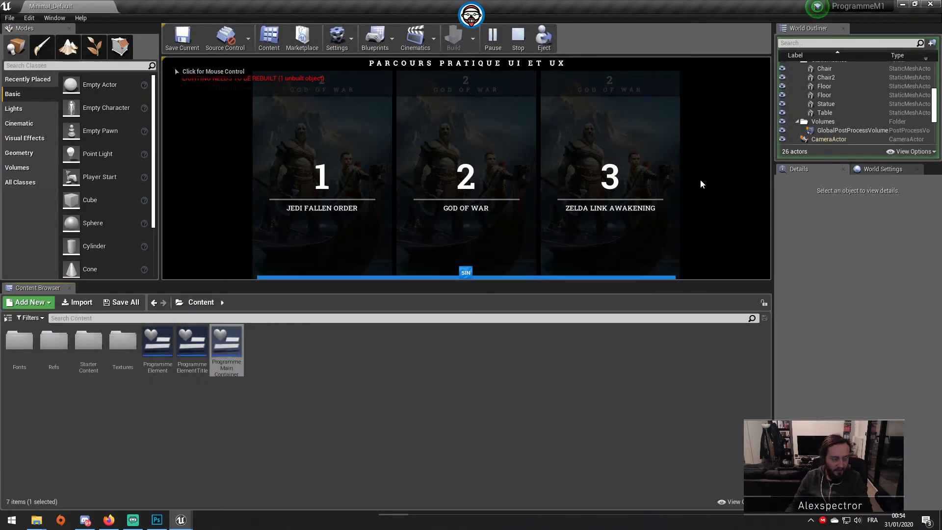
key("F11")
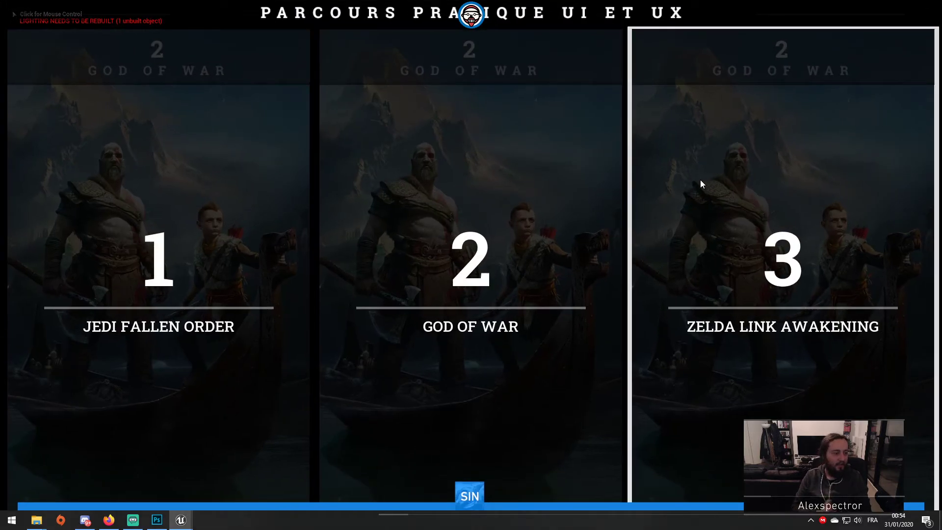
left_click(700, 180)
key("Left")
key("Left")
key("Right")
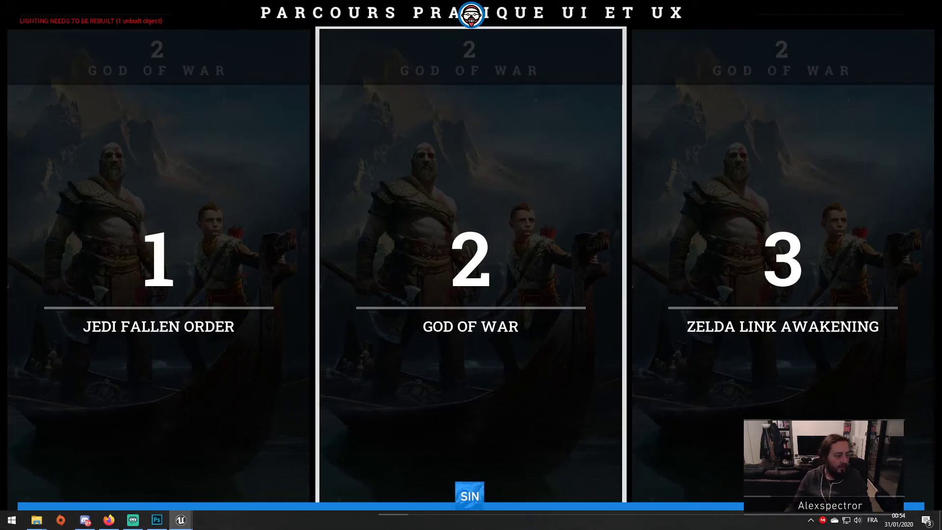
Toggle the three tiles between their normal and selected states, then end the play session and leave full screen.
left_click(695, 80)
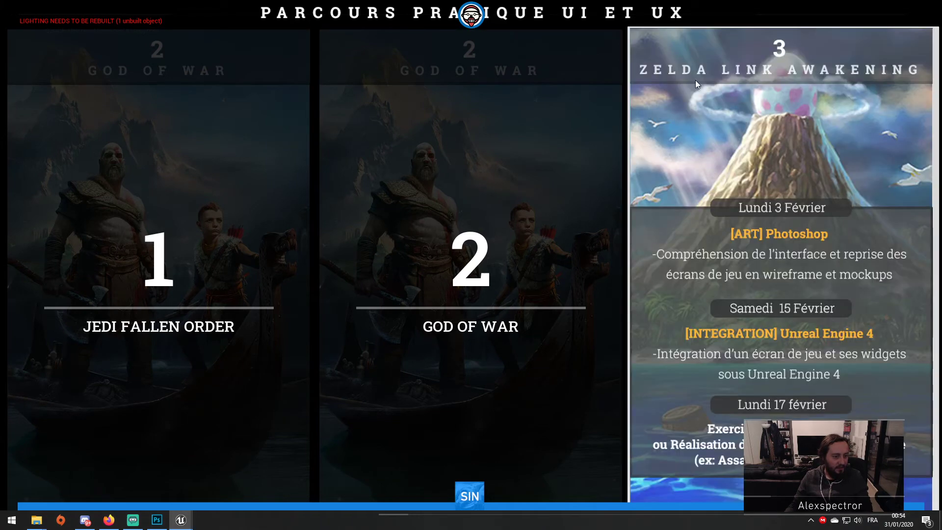
left_click(556, 92)
left_click(302, 145)
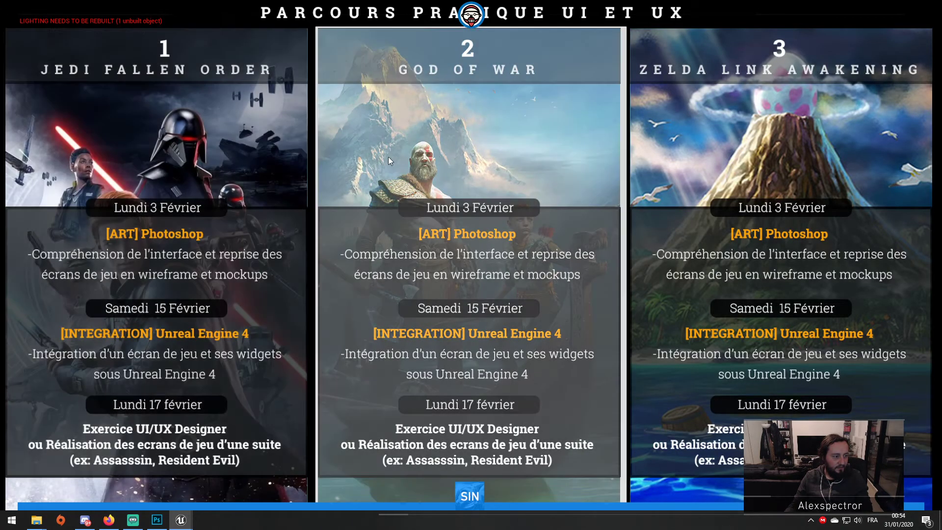
left_click(388, 157)
left_click(710, 167)
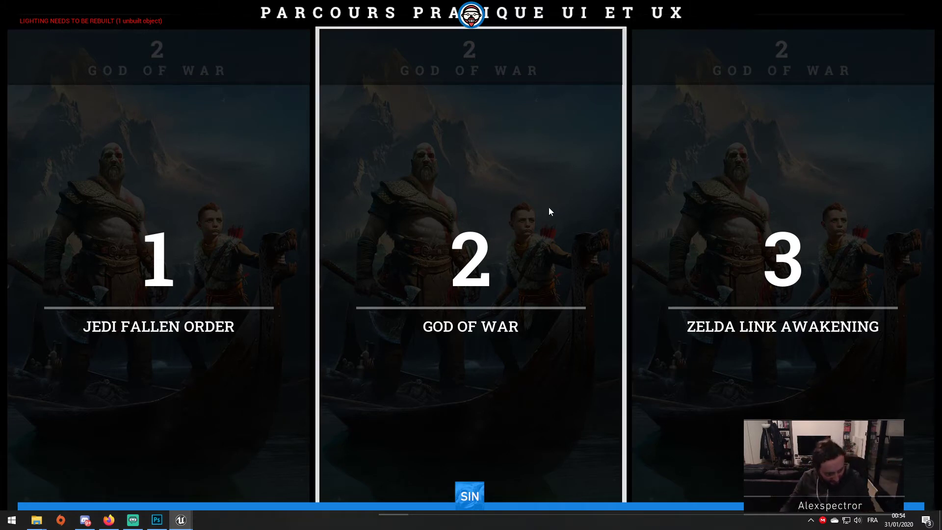
key("Escape")
key("F11")
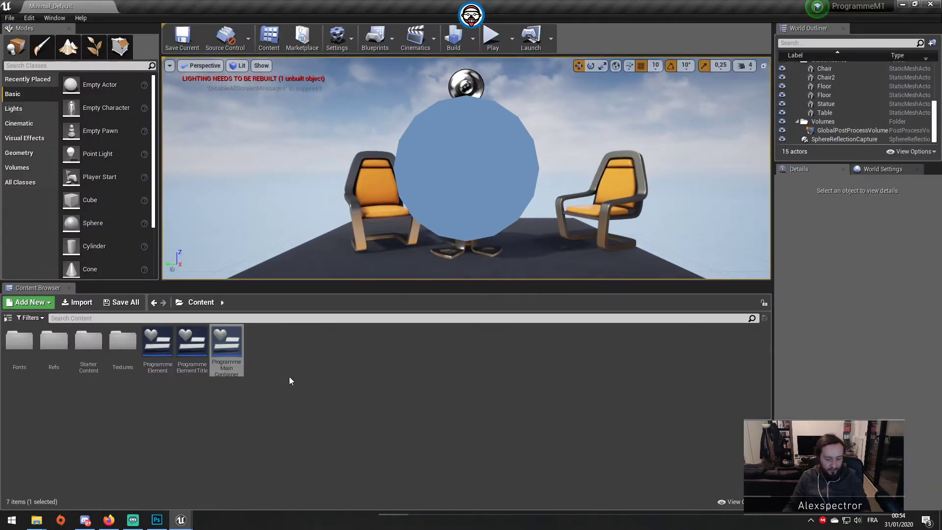
Open the Bg-P-GodOfWar texture from the Textures folder to inspect it.
left_click(19, 343)
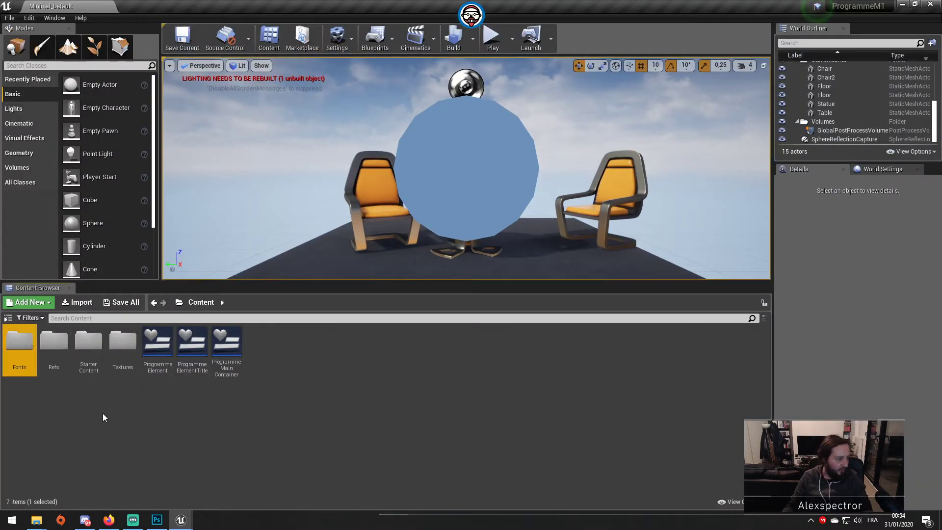
double_click(123, 343)
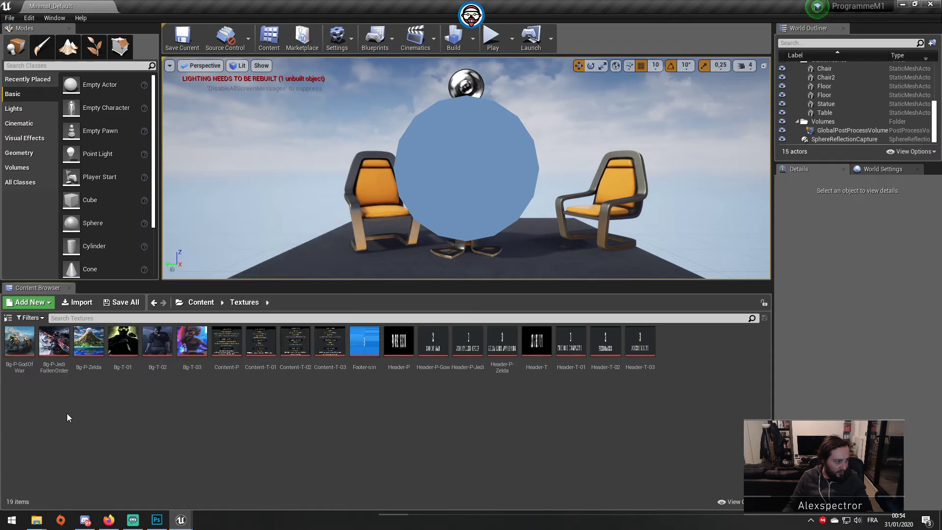
left_click(23, 349)
double_click(23, 350)
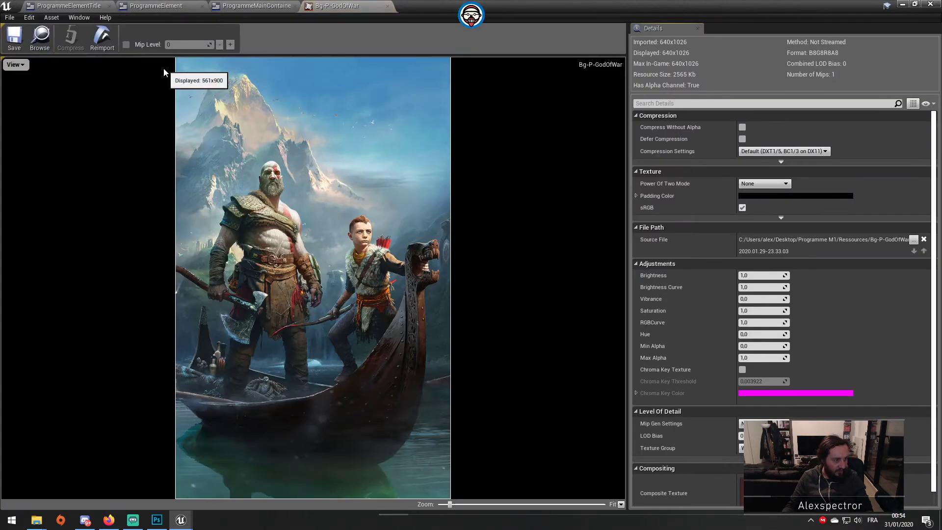
Return to ProgrammeElement's Designer and examine NormalState's BG_1 image by toggling its editor visibility off and on.
left_click(248, 6)
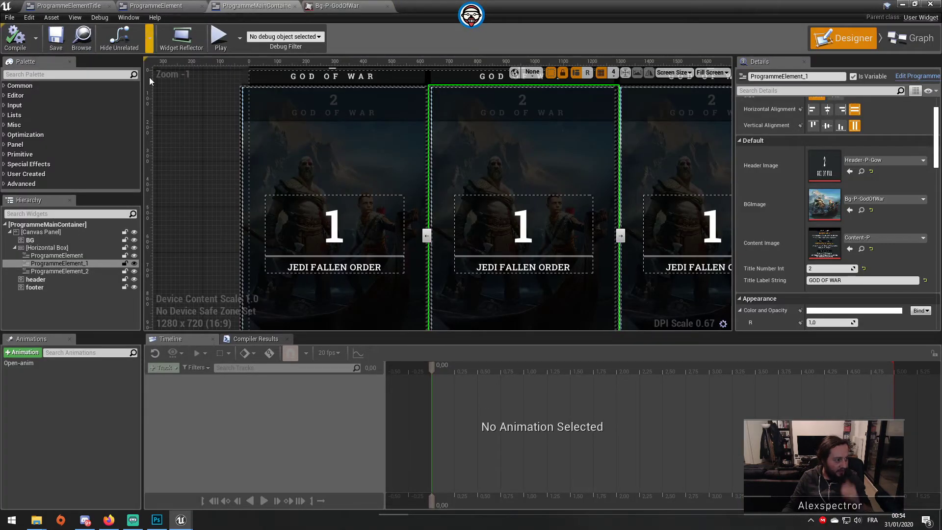
left_click(176, 5)
left_click(85, 5)
left_click(124, 4)
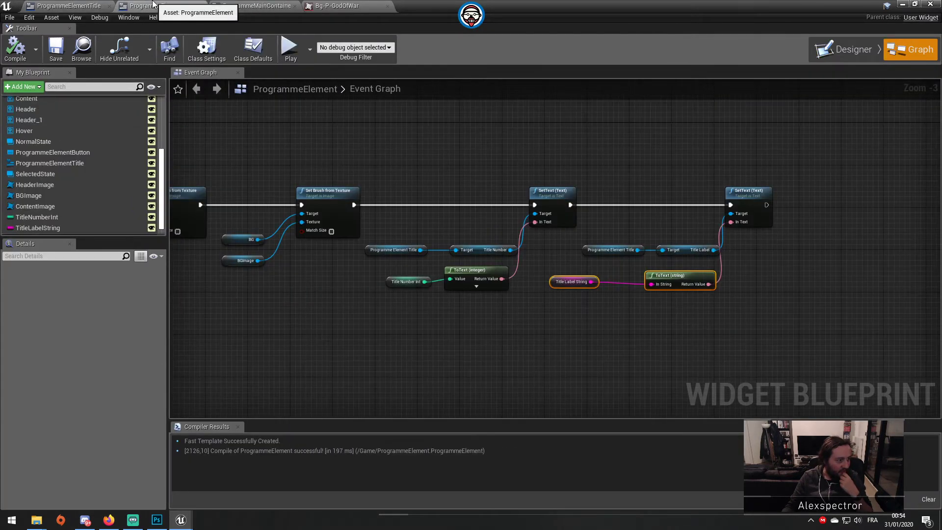
left_click(849, 48)
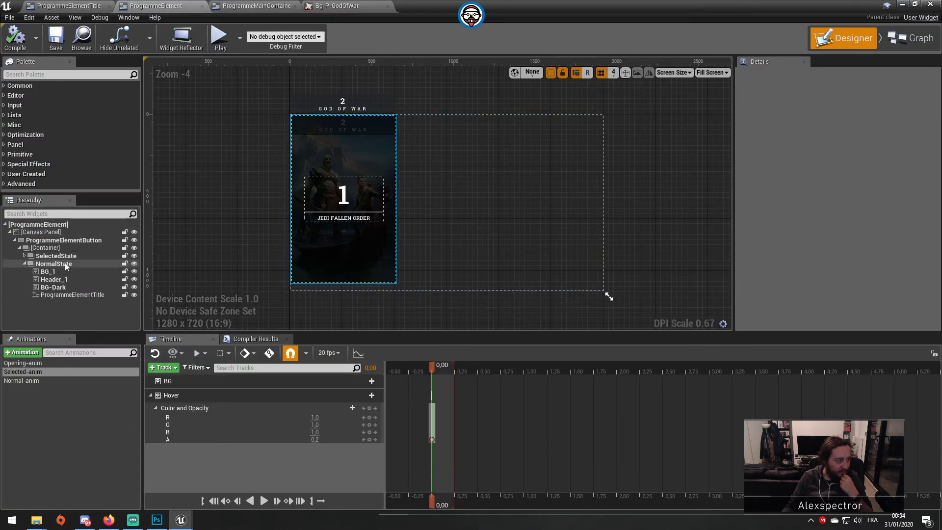
left_click(26, 264)
left_click(25, 264)
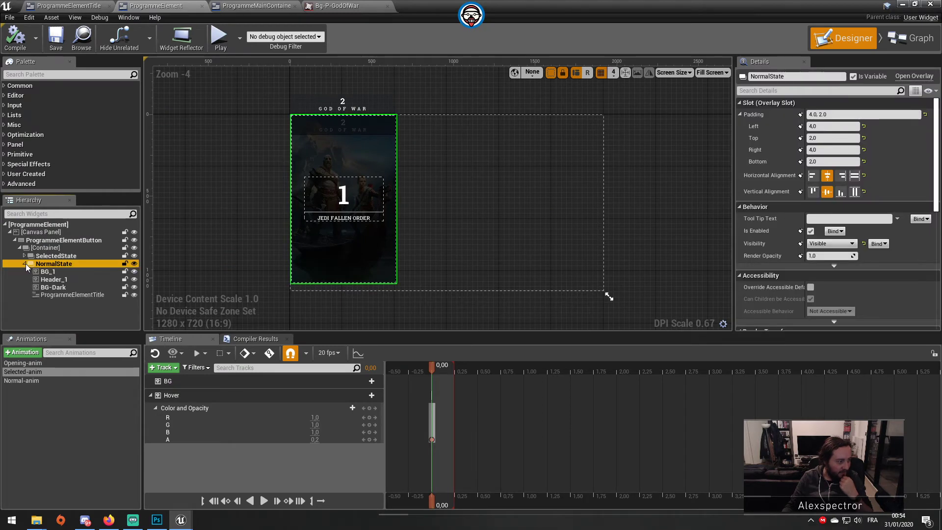
left_click(68, 273)
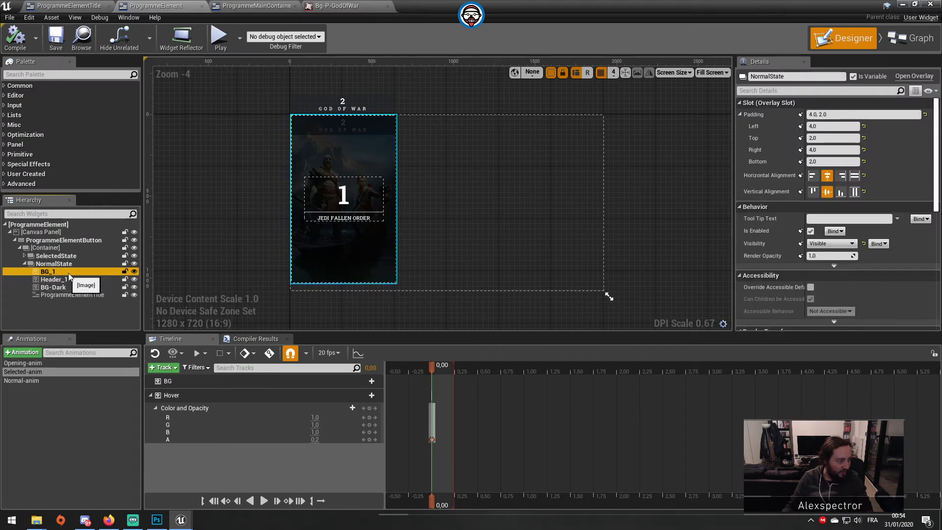
left_click(134, 273)
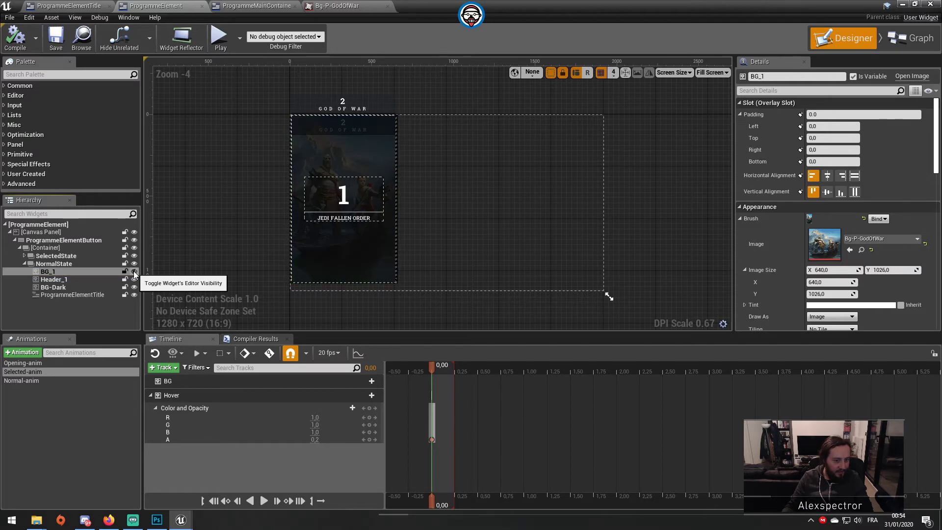
left_click(134, 272)
Check which part Header_1 draws by toggling its editor visibility, then delete it from NormalState.
left_click(94, 280)
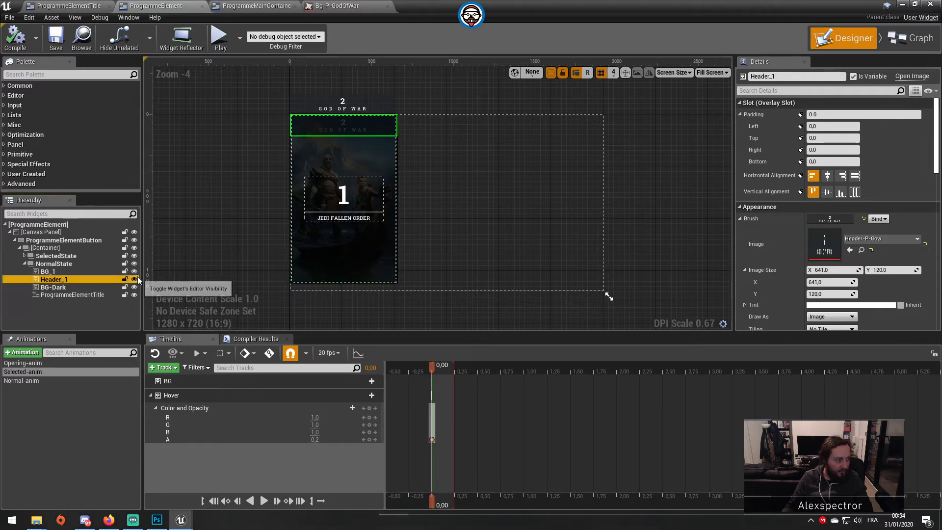
left_click(136, 278)
left_click(136, 279)
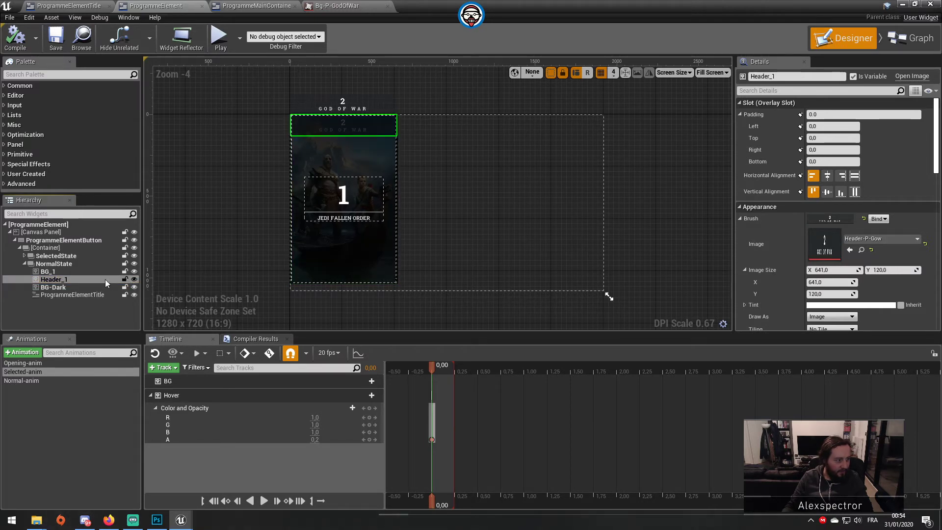
key("Delete")
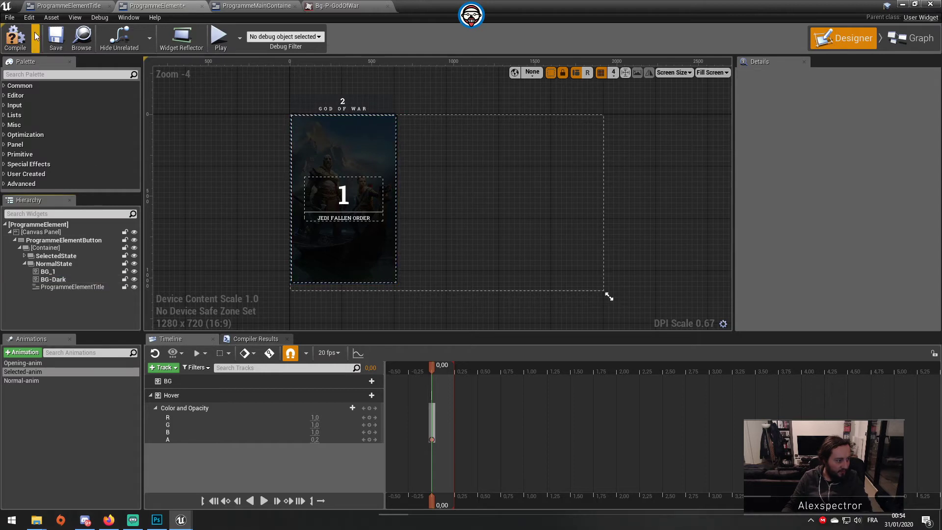
Save ProgrammeElement and inspect the BG_1 image in NormalState and the BG image in SelectedState.
left_click(55, 41)
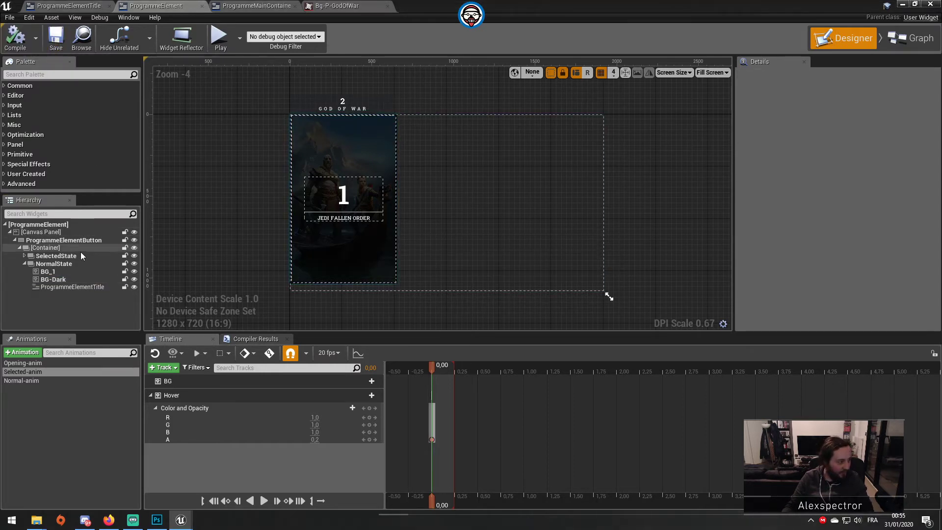
left_click(84, 273)
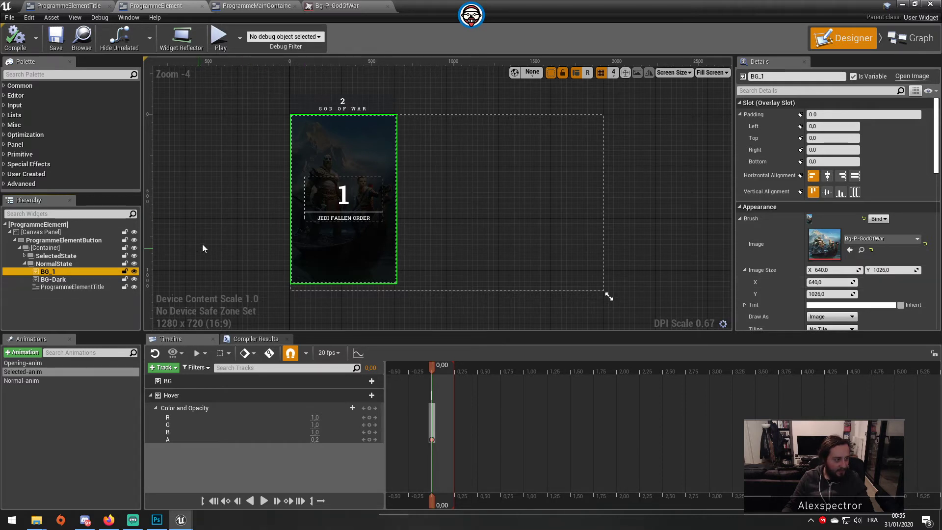
left_click(57, 256)
left_click(24, 256)
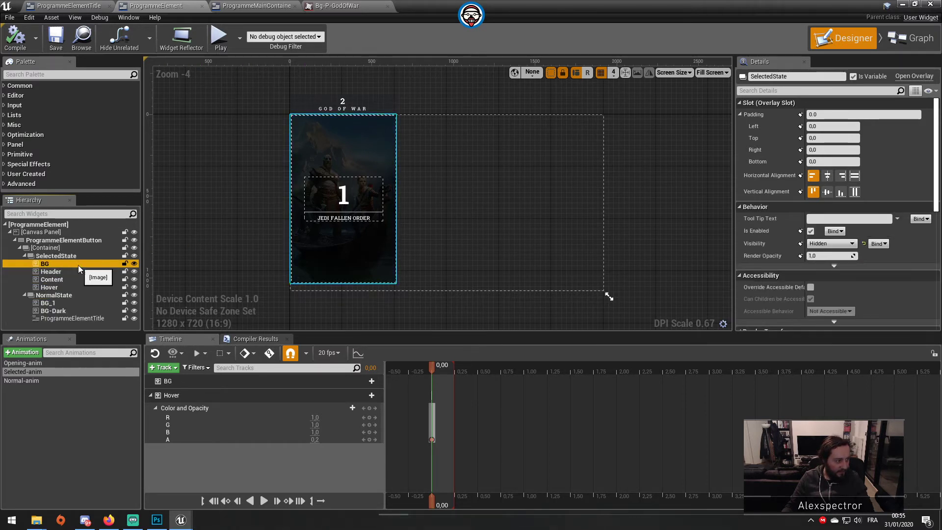
left_click(45, 264)
Add a getter for the BG_1 image to ProgrammeElement's Event Graph, below the BGImage node.
left_click(910, 38)
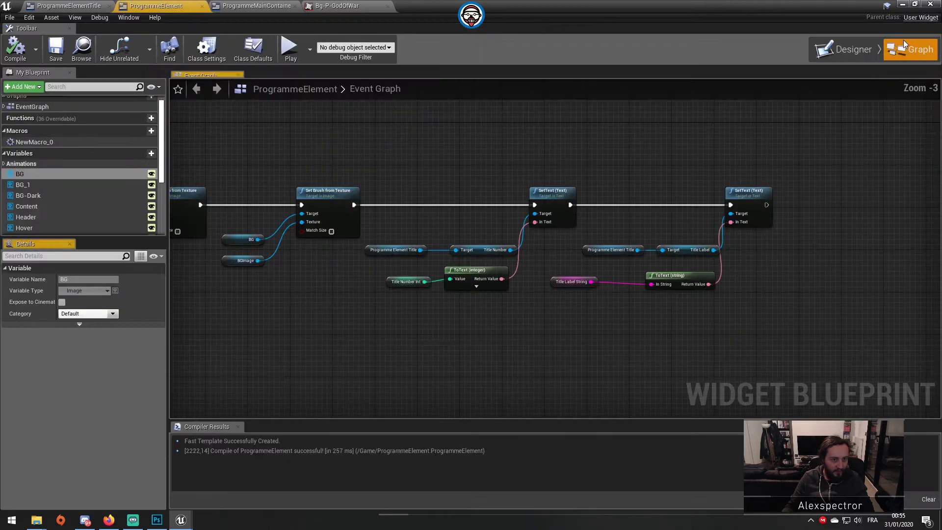
scroll(418, 235, "up", 3)
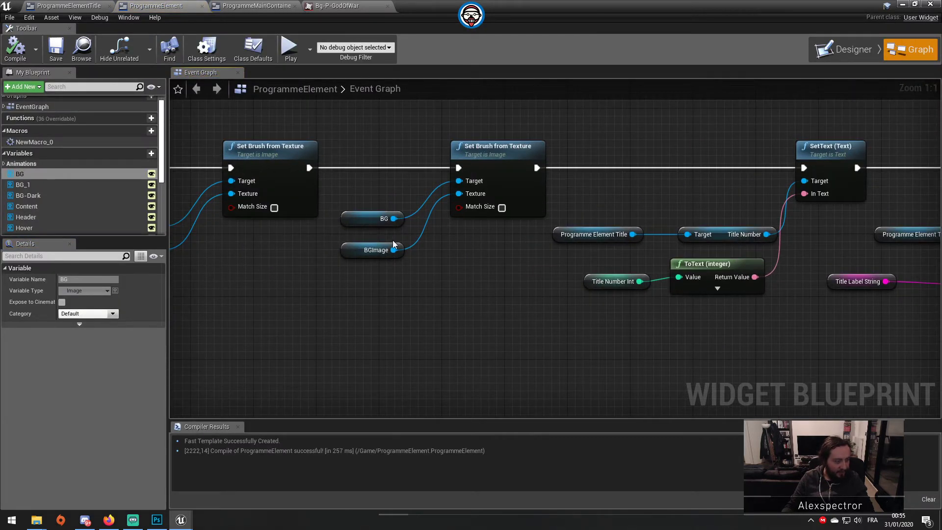
left_click(368, 219)
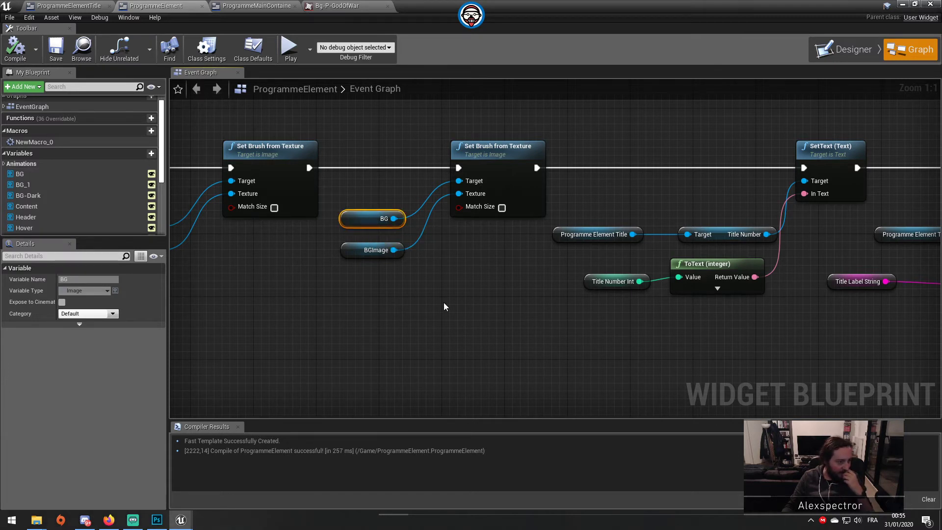
left_click(67, 182)
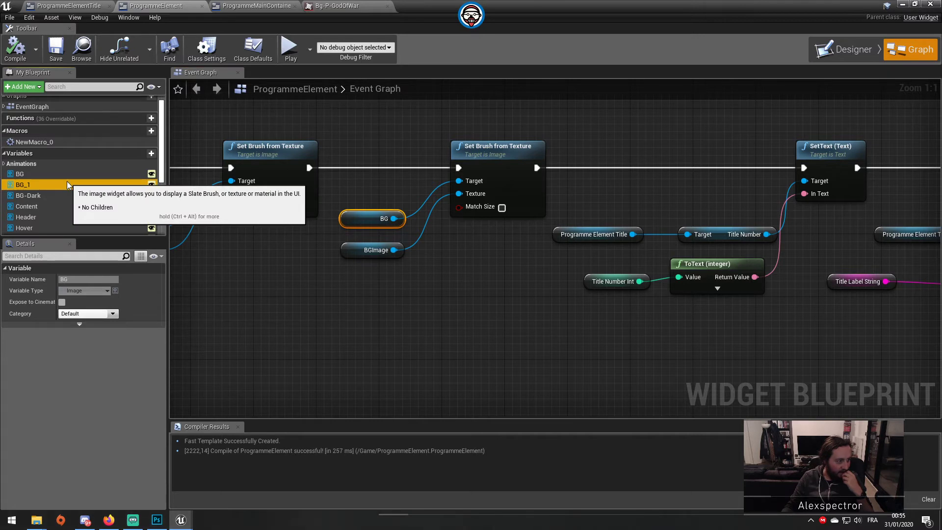
left_click_drag(67, 185, 358, 293)
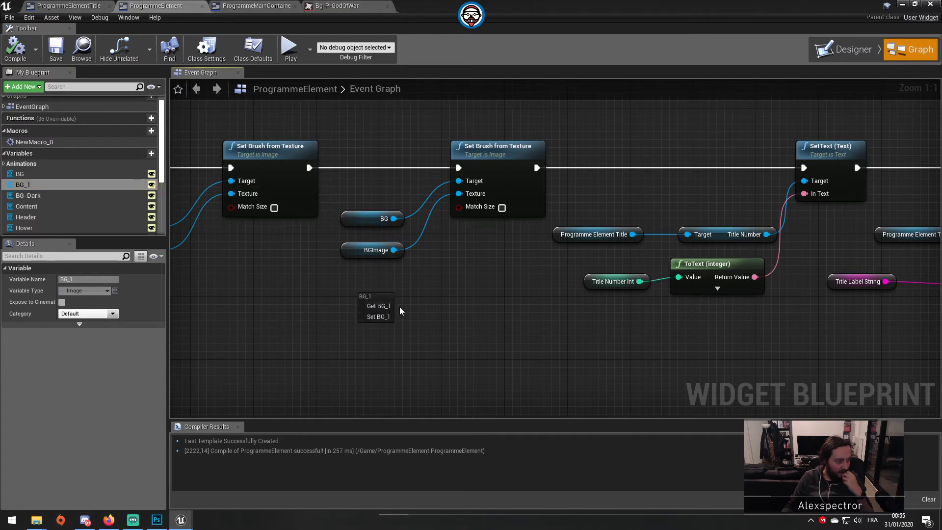
left_click(373, 300)
Return to the Designer and rename SelectedState's BG image as BG_Selected.
left_click(844, 49)
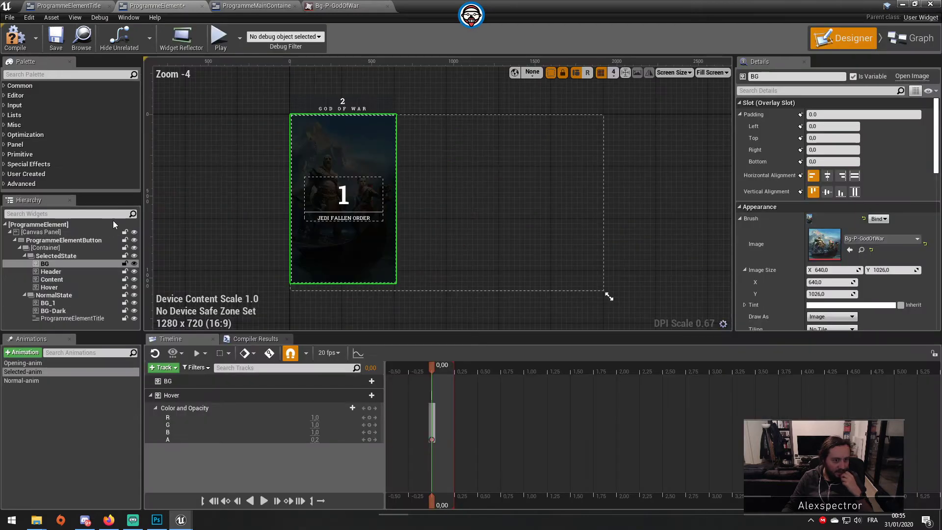
double_click(56, 267)
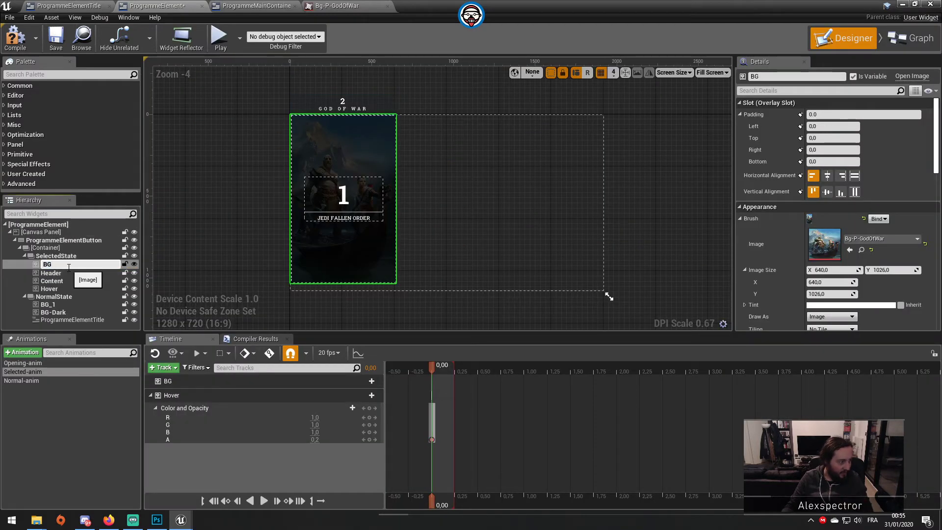
type("_Selected")
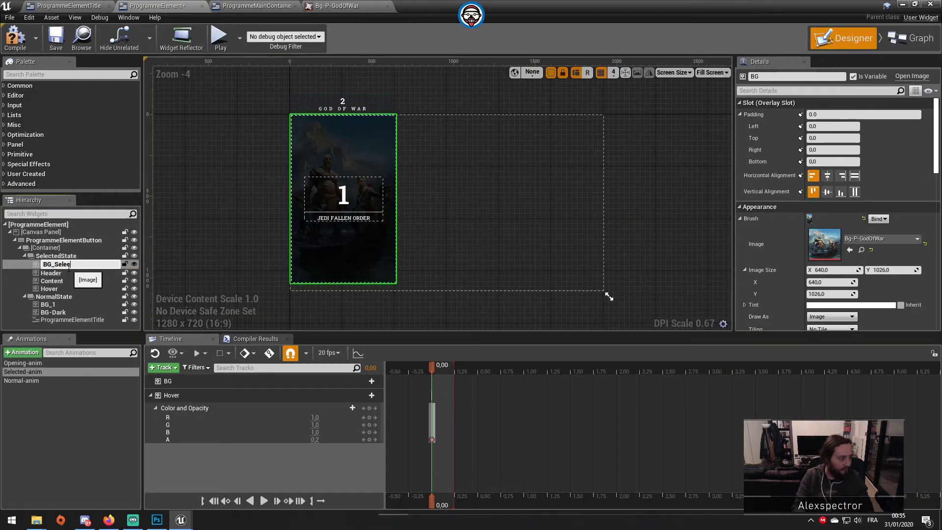
key("Return")
Rename NormalState's BG_1 image as BG_Normal, and compile and save ProgrammeElement.
double_click(76, 303)
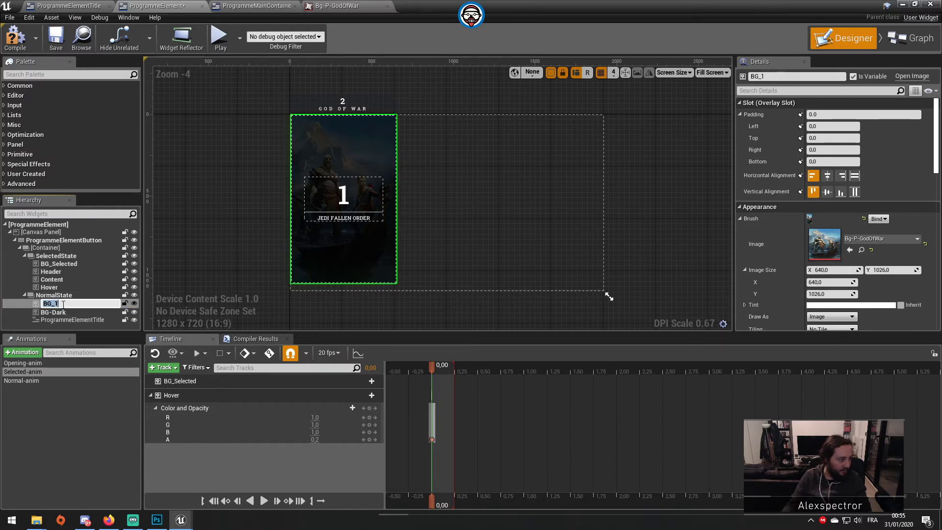
type("BG_N")
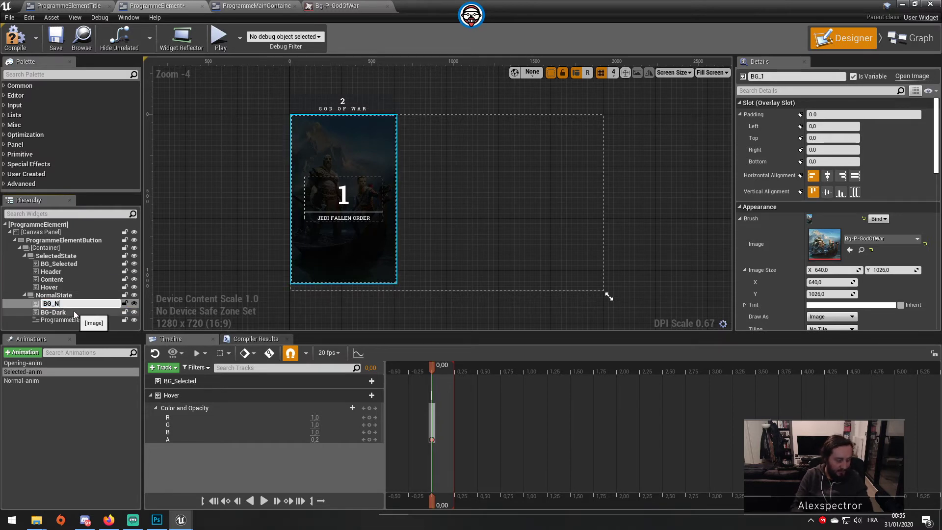
type("ormal")
key("Return")
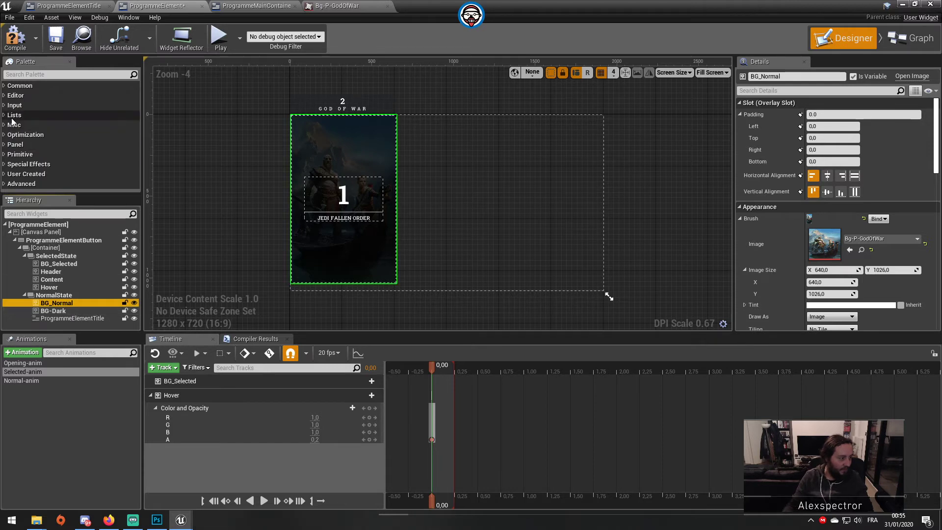
left_click(7, 39)
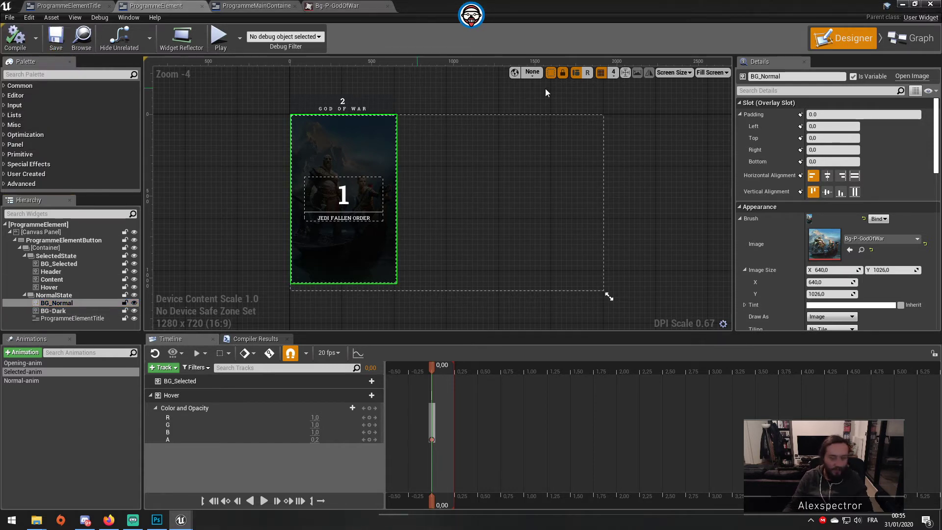
In the Event Graph, shift both title SetText node groups along to make room after the last Set Brush from Texture.
left_click(914, 39)
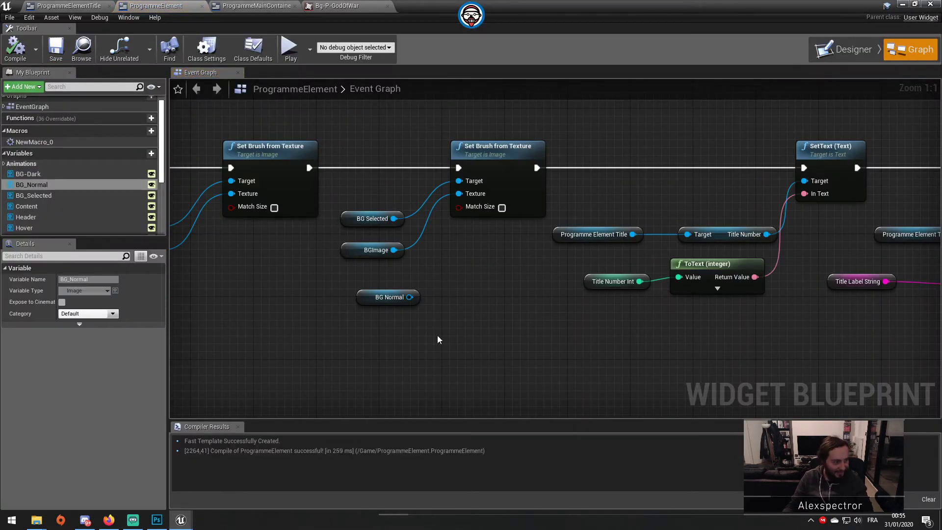
scroll(525, 343, "down", 4)
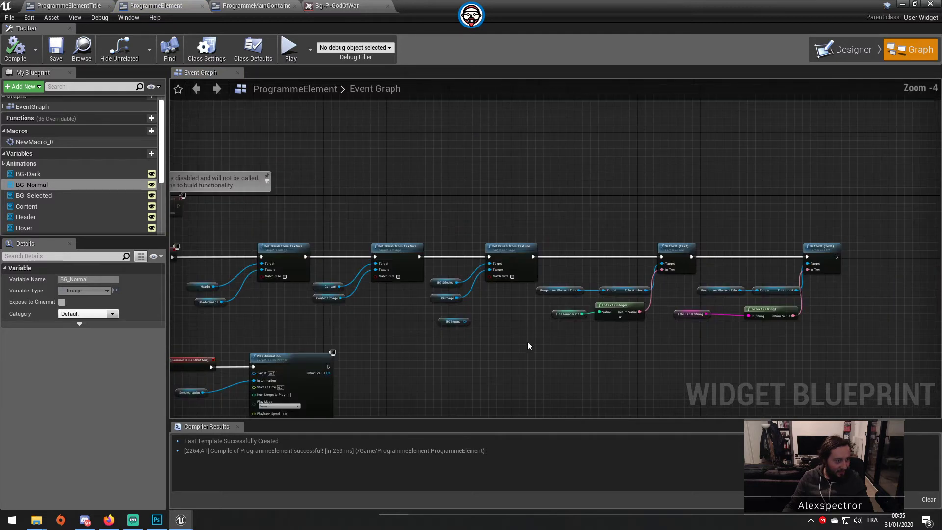
left_click_drag(865, 351, 534, 234)
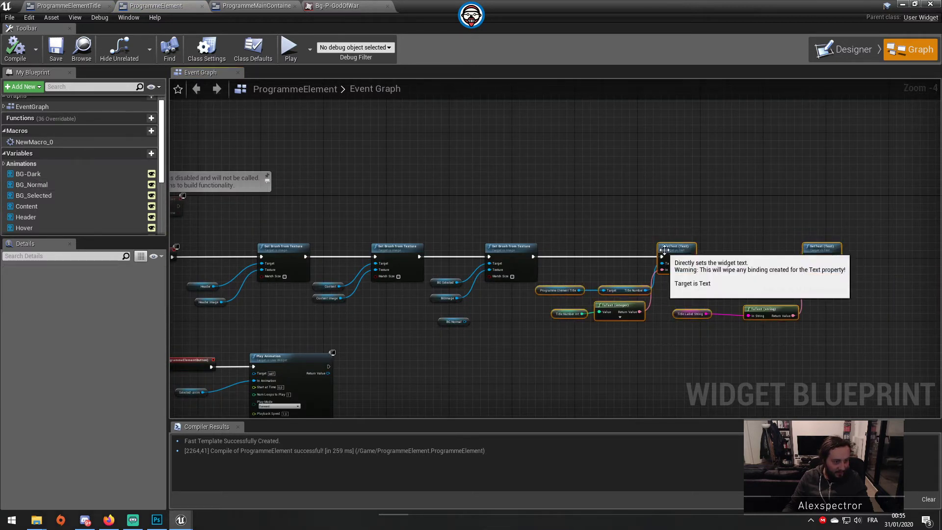
left_click_drag(660, 249, 738, 249)
Add a Set Brush from Texture node targeting BG Normal in the gap before the first SetText node.
left_click_drag(464, 322, 588, 243)
type("set brus")
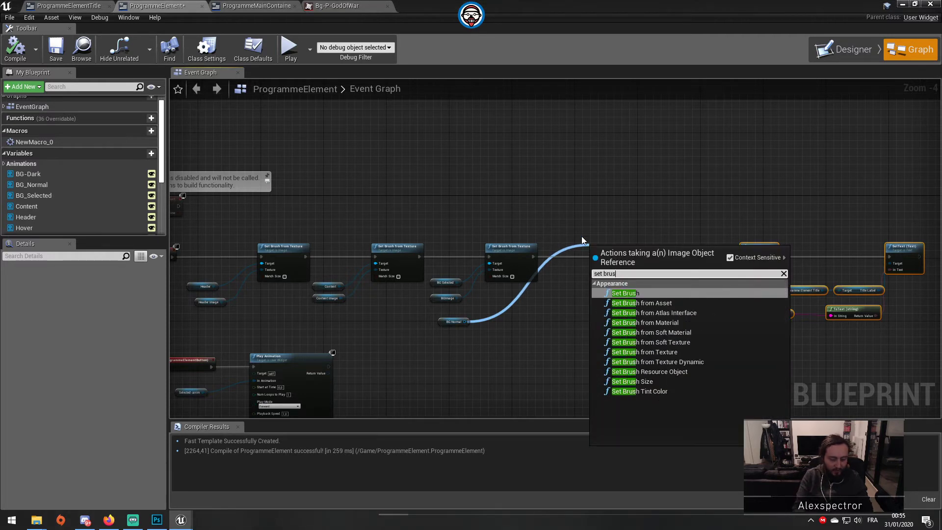
type("h from texture")
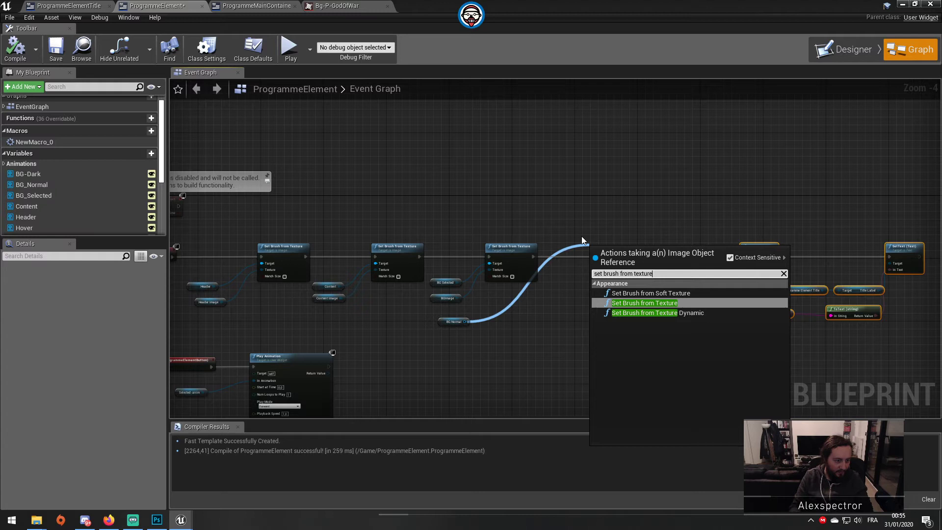
key("Return")
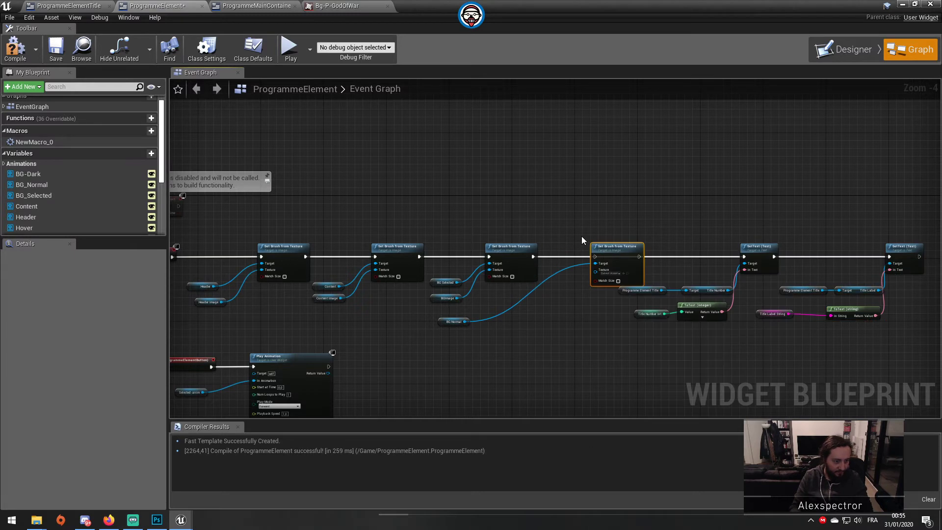
Wire the new Set Brush from Texture into the execution chain before SetText, connect BGImage to its Texture, and compile and save.
scroll(581, 236, "up", 3)
left_click_drag(484, 264, 604, 265)
left_click_drag(676, 265, 865, 265)
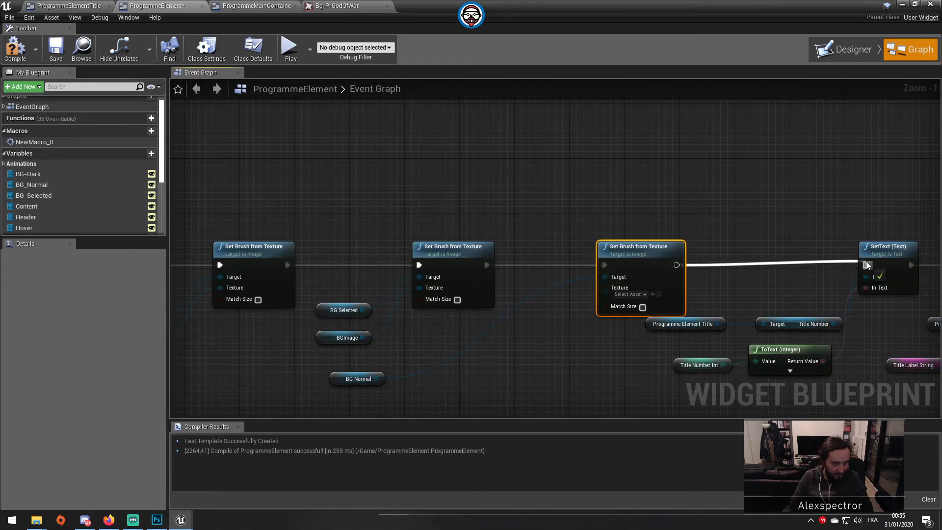
mouse_move(362, 338)
left_mouse_down()
mouse_move(392, 353)
mouse_move(608, 300)
mouse_move(602, 306)
left_mouse_up()
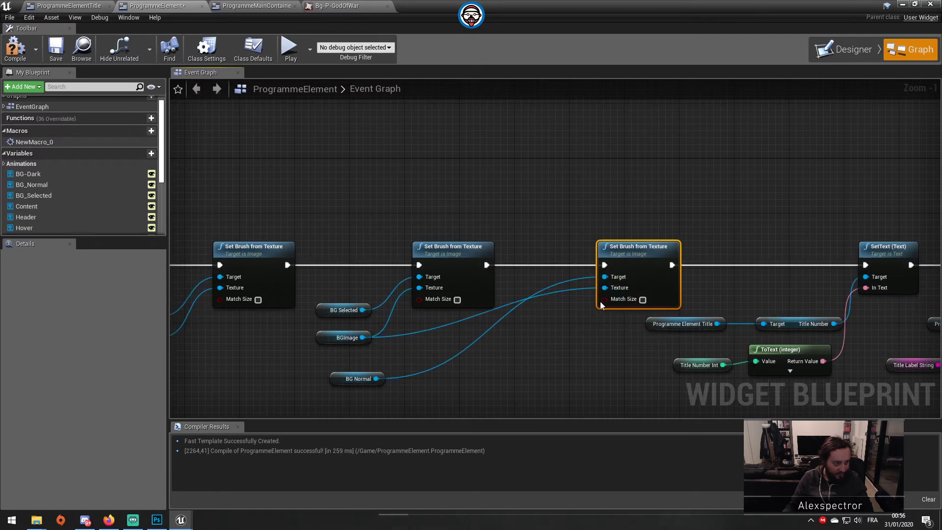
left_click(23, 53)
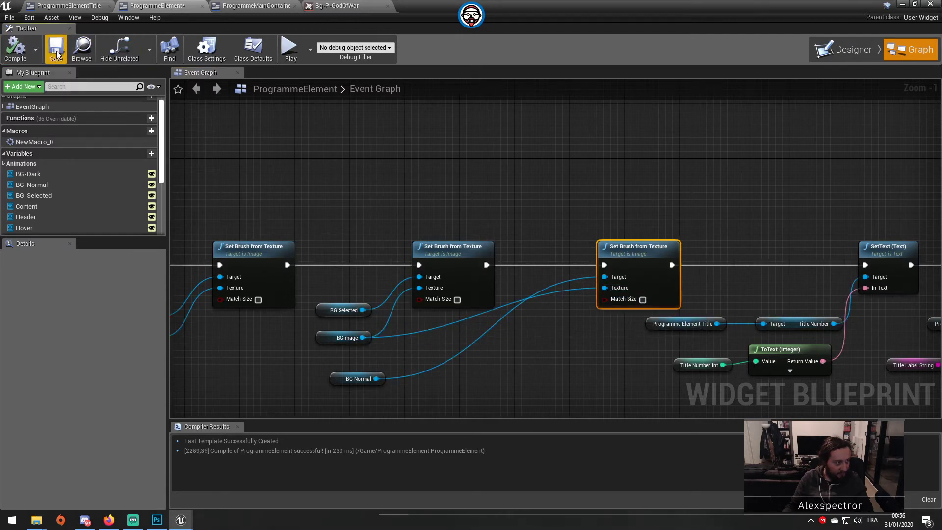
Move the title SetText nodes farther along and enclose them in a comment named "Set Title Text / Number".
scroll(541, 362, "down", 3)
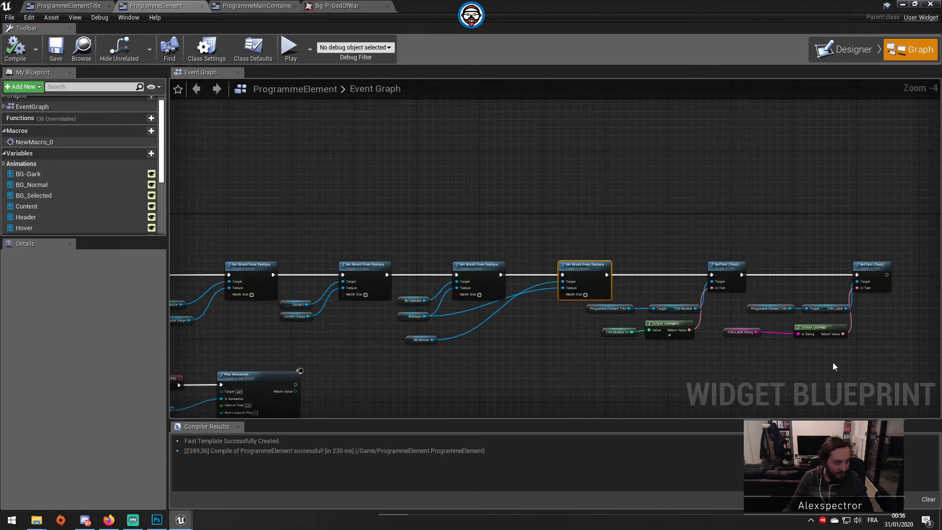
left_click_drag(908, 365, 631, 258)
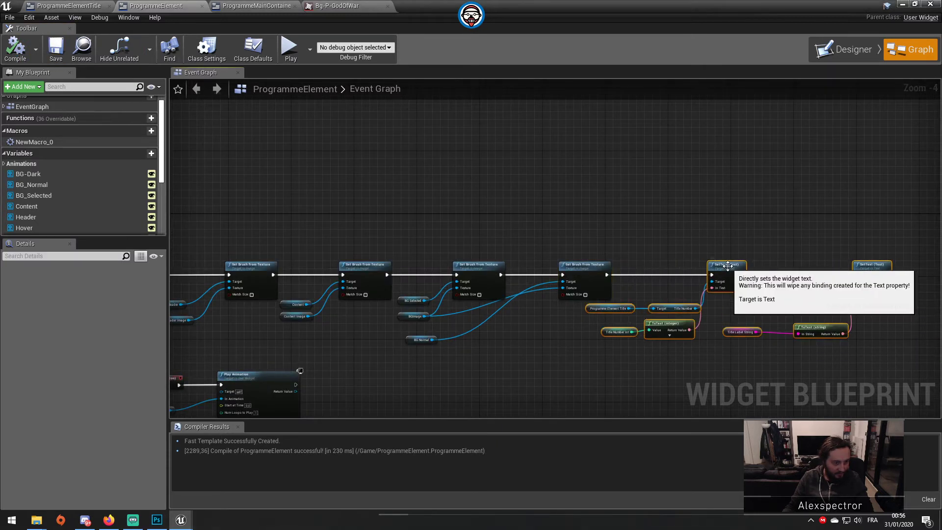
left_click_drag(729, 267, 787, 267)
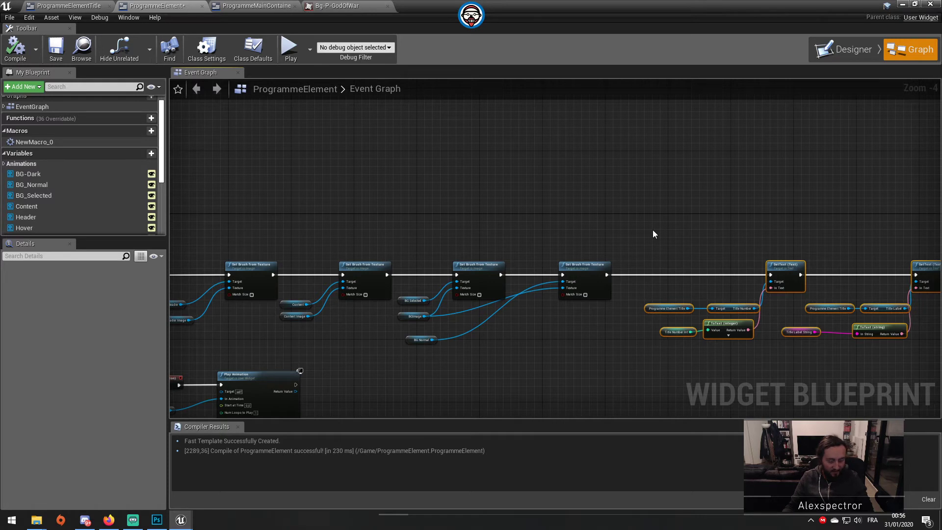
key("c")
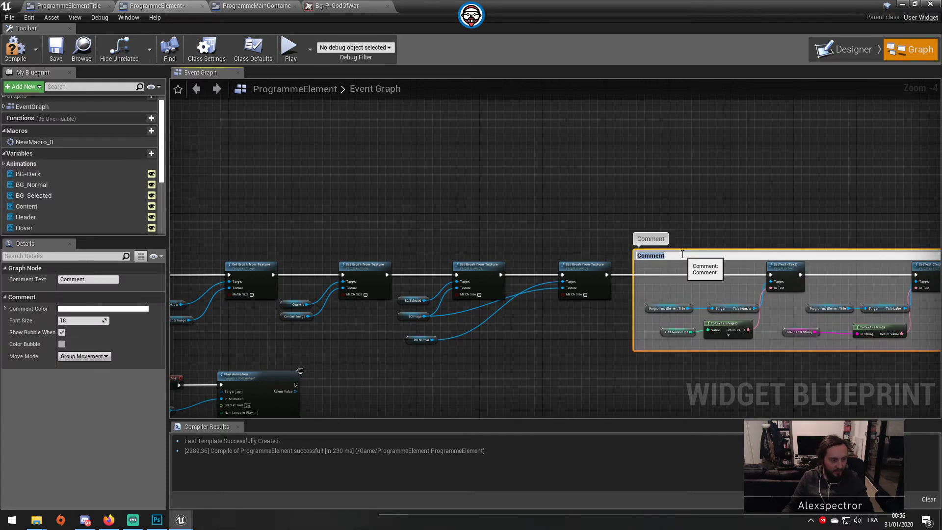
key("BackSpace")
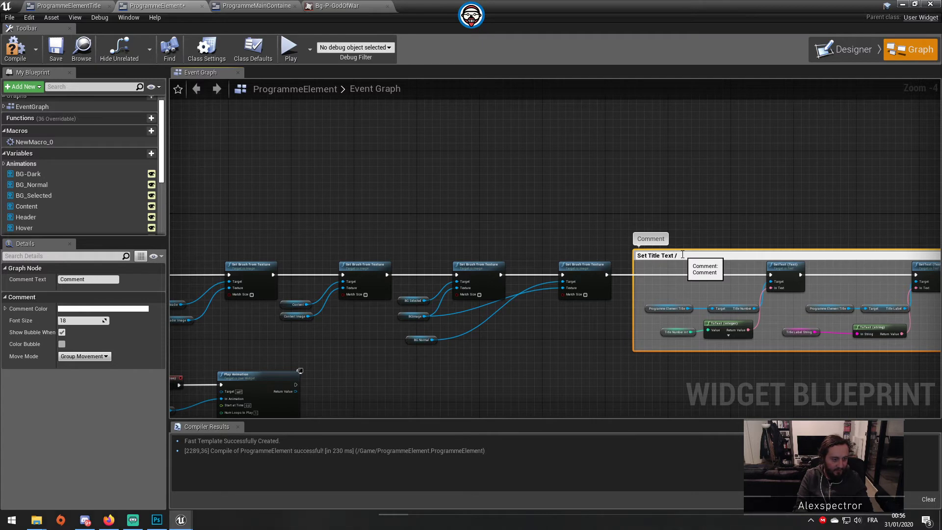
type("er")
key("Return")
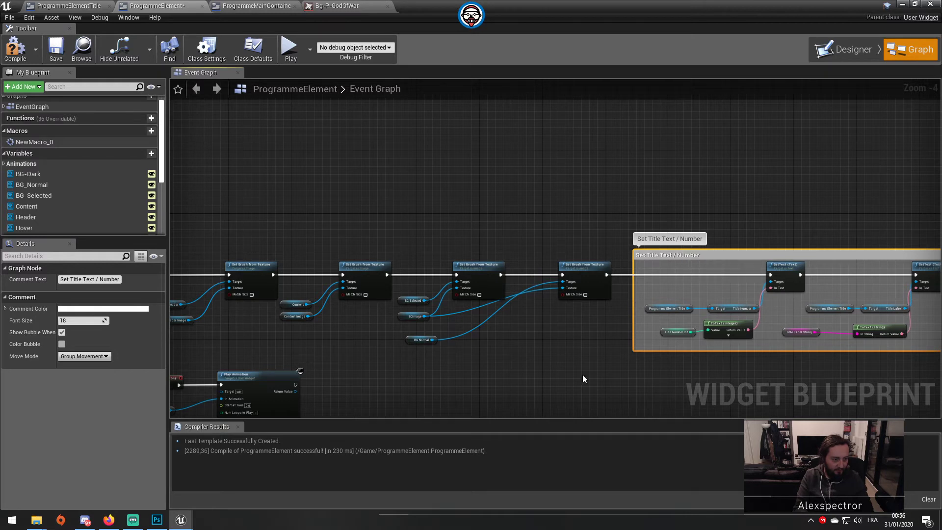
Enclose the four Set Brush from Texture nodes and their inputs in a comment named "Set Images (BG, Infos)".
right_click_drag(459, 377, 603, 365)
mouse_move(303, 240)
left_mouse_down()
mouse_move(396, 296)
mouse_move(758, 340)
left_mouse_up()
type("c")
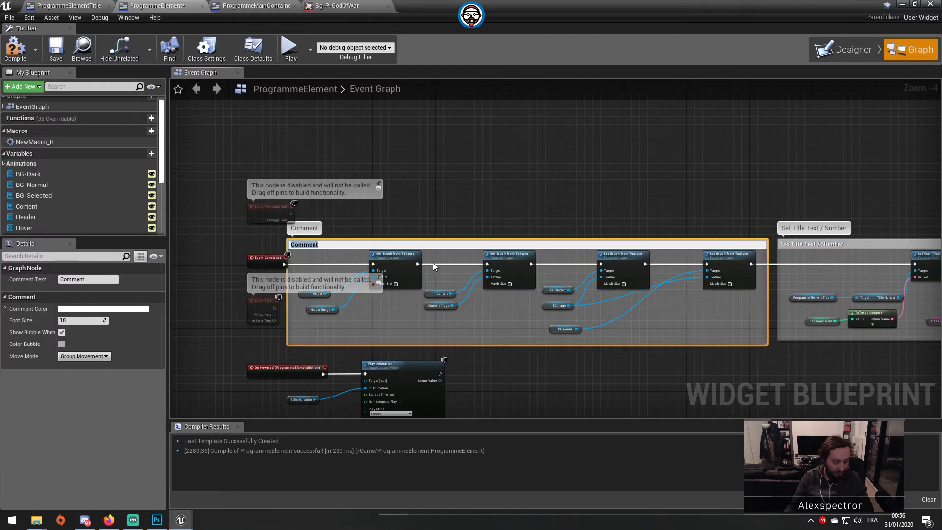
type("Set Img")
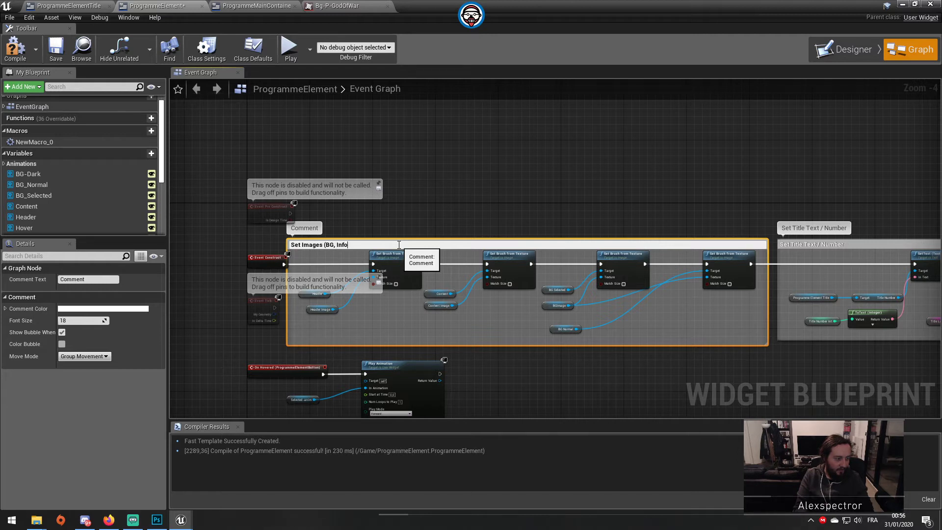
key("Return")
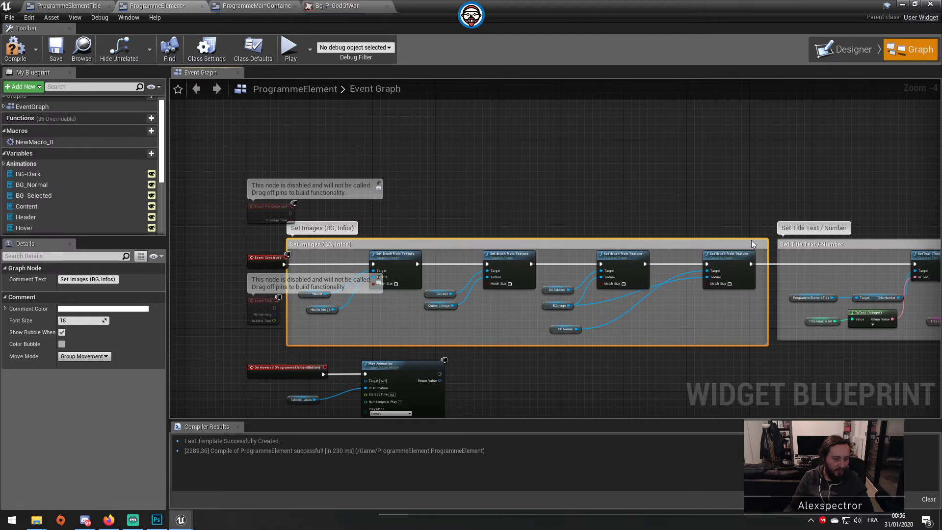
Move the On Clicked (ProgrammeElementButton) event node farther away from its Flip Flop node.
right_click_drag(368, 411, 465, 287)
scroll(466, 287, "up", 3)
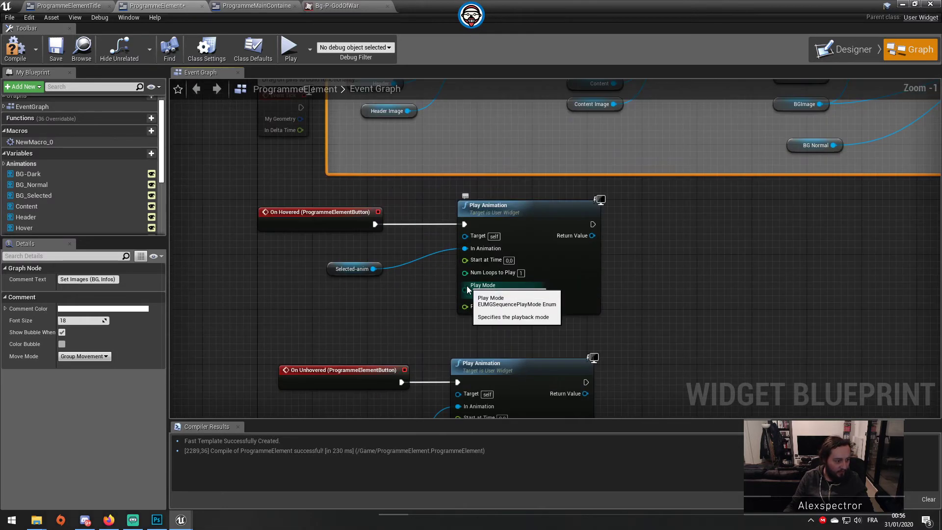
scroll(368, 294, "down", 3)
right_click_drag(485, 366, 579, 345)
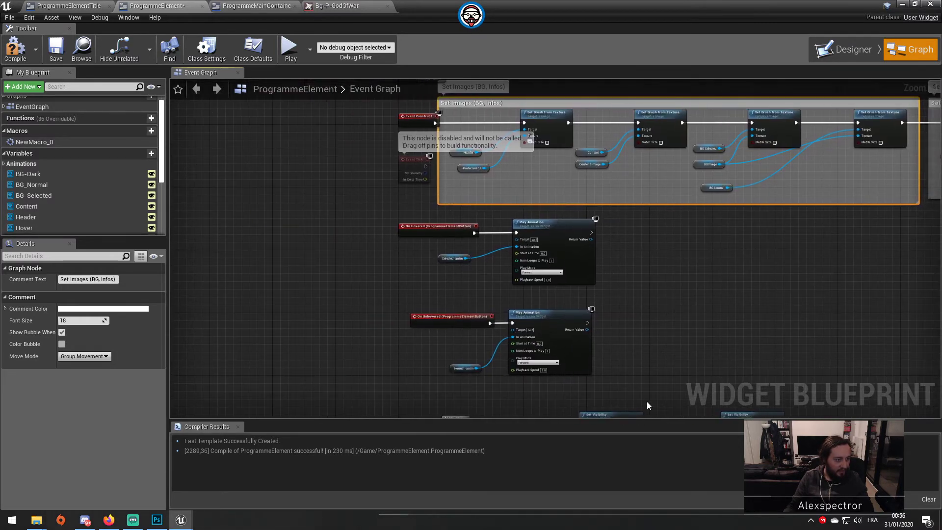
scroll(628, 364, "down", 2)
right_click_drag(627, 364, 625, 233)
scroll(578, 285, "up", 3)
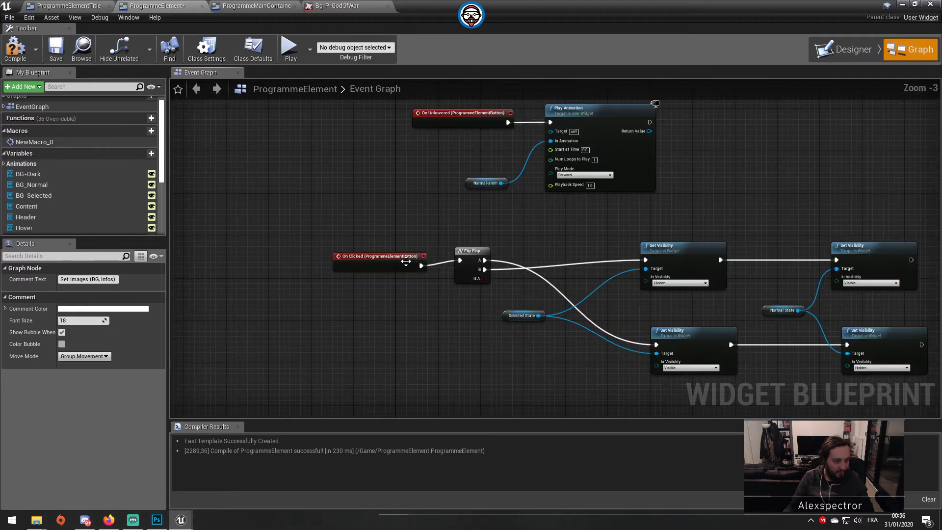
left_click_drag(389, 262, 362, 262)
Enclose the Flip Flop, the four Set Visibility nodes and their state variables in a comment named "Change Visibility on Click".
right_click_drag(446, 255, 440, 203)
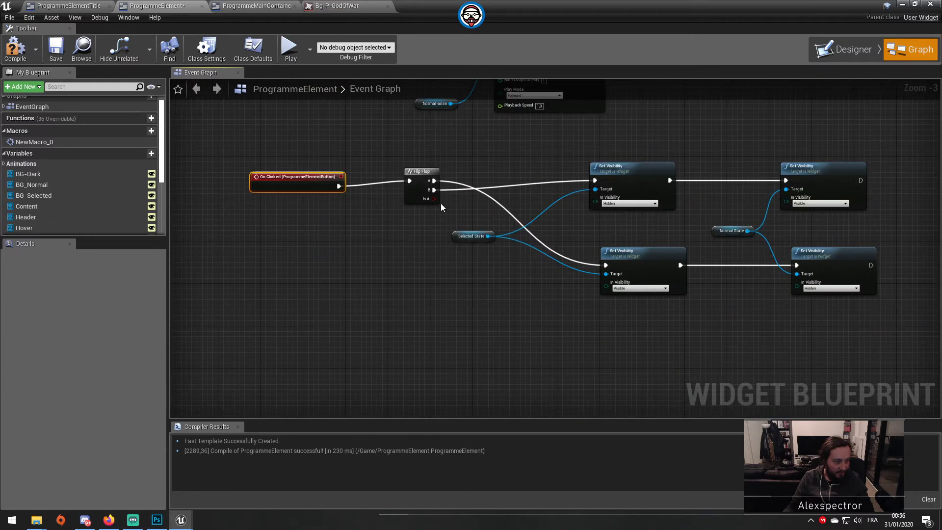
left_click(393, 162)
left_click_drag(393, 162, 920, 328)
type("c")
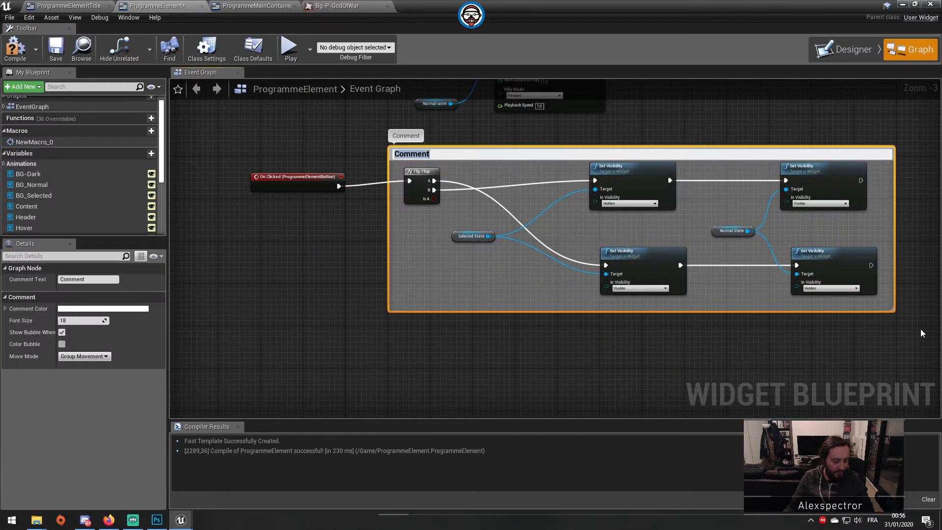
type("Change Visibility on Cli")
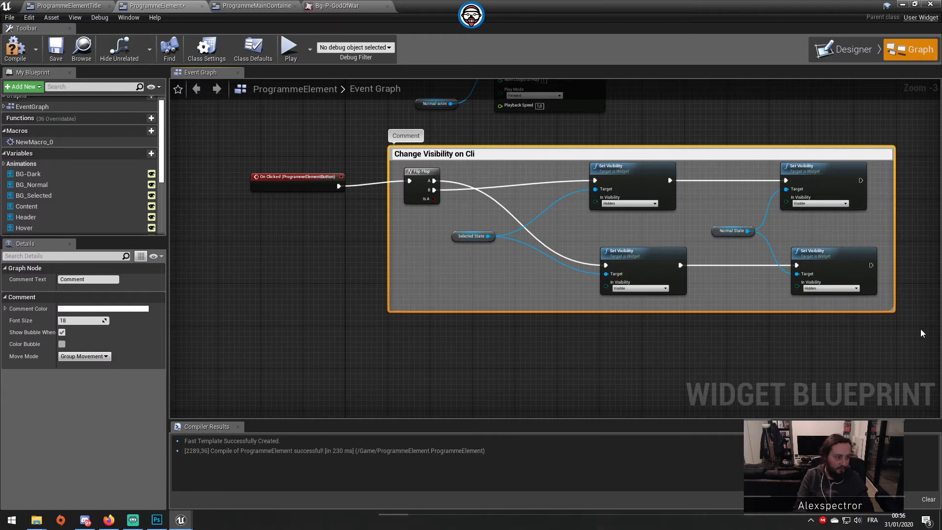
type("ck")
key("Return")
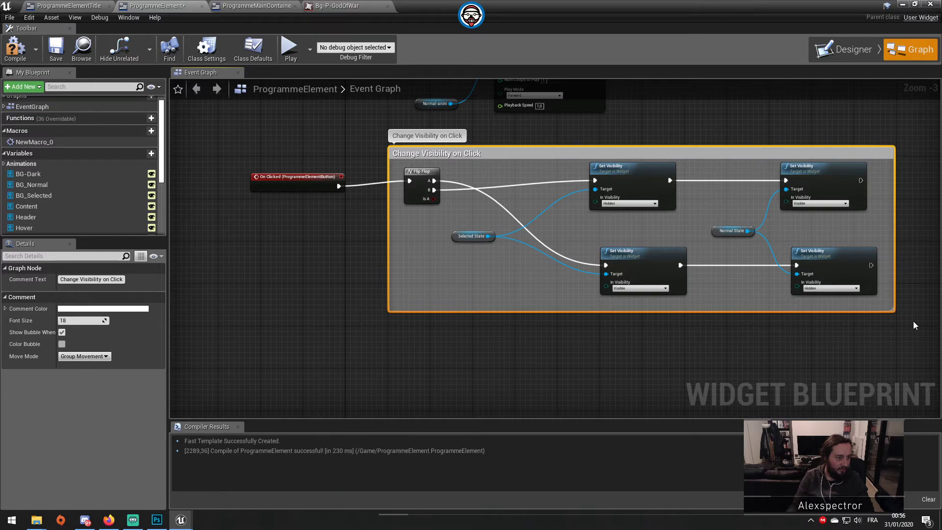
Compile and save the ProgrammeElement widget blueprint.
right_click_drag(444, 218, 443, 294)
scroll(332, 269, "down", 3)
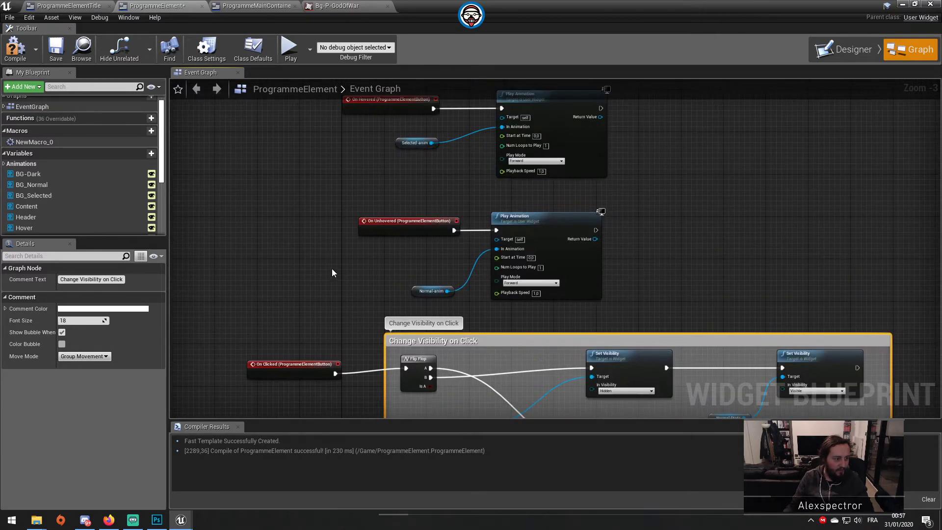
left_click(15, 49)
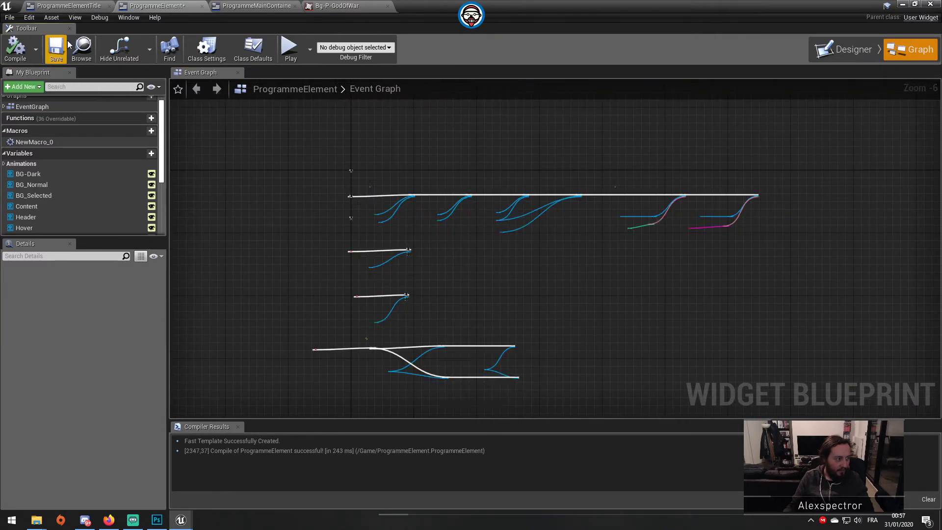
left_click(57, 49)
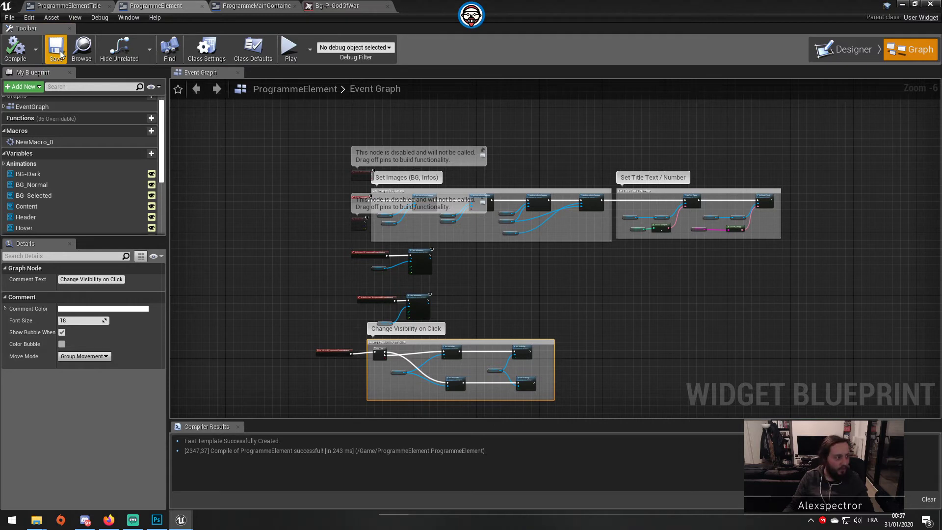
Return to the main level editor and play the level in a full-screen viewport.
left_click(900, 7)
left_click(492, 37)
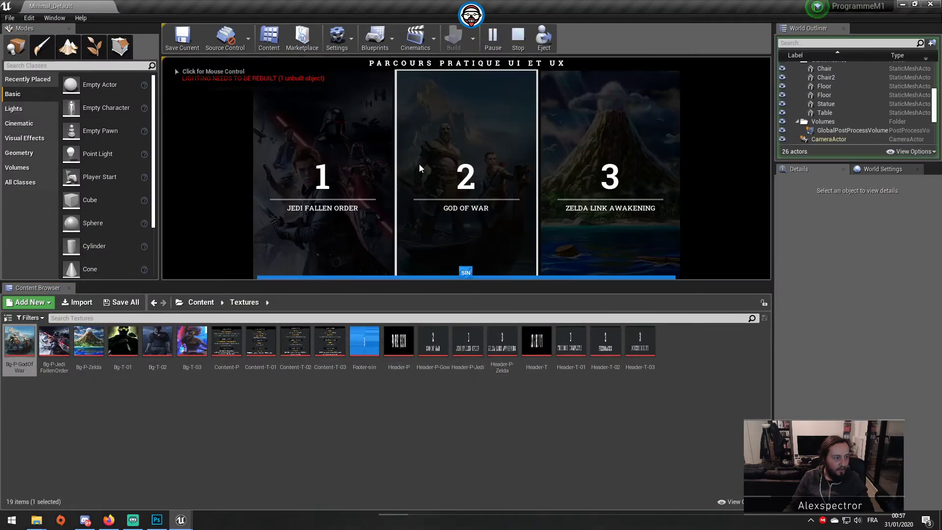
key("F11")
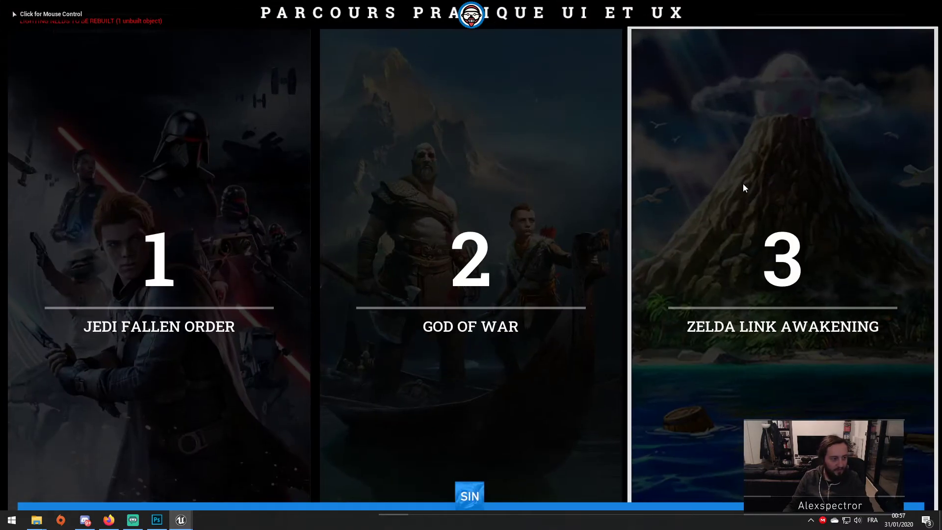
Test the hover highlight by moving the focus repeatedly back and forth across the three programme tiles.
key("Left")
key("Left")
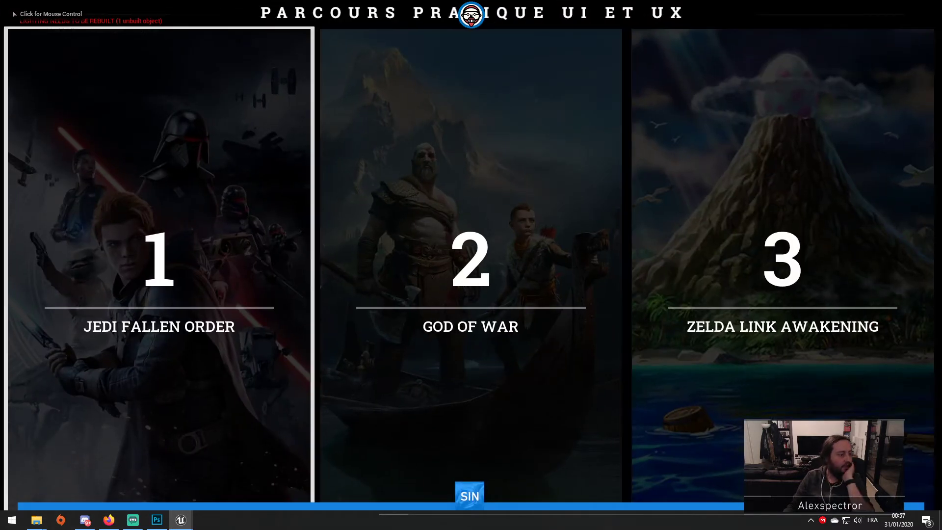
key("Right")
key("Right")
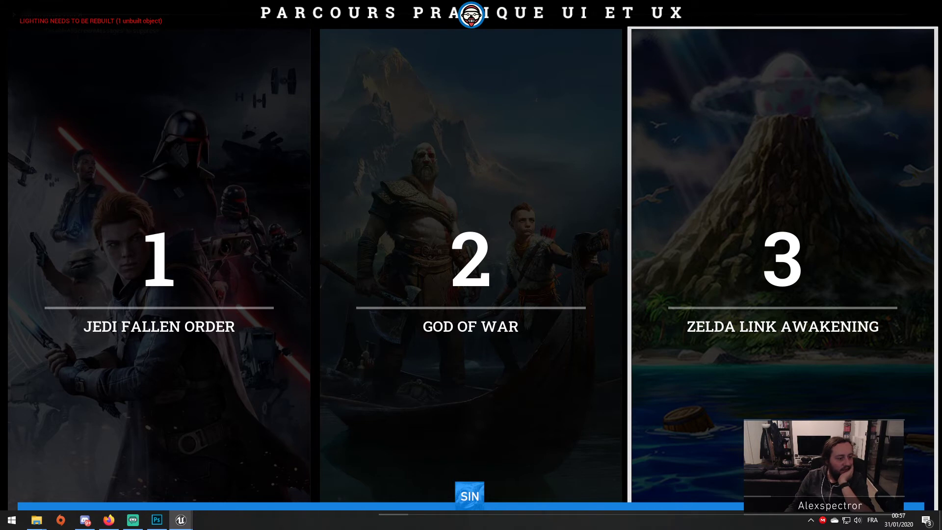
key("Left")
key("Left")
key("Right")
key("Right")
key("Left")
key("Left")
key("Right")
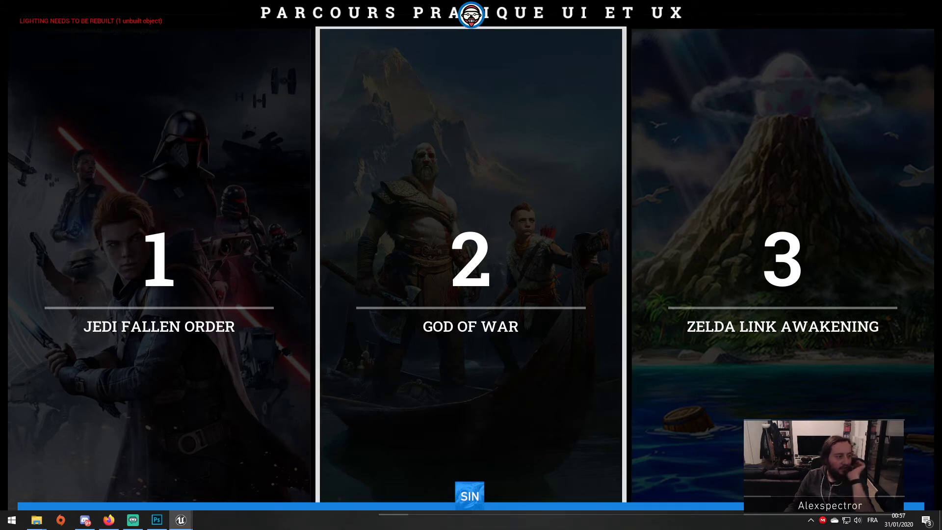
key("Left")
key("Right")
key("Right")
key("Left")
key("Left")
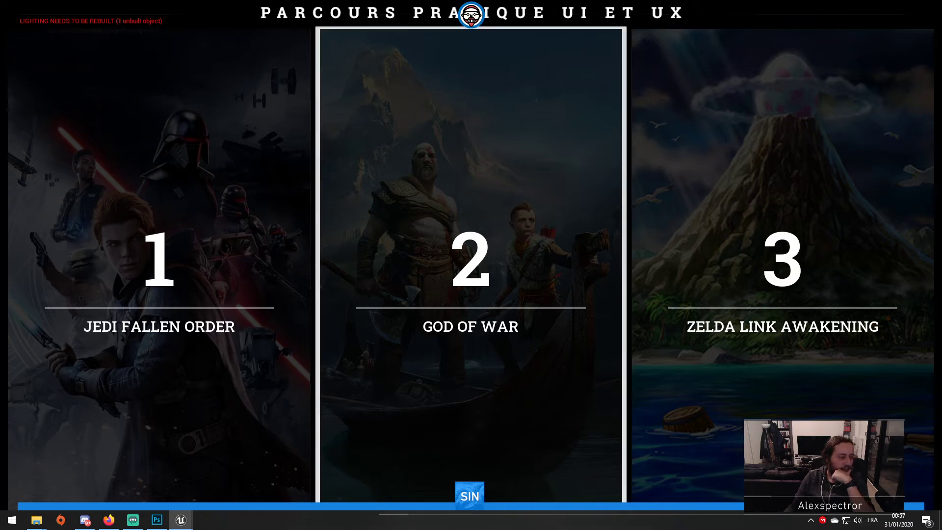
key("Right")
key("Right")
key("Left")
key("Left")
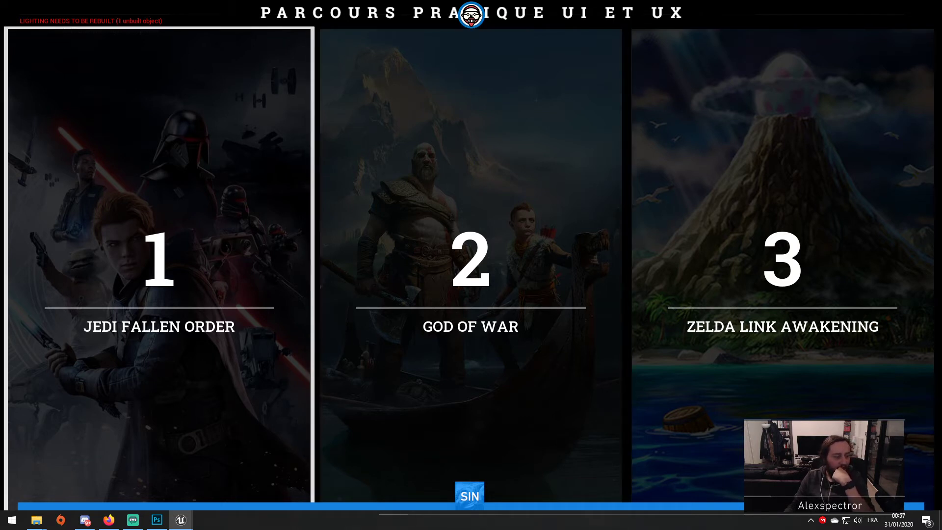
key("Right")
key("Right")
key("Left")
key("Left")
key("Right")
key("Right")
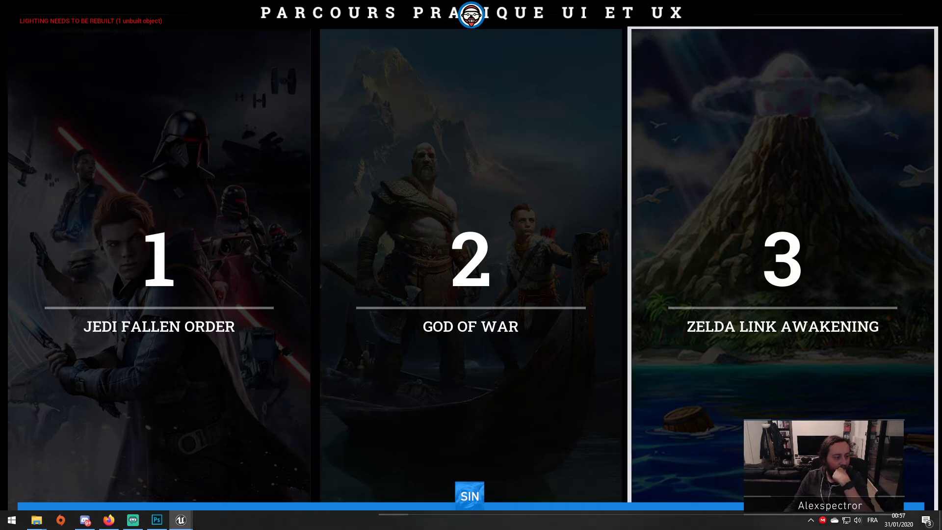
key("Left")
key("Left")
key("Right")
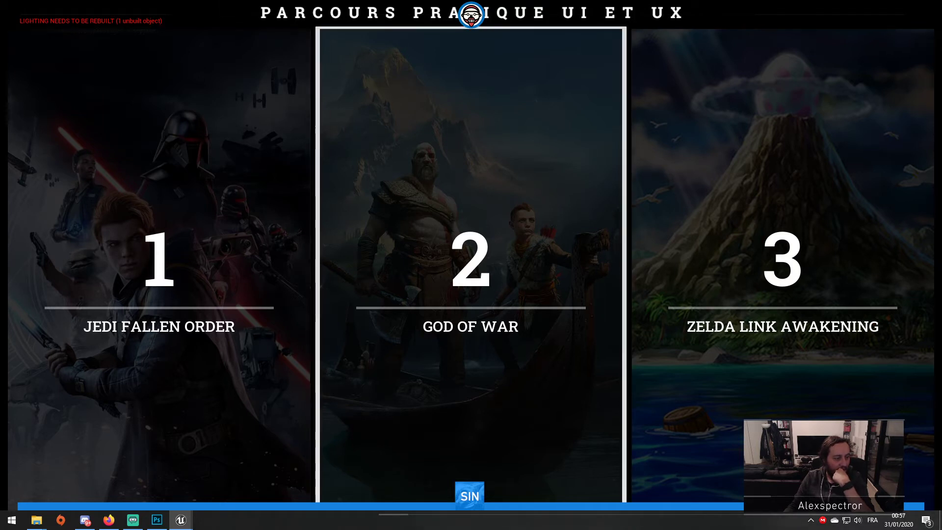
key("Left")
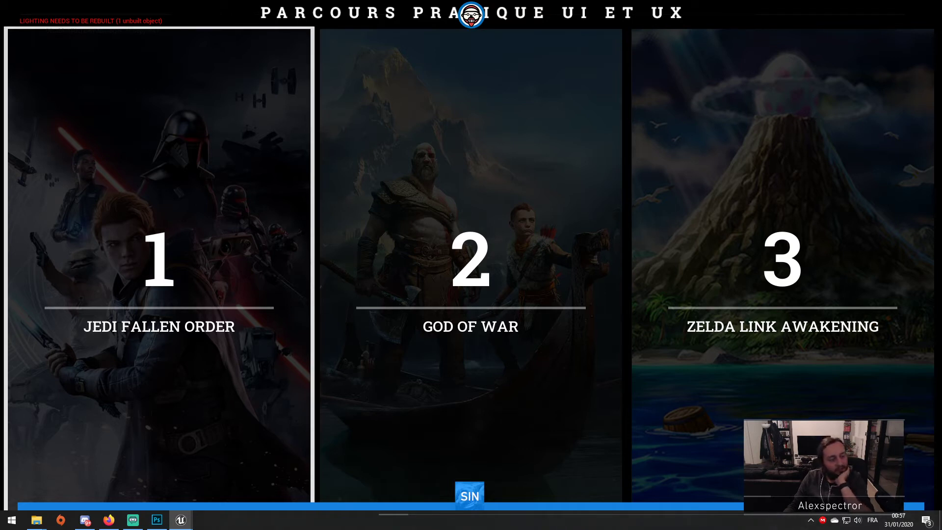
key("Right")
key("Right")
key("Right")
key("Right")
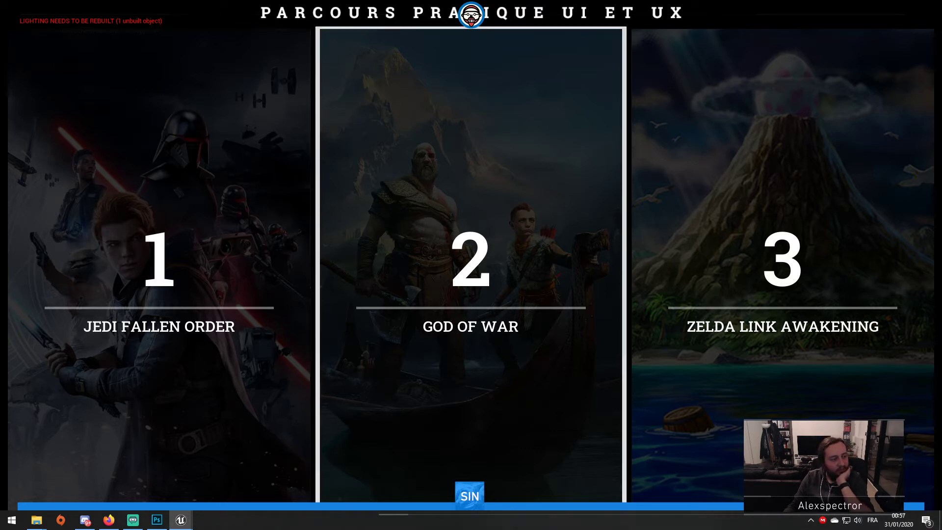
key("Right")
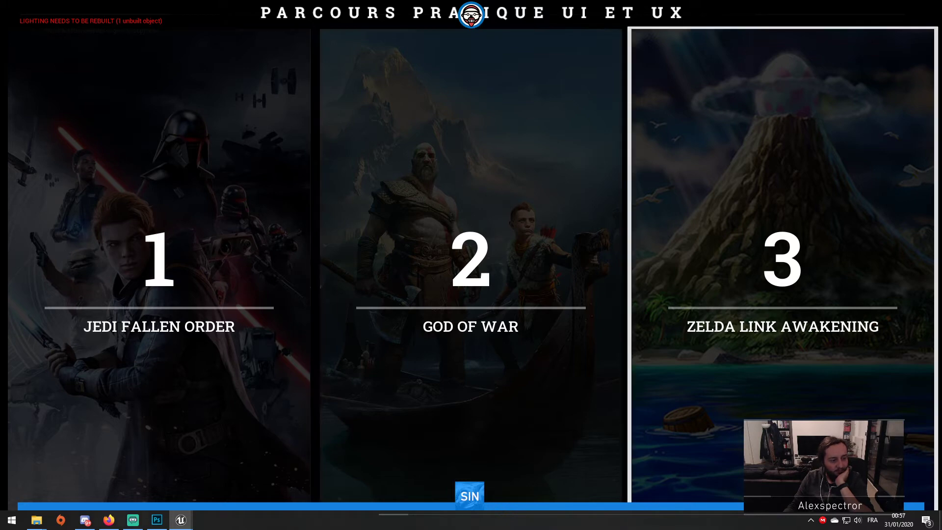
key("Left")
key("Left")
Test toggling the programme tiles between their normal and selected states, and end the play session.
left_click(230, 235)
left_click(431, 243)
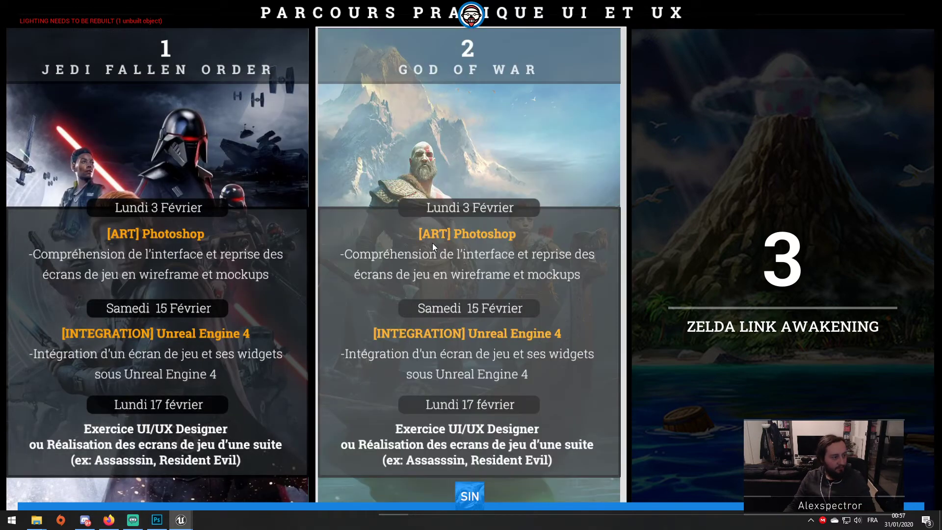
left_click(432, 242)
left_click(432, 242)
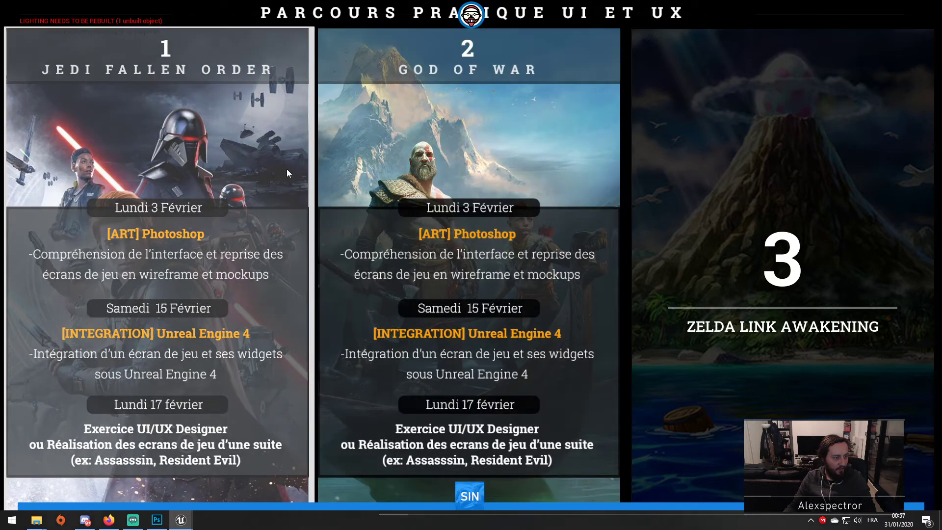
left_click(286, 169)
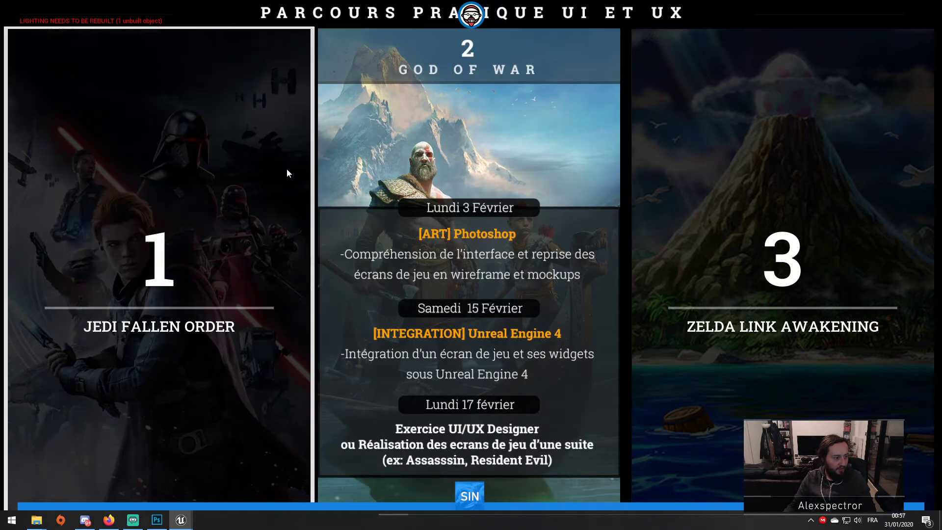
left_click(434, 164)
left_click(666, 166)
key("Escape")
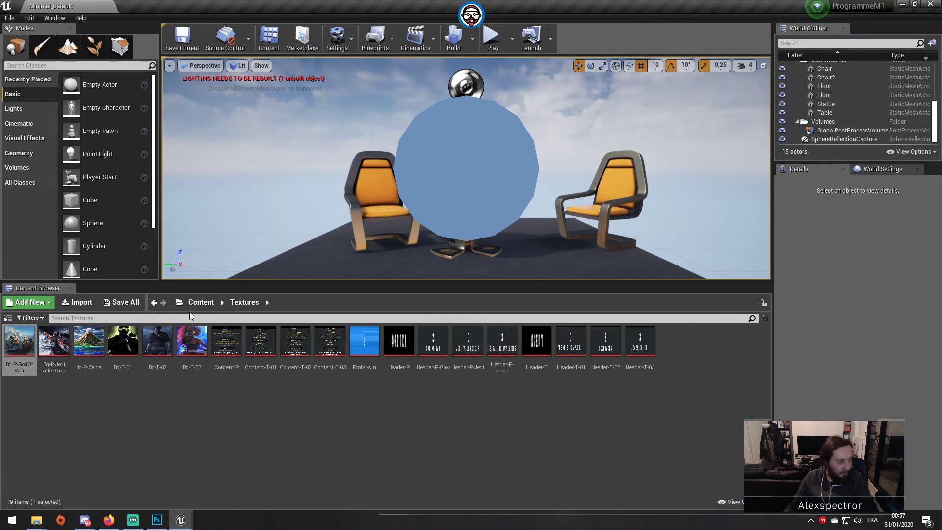
Open the ProgrammeElement widget from the Content folder and show it in the Designer view.
left_click(199, 304)
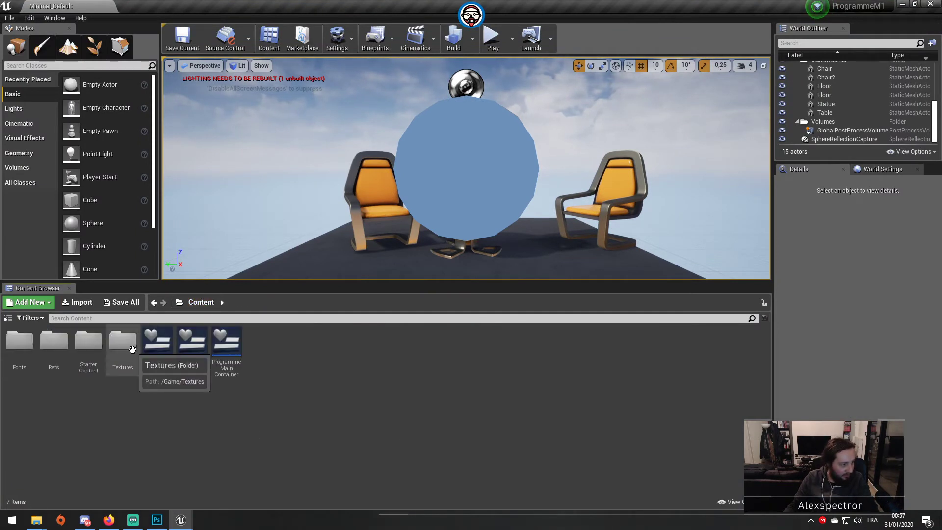
double_click(129, 346)
left_click(188, 305)
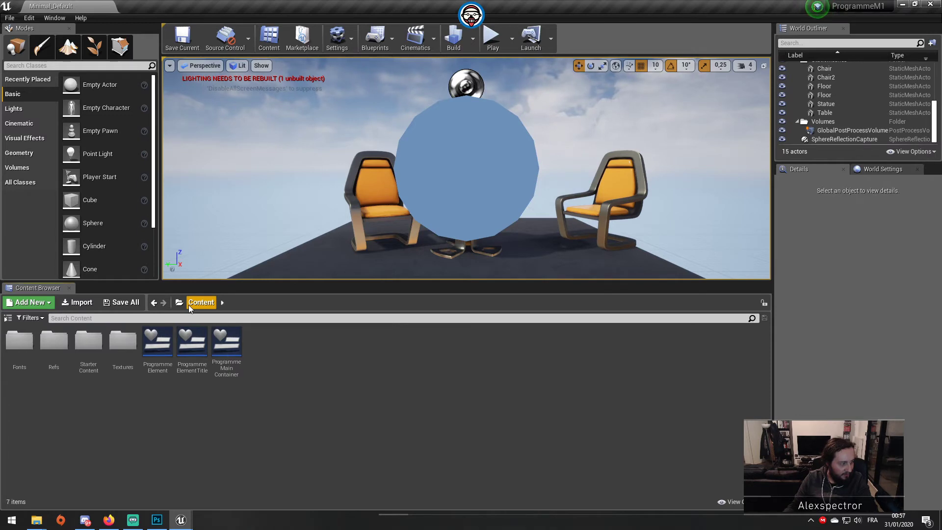
double_click(155, 341)
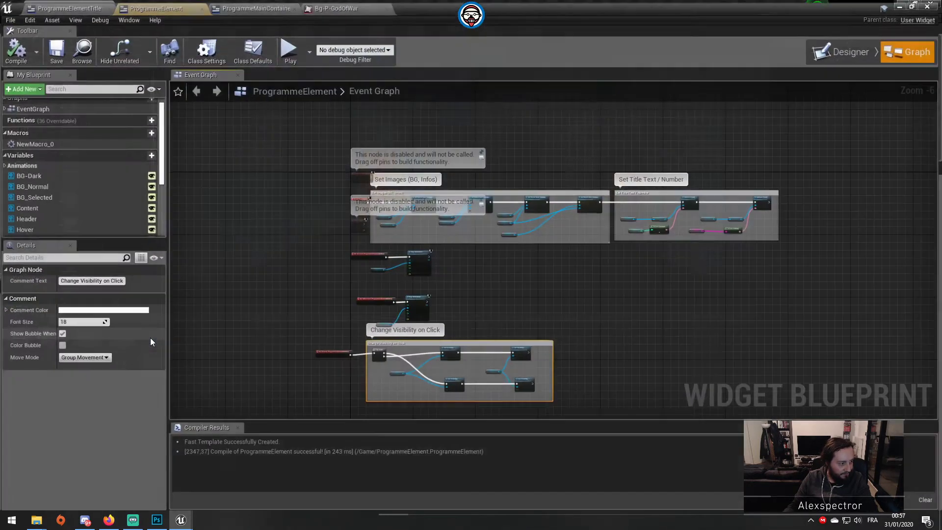
left_click(855, 54)
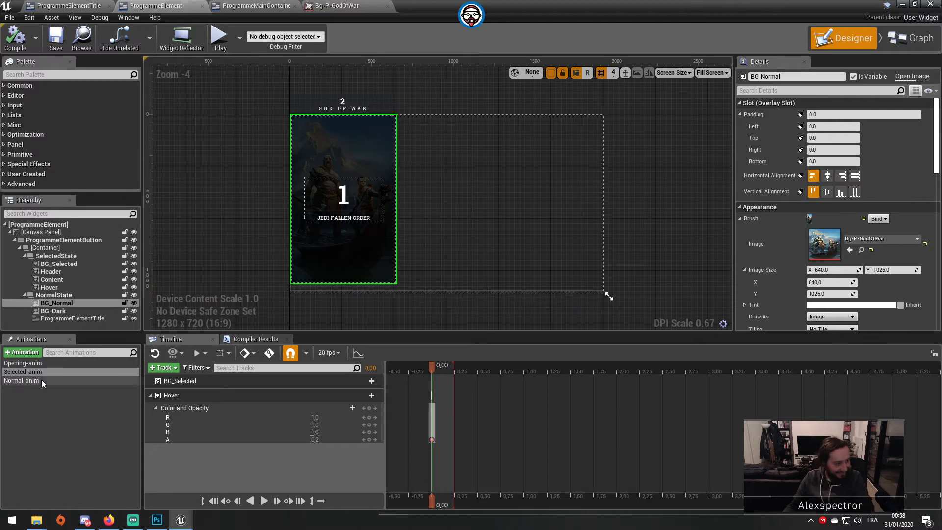
Set the Hover image's alpha key at time 0 to 0 in Selected-anim and save the ProgrammeElement widget.
left_click(17, 381)
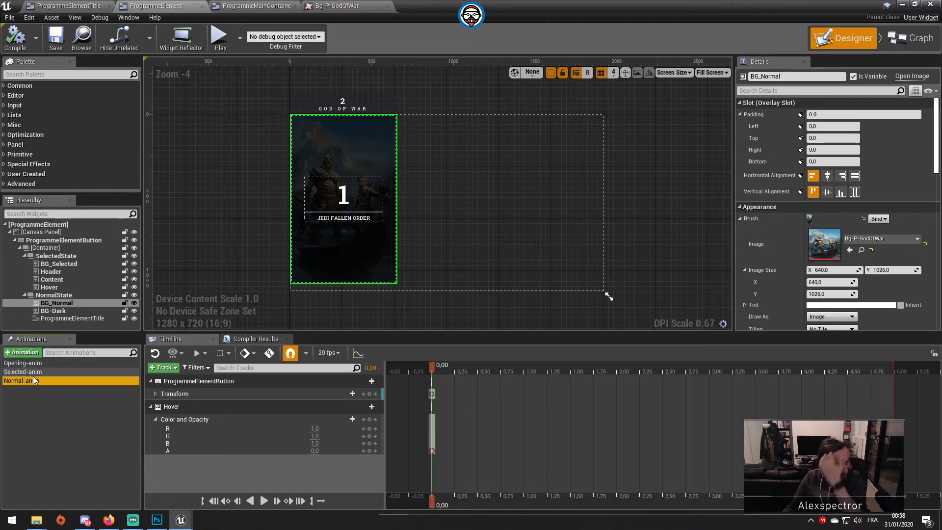
left_click(34, 375)
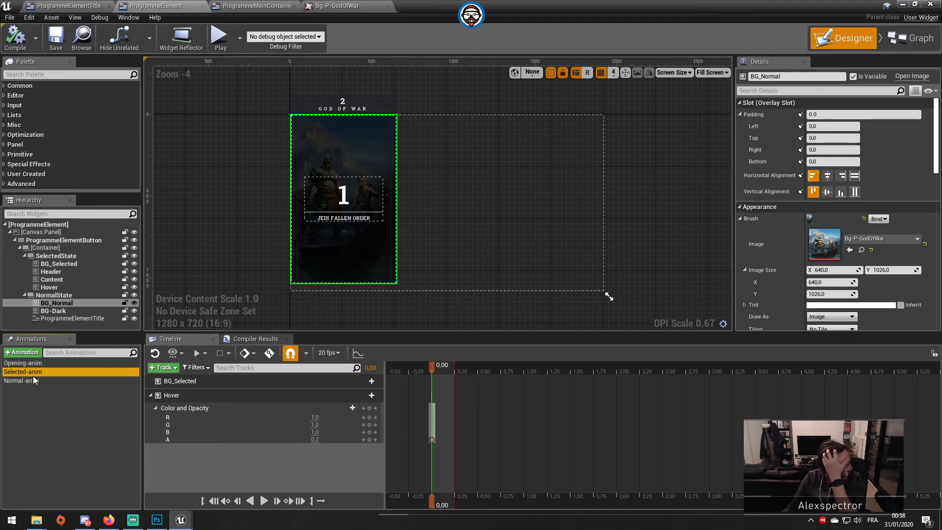
left_click(37, 378)
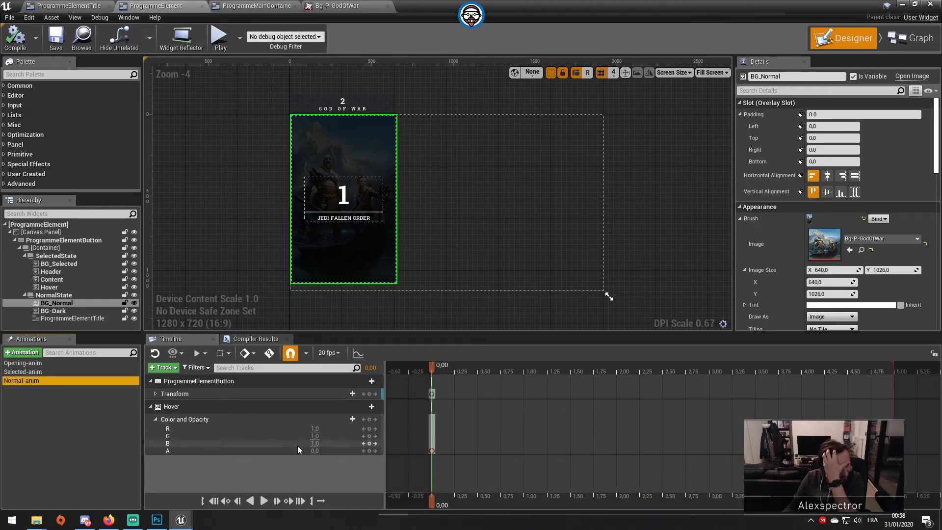
left_click(35, 365)
left_click(35, 371)
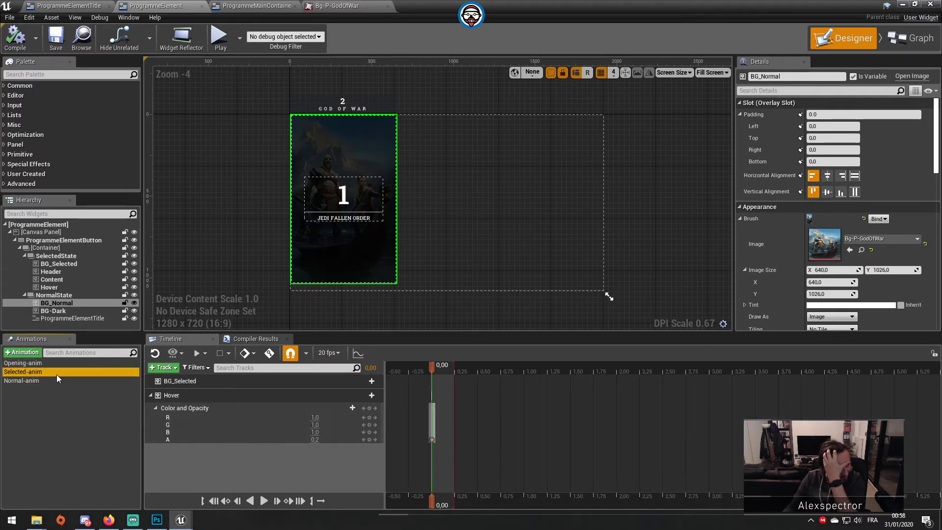
left_click(314, 439)
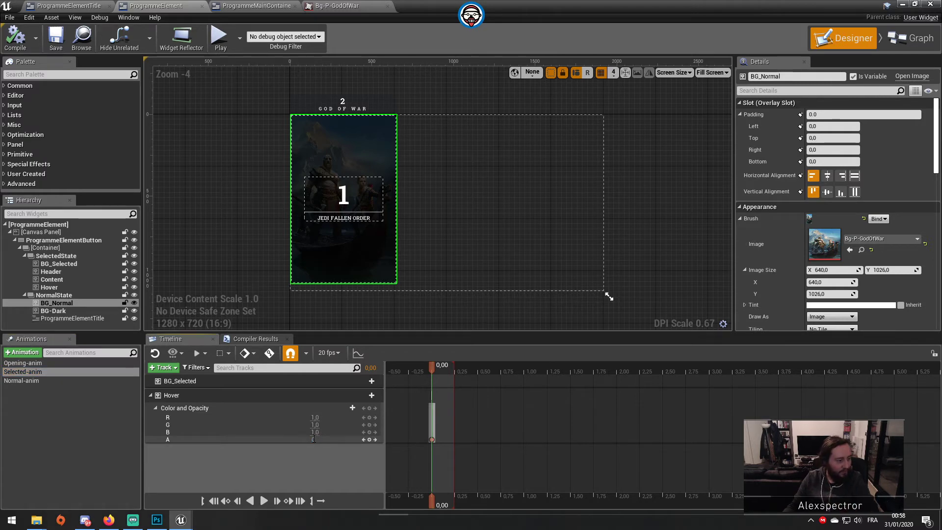
type("0")
key("Return")
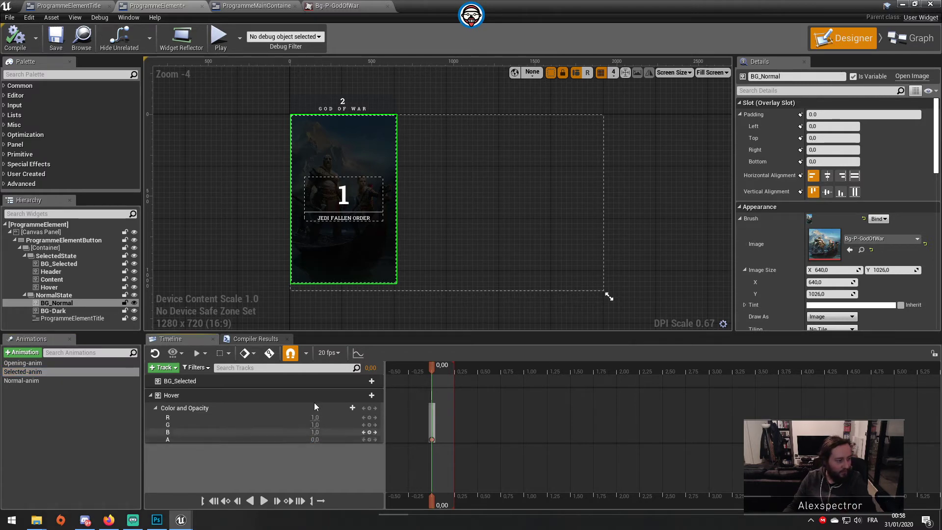
left_click(56, 44)
Play the level full screen to check the programme cards' hover and selected states, then end the preview.
left_click(900, 4)
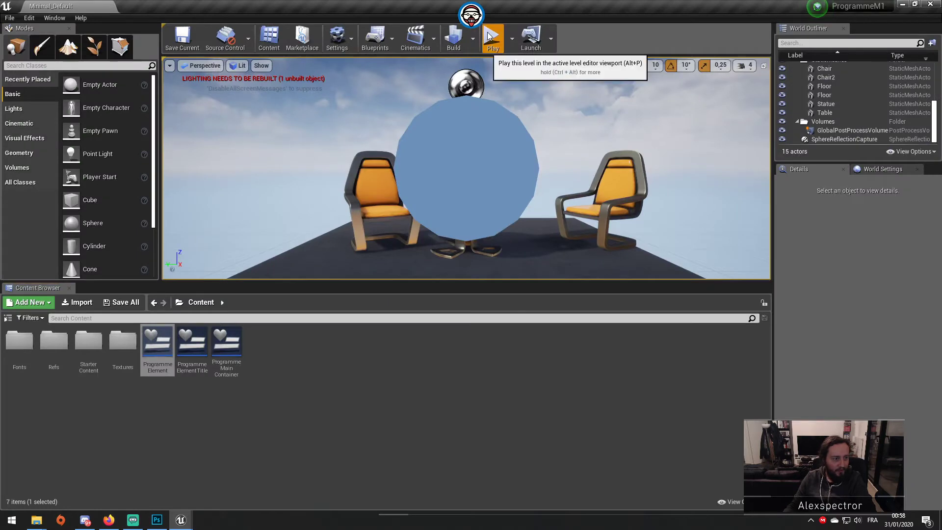
left_click(491, 37)
key("F11")
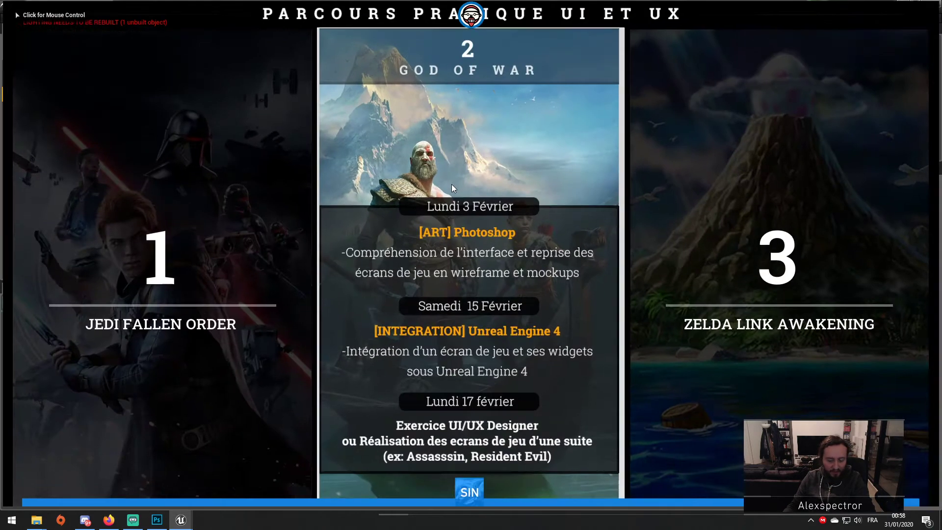
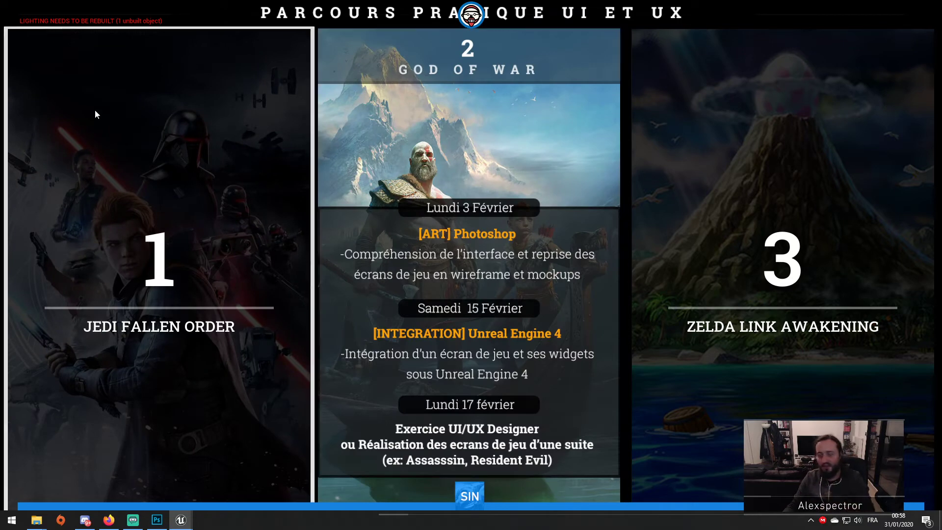
key("Escape")
key("F11")
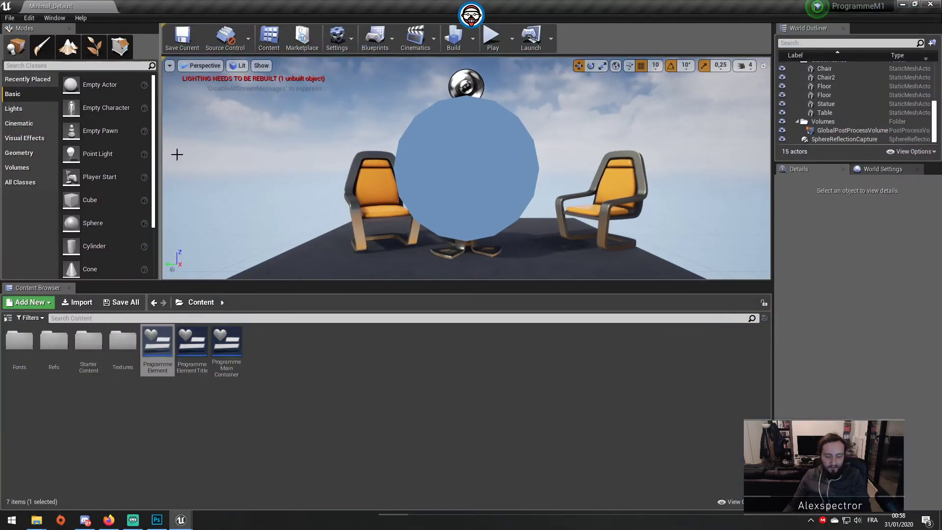
Return to the ProgrammeElement widget, select its ProgrammeElementTitle, and open the ProgrammeElementTitle widget's design layout.
double_click(158, 346)
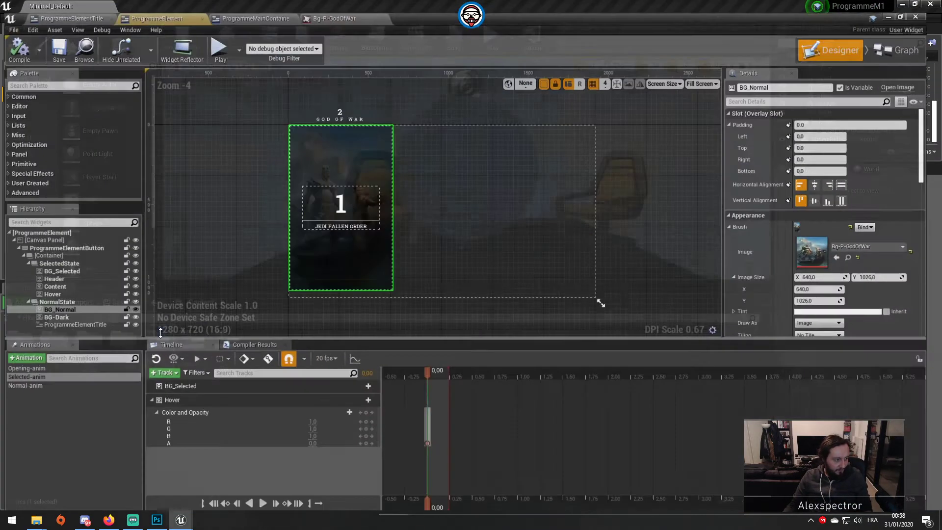
left_click(337, 219)
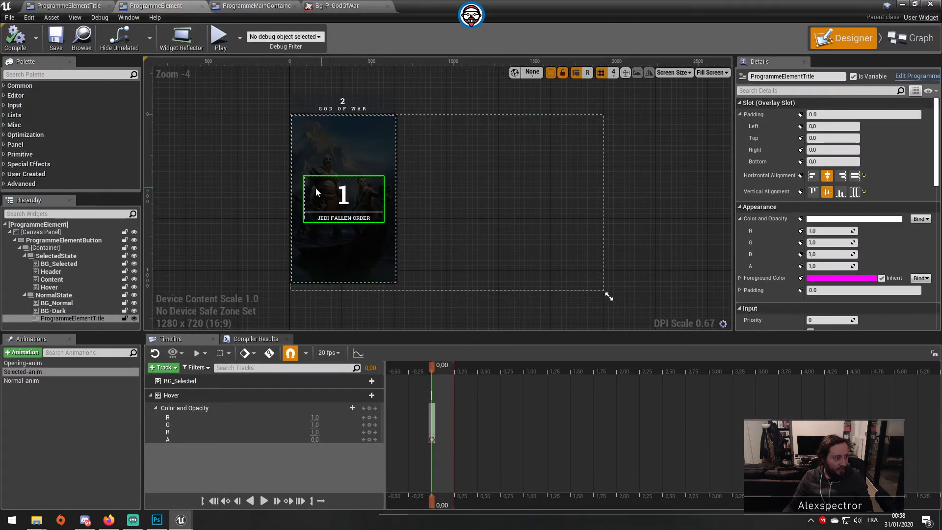
left_click(57, 318)
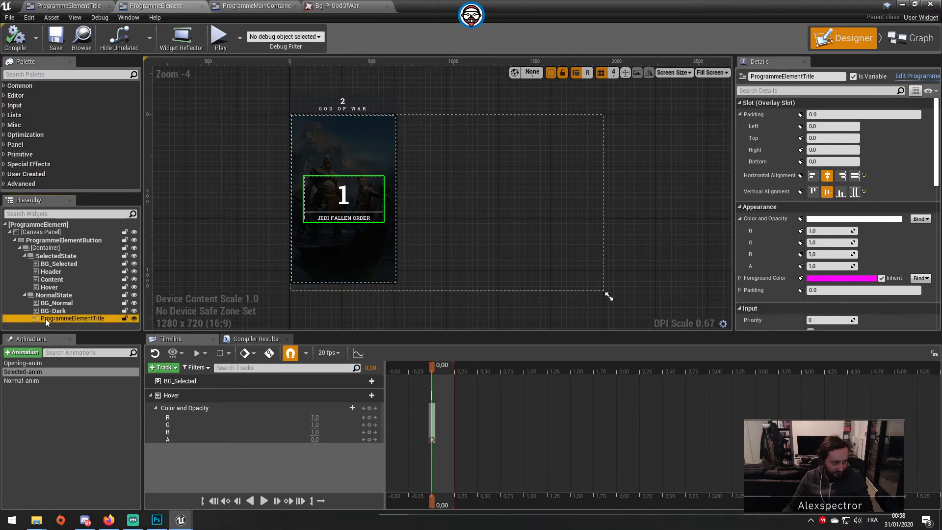
left_click(891, 47)
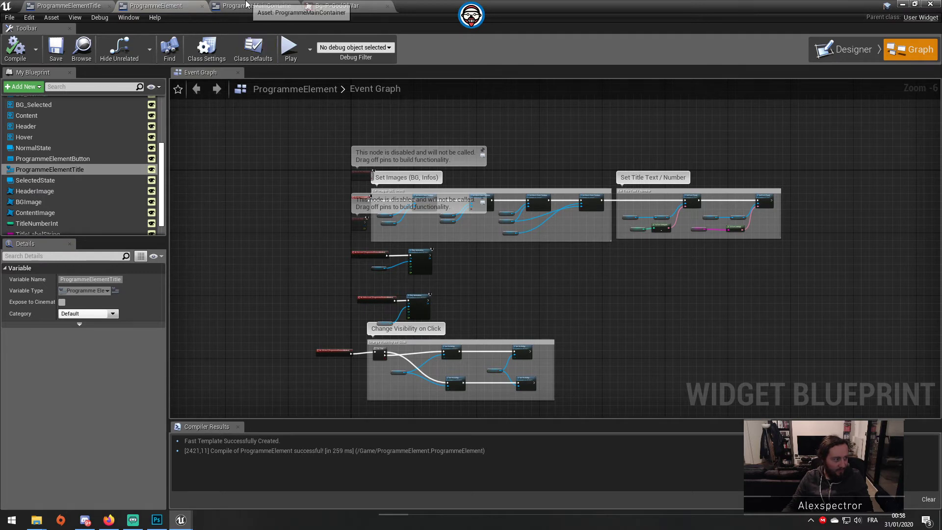
left_click(68, 6)
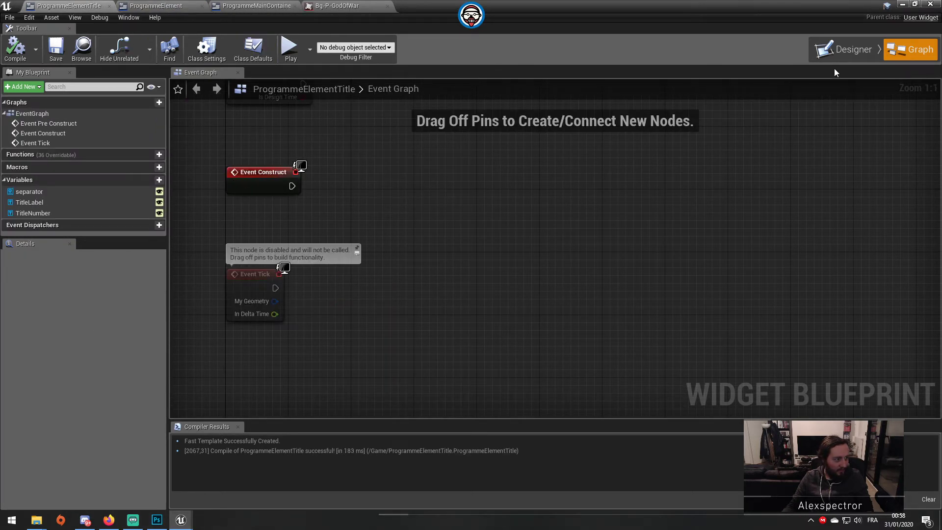
left_click(851, 49)
Duplicate the separator image in the title's Vertical Box and rename the copy separator_Hover.
scroll(301, 143, "up", 9)
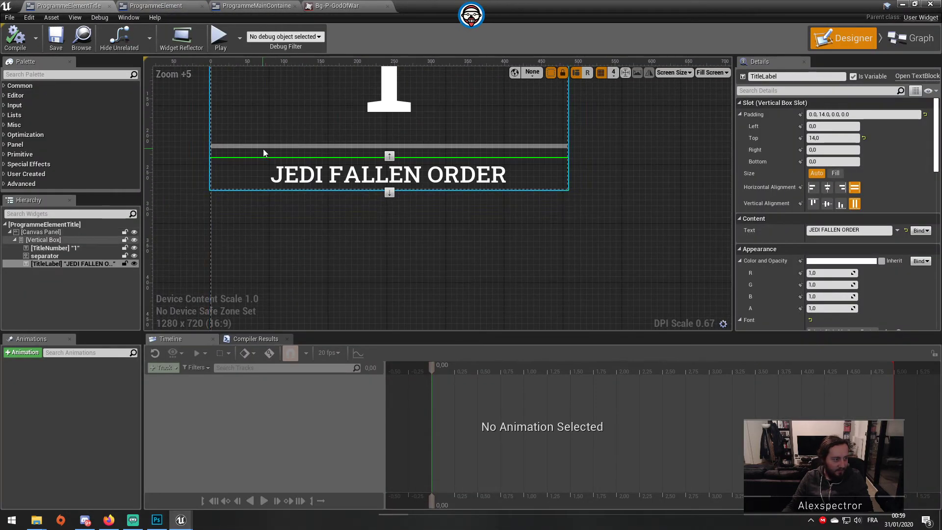
left_click(263, 149)
left_click(72, 254)
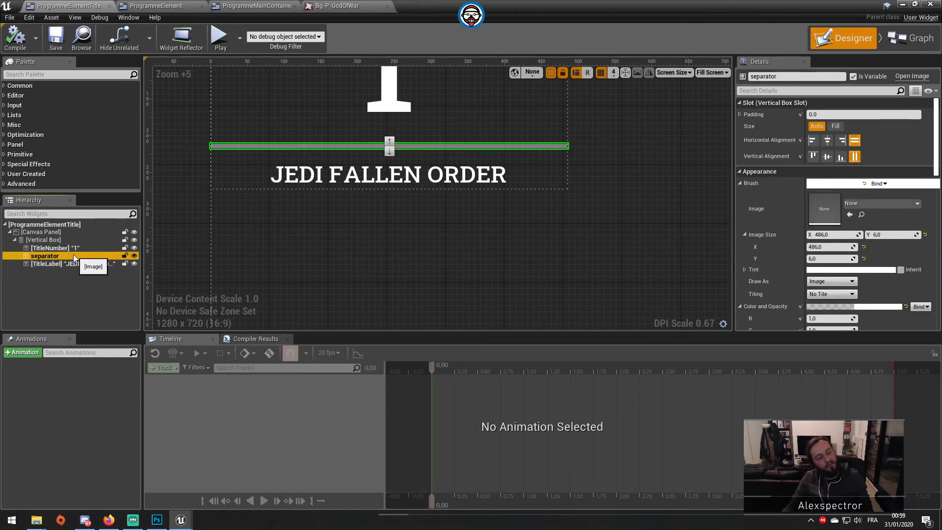
key("ctrl+d")
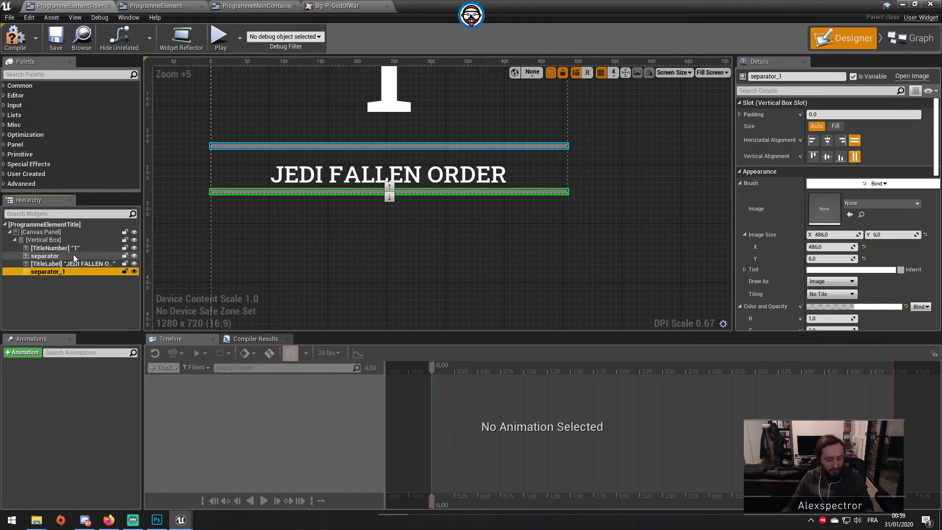
left_click(59, 266)
left_click(64, 272)
key("F2")
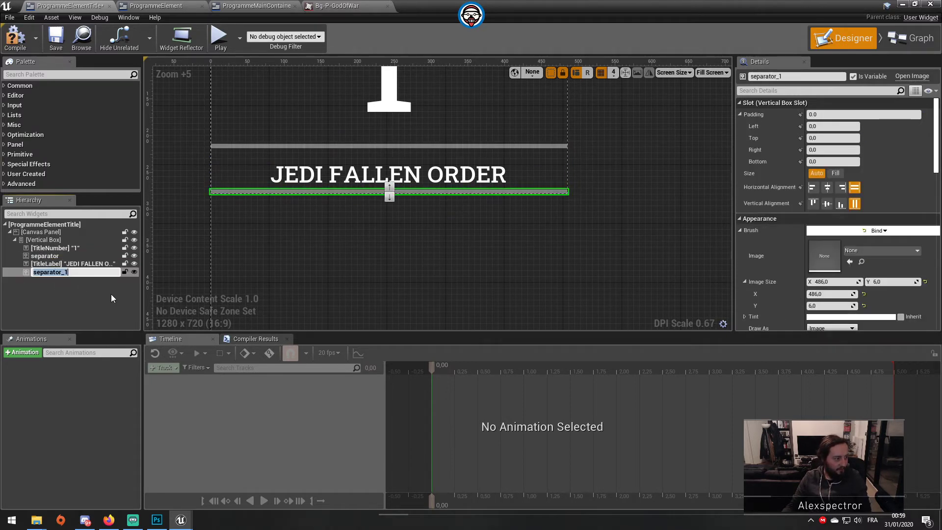
key("Right")
key("BackSpace")
type("Hover")
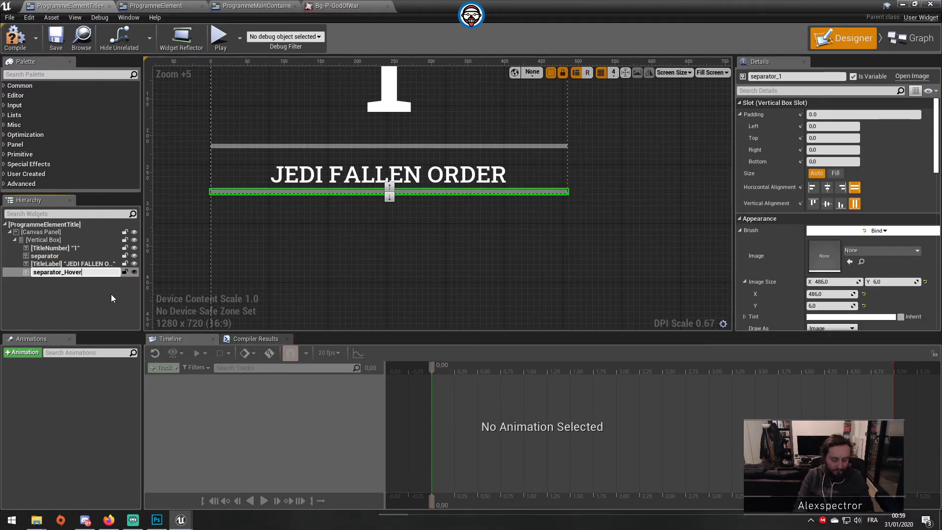
key("Return")
left_click(59, 257)
key("F2")
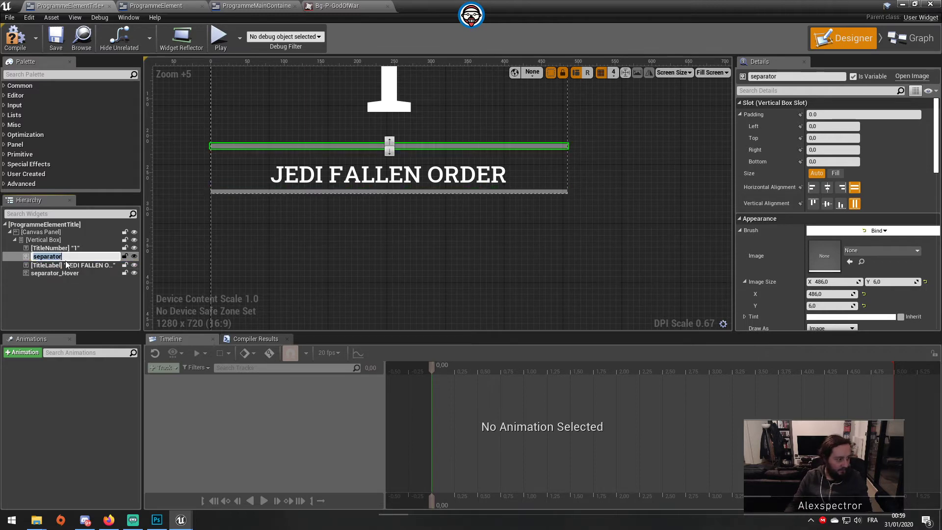
left_click(81, 273)
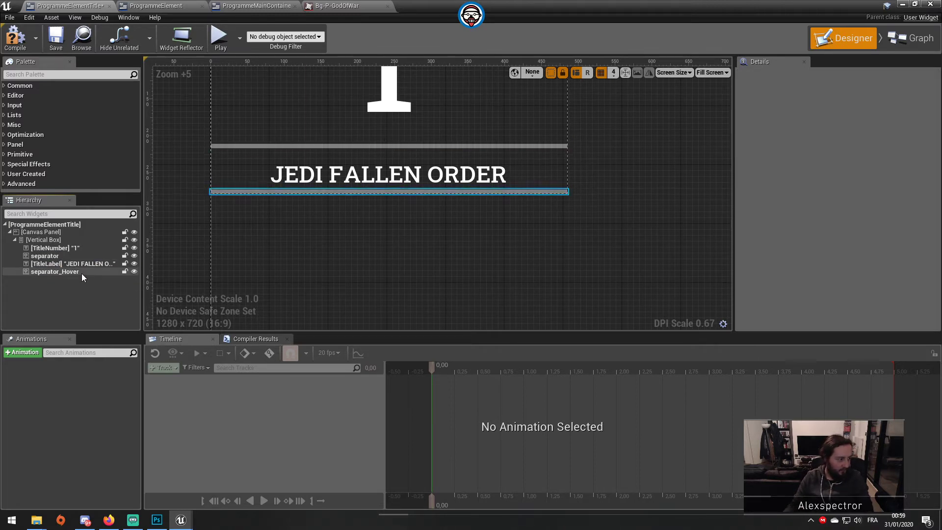
left_click(49, 239)
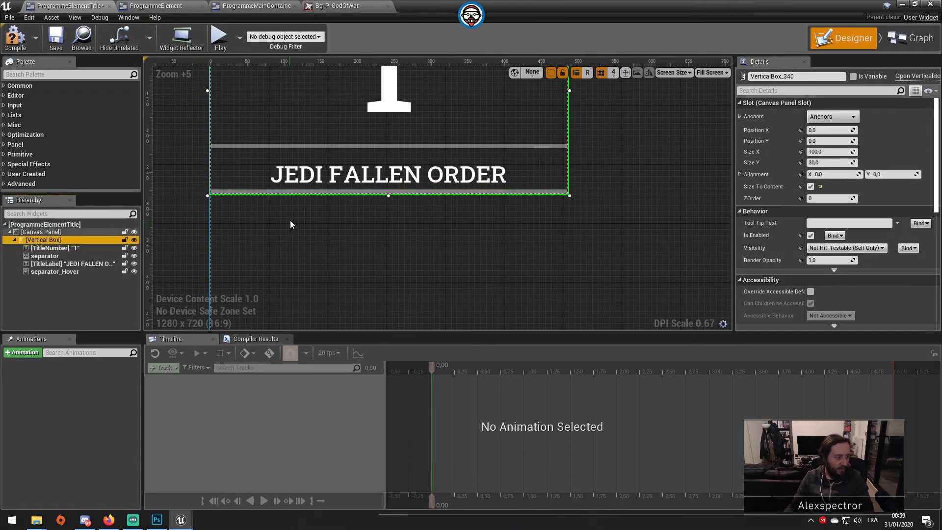
Duplicate separator_Hover ten times inside the Vertical Box.
left_click(75, 273)
key("ctrl+w")
key("ctrl+w")
key("ctrl+w")
key("ctrl+w")
key("ctrl+w")
key("ctrl+w")
key("ctrl+w")
key("ctrl+w")
key("ctrl+w")
key("ctrl+w")
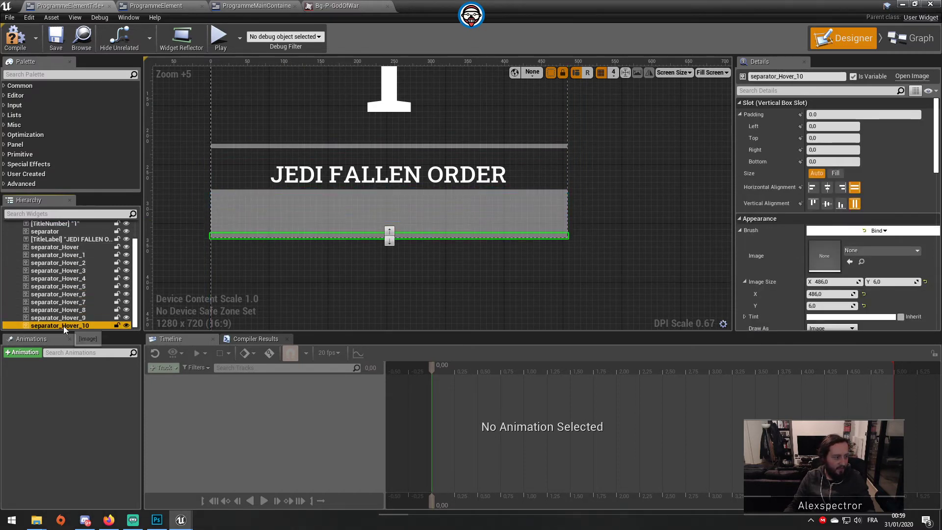
Delete the extra copies separator_Hover_1 through separator_Hover_10 from the hierarchy.
left_click(87, 257, "shift")
left_click(88, 256)
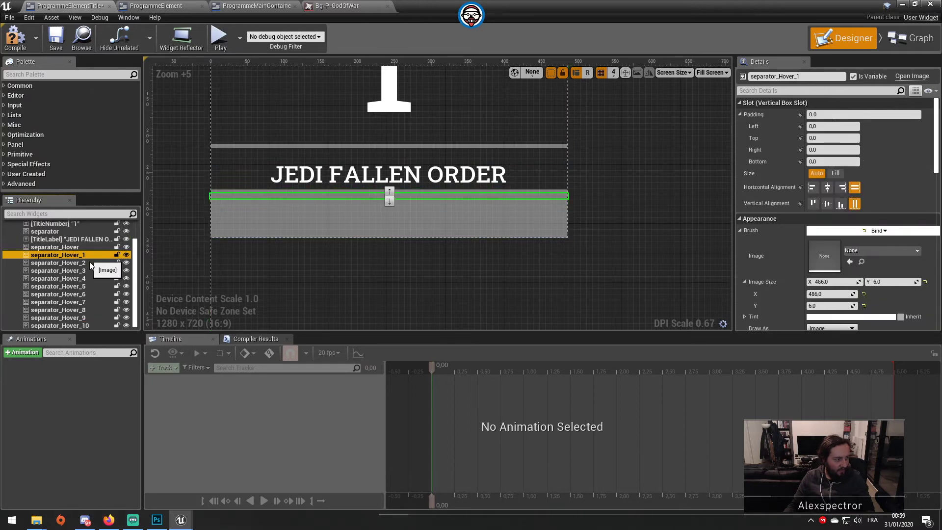
left_click(84, 324, "shift")
key("Delete")
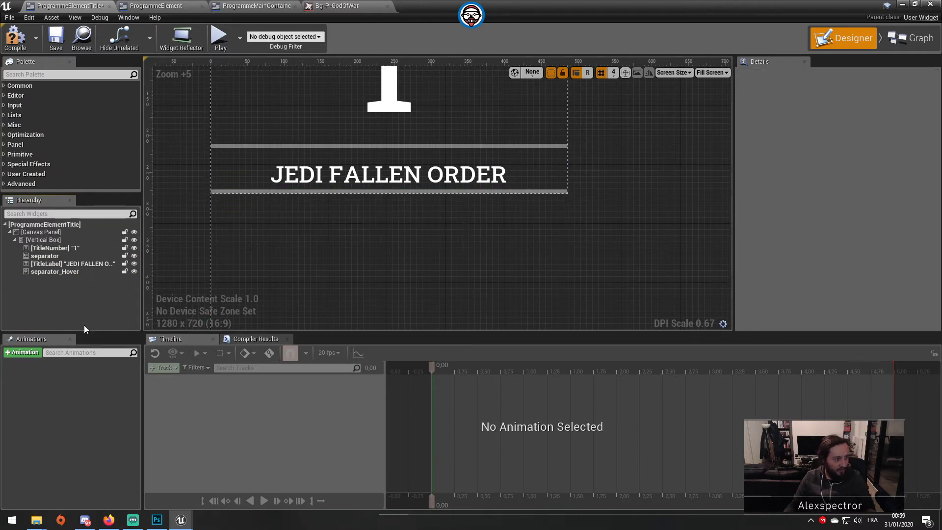
Find the Overlay panel in the palette and add one to the Vertical Box directly below the separator.
left_click(61, 272)
left_click(47, 256)
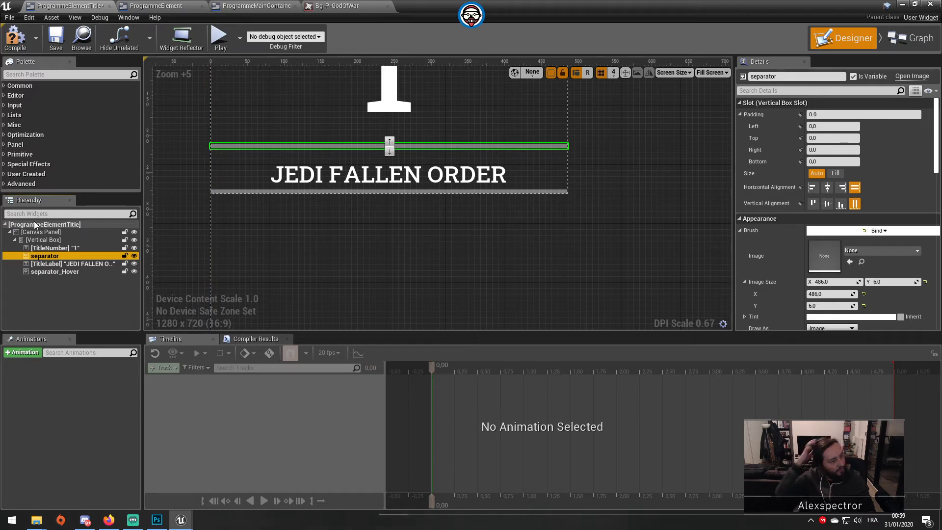
left_click(47, 74)
type("overlay")
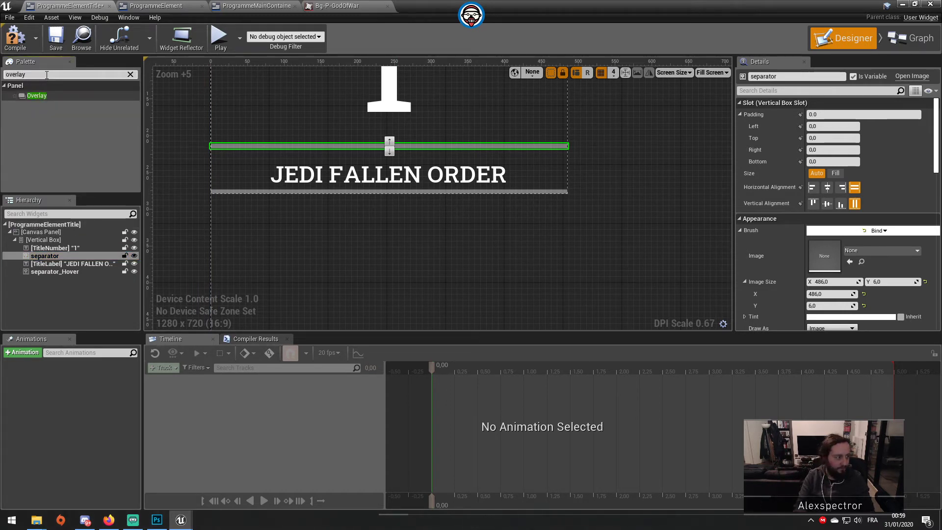
left_click(40, 96)
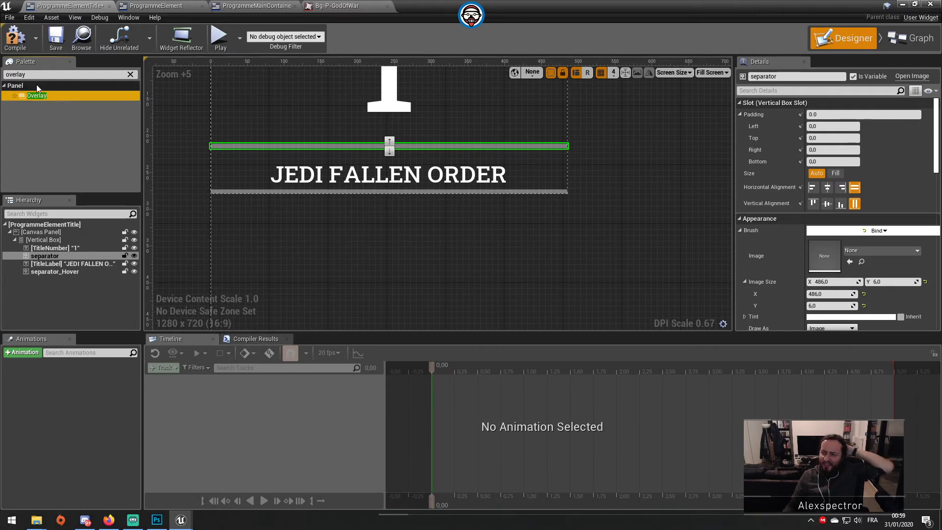
left_click(52, 122)
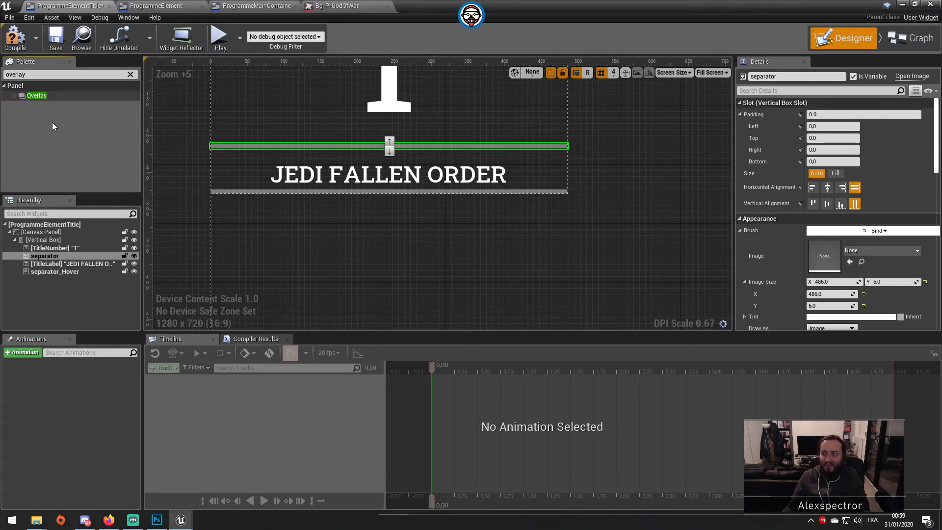
left_click_drag(47, 97, 93, 259)
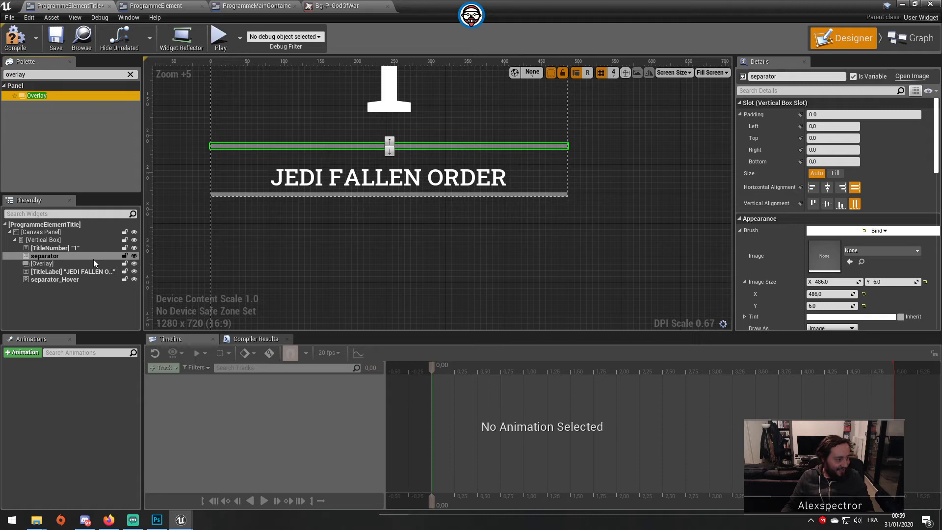
Move separator_Hover and separator into the Overlay so they overlap, and select separator_Hover.
left_click(63, 280)
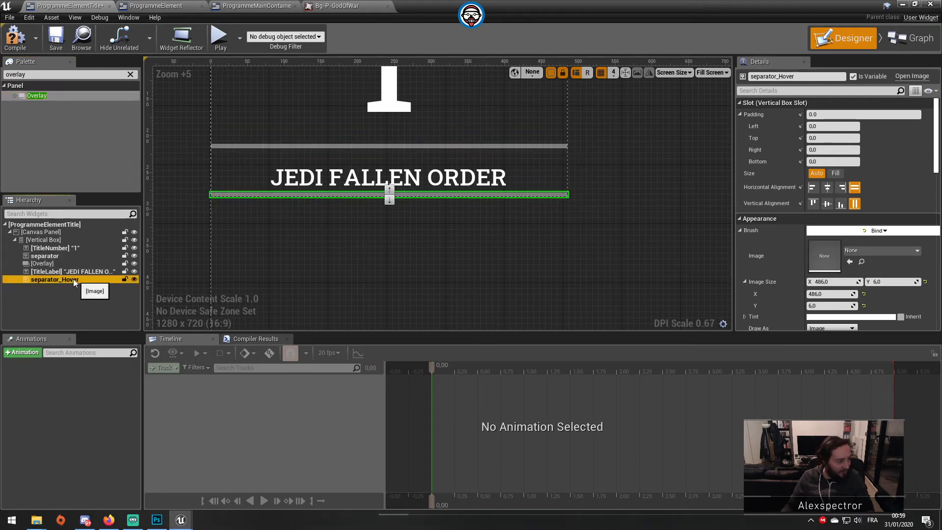
left_click_drag(73, 279, 61, 263)
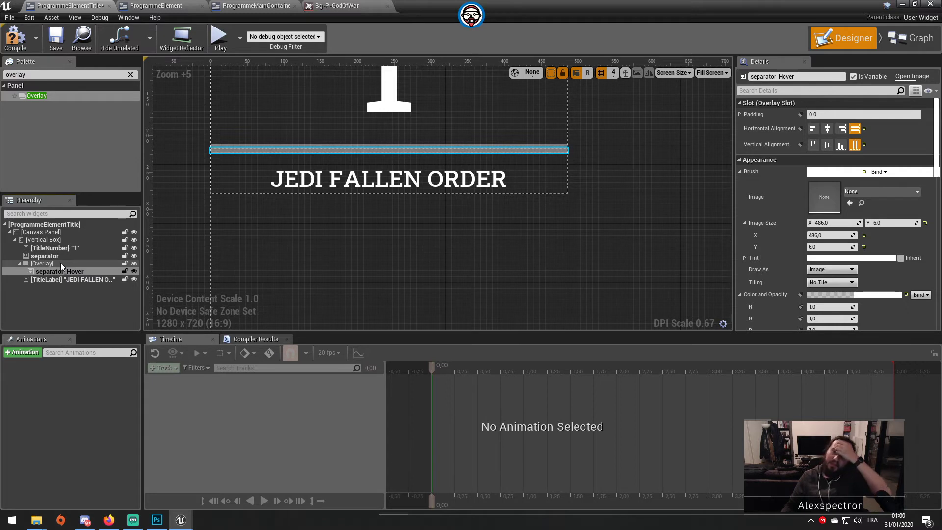
left_click(61, 263)
left_click(57, 257)
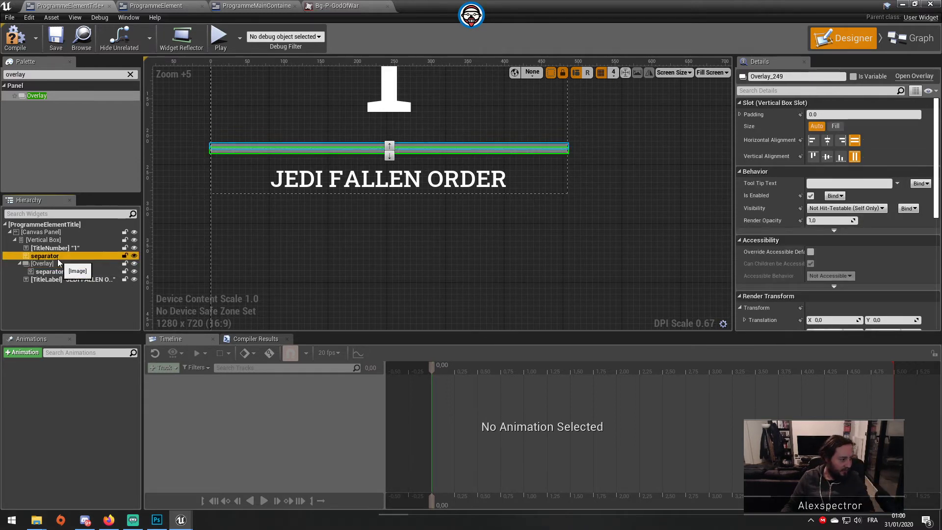
mouse_move(74, 257)
left_mouse_down()
mouse_move(81, 267)
mouse_move(72, 272)
left_mouse_up()
left_click(75, 266)
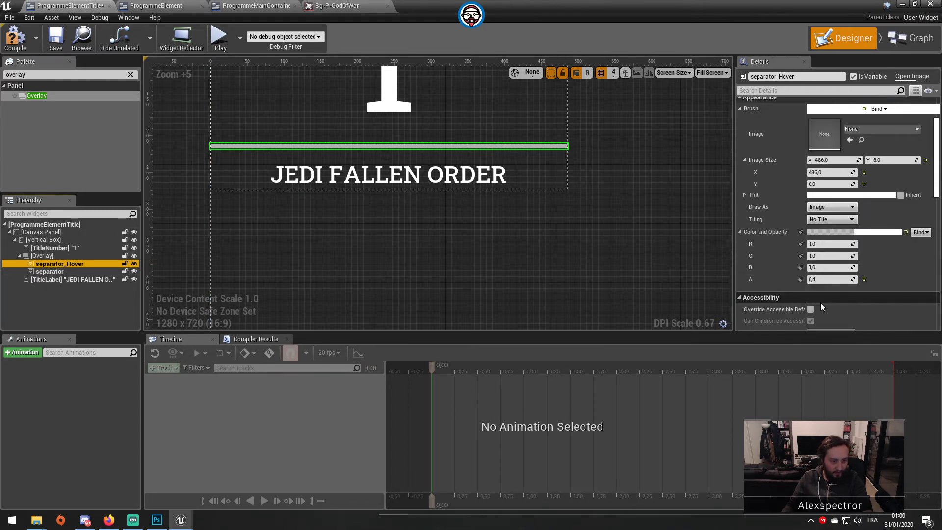
Set the alpha of separator_Hover's Color and Opacity to 1.
scroll(820, 302, "down", 3)
type("1")
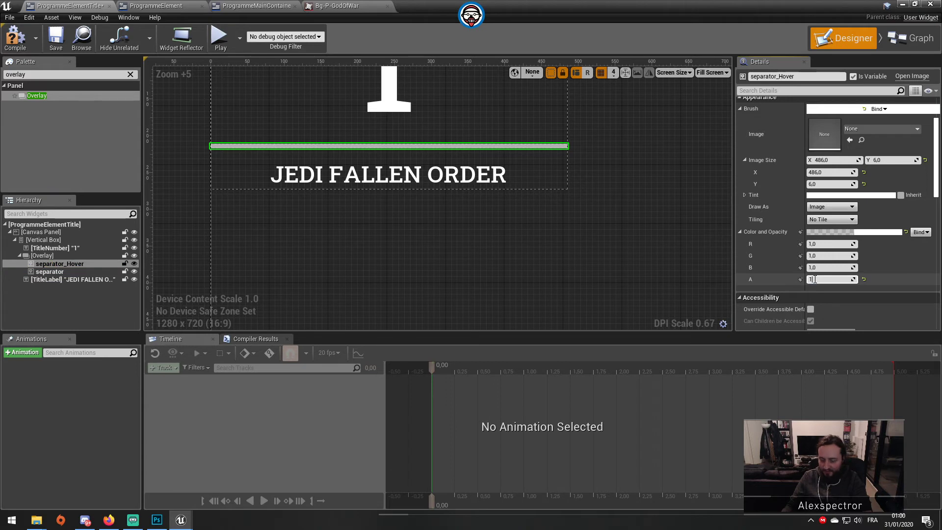
key("Return")
left_click(360, 257)
key("ctrl+z")
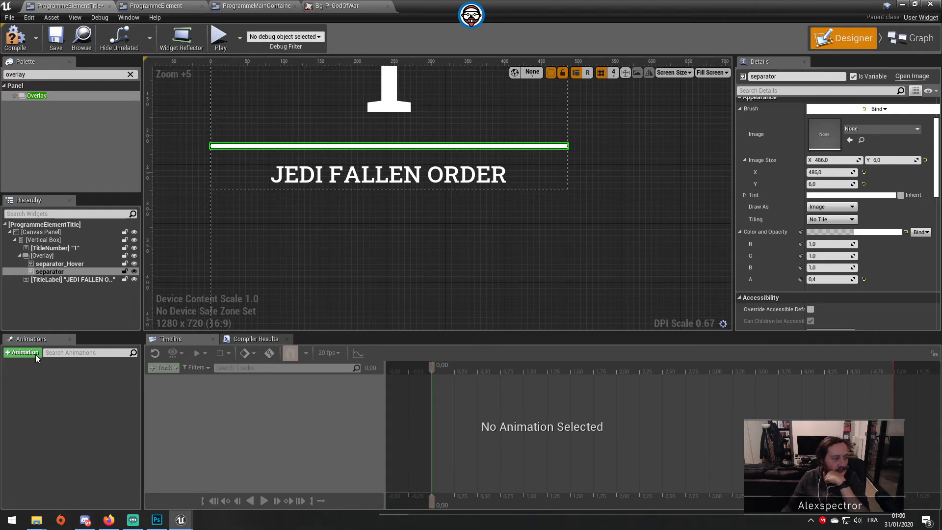
Create a widget animation named Hover_Anim and open it in the timeline.
left_click(80, 264)
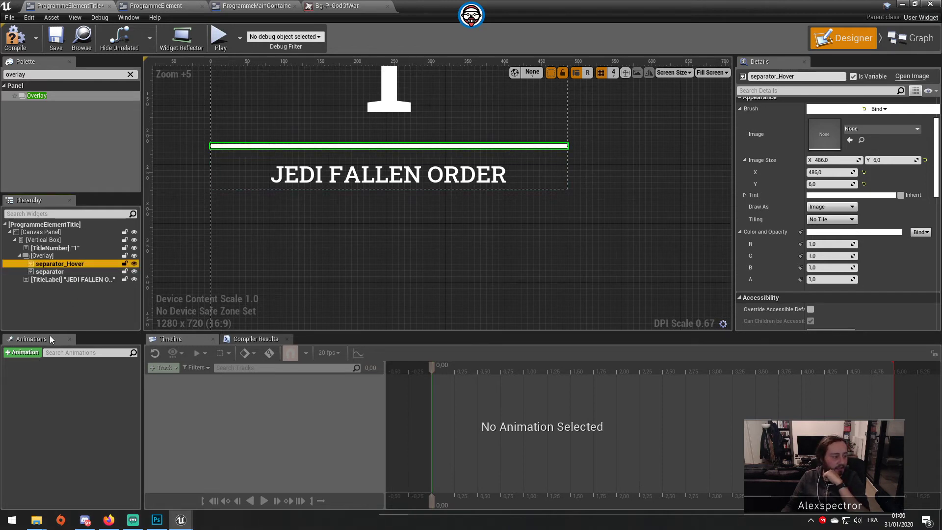
left_click(33, 355)
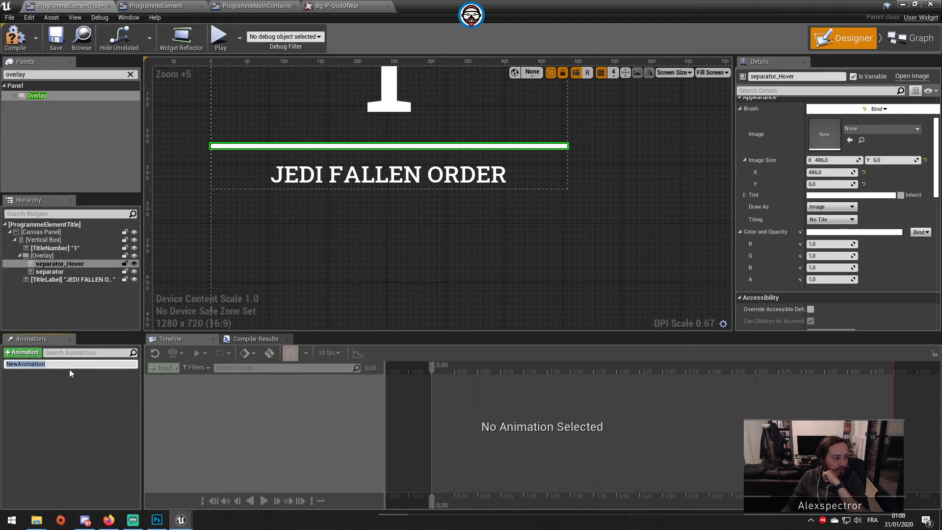
type("HOve")
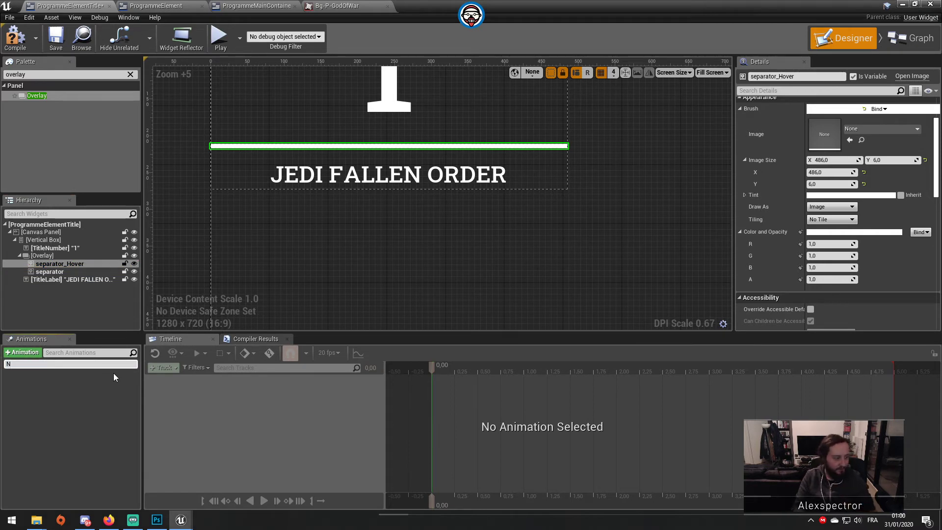
key("BackSpace")
key("BackSpace")
key("BackSpace")
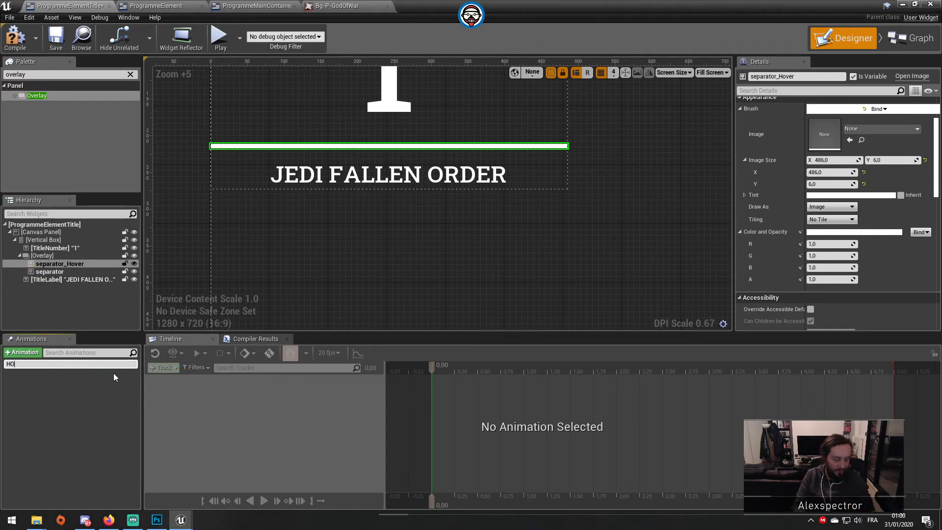
type("over_Anim")
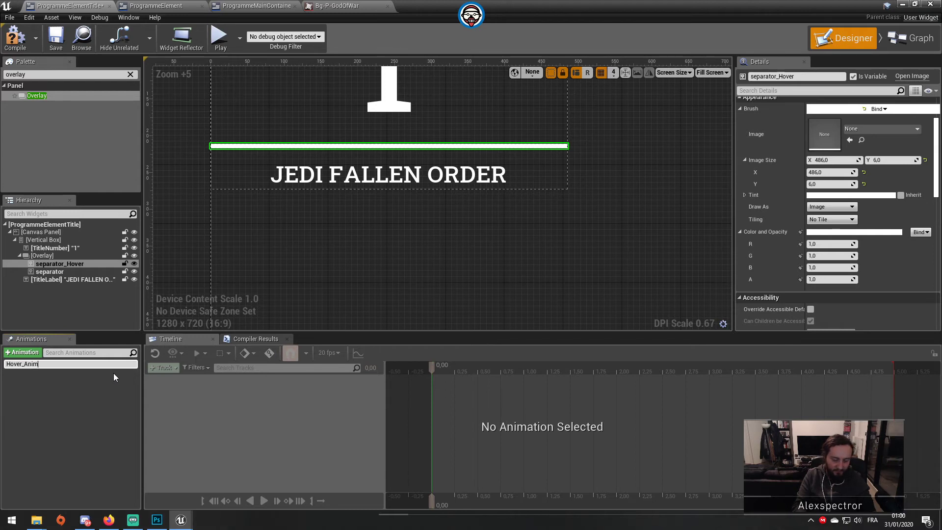
key("Return")
left_click(114, 366)
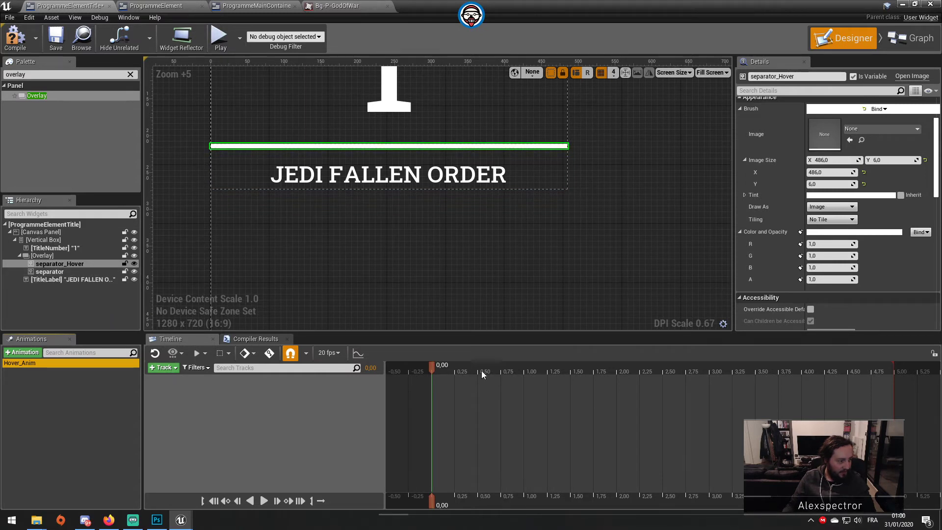
Key separator_Hover's render transform in Hover_Anim at 0,25 and at 0,00 seconds.
left_click_drag(481, 370, 455, 376)
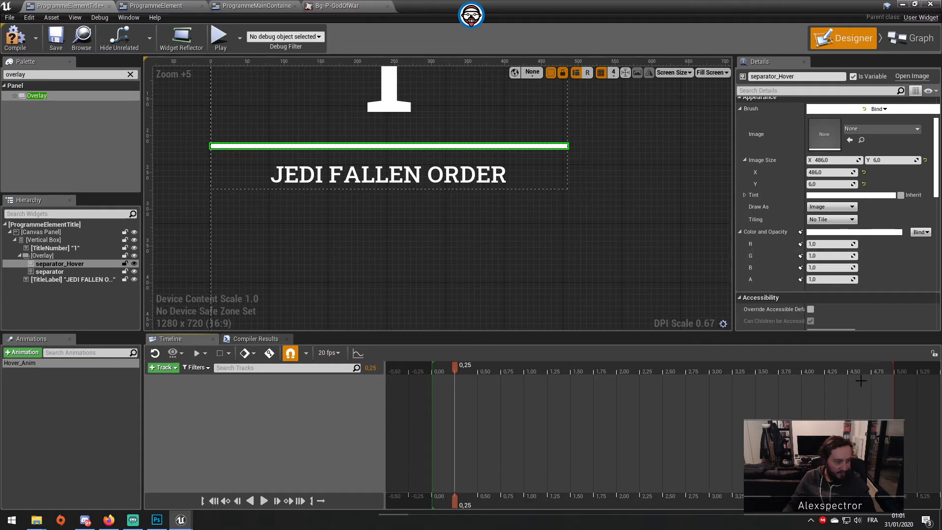
scroll(865, 297, "down", 10)
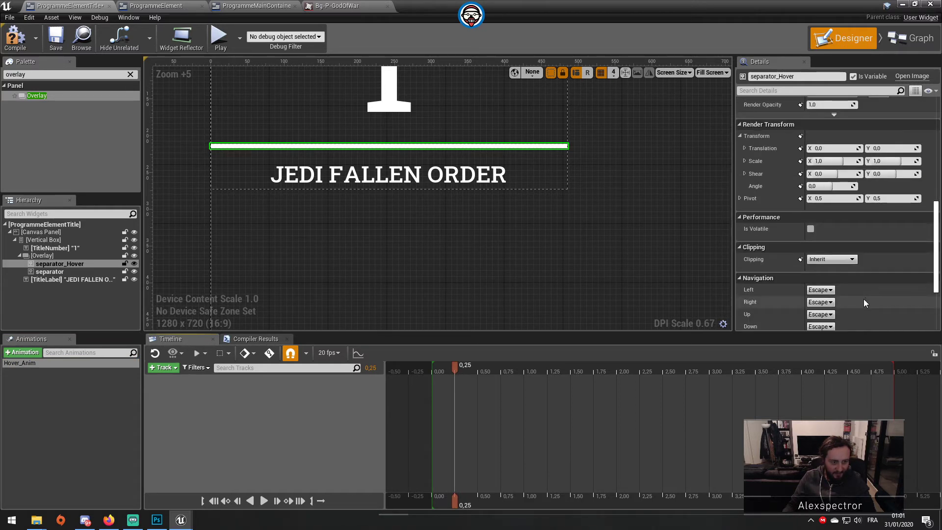
left_click(800, 136)
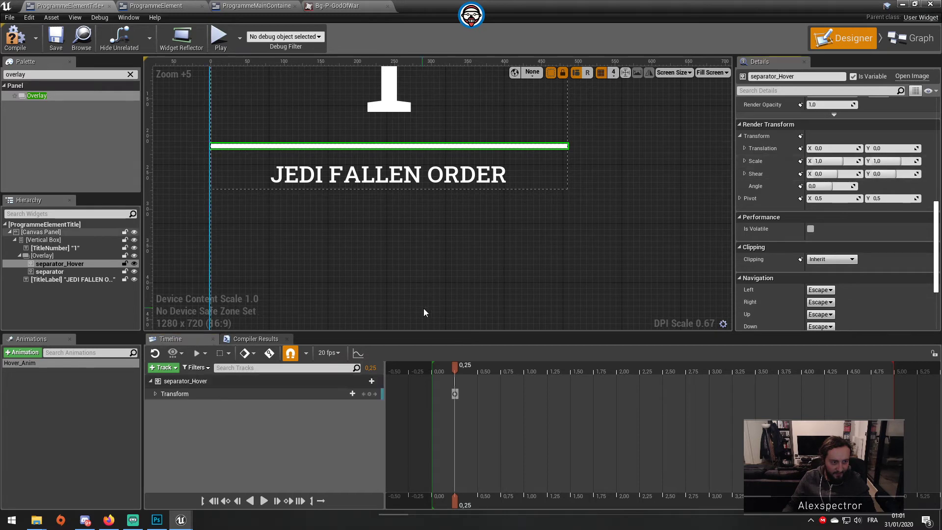
left_click_drag(455, 365, 433, 371)
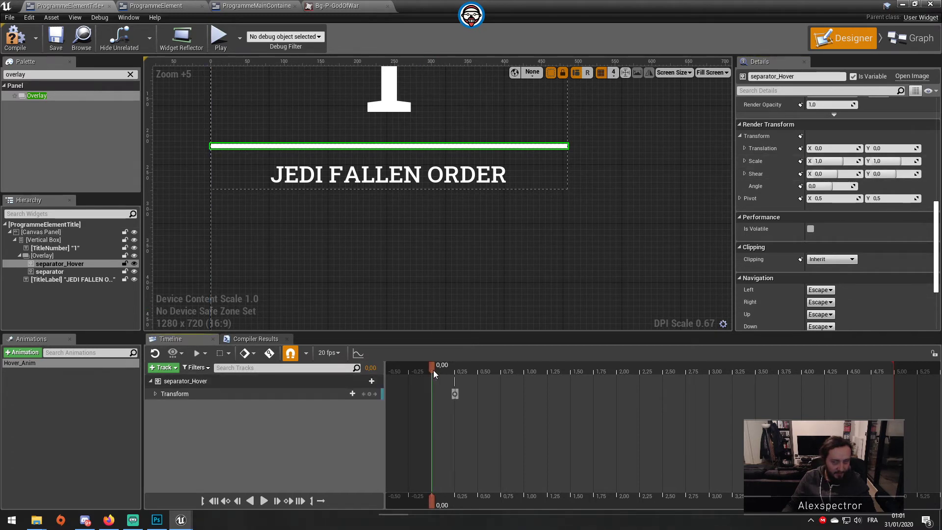
left_click(800, 148)
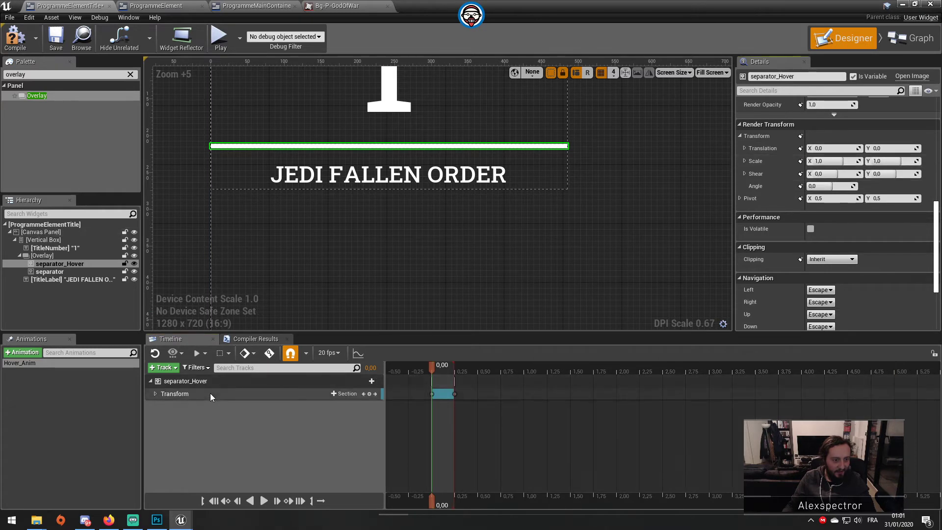
Set the Scale X of separator_Hover's Transform track to 0 at the 0,00 keyframe.
left_click(155, 393)
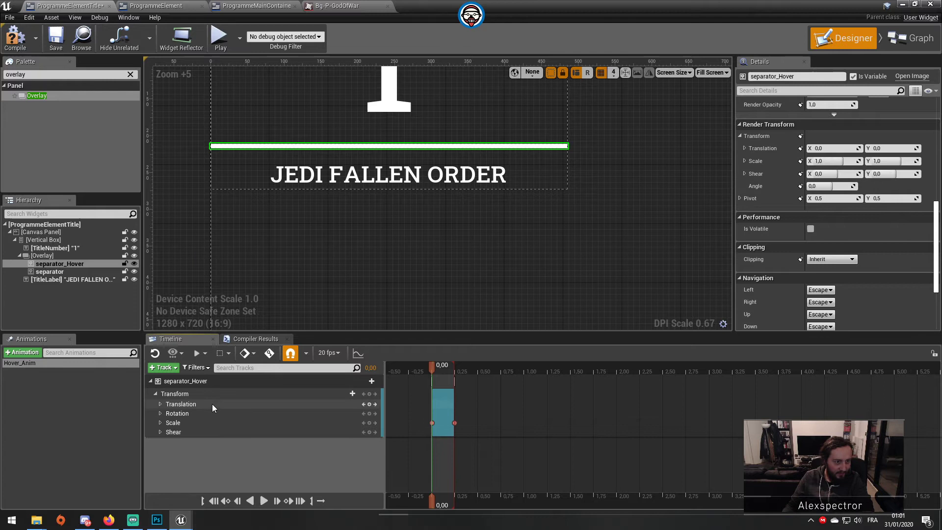
left_click(160, 422)
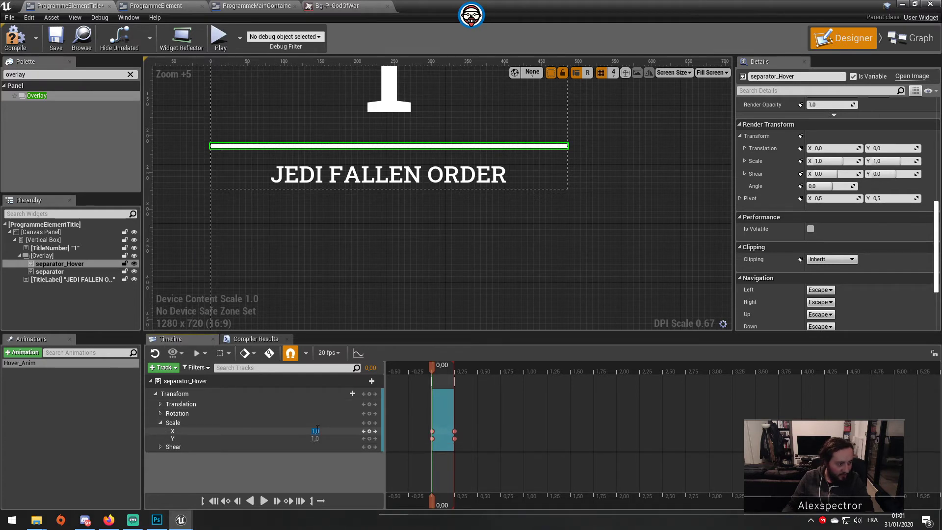
type("0")
key("Return")
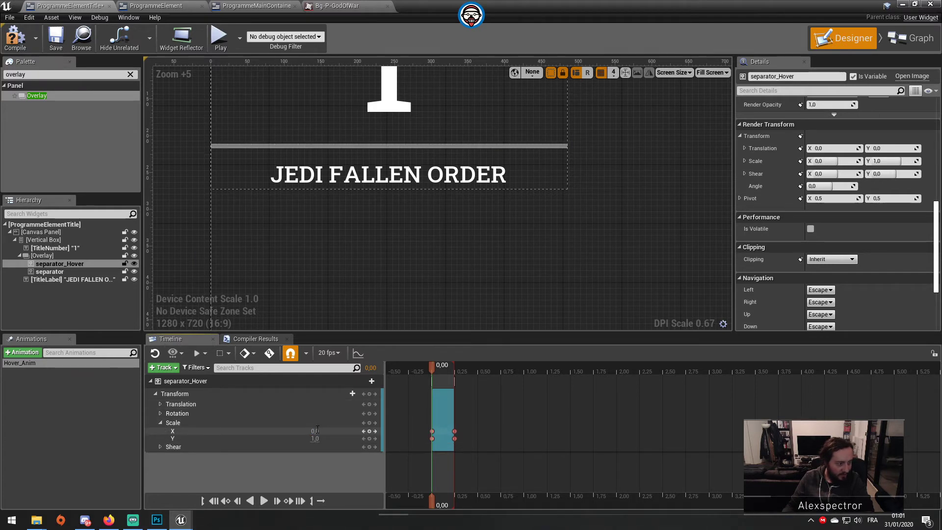
Preview the Hover_Anim animation, and compile and save the widget blueprint.
left_click(263, 500)
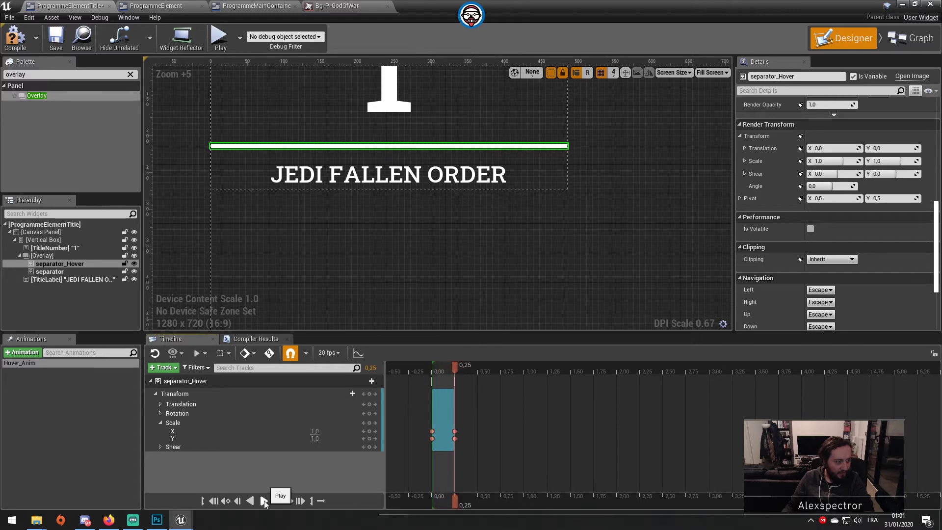
left_click(264, 501)
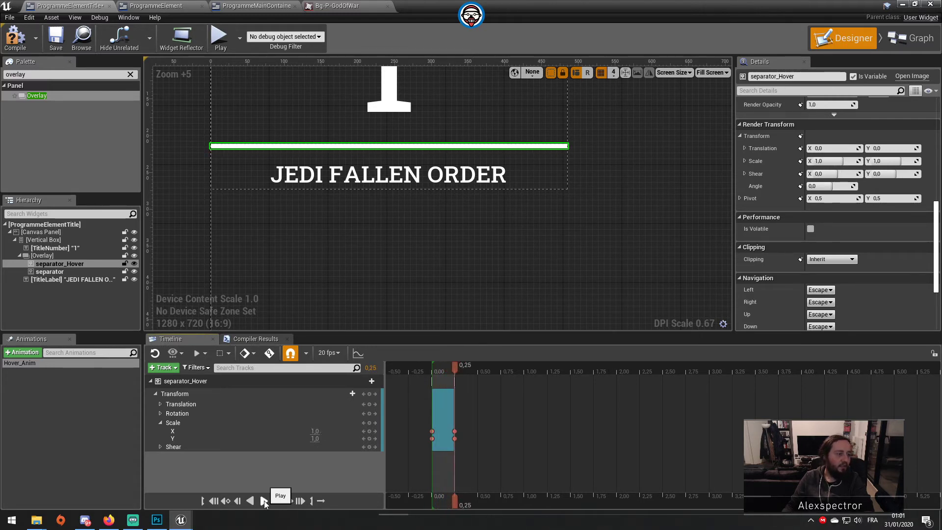
left_click(264, 500)
left_click(15, 26)
left_click(55, 37)
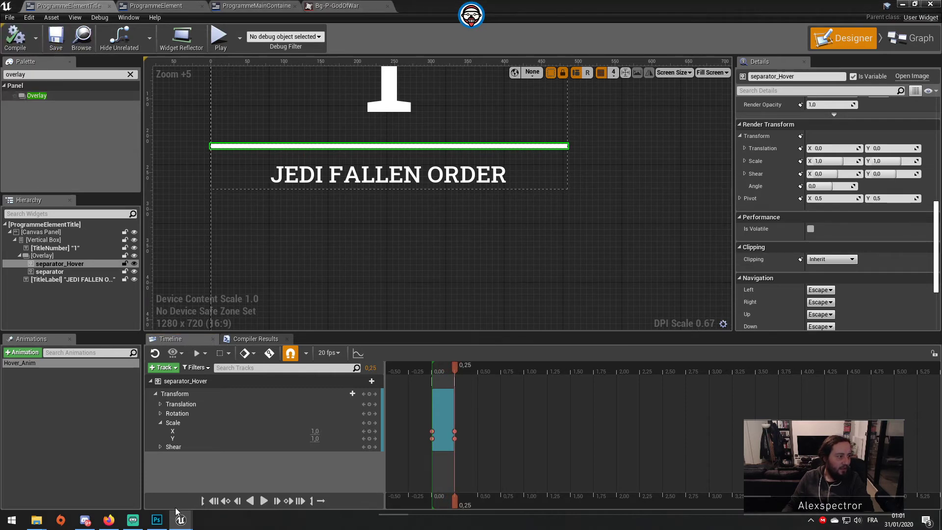
Switch to Photoshop, show the first card's orange hover state, and select its orange separator line.
left_click(156, 520)
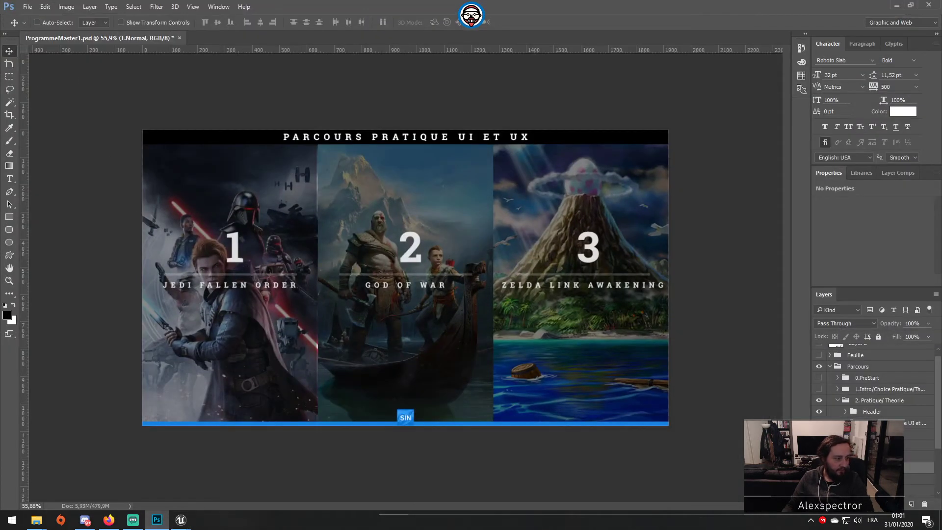
left_click(819, 457)
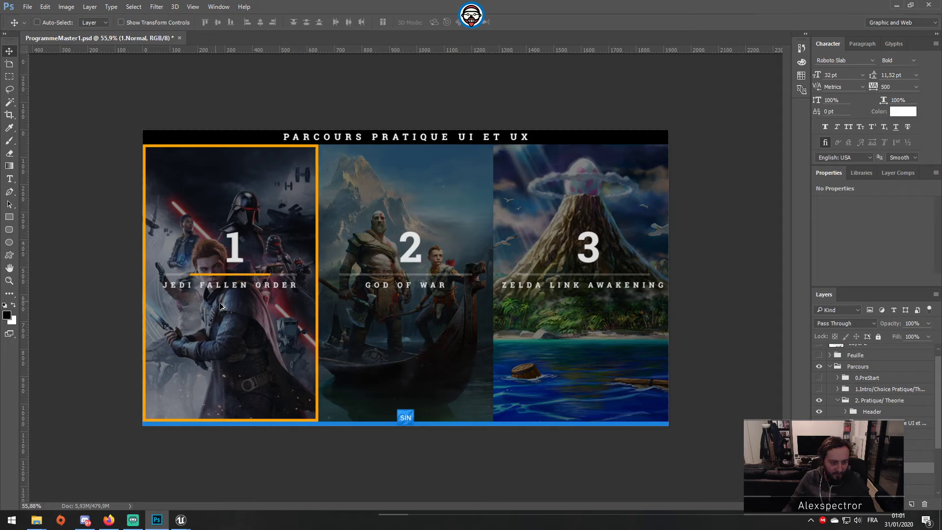
scroll(220, 302, "up", 9, "alt")
left_click_drag(284, 273, 594, 360)
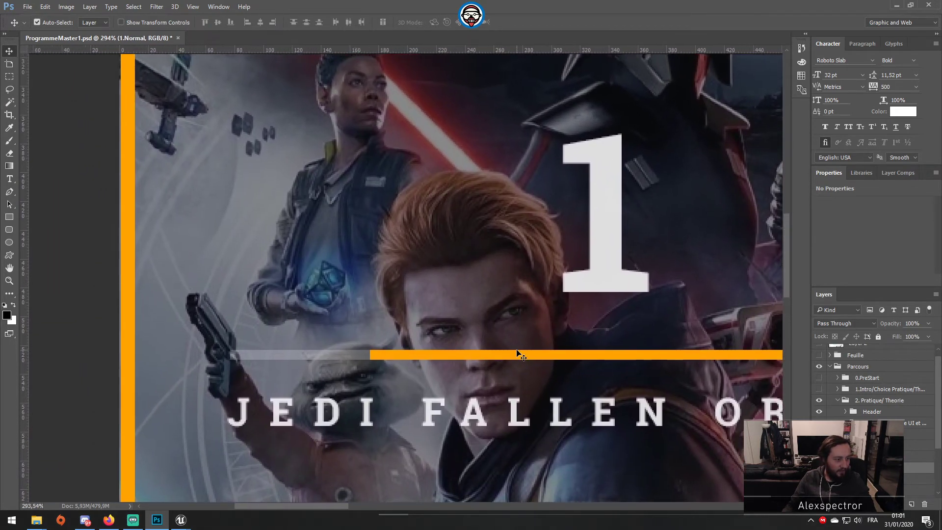
left_click(517, 353)
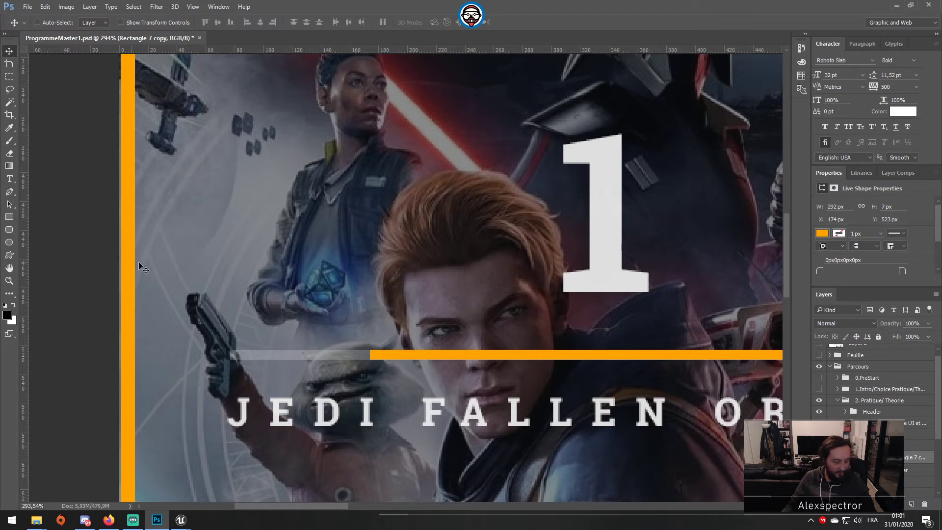
Sample the orange separator line with the Eyedropper, read its hex code in the colour picker, and return to Unreal Editor.
key("i")
left_click(498, 353)
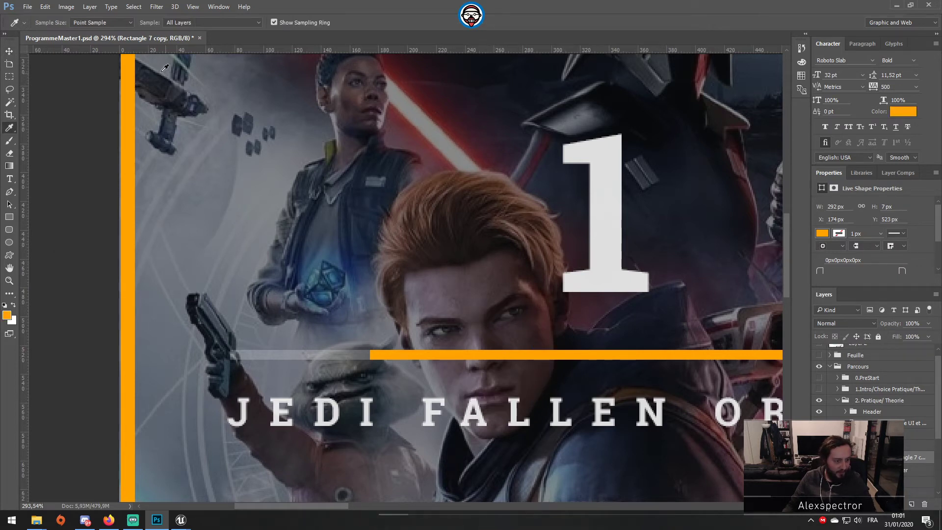
left_click(822, 234)
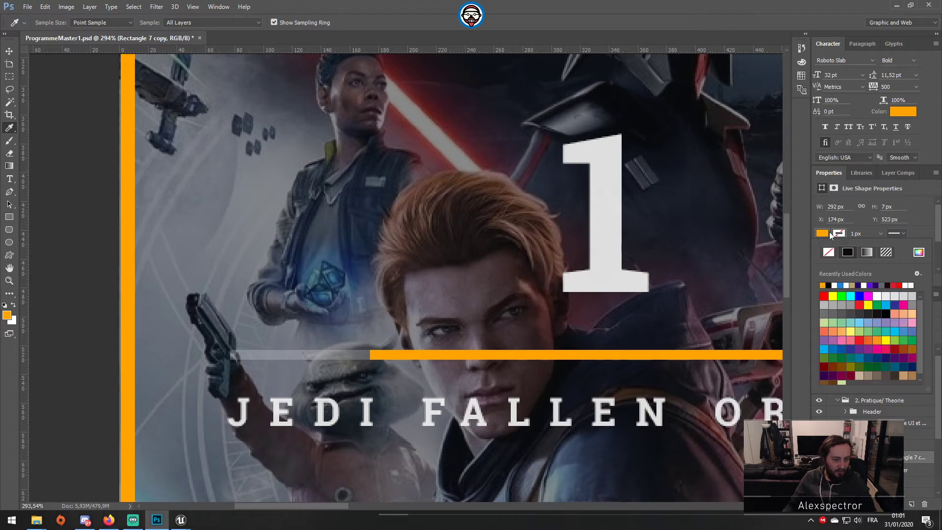
left_click(826, 233)
left_click(905, 112)
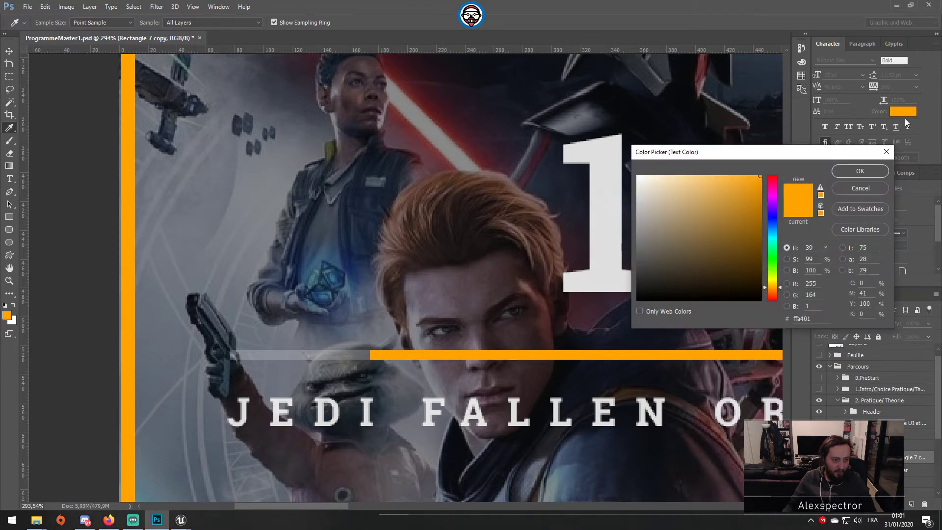
left_click(859, 189)
key("alt+Tab")
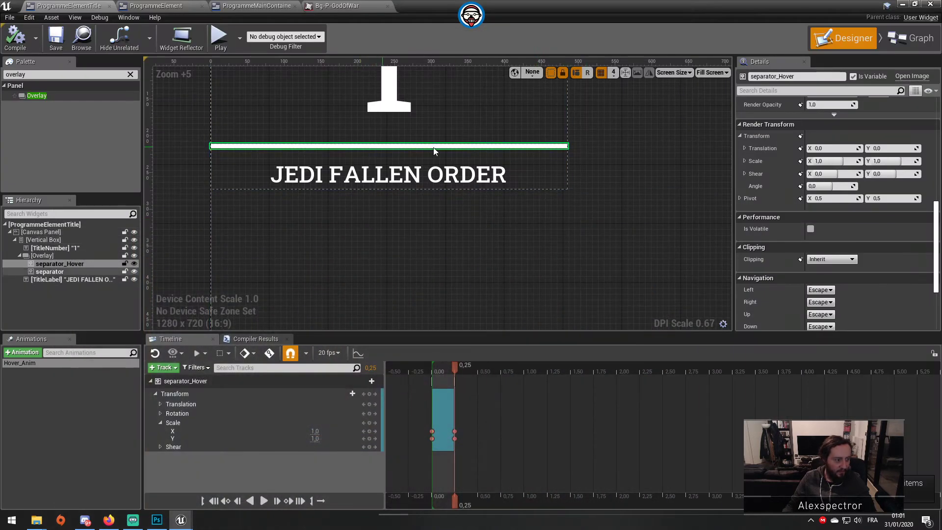
Set separator_Hover's Color and Opacity to the sampled orange ffa401, with green 0,371238 and blue 0,000304.
scroll(852, 232, "up", 5)
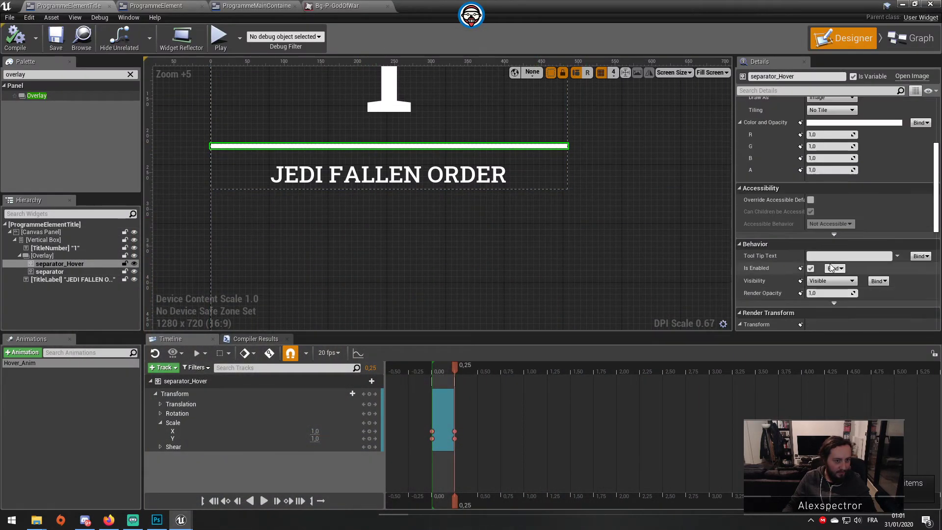
scroll(832, 267, "up", 3)
left_click(840, 232)
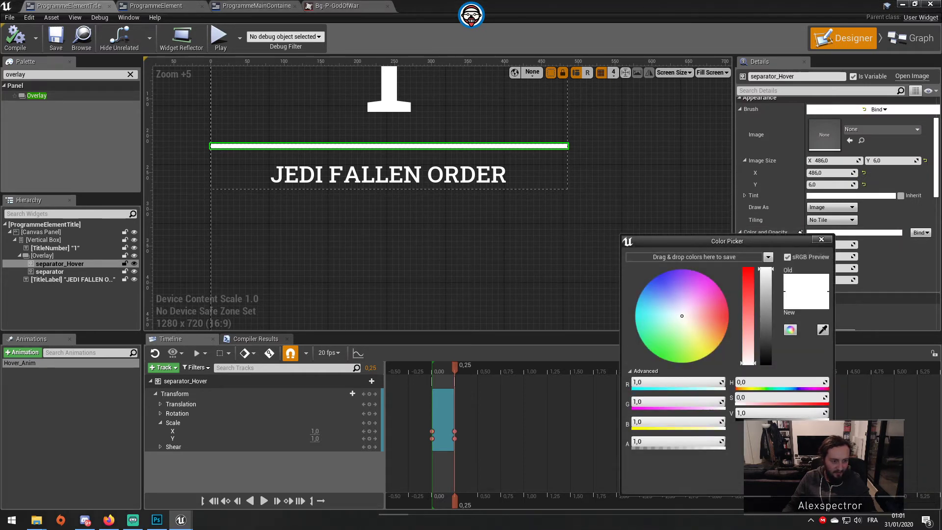
left_click(776, 483)
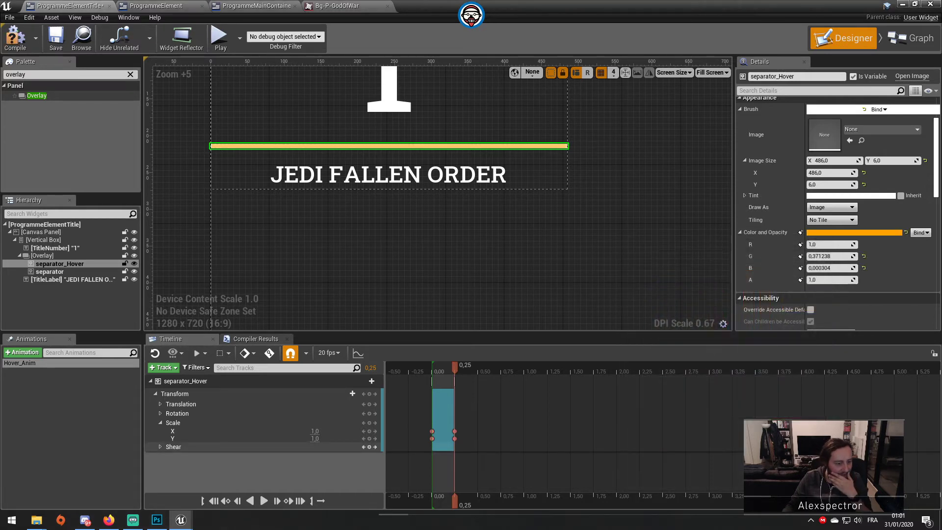
Change separator_Hover's Color and Opacity to green 0,643137 and blue 0,003922, and check the line's colour in the preview.
left_click(870, 233)
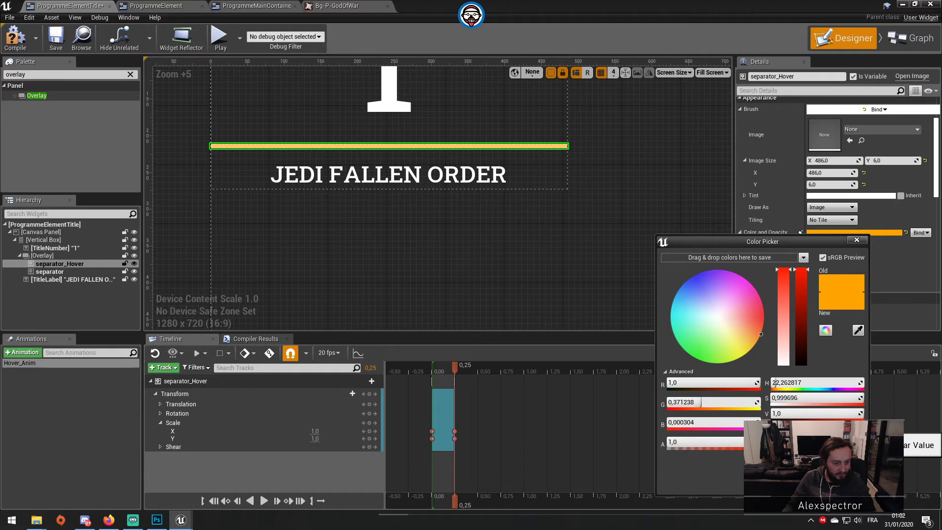
key("Return")
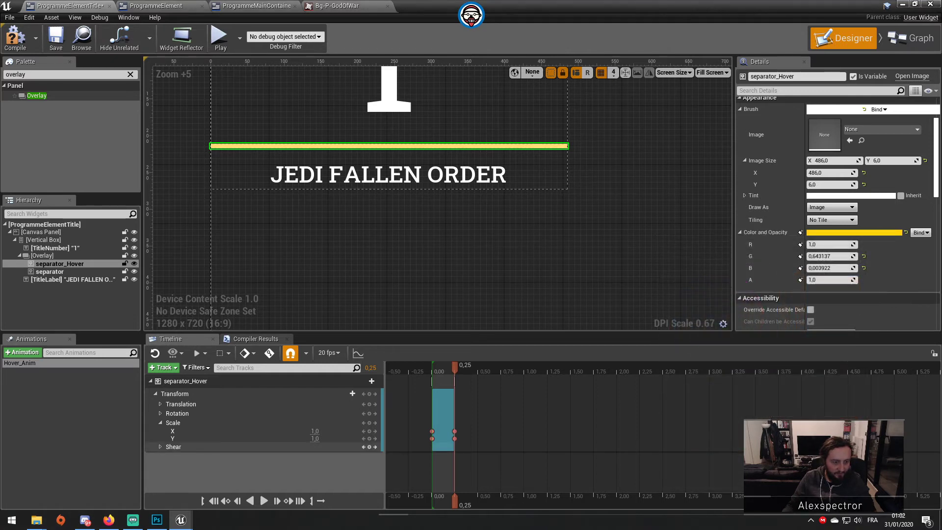
left_click(598, 235)
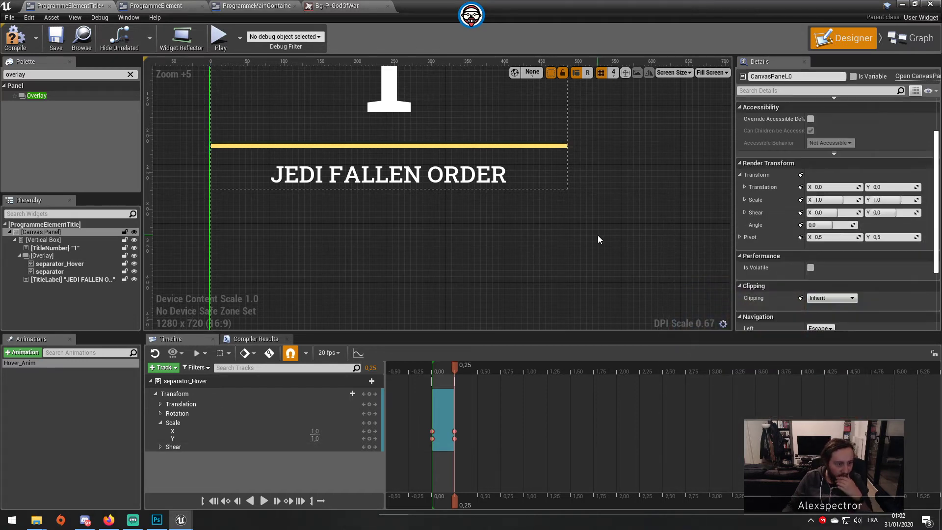
left_click(103, 262)
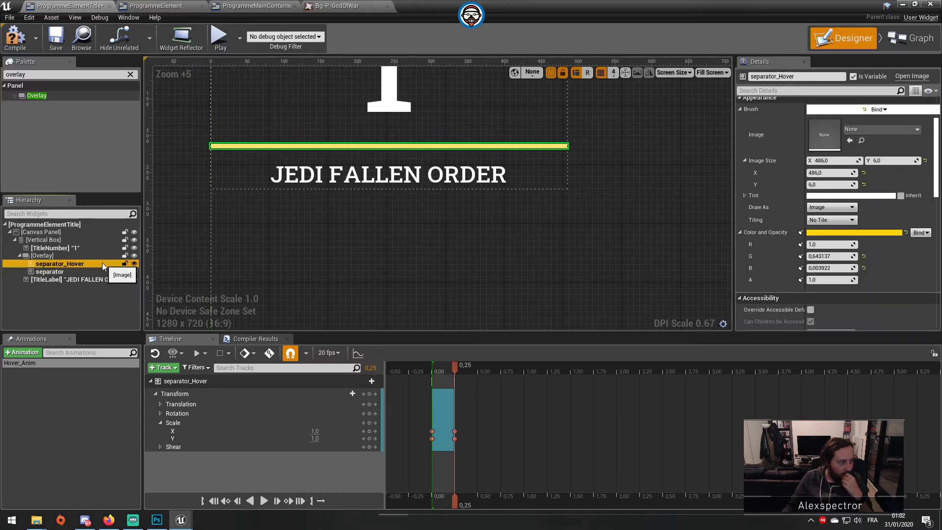
left_click(547, 268)
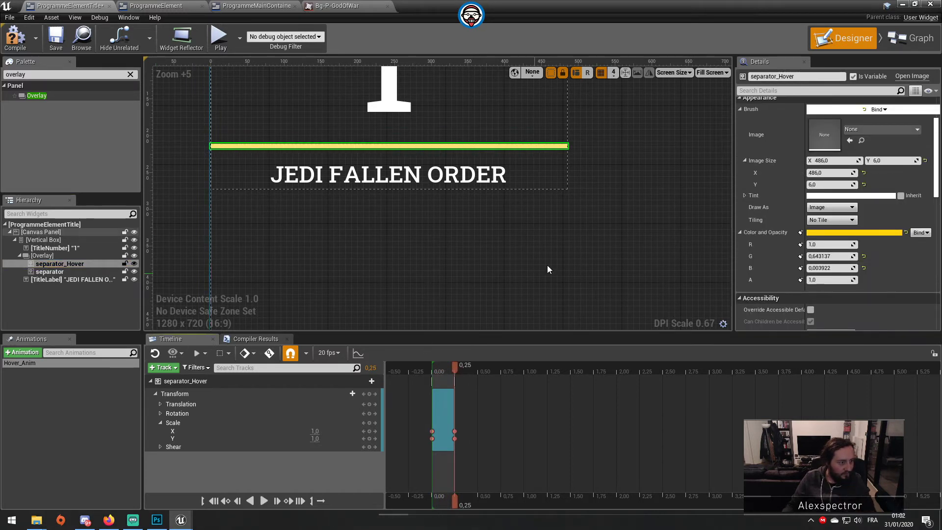
Compare the separator and separator_Hover settings, and move separator_Hover below separator in the Overlay so it draws on top.
left_click(482, 147)
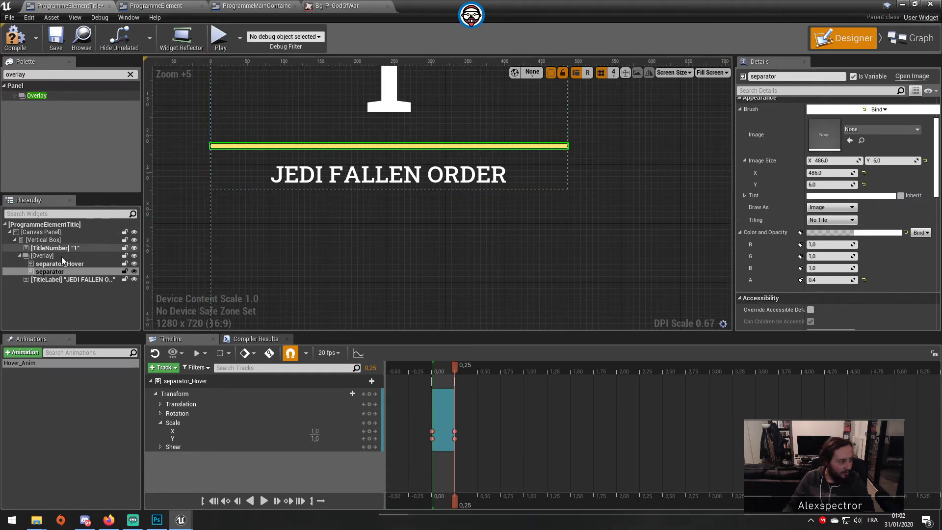
scroll(858, 262, "up", 3)
scroll(858, 262, "down", 3)
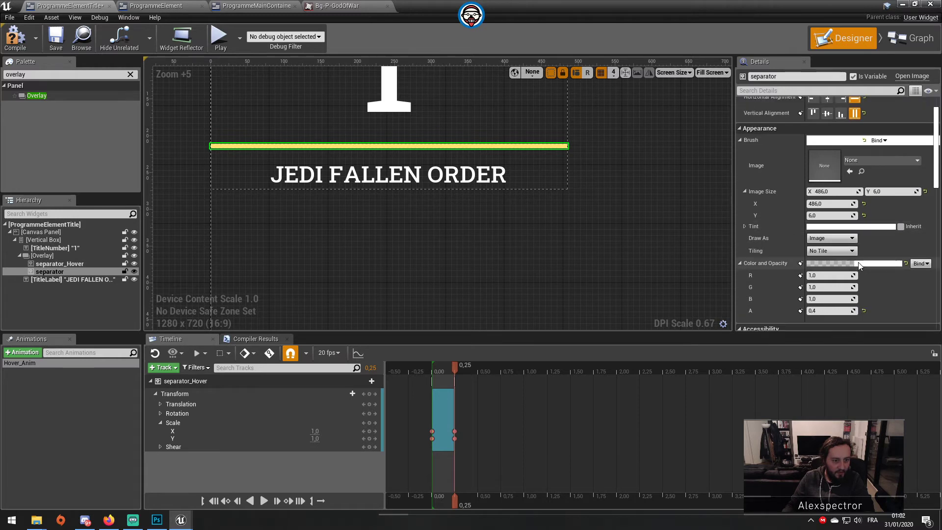
left_click(59, 263)
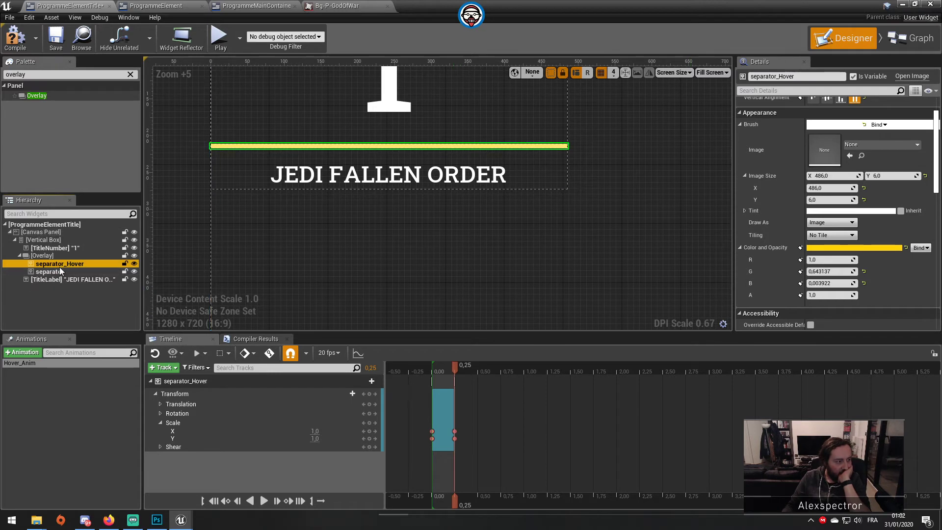
left_click_drag(60, 266, 58, 274)
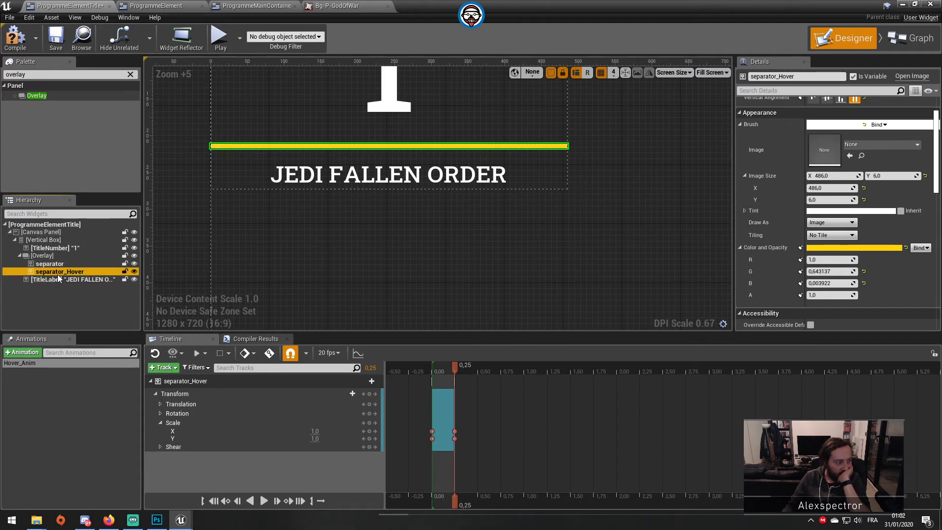
left_click(229, 208)
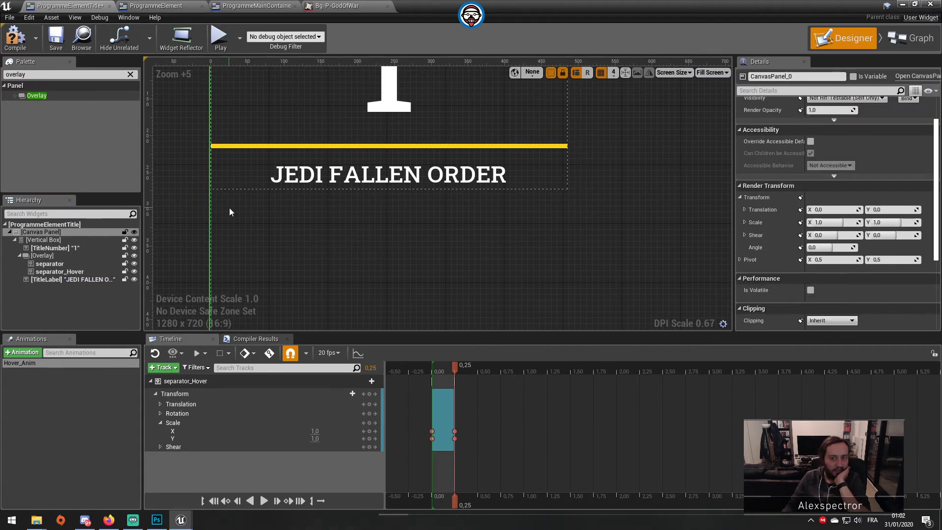
Preview Hover_Anim from its start to check the separator line scaling in, and deselect the animation.
left_click(264, 500)
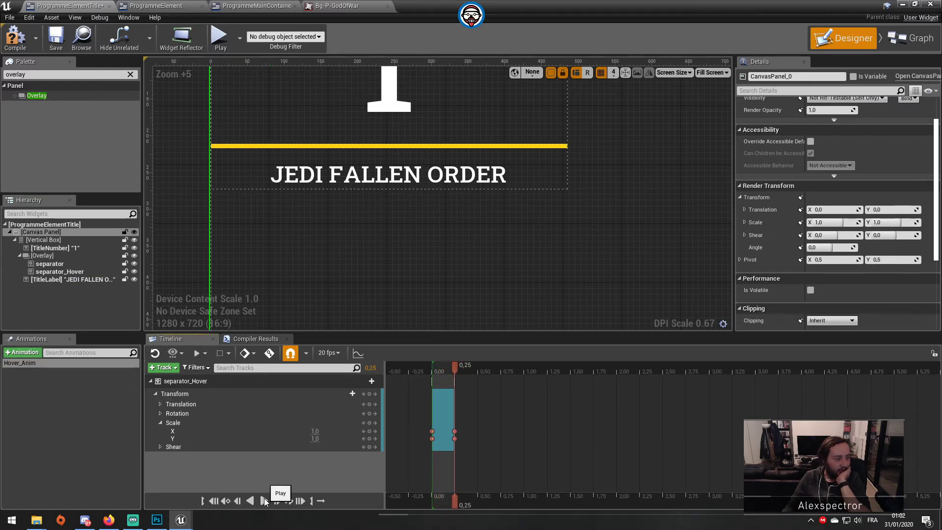
left_click(66, 393)
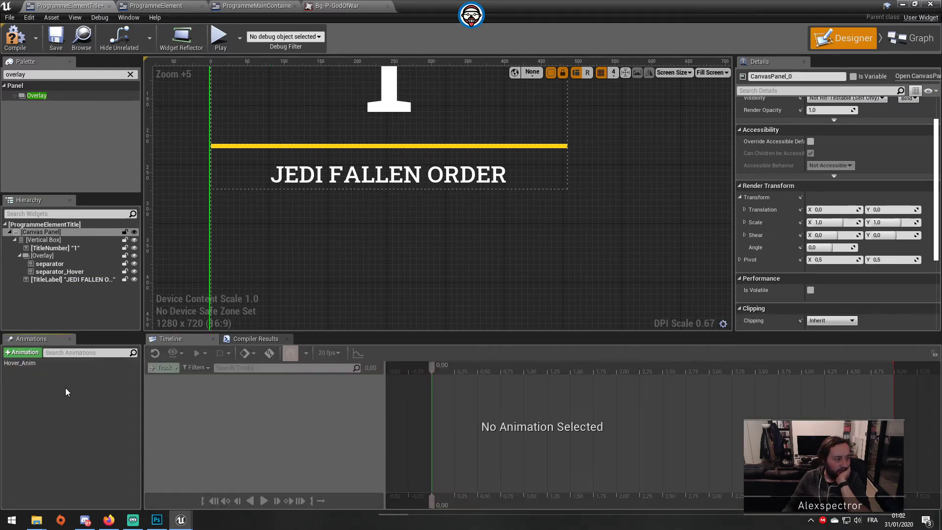
left_click(48, 364)
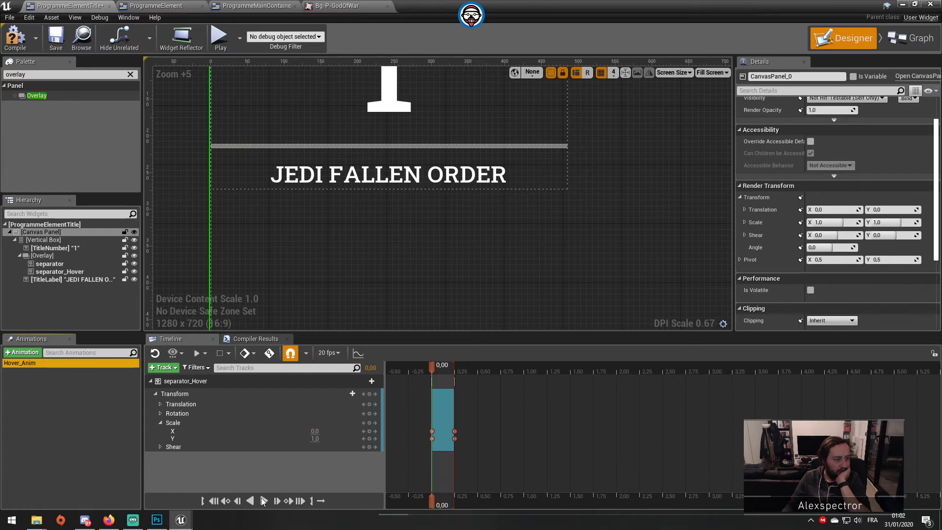
left_click(264, 500)
left_click(50, 419)
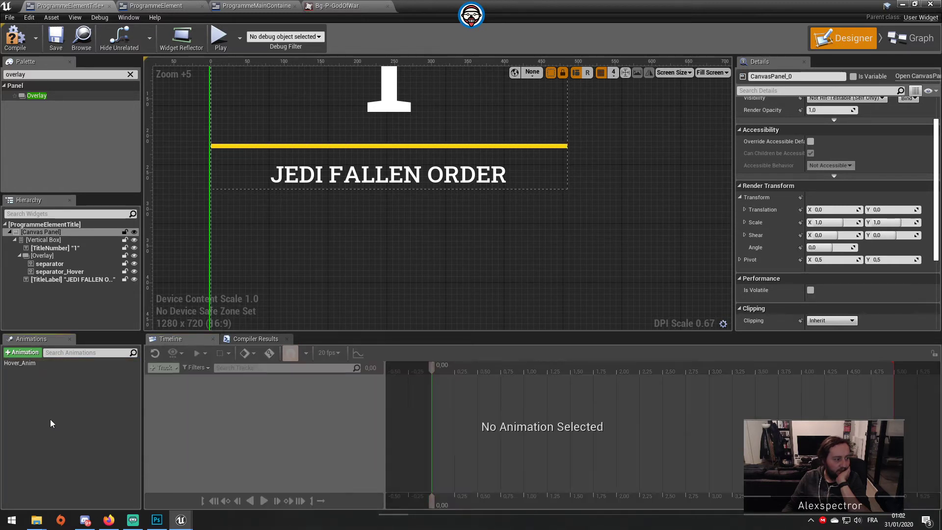
Create a new widget animation named Normal_Anim and select it for editing.
left_click(25, 354)
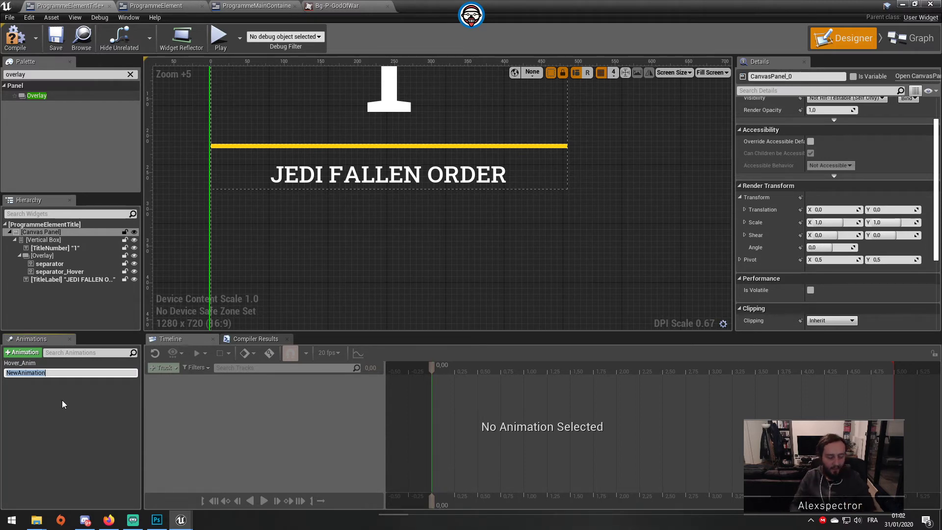
type("De")
key("BackSpace")
key("BackSpace")
type("Nor")
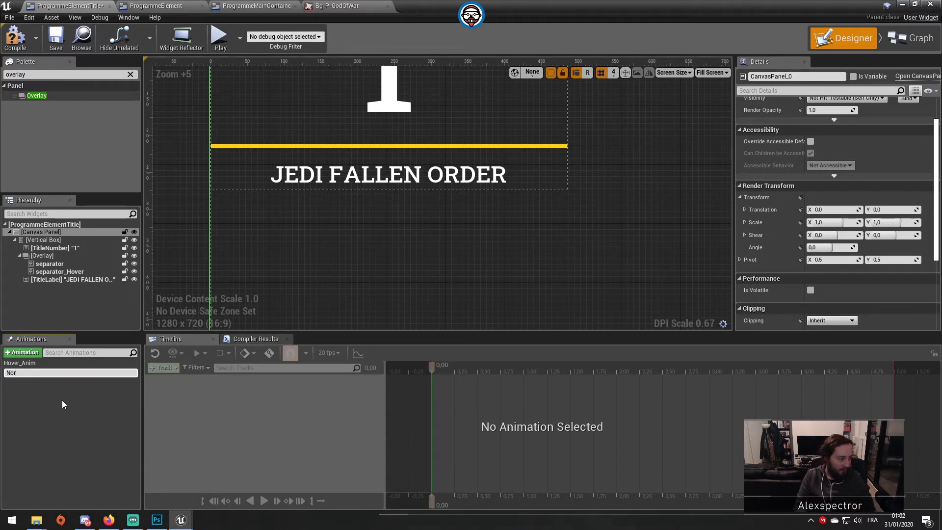
type("mal_")
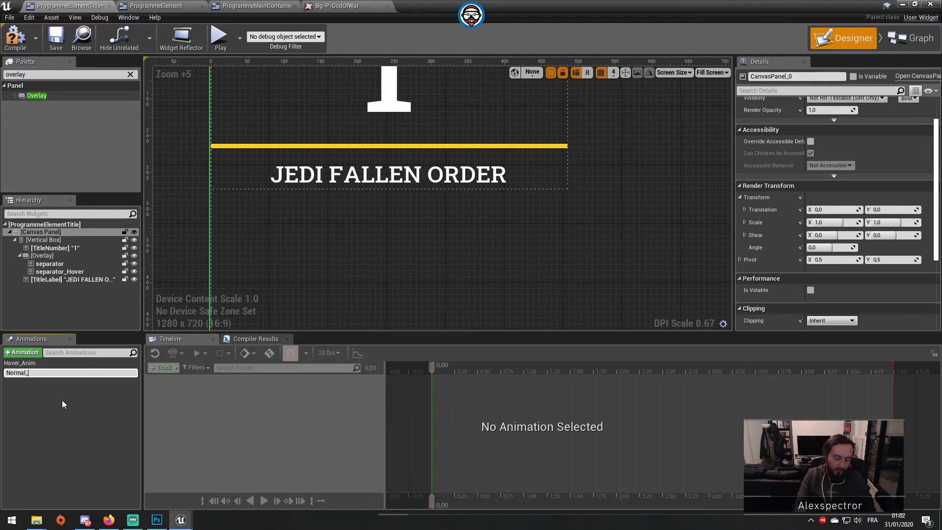
type("Anim")
key("Return")
left_click(51, 376)
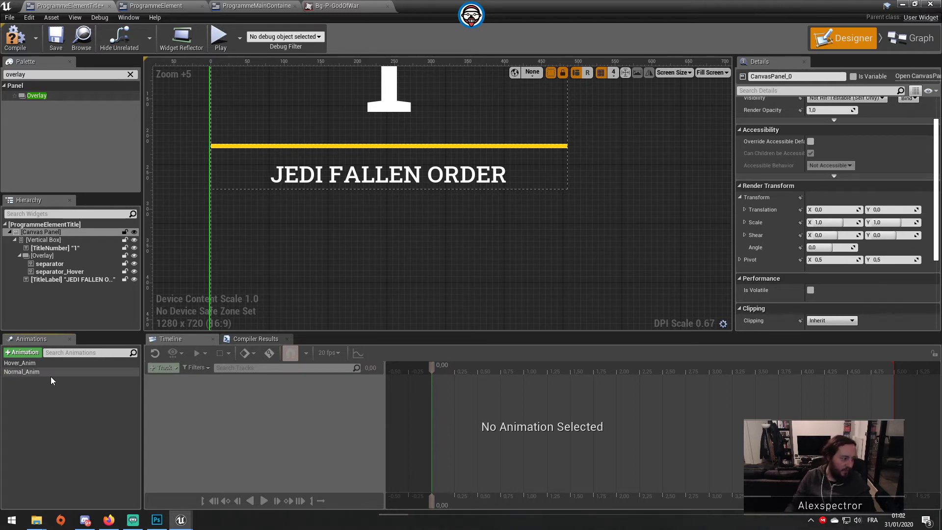
Add a Scale key for separator_Hover at 0,00 in Normal_Anim, enter 0 for its Scale X, and compile and save the widget.
left_click(49, 264)
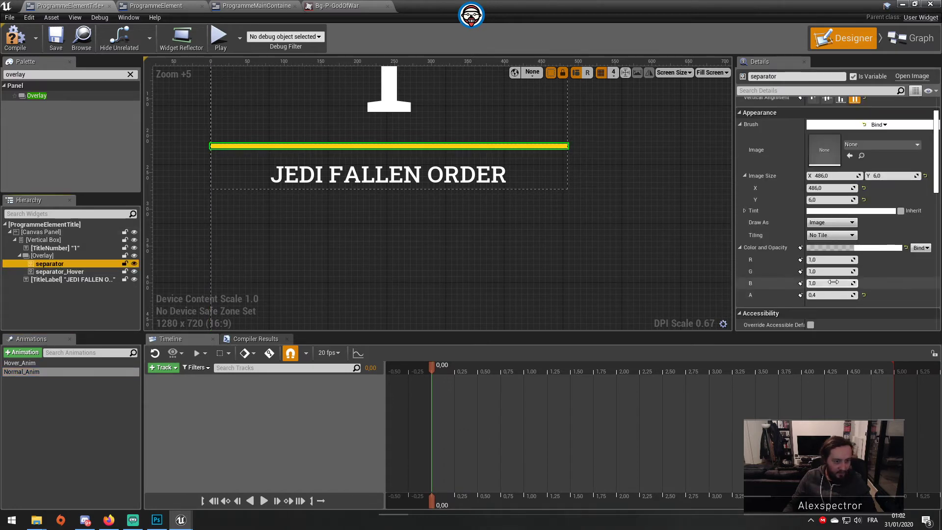
scroll(860, 278, "down", 3)
scroll(861, 277, "down", 5)
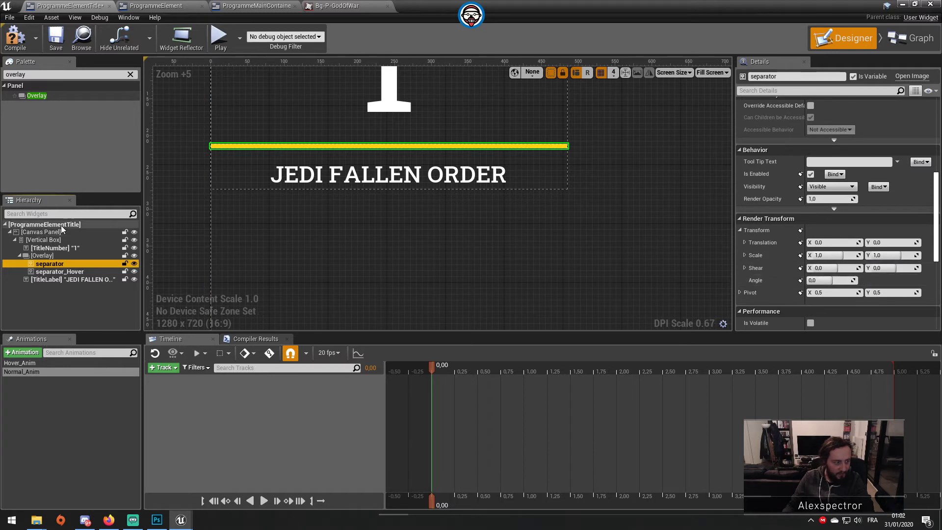
left_click(86, 272)
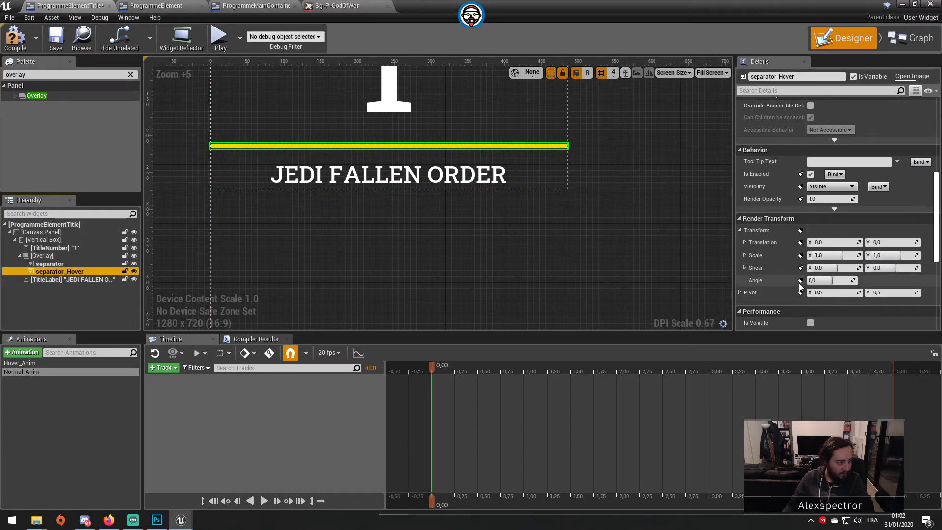
left_click(800, 255)
left_click(814, 255)
type("0")
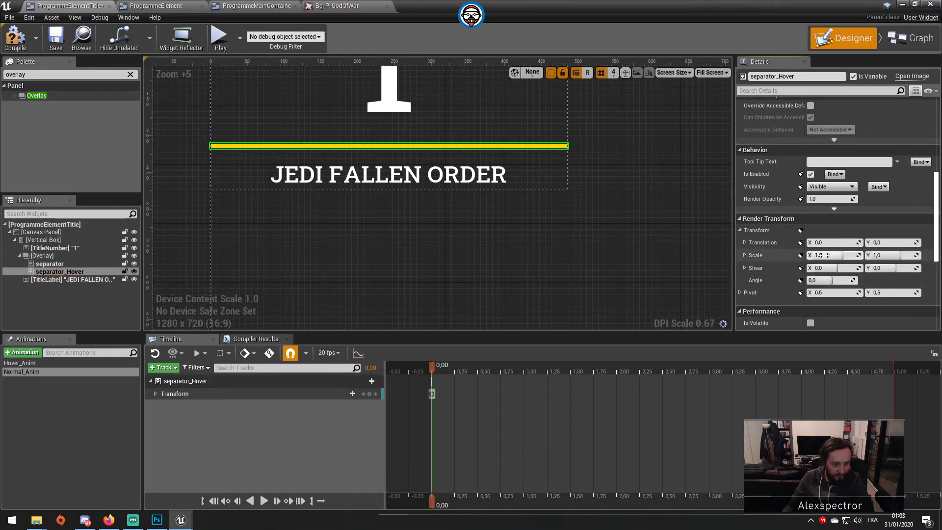
key("Return")
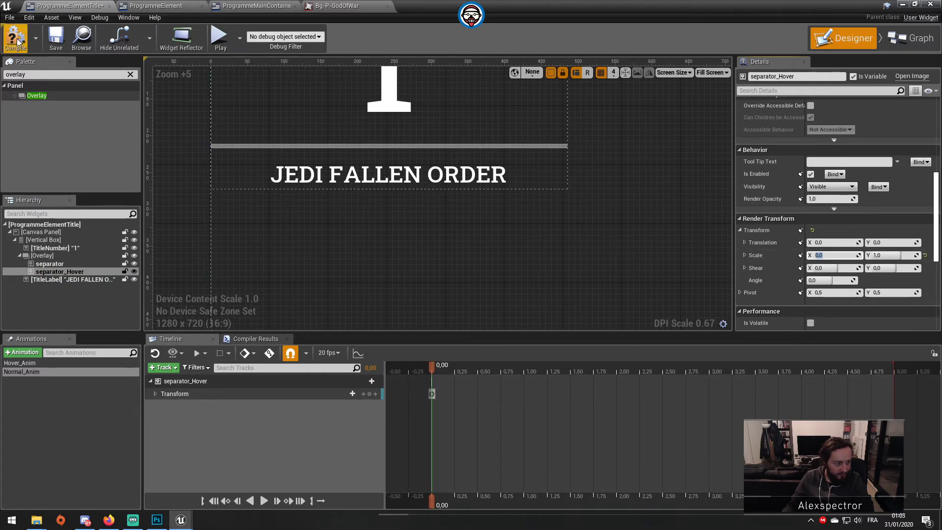
left_click(51, 43)
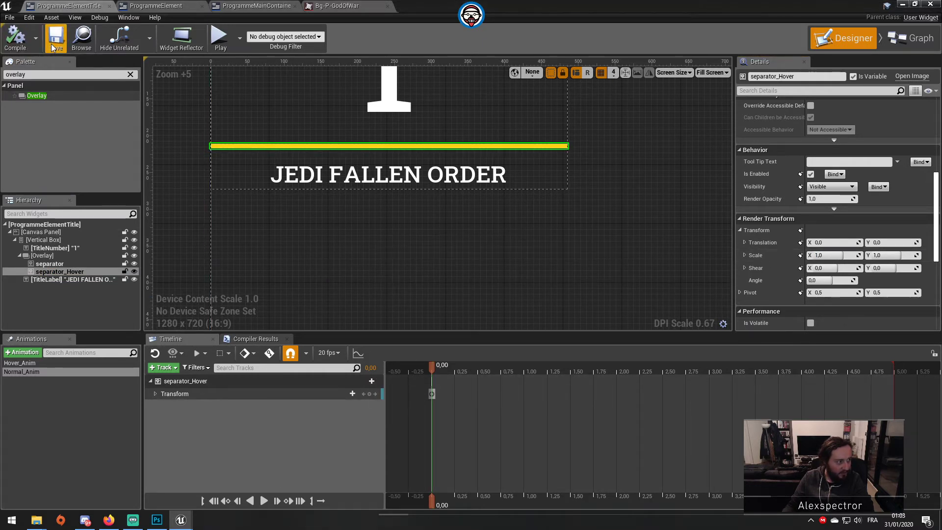
Expand separator_Hover's Transform track in Normal_Anim, set the keyed Scale X to 0, and save the widget.
left_click(71, 363)
left_click(72, 371)
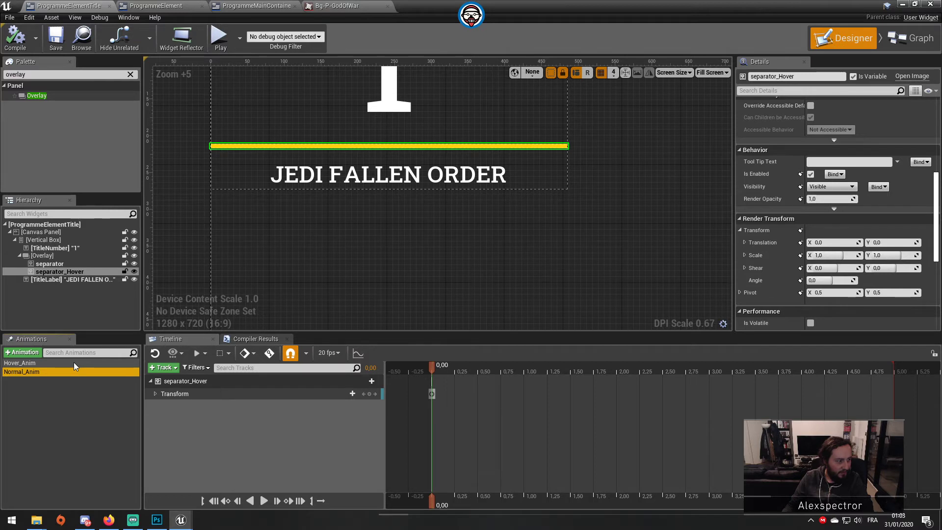
left_click(73, 362)
left_click(75, 371)
left_click(155, 394)
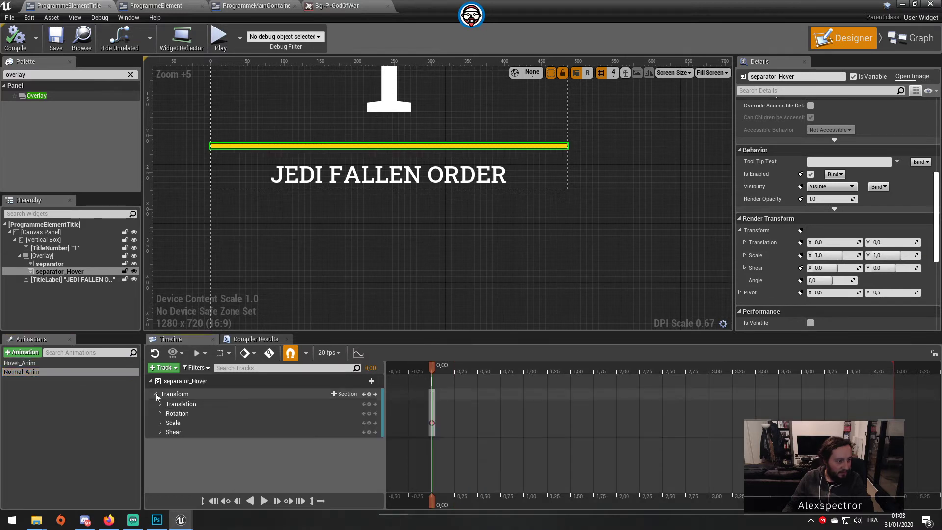
left_click(161, 422)
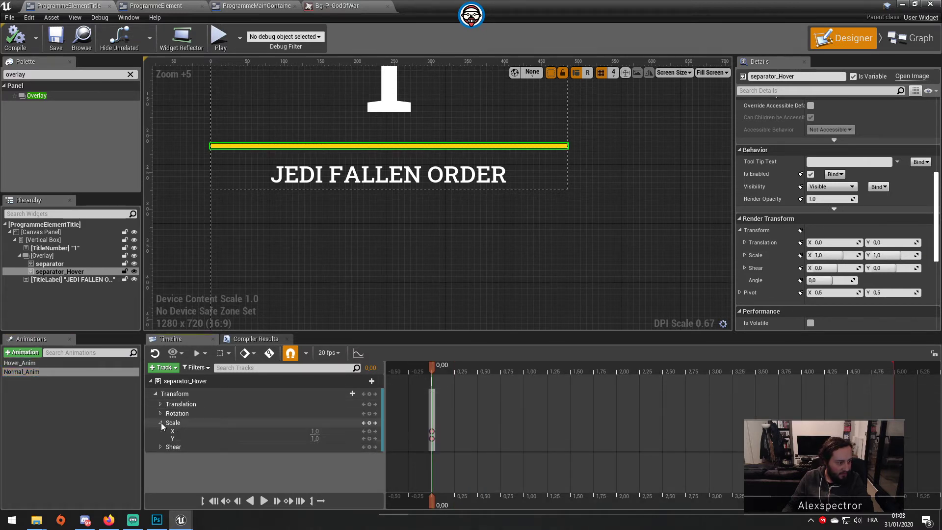
left_click(315, 431)
type("0")
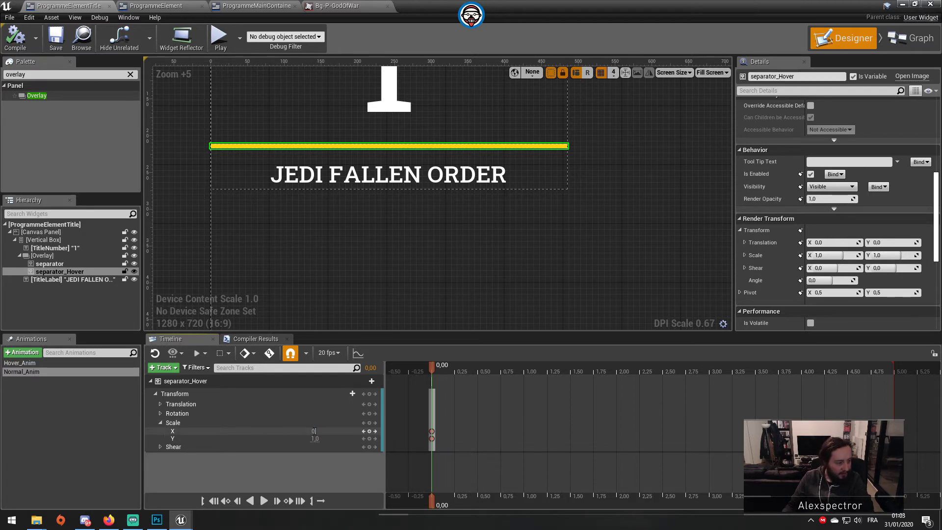
key("Return")
left_click(55, 39)
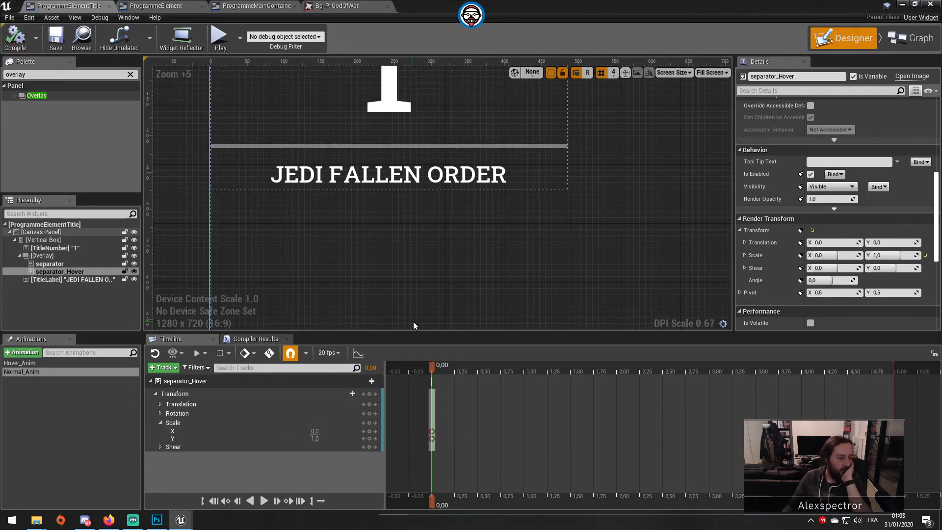
Open the ProgrammeElement event graph and reposition the On Hovered event and the Selected-anim node to make room around Play Animation.
left_click(168, 7)
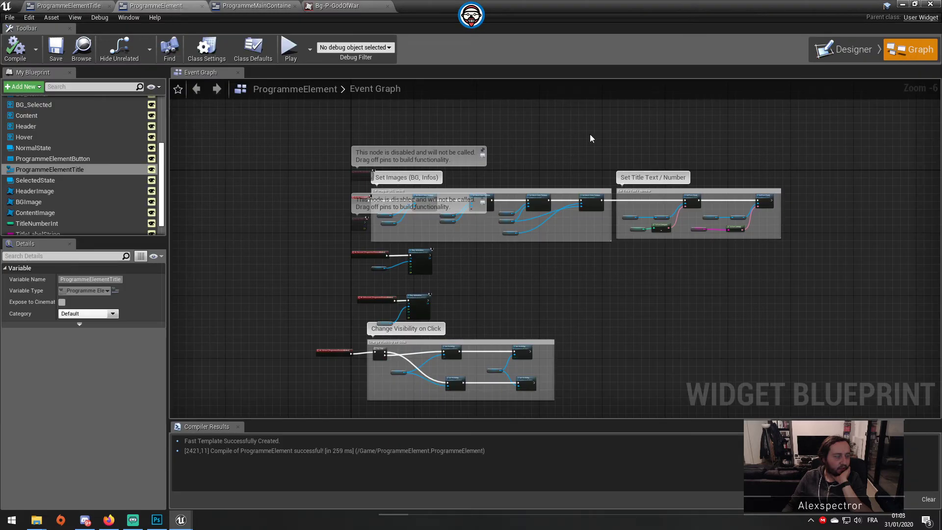
left_click(845, 49)
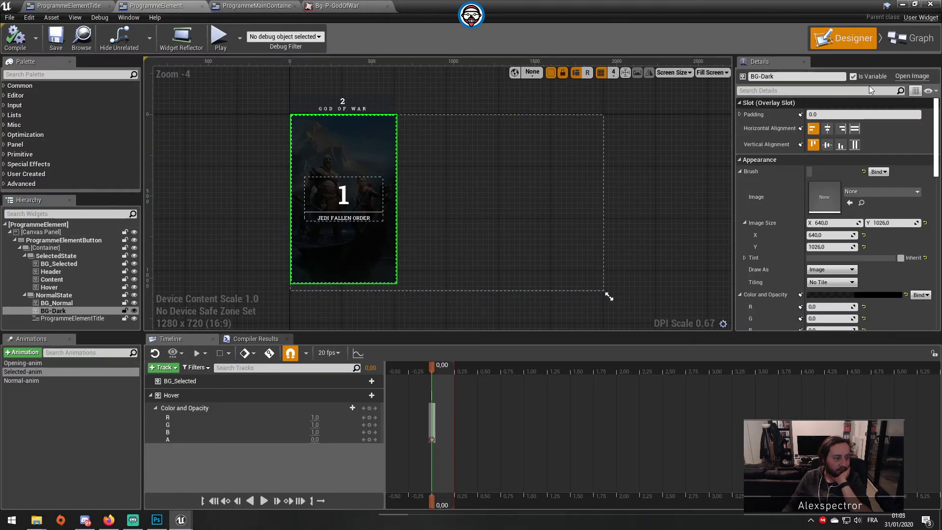
left_click(909, 41)
scroll(385, 278, "up", 4)
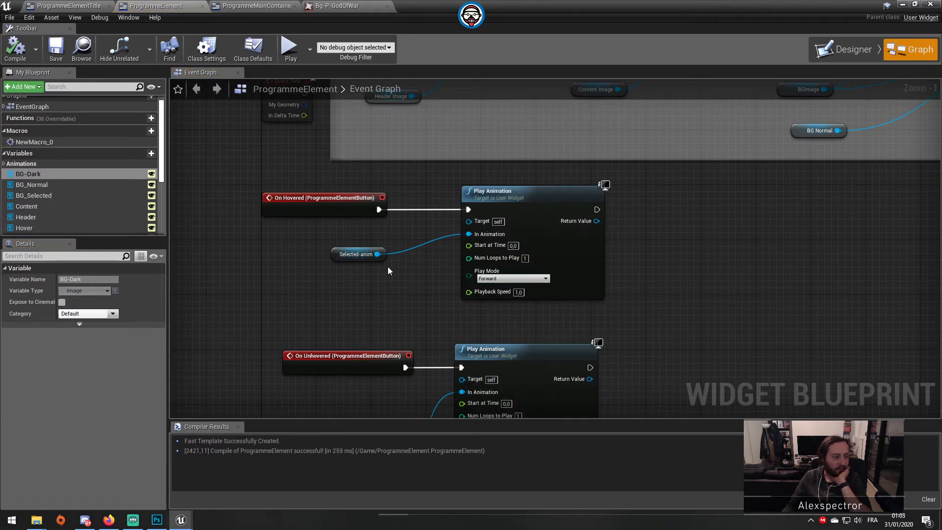
left_click_drag(328, 198, 260, 199)
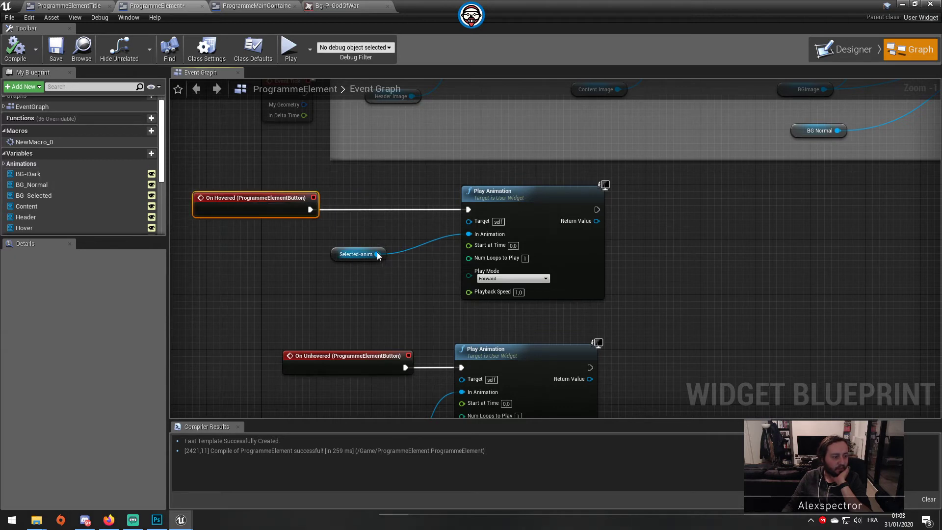
left_click_drag(373, 254, 420, 247)
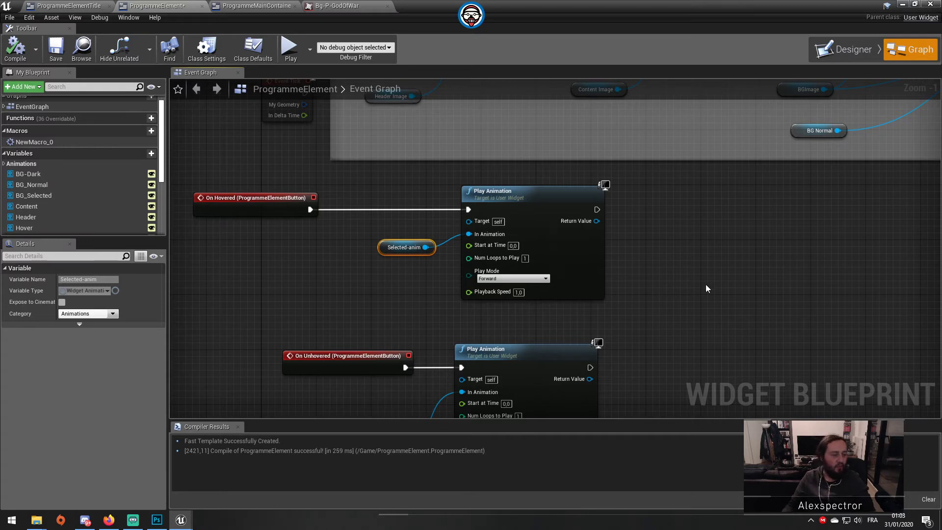
Add a second Play Animation node, executed after the On Hovered event's existing Play Animation node.
right_click_drag(706, 284, 598, 284)
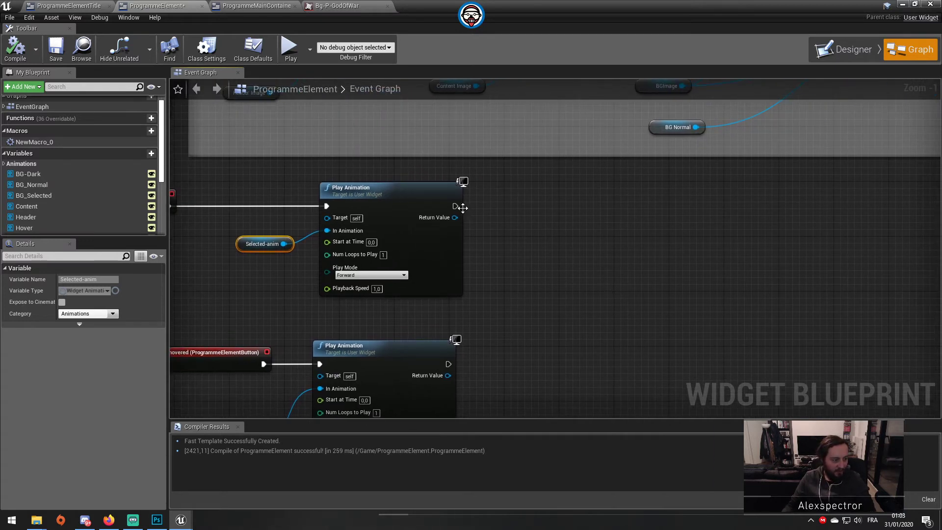
left_click_drag(461, 207, 590, 207)
type("play animatio")
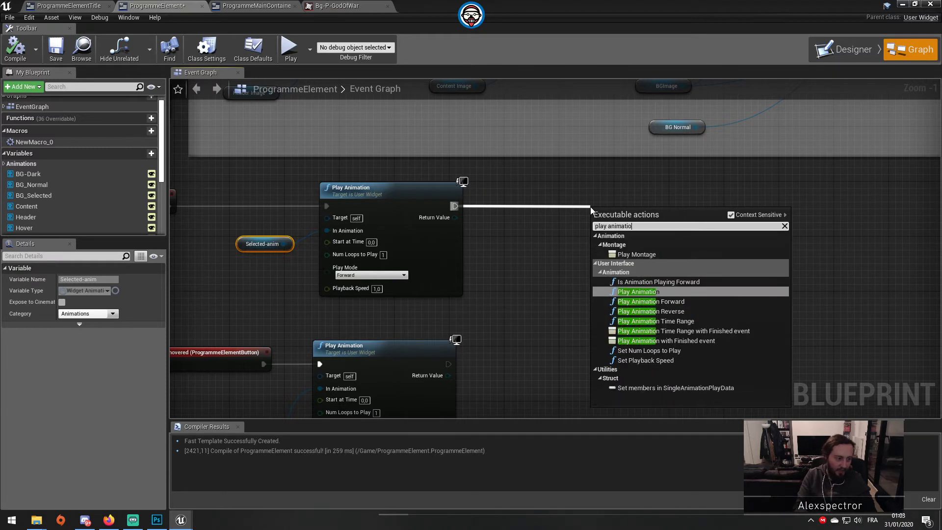
type("n")
key("Return")
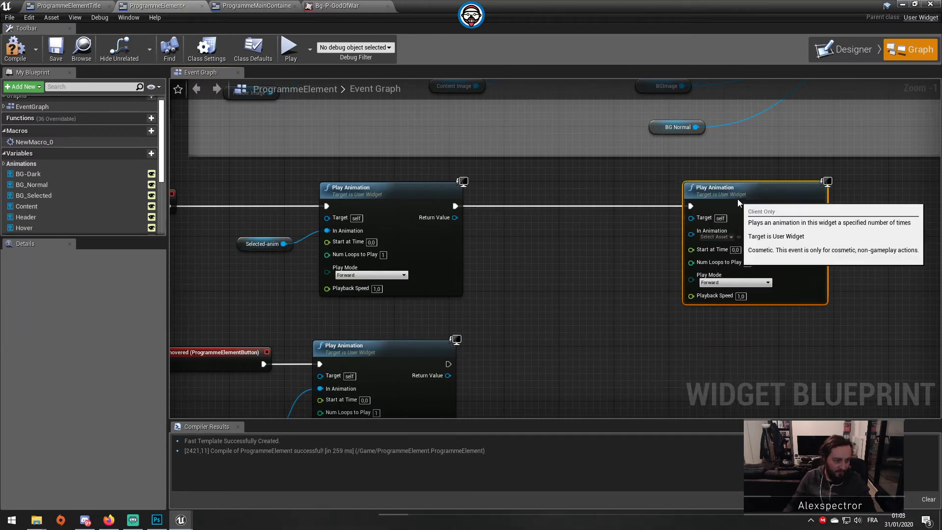
Add a ProgrammeElementTitle reference beside the new Play Animation node and get its Hover_Anim variable.
right_click_drag(523, 280, 614, 285)
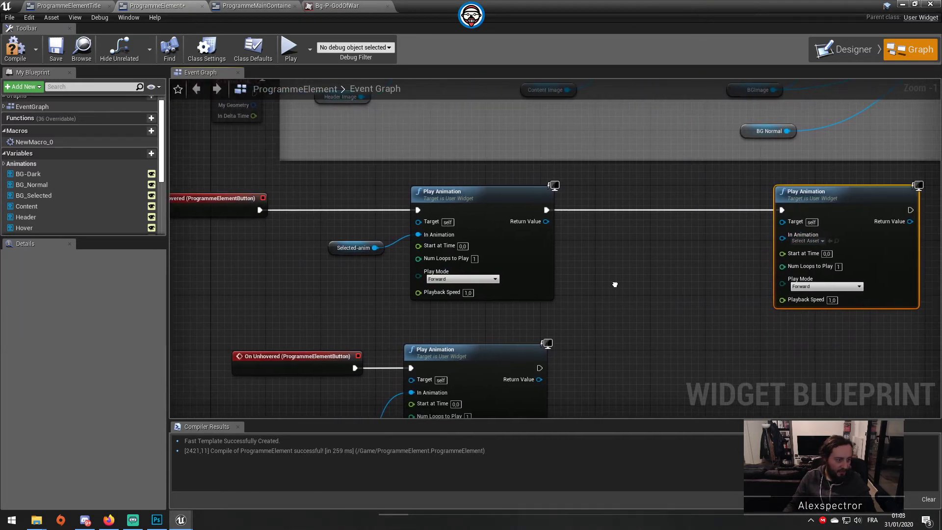
scroll(57, 185, "down", 5)
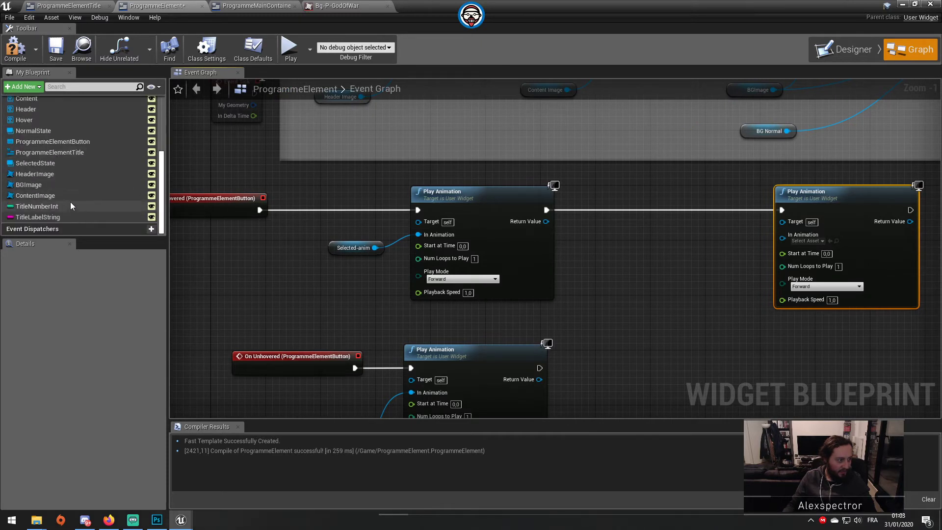
left_click_drag(79, 154, 611, 261)
left_click(625, 261)
left_click_drag(677, 261, 692, 302)
type("hover")
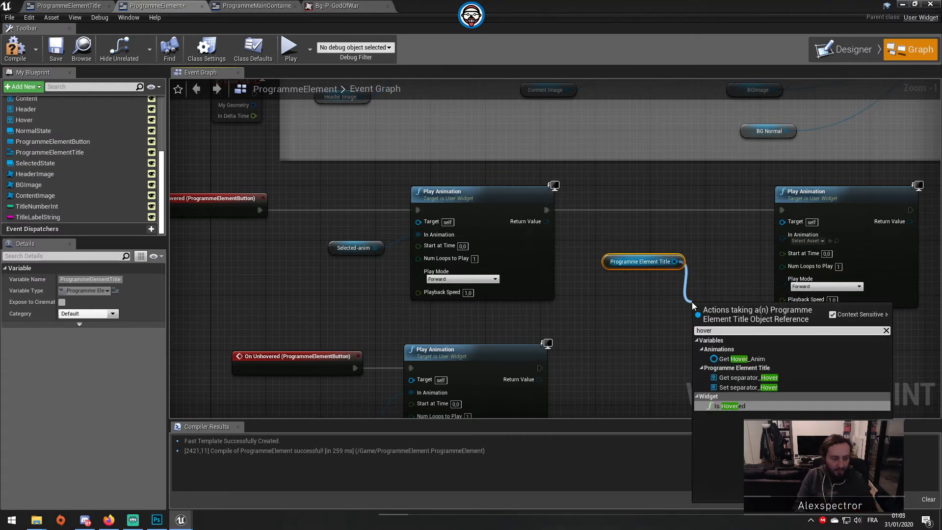
key("Up")
key("Up")
key("Up")
key("Return")
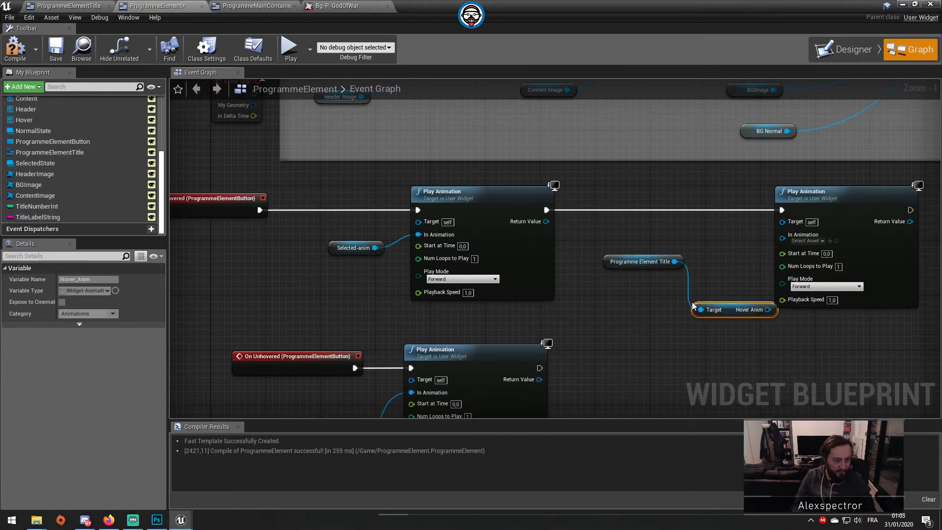
Connect Hover Anim to the new Play Animation's In Animation and Programme Element Title to its Target, tidy the nodes, compile and save.
left_click_drag(720, 305, 782, 238)
left_click_drag(781, 222, 628, 235)
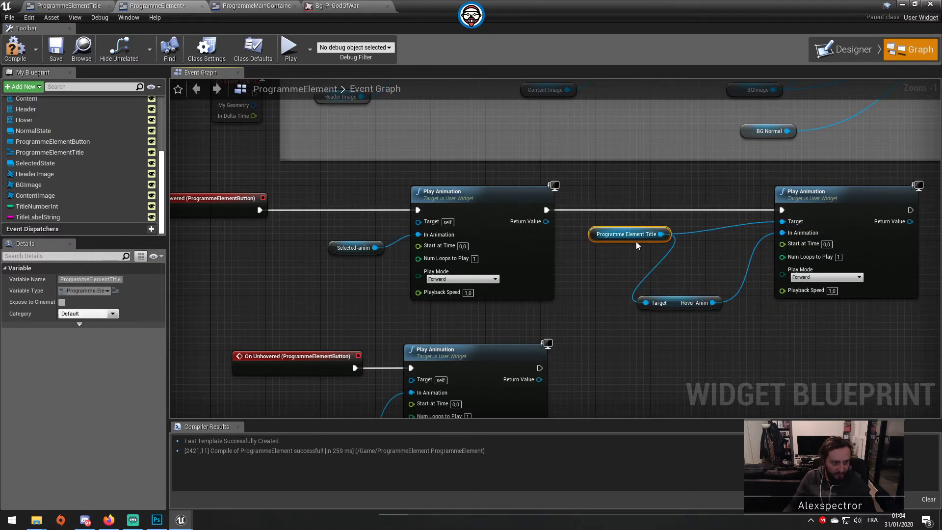
left_click_drag(682, 303, 688, 268)
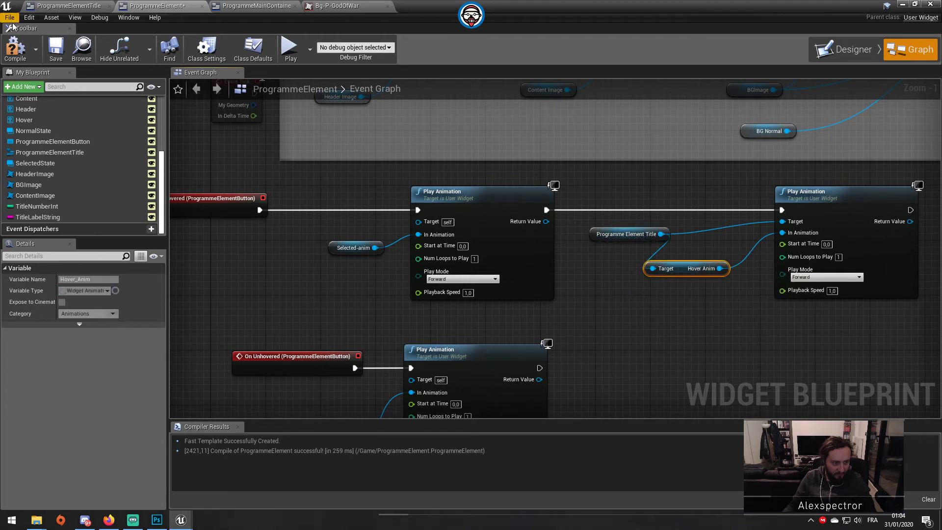
left_click(16, 49)
left_click(56, 49)
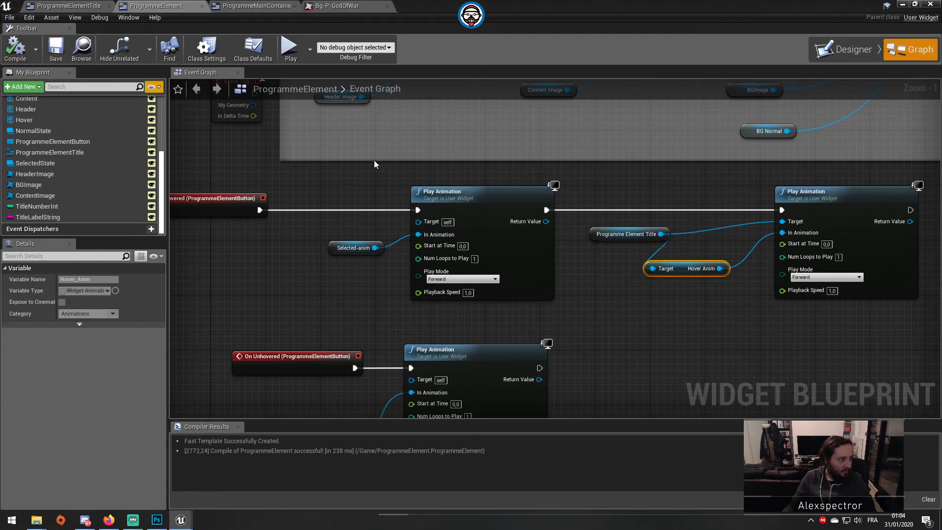
Duplicate the title's Play Animation, reference and Hover Anim nodes, and execute the copy after the On Unhovered event's existing Play Animation.
left_click_drag(606, 182, 876, 340)
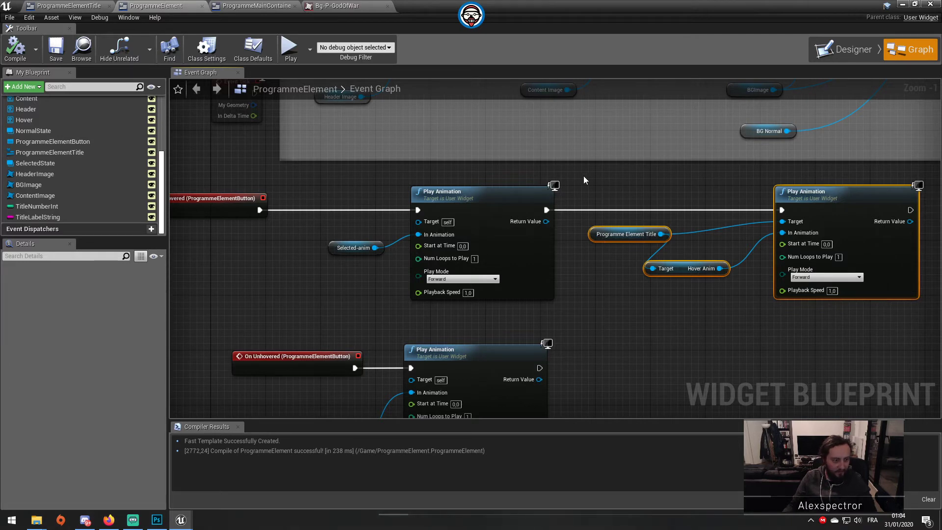
left_click_drag(586, 176, 914, 340)
key("ctrl+c")
right_click_drag(797, 362, 743, 237)
left_click(714, 290)
key("ctrl+v")
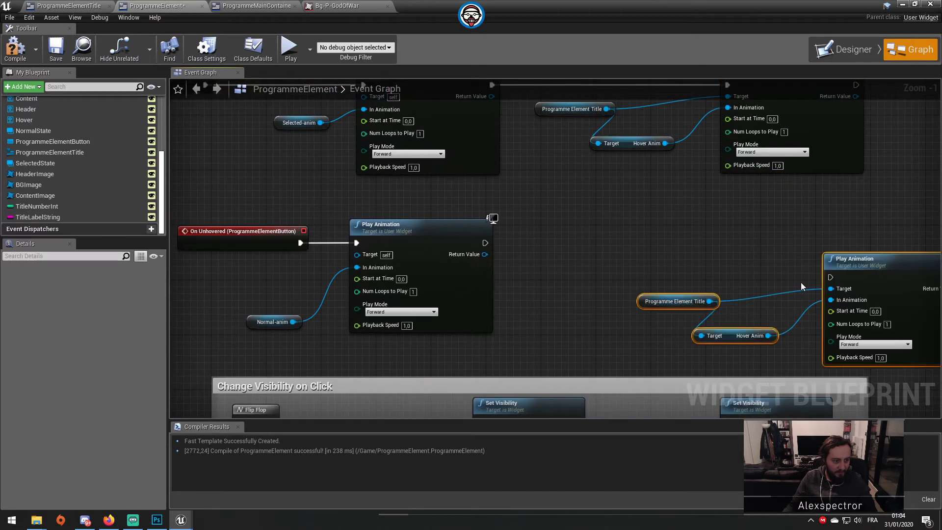
left_click_drag(841, 270, 485, 243)
left_click(489, 241)
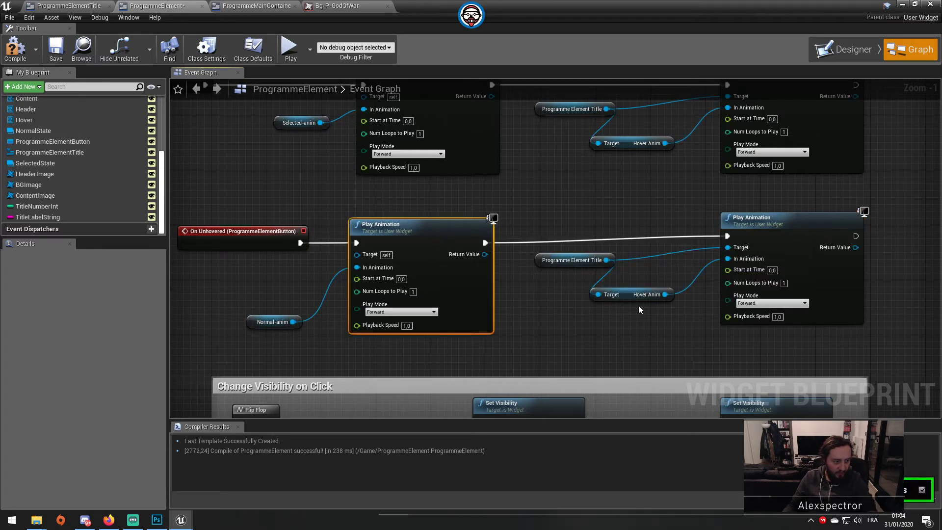
Replace the duplicated Hover Anim getter with Normal_Anim feeding In Animation, align the Play Animation node, then compile and save the widget.
left_click(649, 294)
key("Delete")
left_click_drag(606, 260, 614, 299)
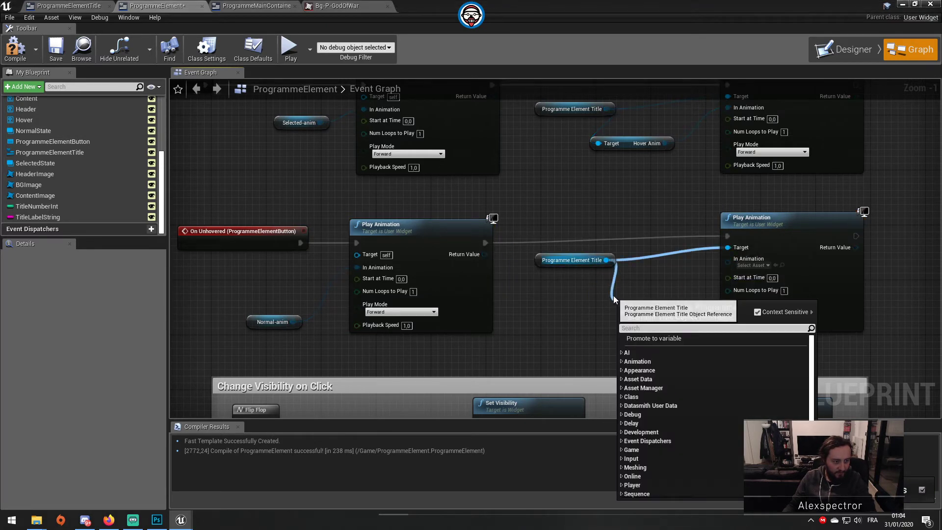
type("normal")
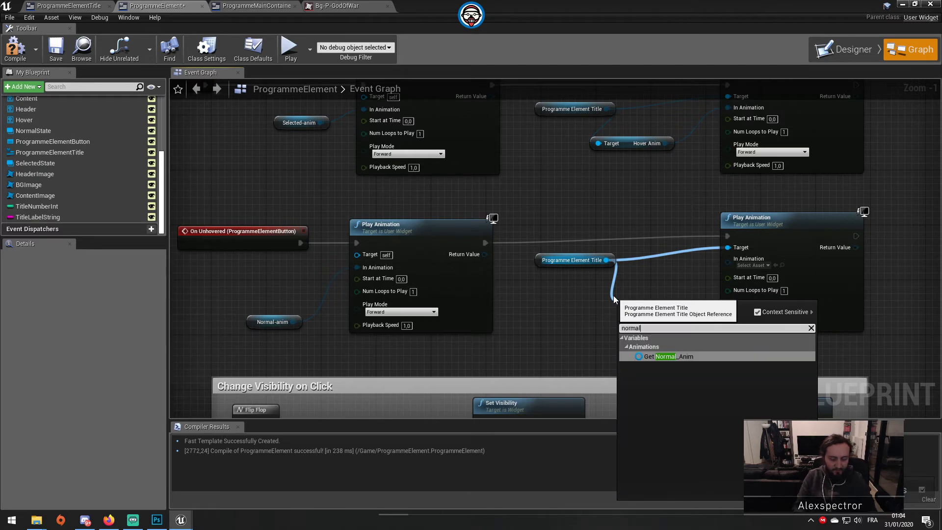
left_click(680, 355)
left_click_drag(697, 308, 727, 258)
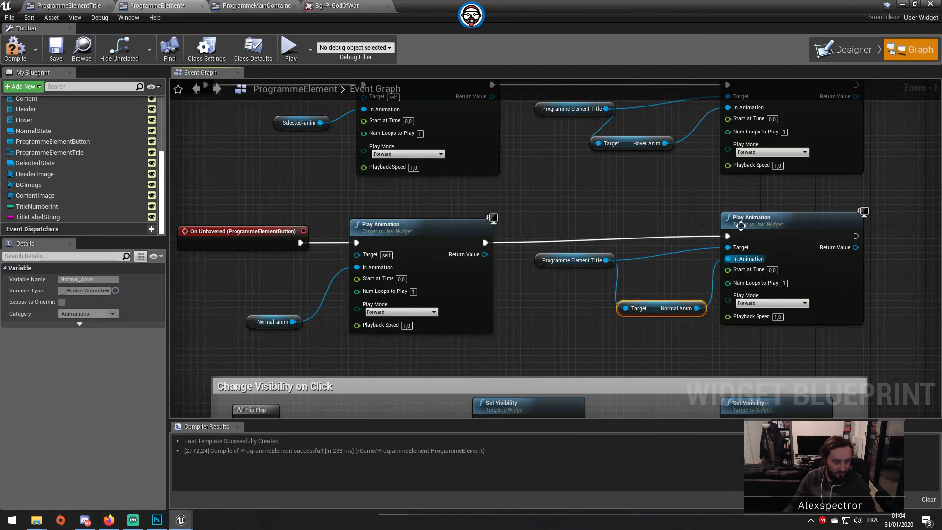
left_click_drag(749, 217, 756, 225)
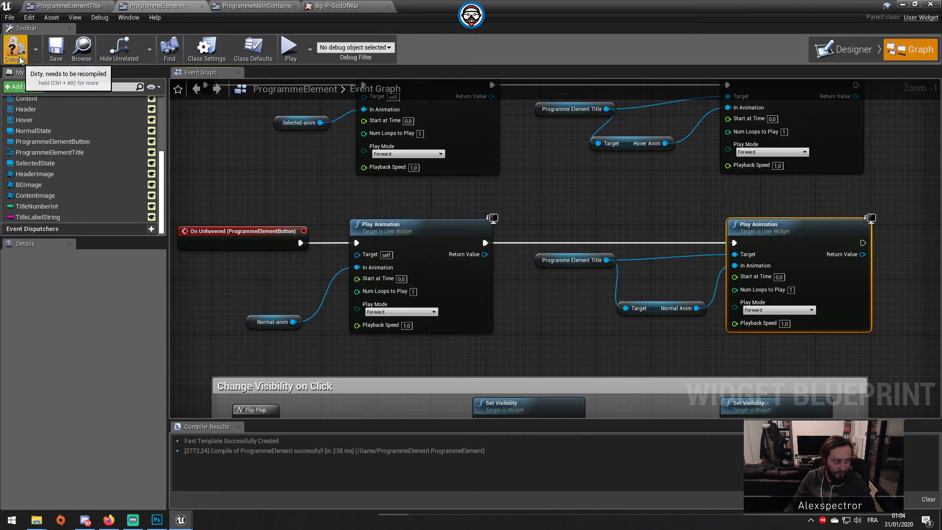
left_click(15, 49)
left_click(56, 50)
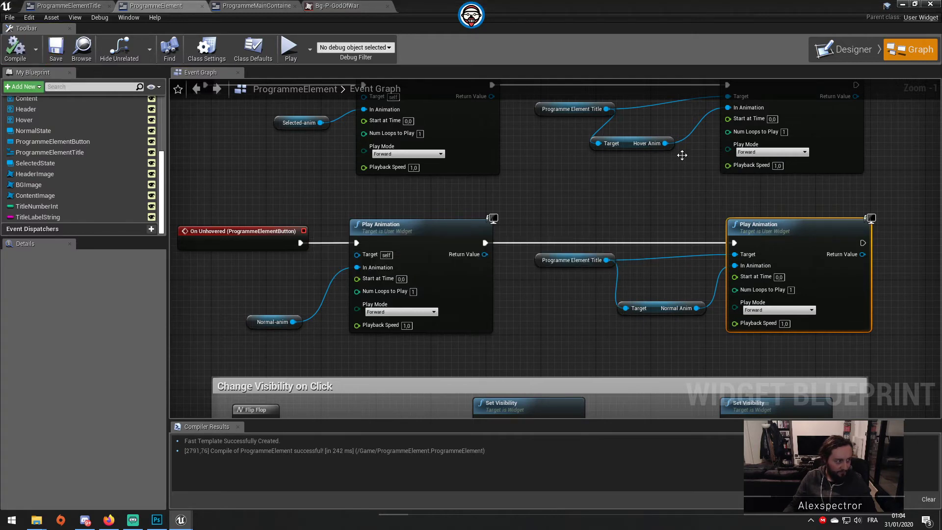
Play the level full screen and move the focus between the three programme cards to test the separator animations, then stop the preview.
left_click(902, 5)
left_click(492, 37)
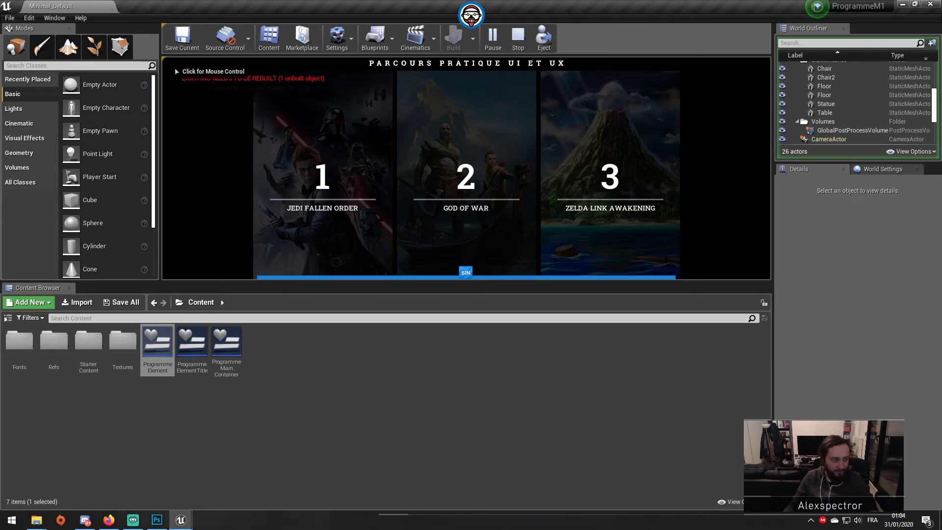
key("F11")
key("Right")
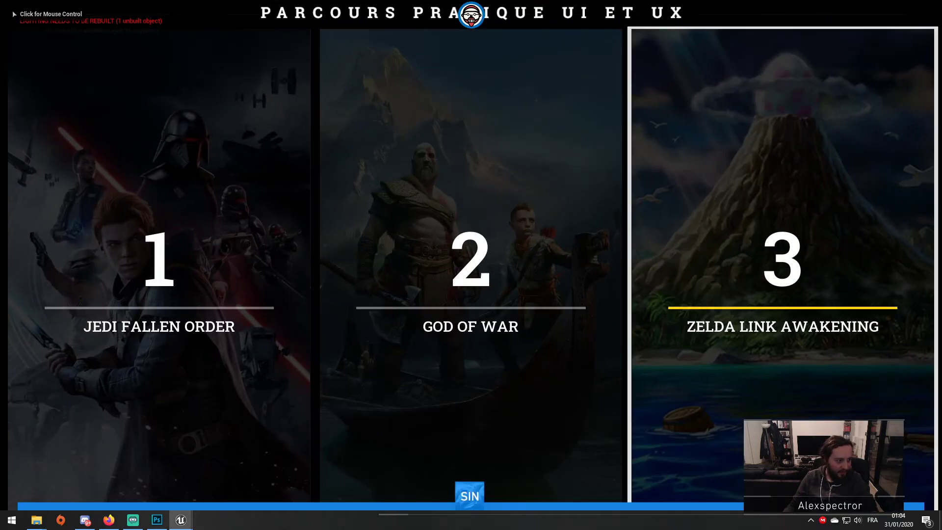
key("Left")
key("Left")
key("Right")
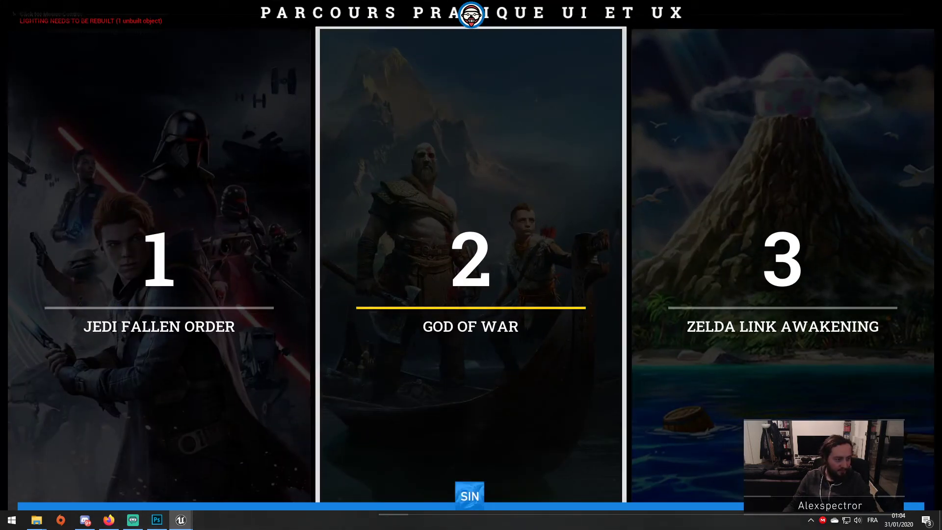
key("Right")
key("Left")
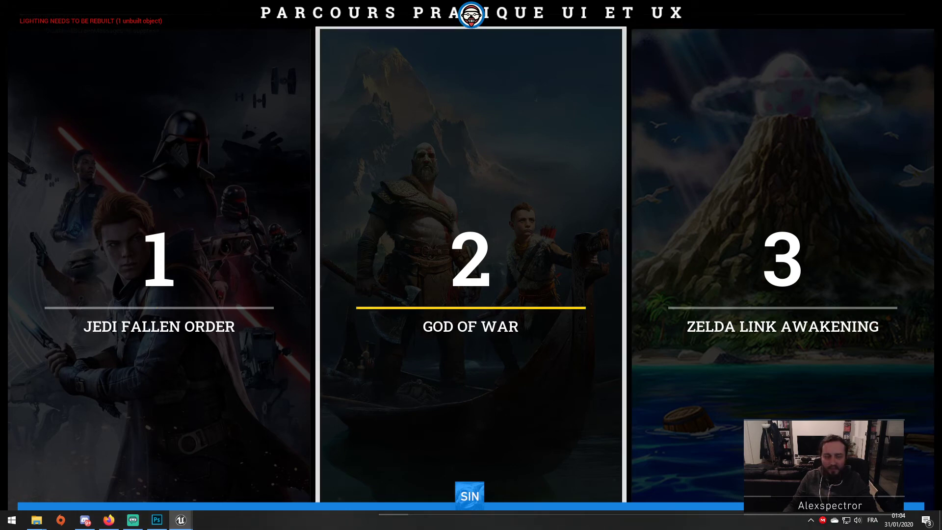
key("Left")
key("Right")
key("F11")
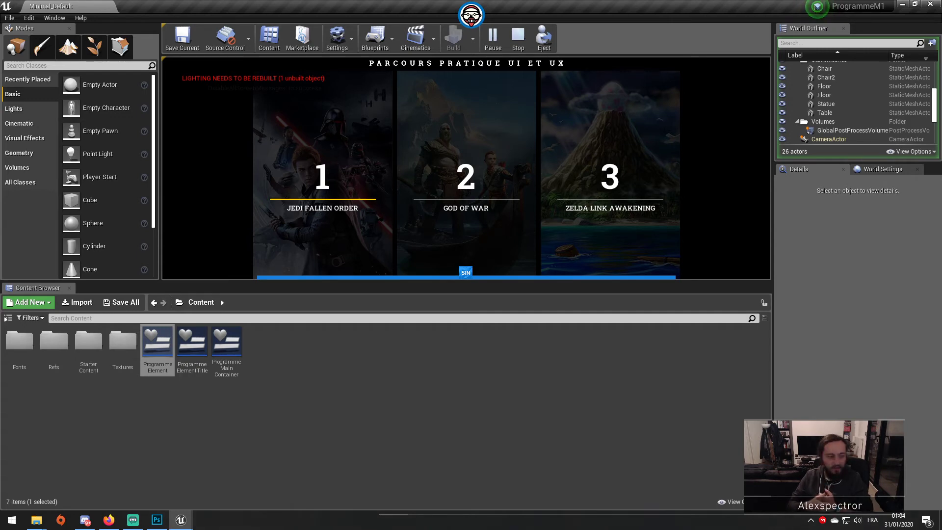
key("Escape")
Switch to Firefox, search Google for "animation ease tween" and show the video results.
left_click(109, 519)
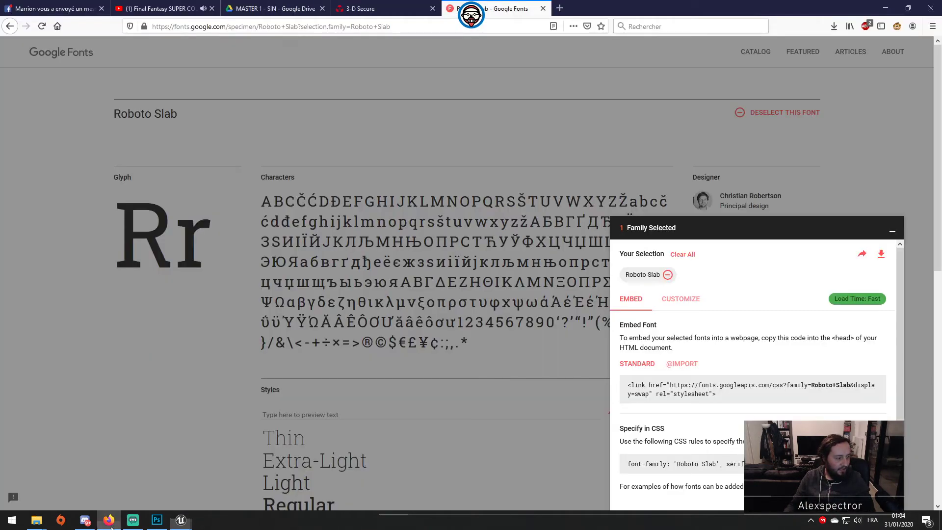
left_click(404, 27)
type("an")
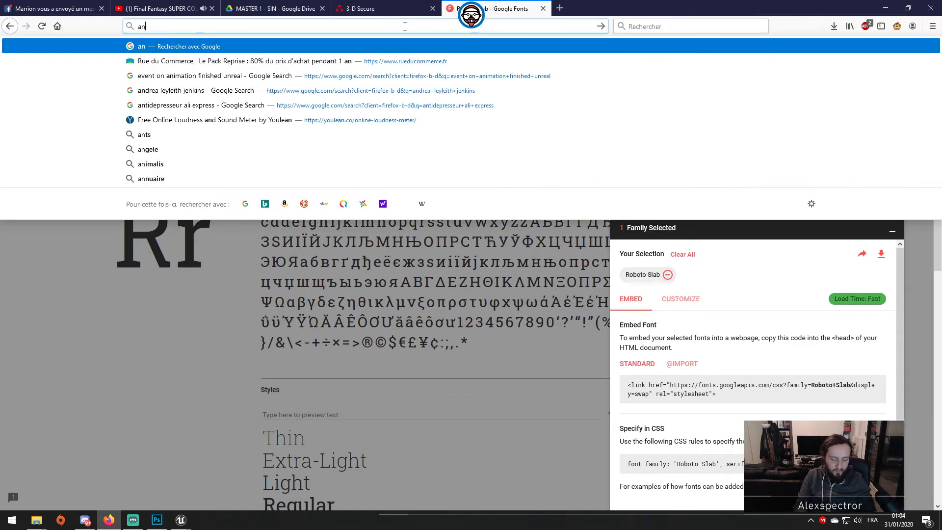
type("imation ease tween")
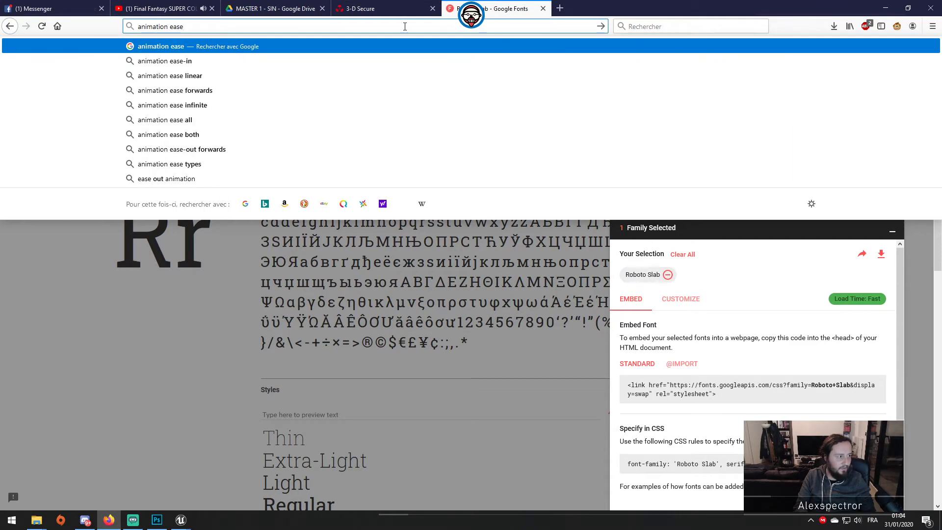
key("Return")
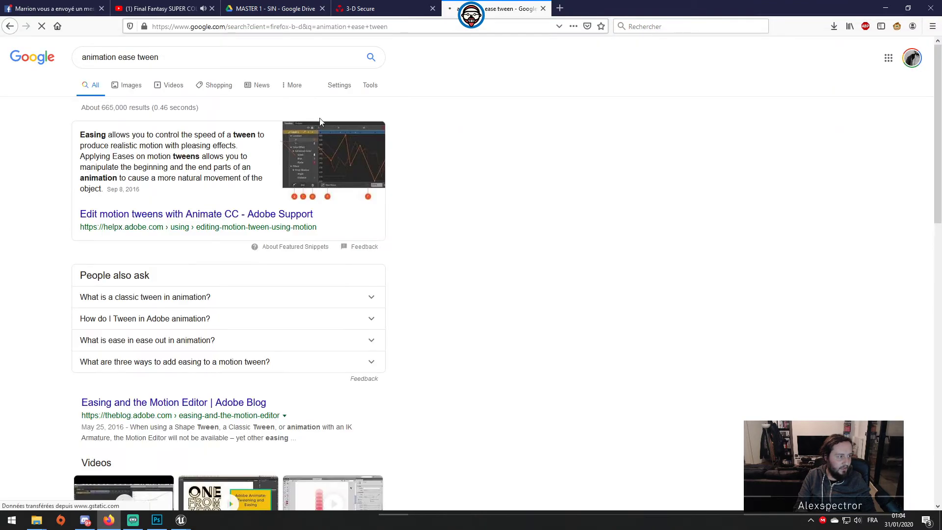
scroll(155, 182, "down", 3)
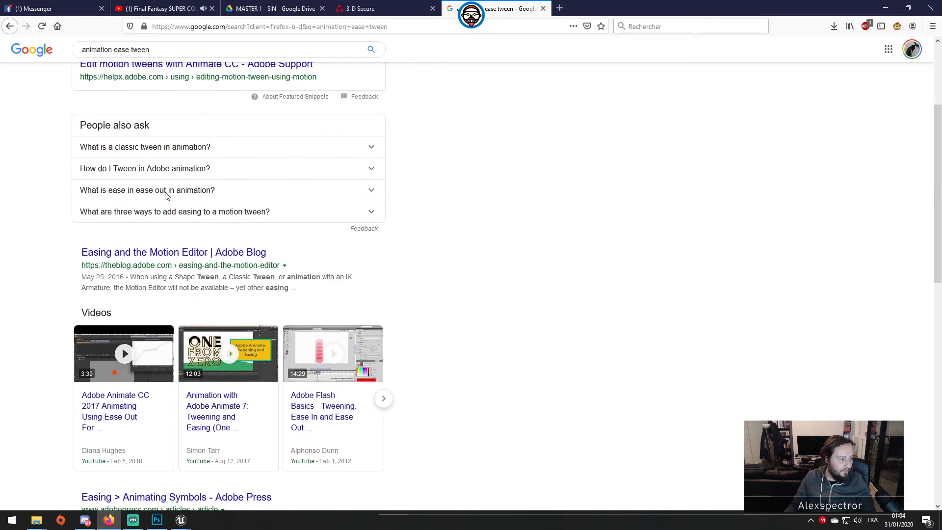
scroll(225, 190, "up", 3)
left_click(172, 85)
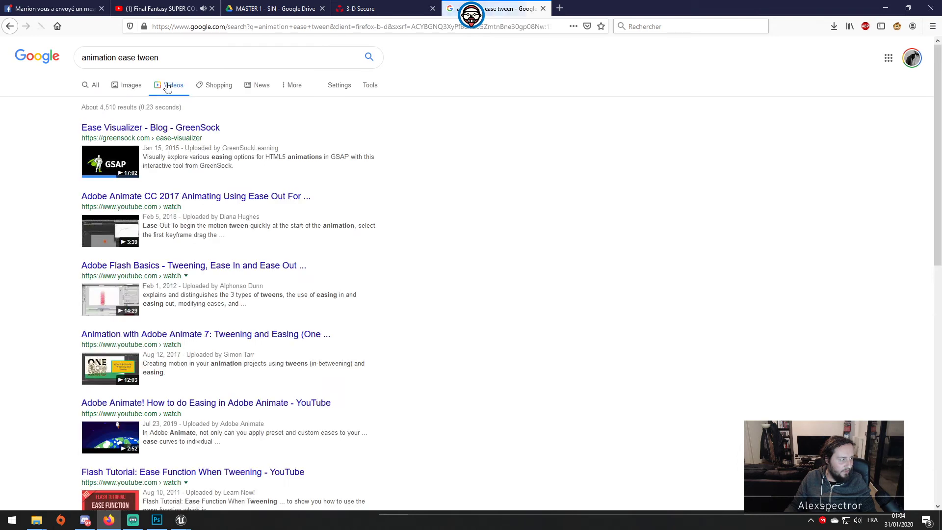
Close the 3-D Secure and Messenger tabs, and open GreenSock's Ease Visualizer page at its interactive graph.
left_click(434, 9)
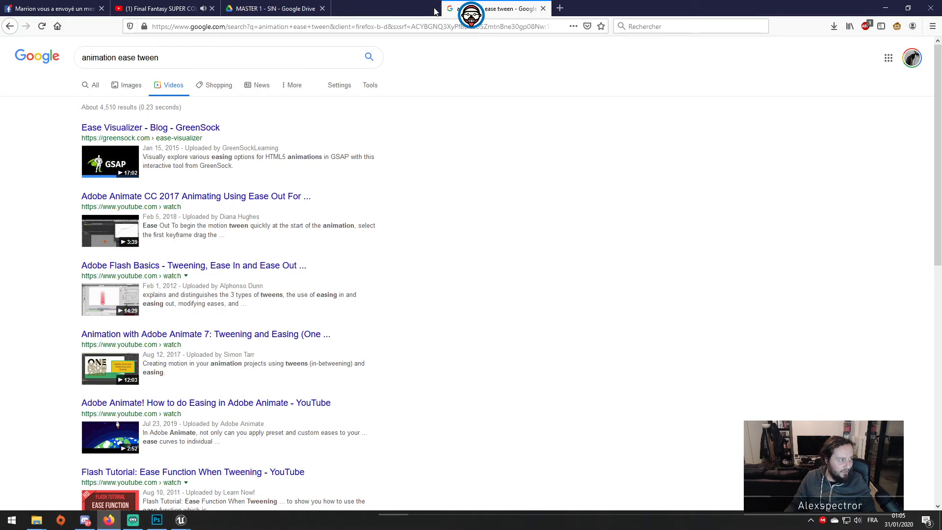
left_click(102, 8)
scroll(452, 297, "down", 1)
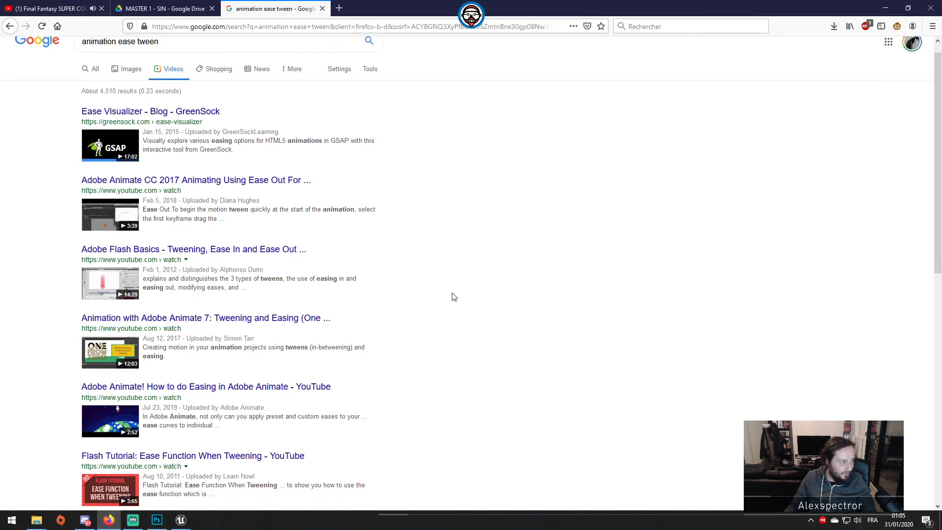
scroll(439, 301, "up", 1)
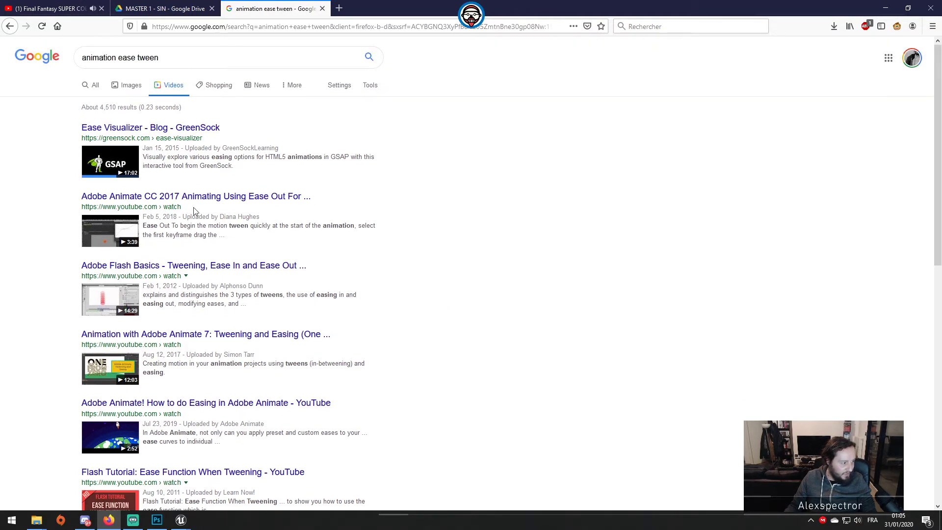
left_click(147, 128)
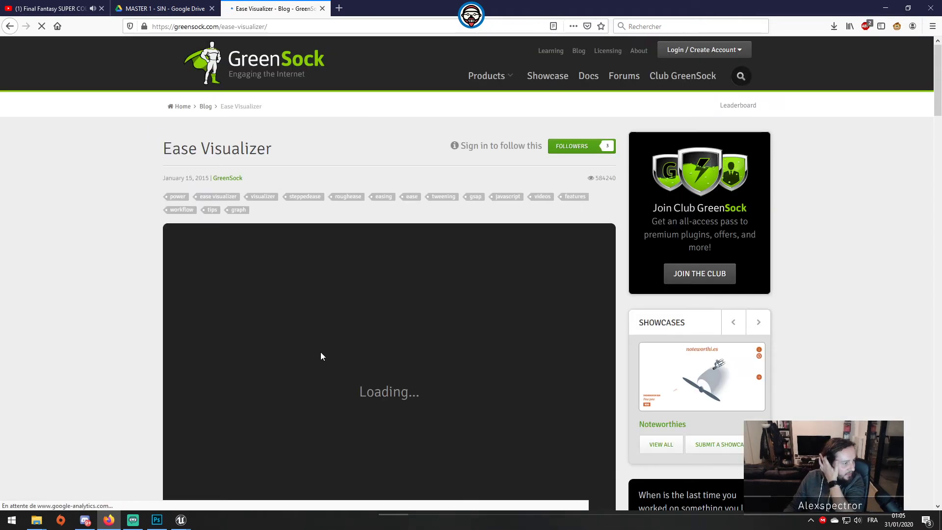
scroll(322, 354, "down", 3)
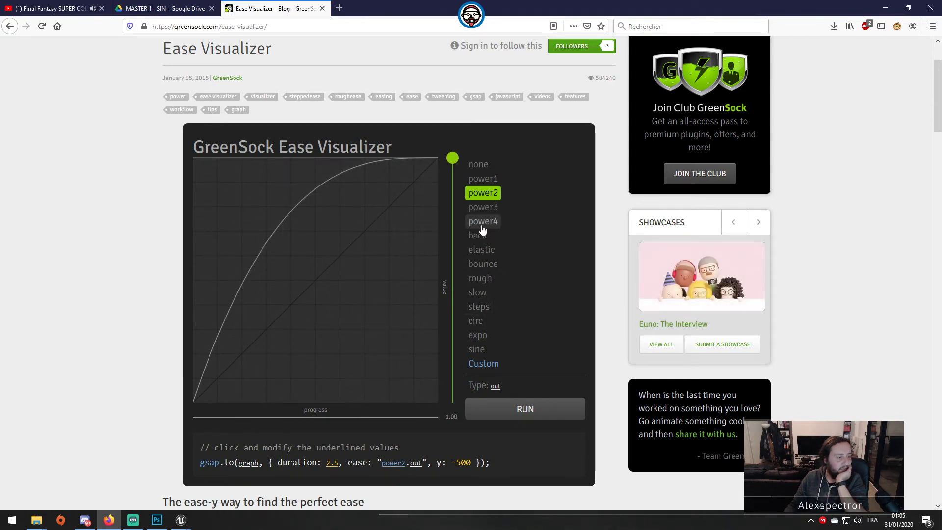
Preview the bounce, rough, slow and circ easing curves in the GreenSock Ease Visualizer.
left_click(492, 265)
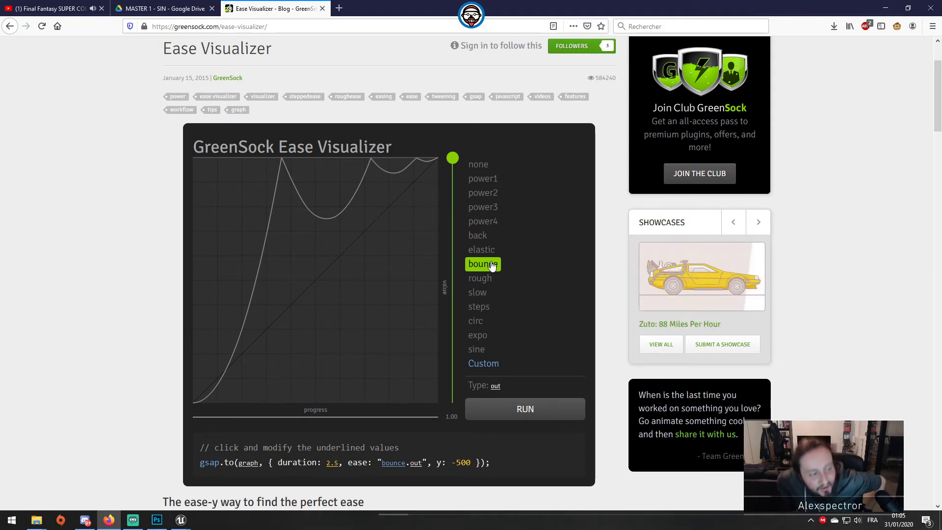
left_click(467, 281)
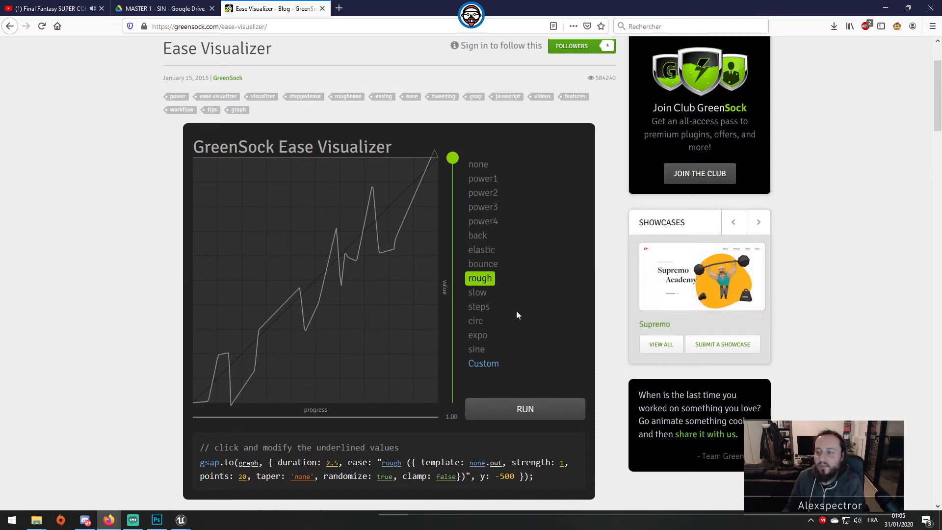
left_click(479, 298)
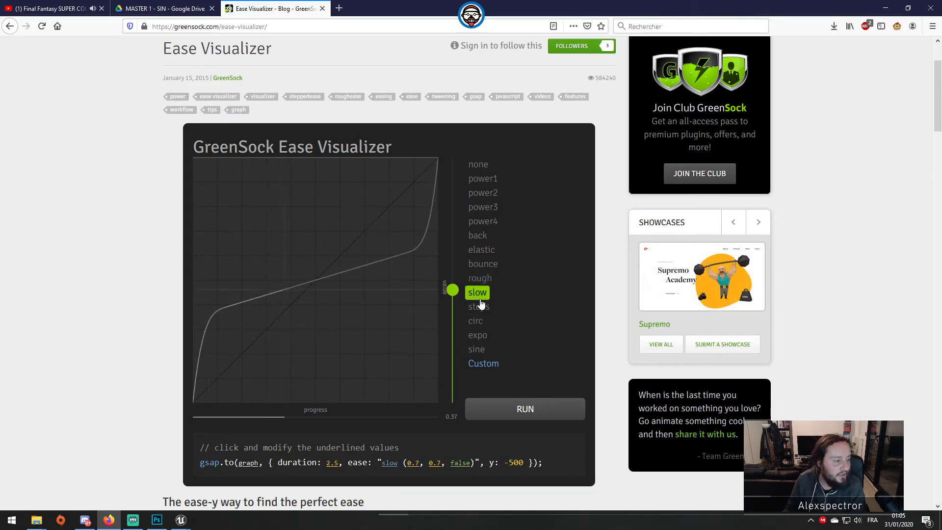
left_click(480, 324)
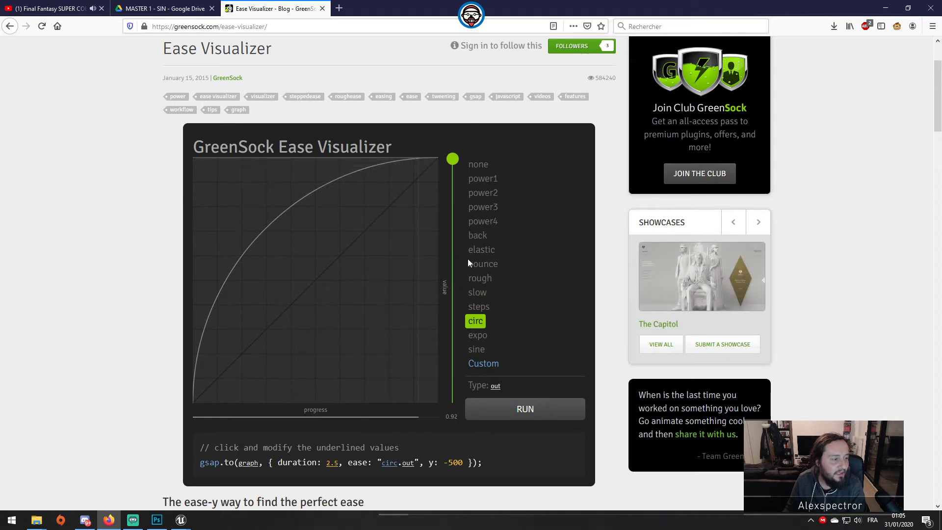
Preview the circ, expo, sine and power1 easing curves in the GreenSock Ease Visualizer.
left_click(475, 323)
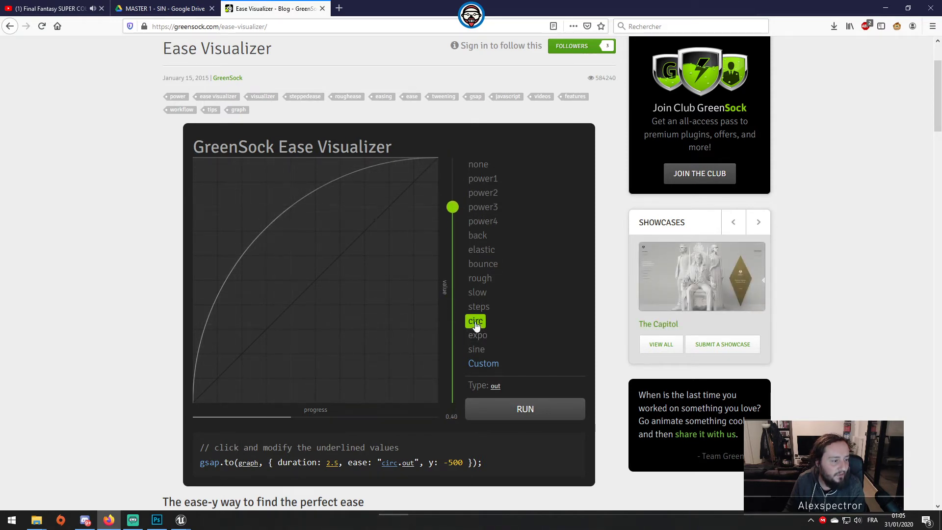
left_click(477, 335)
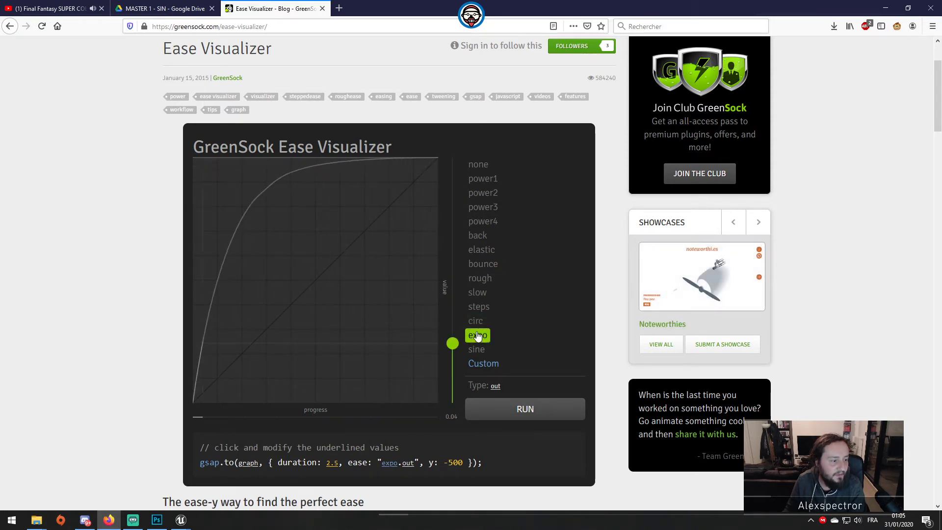
left_click(477, 335)
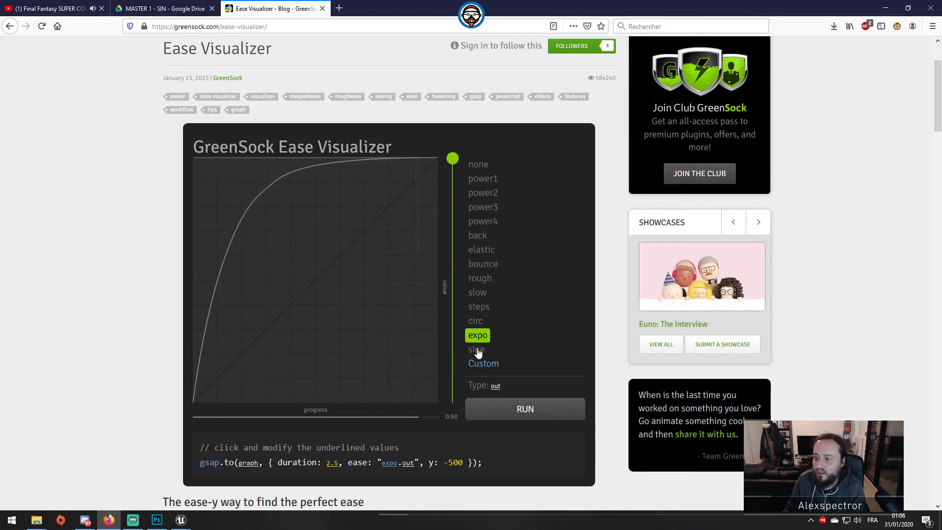
left_click(476, 350)
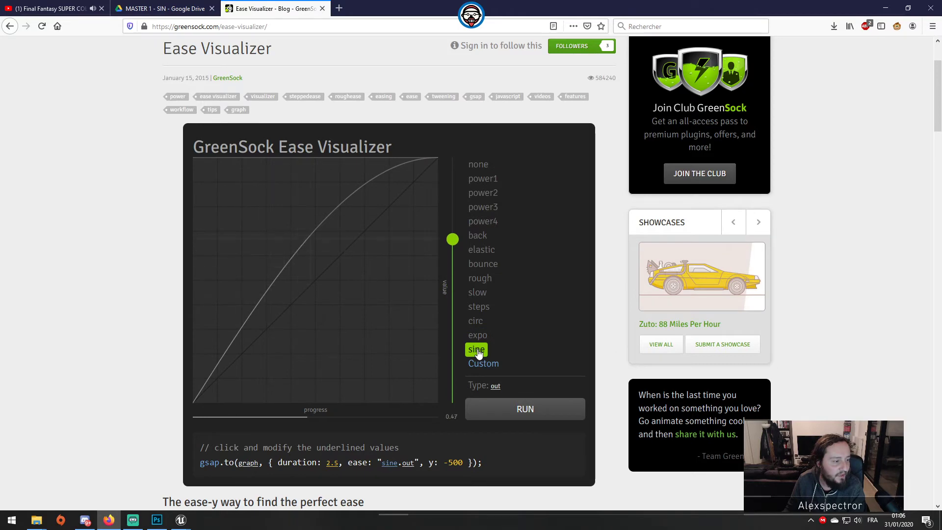
left_click(489, 180)
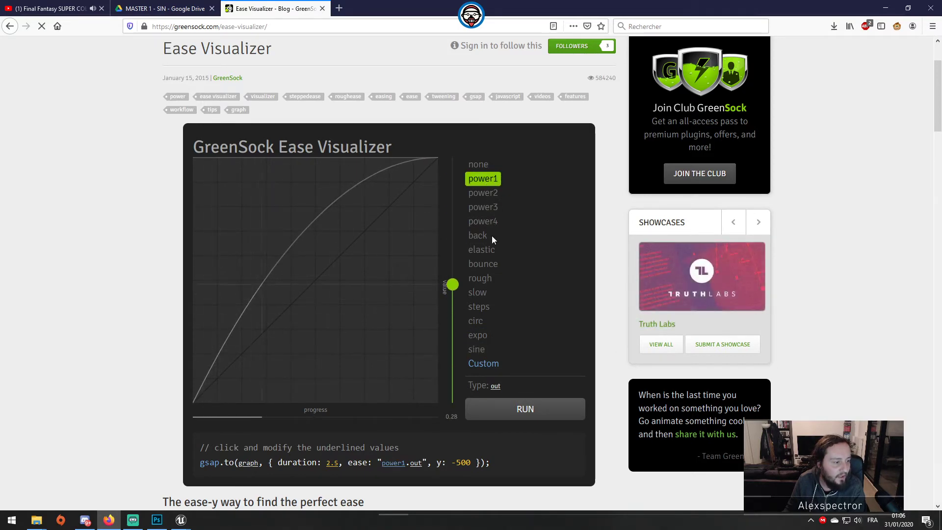
Return to the "animation ease tween" search, show its image results, and enlarge the Unity Easing Library Visualisation image.
scroll(521, 284, "down", 3)
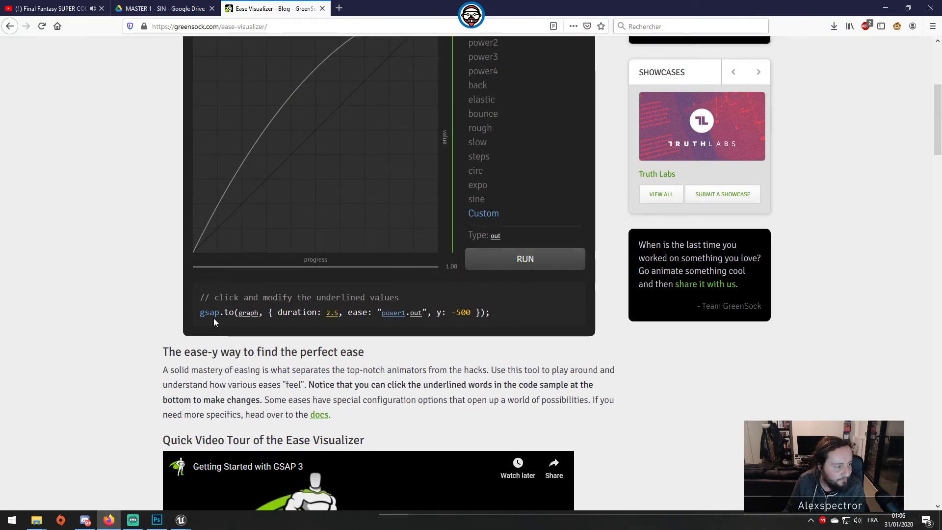
scroll(460, 322, "down", 2)
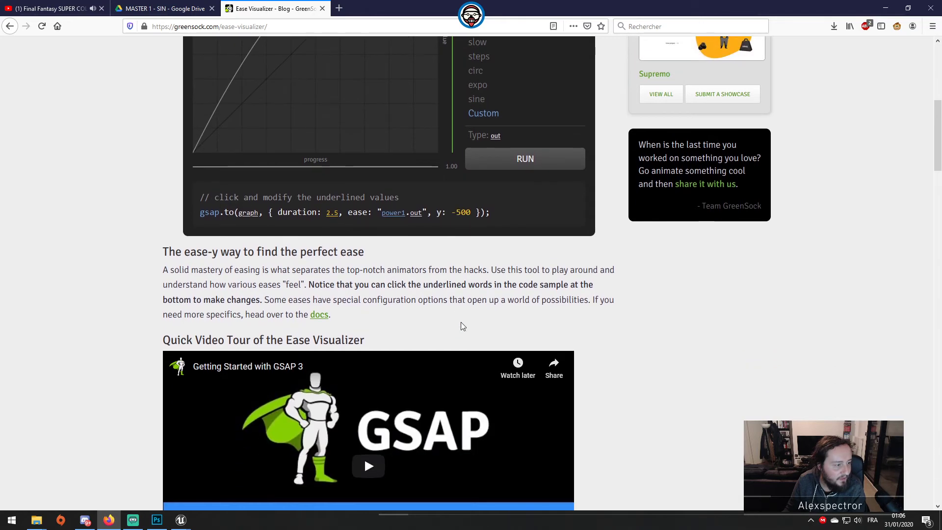
scroll(544, 291, "down", 6)
scroll(544, 290, "up", 4)
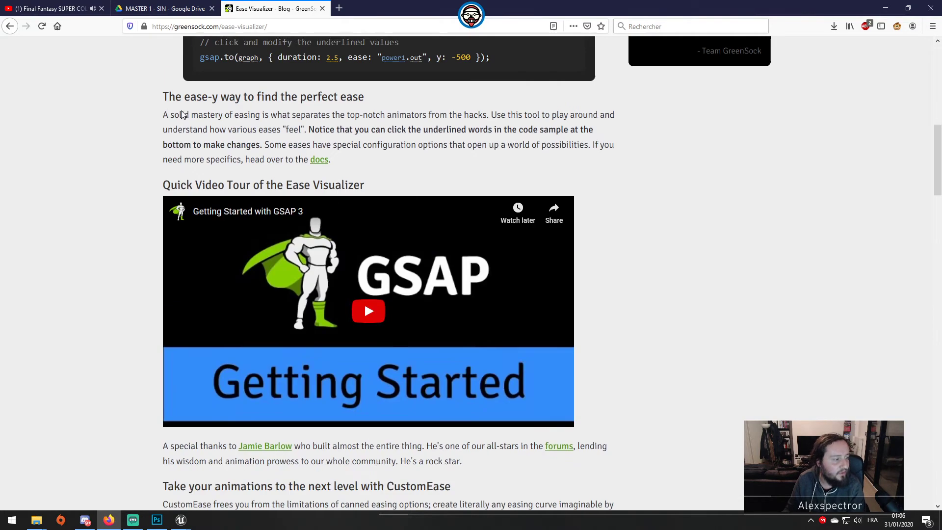
left_click(10, 27)
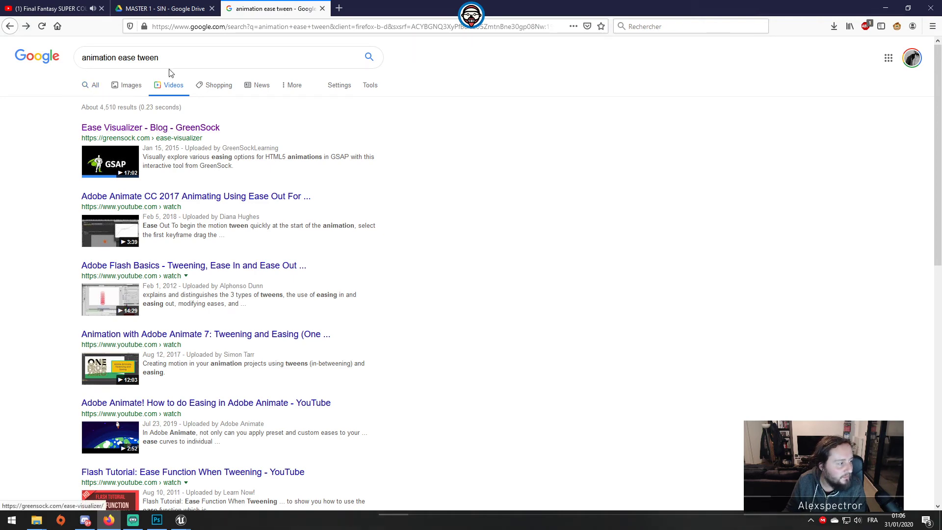
left_click(141, 87)
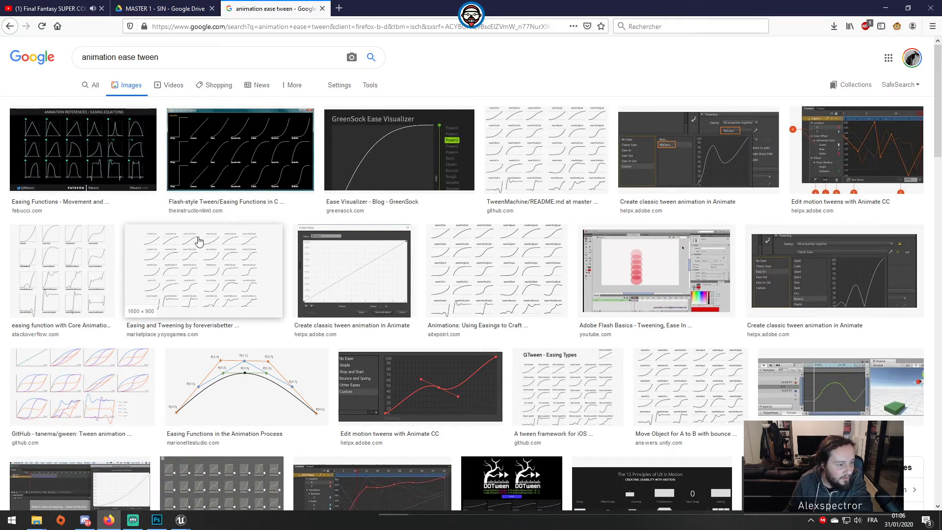
left_click(212, 474)
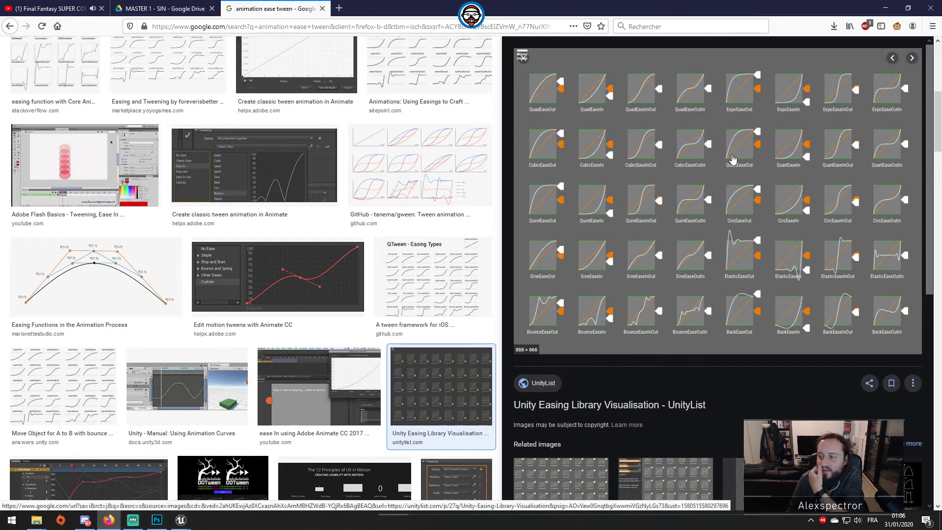
Switch to Unreal Editor and open ProgrammeElementTitle's Hover_Anim in the curve editor.
mouse_move(180, 508)
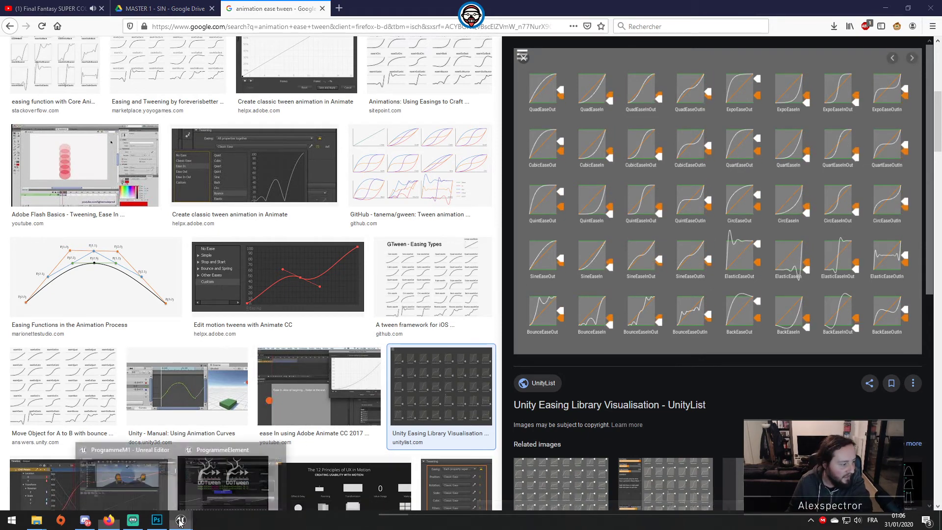
left_click(230, 473)
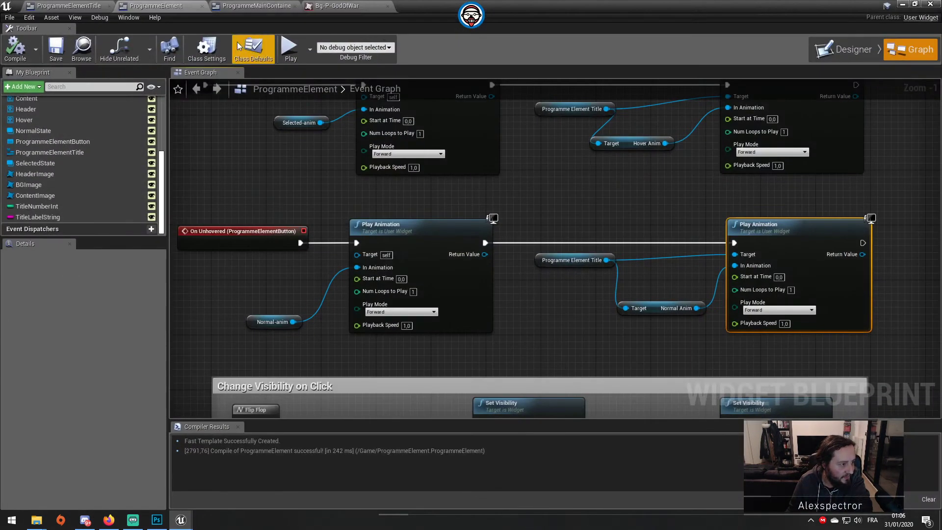
left_click(92, 9)
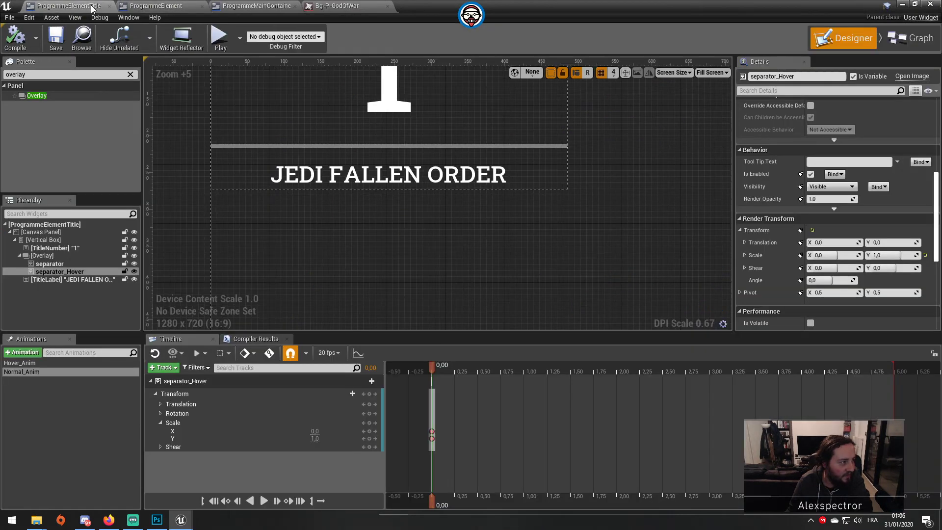
left_click(58, 363)
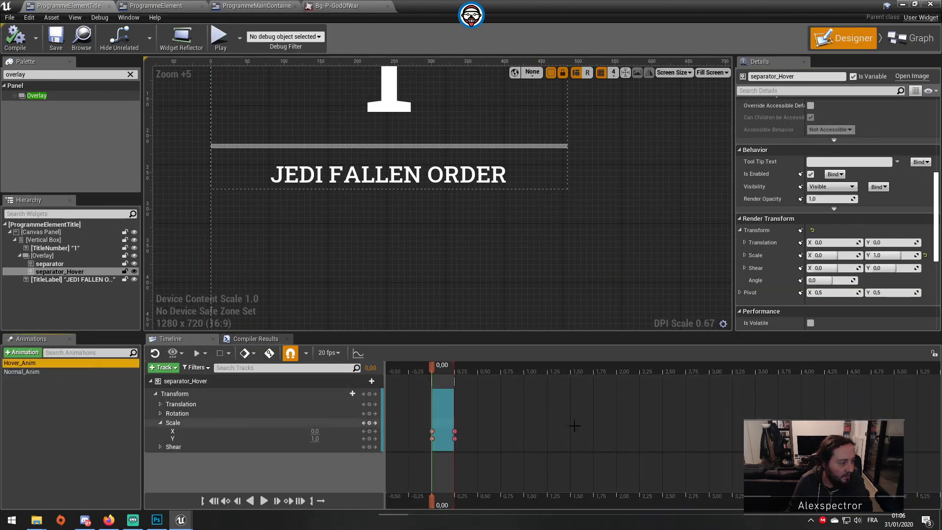
left_click(352, 359)
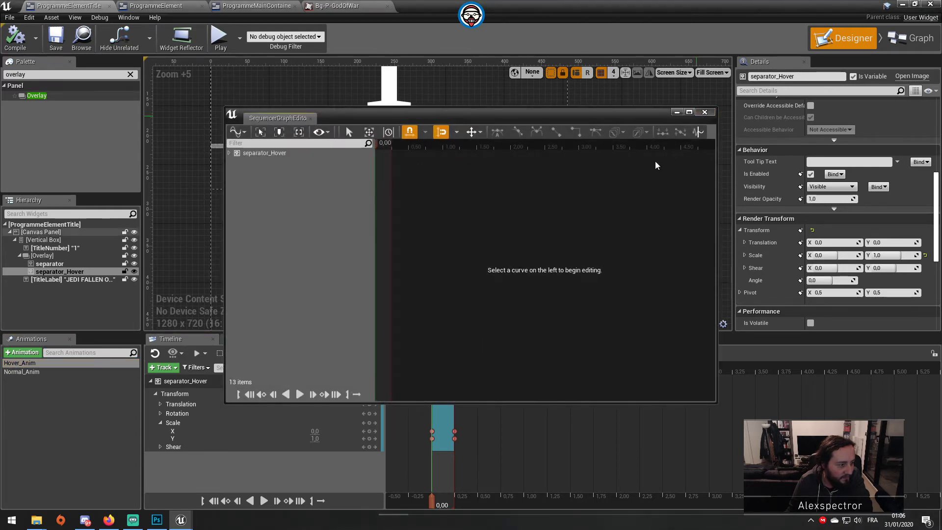
left_click(704, 112)
left_click(357, 353)
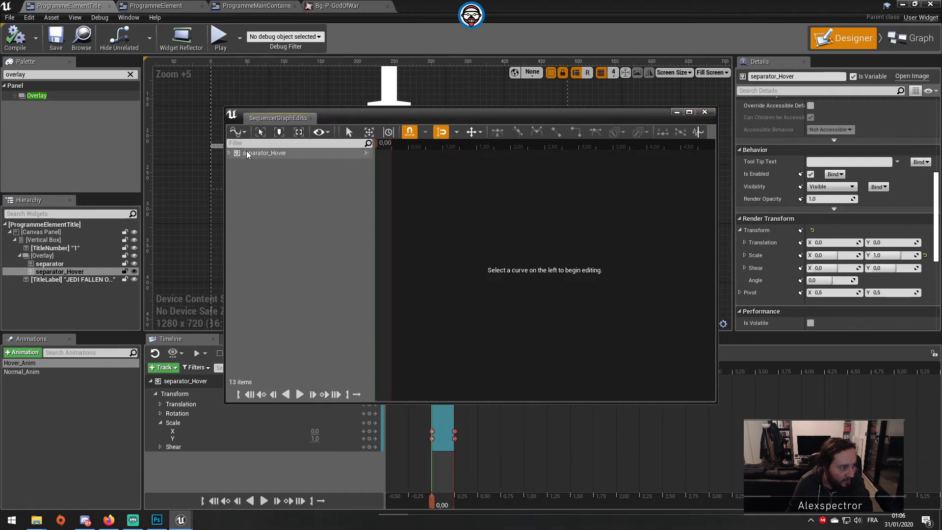
Show separator_Hover's Transform curves, arrange the curve editor so the title preview stays visible, and scrub the animation to 0.05.
left_click(229, 153)
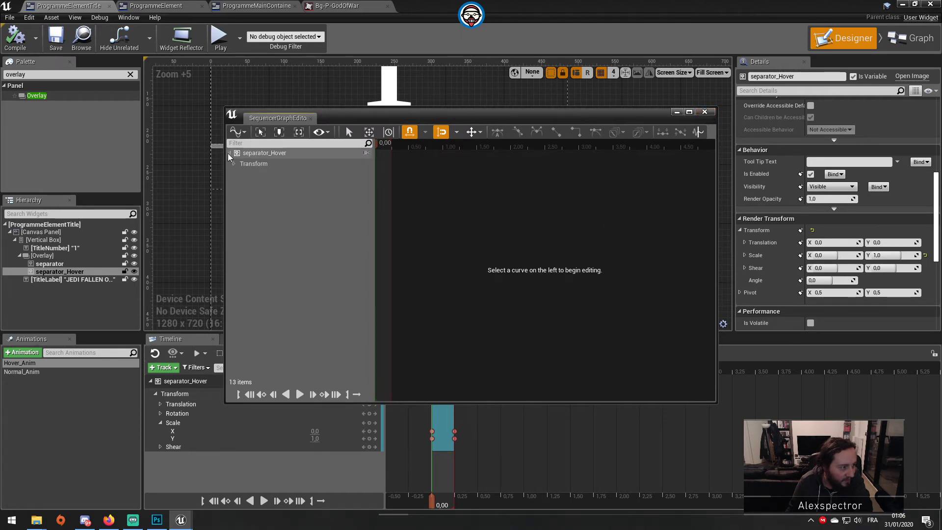
left_click(690, 112)
double_click(61, 50)
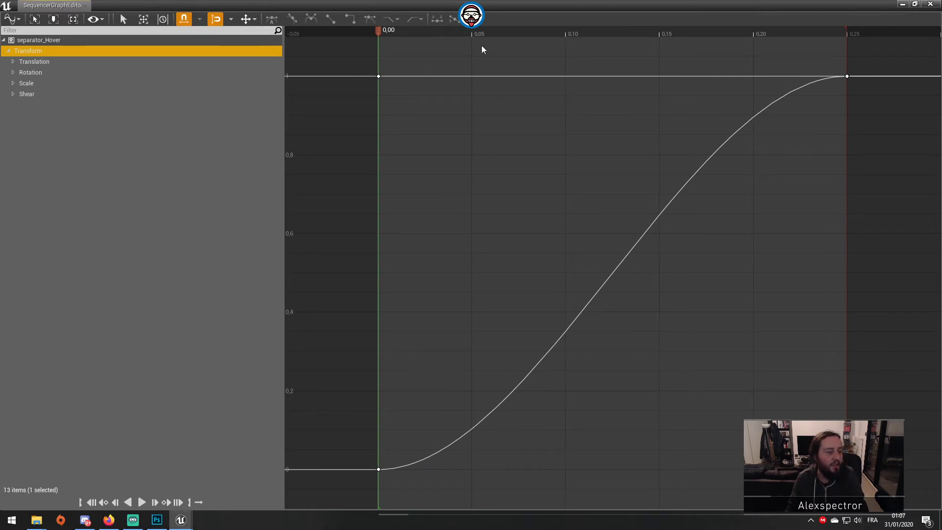
left_click_drag(381, 32, 536, 90)
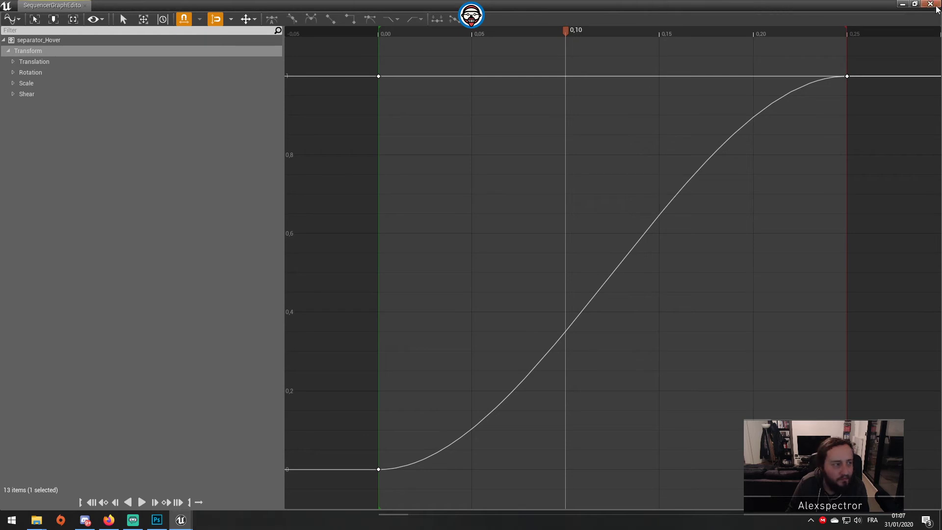
left_click(915, 4)
left_click_drag(456, 112, 494, 244)
left_click_drag(503, 278, 521, 347)
left_click_drag(638, 243, 738, 202)
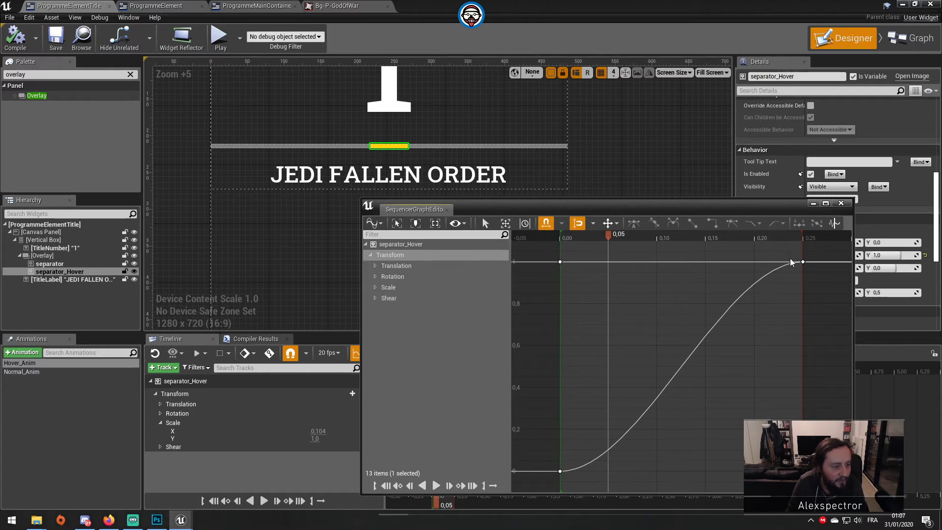
Steepen the starting tangent of separator_Hover's Scale X curve into an ease-out shape, and replay Hover_Anim from the start.
left_click(694, 357)
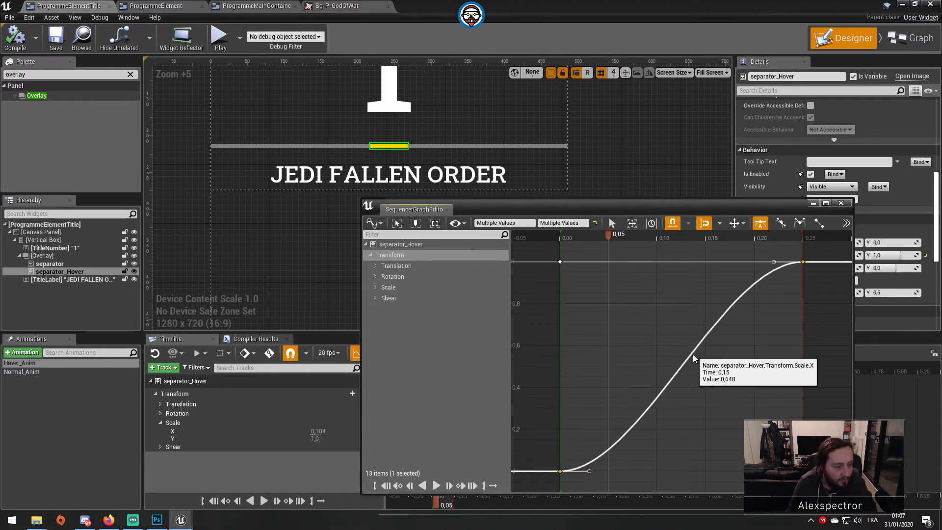
left_click_drag(589, 471, 592, 399)
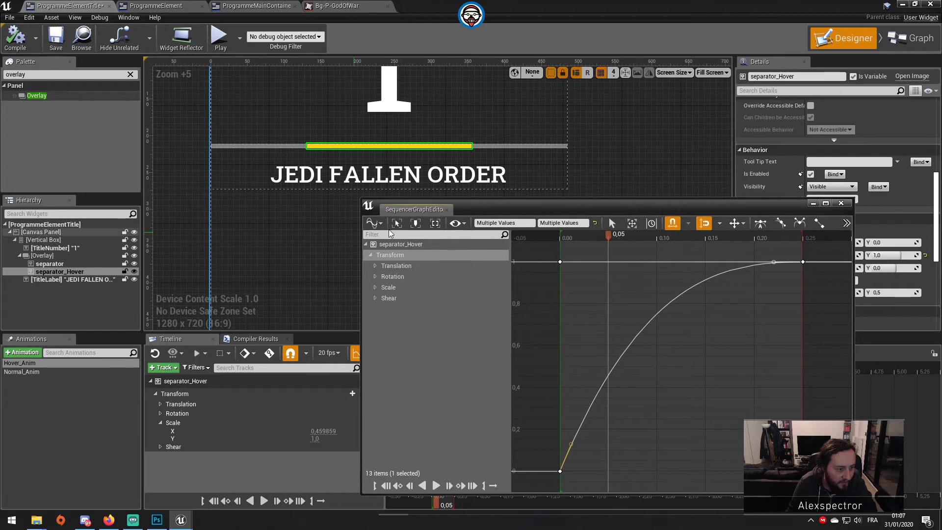
left_click_drag(605, 237, 537, 241)
key("space")
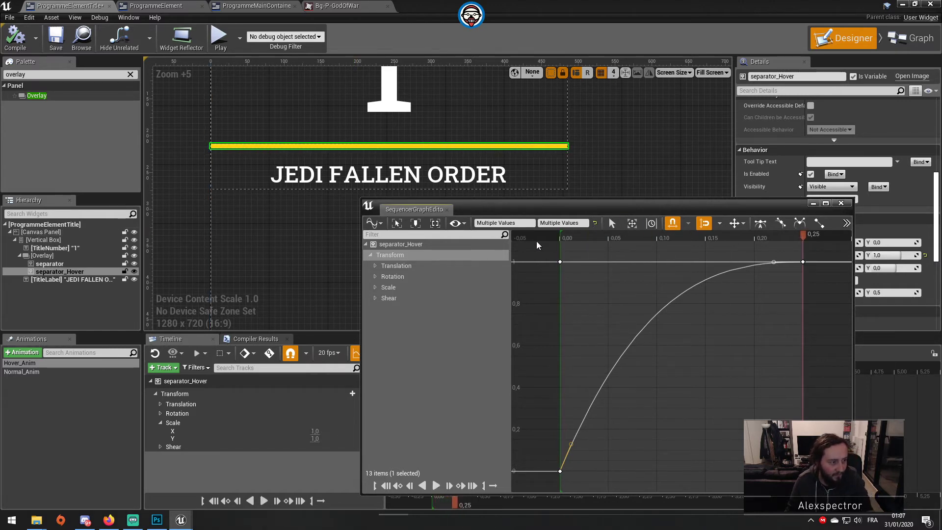
key("space")
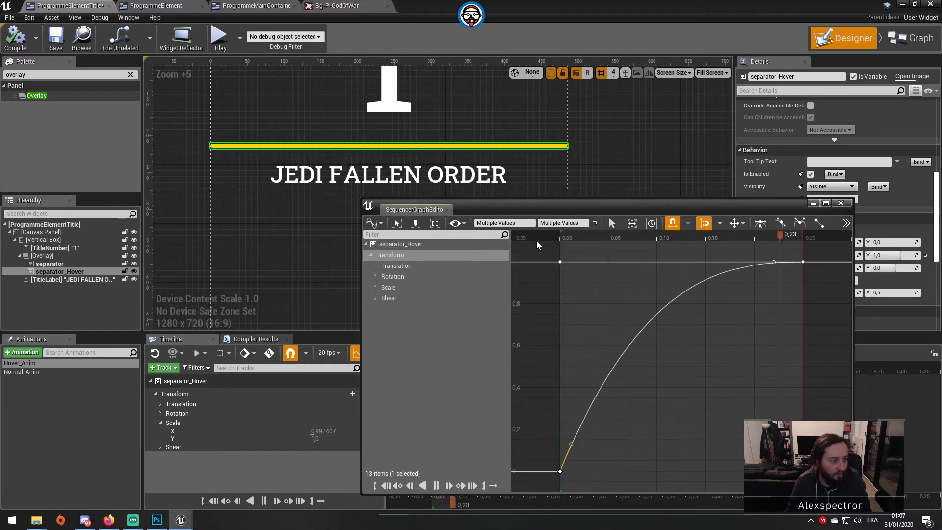
Examine the Scale curves around and beyond the 0.25 end key, and isolate the Scale X curve.
left_click(773, 260)
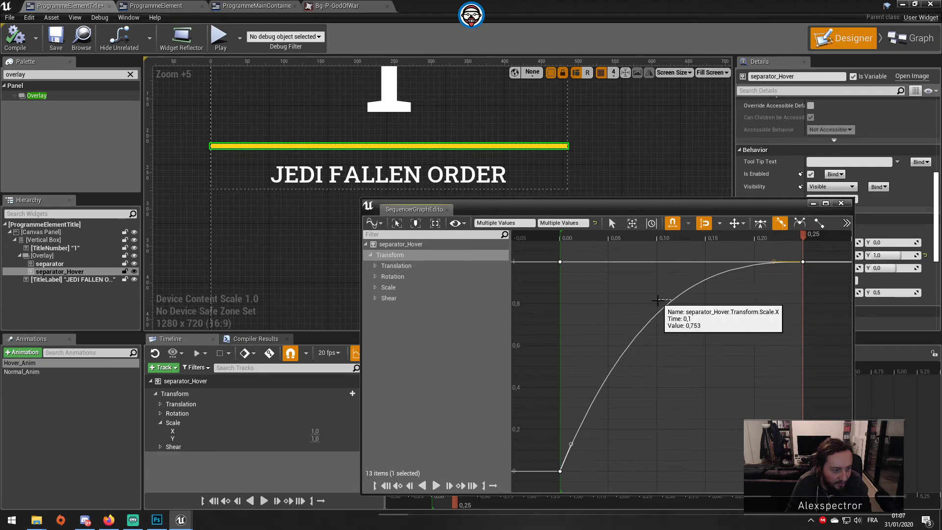
left_click(834, 271)
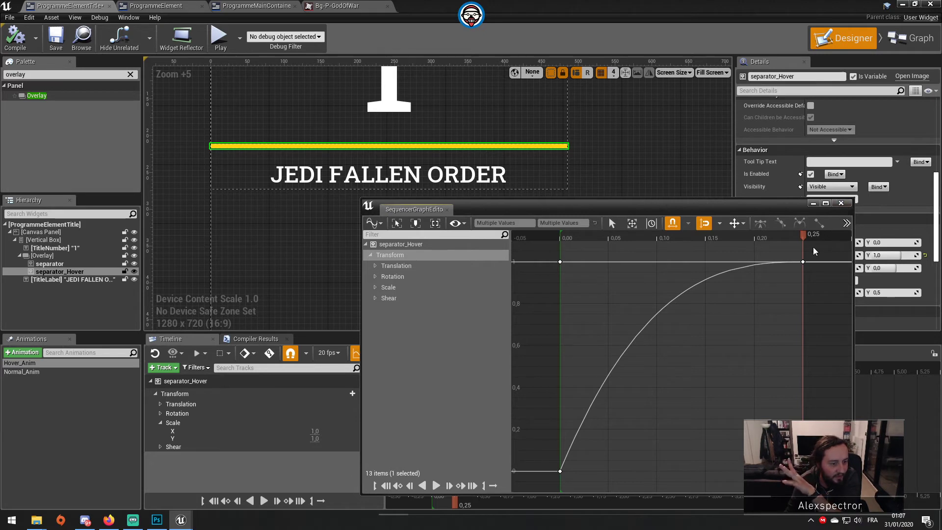
right_click_drag(816, 249, 620, 272)
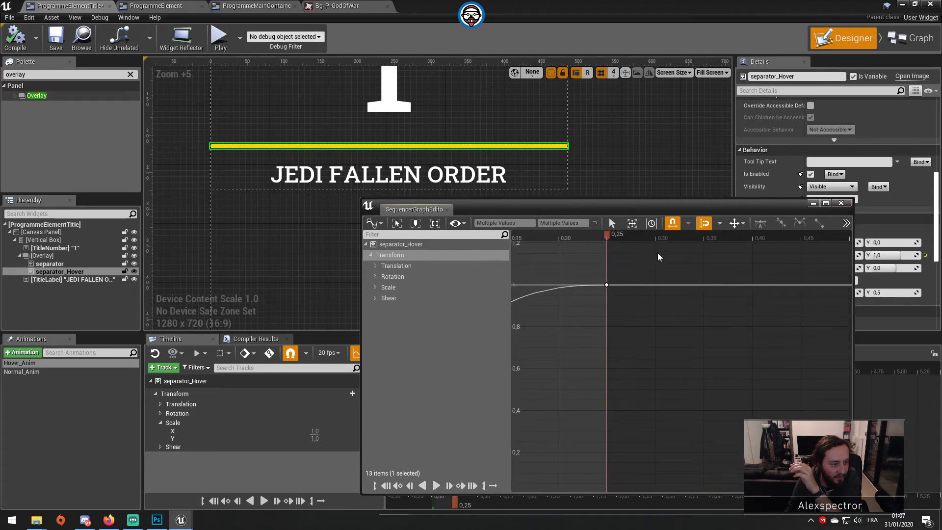
left_click(750, 239)
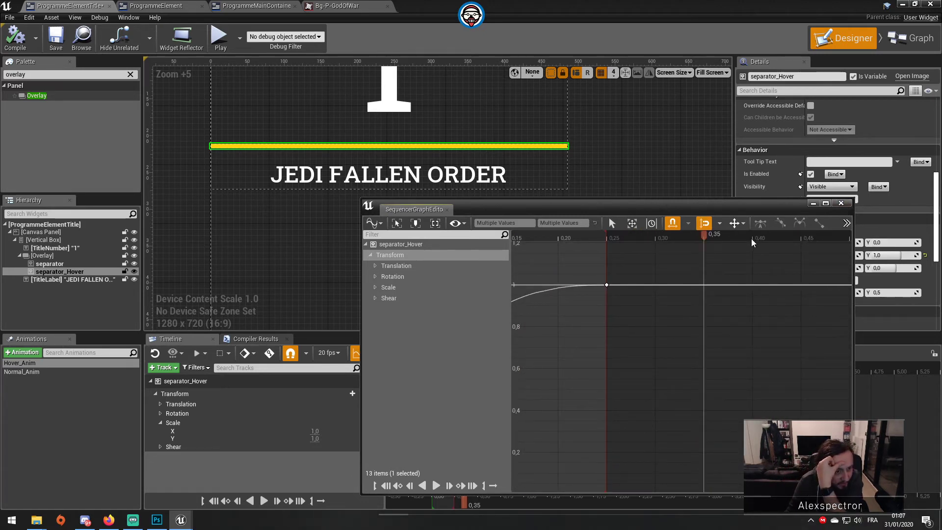
left_click(753, 284)
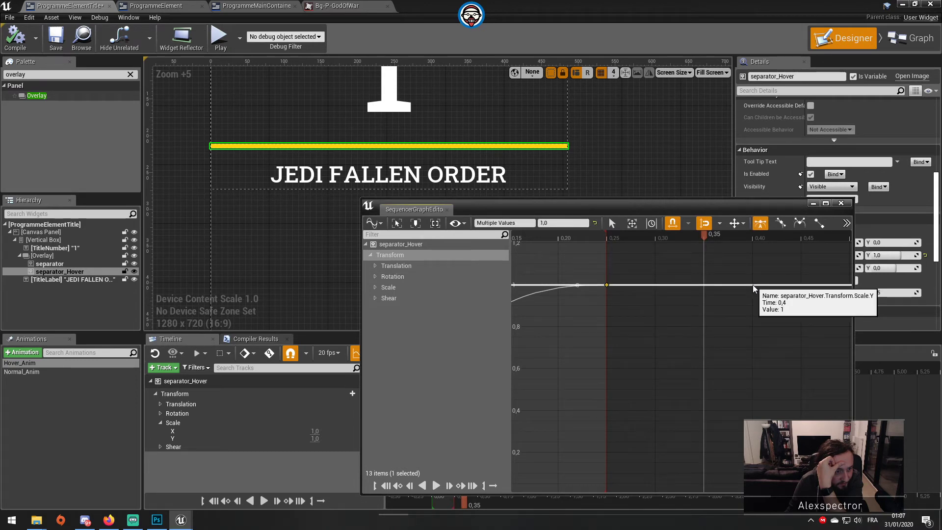
left_click_drag(708, 234, 756, 233)
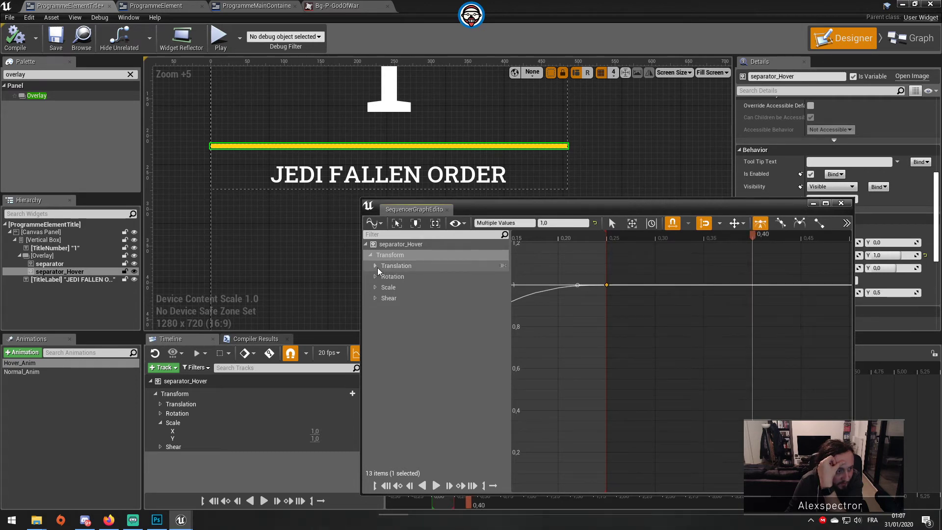
left_click(375, 287)
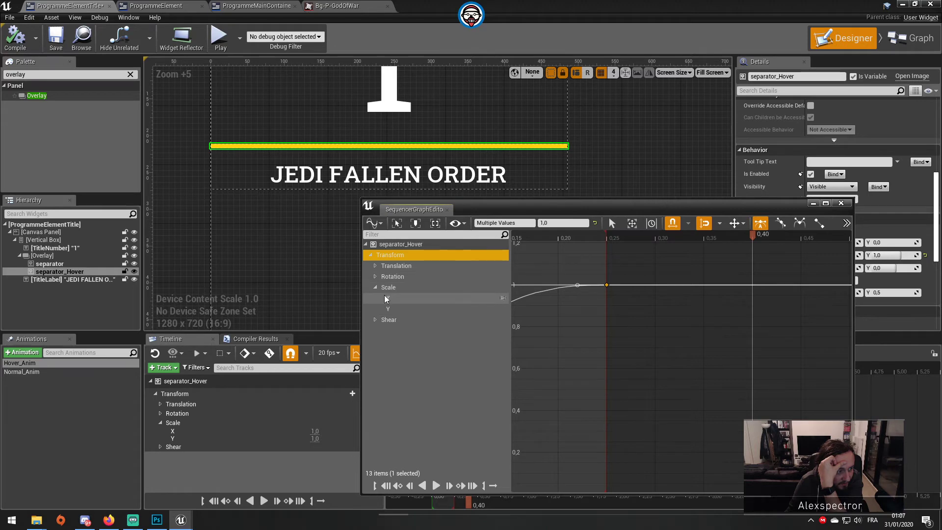
left_click(385, 298)
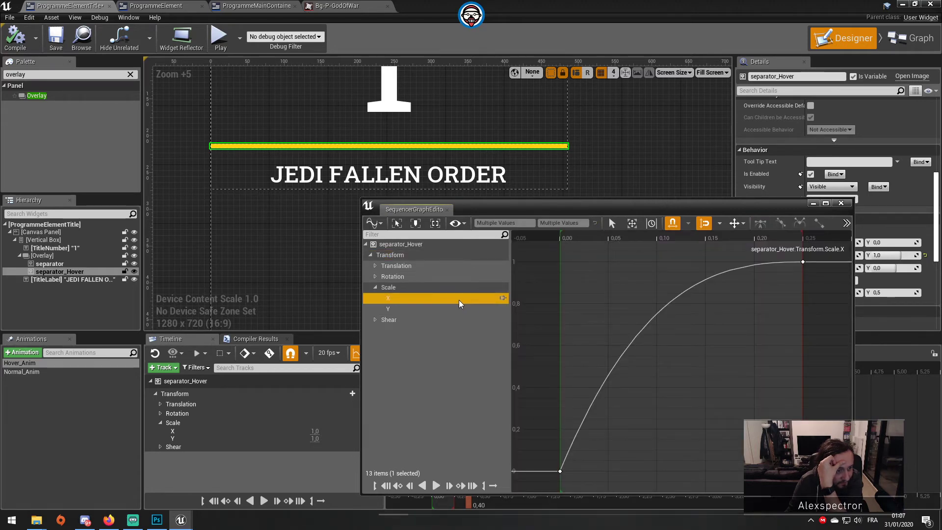
Add a Scale X key of 1,0 for separator_Hover at 0,50 in Hover_Anim, and set its 0,25 key to 0,8.
left_click(841, 204)
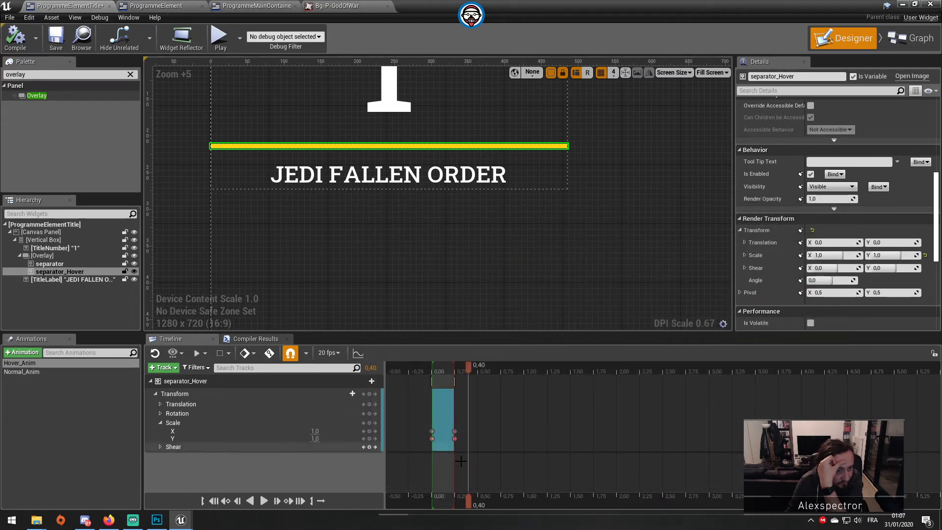
left_click_drag(471, 370, 478, 367)
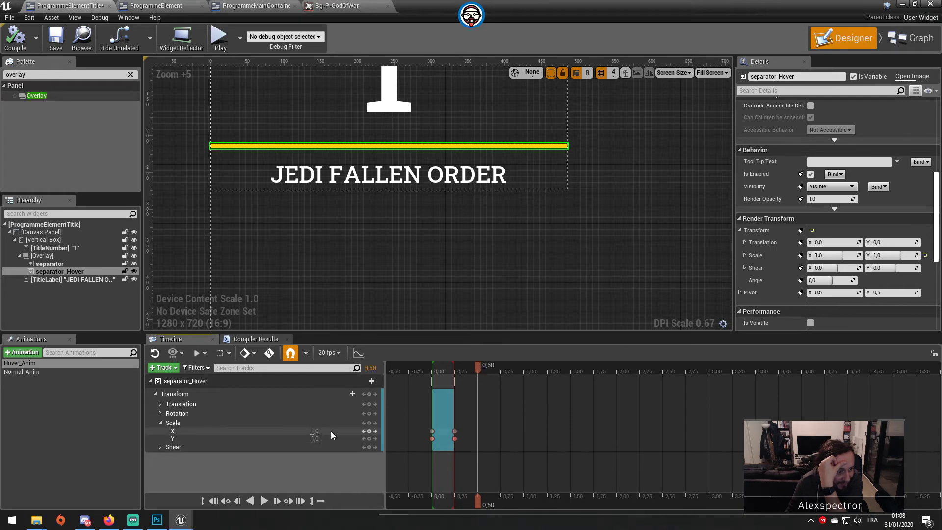
left_click(364, 431)
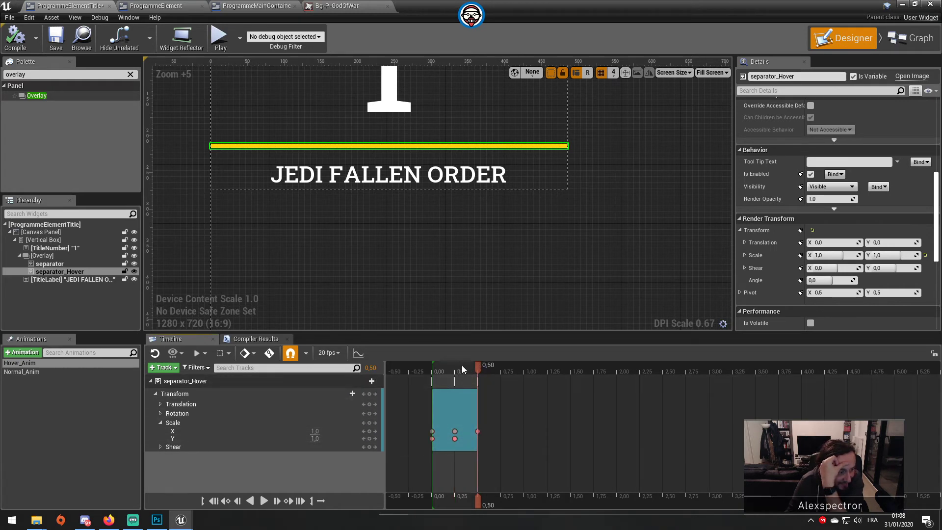
mouse_move(463, 367)
left_mouse_down()
mouse_move(440, 376)
mouse_move(467, 374)
mouse_move(454, 377)
left_mouse_up()
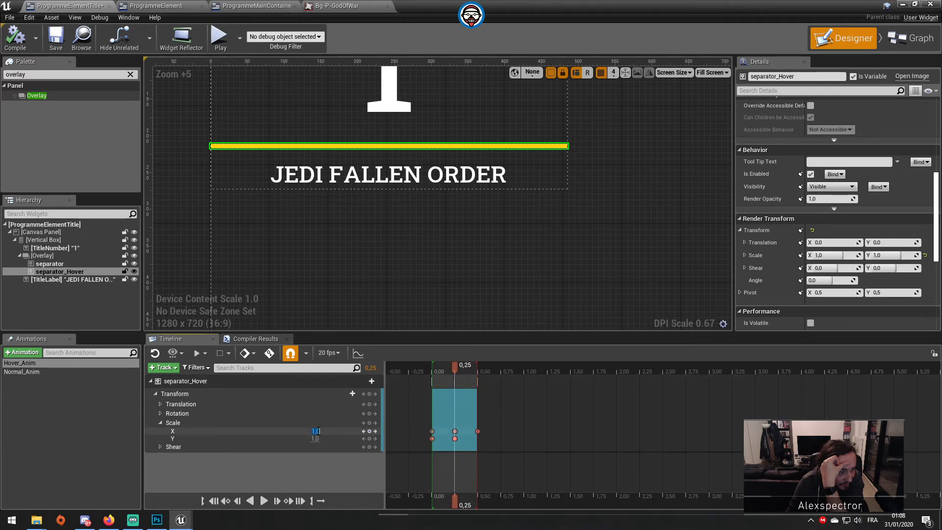
key("BackSpace")
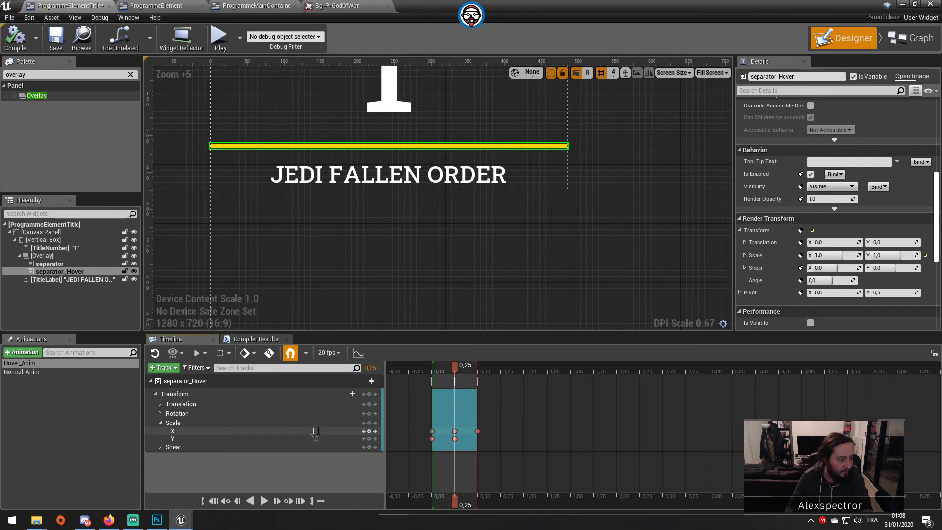
type("0,8")
key("Return")
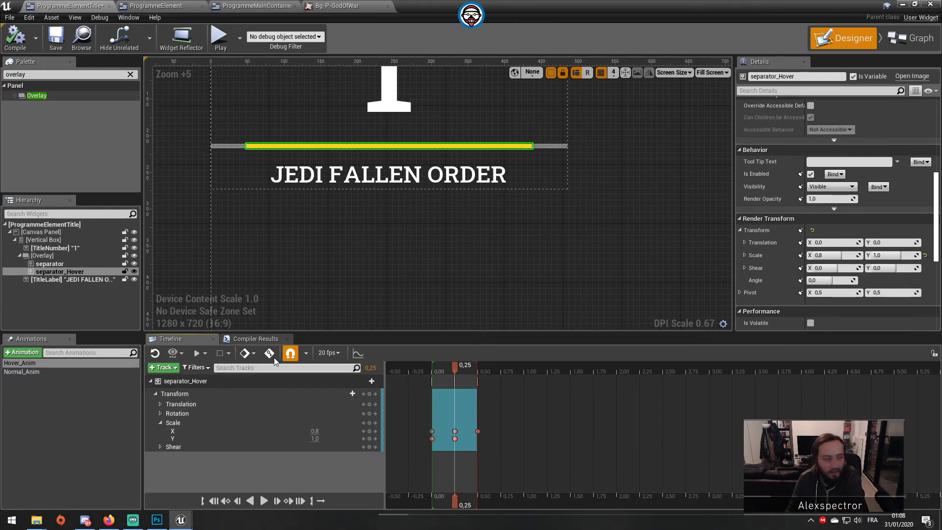
Replay Hover_Anim from the start several times to check the separator's two-stage growth.
left_click(214, 500)
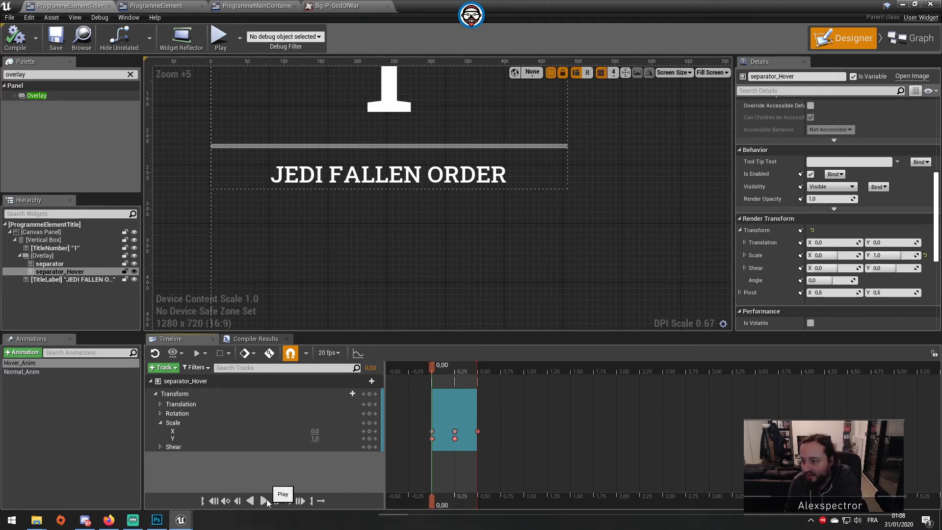
left_click(267, 499)
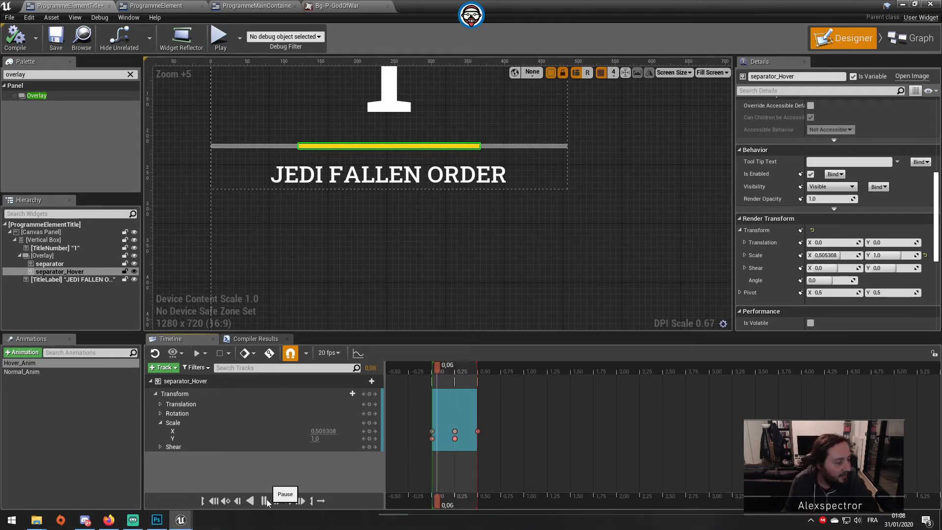
left_click(265, 501)
left_click(265, 501)
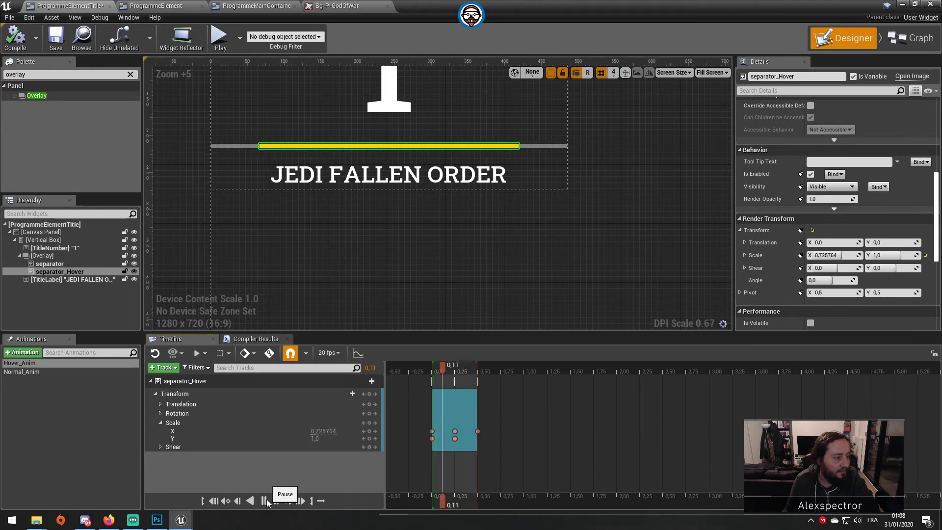
left_click(266, 501)
left_click(267, 499)
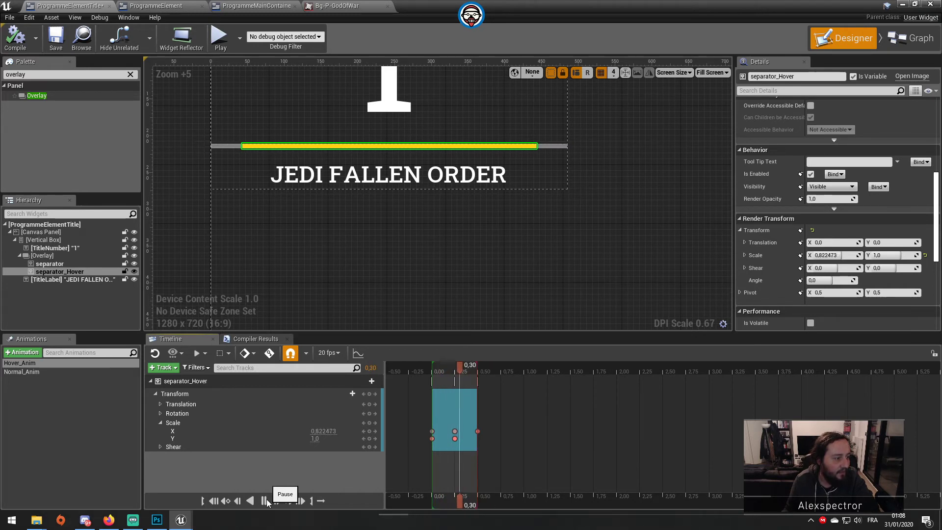
left_click(267, 499)
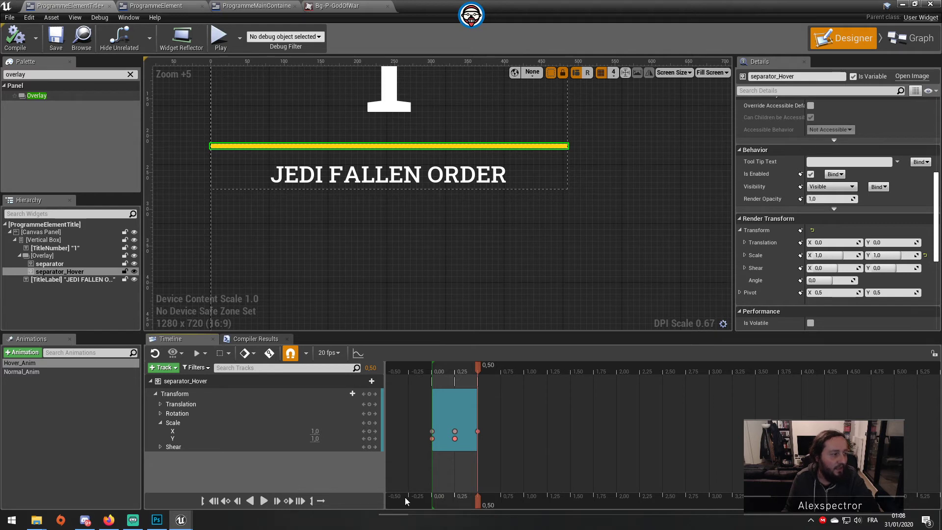
In the curve editor, raise separator_Hover's Scale X key at 0,25 to 0,9 and tilt its tangent upward into a smooth ease-out.
left_click(455, 431)
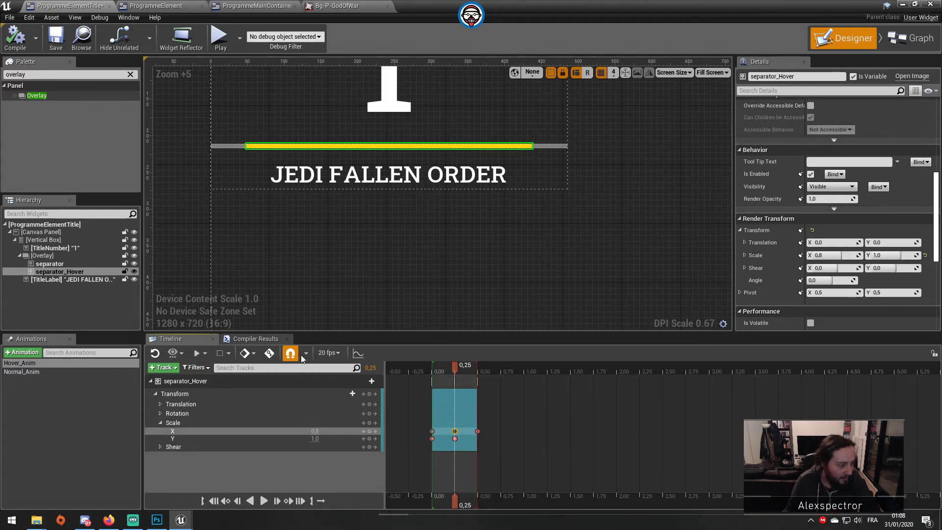
left_click(362, 355)
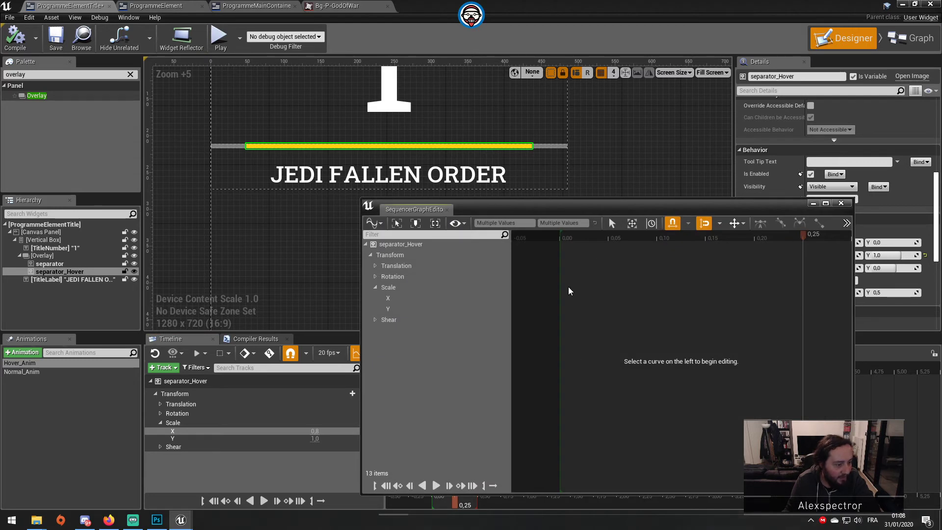
left_click(410, 297)
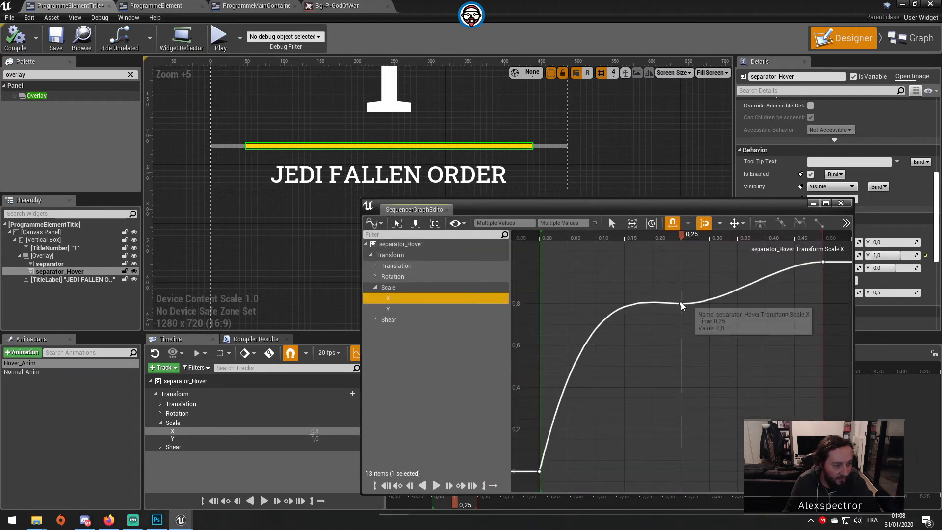
left_click_drag(681, 304, 706, 272)
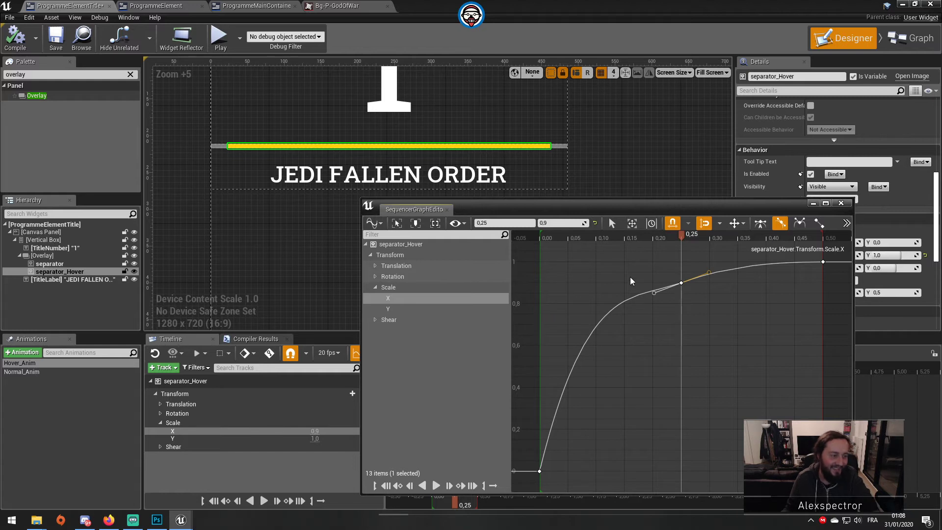
Replay Hover_Anim repeatedly with the curve editor open to check the smoothed Scale X easing.
key("space")
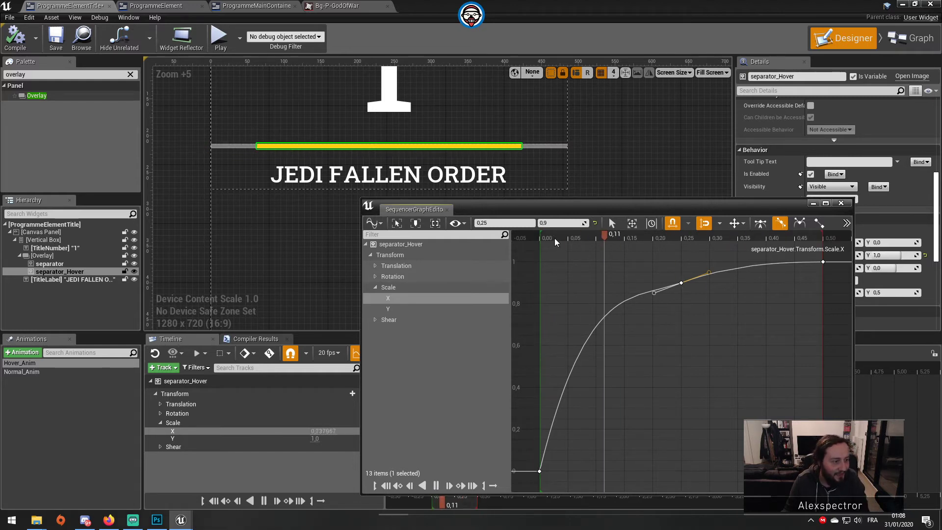
key("space")
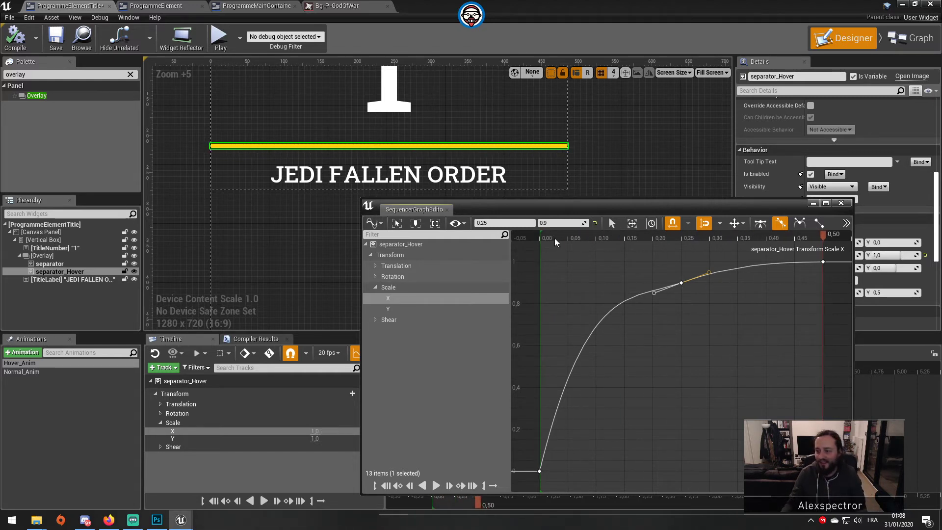
key("space")
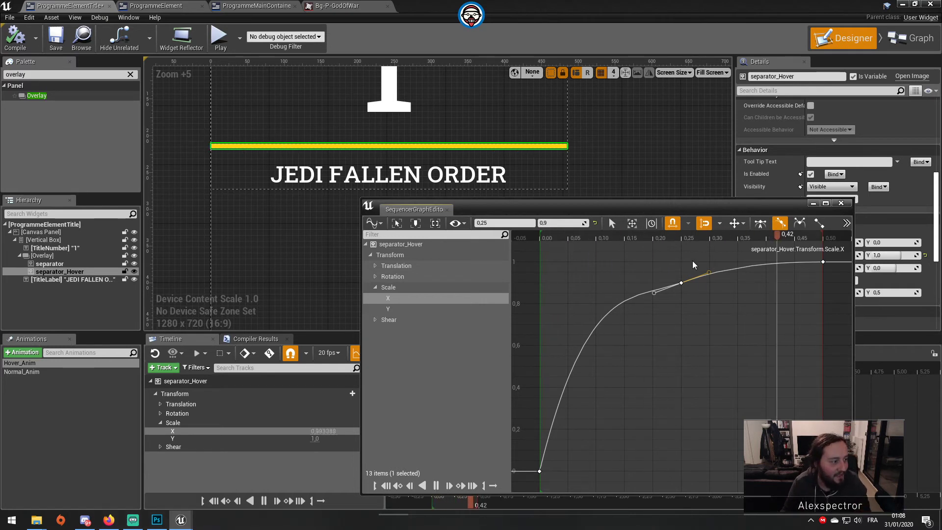
key("space")
key("space")
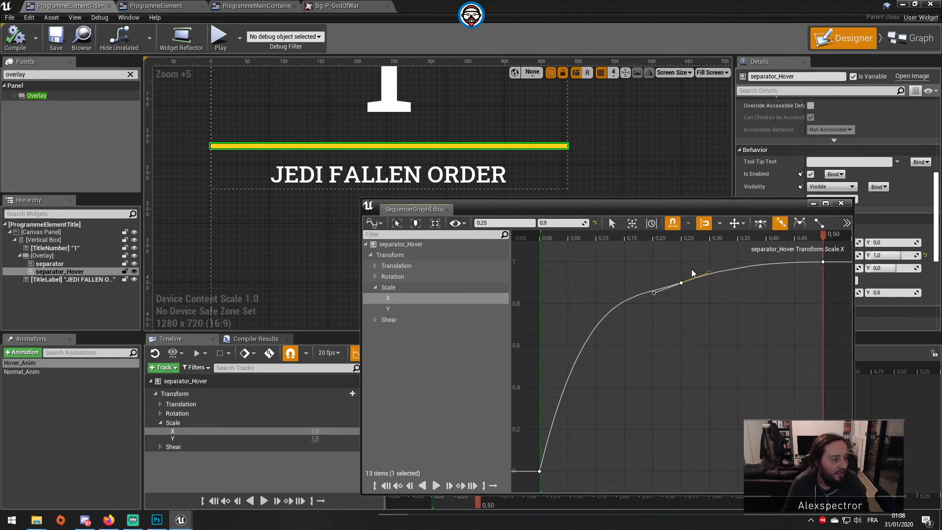
key("space")
Compile and save ProgrammeElementTitle, and play the level from the main editor.
left_click(27, 41)
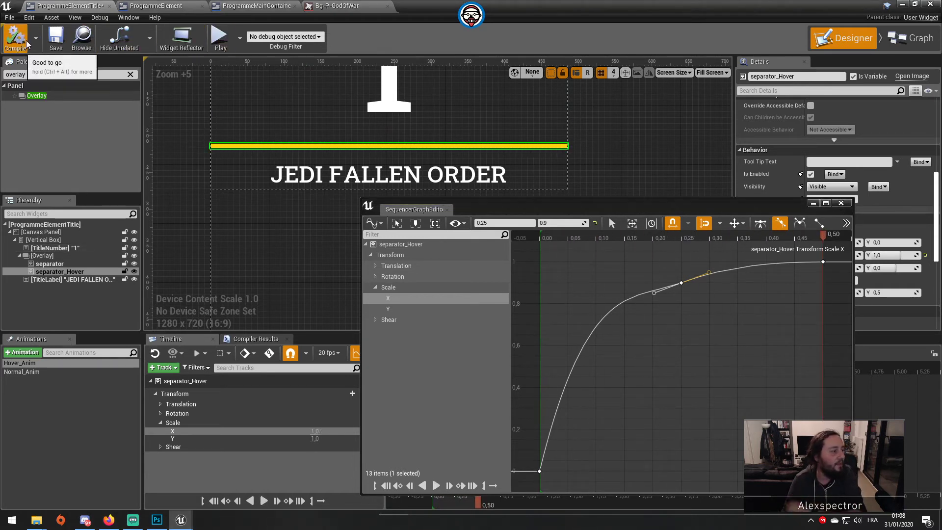
left_click(57, 42)
left_click(902, 4)
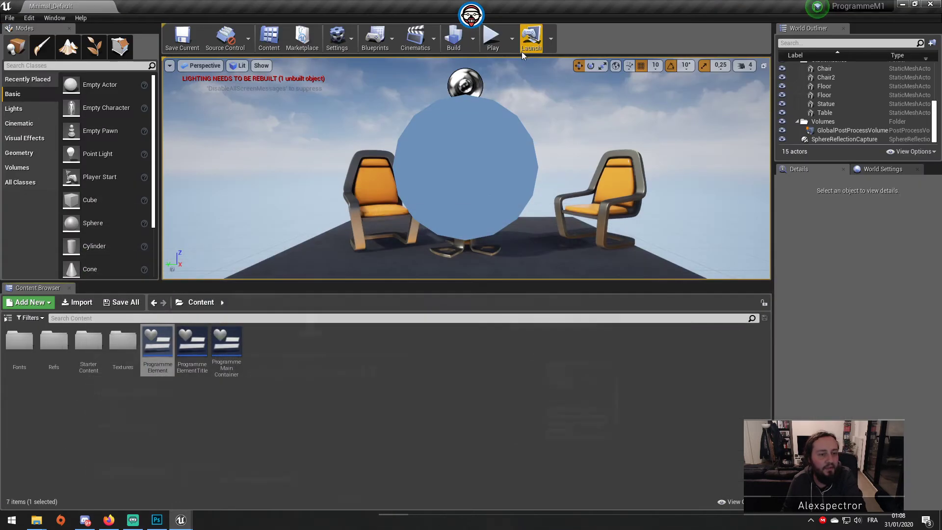
left_click(492, 37)
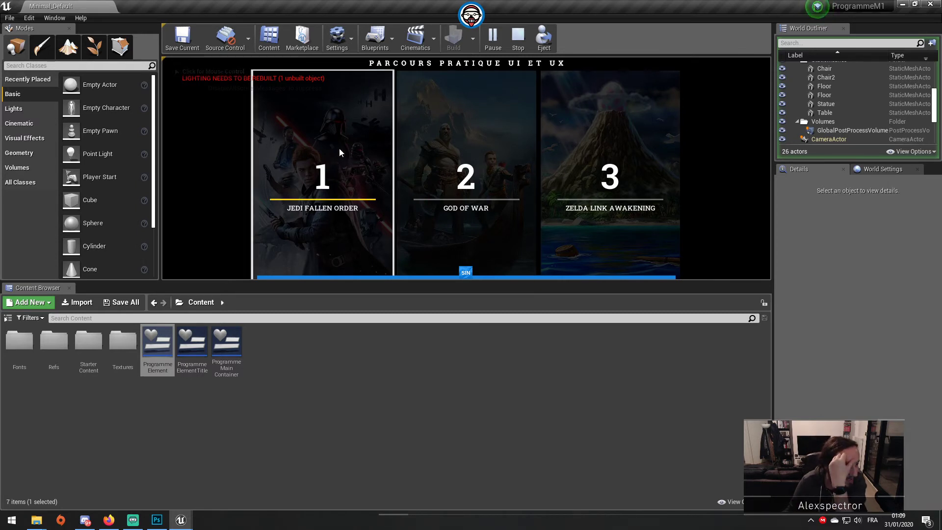
Test the separator's hover animation full screen by pointing at and flipping the three programme cards, and end the play session.
left_click(239, 166)
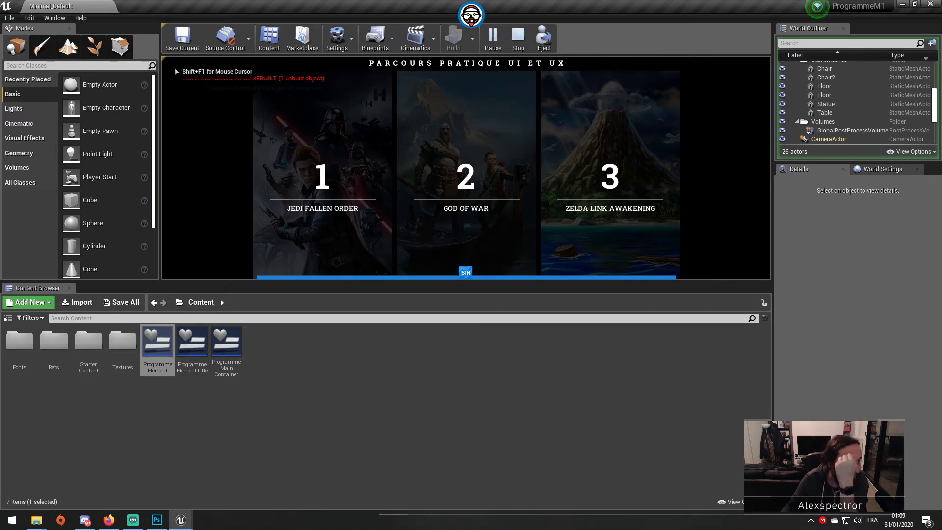
key("shift+F1")
key("F11")
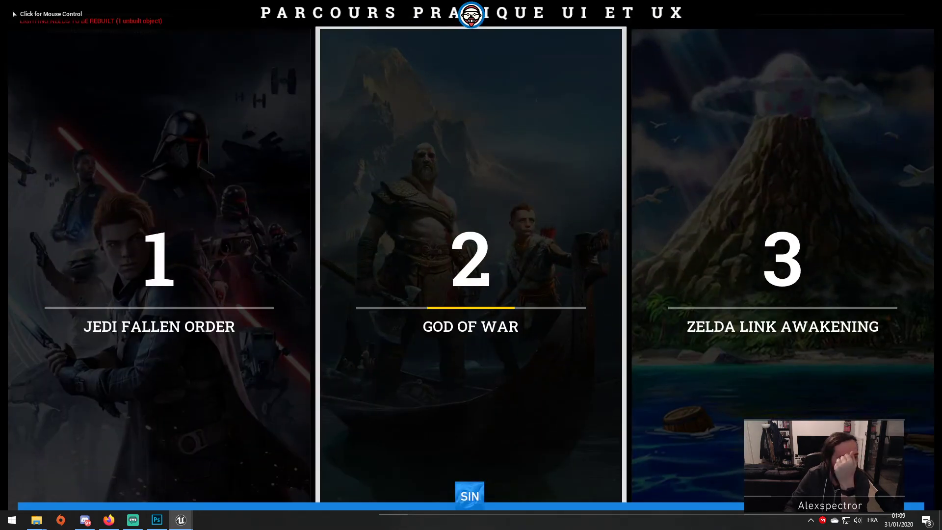
left_click(502, 231)
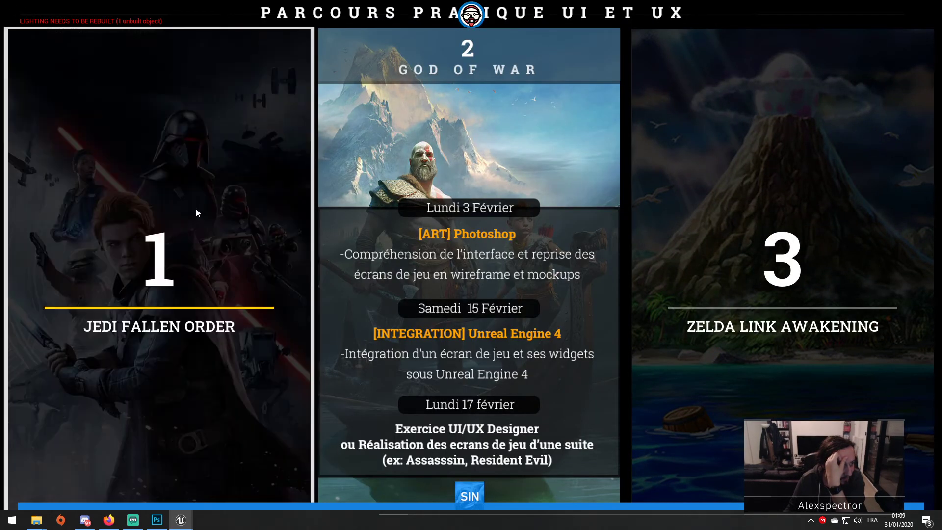
left_click(502, 237)
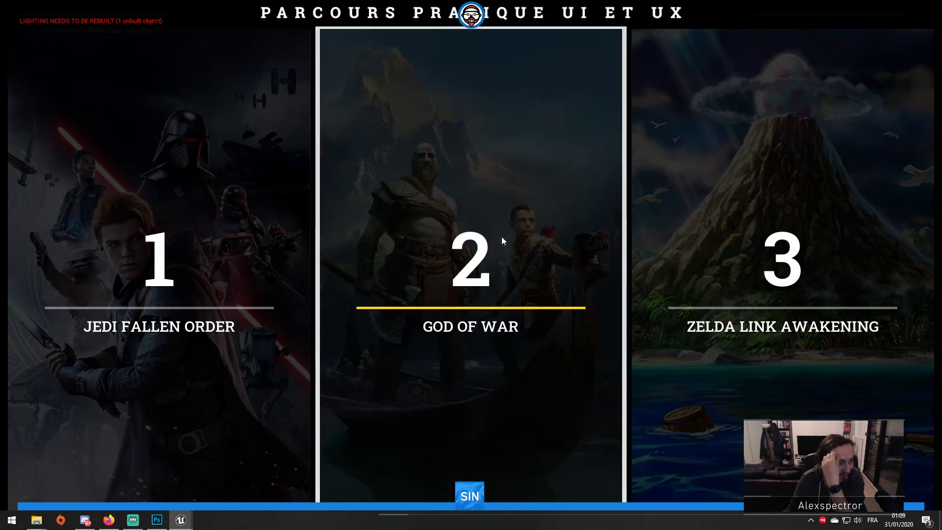
left_click(638, 229)
left_click(544, 193)
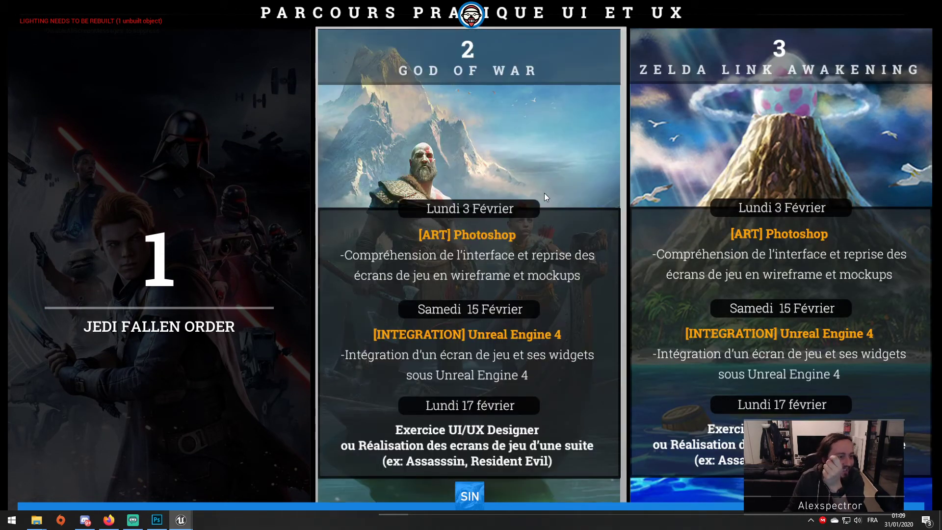
left_click(544, 193)
left_click(343, 187)
left_click(283, 186)
left_click(385, 195)
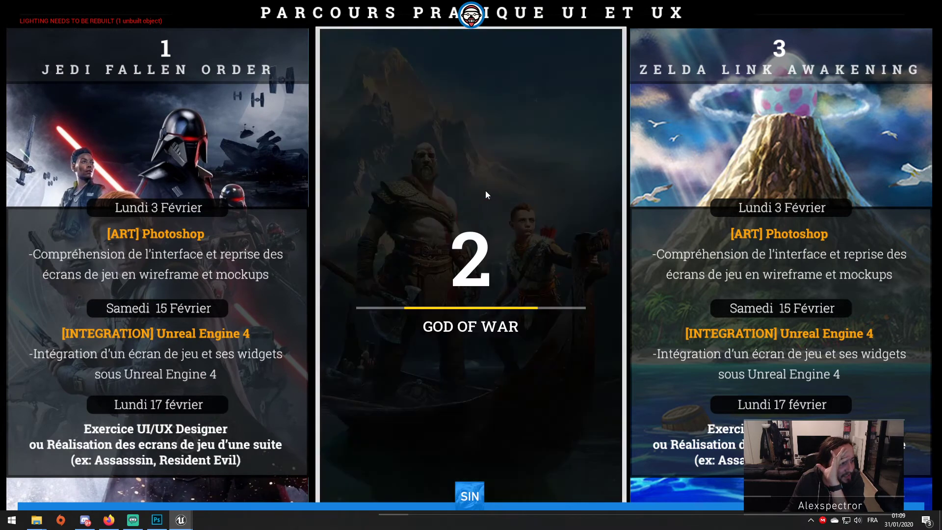
left_click(210, 164)
left_click(763, 208)
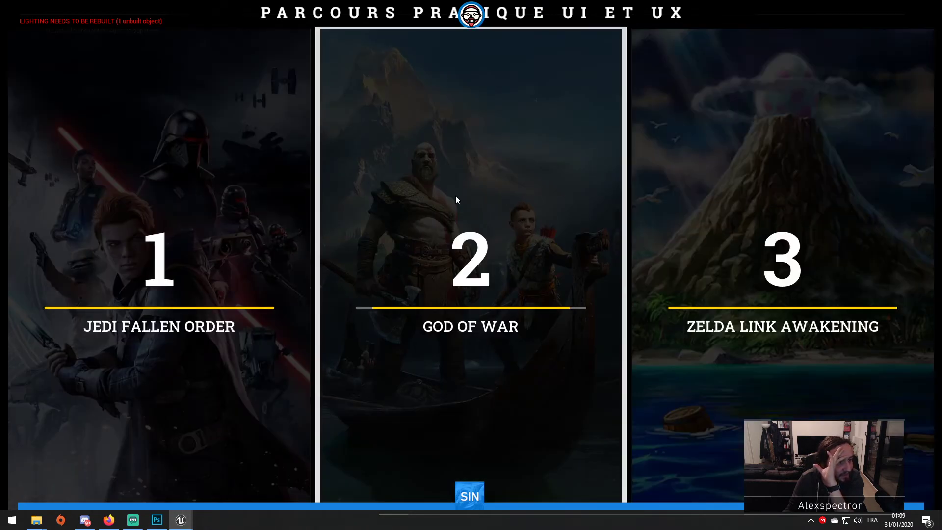
left_click(457, 199)
left_click(208, 173)
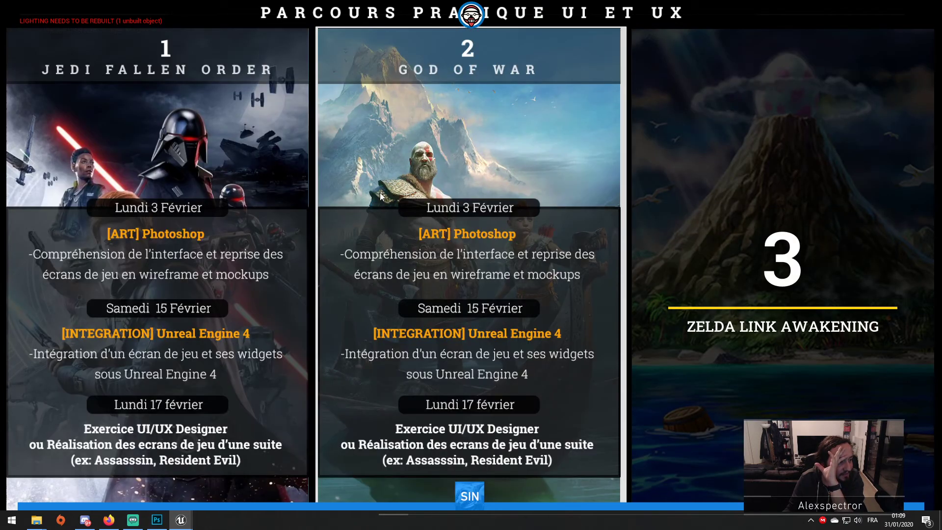
left_click(715, 210)
left_click(437, 195)
left_click(254, 197)
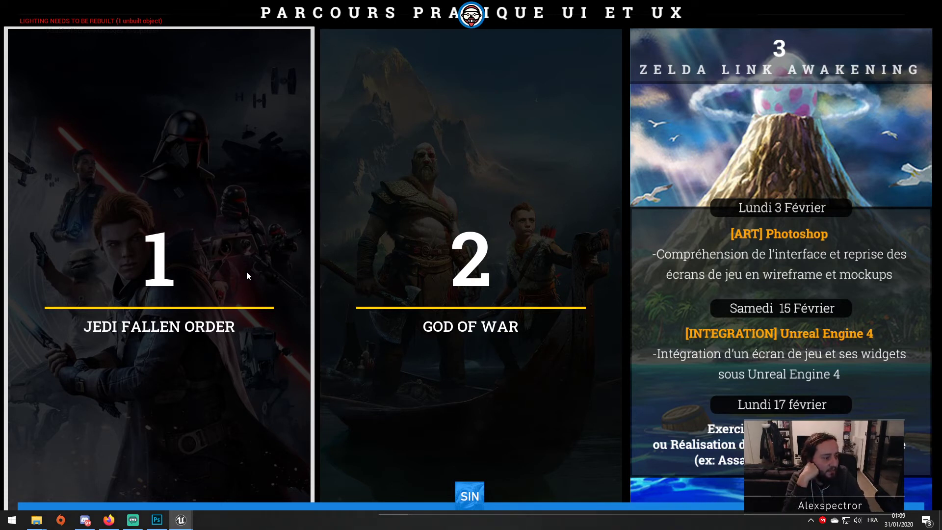
key("F11")
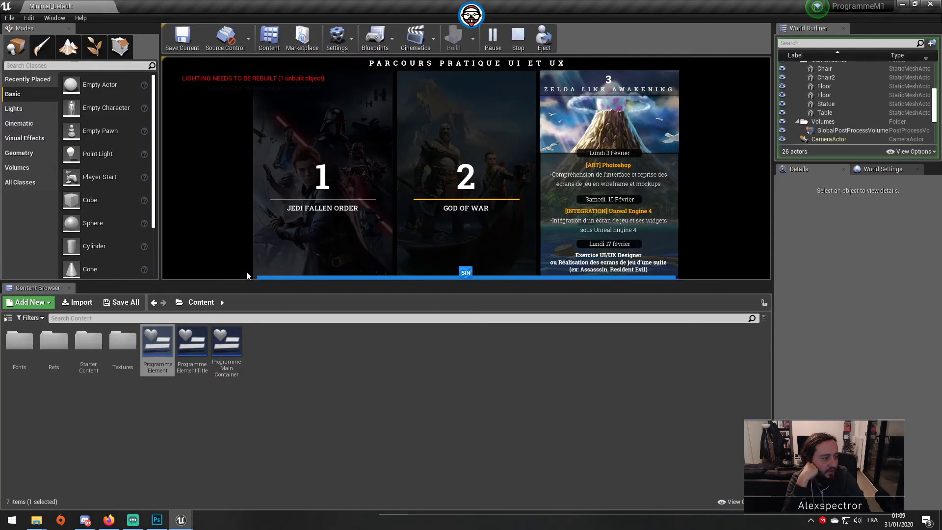
key("Escape")
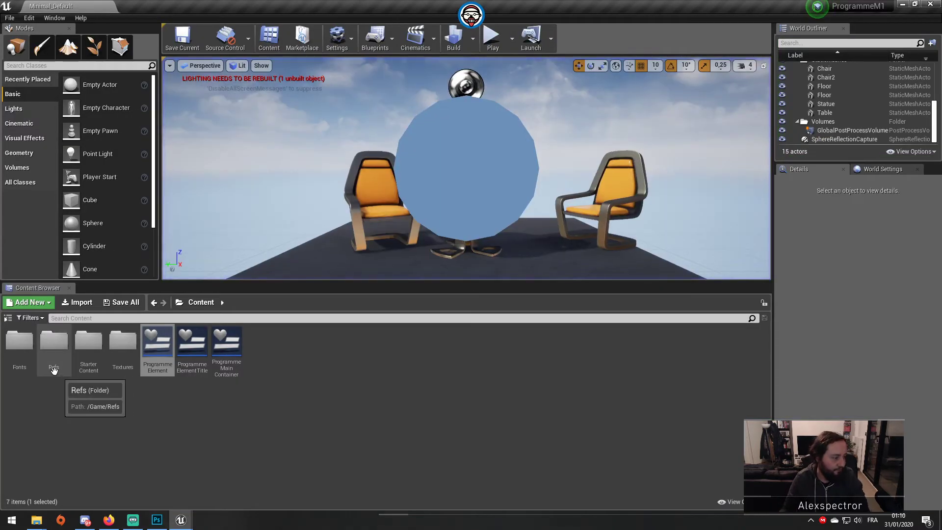
Switch to the Photoshop mockup, select the orange frame layer 1 Hover around the Jedi Fallen Order card, and start its quick PNG export.
left_click(157, 520)
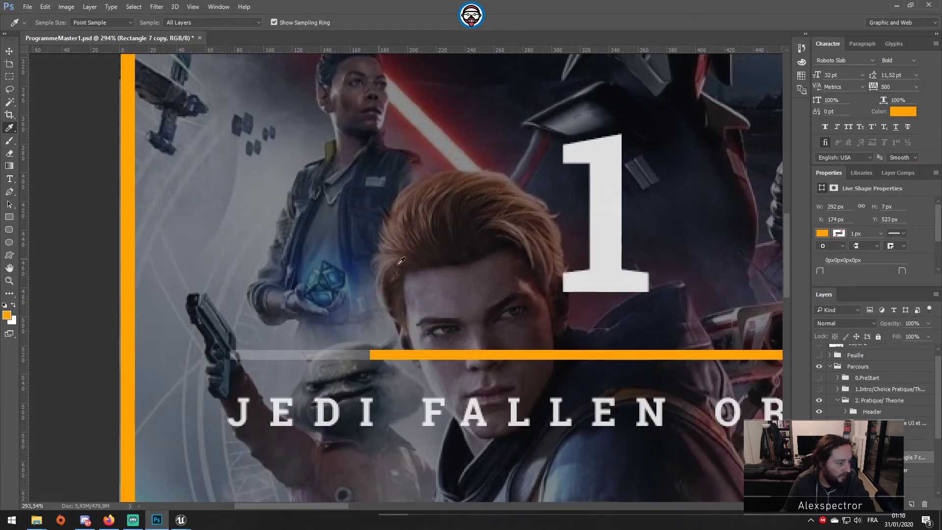
scroll(164, 185, "down", 5, "alt")
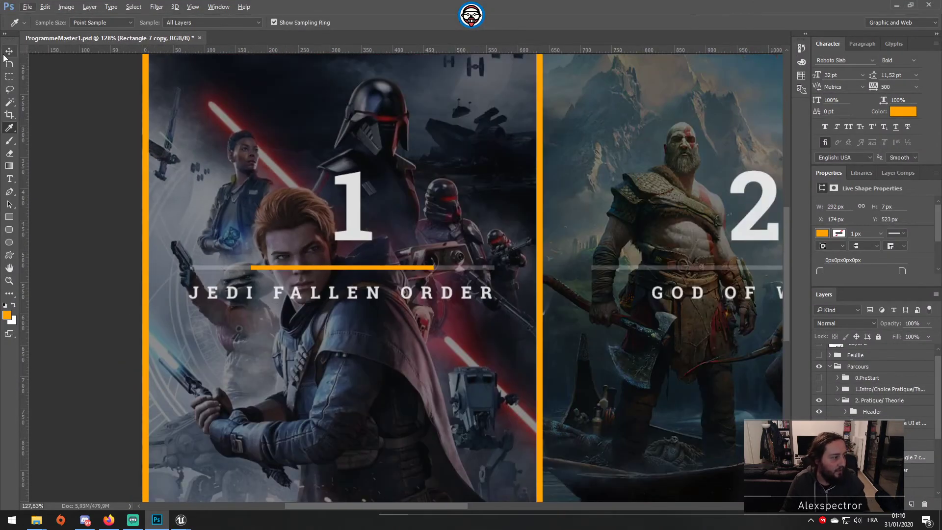
left_click(9, 51)
left_click(145, 130)
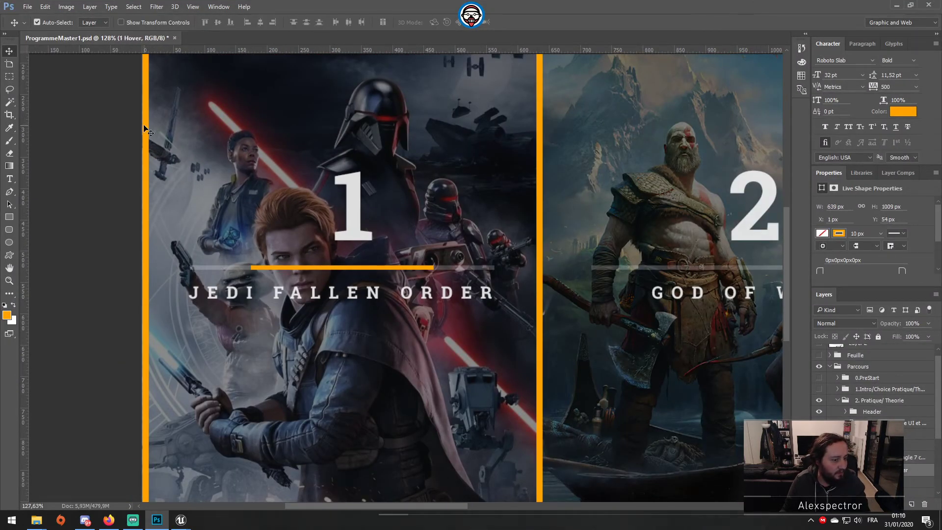
right_click(863, 469)
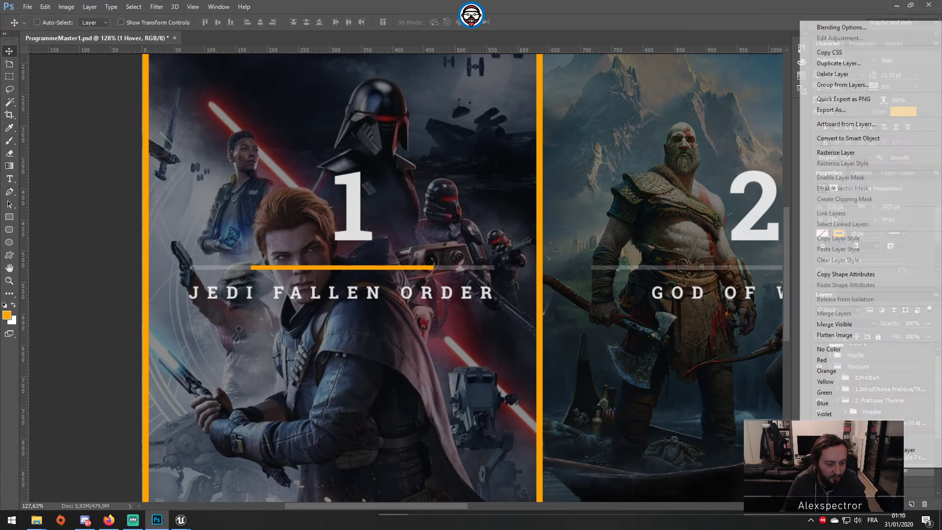
left_click(882, 102)
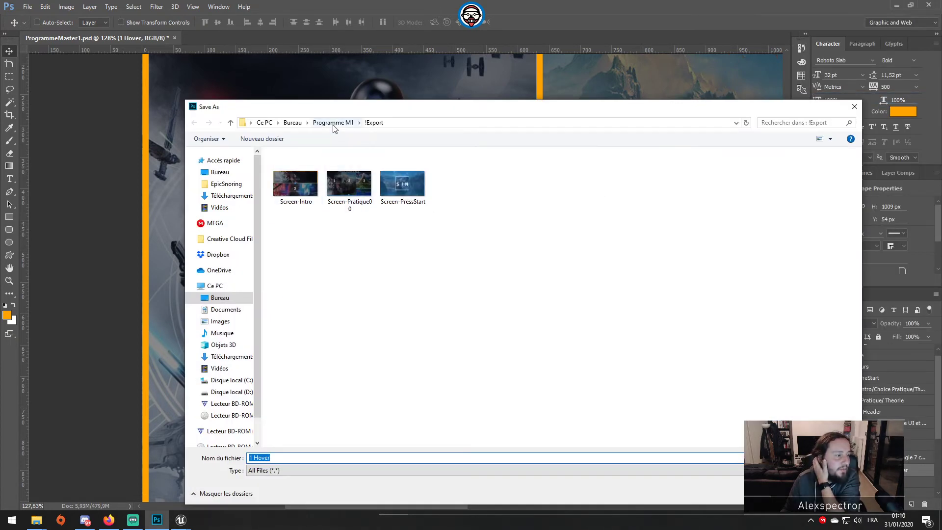
Save the exported PNG as Bg-Stroke-Hover in the Textures folder of Programme M1.
left_click(333, 122)
double_click(459, 179)
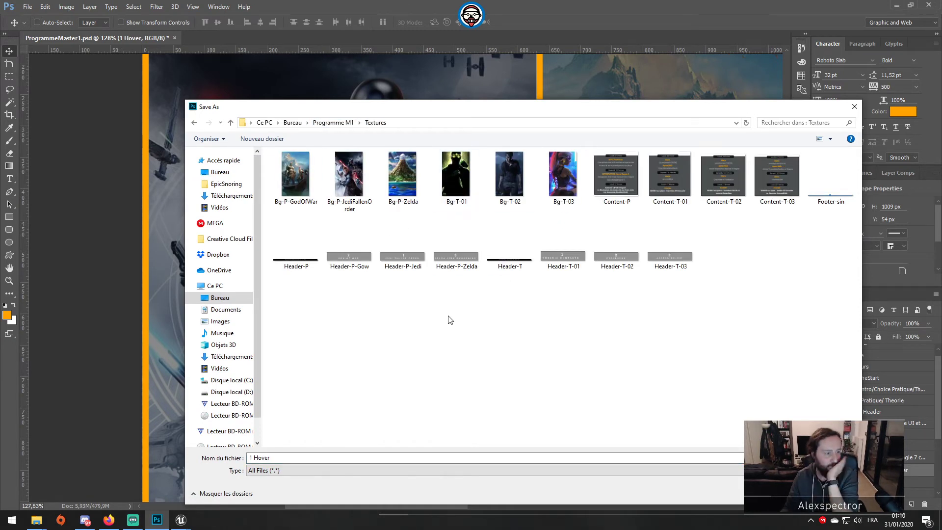
left_click(404, 193)
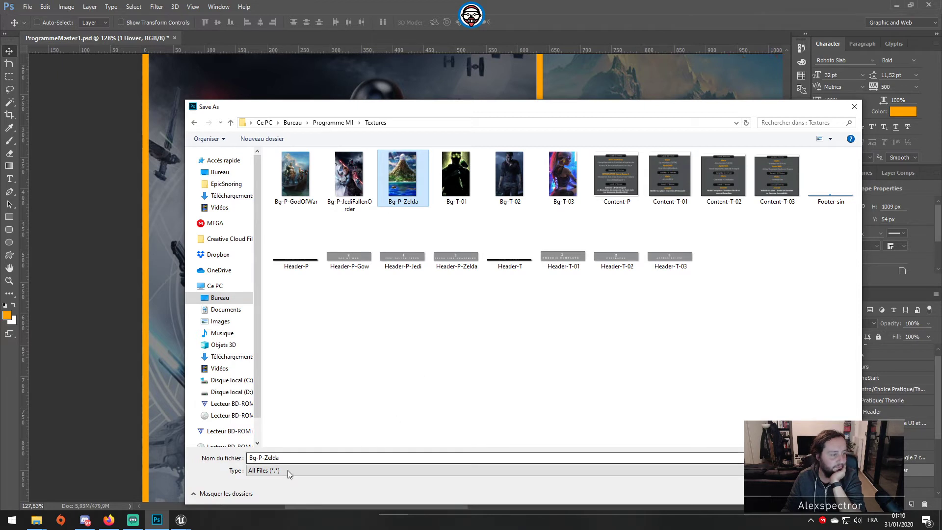
left_click(258, 457)
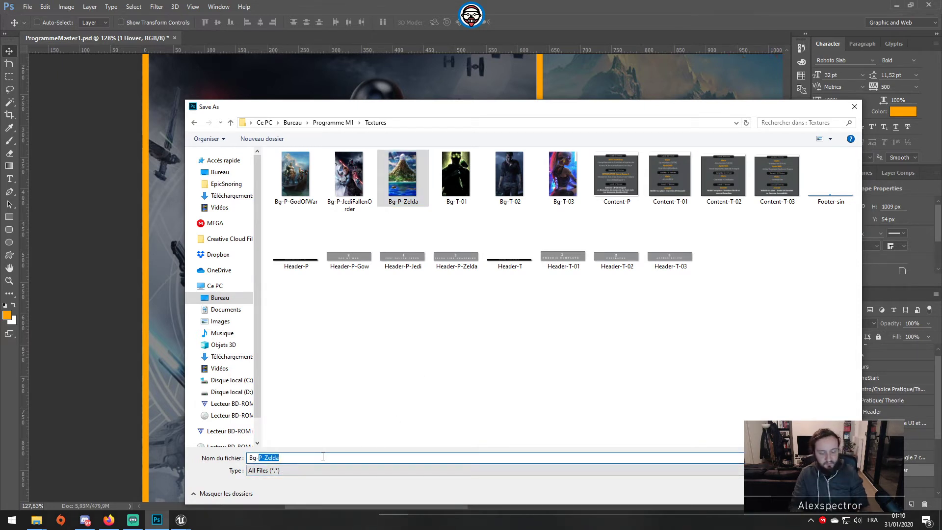
type("Stroke")
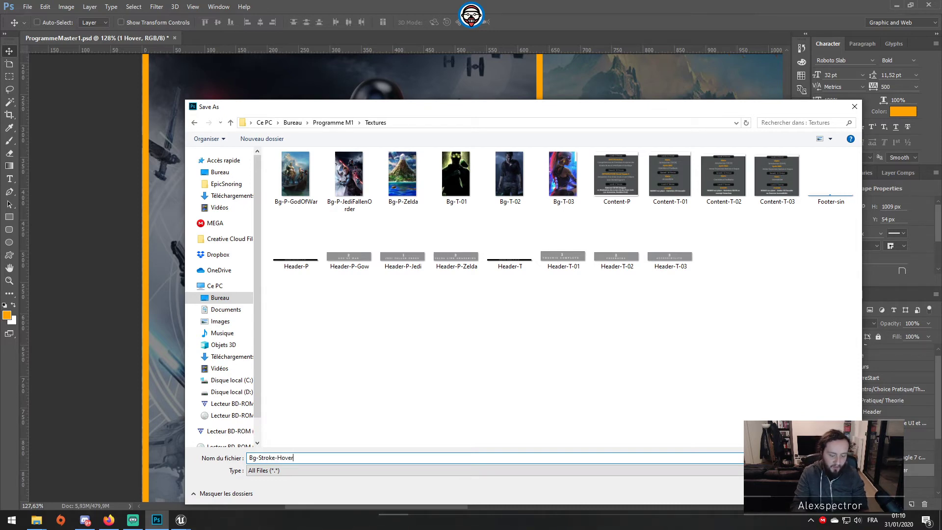
key("Return")
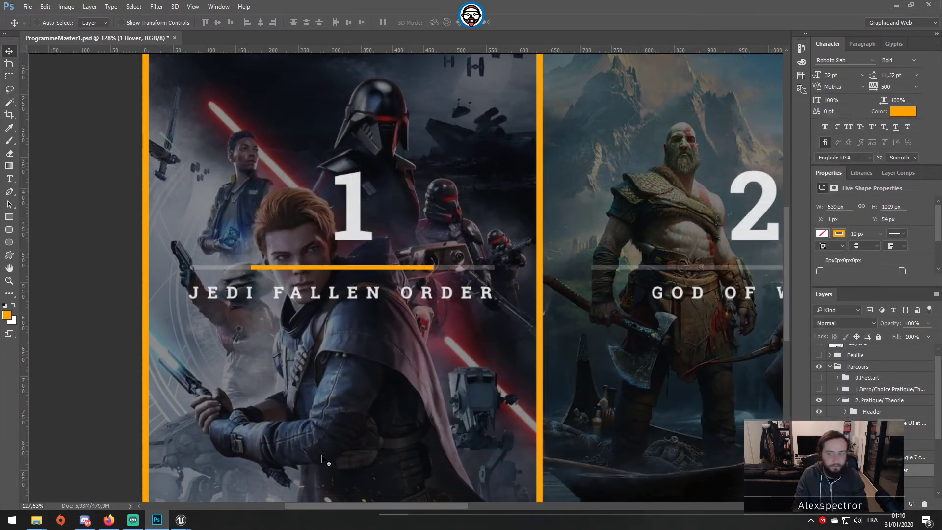
Open Bg-Stroke-Hover from the Textures folder to check the exported frame, and return to the Photoshop mockup.
key("alt+Tab")
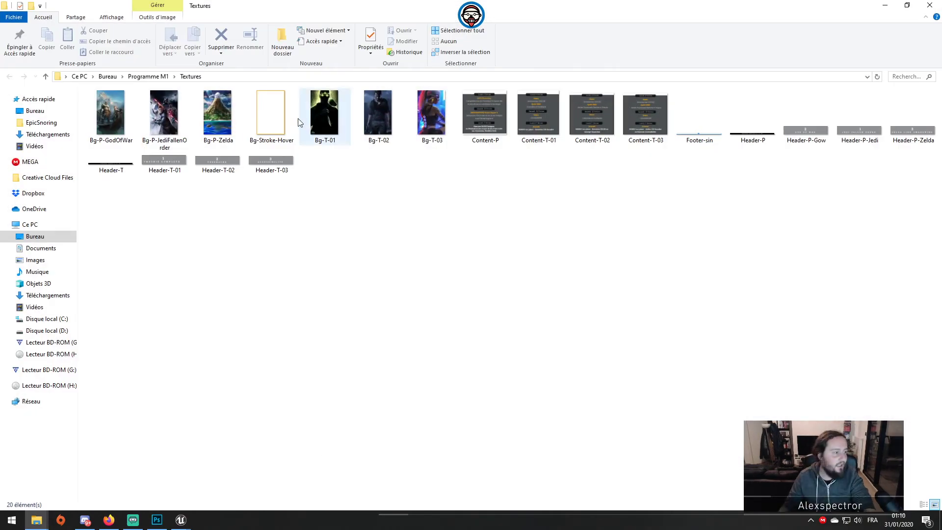
double_click(266, 120)
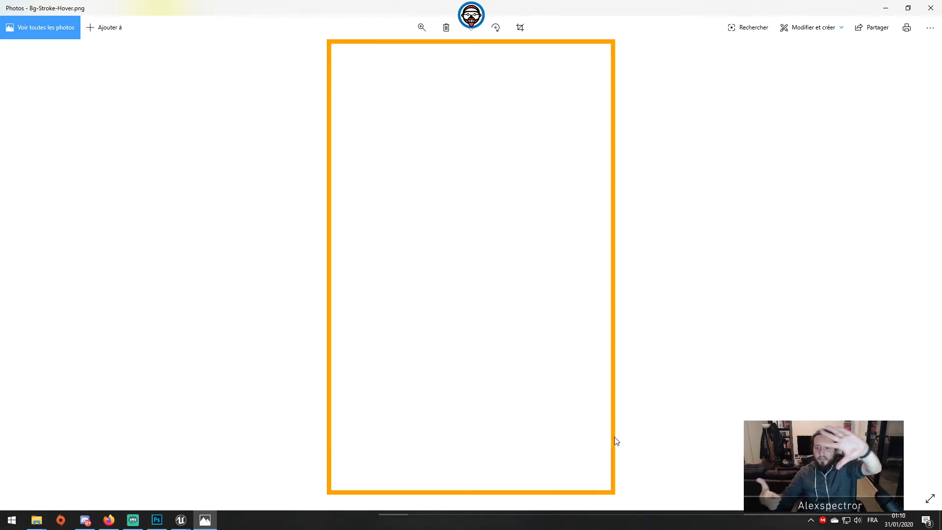
left_click(930, 7)
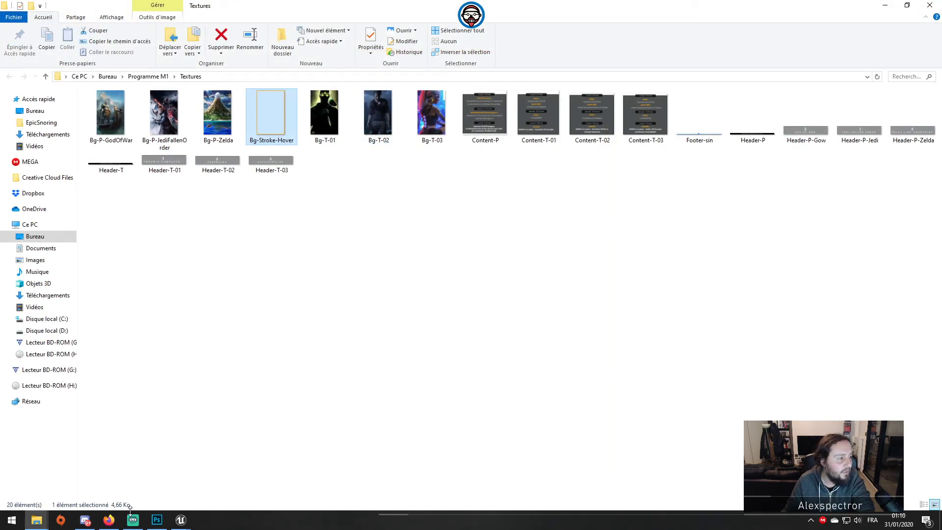
left_click(156, 519)
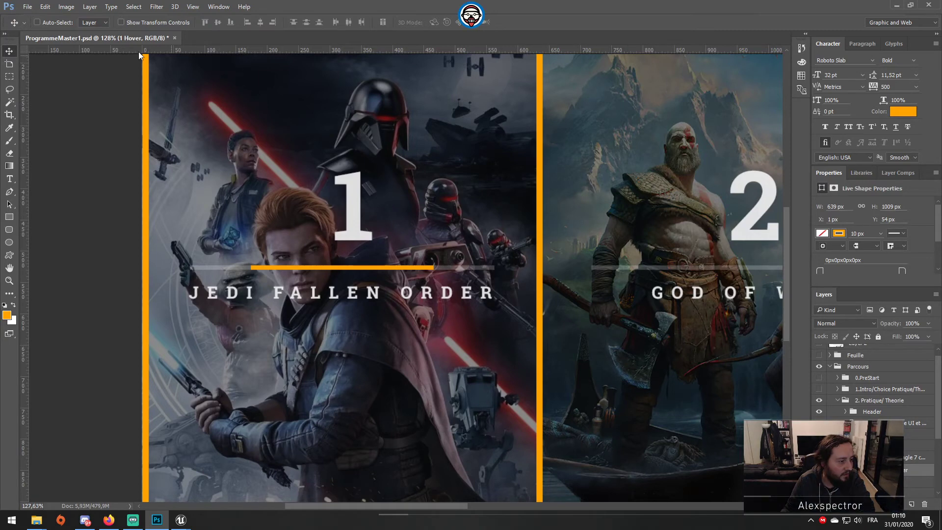
Switch to Unreal Editor, collapse SelectedState and NormalState in ProgrammeElement's hierarchy, and select the Container overlay.
mouse_move(181, 515)
left_click(229, 473)
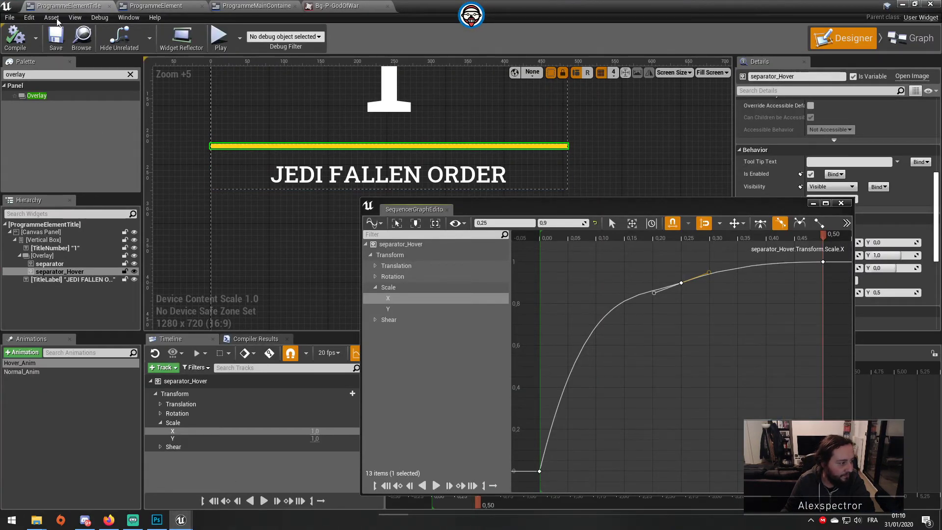
left_click(170, 9)
left_click(843, 49)
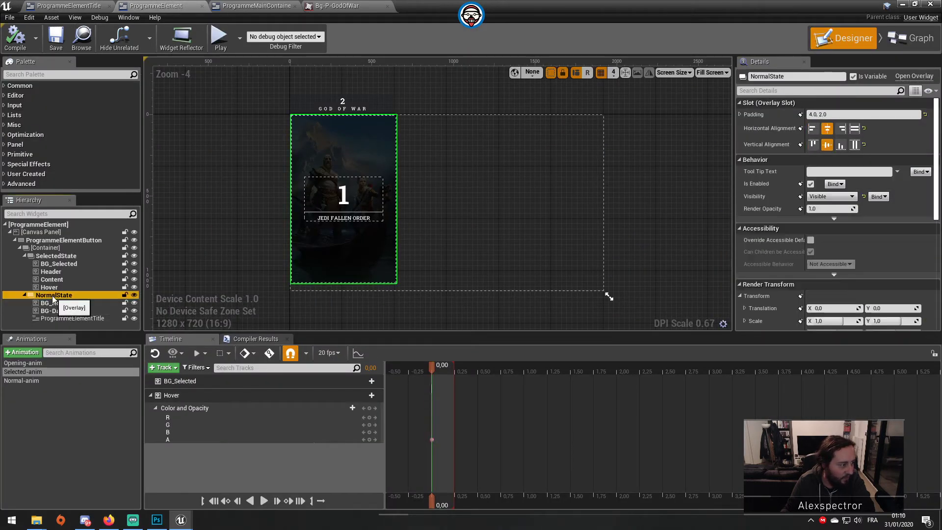
left_click(59, 256)
left_click(75, 298)
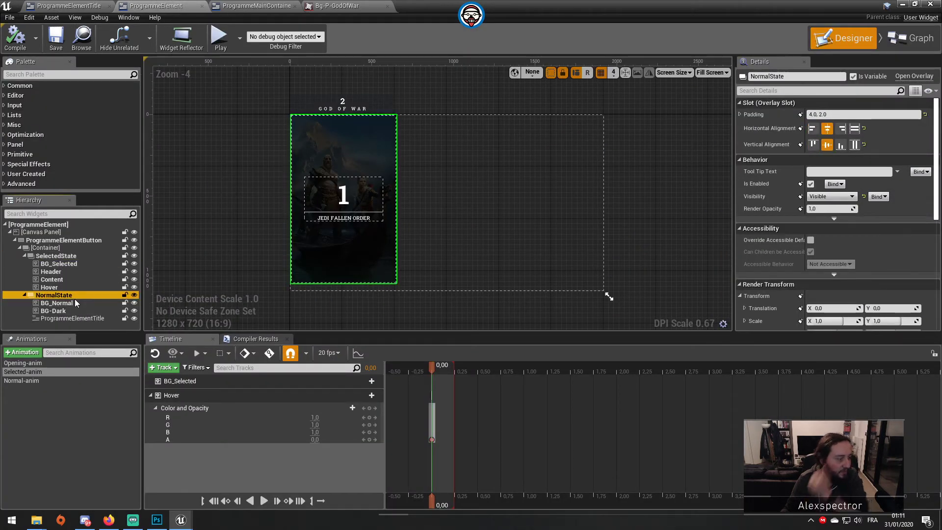
left_click(24, 295)
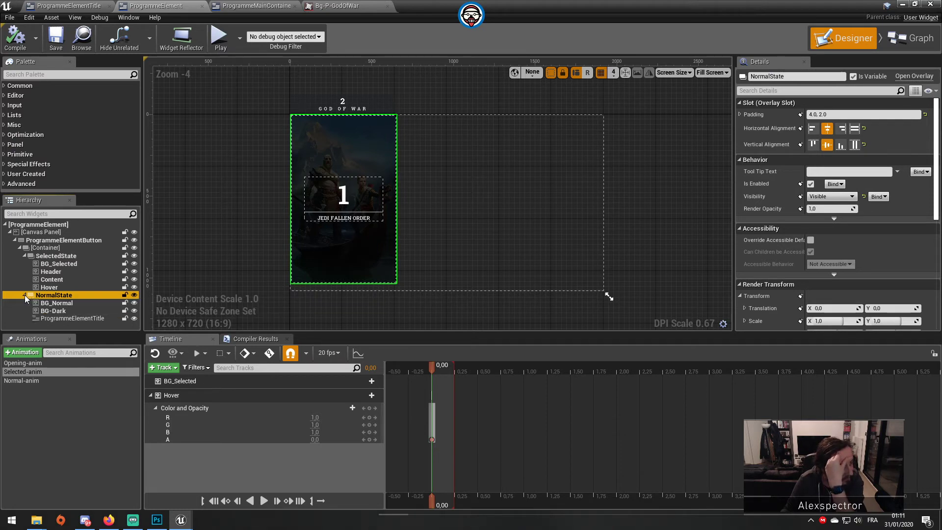
left_click(30, 256)
left_click(24, 256)
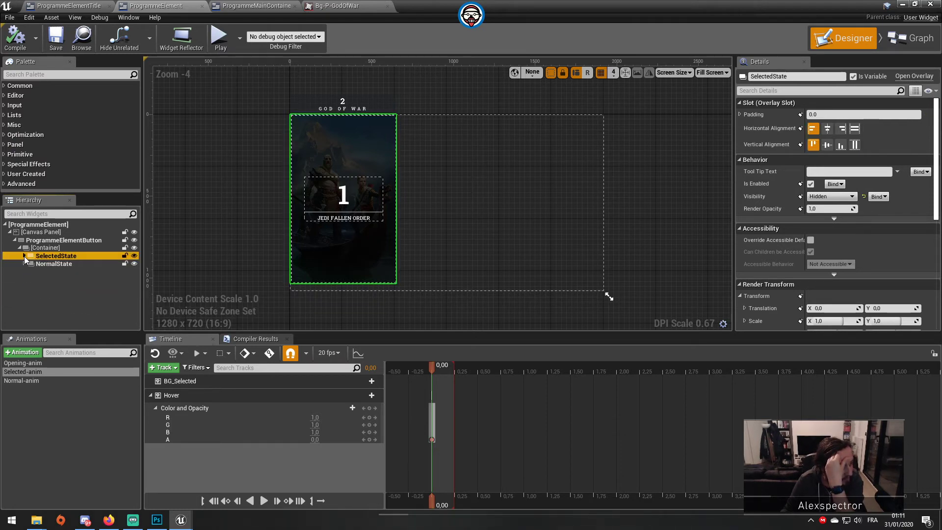
left_click(45, 248)
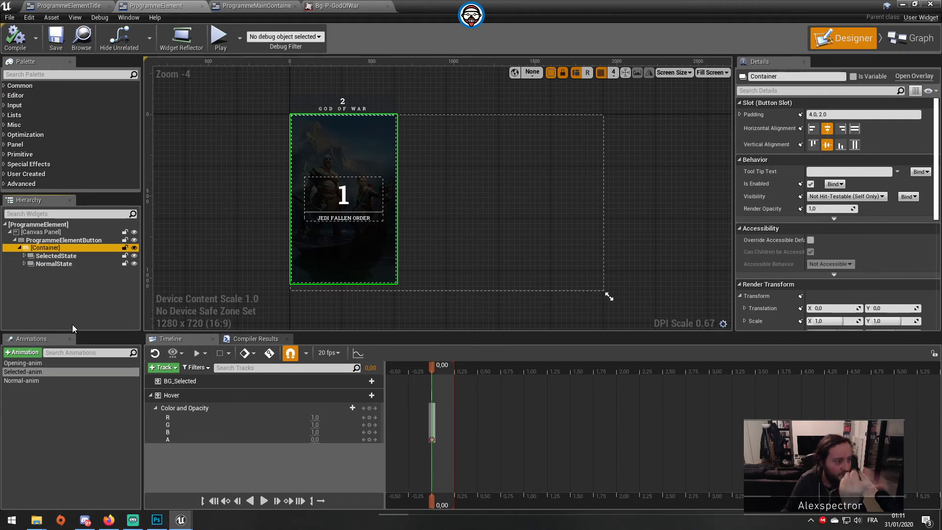
Add an Image widget to the Container overlay below NormalState.
left_click(37, 74)
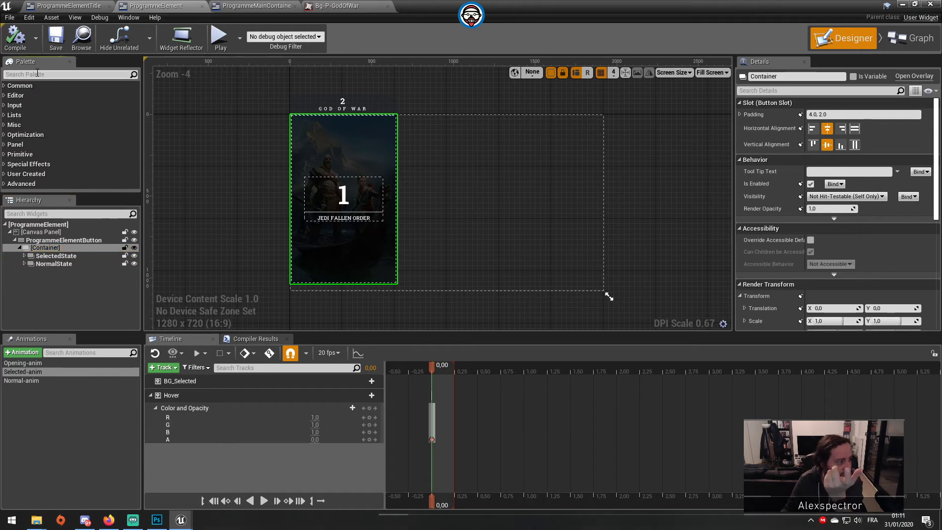
type("image")
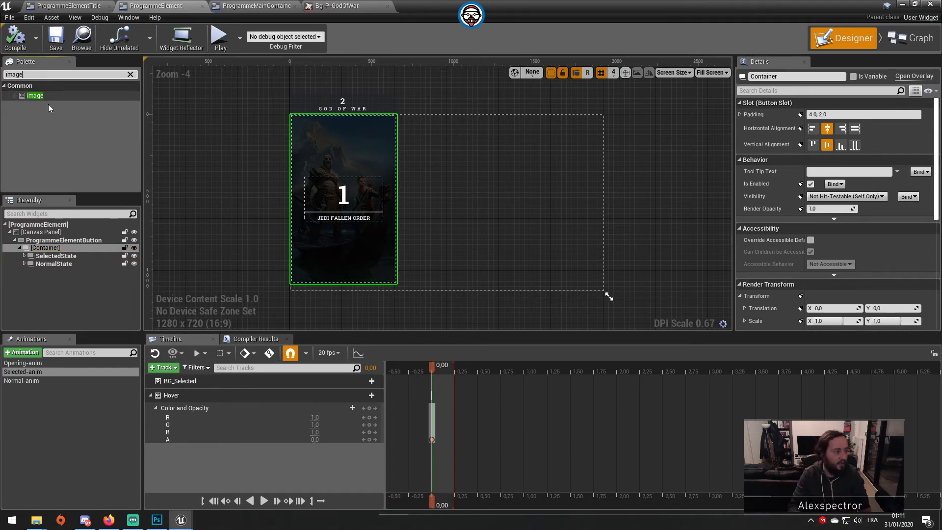
left_click_drag(46, 98, 58, 272)
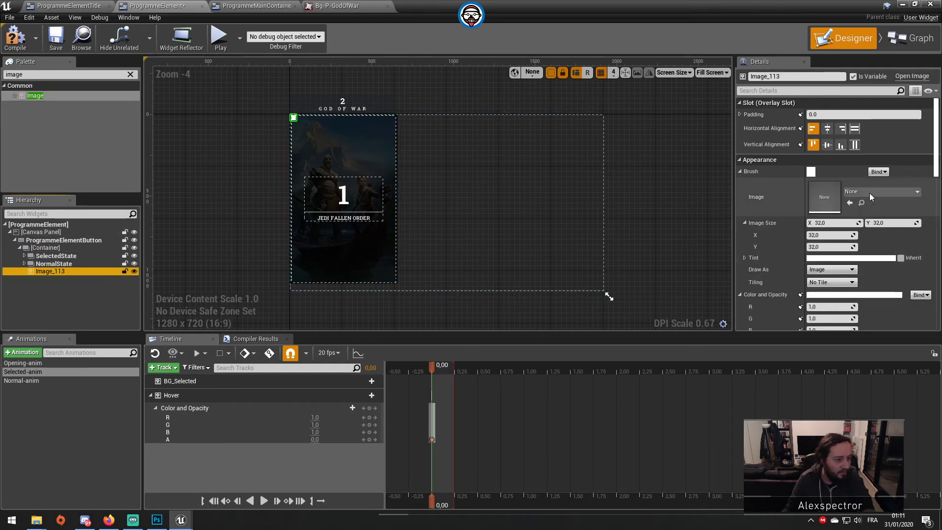
left_click(869, 193)
type("stroke")
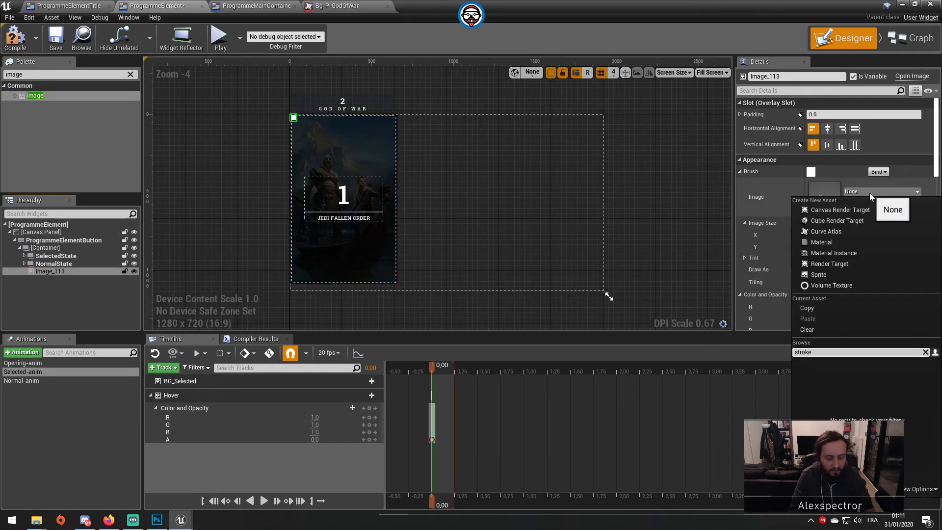
key("Escape")
left_click(96, 426)
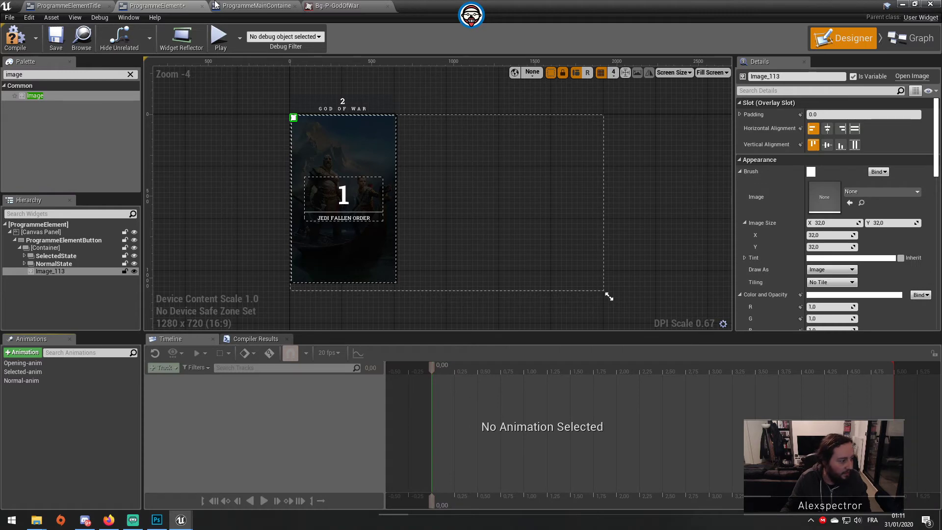
In the main editor's Textures content folder, import Bg-Stroke-Hover from the Programme M1 Textures folder on disk.
left_click(902, 4)
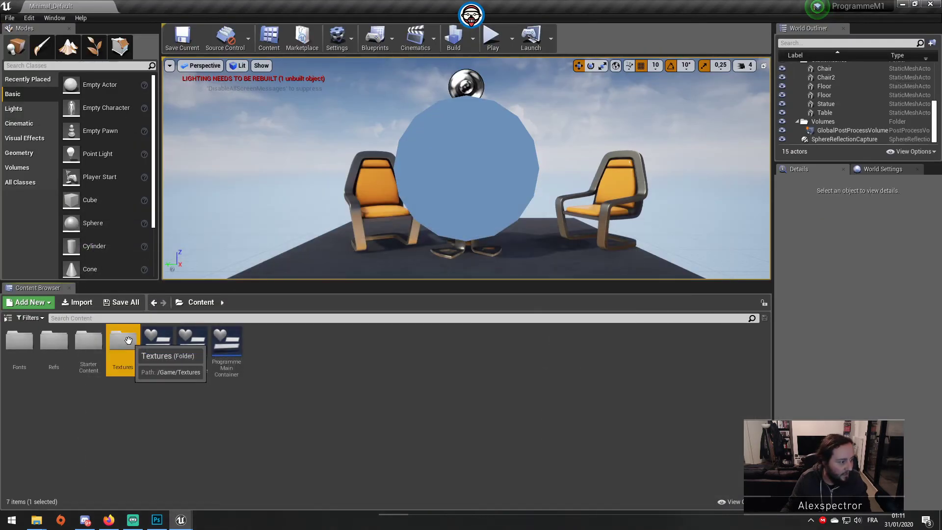
double_click(125, 339)
left_click(76, 302)
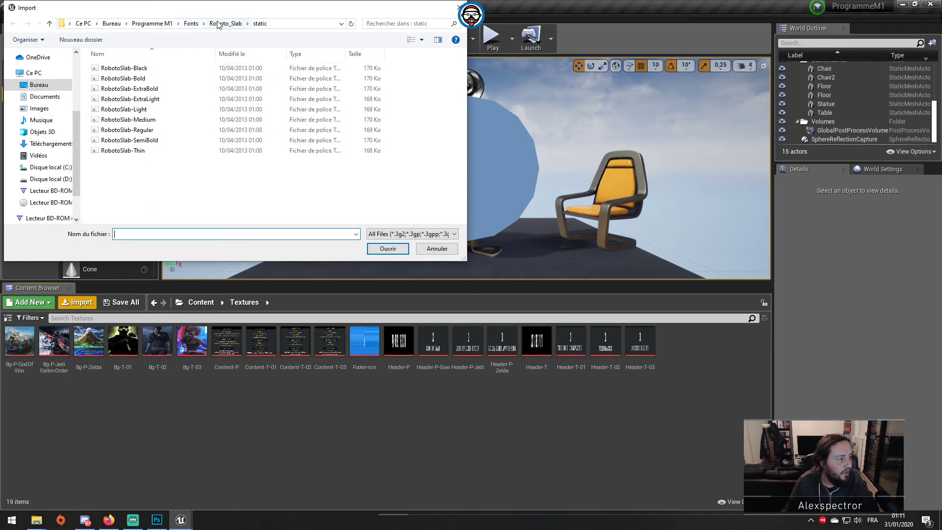
left_click(191, 24)
left_click(165, 23)
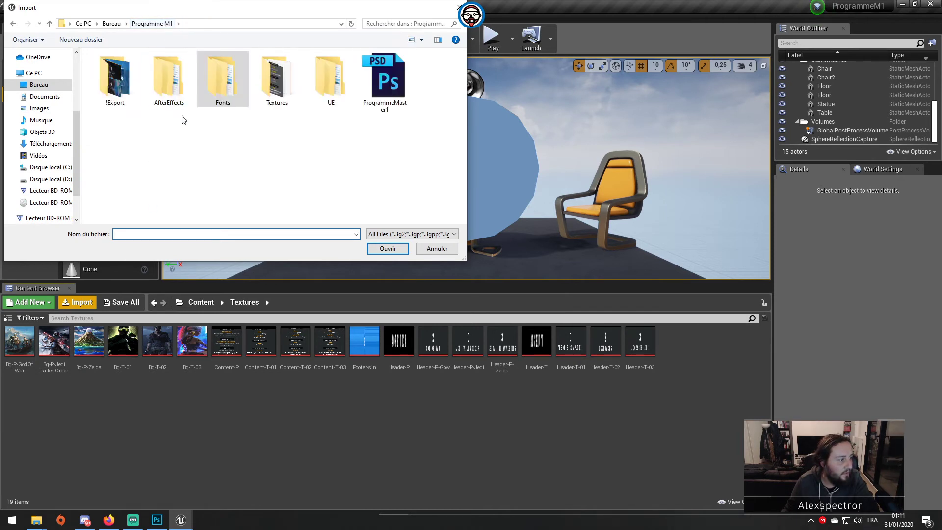
double_click(271, 85)
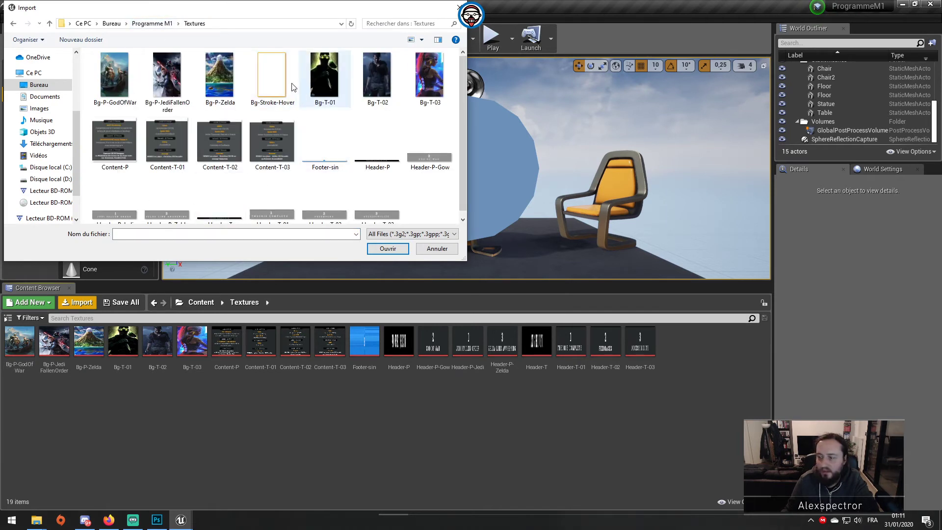
double_click(293, 88)
Open the imported Bg-Stroke-Hover texture, save it and close its editor.
double_click(129, 337)
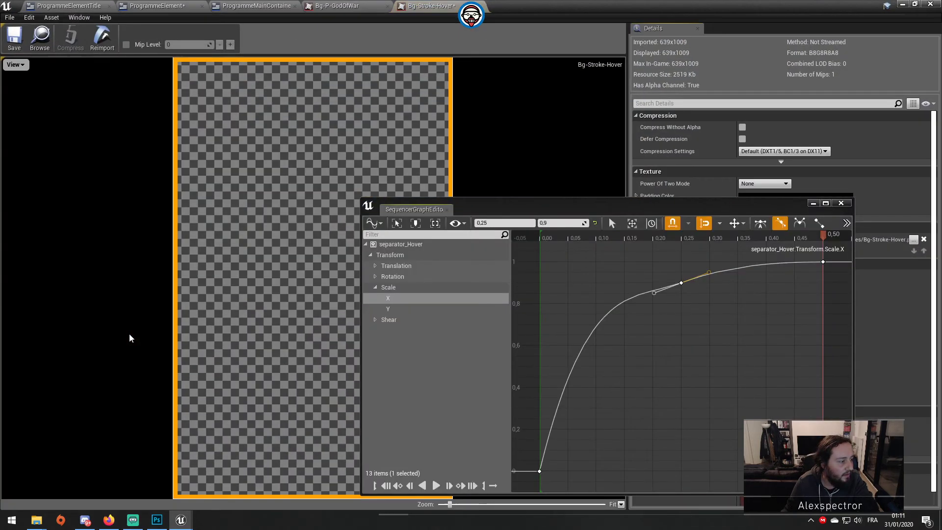
left_click(14, 39)
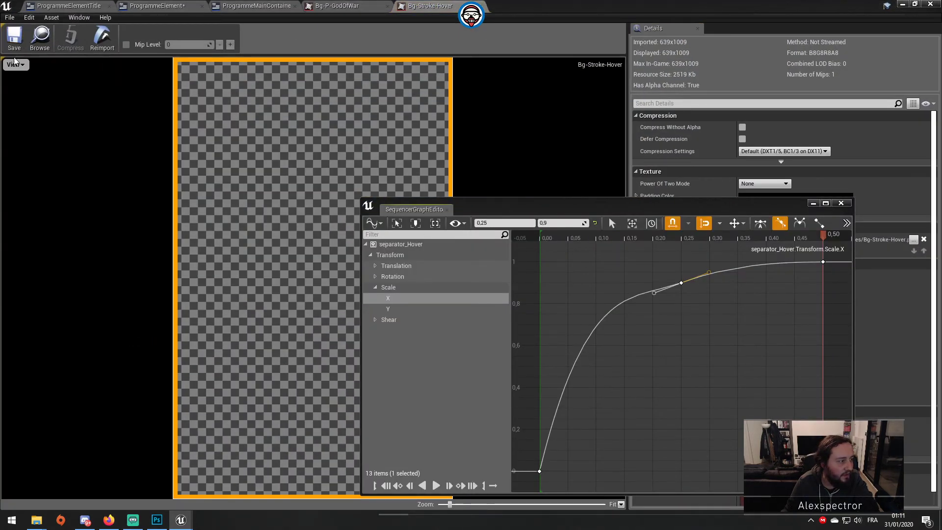
left_click(480, 6)
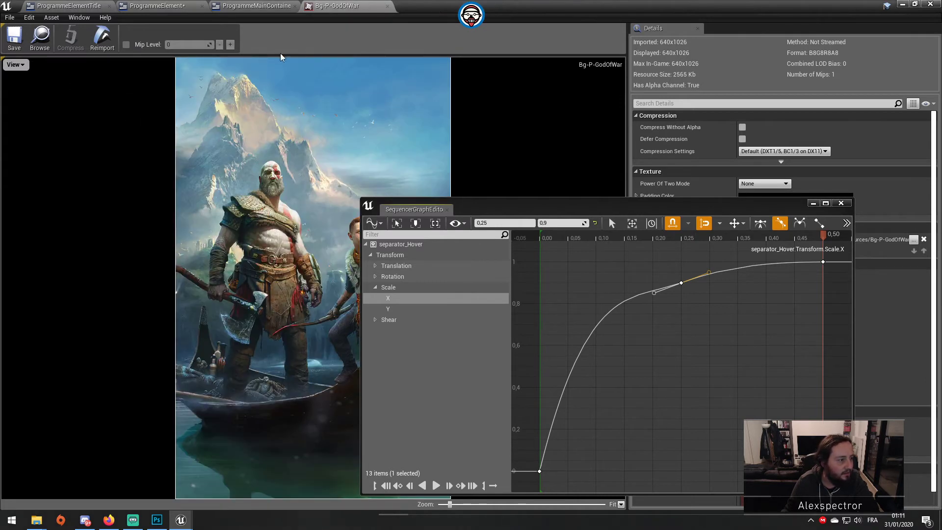
In ProgrammeElement's hierarchy, rename the newly added image widget to BG-Stroke-Hover.
left_click(268, 6)
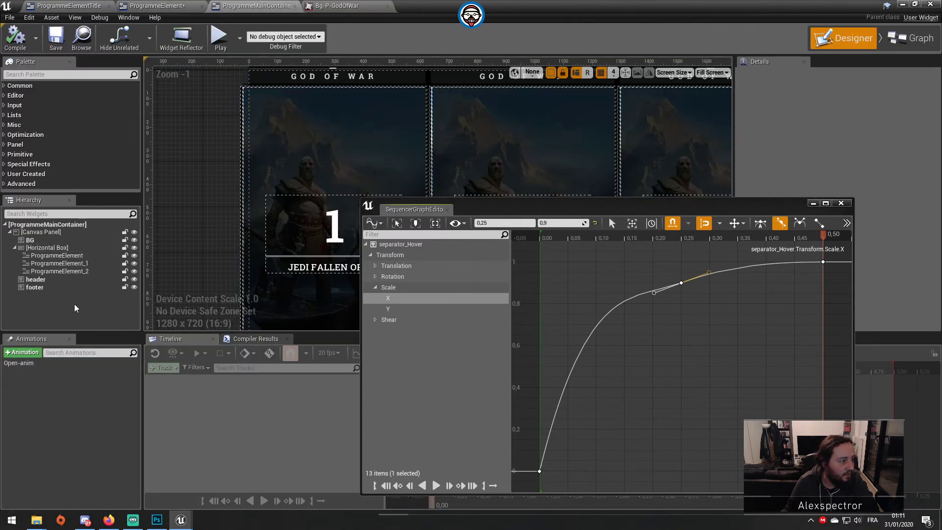
left_click(155, 6)
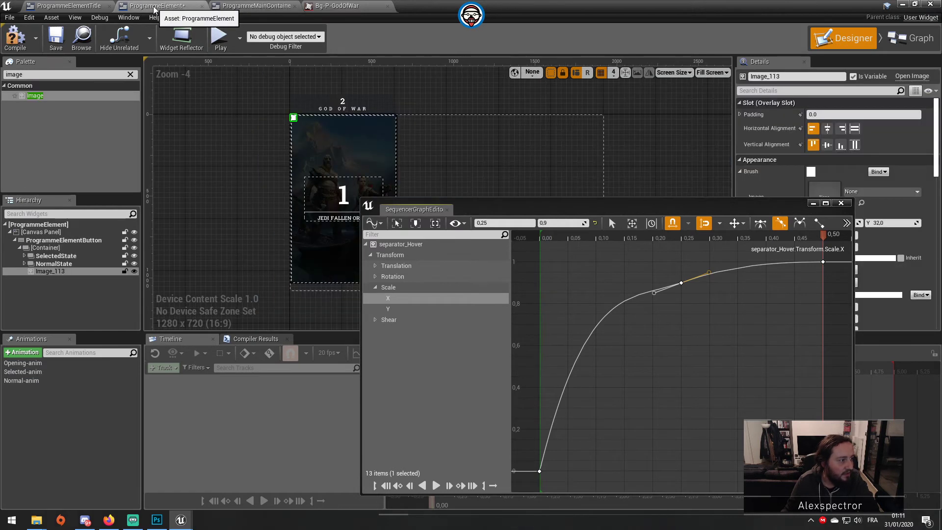
left_click(54, 272)
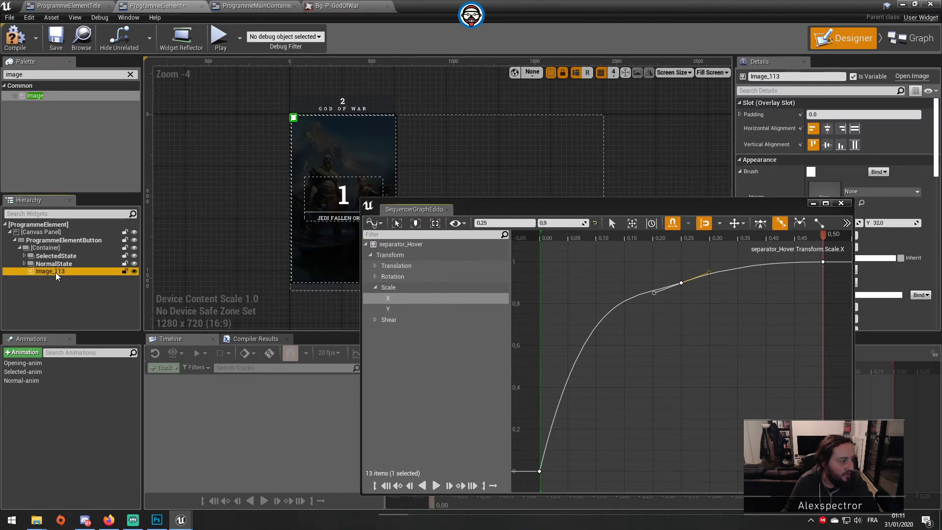
double_click(55, 272)
type("Bg-")
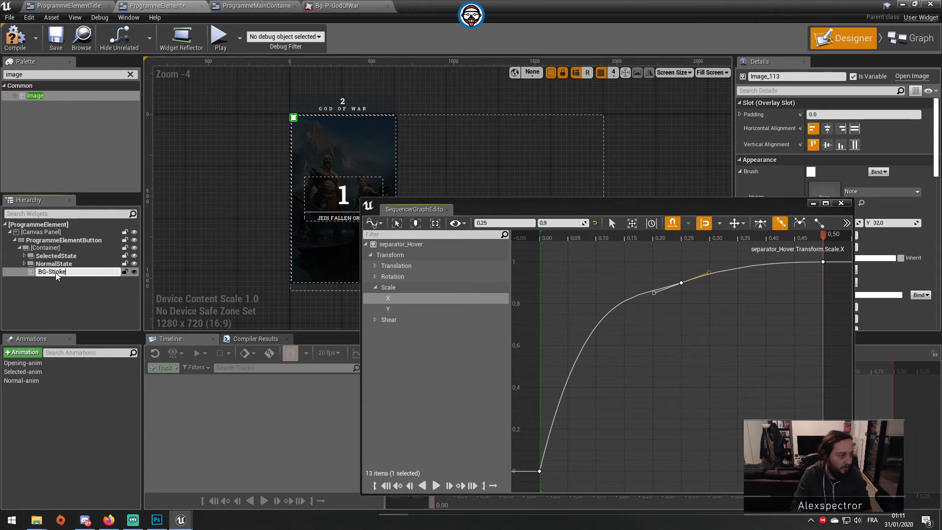
type("Stroke-Hover")
key("Return")
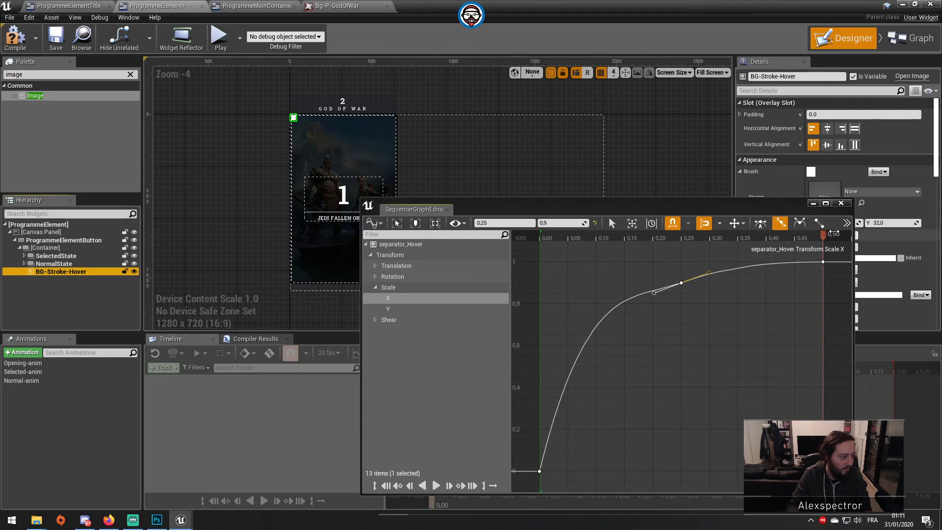
Assign the Bg-Stroke-Hover texture as the image brush of the BG-Stroke-Hover widget, then deselect it.
left_click(905, 215)
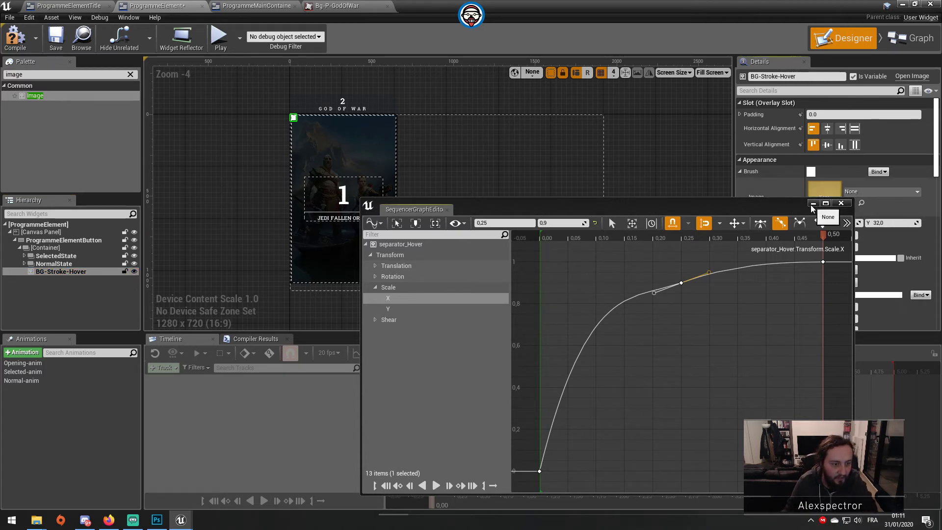
left_click(856, 205)
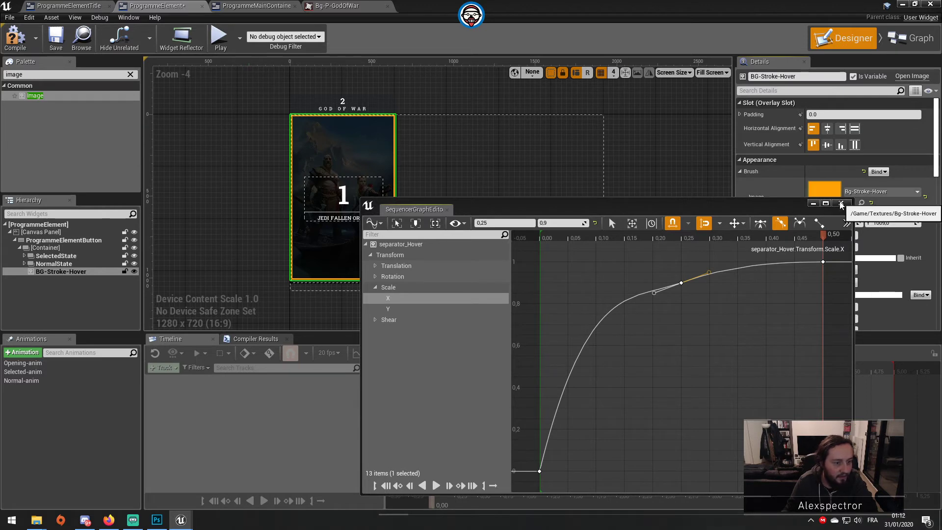
left_click(641, 157)
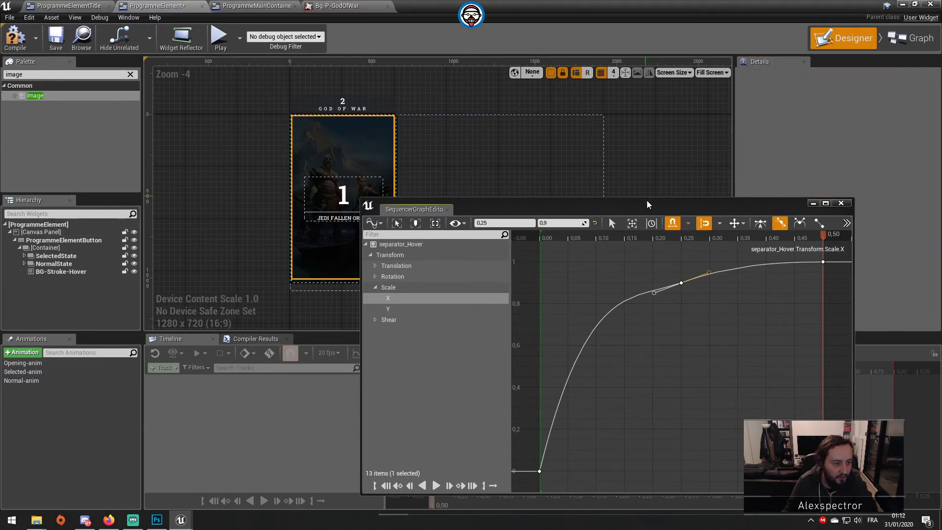
Move the floating curve editor window down a little, open the Opening-anim animation and save ProgrammeElement.
left_click(435, 483)
left_click_drag(560, 201, 560, 219)
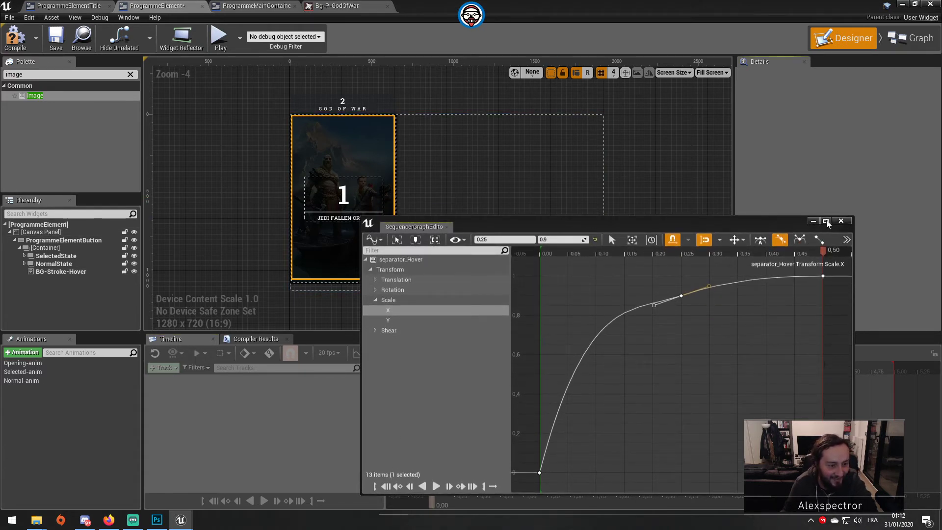
left_click(640, 180)
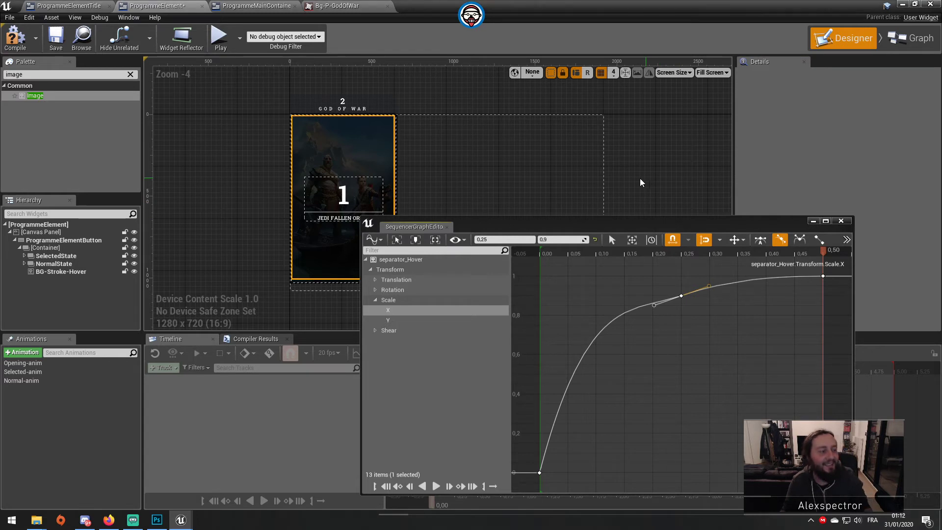
left_click(23, 363)
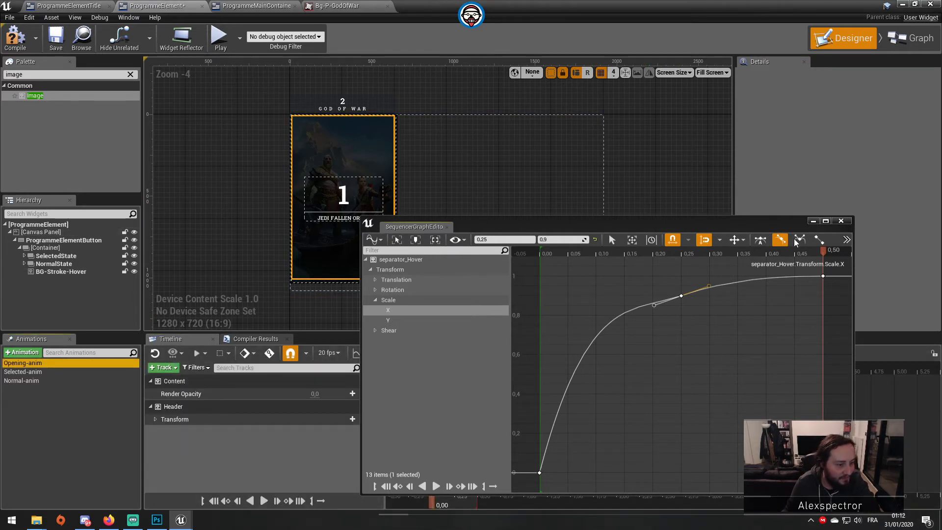
key("ctrl+s")
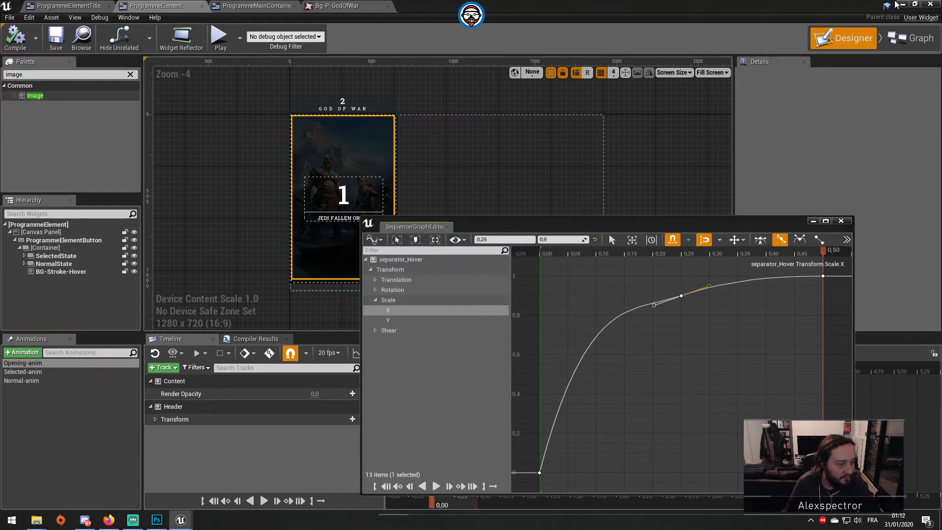
Turn off snapping in Opening-anim's timeline and try to dismiss the stray curve editor by opening and closing a new one.
left_click(904, 4)
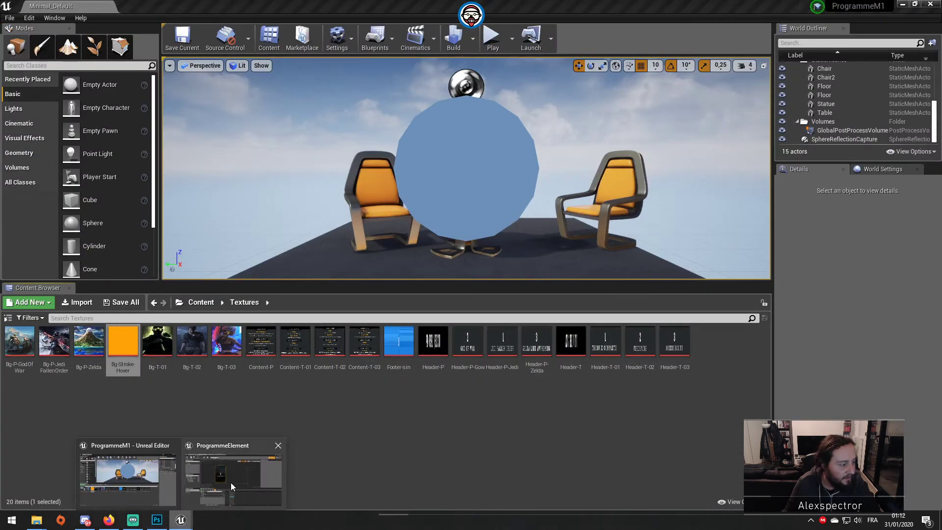
left_click(234, 480)
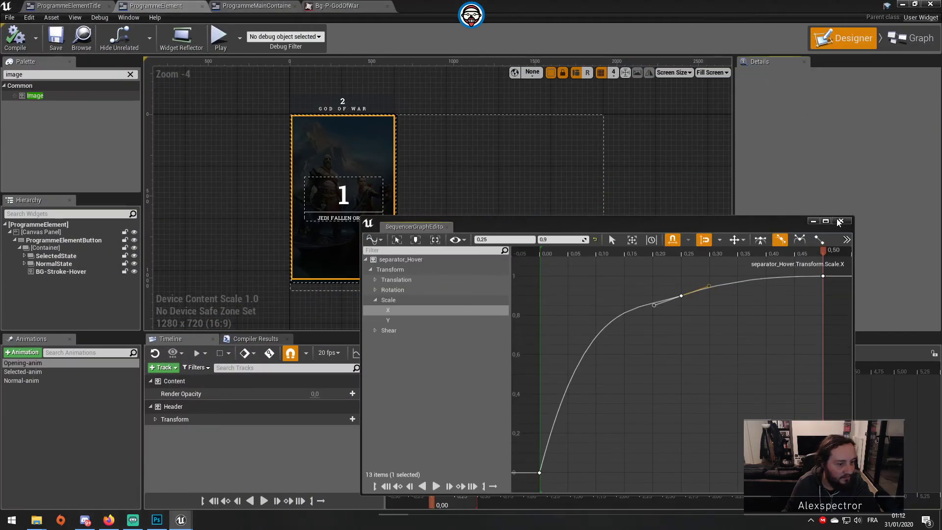
left_click(56, 363)
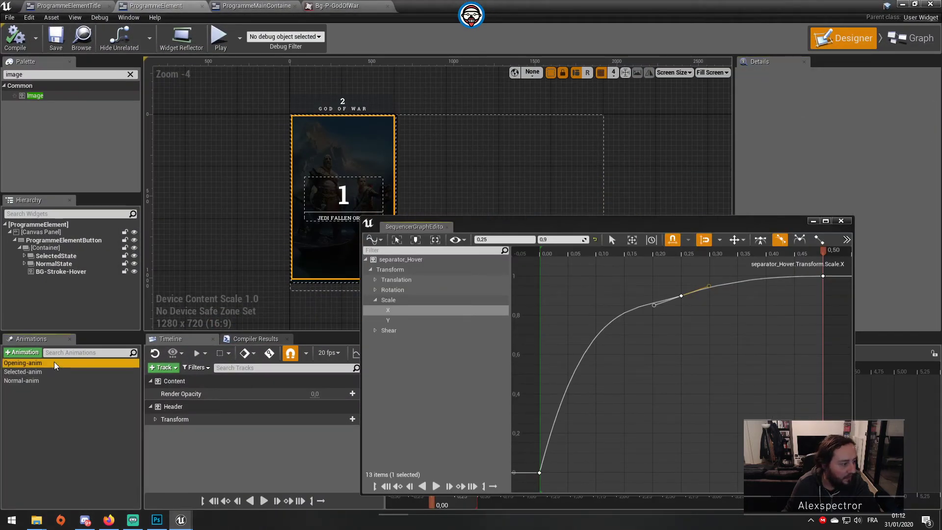
left_click(291, 354)
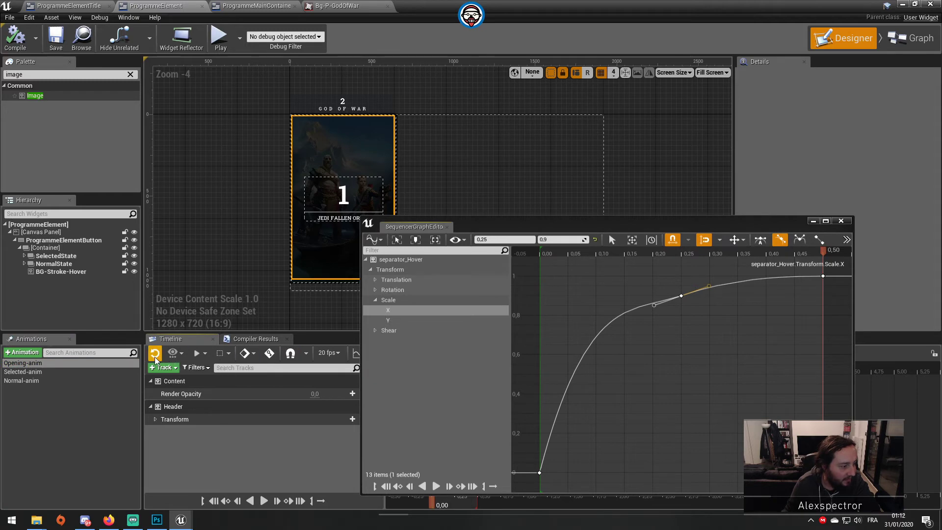
left_click(356, 354)
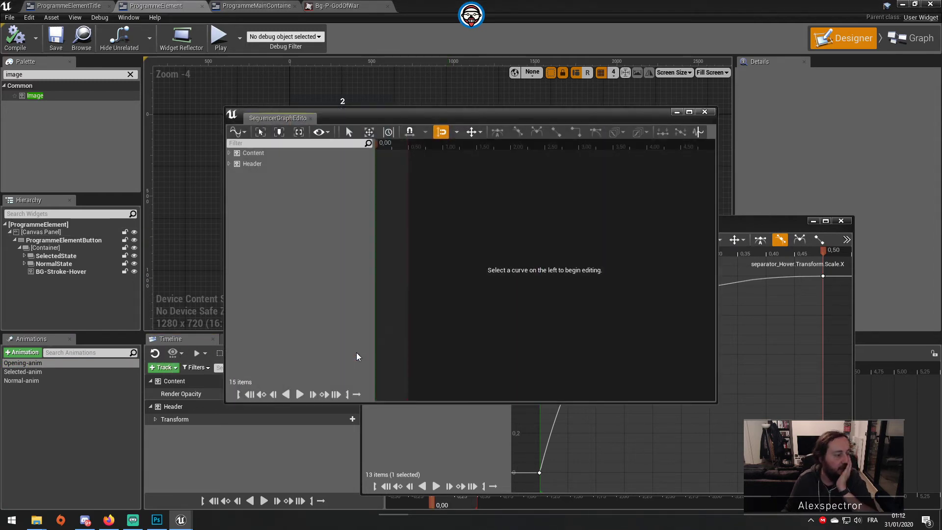
left_click(705, 112)
left_click(675, 166)
left_click(393, 204)
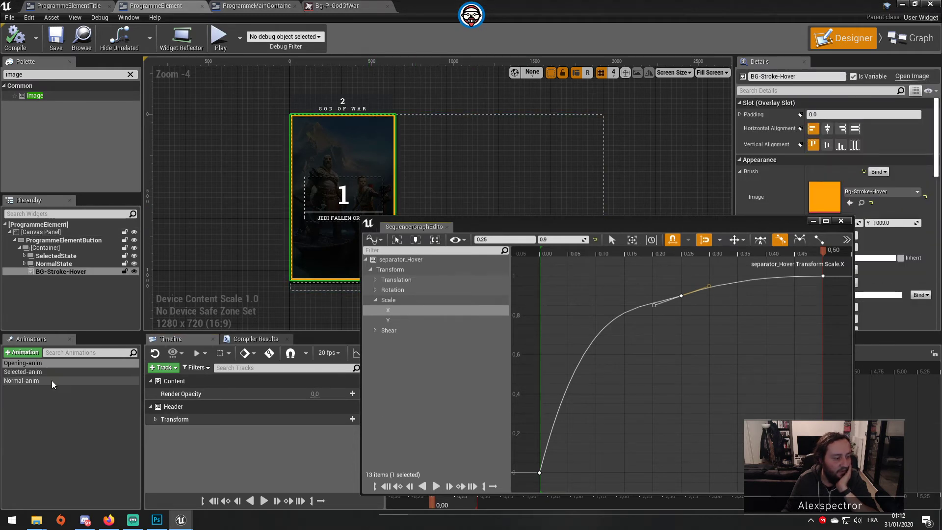
Play the level, close the ProgrammeElement editor window to check the cards' frames in the preview, and stop playing.
left_click(29, 372)
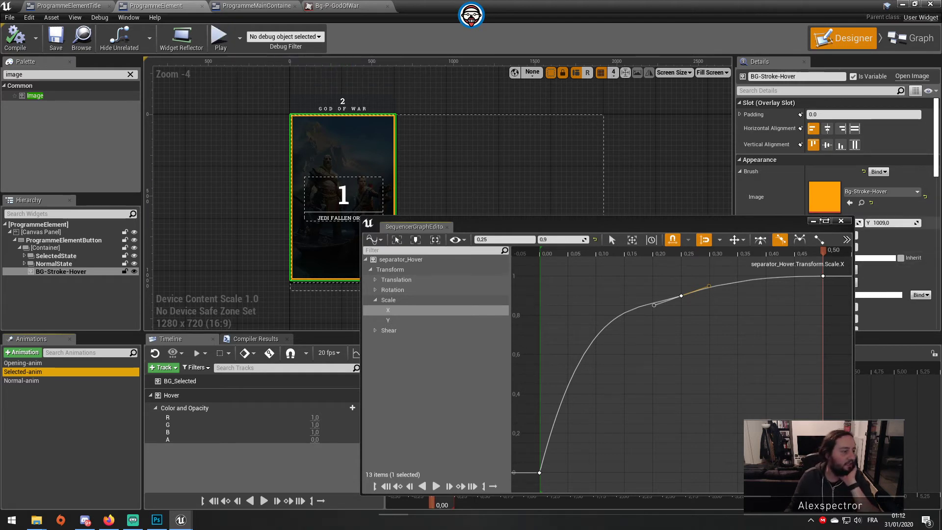
left_click(220, 44)
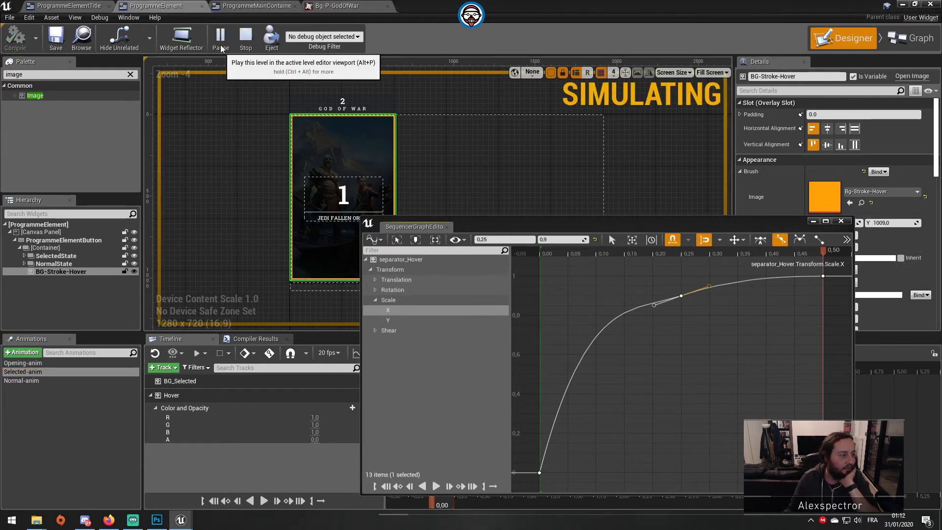
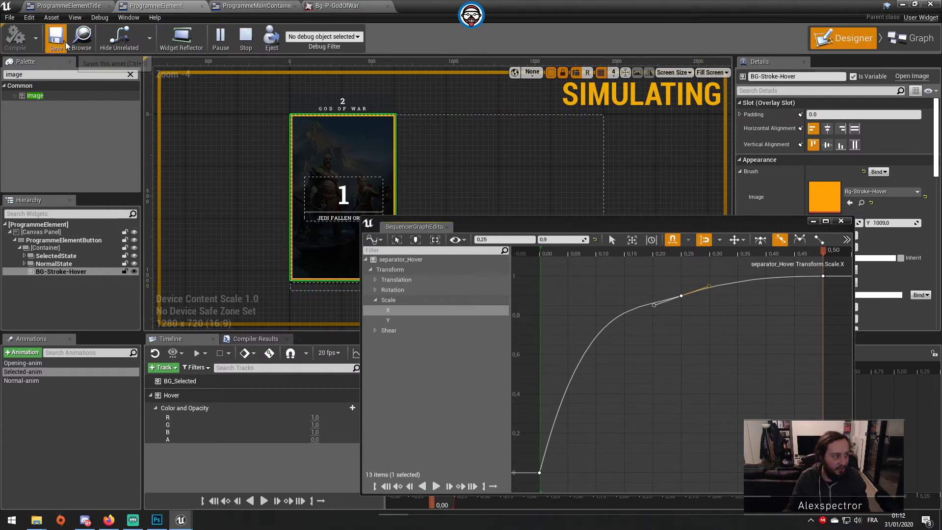
left_click(478, 208)
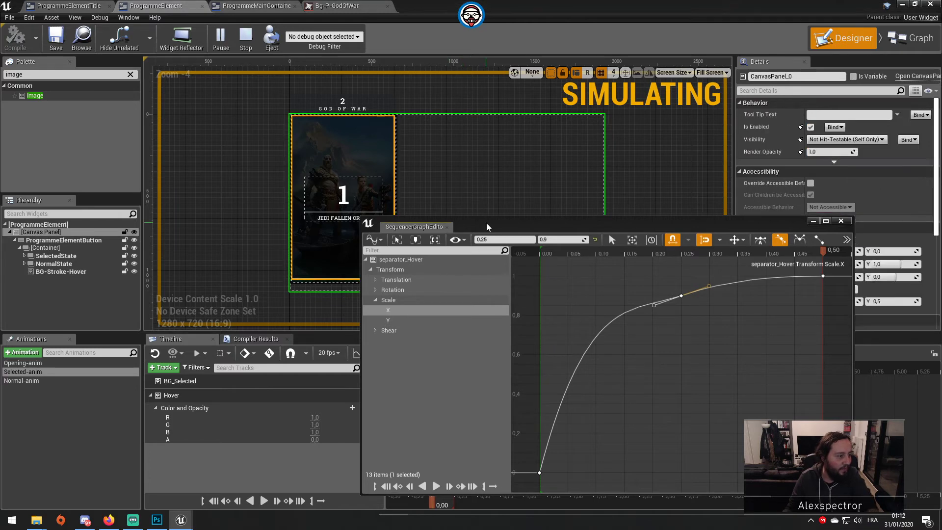
left_click(931, 5)
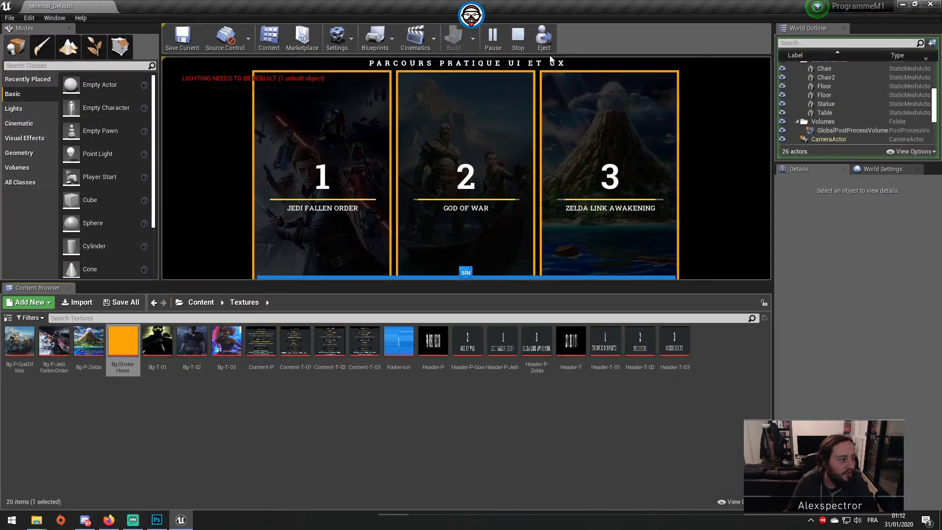
left_click(518, 38)
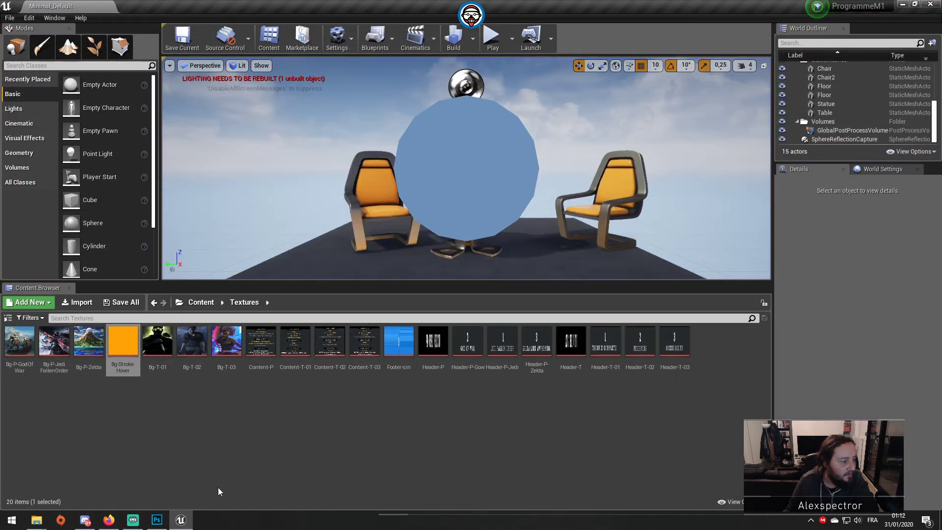
Reopen ProgrammeElement from the root Content folder and examine the BG-Stroke-Hover frame up close on the card.
left_click(184, 520)
left_click(184, 520)
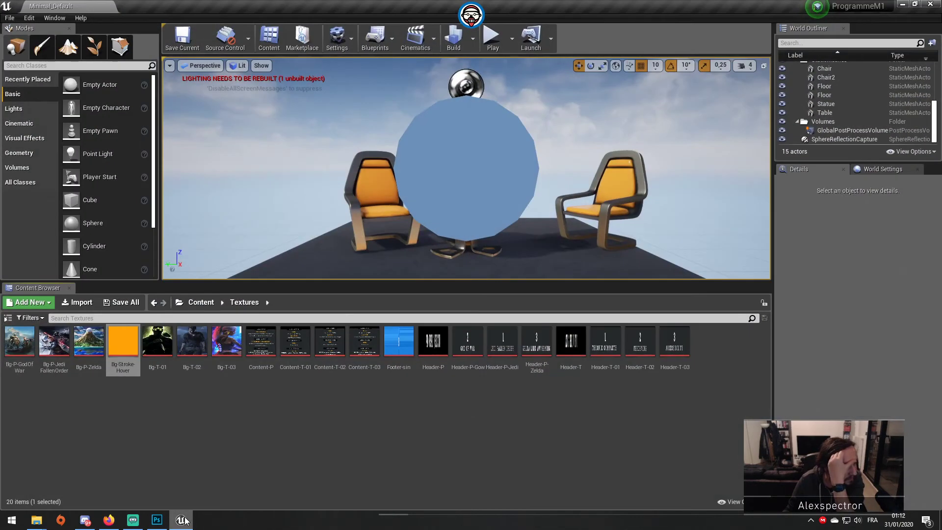
left_click(200, 303)
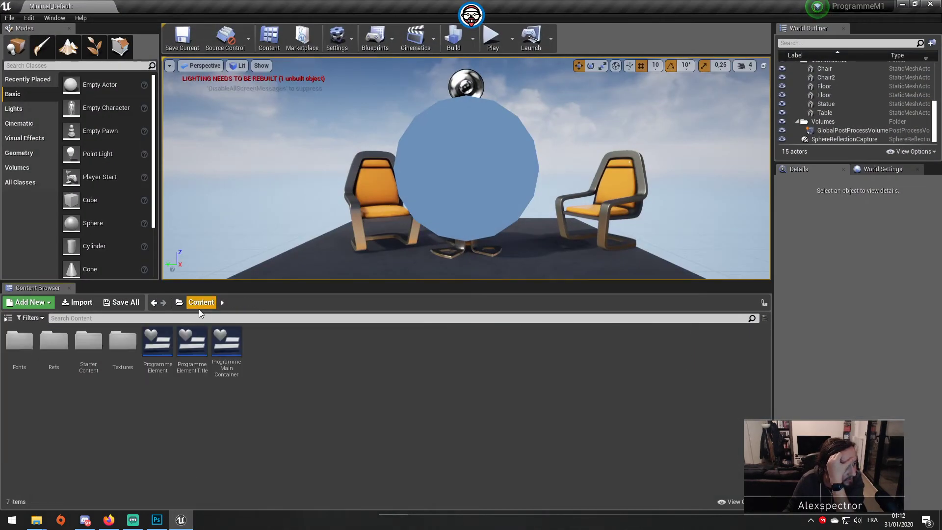
double_click(167, 349)
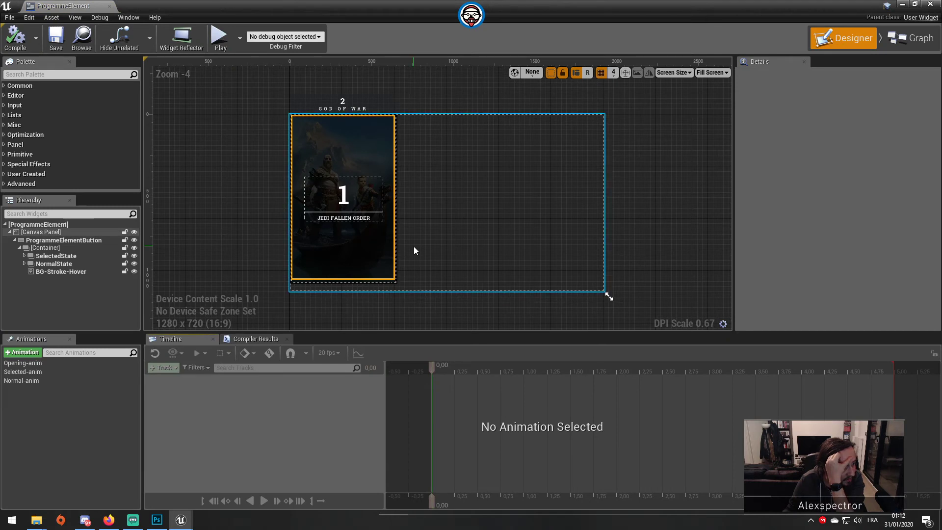
left_click(352, 224)
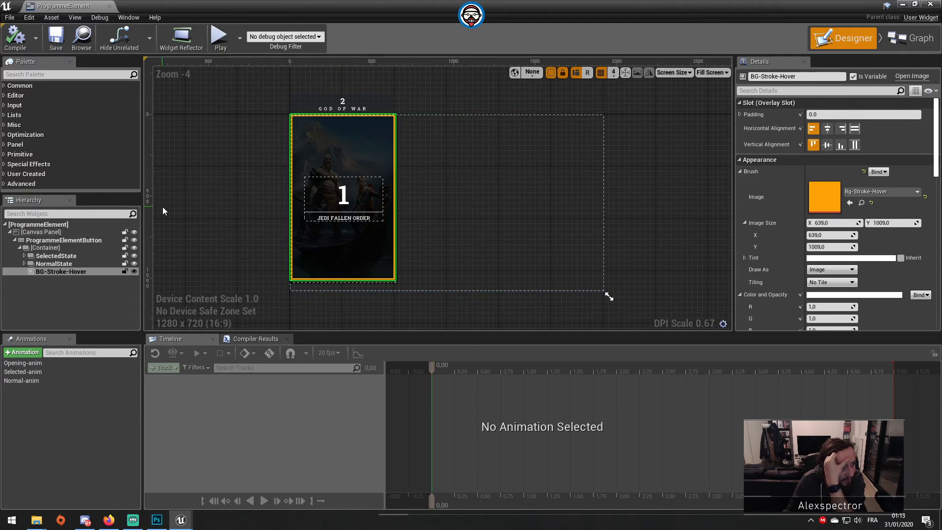
scroll(293, 162, "up", 6)
right_click_drag(365, 109, 372, 255)
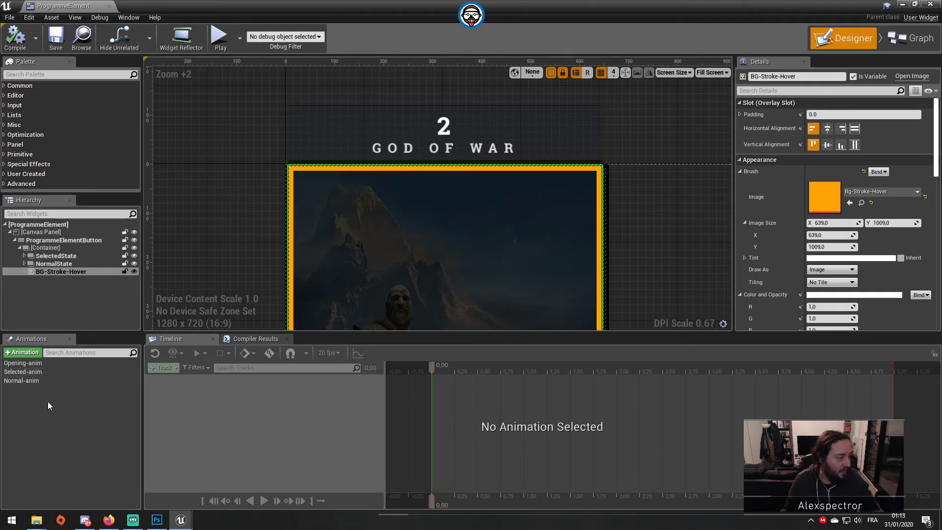
left_click(29, 352)
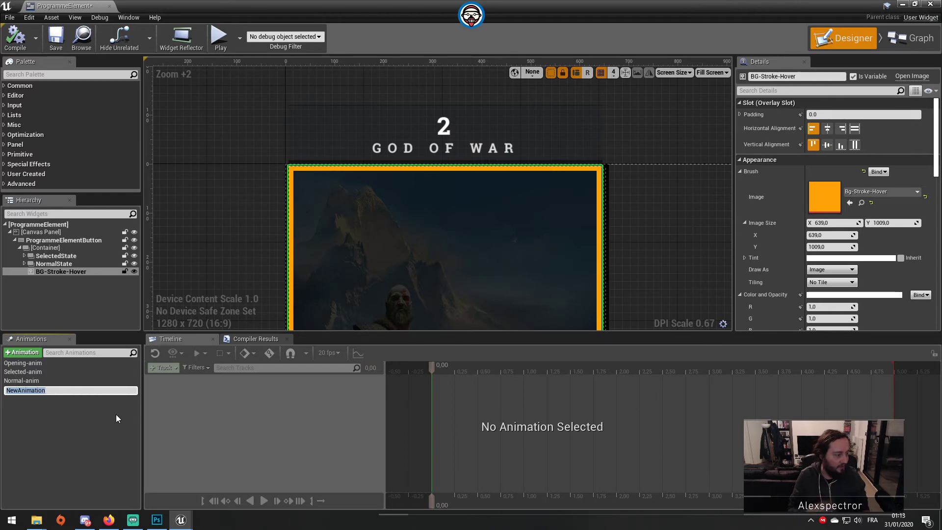
left_click(24, 388)
key("Delete")
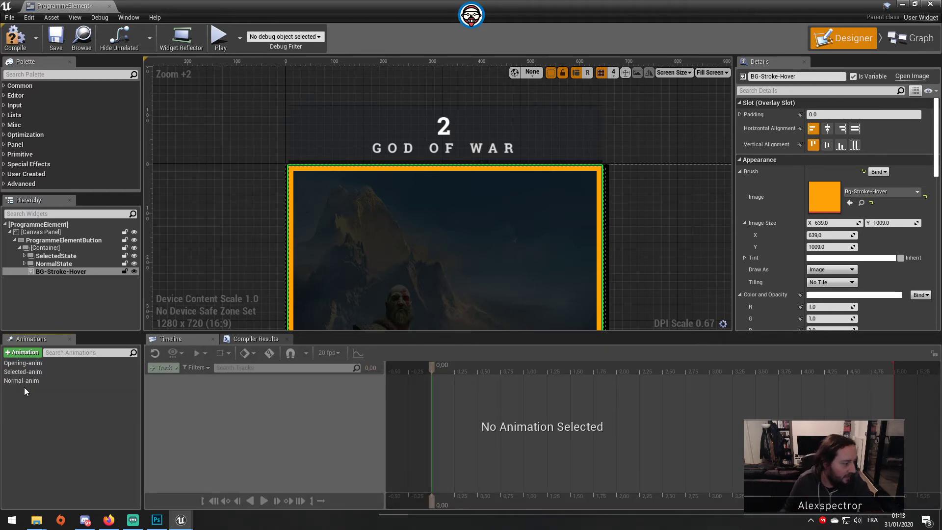
In ProgrammeElement's event graph, move the Change Visibility on Click group further down to free space below the On Unhovered nodes.
left_click(913, 38)
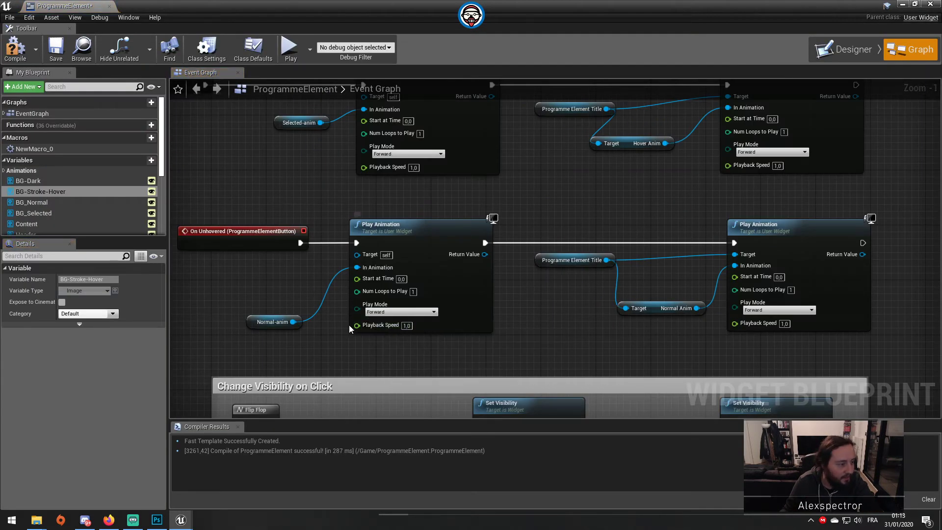
scroll(349, 324, "down", 3)
right_click_drag(395, 355, 516, 220)
left_click_drag(741, 358, 297, 219)
left_click_drag(471, 219, 471, 271)
key("ctrl+z")
left_click_drag(841, 359, 299, 207)
left_click_drag(337, 238, 374, 328)
scroll(403, 188, "up", 4)
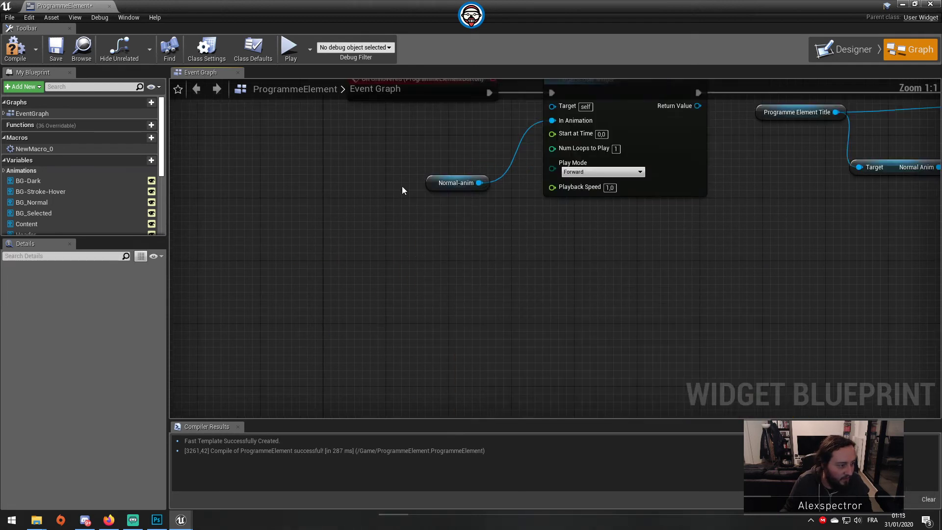
Delete the Selected-anim node feeding the first Play Animation node of the button's hover event.
right_click_drag(402, 190, 413, 337)
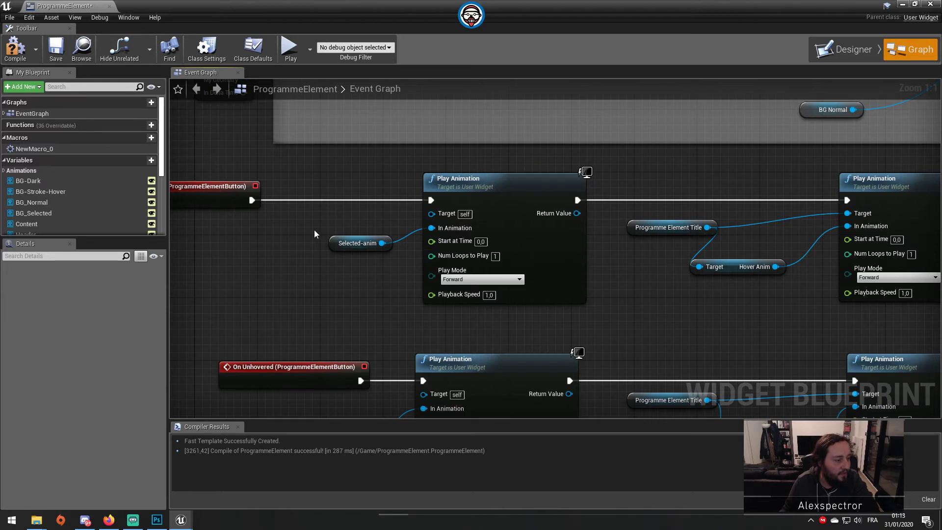
left_click_drag(314, 230, 360, 267)
key("Delete")
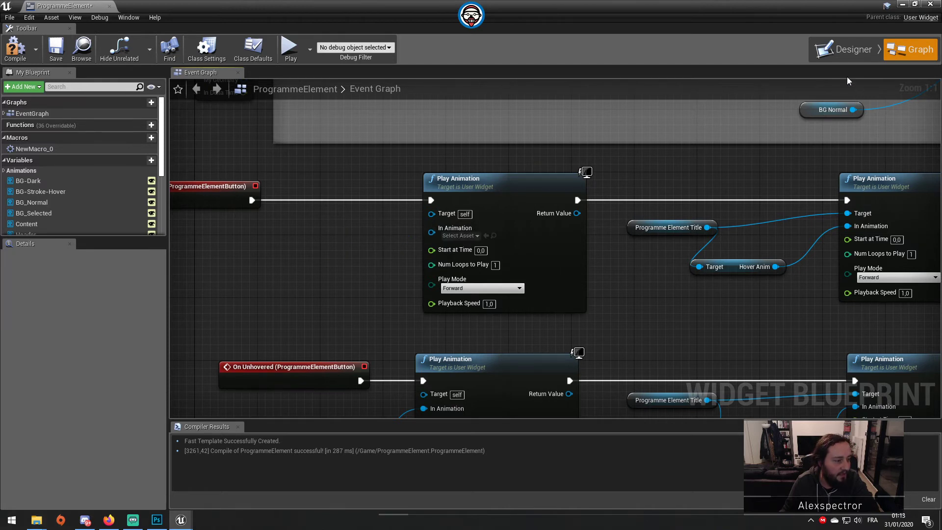
In the ProgrammeElement designer, rename the Selected-anim animation as Hover_anim.
left_click(844, 58)
left_click(42, 381)
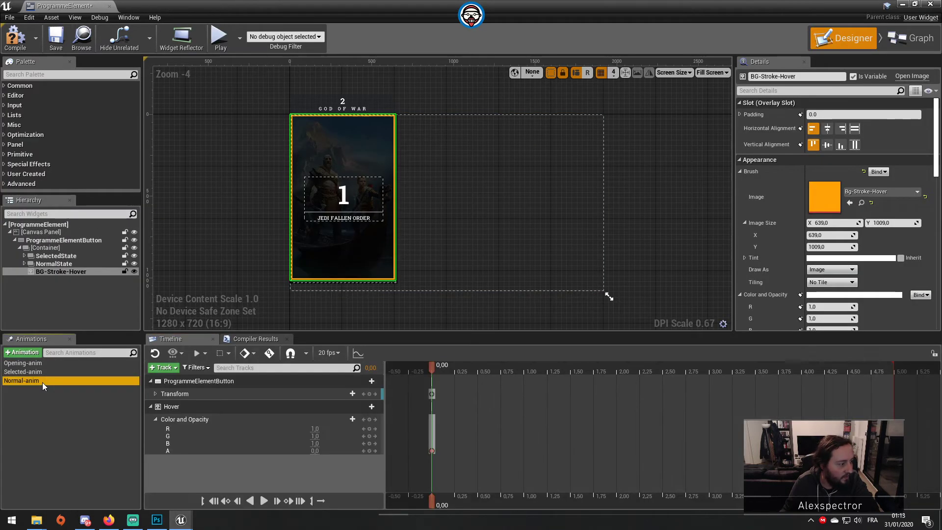
double_click(34, 372)
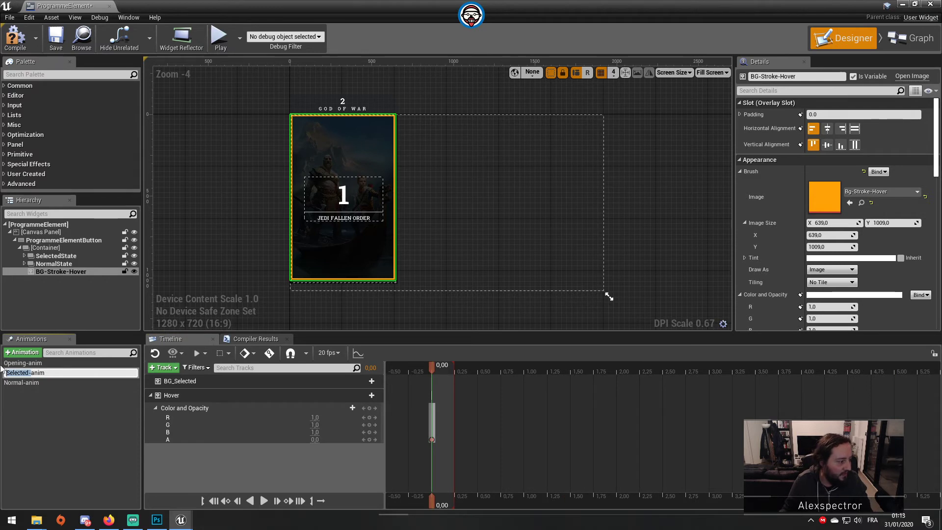
type("Hover_")
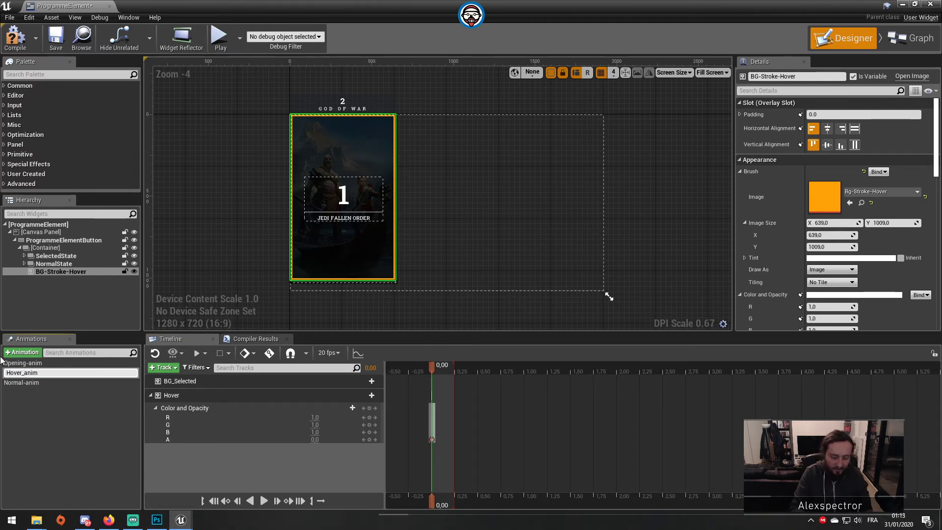
key("Return")
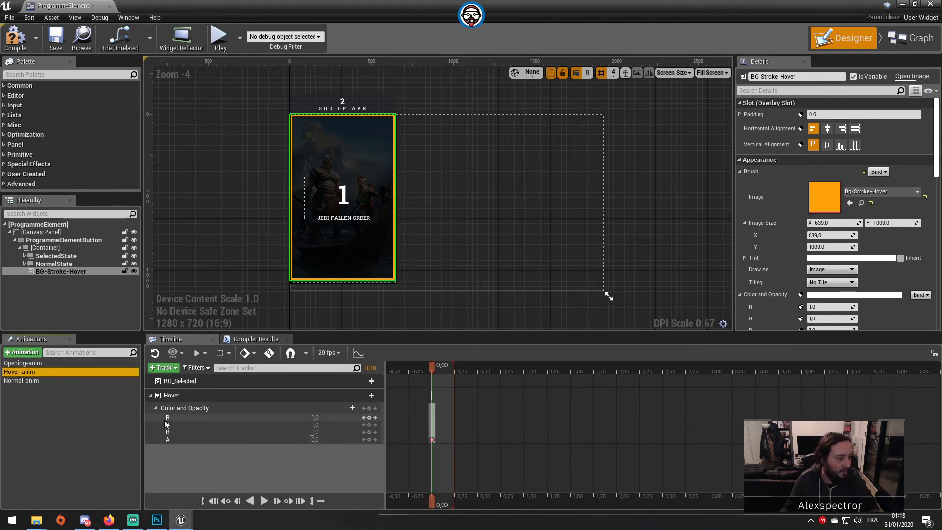
Delete the Hover and BG_Selected tracks from the Hover_anim timeline.
left_click(178, 396)
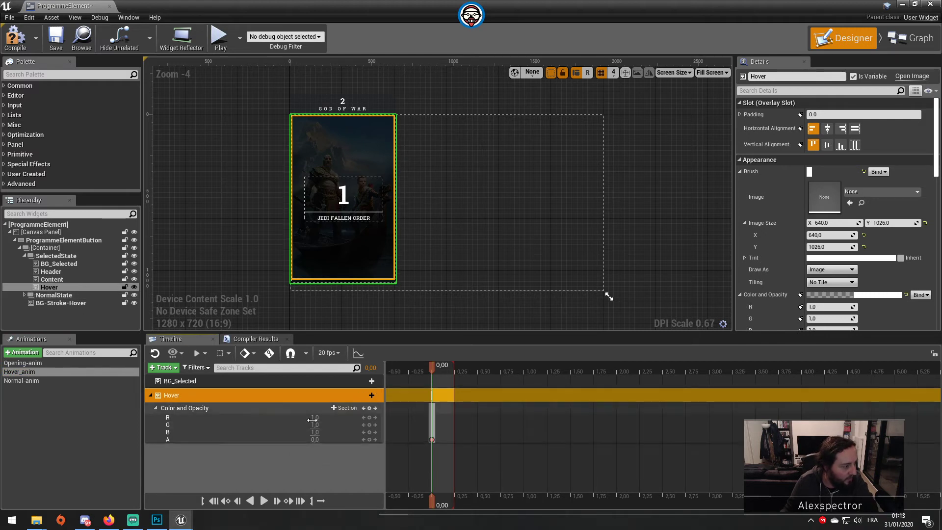
key("Delete")
left_click(183, 381)
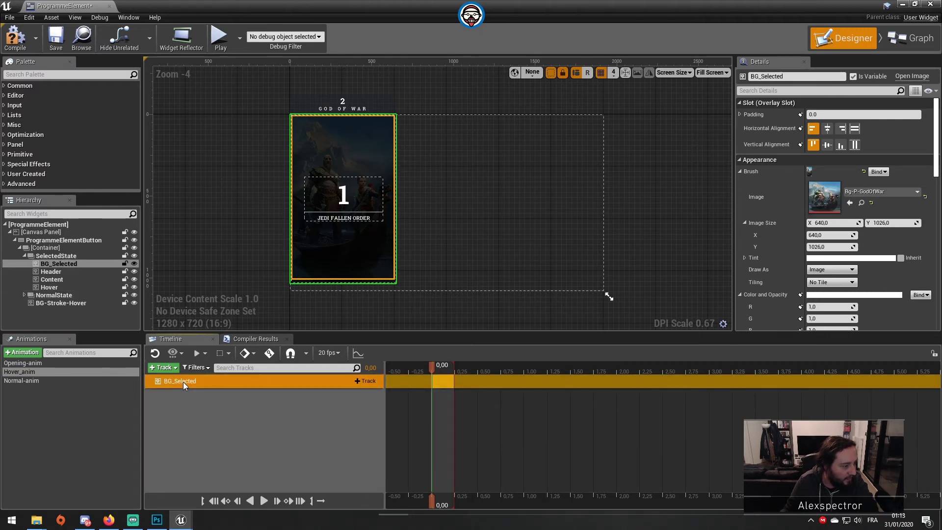
key("Delete")
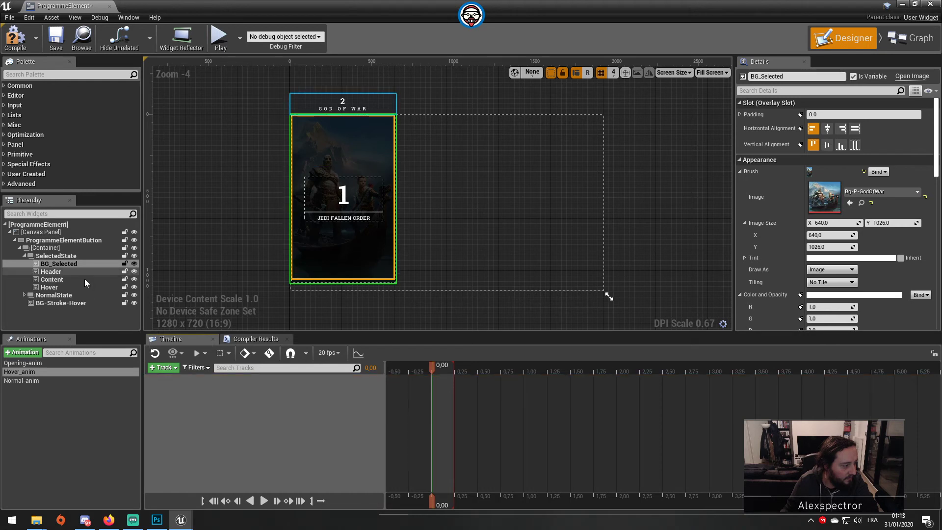
Add a Color and Opacity keyframe for BG-Stroke-Hover at 0.00 in Hover_anim with alpha 1.0, and compile and save the widget.
left_click(59, 303)
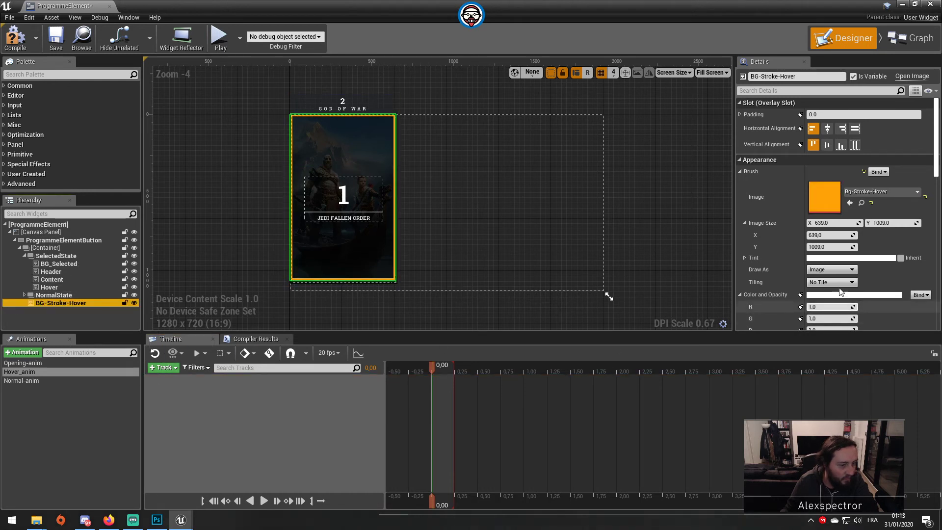
scroll(864, 264, "down", 3)
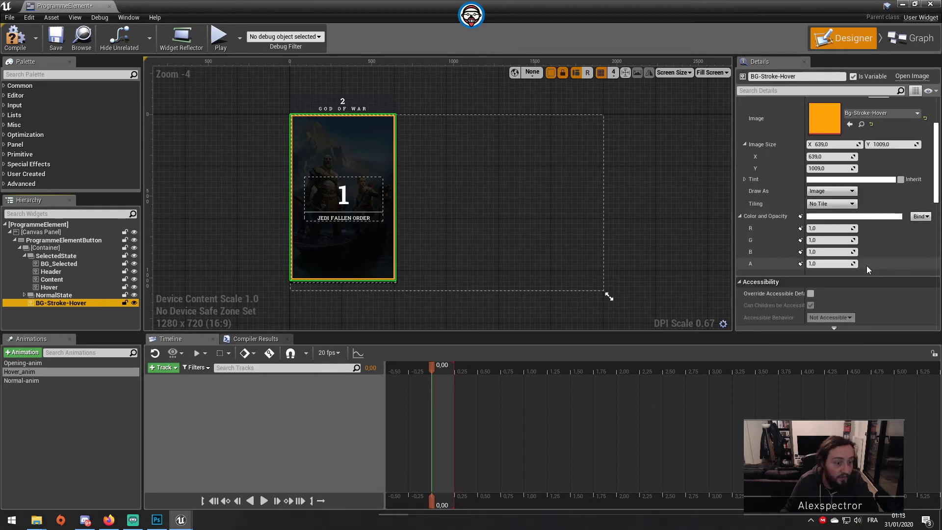
left_click(801, 264)
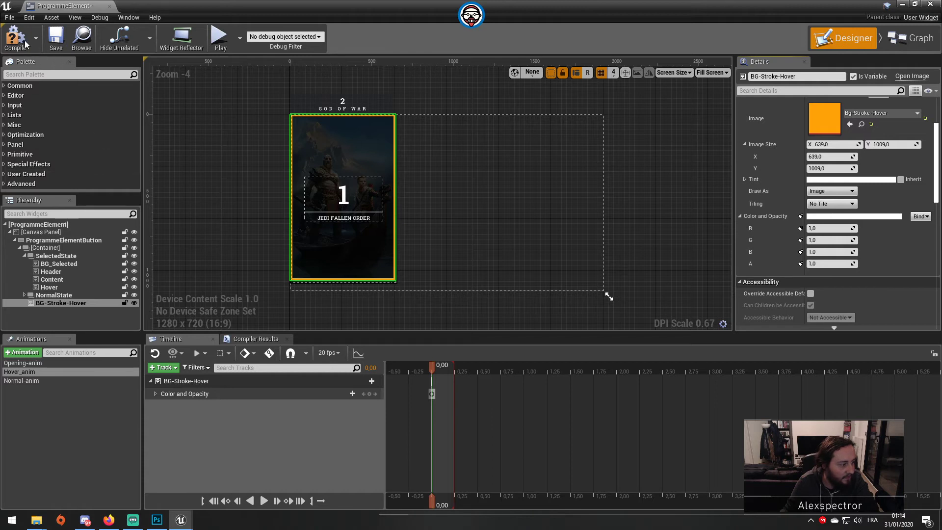
left_click(55, 41)
Delete the Hover and ProgrammeElementButton tracks from the Normal-anim timeline.
left_click(21, 380)
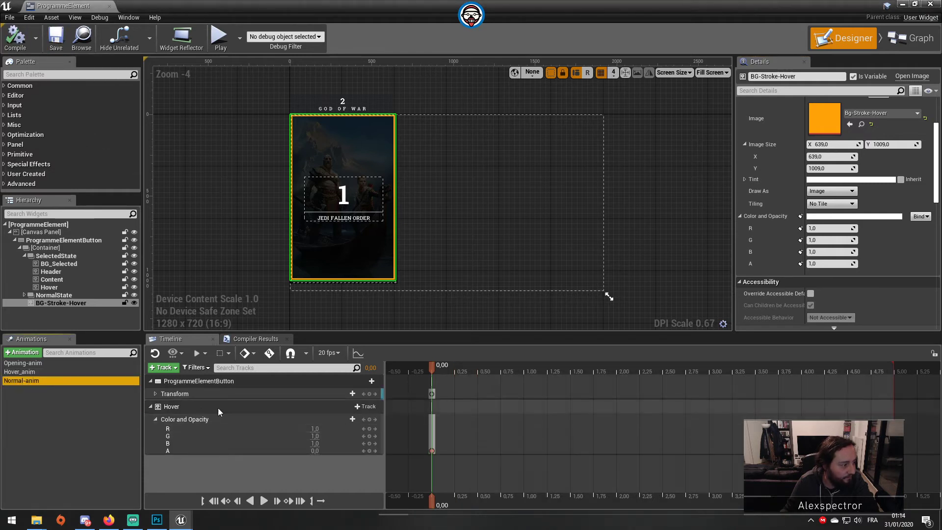
left_click(199, 408)
key("Delete")
left_click(212, 381)
key("Delete")
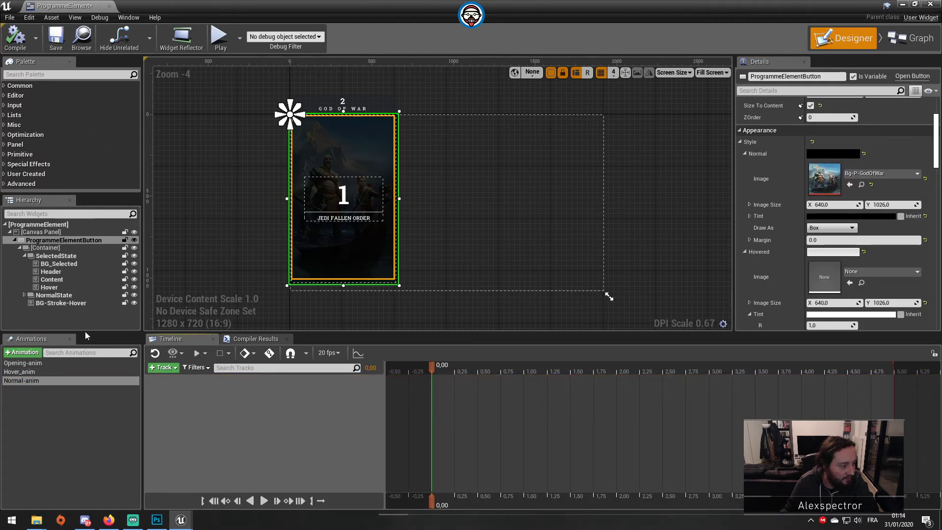
Add a Color and Opacity keyframe for BG-Stroke-Hover to Normal-anim, set the image's alpha to 0, and compile and save.
left_click(74, 301)
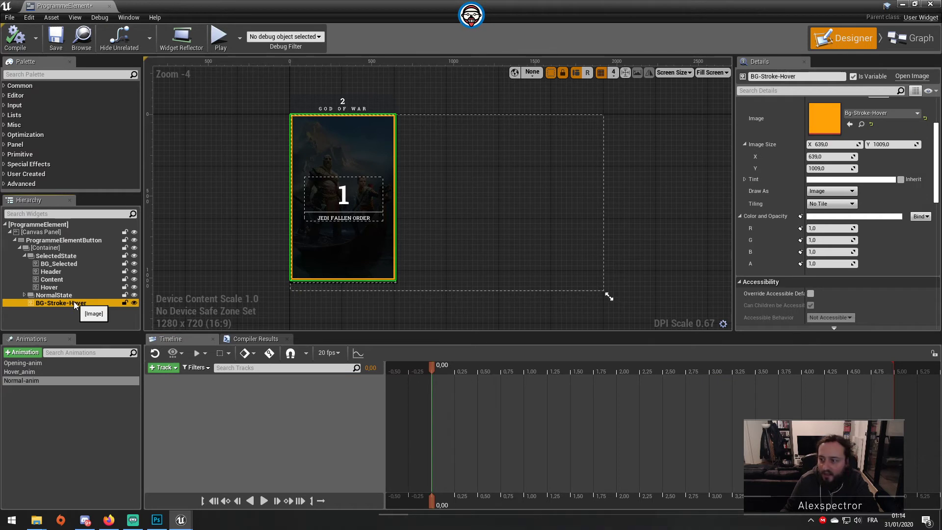
left_click(798, 265)
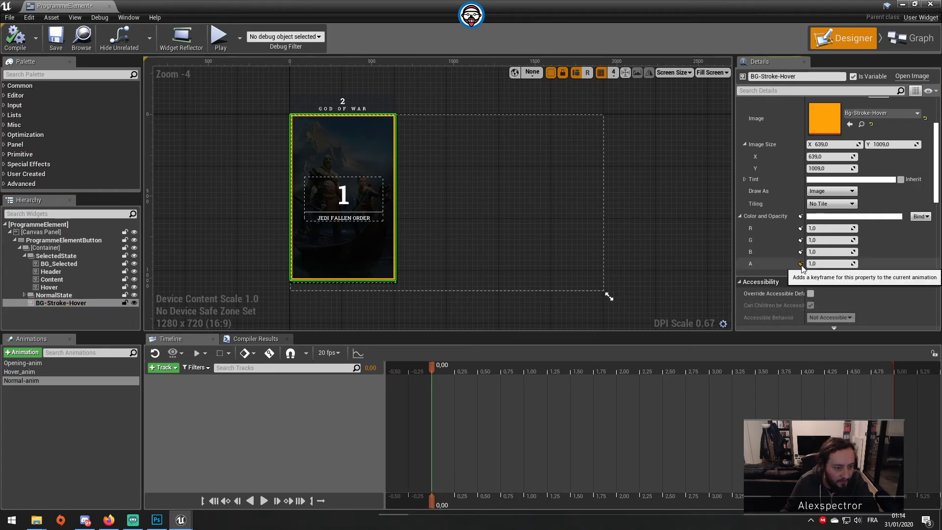
left_click(800, 264)
left_click(829, 264)
type("0")
key("Return")
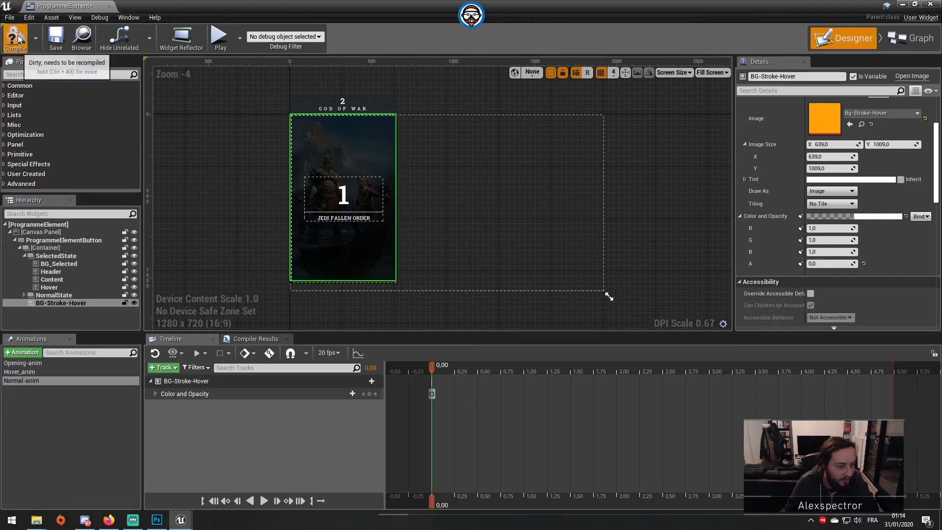
left_click(56, 39)
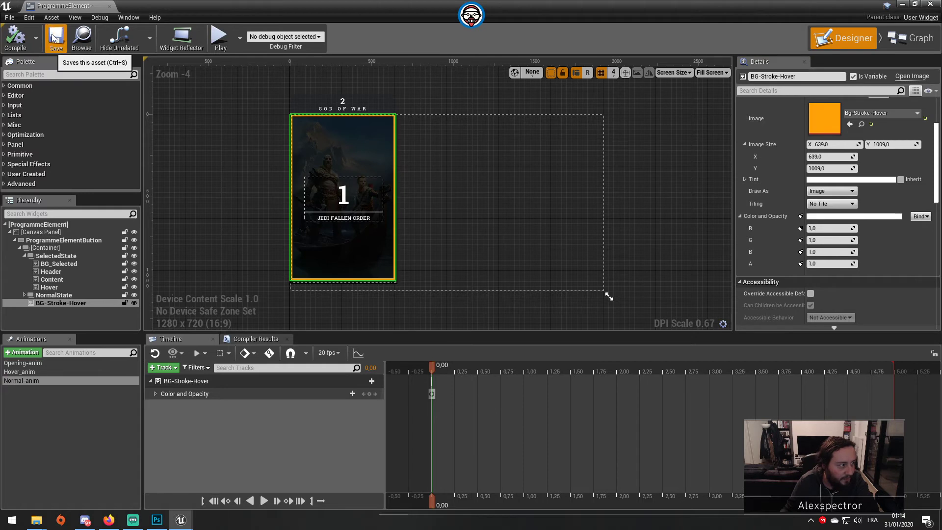
Set alpha to 0 both on the BG-Stroke-Hover image and in its Normal-anim Color and Opacity keyframe, and compile and save.
left_click(60, 303)
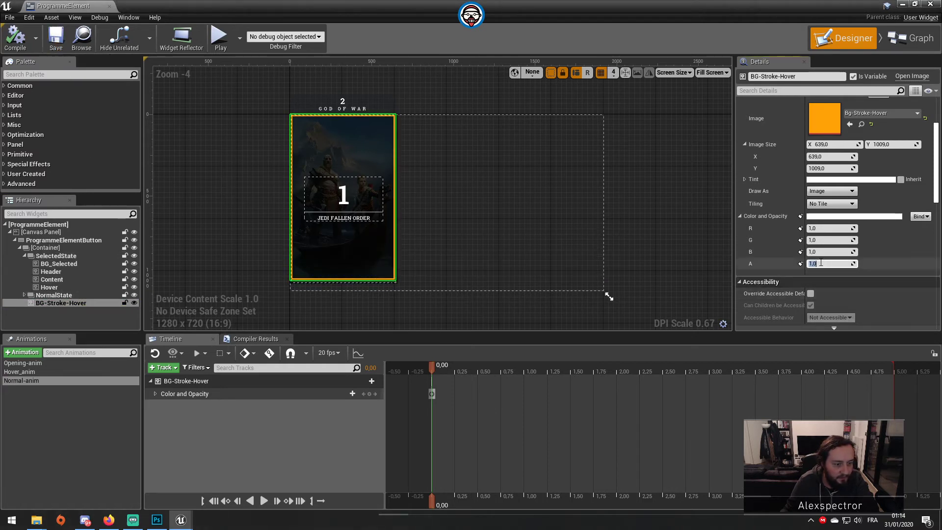
type("0")
key("Return")
left_click(155, 394)
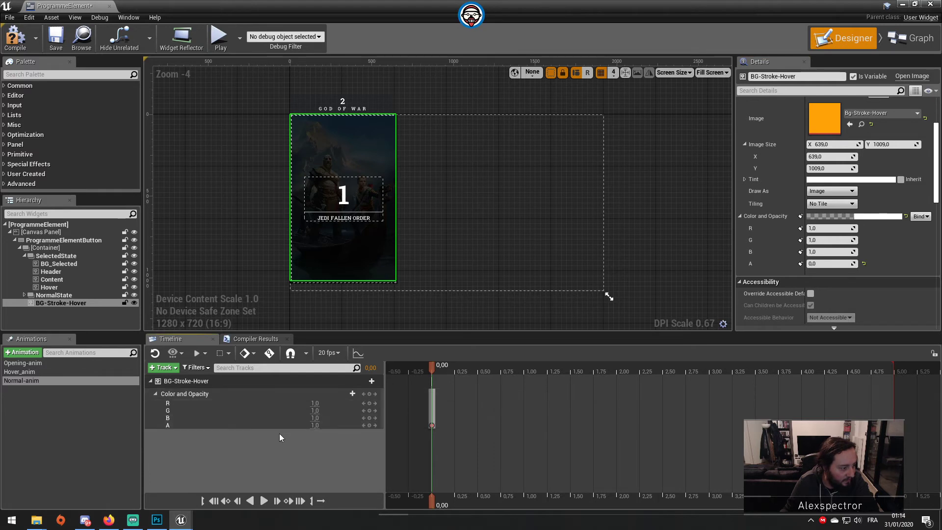
type("0")
key("Return")
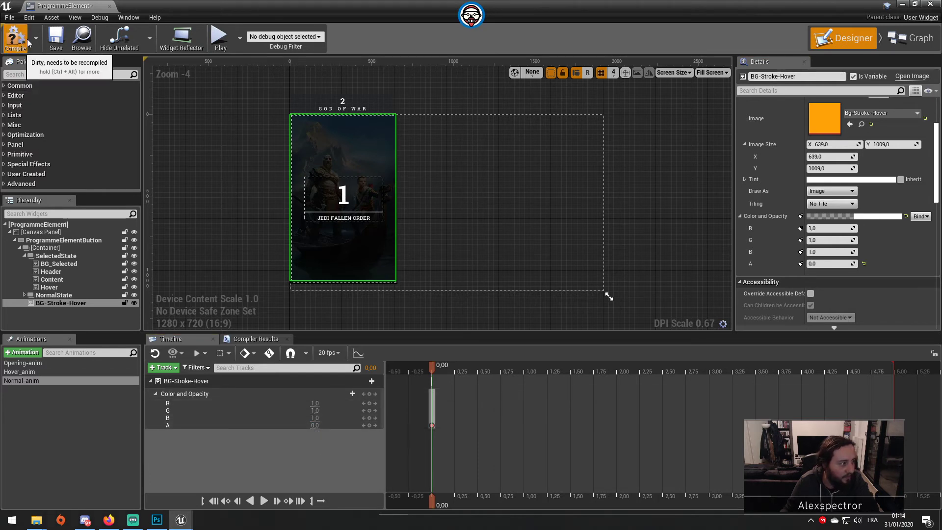
left_click(53, 43)
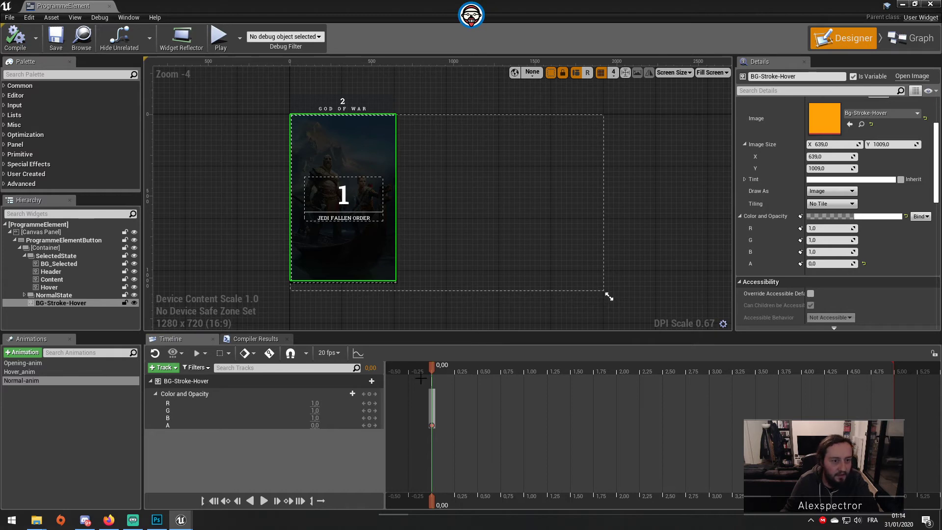
Inspect the card's edges up close, minimise the ProgrammeElement editor, and play the level to check the cards' hover frames before stopping.
scroll(358, 220, "up", 4)
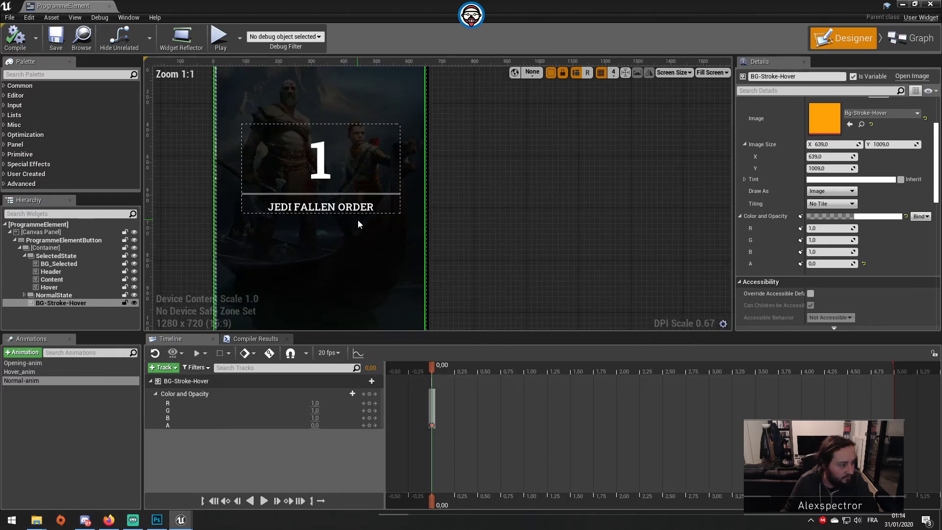
right_click_drag(240, 110, 288, 204)
scroll(369, 137, "up", 4)
right_click_drag(403, 133, 408, 253)
left_click(609, 208)
left_click(903, 4)
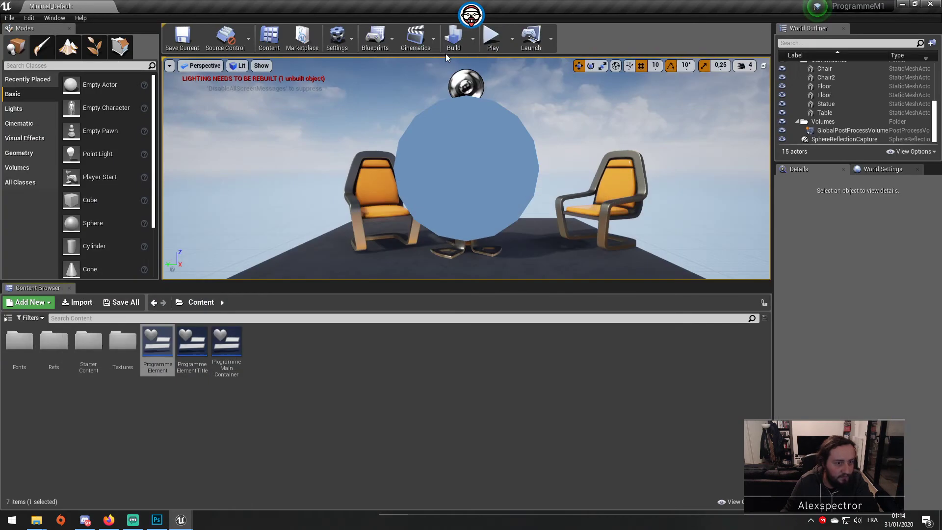
left_click(453, 37)
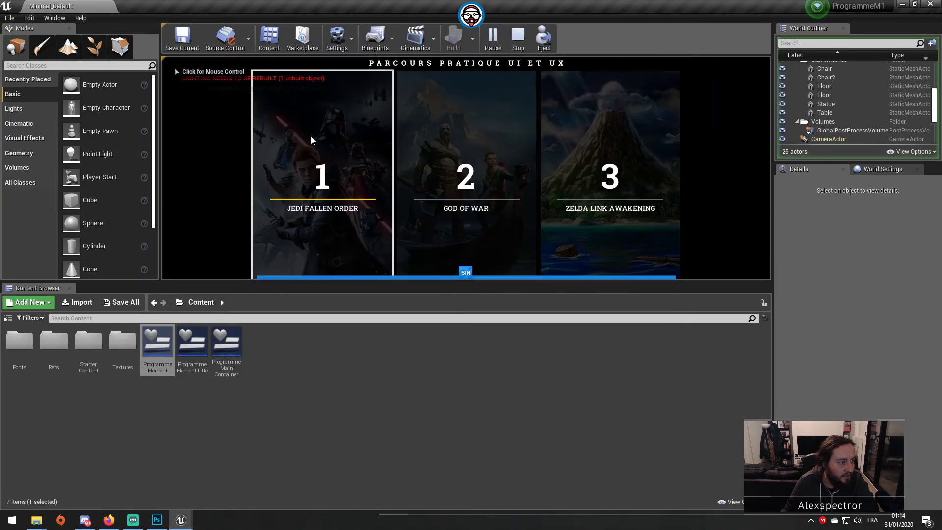
left_click(311, 136)
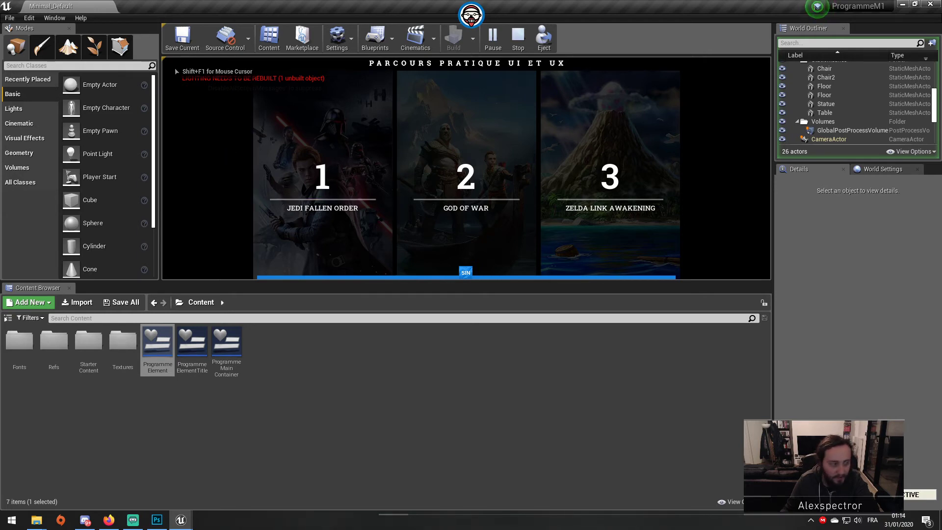
key("Escape")
Play the level again in full screen to check the cards' hover frame, and return to the normal editor layout.
left_click(490, 37)
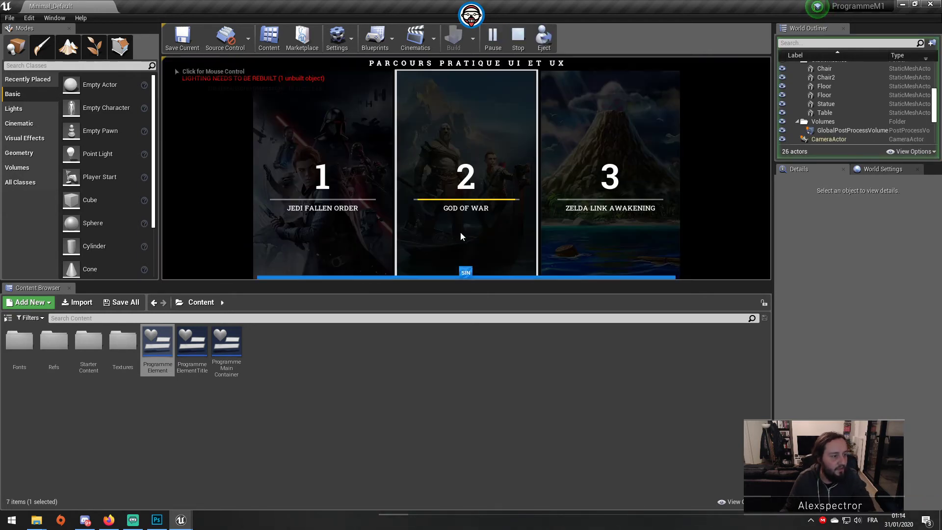
key("F11")
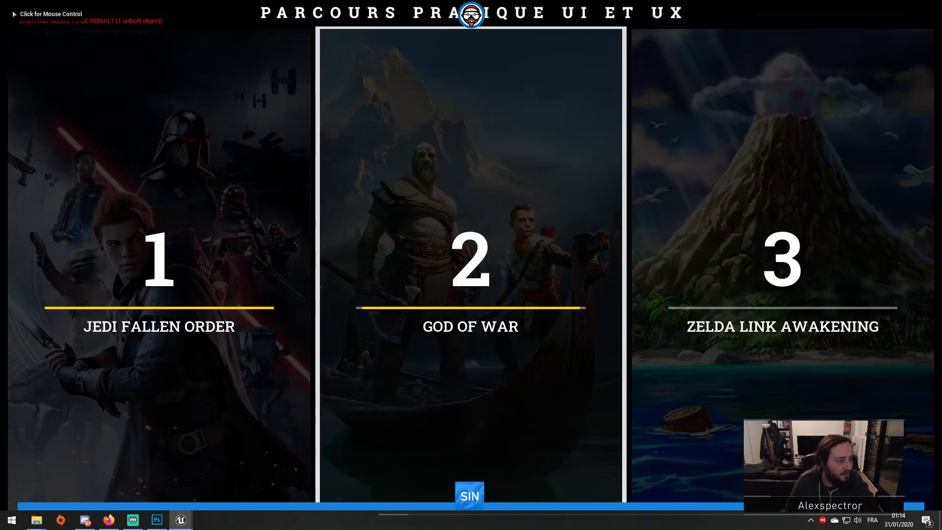
key("Escape")
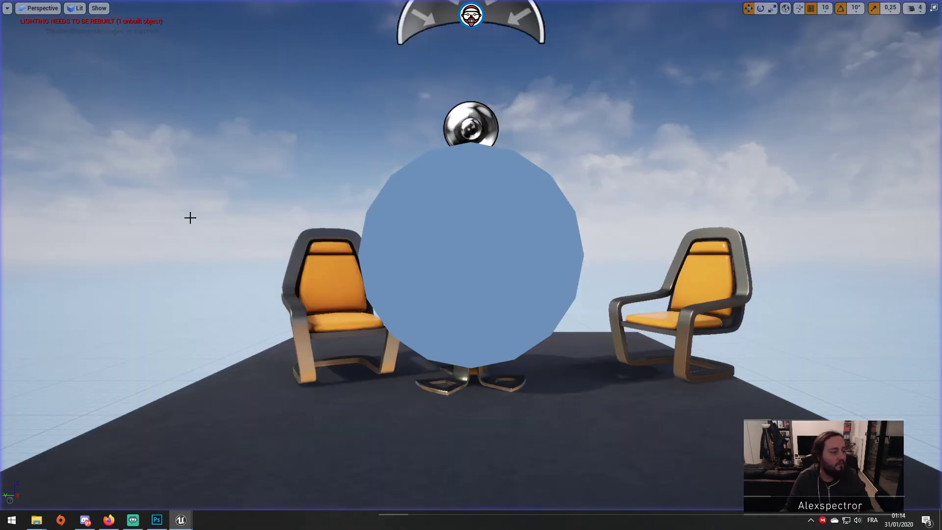
key("F11")
Reopen ProgrammeElement and compare the BG-Stroke-Hover opacity keyframes of Normal-anim and Hover_anim.
double_click(157, 345)
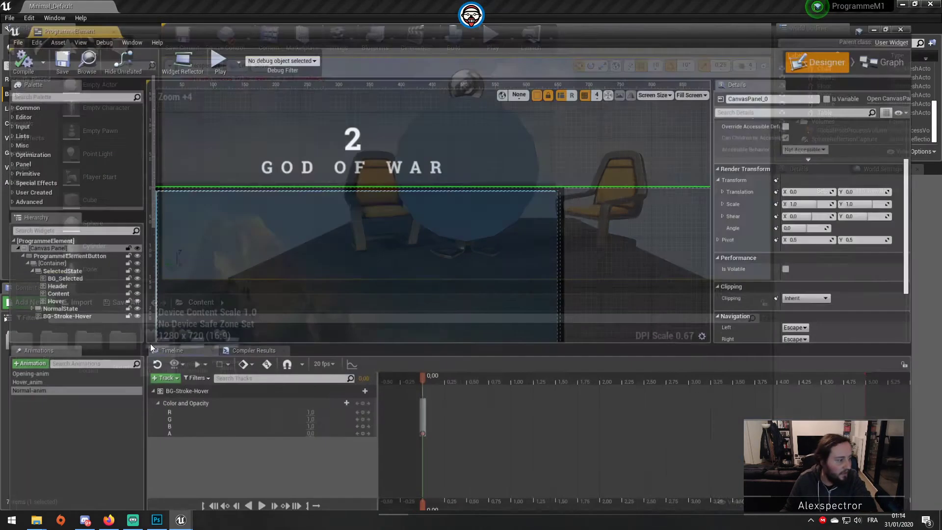
left_click(66, 381)
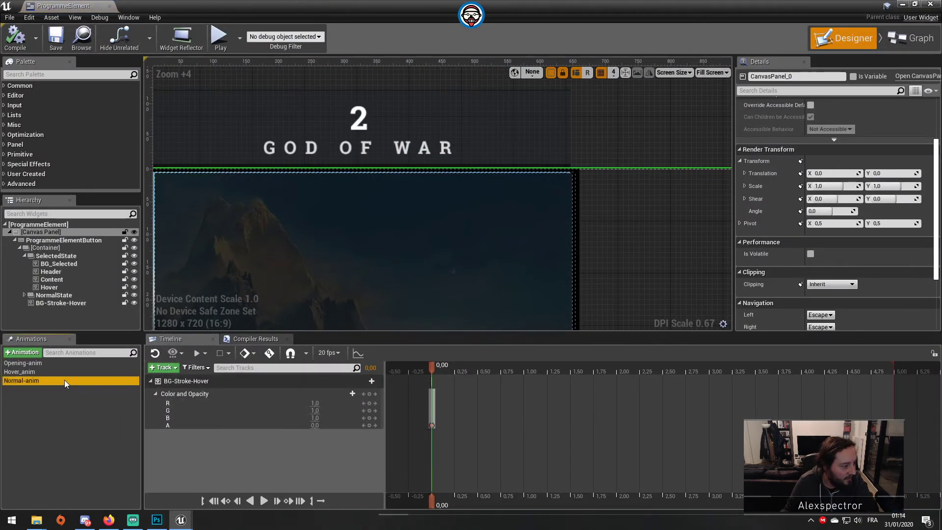
left_click(49, 372)
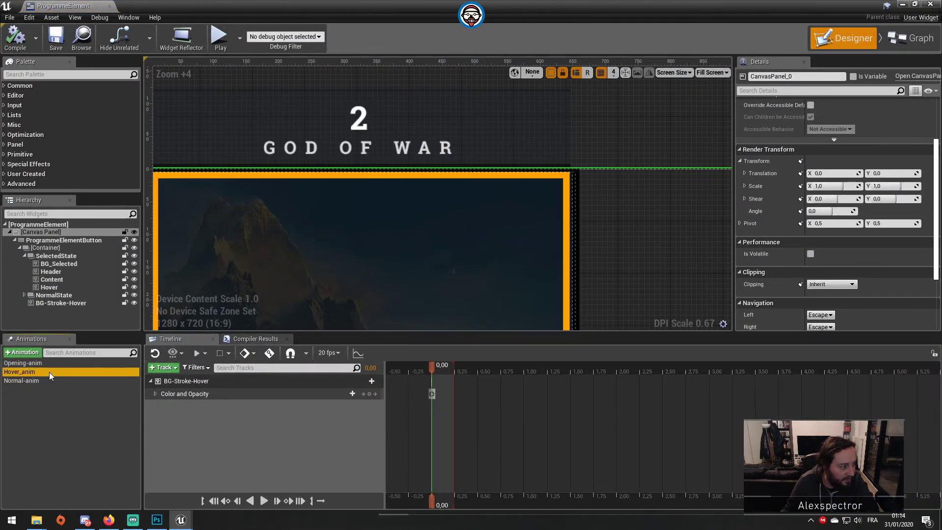
left_click(156, 393)
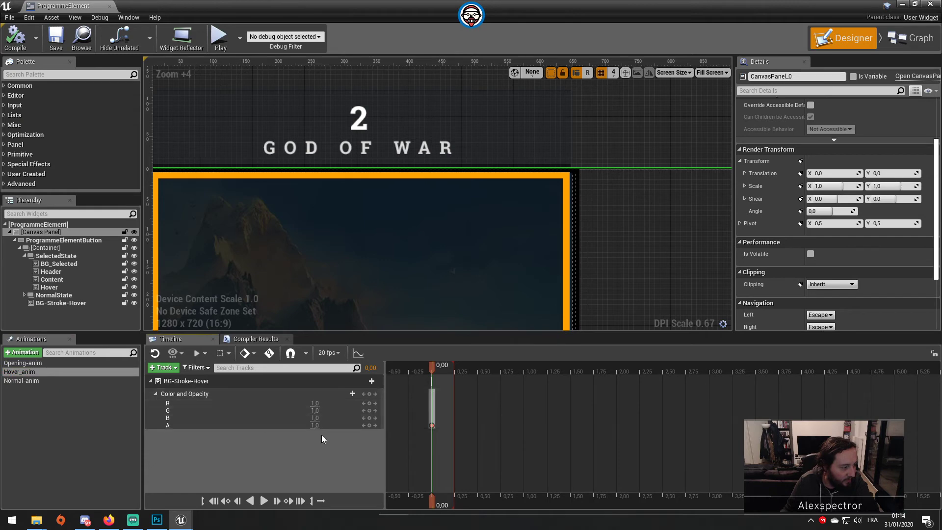
left_click(51, 378)
left_click(52, 372)
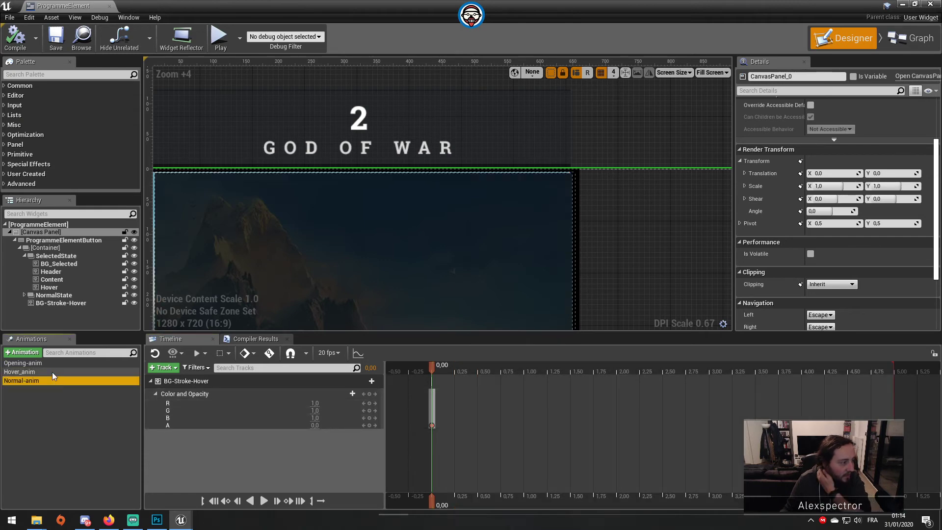
In the event graph, connect a Hover_anim reference to the In Animation input of On Hovered's first Play Animation, and compile and save.
left_click(912, 38)
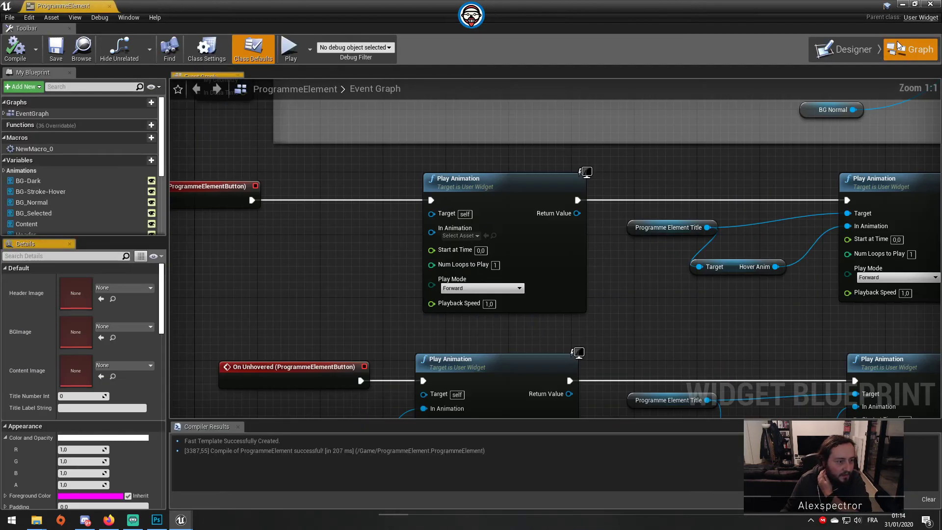
right_click_drag(300, 290, 422, 254)
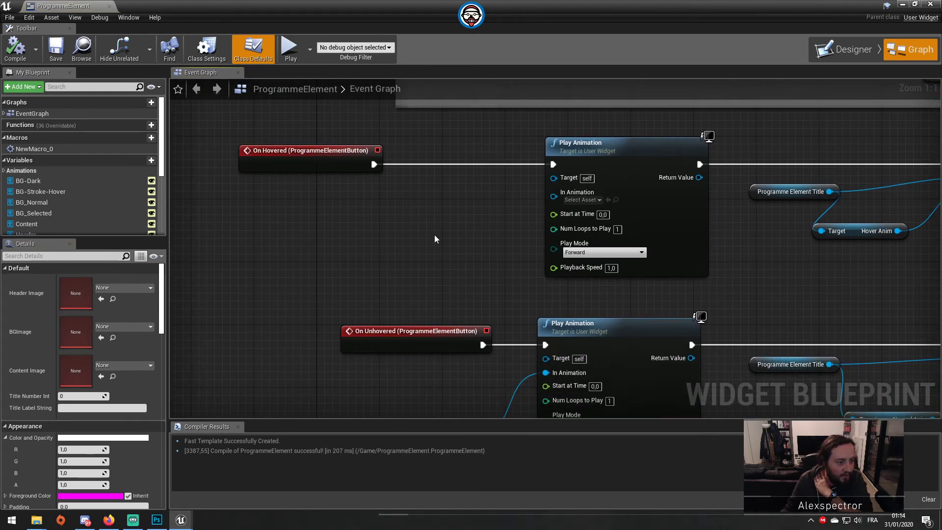
scroll(89, 215, "down", 2)
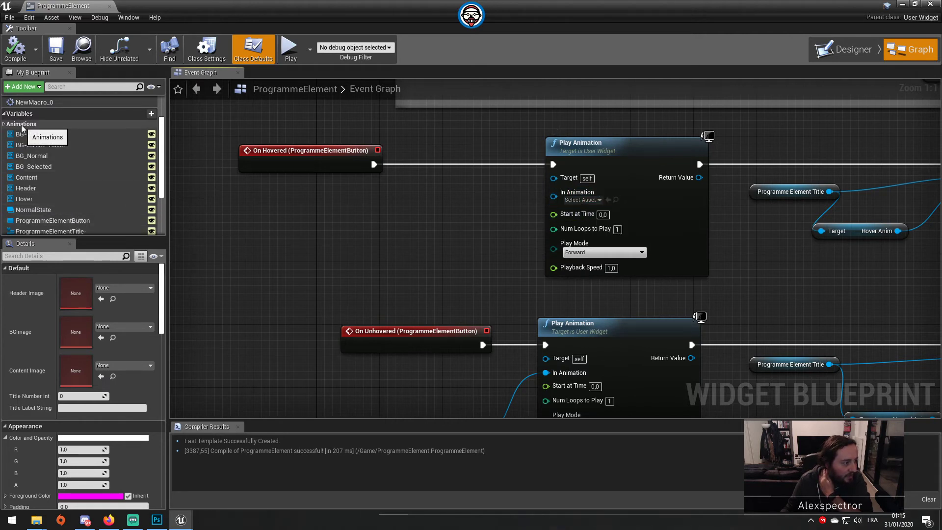
left_click(4, 124)
left_click_drag(37, 145, 553, 196, "ctrl")
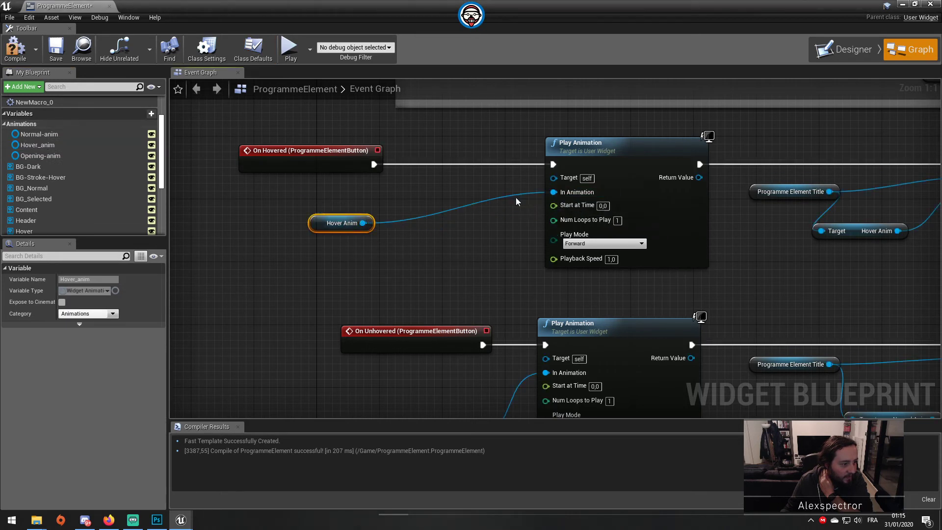
left_click_drag(318, 216, 394, 227)
left_click(311, 149)
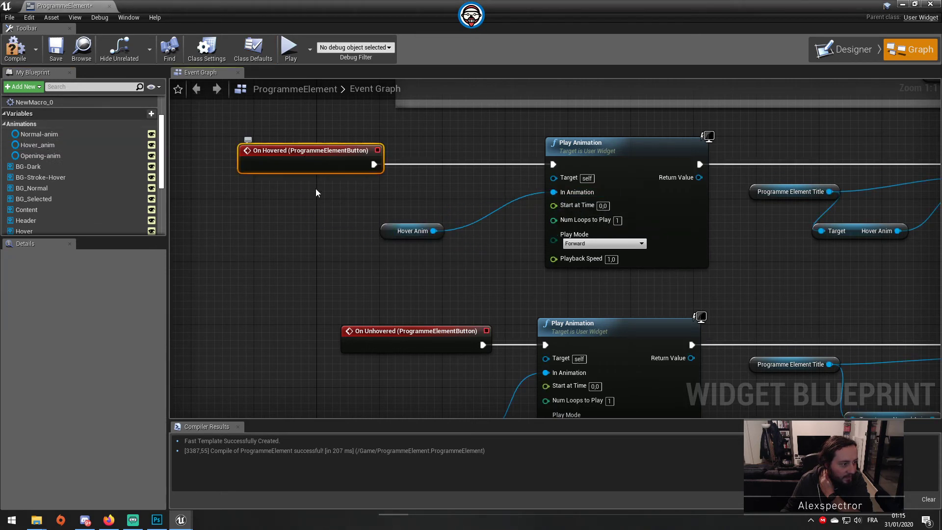
left_click(15, 49)
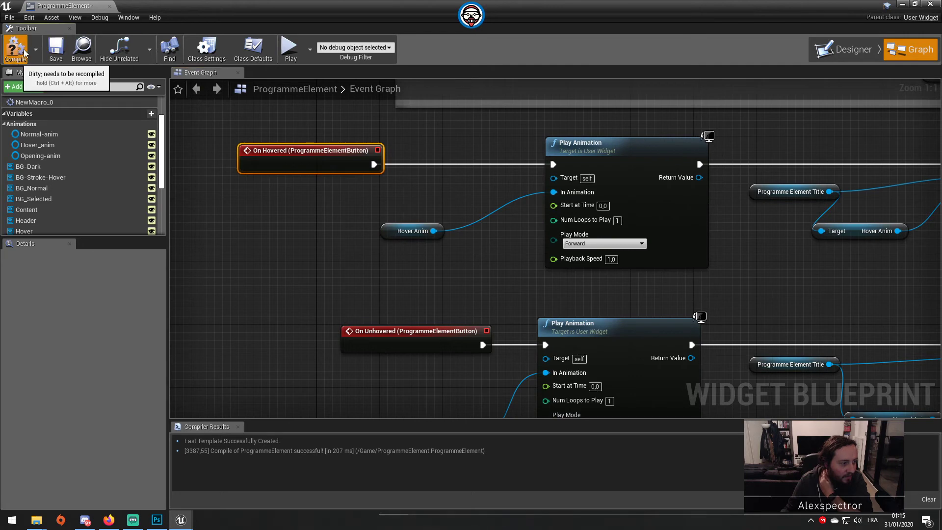
left_click(56, 49)
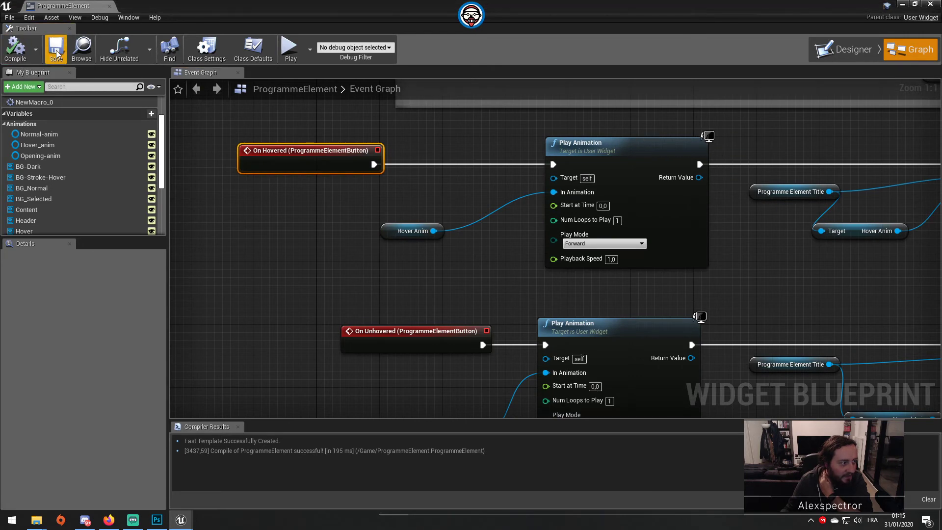
Play the level in full screen and move the focus back and forth across the three cards to check their hover frames.
left_click(899, 5)
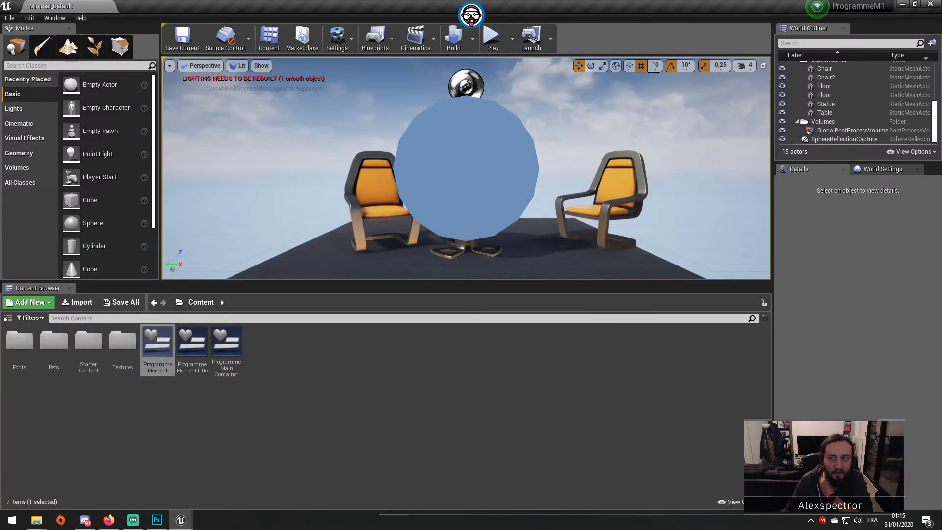
left_click(492, 40)
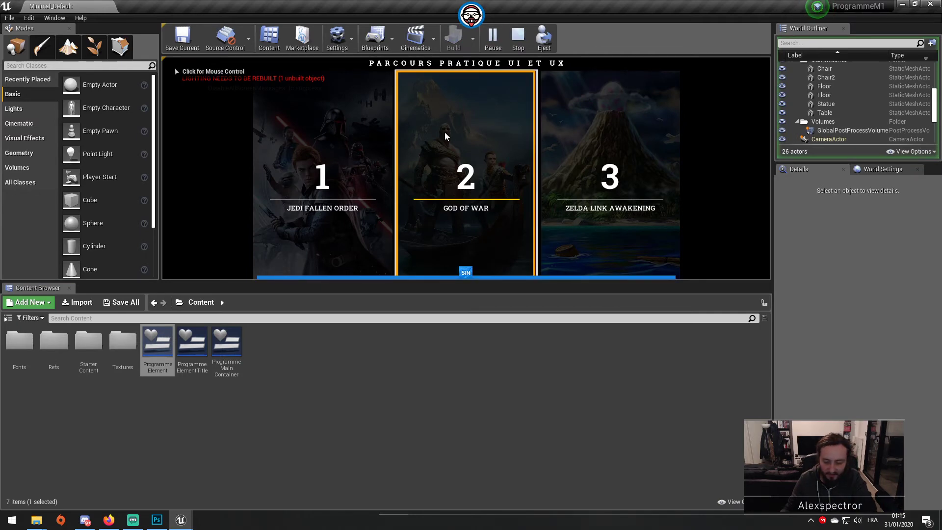
left_click(261, 129)
key("F11")
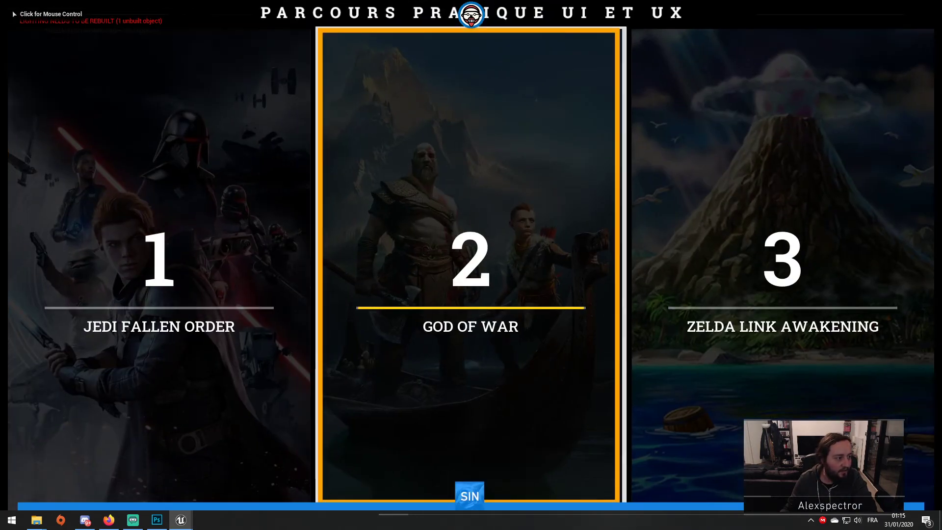
key("Right")
key("Left")
key("Left")
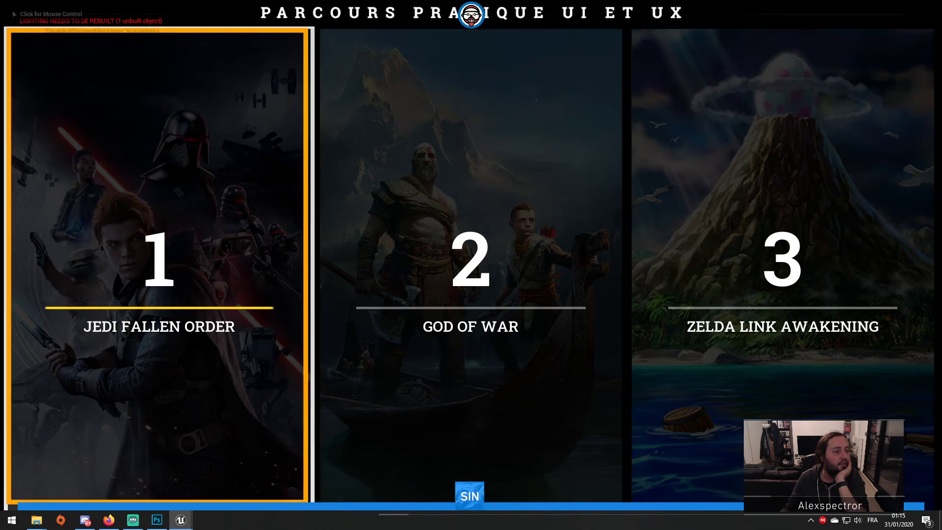
key("Right")
key("Right")
key("Left")
key("Left")
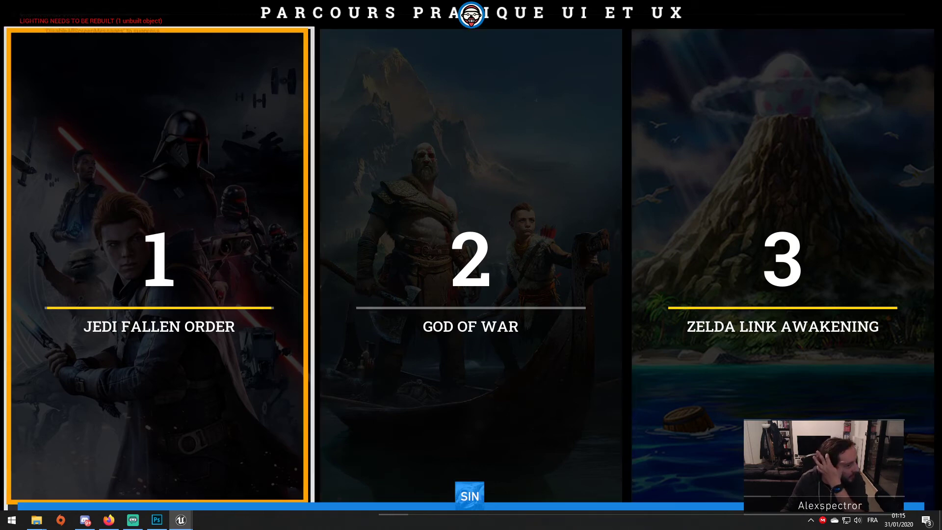
key("Right")
key("Right")
Select the Zelda, God of War and Jedi cards to test their selected state, and stop playing and restore the editor layout.
left_click(723, 101)
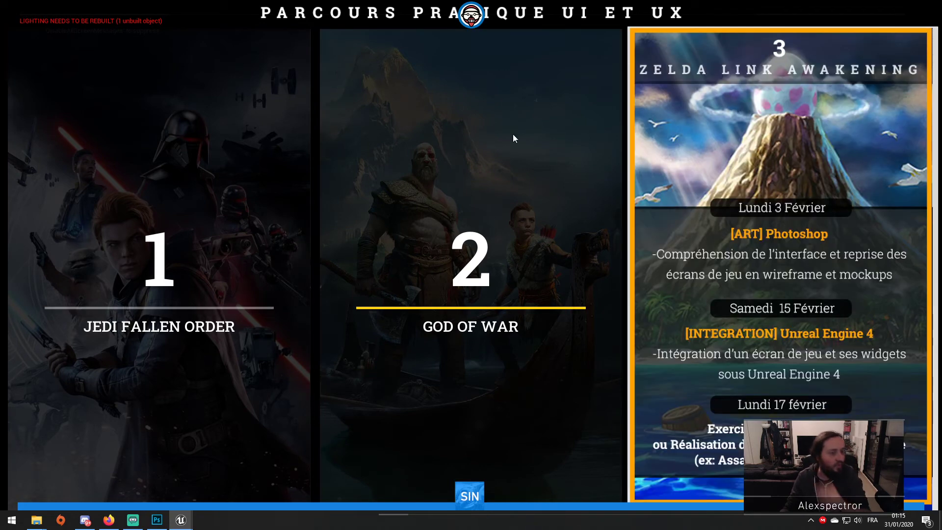
left_click(513, 134)
left_click(315, 135)
left_click(234, 133)
key("Escape")
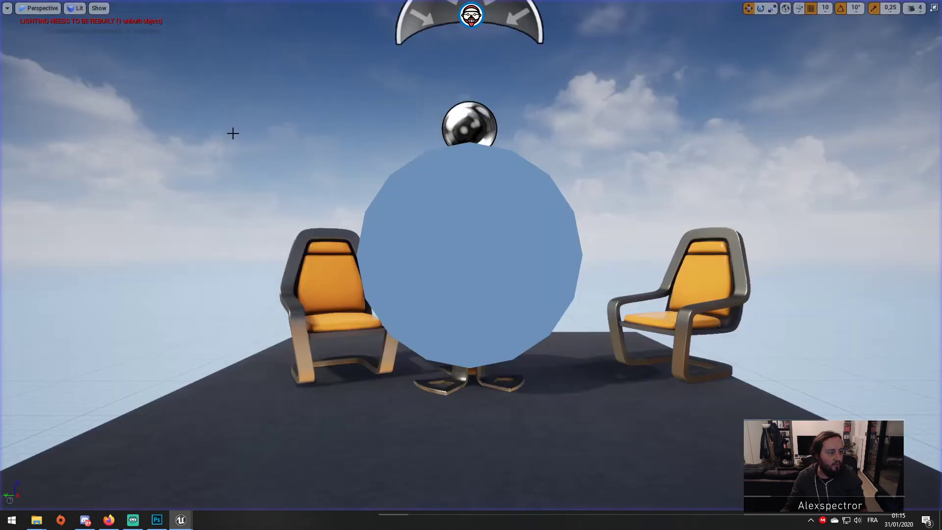
key("F11")
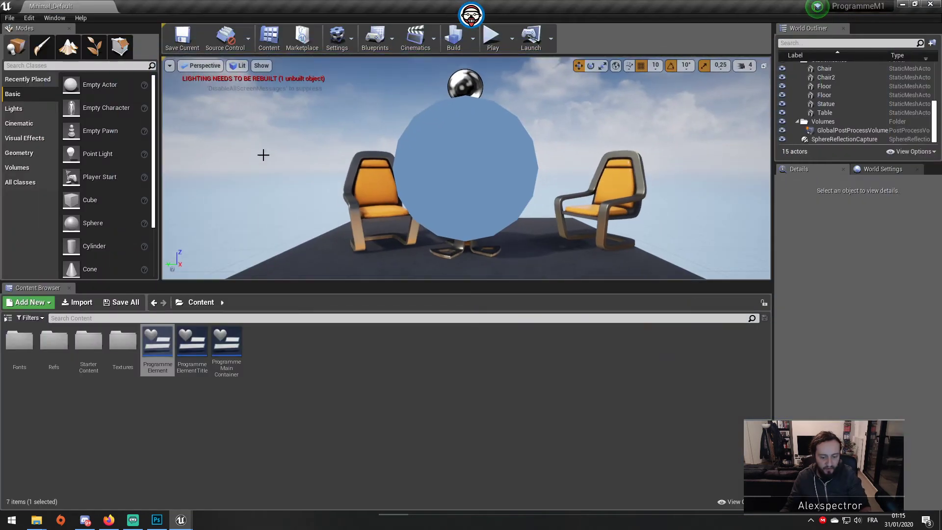
Reopen ProgrammeElement in the designer and set the tint of ProgrammeElementButton's Pressed style to black.
double_click(168, 349)
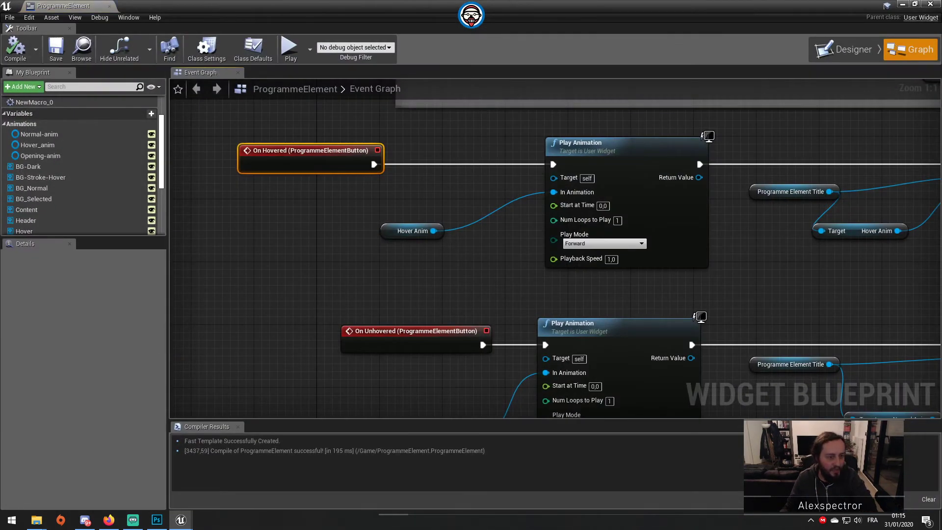
left_click(829, 54)
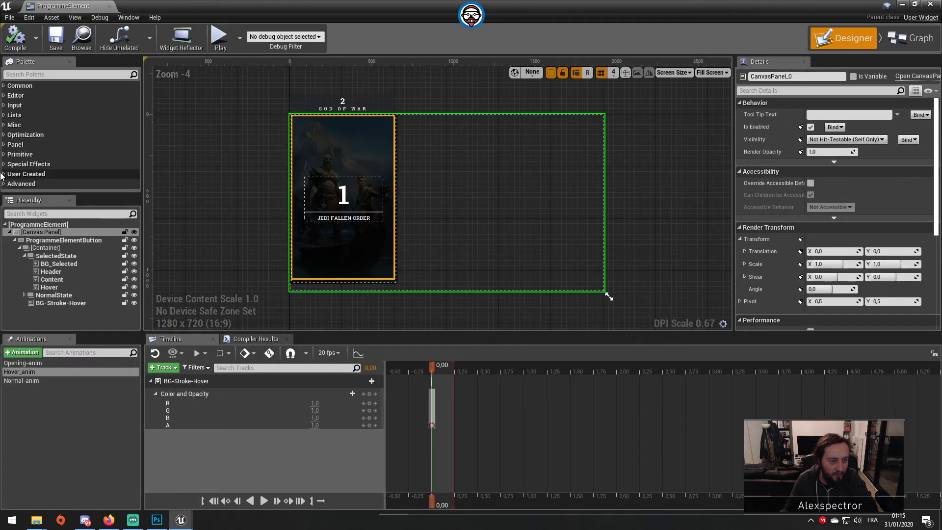
left_click(49, 240)
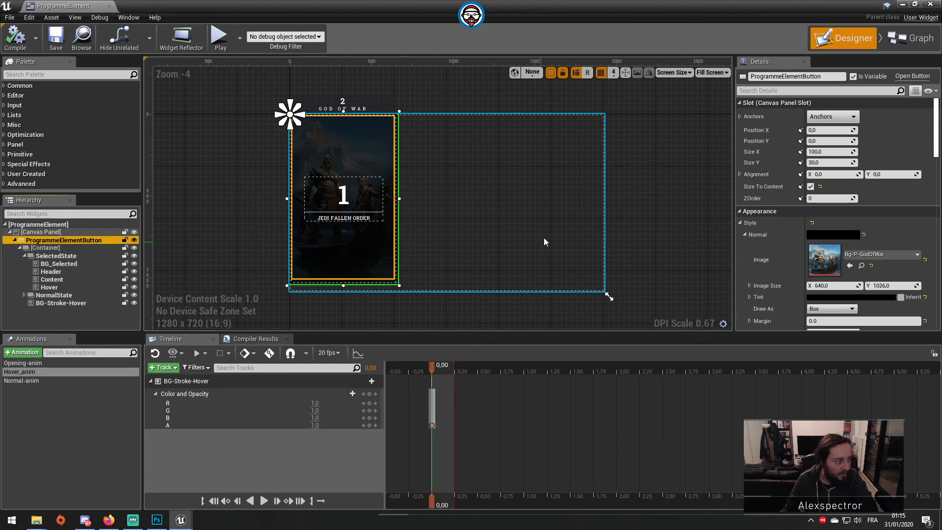
scroll(763, 226, "down", 2)
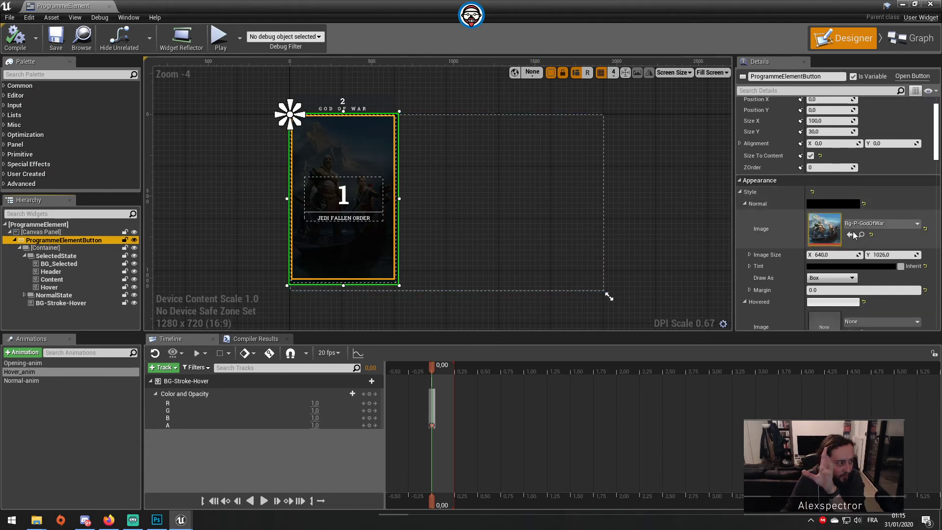
scroll(871, 252, "down", 2)
scroll(871, 252, "down", 3)
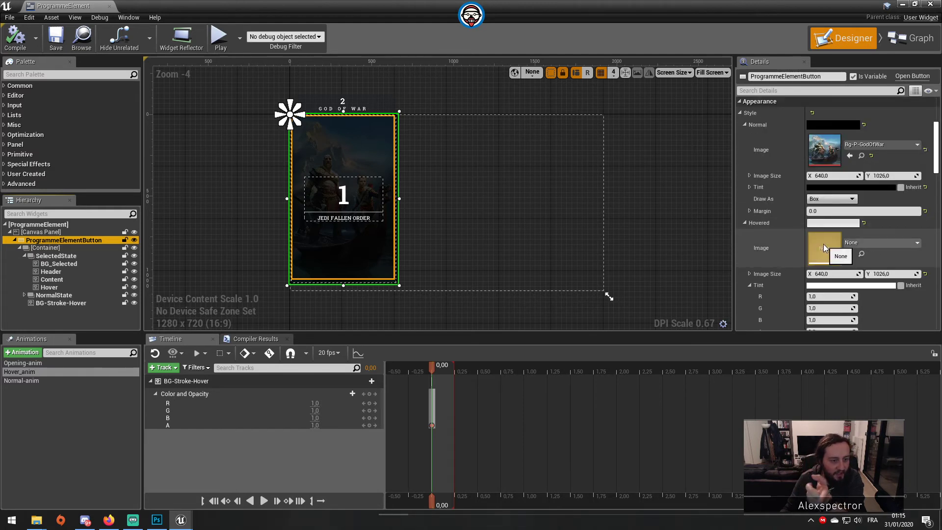
left_click(840, 221)
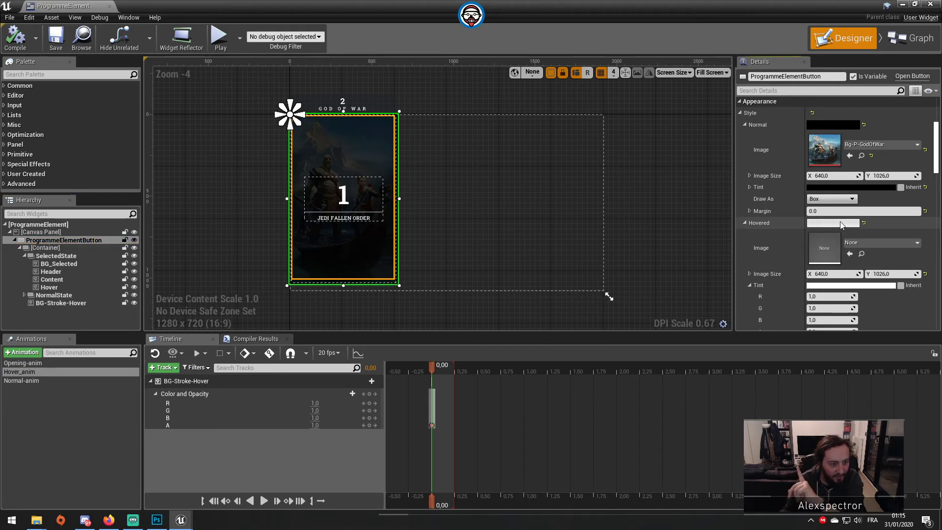
double_click(840, 222)
scroll(876, 267, "down", 2)
left_click(869, 266)
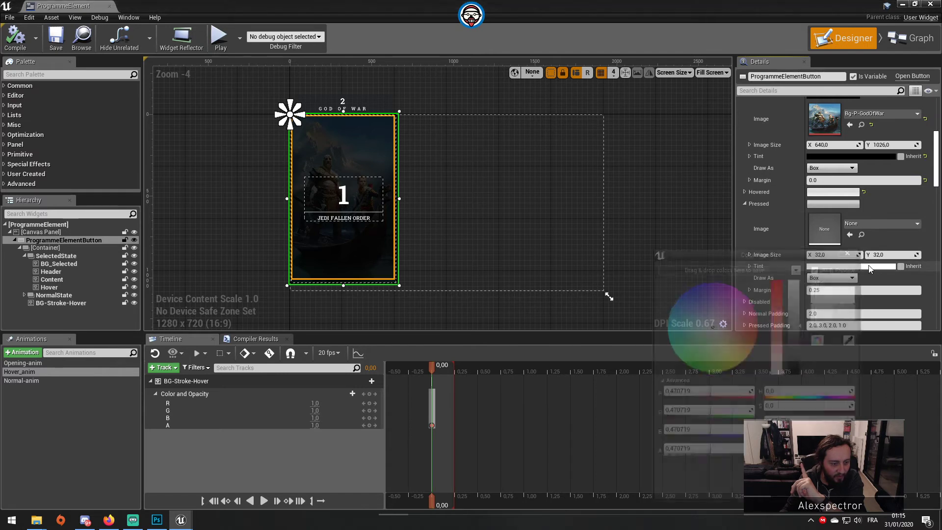
left_click_drag(798, 347, 798, 412)
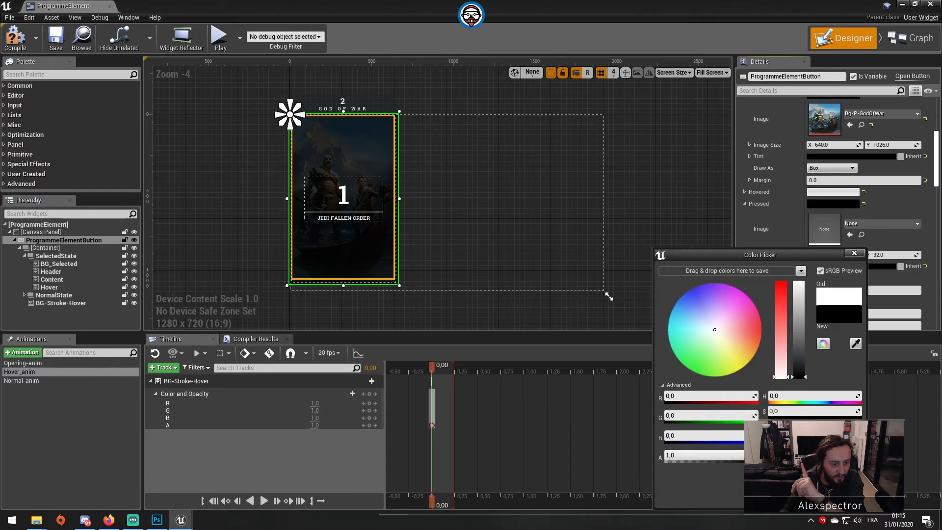
left_click(809, 499)
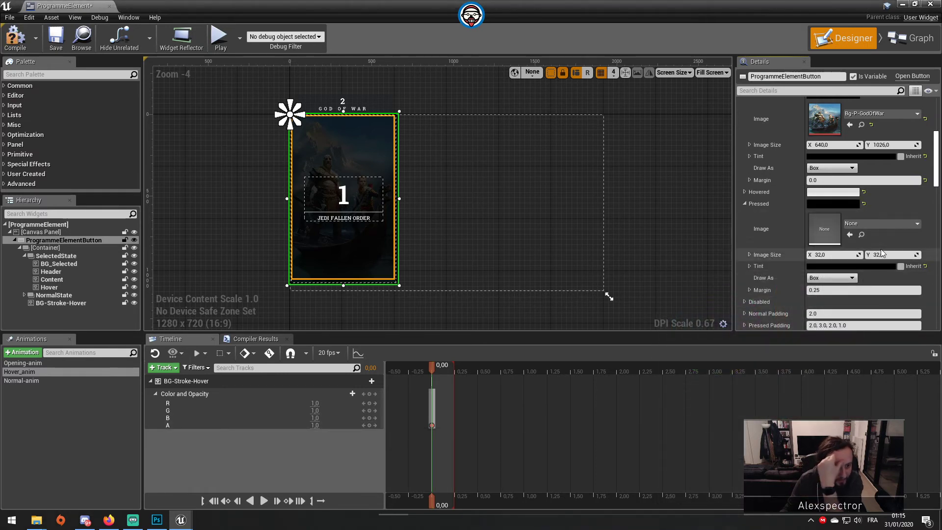
Set ProgrammeElementButton's Pressed Padding to 0 on all four sides, and compile and save.
scroll(882, 253, "down", 1)
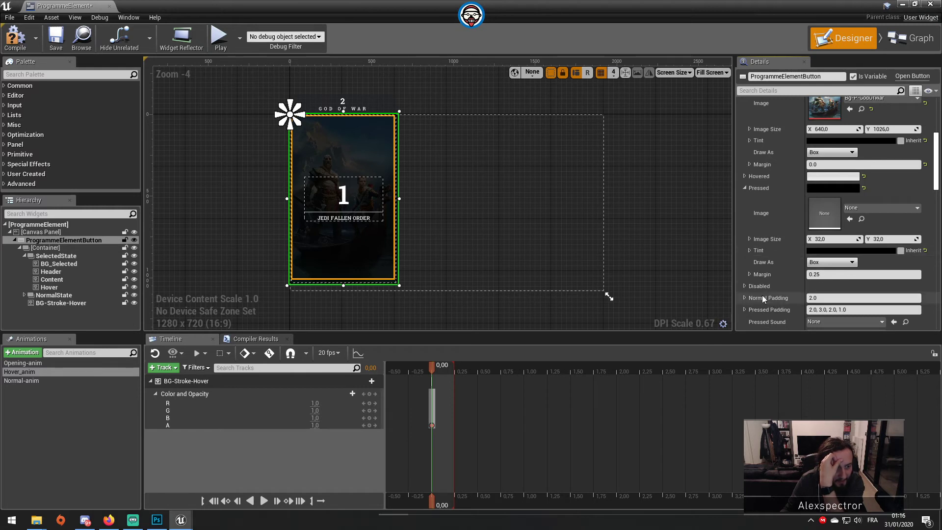
scroll(883, 238, "down", 4)
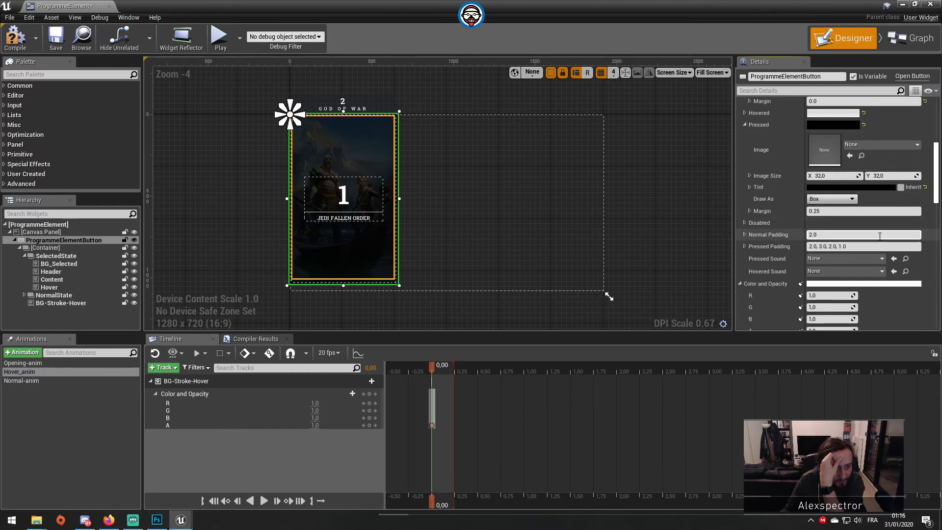
left_click(744, 247)
left_click(818, 259)
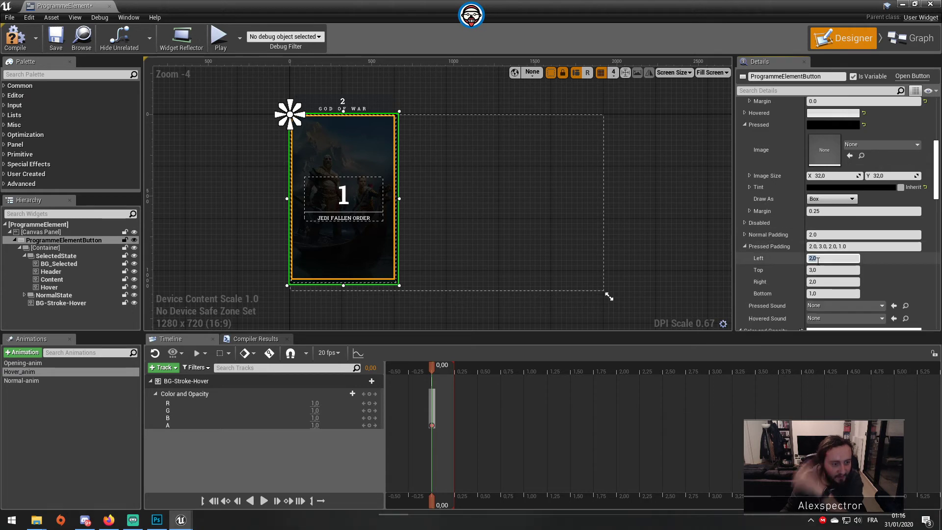
type("0")
left_click(824, 270)
type("0")
left_click(825, 282)
type("0")
left_click(825, 292)
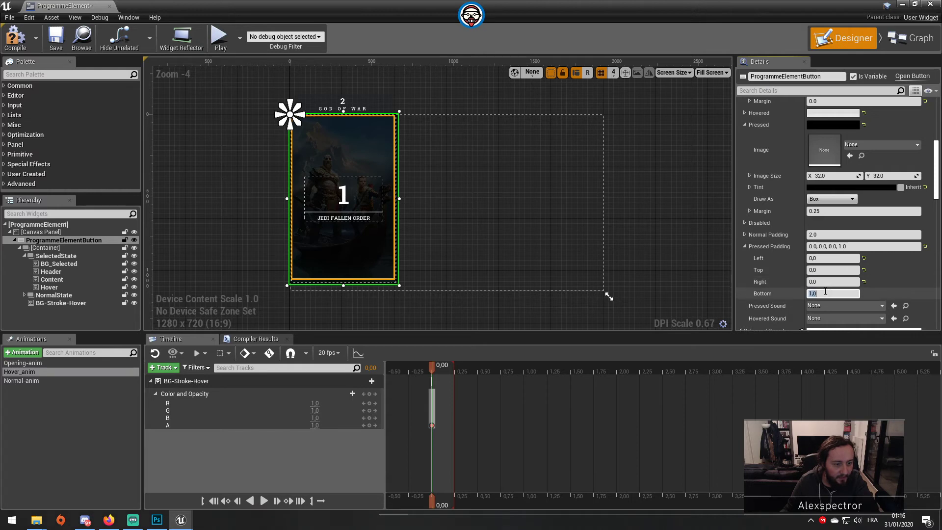
type("0")
key("Return")
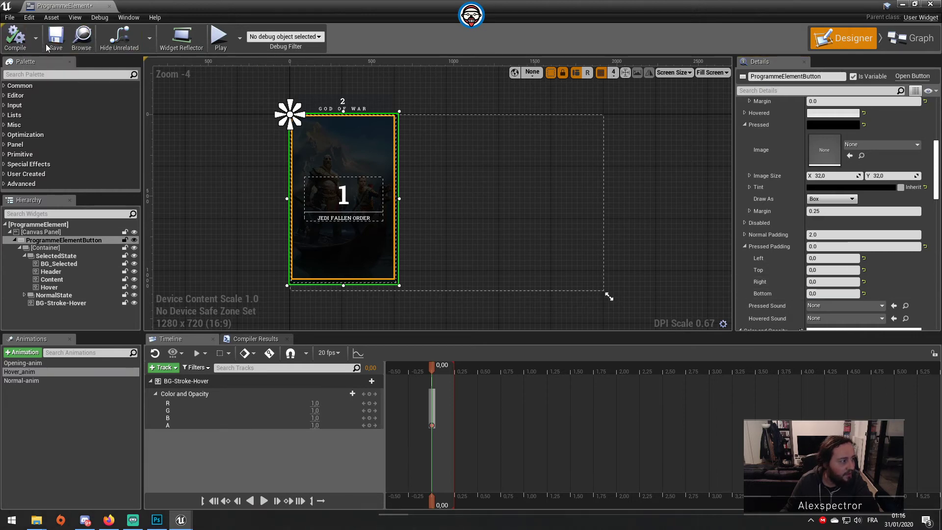
left_click(49, 44)
Play the level in full screen again to check how the God of War card reacts to being selected, and stop playing.
left_click(901, 5)
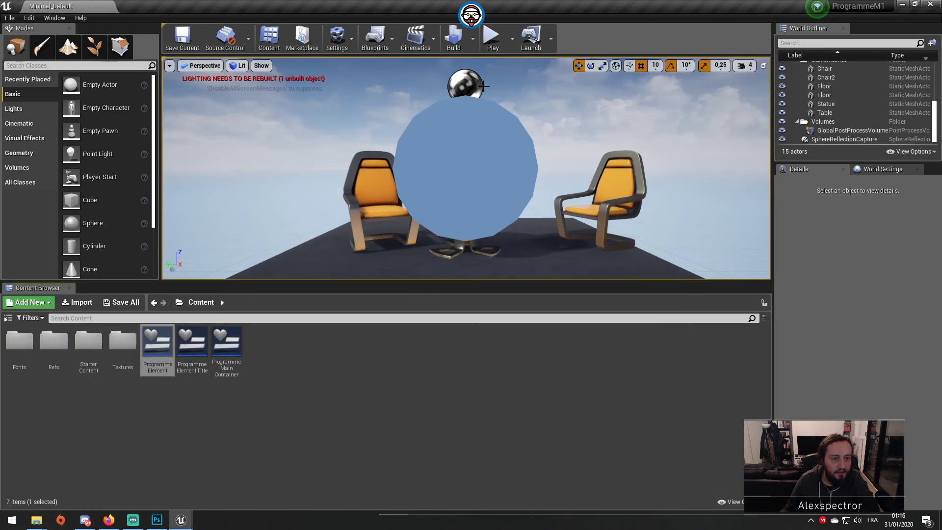
left_click(492, 38)
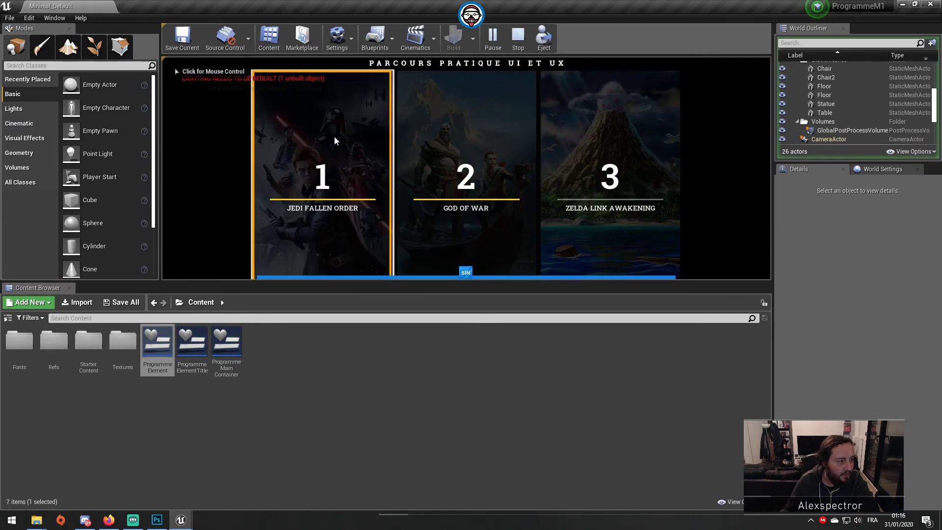
key("F11")
left_click(468, 129)
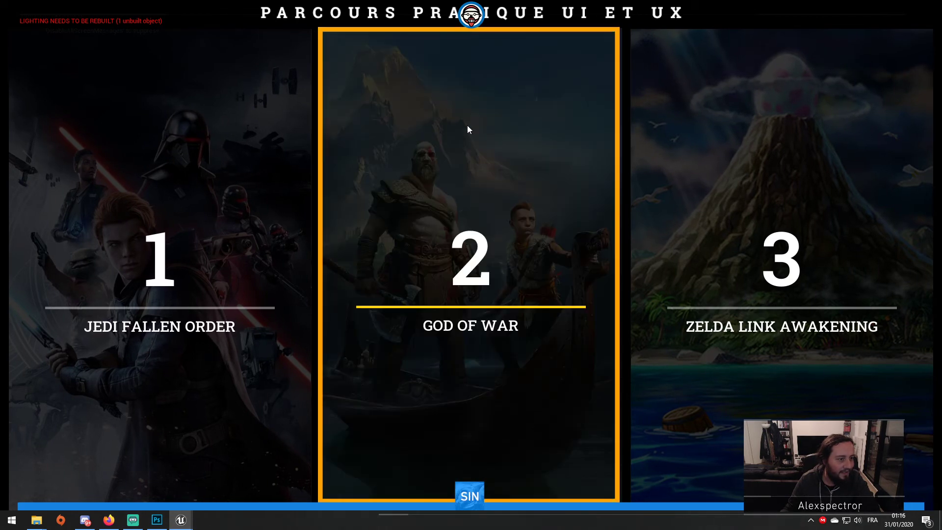
key("F11")
key("Escape")
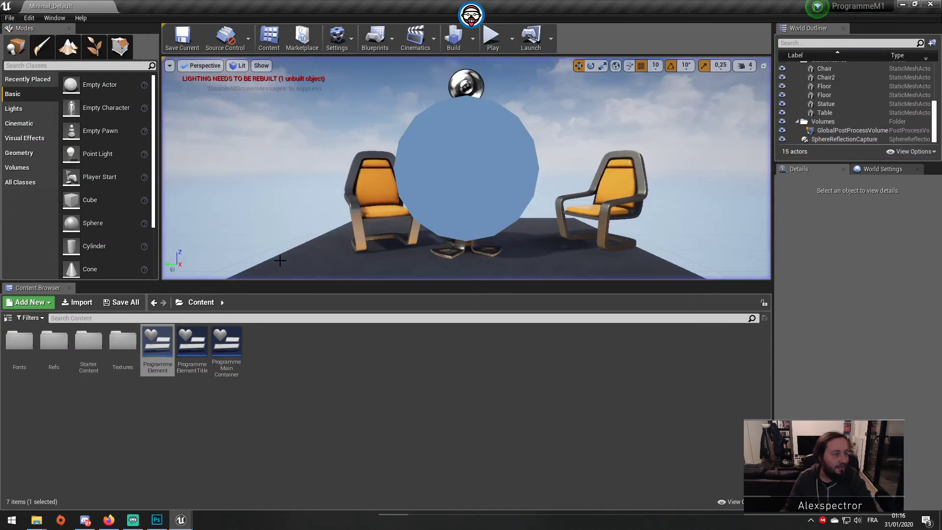
Reopen ProgrammeElement, reset ProgrammeElementButton's Hovered, Pressed and Normal styles to their defaults, and compile and save.
double_click(151, 345)
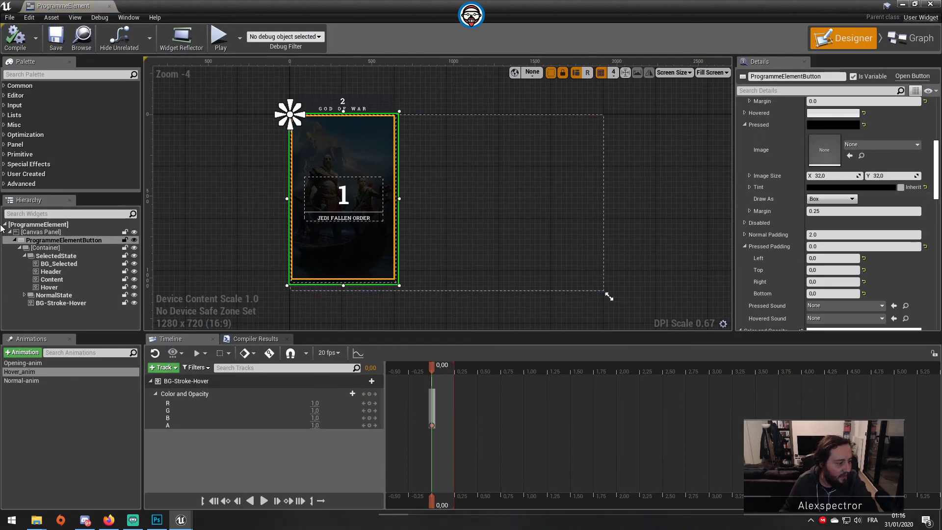
left_click(42, 241)
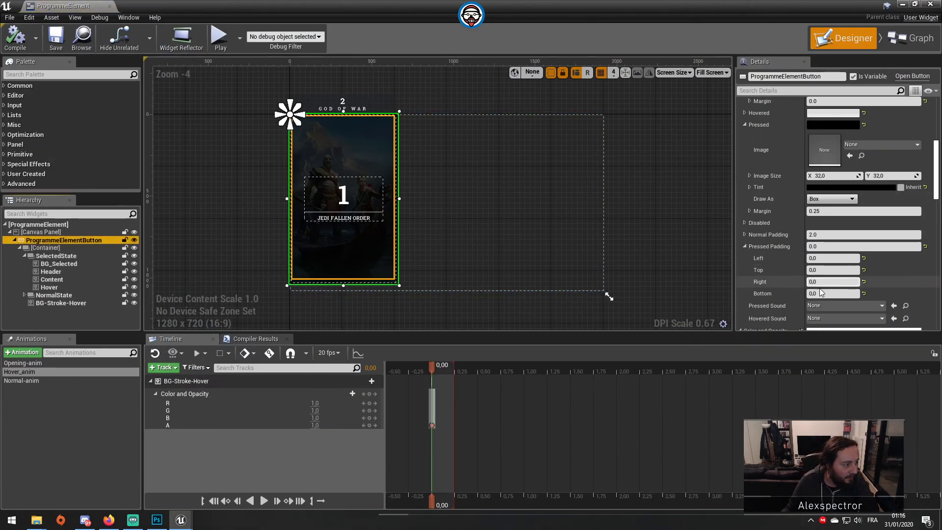
scroll(908, 290, "up", 3)
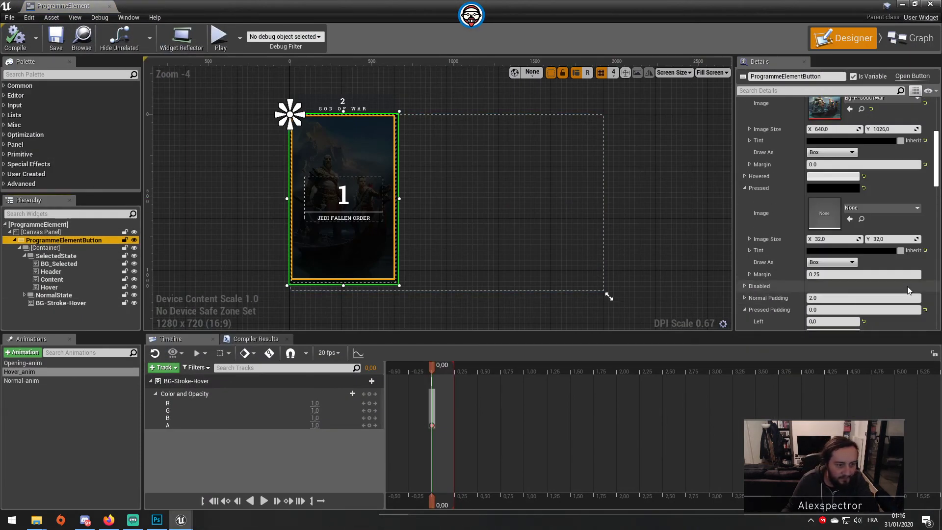
left_click(745, 176)
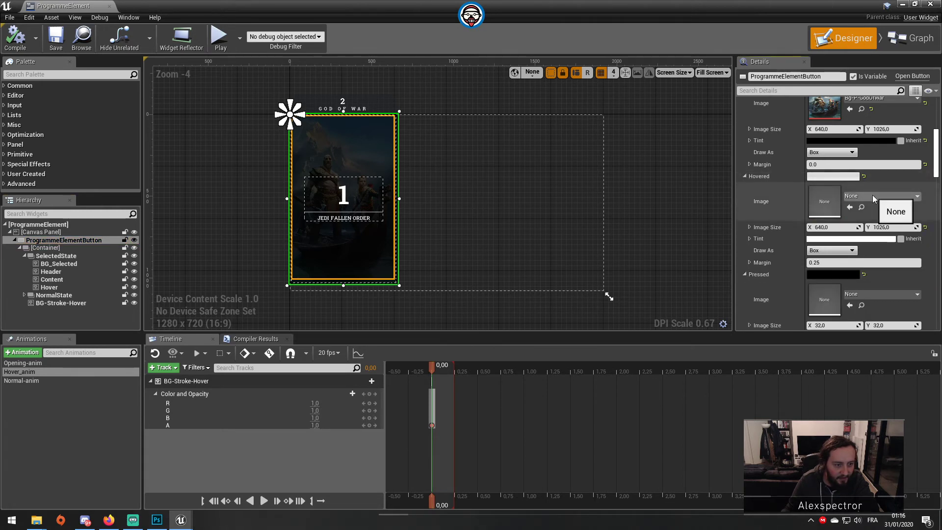
scroll(877, 196, "up", 2)
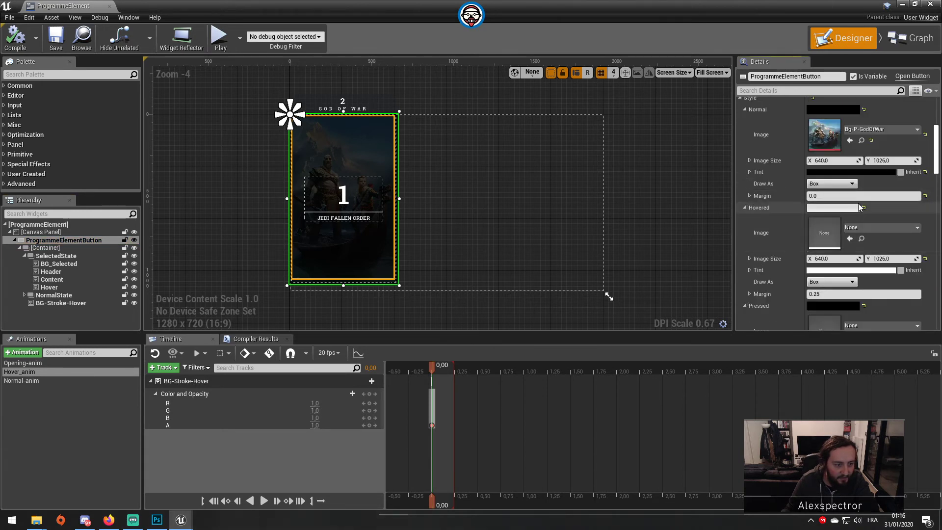
left_click(863, 208)
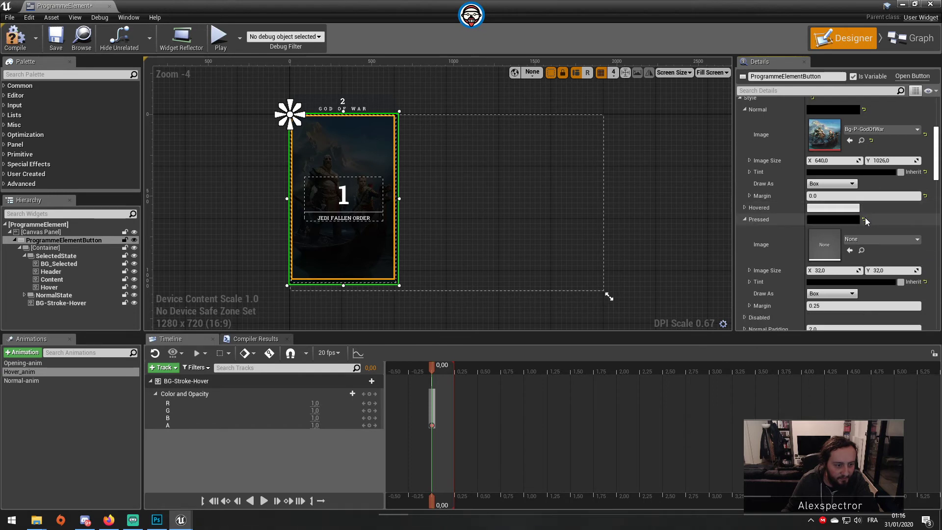
scroll(865, 205, "up", 8)
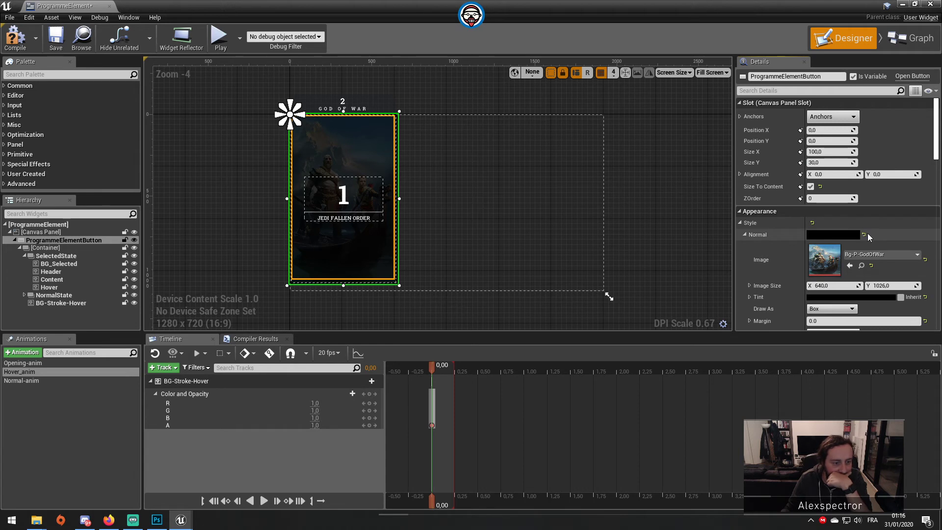
scroll(899, 248, "down", 2)
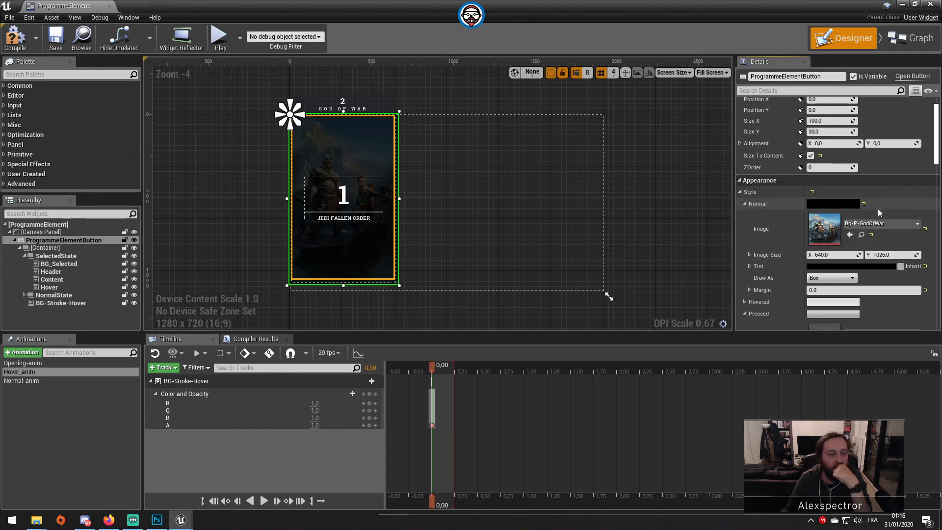
left_click(864, 204)
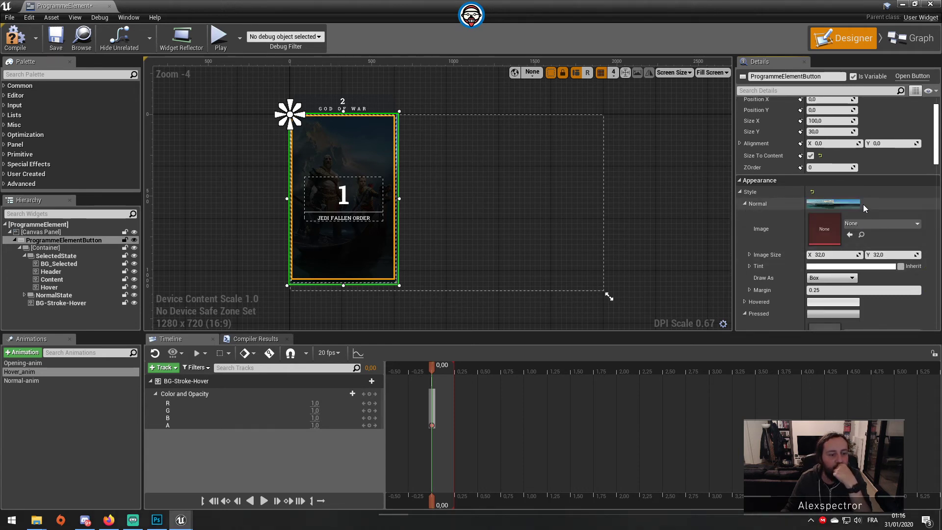
left_click(53, 41)
Play the level in full screen to check the cards with the default button styles, and stop playing.
left_click(901, 4)
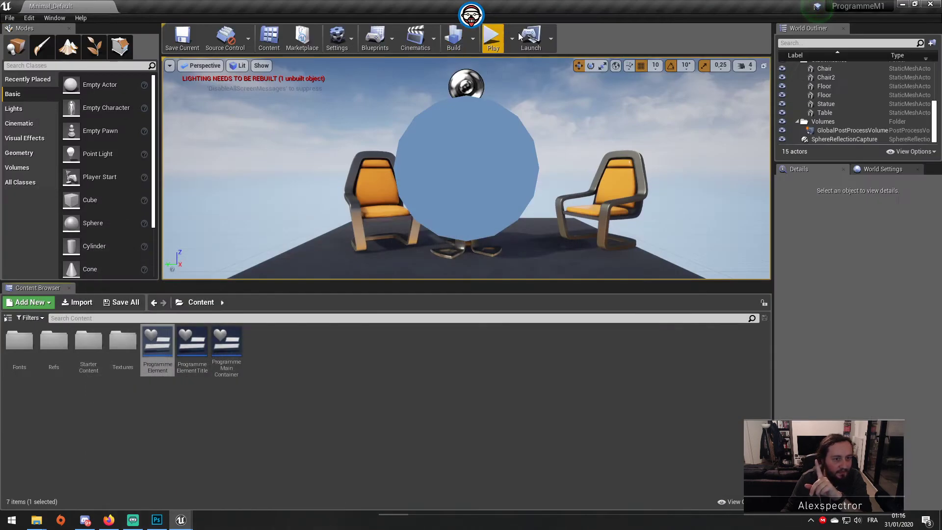
left_click(492, 38)
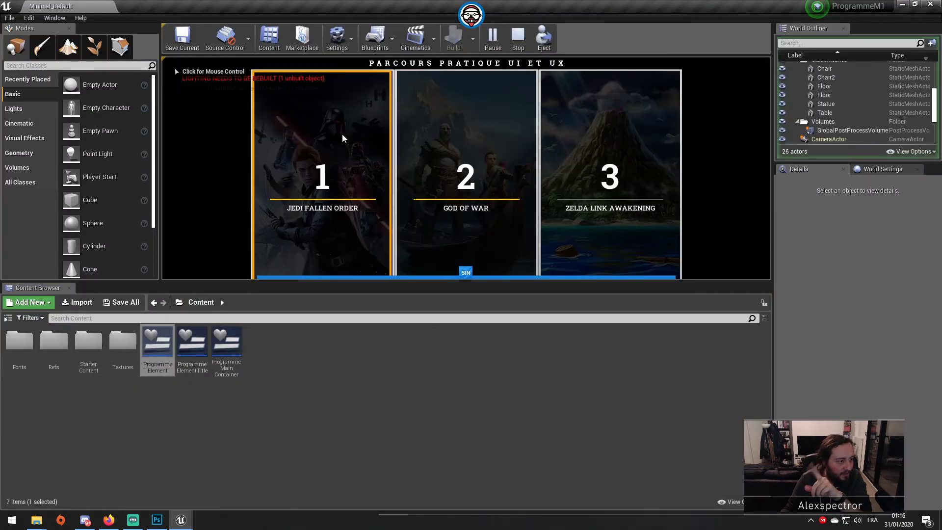
key("F11")
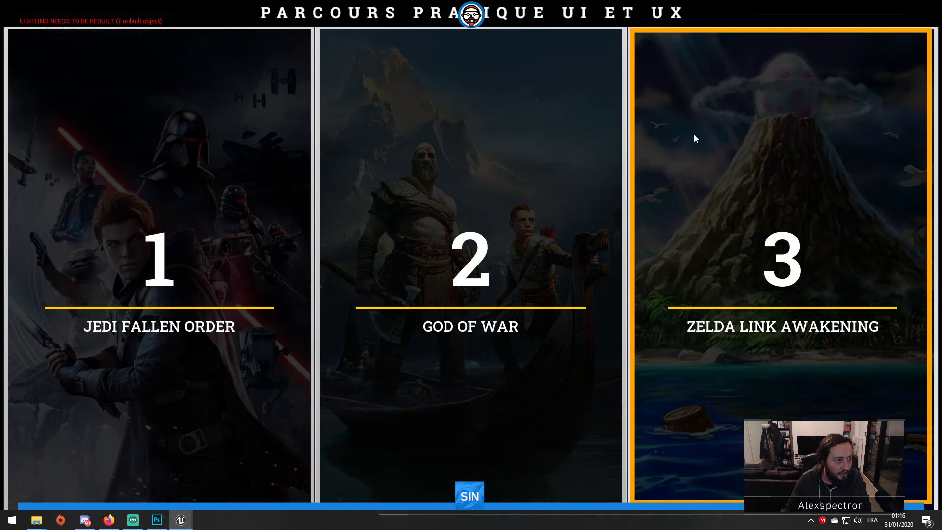
key("F11")
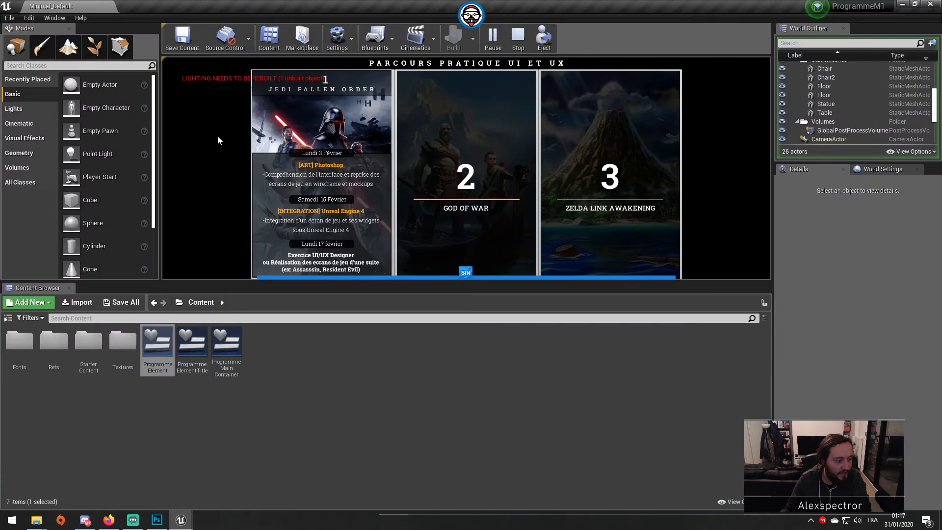
key("Escape")
Reopen ProgrammeElement and set the Margin of ProgrammeElementButton's Normal, Pressed and Hovered styles to 0.
double_click(166, 338)
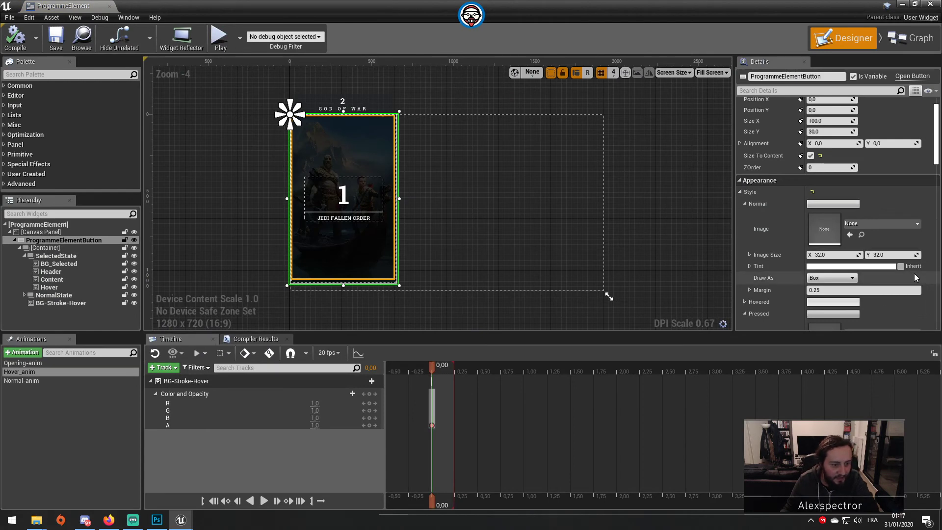
scroll(915, 276, "down", 1)
left_click(847, 274)
type("0")
key("Return")
scroll(847, 276, "down", 4)
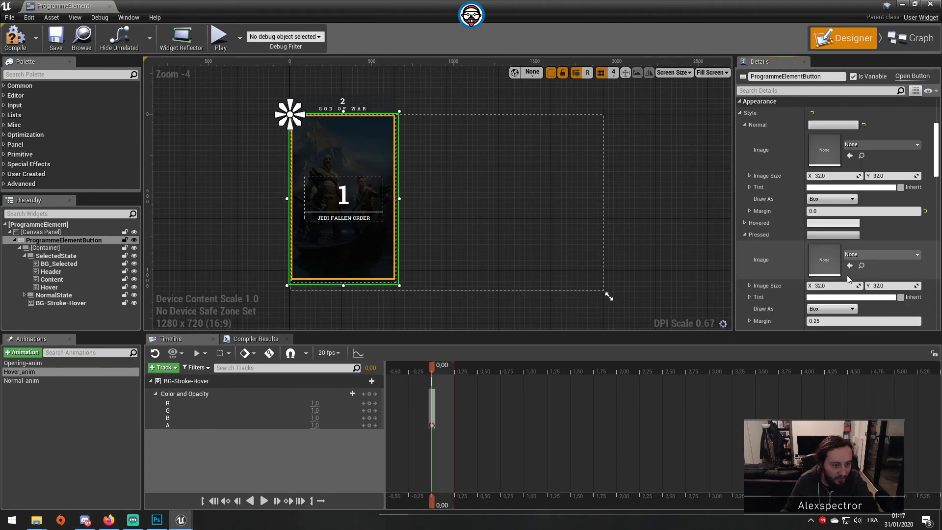
scroll(847, 270, "down", 3)
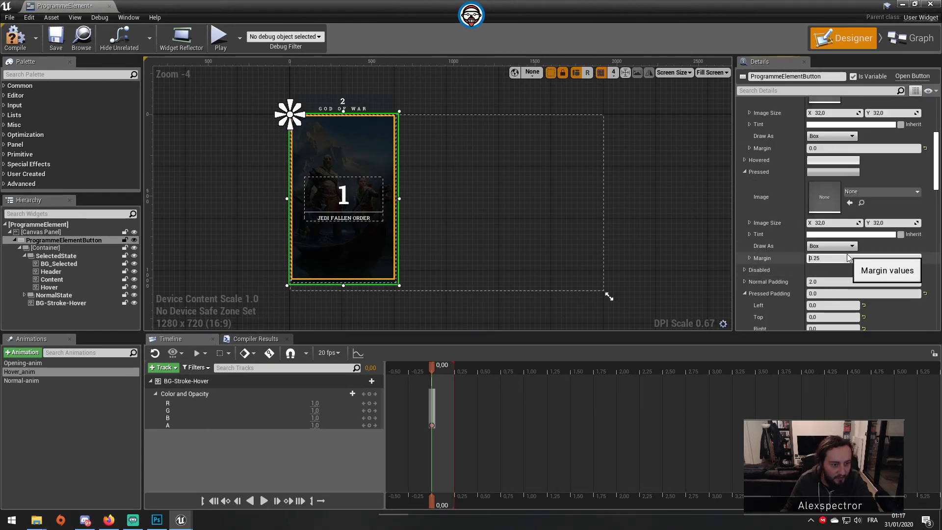
key("Return")
left_click(847, 257)
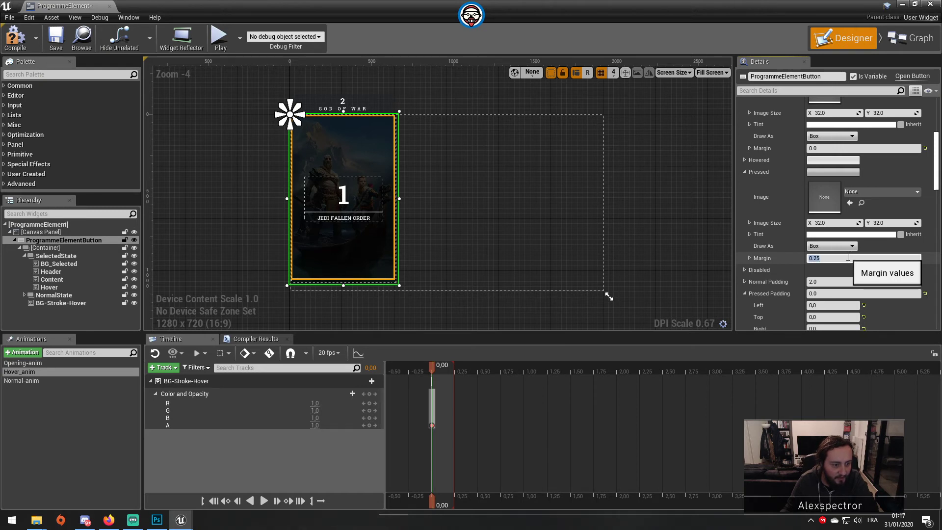
type("0")
key("Return")
left_click(745, 161)
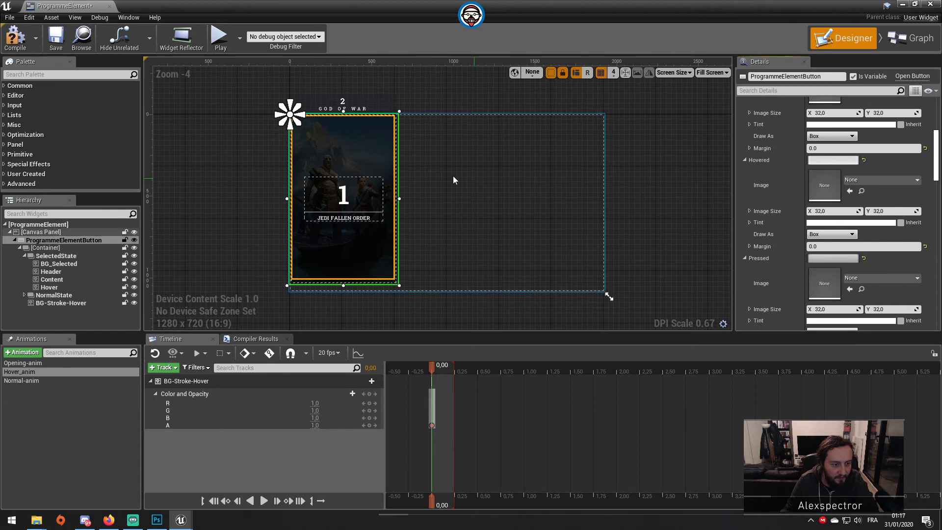
Inspect the gap at the card's edge and set ProgrammeElementButton's Normal Padding to 0 on all four sides.
left_click(260, 149)
scroll(260, 149, "up", 4)
scroll(312, 131, "up", 4)
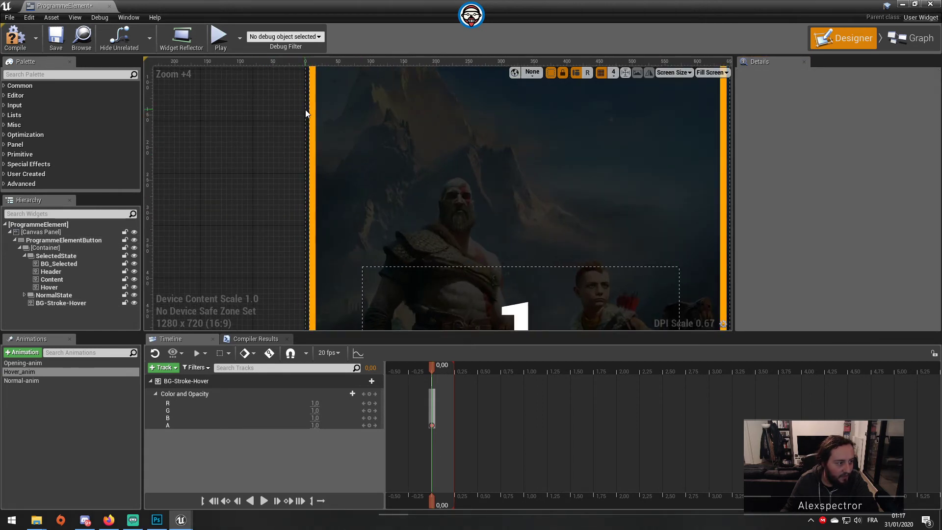
left_click(308, 114)
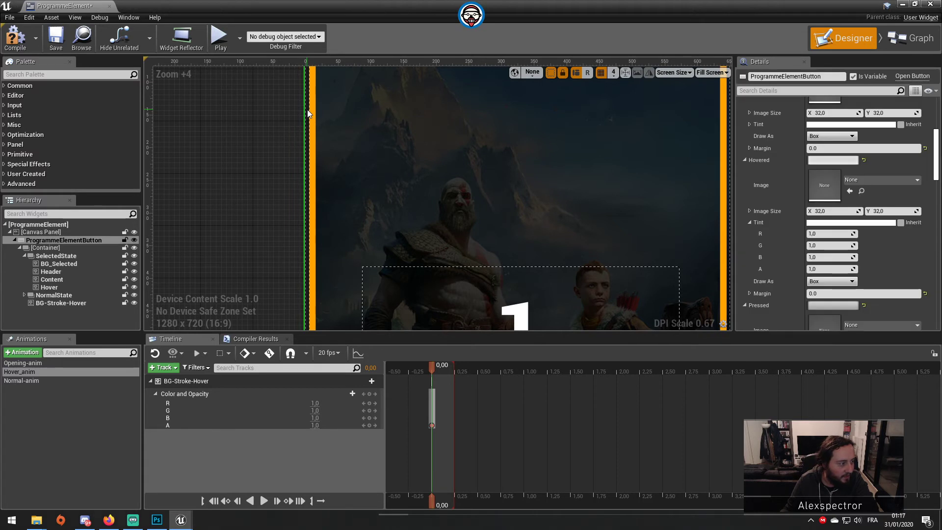
scroll(893, 273, "down", 6)
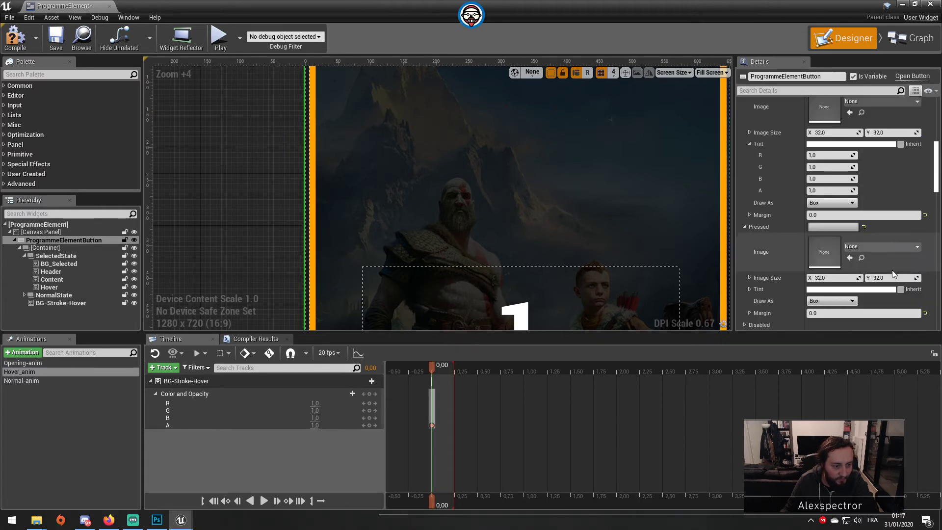
scroll(893, 273, "down", 5)
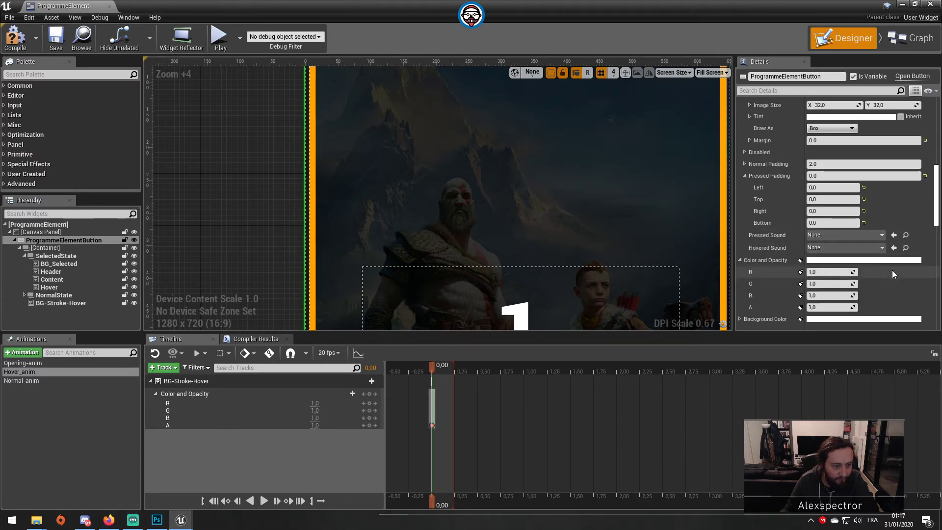
left_click(745, 117)
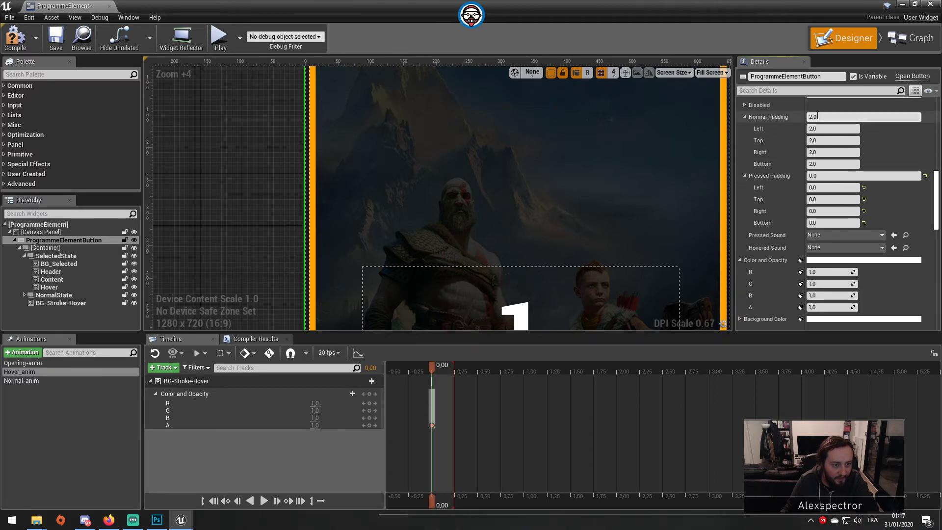
left_click(818, 117)
type("0")
left_click(822, 128)
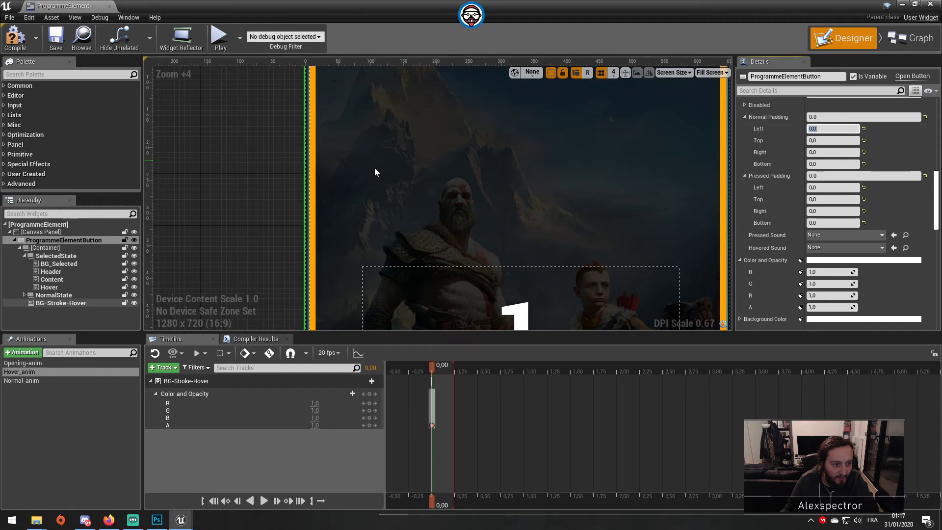
Check the card's nested widgets and set Draw As to None for ProgrammeElementButton's Normal style.
left_click(348, 183)
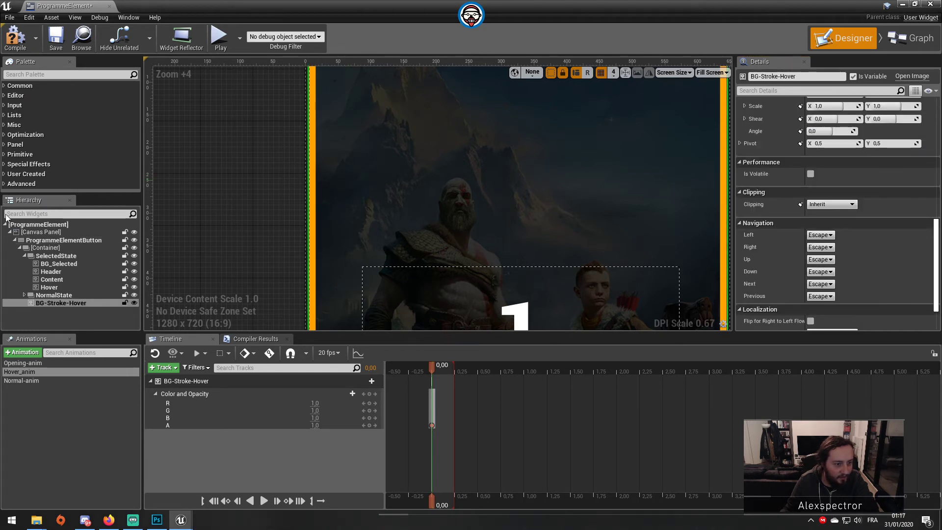
left_click(40, 255)
left_click(58, 247)
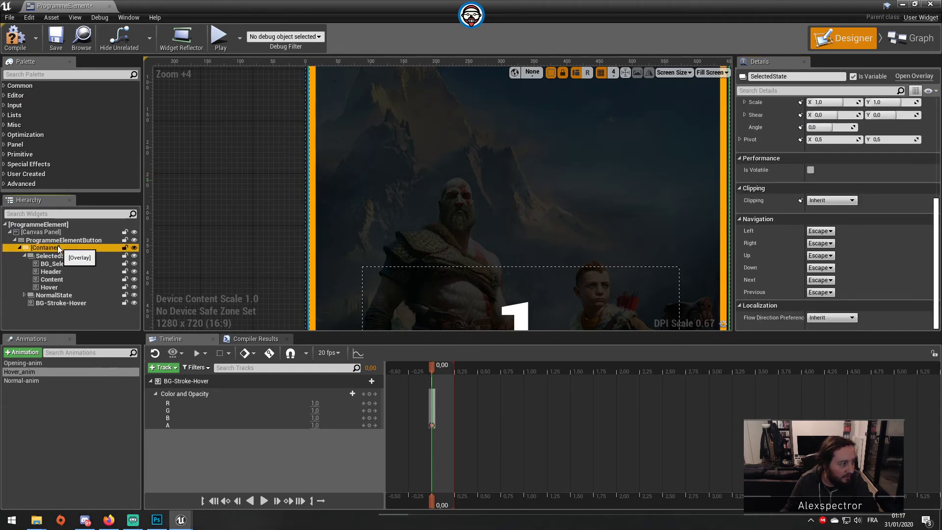
left_click(63, 239)
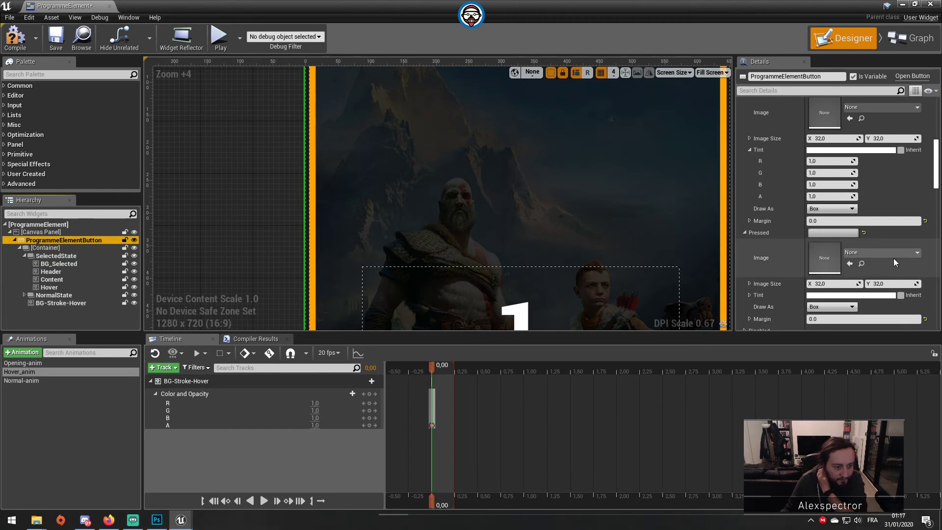
scroll(894, 263, "up", 5)
left_click(832, 222)
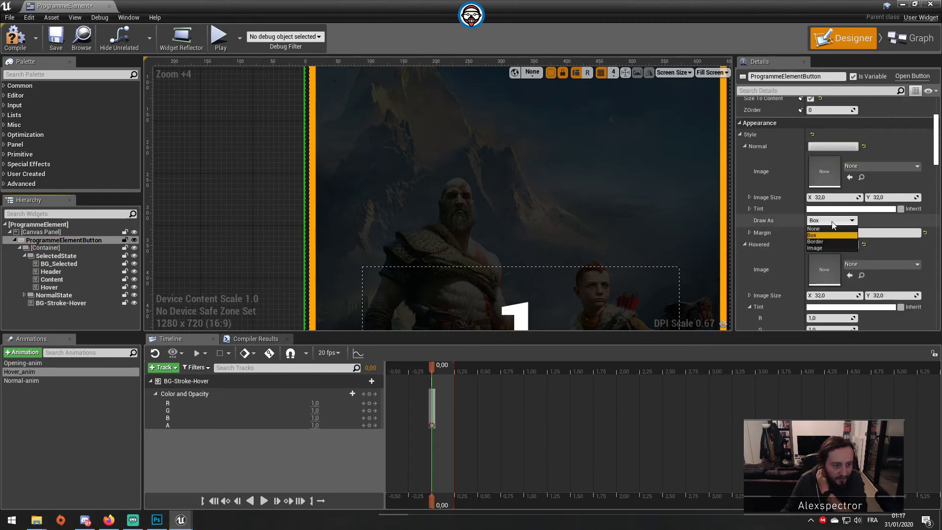
left_click(832, 228)
Set Draw As to None for ProgrammeElementButton's Hovered and Pressed styles.
scroll(833, 232, "up", 3)
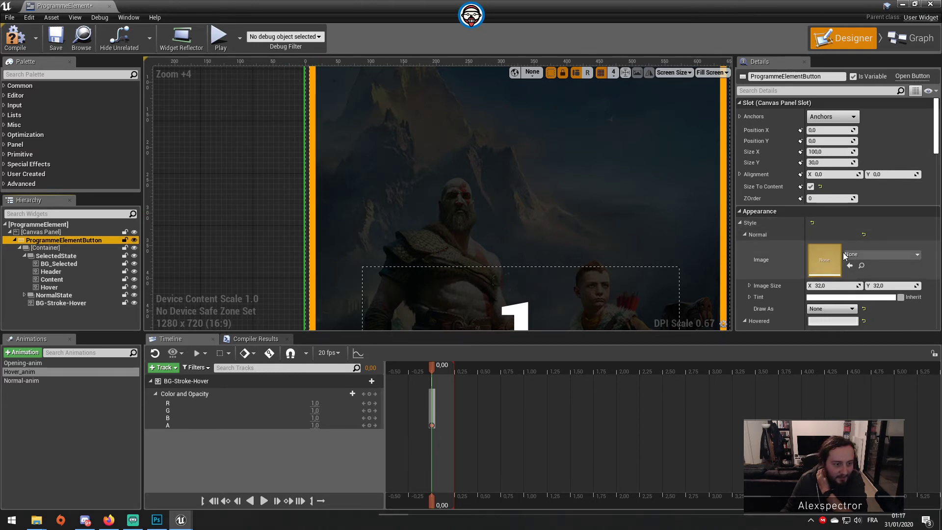
scroll(863, 262, "down", 2)
scroll(881, 269, "down", 5)
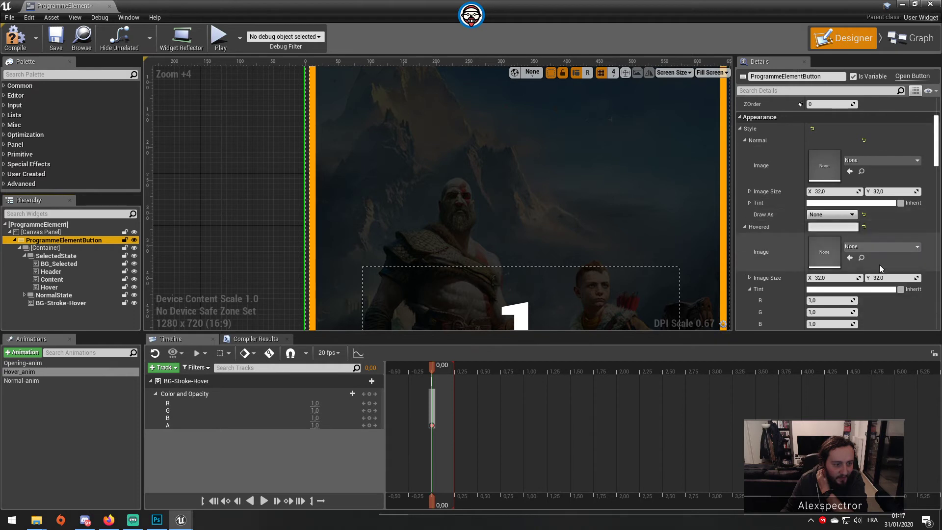
left_click(845, 273)
left_click(834, 277)
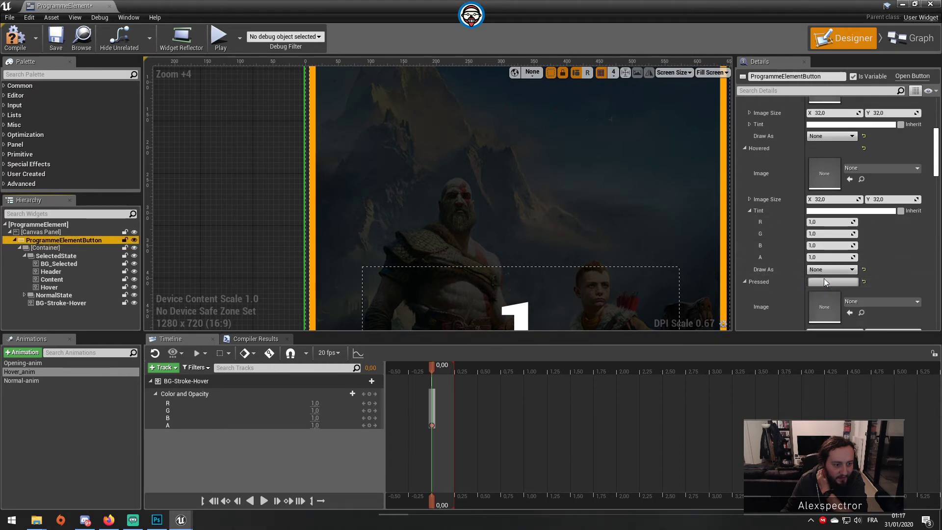
scroll(839, 246, "down", 6)
left_click(833, 200)
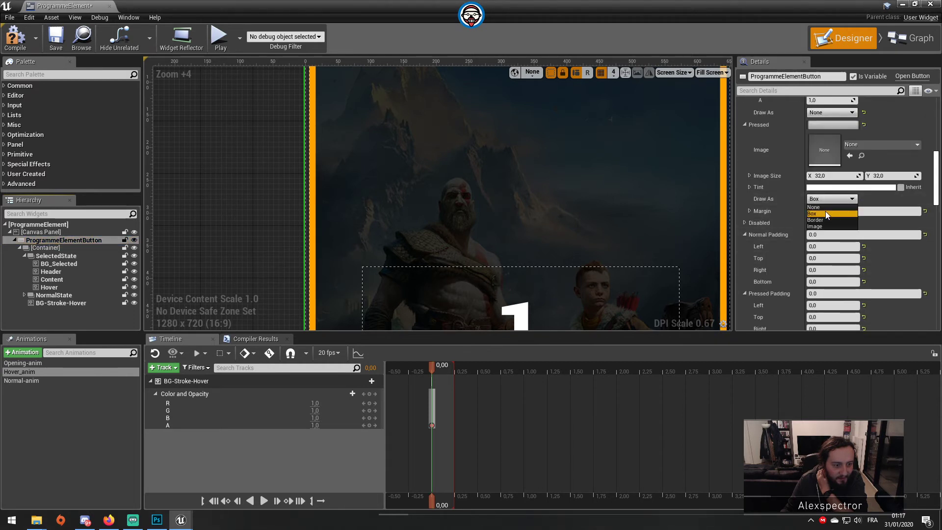
left_click(825, 209)
Review ProgrammeElementButton's settings, compile and save ProgrammeElement, and select the BG-Stroke-Hover image.
scroll(859, 234, "down", 6)
scroll(859, 235, "down", 1)
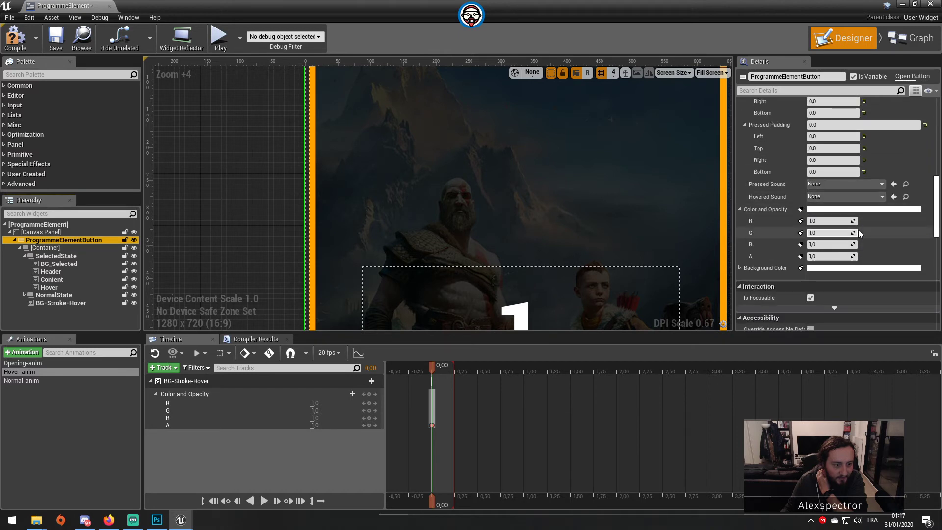
scroll(899, 243, "up", 10)
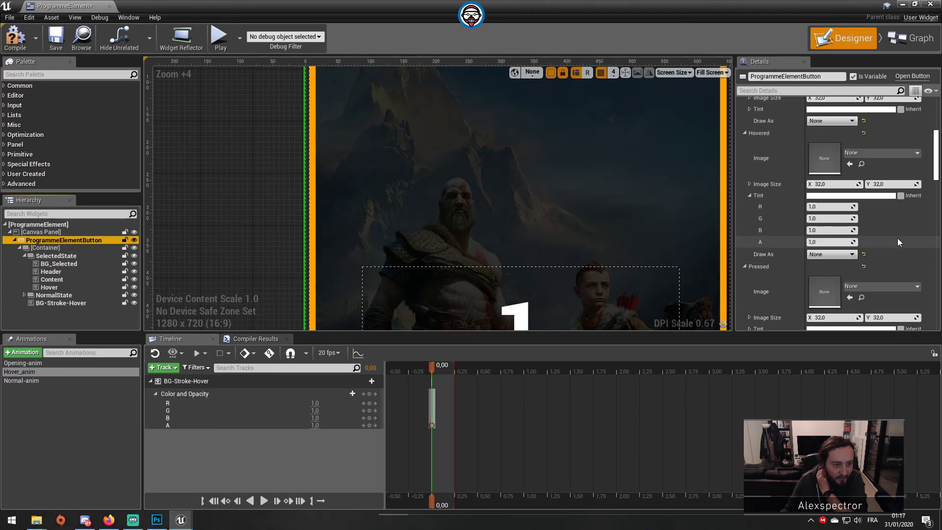
scroll(898, 242, "up", 1)
scroll(900, 243, "up", 11)
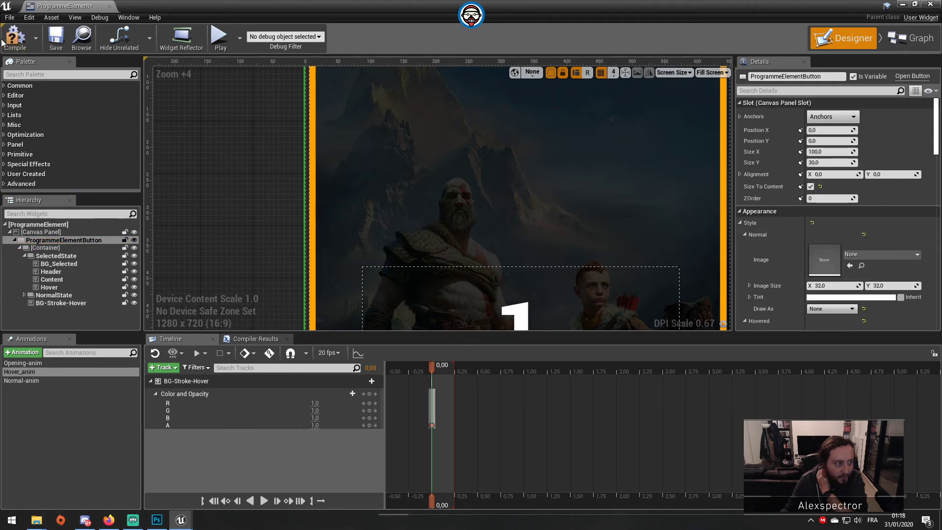
left_click(49, 41)
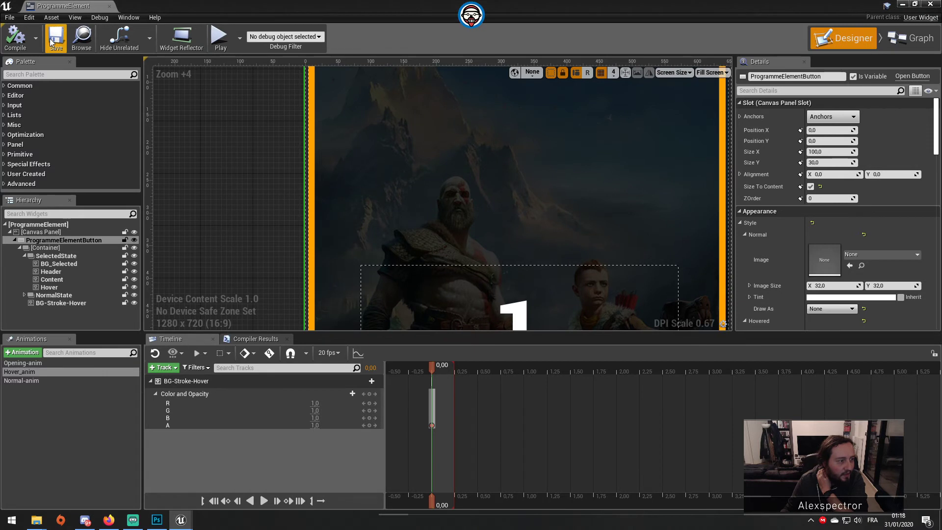
left_click(343, 123)
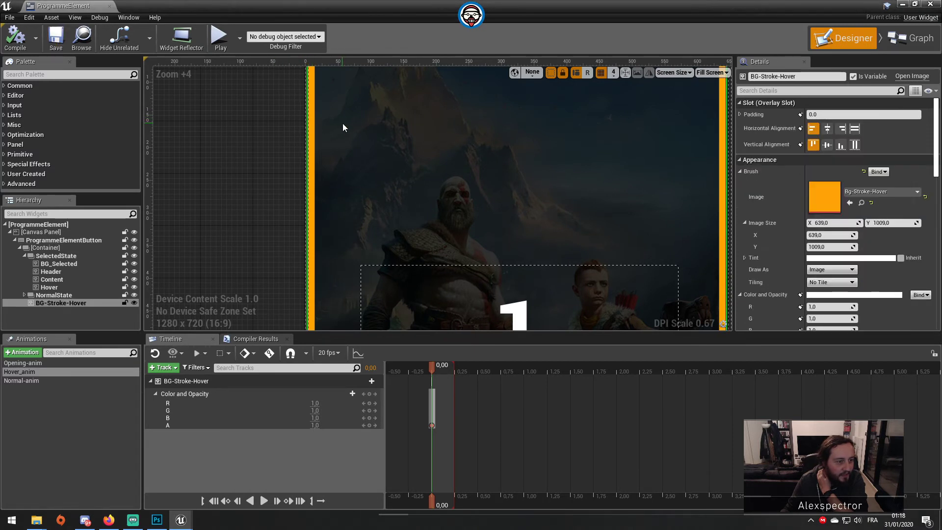
Set the Container overlay's left, top, right and bottom padding to 0 inside ProgrammeElementButton.
left_click(47, 249)
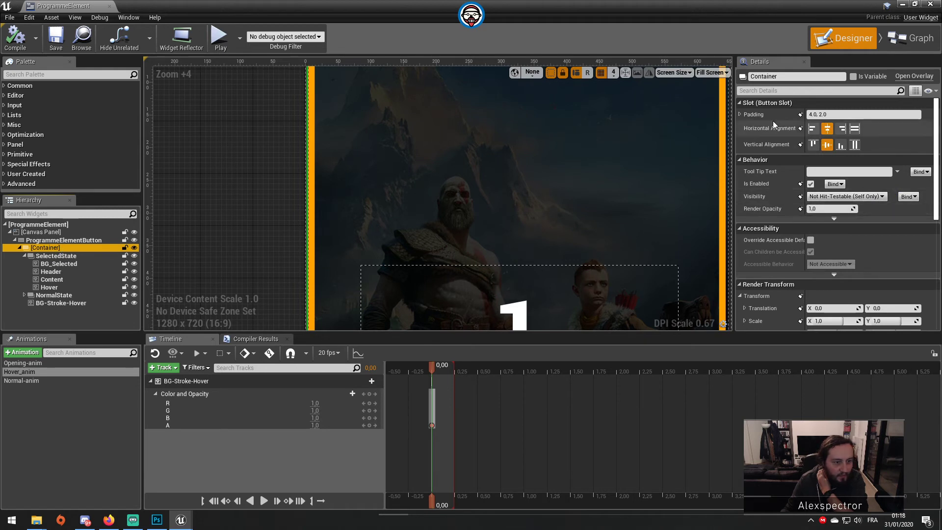
left_click(740, 122)
left_click(739, 116)
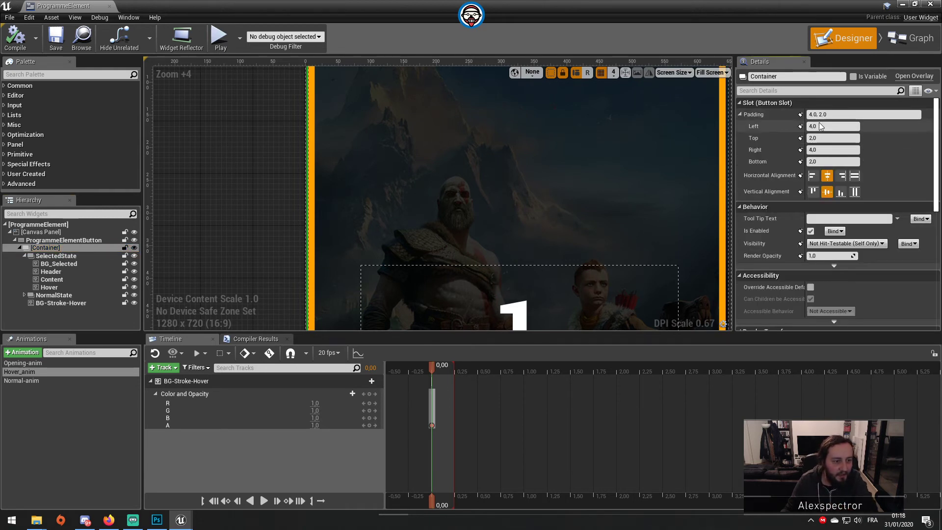
left_click(821, 138)
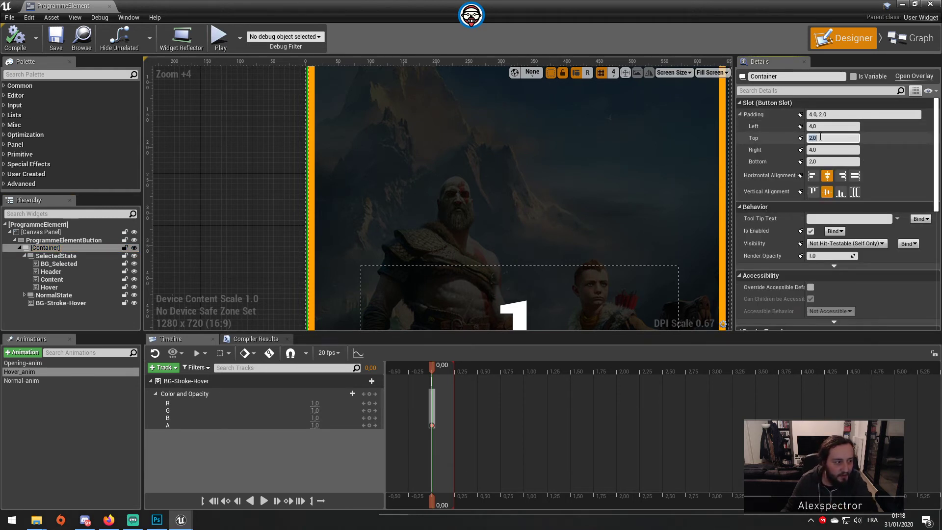
type("0")
left_click(820, 150)
type("0")
left_click(820, 161)
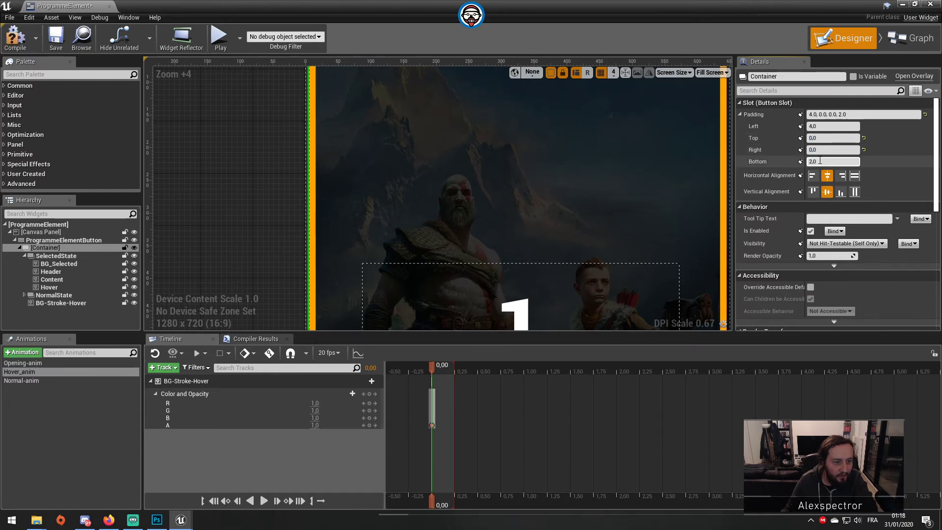
type("0")
left_click(819, 127)
type("0")
key("Return")
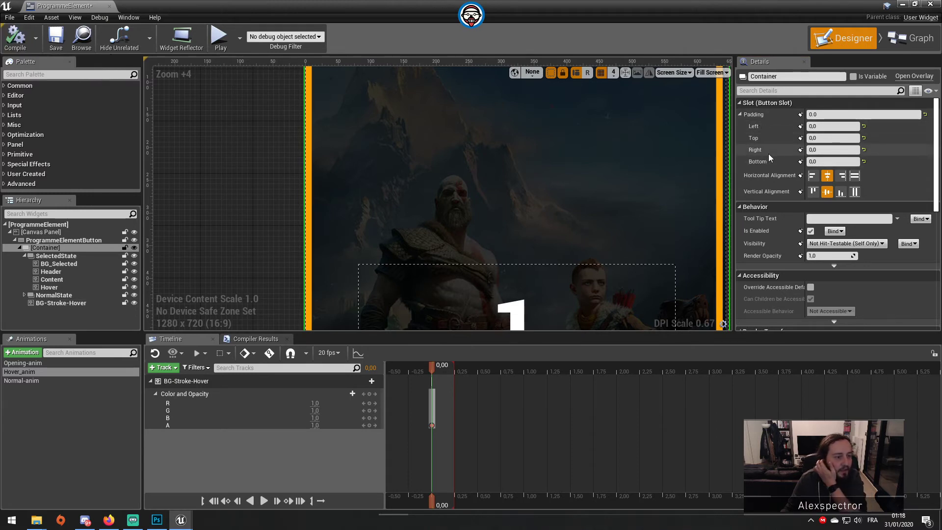
Check the BG-Stroke-Hover image's borders in the widget, and run the Minimal_Default level full screen.
scroll(494, 220, "down", 4)
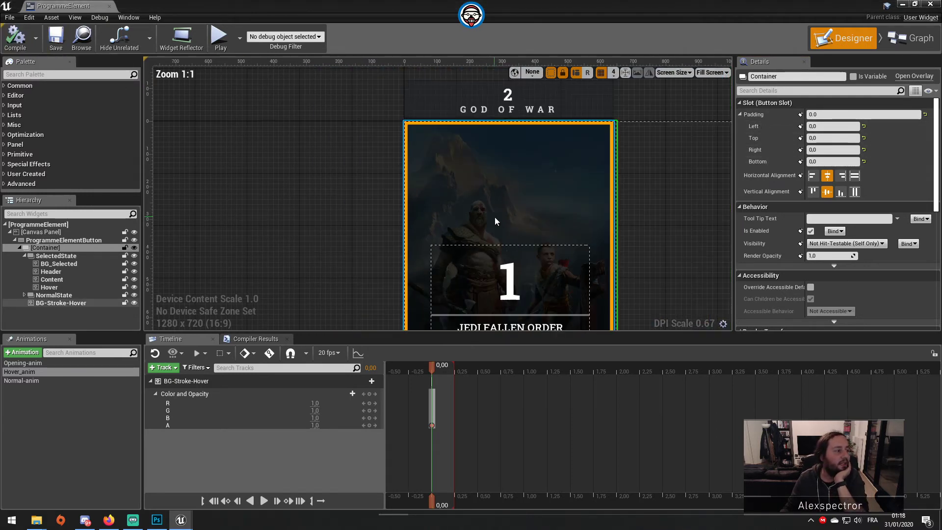
right_click_drag(495, 218, 514, 153)
left_click(505, 192)
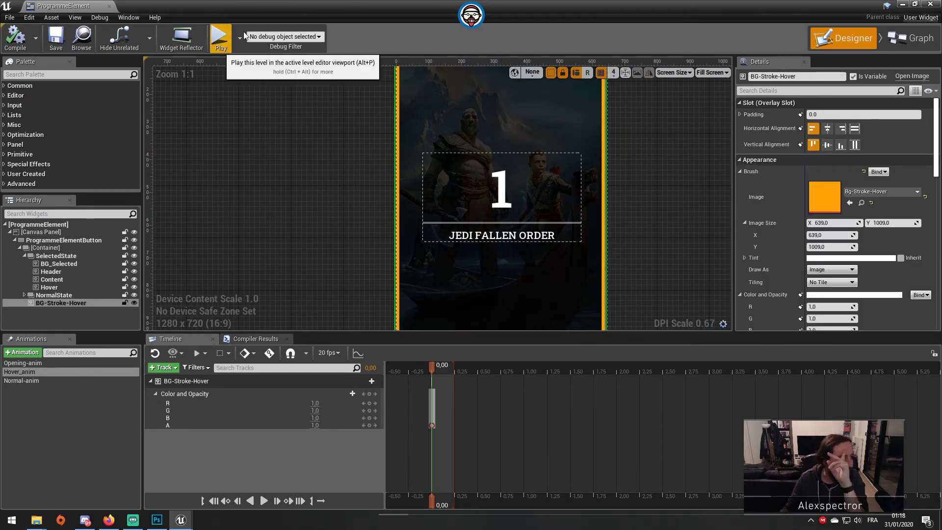
left_click(907, 7)
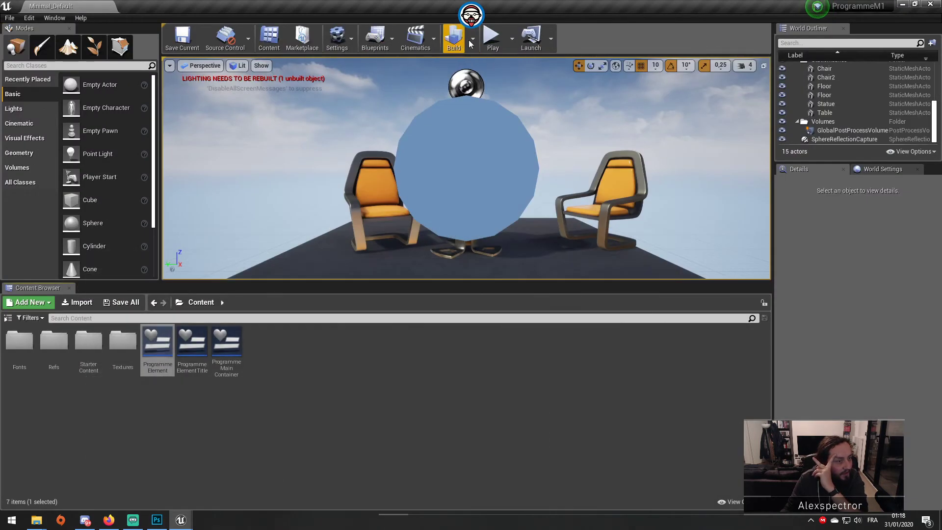
left_click(493, 37)
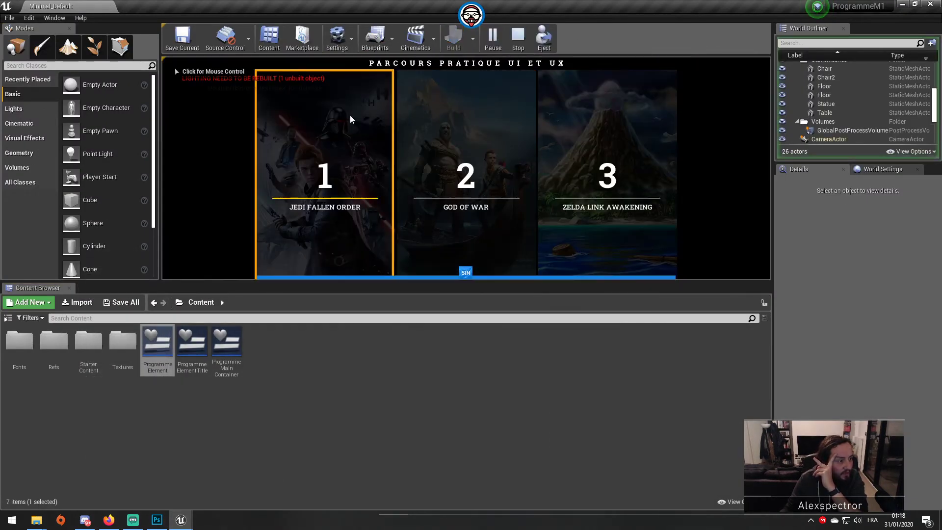
key("F11")
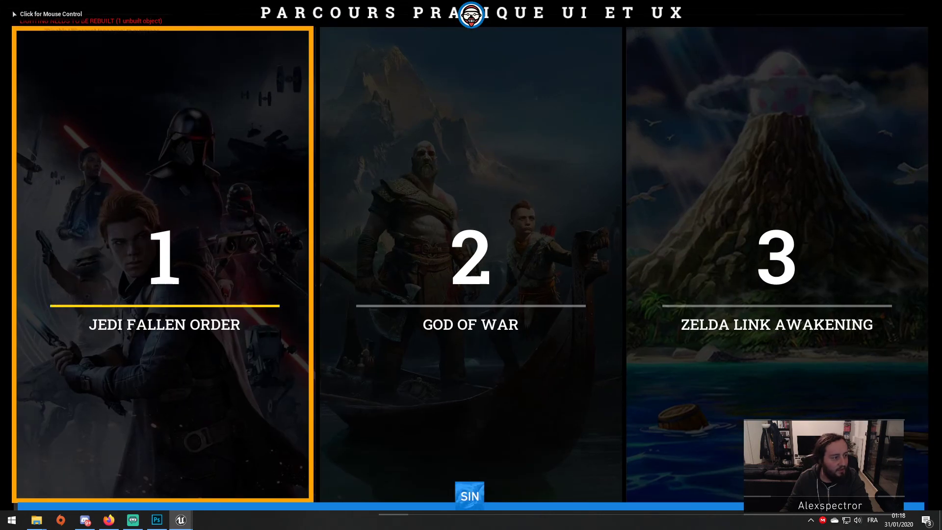
Test directional navigation of the hover highlight between the three game cards.
key("Right")
key("Right")
key("Left")
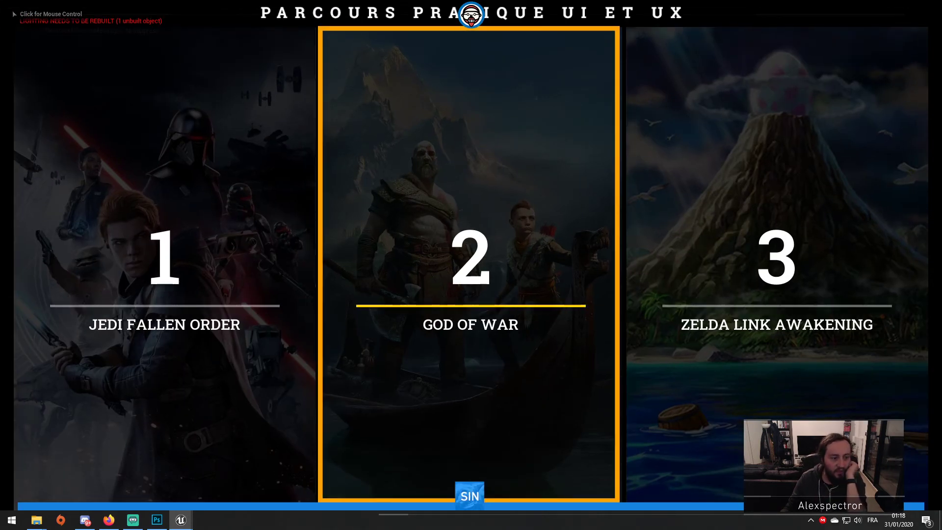
key("Left")
Test switching the Jedi Fallen Order, God of War and Zelda Link Awakening cards between their title and programme views.
left_click(231, 95)
left_click(478, 117)
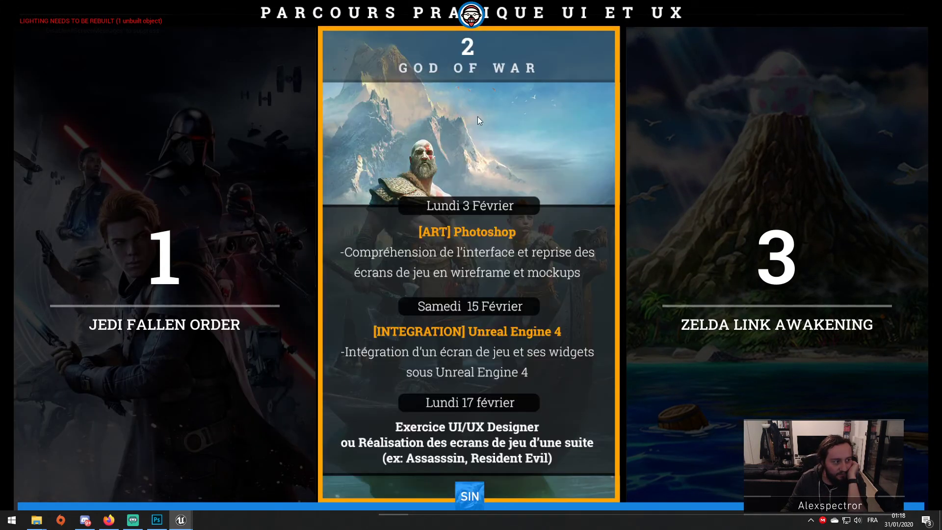
left_click(673, 122)
left_click(478, 108)
left_click(295, 106)
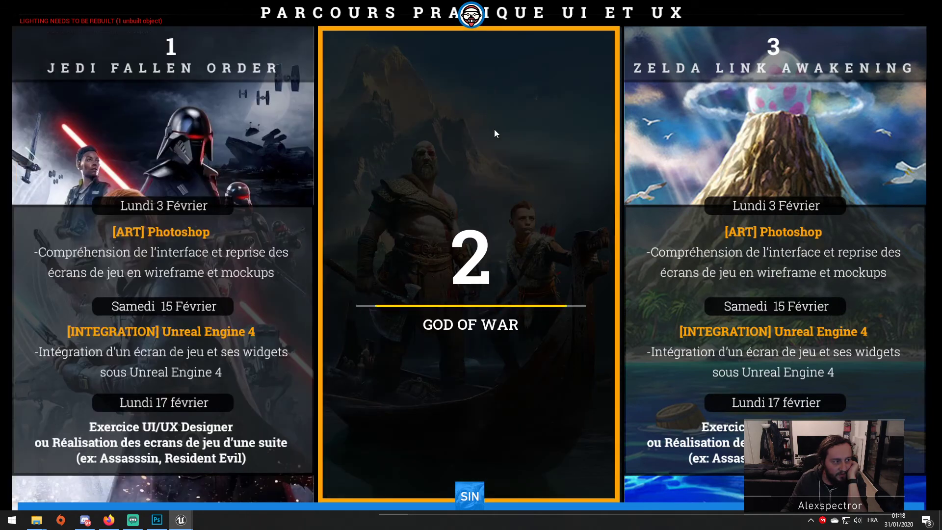
Toggle the Zelda Link Awakening card repeatedly to check how its states and orange outline behave.
left_click(703, 141)
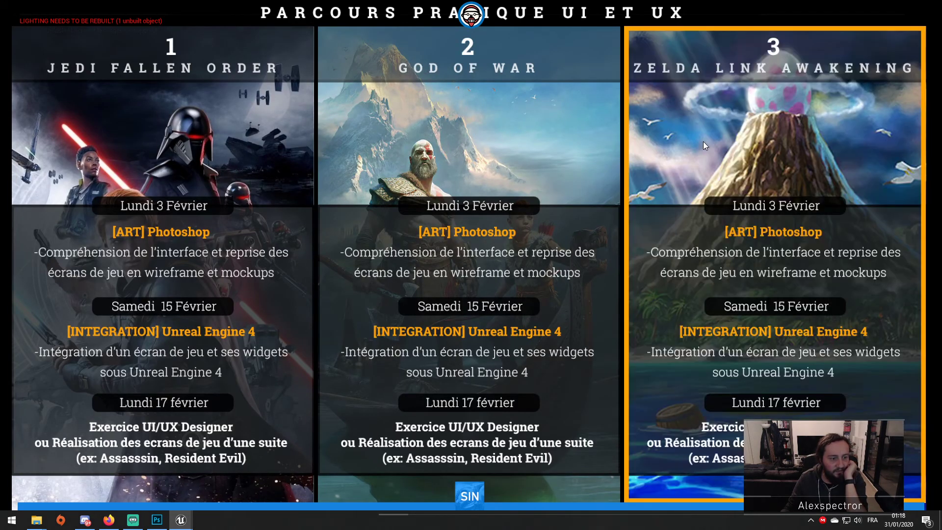
left_click(702, 142)
left_click(703, 142)
left_click(702, 142)
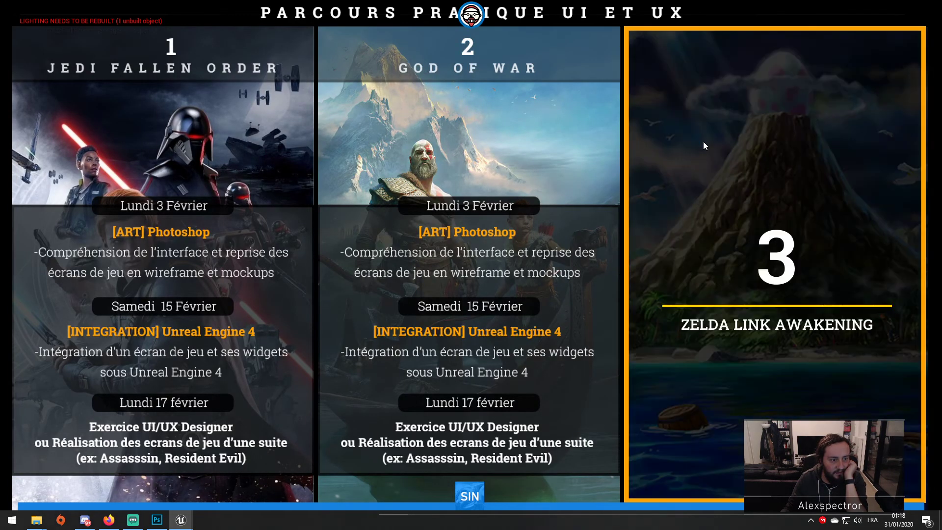
left_click(703, 141)
left_click(703, 141)
left_click(703, 141)
left_click(702, 141)
Toggle the Jedi Fallen Order card repeatedly to check its state changes under the orange outline.
left_click(242, 171)
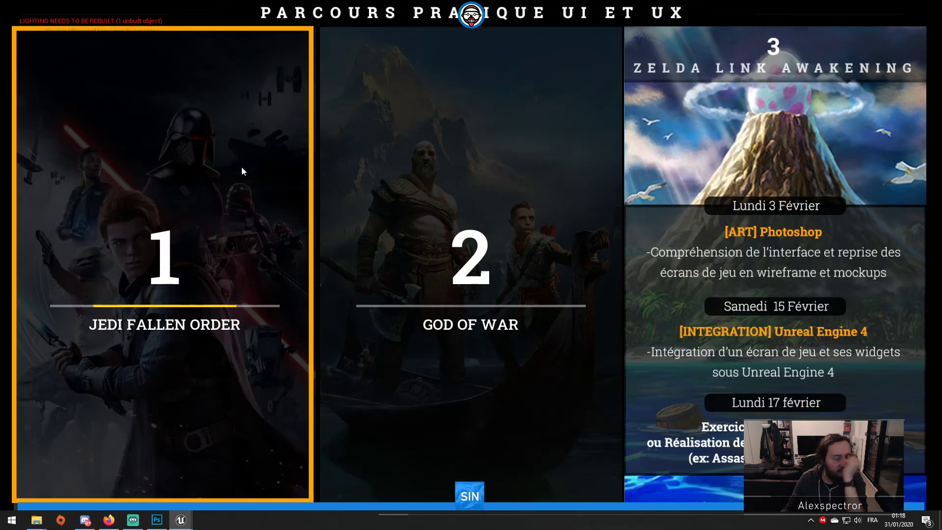
left_click(243, 171)
left_click(242, 171)
left_click(242, 167)
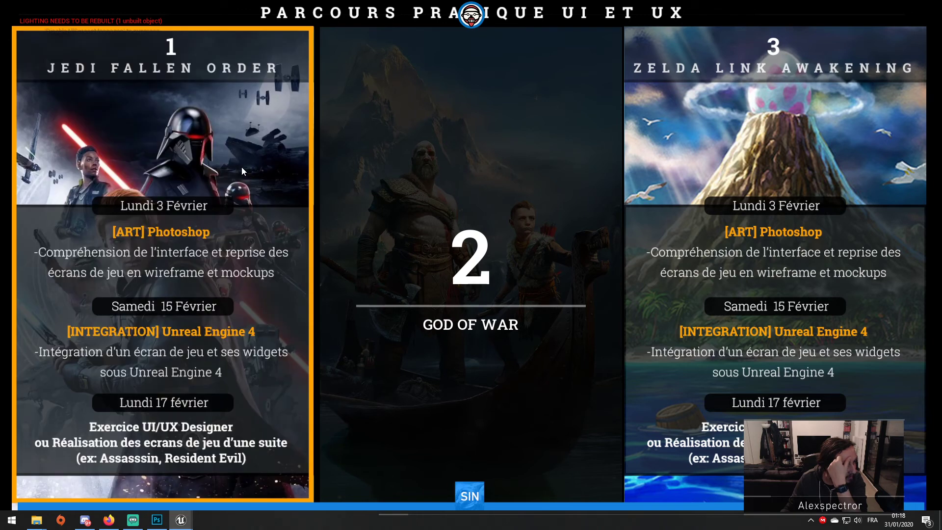
Switch the views of all three cards once more and stop the play session.
left_click(432, 176)
left_click(665, 171)
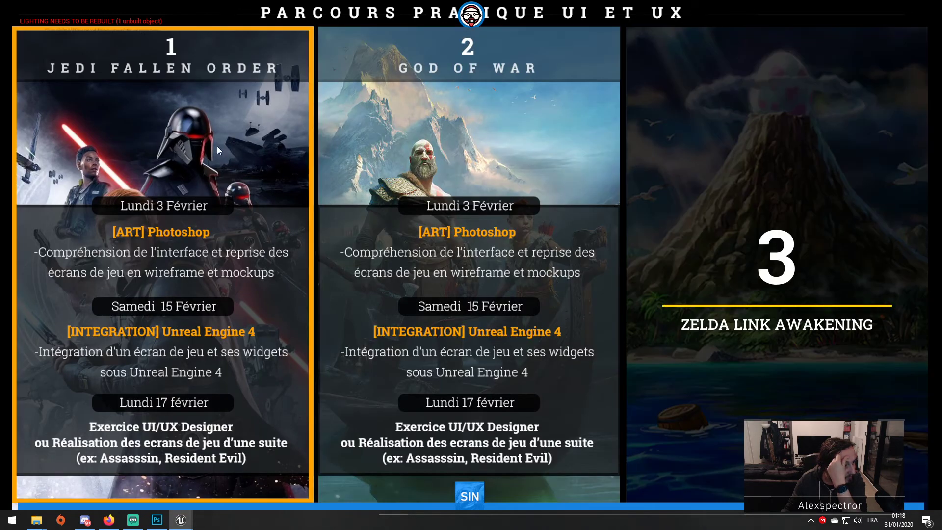
left_click(240, 153)
left_click(458, 139)
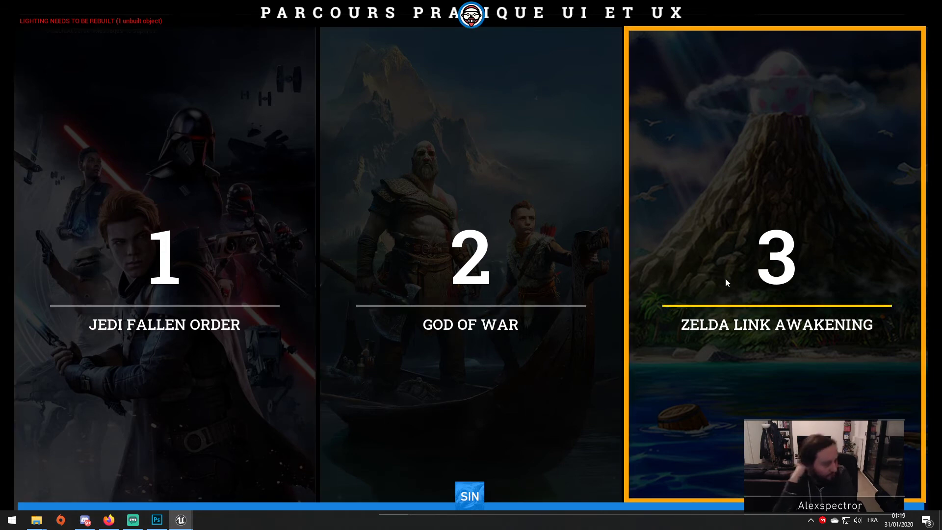
key("Escape")
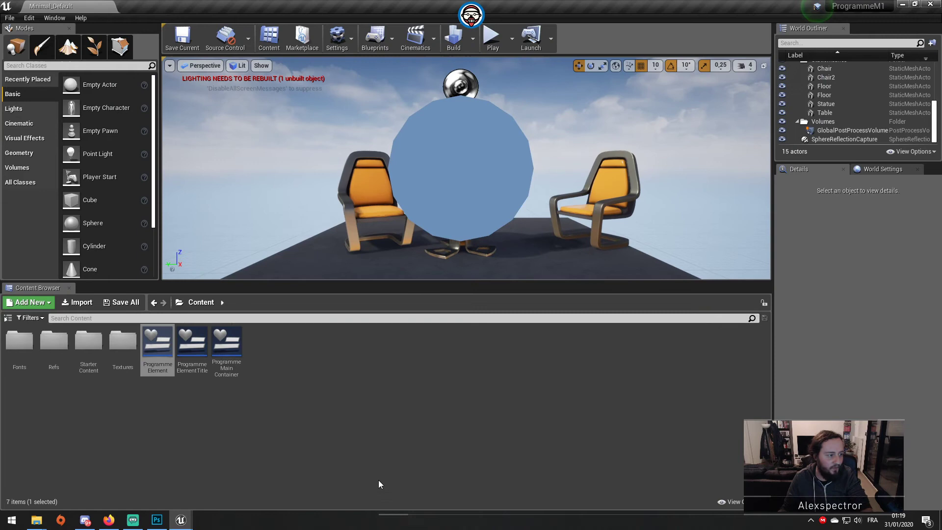
Create a material from the Bg-Stroke-Hover texture in the Textures folder, keeping its default name.
double_click(120, 346)
right_click(126, 424)
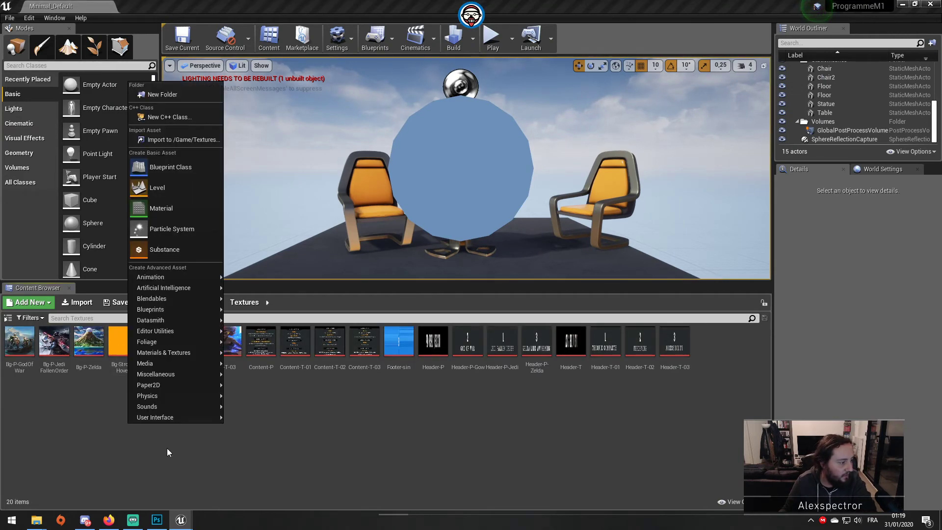
left_click(7, 426)
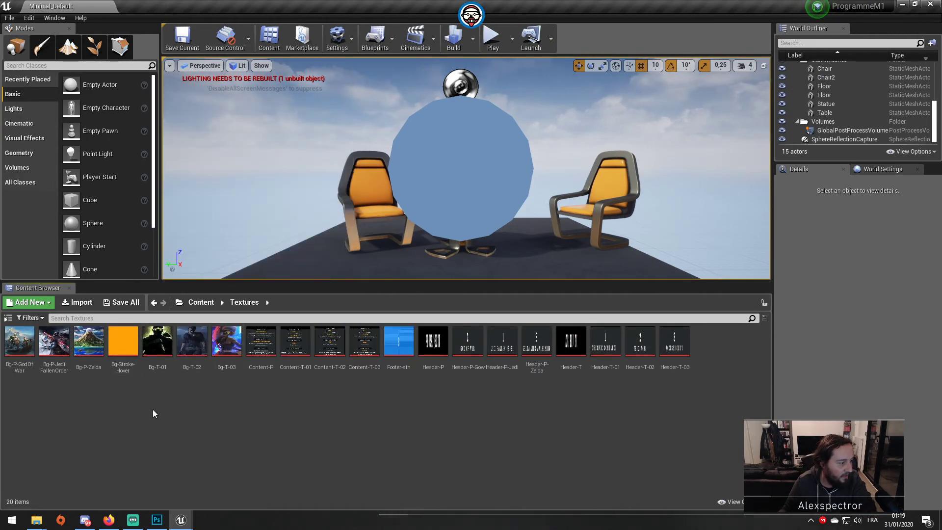
right_click(122, 344)
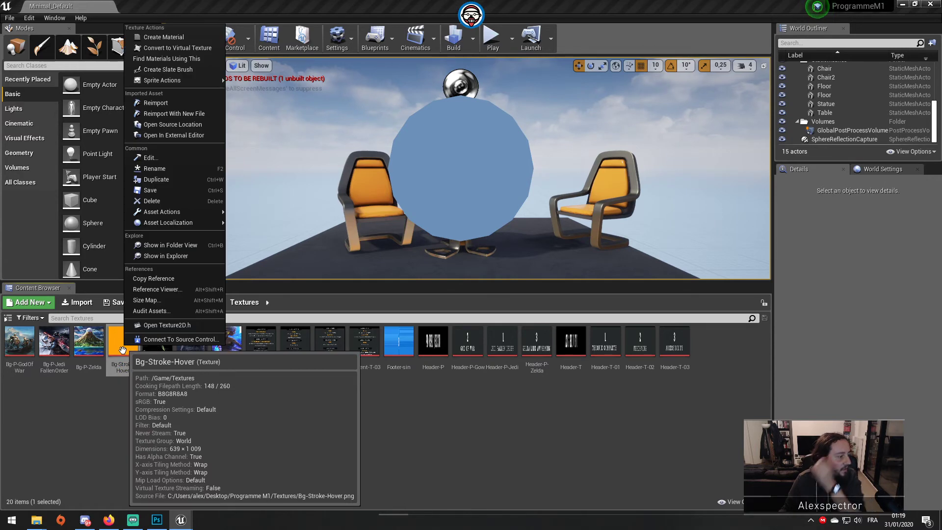
left_click(119, 410)
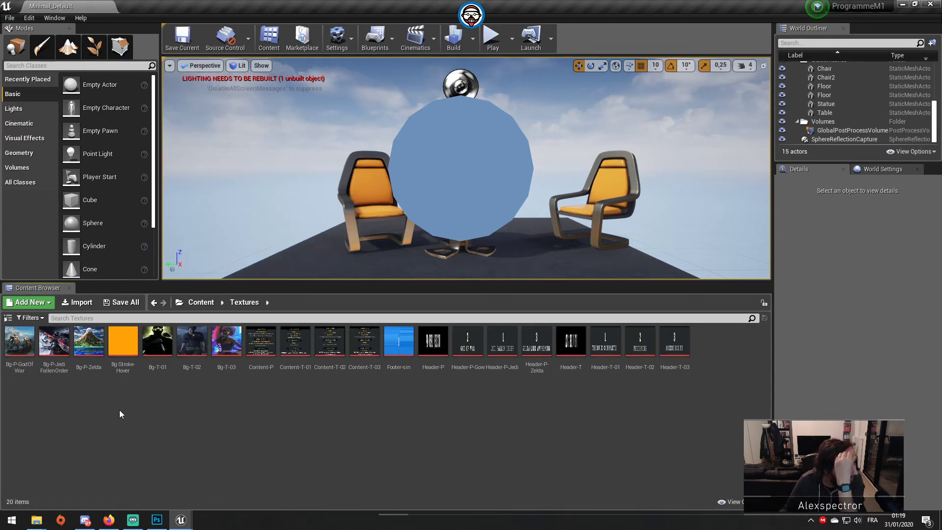
right_click(133, 342)
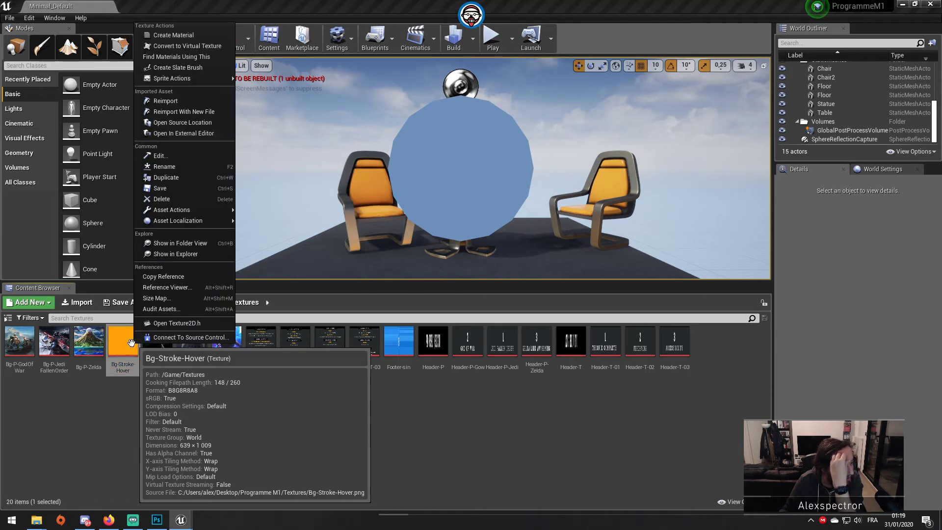
left_click(186, 36)
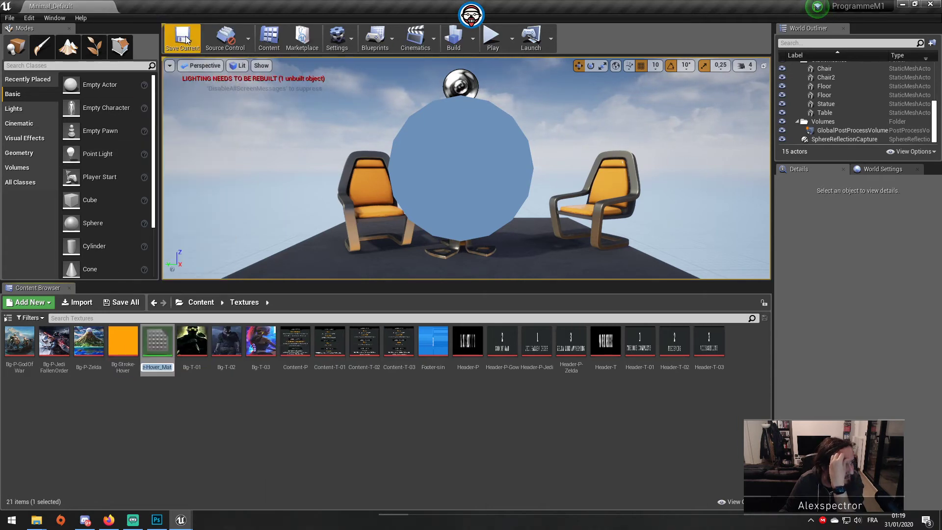
Open the Bg-Stroke-Hover_Mat material, save it and enlarge its graph area.
double_click(155, 341)
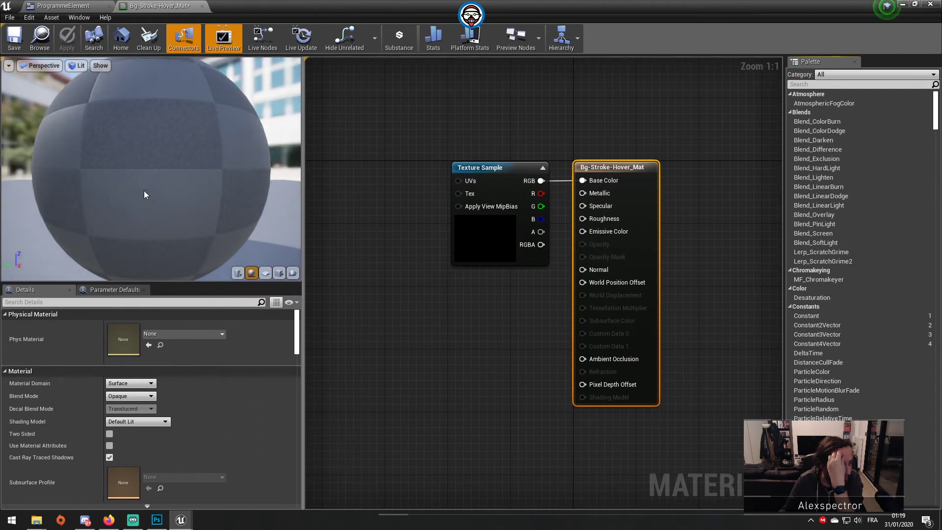
left_click(14, 39)
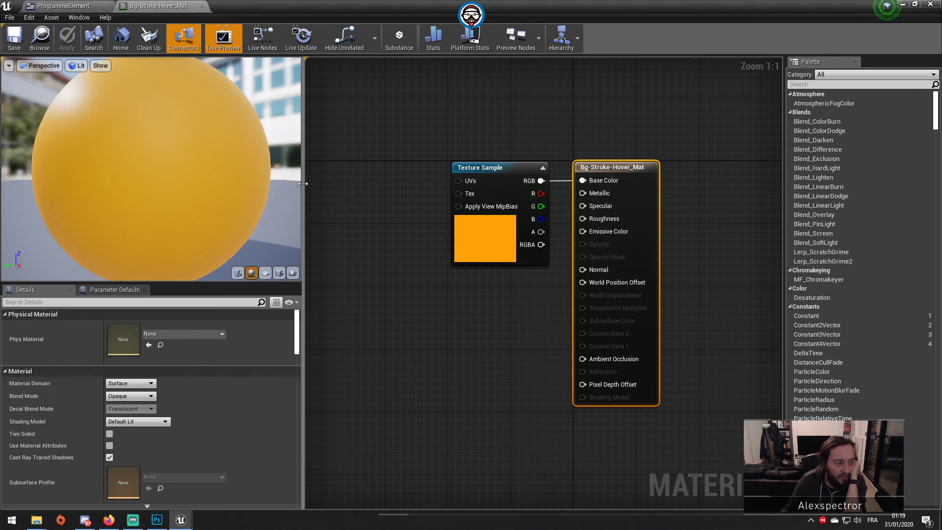
left_click_drag(303, 179, 265, 185)
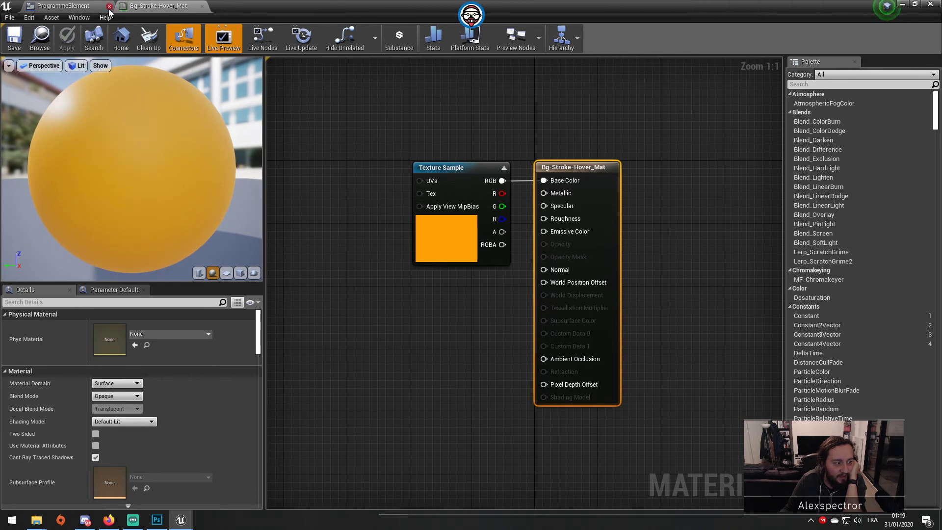
Return to the level and assign Bg-Stroke-Hover_Mat as the Element 0 material of Chair2.
left_click(78, 17)
left_click(69, 6)
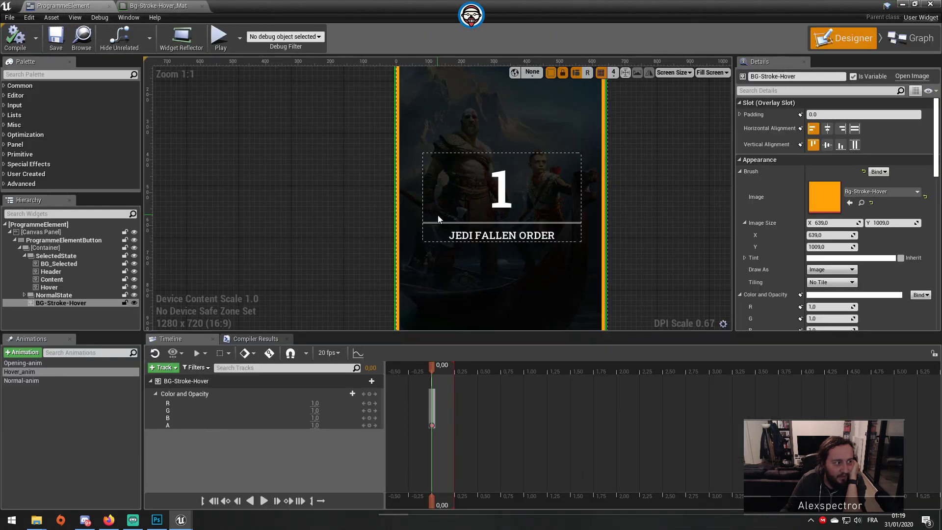
left_click(902, 4)
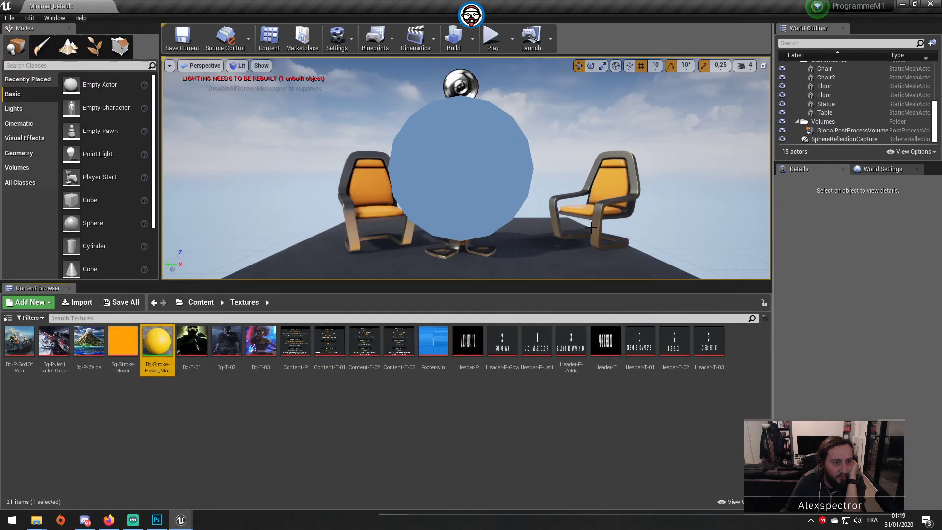
left_click(603, 189)
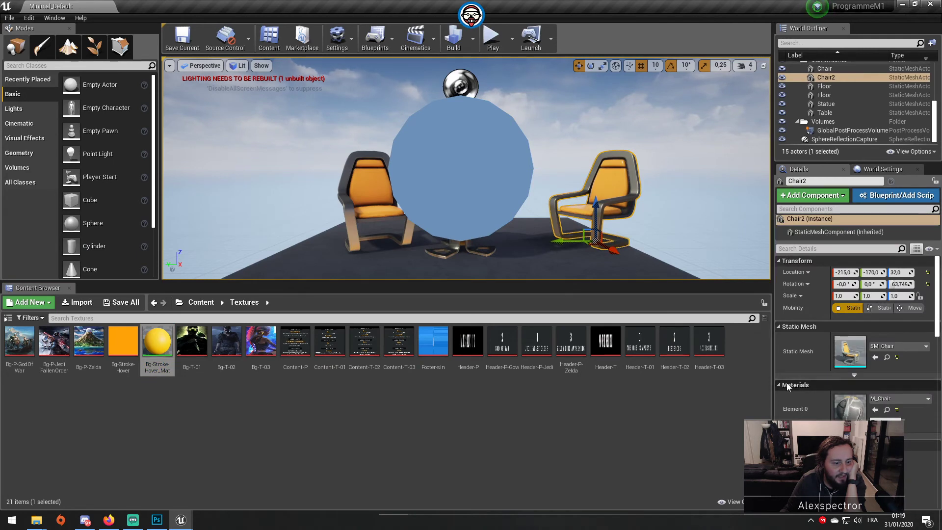
left_click(902, 399)
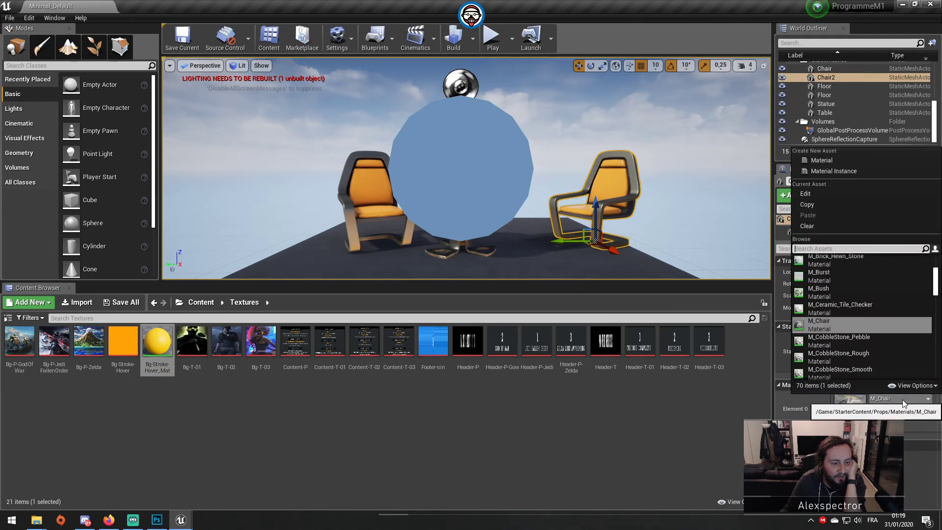
scroll(913, 326, "up", 3)
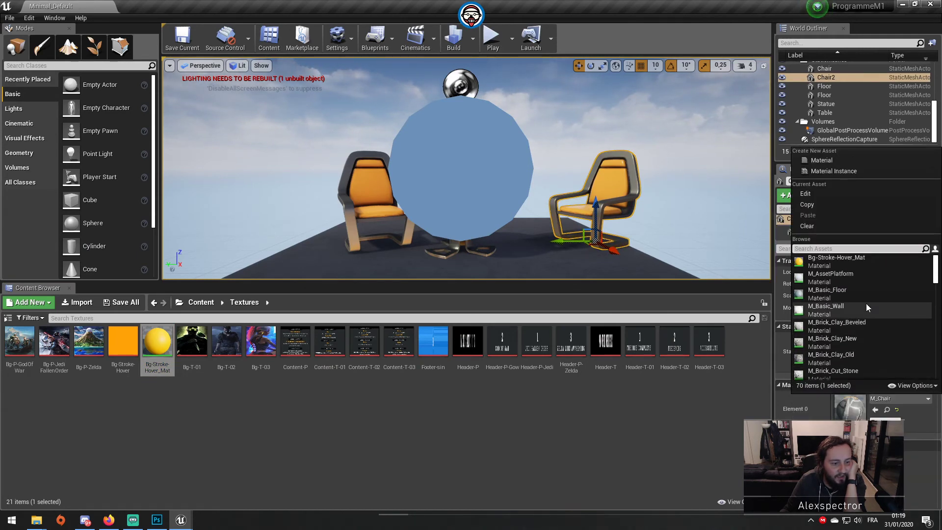
left_click(866, 258)
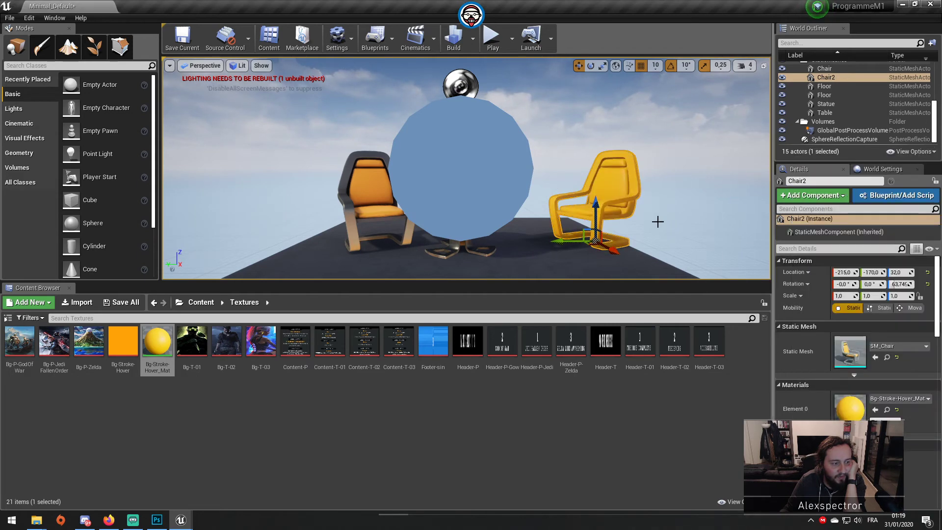
Inspect the Bg-Stroke-Hover_Mat material on Chair2 up close in the level and save the level.
scroll(663, 230, "up", 5)
scroll(667, 231, "down", 5)
right_click_drag(667, 221, 681, 238)
key("z")
key("z")
right_click_drag(618, 196, 663, 196)
right_click_drag(466, 169, 358, 122)
left_click(167, 42)
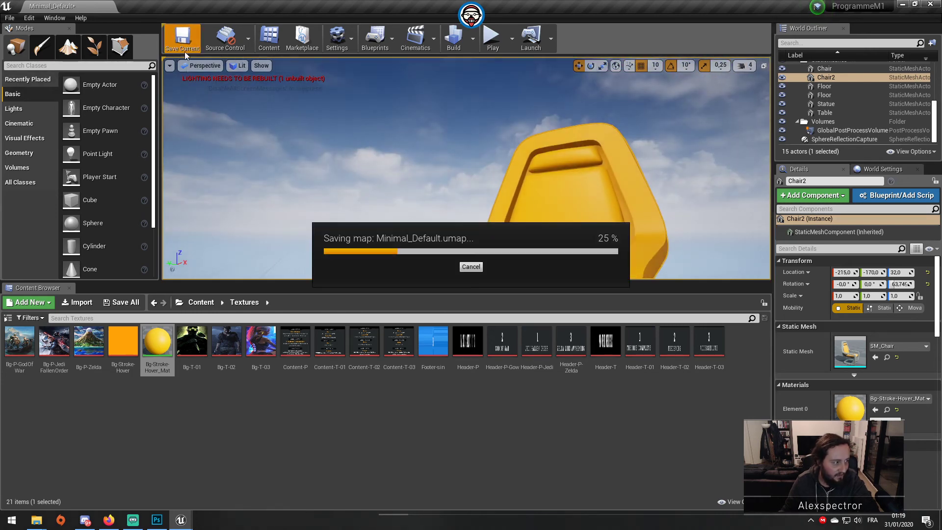
right_click_drag(298, 231, 299, 265)
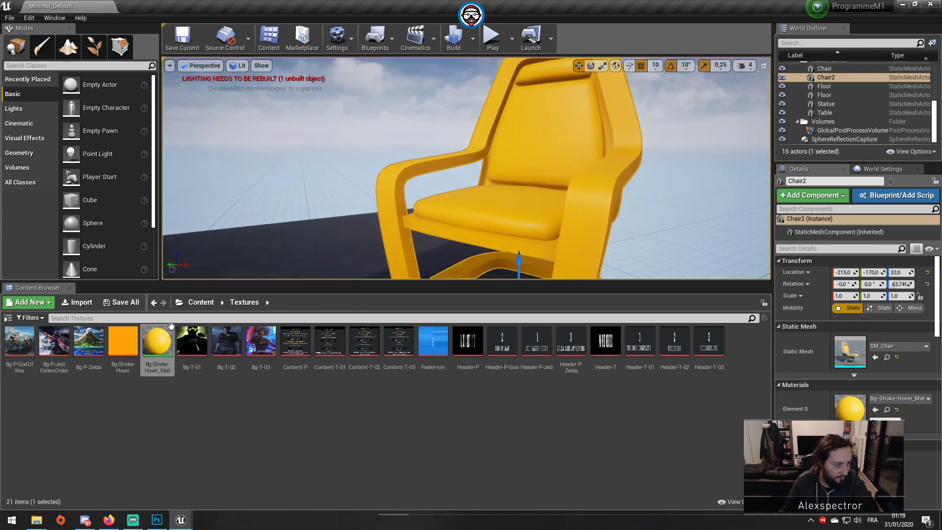
Reopen Bg-Stroke-Hover_Mat, space the Texture Sample away from the result node and set the Material Domain to User Interface.
double_click(157, 339)
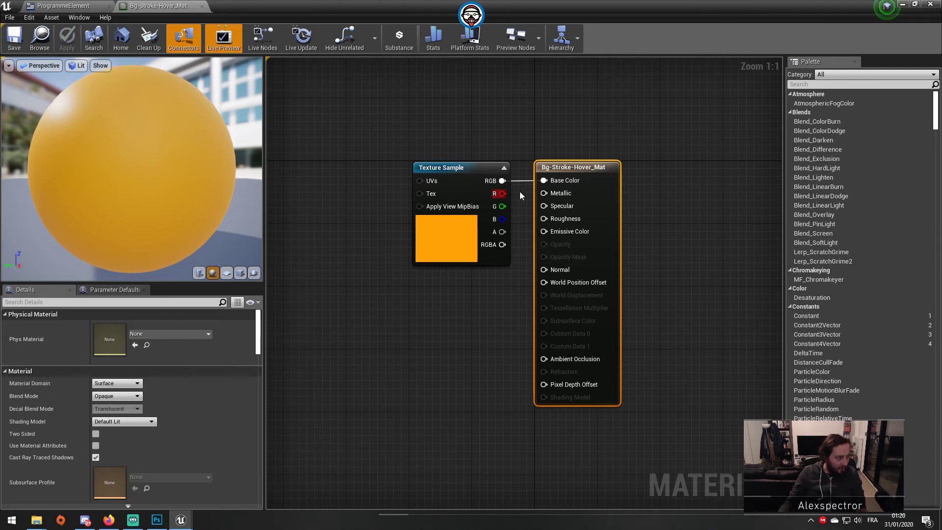
left_click_drag(452, 168, 370, 168)
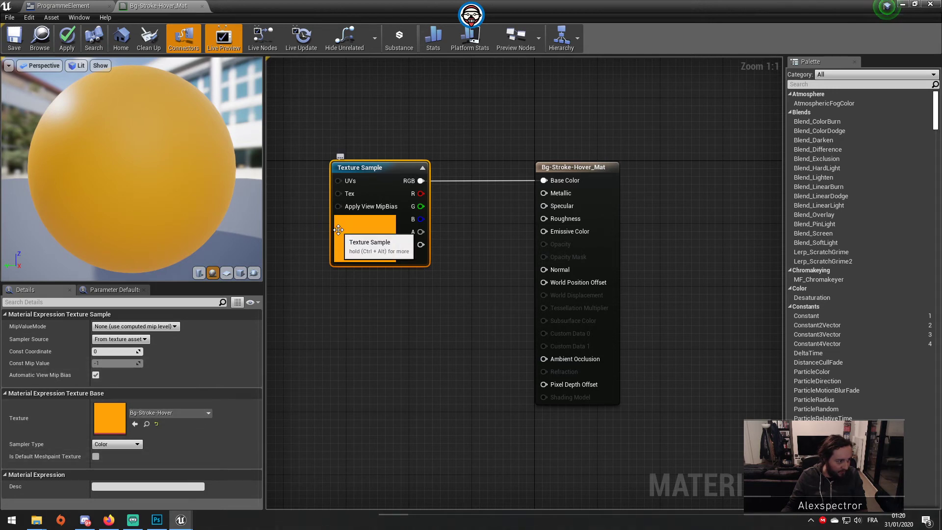
left_click(558, 173)
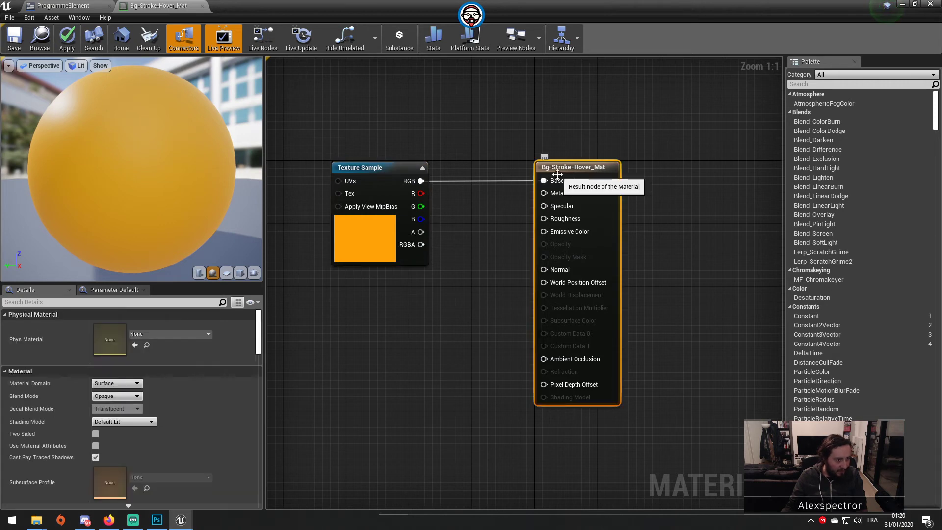
left_click(131, 383)
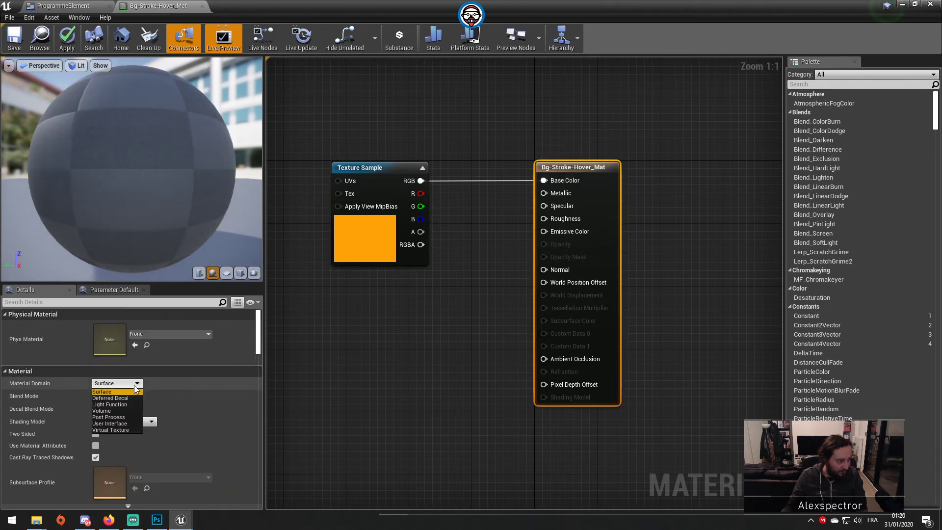
left_click(126, 423)
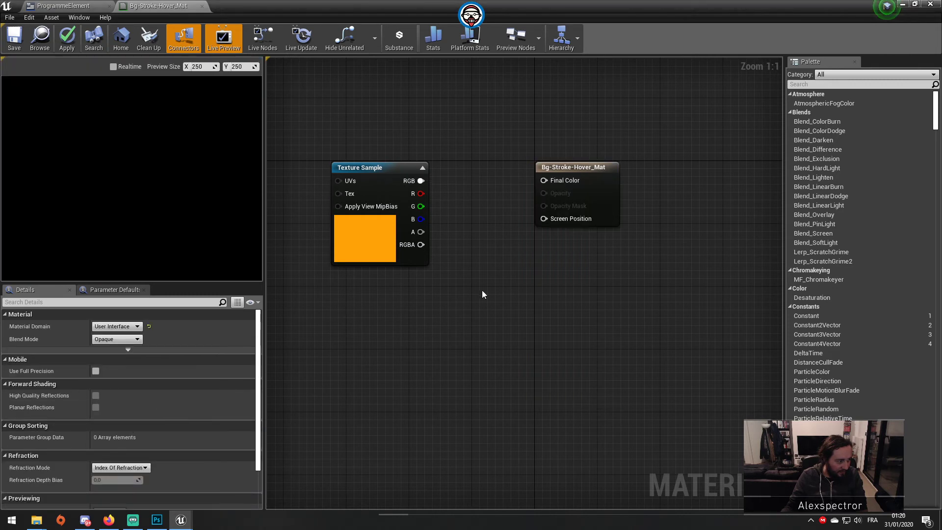
Connect the Texture Sample's RGB output to Final Color and save the material.
left_click_drag(421, 181, 544, 180)
right_click_drag(471, 357, 557, 374)
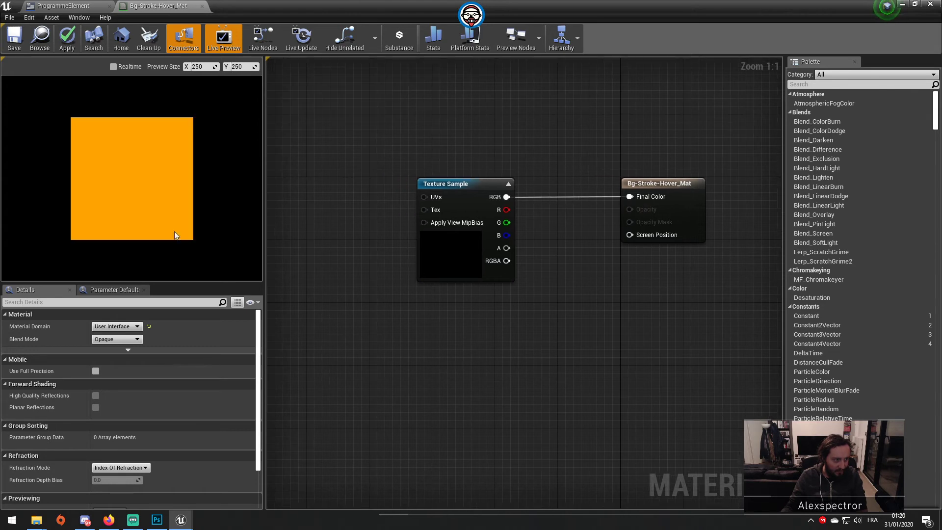
left_click(14, 39)
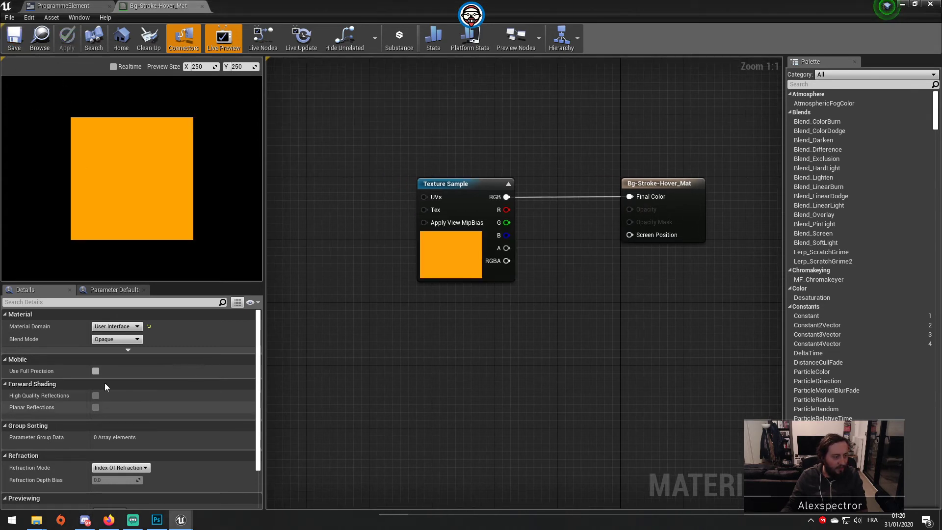
Set the Blend Mode to Translucent, connect the Texture Sample's RGBA output to Opacity and save the material.
left_click(116, 340)
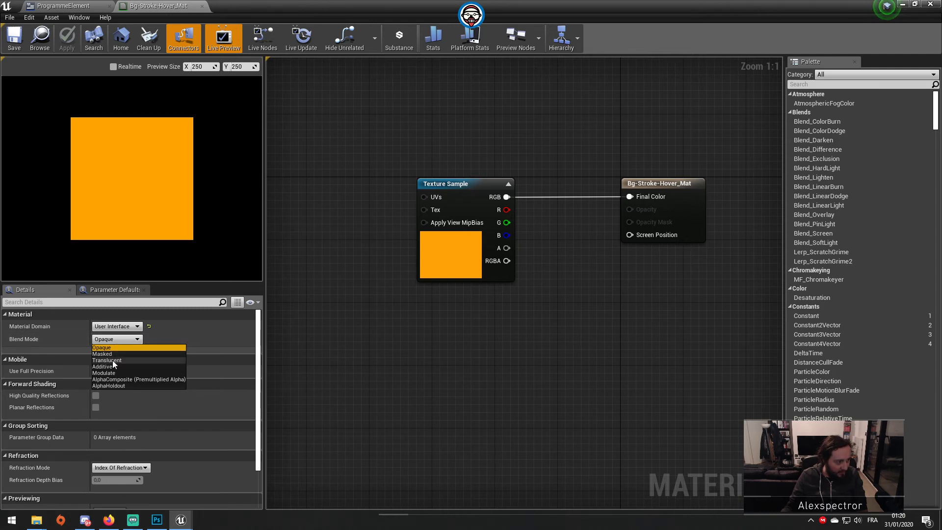
left_click(130, 359)
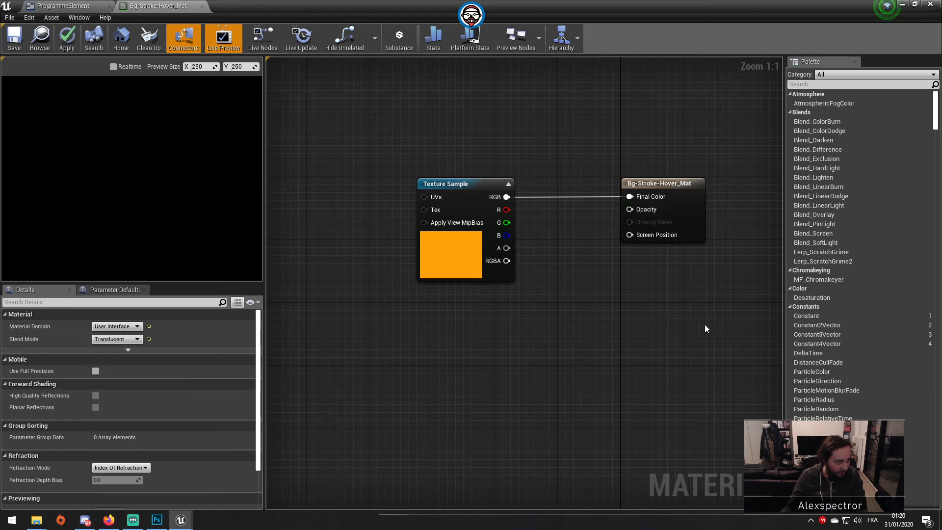
left_click_drag(629, 209, 506, 261)
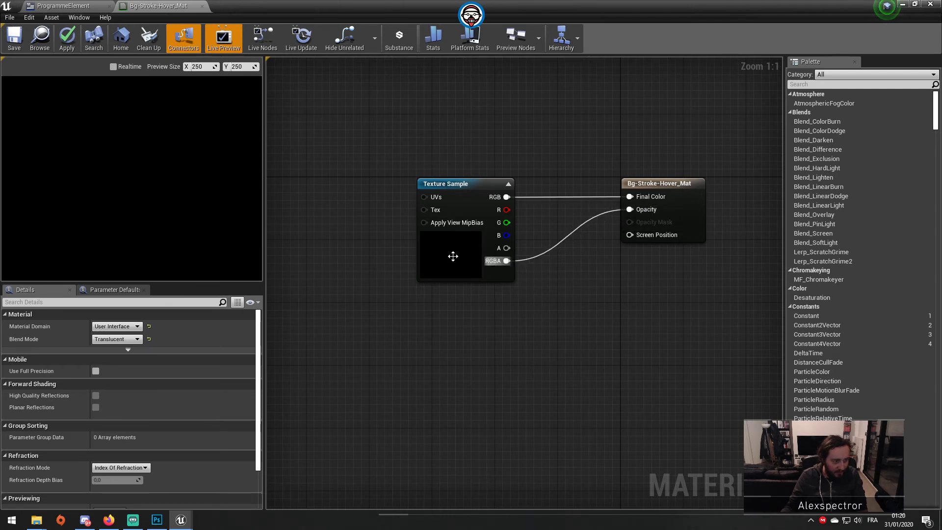
left_click(14, 38)
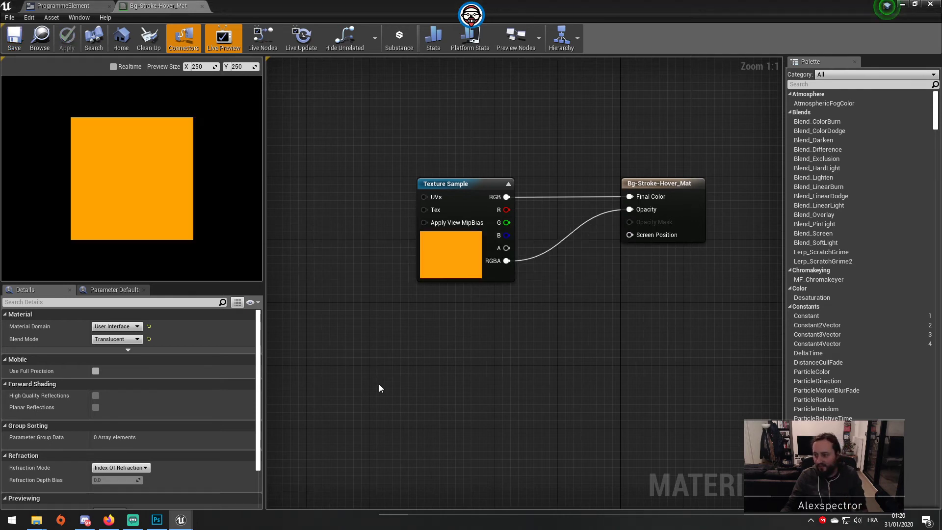
Replace the Opacity connection with the Texture Sample's alpha (A) output and save the material.
scroll(105, 166, "up", 5)
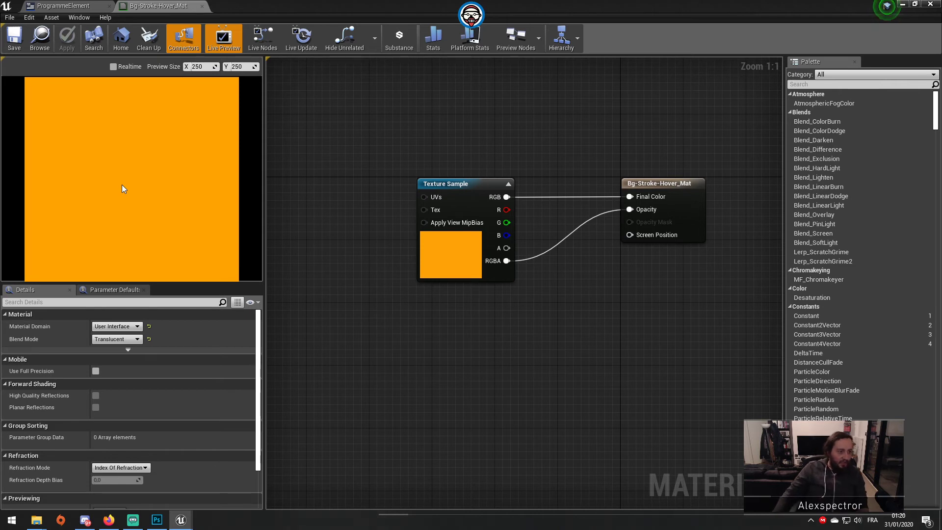
left_click_drag(506, 248, 631, 210)
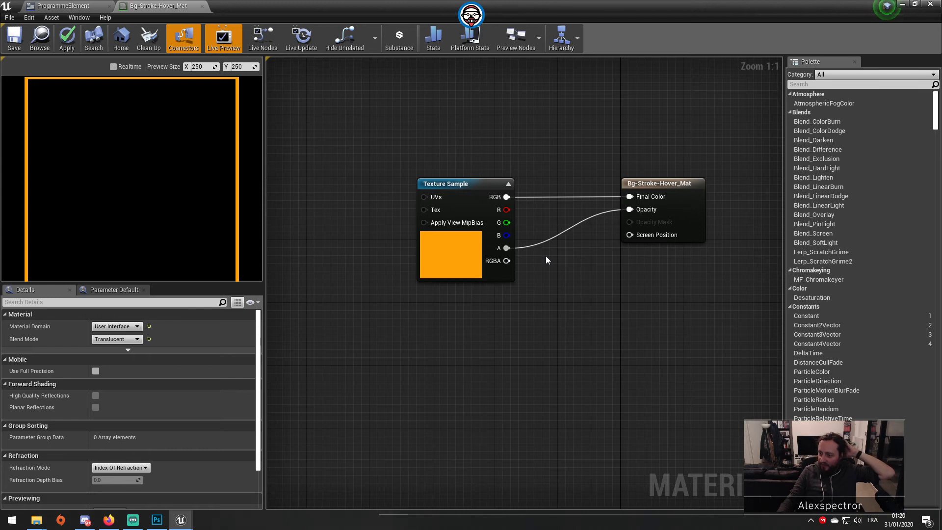
left_click(14, 38)
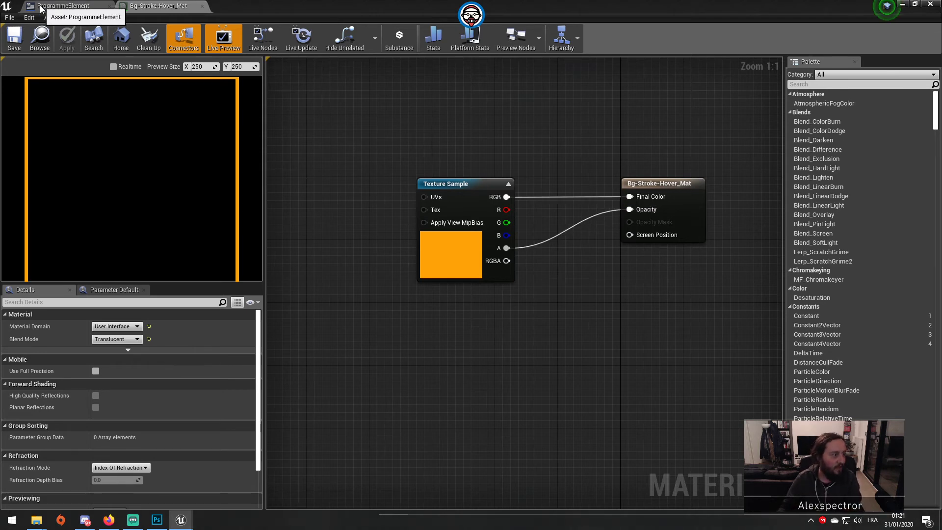
Compare the BG-Stroke-Hover image in the ProgrammeElement widget with the material's preview, adjusting the preview area's width.
left_click(64, 6)
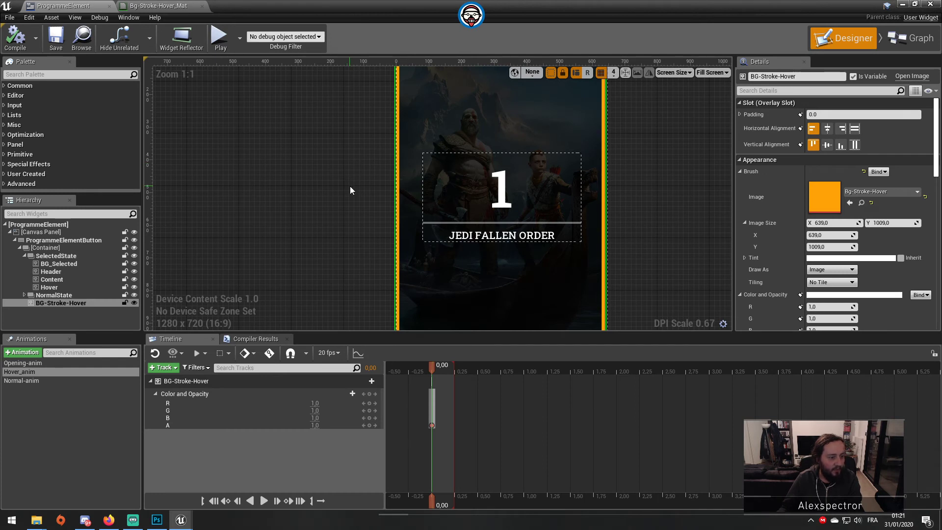
left_click(158, 5)
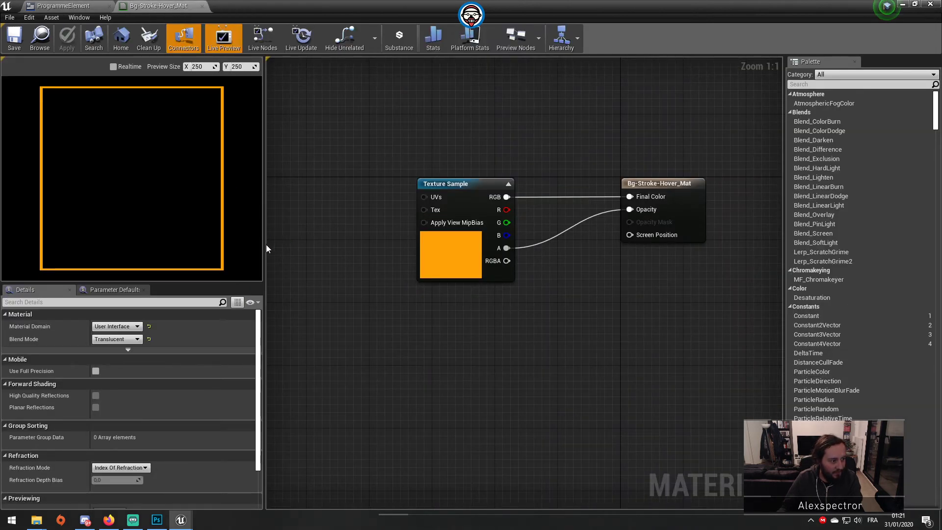
mouse_move(266, 245)
left_mouse_down()
mouse_move(349, 250)
mouse_move(212, 256)
mouse_move(278, 257)
left_mouse_up()
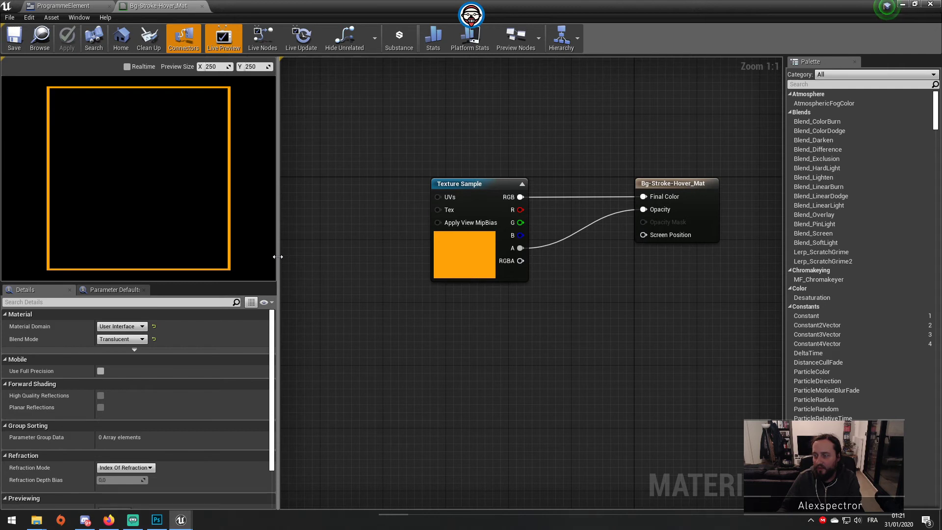
left_click_drag(277, 257, 246, 258)
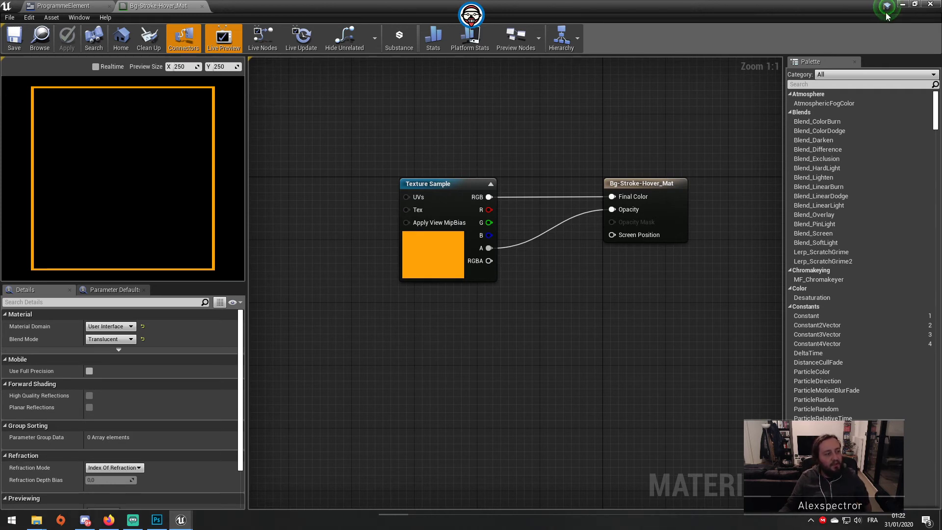
Return to the level editor, start a new project and examine the First Person, Flying and Handheld AR Blueprint templates.
left_click(901, 5)
left_click(5, 17)
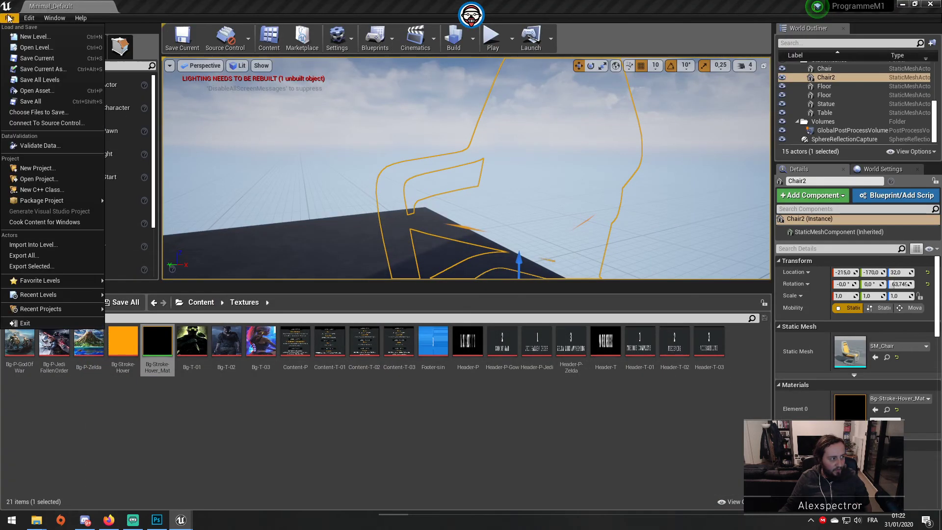
left_click(58, 168)
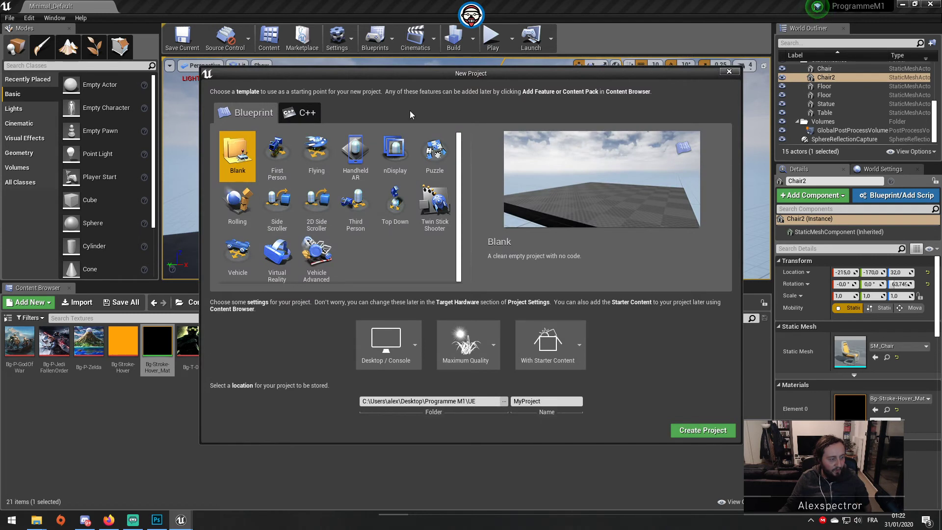
left_click(277, 156)
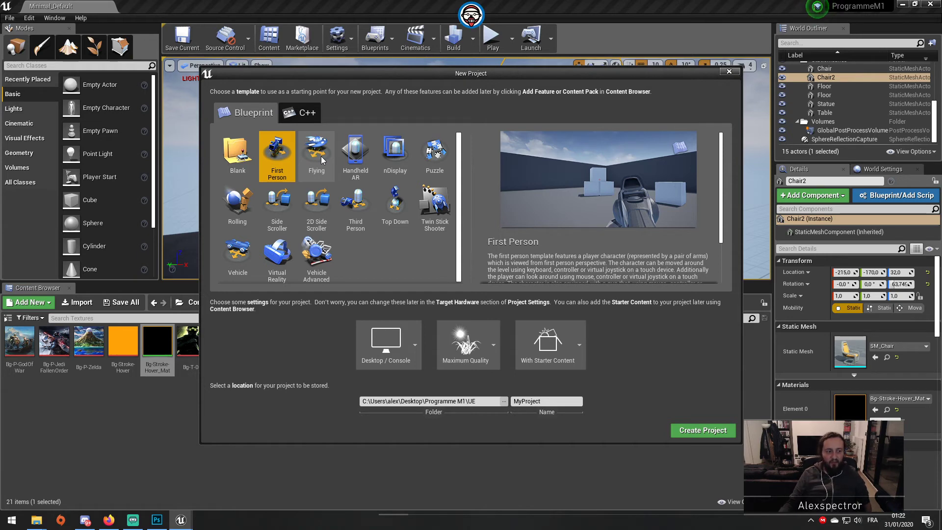
scroll(687, 227, "down", 3)
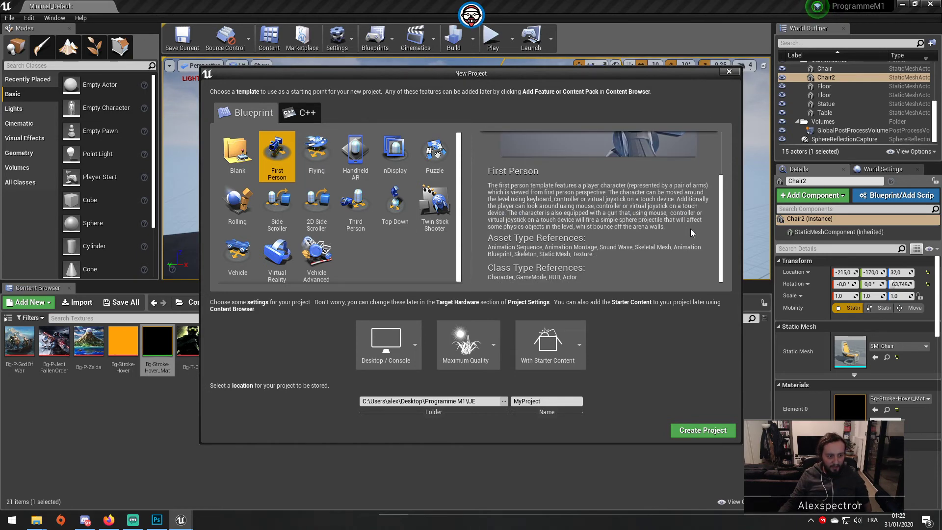
scroll(692, 237, "up", 3)
left_click(316, 153)
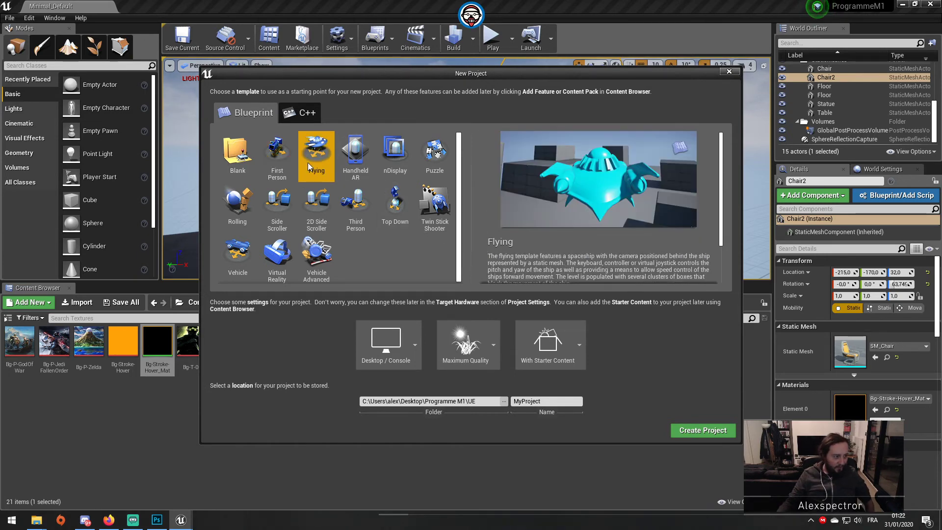
left_click(356, 174)
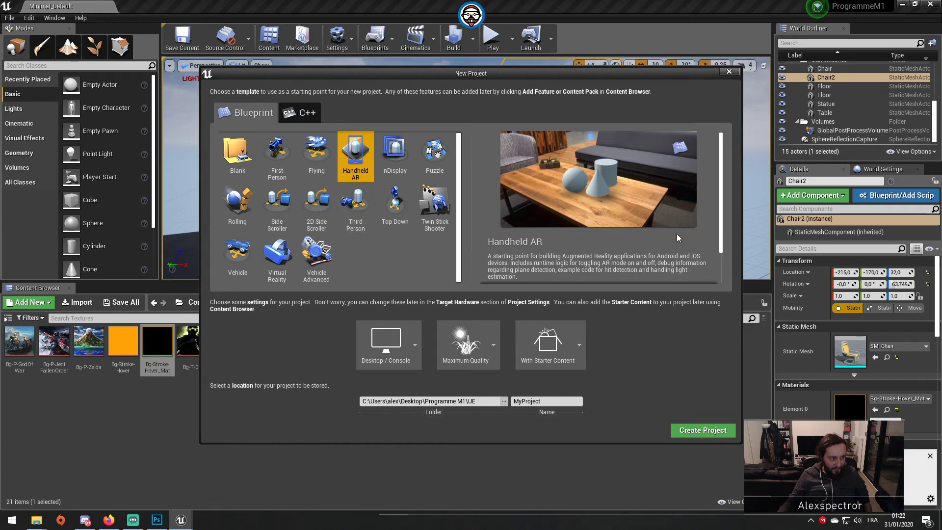
scroll(678, 238, "down", 2)
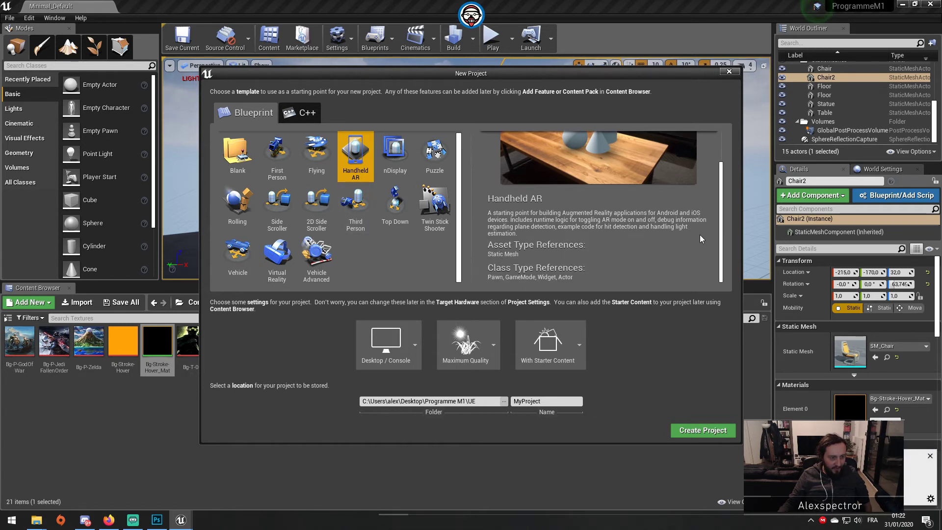
Examine the Top Down, Side Scroller, 2D Side Scroller and Vehicle templates, then close the New Project window without creating a project.
left_click(397, 212)
scroll(360, 221, "up", 1)
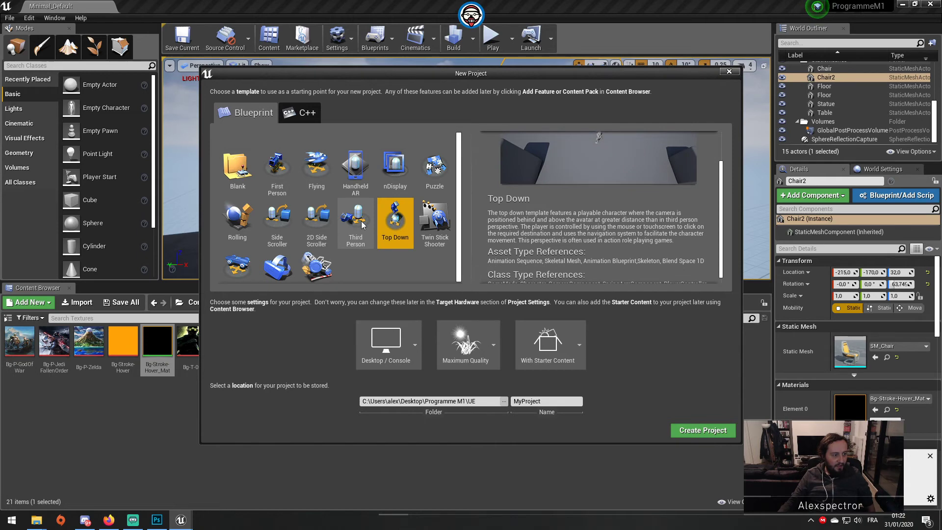
left_click(313, 221)
left_click(276, 223)
left_click(313, 224)
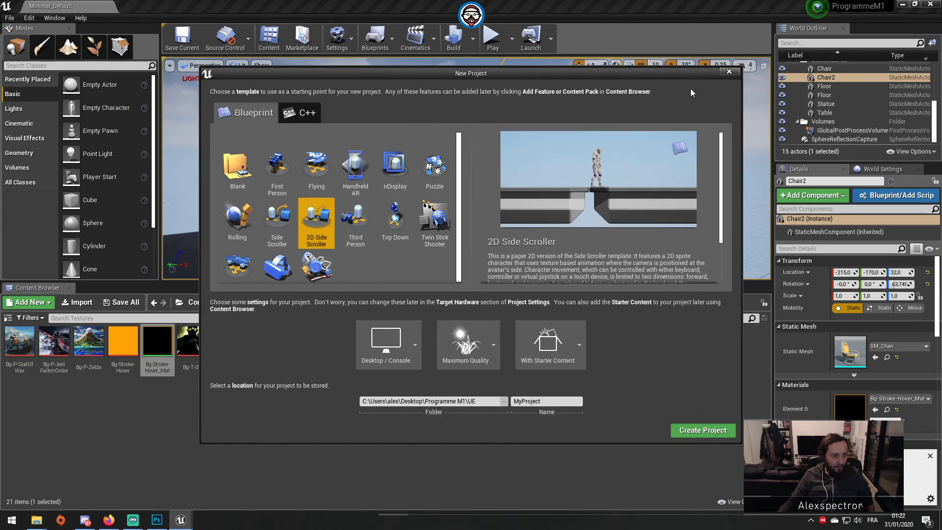
left_click(234, 273)
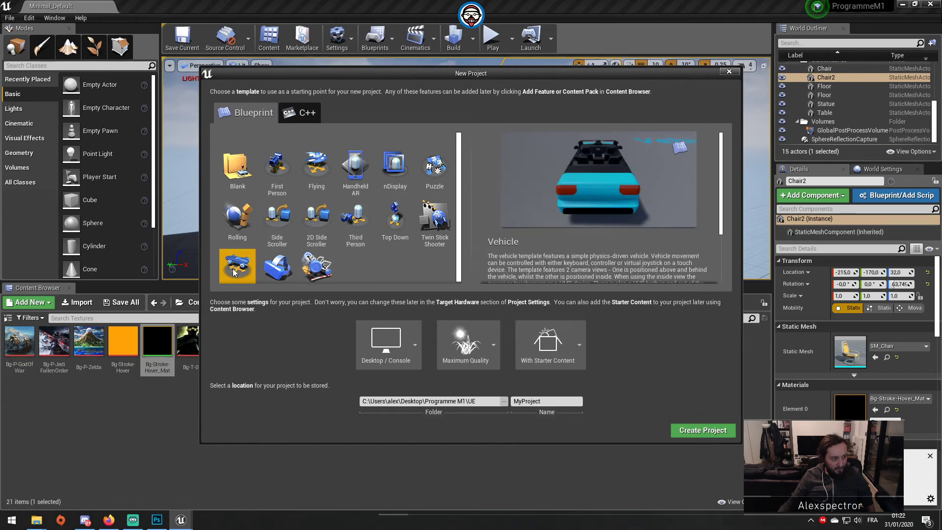
left_click(729, 72)
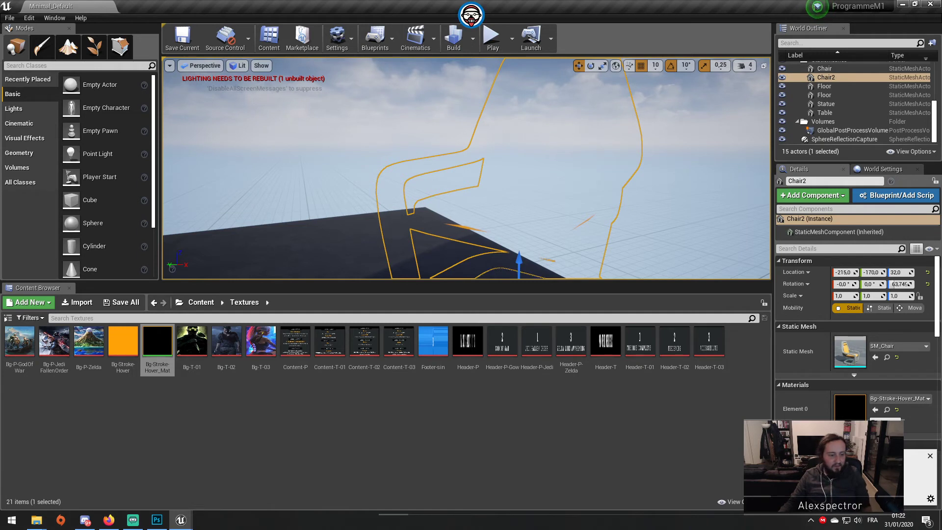
Switch to Firefox to view the easing curves image and return to the Unreal level editor.
mouse_move(108, 522)
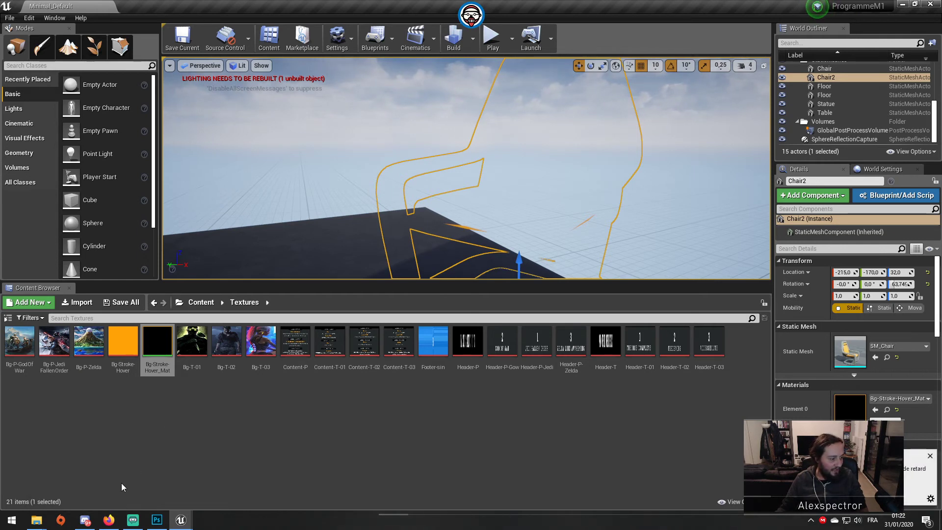
left_click(109, 519)
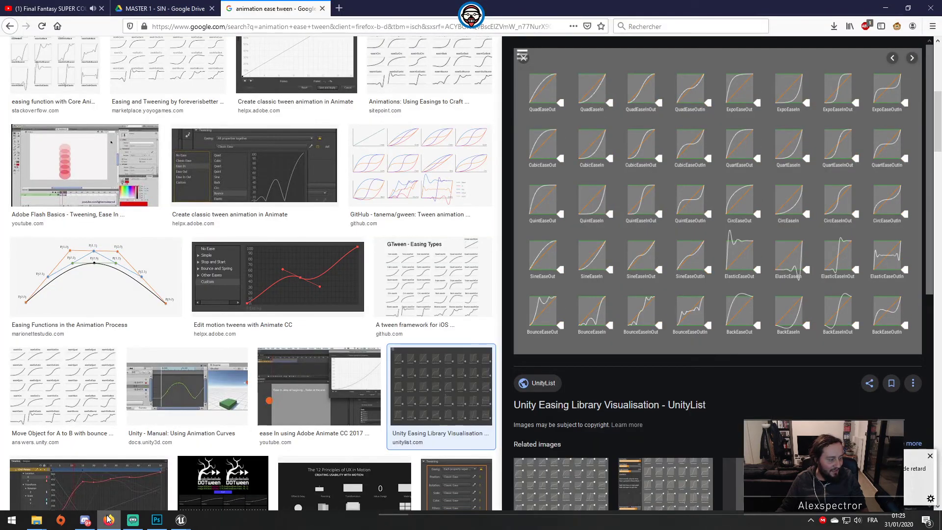
left_click(108, 519)
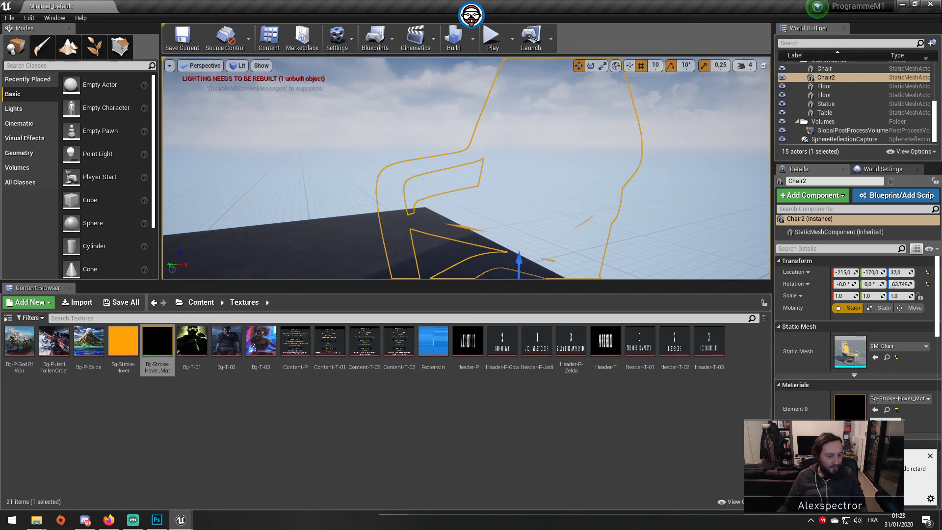
left_click(109, 520)
left_click(109, 519)
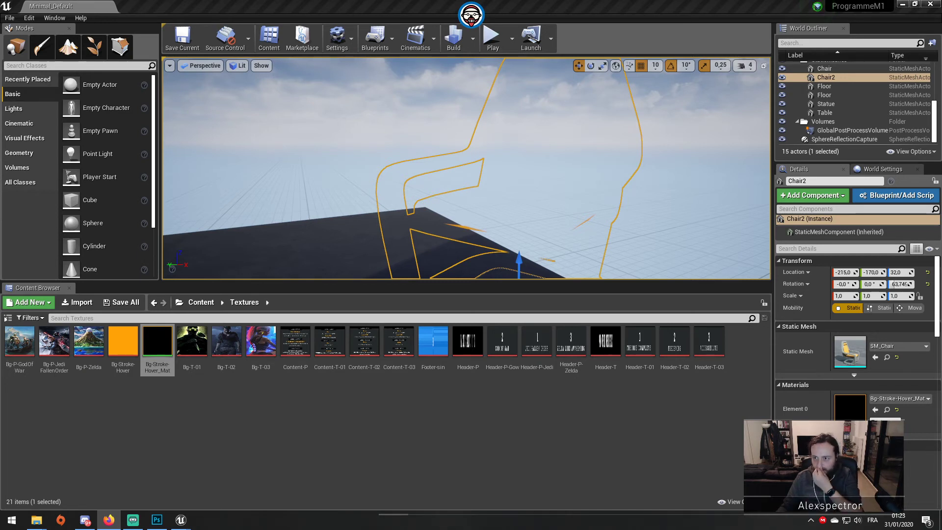
Play the level to check the hover outline on the programme panels, then stop the play session.
key("alt+Tab")
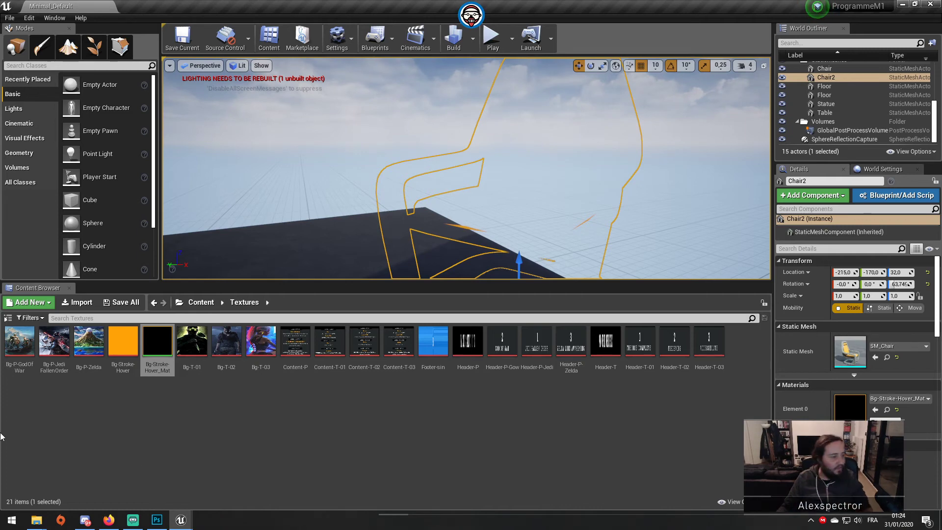
scroll(349, 237, "up", 5)
scroll(382, 219, "down", 8)
right_click_drag(382, 219, 397, 242)
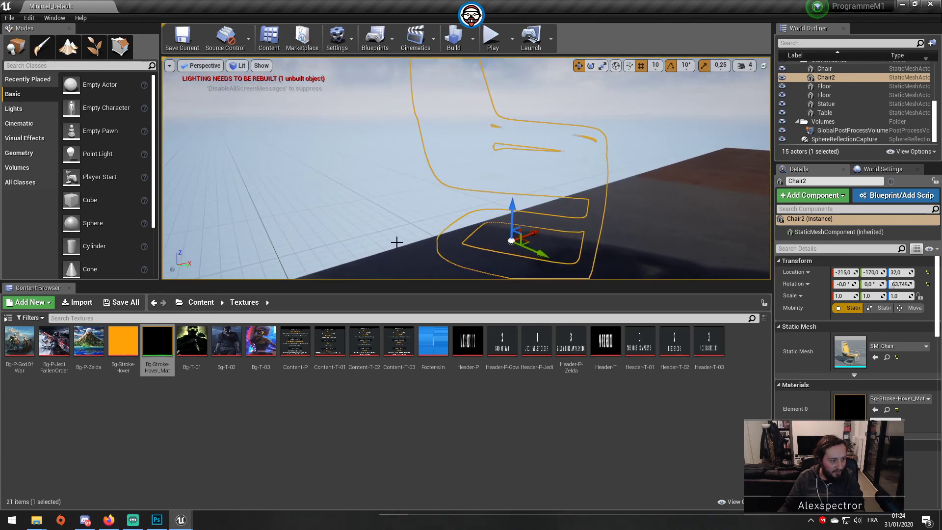
left_click(491, 36)
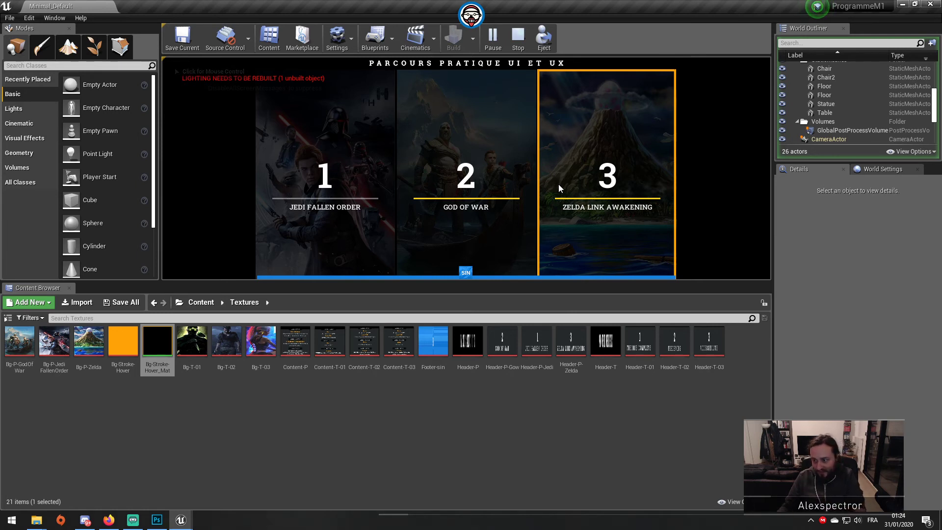
left_click(519, 39)
right_click_drag(581, 196, 658, 199)
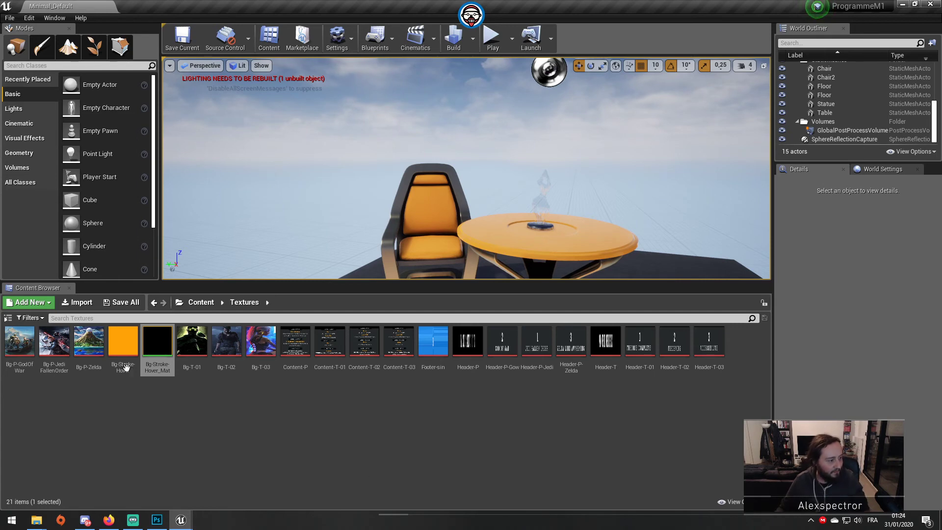
Open the Bg-Stroke-Hover_Mat material, feed a Rotator node into the Texture Sample's UVs and save the material.
double_click(146, 345)
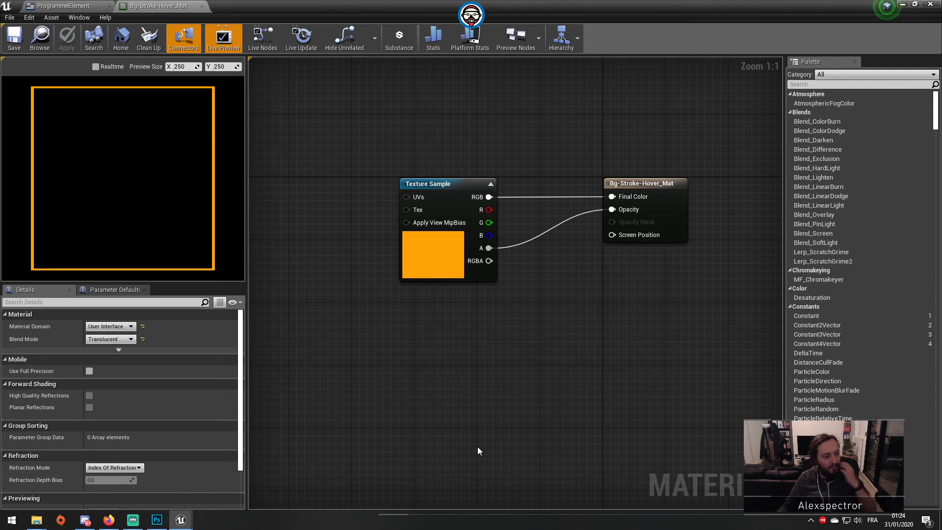
right_click_drag(477, 446, 403, 393)
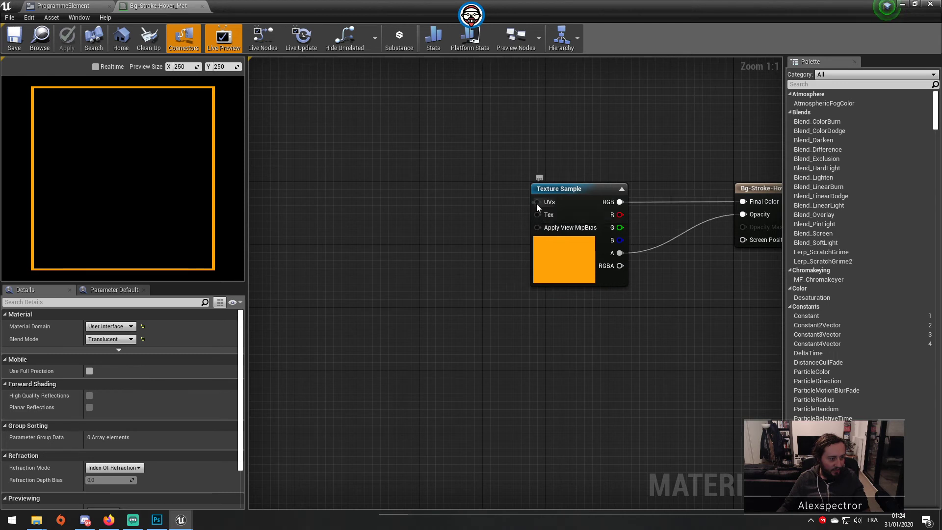
left_click_drag(537, 202, 448, 221)
type("rota")
key("Return")
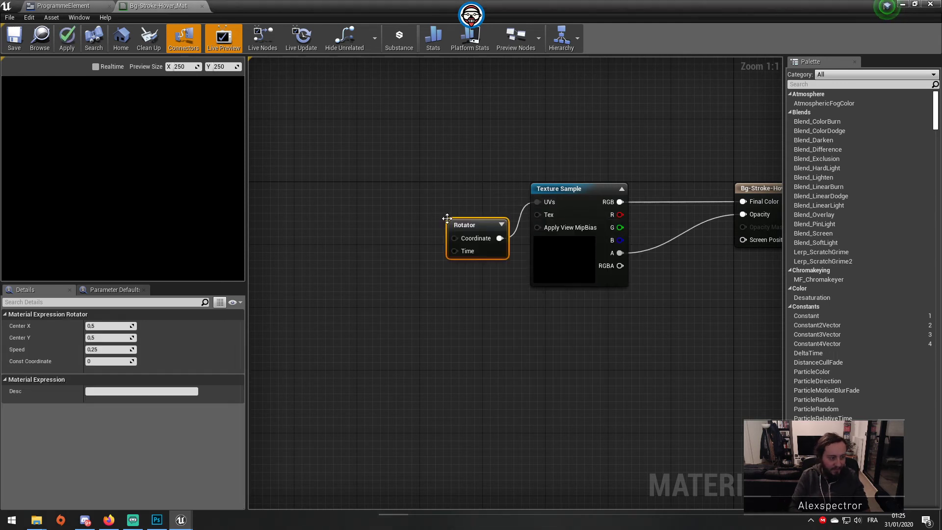
left_click_drag(463, 226, 451, 197)
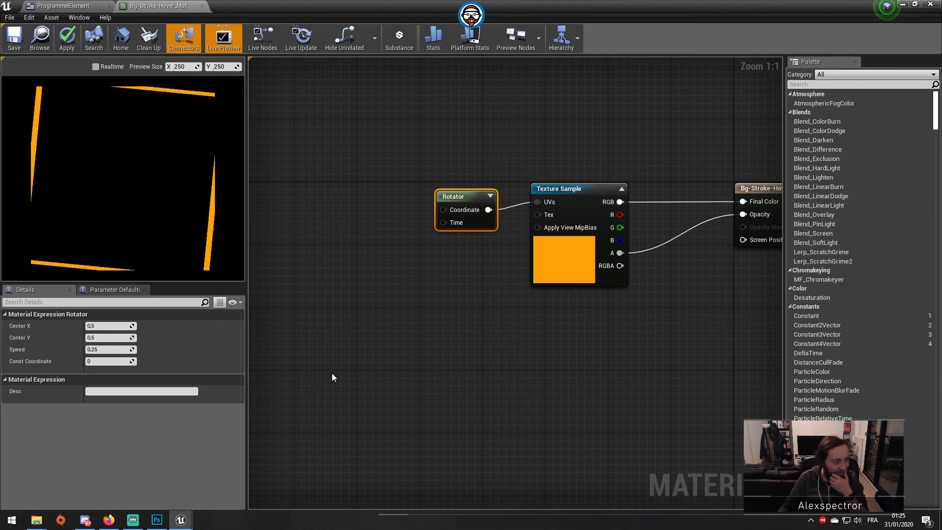
left_click(14, 38)
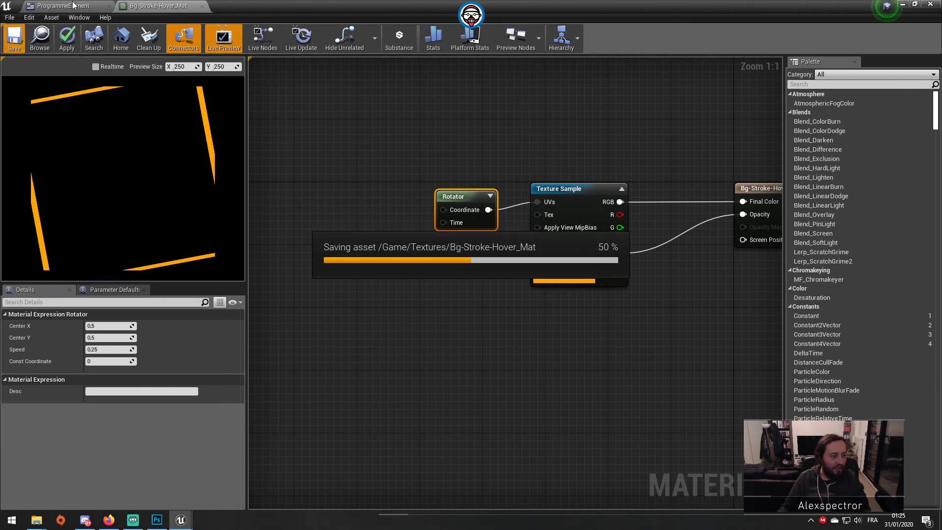
In the ProgrammeElement widget, assign Bg-Stroke-Hover_Mat as the BG-Stroke-Hover image, then compile and save the widget.
left_click(73, 6)
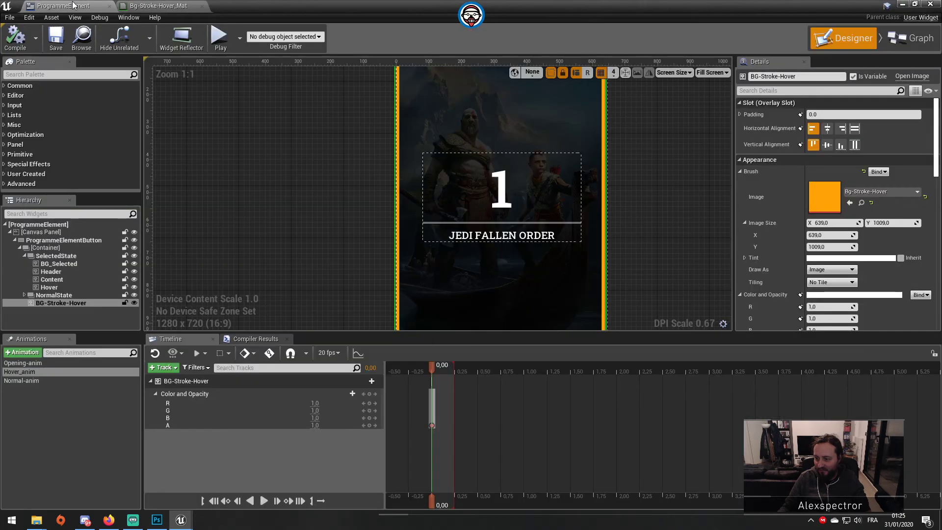
left_click(872, 191)
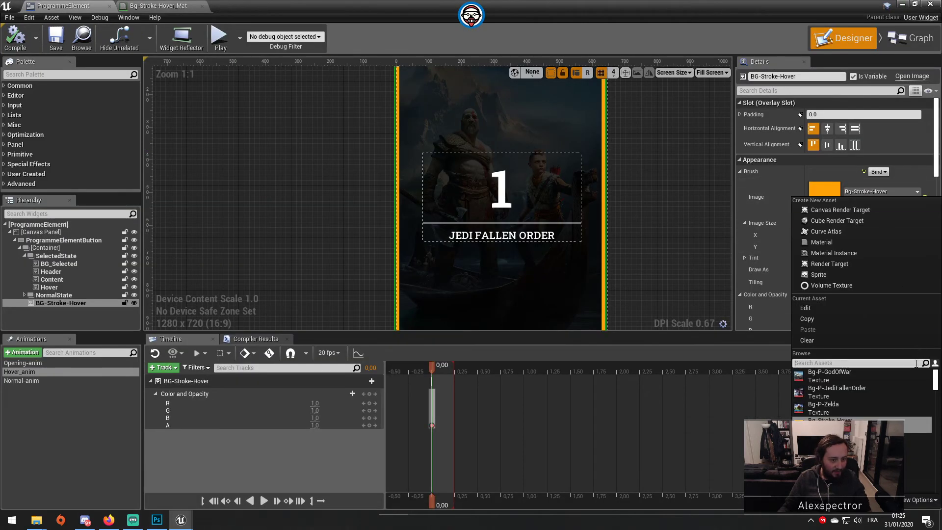
scroll(894, 410, "down", 5)
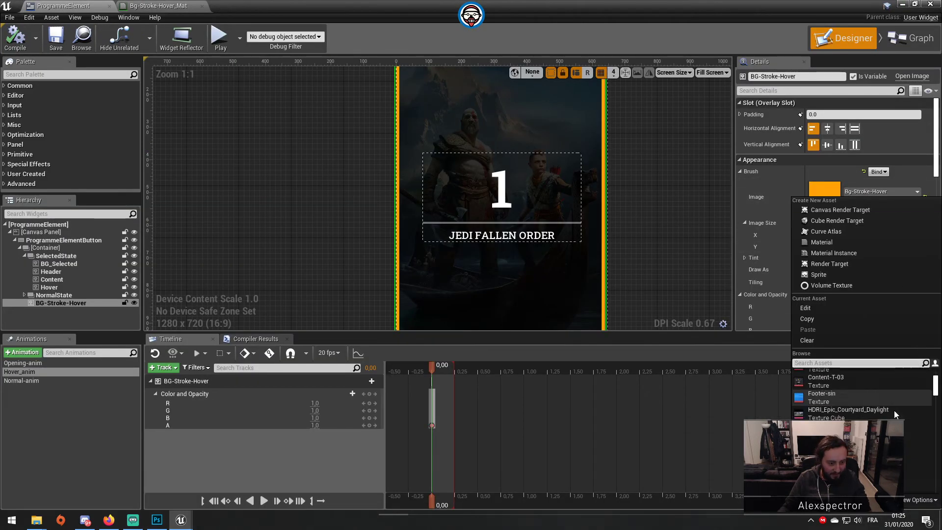
scroll(901, 421, "down", 10)
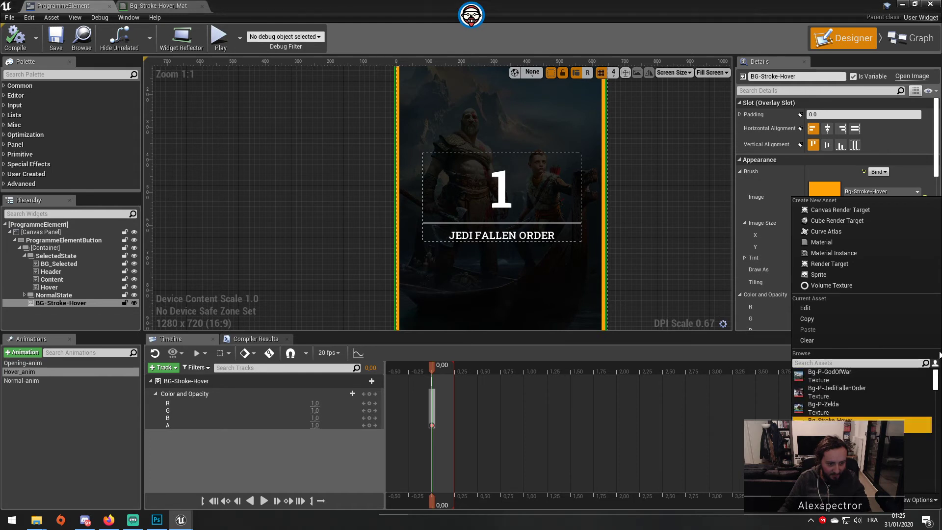
left_click_drag(935, 406, 936, 380)
left_click(917, 440)
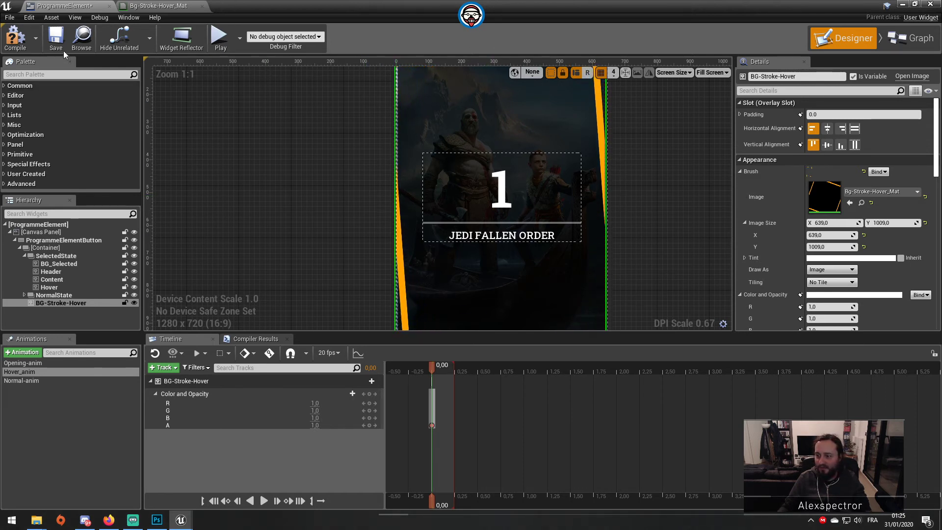
left_click(14, 31)
left_click(56, 41)
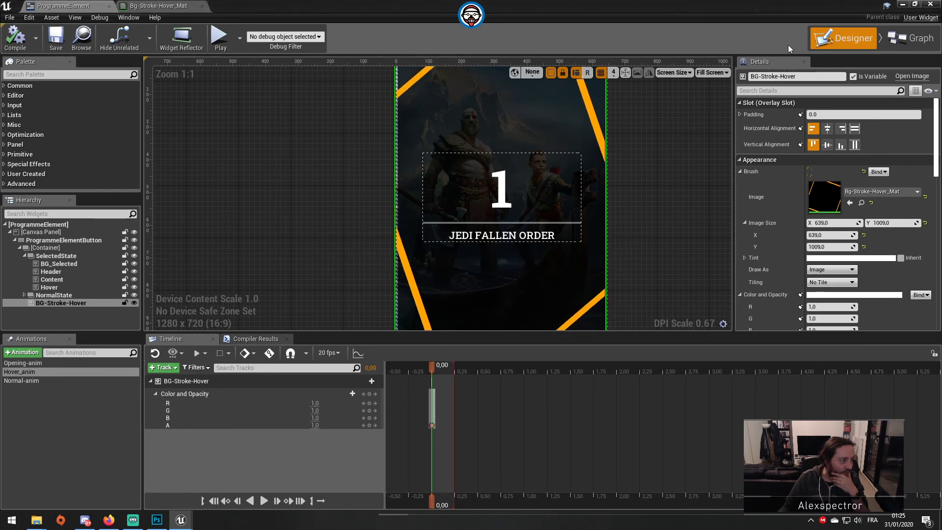
Play the level in full screen to check the rotating outline, selecting the Jedi Fallen Order panel, then end the session.
left_click(902, 5)
left_click(491, 35)
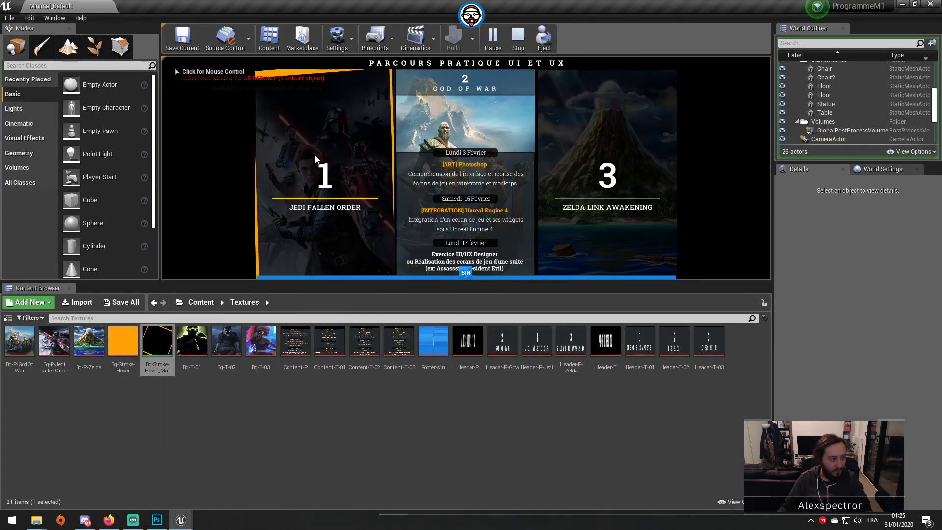
key("F11")
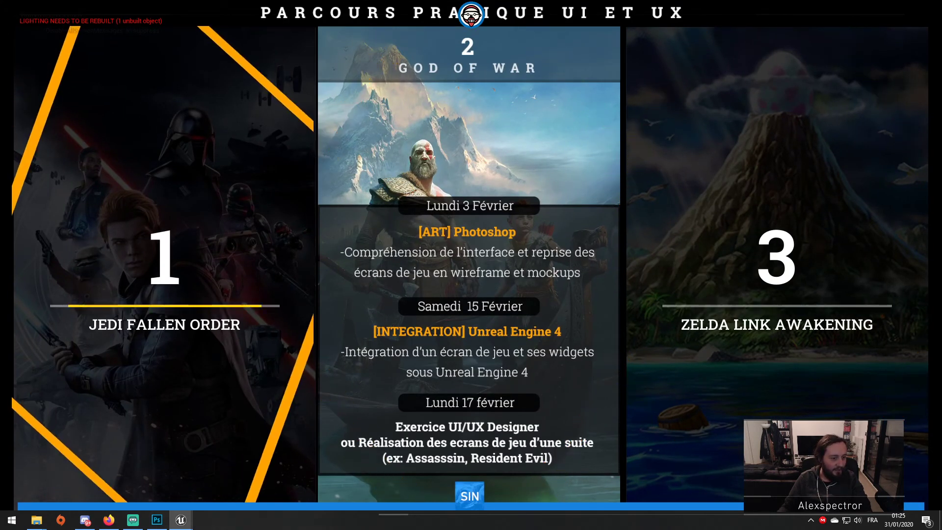
left_click(169, 185)
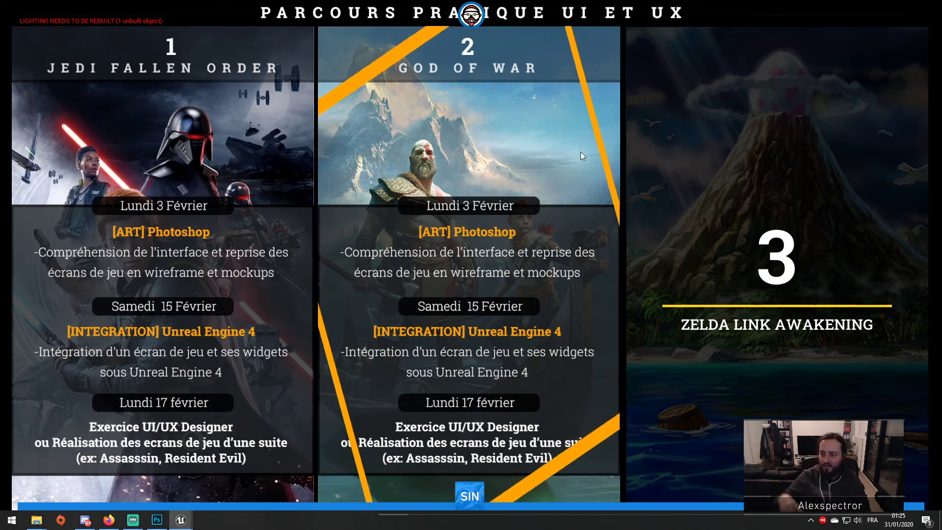
key("Escape")
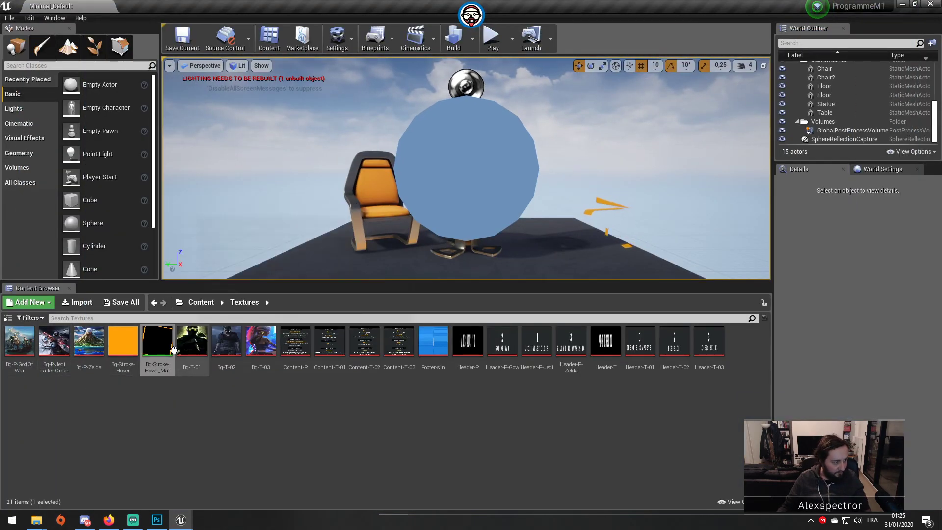
Disconnect the Rotator node from the Texture Sample in Bg-Stroke-Hover_Mat and save the material.
double_click(170, 342)
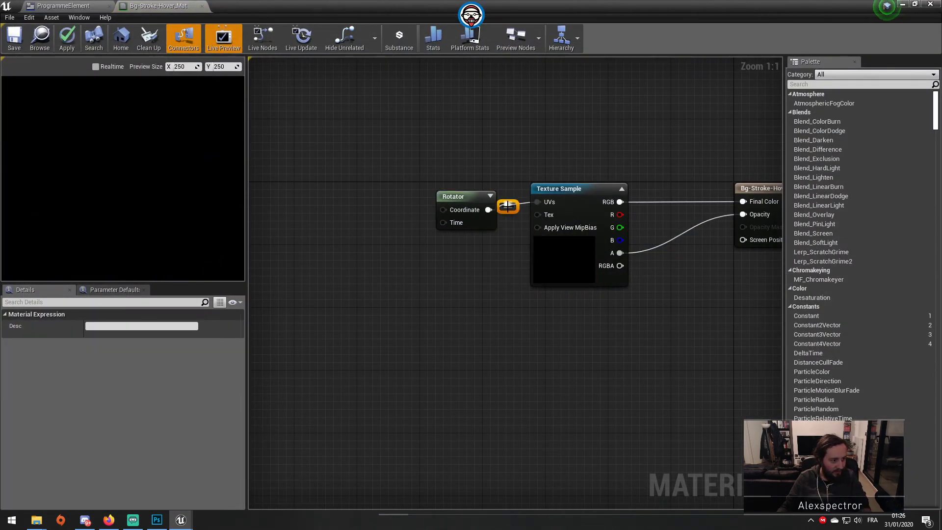
left_click(486, 346)
key("ctrl+s")
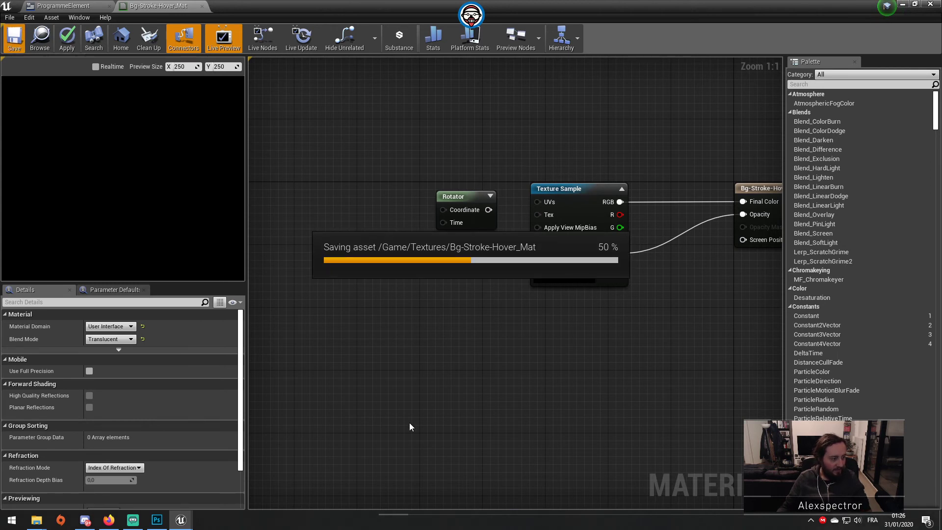
Switch to Photoshop and open Bg-Stroke-Hover.png from the Textures folder of Programme M1.
left_click(157, 520)
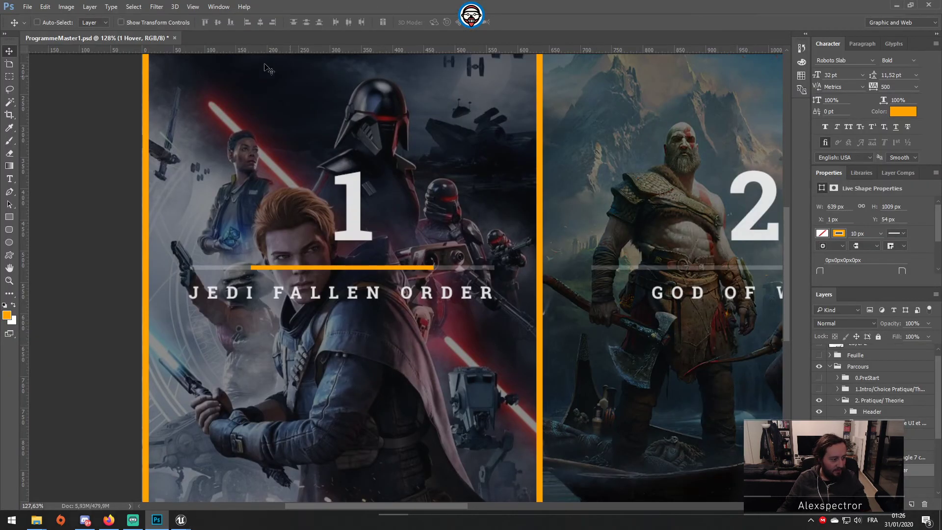
left_click(28, 7)
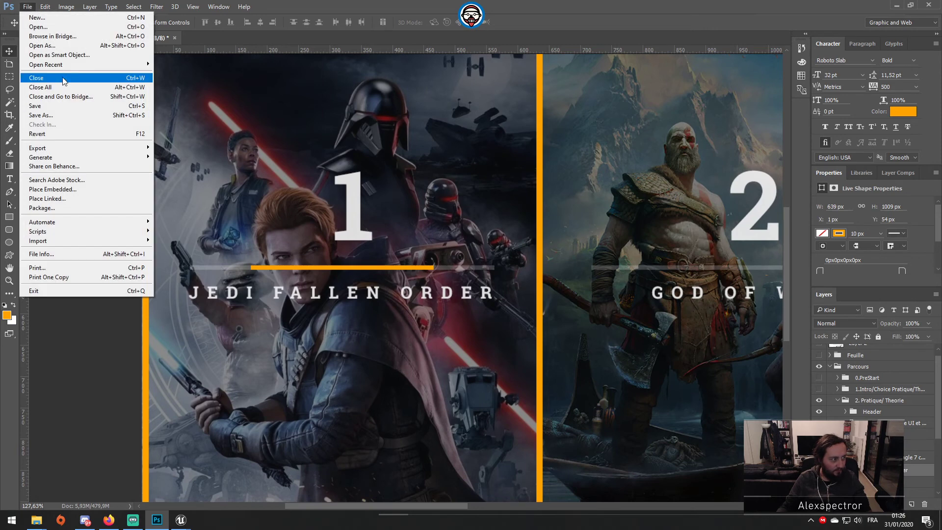
left_click(79, 31)
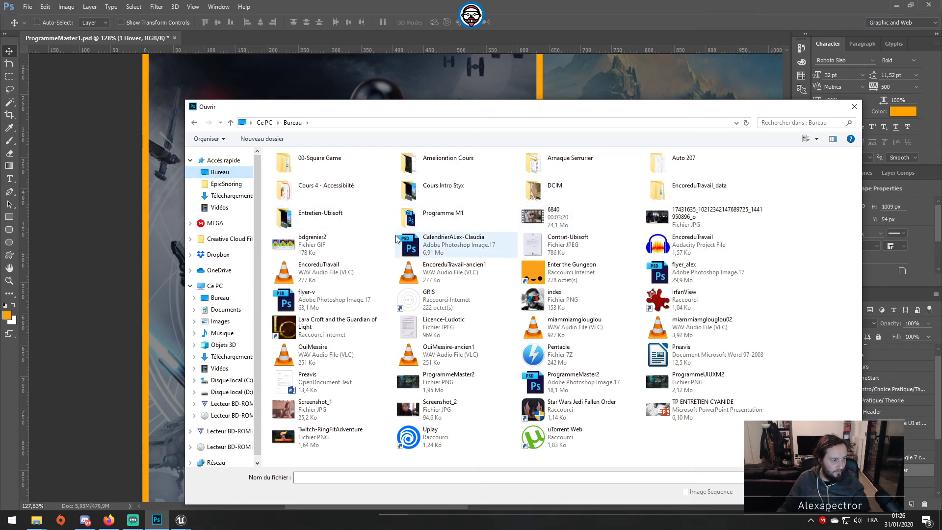
left_click(416, 224)
double_click(417, 224)
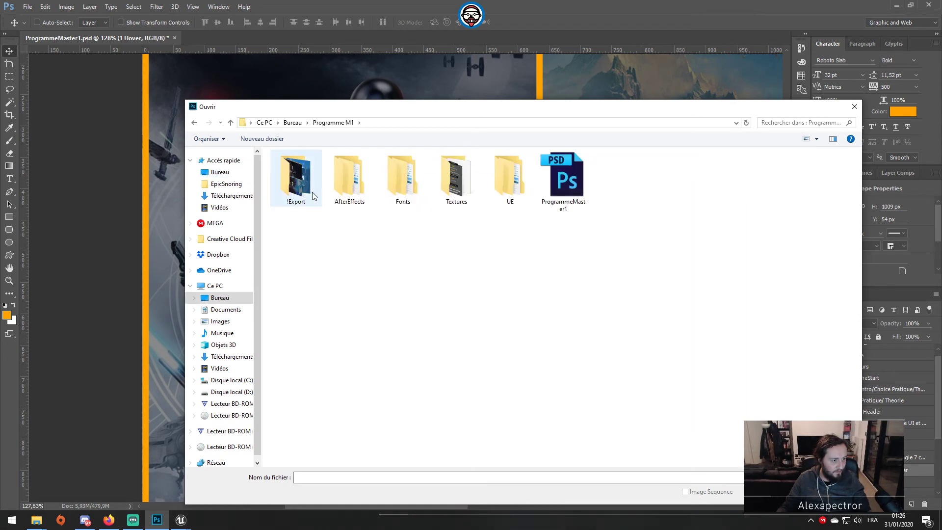
double_click(476, 177)
double_click(458, 179)
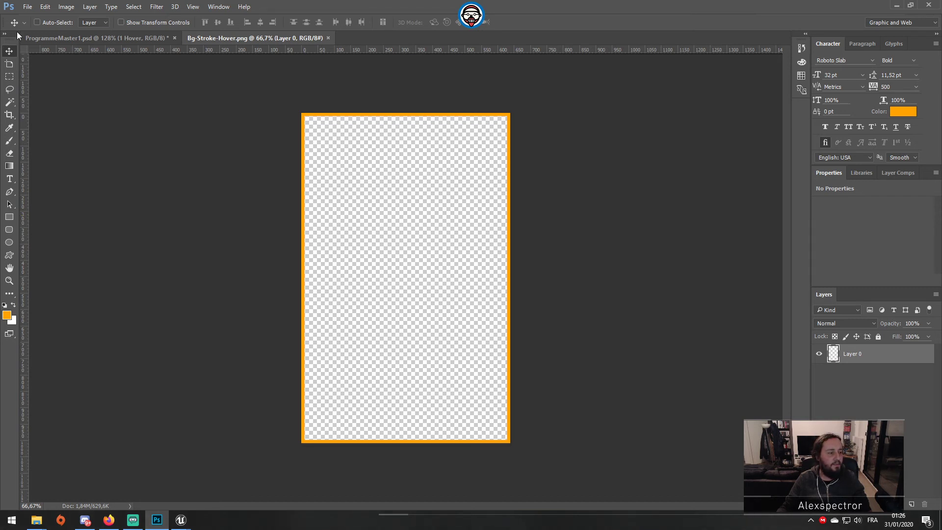
Create a new document 512 pixels wide and 512 pixels high with a white background.
left_click(27, 7)
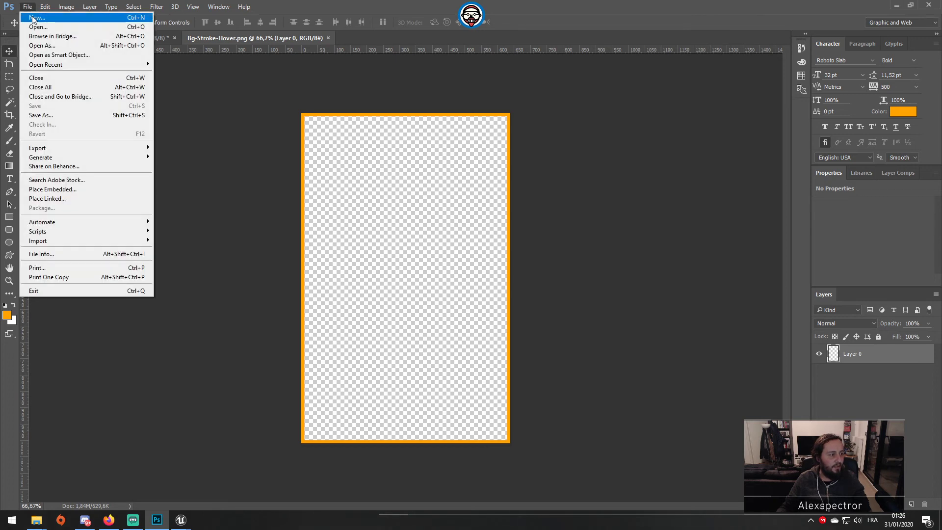
left_click(39, 18)
double_click(211, 83)
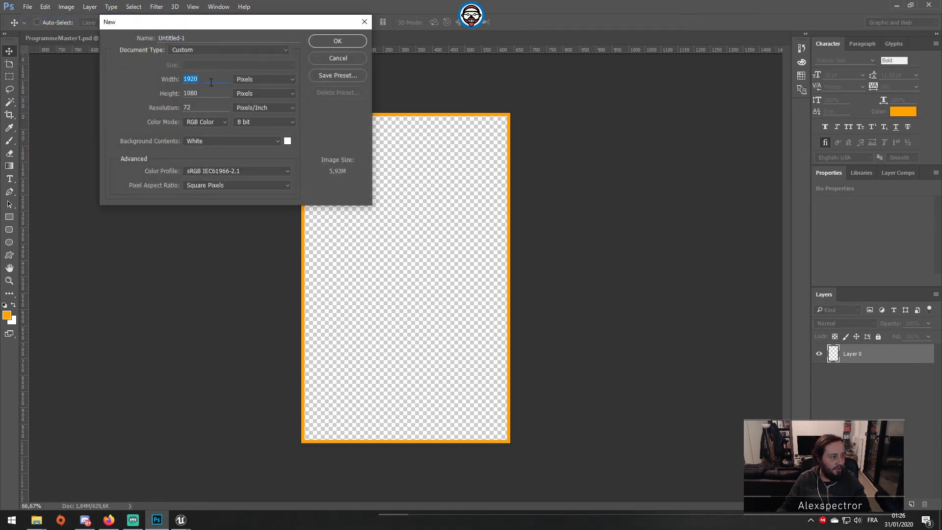
type("512")
left_click(213, 93)
type("12")
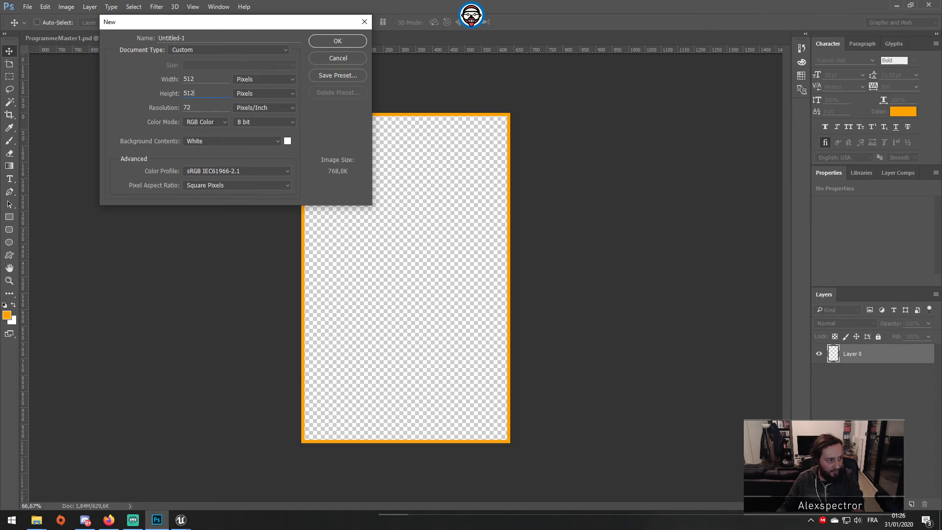
key("Return")
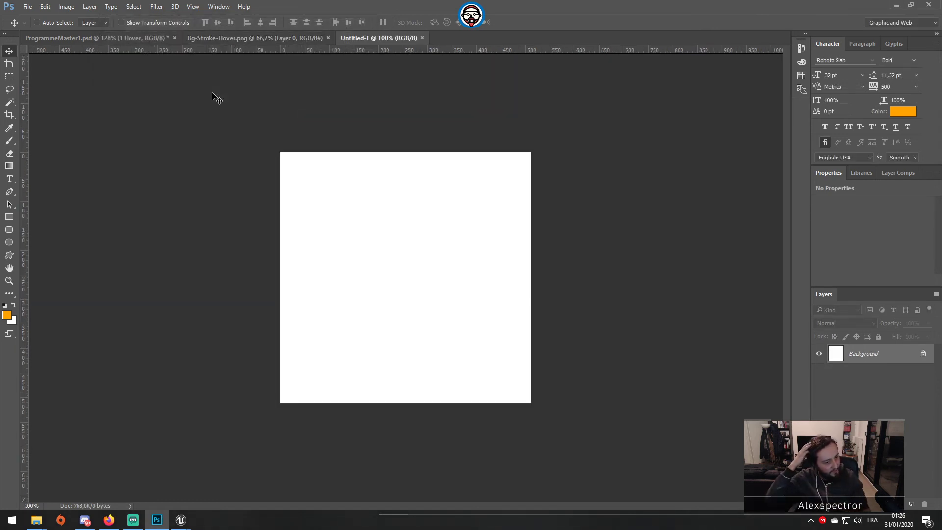
Set the Polygon tool to 3 sides, try drawing a triangle on a new layer and undo it.
left_click(911, 504)
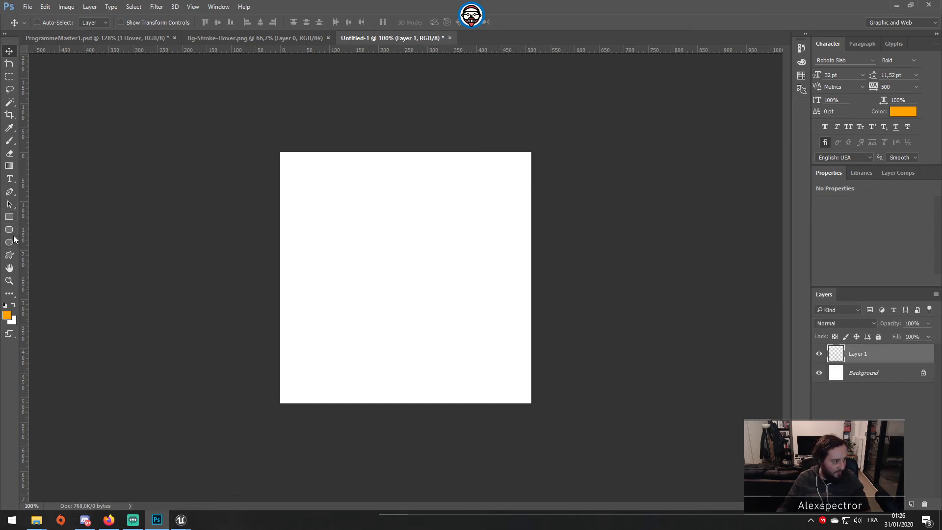
key("g")
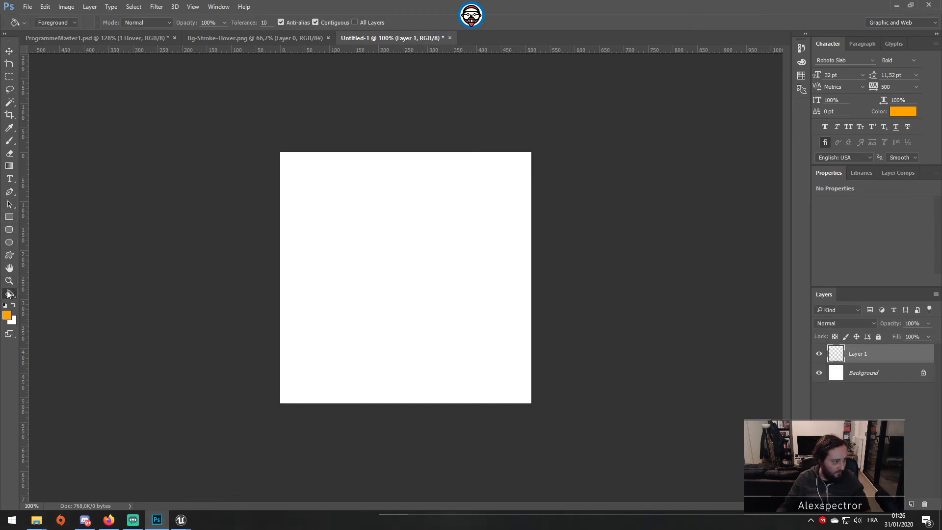
left_click(8, 294)
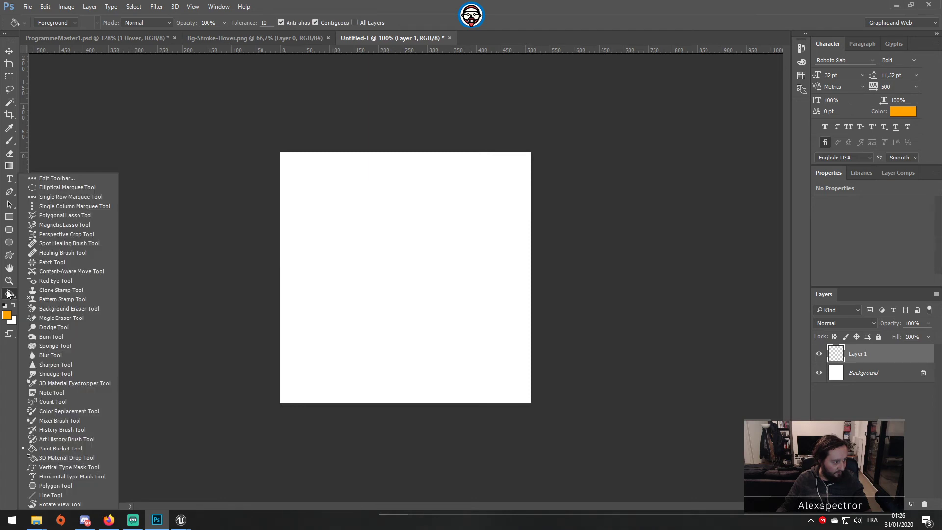
left_click(54, 485)
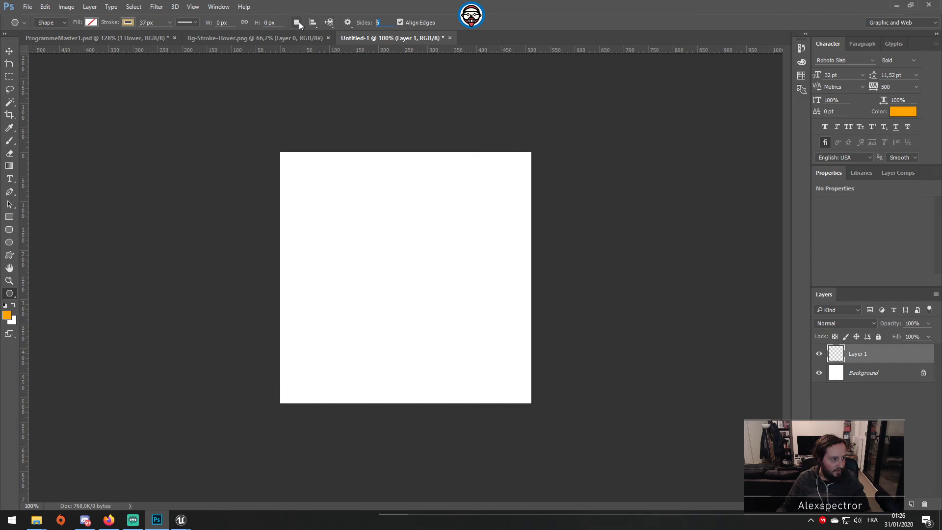
type("3")
mouse_move(422, 220)
left_mouse_down()
mouse_move(412, 374)
mouse_move(412, 318)
left_mouse_up()
key("ctrl+z")
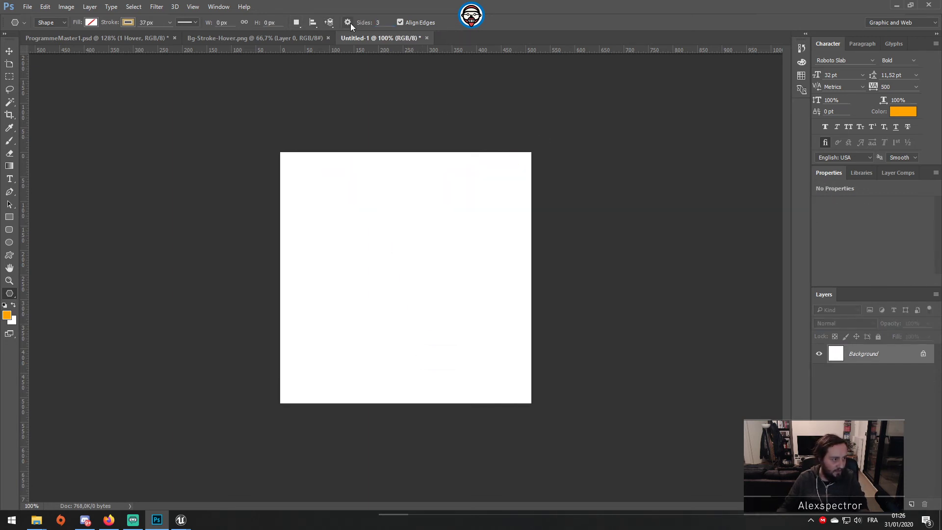
Draw a triangle about 99 px wide near the canvas's upper edge and give it a black fill and no stroke.
left_click(348, 22)
left_click(316, 59)
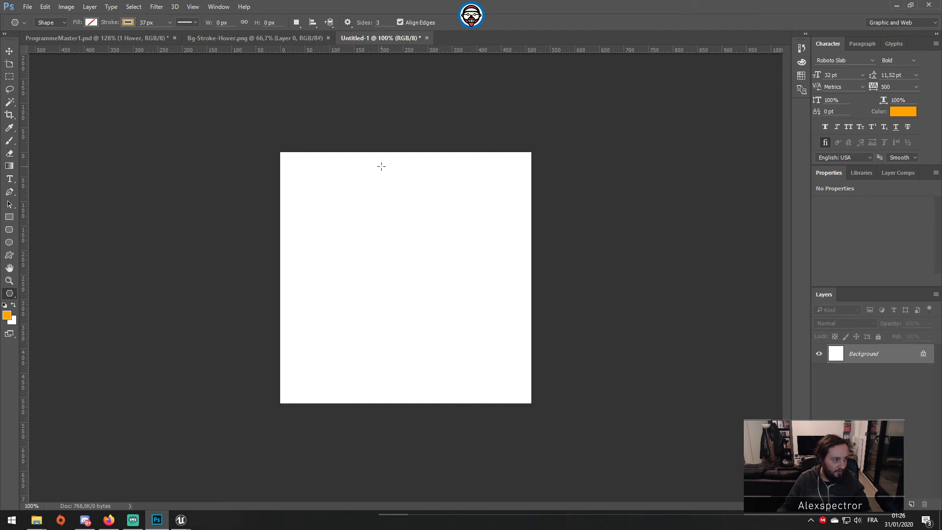
left_click(382, 166)
left_click(444, 247)
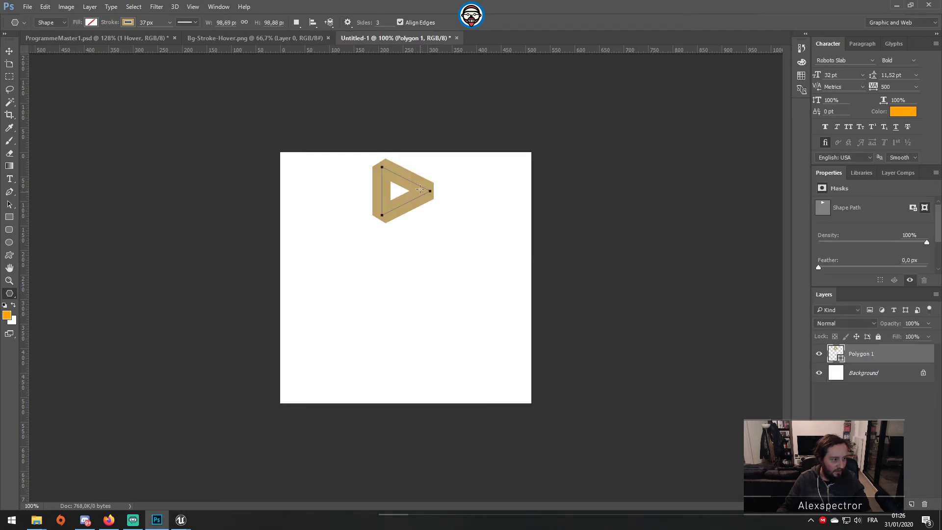
left_click(92, 23)
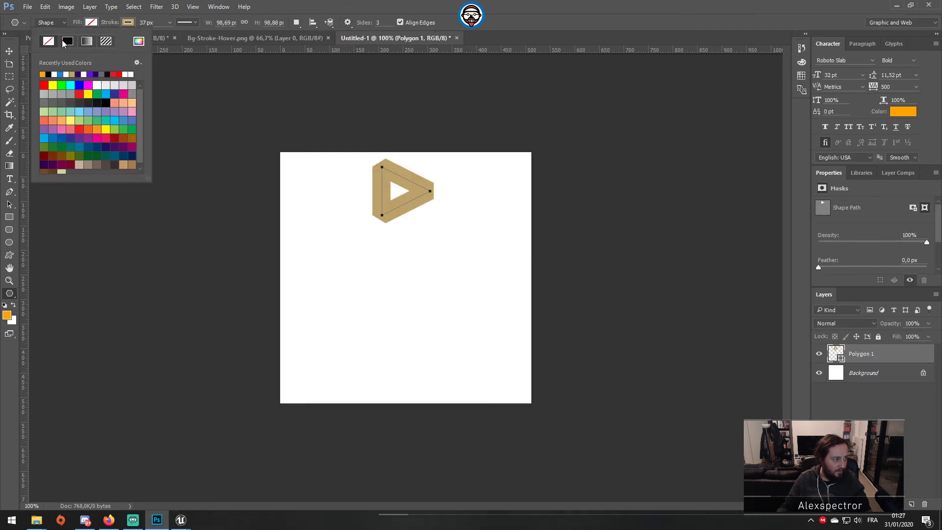
left_click(73, 41)
left_click(127, 23)
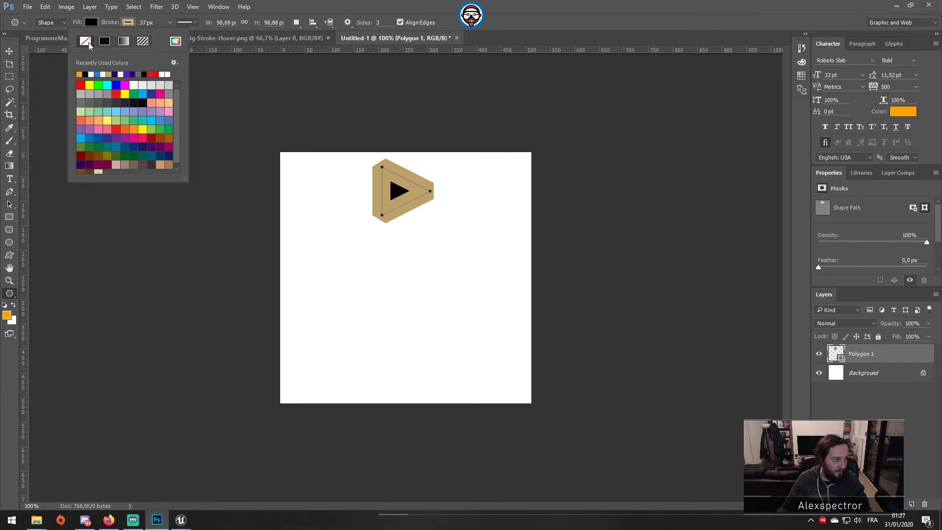
left_click(85, 41)
Rotate the triangle 90 degrees so its tip points down.
key("ctrl+t")
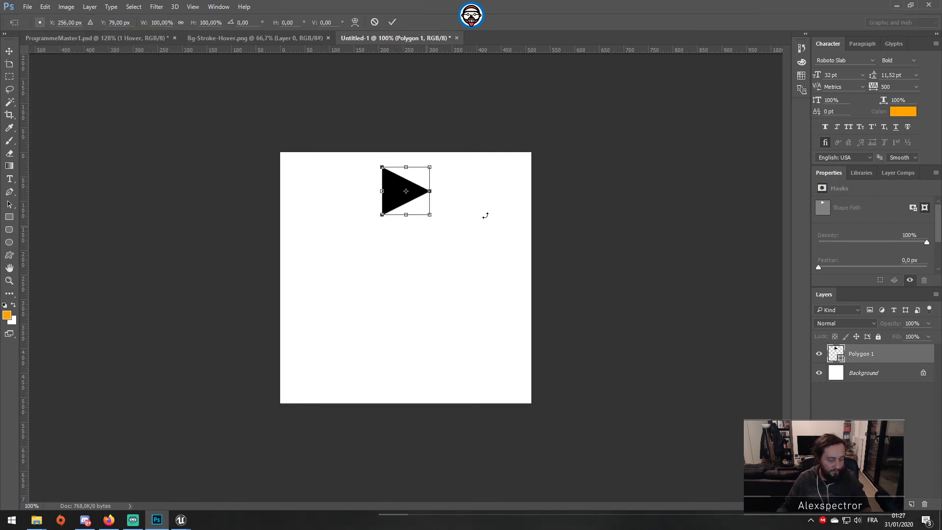
left_click_drag(471, 153, 445, 288, "shift")
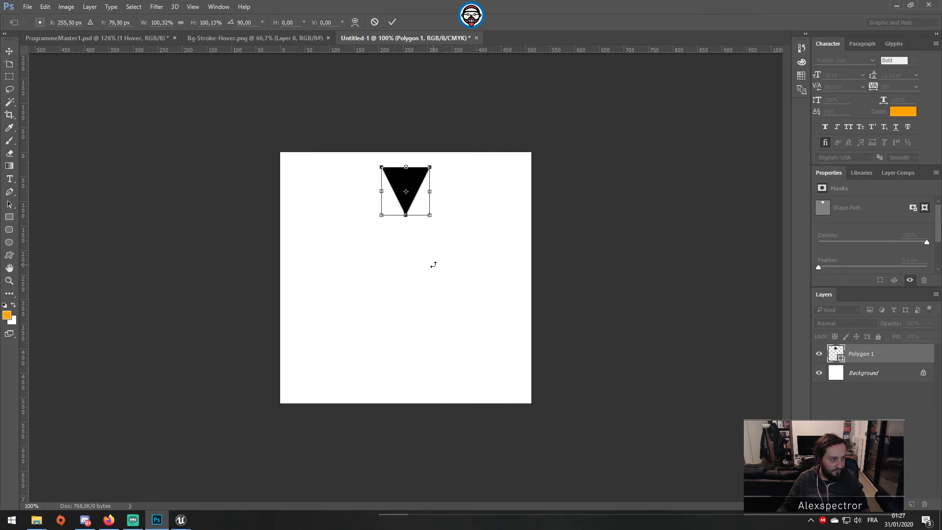
key("Return")
Place horizontal and vertical guides through the canvas centre and enlarge the triangle to about 239 px, from the canvas's upper edge to near the centre.
left_click_drag(368, 50, 388, 277)
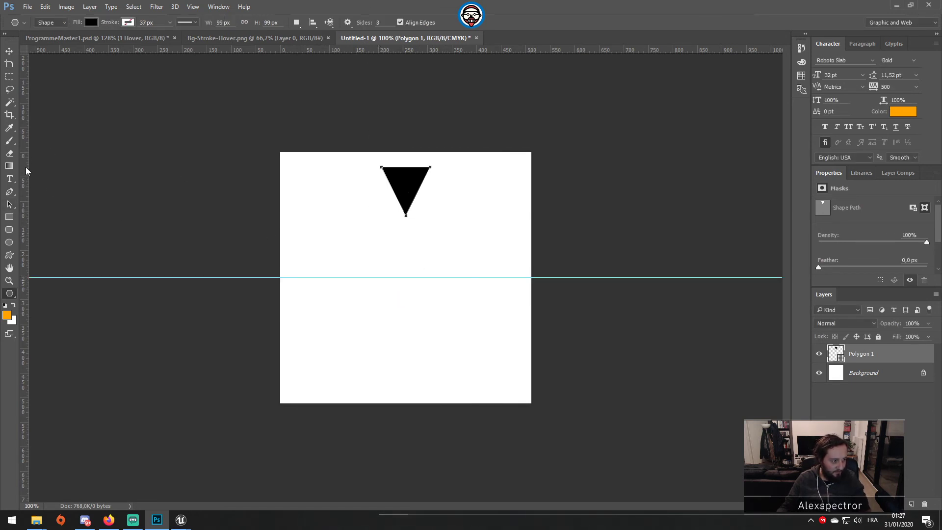
left_click_drag(26, 170, 405, 216)
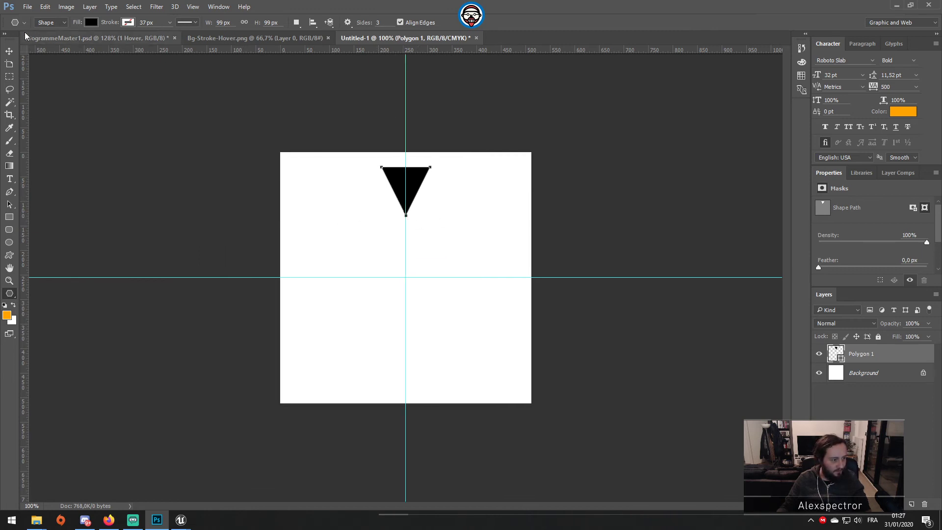
left_click(8, 49)
left_click_drag(428, 187, 423, 240)
key("ctrl+t")
left_click_drag(359, 180, 417, 184)
key("Return")
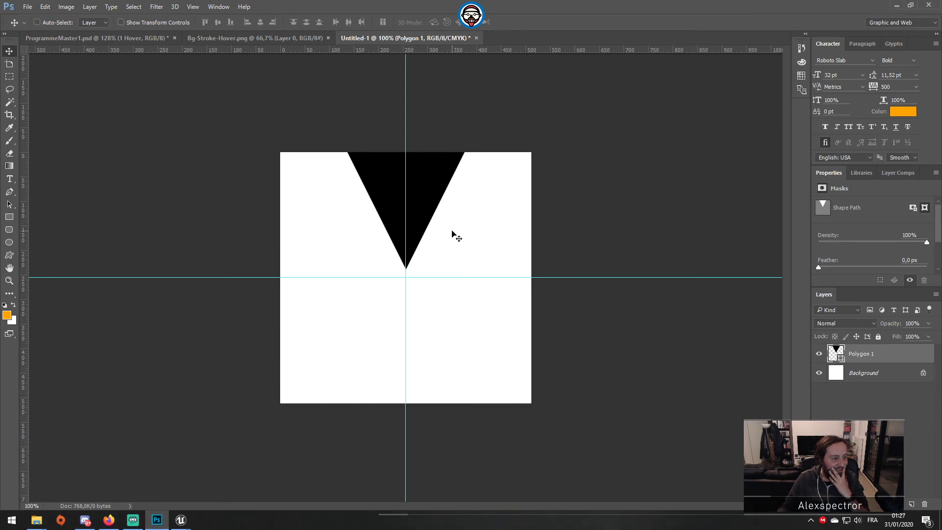
Duplicate the triangle layer, try rotating the copy a quarter turn and undo the rotation.
key("ctrl+j")
key("ctrl+t")
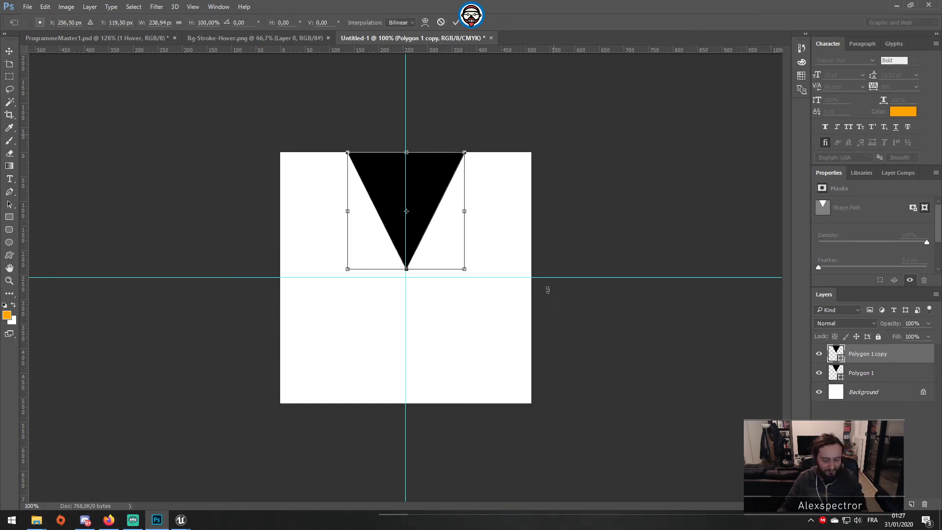
left_click_drag(547, 290, 482, 343)
key("Return")
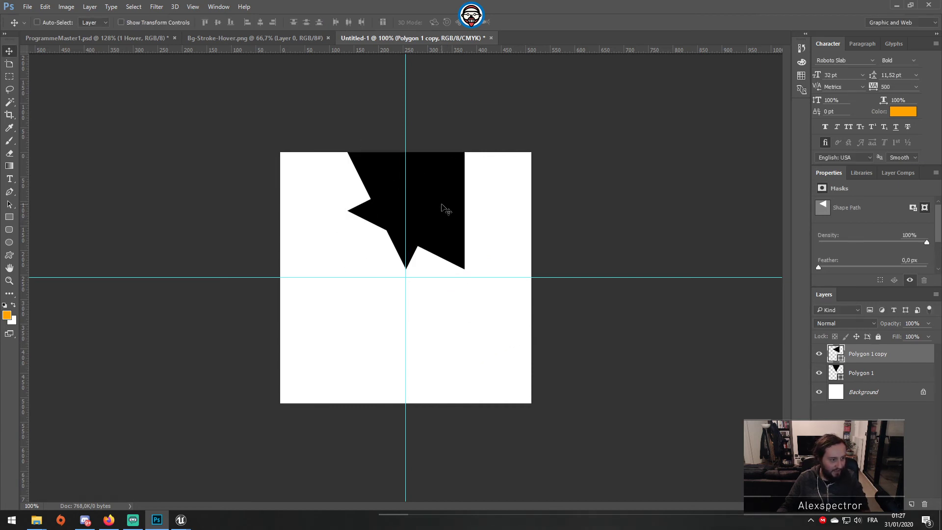
key("ctrl+z")
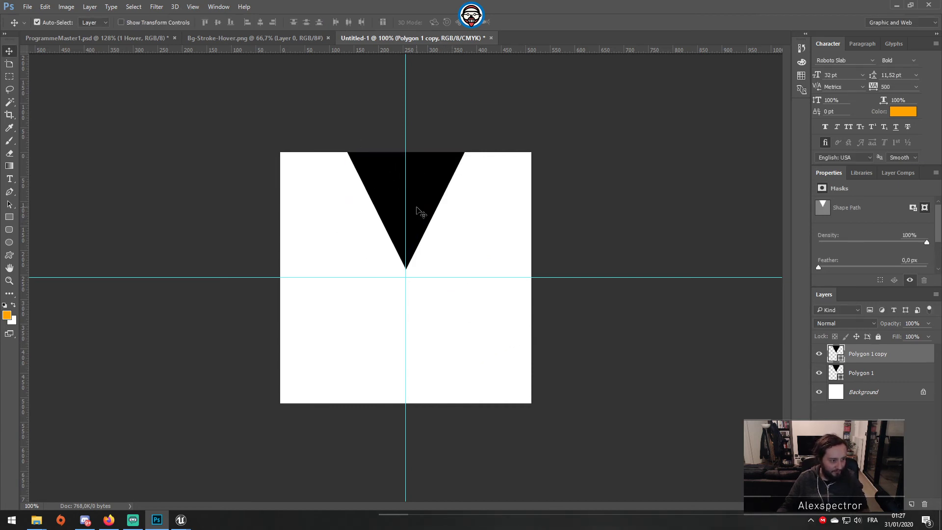
Duplicate the triangle again, rotate the copy 180 degrees and place it against the canvas's lower edge with its tip near the centre.
key("ctrl+j")
key("ctrl+t")
left_click_drag(521, 172, 215, 329)
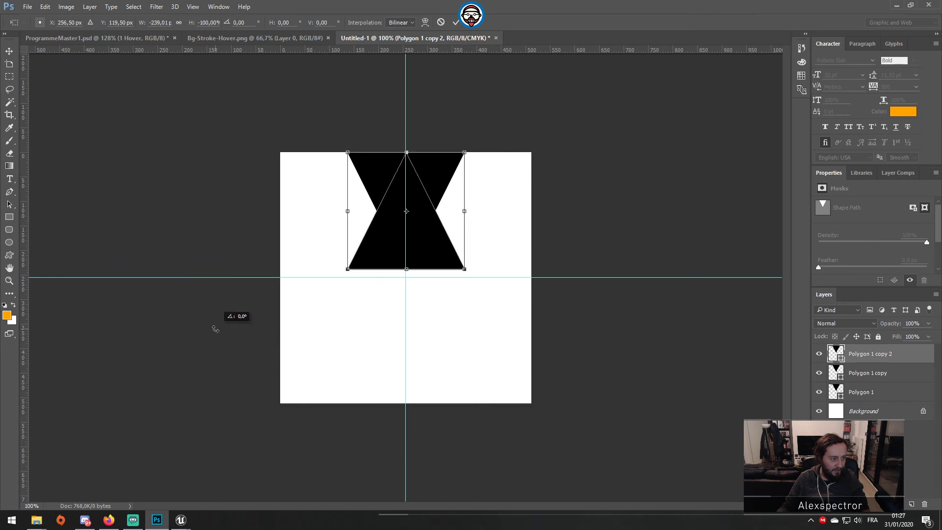
key("Return")
left_click_drag(431, 238, 429, 370)
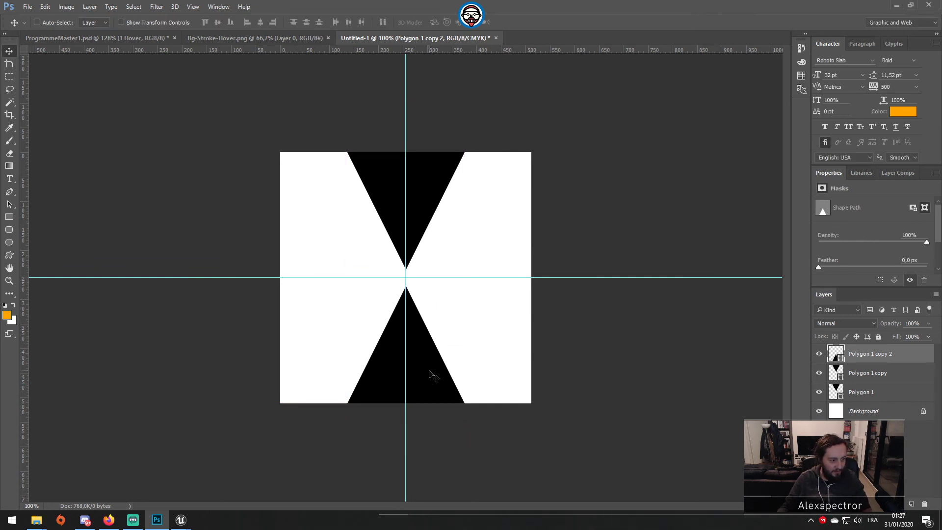
Delete the surplus Polygon 1 layer.
left_click(870, 387)
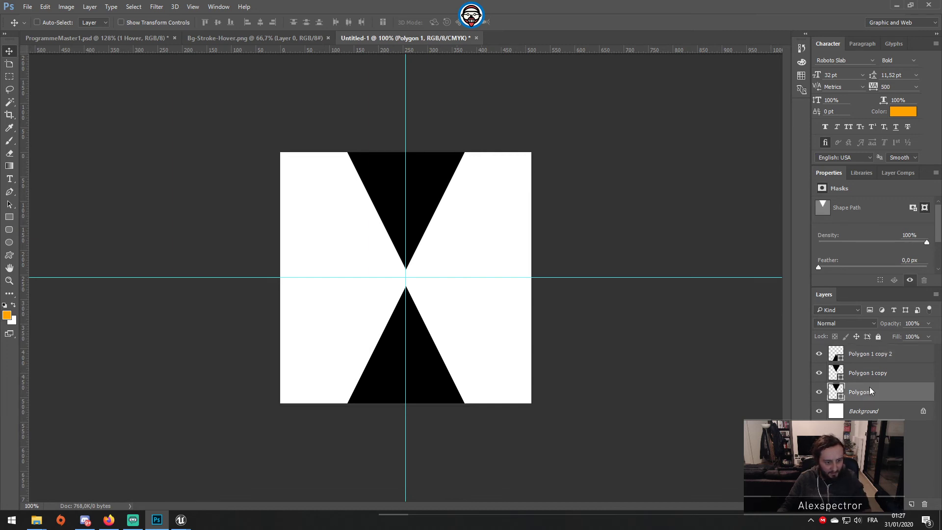
key("Delete")
Duplicate the upper and lower triangle layers together and rotate the copies 90 degrees to complete a four-triangle cross.
left_click(875, 357)
left_click(872, 377, "shift")
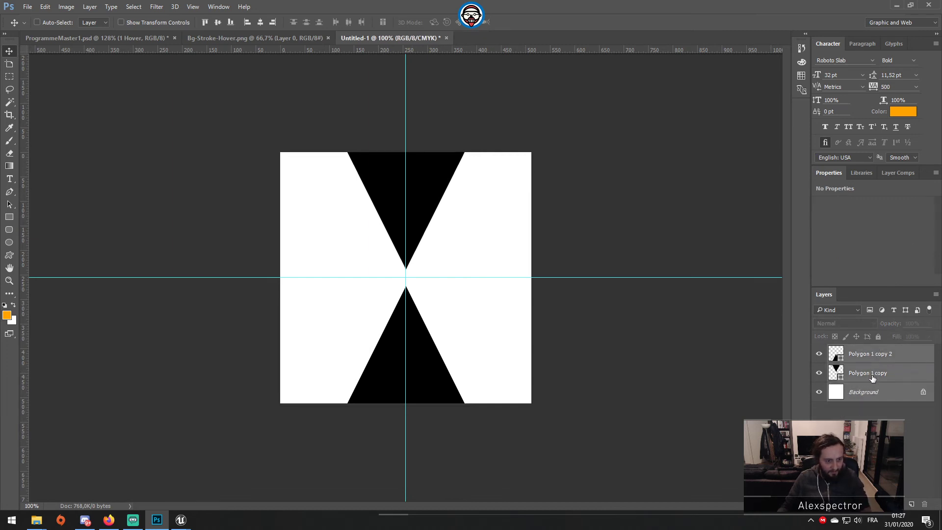
left_click(871, 375)
left_click(875, 357, "shift")
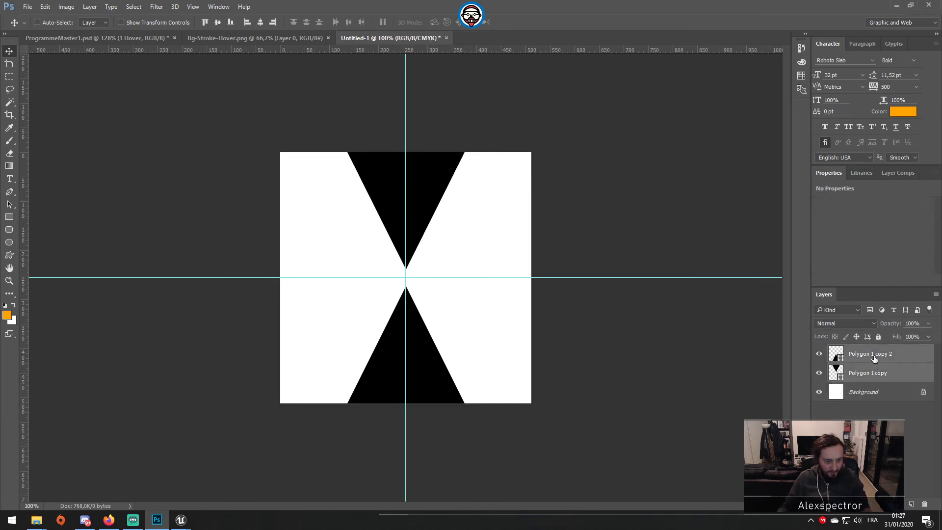
key("ctrl+j")
key("ctrl+t")
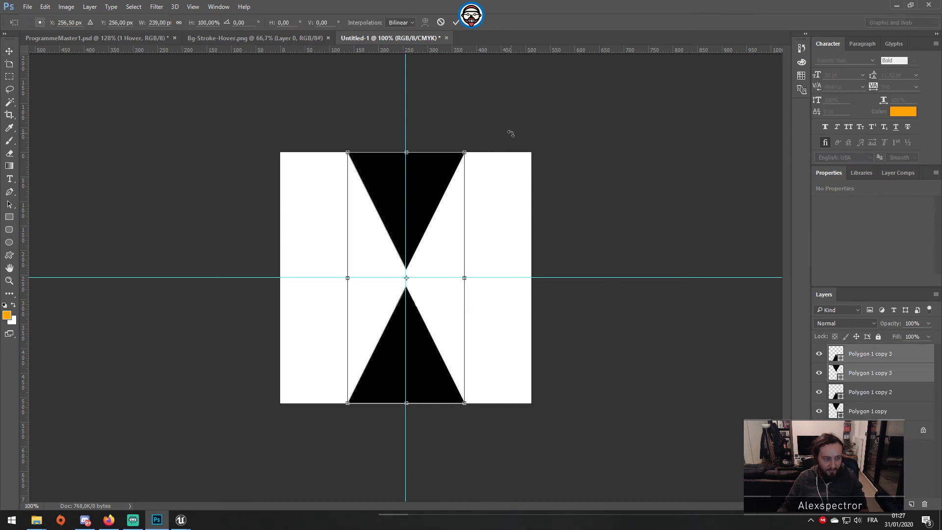
left_click_drag(511, 134, 551, 385)
key("Return")
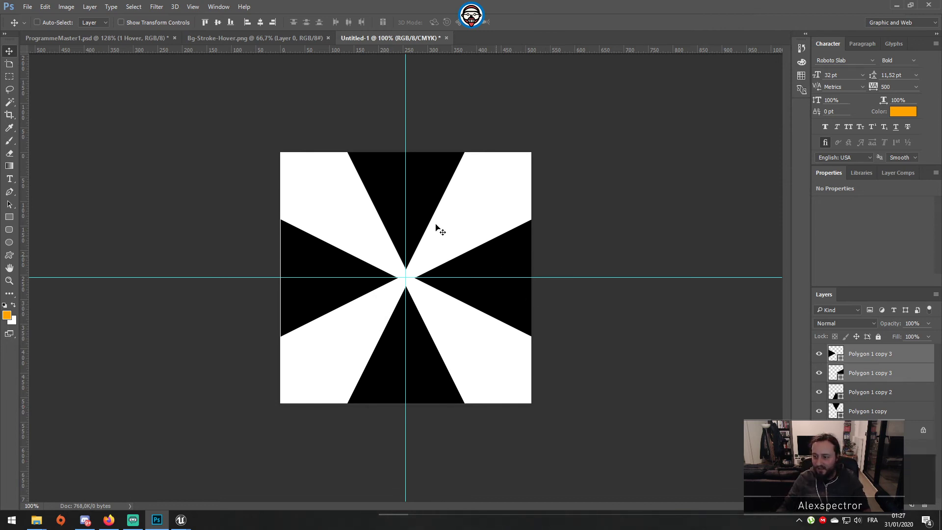
Start saving the document in the Textures folder of Programme M1 with PNG as the file type.
key("ctrl")
key("ctrl+s")
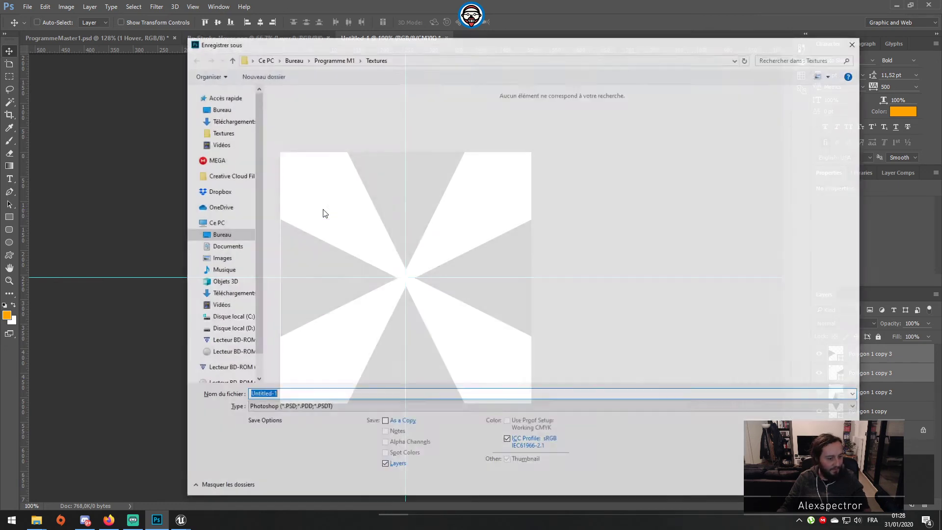
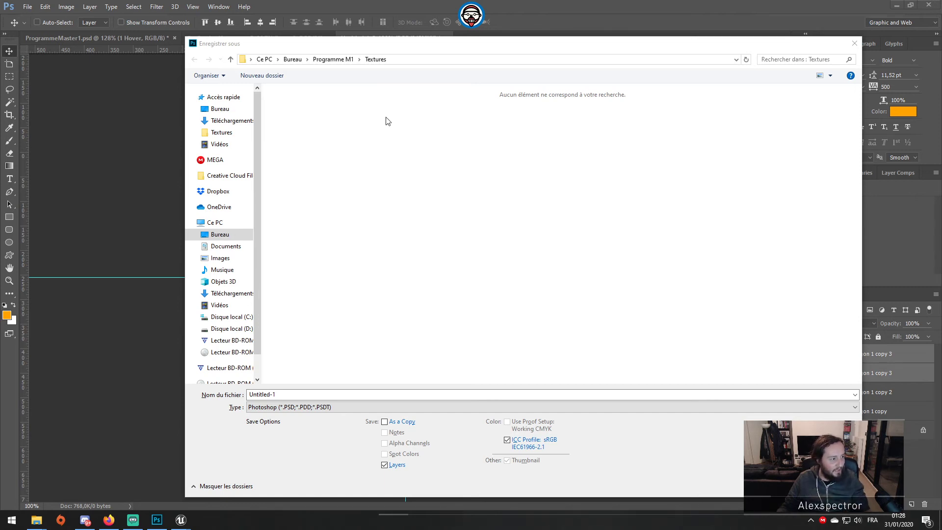
double_click(306, 392)
key("ctrl+a")
key("BackSpace")
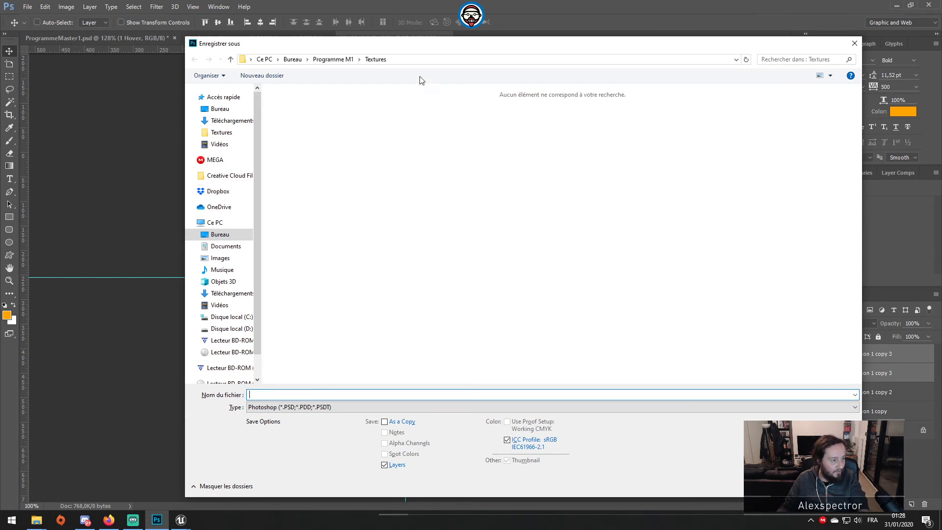
left_click(334, 59)
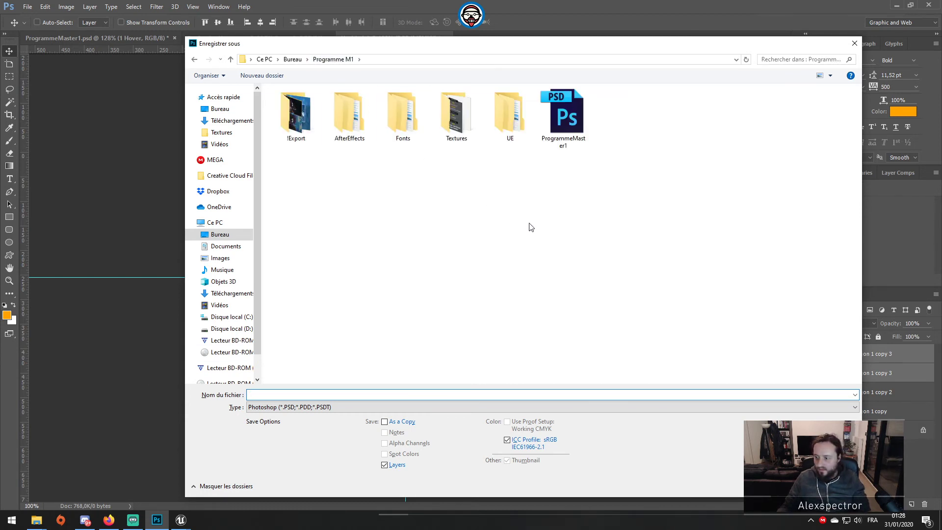
double_click(457, 113)
left_click(303, 407)
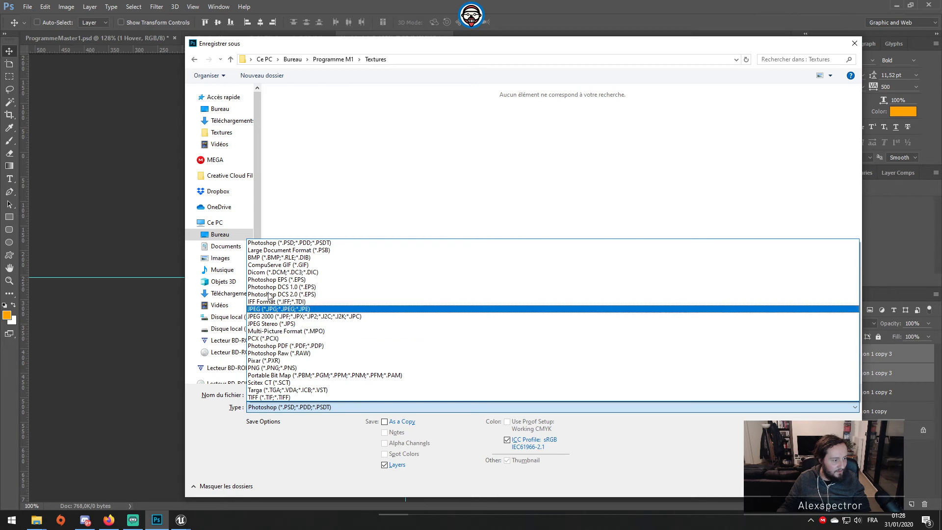
left_click(272, 368)
Name the file Bg-Stroke-Hover-Mask, based on the existing Bg-Stroke-Hover name, and save the PNG with its default options.
left_click(264, 393)
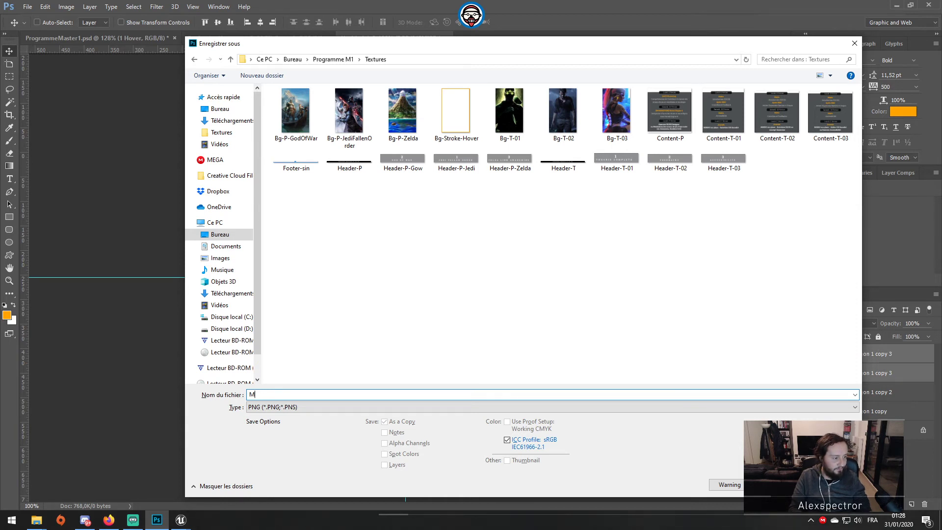
left_click(456, 113)
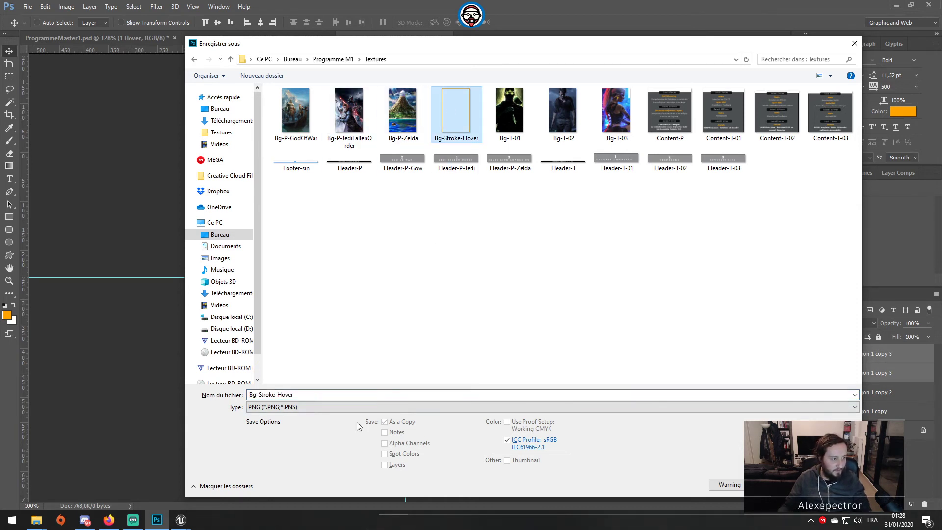
left_click(306, 393)
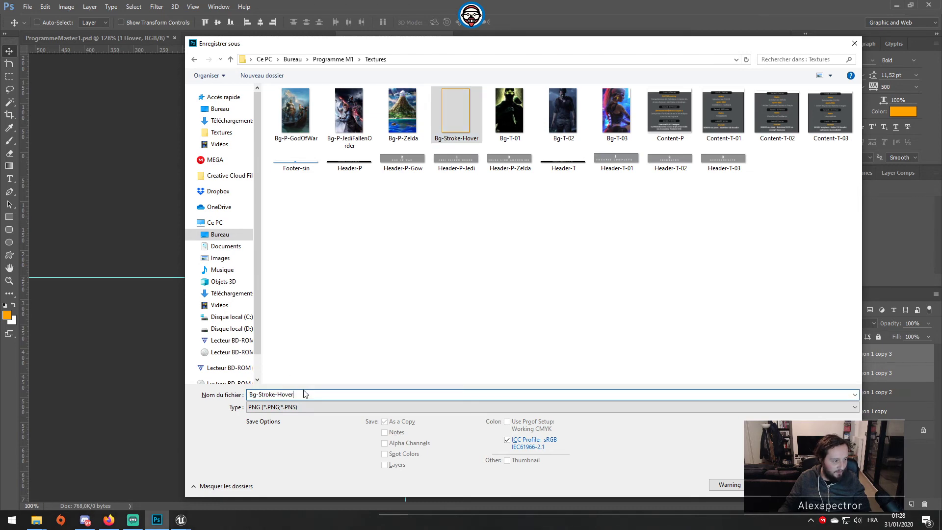
type("-Mask")
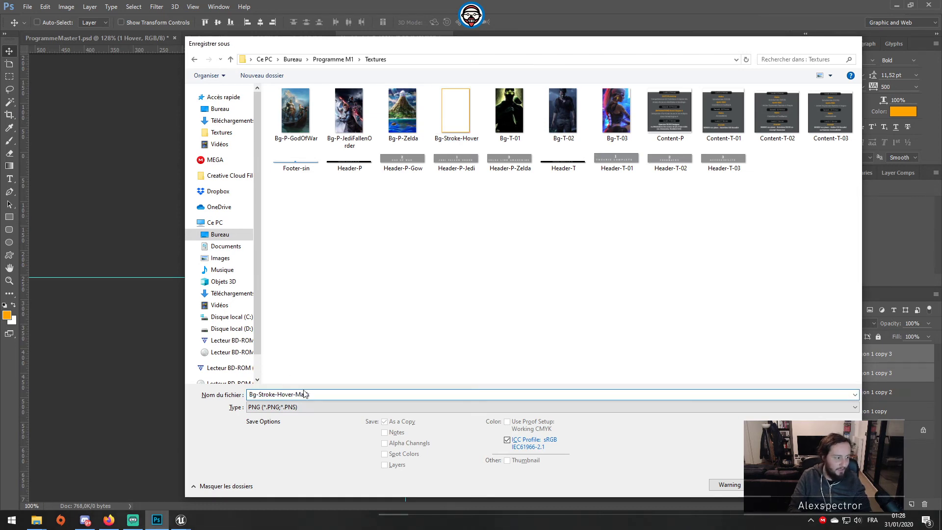
key("Return")
key("Return")
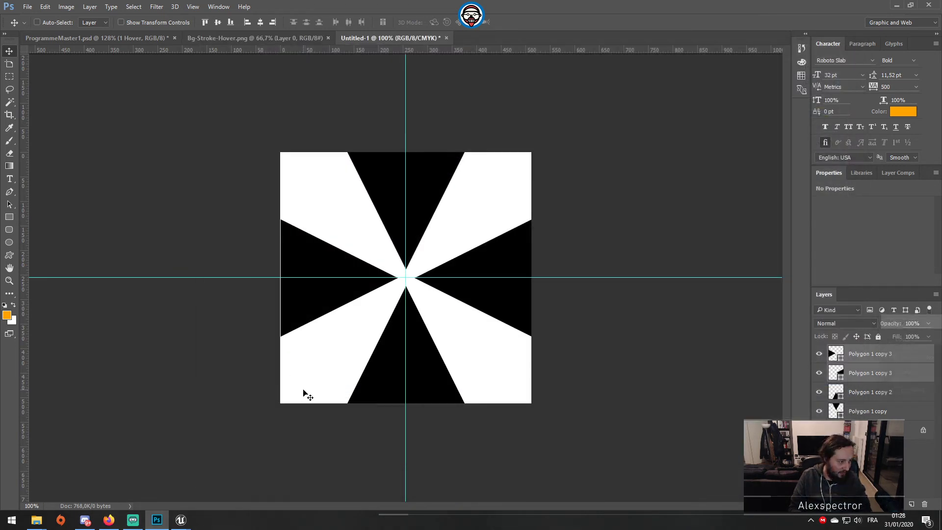
Switch to Unreal Engine, import Bg-Stroke-Hover-Mask into the Content Textures folder, and open and save the imported texture.
left_click(897, 6)
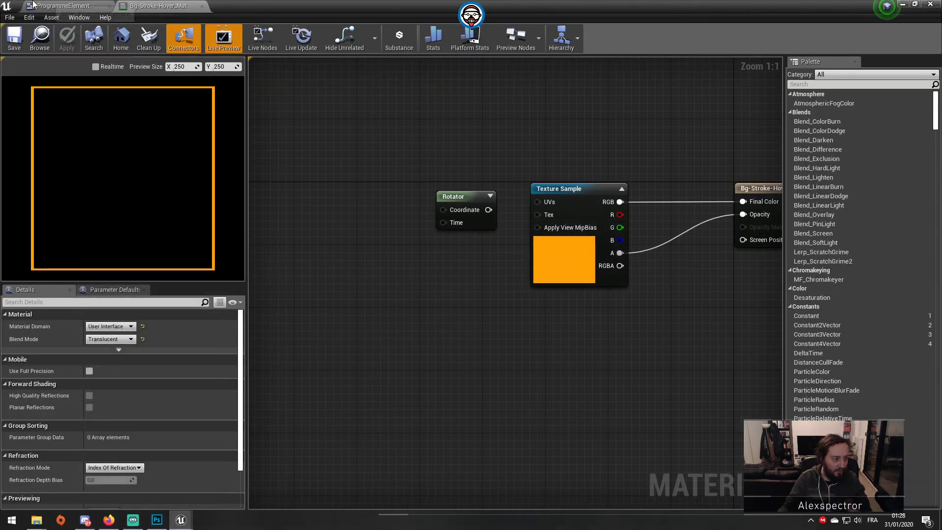
left_click(33, 5)
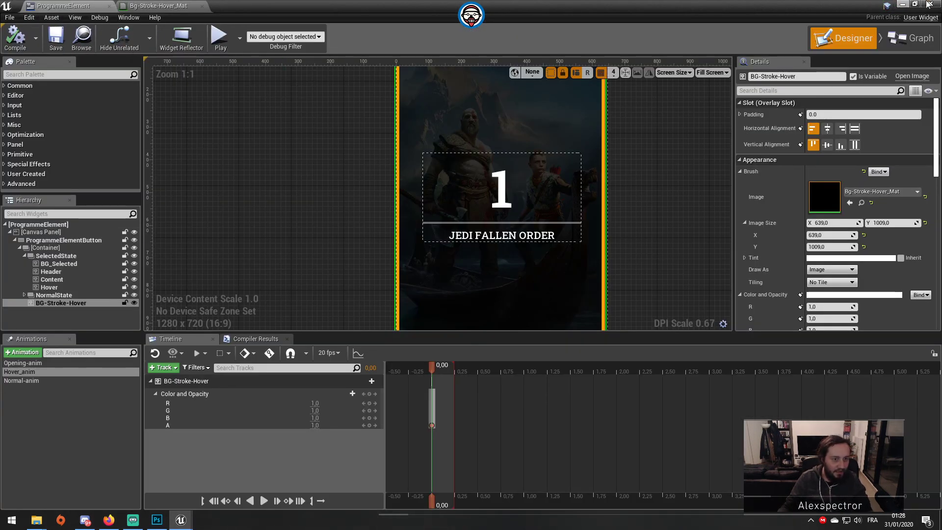
left_click(903, 4)
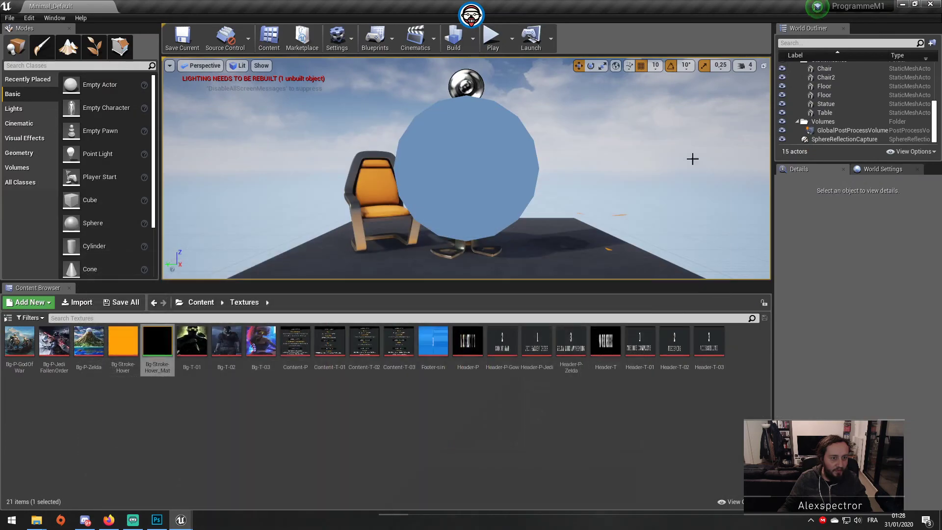
left_click(77, 302)
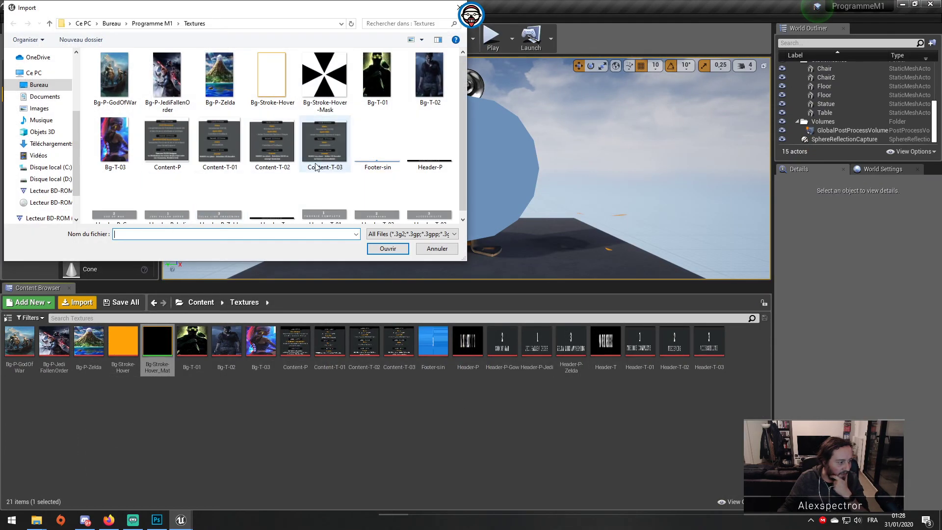
double_click(324, 78)
double_click(149, 347)
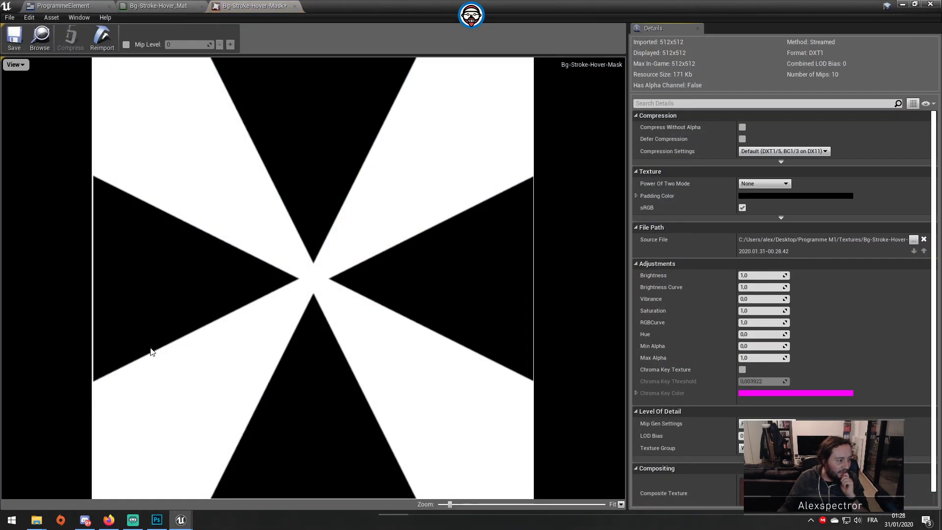
left_click(20, 43)
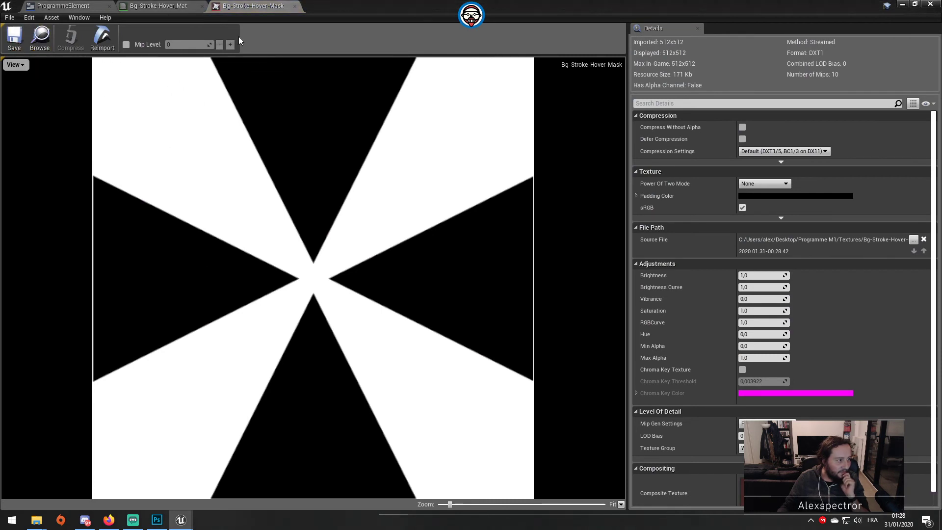
In Bg-Stroke-Hover_Mat, duplicate the Texture Sample, assign Bg-Stroke-Hover-Mask to the copy, and place it below the original.
left_click(294, 6)
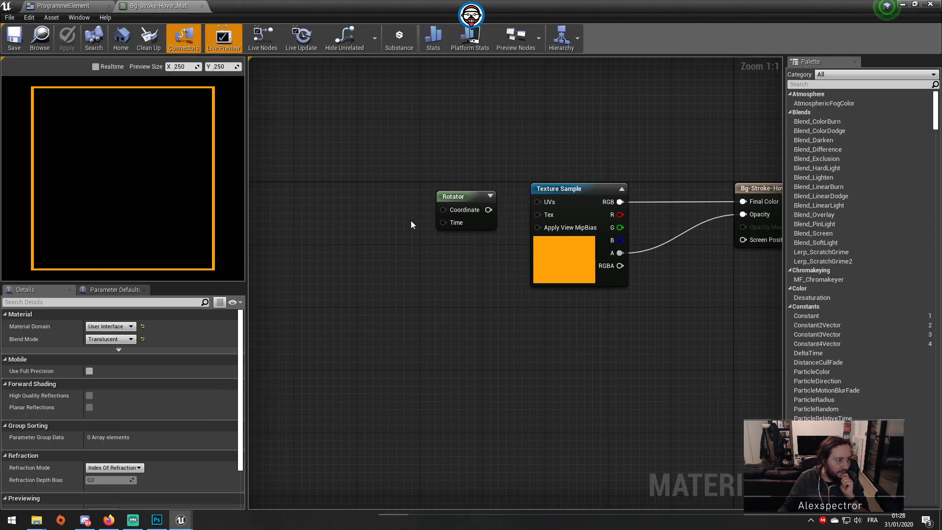
key("Home")
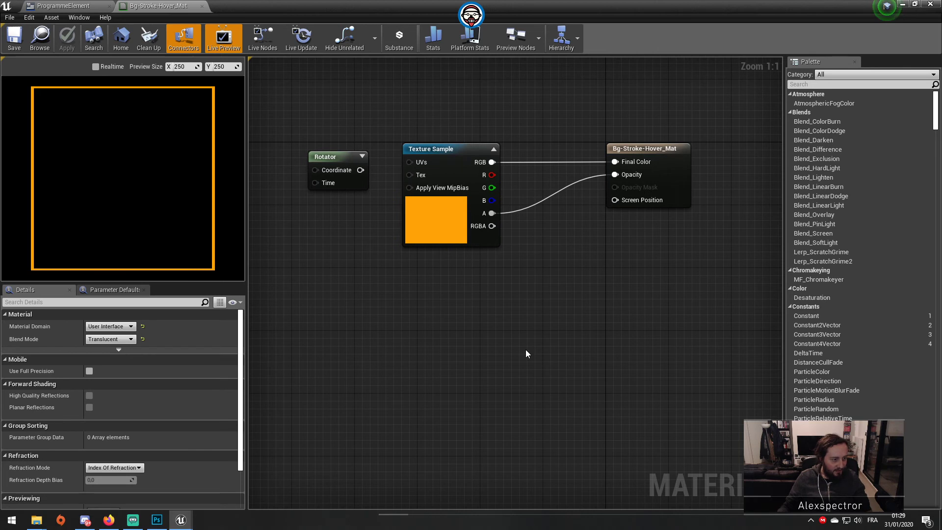
left_click(465, 200)
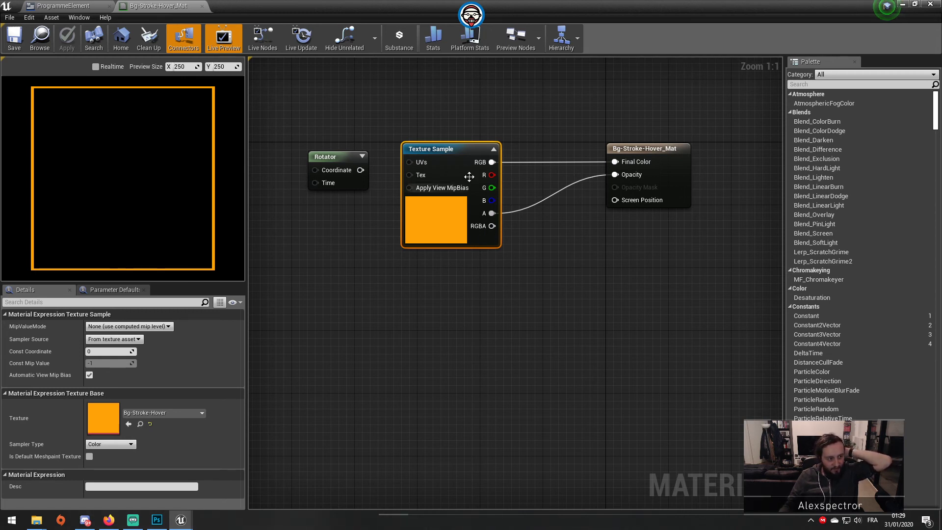
key("ctrl+c")
key("ctrl+v")
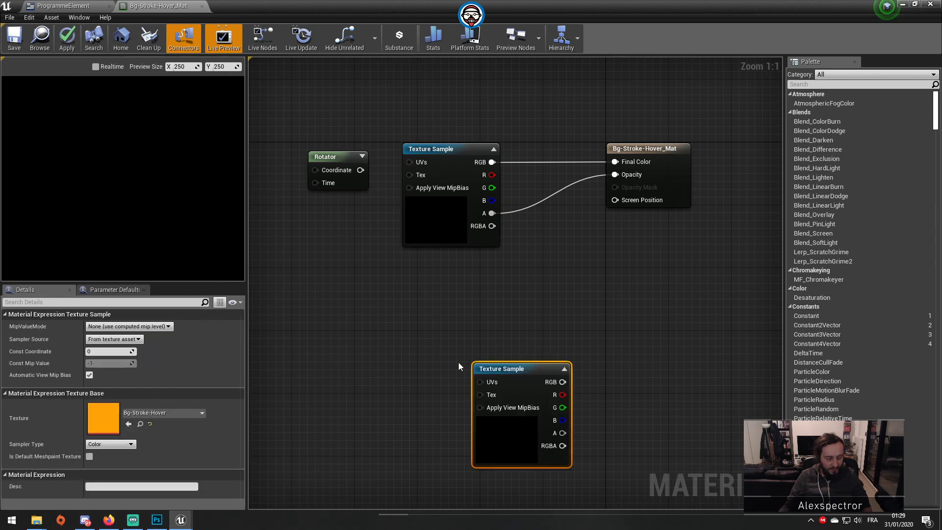
left_click(154, 414)
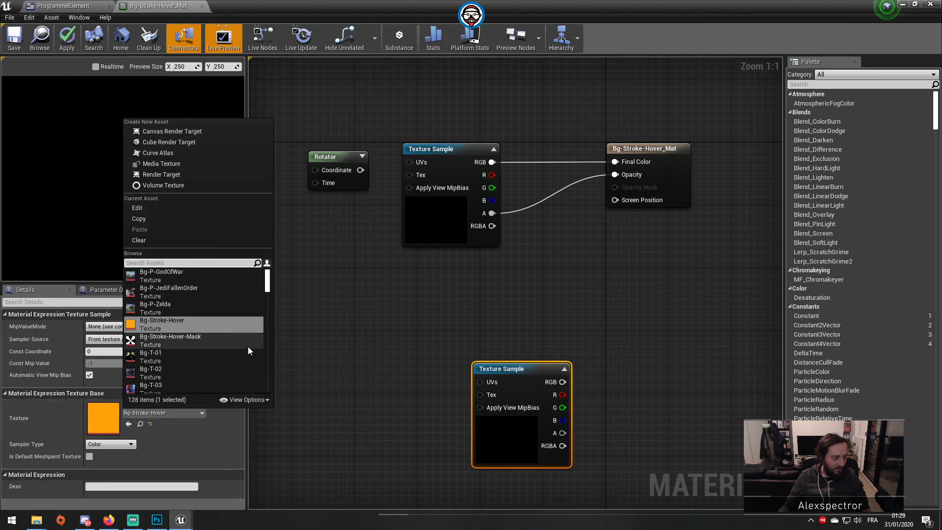
left_click(167, 340)
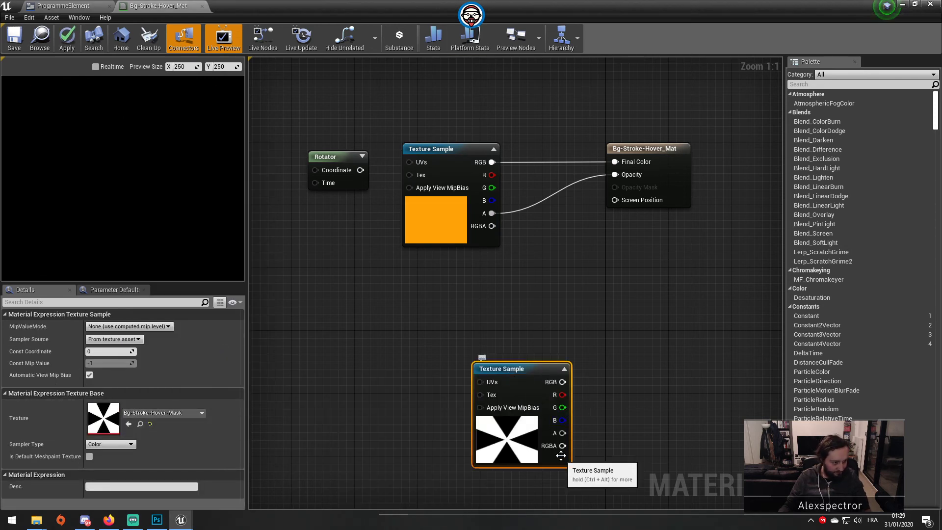
left_click_drag(522, 366, 458, 327)
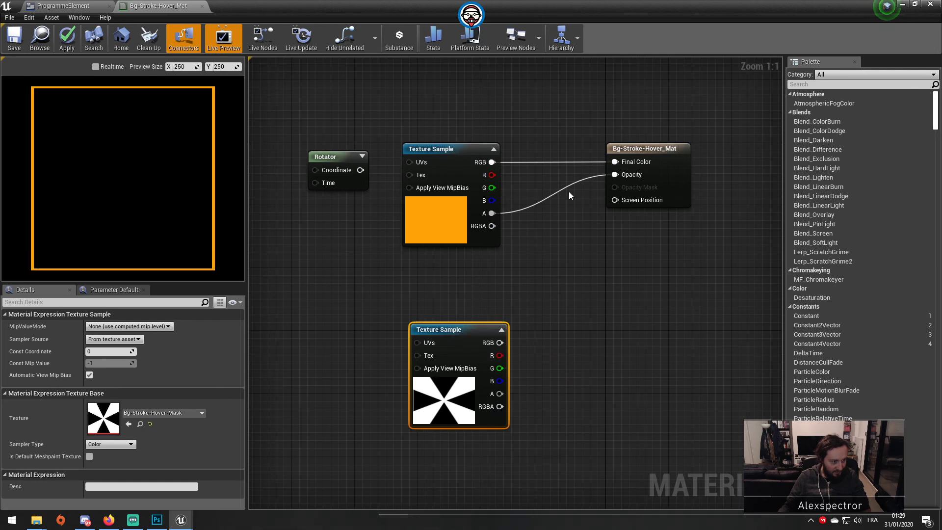
Try feeding Opacity with an Add node that sums both textures' alpha outputs, save the material, and remove the node.
right_click(517, 256)
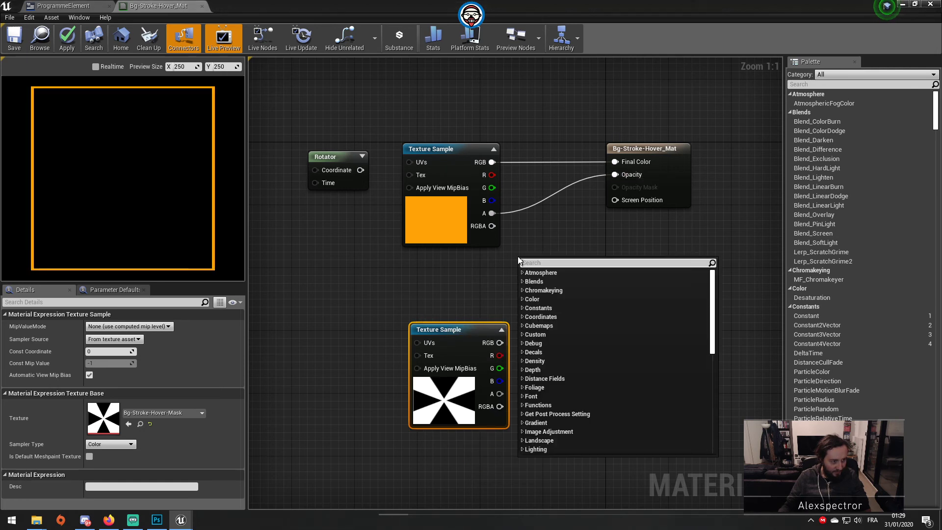
type("add")
left_click(573, 305)
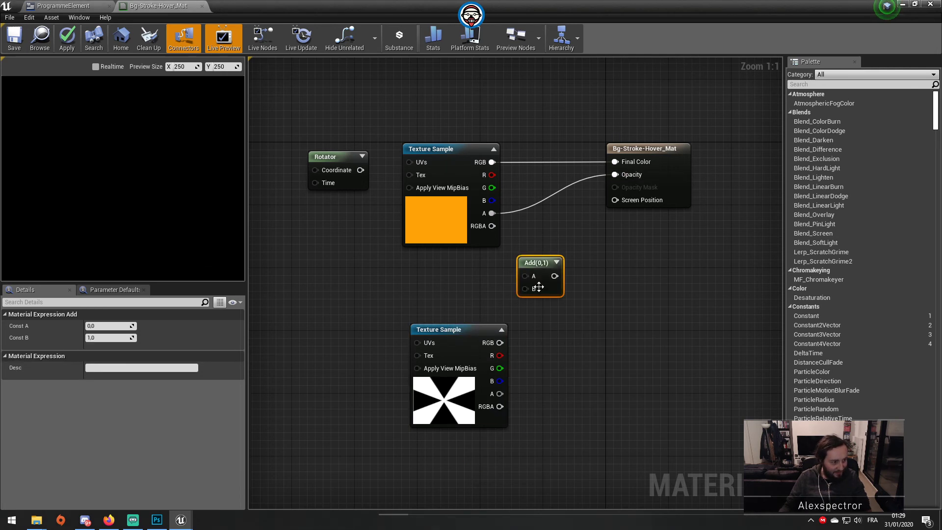
left_click_drag(525, 276, 492, 213)
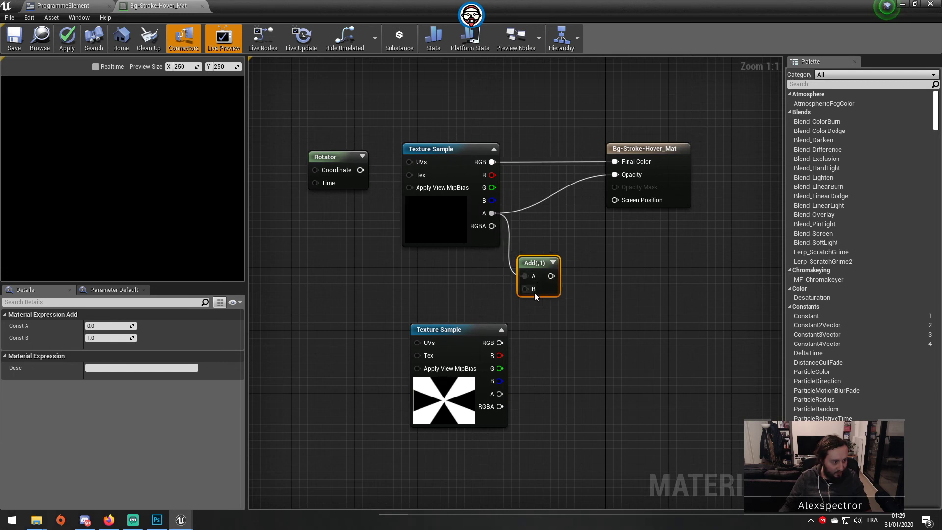
left_click_drag(525, 288, 503, 395)
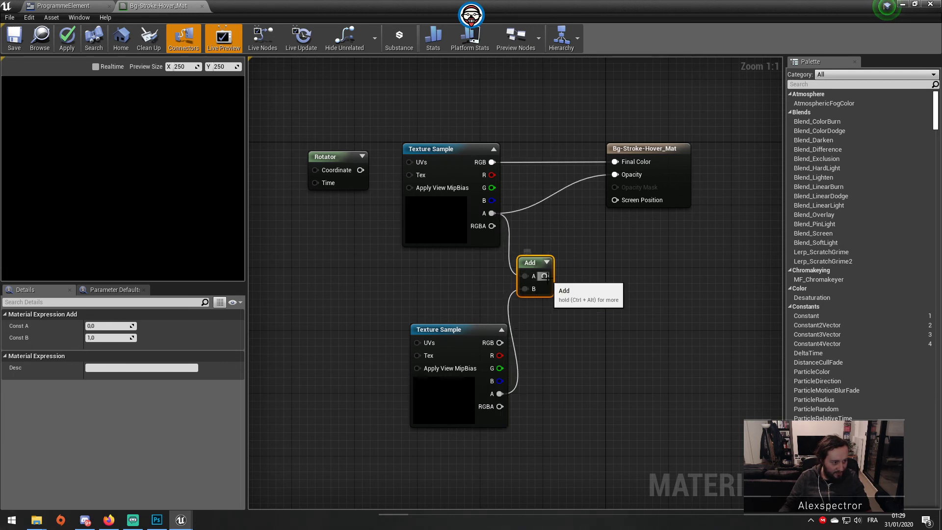
left_click_drag(545, 276, 614, 174)
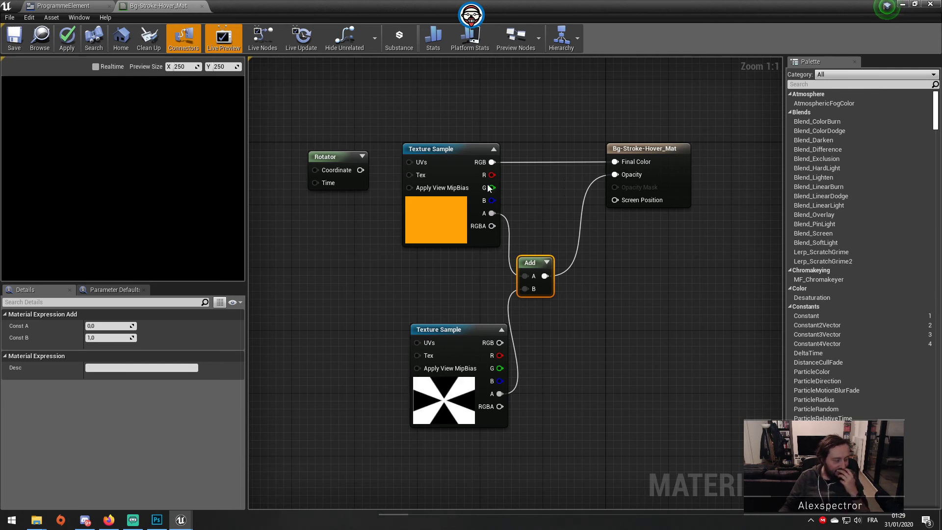
left_click(23, 38)
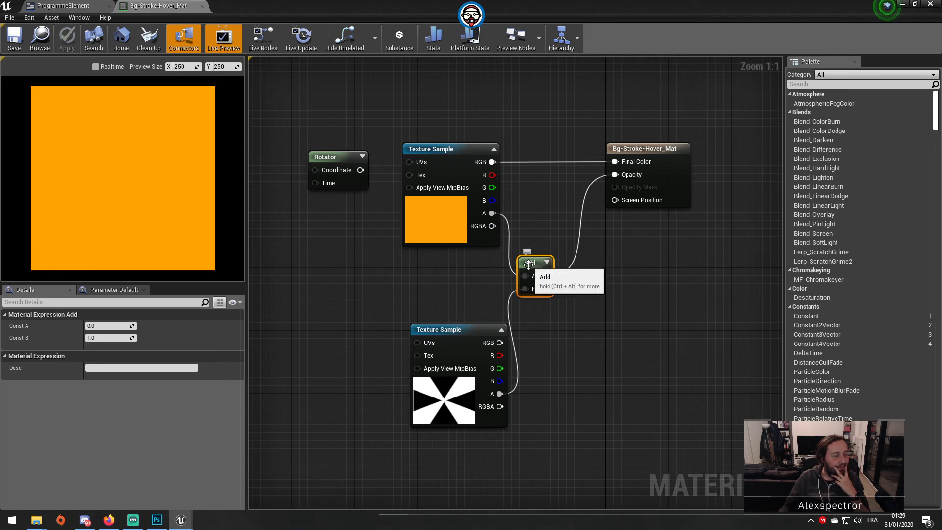
left_click_drag(527, 255, 552, 251)
key("Delete")
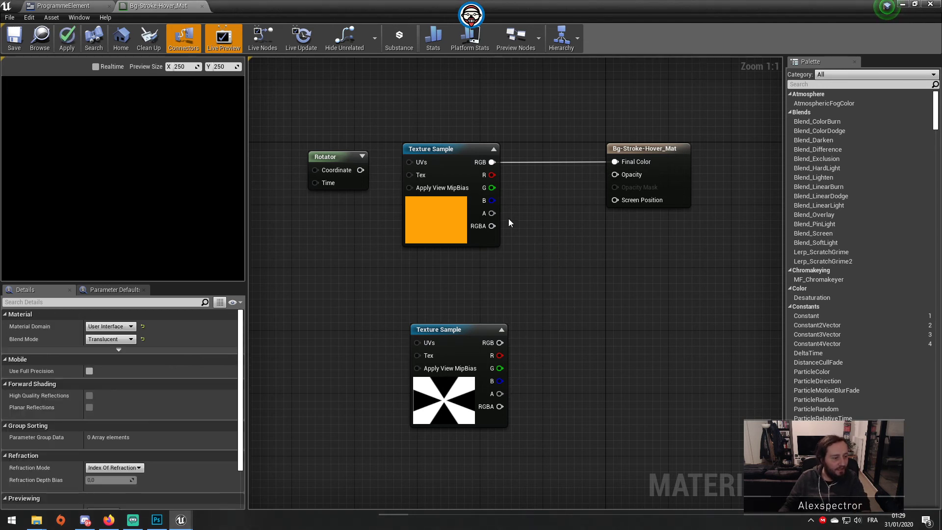
Multiply the alpha outputs of both Texture Samples, connect the result to Opacity, and save the material.
left_click_drag(492, 213, 566, 261)
type("multip")
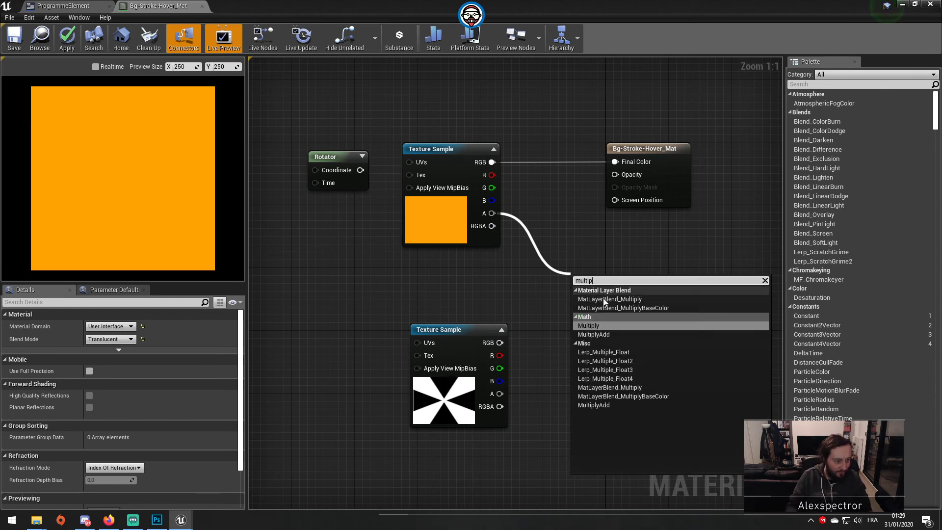
left_click(601, 325)
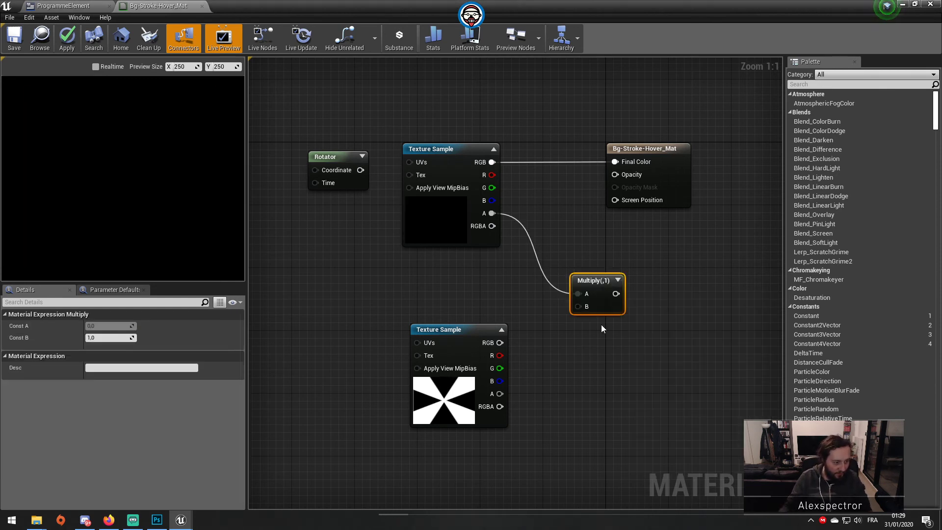
left_click_drag(577, 307, 501, 392)
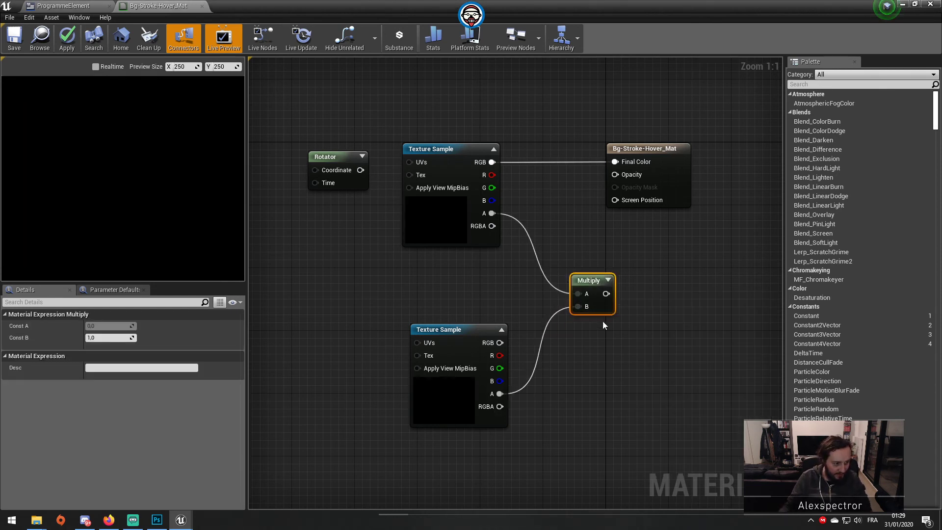
left_click_drag(606, 294, 614, 175)
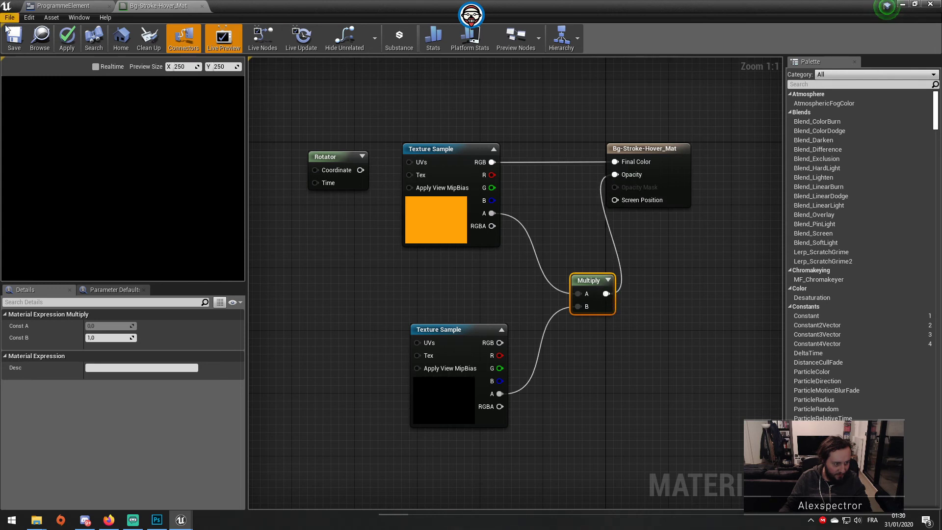
left_click(11, 40)
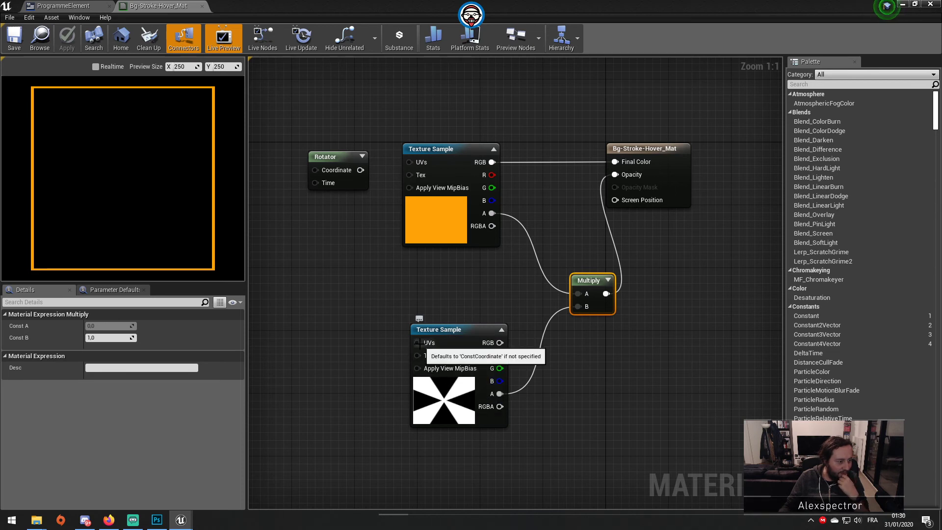
Connect the Rotator to the mask Texture Sample's UVs, save the material, and place the Rotator beside the mask node.
left_click_drag(416, 343, 353, 335)
left_click(304, 228)
left_click_drag(360, 169, 417, 342)
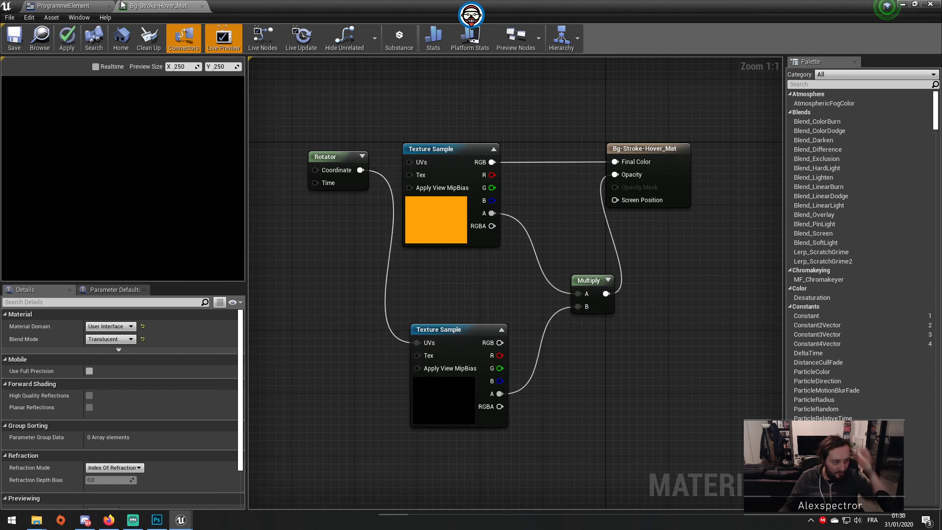
left_click(15, 38)
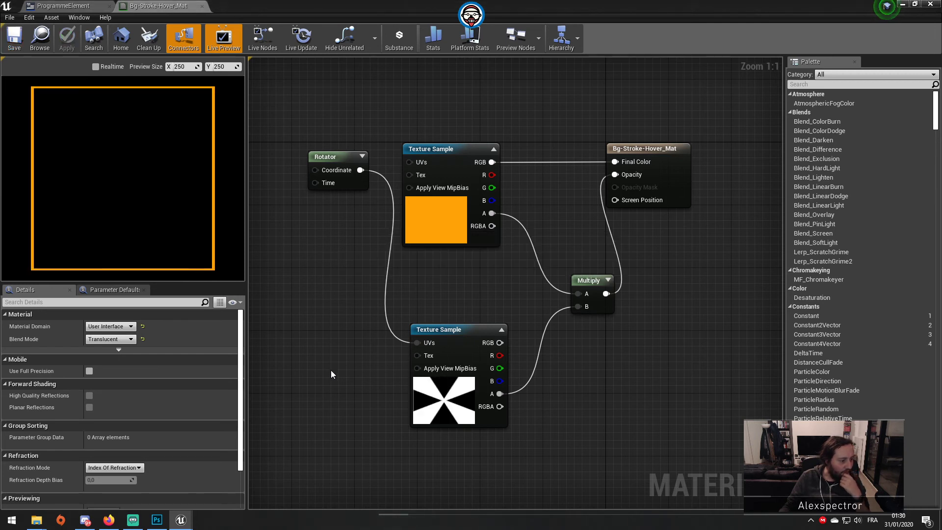
left_click_drag(343, 156, 303, 313)
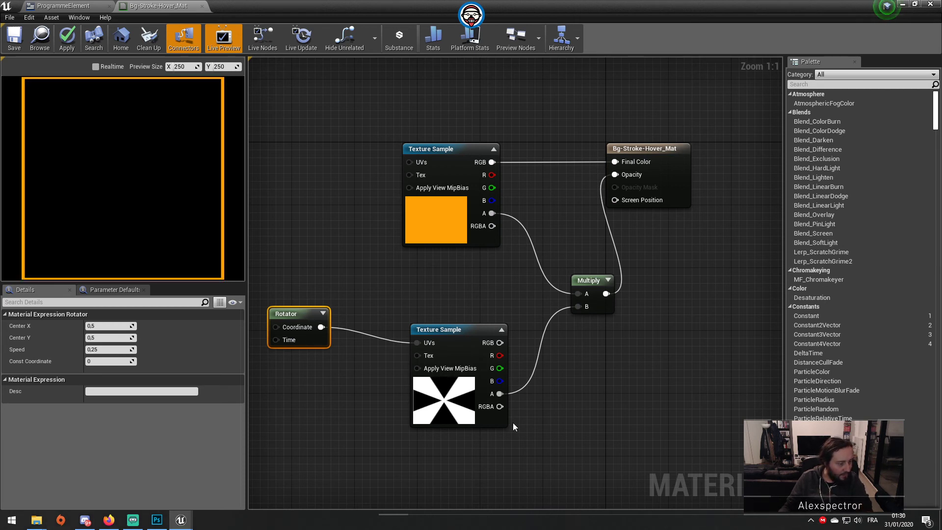
Combine both Texture Samples' RGB outputs with an Add node, connect it to Final Color, and save the material.
left_click_drag(500, 342, 617, 166)
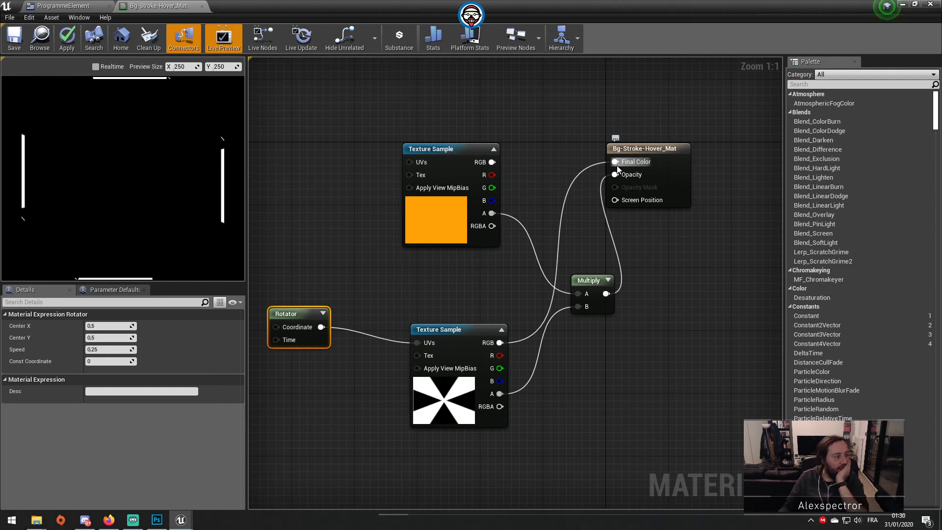
right_click(573, 108)
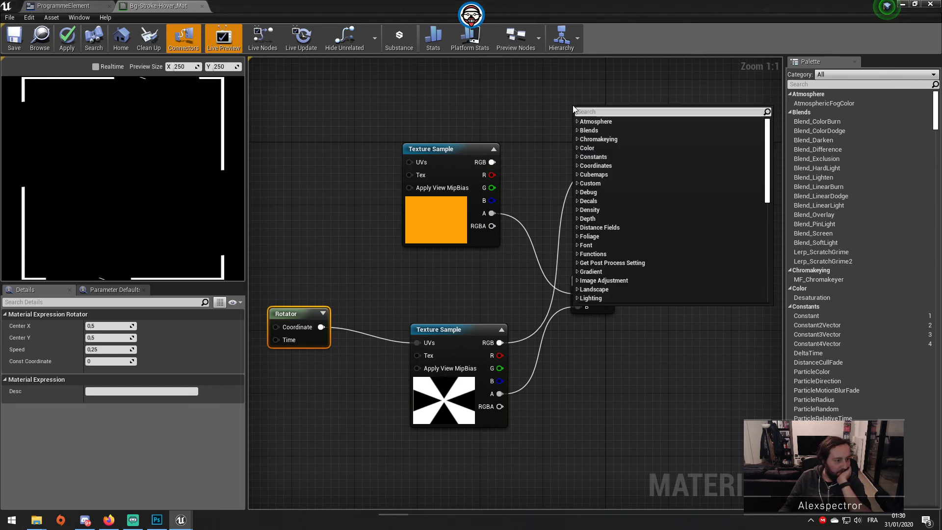
type("add")
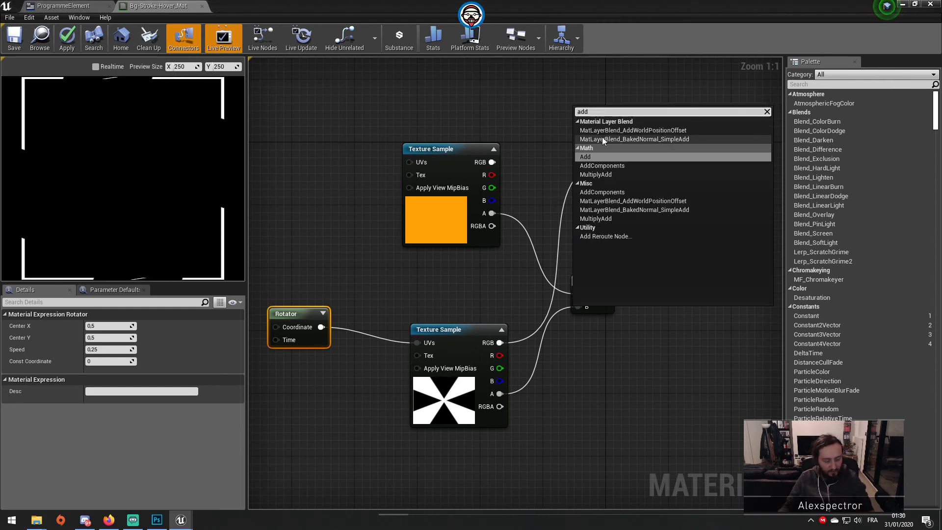
left_click(599, 155)
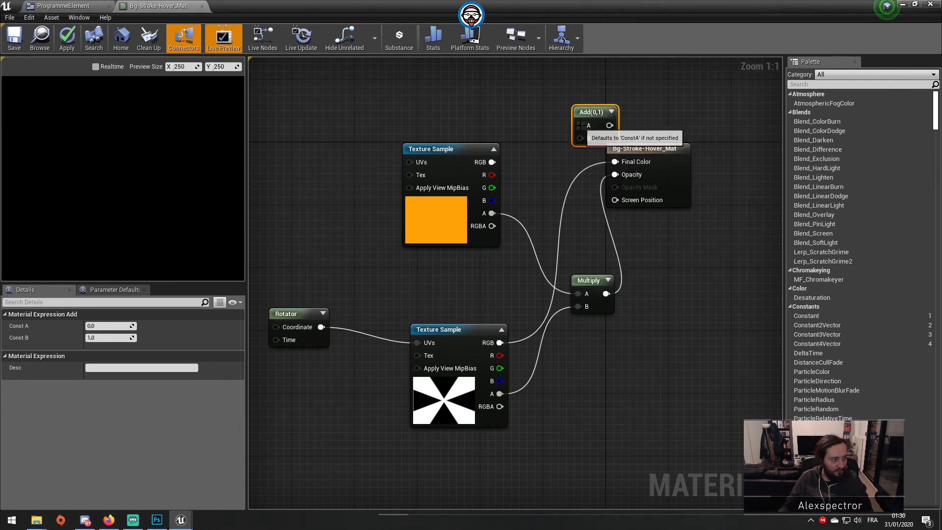
left_click_drag(580, 125, 493, 162)
left_click_drag(580, 138, 499, 342)
left_click_drag(646, 153, 725, 169)
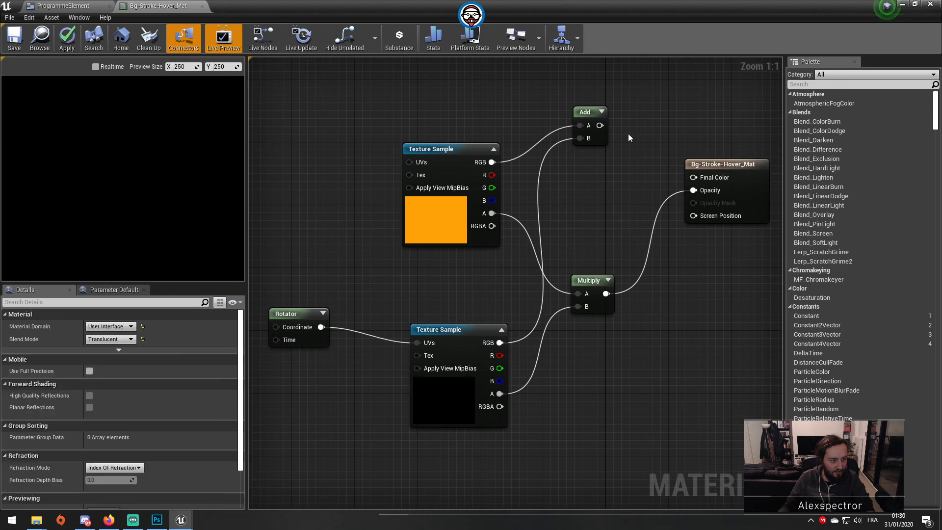
left_click_drag(599, 126, 687, 179)
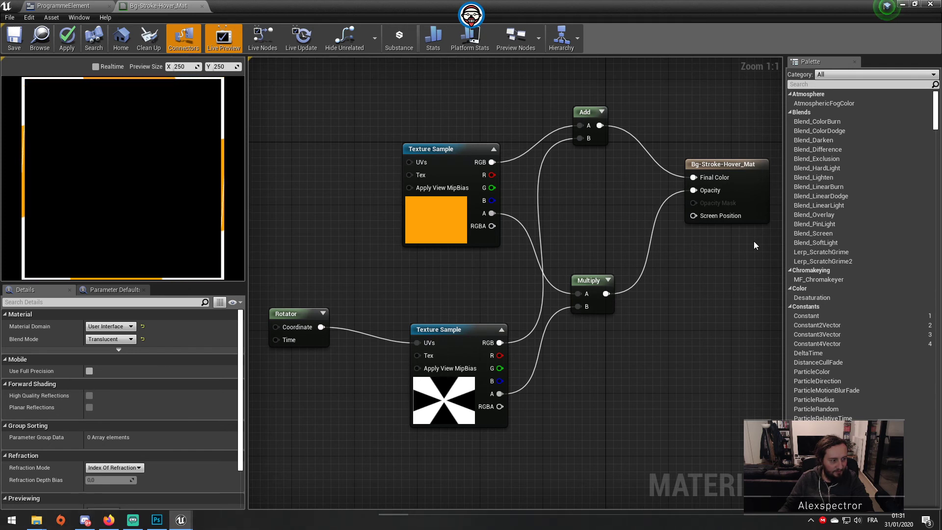
left_click(15, 37)
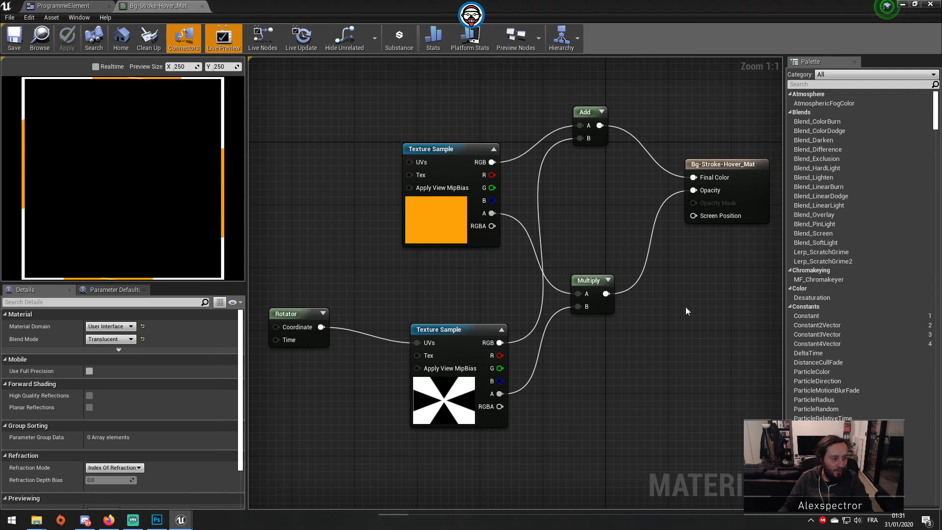
Play the level in full screen and check the animated outline on the Jedi Fallen Order, God of War and Zelda panels.
left_click(903, 5)
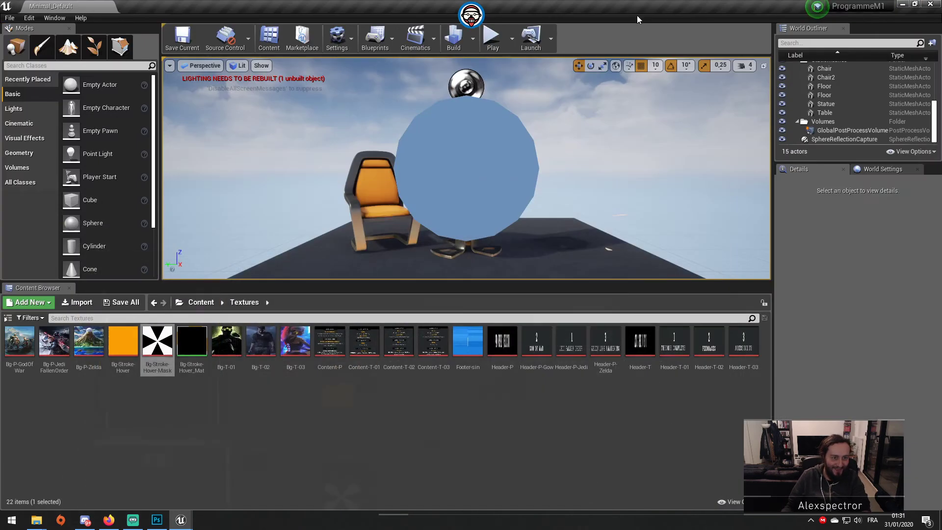
left_click(499, 41)
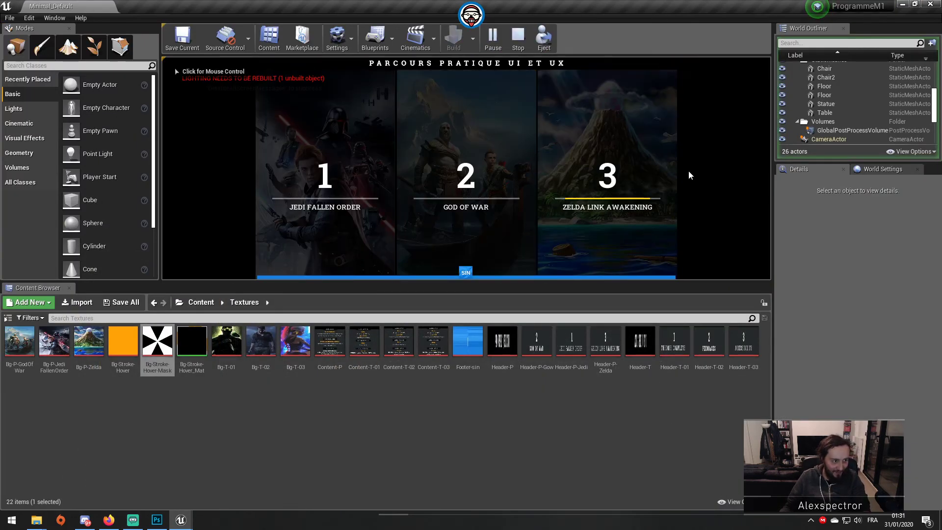
left_click(601, 172)
key("F11")
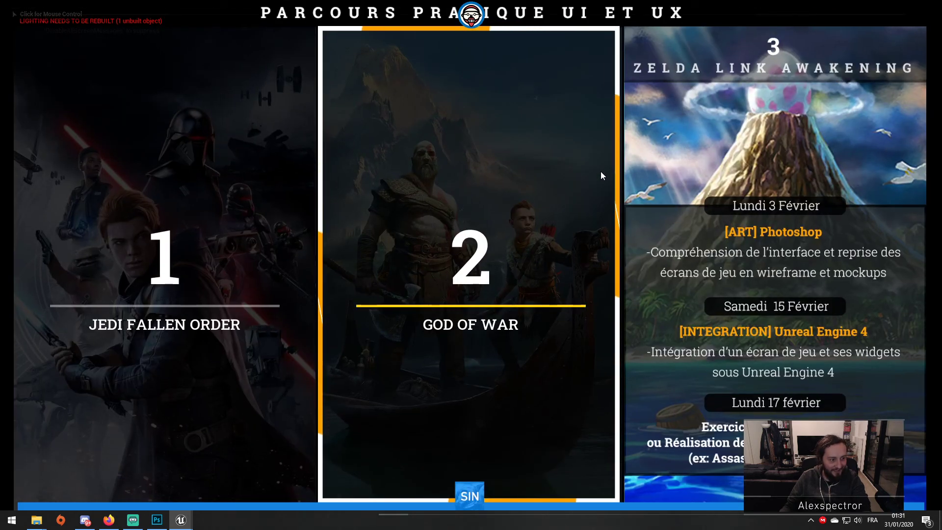
key("Left")
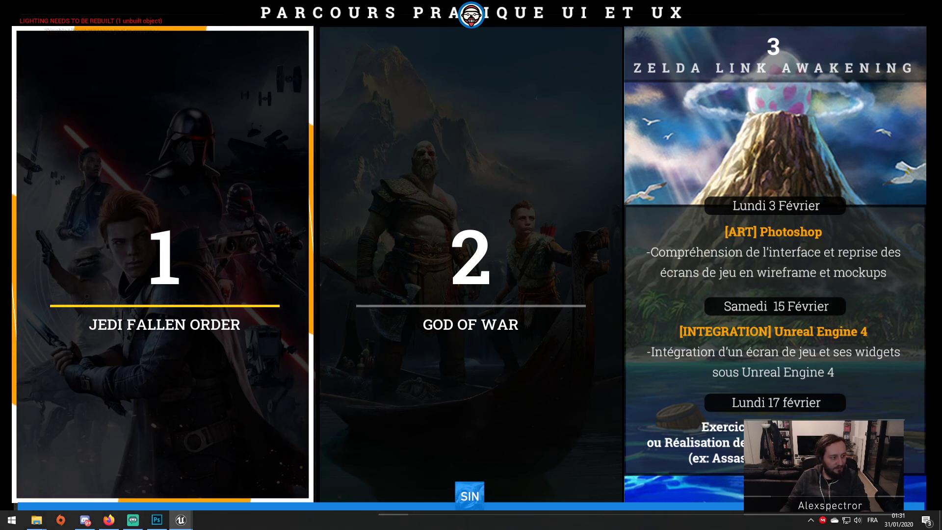
key("Right")
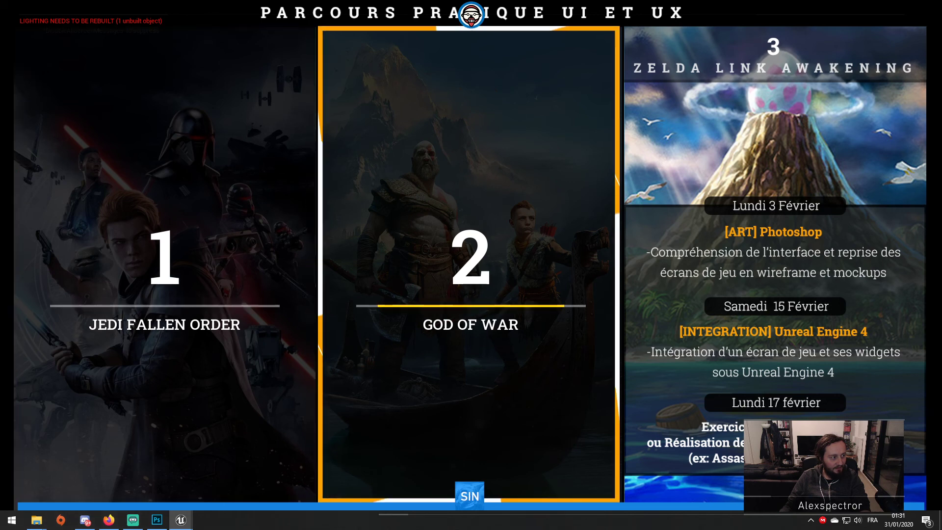
key("Right")
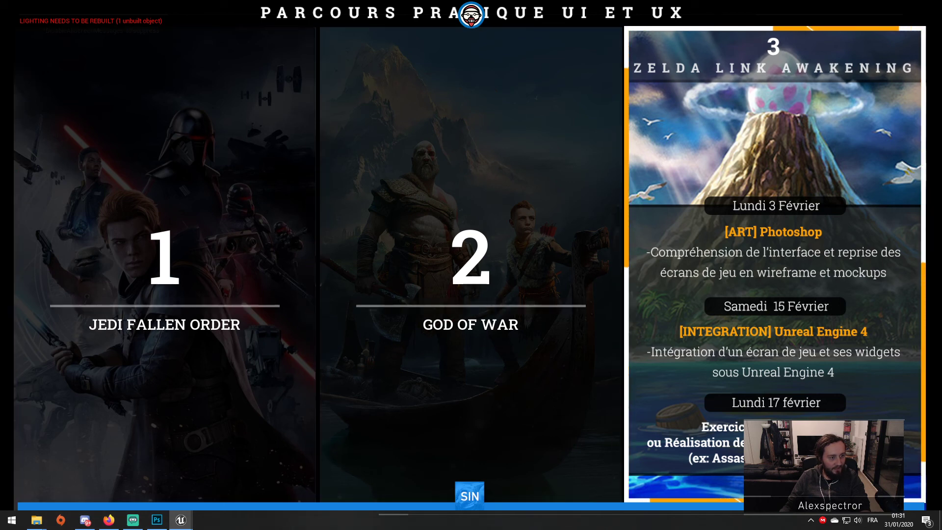
Leave full screen, stop the level playback, and return to the Bg-Stroke-Hover_Mat material graph.
key("Left")
key("Left")
key("F11")
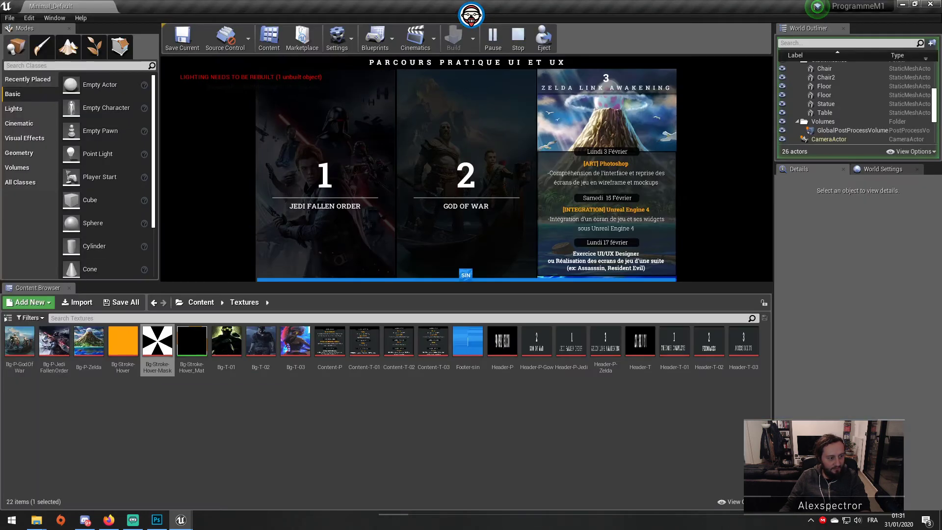
key("Right")
key("Escape")
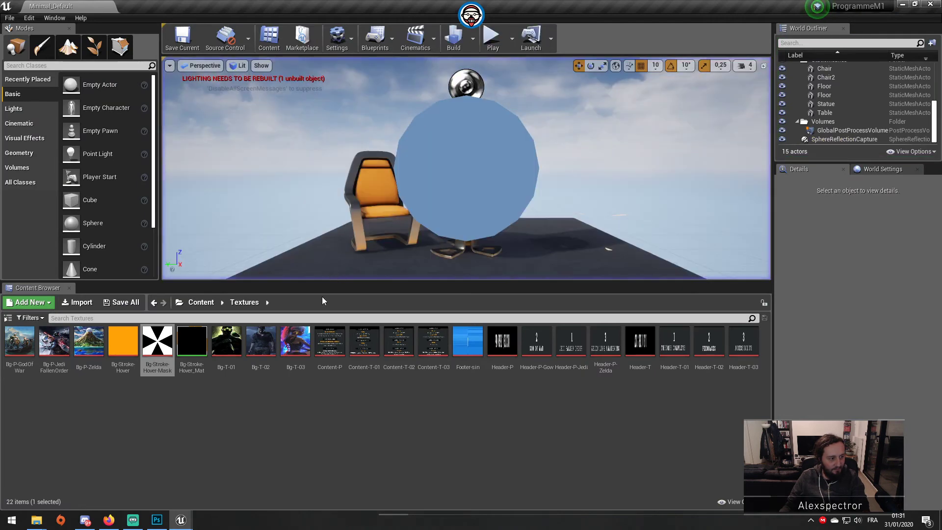
double_click(172, 343)
left_click(155, 6)
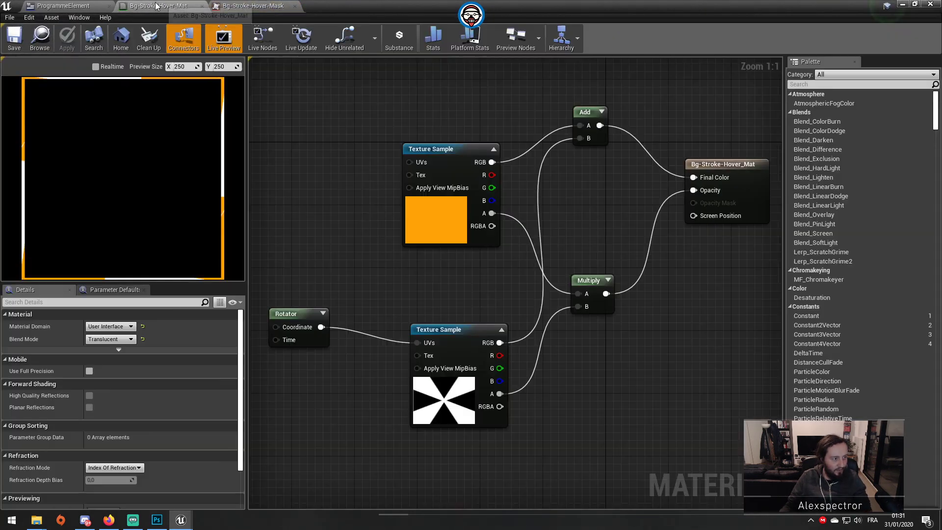
Set the Rotator node's speed to 0,5 and save the material.
left_click(427, 238)
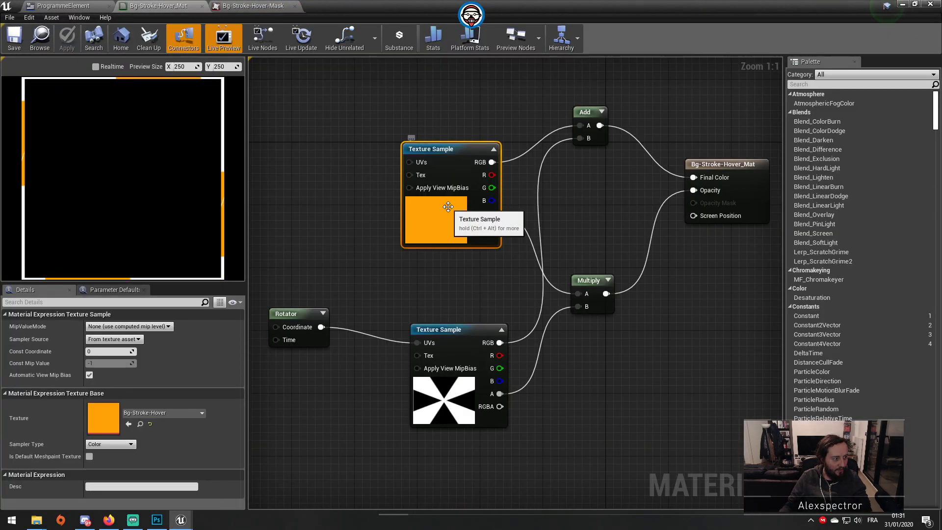
left_click(276, 316)
left_click(109, 349)
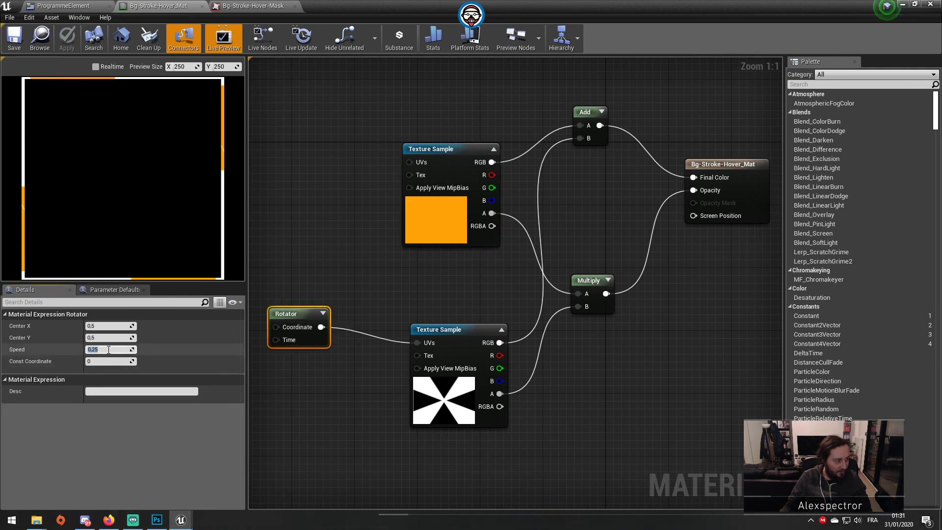
type("0,5")
key("Return")
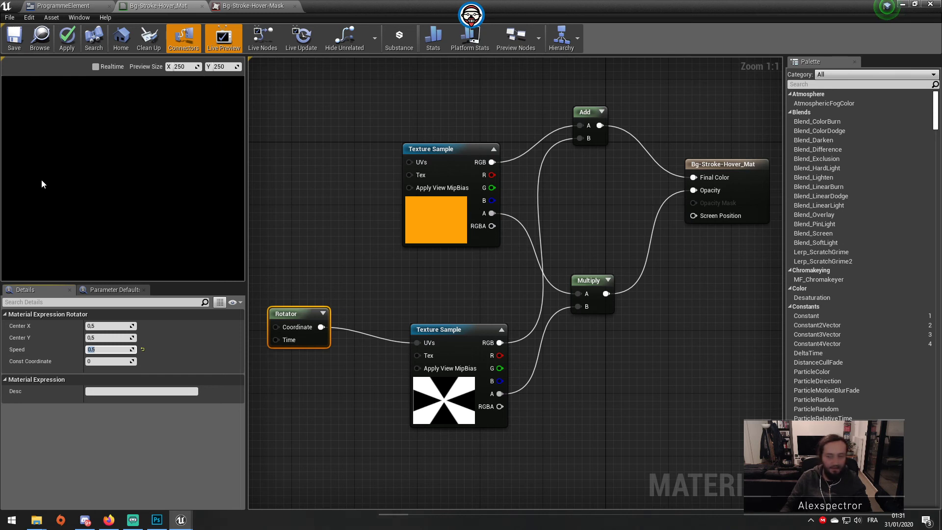
left_click(8, 35)
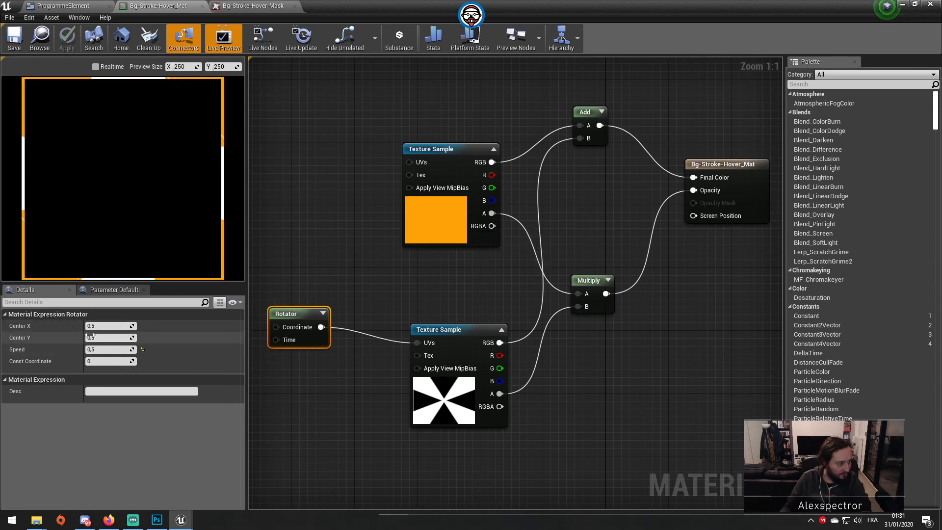
Set the Rotator node's speed to 2 and save the material.
left_click(105, 347)
type("2")
key("Return")
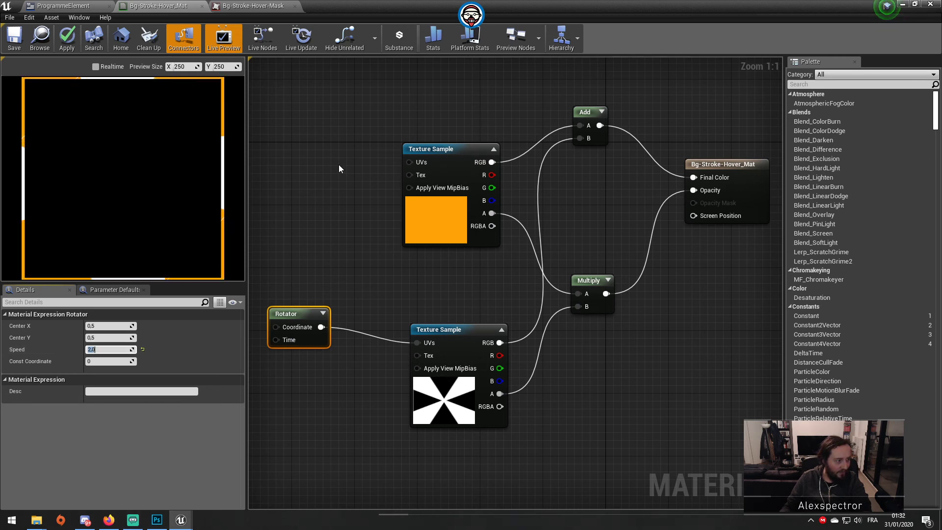
left_click(17, 40)
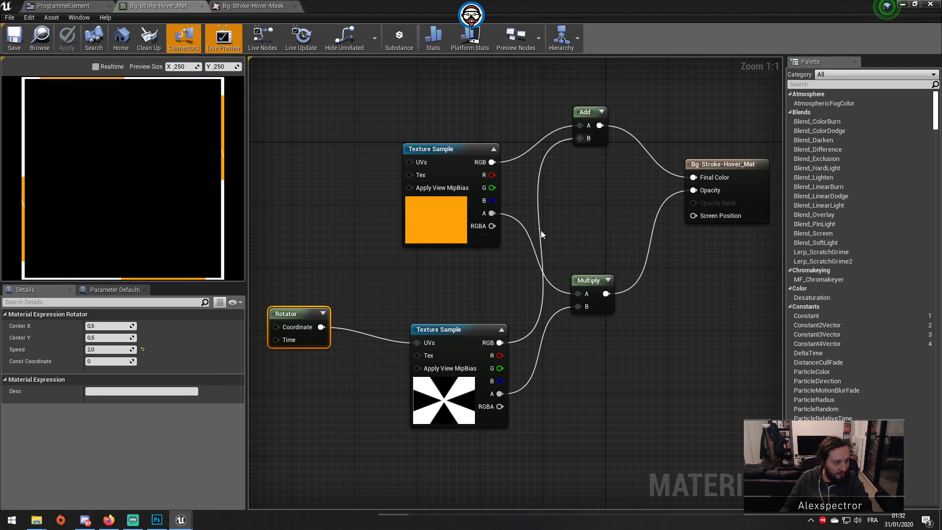
Delete the Add node and connect the orange Texture Sample's RGB output directly to Final Color.
left_click(588, 120)
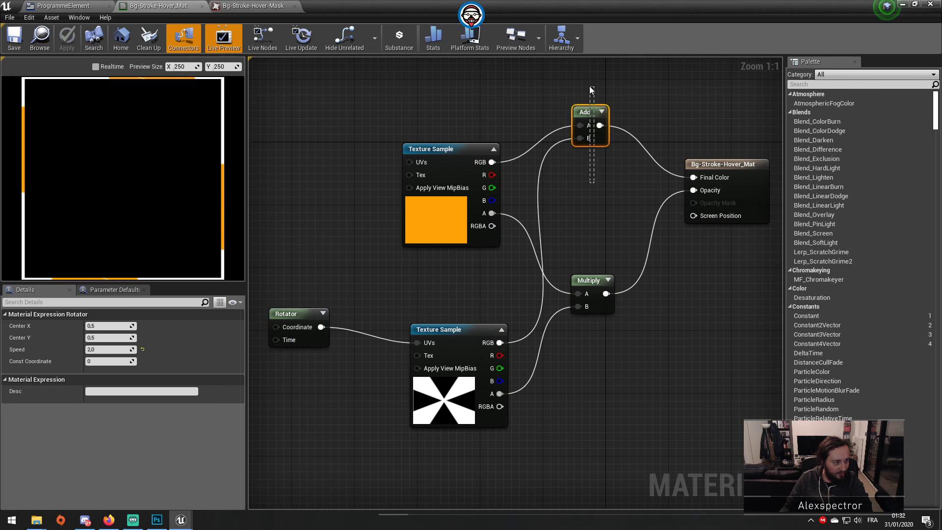
key("Delete")
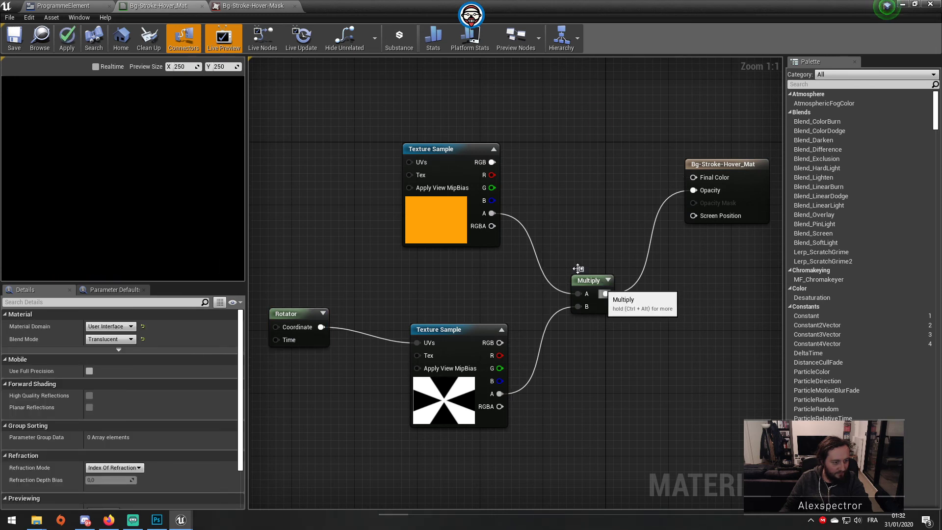
left_click_drag(491, 162, 697, 176)
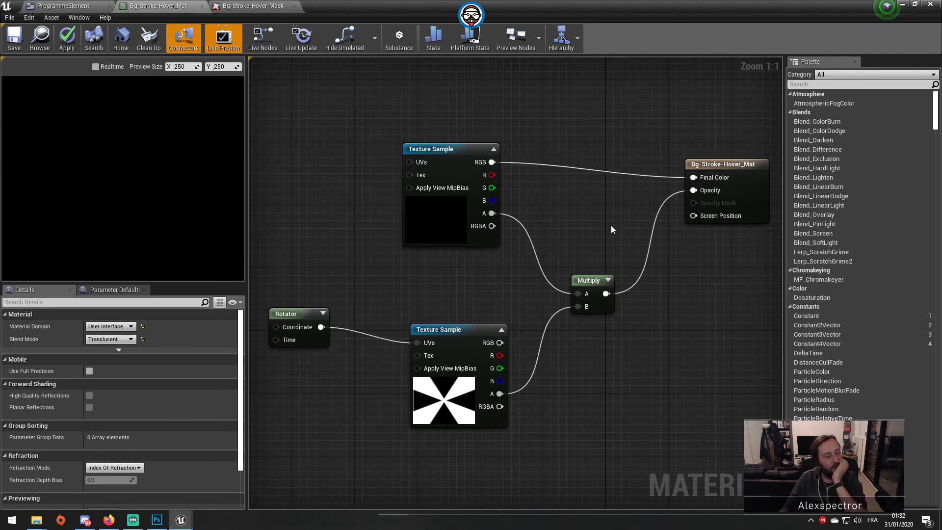
Break the Final Color and Opacity links, reconnecting the orange Texture Sample's RGB to Final Color and the Multiply output to Opacity.
double_click(652, 175)
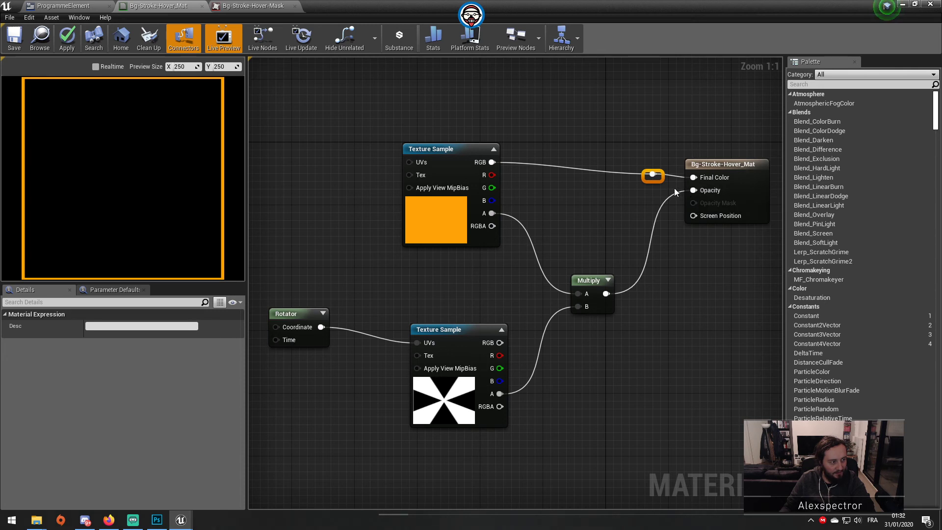
key("Delete")
left_click_drag(693, 190, 492, 163)
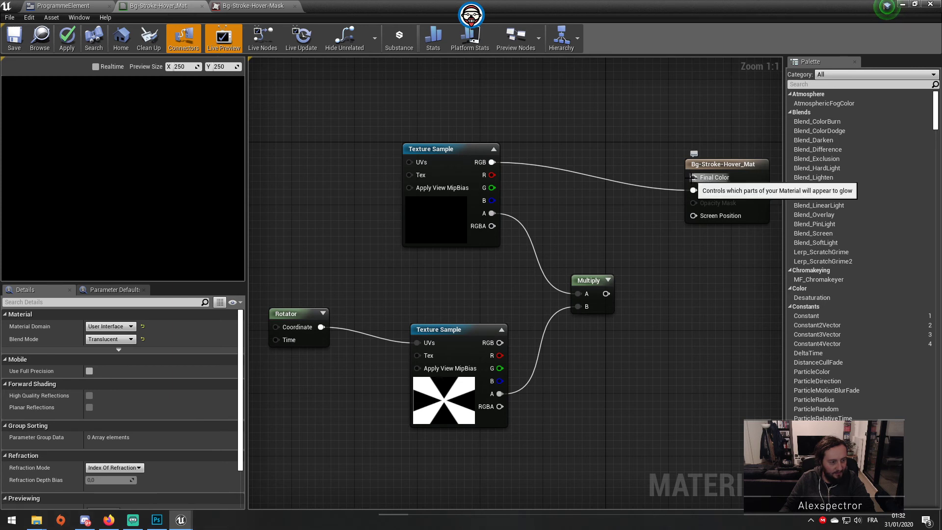
left_click(675, 187, "alt")
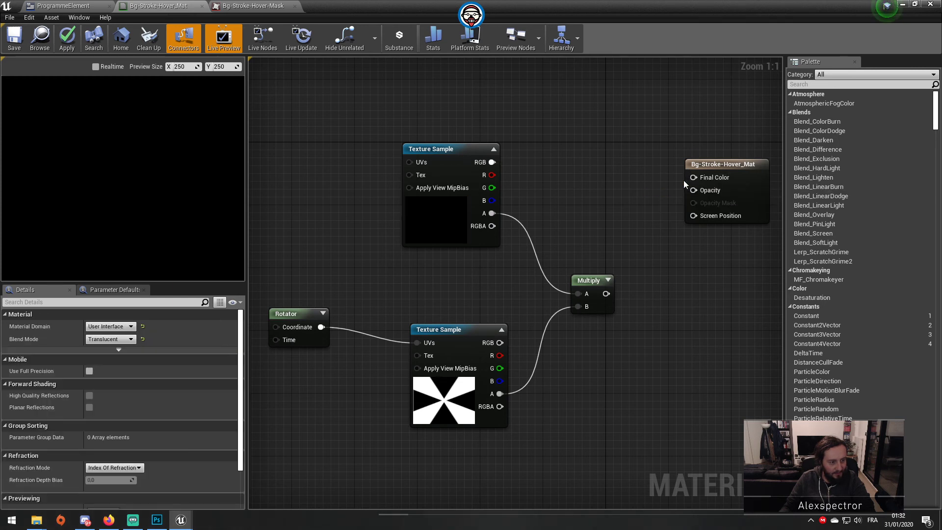
left_click_drag(693, 177, 496, 164)
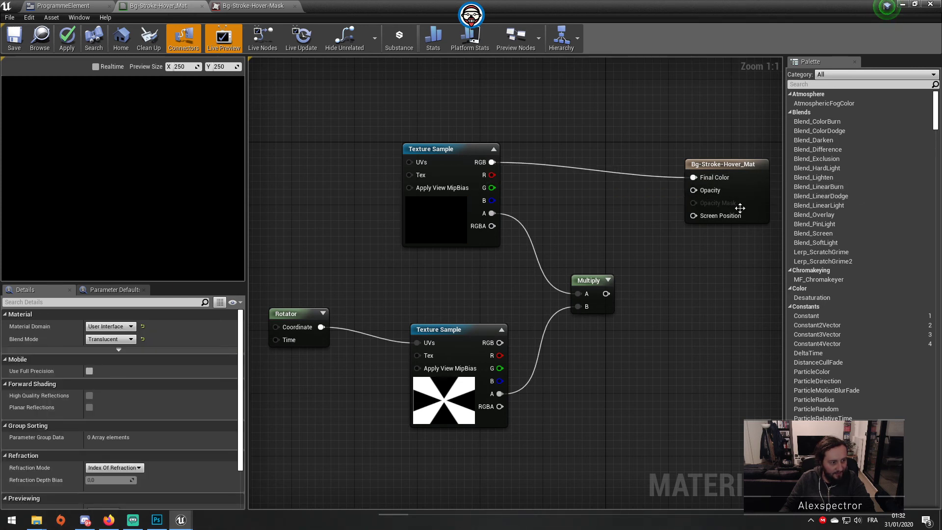
left_click_drag(693, 191, 607, 293)
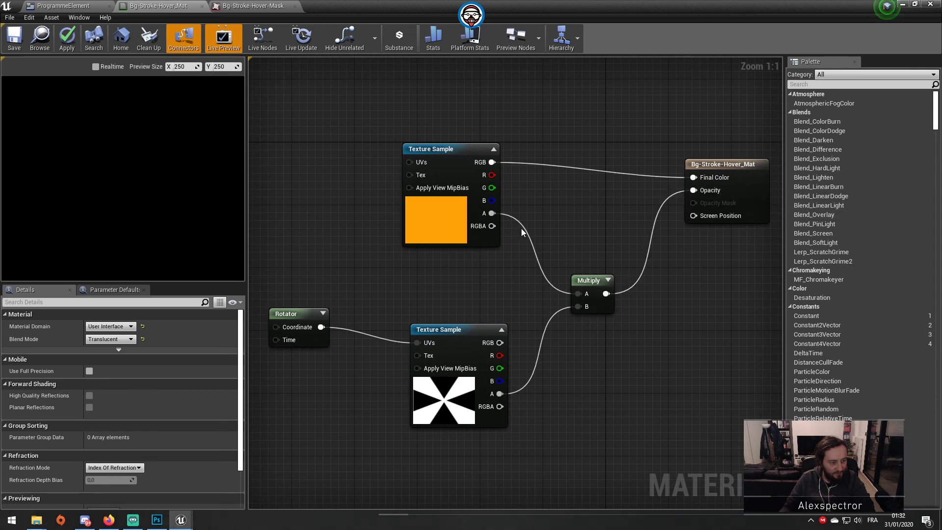
Connect the mask Texture Sample's alpha output directly to Opacity, delete the Multiply node, and save the material.
left_click_drag(511, 388, 692, 190)
left_click(579, 297)
key("Delete")
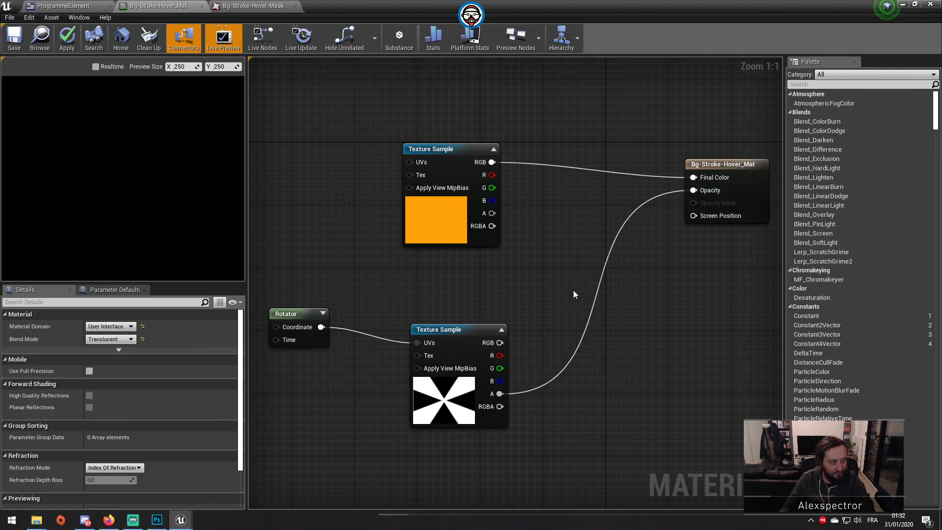
left_click(15, 43)
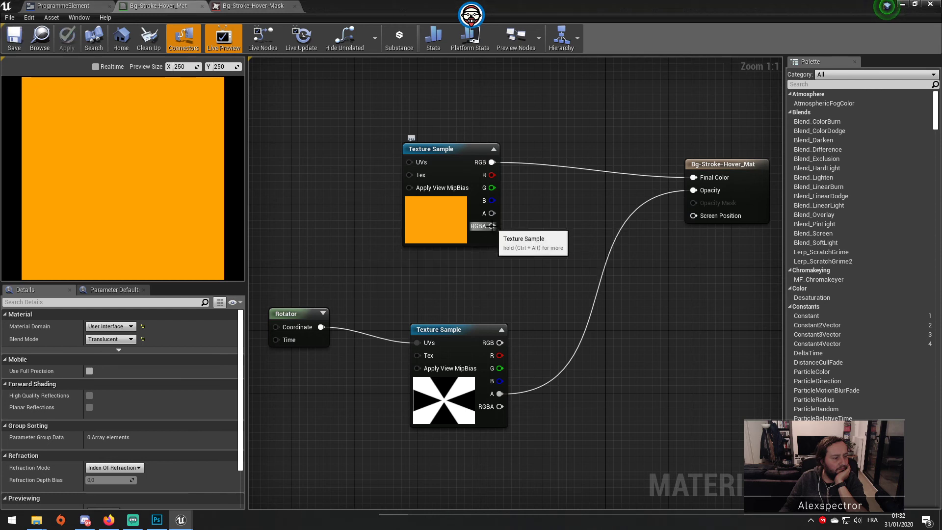
Try the orange Texture Sample's RGBA output on Opacity Mask and Opacity, and remove both connections.
left_click_drag(493, 227, 694, 203)
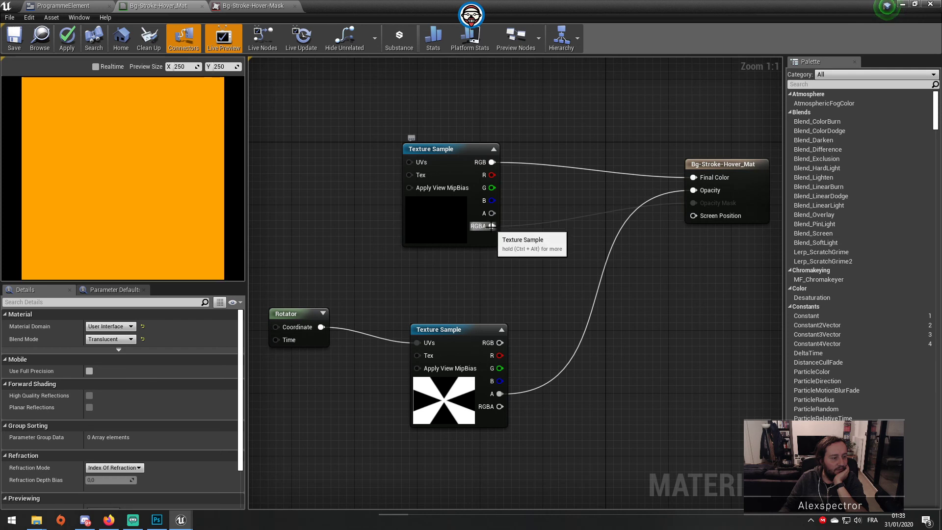
left_click_drag(493, 226, 694, 190)
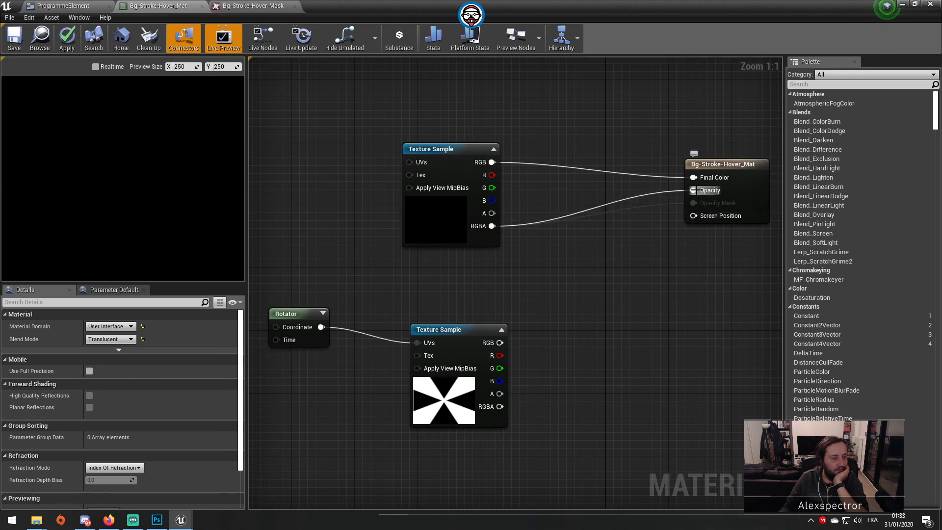
double_click(661, 204)
key("Delete")
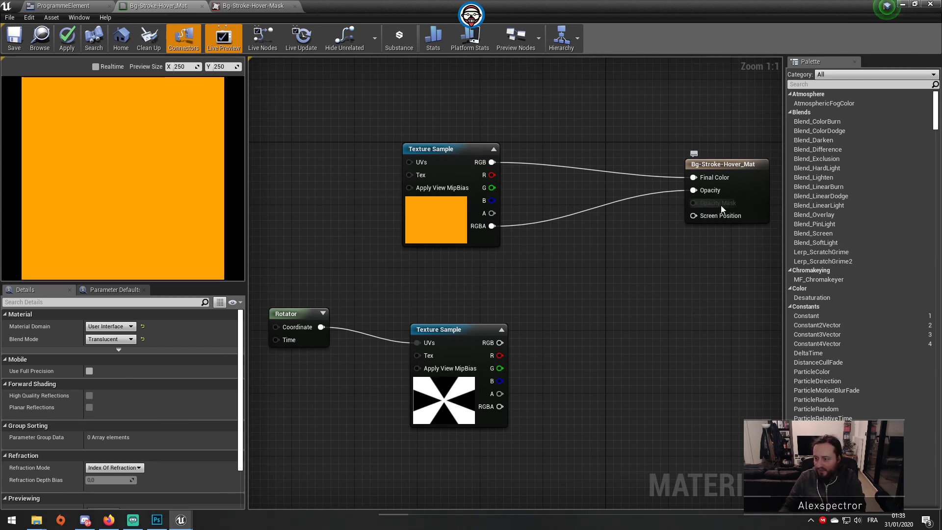
double_click(611, 204)
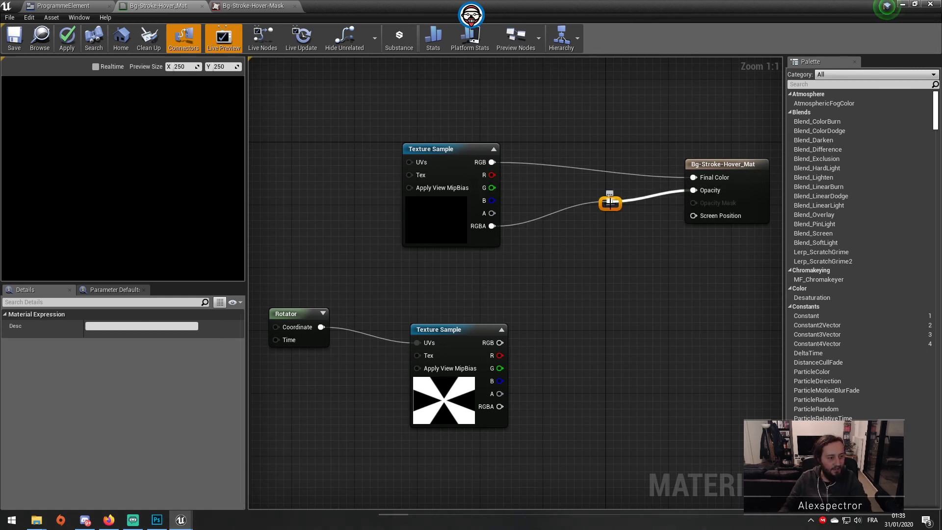
key("Delete")
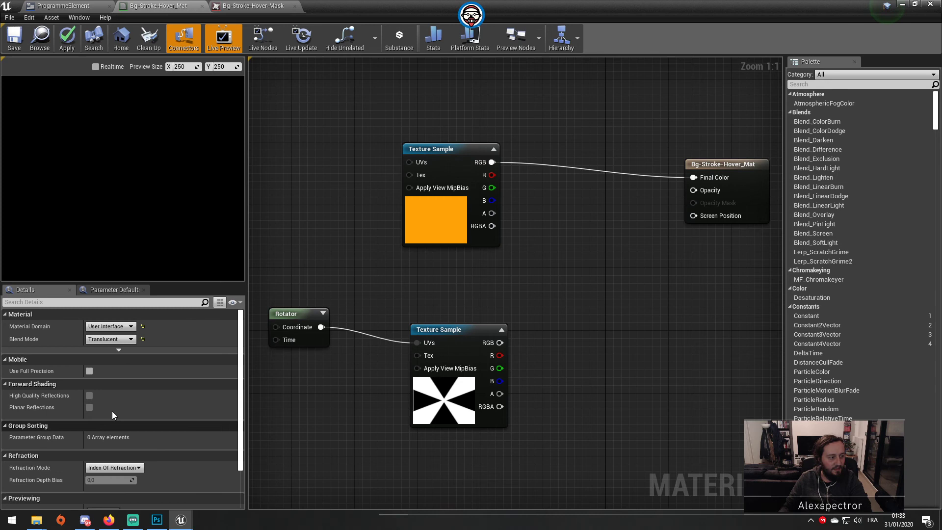
Set the material's Blend Mode to Masked.
left_click(101, 338)
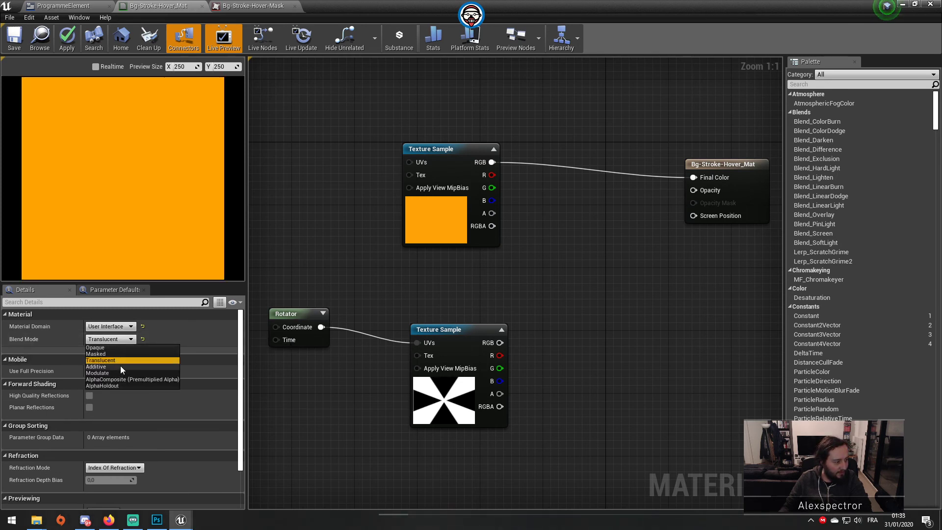
left_click(748, 185)
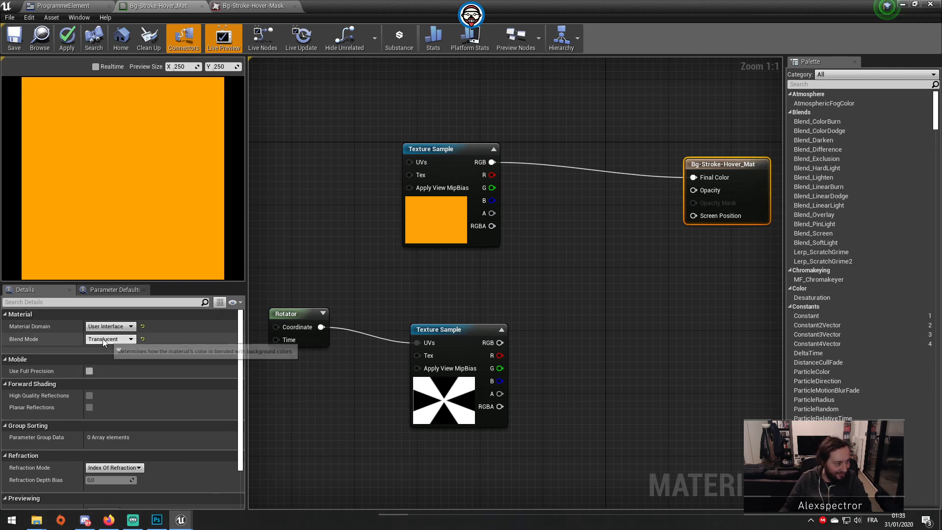
left_click(103, 339)
left_click(110, 353)
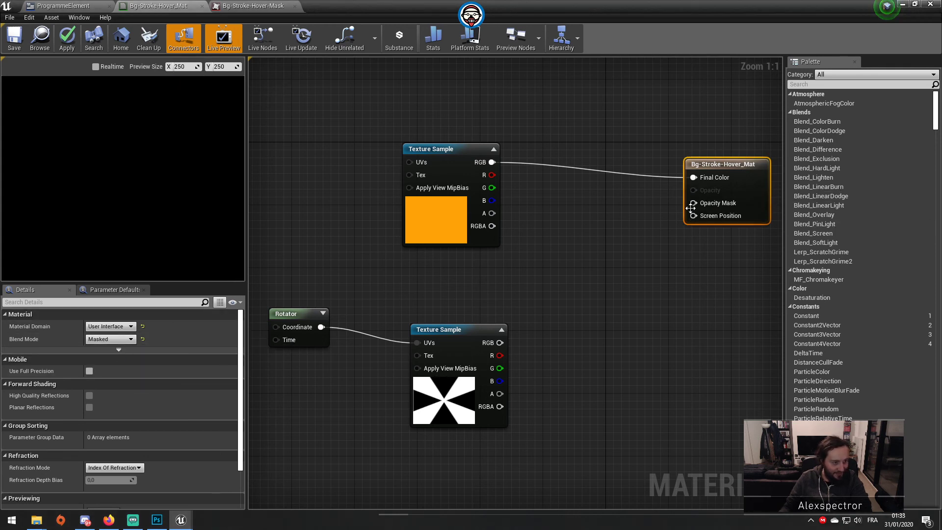
Connect the mask Texture Sample's alpha output to Opacity Mask, align the orange Texture Sample with Final Color, and save the material.
left_click_drag(693, 203, 499, 394)
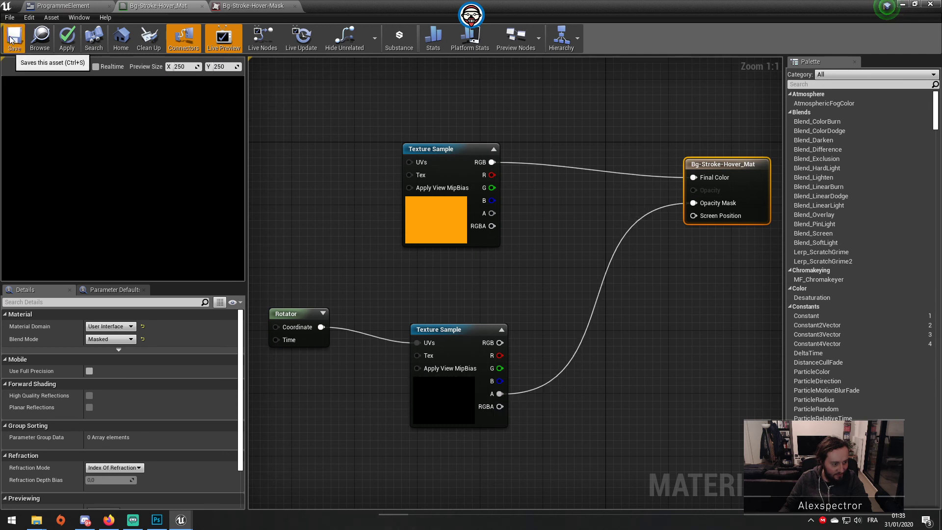
left_click(12, 40)
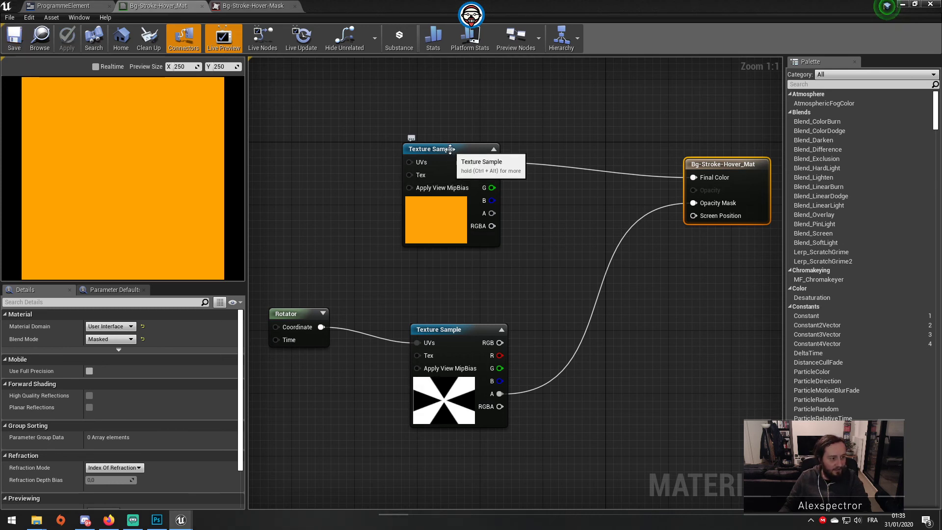
left_click_drag(452, 151, 467, 166)
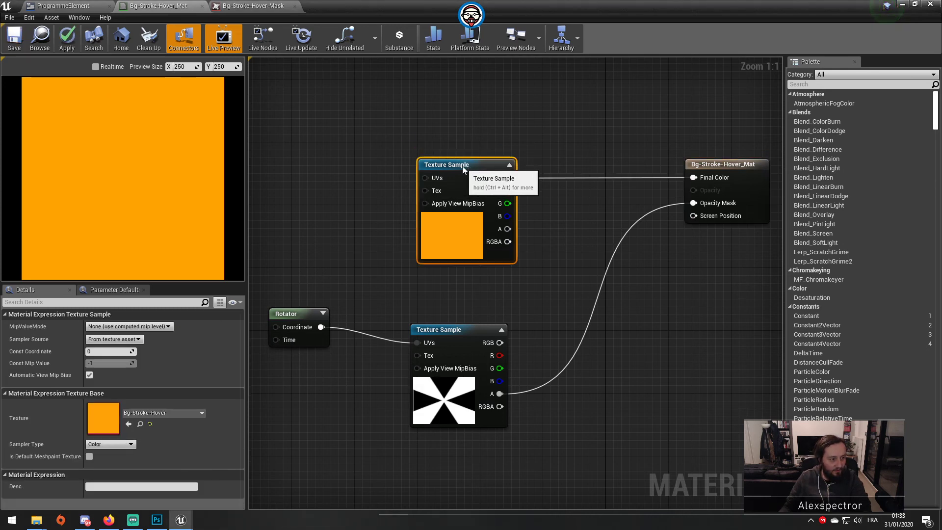
left_click(15, 39)
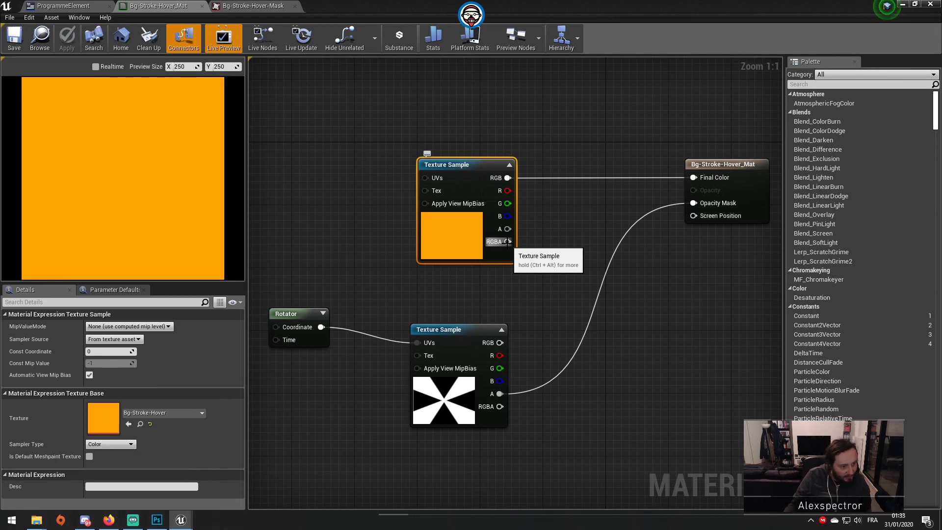
Create an Add node between the Texture Samples and the material output, with the orange Texture Sample's RGBA feeding its A input.
left_click_drag(508, 242, 620, 252)
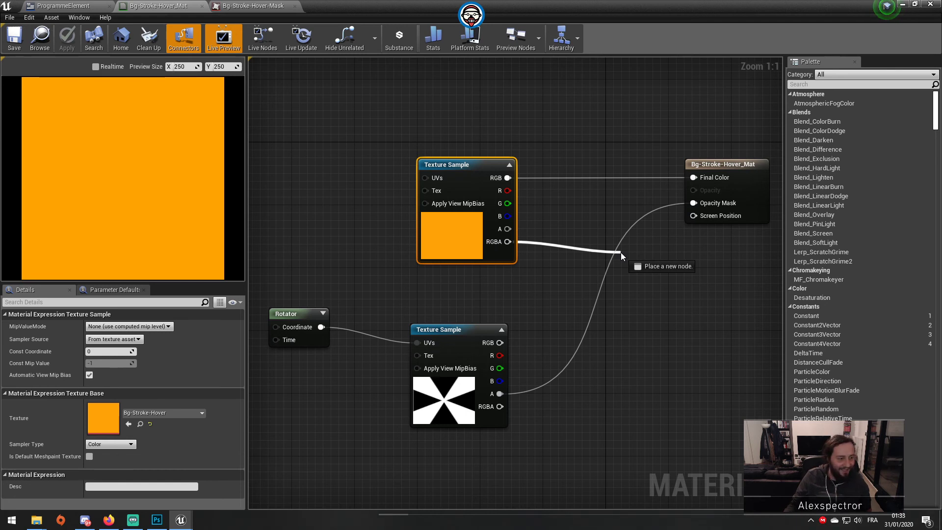
left_click_drag(620, 253, 620, 252)
left_click(528, 246)
left_click_drag(508, 241, 588, 239)
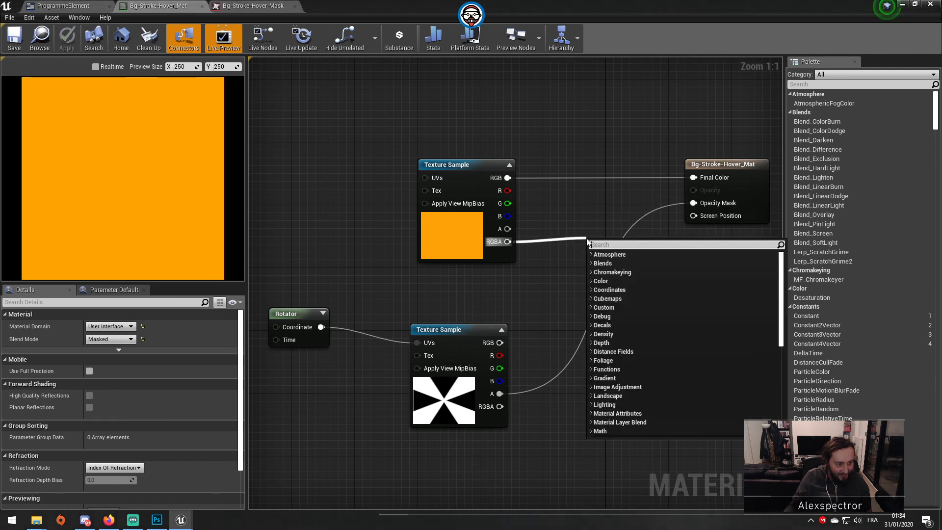
type("add")
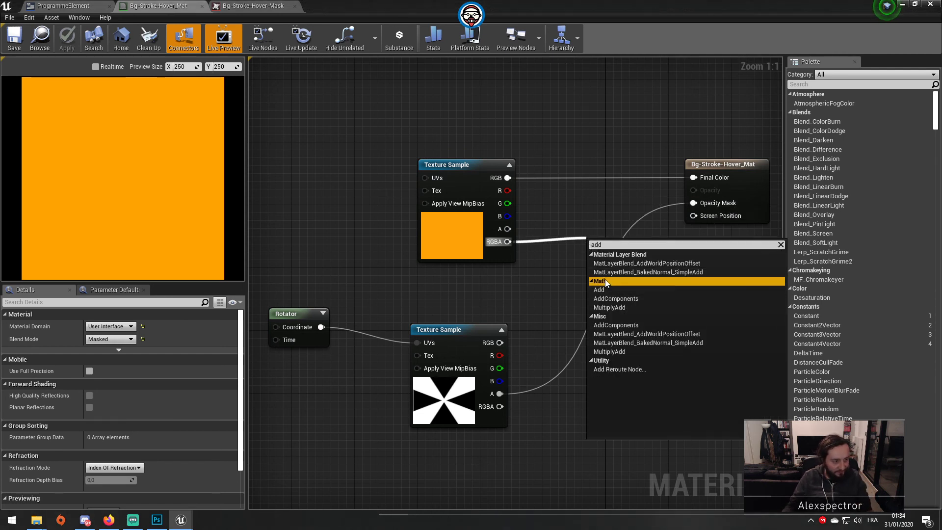
left_click(608, 290)
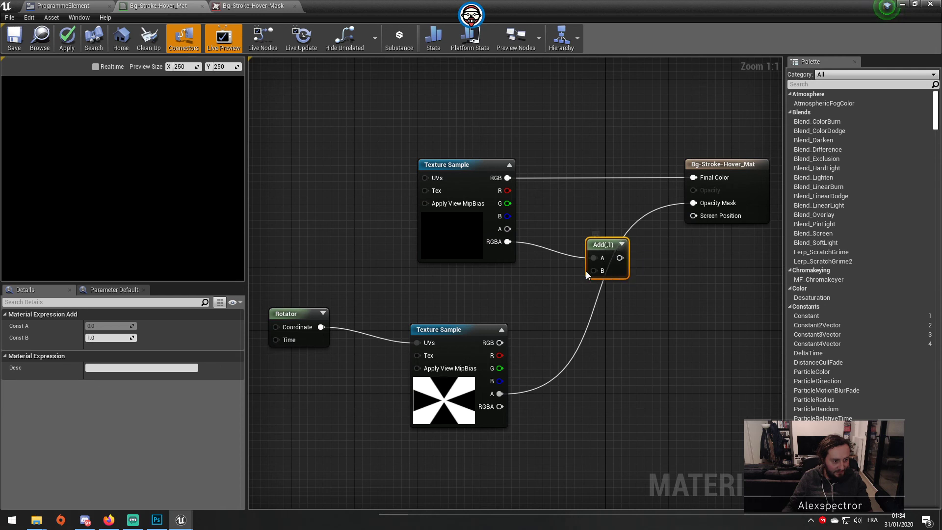
Feed the mask Texture Sample's alpha into the Add node's B input, route Add to Opacity Mask, and save the material.
left_click_drag(586, 273, 499, 394)
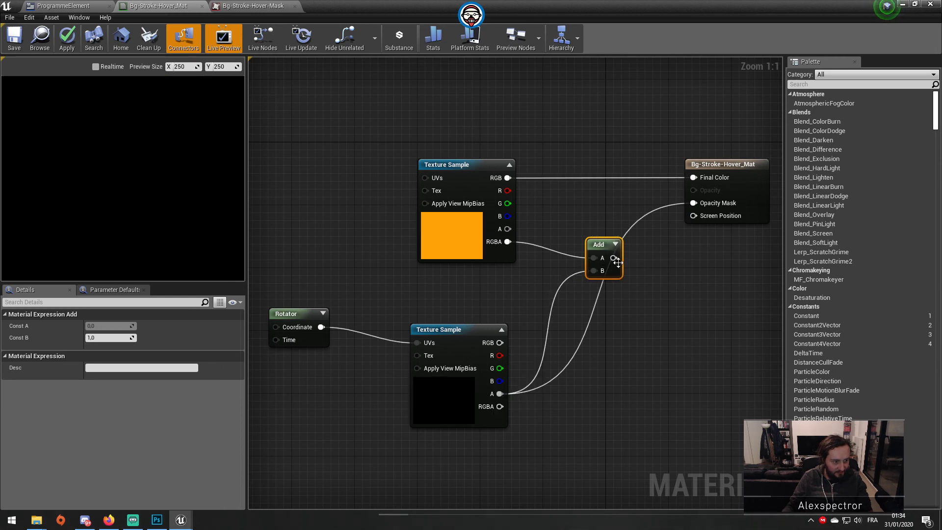
left_click_drag(614, 259, 695, 204)
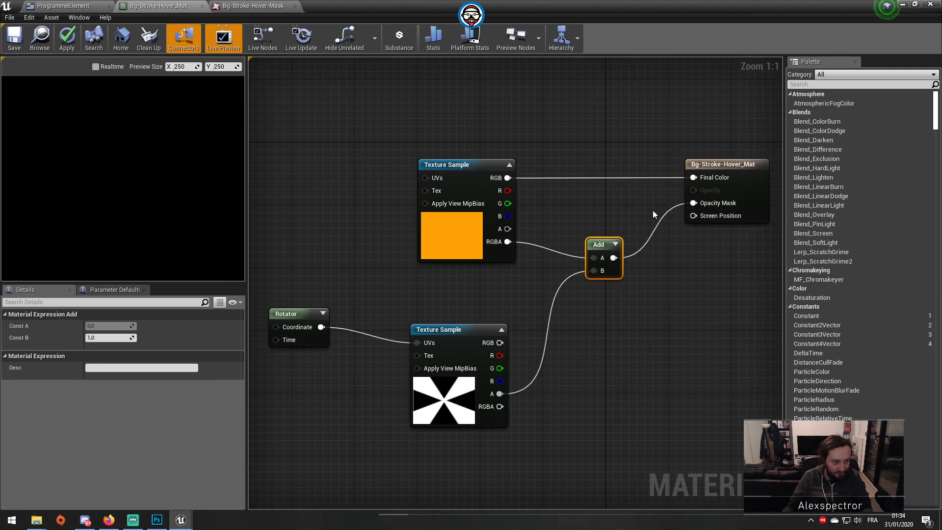
left_click(16, 39)
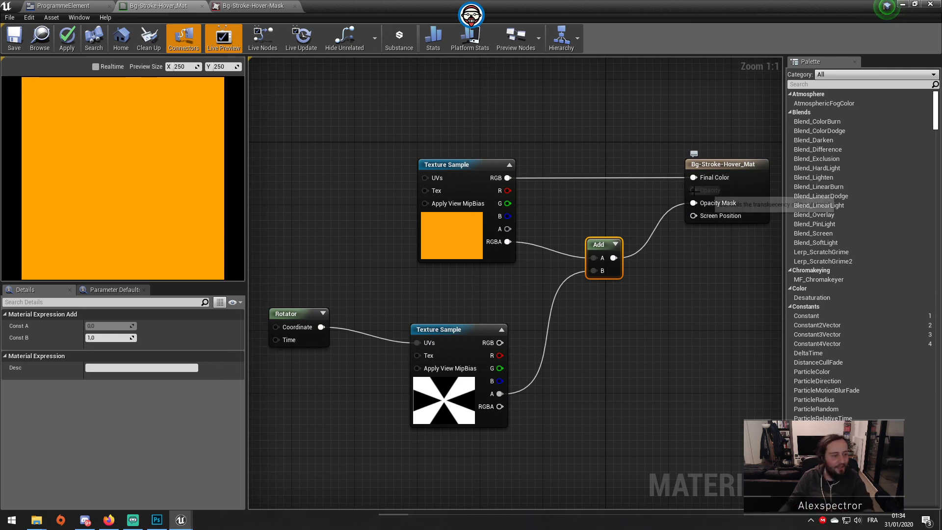
Insert and delete a reroute point on the Final Color wire, reconnect the orange Texture Sample's RGB output, and save.
double_click(666, 176)
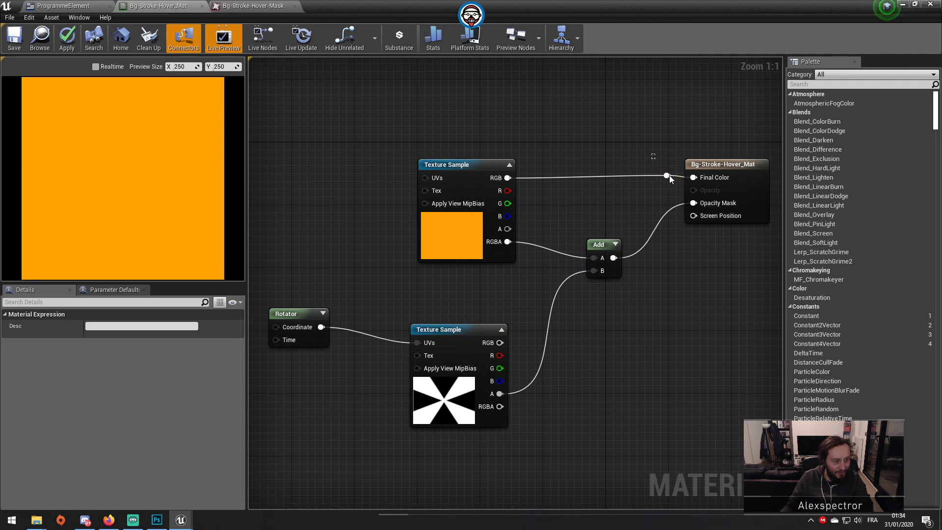
key("Delete")
left_click_drag(508, 177, 696, 174)
left_click(14, 38)
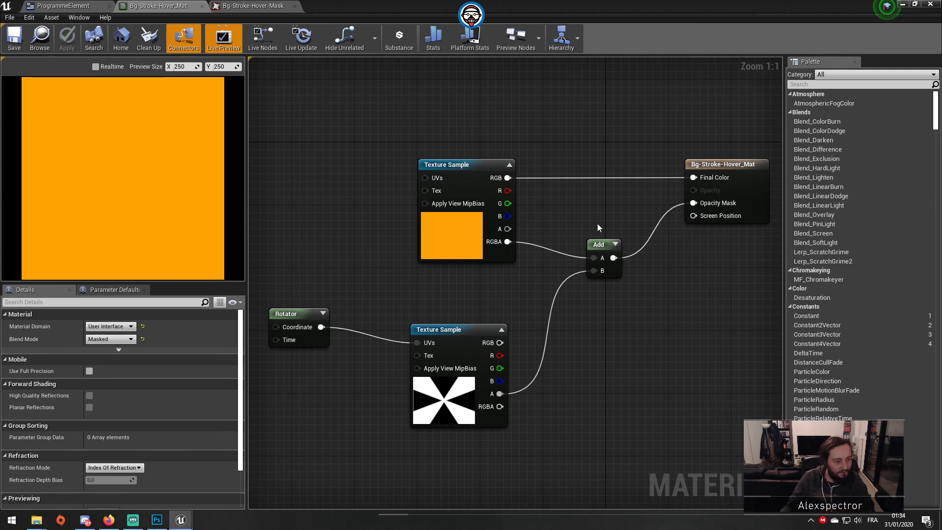
Set the material's Blend Mode to Translucent and save it.
left_click(598, 245)
left_click(707, 178)
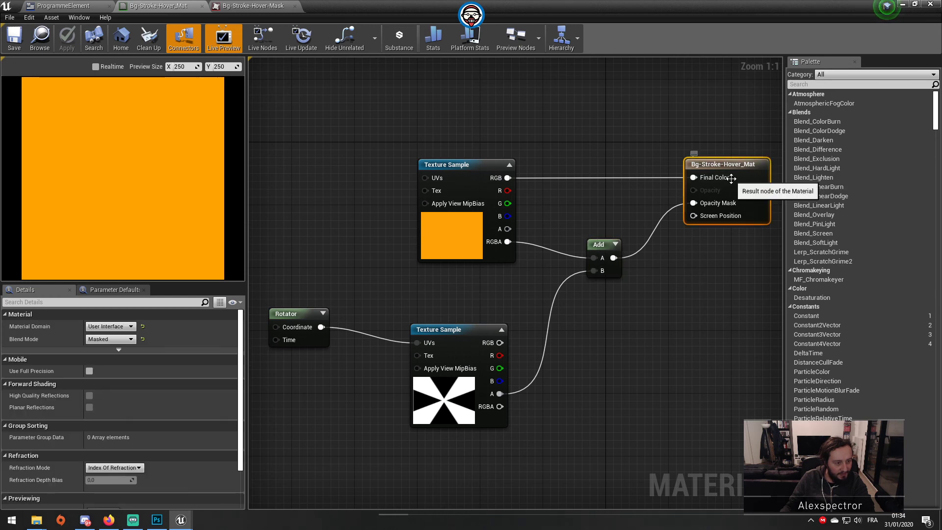
left_click(111, 338)
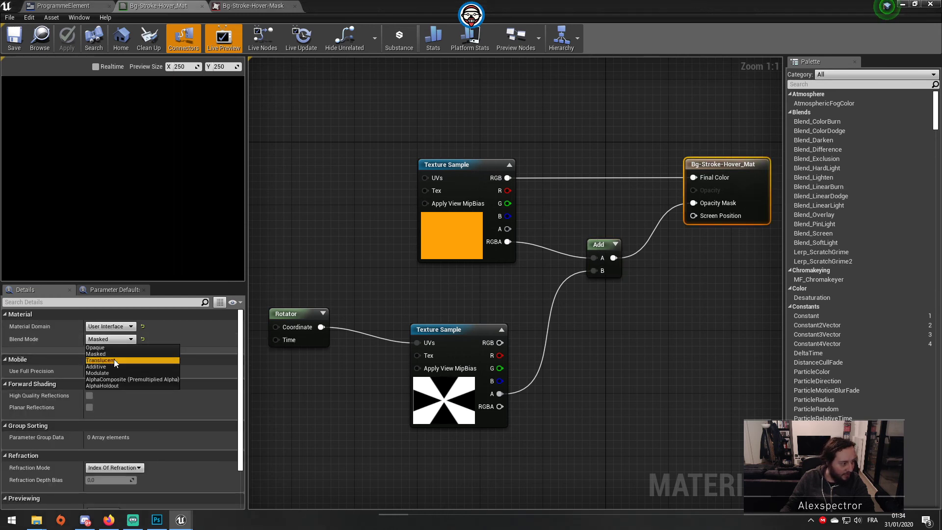
left_click(113, 359)
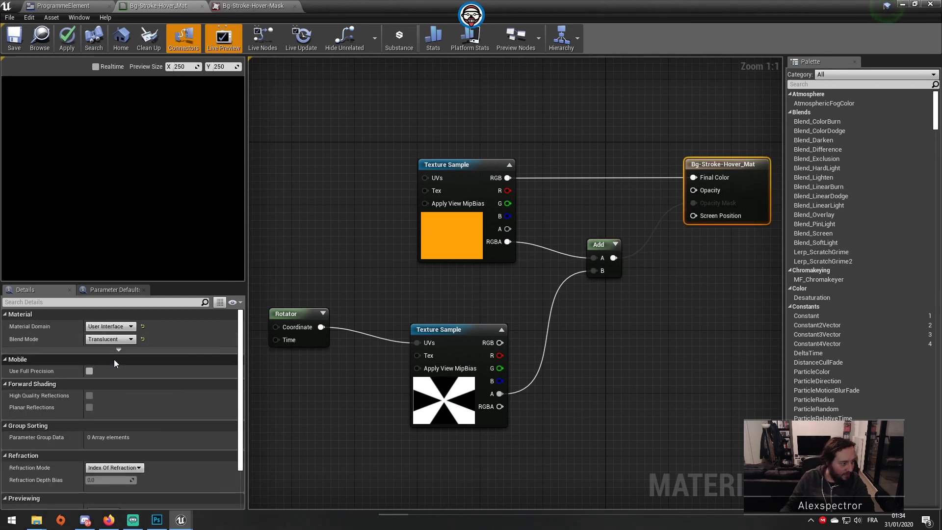
left_click(13, 37)
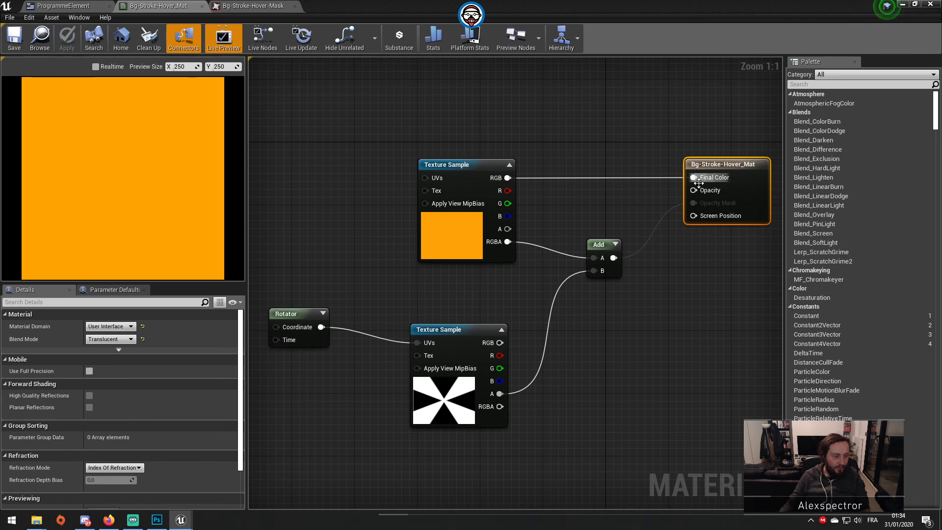
Connect the Add output to Opacity, remove its wire to Opacity Mask, and save the material.
left_click_drag(693, 190, 613, 257)
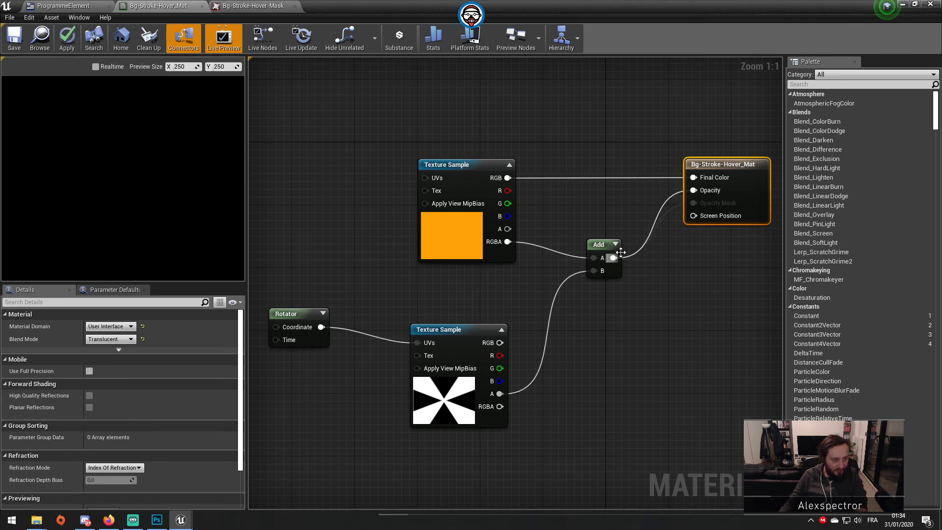
double_click(669, 210)
key("Delete")
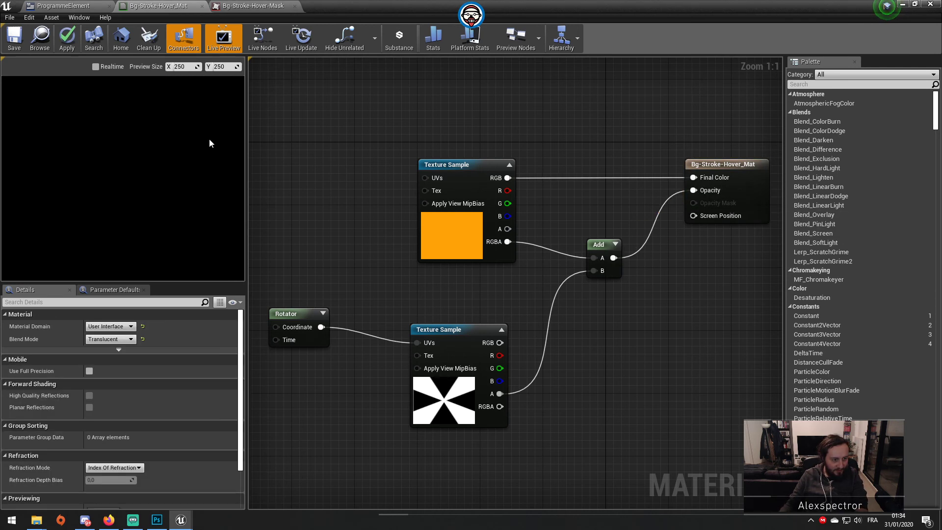
left_click(15, 39)
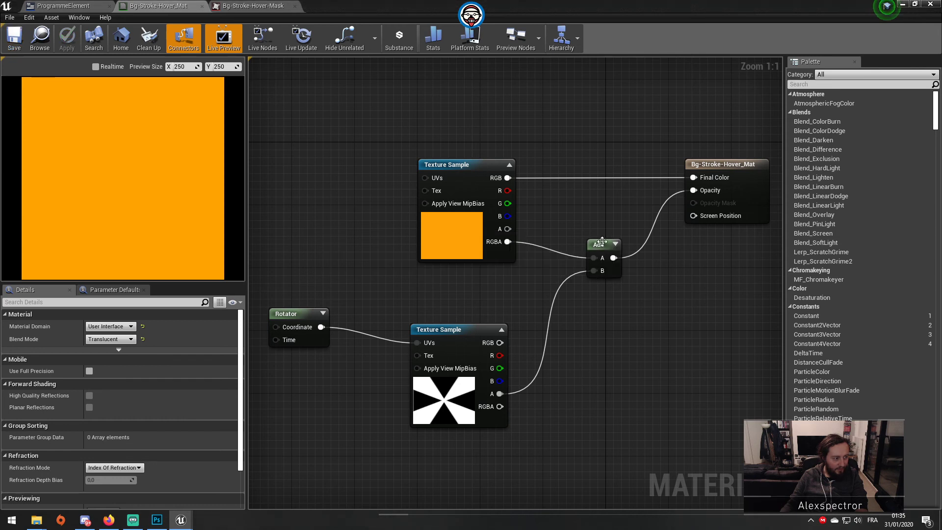
Delete the Add node between the Texture Samples and the material output.
left_click(602, 244)
right_click(604, 246)
left_click(596, 222)
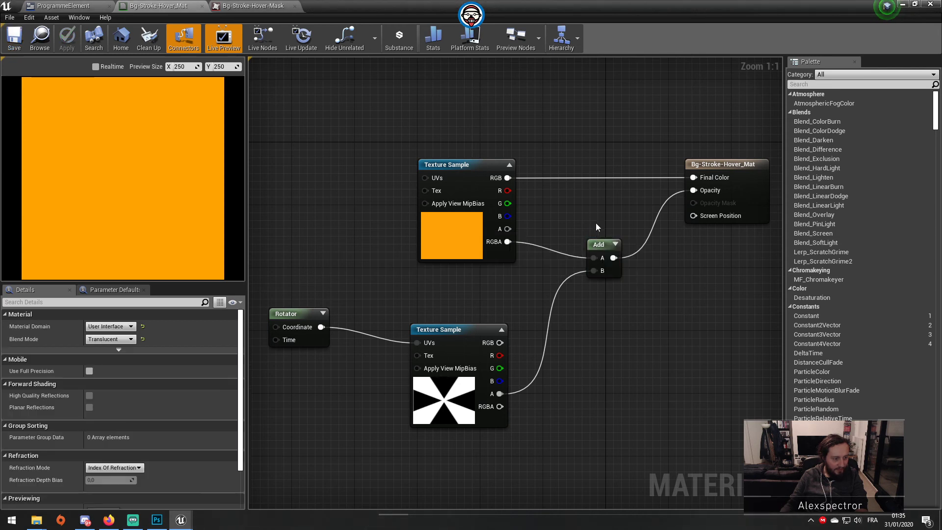
left_click(603, 244)
key("Delete")
Multiply the orange Texture Sample's RGBA by the mask's alpha, connect the Multiply output to Opacity, and save the material.
left_click_drag(508, 241, 590, 272)
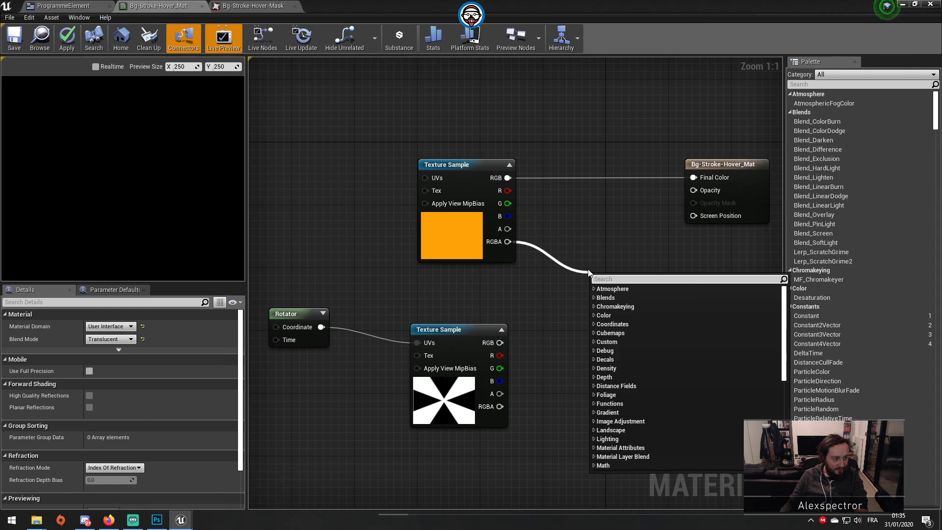
type("multiply")
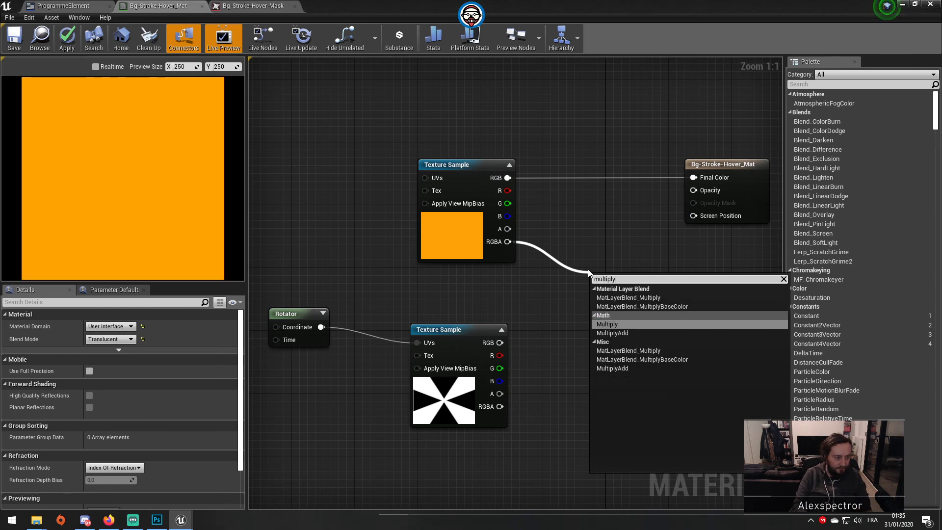
key("Return")
left_click_drag(596, 305, 499, 393)
left_click_drag(624, 292, 693, 191)
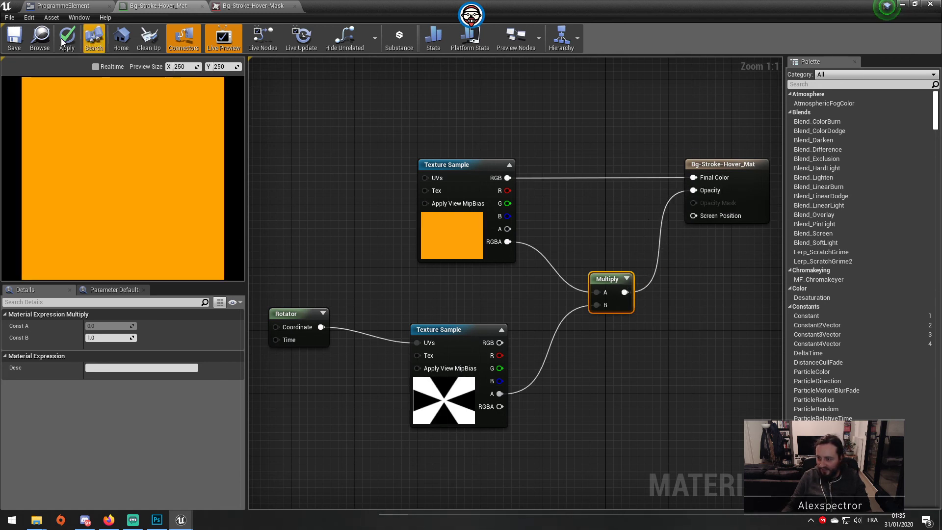
key("ctrl+s")
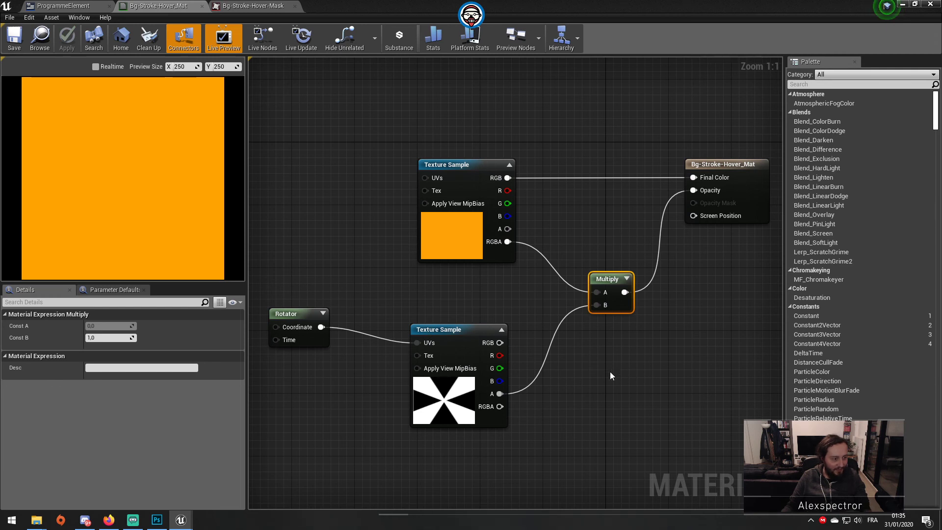
Replace the RGBA connection on Multiply's A input with the orange Texture Sample's alpha output, and save the material.
double_click(523, 242)
key("Delete")
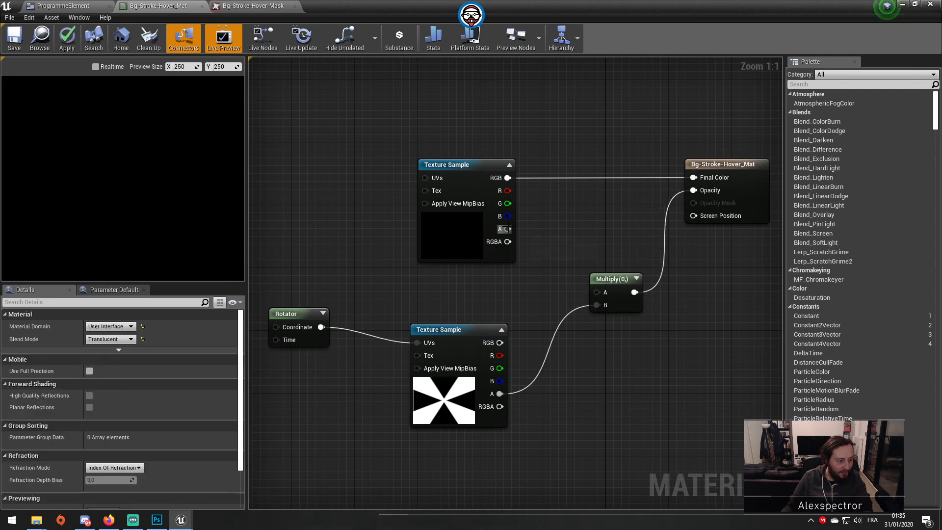
left_click_drag(507, 228, 597, 292)
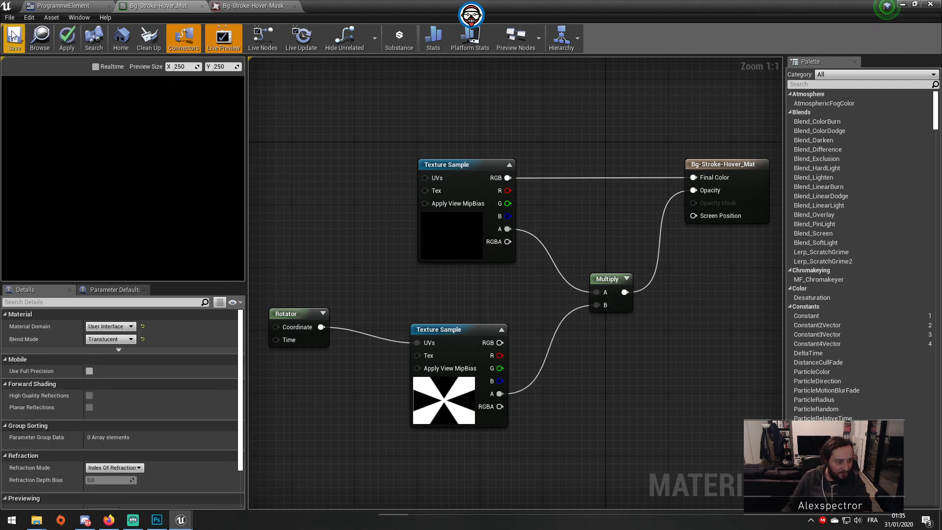
key("ctrl+s")
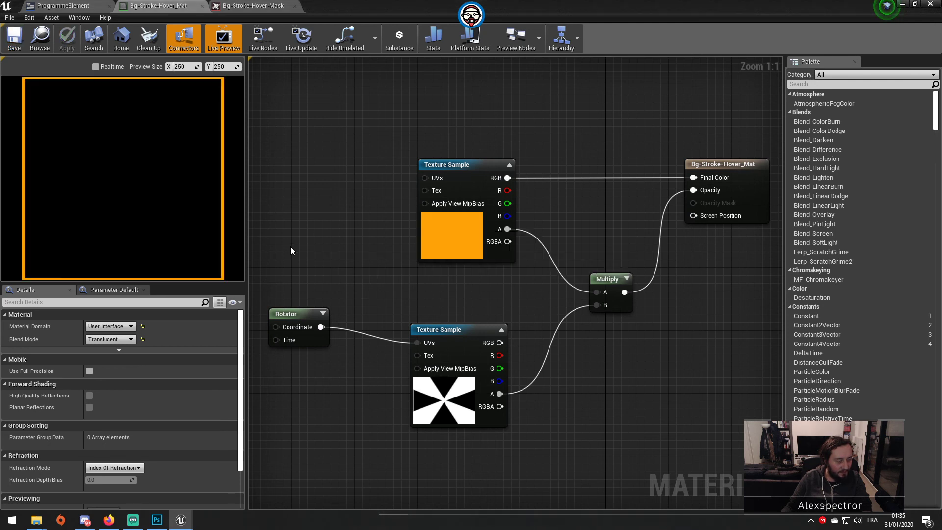
Inspect the Rotator's settings and the hover stroke in the ProgrammeElement widget, and return to the material.
left_click(293, 313)
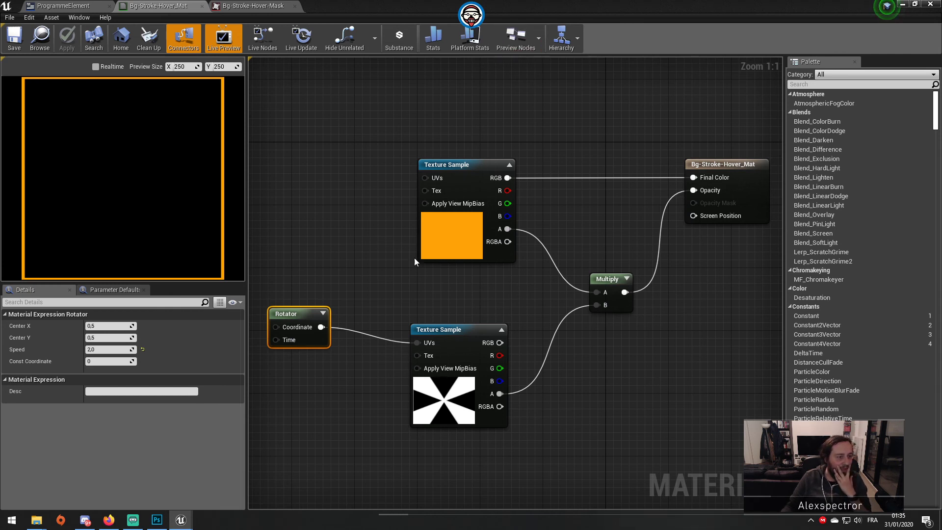
left_click(67, 4)
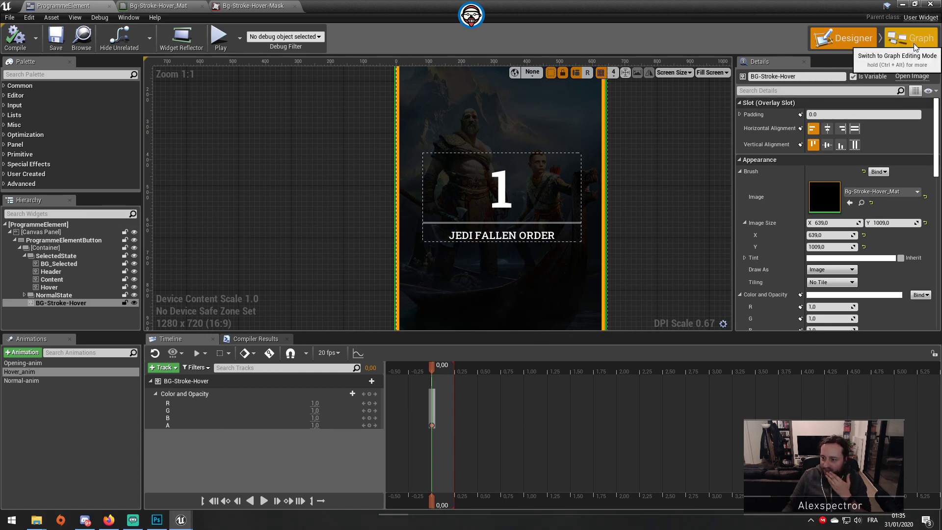
left_click(223, 6)
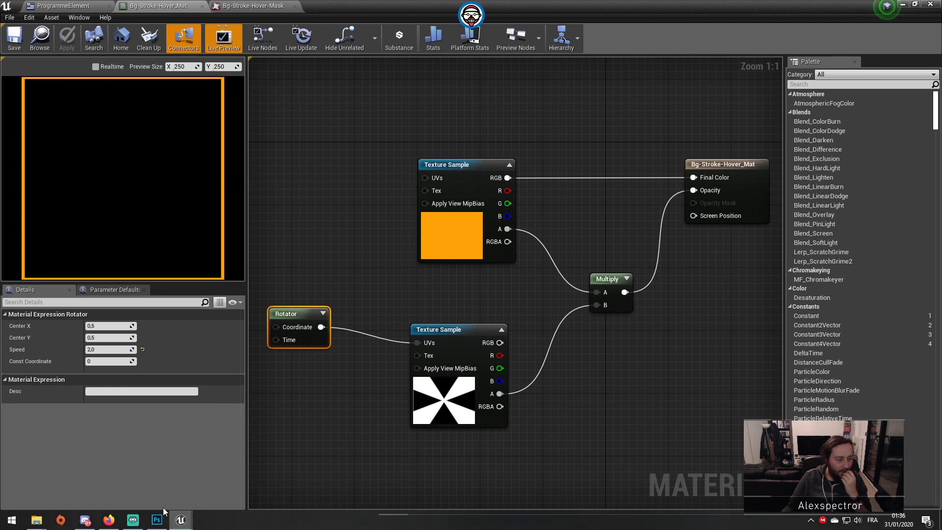
Switch to Photoshop and review the mask, the Bg-Stroke-Hover.png outline and the full ProgrammeMaster1.psd mockup.
left_click(157, 519)
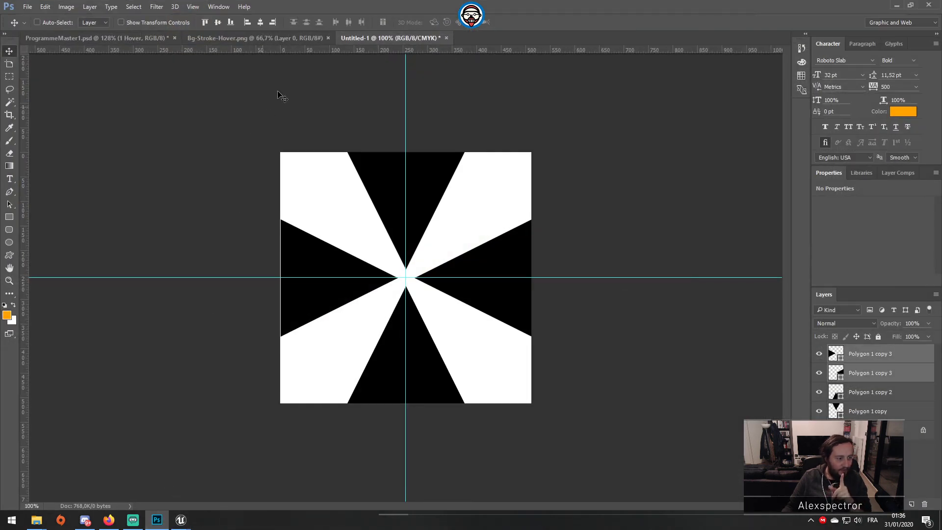
left_click(254, 37)
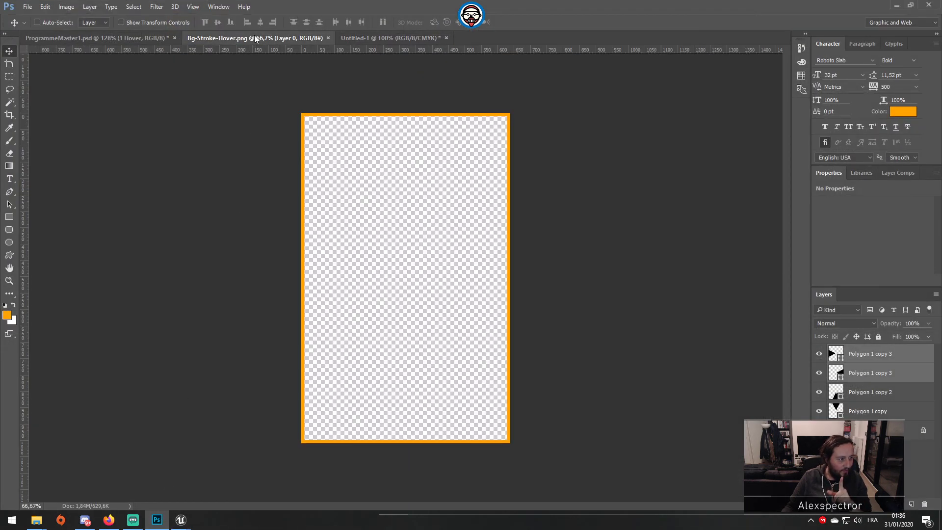
left_click(76, 38)
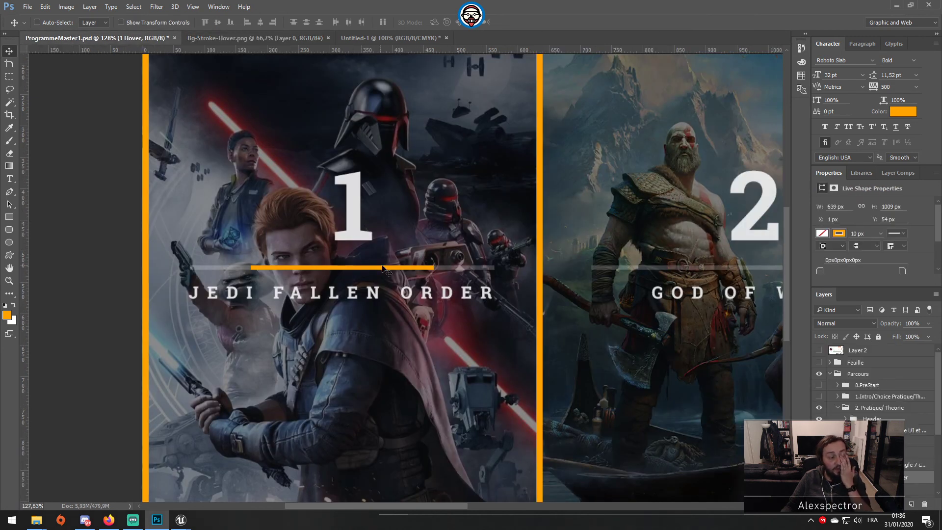
scroll(444, 308, "down", 5, "alt")
scroll(444, 308, "down", 2, "alt")
scroll(442, 306, "up", 2, "alt")
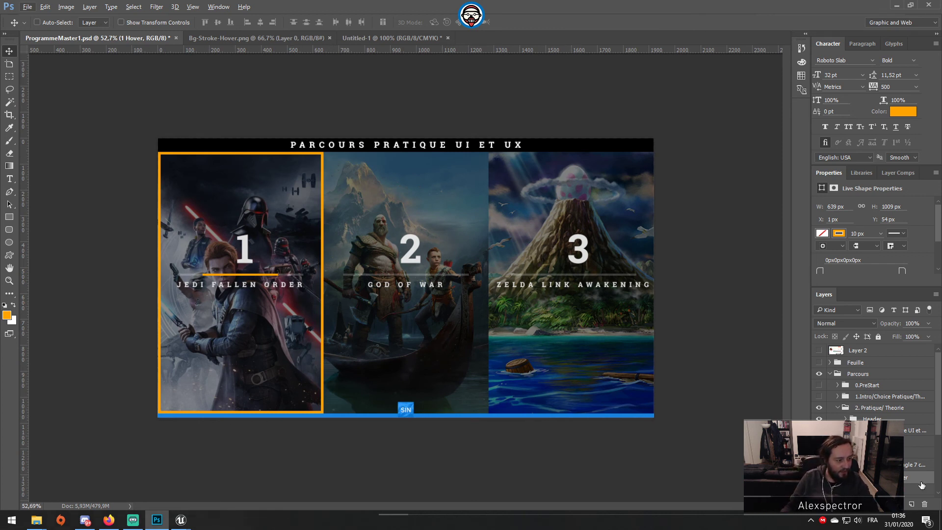
Show the Jedi Fallen Order card's detailed content and hide the Parcours Pratique UI et UX group to view the theory mockup.
left_click(861, 452)
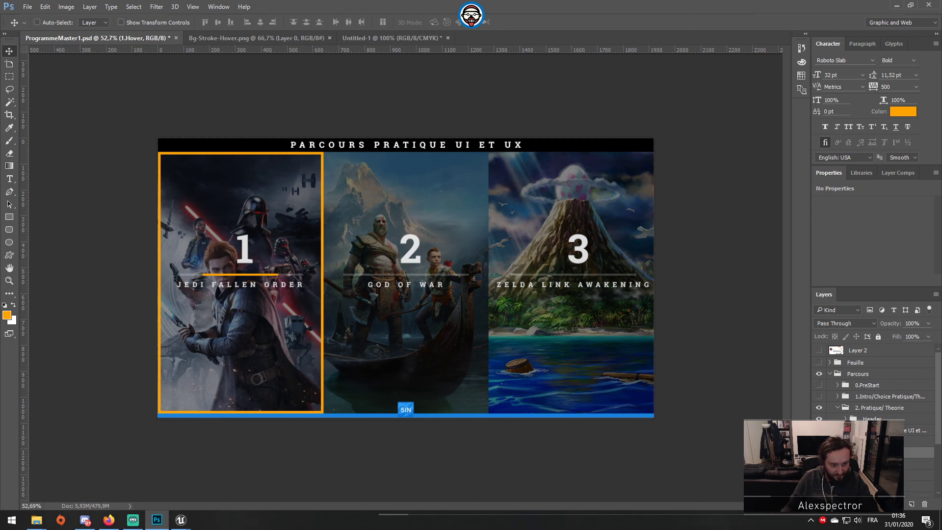
left_click(846, 430)
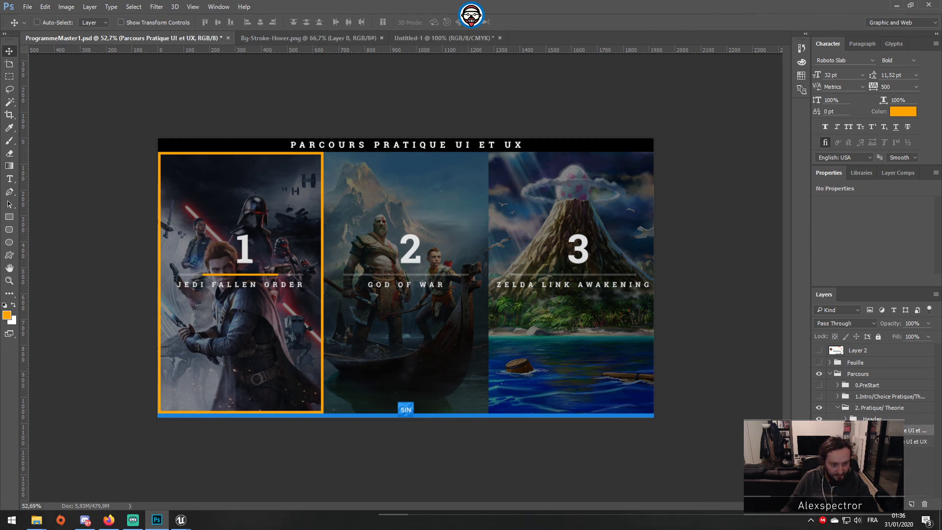
left_click(846, 430)
left_click(863, 442)
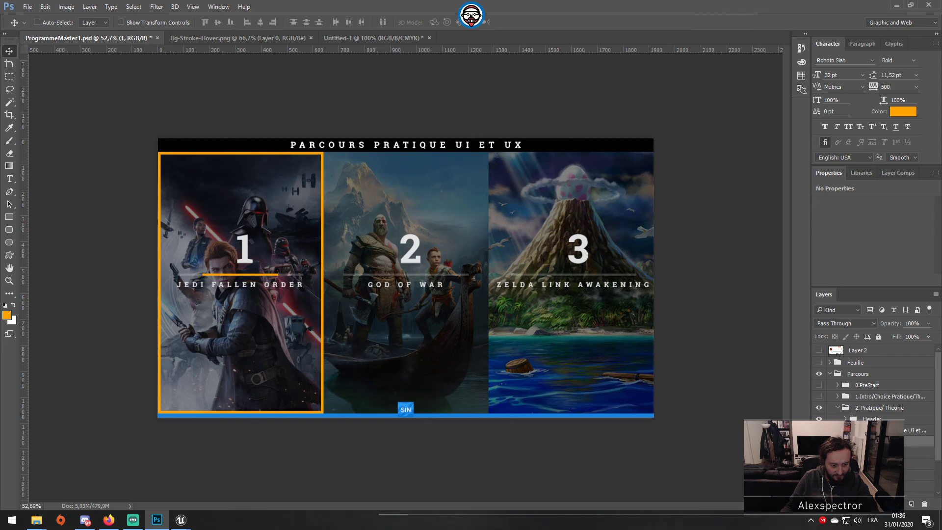
left_click(819, 464)
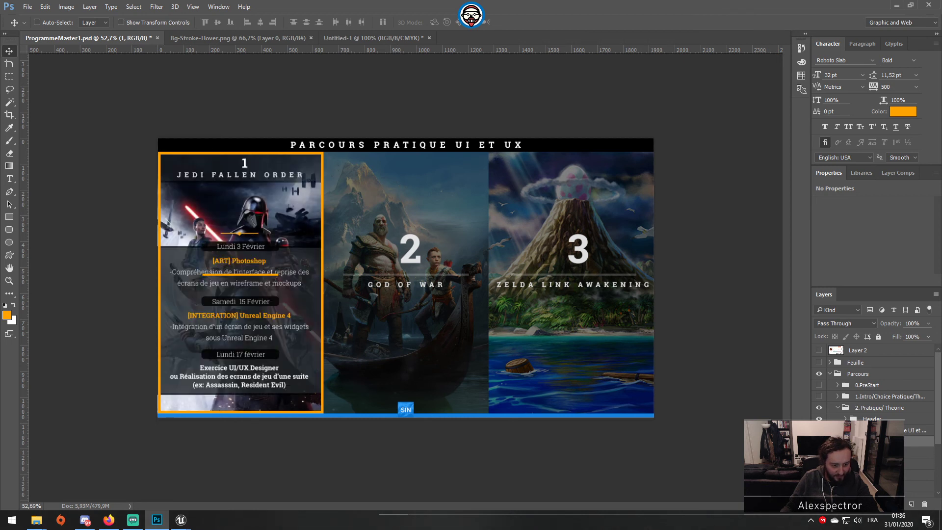
left_click(819, 464)
left_click(819, 463)
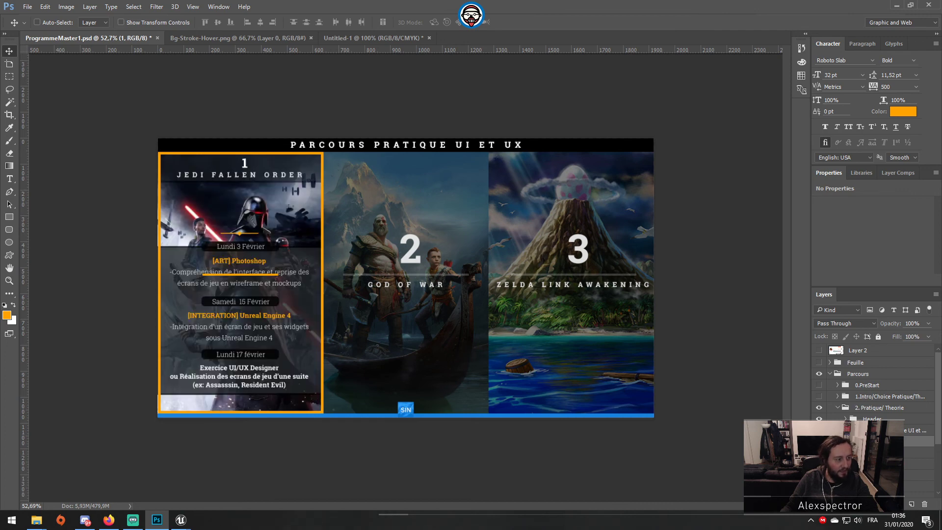
left_click(819, 463)
left_click(819, 452)
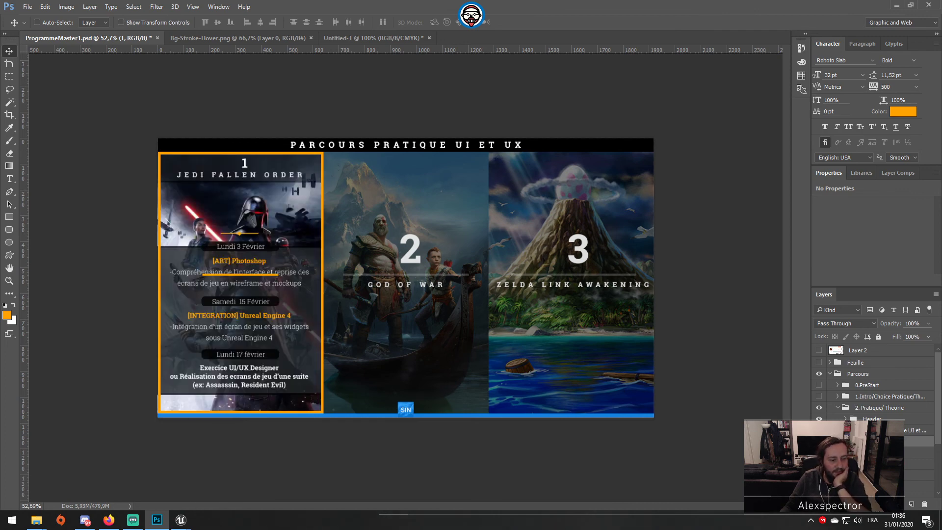
left_click(845, 430)
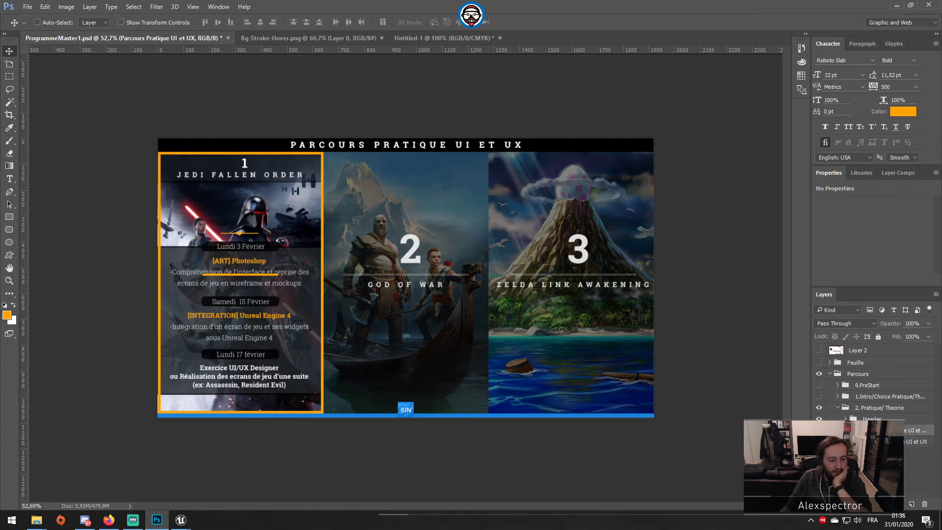
left_click(819, 430)
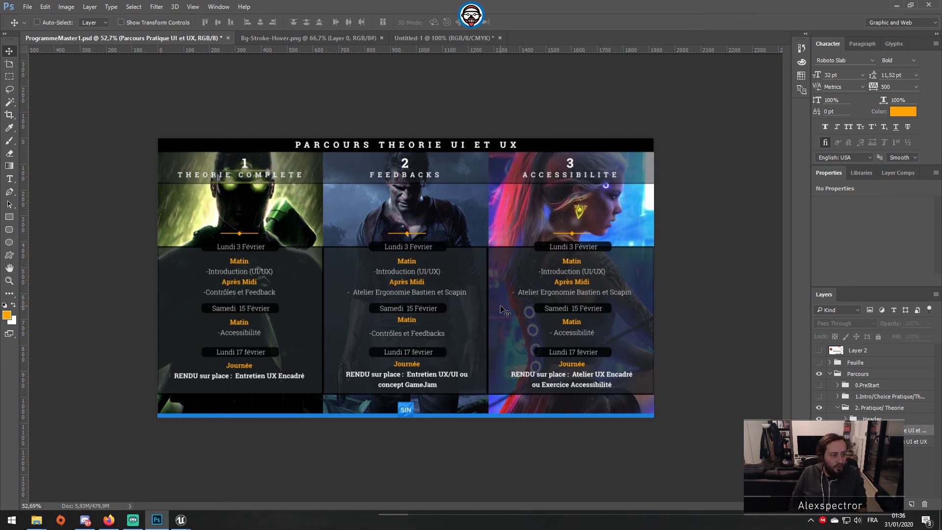
Show the Parcours Pratique UI et UX group again, and reveal the 1.Intro/Choice group's screen.
left_click(819, 431)
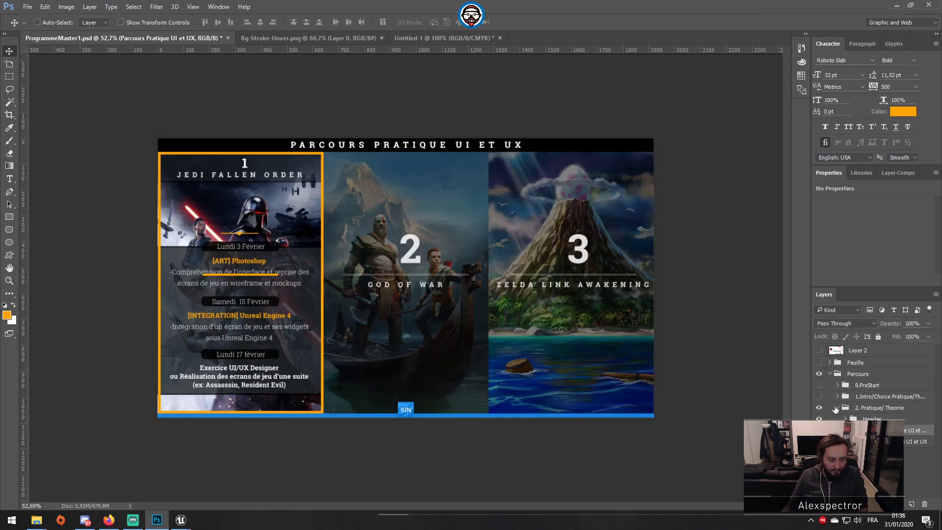
left_click(834, 407)
left_click(819, 397)
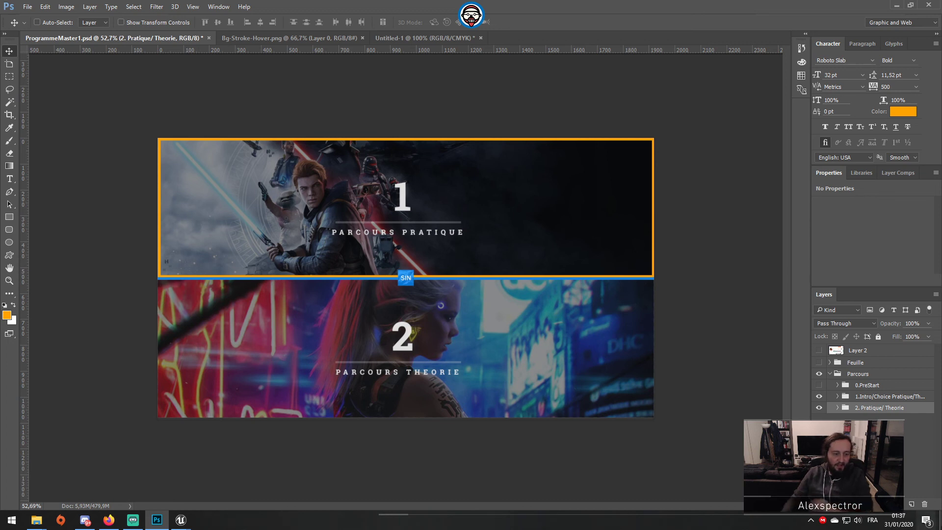
Review the 0.PreStart title screen, and hide the 0.PreStart and 1.Intro/Choice groups to return to the practice mockup.
left_click(819, 385)
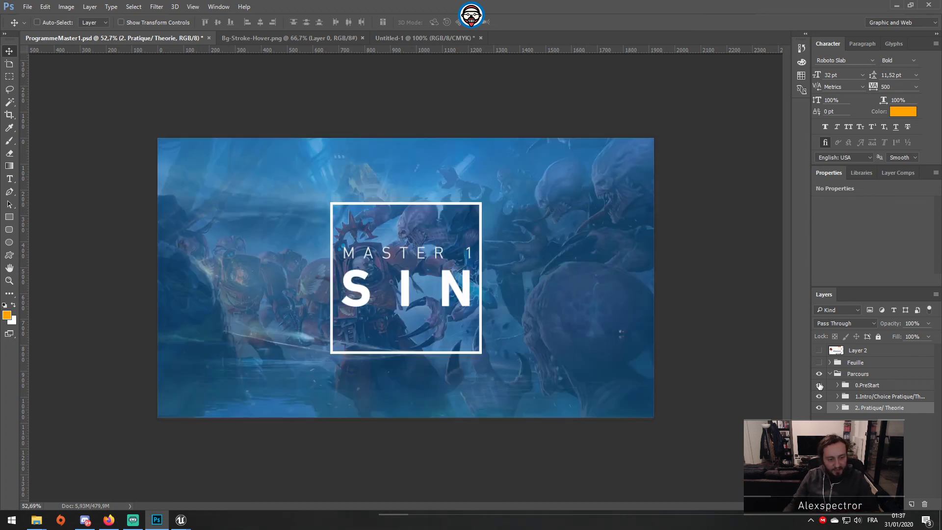
scroll(418, 229, "up", 2, "alt")
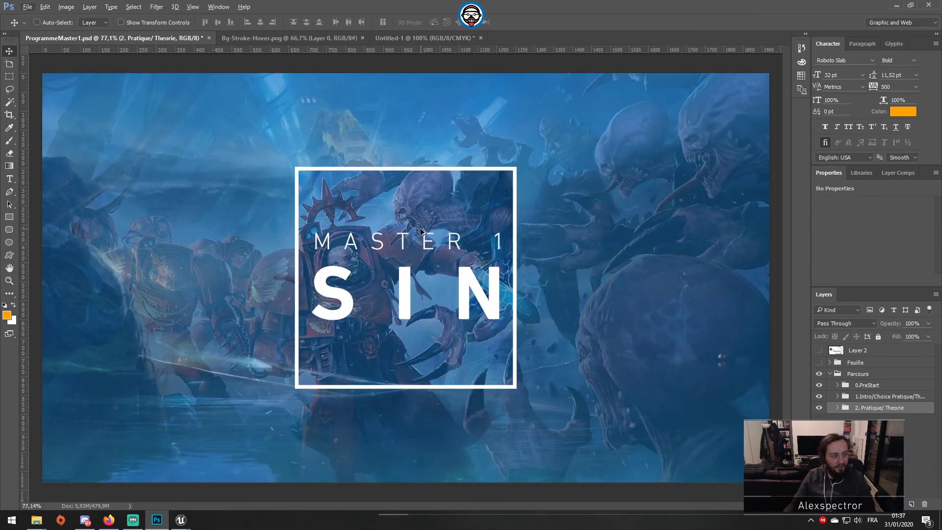
scroll(420, 231, "down", 1, "alt")
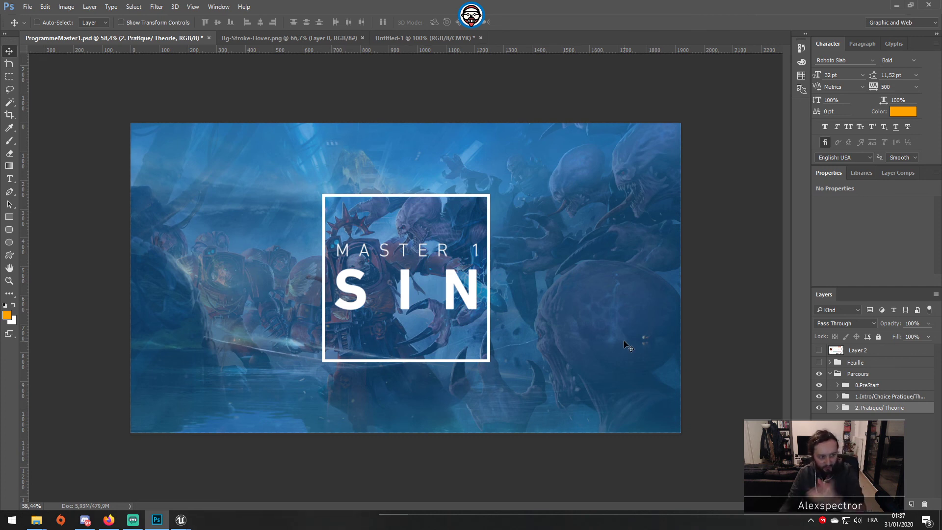
left_click(818, 386)
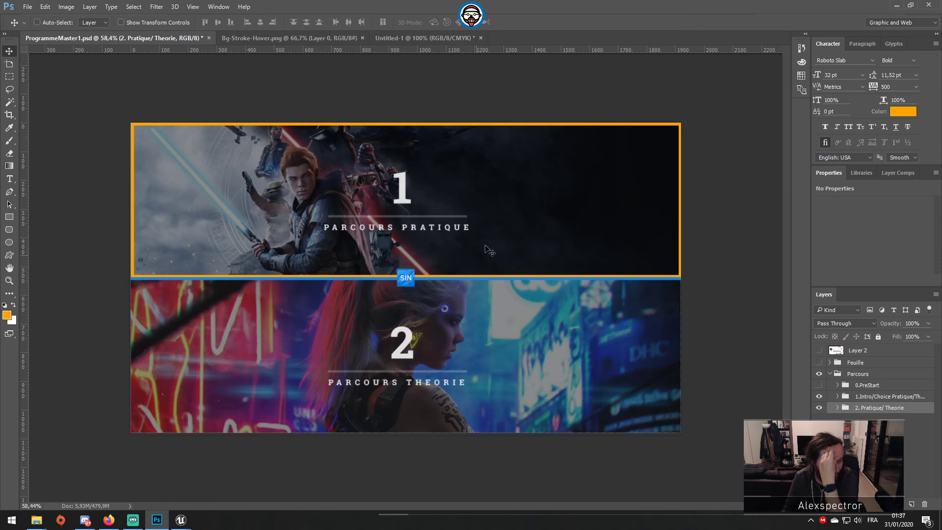
left_click(819, 396)
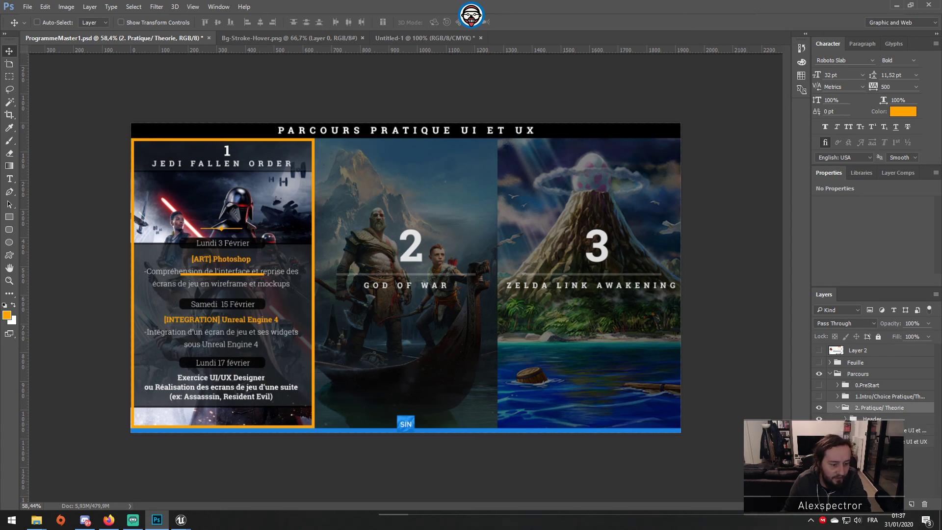
Hide the orange hover outline around the Jedi Fallen Order card in the 2. Pratique/ Theorie group and collapse the Parcours group.
left_click(837, 407)
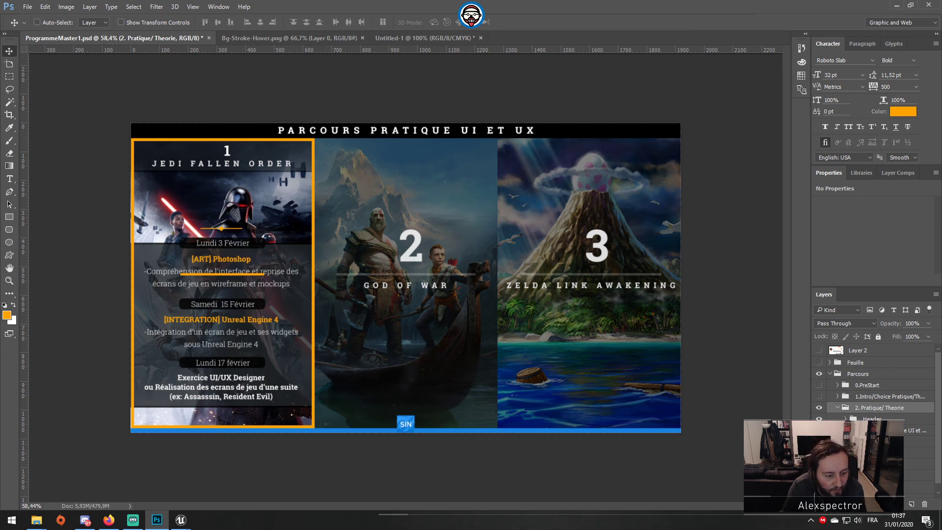
left_click(846, 431)
left_click(845, 420)
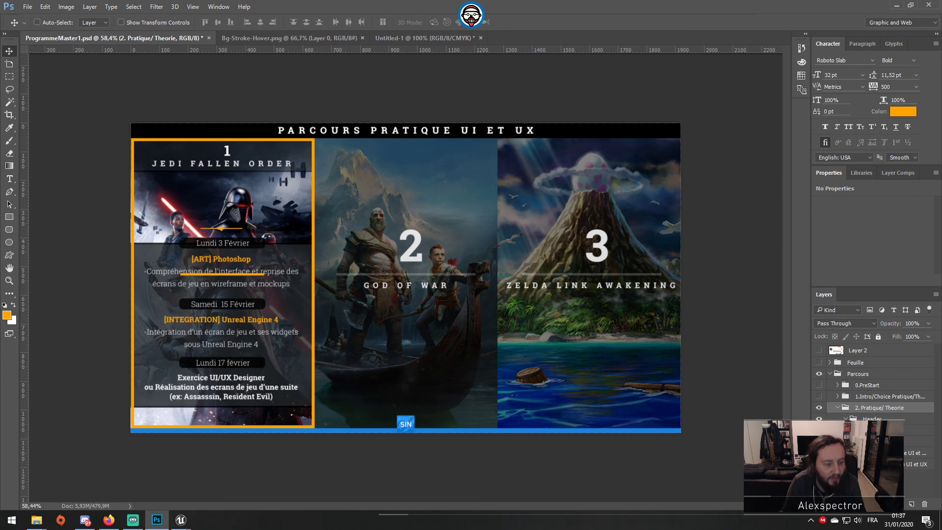
left_click(846, 419)
left_click(837, 408)
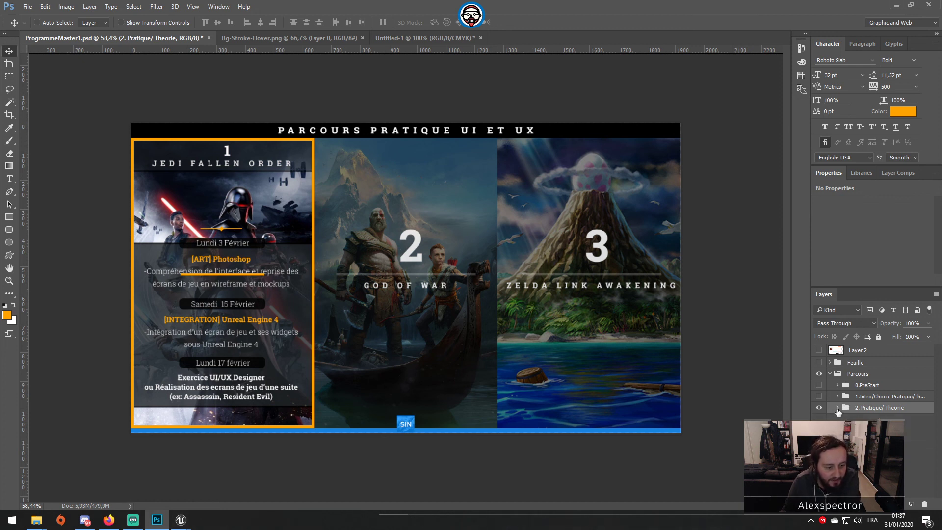
left_click(837, 408)
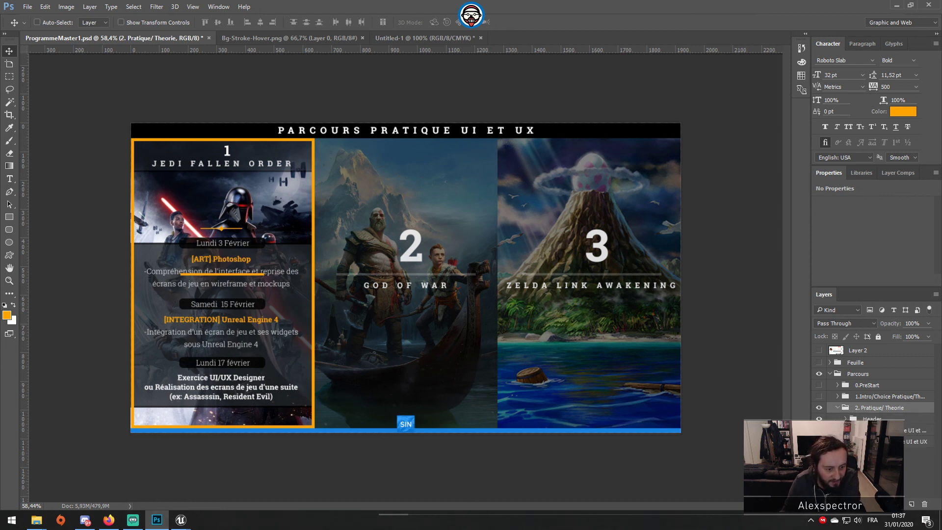
left_click(845, 430)
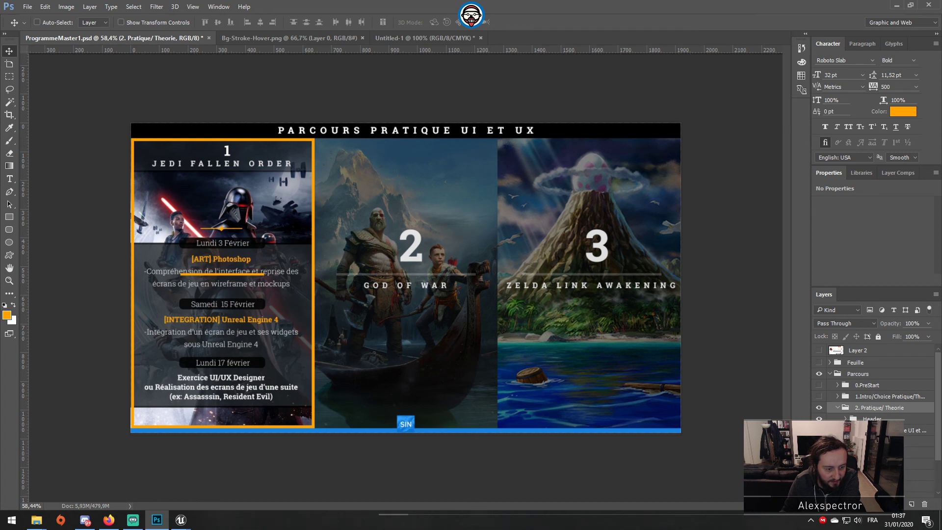
left_click(819, 442)
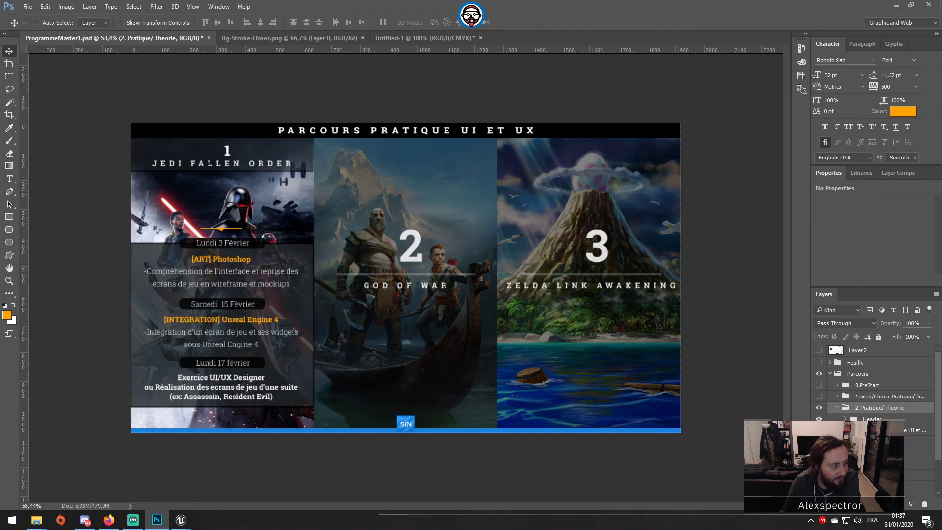
left_click(853, 441)
left_click(845, 430)
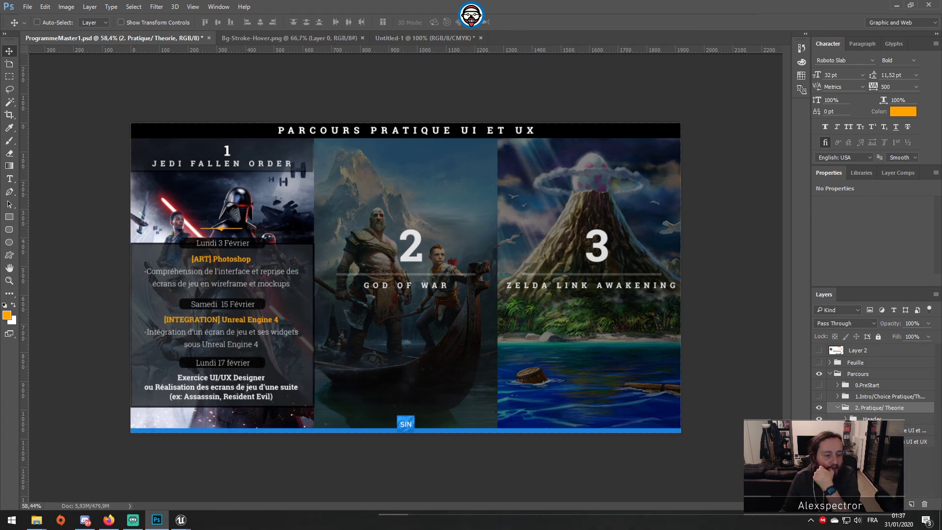
left_click(830, 373)
Switch to Unreal Editor, go from the ProgrammeElement widget to the level window, and briefly play the level to check the cards.
mouse_move(178, 522)
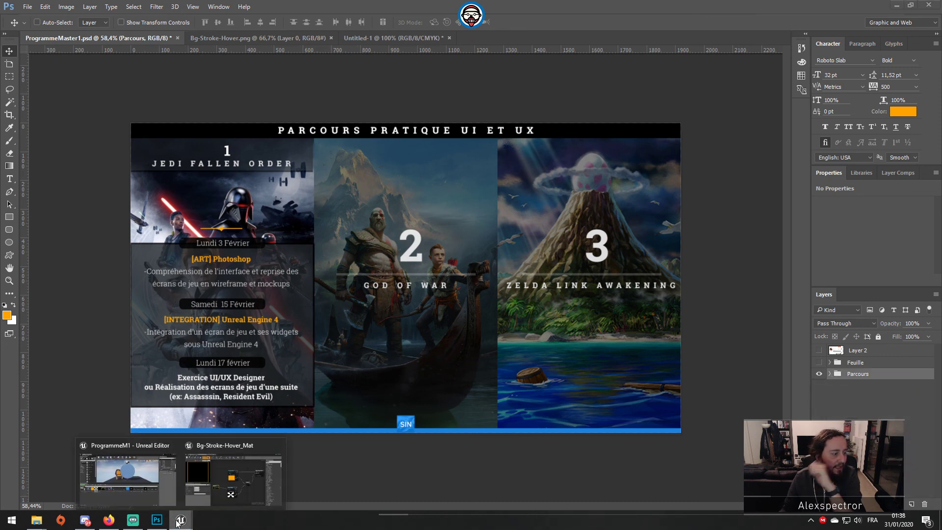
left_click(197, 479)
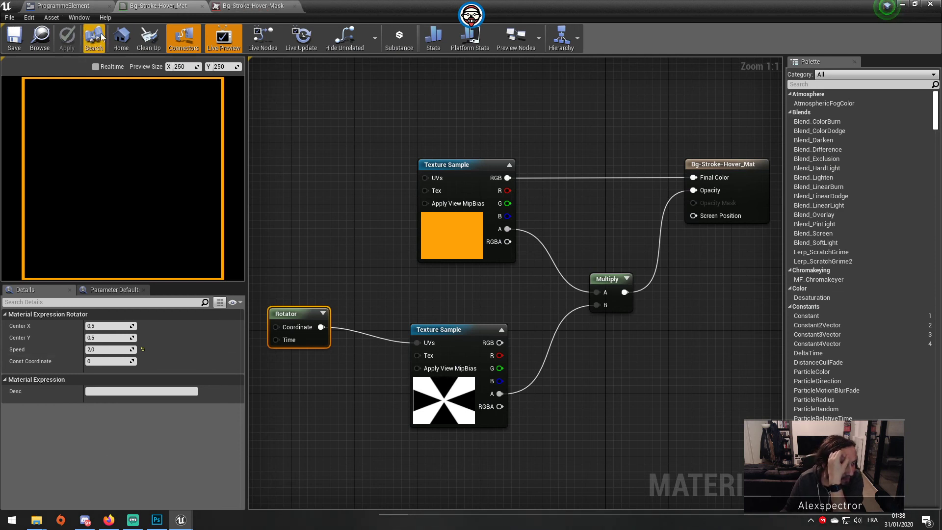
left_click(64, 4)
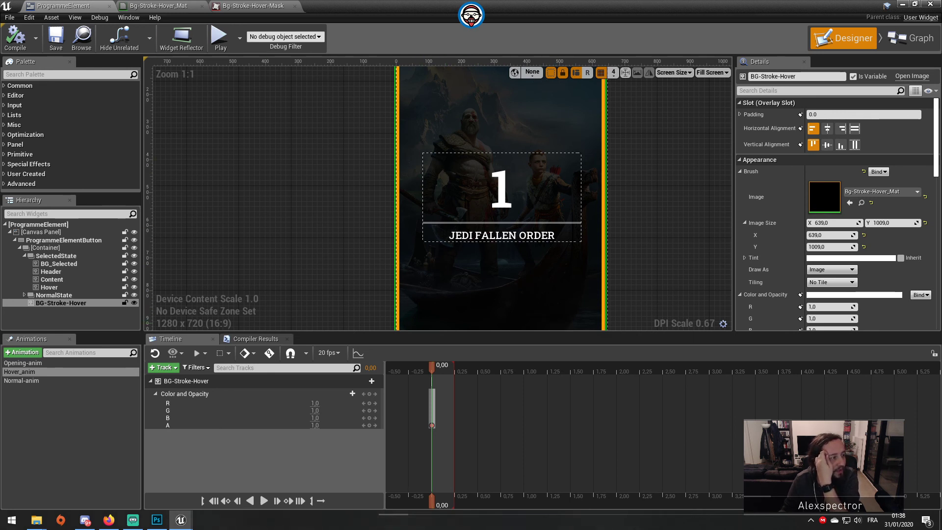
left_click(904, 4)
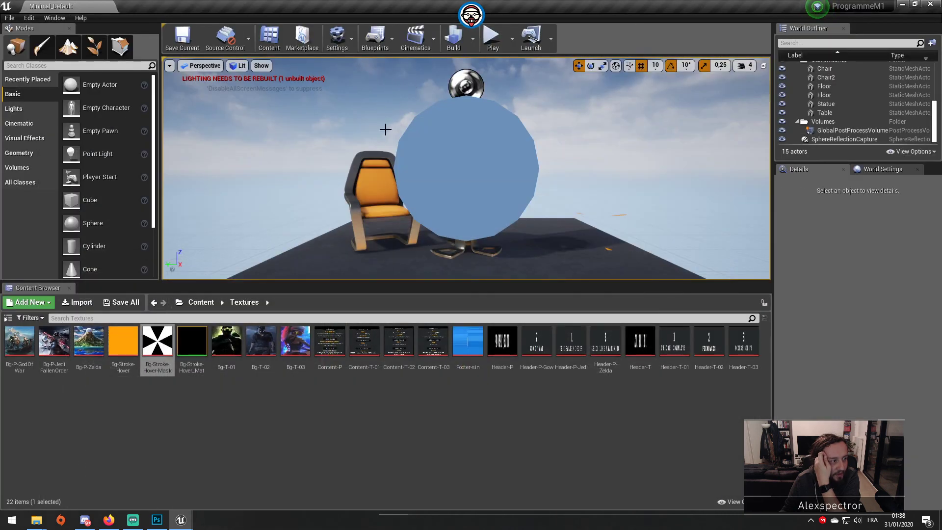
key("alt+p")
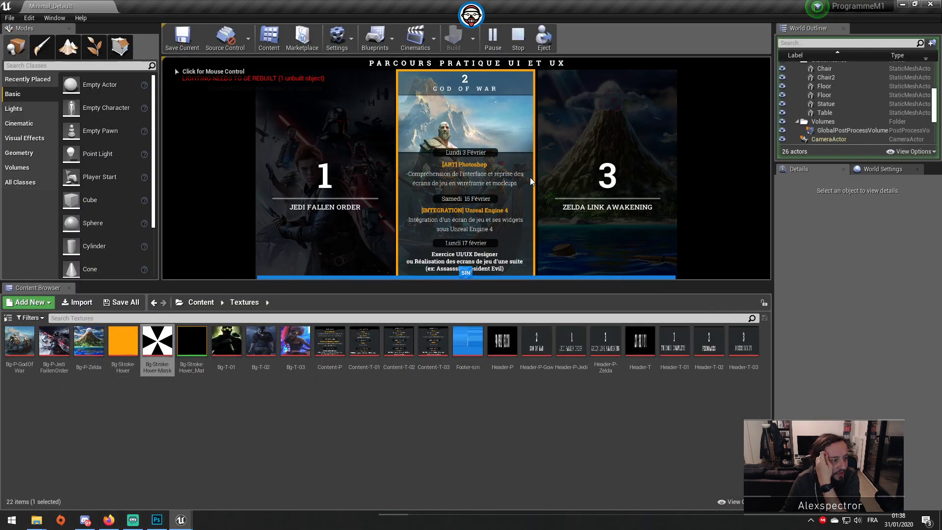
left_click(518, 38)
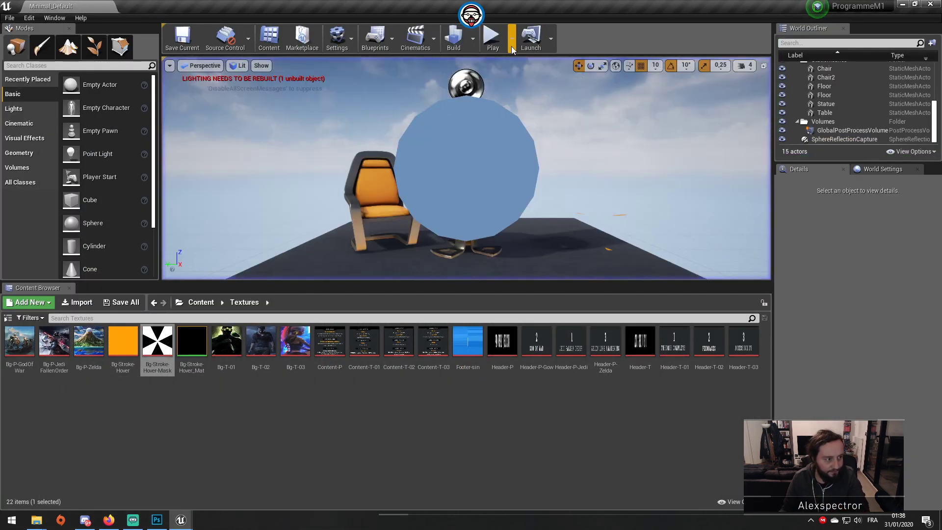
Play the level again and show the game view in full screen.
left_click(494, 38)
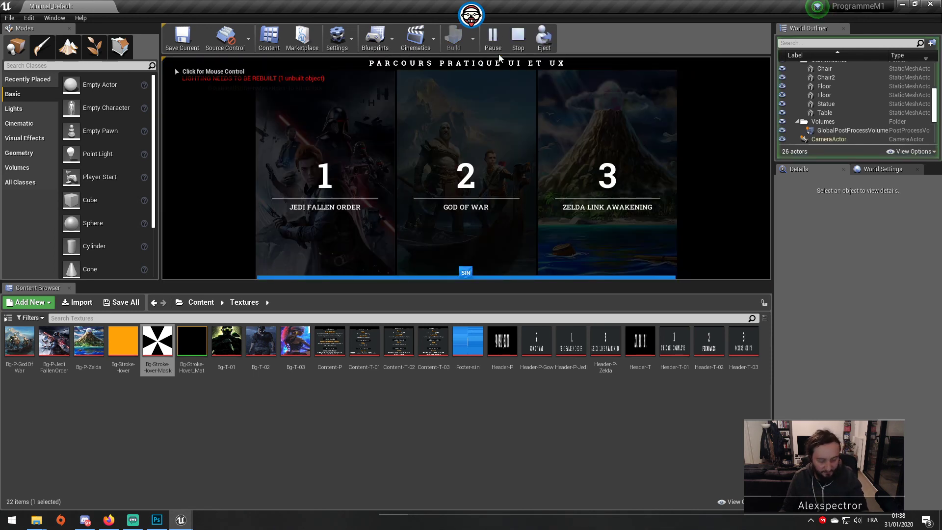
left_click(548, 156)
key("shift+F1")
key("F11")
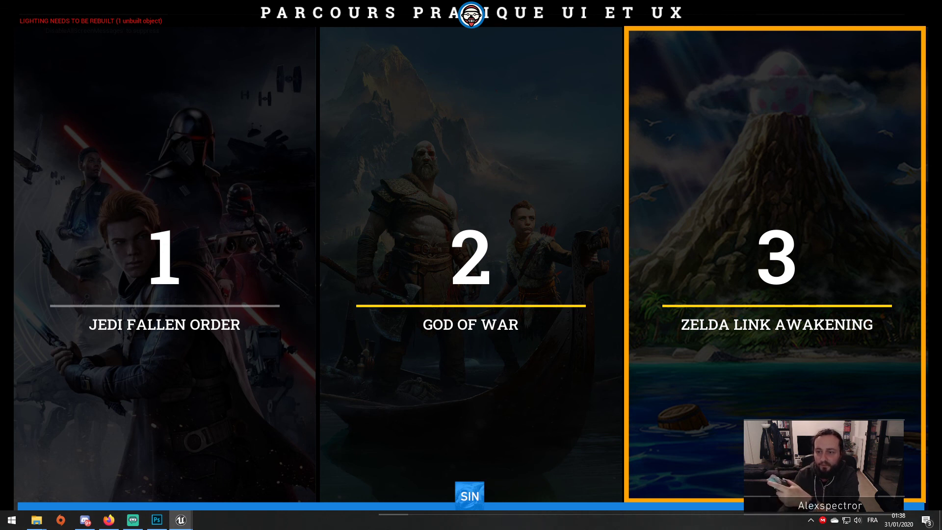
Move the focus back and forth between the three programme cards to test directional navigation and the hover animations.
key("Left")
key("Right")
key("Left")
key("Right")
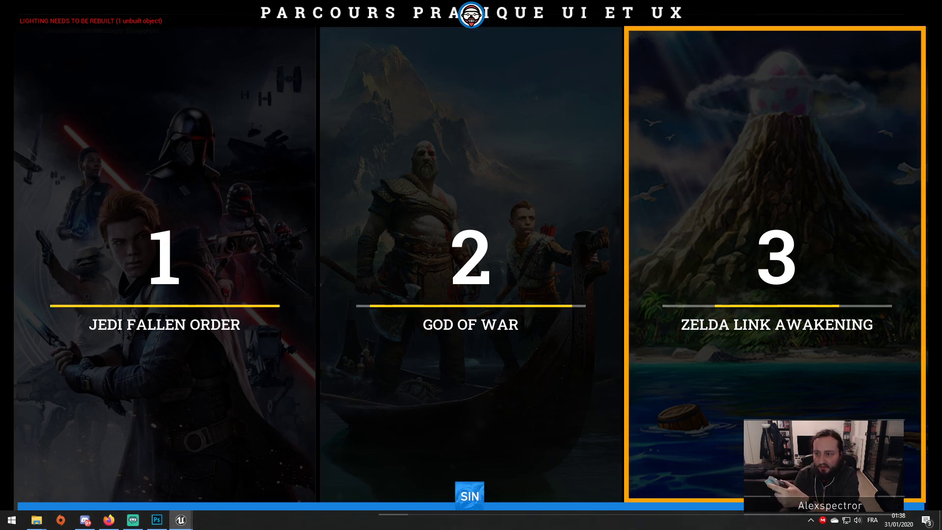
key("Right")
key("Right")
key("Right")
key("Left")
key("Right")
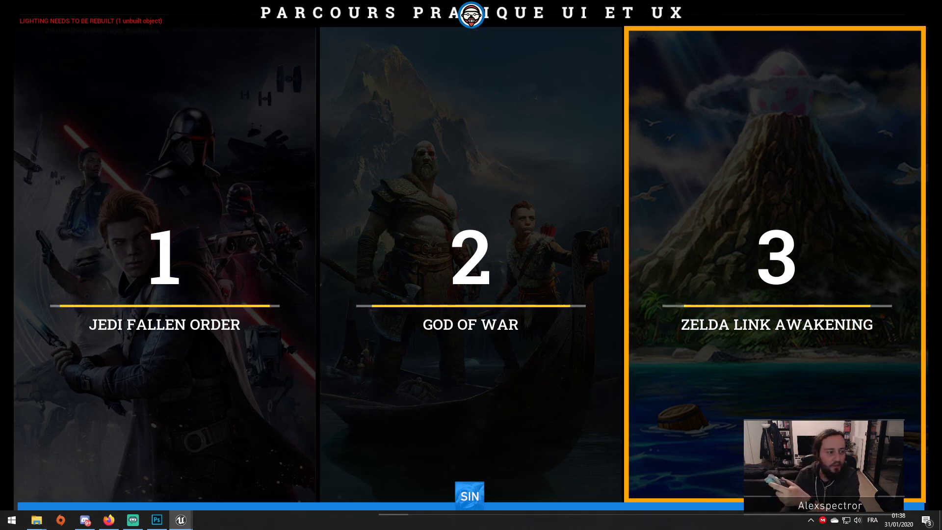
key("Right")
key("Left")
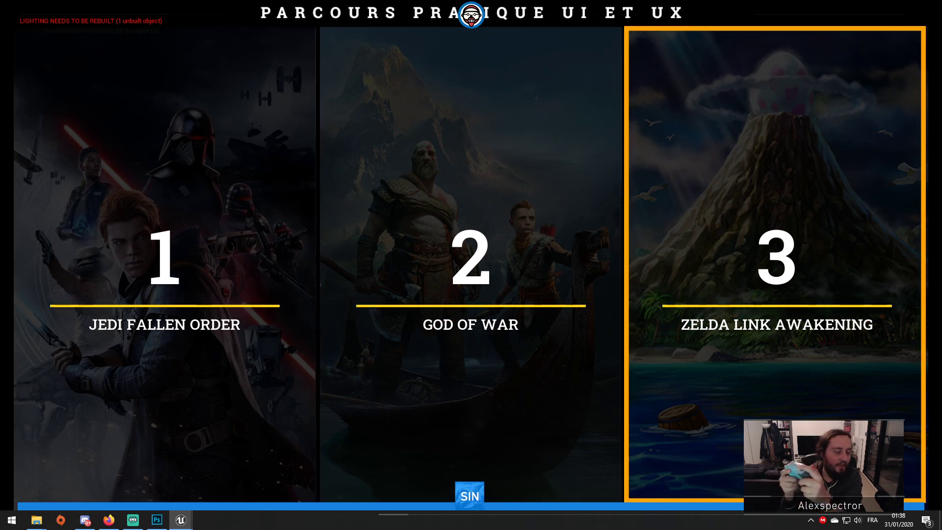
Open the Jedi Fallen Order card's details and test moving the focus to the God of War and Zelda Link Awakening cards.
left_click(167, 84)
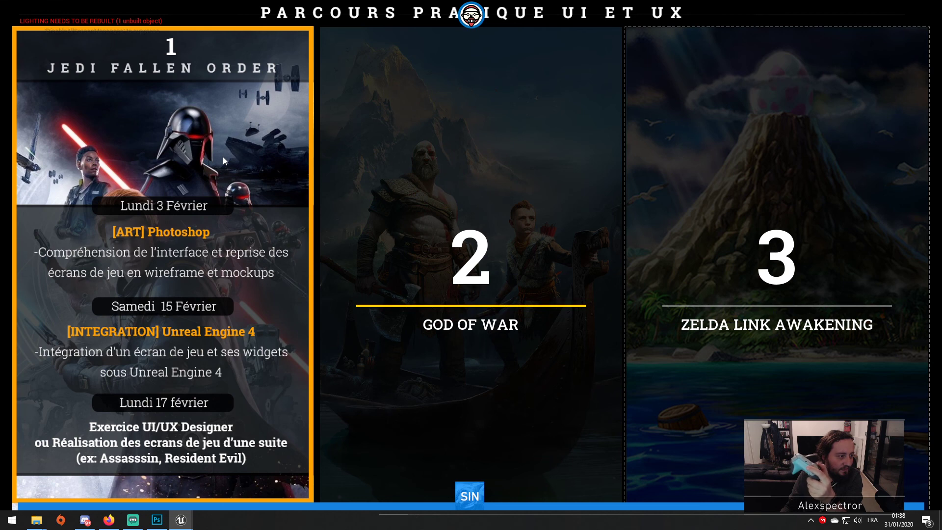
key("Left")
key("Left")
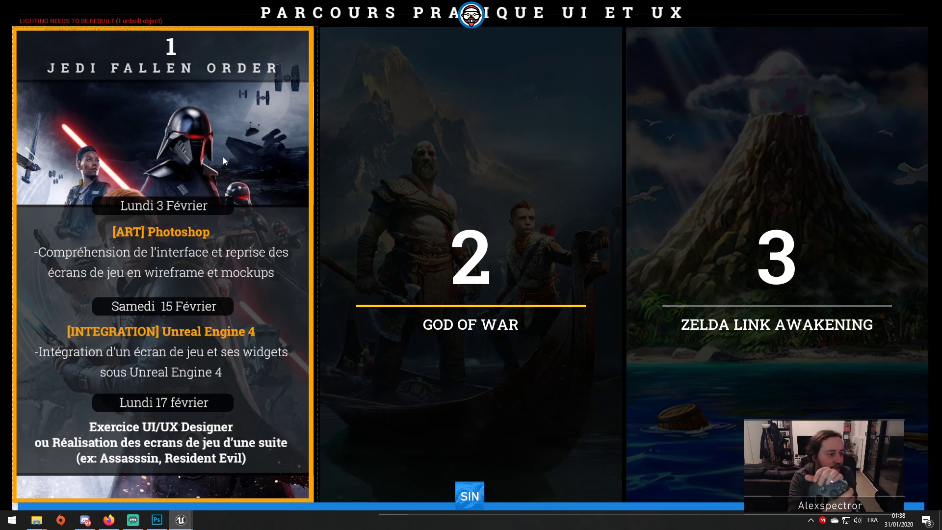
key("Right")
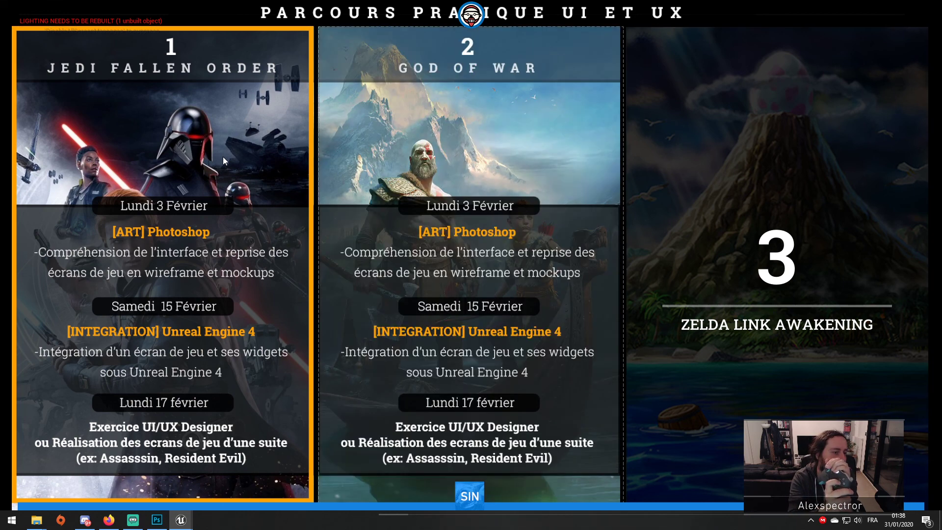
key("Right")
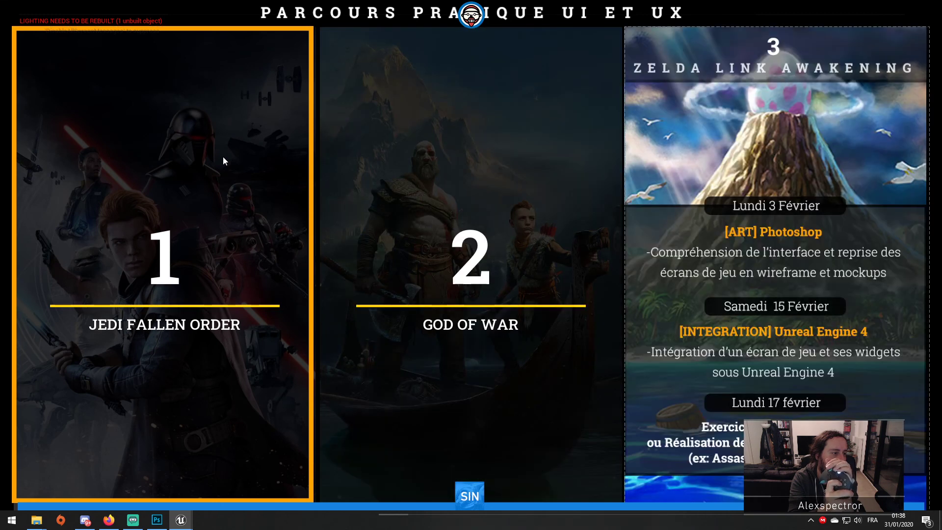
Test toggling the details of the three cards while moving the focus between them without the mouse.
key("Left")
key("Return")
key("Right")
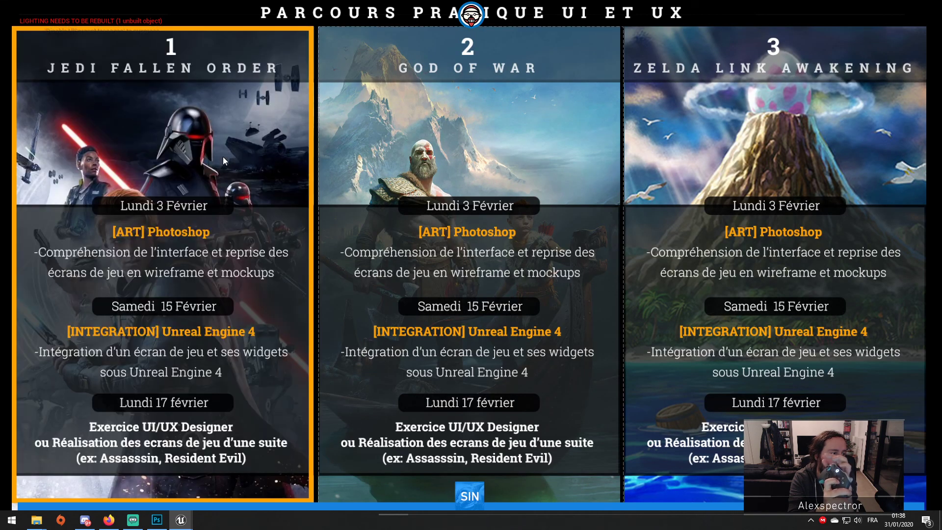
key("Return")
key("Right")
key("Return")
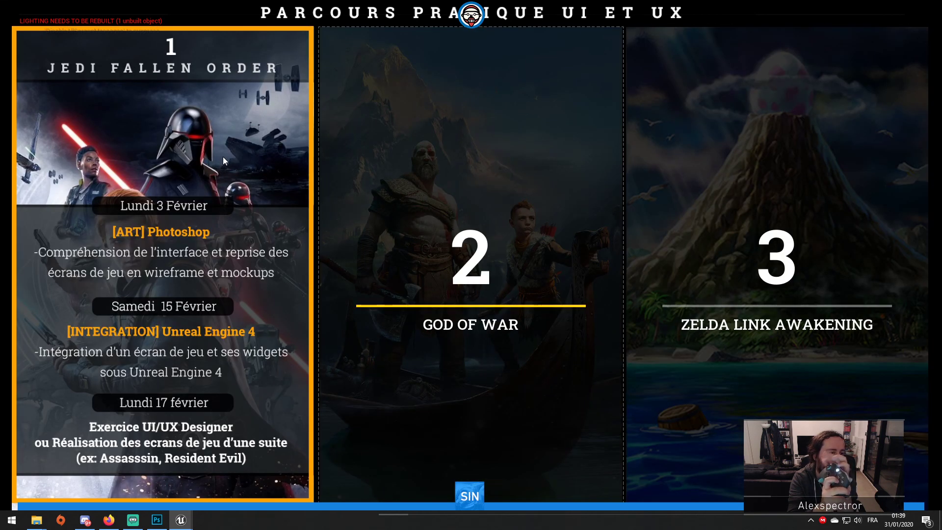
key("Left")
key("Right")
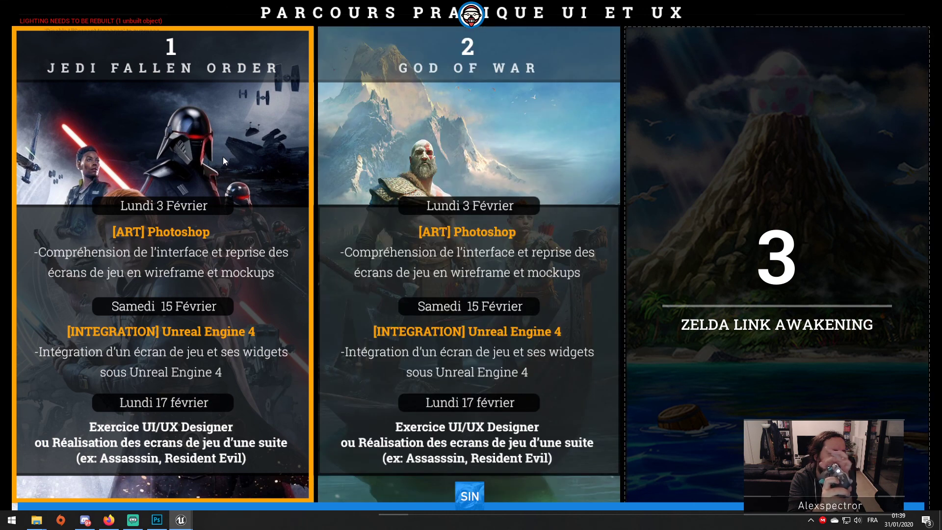
key("Left")
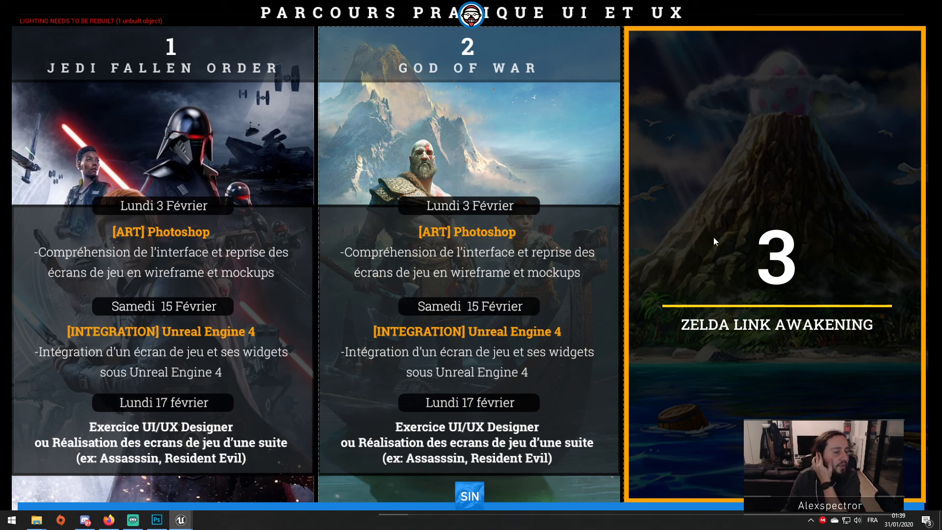
Test toggling the details of the God of War, Jedi Fallen Order and Zelda Link Awakening cards with the mouse.
left_click(459, 210)
left_click(261, 205)
left_click(495, 176)
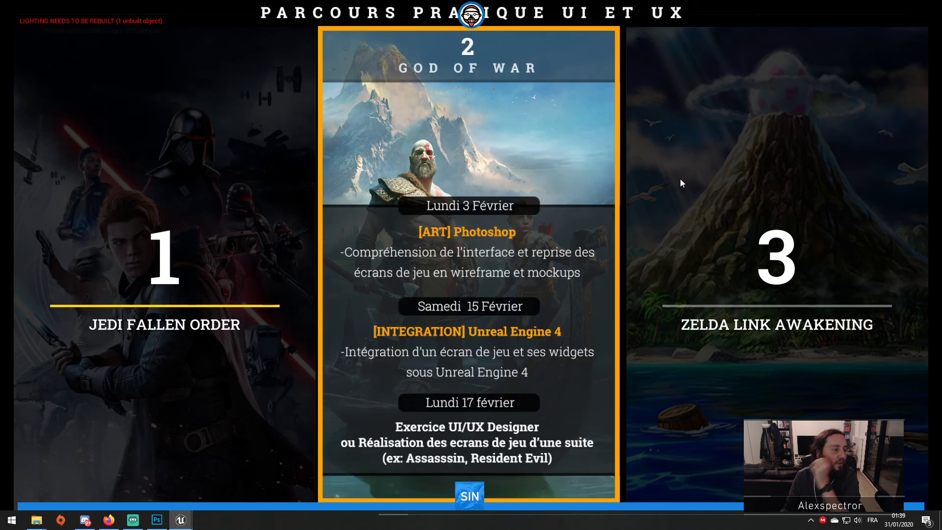
left_click(683, 180)
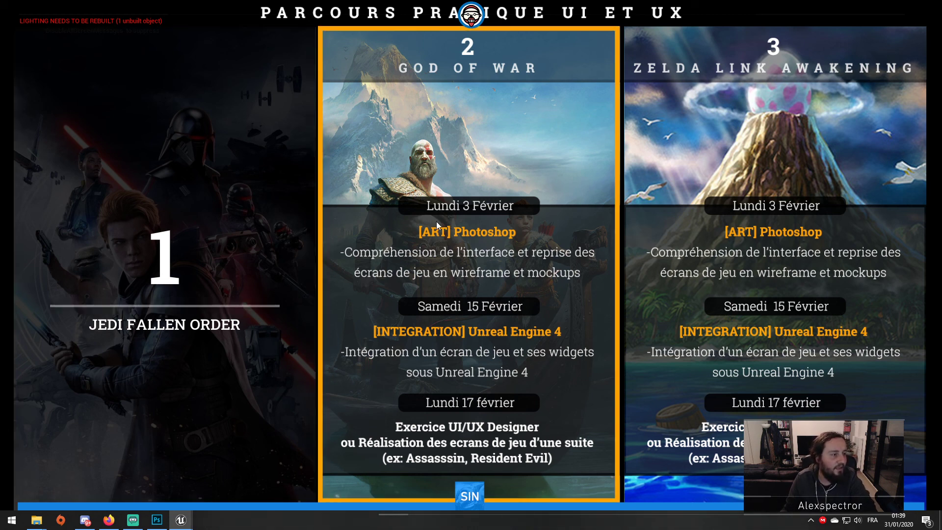
Stop the full-screen play session and place a Cube in the level beside the table.
key("F11")
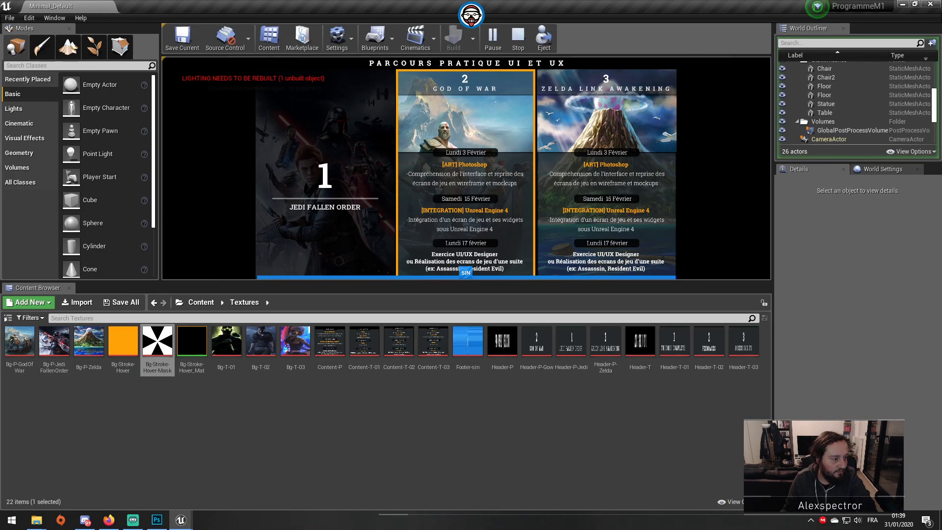
key("Escape")
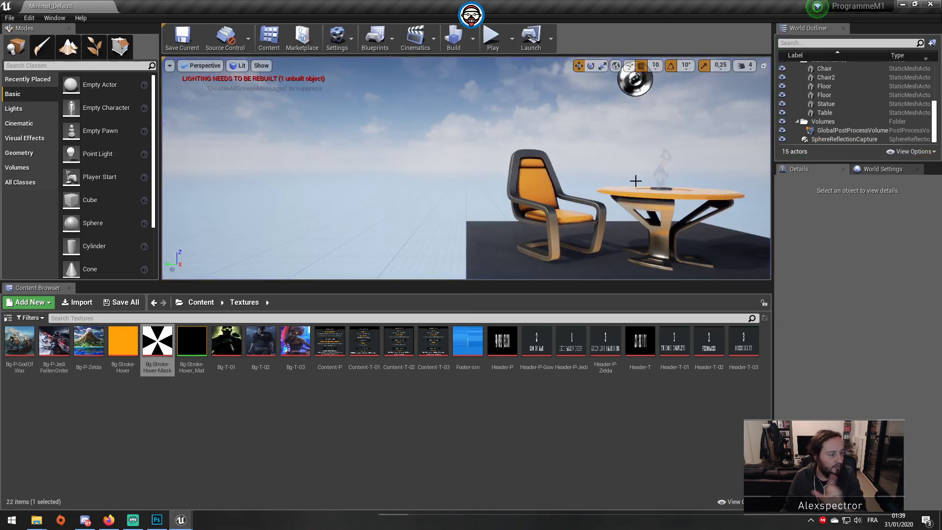
right_click_drag(466, 168, 497, 159)
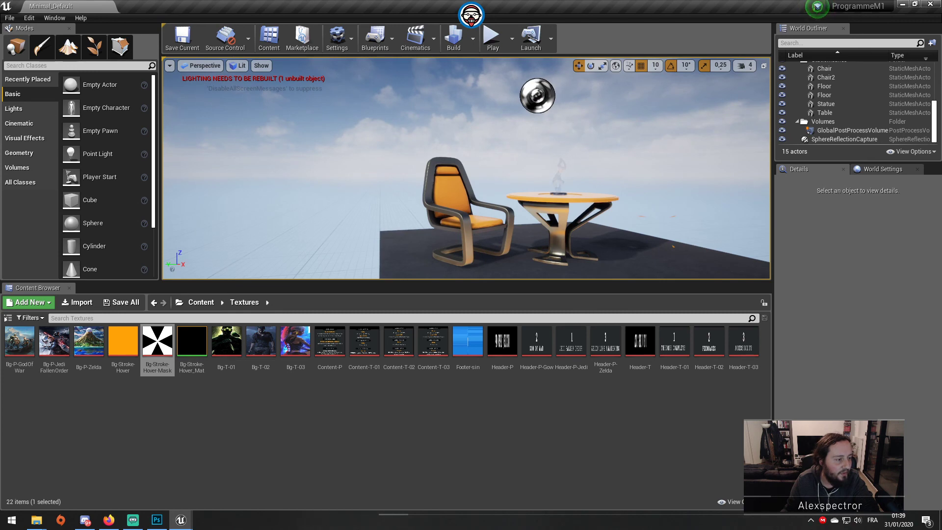
right_click_drag(460, 186, 545, 196)
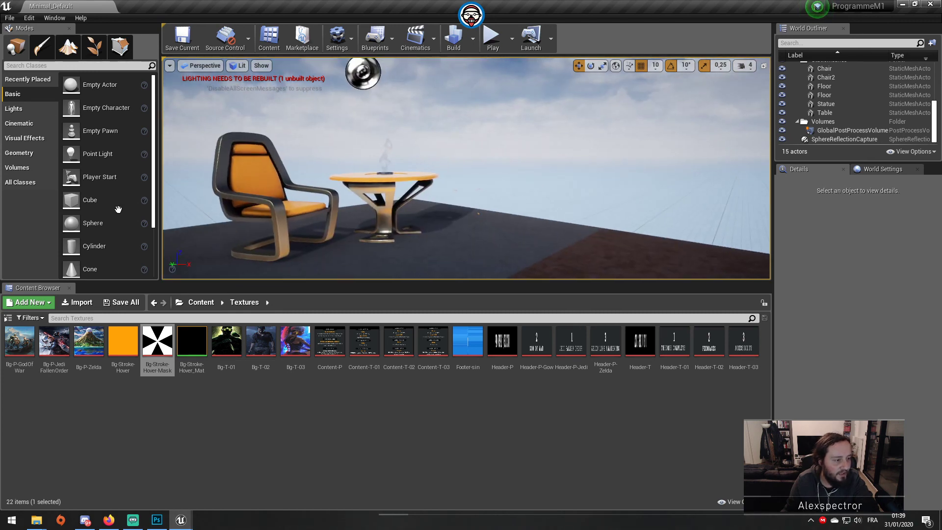
left_click_drag(116, 206, 495, 149)
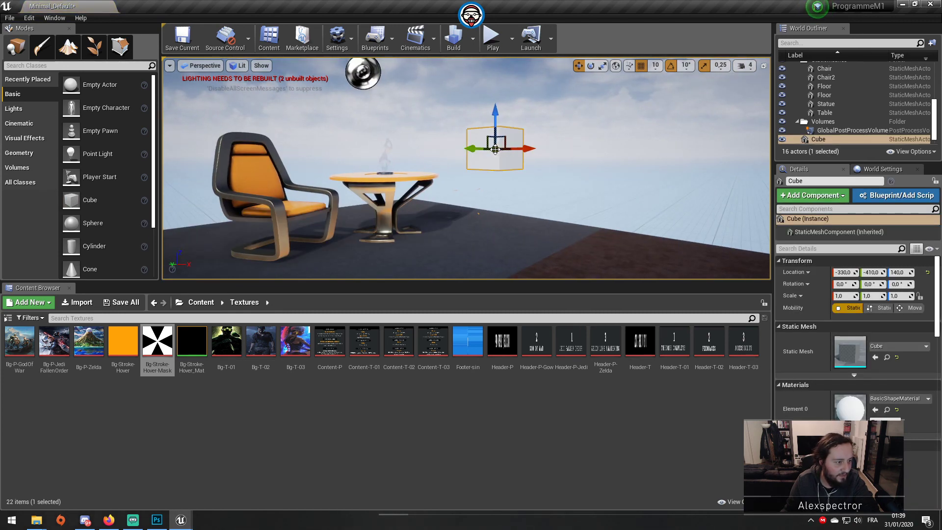
Create an Actor Blueprint class named TestInterface3D in the Textures folder.
right_click(305, 469)
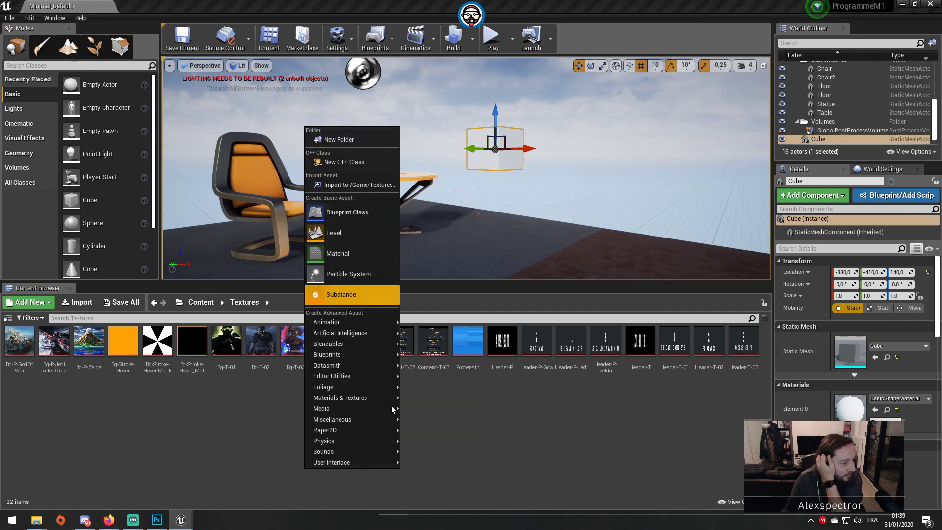
mouse_move(367, 463)
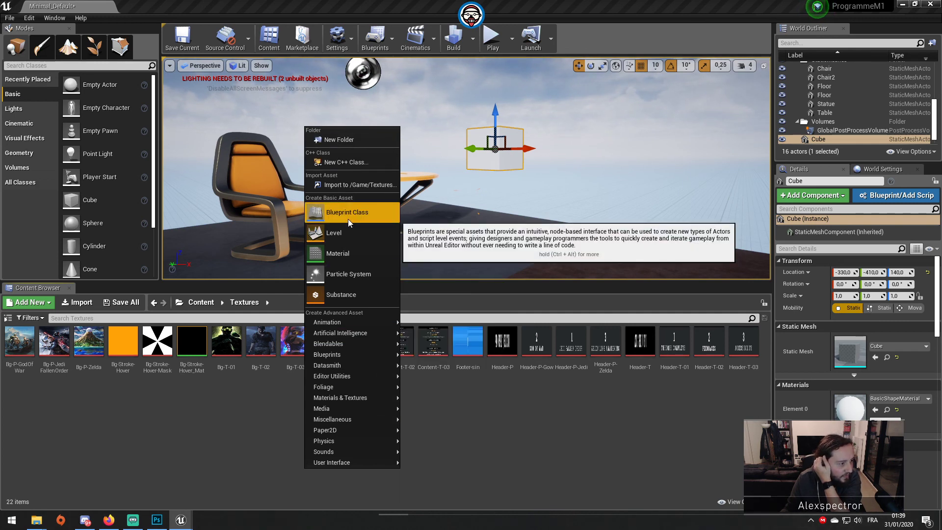
mouse_move(374, 350)
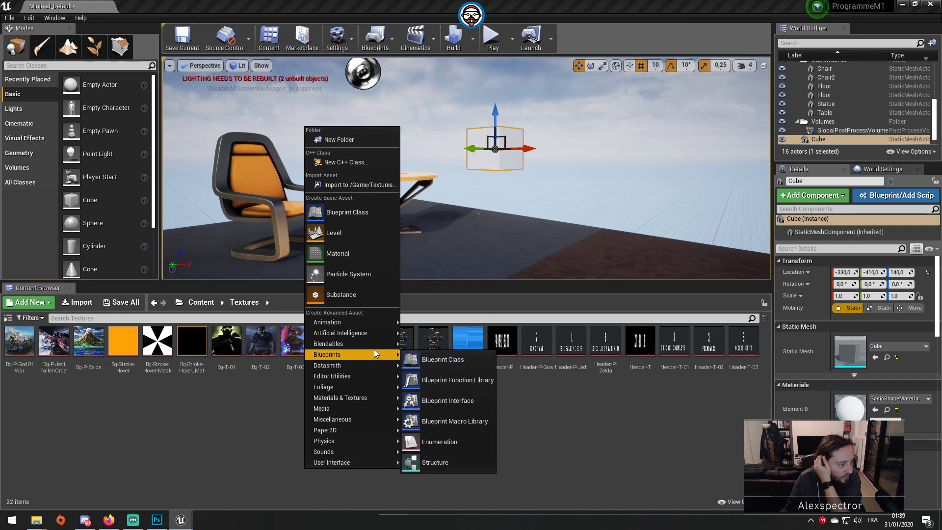
left_click(488, 362)
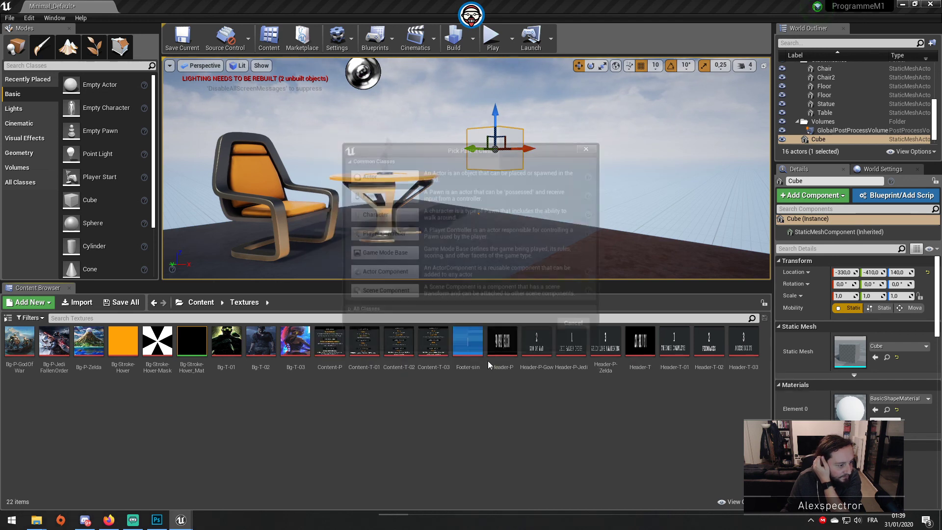
left_click(382, 178)
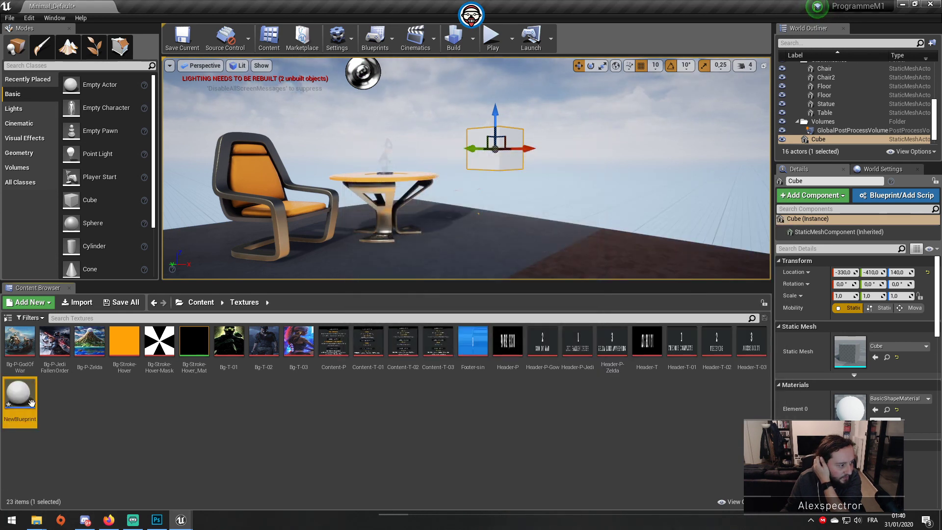
left_click(33, 420)
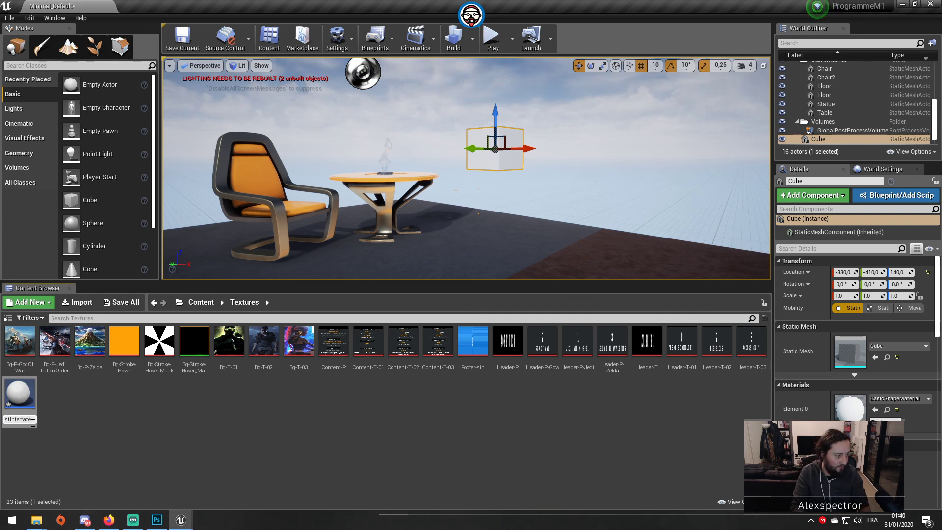
type("TestInterface3D")
key("Return")
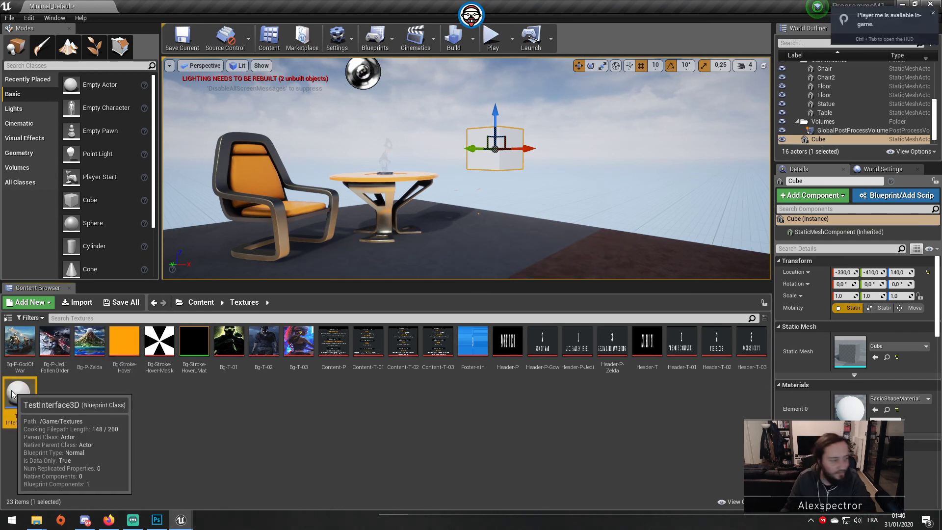
Open the TestInterface3D blueprint and add a Widget Interaction component under its default scene root.
double_click(30, 419)
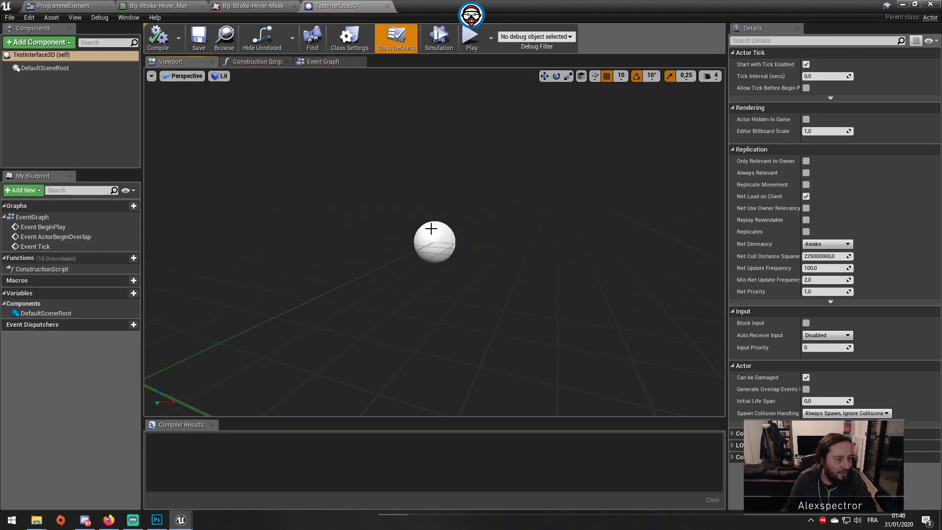
left_click(430, 228)
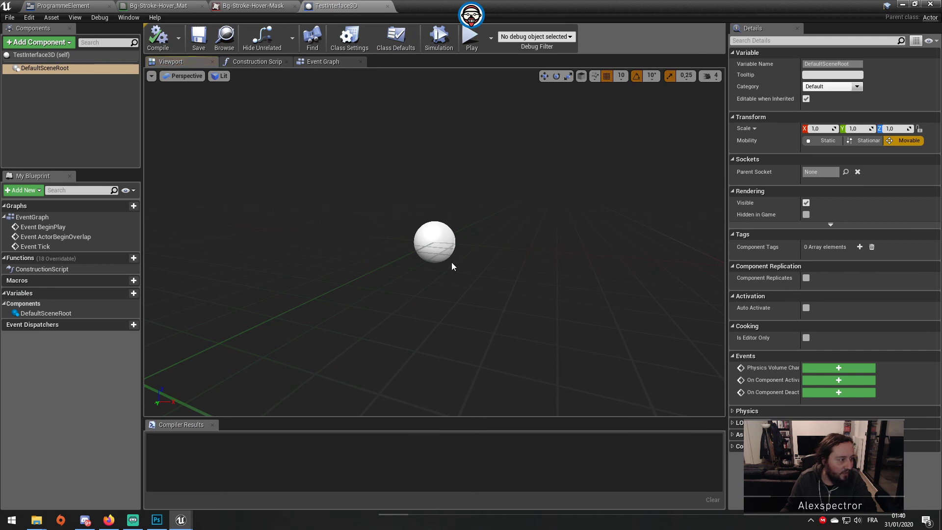
left_click(37, 55)
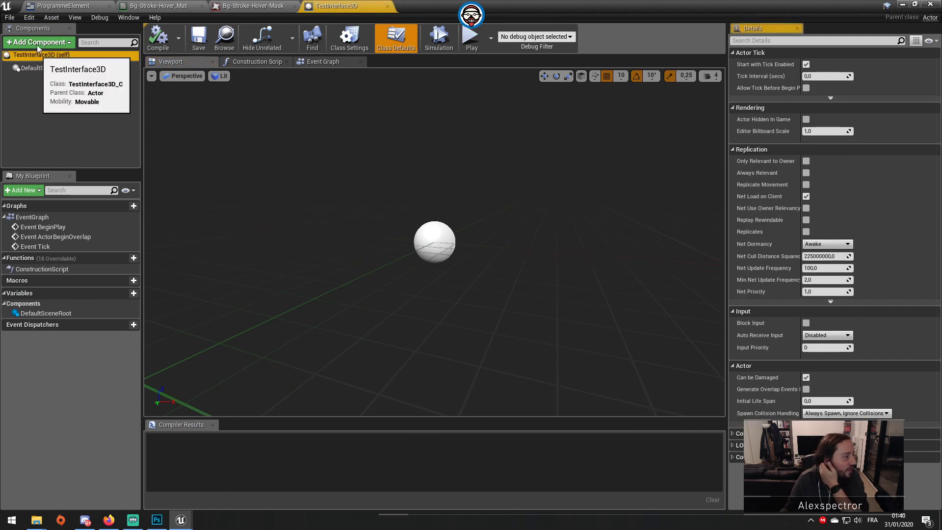
left_click(44, 42)
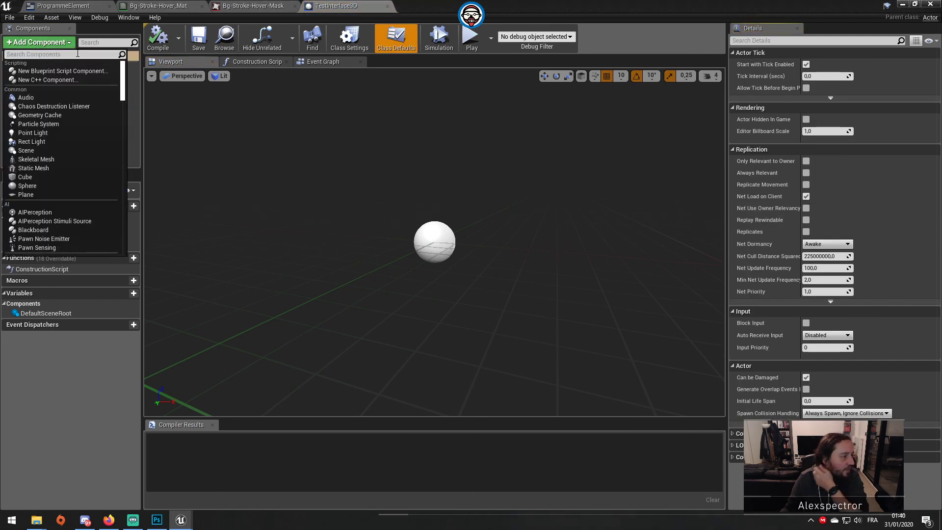
type("widget")
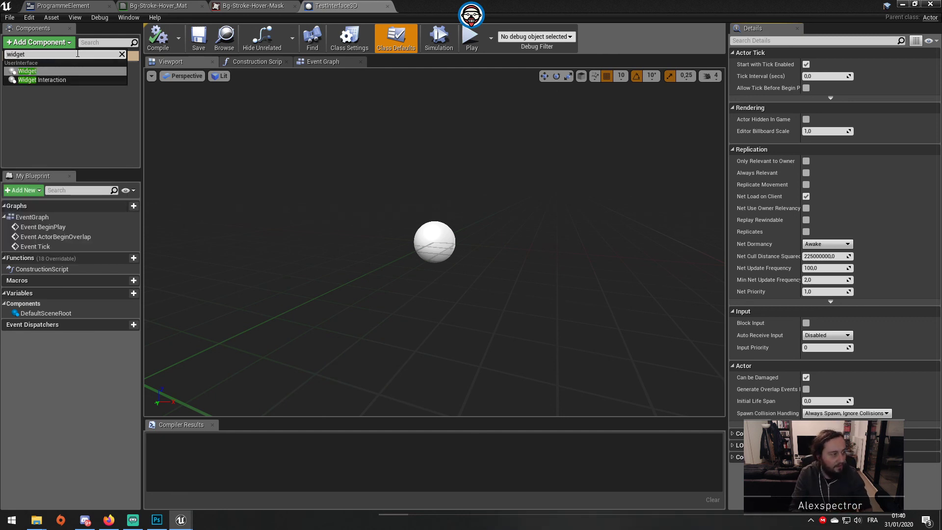
left_click(30, 79)
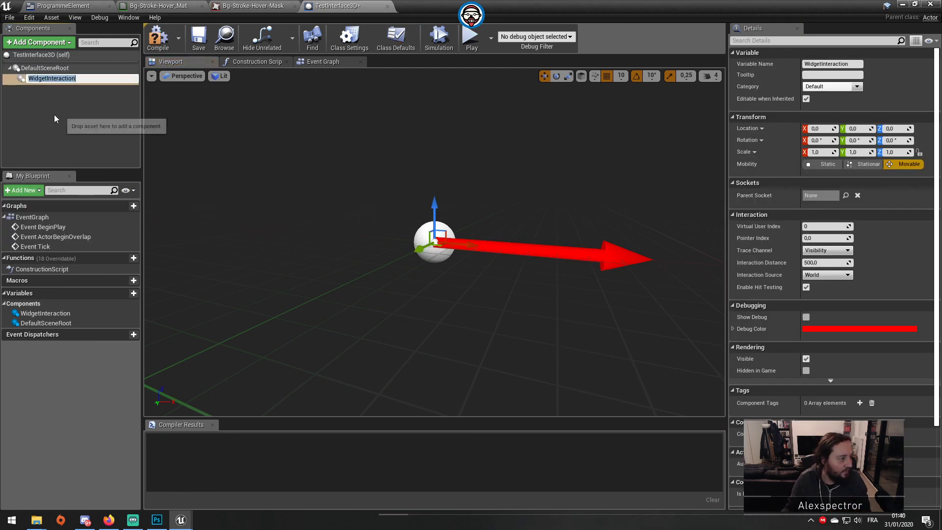
key("Return")
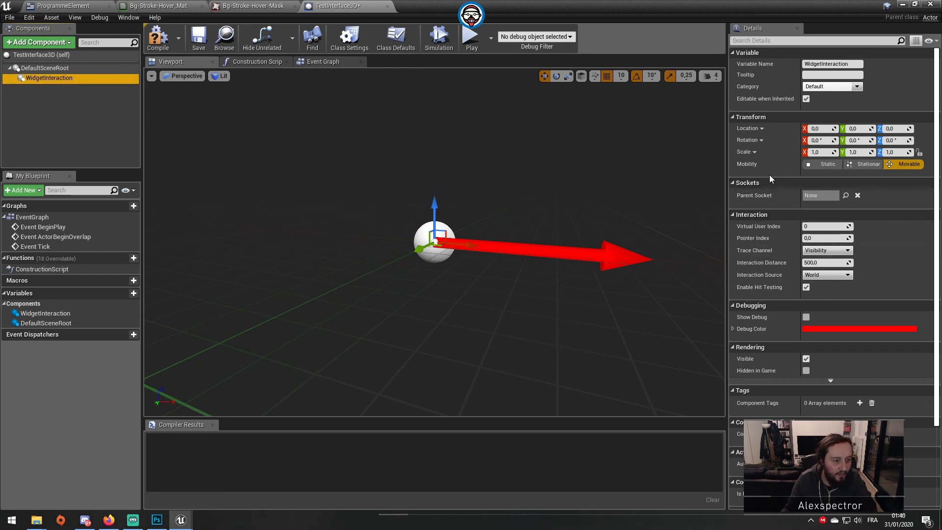
Review the WidgetInteraction component's settings and try to delete the component.
left_click(30, 82)
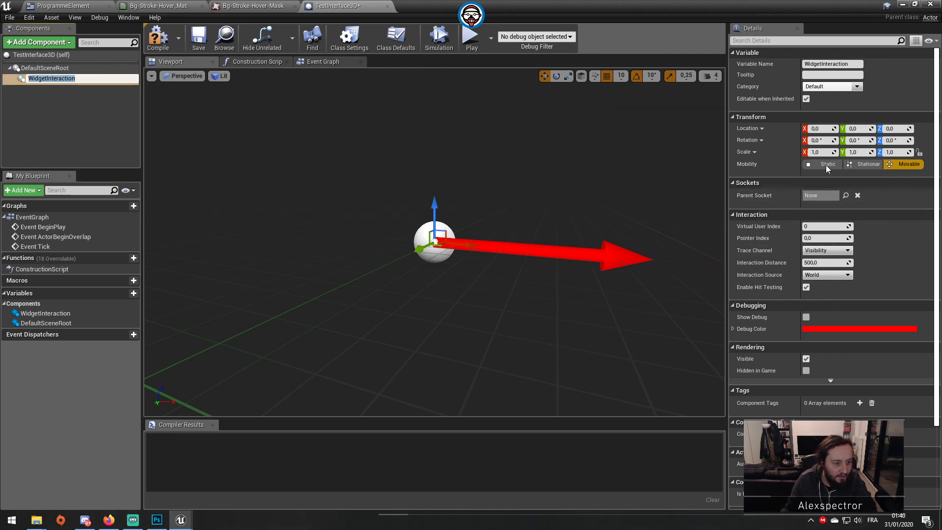
scroll(848, 254, "down", 5)
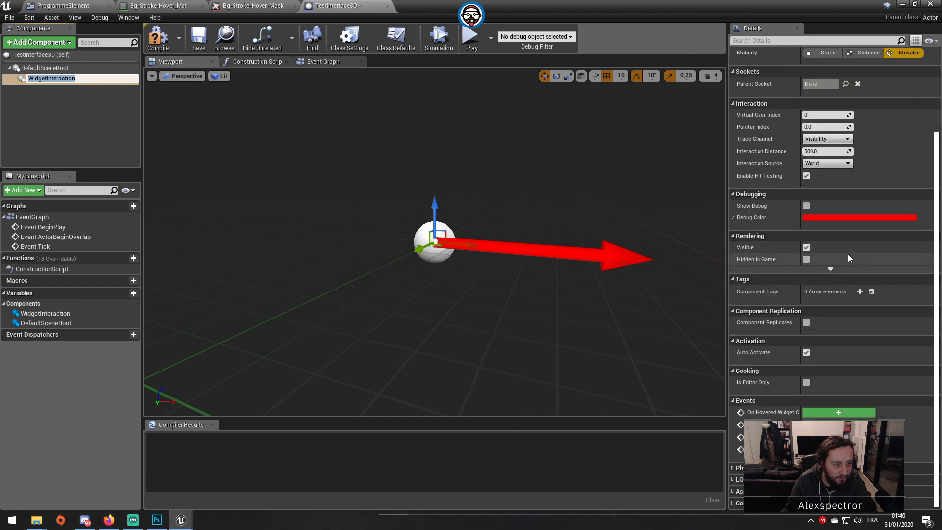
scroll(848, 254, "up", 5)
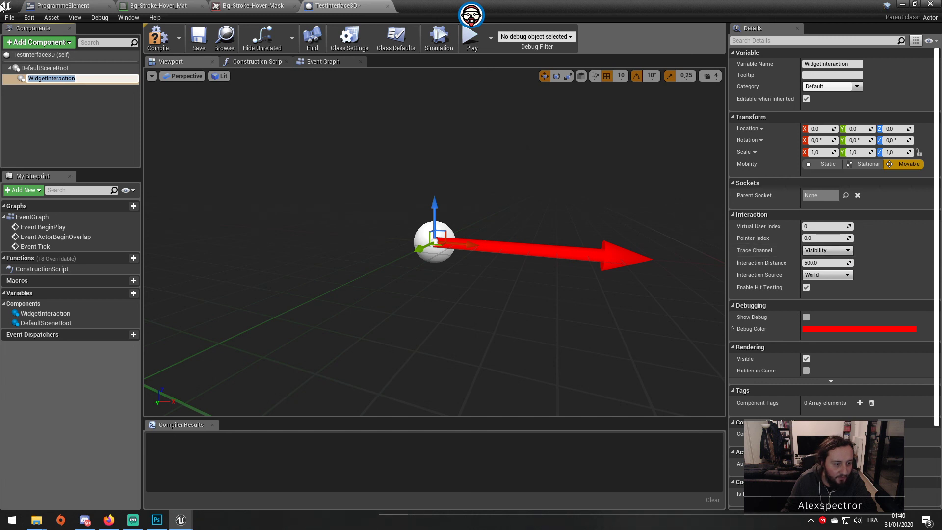
left_click(59, 117)
left_click(49, 81)
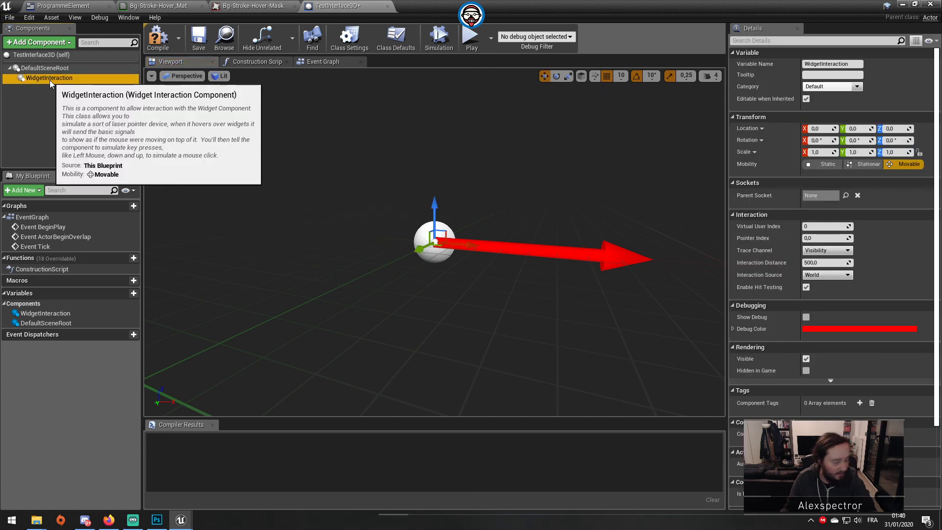
key("ctrl+w")
key("Delete")
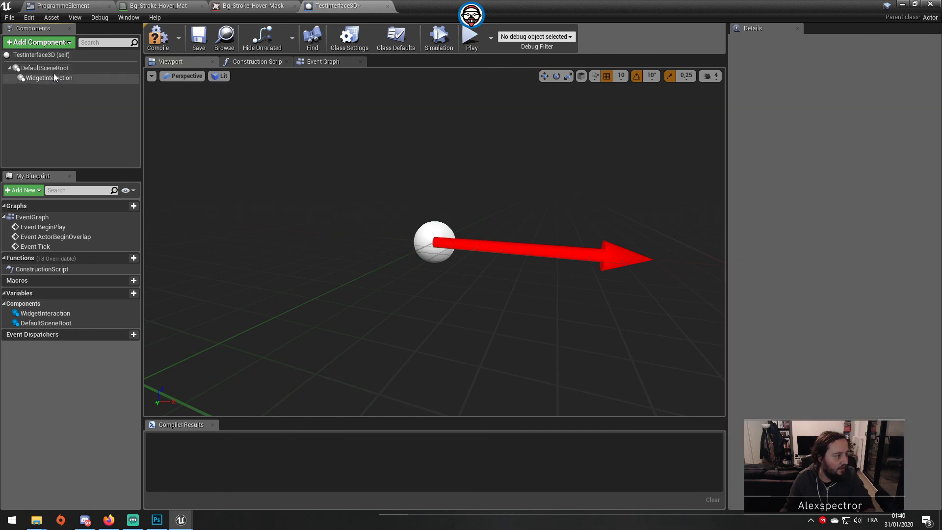
left_click(50, 58)
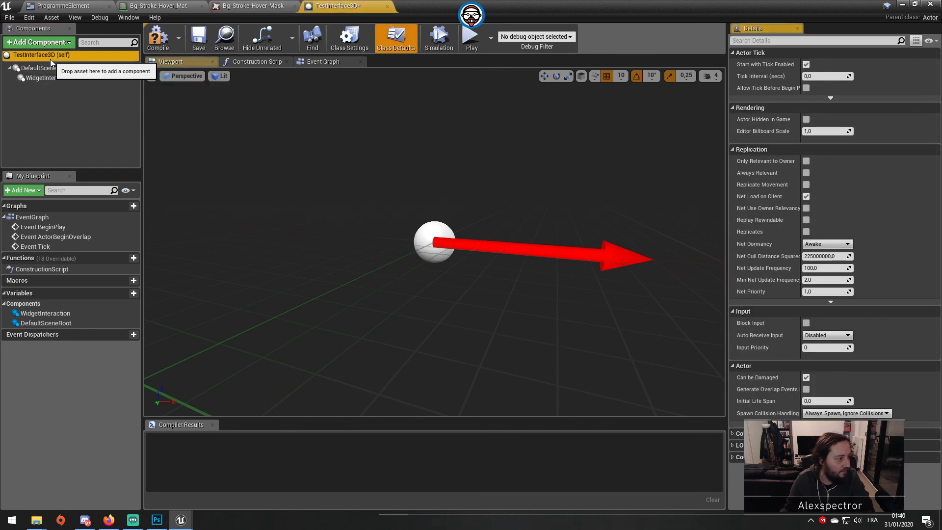
left_click(93, 43)
type("widget")
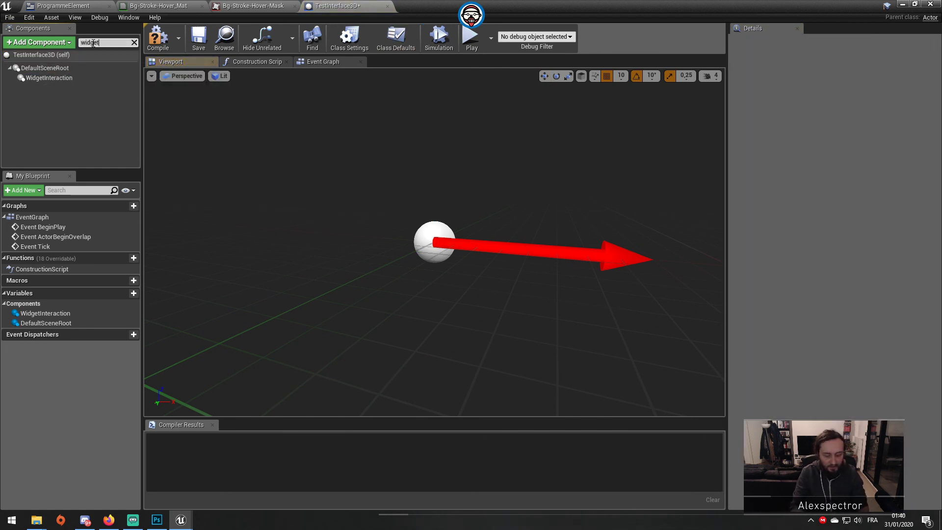
key("BackSpace")
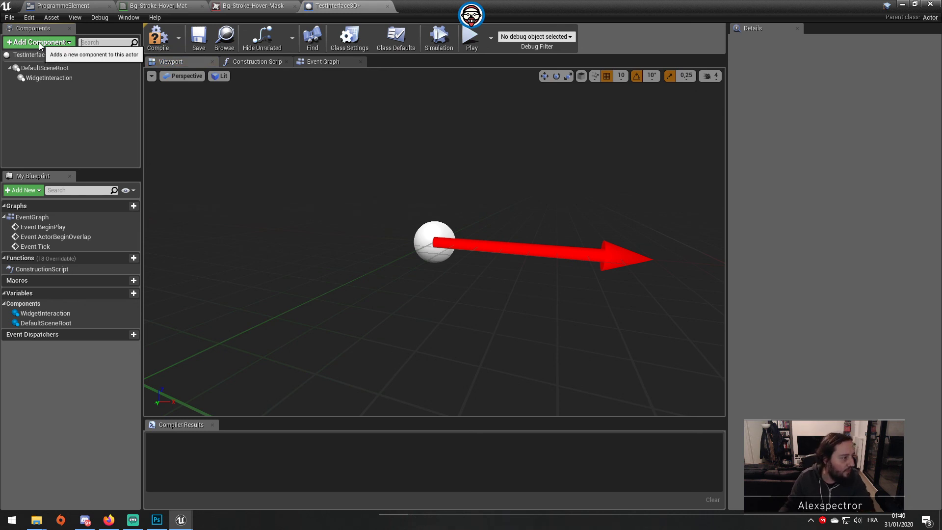
Add a Widget component to the TestInterface3D blueprint, keeping its default name, and select it.
left_click(41, 44)
type("widget")
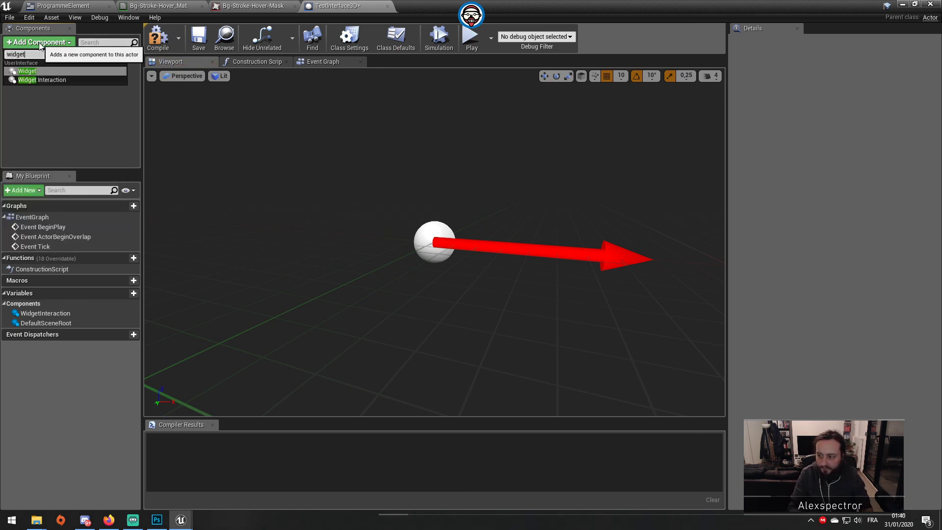
left_click(40, 72)
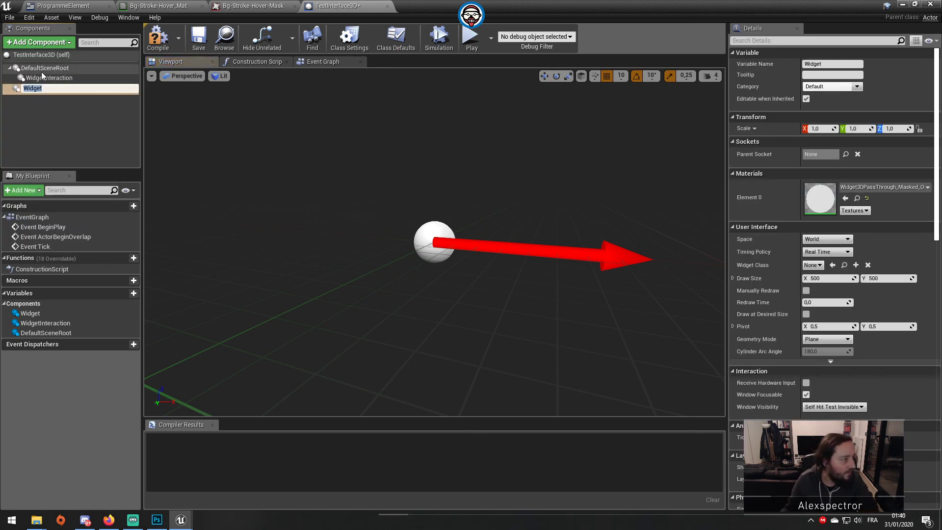
left_click(72, 105)
left_click(57, 91)
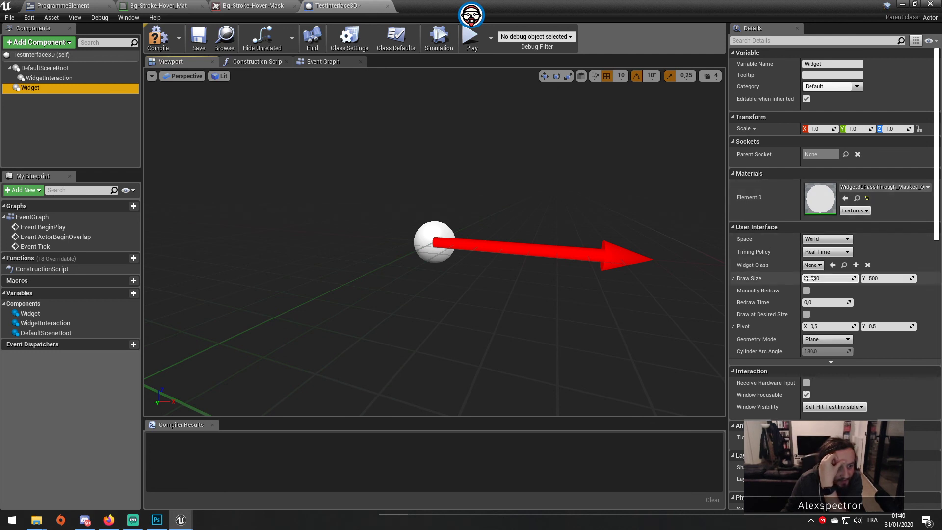
Assign the ProgrammeMainContainer widget class to the Widget component.
left_click(817, 265)
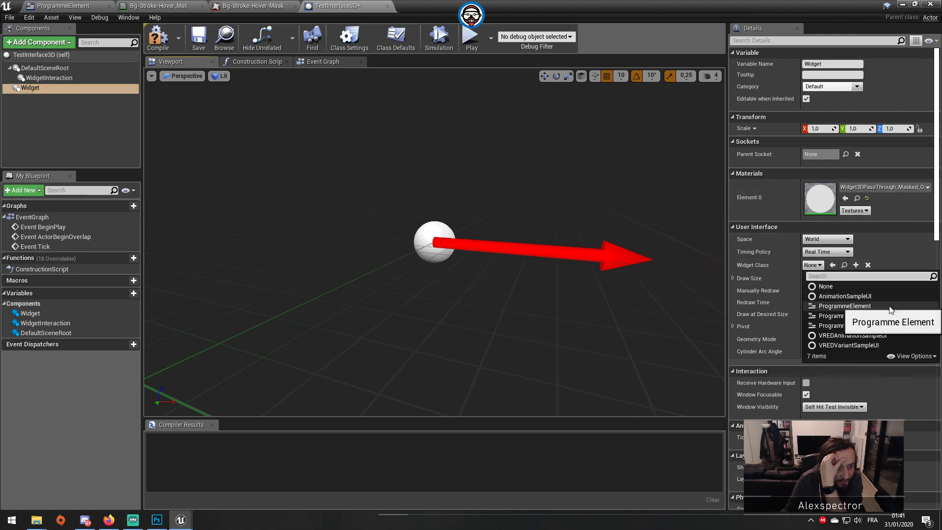
left_click(902, 326)
right_click_drag(564, 275, 531, 263)
key("s")
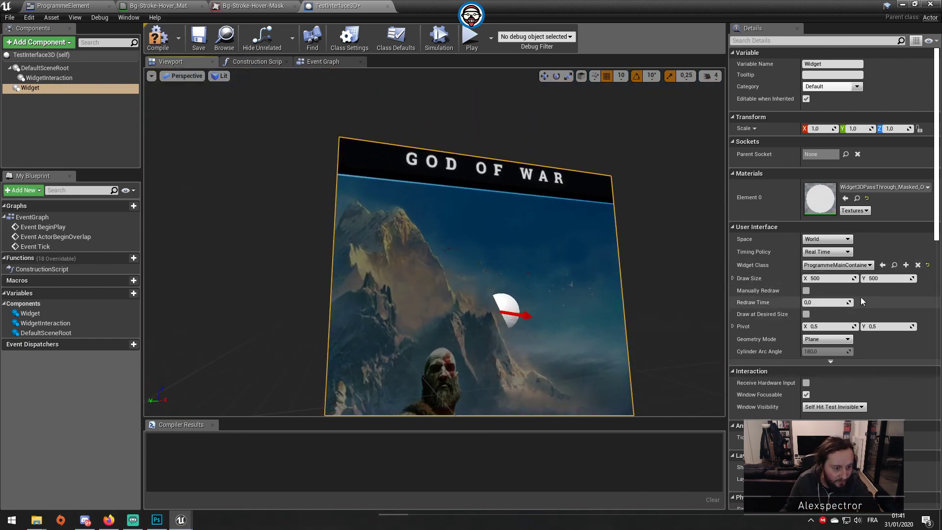
Set the Widget component's draw size to 1920 by 1080 and check the whole menu in the 3D preview.
left_click(828, 279)
type("192")
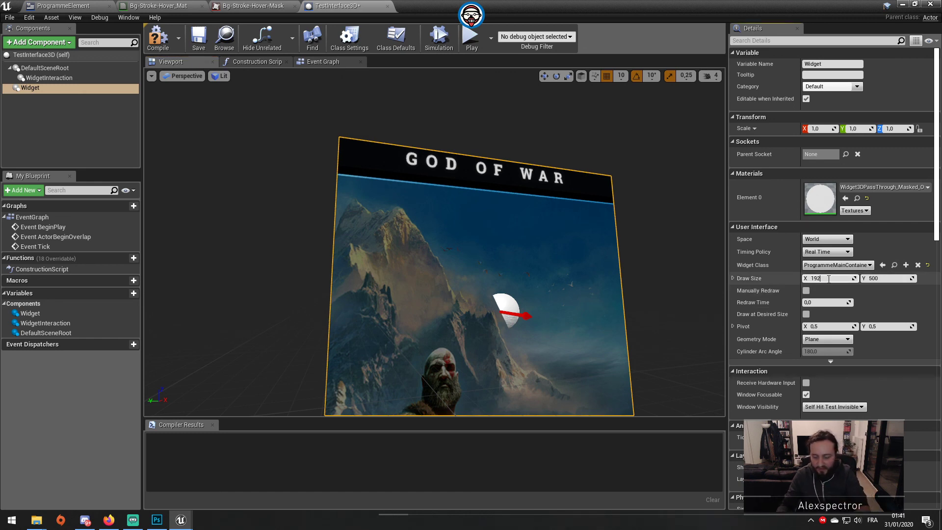
type("0")
key("Return")
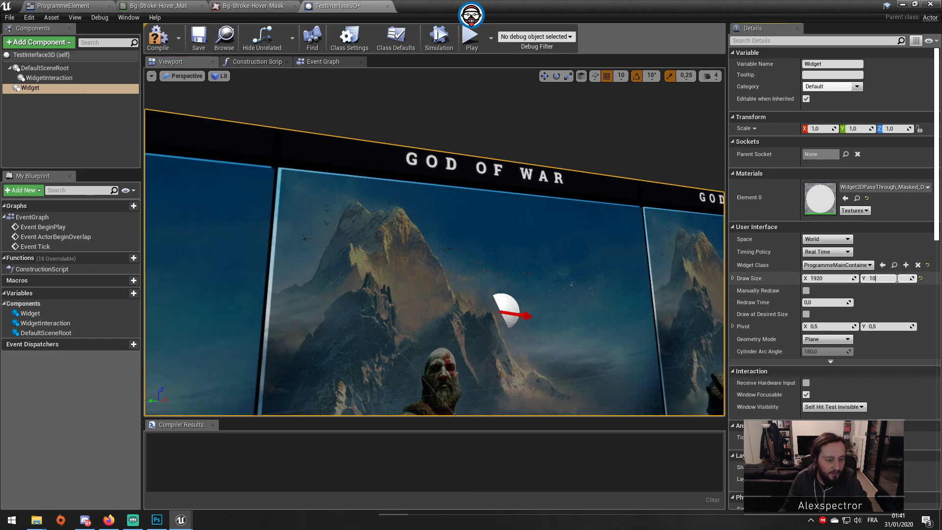
key("Return")
mouse_move(446, 196)
right_mouse_down()
mouse_move(453, 209)
mouse_move(448, 197)
mouse_move(338, 196)
mouse_move(515, 201)
right_mouse_up()
key("s")
key("d")
key("a")
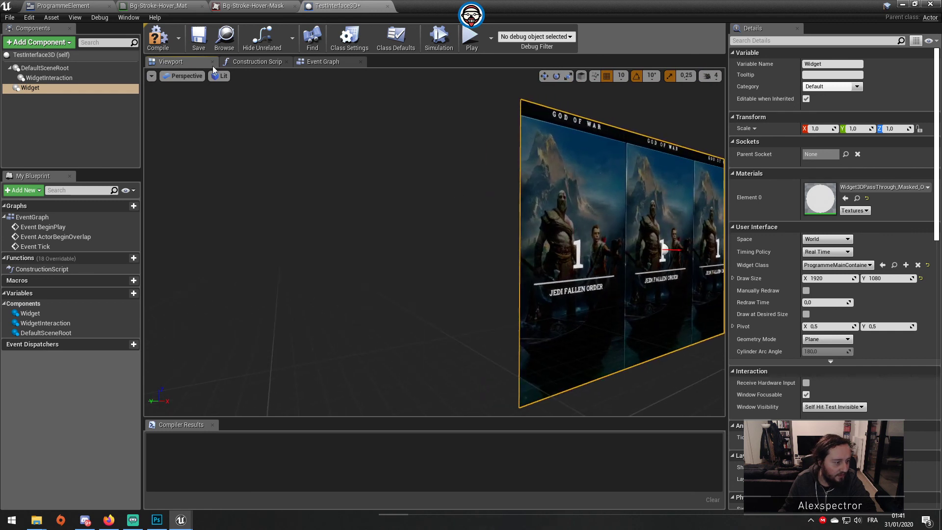
Compile the TestInterface3D blueprint and return to the level editor.
left_click(158, 40)
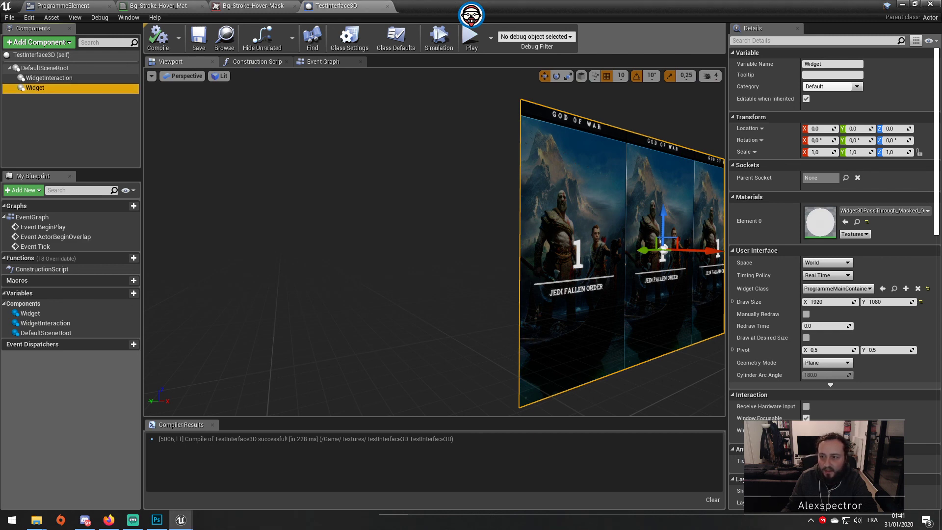
left_click(253, 5)
left_click(64, 5)
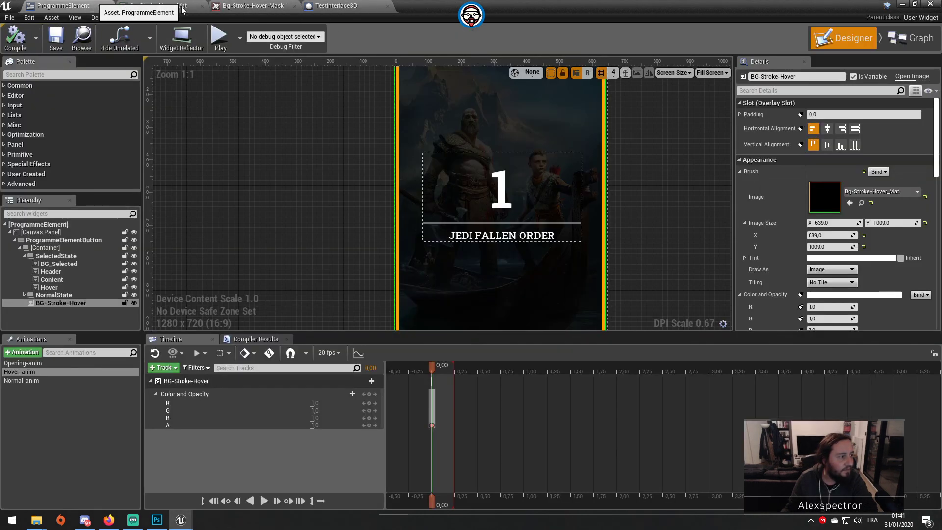
left_click(903, 5)
Delete the selected cube from the level.
scroll(581, 176, "down", 5)
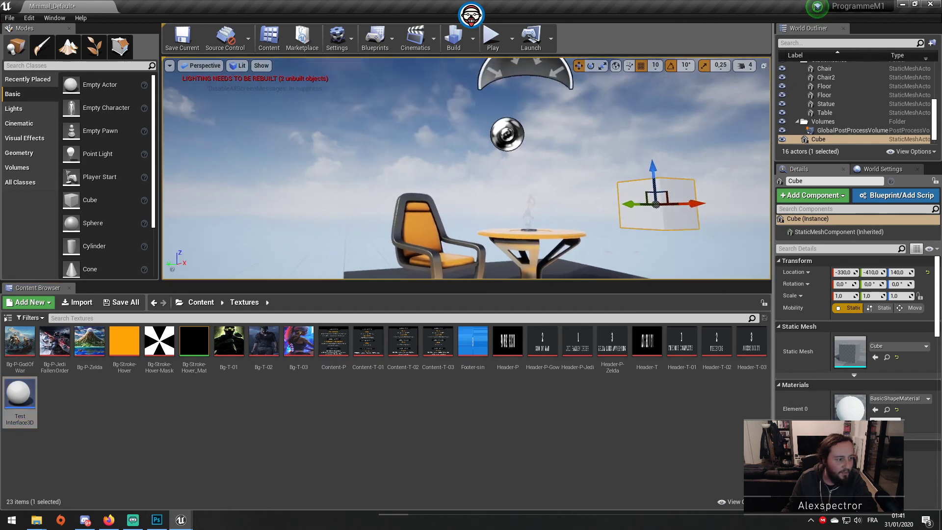
scroll(575, 180, "down", 1)
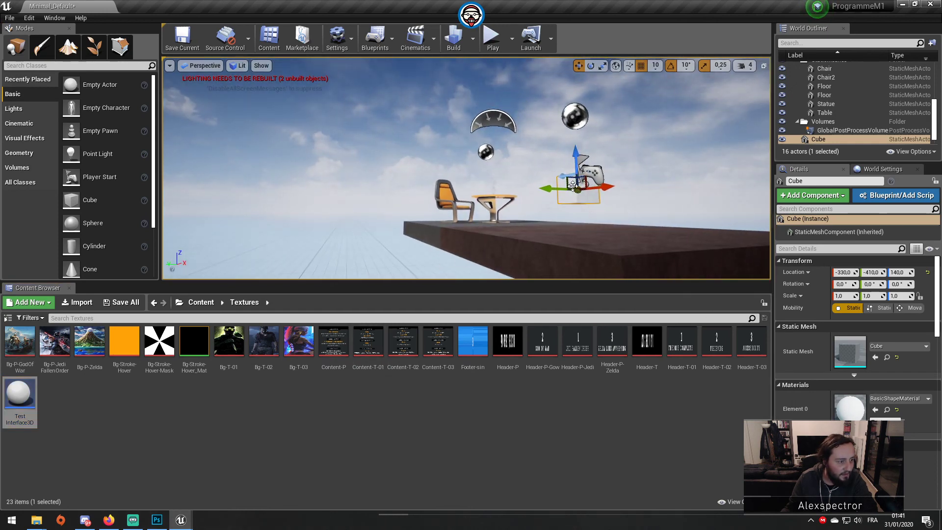
key("Delete")
Place the TestInterface3D actor in the level, raise it to a Z location of about 570, and save the level.
left_click_drag(11, 391, 620, 81)
scroll(568, 116, "down", 5)
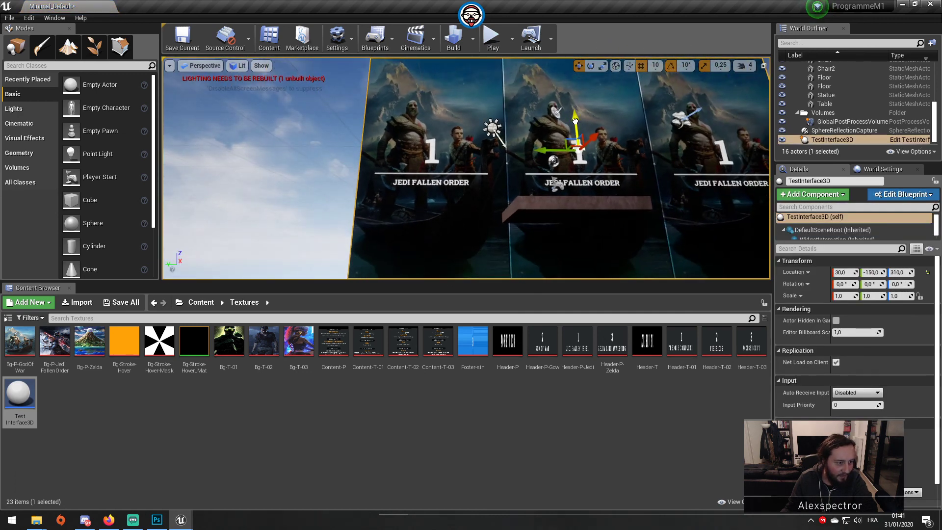
left_click_drag(575, 120, 574, 96)
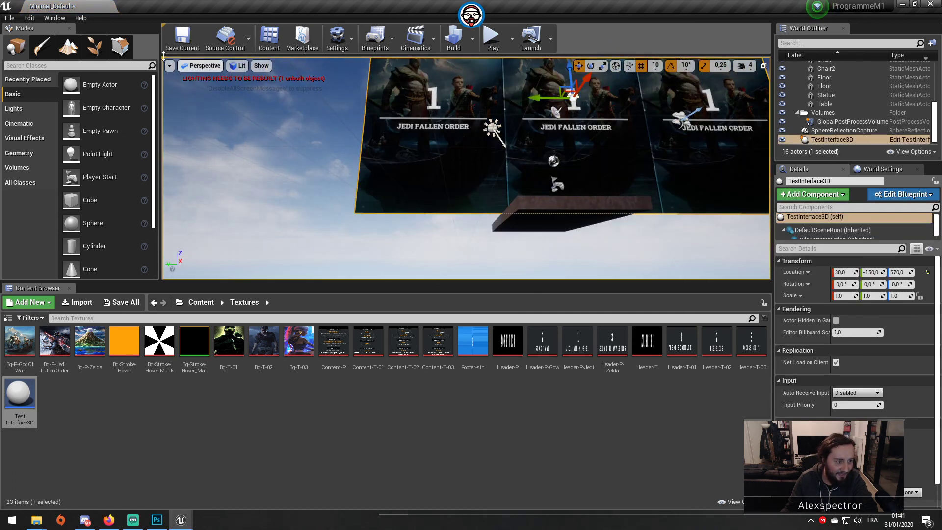
left_click(180, 40)
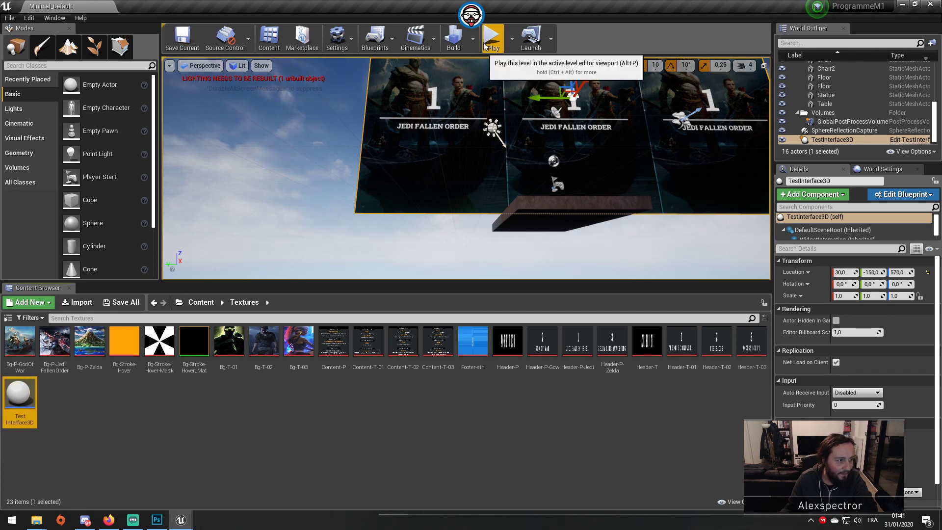
Disconnect Event BeginPlay from the Create Programme Main Container Widget node in the level blueprint, and compile and save it.
left_click(375, 38)
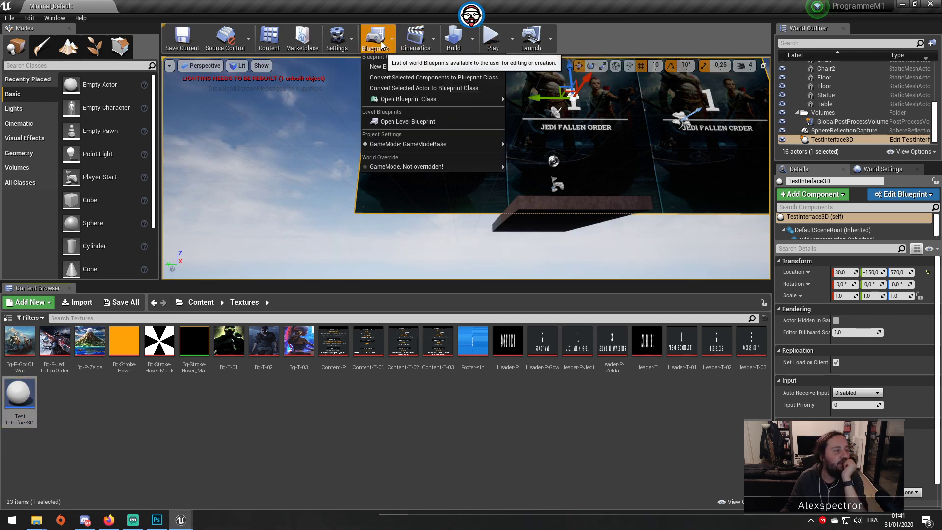
left_click(429, 123)
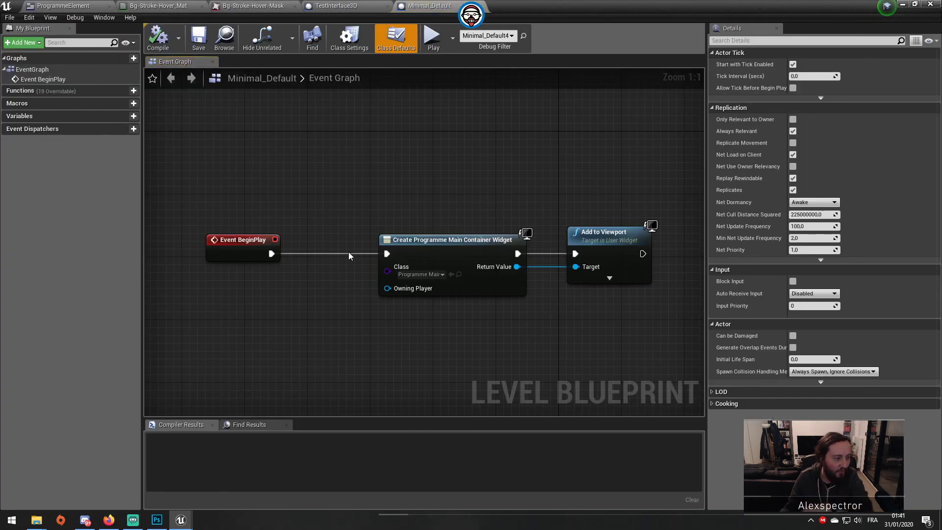
double_click(348, 252)
key("Delete")
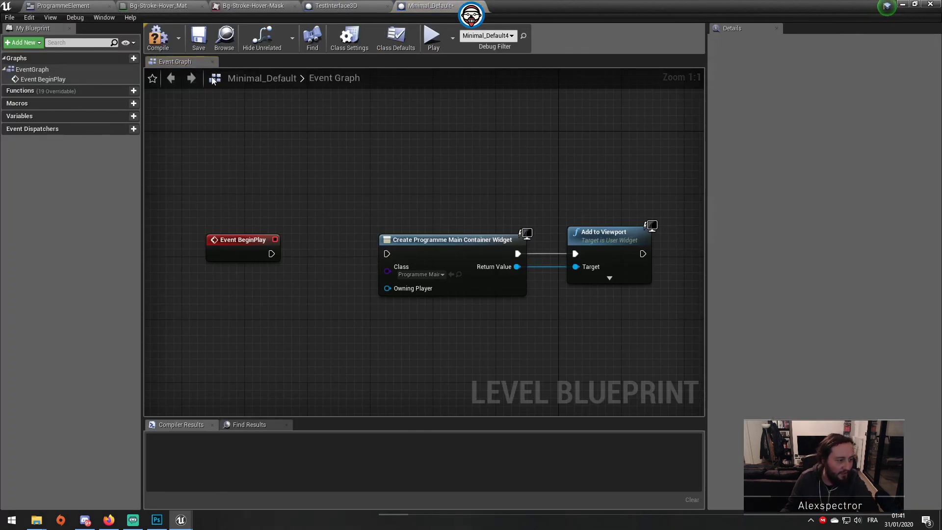
left_click(150, 44)
left_click(198, 39)
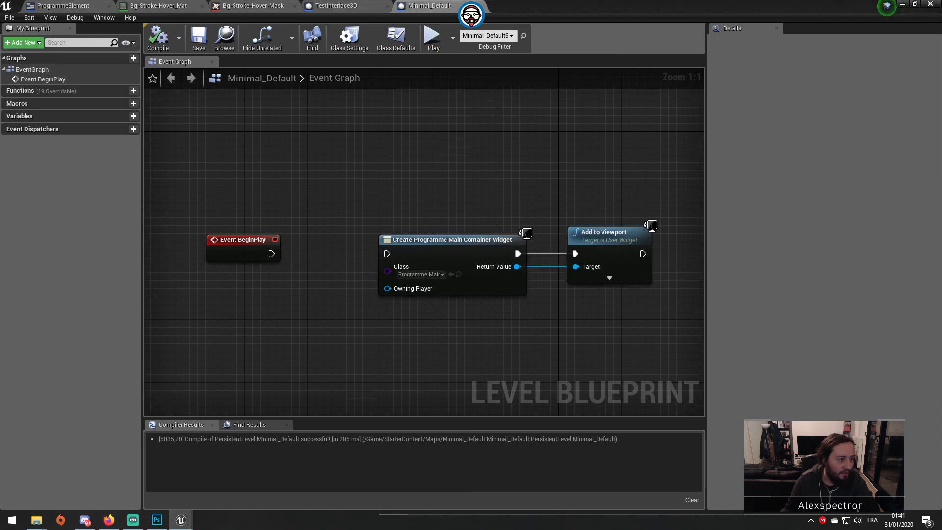
left_click(902, 5)
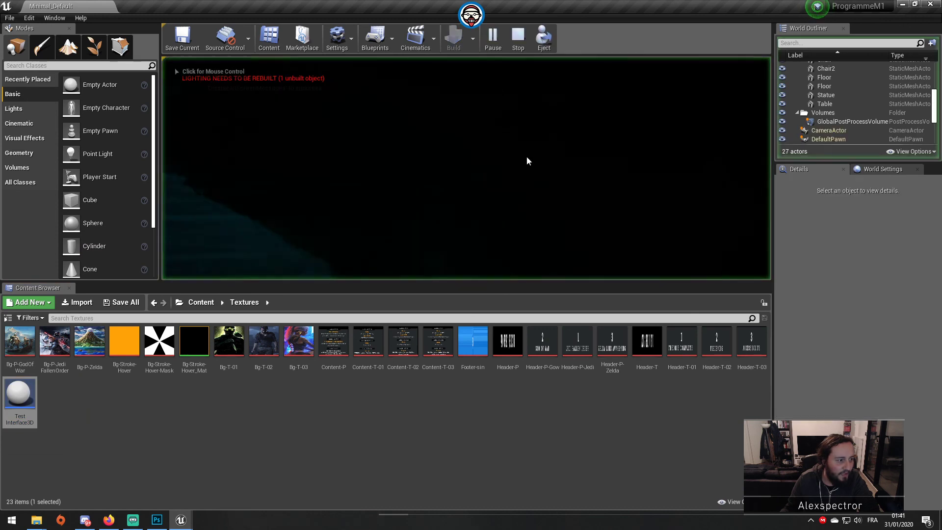
Test the running level in fullscreen and examine the 3D menu's three cards from close up, far away and different angles.
left_click(528, 161)
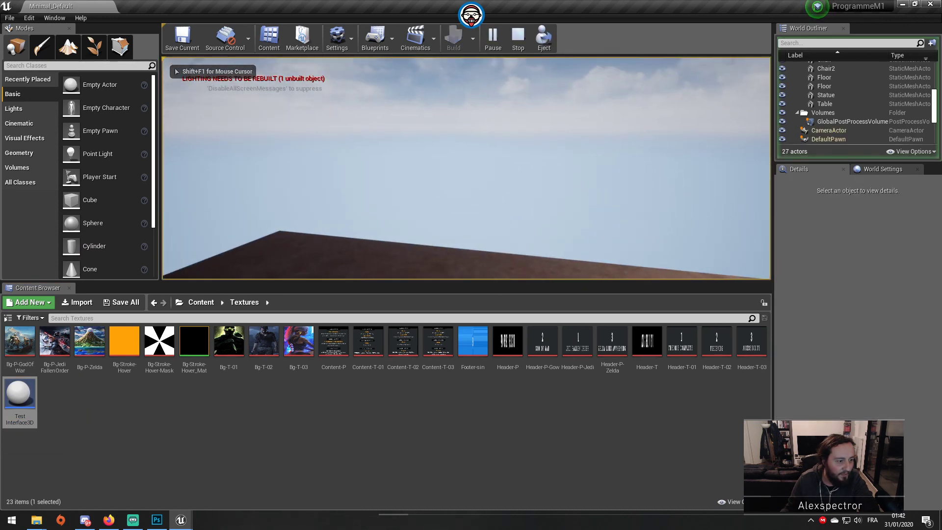
key("F11")
left_click(470, 265)
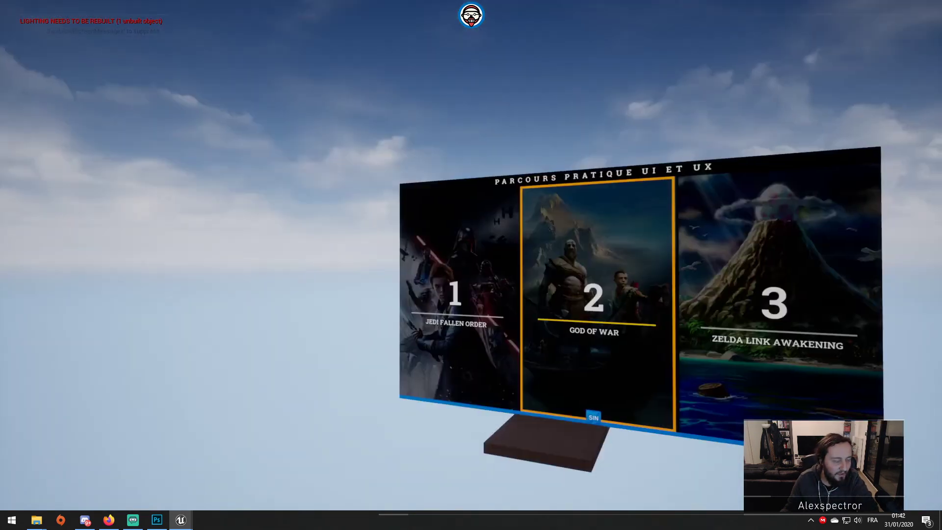
key("w")
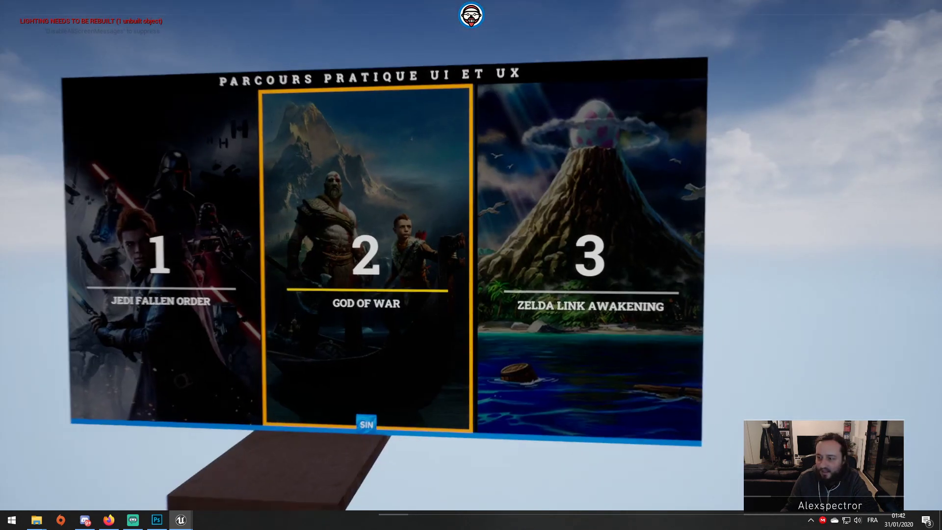
key("s")
key("w")
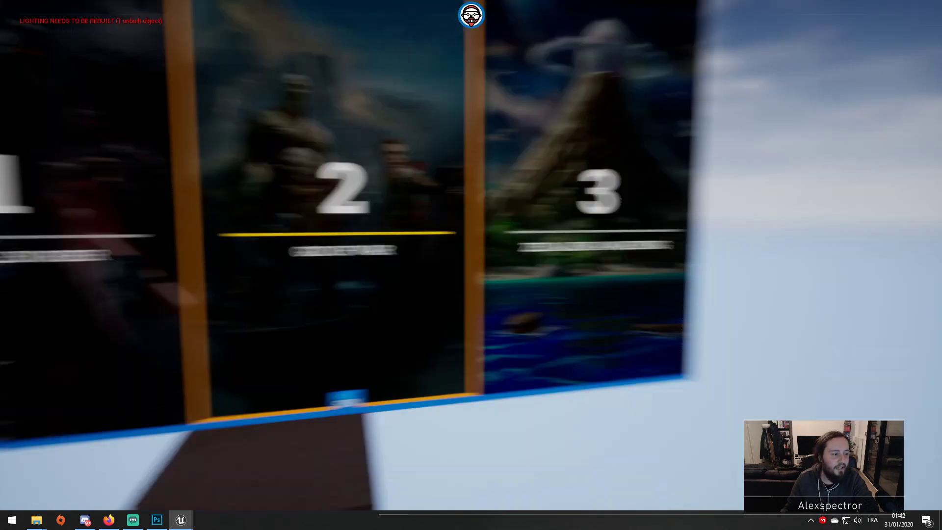
key("w")
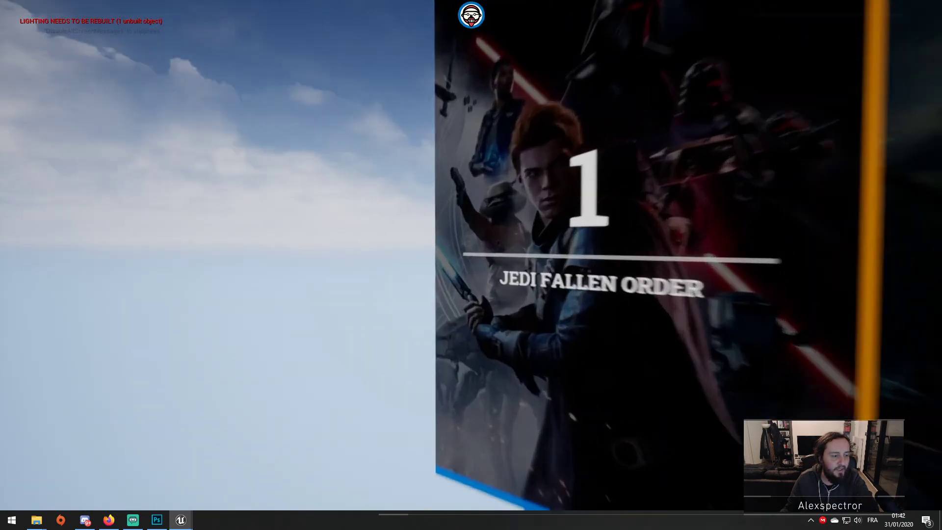
key("s")
key("w")
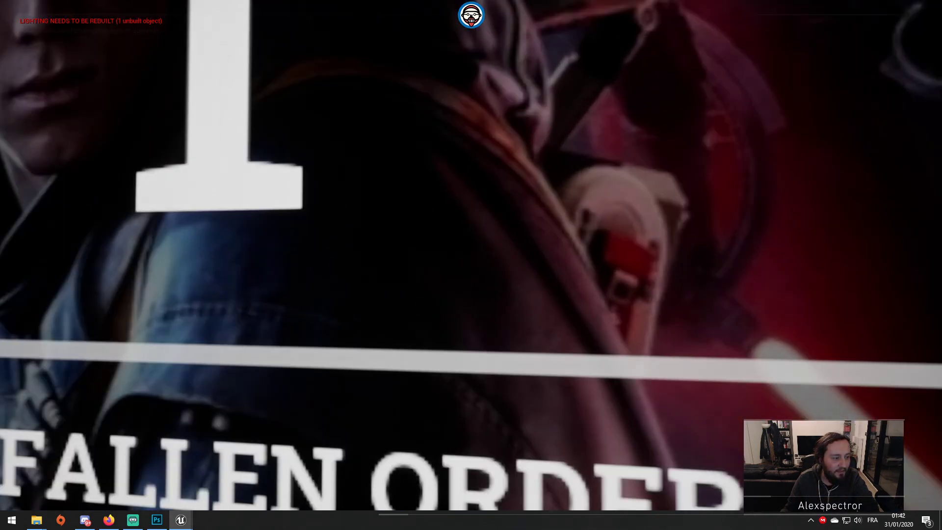
key("s")
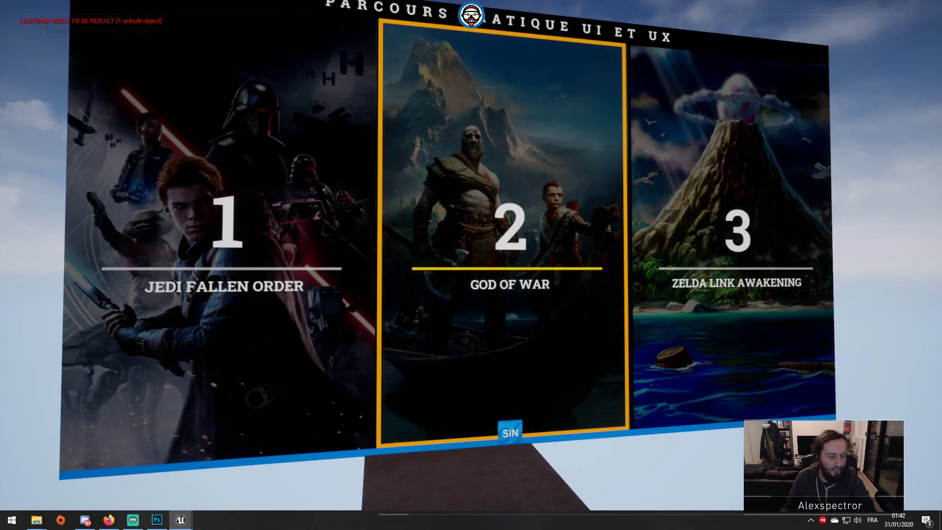
key("w")
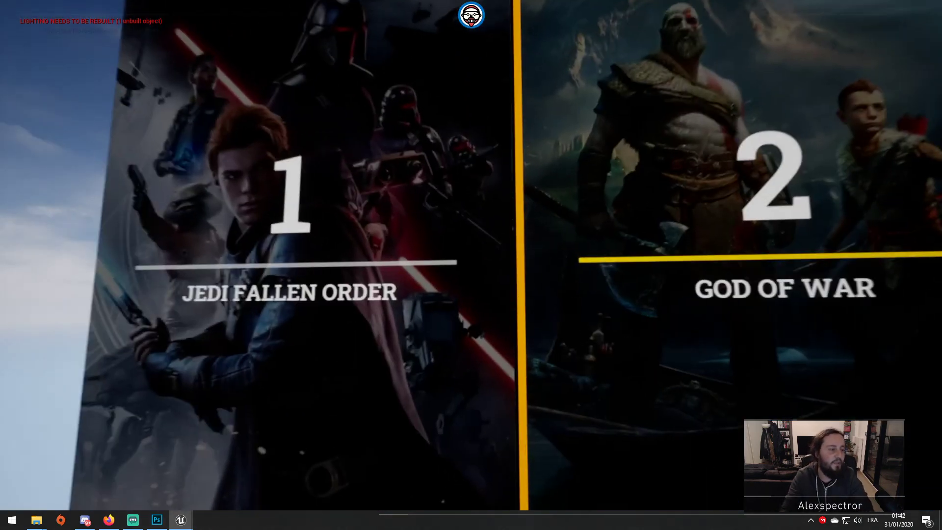
key("d")
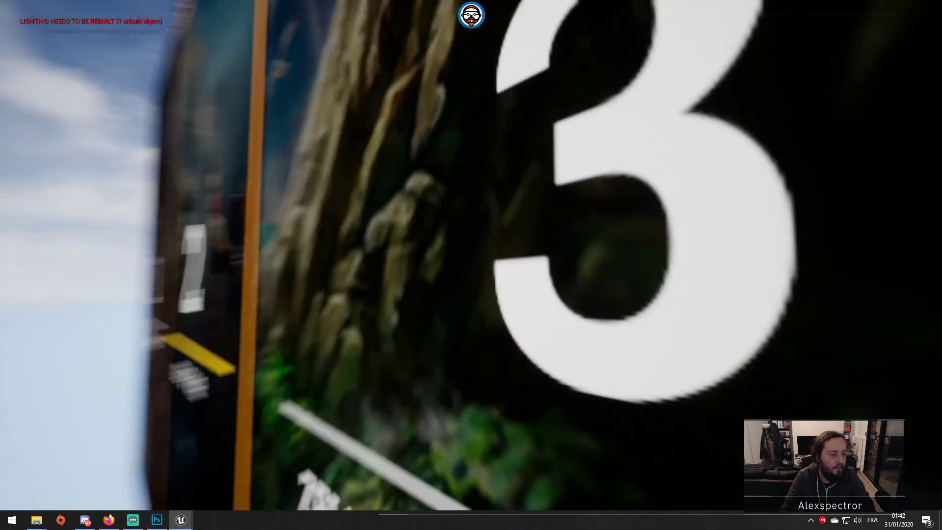
key("s")
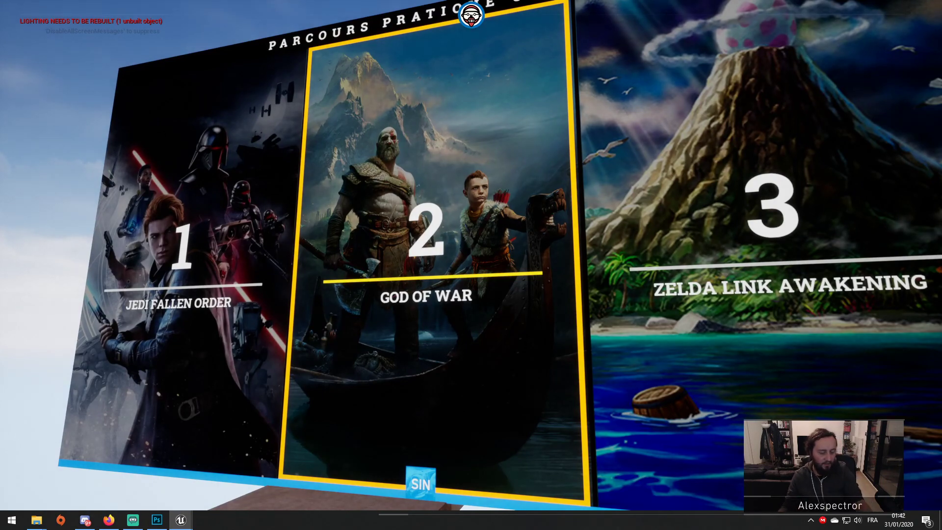
Return to the running level from the level blueprint and try to free the mouse cursor to interact with the 3D menu.
key("alt+Tab")
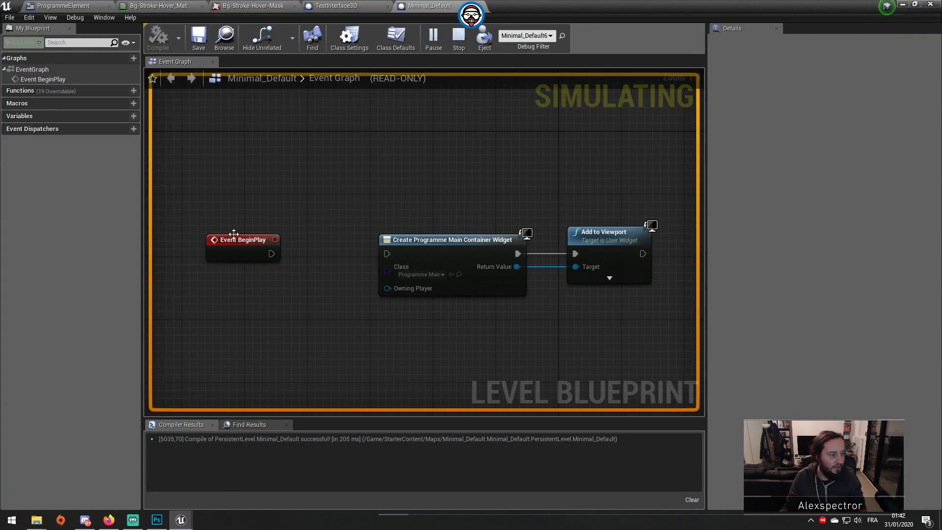
left_click(901, 5)
key("w")
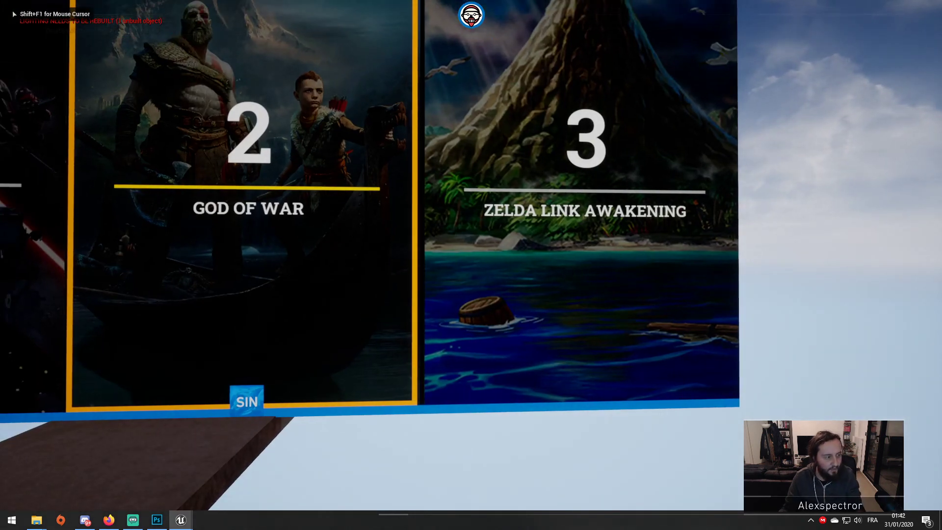
key("shift+F1")
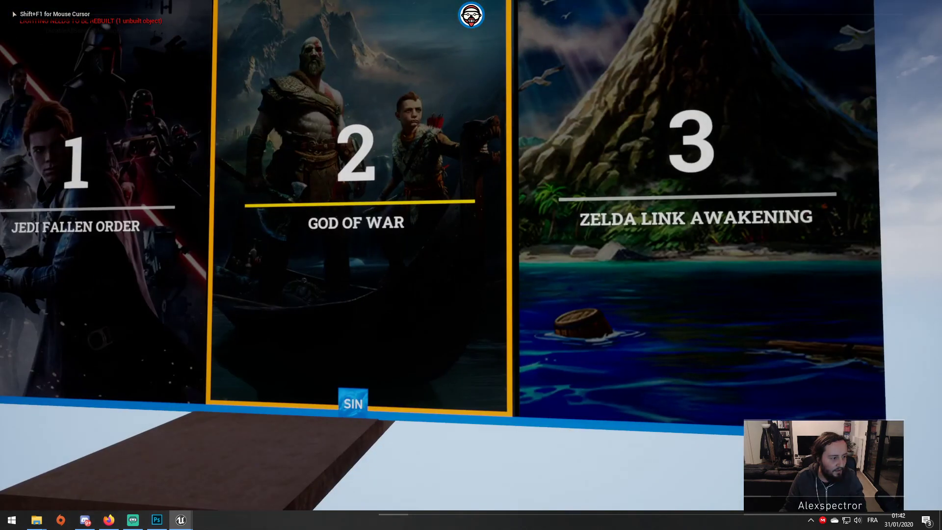
left_click(619, 265)
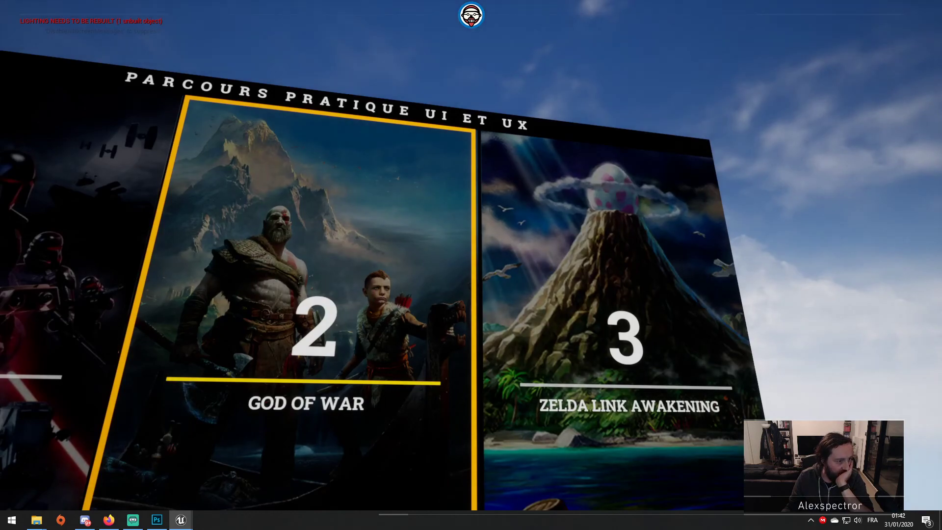
Check the 3D menu's cards once more at near and far distance, and end the play session and fullscreen view.
key("w")
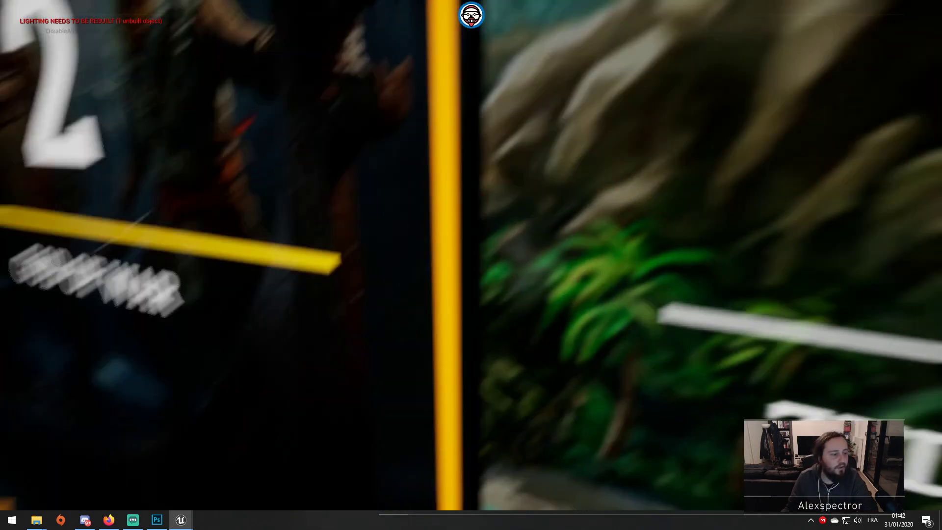
key("s")
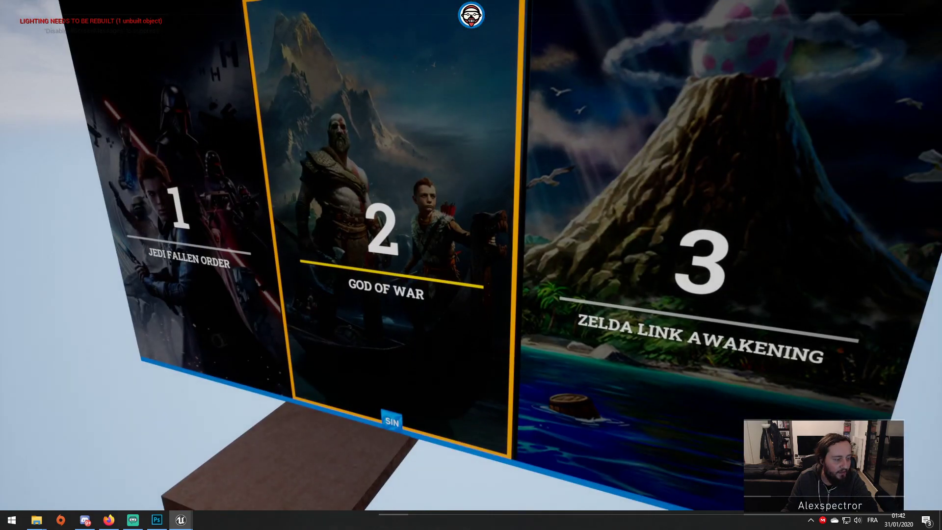
key("w")
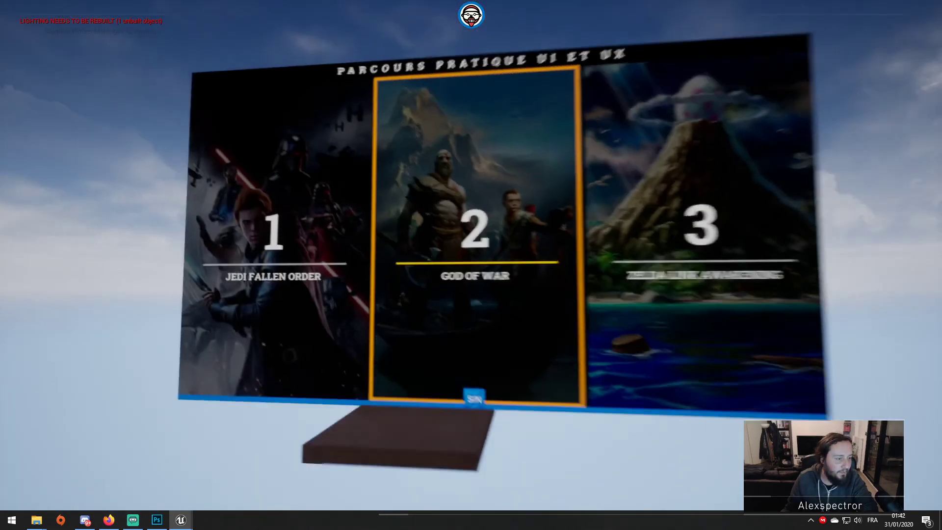
key("s")
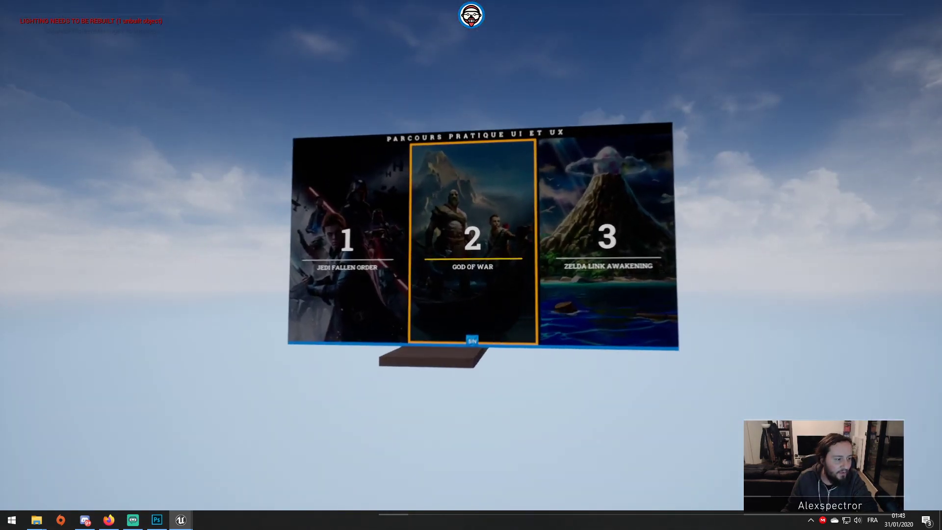
key("w")
key("Escape")
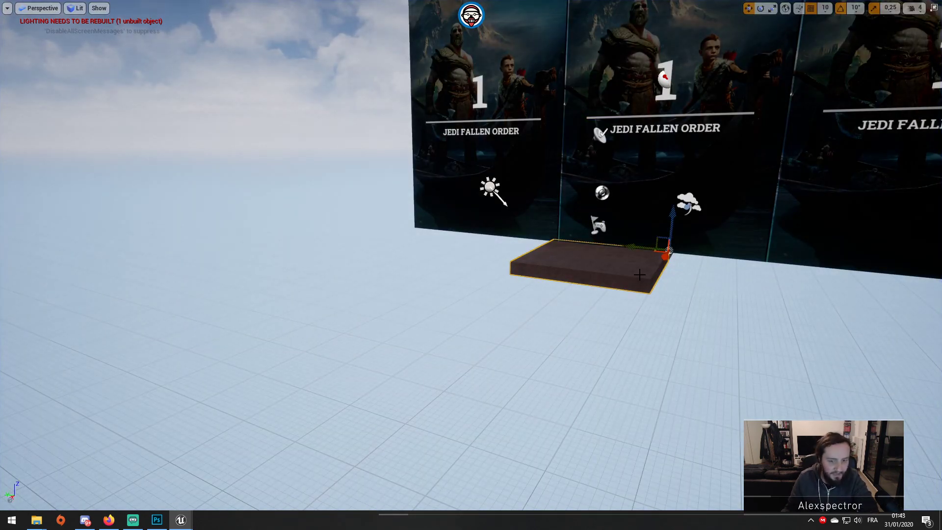
key("F11")
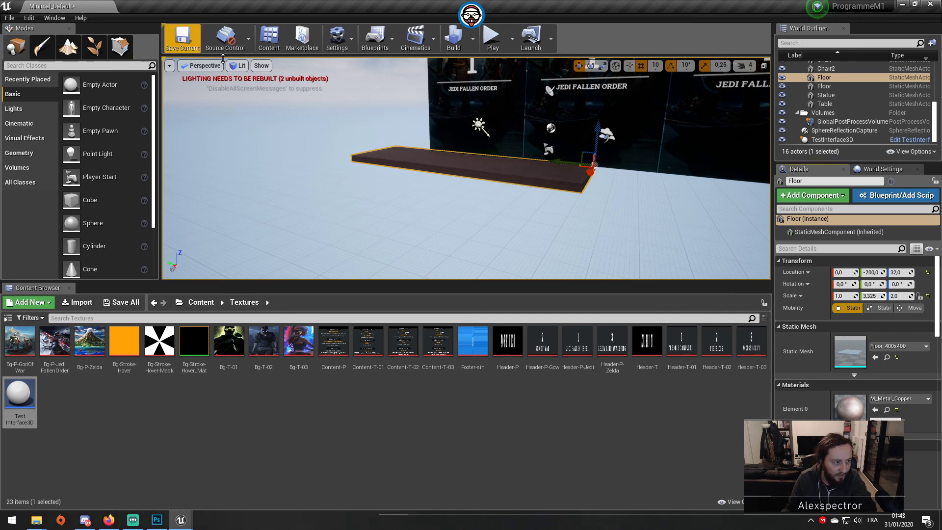
Select the placed TestInterface3D actor and show the settings of its inherited WidgetInteraction component.
key("s")
right_click_drag(466, 168, 420, 140)
key("w")
key("w")
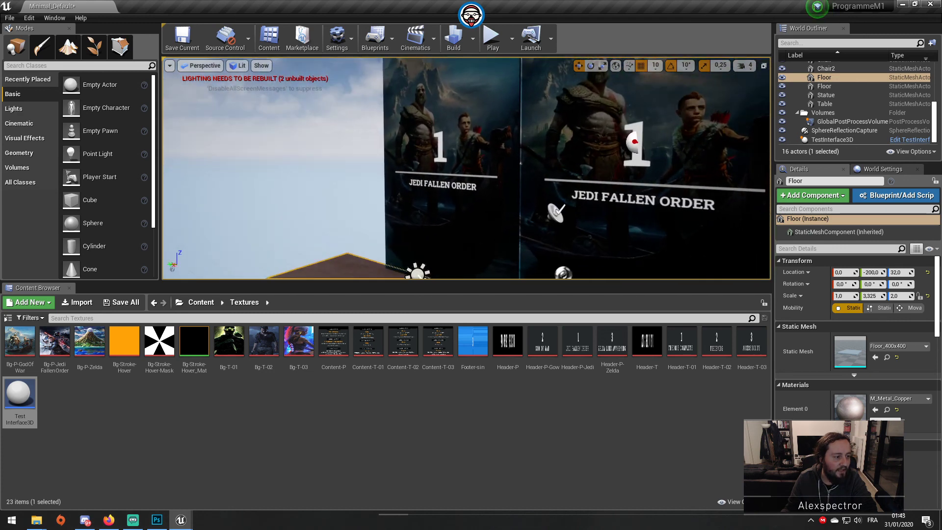
left_click(466, 168)
scroll(843, 226, "down", 1)
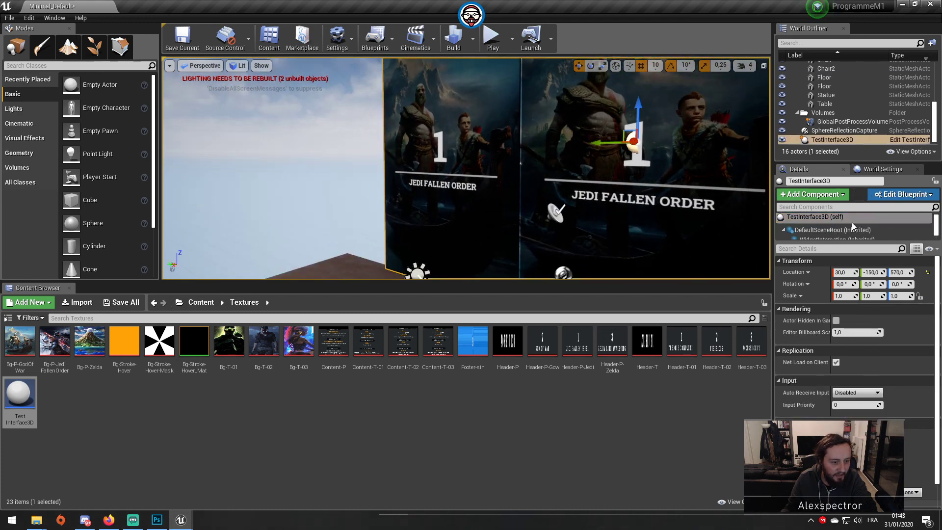
left_click(843, 224)
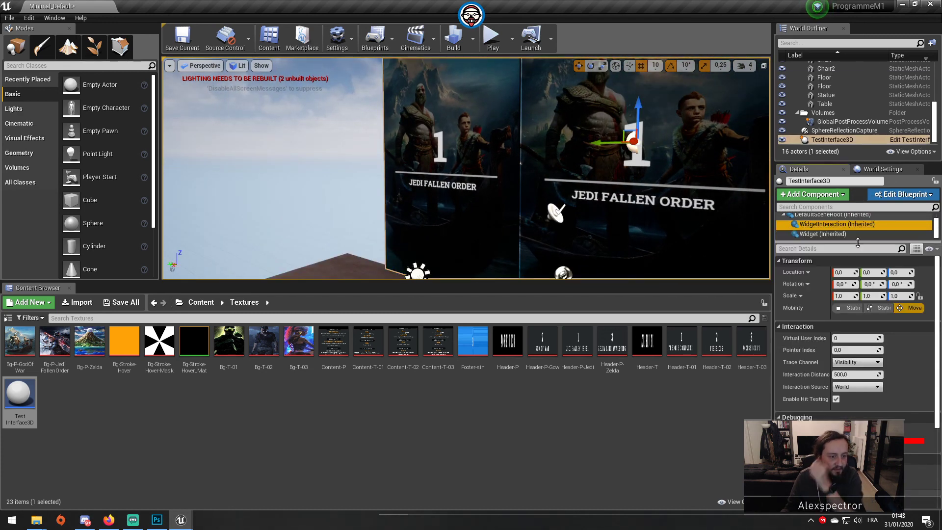
Check the placed actor's inherited Widget and WidgetInteraction components, and open the TestInterface3D blueprint for editing.
left_click(850, 235)
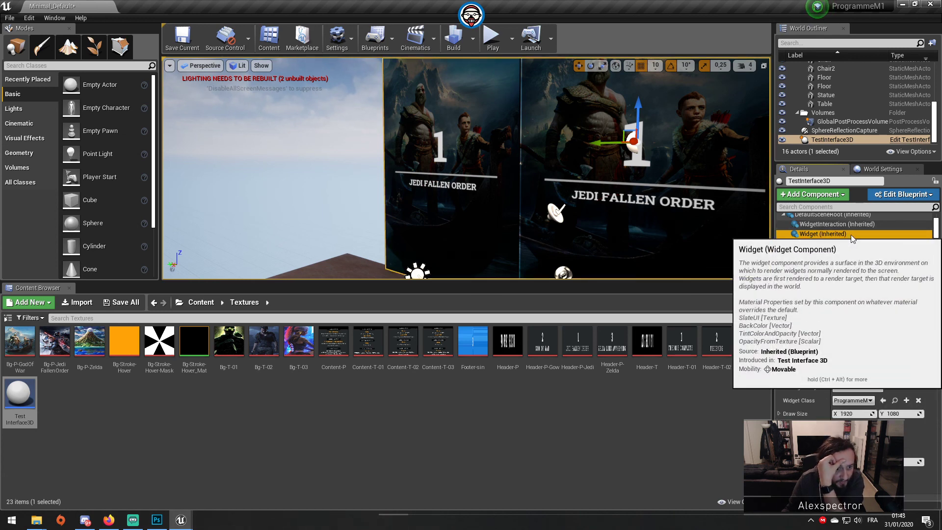
double_click(818, 226)
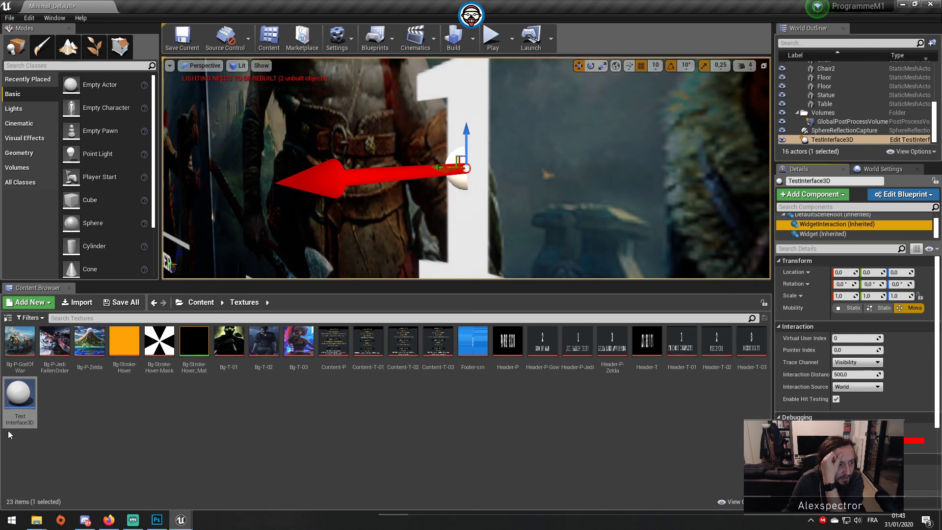
double_click(19, 399)
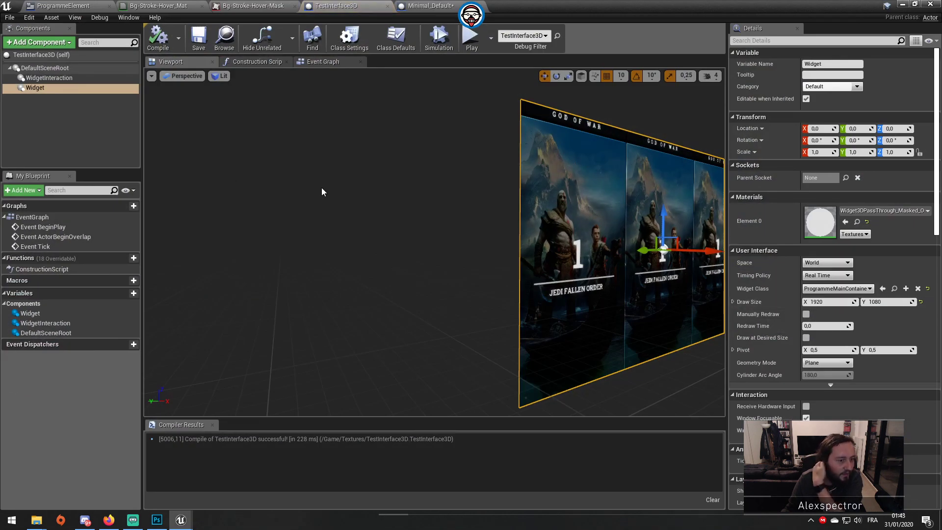
Examine the WidgetInteraction component's settings in the blueprint, including the available Interaction Source options.
left_click(44, 78)
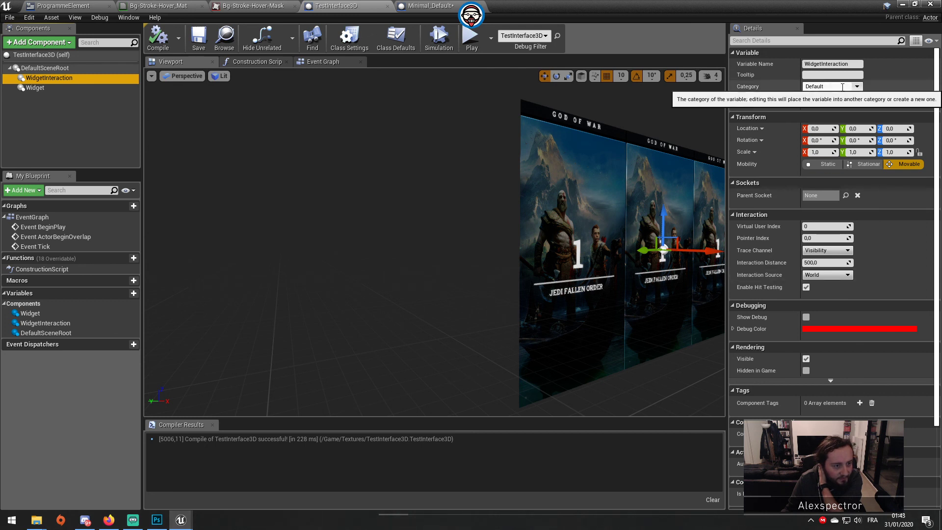
scroll(876, 400, "down", 2)
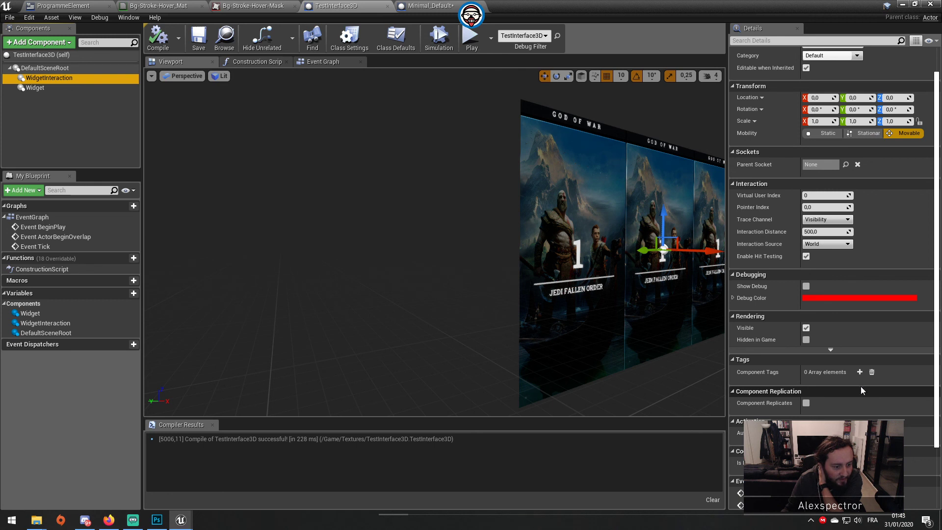
scroll(846, 374, "down", 4)
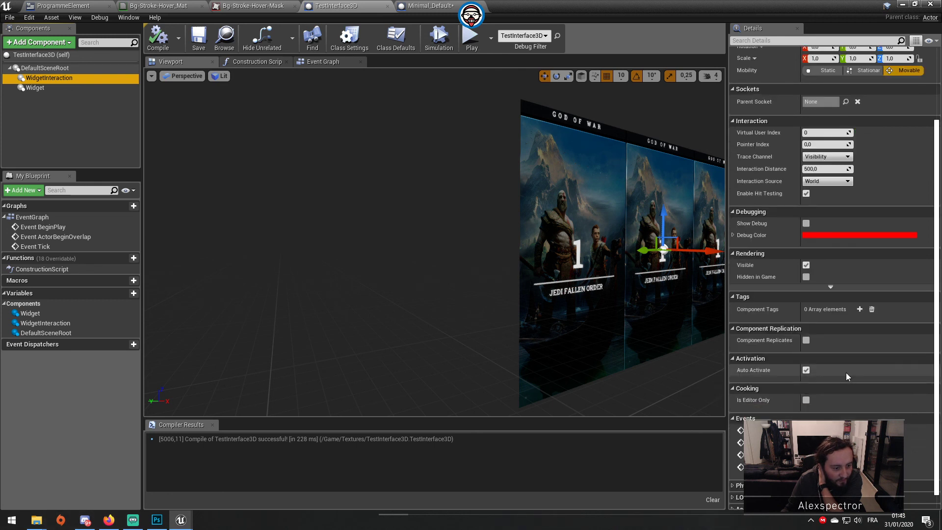
scroll(846, 373, "down", 1)
scroll(846, 374, "up", 4)
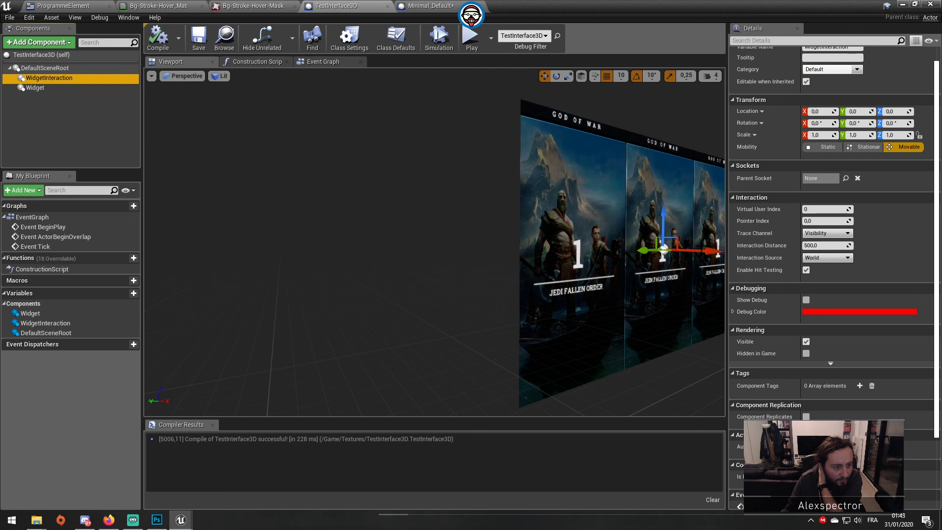
left_click(840, 259)
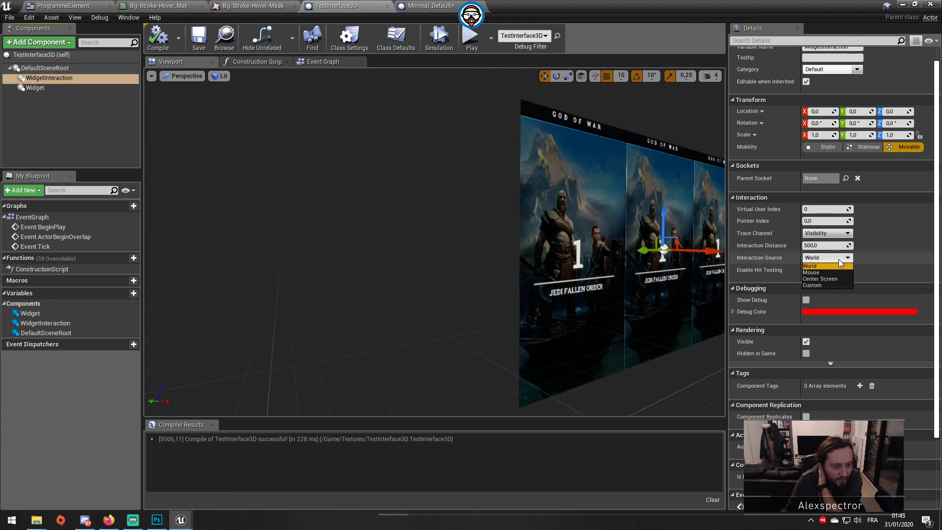
left_click(839, 265)
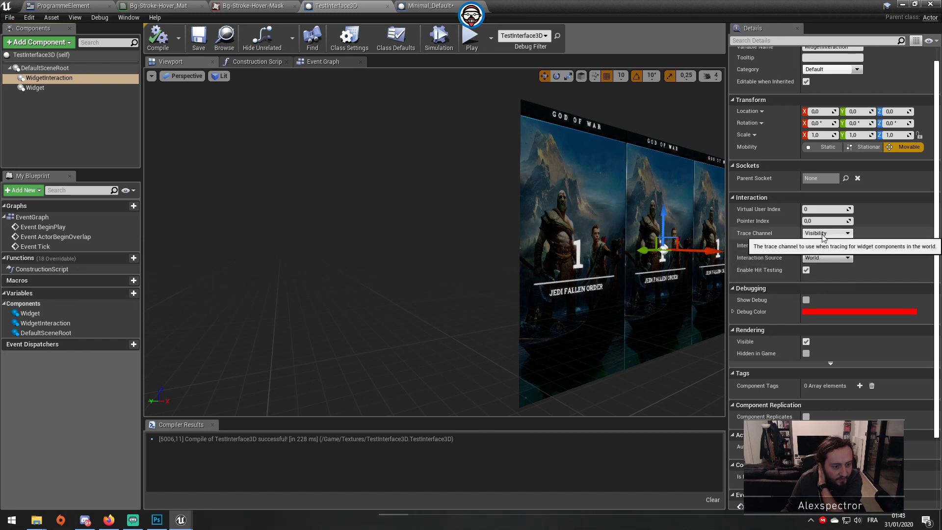
scroll(791, 210, "up", 1)
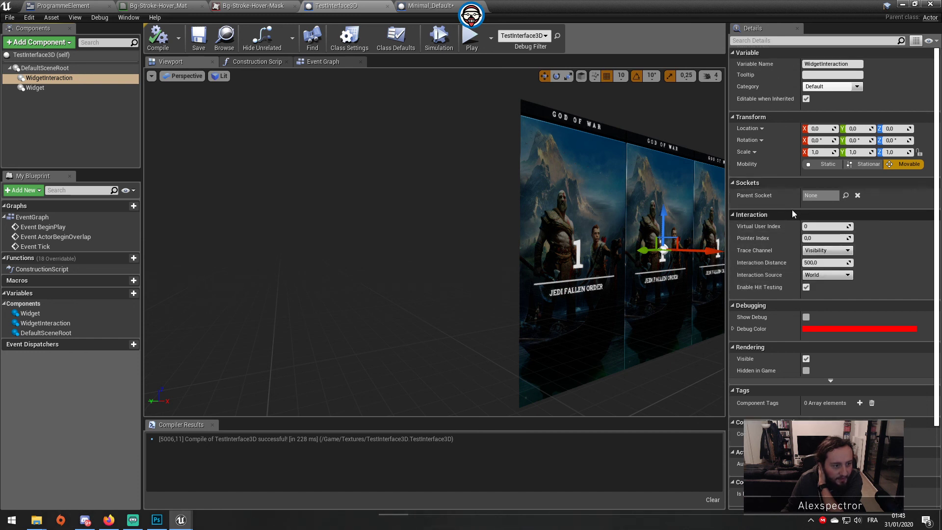
Make the Widget component a child of WidgetInteraction, and compile and save the TestInterface3D blueprint.
left_click(34, 88)
left_click_drag(35, 89, 44, 79)
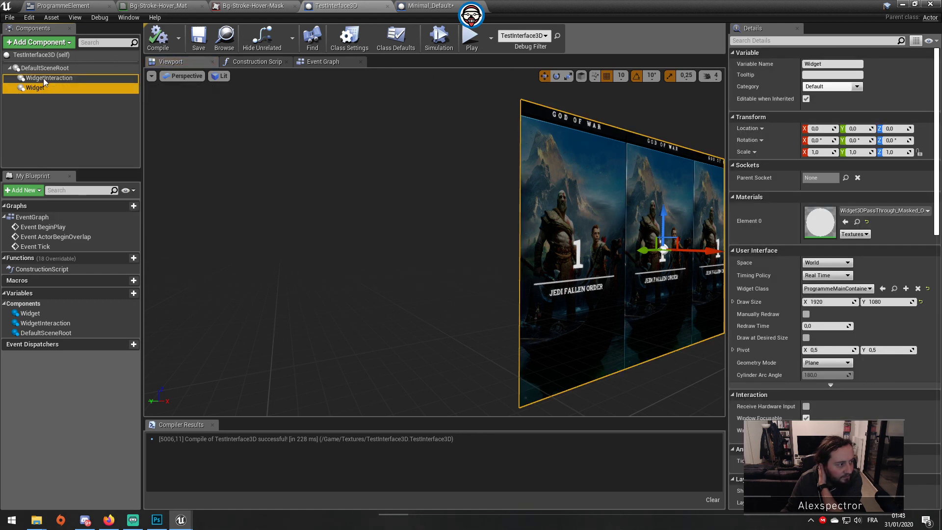
left_click(45, 80)
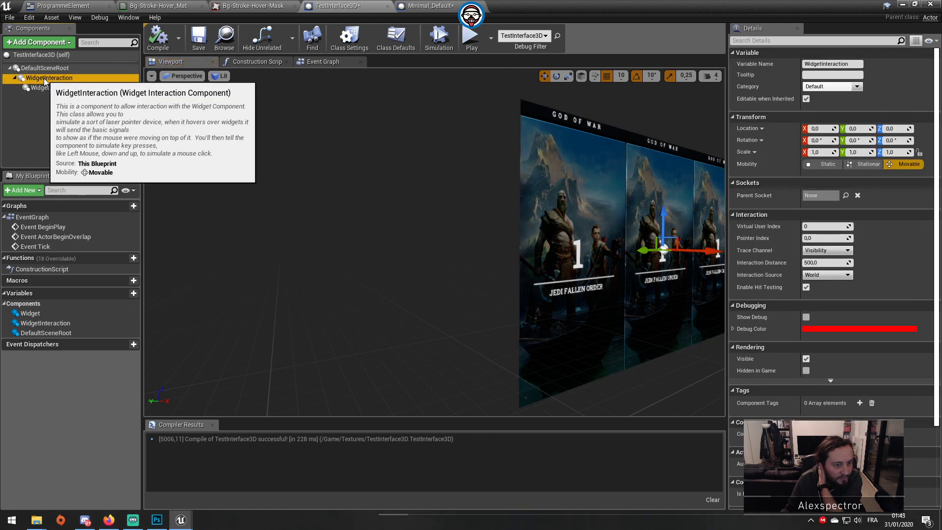
left_click(47, 87)
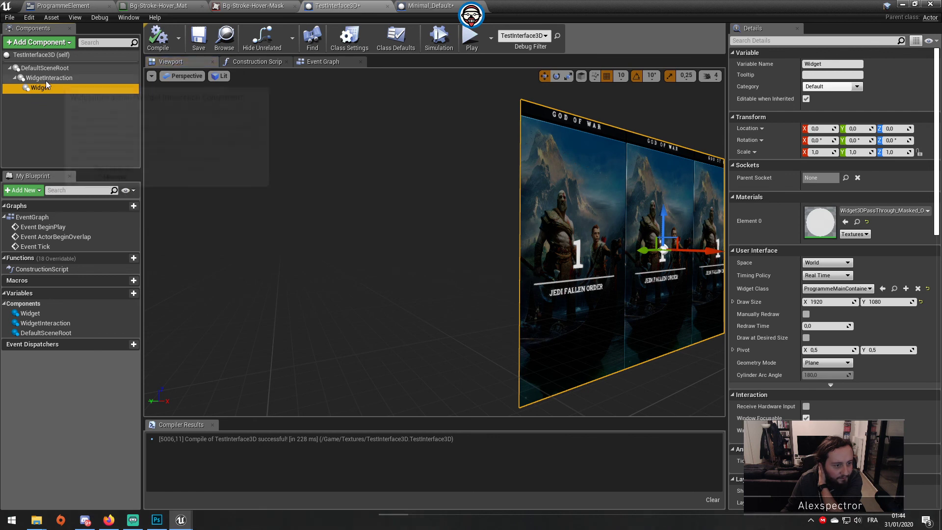
left_click(46, 80)
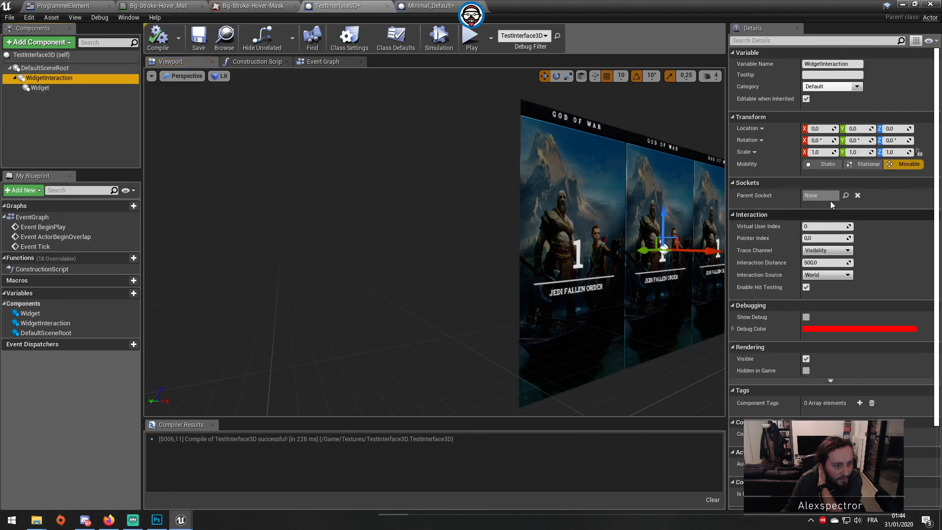
left_click(158, 37)
left_click(199, 36)
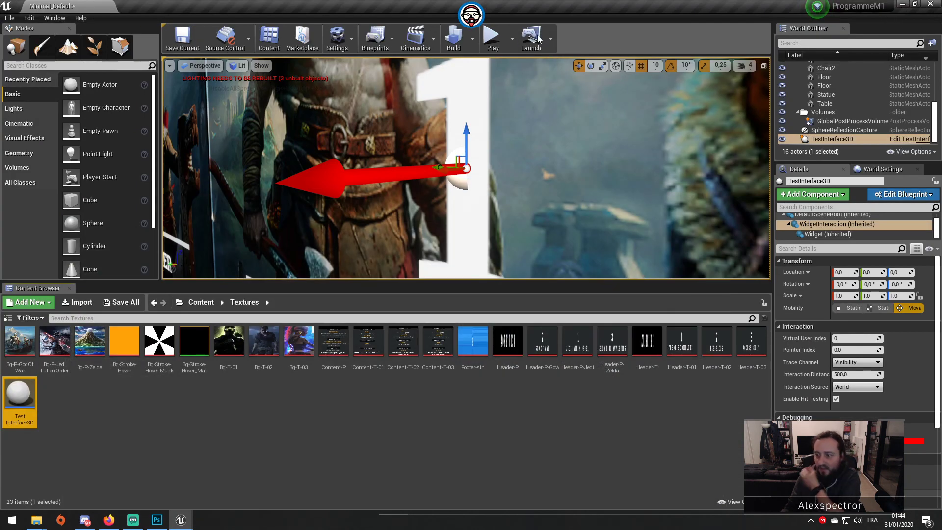
Play the level in fullscreen to test interaction with the 3D menu's cards, and end the play session.
left_click(492, 37)
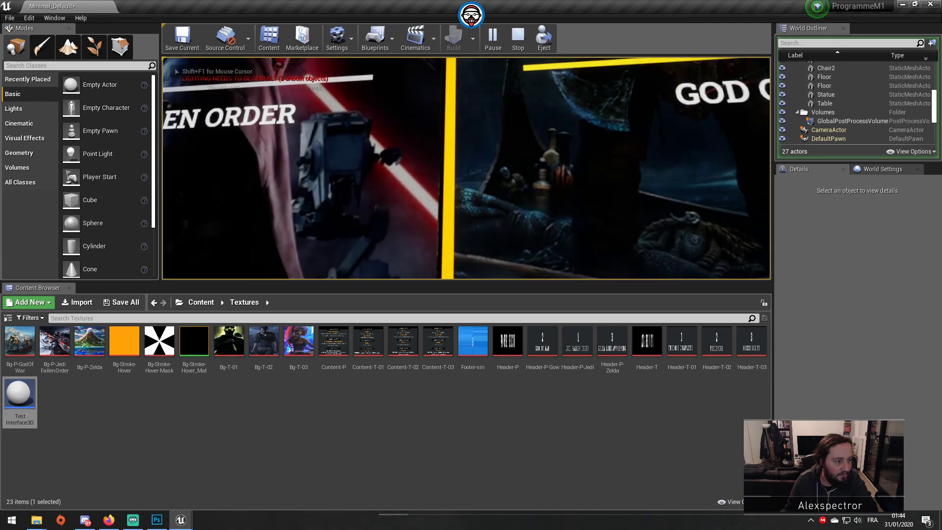
key("F11")
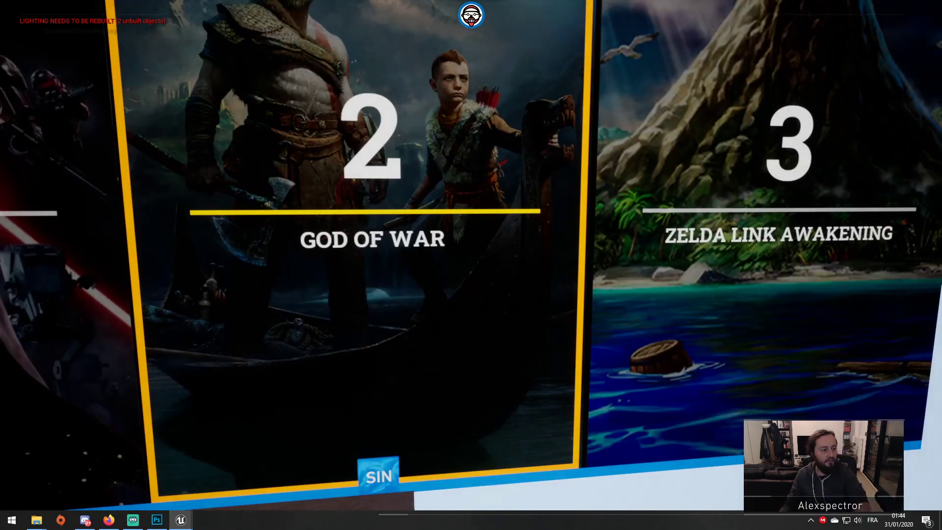
key("Escape")
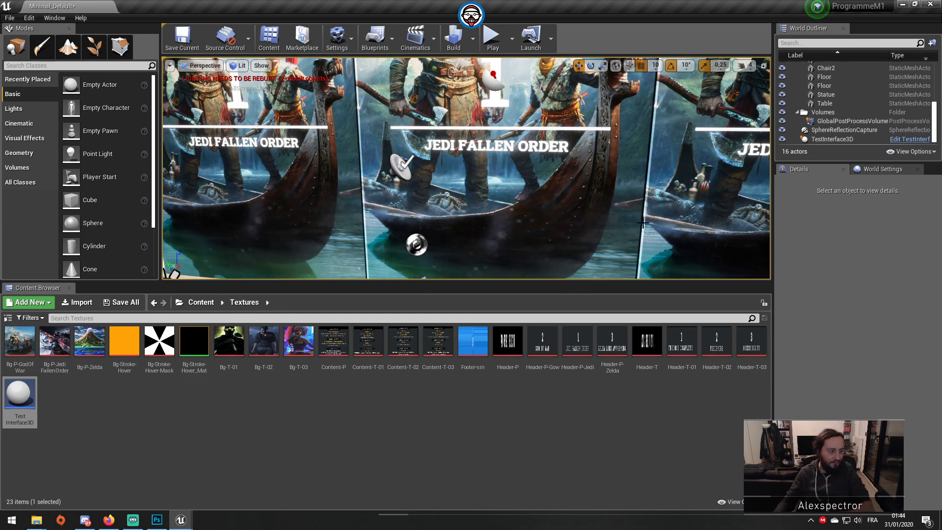
Bring the whole 3D menu into view in the level and save the current level.
right_click_drag(642, 249, 633, 213)
key("s")
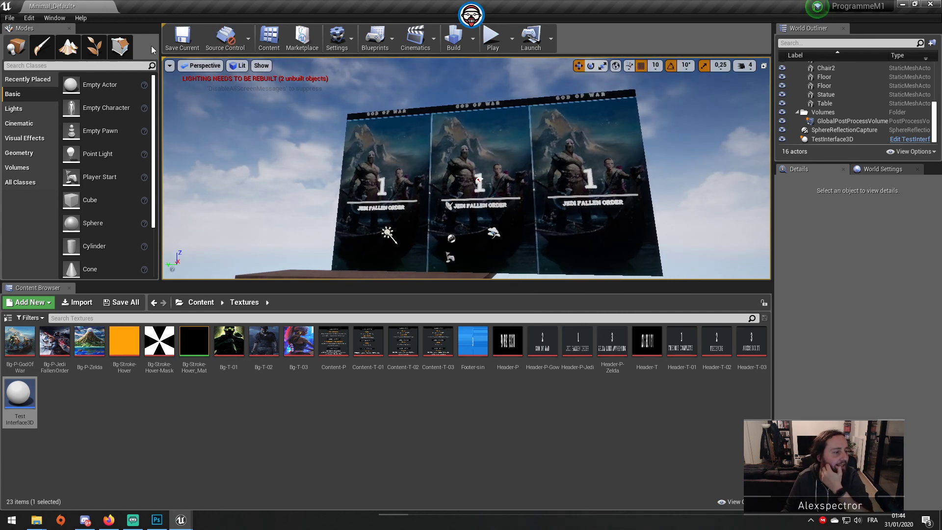
left_click(174, 43)
Raise the TestInterface3D actor above the floor to a Z location of 660 and save the level again.
mouse_move(466, 172)
right_mouse_down()
mouse_move(483, 155)
mouse_move(427, 180)
mouse_move(471, 179)
right_mouse_up()
key("d")
left_click(347, 148)
right_click_drag(344, 128, 356, 129)
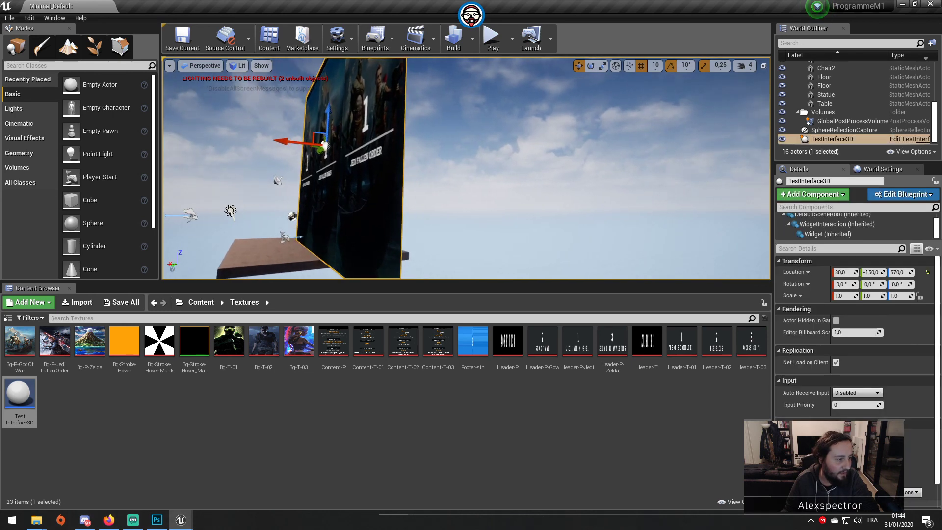
left_click_drag(329, 129, 328, 110)
mouse_move(284, 133)
right_mouse_down()
mouse_move(416, 133)
mouse_move(294, 132)
right_mouse_up()
key("a")
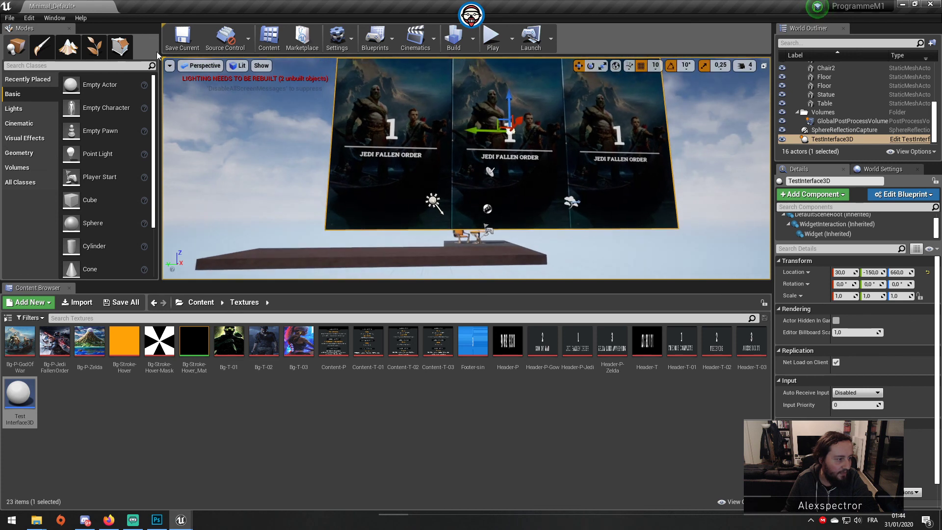
left_click(182, 44)
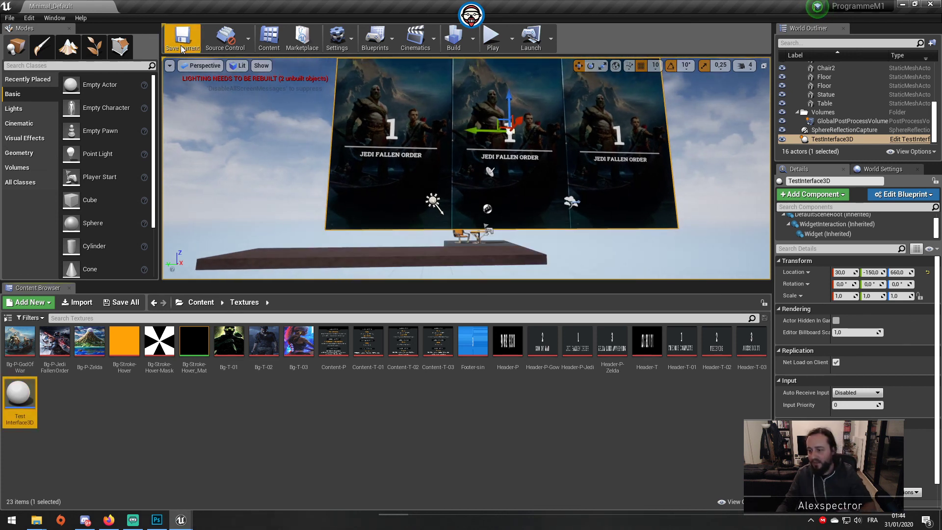